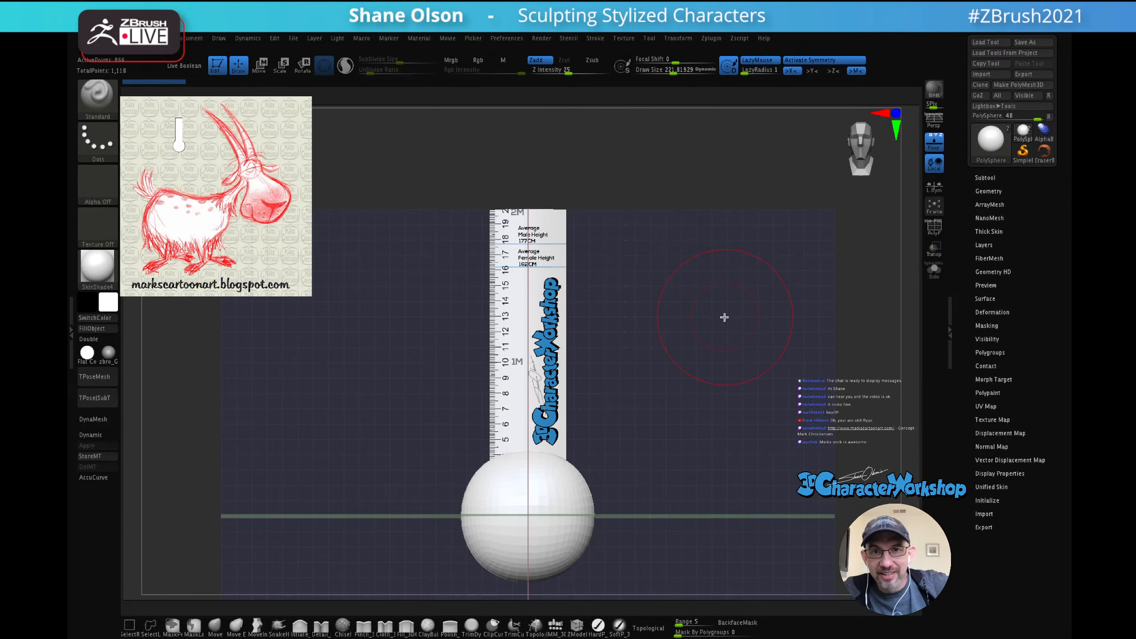
# Step: Turn off the floor grid and hide the SO_20CM_Ruler subtool so only the sphere remains in the scene
pyautogui.moveTo(749, 344); pyautogui.dragTo(754, 348)
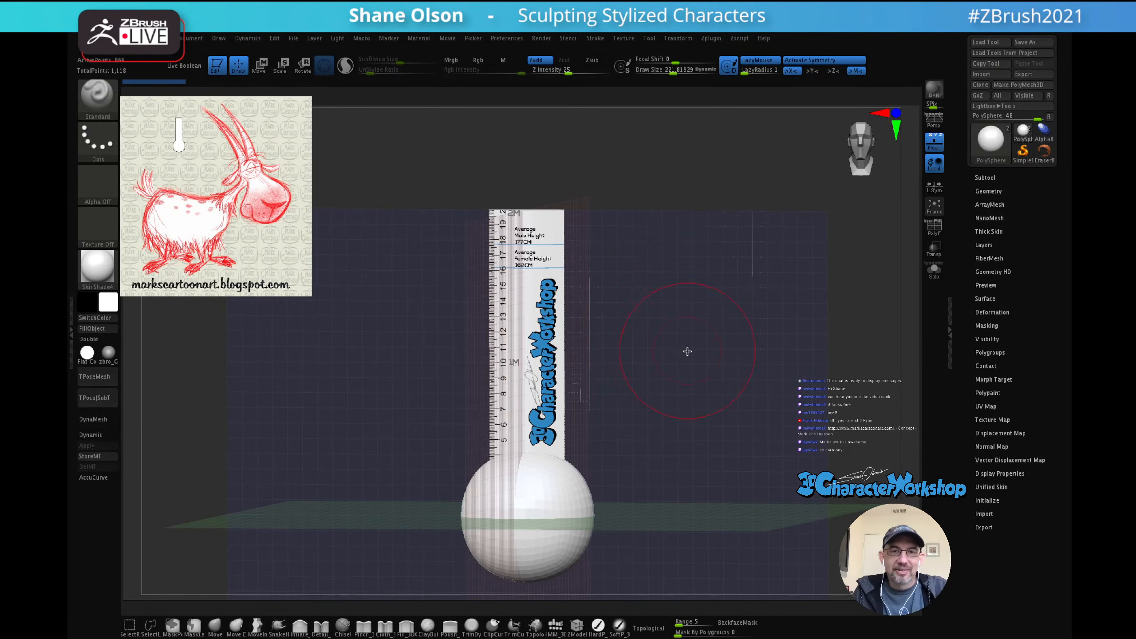
pyautogui.keyDown('shift'); pyautogui.moveTo(688, 352); pyautogui.dragTo(666, 315); pyautogui.keyUp('shift')
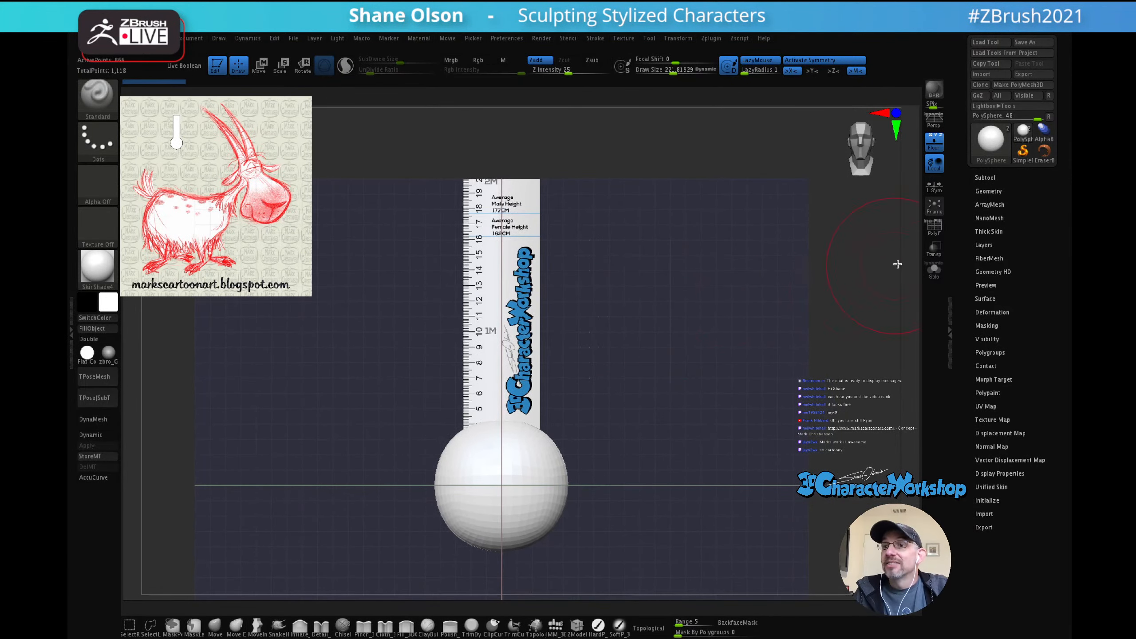
pyautogui.click(933, 143)
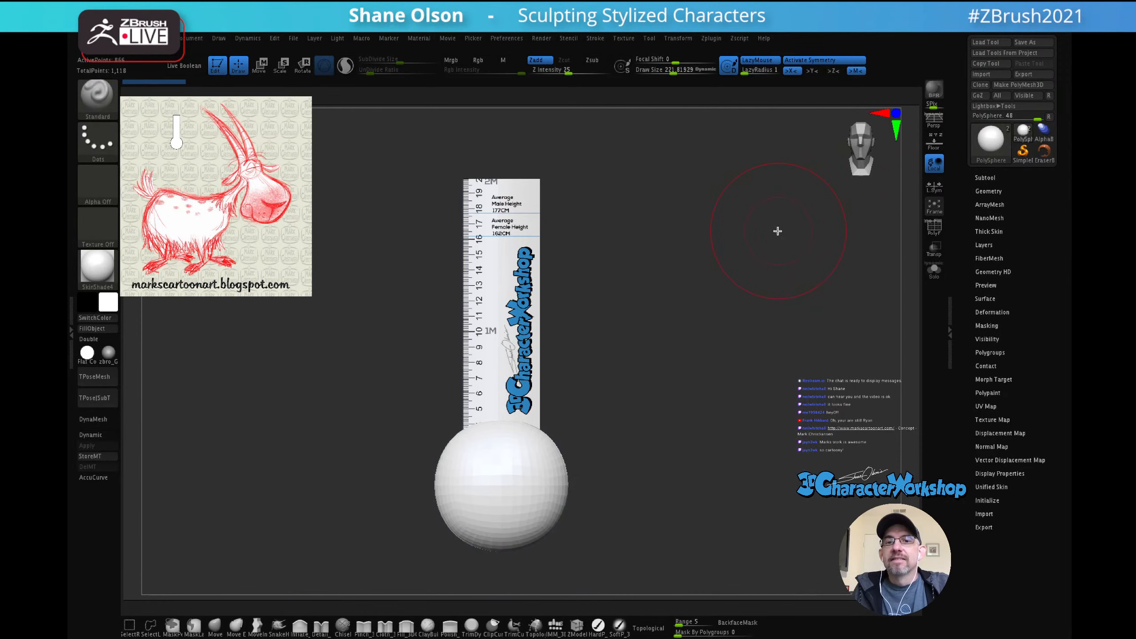
pyautogui.click(985, 178)
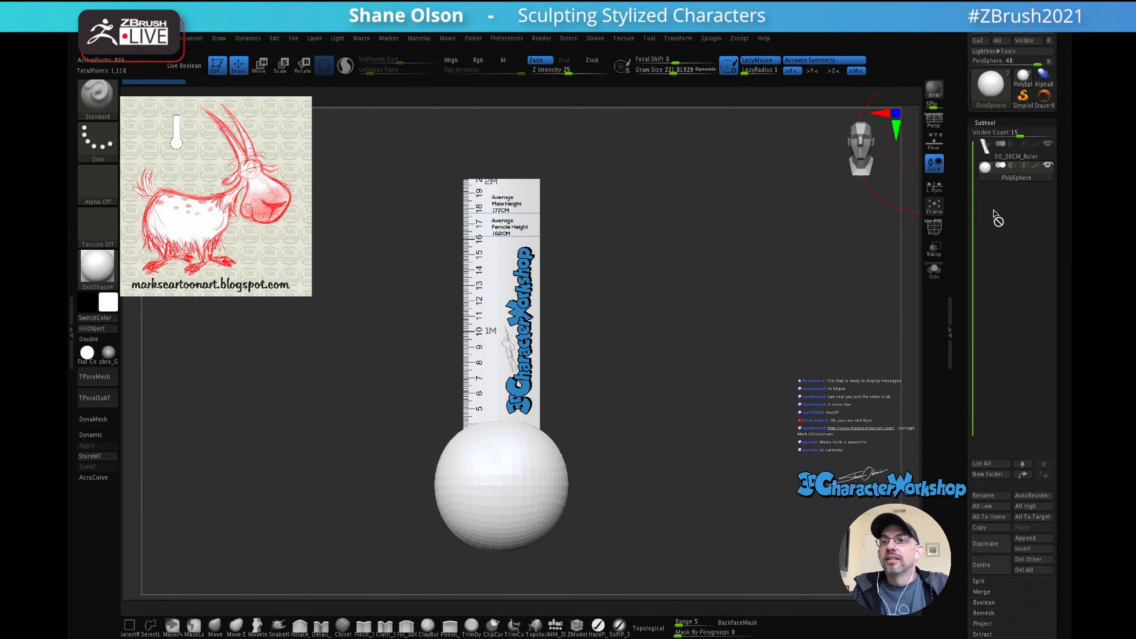
pyautogui.click(1047, 143)
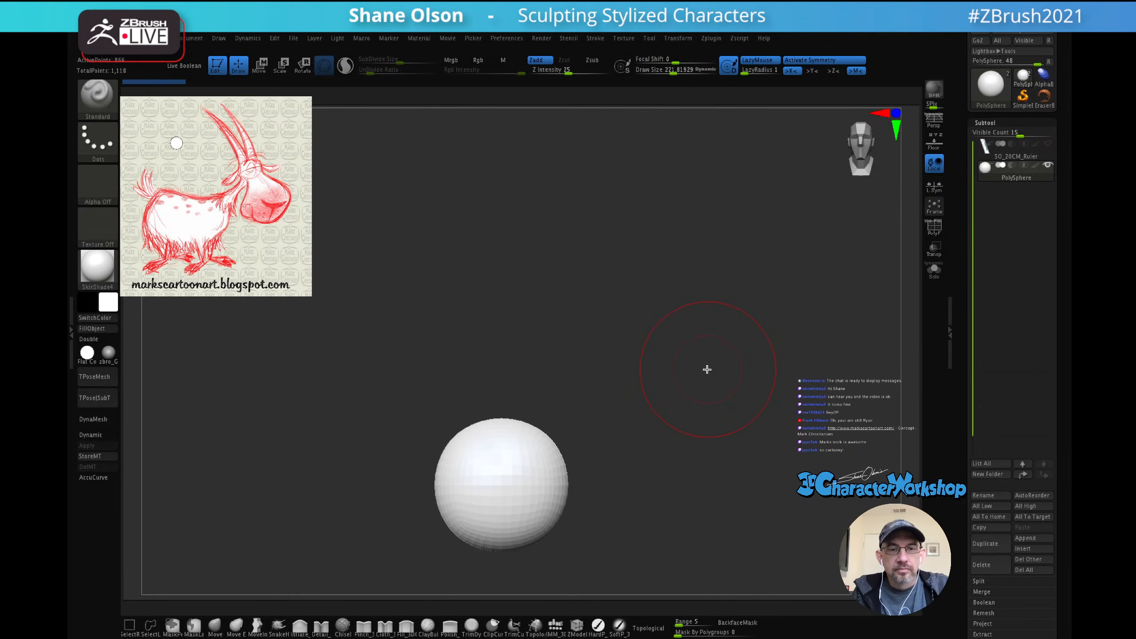
# Step: Reduce the brush draw size to about 135
pyautogui.moveTo(704, 380)
pyautogui.keyDown('alt'); pyautogui.mouseDown()
pyautogui.moveTo(715, 256)
pyautogui.moveTo(720, 358)
pyautogui.mouseUp(); pyautogui.keyUp('alt')
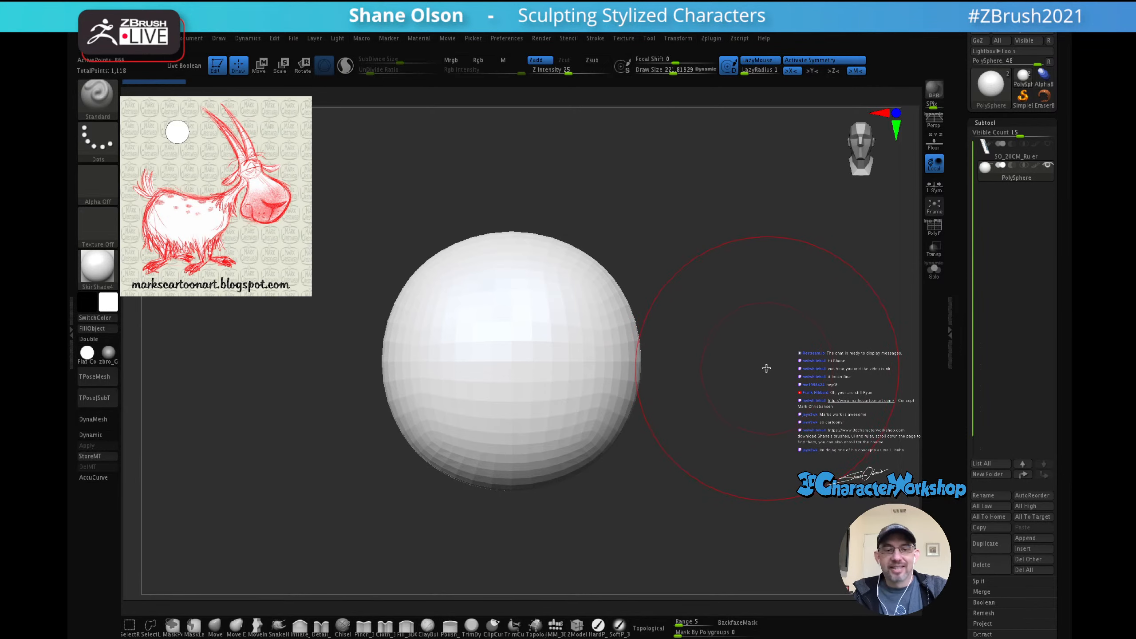
pyautogui.press('s')
pyautogui.moveTo(765, 363); pyautogui.dragTo(756, 365)
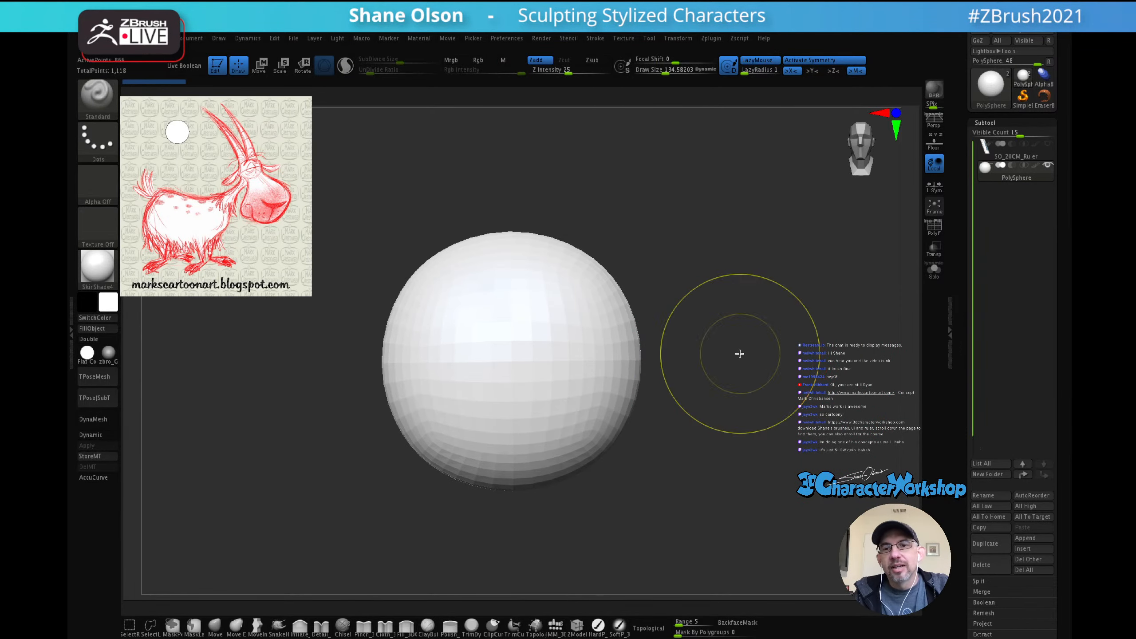
pyautogui.keyDown('ctrl'); pyautogui.moveTo(740, 354); pyautogui.dragTo(732, 327, button='right'); pyautogui.keyUp('ctrl')
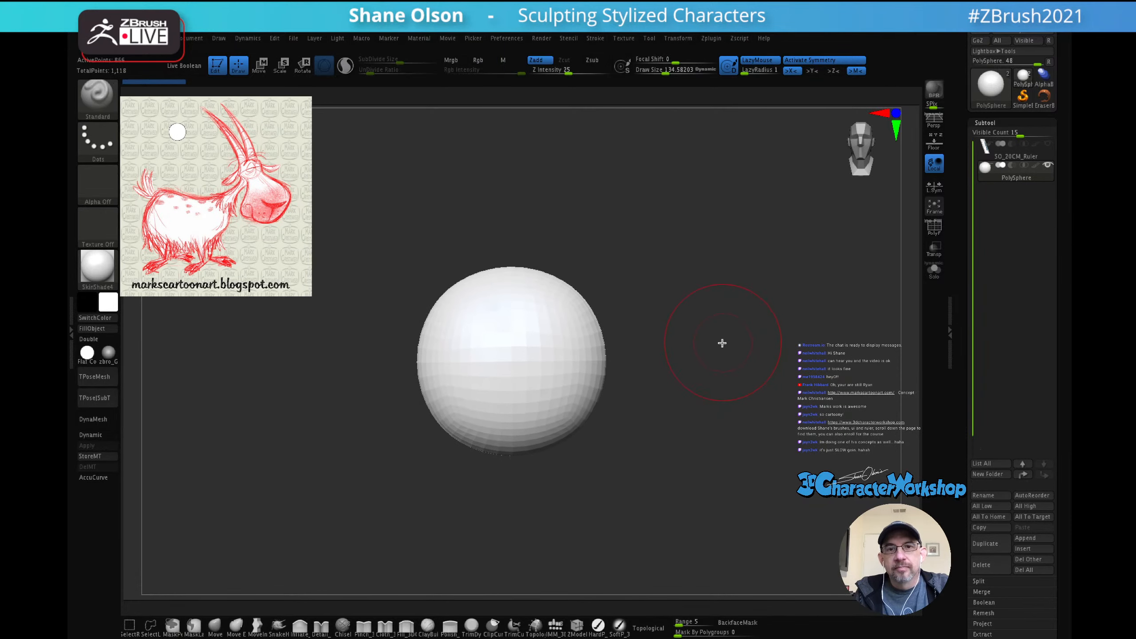
pyautogui.moveTo(720, 342)
pyautogui.mouseDown()
pyautogui.moveTo(758, 342)
pyautogui.moveTo(667, 332)
pyautogui.mouseUp()
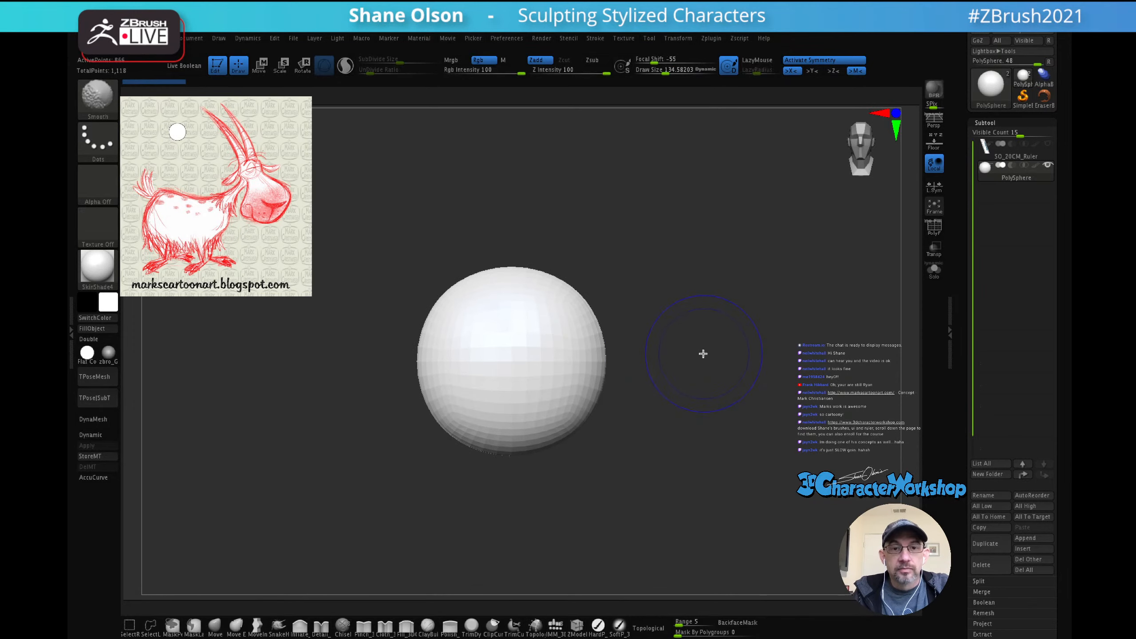
pyautogui.press('w')
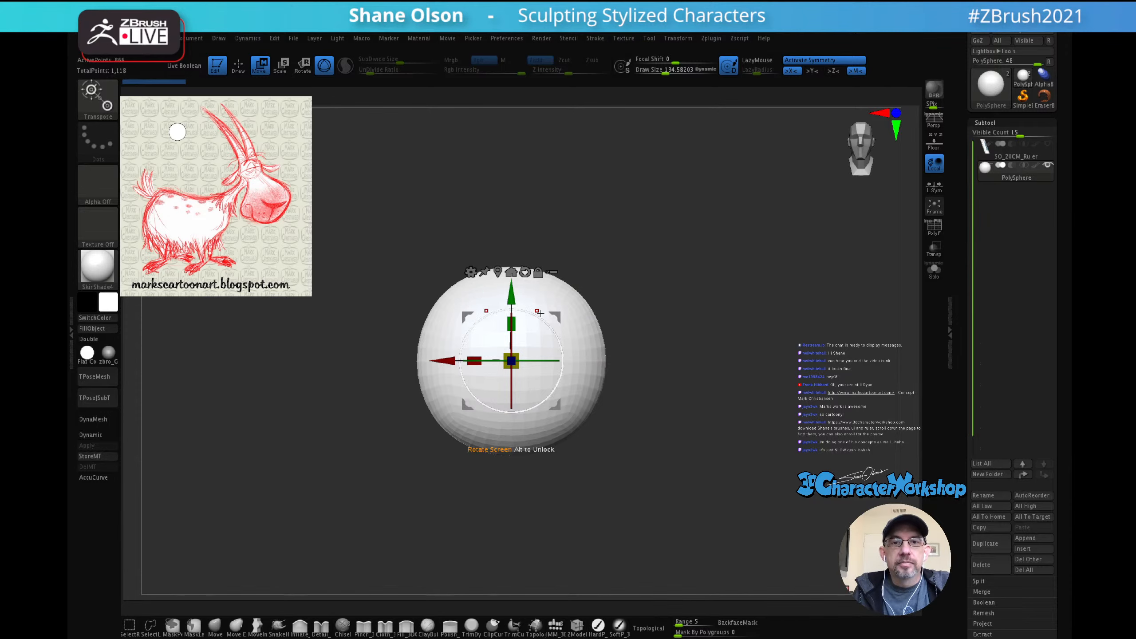
pyautogui.press('q')
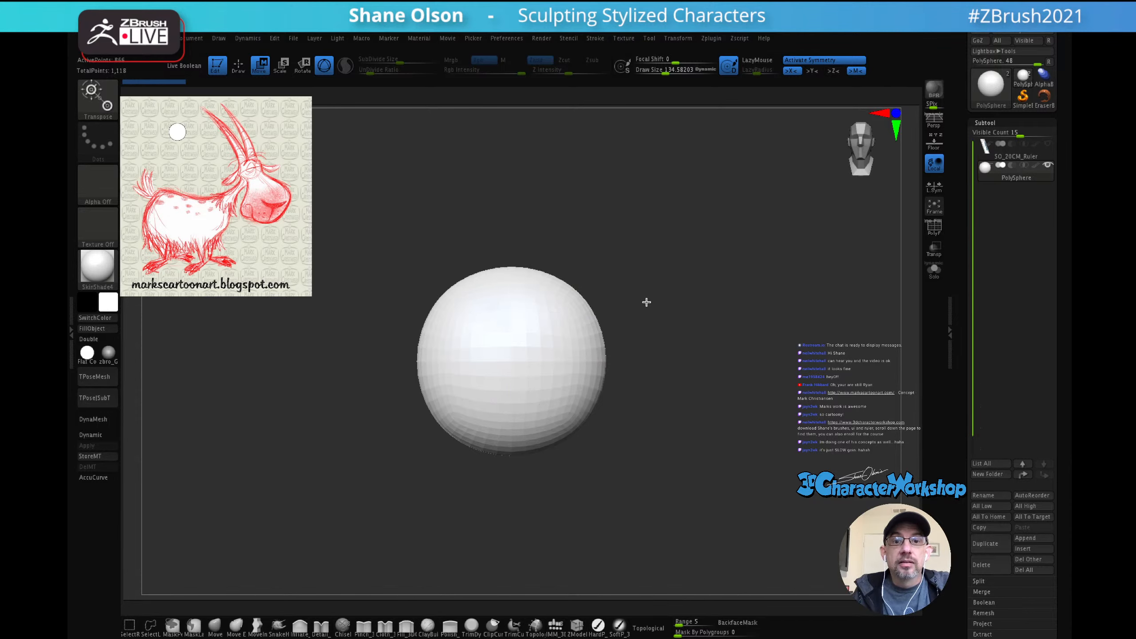
pyautogui.press('w')
pyautogui.press('q')
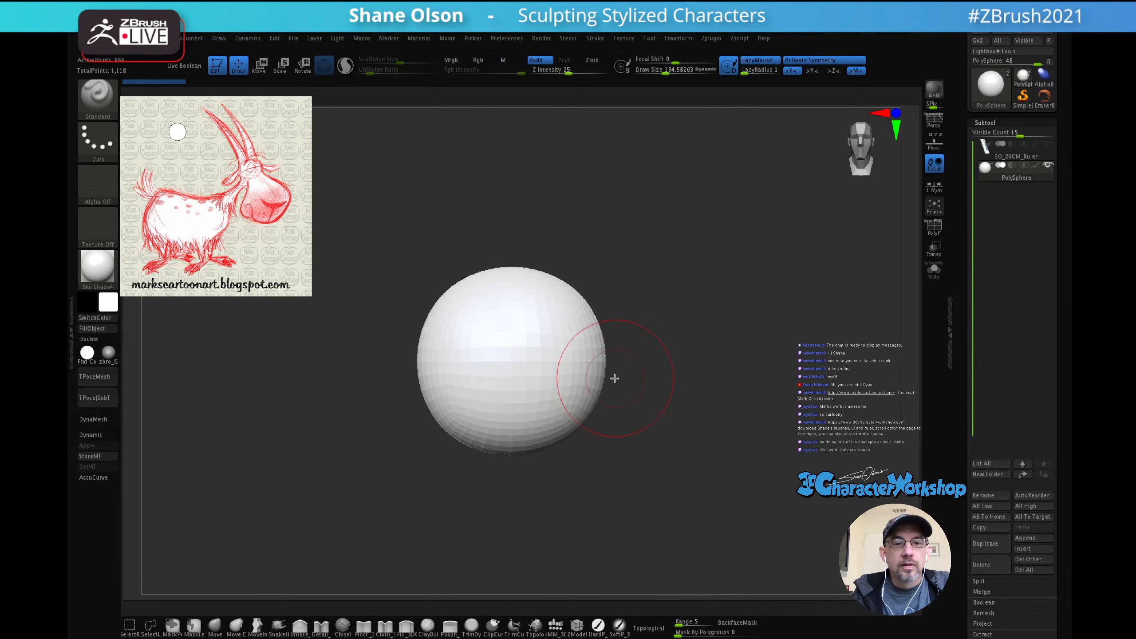
# Step: Insert the second QuadSphere mesh of the IMM_3DCW brush at the front centre of the sphere, slightly larger than it
pyautogui.click(555, 626)
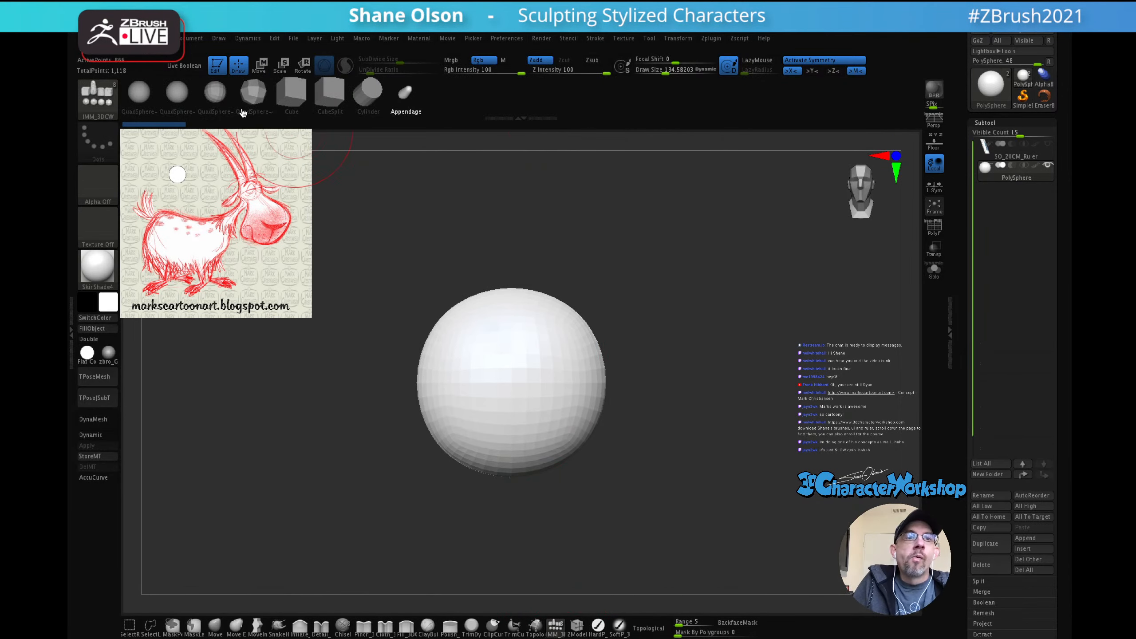
pyautogui.click(176, 92)
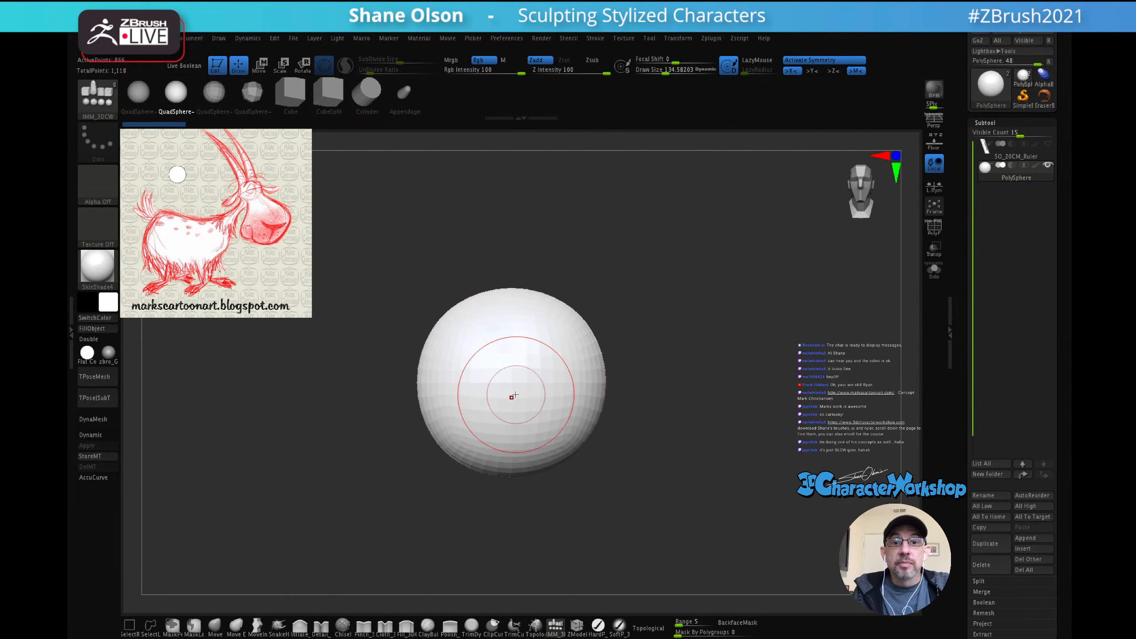
pyautogui.moveTo(512, 396); pyautogui.dragTo(508, 505)
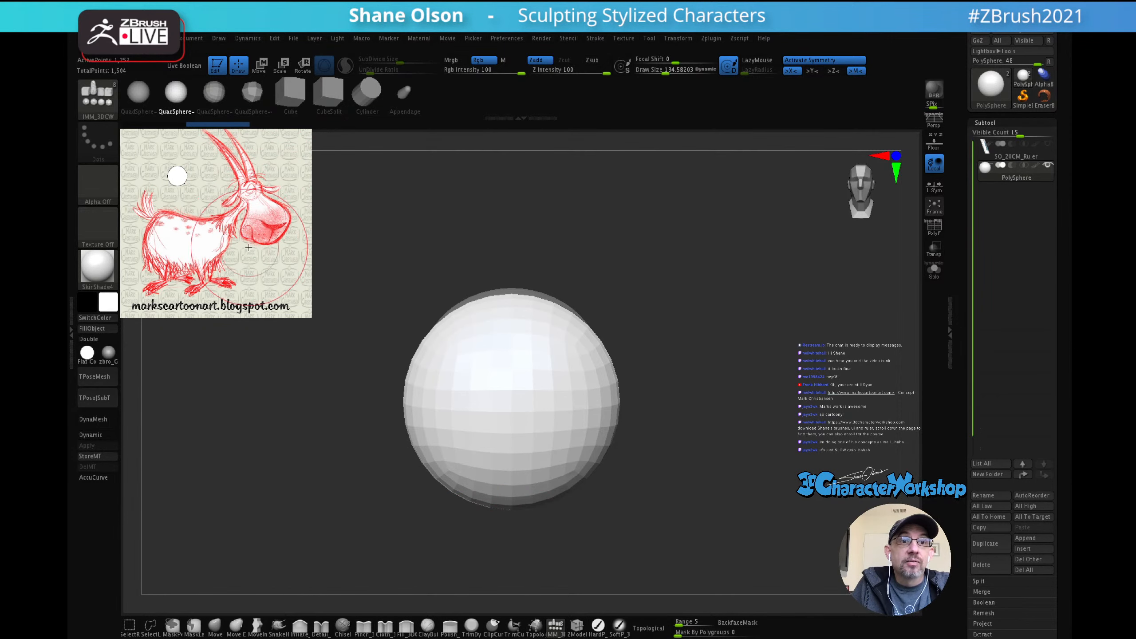
pyautogui.moveTo(590, 256)
pyautogui.mouseDown()
pyautogui.moveTo(717, 261)
pyautogui.moveTo(697, 262)
pyautogui.mouseUp()
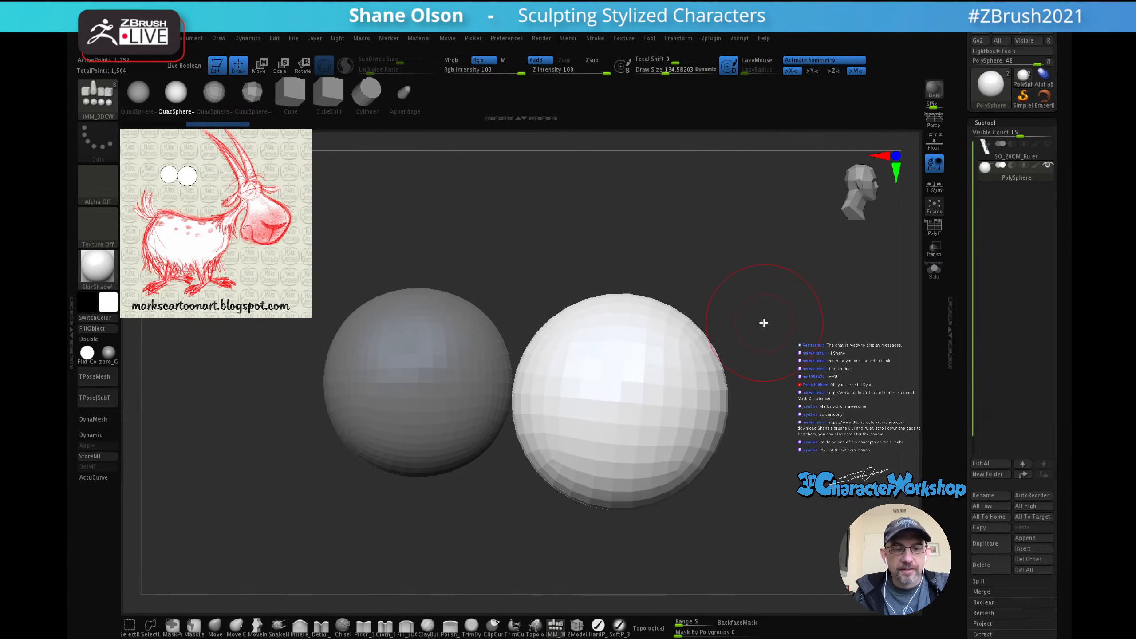
# Step: Reset the transform gizmo's orientation and move the inserted sphere down and forward, clear of the original sphere
pyautogui.keyDown('ctrl'); pyautogui.moveTo(763, 322); pyautogui.dragTo(732, 244, button='right'); pyautogui.keyUp('ctrl')
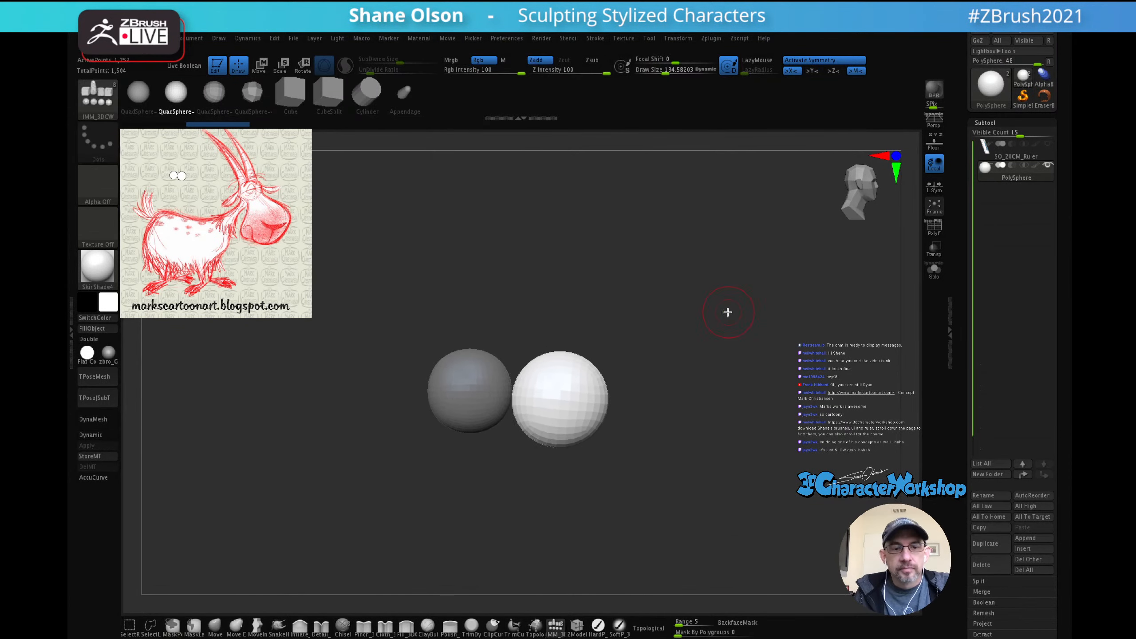
pyautogui.press('w')
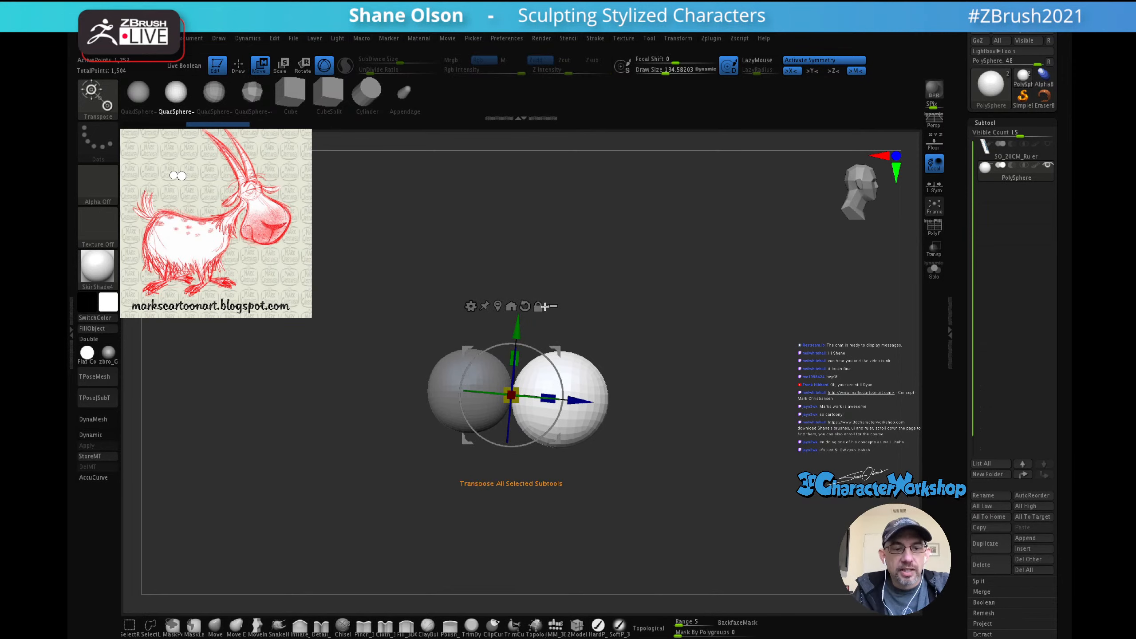
pyautogui.keyDown('ctrl'); pyautogui.click(525, 306); pyautogui.keyUp('ctrl')
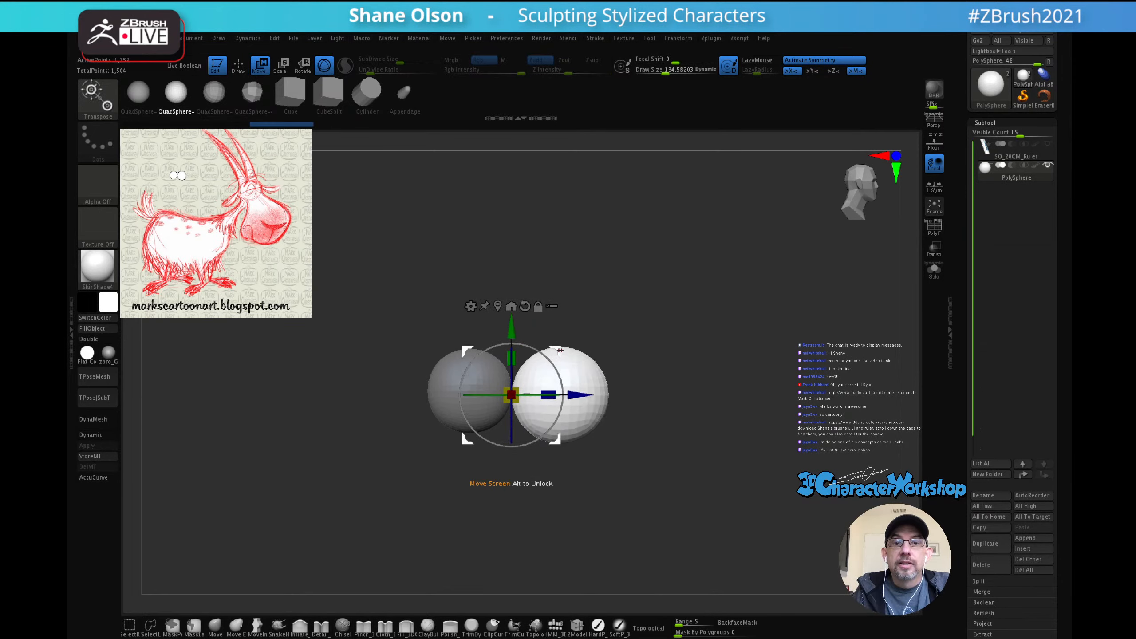
pyautogui.moveTo(558, 350); pyautogui.dragTo(618, 413)
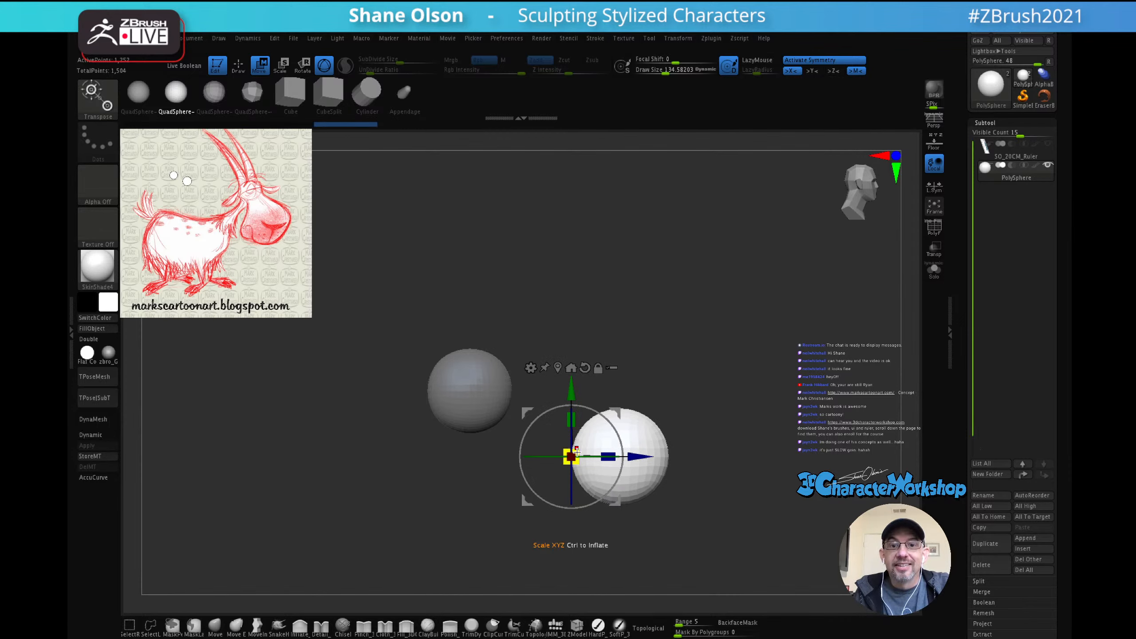
# Step: Scale the inserted sphere to about twice the small sphere's diameter and settle it below and in front of that sphere
pyautogui.moveTo(571, 456); pyautogui.dragTo(616, 443)
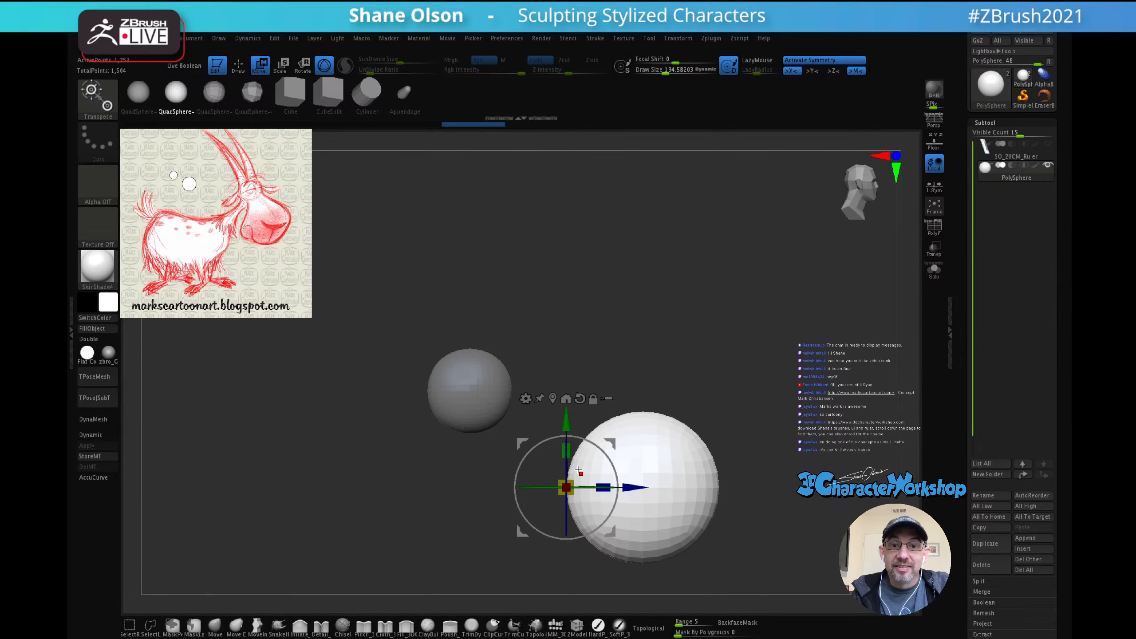
pyautogui.moveTo(566, 487); pyautogui.dragTo(610, 442)
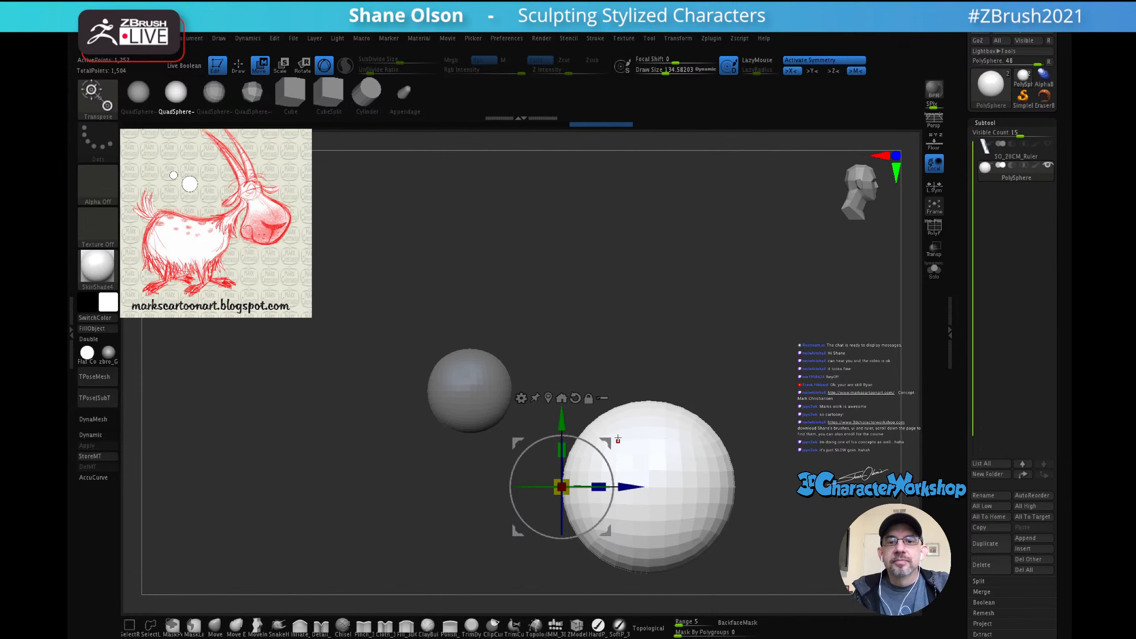
pyautogui.moveTo(618, 439); pyautogui.dragTo(612, 430)
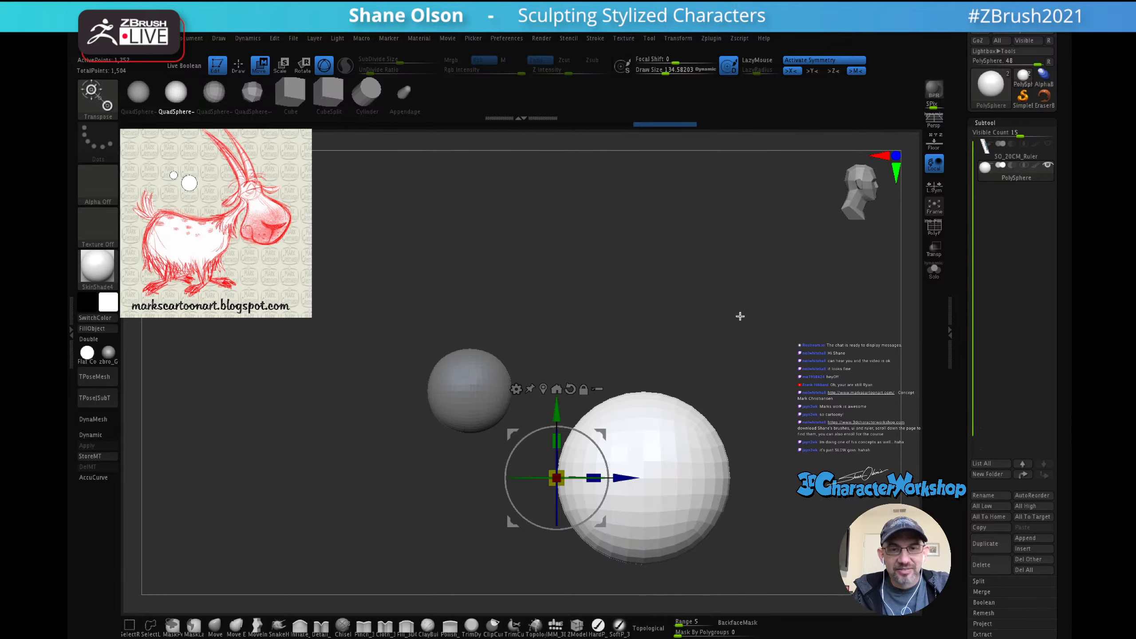
pyautogui.press('q')
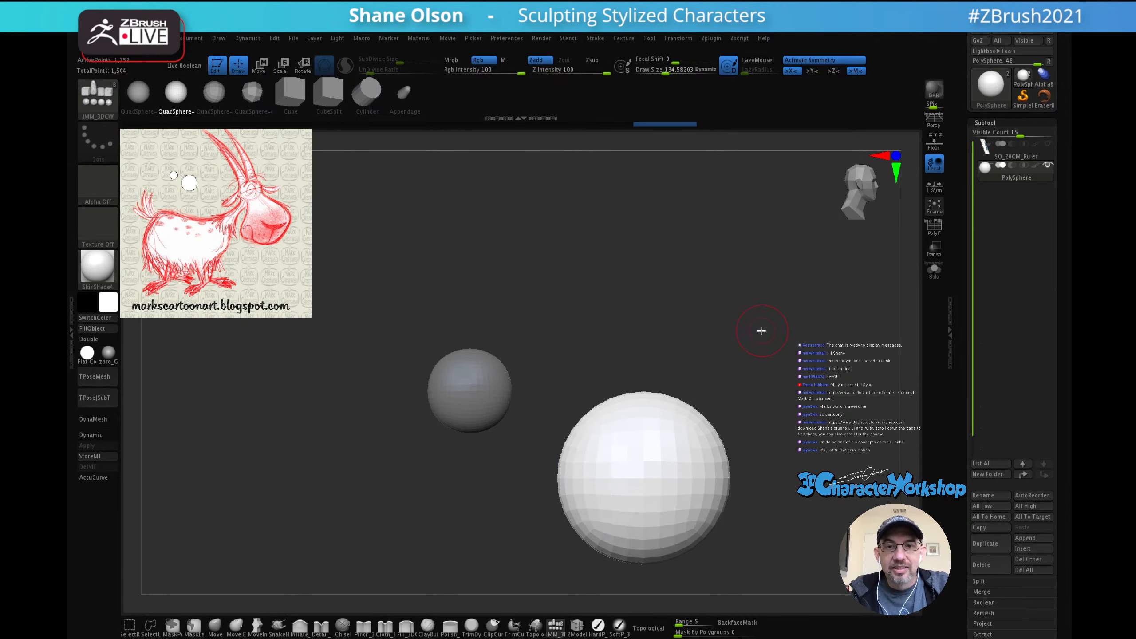
# Step: Clear the mask from the small sphere and turn on the polyframe display for both spheres
pyautogui.moveTo(730, 302)
pyautogui.keyDown('alt'); pyautogui.mouseDown()
pyautogui.moveTo(746, 347)
pyautogui.moveTo(717, 294)
pyautogui.moveTo(750, 299)
pyautogui.mouseUp(); pyautogui.keyUp('alt')
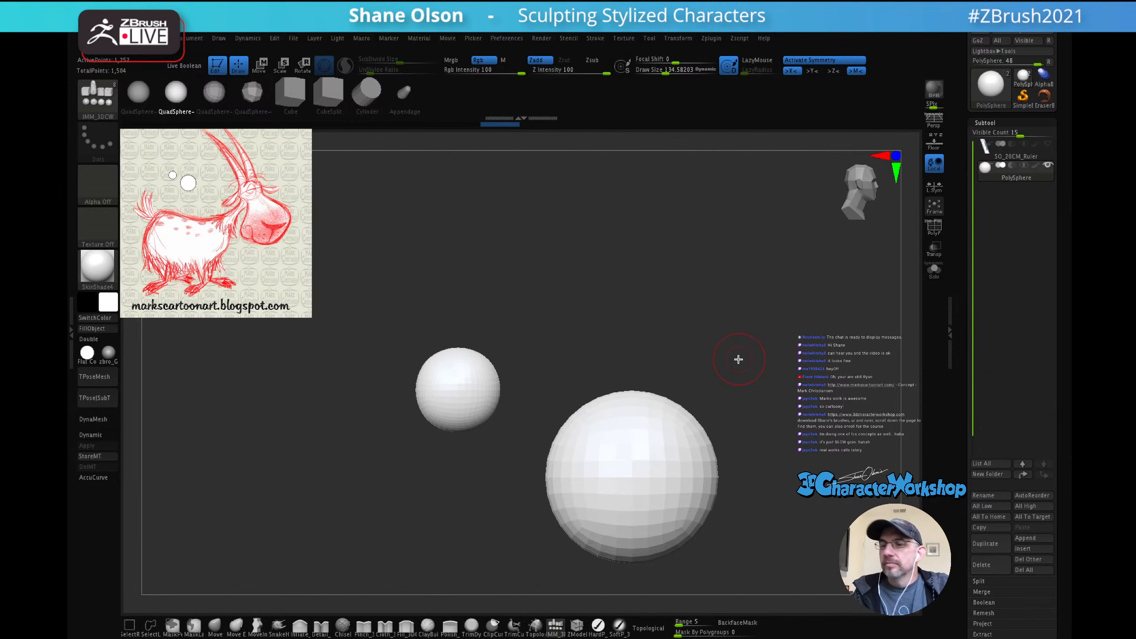
pyautogui.press('shift')
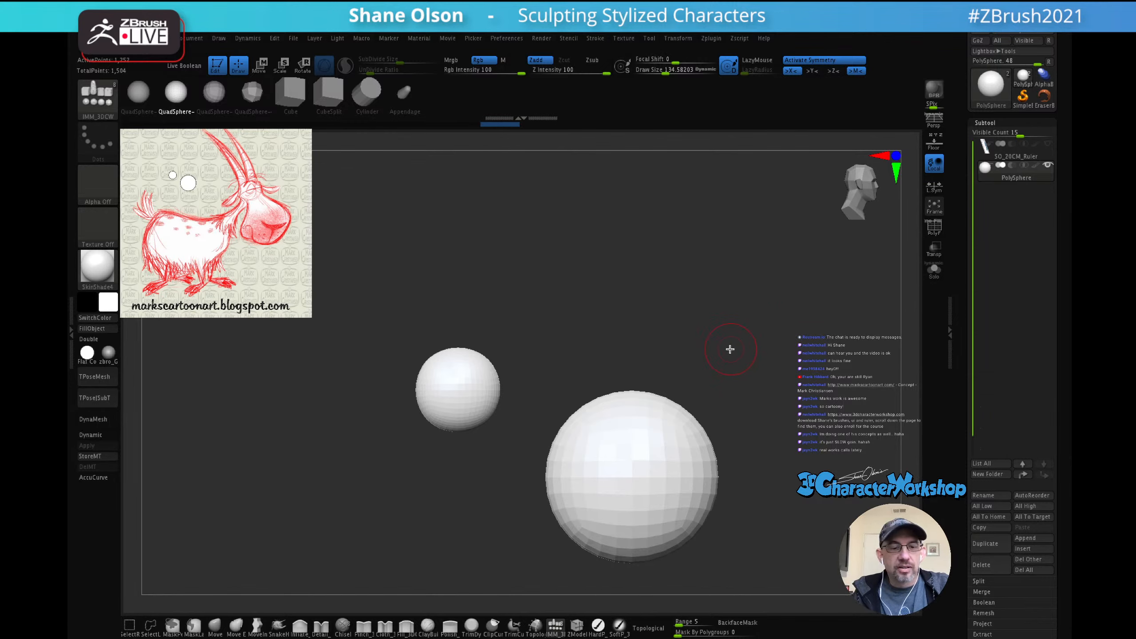
pyautogui.moveTo(739, 351); pyautogui.dragTo(709, 279)
pyautogui.moveTo(737, 385)
pyautogui.keyDown('ctrl'); pyautogui.mouseDown(button='right')
pyautogui.moveTo(715, 356)
pyautogui.moveTo(720, 383)
pyautogui.mouseUp(button='right'); pyautogui.keyUp('ctrl')
pyautogui.moveTo(724, 399)
pyautogui.keyDown('alt'); pyautogui.mouseDown()
pyautogui.moveTo(698, 358)
pyautogui.moveTo(737, 366)
pyautogui.mouseUp(); pyautogui.keyUp('alt')
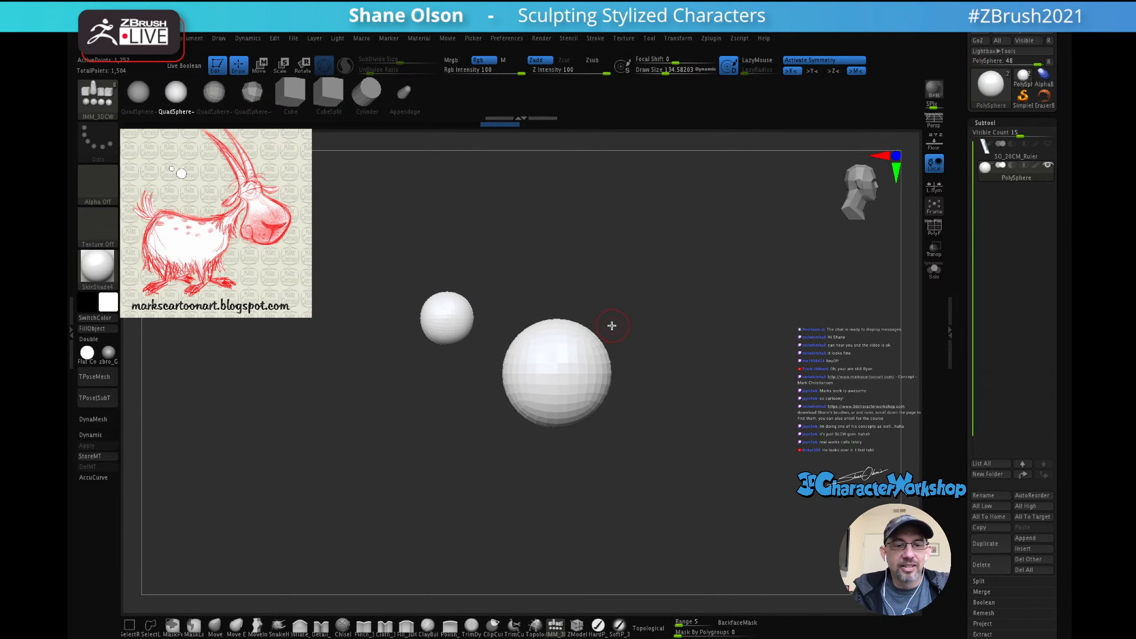
pyautogui.press('w')
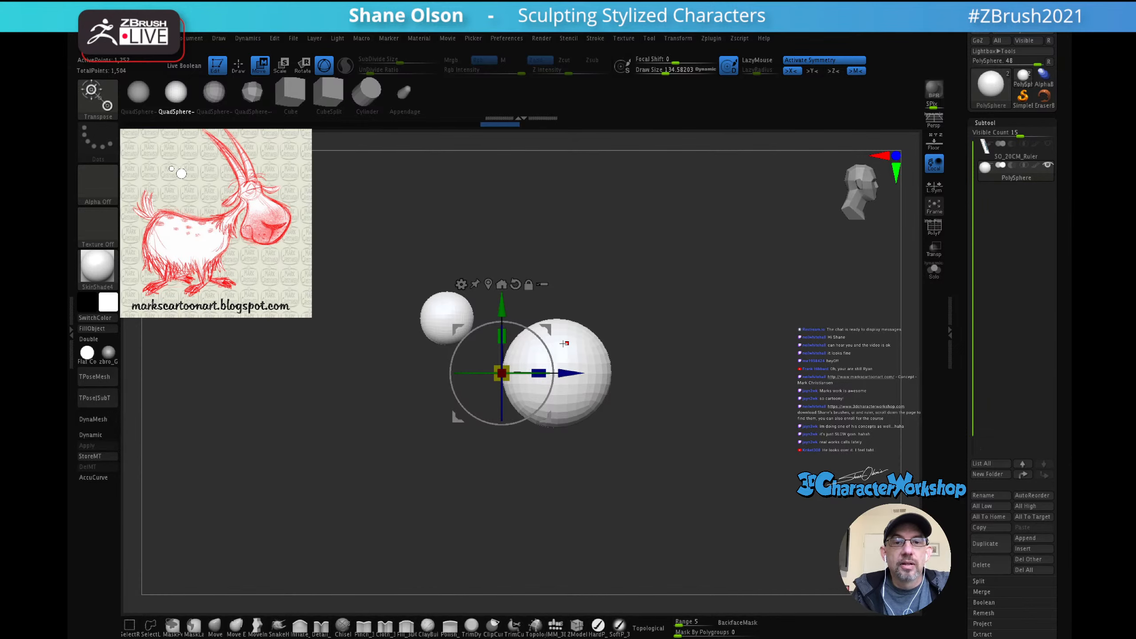
pyautogui.hotkey('shift', 'f')
pyautogui.hotkey('shift', 'f')
pyautogui.hotkey('shift', 'f')
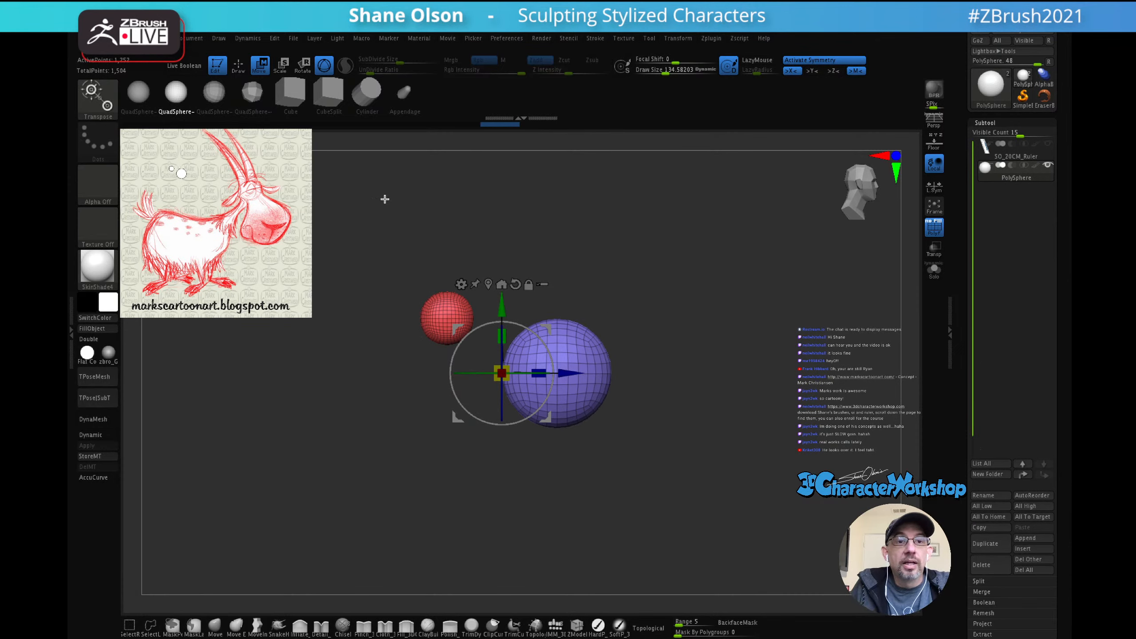
# Step: Insert the first, denser QuadSphere of the IMM_3DCW brush on the back of the larger sphere, sized bigger than that sphere
pyautogui.click(145, 102)
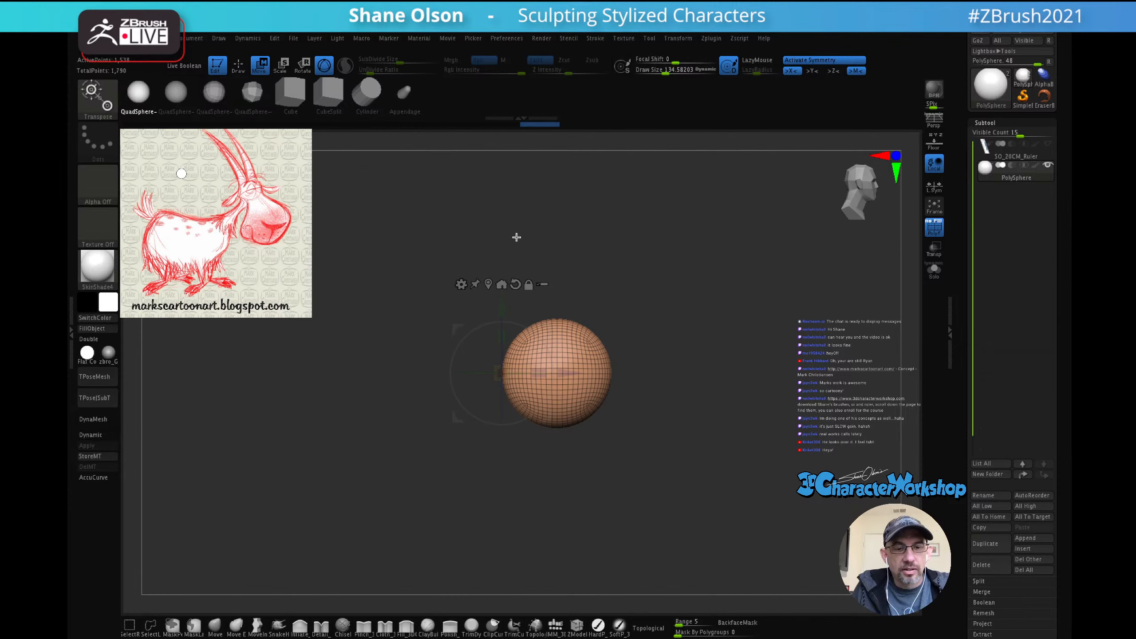
pyautogui.hotkey('ctrl', 'z')
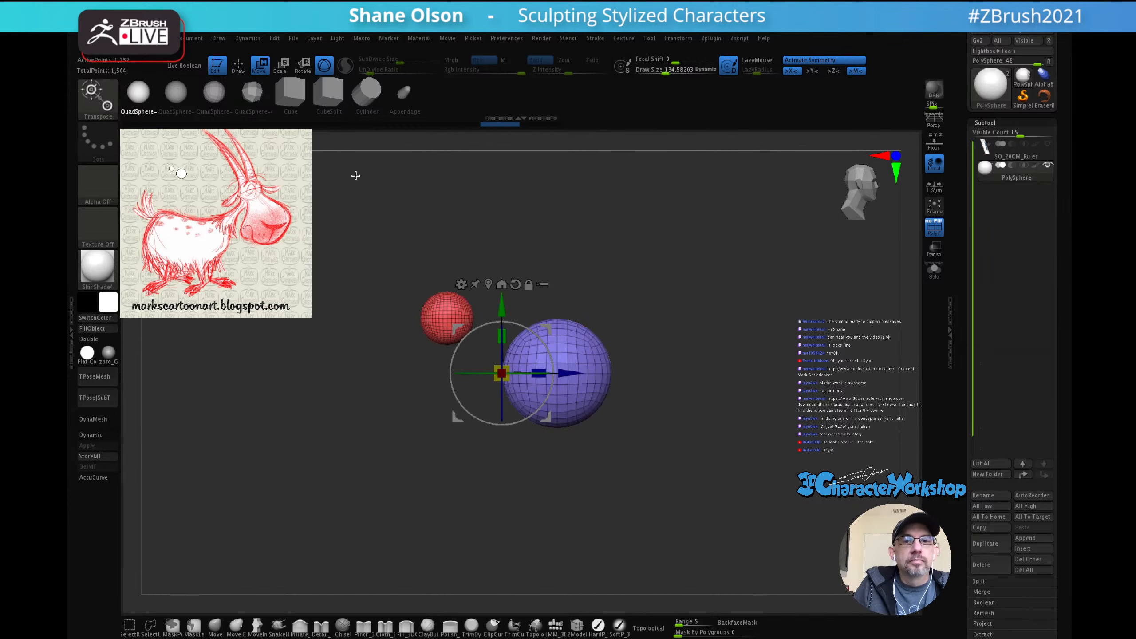
pyautogui.press('q')
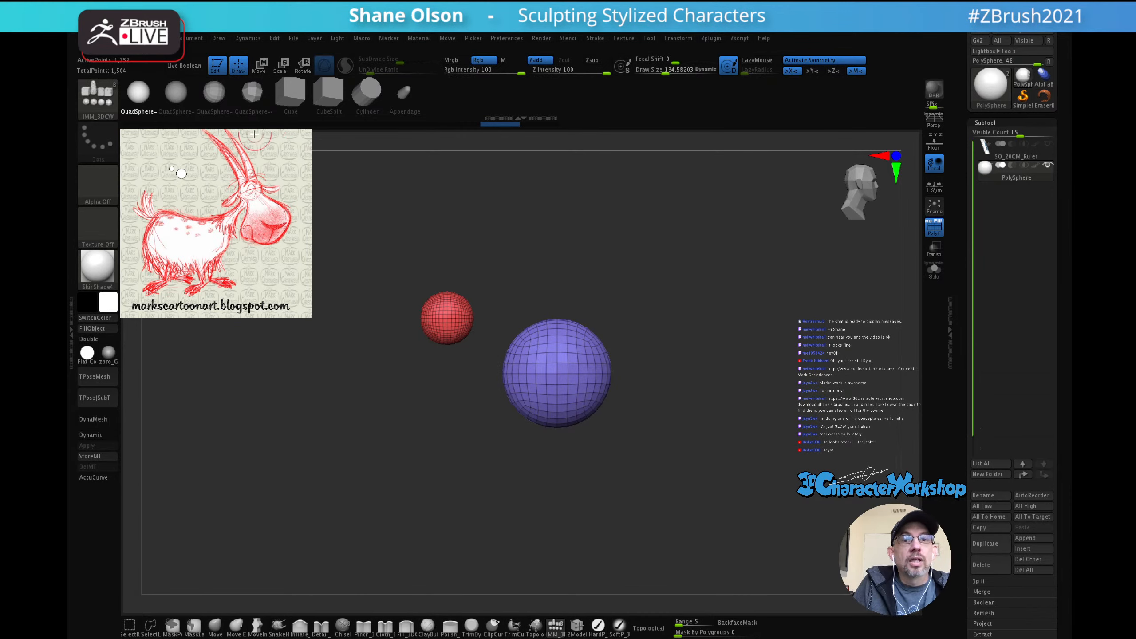
pyautogui.moveTo(589, 256); pyautogui.dragTo(644, 264)
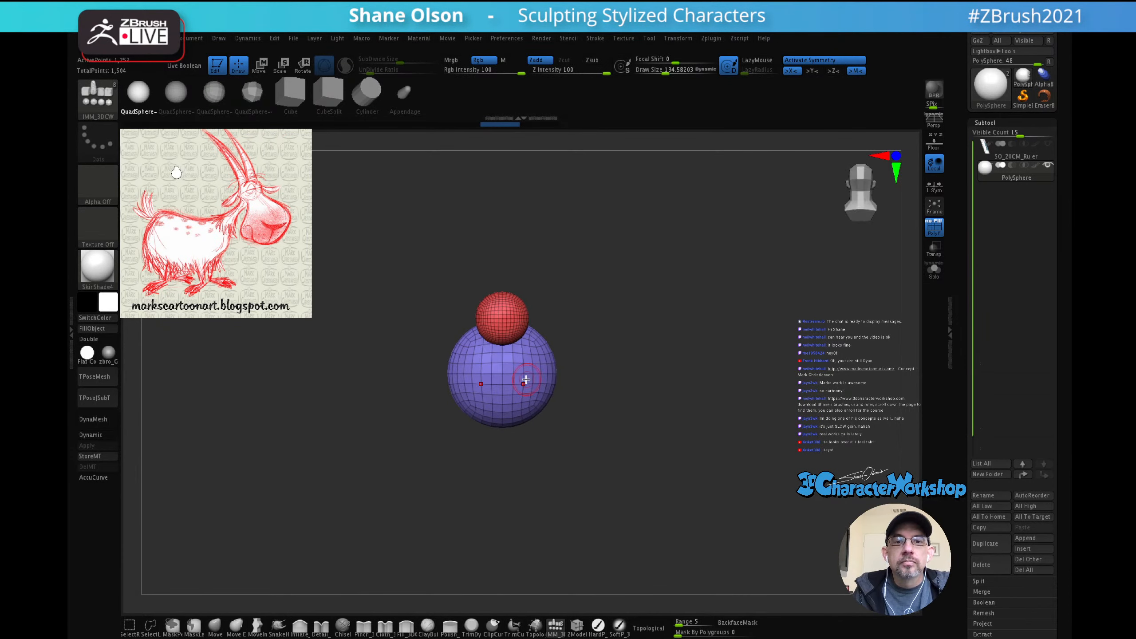
pyautogui.moveTo(500, 384)
pyautogui.mouseDown()
pyautogui.moveTo(513, 464)
pyautogui.moveTo(527, 444)
pyautogui.mouseUp()
pyautogui.moveTo(594, 425); pyautogui.dragTo(652, 371)
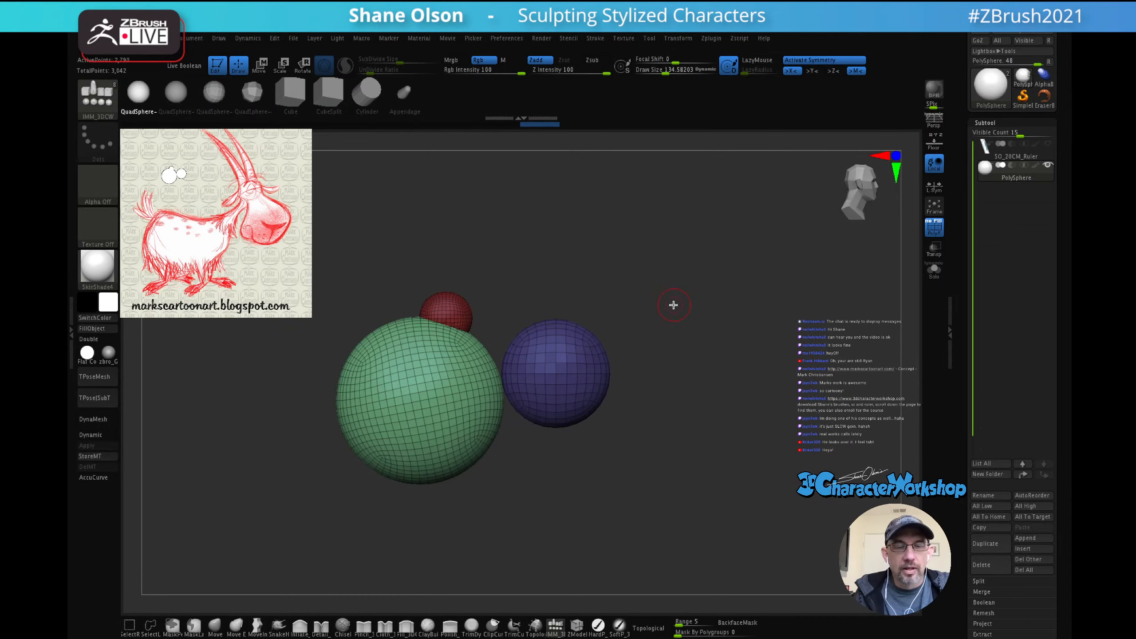
# Step: Move the large green sphere down and behind the other two and stretch it lengthwise into a long oval body
pyautogui.keyDown('ctrl'); pyautogui.moveTo(674, 305); pyautogui.dragTo(786, 287, button='right'); pyautogui.keyUp('ctrl')
pyautogui.press('w')
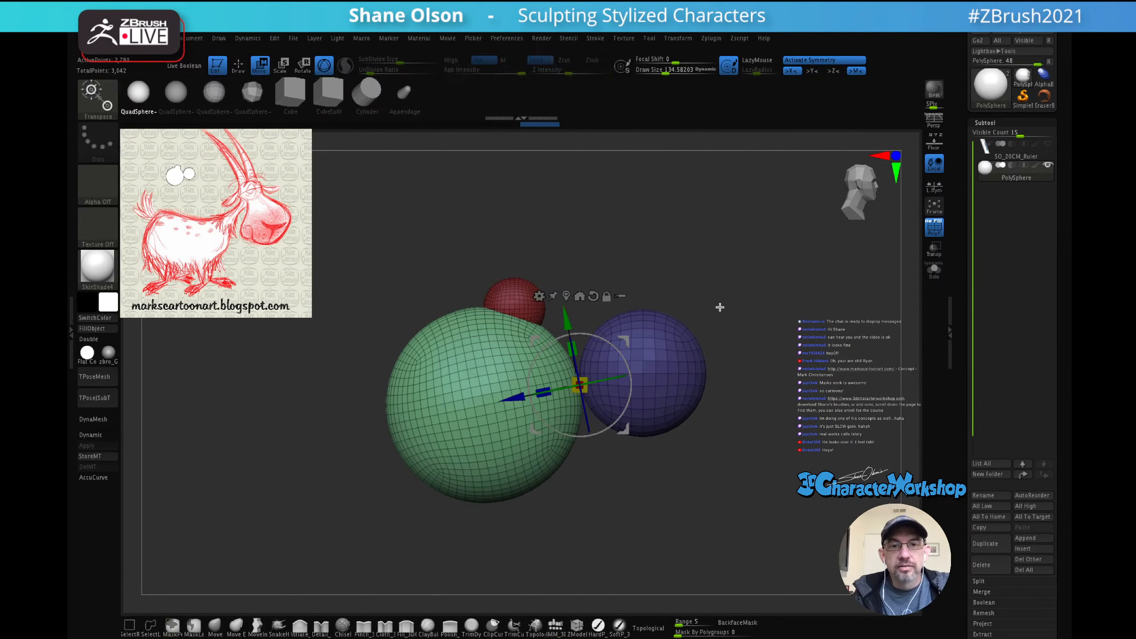
pyautogui.moveTo(613, 346); pyautogui.dragTo(560, 428)
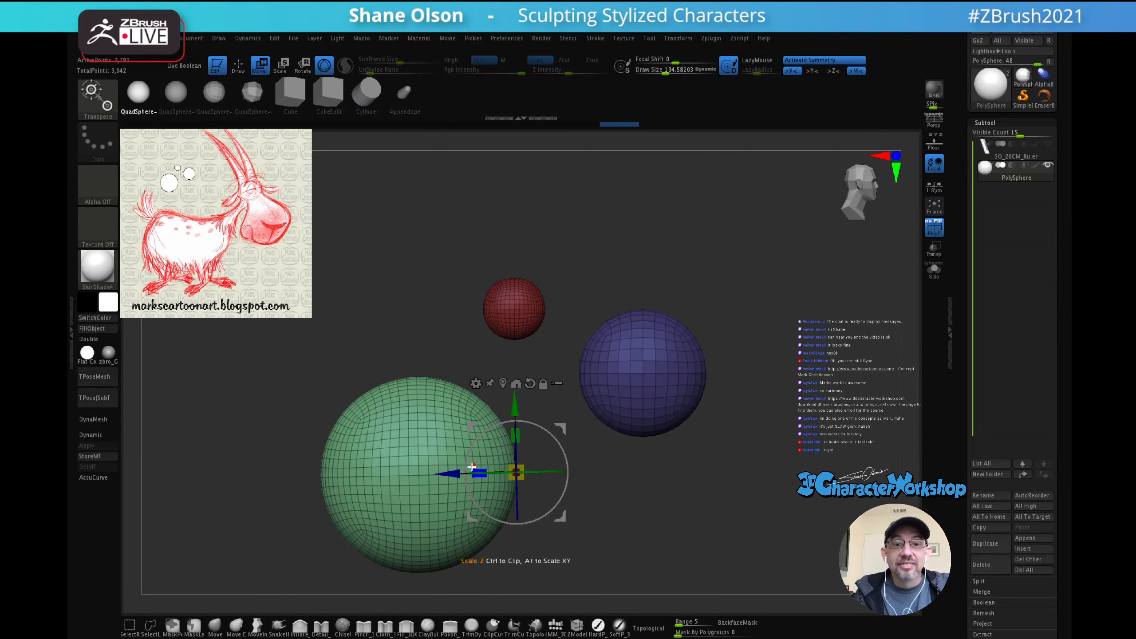
pyautogui.moveTo(482, 470); pyautogui.dragTo(424, 461)
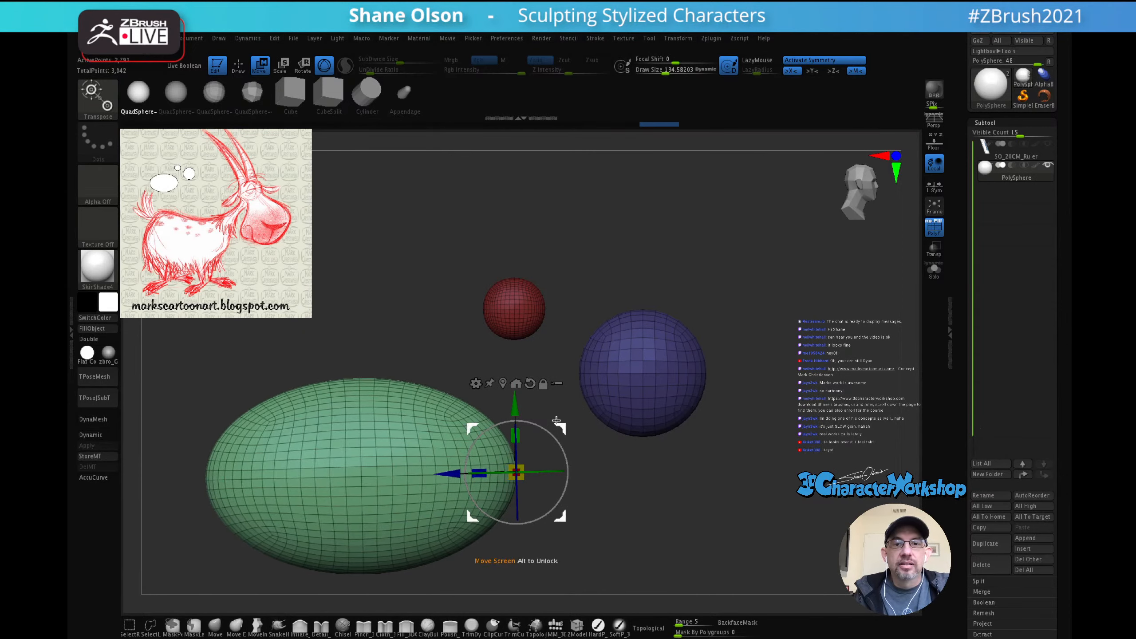
pyautogui.moveTo(560, 429); pyautogui.dragTo(545, 423)
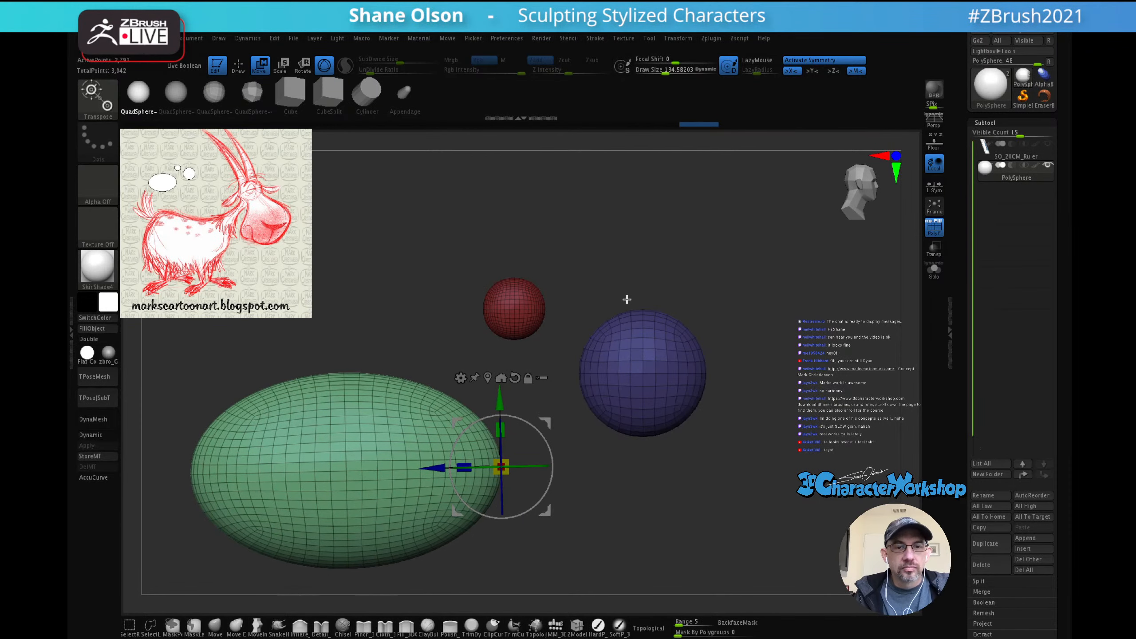
# Step: Pull out the body's upper front and upper rear with the MoveInfiniteDepth brush at a draw size of about 711
pyautogui.press('q')
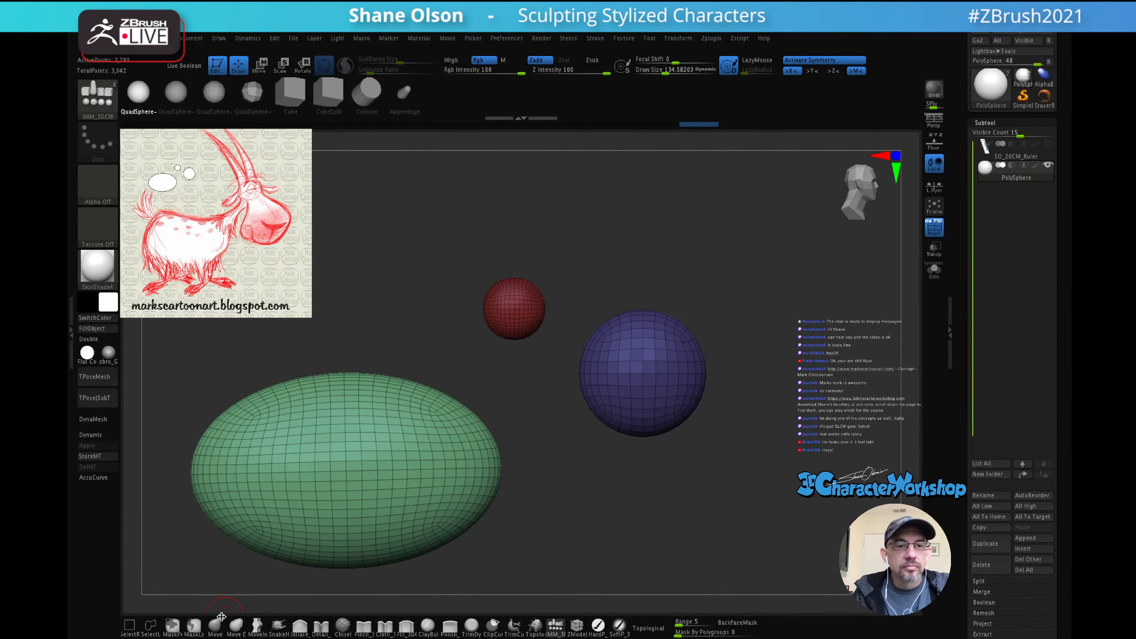
pyautogui.click(257, 626)
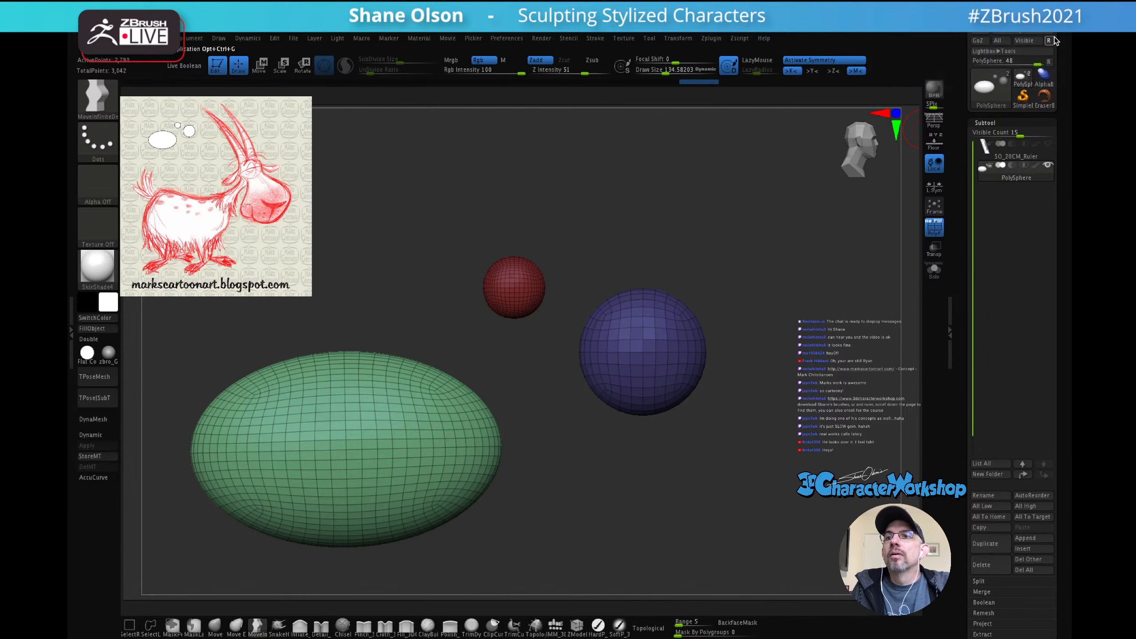
pyautogui.click(1049, 40)
pyautogui.click(563, 249)
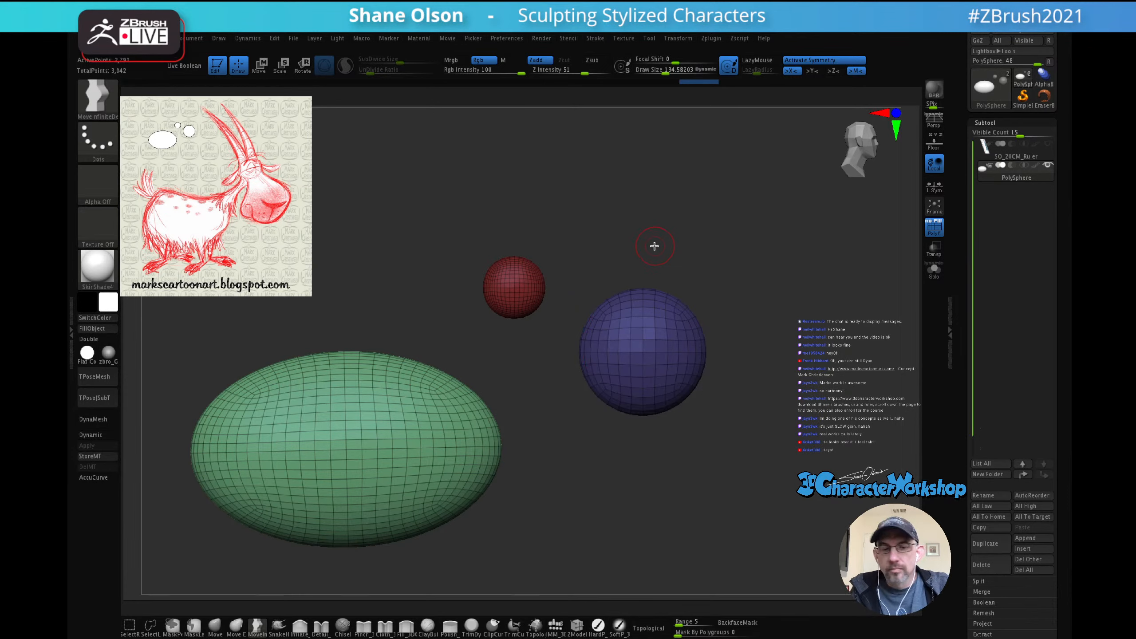
pyautogui.press('s')
pyautogui.moveTo(681, 243); pyautogui.dragTo(687, 243)
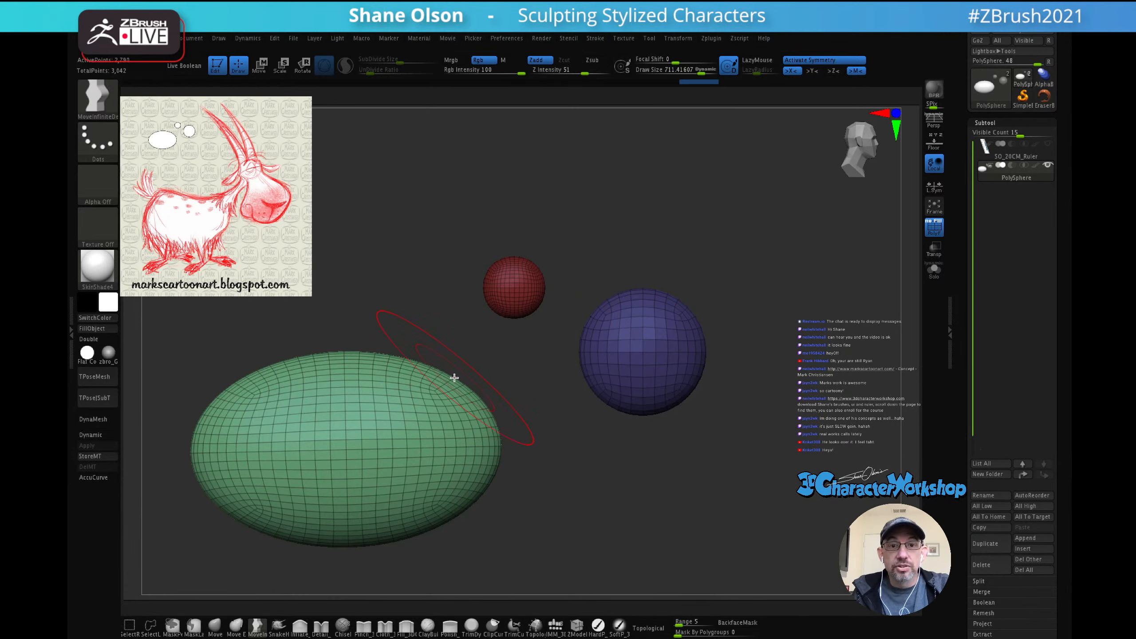
pyautogui.moveTo(452, 390); pyautogui.dragTo(456, 387)
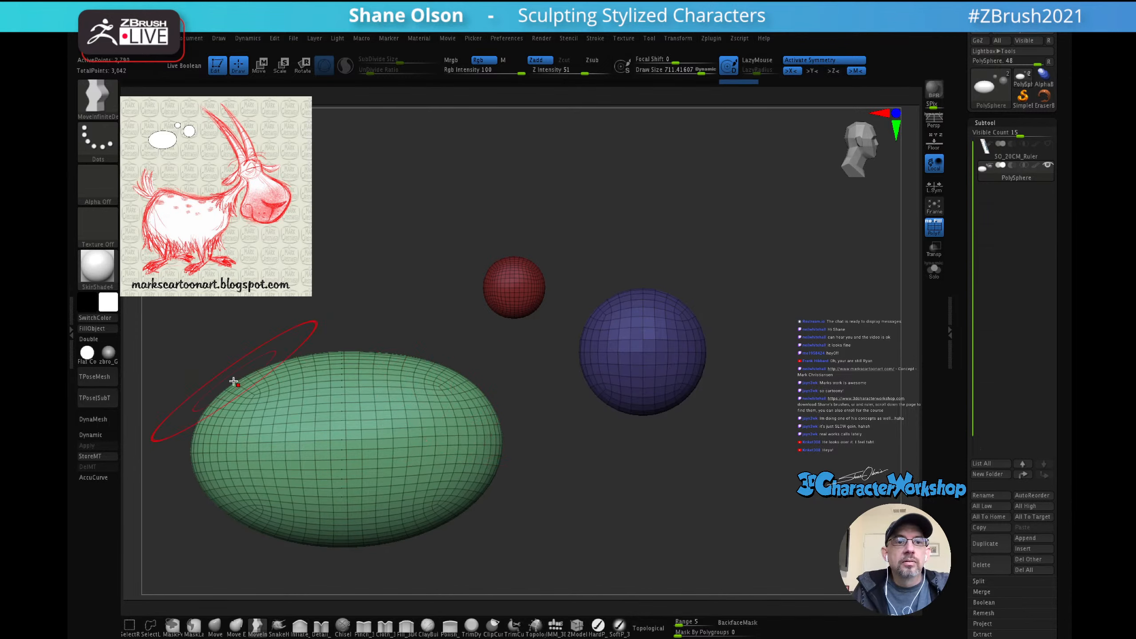
pyautogui.moveTo(241, 381)
pyautogui.mouseDown()
pyautogui.moveTo(218, 398)
pyautogui.moveTo(215, 380)
pyautogui.mouseUp()
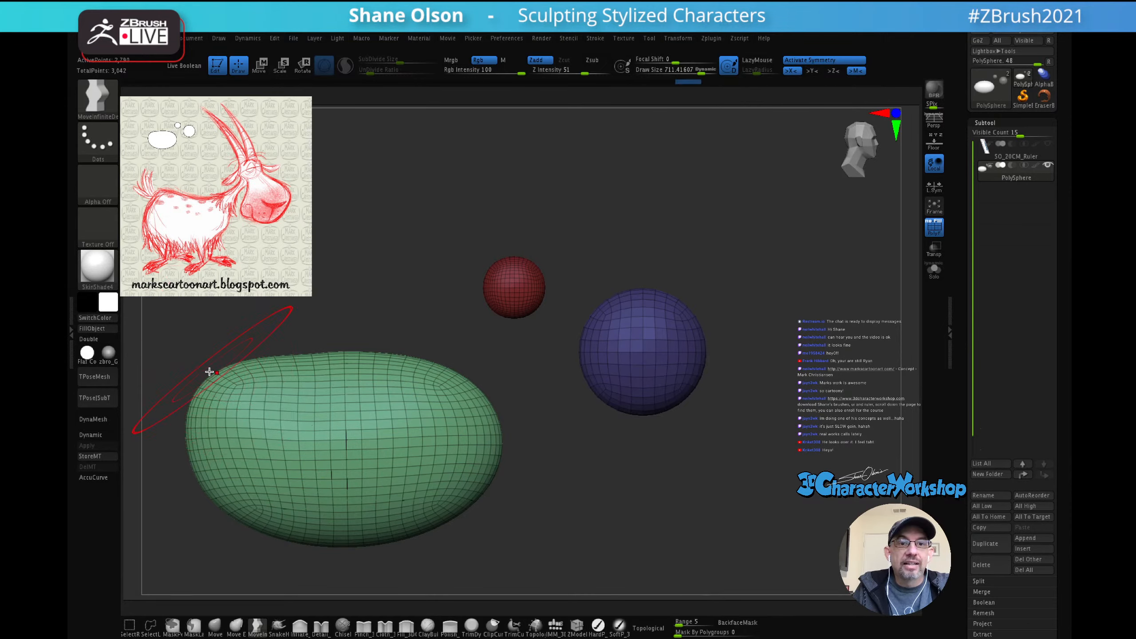
# Step: Press a shallow dip into the middle of the back and fill out the body's front and lower rear corners
pyautogui.moveTo(341, 360); pyautogui.dragTo(362, 367)
pyautogui.moveTo(364, 361)
pyautogui.mouseDown()
pyautogui.moveTo(373, 366)
pyautogui.moveTo(318, 369)
pyautogui.moveTo(371, 373)
pyautogui.mouseUp()
pyautogui.moveTo(462, 494); pyautogui.dragTo(467, 499)
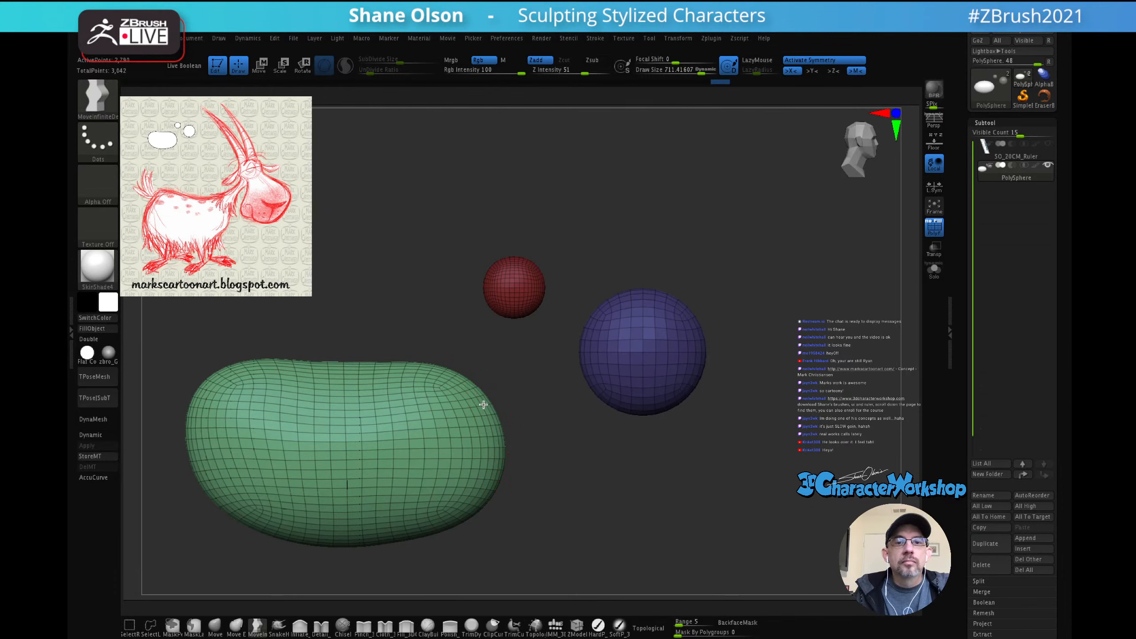
pyautogui.moveTo(481, 404); pyautogui.dragTo(488, 399)
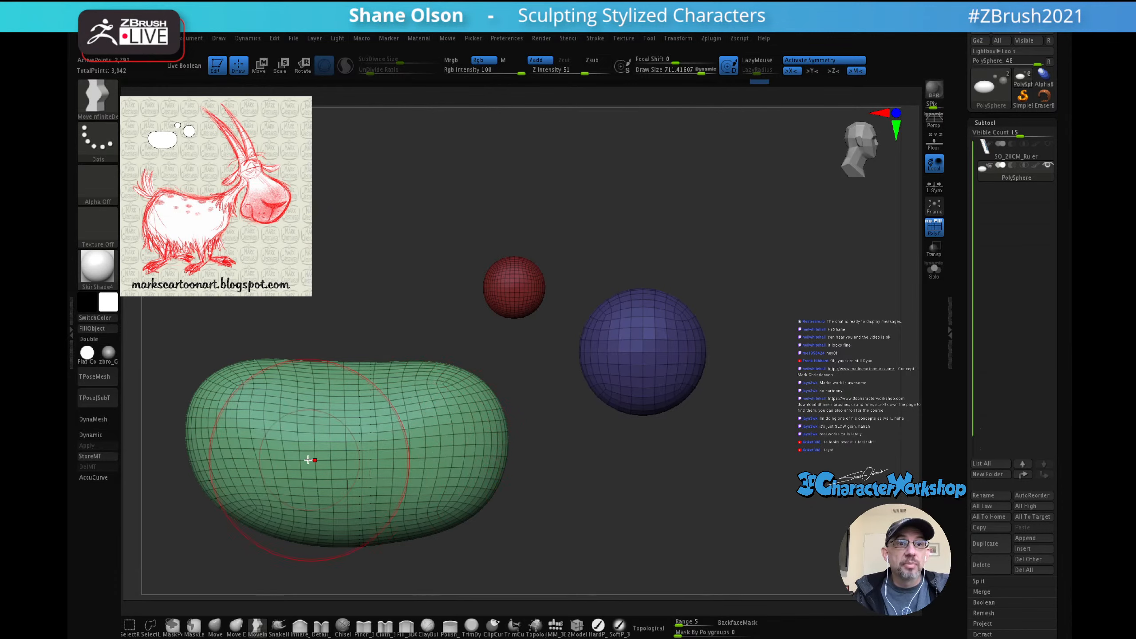
pyautogui.moveTo(247, 513); pyautogui.dragTo(243, 521)
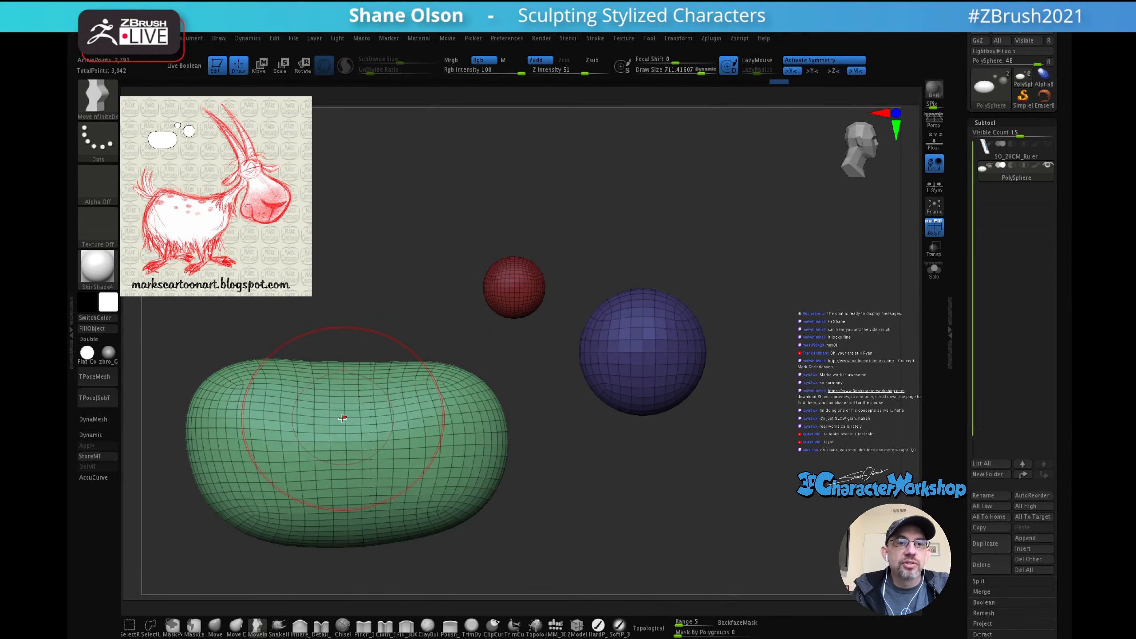
# Step: Smooth the dipped upper surface of the body along the back
pyautogui.moveTo(342, 419); pyautogui.dragTo(371, 403)
pyautogui.press('shift')
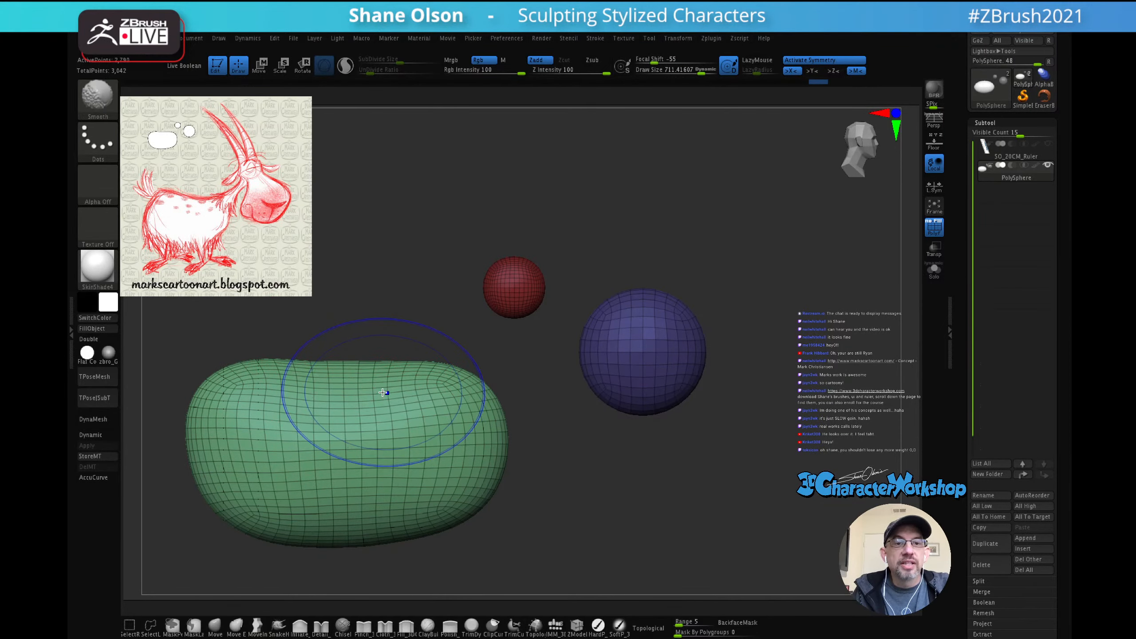
pyautogui.press('shift')
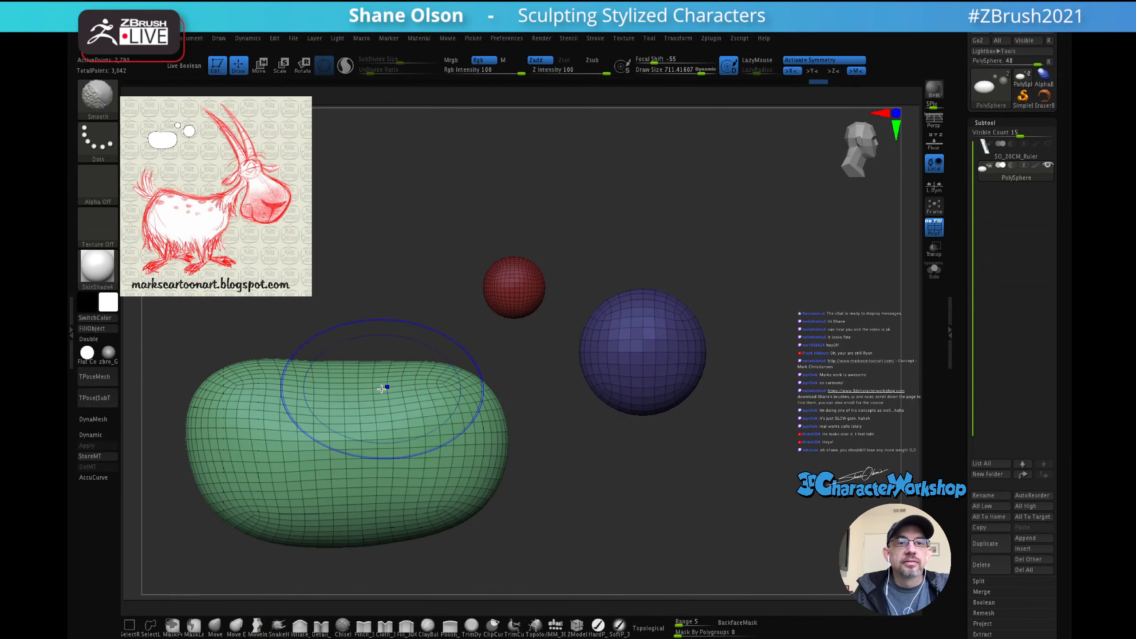
pyautogui.keyDown('shift'); pyautogui.moveTo(335, 381); pyautogui.dragTo(364, 380); pyautogui.keyUp('shift')
pyautogui.press('space')
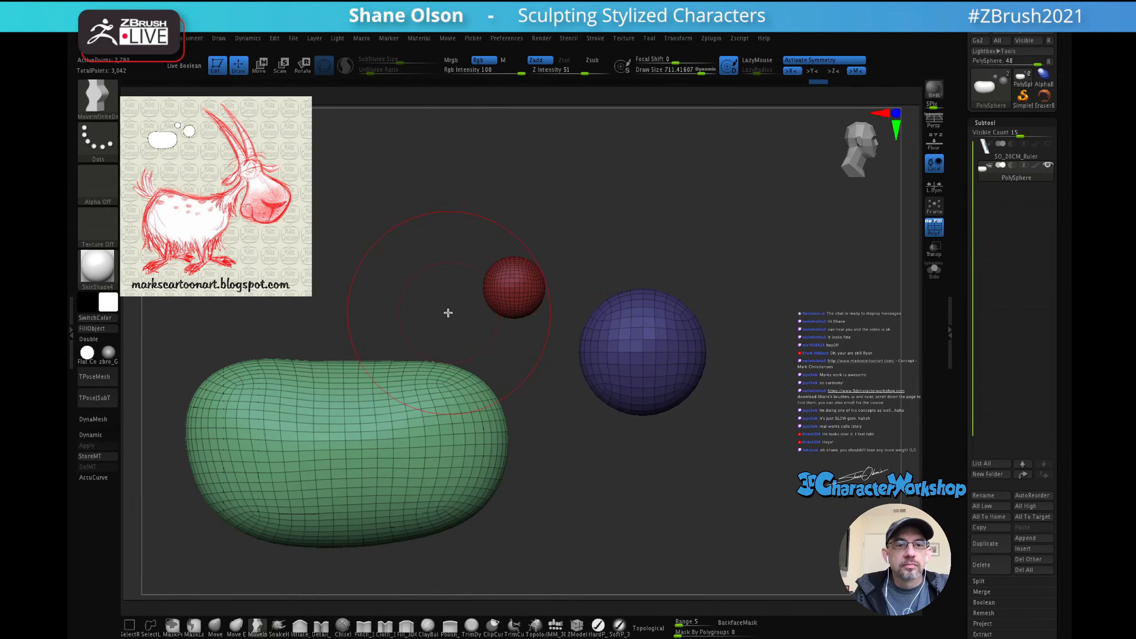
pyautogui.moveTo(356, 374)
pyautogui.keyDown('shift'); pyautogui.mouseDown()
pyautogui.moveTo(340, 370)
pyautogui.moveTo(363, 376)
pyautogui.mouseUp(); pyautogui.keyUp('shift')
pyautogui.moveTo(363, 377)
pyautogui.keyDown('shift'); pyautogui.mouseDown()
pyautogui.moveTo(354, 375)
pyautogui.moveTo(389, 374)
pyautogui.mouseUp(); pyautogui.keyUp('shift')
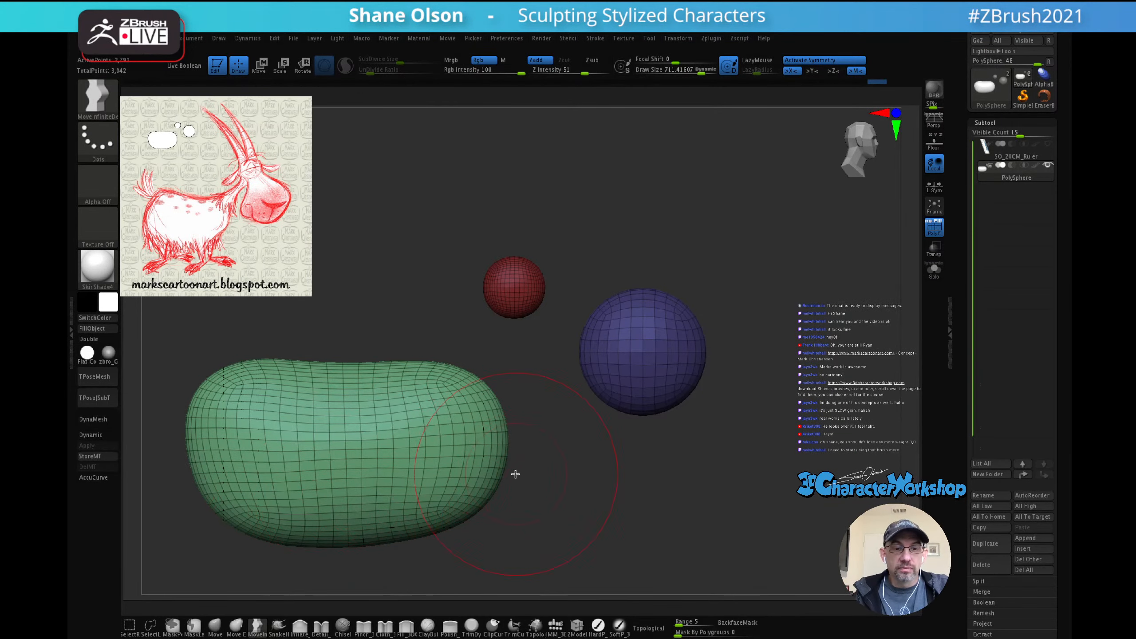
# Step: Shift the body slightly down and backward, farther from the two head spheres
pyautogui.moveTo(575, 495)
pyautogui.keyDown('alt'); pyautogui.mouseDown()
pyautogui.moveTo(639, 406)
pyautogui.moveTo(659, 438)
pyautogui.moveTo(629, 443)
pyautogui.mouseUp(); pyautogui.keyUp('alt')
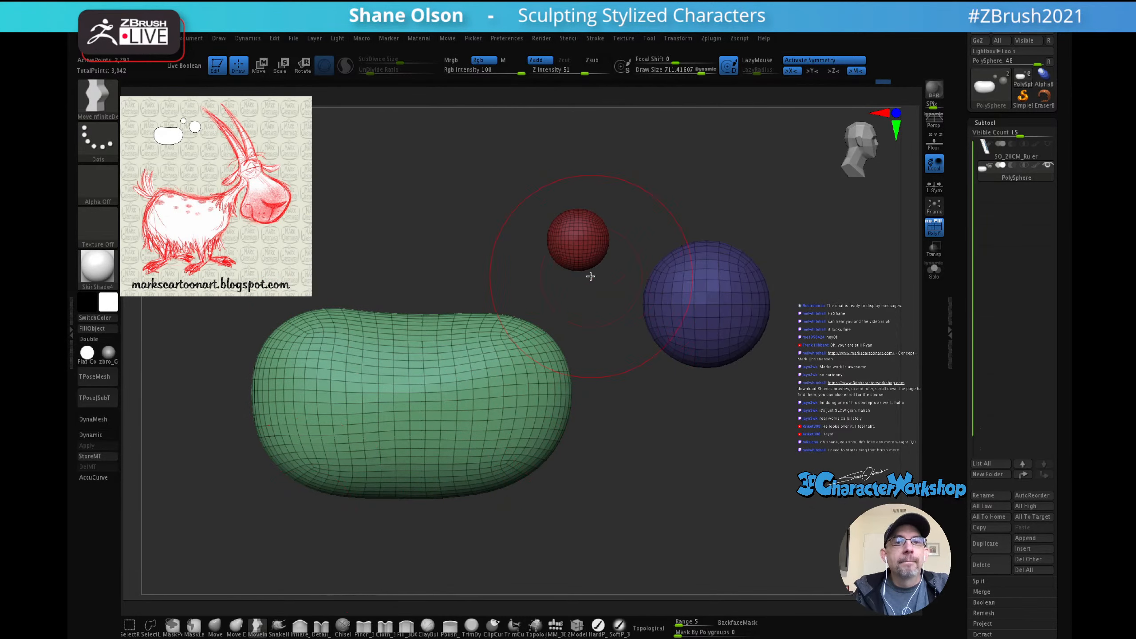
pyautogui.press('w')
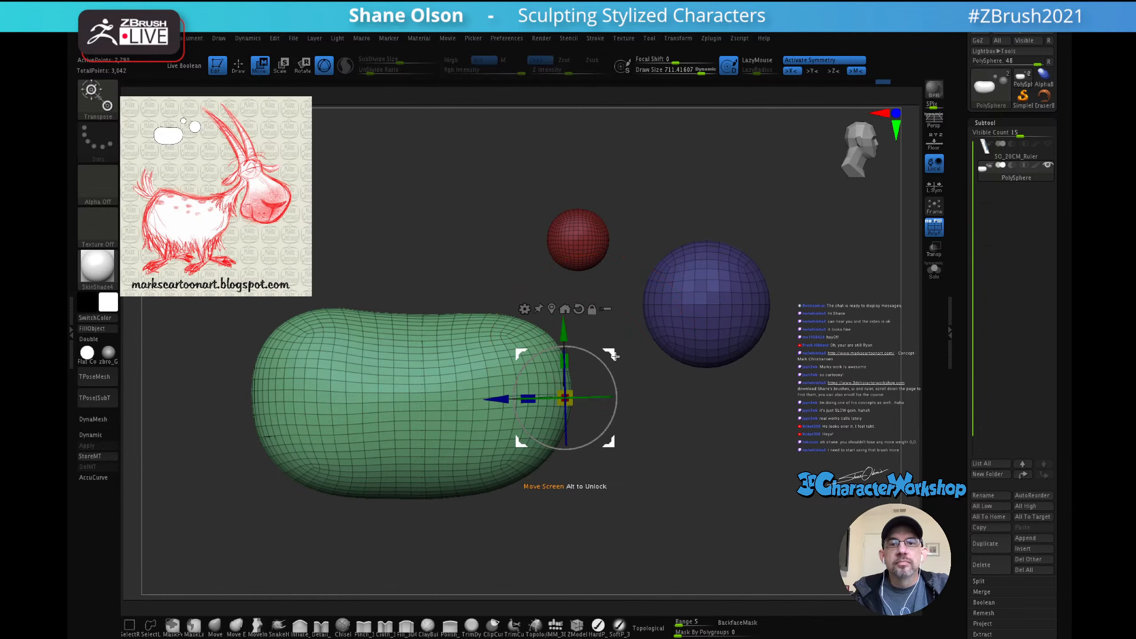
pyautogui.moveTo(601, 358); pyautogui.dragTo(581, 370)
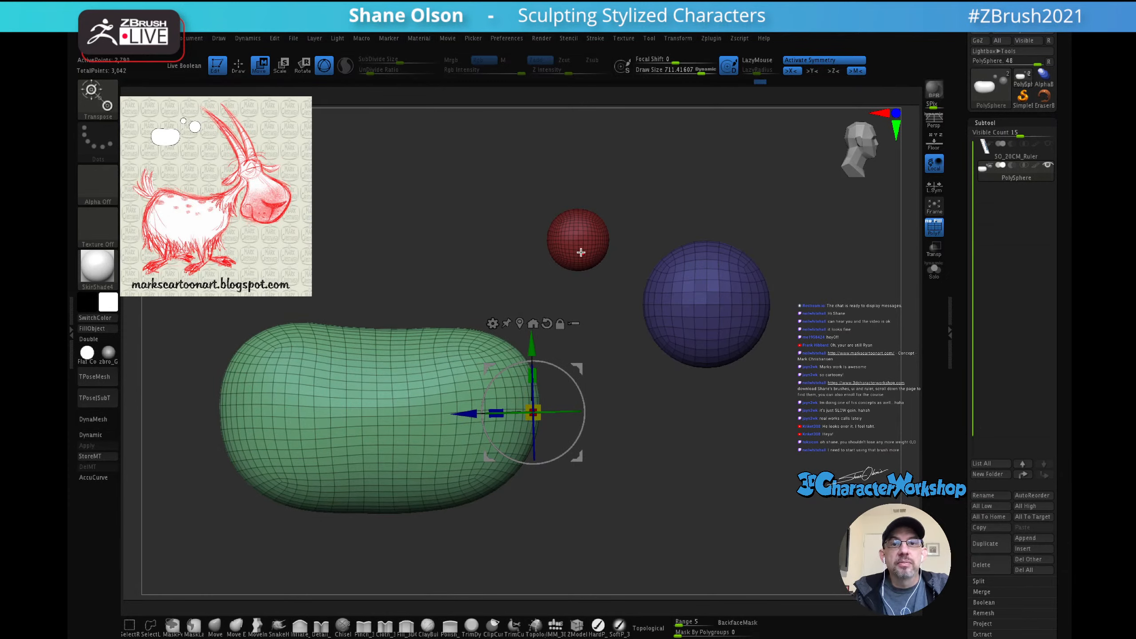
pyautogui.moveTo(577, 381); pyautogui.dragTo(642, 314)
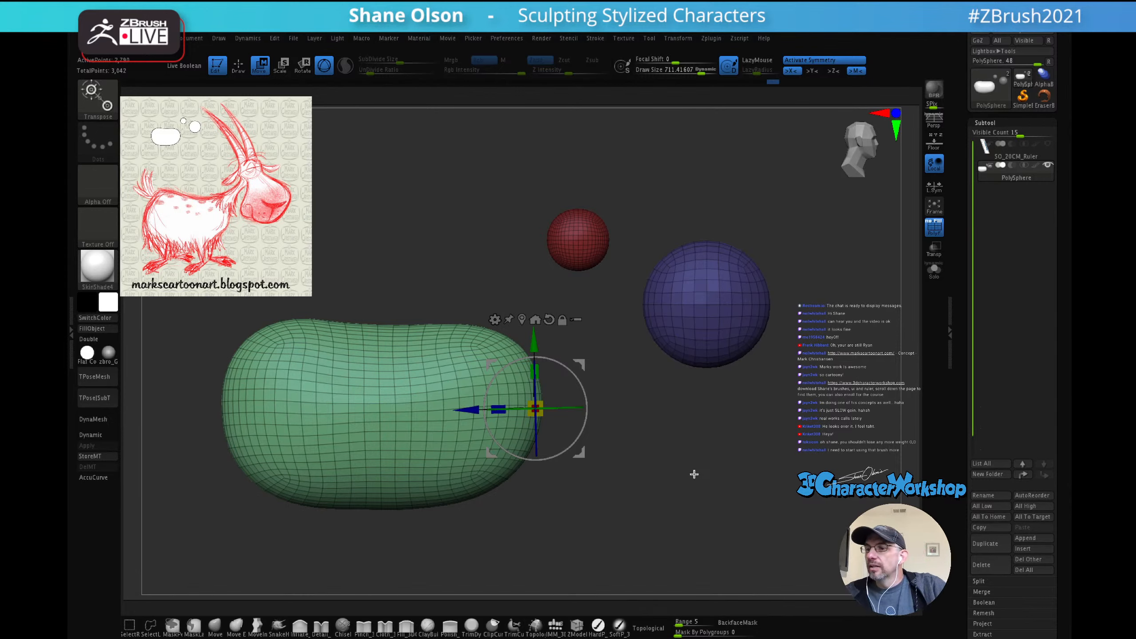
# Step: Insert the Appendage mesh of the IMM_3DCW brush on the lower front side of the body as a front leg
pyautogui.click(217, 626)
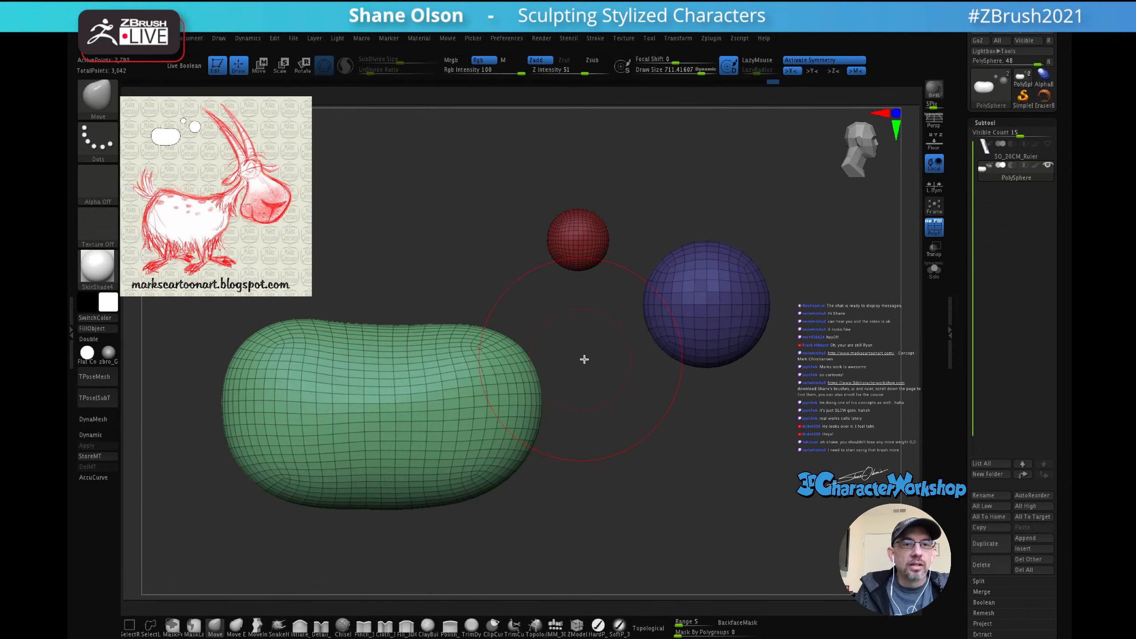
pyautogui.click(556, 627)
pyautogui.click(405, 93)
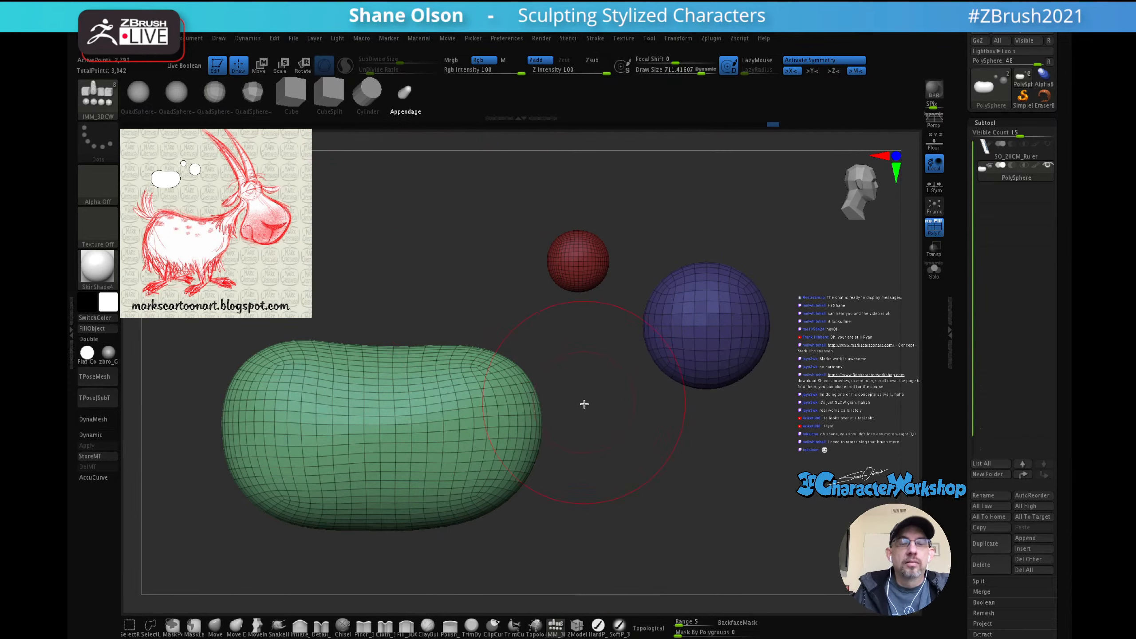
pyautogui.moveTo(637, 441)
pyautogui.mouseDown()
pyautogui.moveTo(639, 369)
pyautogui.moveTo(624, 448)
pyautogui.mouseUp()
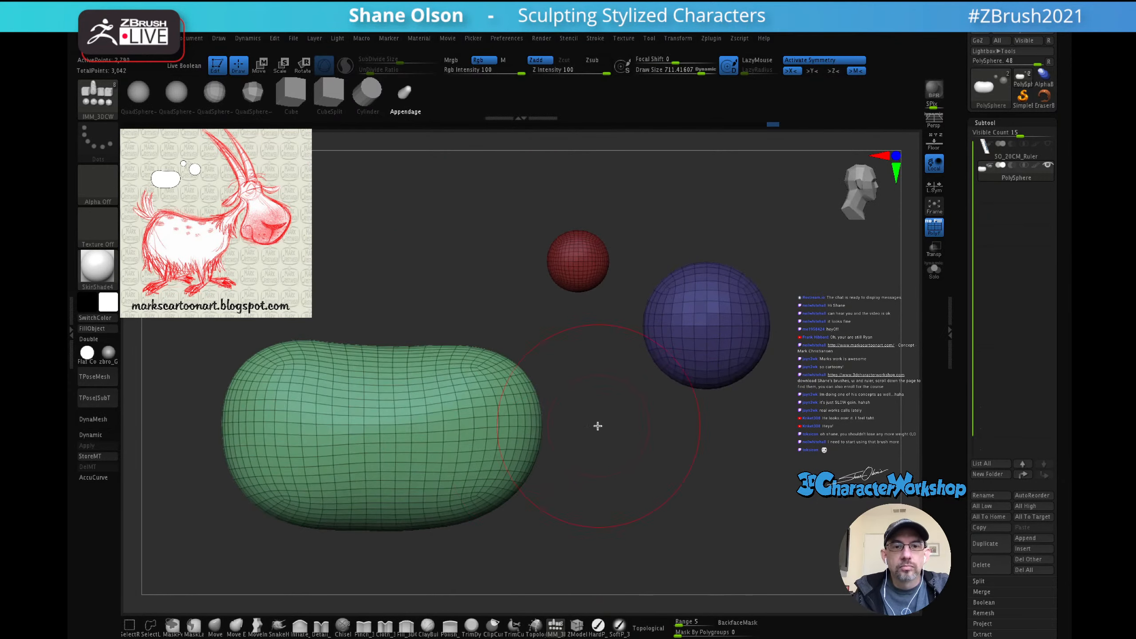
pyautogui.moveTo(464, 470); pyautogui.dragTo(466, 535)
pyautogui.moveTo(647, 465)
pyautogui.mouseDown()
pyautogui.moveTo(608, 459)
pyautogui.moveTo(667, 451)
pyautogui.moveTo(651, 457)
pyautogui.moveTo(646, 443)
pyautogui.mouseUp()
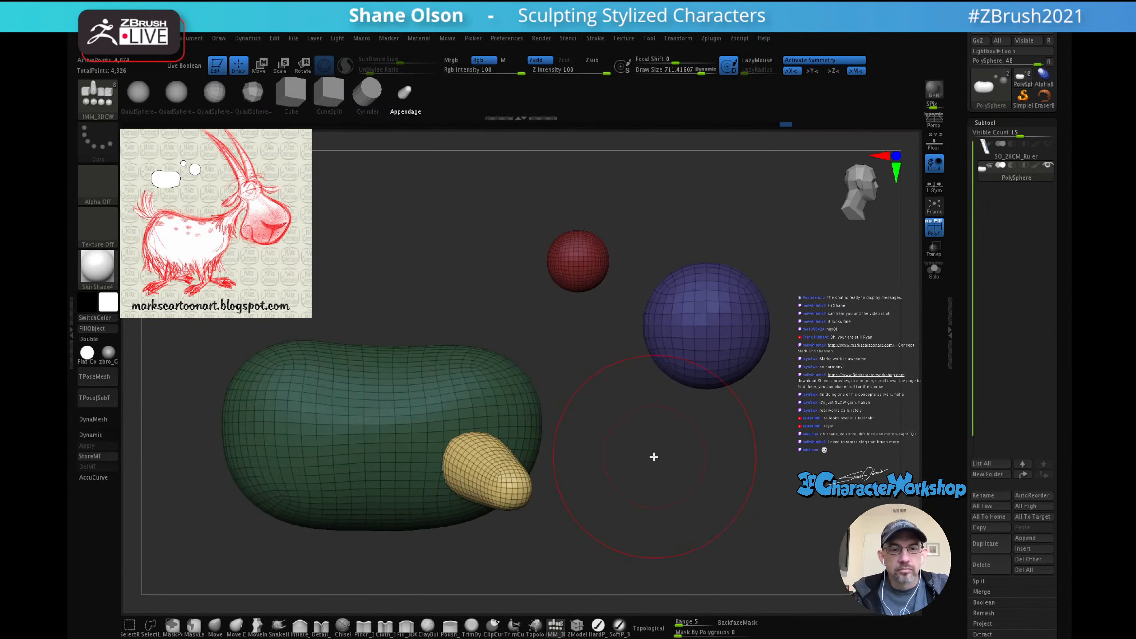
# Step: Rotate the inserted leg so that it hangs straight down from the body
pyautogui.press('w')
pyautogui.moveTo(479, 433); pyautogui.dragTo(480, 501)
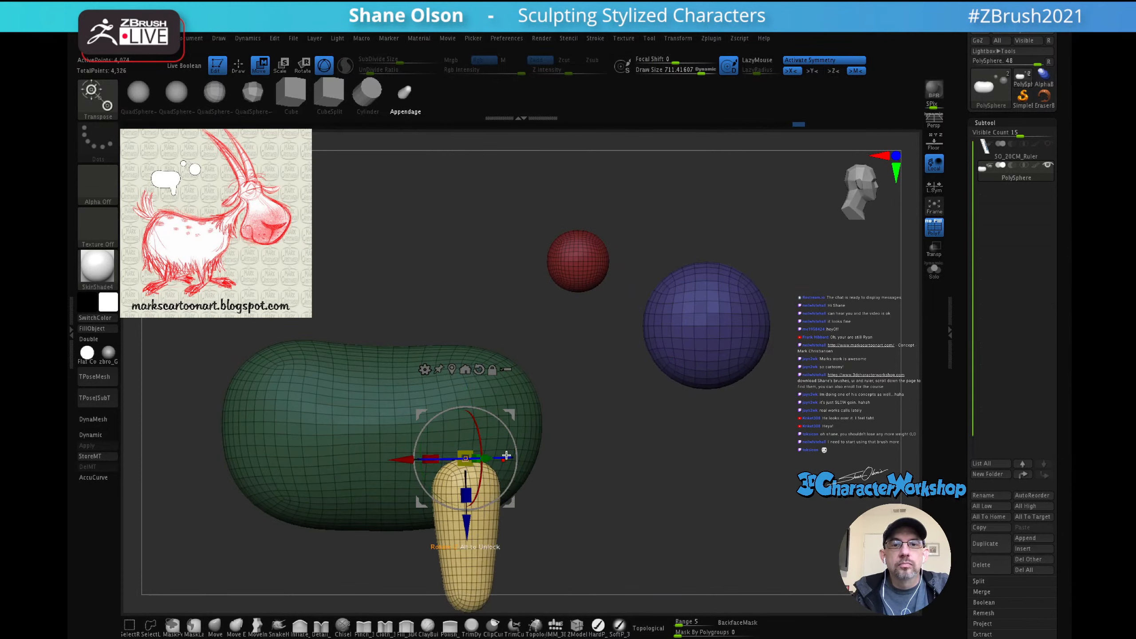
pyautogui.moveTo(506, 459); pyautogui.dragTo(487, 461)
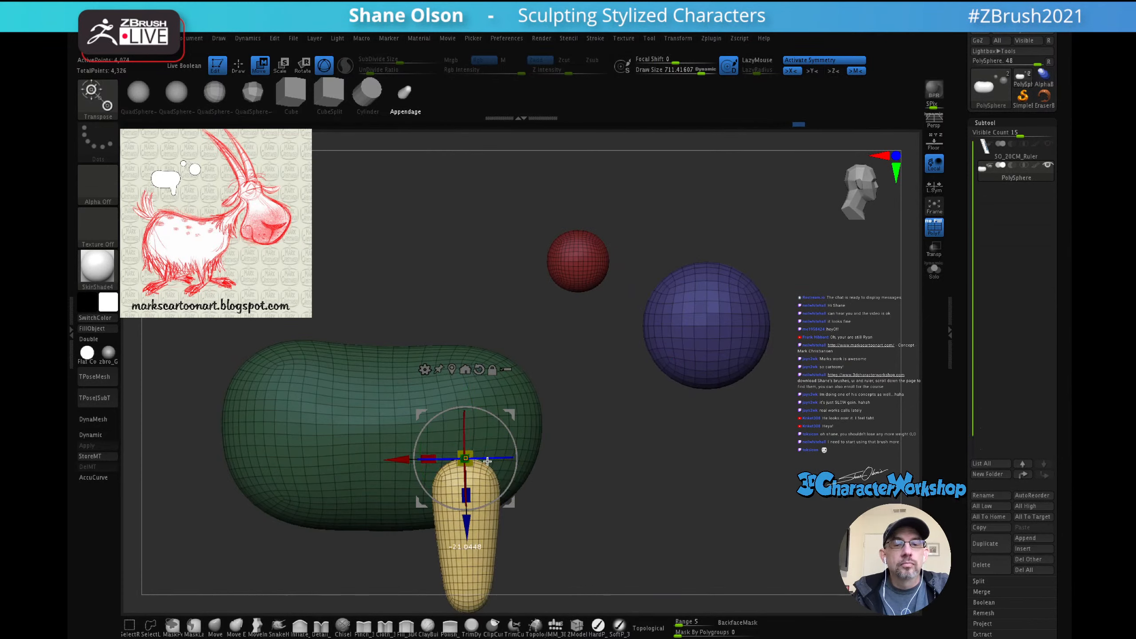
# Step: Move the mirrored front legs inward and slightly down so they sit closer under the body
pyautogui.keyDown('shift'); pyautogui.moveTo(625, 467); pyautogui.dragTo(587, 464); pyautogui.keyUp('shift')
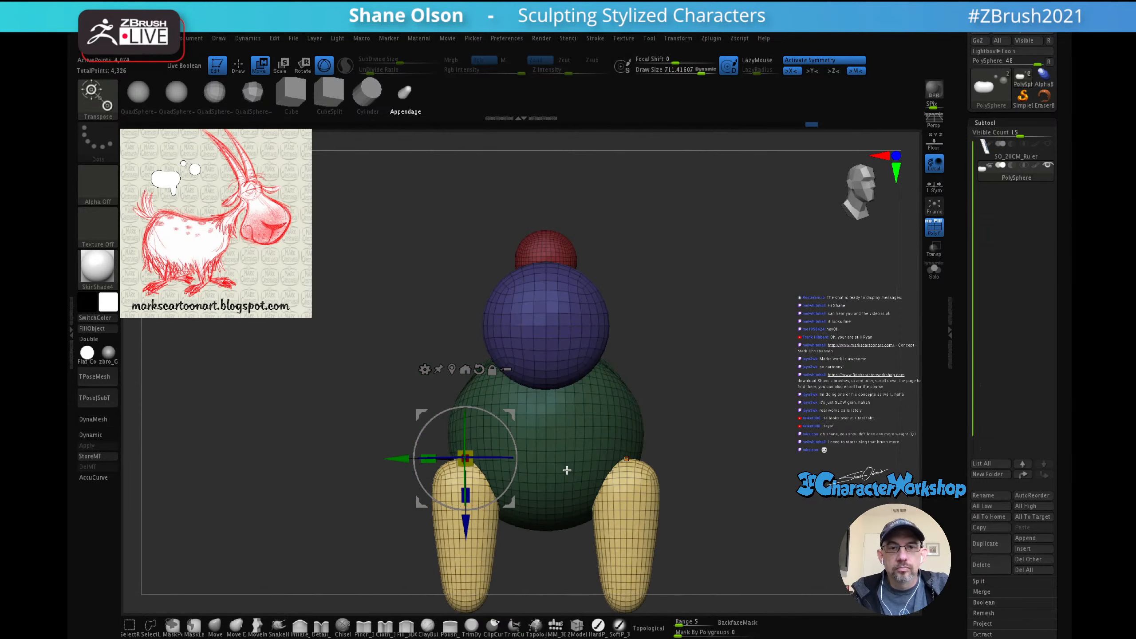
pyautogui.keyDown('ctrl'); pyautogui.moveTo(745, 467); pyautogui.dragTo(740, 360, button='right'); pyautogui.keyUp('ctrl')
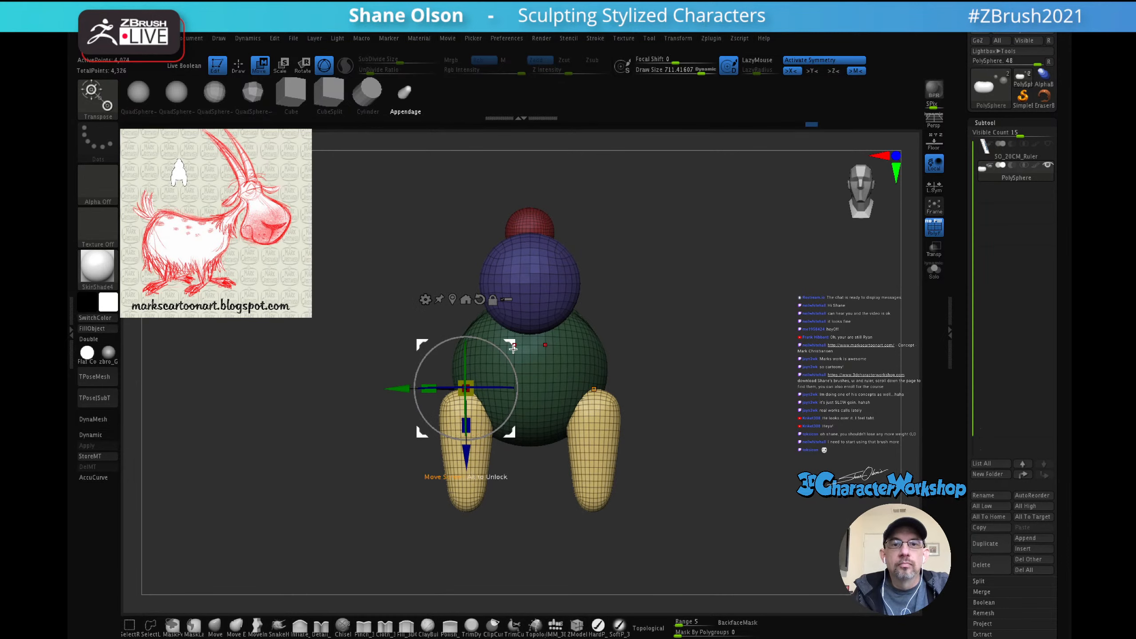
pyautogui.moveTo(514, 348)
pyautogui.mouseDown()
pyautogui.moveTo(527, 353)
pyautogui.moveTo(519, 367)
pyautogui.moveTo(528, 354)
pyautogui.mouseUp()
pyautogui.moveTo(661, 333); pyautogui.dragTo(697, 323, button='right')
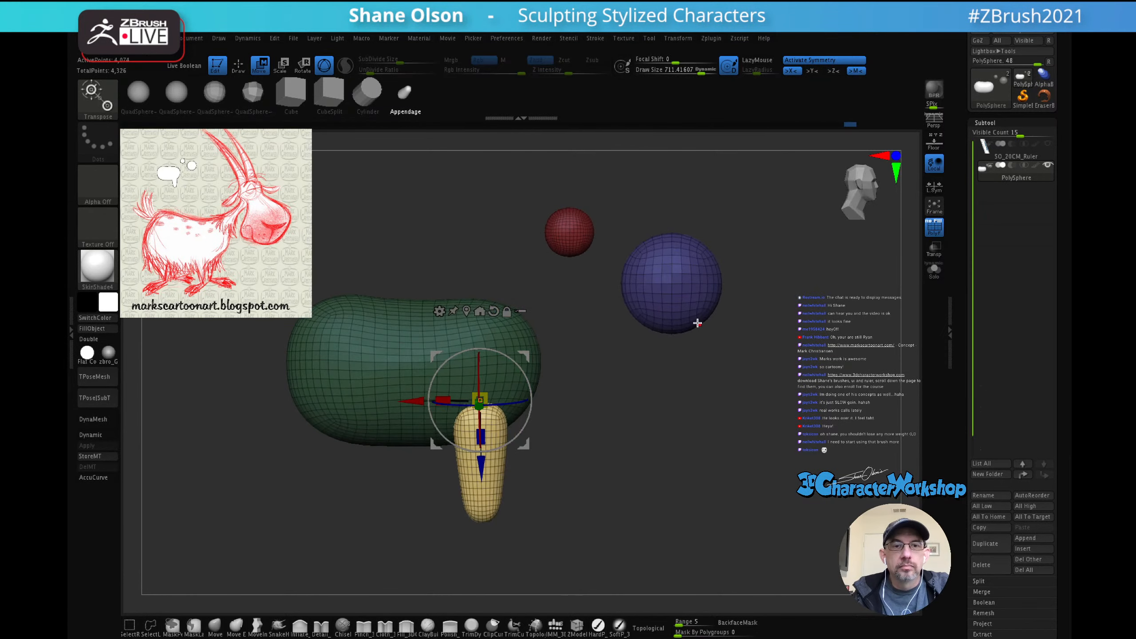
# Step: Stretch the front leg slightly longer along its length and smooth its lower part into a narrower taper
pyautogui.press('ctrl')
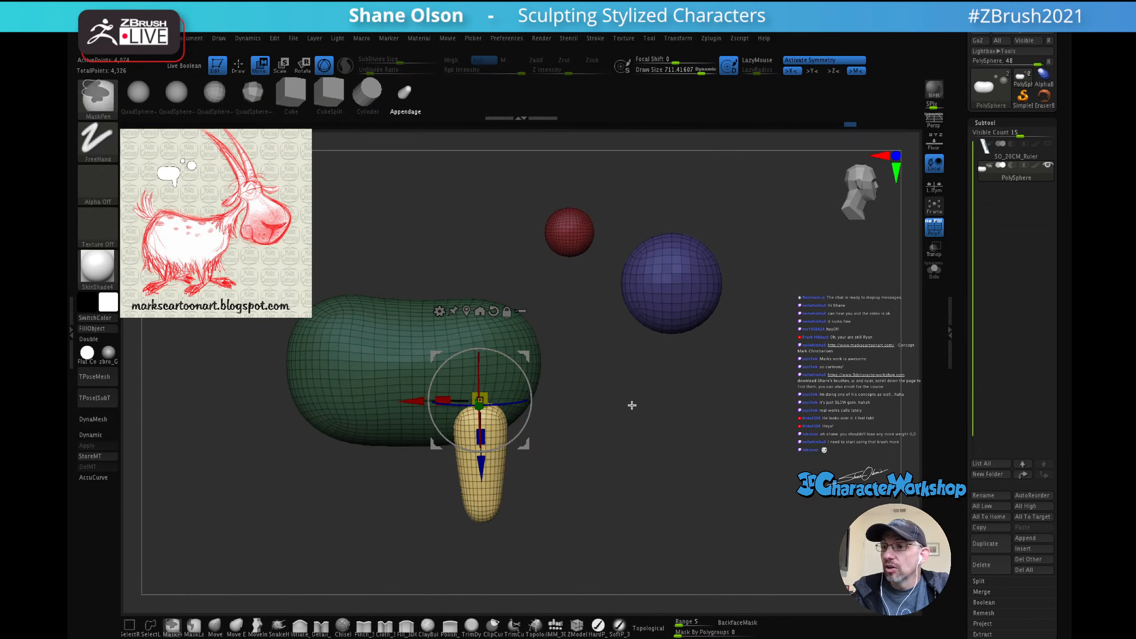
pyautogui.keyDown('alt'); pyautogui.moveTo(602, 389); pyautogui.dragTo(631, 390, button='right'); pyautogui.keyUp('alt')
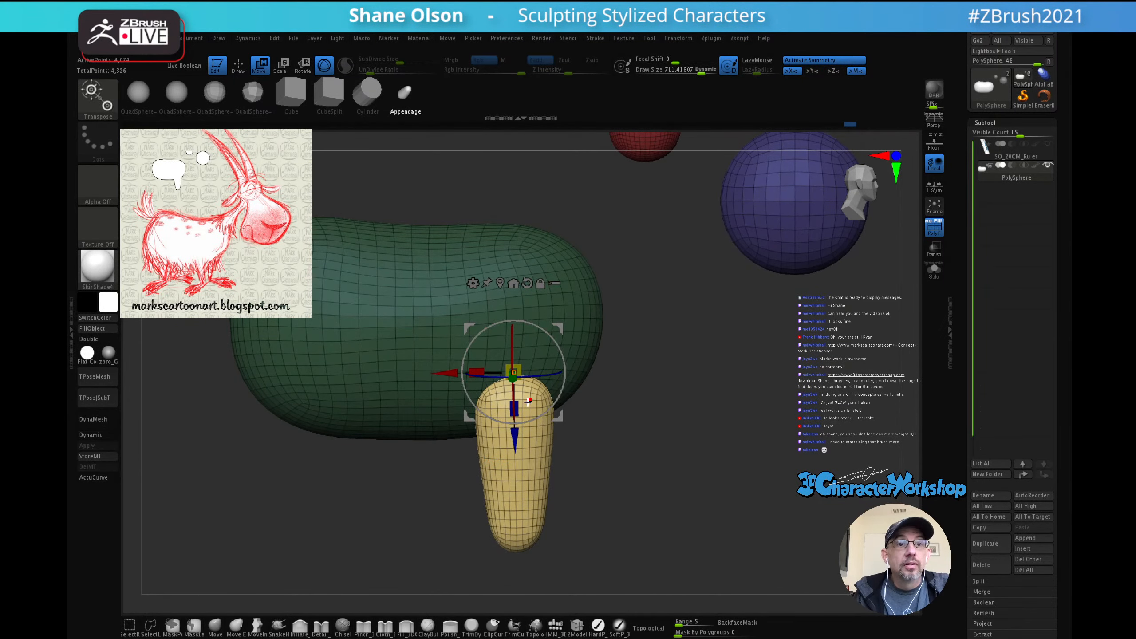
pyautogui.moveTo(517, 409); pyautogui.dragTo(517, 423)
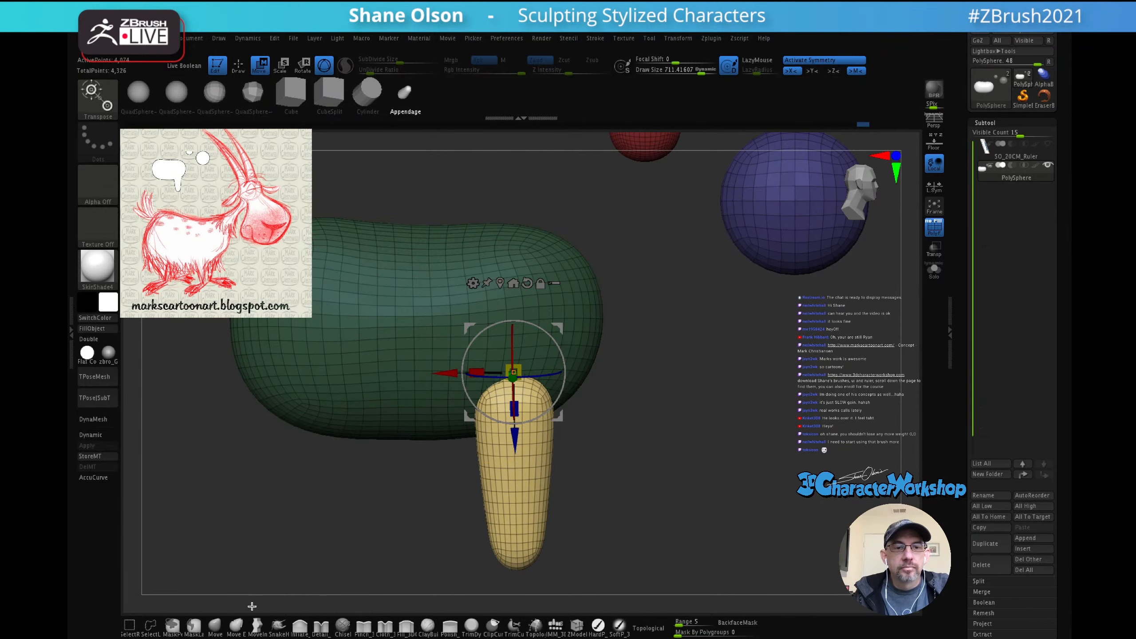
pyautogui.click(216, 626)
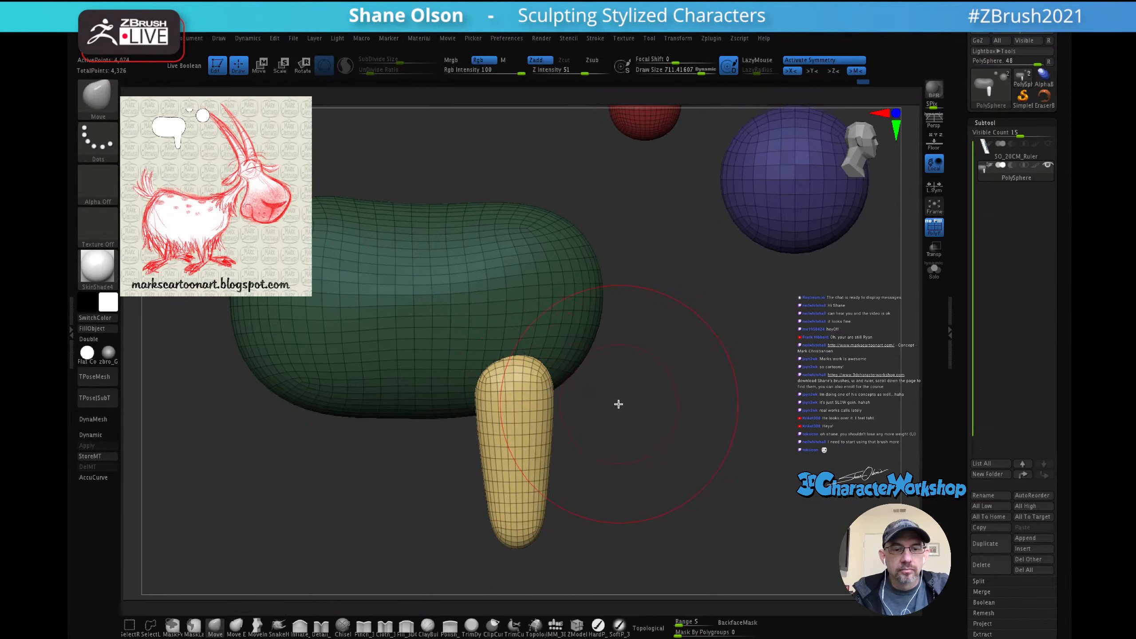
pyautogui.keyDown('shift'); pyautogui.moveTo(515, 489); pyautogui.dragTo(516, 499); pyautogui.keyUp('shift')
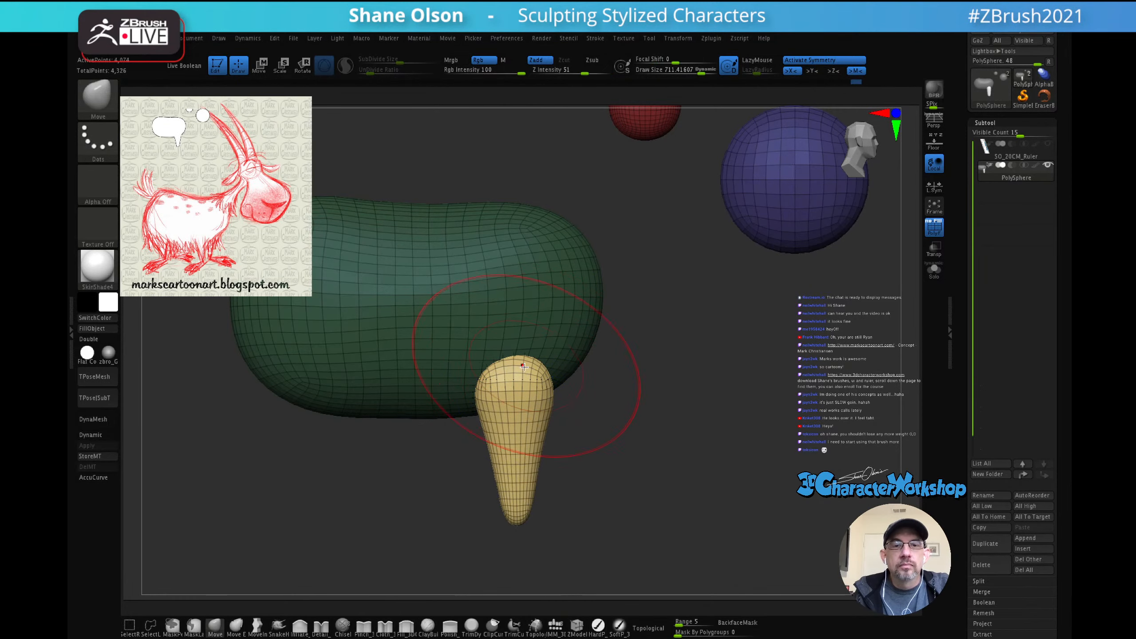
# Step: Pull the tops of the front legs up and outward over the body's sides with the Move brush
pyautogui.moveTo(505, 373)
pyautogui.mouseDown()
pyautogui.moveTo(497, 356)
pyautogui.moveTo(564, 344)
pyautogui.moveTo(536, 352)
pyautogui.moveTo(541, 322)
pyautogui.mouseUp()
pyautogui.moveTo(530, 374)
pyautogui.mouseDown()
pyautogui.moveTo(522, 367)
pyautogui.moveTo(551, 349)
pyautogui.moveTo(539, 342)
pyautogui.mouseUp()
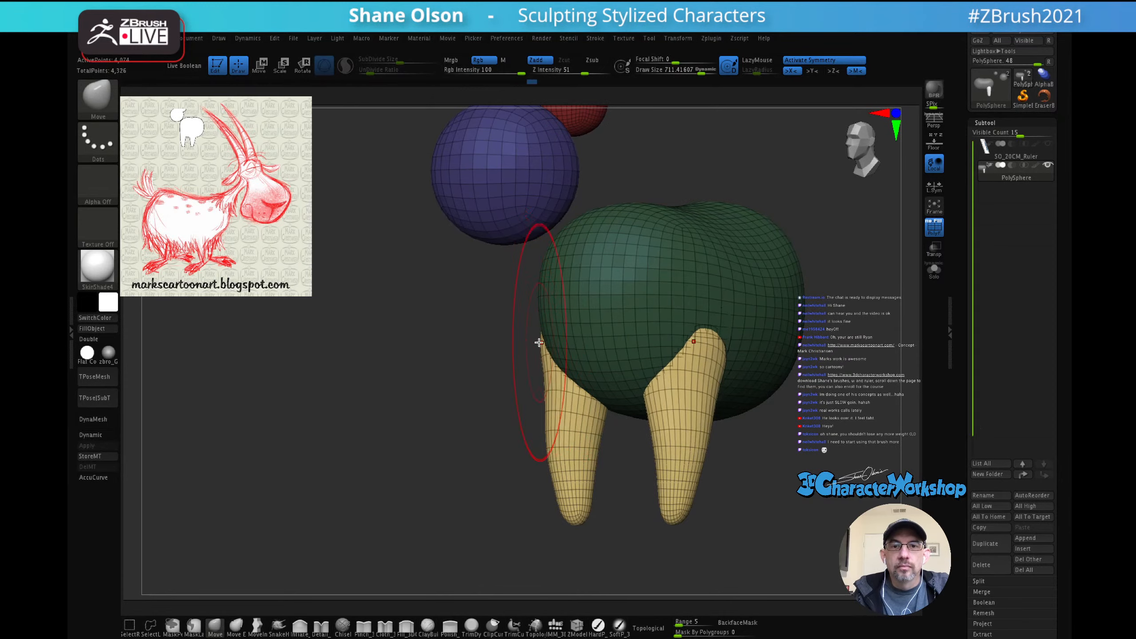
pyautogui.moveTo(547, 452); pyautogui.dragTo(554, 428)
pyautogui.moveTo(488, 375); pyautogui.dragTo(563, 389)
pyautogui.press('shift')
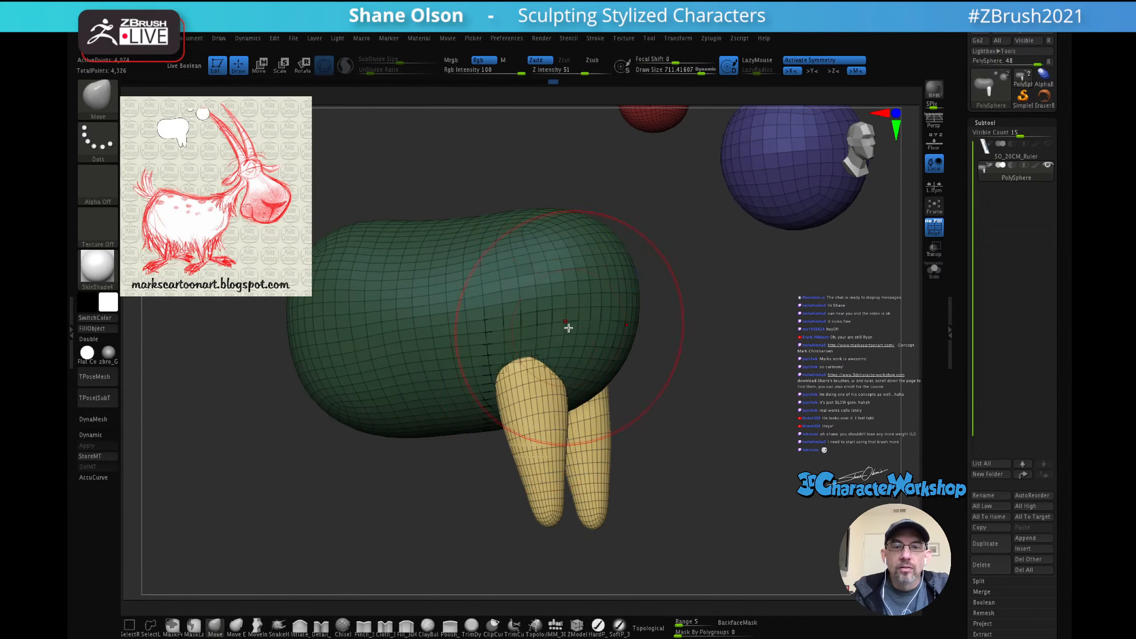
pyautogui.moveTo(568, 324); pyautogui.dragTo(572, 274)
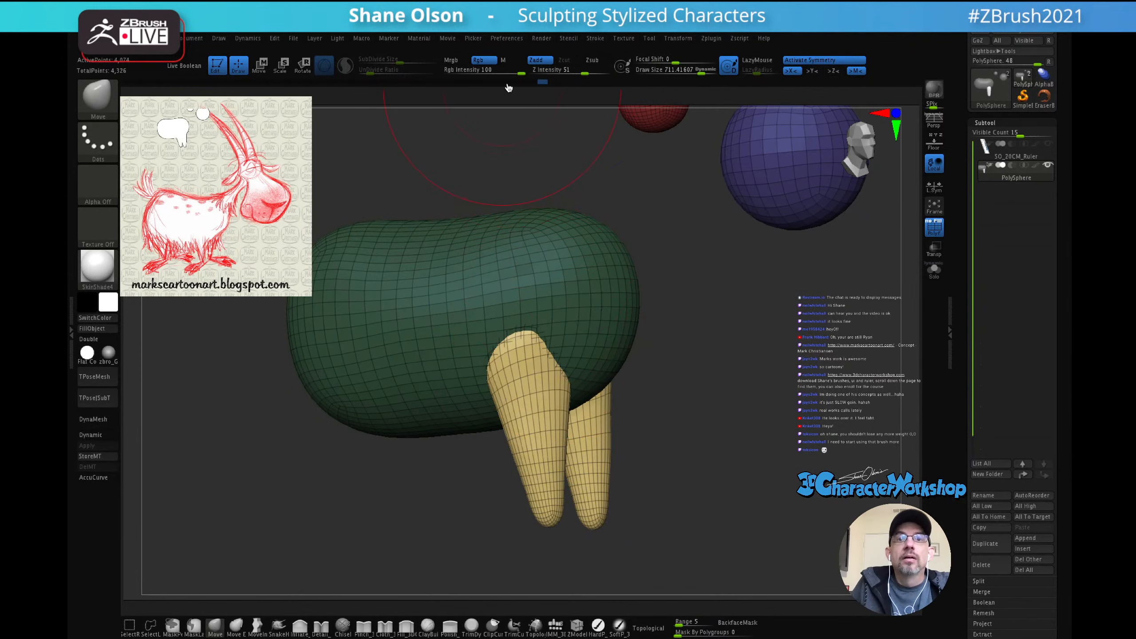
# Step: Set the smoothing Z Intensity to 7, then adjust and smooth the lower part of the front legs into an even taper
pyautogui.keyDown('shift'); pyautogui.click(565, 71); pyautogui.keyUp('shift')
pyautogui.write('7')
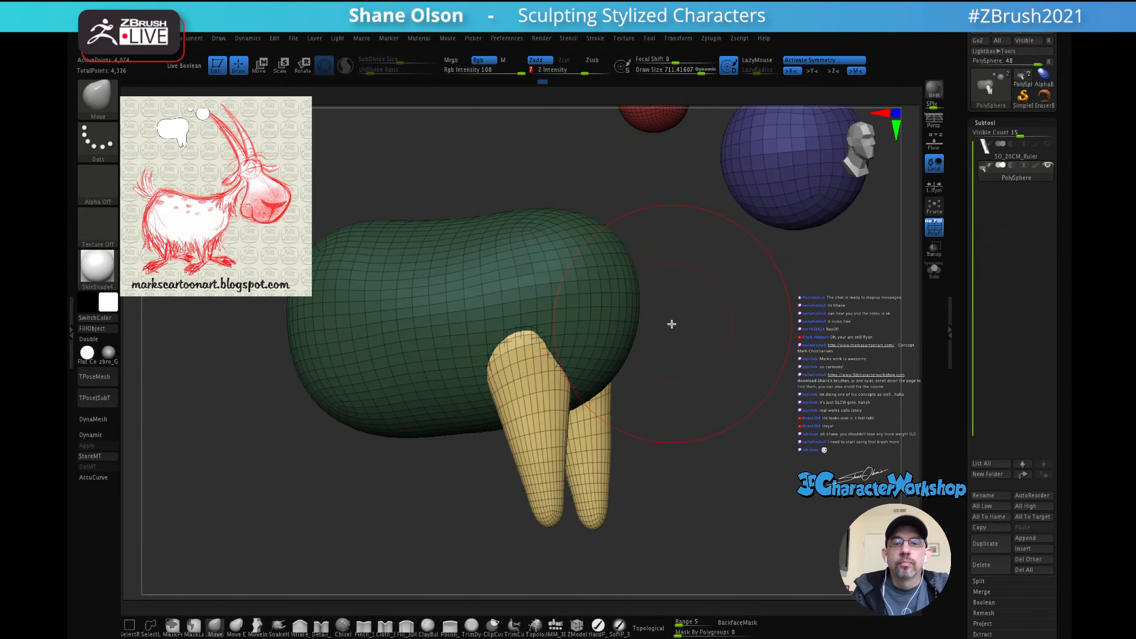
pyautogui.moveTo(672, 324)
pyautogui.mouseDown()
pyautogui.moveTo(641, 340)
pyautogui.moveTo(595, 340)
pyautogui.mouseUp()
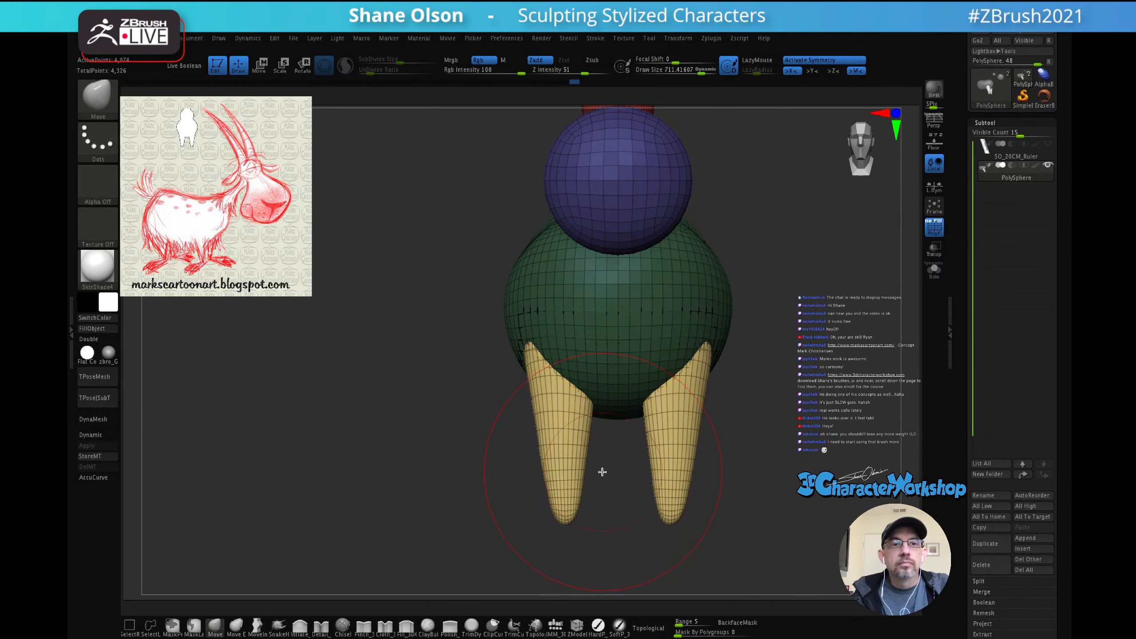
pyautogui.moveTo(567, 509); pyautogui.dragTo(562, 444)
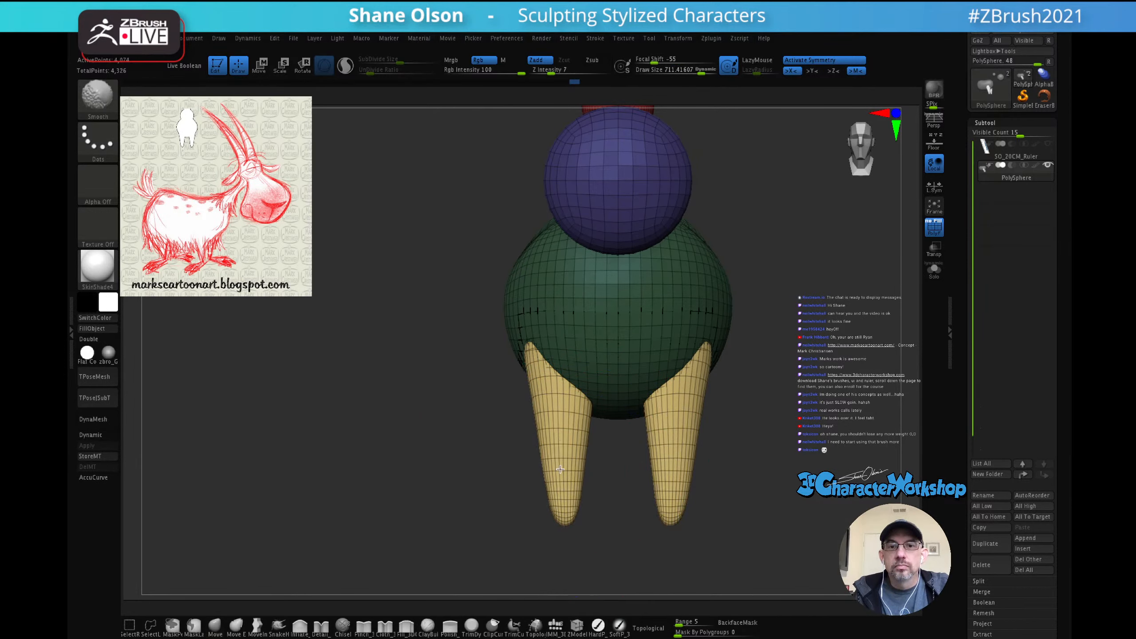
pyautogui.moveTo(569, 495)
pyautogui.keyDown('shift'); pyautogui.mouseDown()
pyautogui.moveTo(565, 456)
pyautogui.moveTo(647, 453)
pyautogui.moveTo(670, 416)
pyautogui.moveTo(721, 406)
pyautogui.moveTo(684, 426)
pyautogui.moveTo(712, 415)
pyautogui.mouseUp(); pyautogui.keyUp('shift')
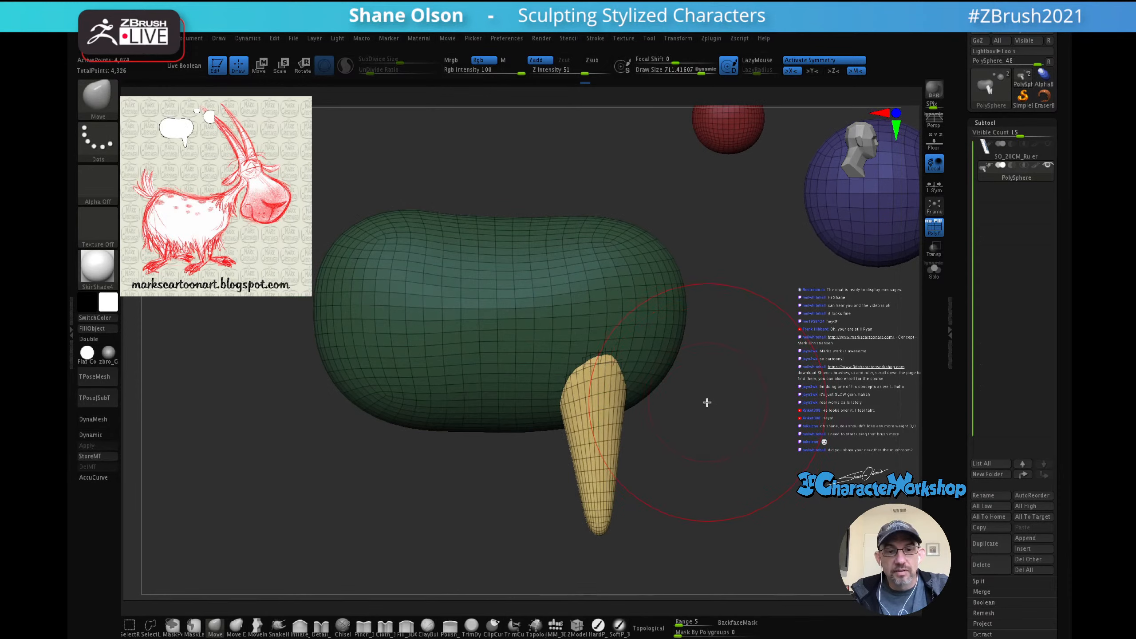
# Step: Duplicate the mirrored front legs straight back along the body to form the hind legs
pyautogui.press('w')
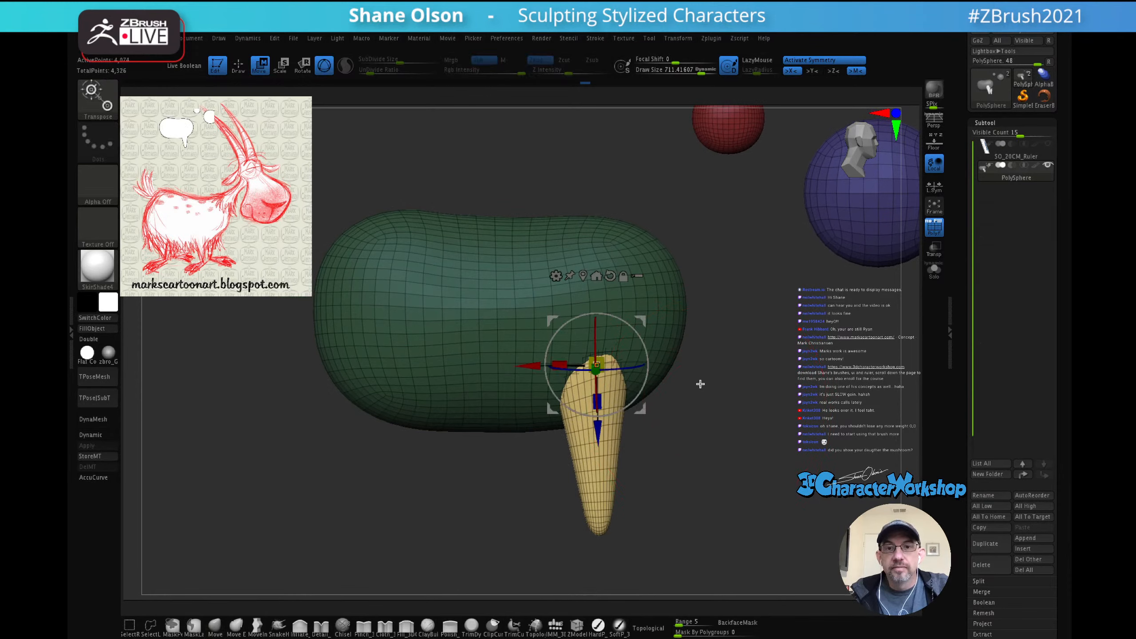
pyautogui.click(609, 276)
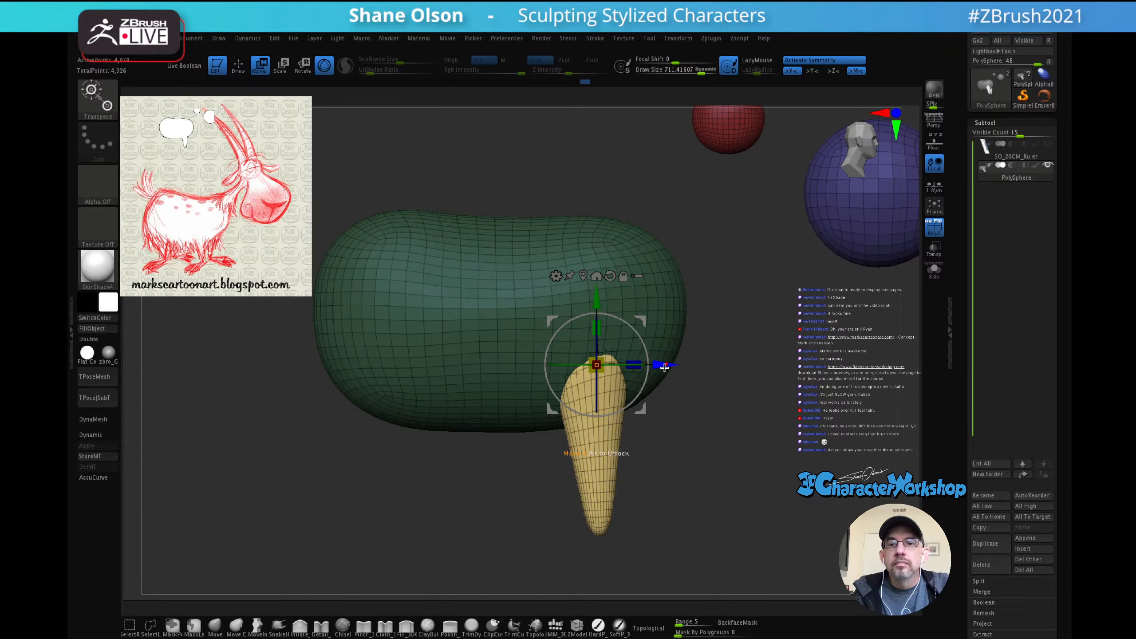
pyautogui.keyDown('ctrl'); pyautogui.moveTo(665, 367); pyautogui.dragTo(391, 368); pyautogui.keyUp('ctrl')
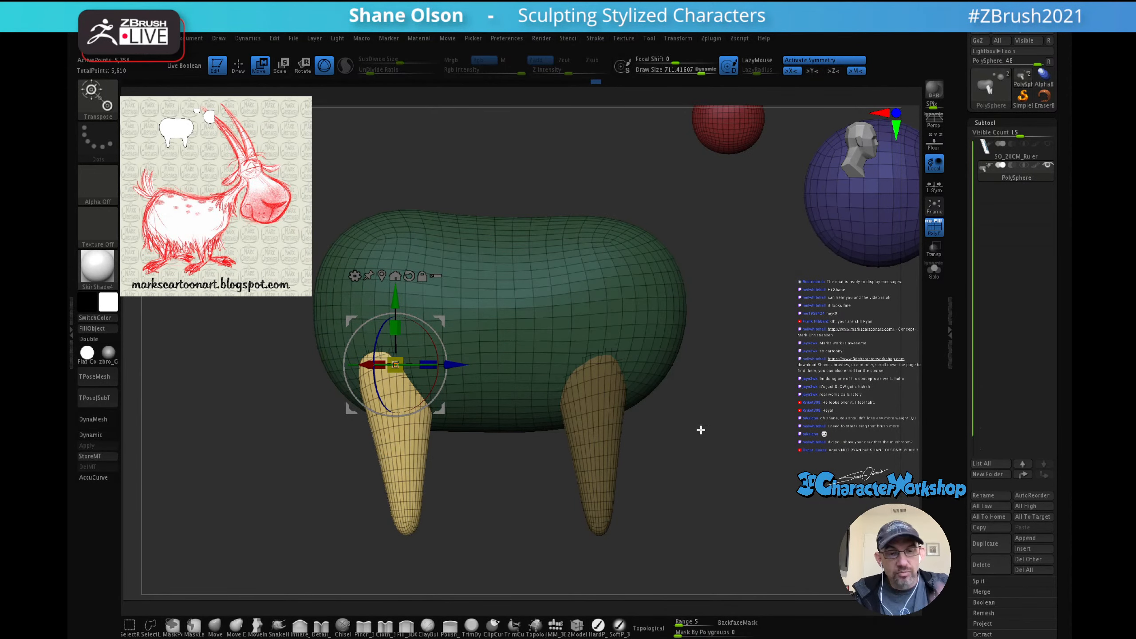
# Step: Pull the upper ends of the hind legs slightly up and outward with the Move brush
pyautogui.moveTo(700, 429); pyautogui.dragTo(742, 418)
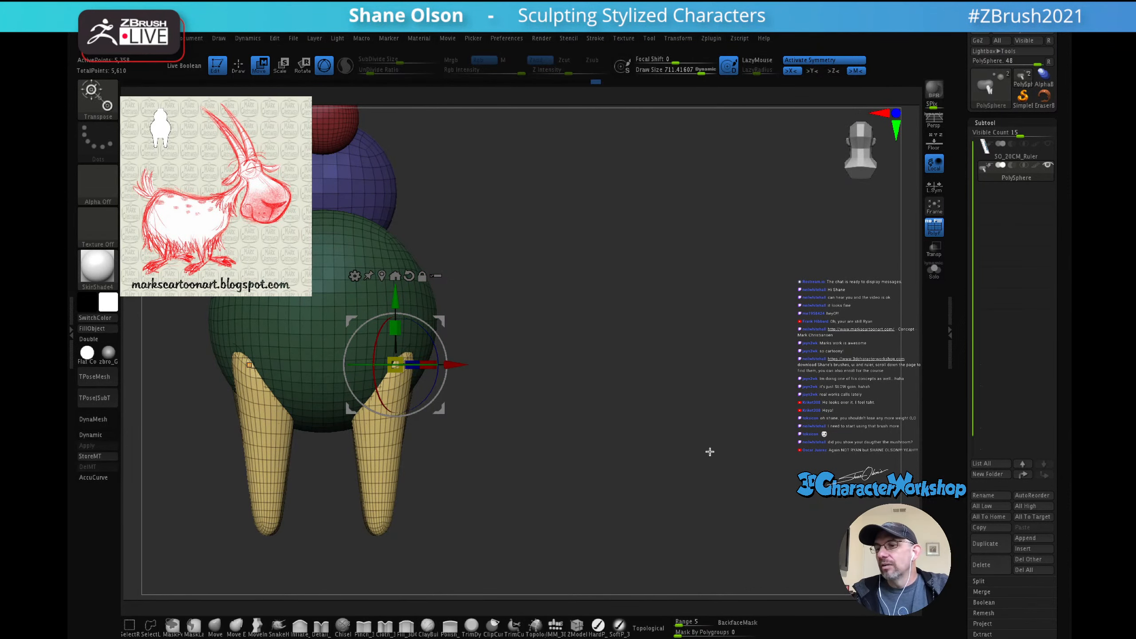
pyautogui.moveTo(610, 422); pyautogui.dragTo(774, 372)
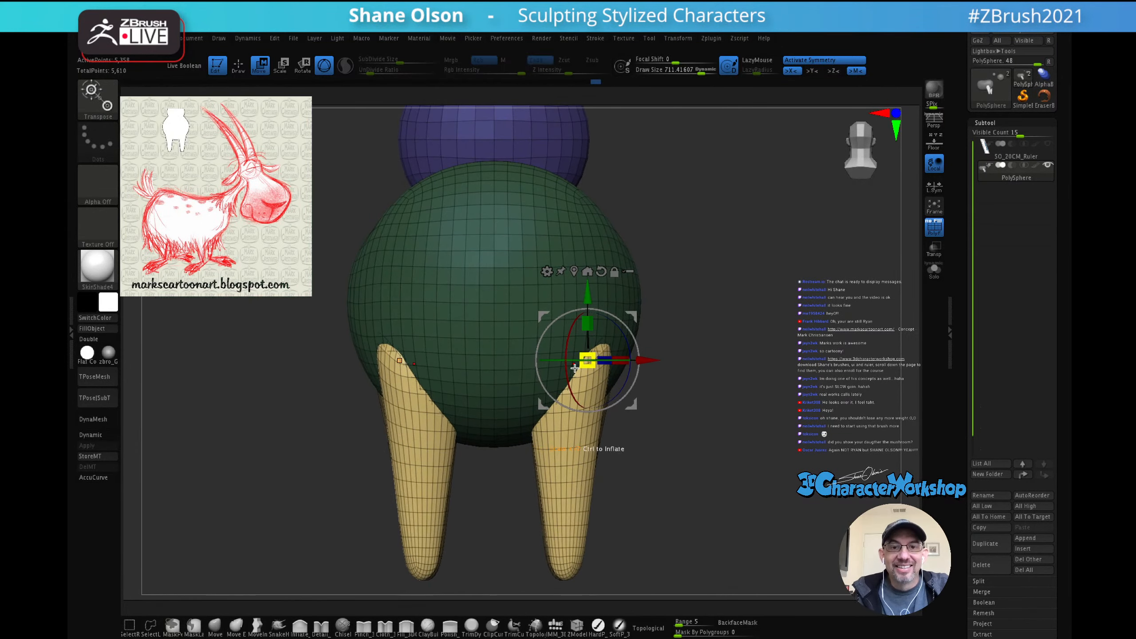
pyautogui.click(213, 626)
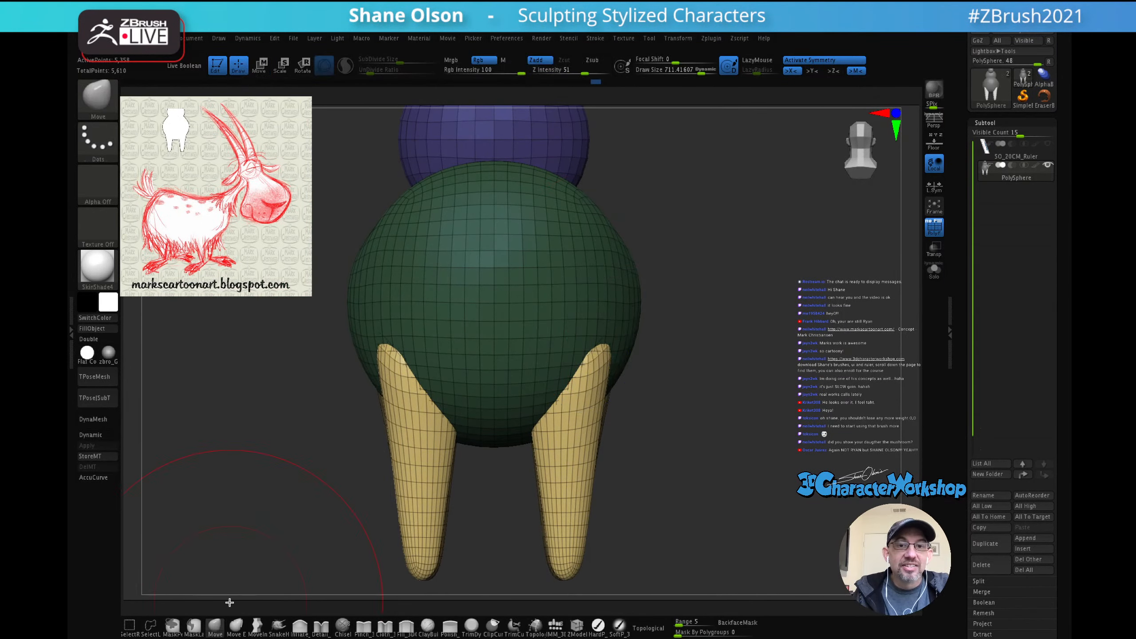
pyautogui.moveTo(600, 356)
pyautogui.mouseDown()
pyautogui.moveTo(607, 342)
pyautogui.moveTo(667, 338)
pyautogui.moveTo(634, 337)
pyautogui.moveTo(671, 335)
pyautogui.moveTo(666, 326)
pyautogui.mouseUp()
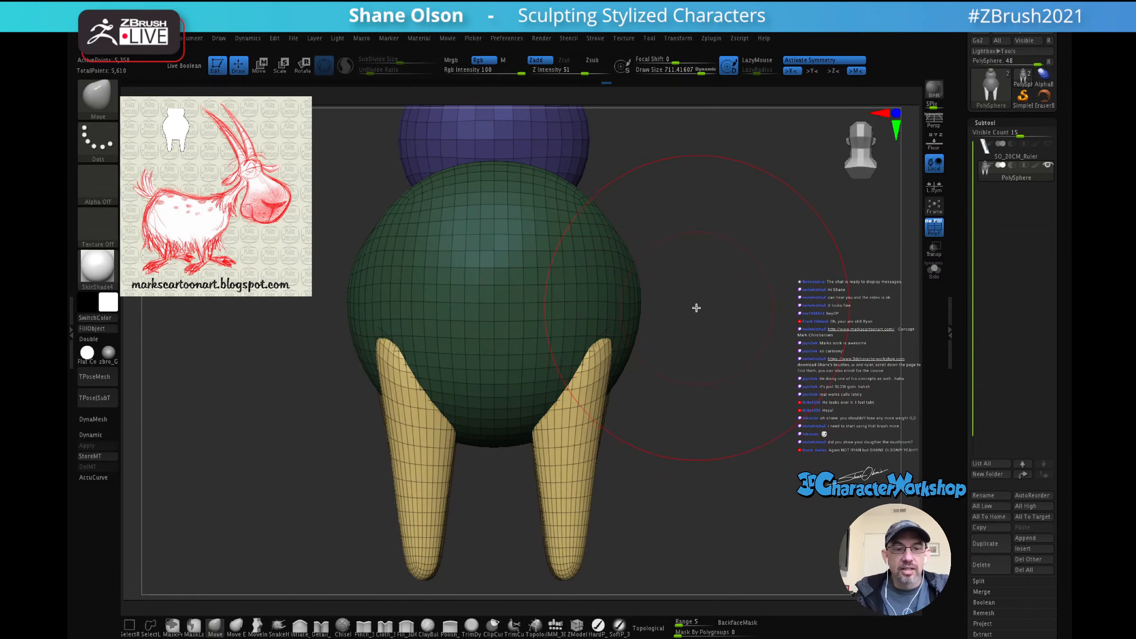
# Step: Mask everything except the body and push its sides inward with the MoveInfiniteDepth brush to make it narrower
pyautogui.press('w')
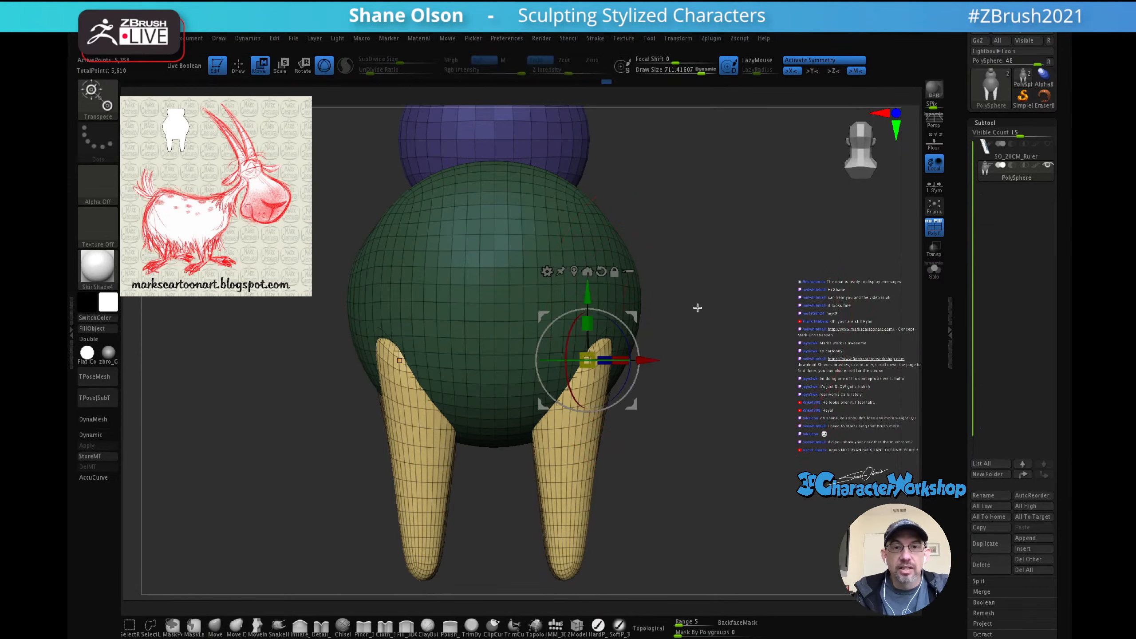
pyautogui.click(580, 218)
pyautogui.click(617, 298)
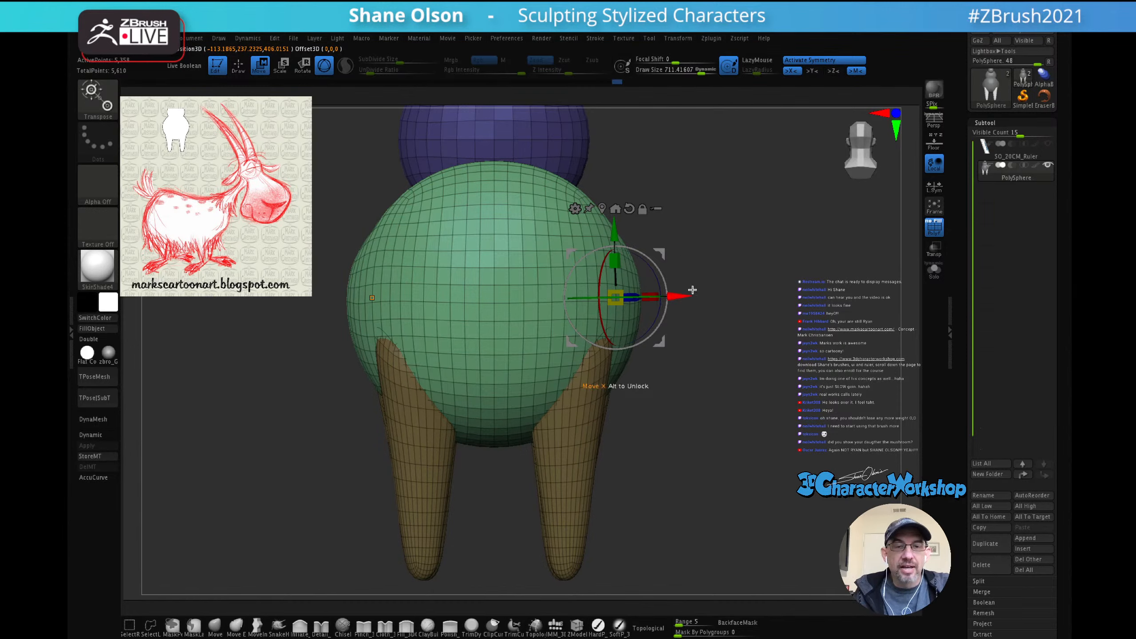
pyautogui.click(257, 625)
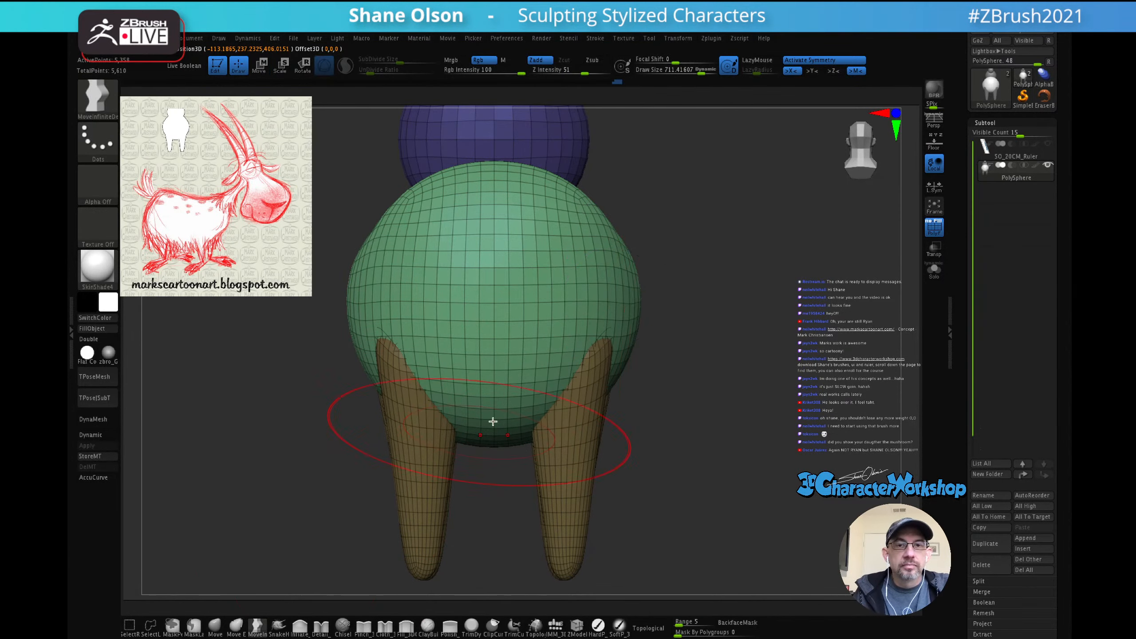
pyautogui.moveTo(638, 288)
pyautogui.mouseDown()
pyautogui.moveTo(625, 270)
pyautogui.moveTo(662, 282)
pyautogui.moveTo(779, 242)
pyautogui.moveTo(819, 266)
pyautogui.mouseUp()
pyautogui.moveTo(845, 347); pyautogui.dragTo(672, 330)
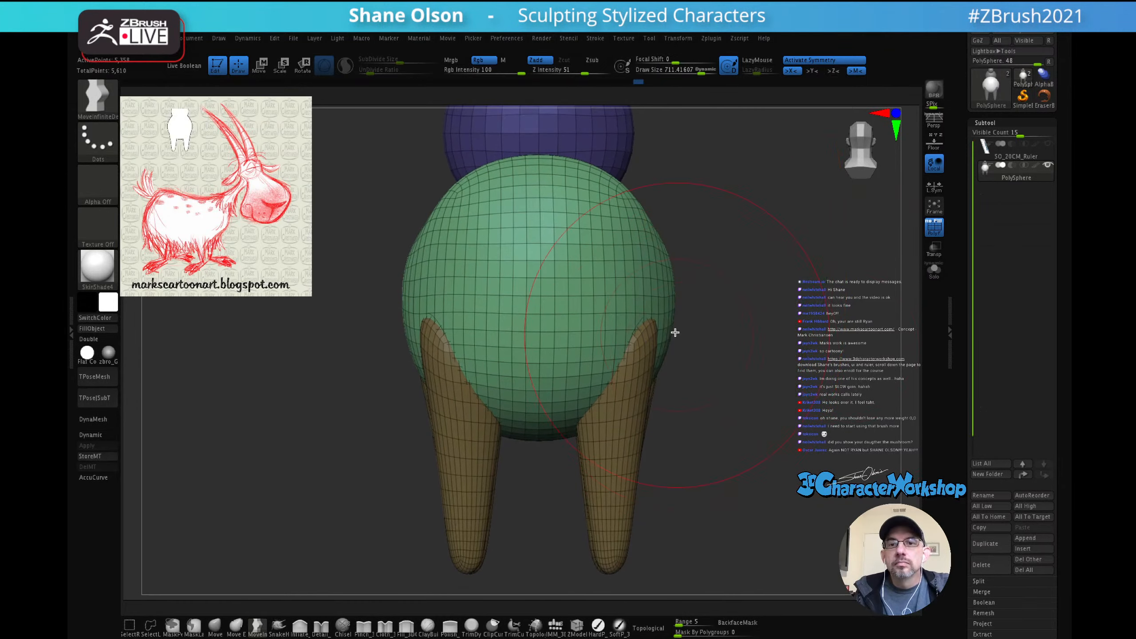
pyautogui.moveTo(665, 269); pyautogui.dragTo(700, 286)
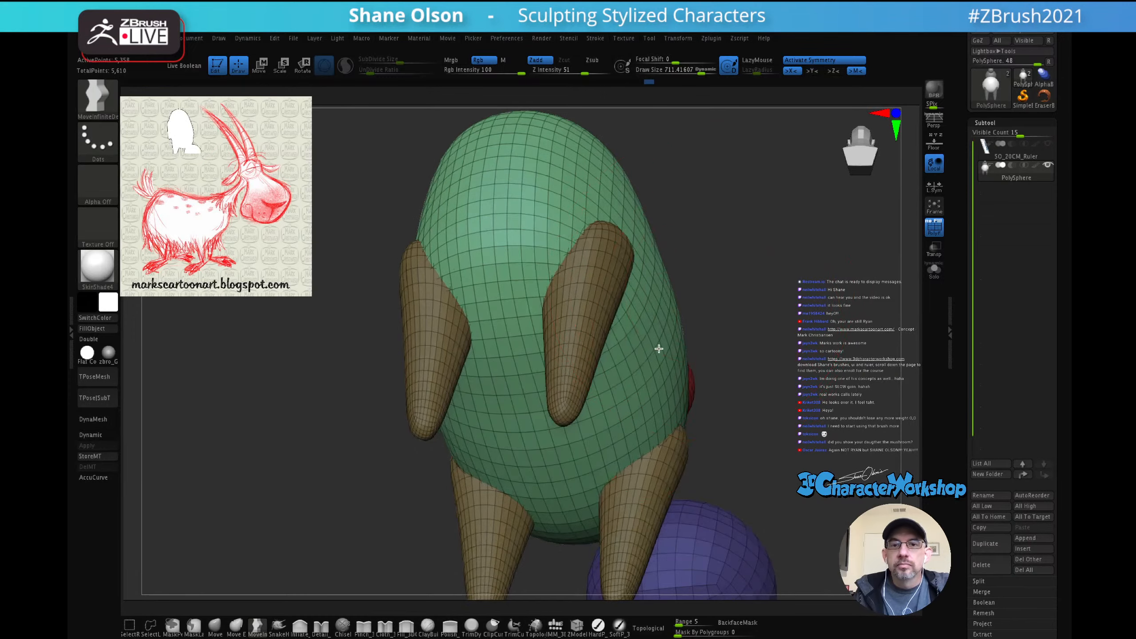
# Step: Push the body's outline slightly outward at the shoulders and hips to fill out its shape over the legs
pyautogui.moveTo(664, 354)
pyautogui.mouseDown()
pyautogui.moveTo(715, 309)
pyautogui.moveTo(713, 452)
pyautogui.moveTo(729, 363)
pyautogui.mouseUp()
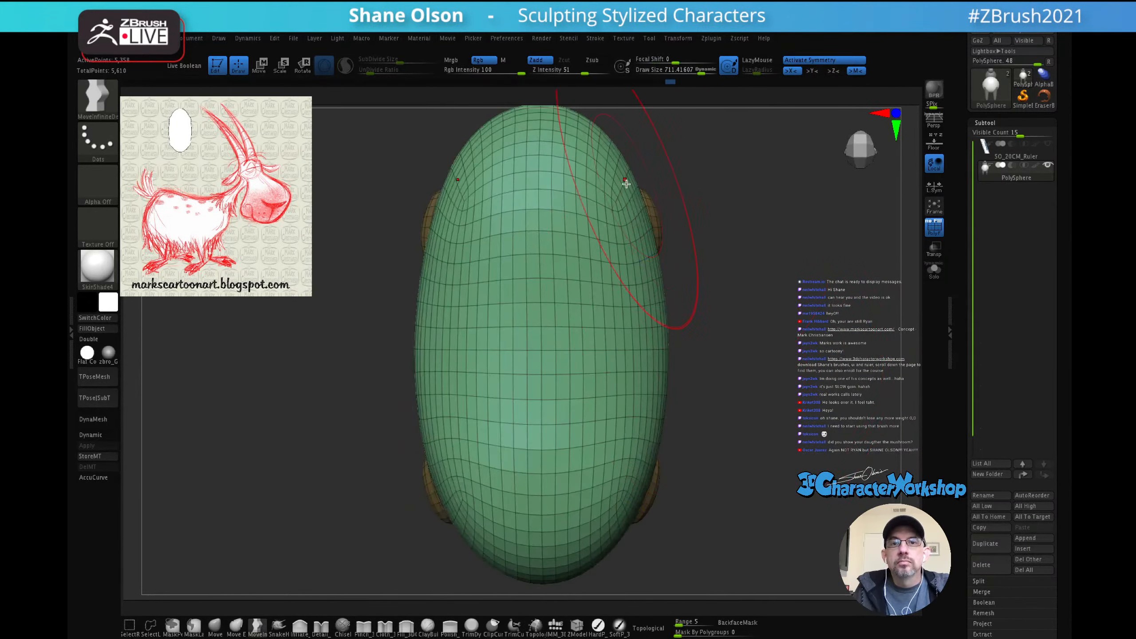
pyautogui.moveTo(609, 183); pyautogui.dragTo(613, 183)
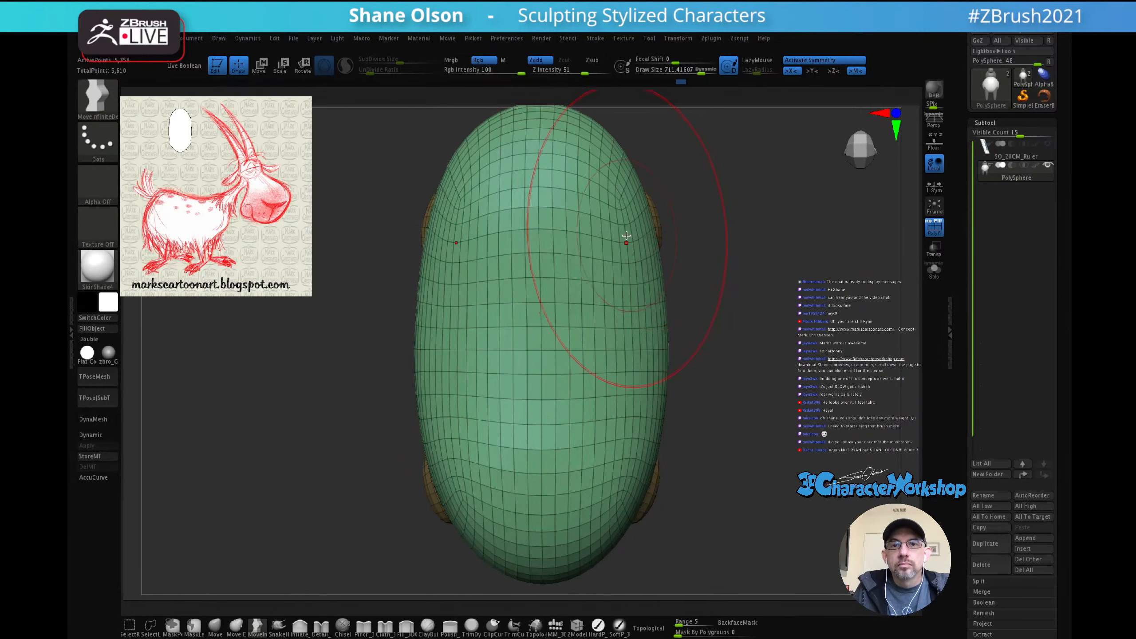
pyautogui.moveTo(603, 518); pyautogui.dragTo(602, 513)
pyautogui.moveTo(611, 188); pyautogui.dragTo(616, 180)
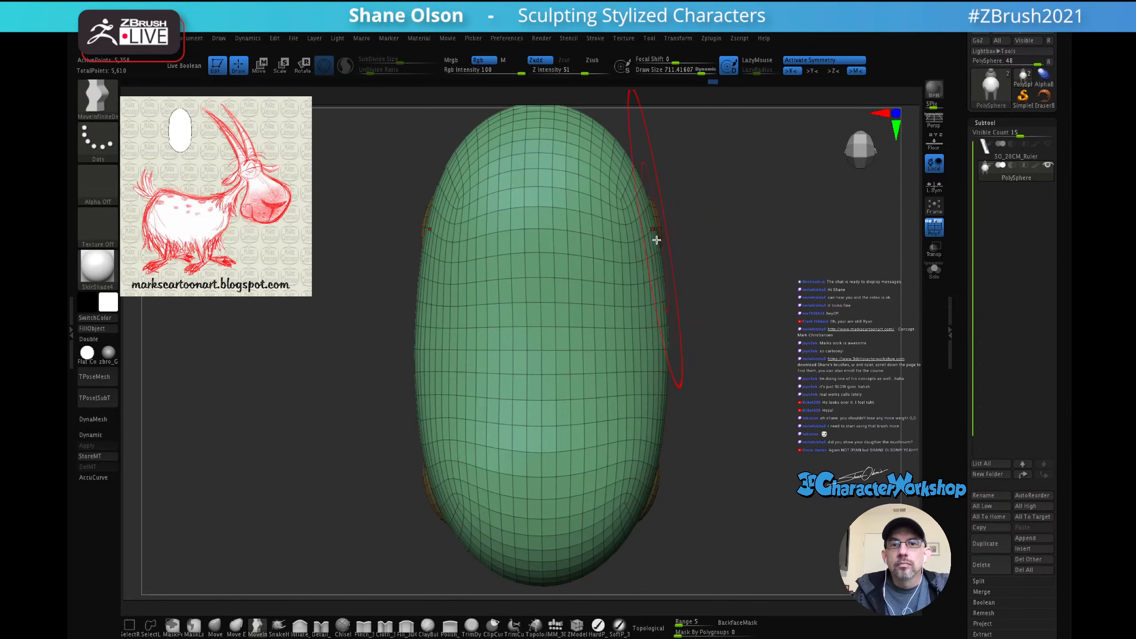
# Step: Check the proportions from the rear and side, and clear the mask from the head spheres and legs
pyautogui.moveTo(735, 365); pyautogui.dragTo(738, 284)
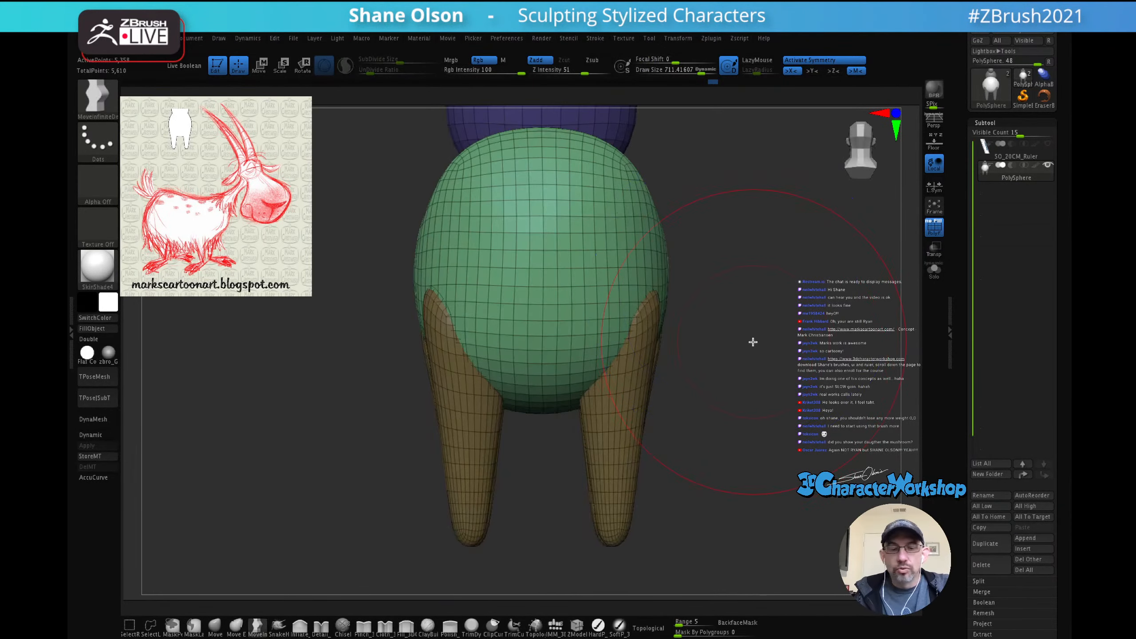
pyautogui.keyDown('alt'); pyautogui.moveTo(740, 363); pyautogui.dragTo(719, 389); pyautogui.keyUp('alt')
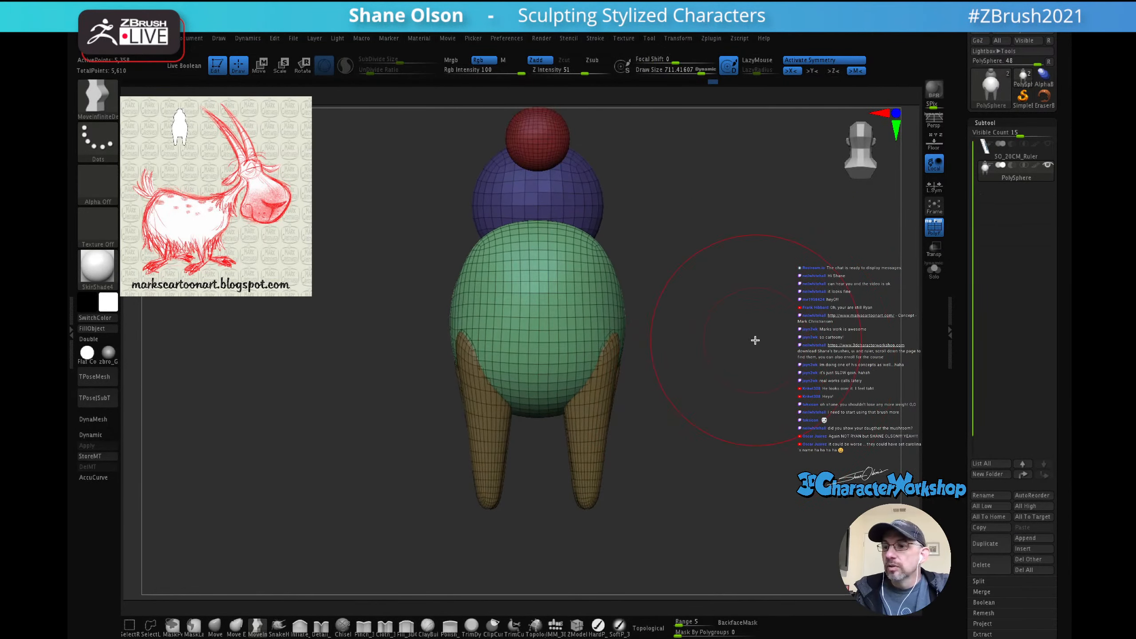
pyautogui.moveTo(755, 339); pyautogui.dragTo(710, 344)
pyautogui.moveTo(705, 388)
pyautogui.keyDown('alt'); pyautogui.mouseDown()
pyautogui.moveTo(733, 365)
pyautogui.moveTo(718, 398)
pyautogui.moveTo(699, 383)
pyautogui.mouseUp(); pyautogui.keyUp('alt')
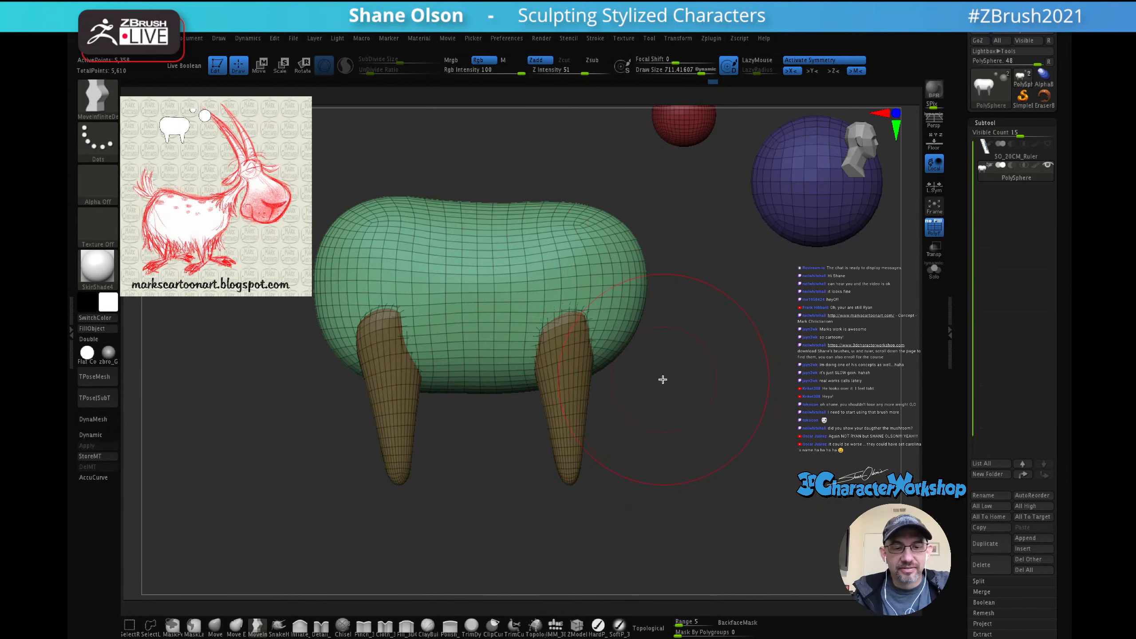
pyautogui.keyDown('alt'); pyautogui.moveTo(664, 378); pyautogui.dragTo(711, 351); pyautogui.keyUp('alt')
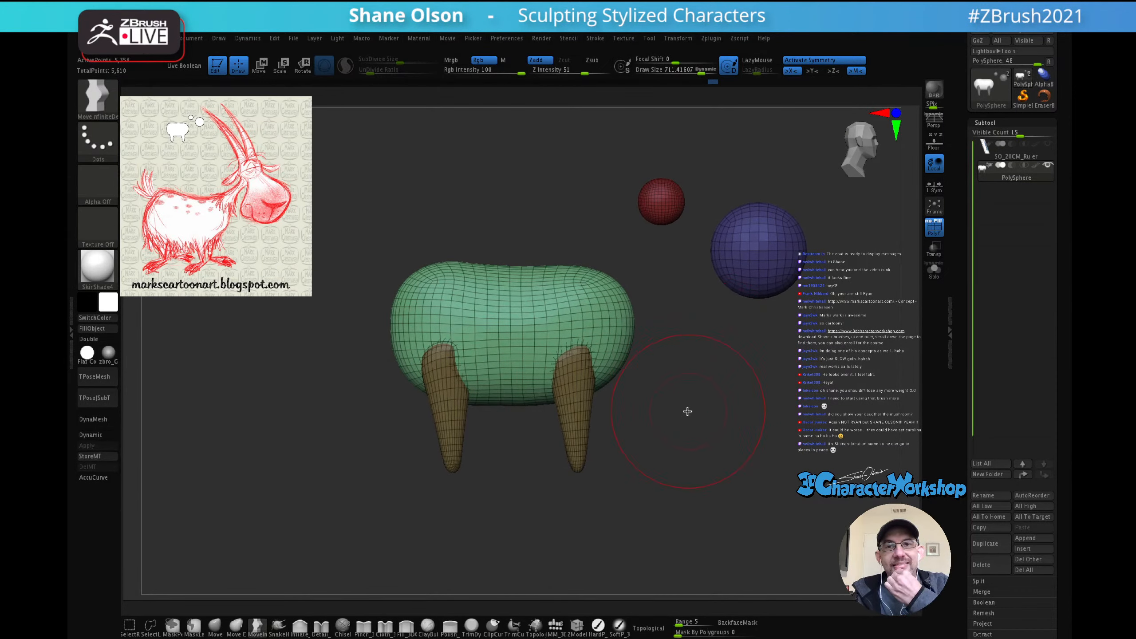
pyautogui.moveTo(682, 373)
pyautogui.keyDown('alt'); pyautogui.mouseDown()
pyautogui.moveTo(666, 384)
pyautogui.moveTo(666, 369)
pyautogui.mouseUp(); pyautogui.keyUp('alt')
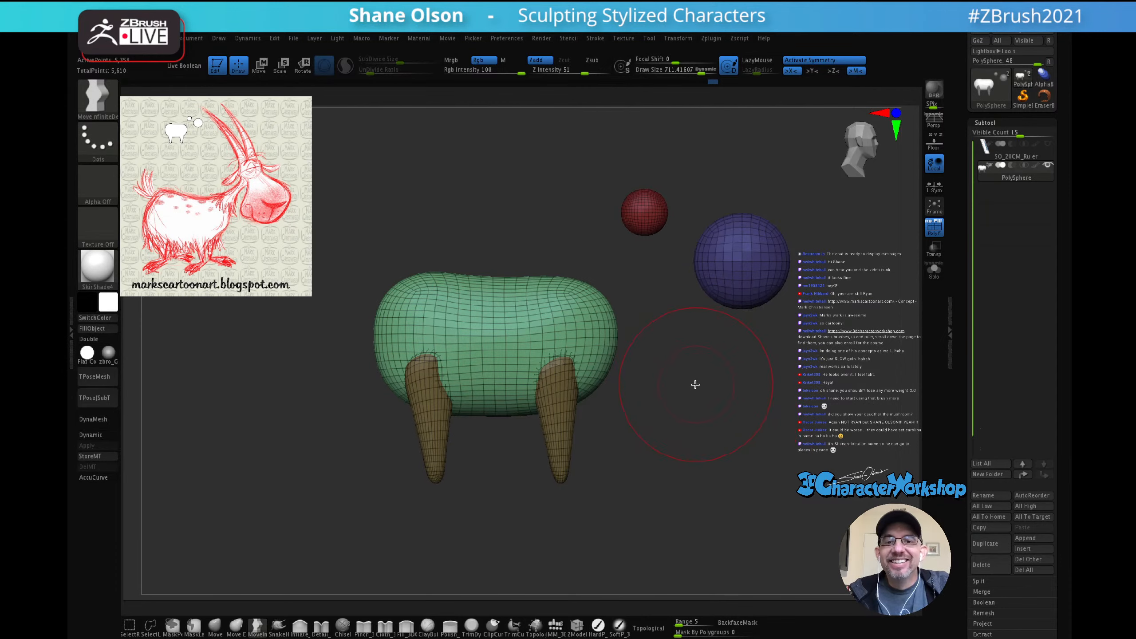
pyautogui.keyDown('ctrl'); pyautogui.moveTo(685, 395); pyautogui.dragTo(698, 414); pyautogui.keyUp('ctrl')
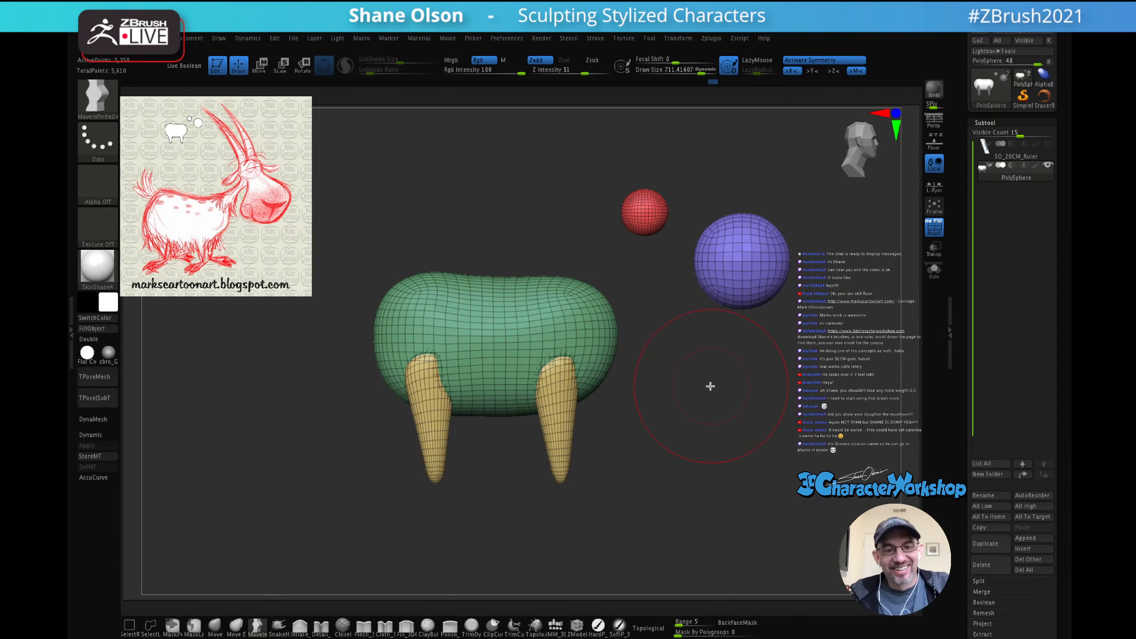
# Step: Assign a separate polygroup to each part with Auto Groups and apply Mirror And Weld to the model
pyautogui.press('3')
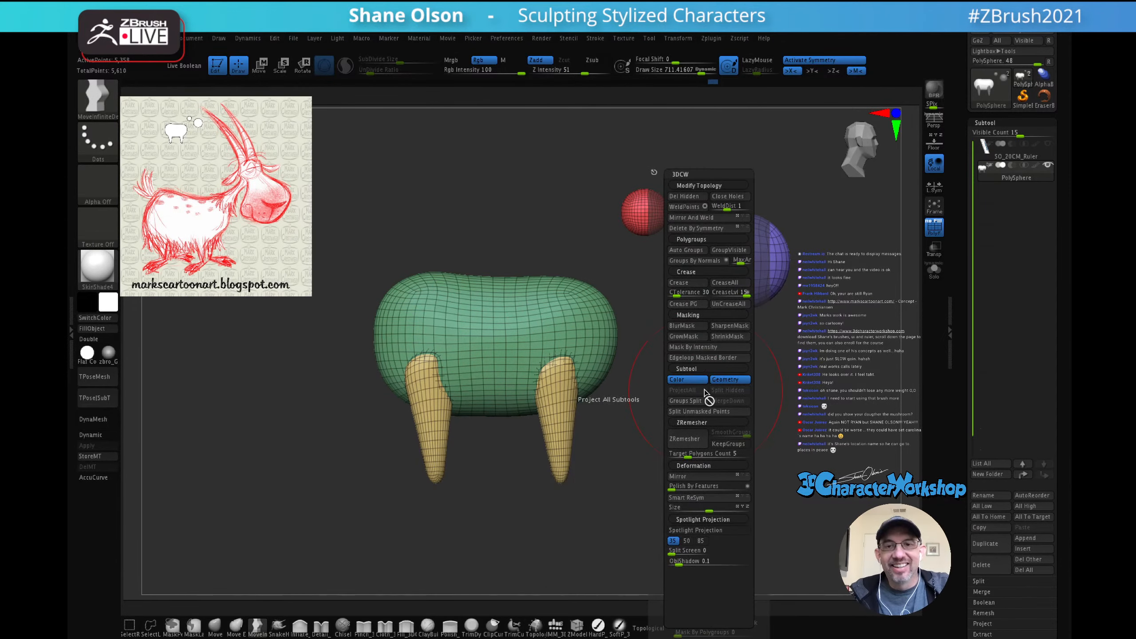
pyautogui.click(692, 252)
pyautogui.press('3')
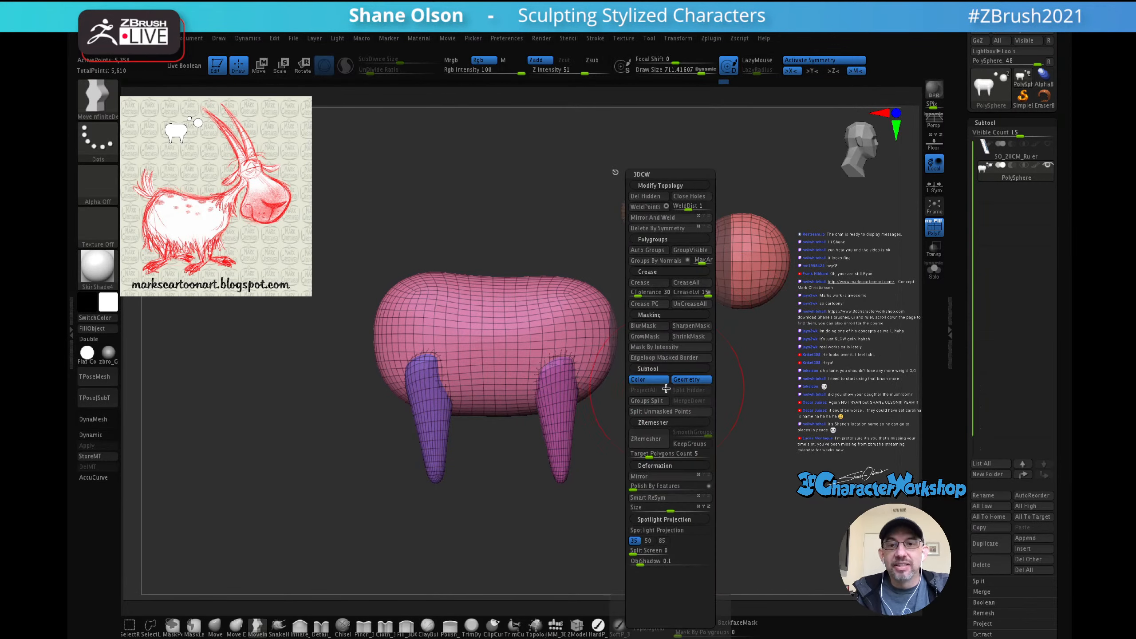
pyautogui.click(660, 217)
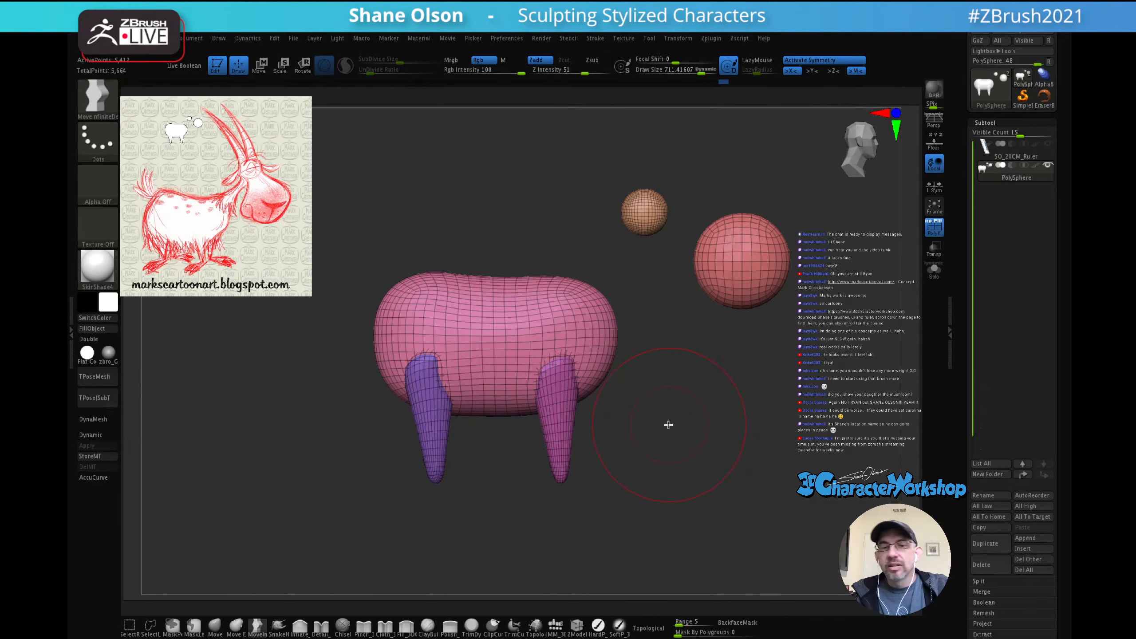
# Step: Isolate the hind legs with a mask, place the gizmo at their upper ends and rotate them slightly about the vertical axis
pyautogui.press('w')
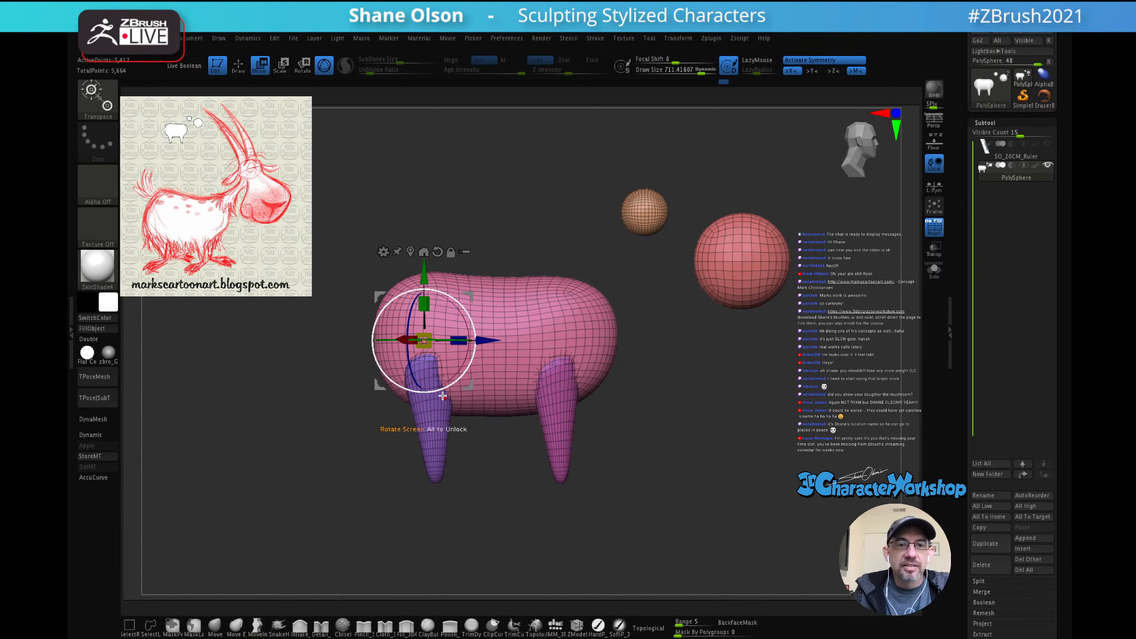
pyautogui.keyDown('alt'); pyautogui.click(438, 421); pyautogui.keyUp('alt')
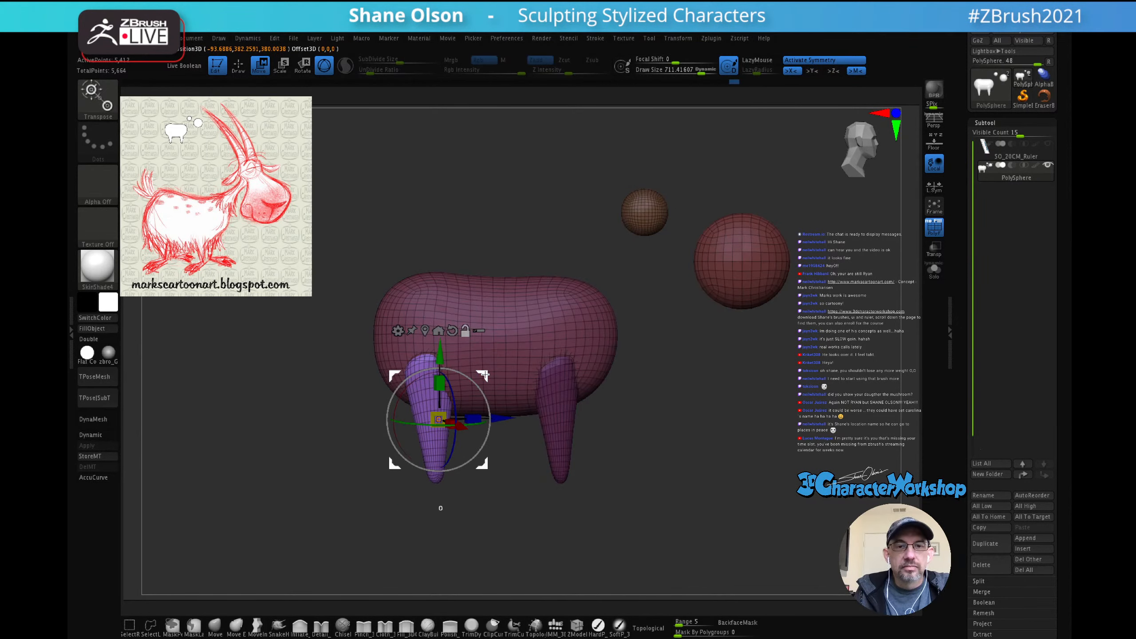
pyautogui.keyDown('alt'); pyautogui.moveTo(484, 374); pyautogui.dragTo(473, 319); pyautogui.keyUp('alt')
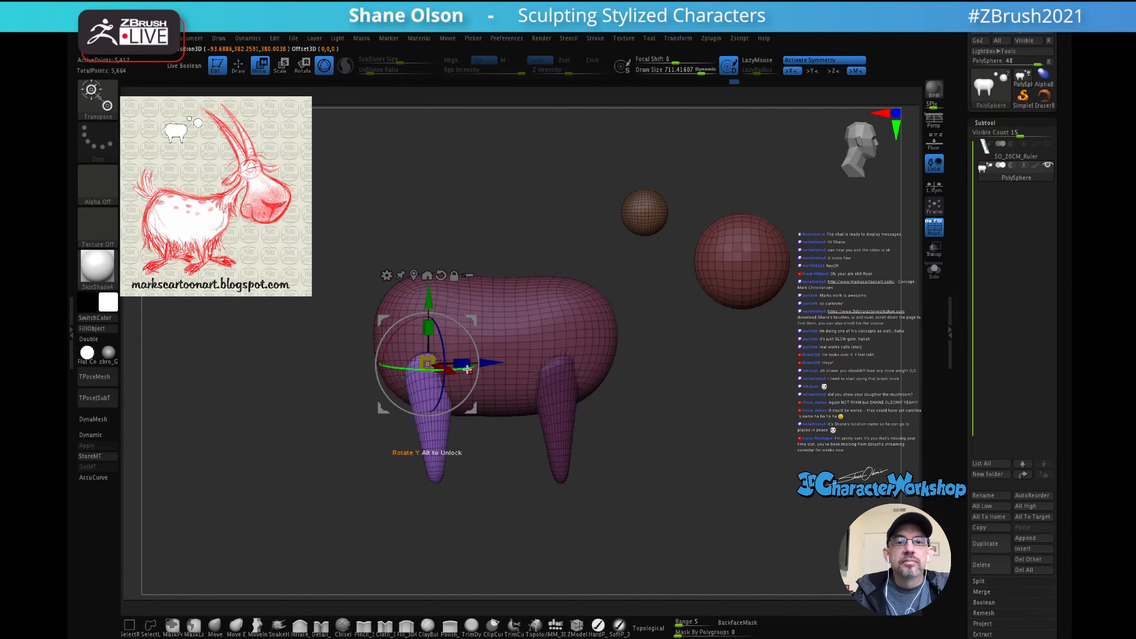
pyautogui.keyDown('alt'); pyautogui.moveTo(469, 370); pyautogui.dragTo(448, 365); pyautogui.keyUp('alt')
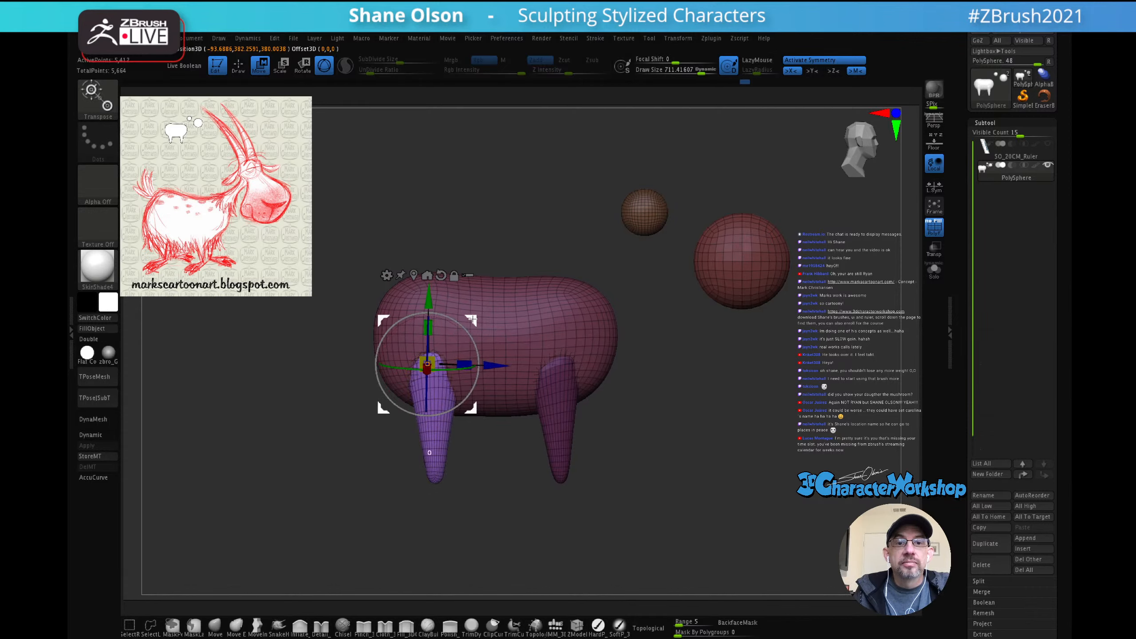
# Step: Shift the masked hind legs slightly with the gizmo so their upper ends sit against the body's sides
pyautogui.moveTo(473, 321); pyautogui.dragTo(463, 321)
pyautogui.moveTo(458, 369); pyautogui.dragTo(437, 368)
pyautogui.moveTo(662, 398); pyautogui.dragTo(680, 386)
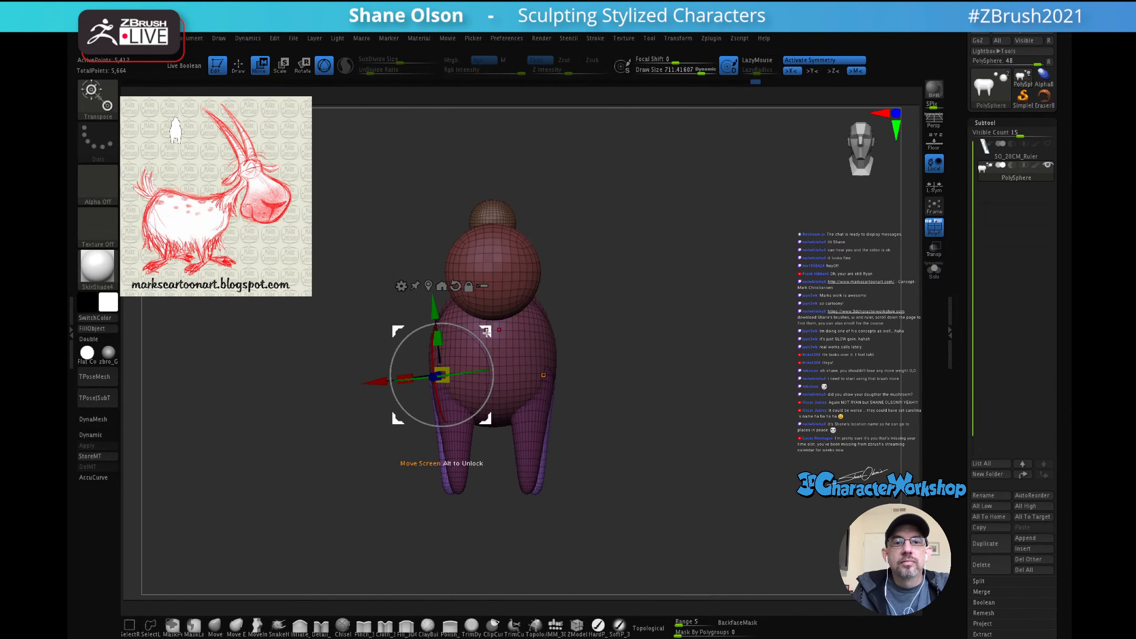
pyautogui.moveTo(480, 335); pyautogui.dragTo(478, 333)
pyautogui.moveTo(619, 293); pyautogui.dragTo(747, 272)
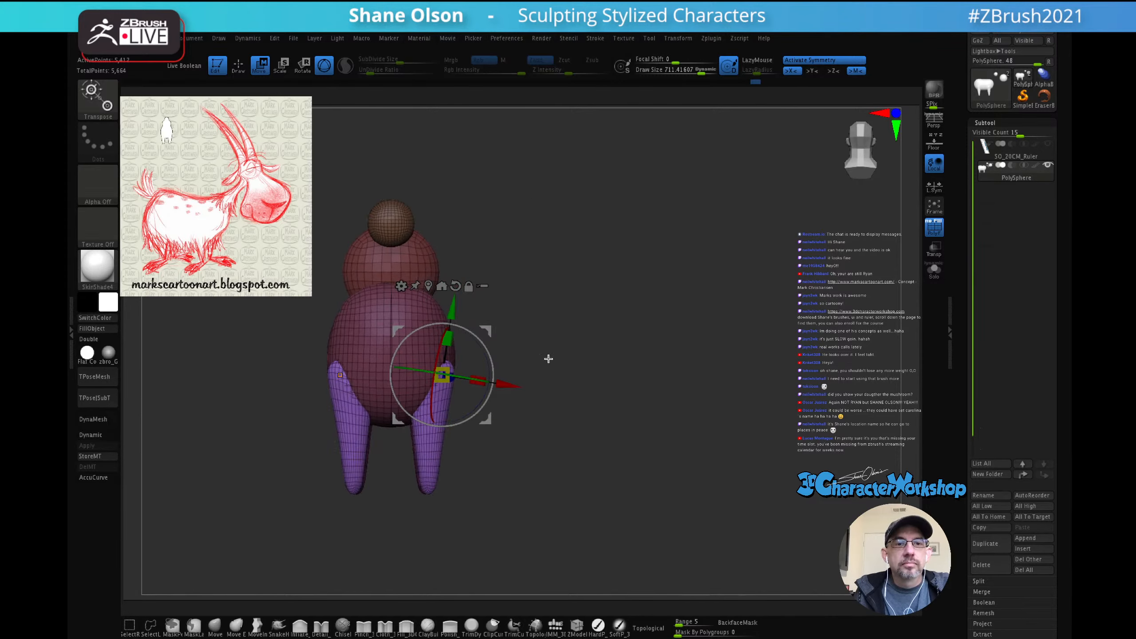
# Step: Reduce the Move brush's draw size to about 524 and reshape the upper hind legs along the body's sides
pyautogui.click(215, 623)
pyautogui.moveTo(579, 320)
pyautogui.keyDown('alt'); pyautogui.mouseDown()
pyautogui.moveTo(672, 303)
pyautogui.moveTo(668, 334)
pyautogui.mouseUp(); pyautogui.keyUp('alt')
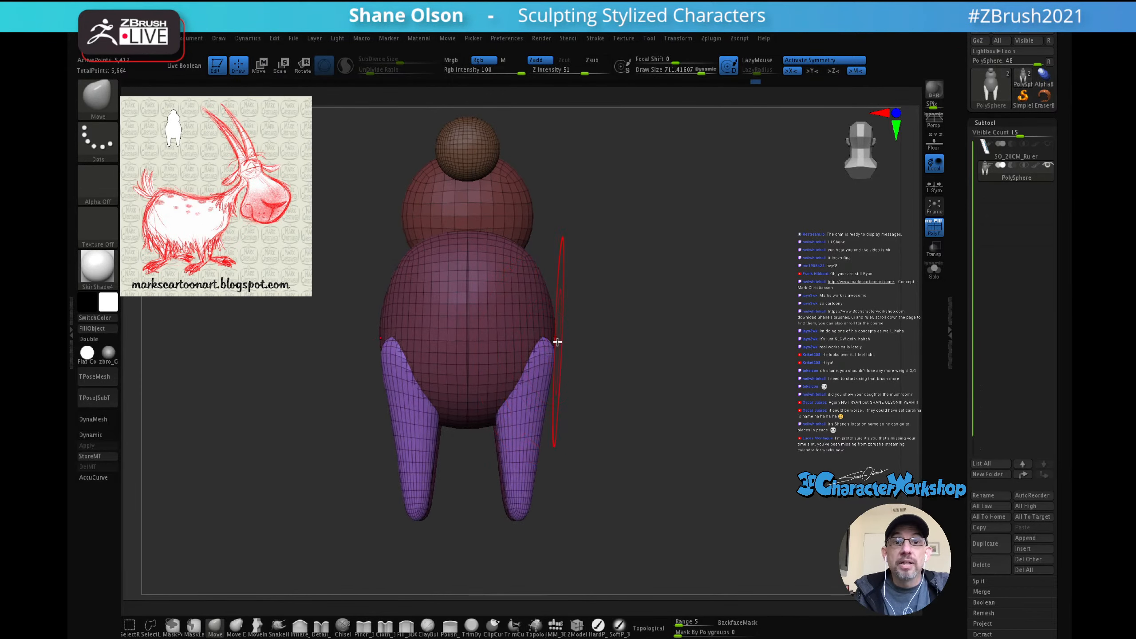
pyautogui.press('s')
pyautogui.moveTo(592, 332)
pyautogui.mouseDown()
pyautogui.moveTo(538, 333)
pyautogui.moveTo(538, 381)
pyautogui.mouseUp()
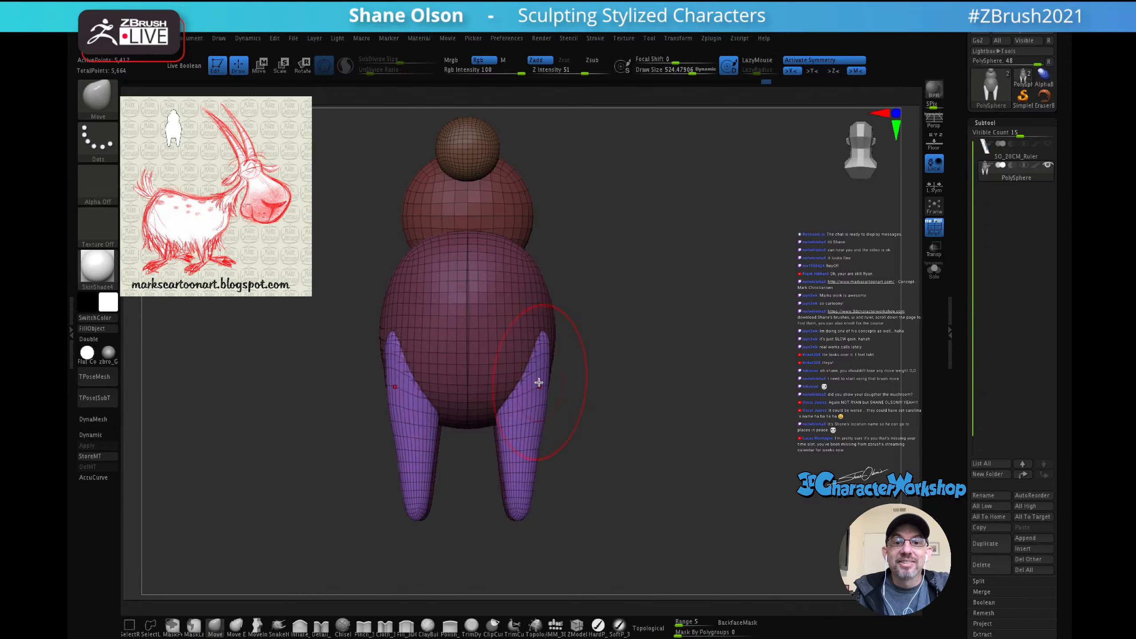
pyautogui.moveTo(627, 333); pyautogui.dragTo(611, 342)
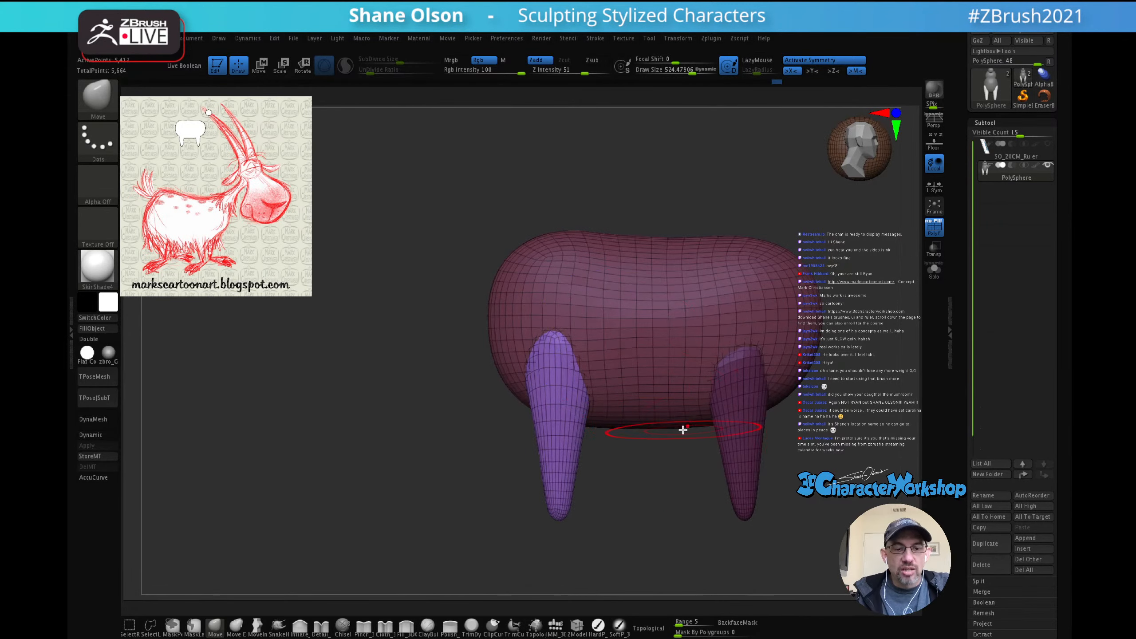
pyautogui.moveTo(652, 463); pyautogui.dragTo(620, 442)
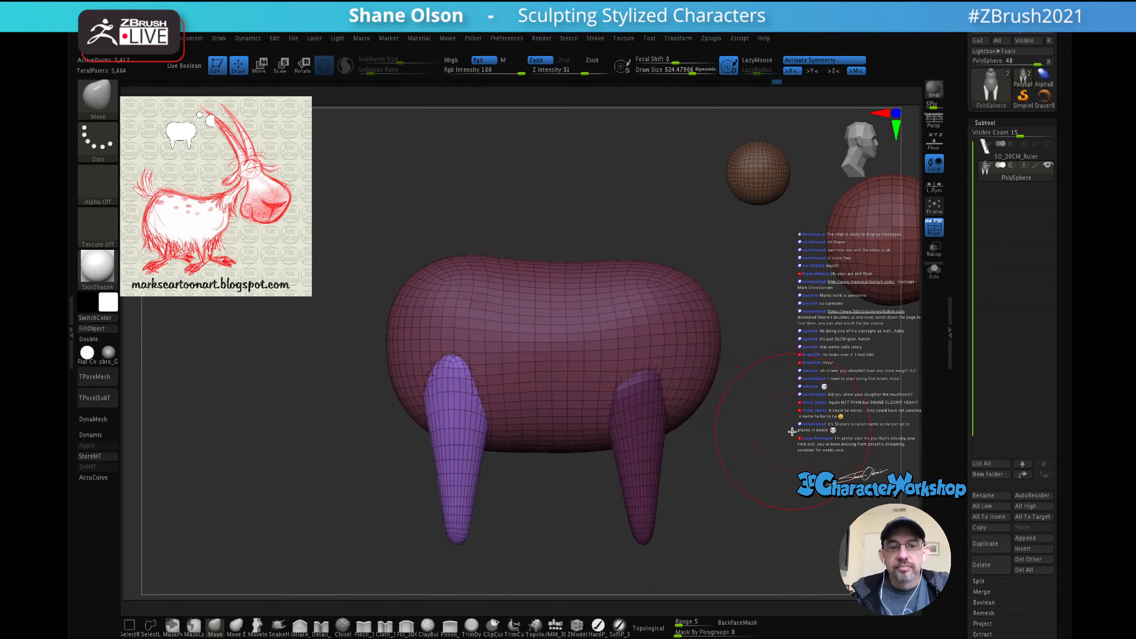
# Step: Clear the mask, enable Topological masking for the Move brush, and nudge the front legs' upper ends along the body
pyautogui.keyDown('alt'); pyautogui.moveTo(768, 388); pyautogui.dragTo(722, 385); pyautogui.keyUp('alt')
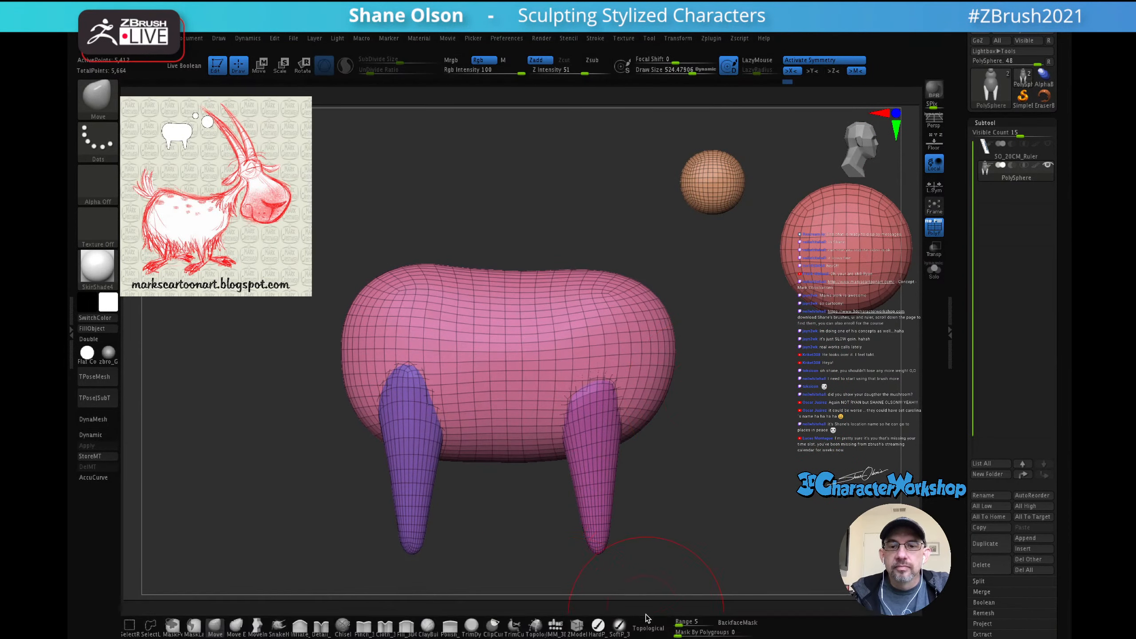
pyautogui.click(648, 628)
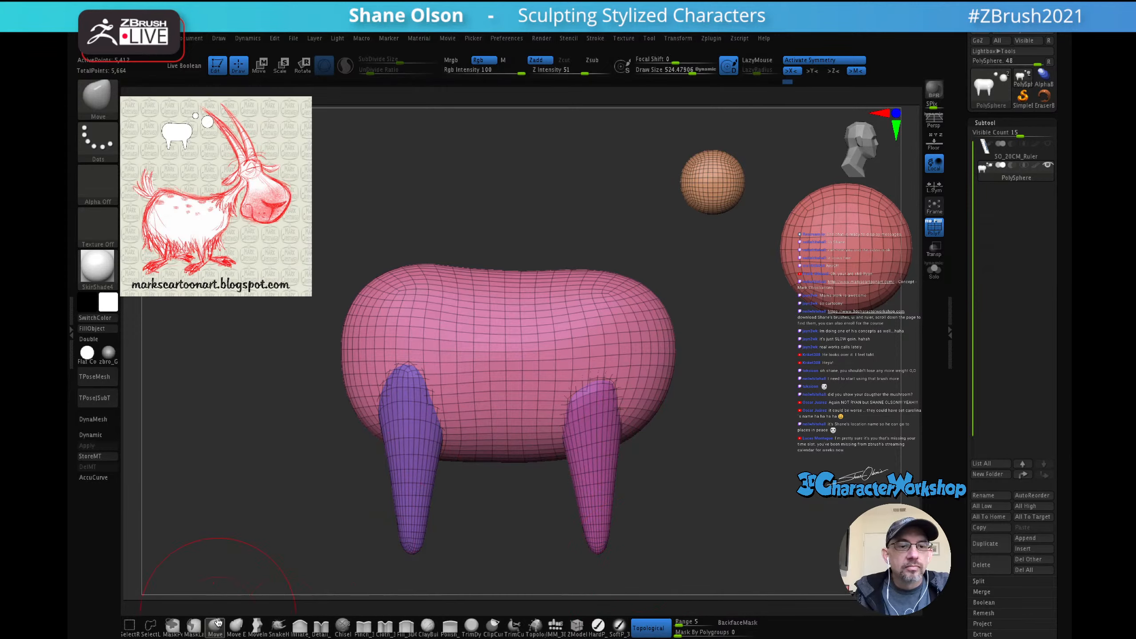
pyautogui.moveTo(606, 383); pyautogui.dragTo(602, 366, button='right')
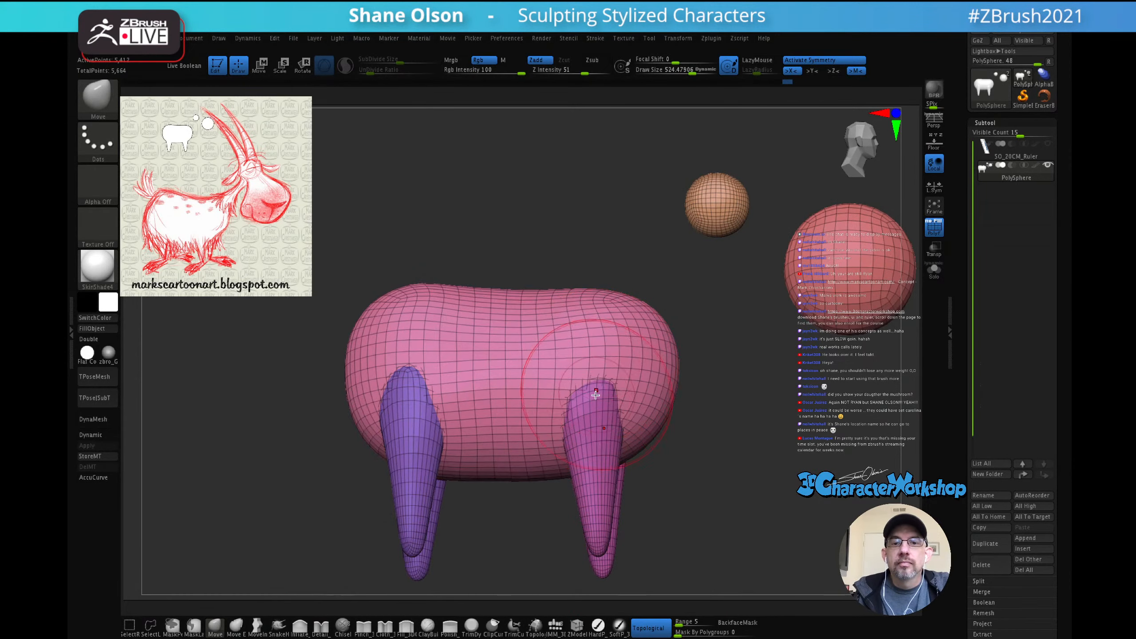
pyautogui.moveTo(595, 391)
pyautogui.mouseDown()
pyautogui.moveTo(584, 382)
pyautogui.moveTo(594, 369)
pyautogui.mouseUp()
pyautogui.moveTo(607, 356); pyautogui.dragTo(571, 375, button='right')
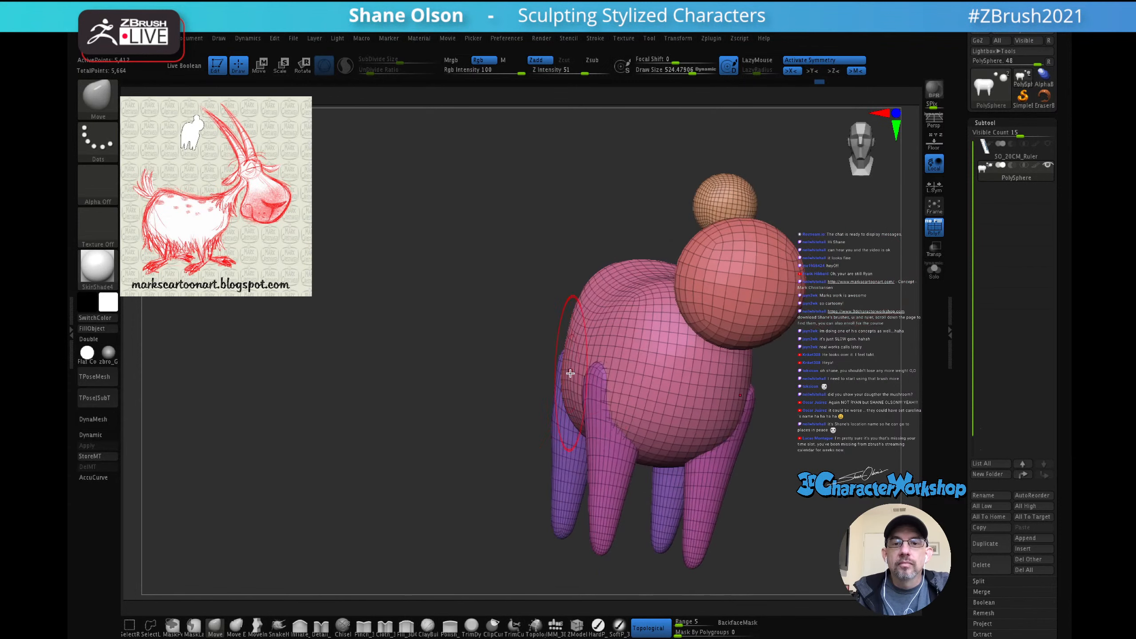
pyautogui.moveTo(592, 375); pyautogui.dragTo(597, 375)
pyautogui.moveTo(597, 374); pyautogui.dragTo(604, 380, button='right')
pyautogui.keyDown('alt'); pyautogui.moveTo(743, 365); pyautogui.dragTo(616, 370, button='right'); pyautogui.keyUp('alt')
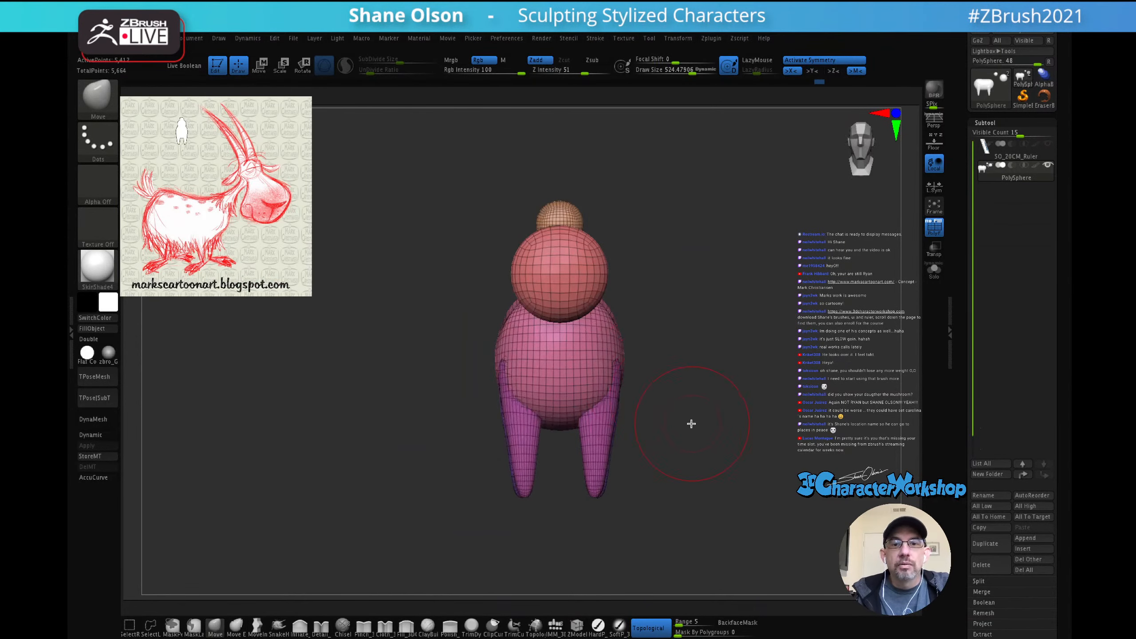
pyautogui.keyDown('alt'); pyautogui.moveTo(690, 424); pyautogui.dragTo(599, 426, button='right'); pyautogui.keyUp('alt')
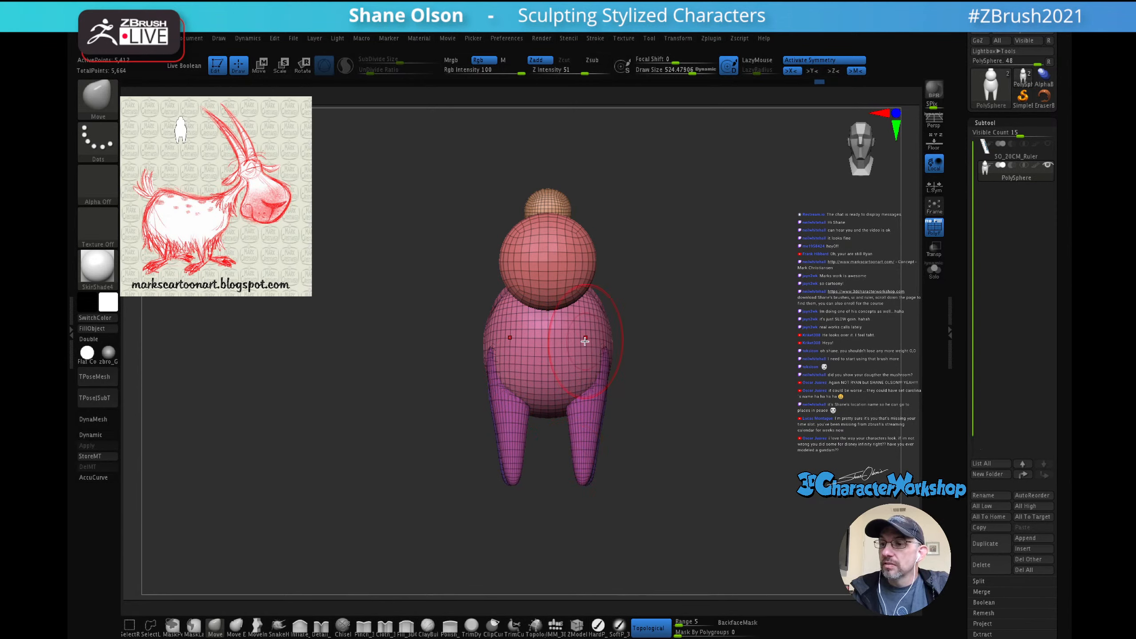
pyautogui.keyDown('alt'); pyautogui.moveTo(658, 364); pyautogui.dragTo(629, 393); pyautogui.keyUp('alt')
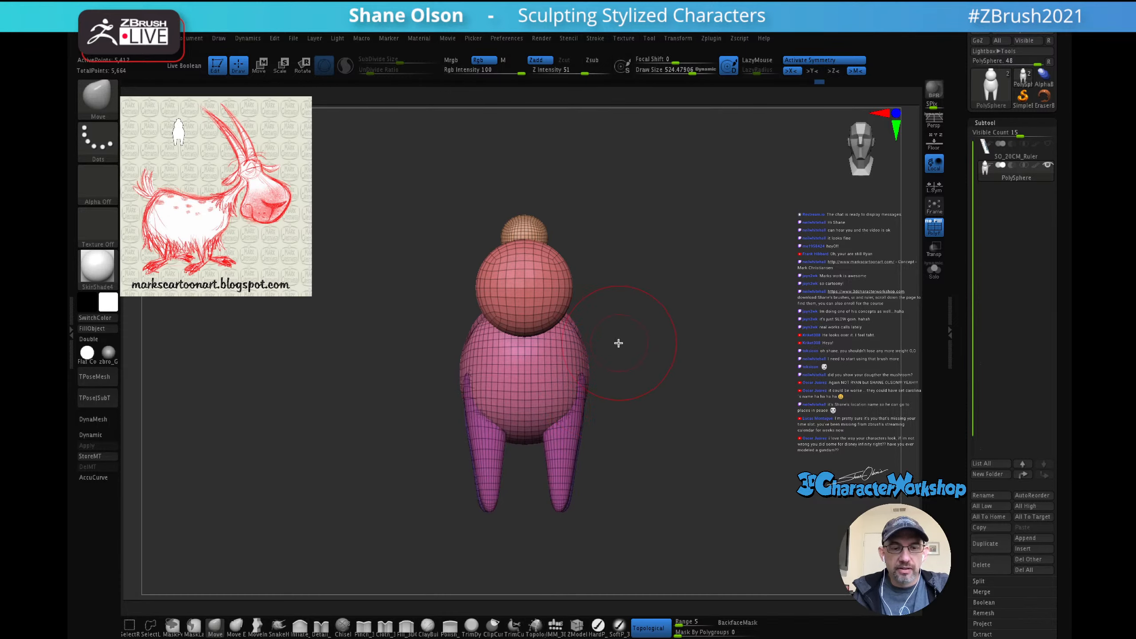
pyautogui.keyDown('alt'); pyautogui.moveTo(634, 328); pyautogui.dragTo(616, 357); pyautogui.keyUp('alt')
pyautogui.press('w')
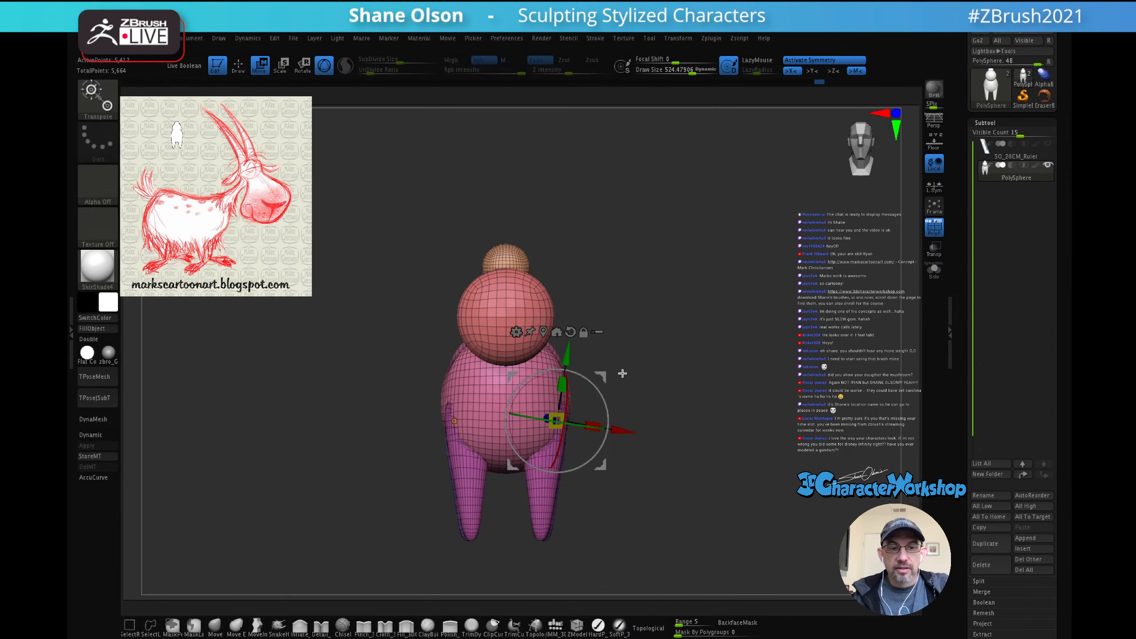
pyautogui.press('q')
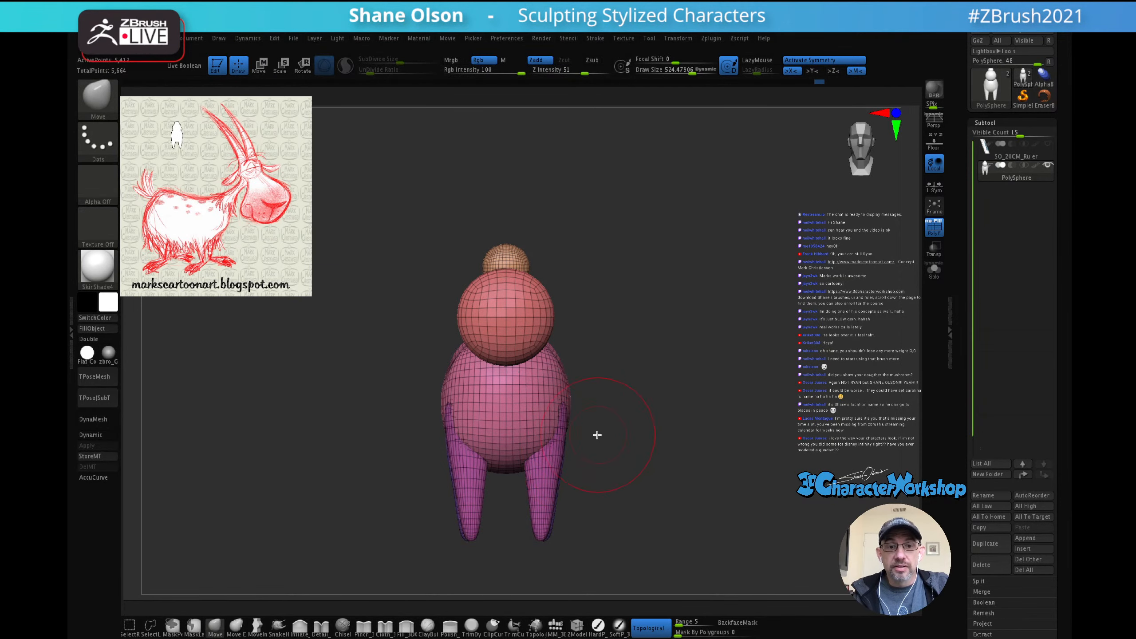
# Step: Temporarily hide the four legs to mask the body and head spheres, leaving only the legs unmasked
pyautogui.moveTo(647, 368); pyautogui.dragTo(706, 341)
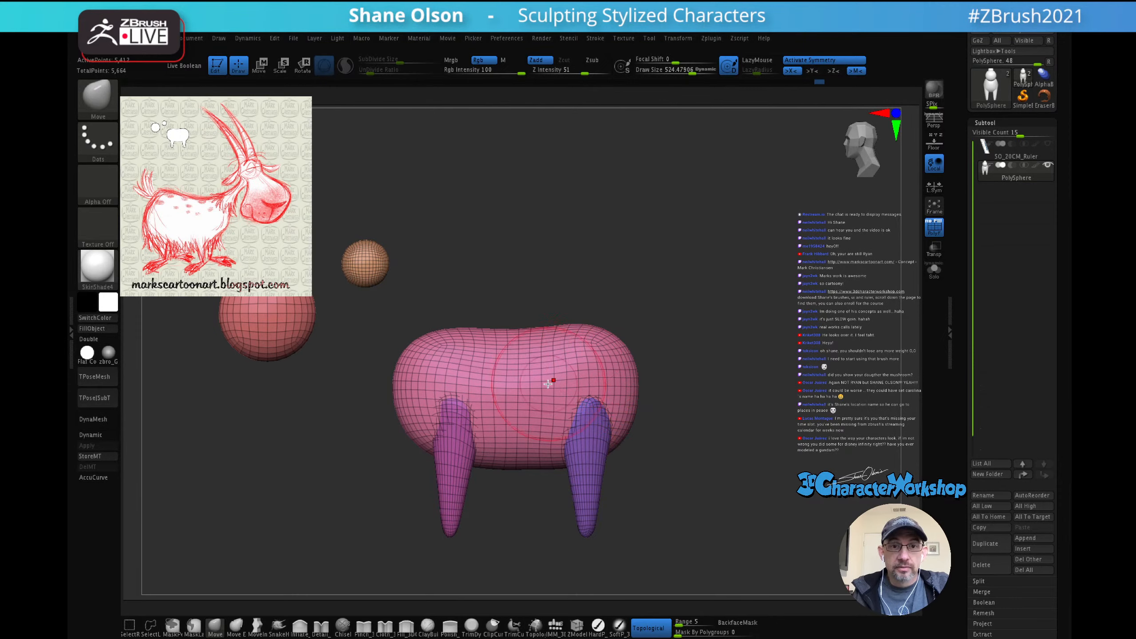
pyautogui.keyDown('ctrl'); pyautogui.keyDown('shift'); pyautogui.click(459, 471); pyautogui.keyUp('shift'); pyautogui.keyUp('ctrl')
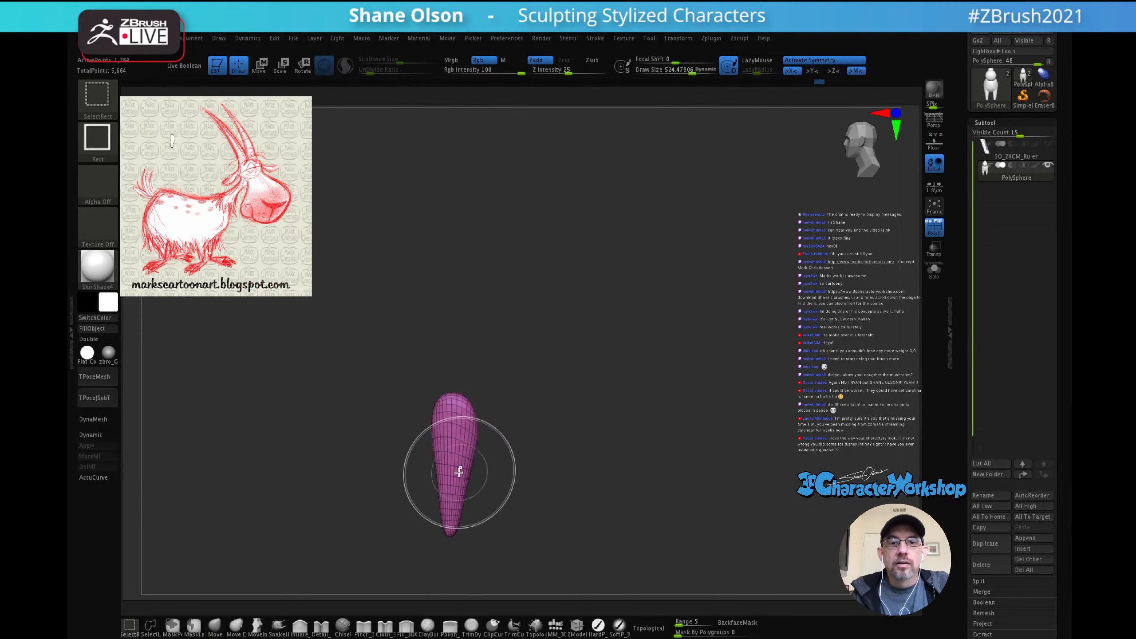
pyautogui.keyDown('ctrl'); pyautogui.keyDown('shift'); pyautogui.click(501, 470); pyautogui.keyUp('shift'); pyautogui.keyUp('ctrl')
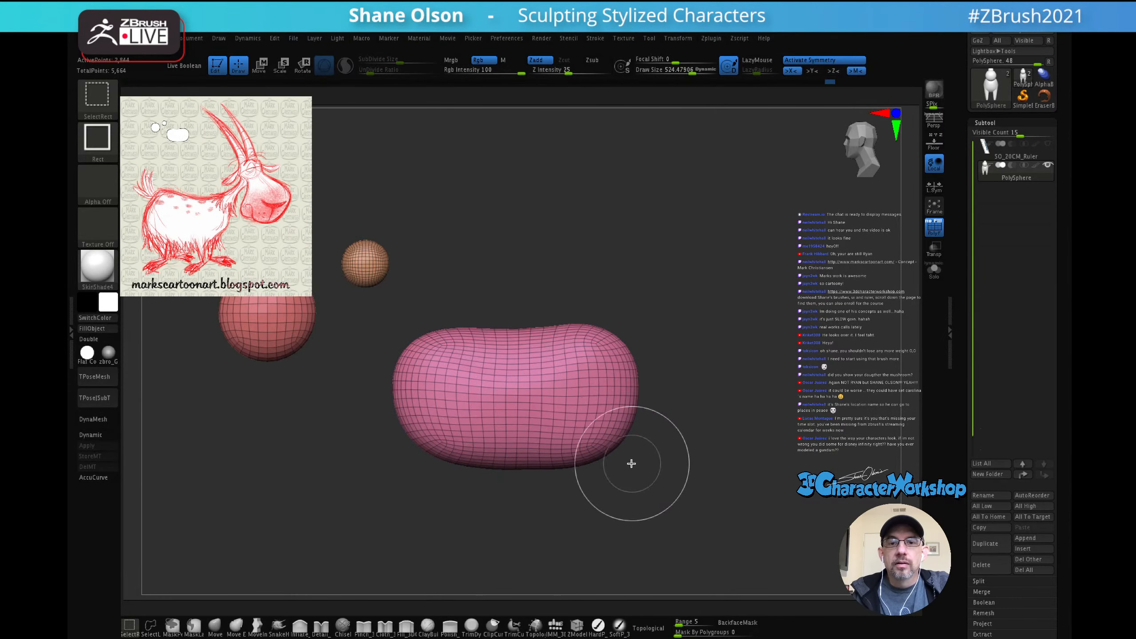
pyautogui.moveTo(680, 386)
pyautogui.keyDown('alt'); pyautogui.mouseDown()
pyautogui.moveTo(710, 395)
pyautogui.moveTo(687, 350)
pyautogui.moveTo(715, 326)
pyautogui.mouseUp(); pyautogui.keyUp('alt')
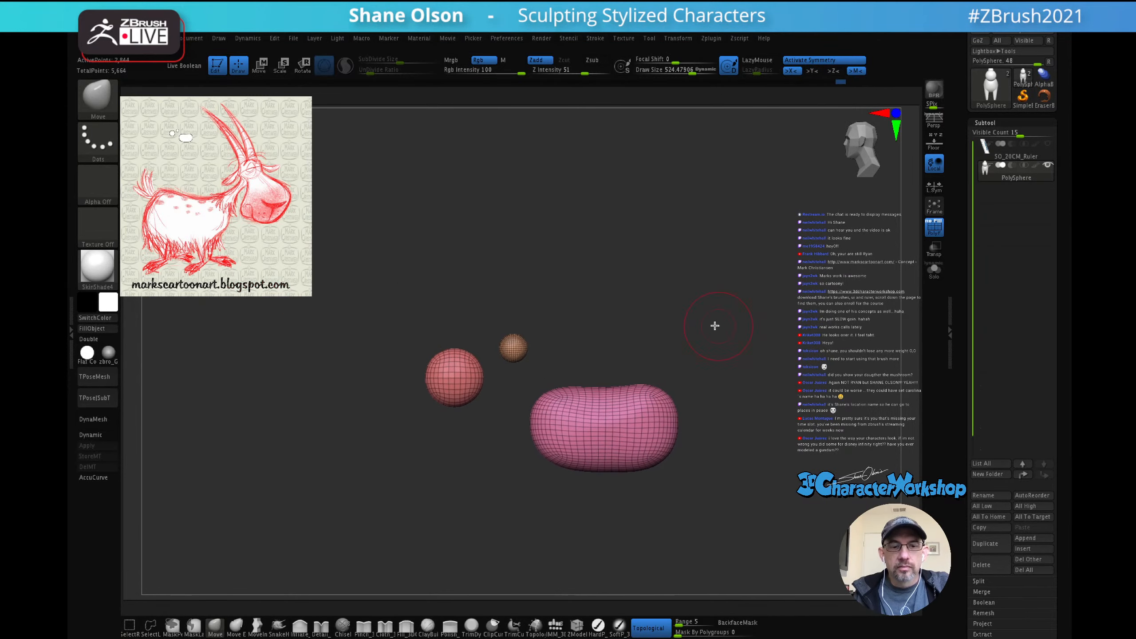
pyautogui.moveTo(383, 265)
pyautogui.keyDown('ctrl'); pyautogui.mouseDown()
pyautogui.moveTo(697, 482)
pyautogui.moveTo(800, 529)
pyautogui.mouseUp(); pyautogui.keyUp('ctrl')
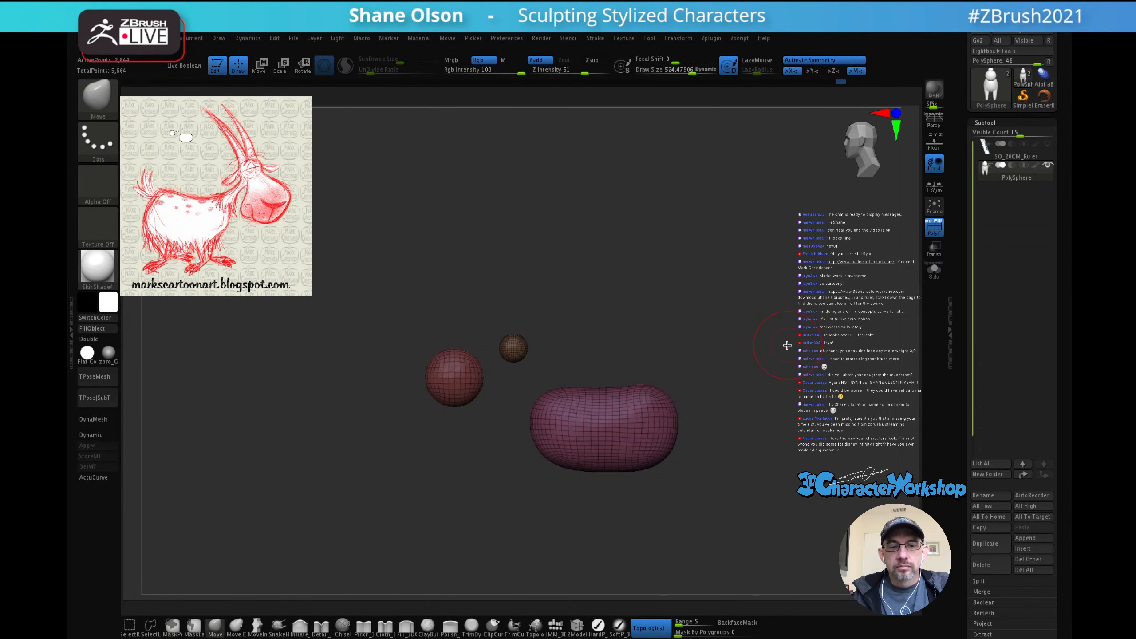
pyautogui.press('f')
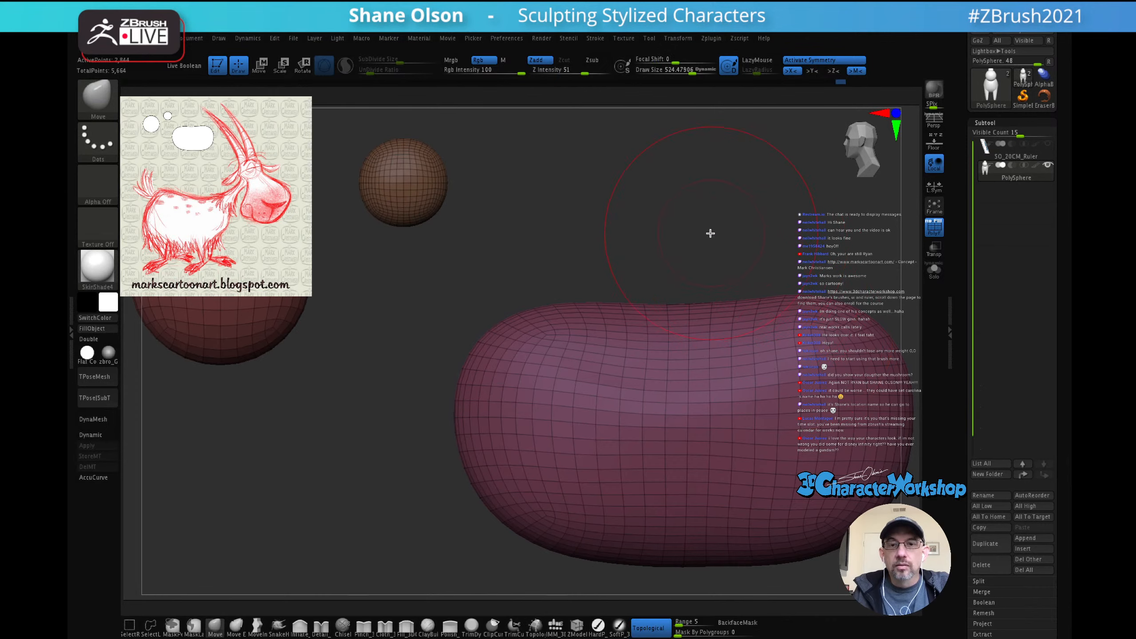
pyautogui.keyDown('alt'); pyautogui.moveTo(721, 248); pyautogui.dragTo(586, 235); pyautogui.keyUp('alt')
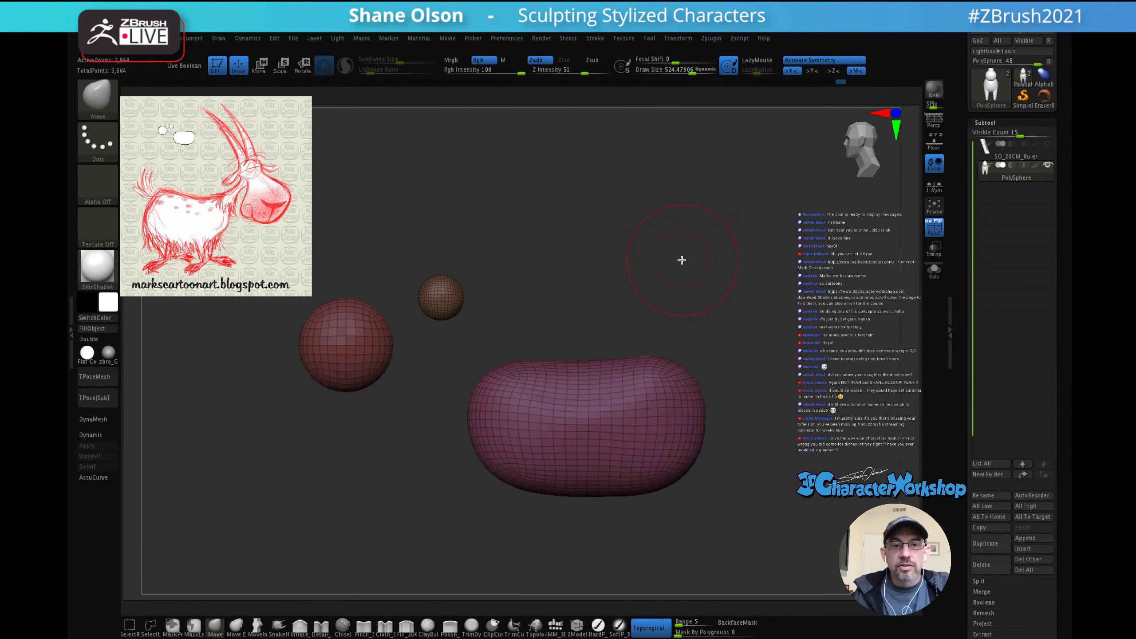
pyautogui.keyDown('ctrl'); pyautogui.keyDown('shift'); pyautogui.click(692, 262); pyautogui.keyUp('shift'); pyautogui.keyUp('ctrl')
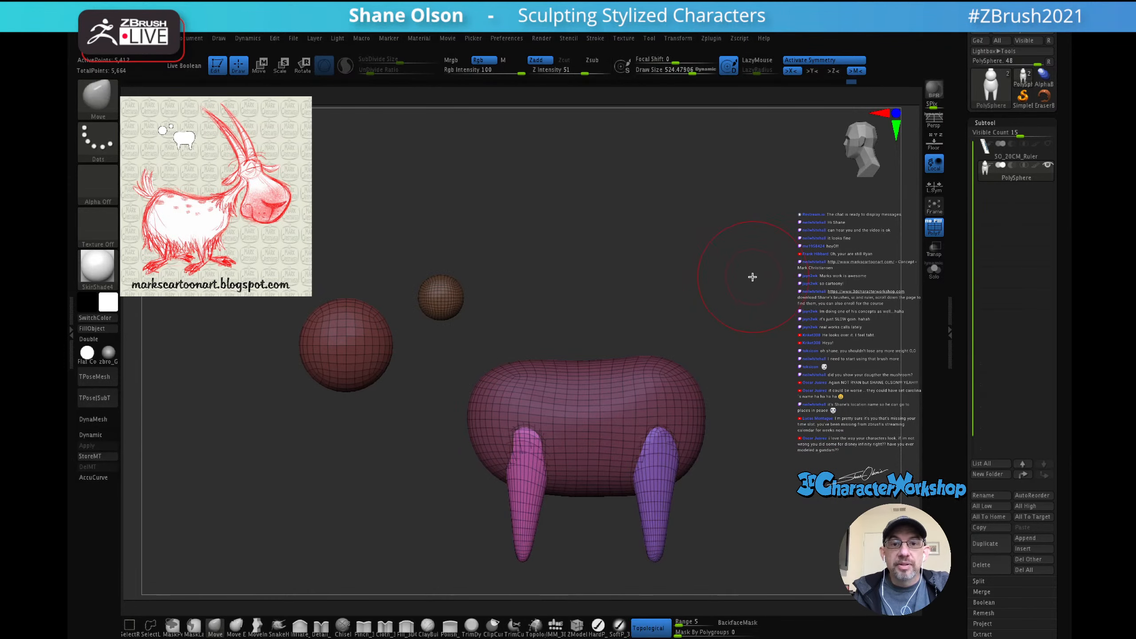
# Step: Reset the gizmo's orientation and angle all four legs inward from the front view, bringing the feet closer together
pyautogui.keyDown('shift'); pyautogui.moveTo(739, 250); pyautogui.dragTo(787, 248); pyautogui.keyUp('shift')
pyautogui.keyDown('alt'); pyautogui.moveTo(784, 309); pyautogui.dragTo(730, 270); pyautogui.keyUp('alt')
pyautogui.press('w')
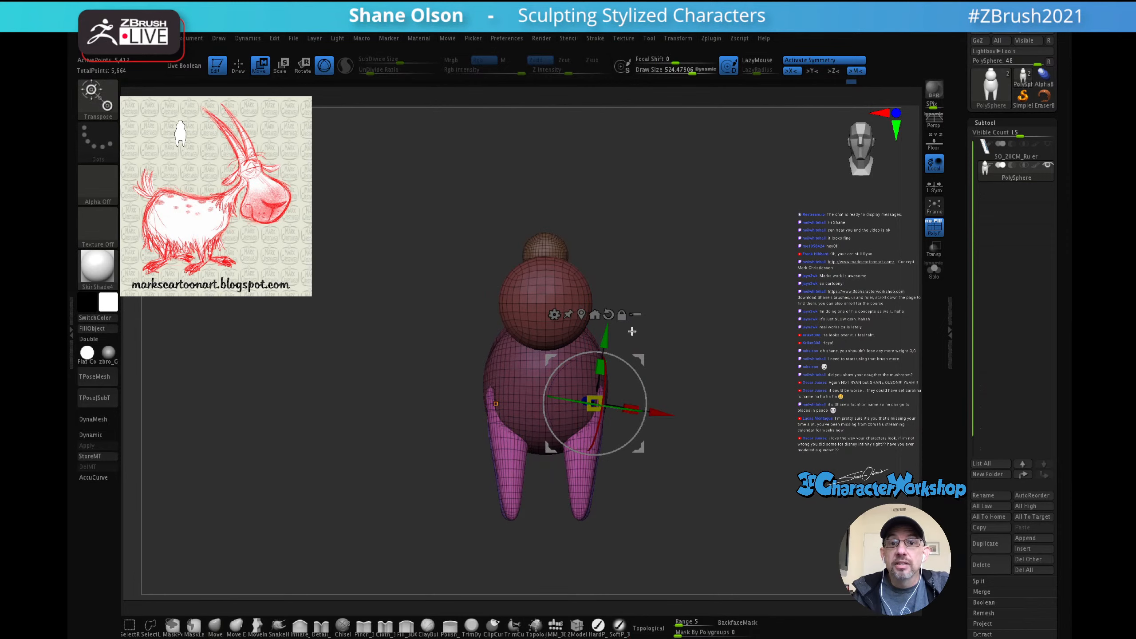
pyautogui.click(608, 314)
pyautogui.moveTo(643, 360)
pyautogui.keyDown('alt'); pyautogui.mouseDown()
pyautogui.moveTo(635, 355)
pyautogui.moveTo(632, 377)
pyautogui.mouseUp(); pyautogui.keyUp('alt')
pyautogui.moveTo(713, 348); pyautogui.dragTo(729, 310)
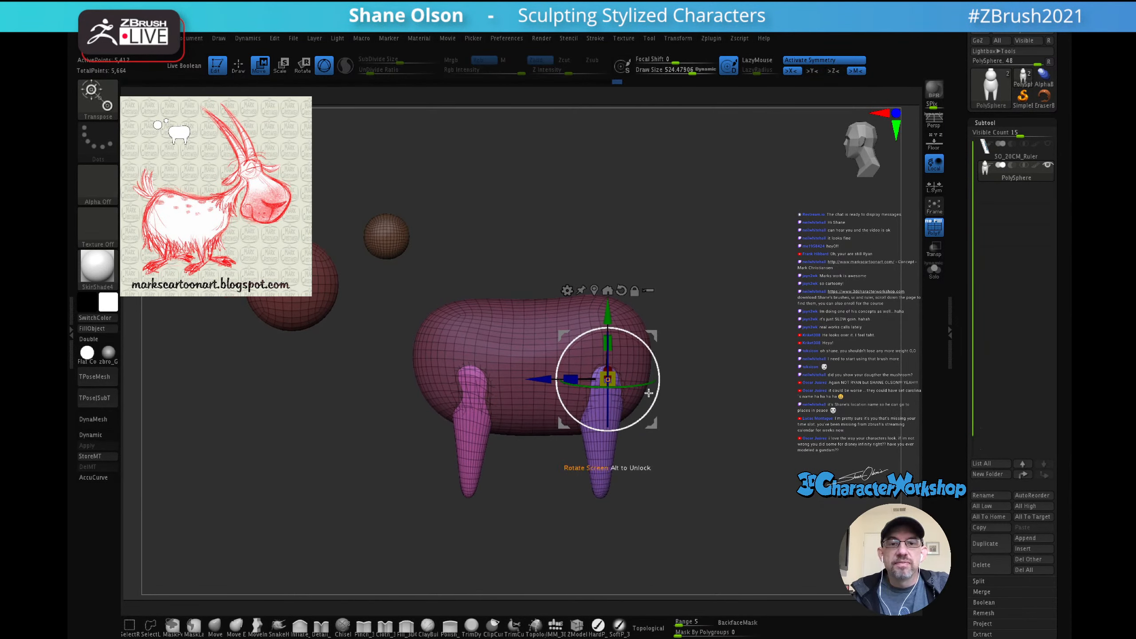
# Step: Push the front legs' upper ends outward with the Move brush so they merge into the body's sides
pyautogui.click(216, 626)
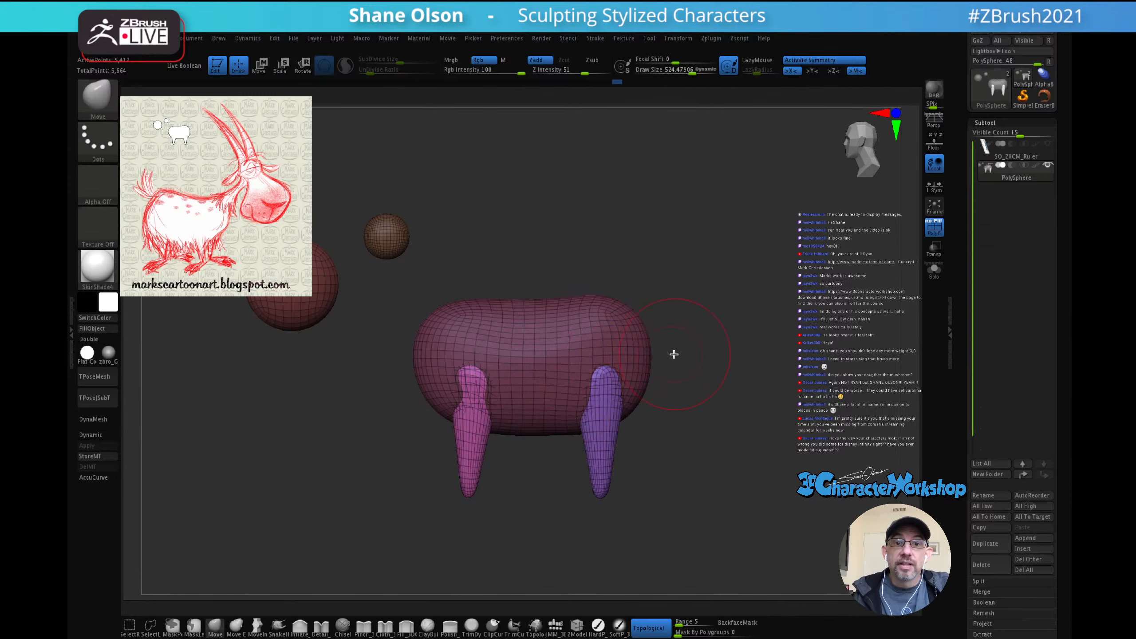
pyautogui.moveTo(674, 354); pyautogui.dragTo(726, 348)
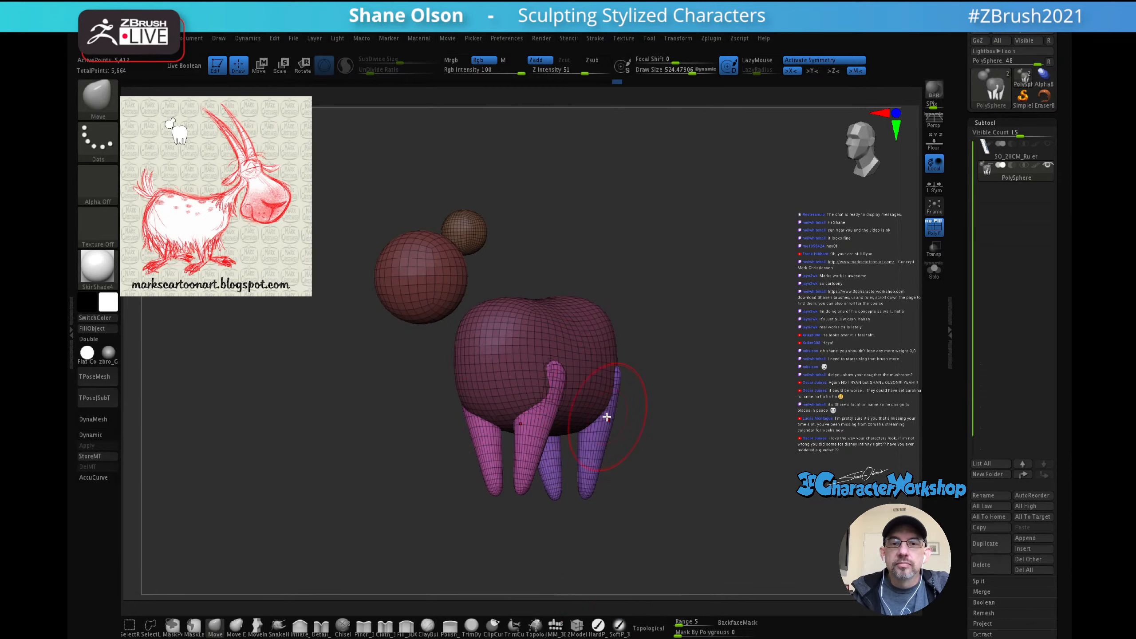
pyautogui.moveTo(641, 363); pyautogui.dragTo(625, 365)
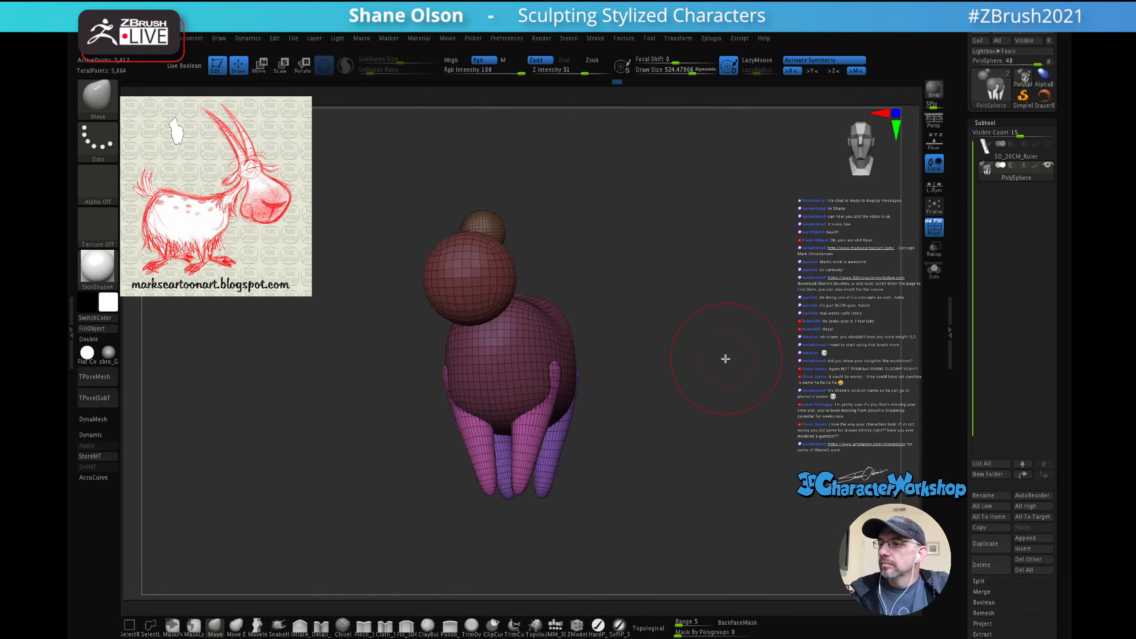
pyautogui.moveTo(549, 399); pyautogui.dragTo(559, 396)
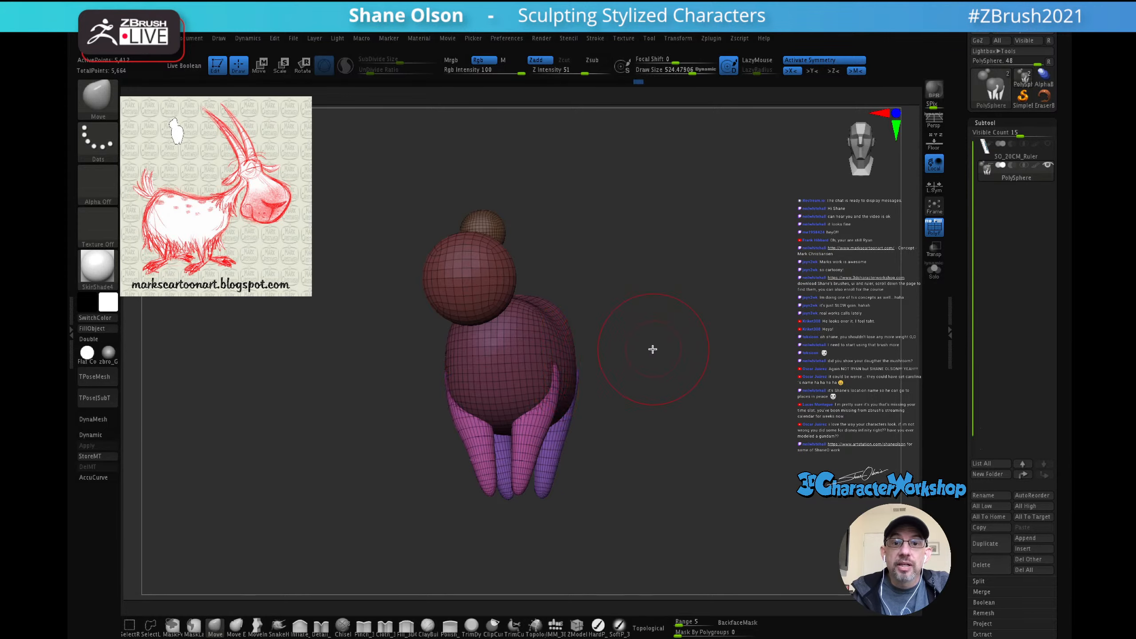
# Step: Smooth and taper the upper ends of the front and hind legs where they meet the body
pyautogui.moveTo(652, 349); pyautogui.dragTo(697, 318)
pyautogui.moveTo(559, 365)
pyautogui.mouseDown(button='right')
pyautogui.moveTo(582, 338)
pyautogui.moveTo(593, 360)
pyautogui.moveTo(655, 329)
pyautogui.mouseUp(button='right')
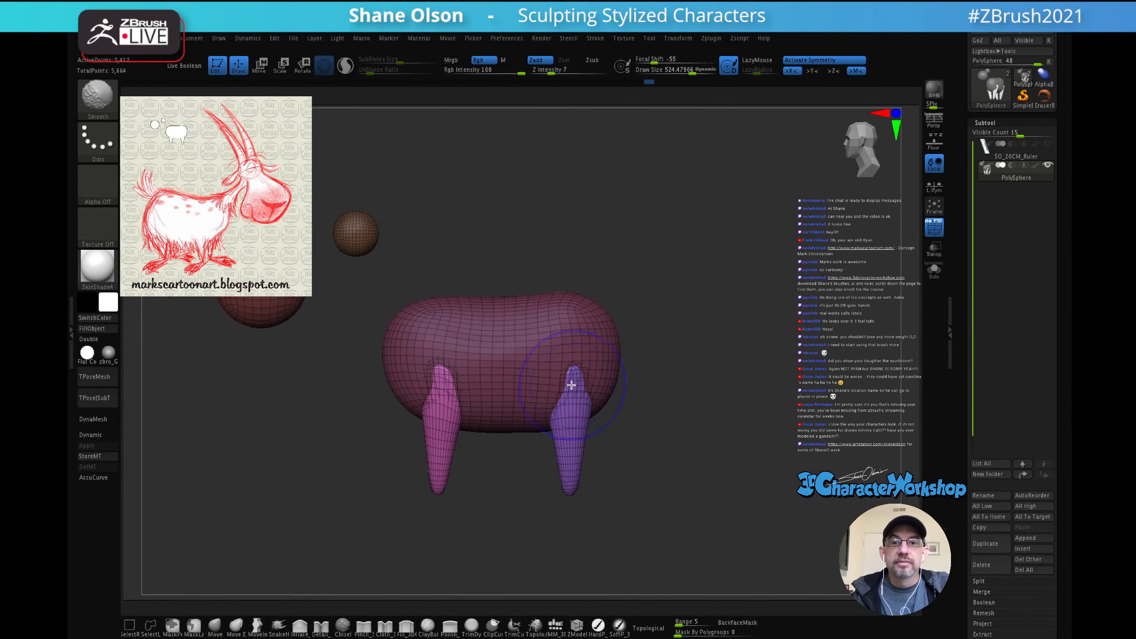
pyautogui.moveTo(518, 340); pyautogui.dragTo(563, 334, button='right')
pyautogui.moveTo(665, 315); pyautogui.dragTo(555, 321, button='right')
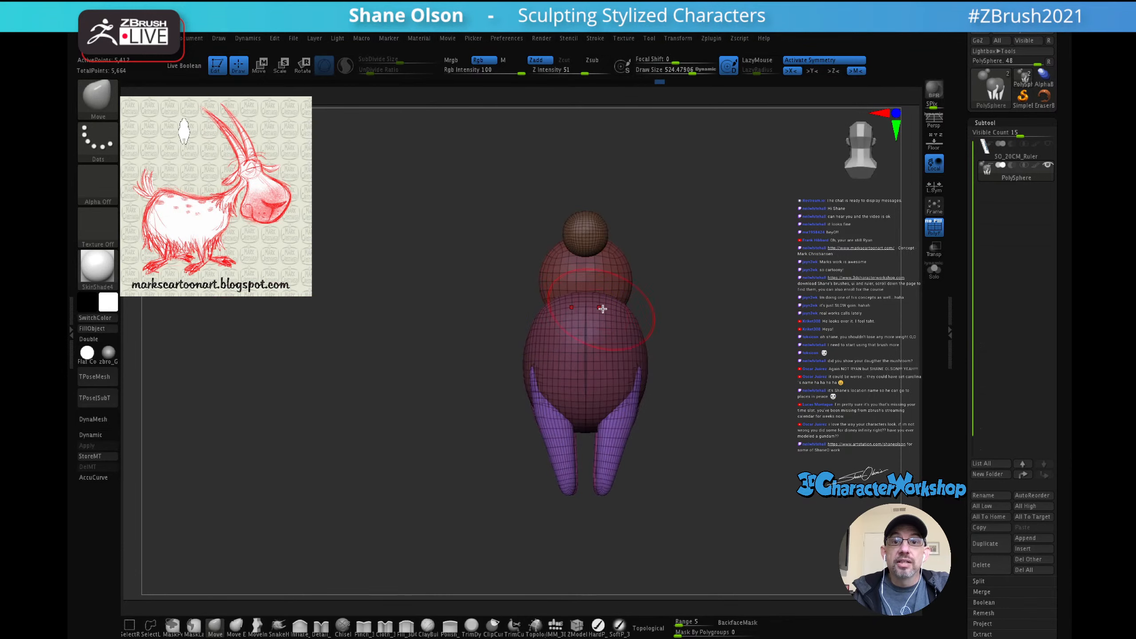
# Step: Clear the mask from the body and head spheres and check the legs' stance from the rear
pyautogui.keyDown('alt'); pyautogui.moveTo(693, 291); pyautogui.dragTo(630, 291, button='right'); pyautogui.keyUp('alt')
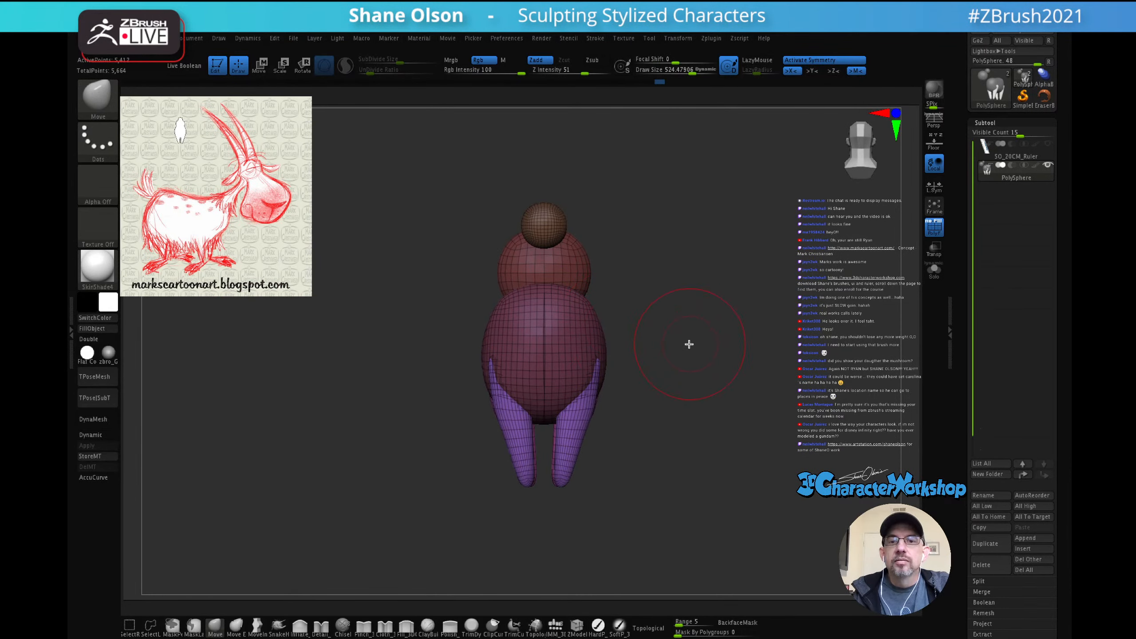
pyautogui.moveTo(690, 324)
pyautogui.mouseDown(button='right')
pyautogui.moveTo(685, 297)
pyautogui.moveTo(676, 309)
pyautogui.mouseUp(button='right')
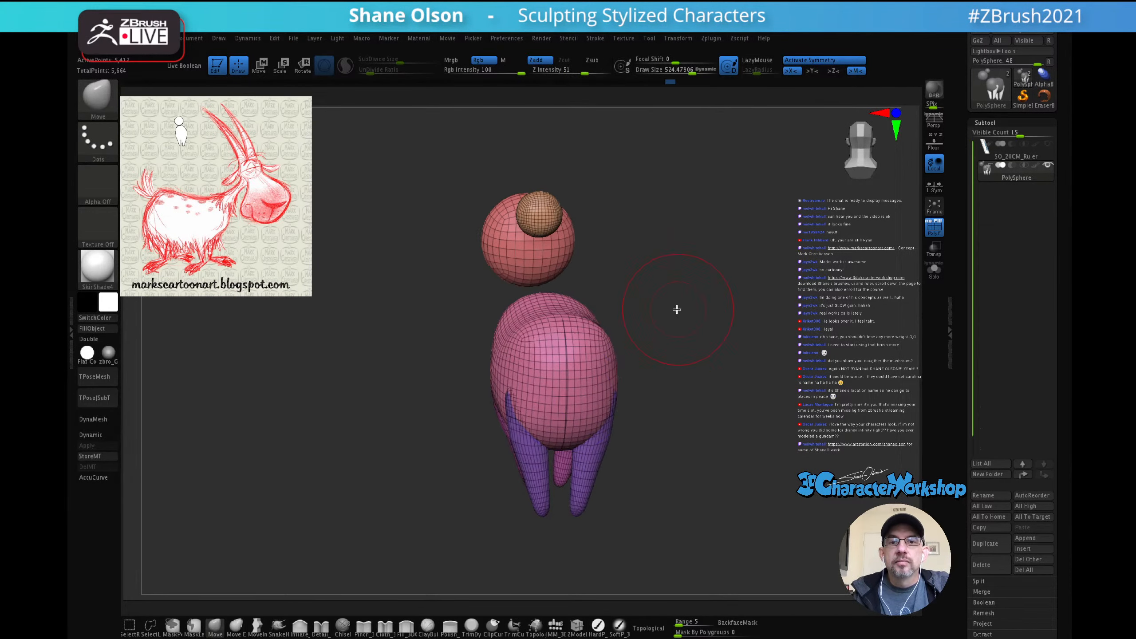
pyautogui.keyDown('shift'); pyautogui.moveTo(565, 363); pyautogui.dragTo(563, 325); pyautogui.keyUp('shift')
pyautogui.keyDown('shift'); pyautogui.moveTo(646, 297); pyautogui.dragTo(646, 281, button='right'); pyautogui.keyUp('shift')
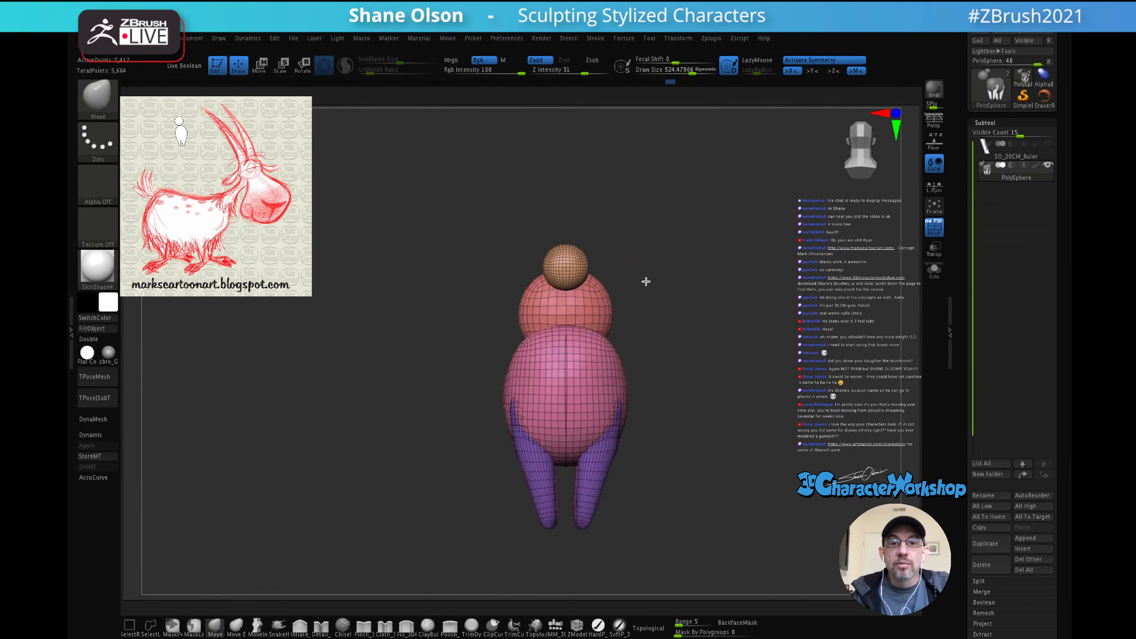
pyautogui.moveTo(704, 323)
pyautogui.keyDown('ctrl'); pyautogui.mouseDown(button='right')
pyautogui.moveTo(703, 384)
pyautogui.moveTo(715, 319)
pyautogui.mouseUp(button='right'); pyautogui.keyUp('ctrl')
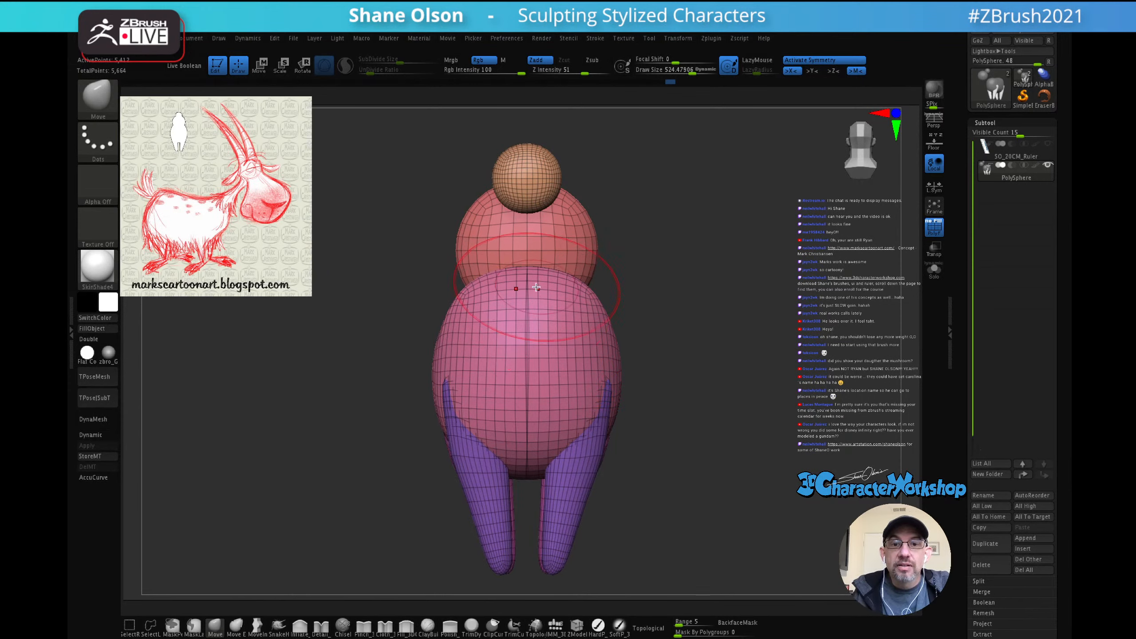
# Step: Examine the goat blockout's silhouette and leg stance from the rear and front views
pyautogui.moveTo(638, 279)
pyautogui.mouseDown(button='right')
pyautogui.moveTo(644, 365)
pyautogui.moveTo(639, 289)
pyautogui.mouseUp(button='right')
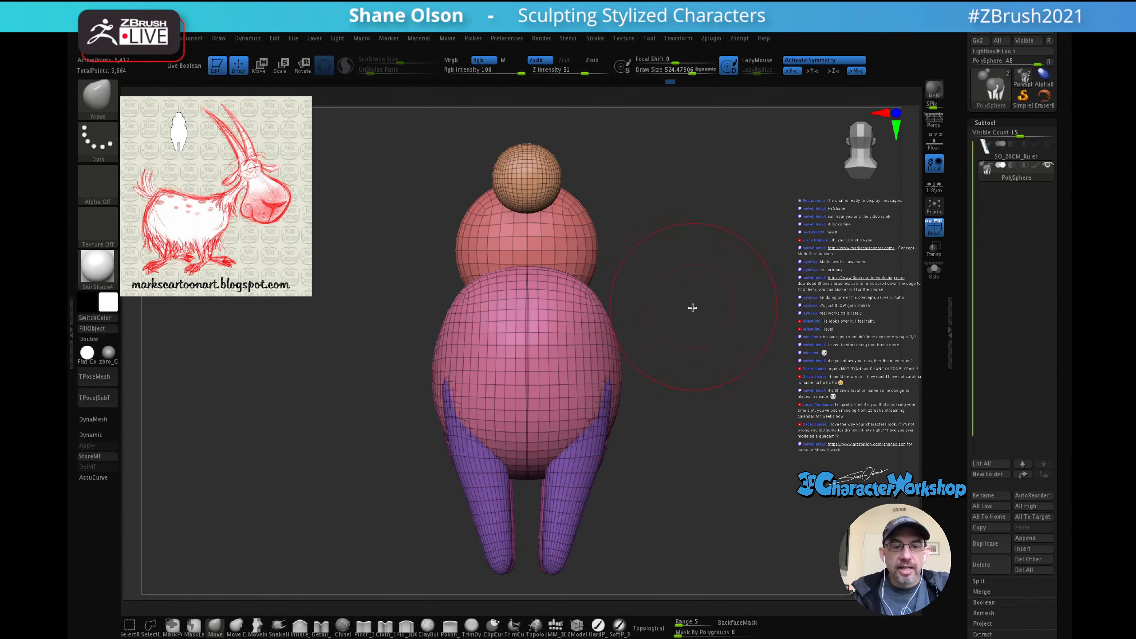
pyautogui.press('s')
pyautogui.moveTo(700, 334); pyautogui.dragTo(698, 334)
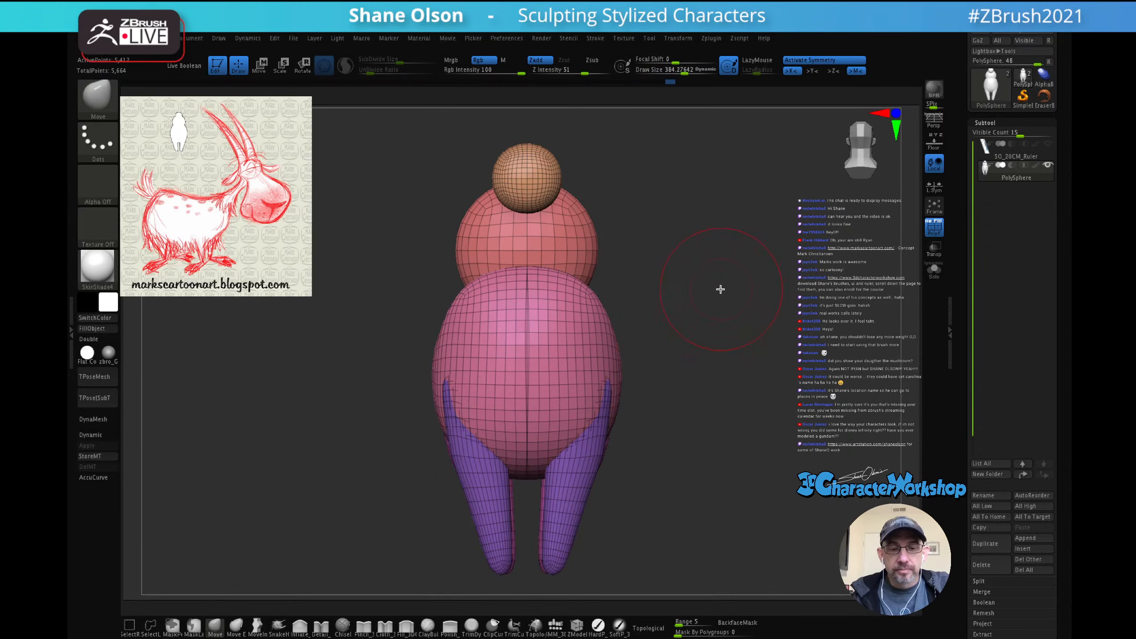
pyautogui.moveTo(720, 289); pyautogui.dragTo(755, 298, button='right')
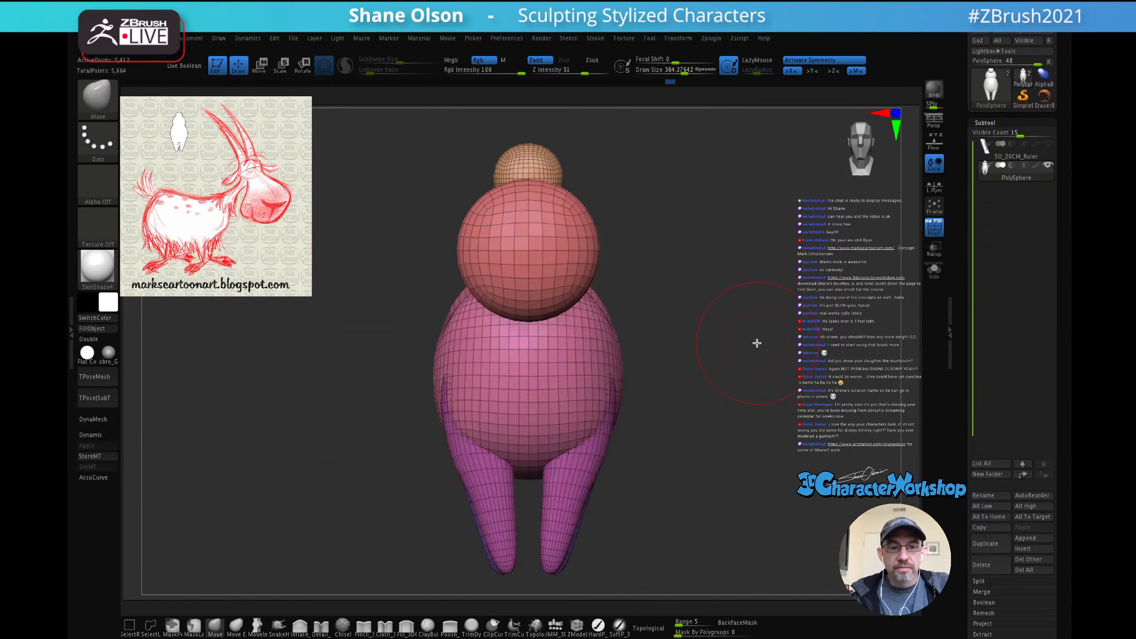
pyautogui.keyDown('alt'); pyautogui.moveTo(756, 343); pyautogui.dragTo(716, 320, button='right'); pyautogui.keyUp('alt')
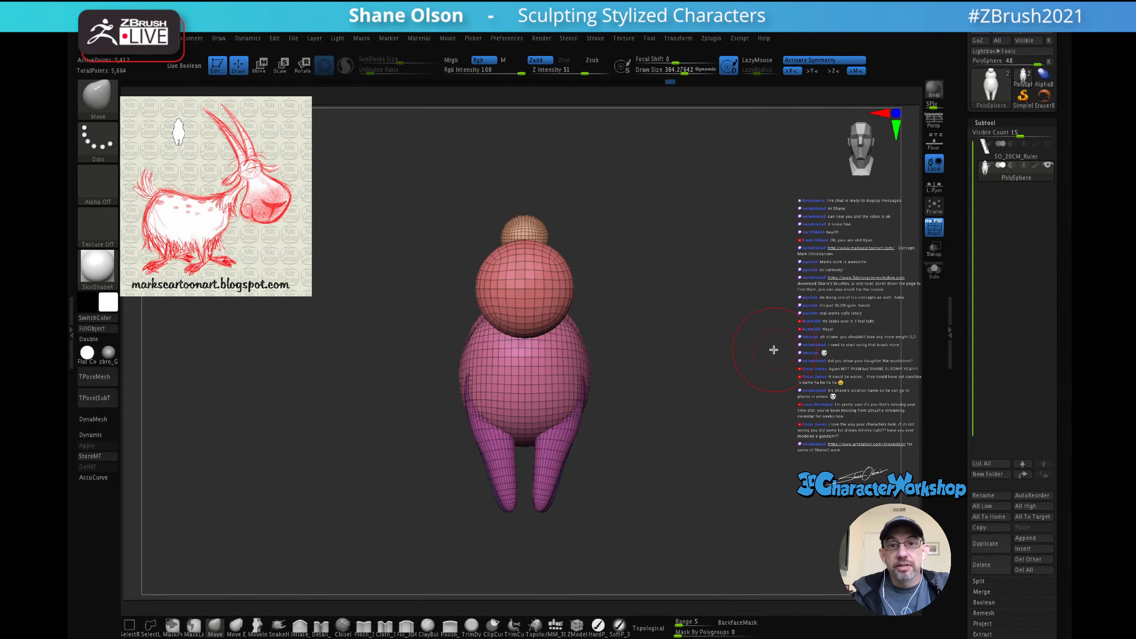
pyautogui.moveTo(778, 349)
pyautogui.mouseDown(button='right')
pyautogui.moveTo(717, 355)
pyautogui.moveTo(657, 340)
pyautogui.moveTo(712, 369)
pyautogui.mouseUp(button='right')
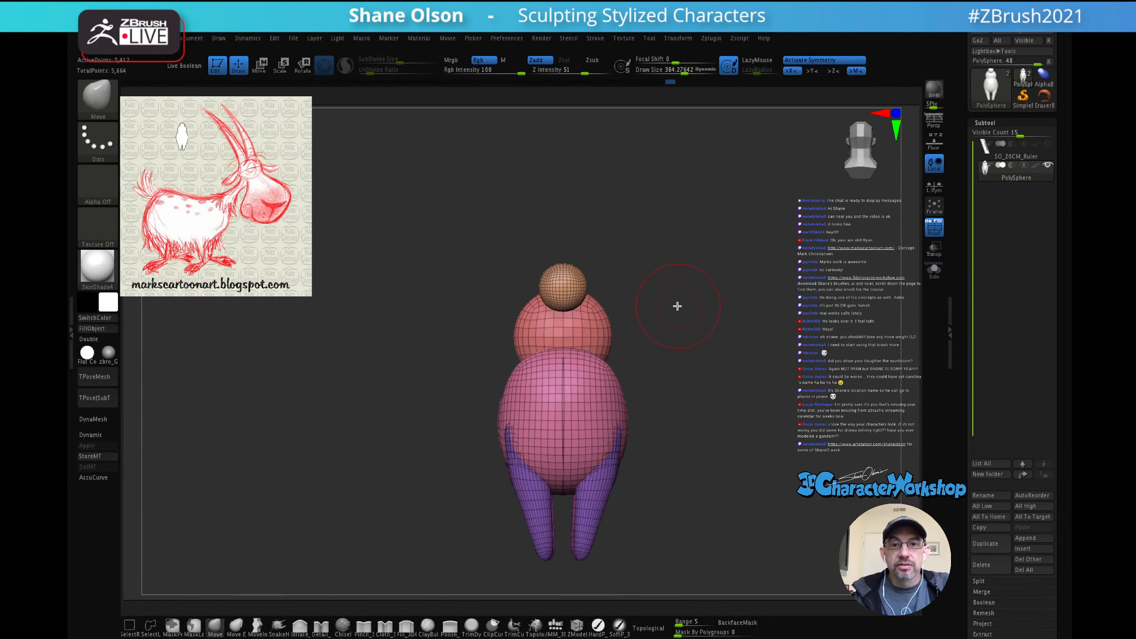
pyautogui.keyDown('alt'); pyautogui.moveTo(718, 311); pyautogui.dragTo(692, 298, button='right'); pyautogui.keyUp('alt')
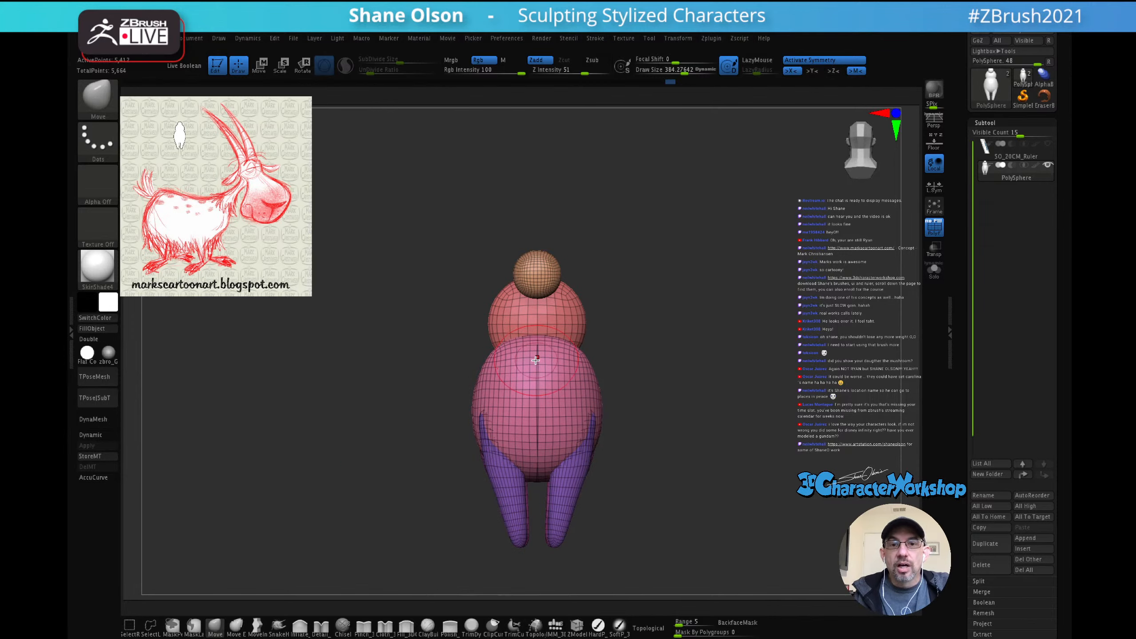
# Step: Isolate the body mesh, turn off symmetry, and nudge its rear centre edge line sideways with a smaller Move brush
pyautogui.moveTo(676, 285)
pyautogui.keyDown('ctrl'); pyautogui.mouseDown(button='right')
pyautogui.moveTo(708, 377)
pyautogui.moveTo(730, 282)
pyautogui.mouseUp(button='right'); pyautogui.keyUp('ctrl')
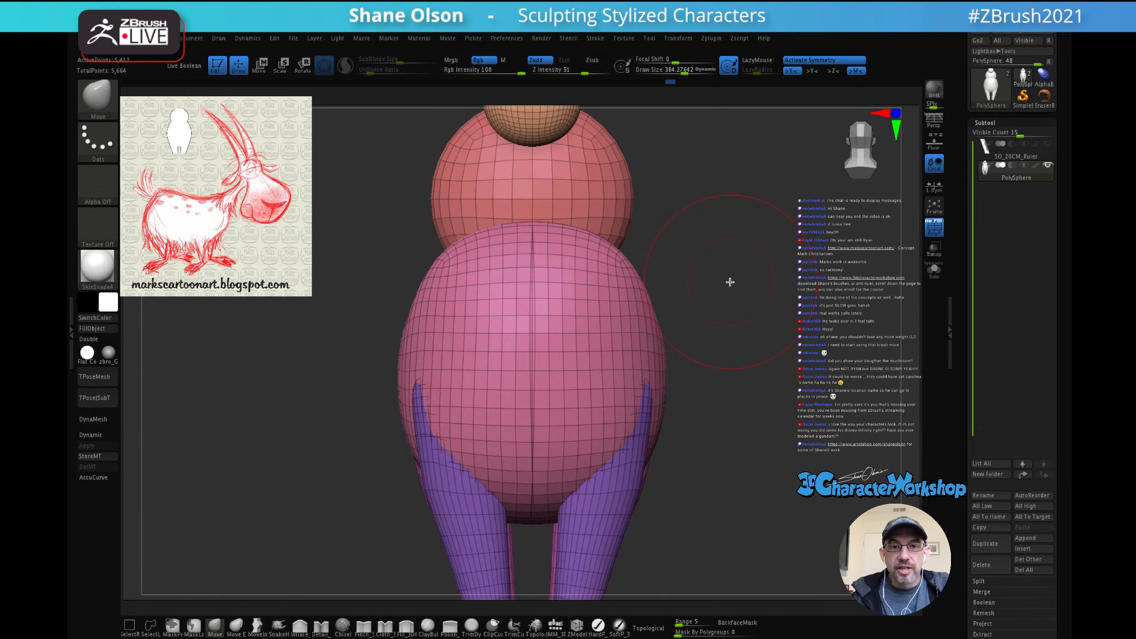
pyautogui.keyDown('ctrl'); pyautogui.keyDown('shift'); pyautogui.click(590, 348); pyautogui.keyUp('shift'); pyautogui.keyUp('ctrl')
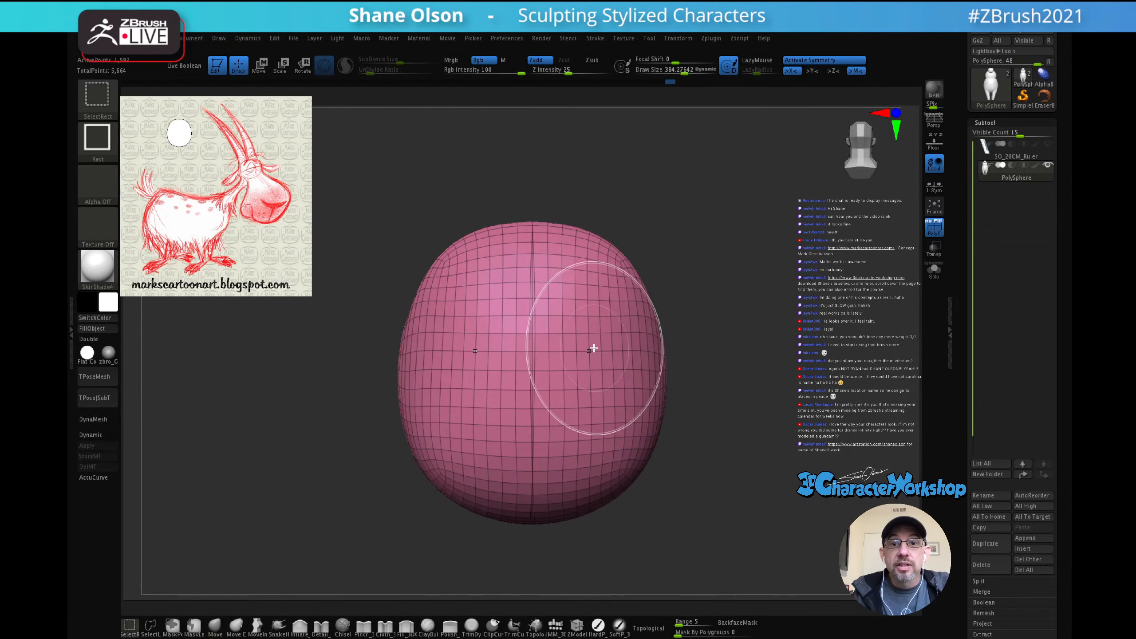
pyautogui.moveTo(728, 301)
pyautogui.keyDown('ctrl'); pyautogui.mouseDown(button='right')
pyautogui.moveTo(725, 315)
pyautogui.moveTo(738, 299)
pyautogui.mouseUp(button='right'); pyautogui.keyUp('ctrl')
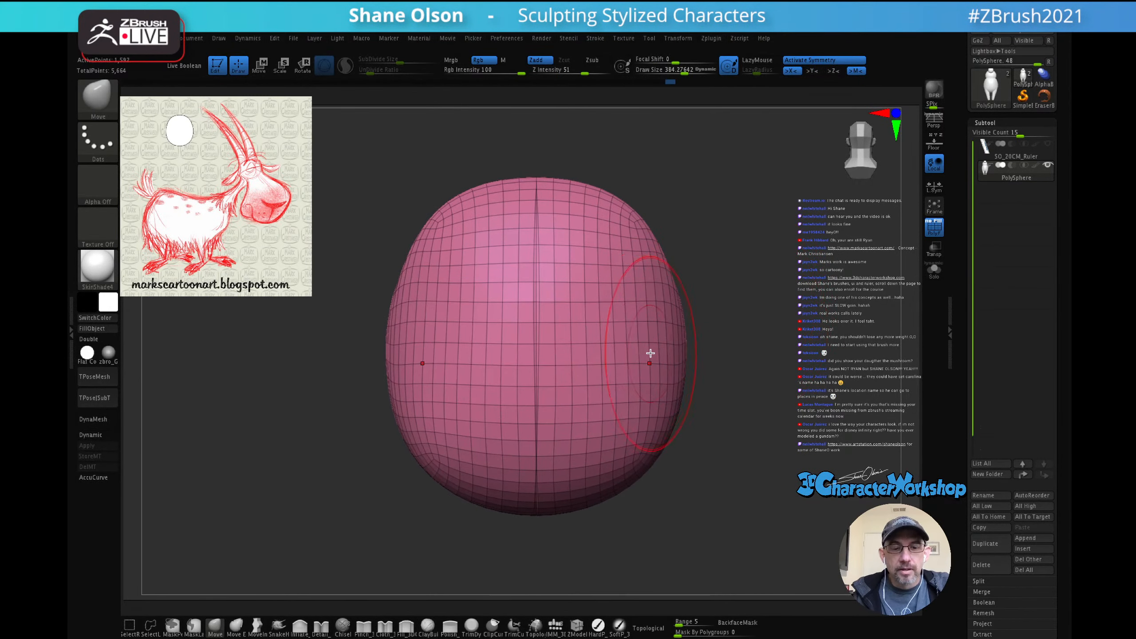
pyautogui.press('x')
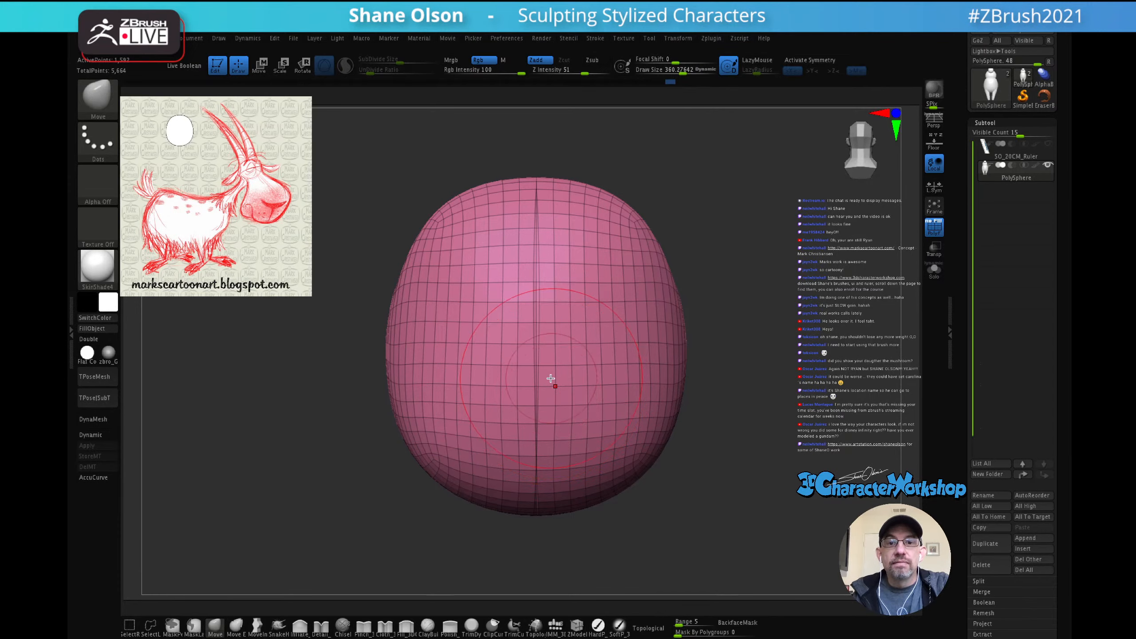
pyautogui.moveTo(750, 340)
pyautogui.mouseDown()
pyautogui.moveTo(761, 334)
pyautogui.moveTo(750, 335)
pyautogui.mouseUp()
pyautogui.press('s')
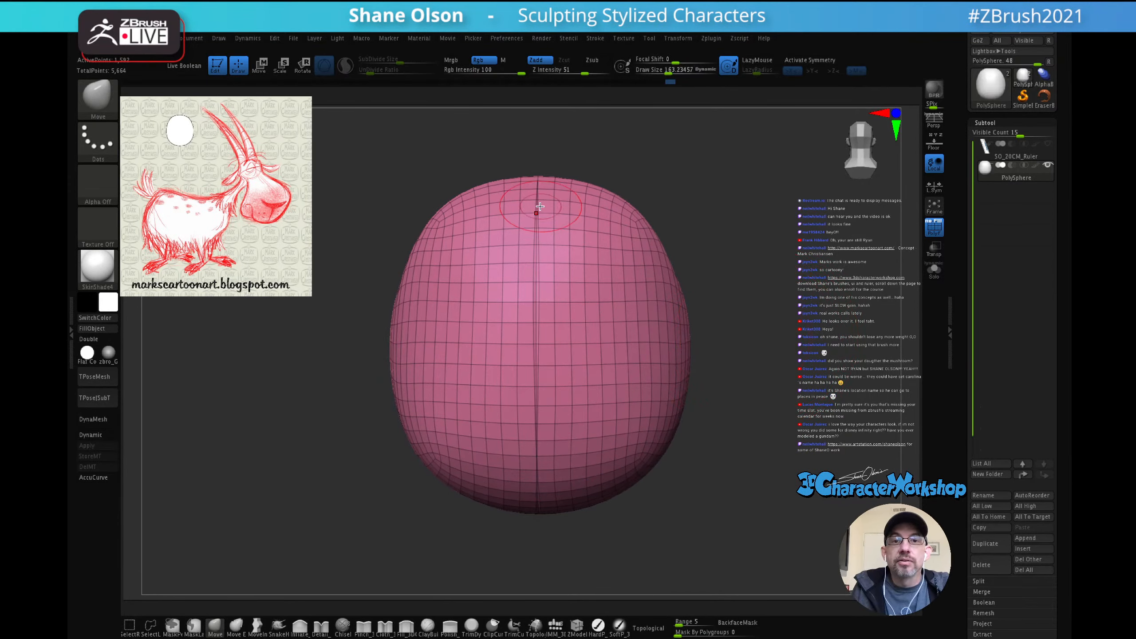
pyautogui.press('s')
pyautogui.moveTo(602, 190); pyautogui.dragTo(611, 190)
pyautogui.moveTo(536, 299); pyautogui.dragTo(529, 300)
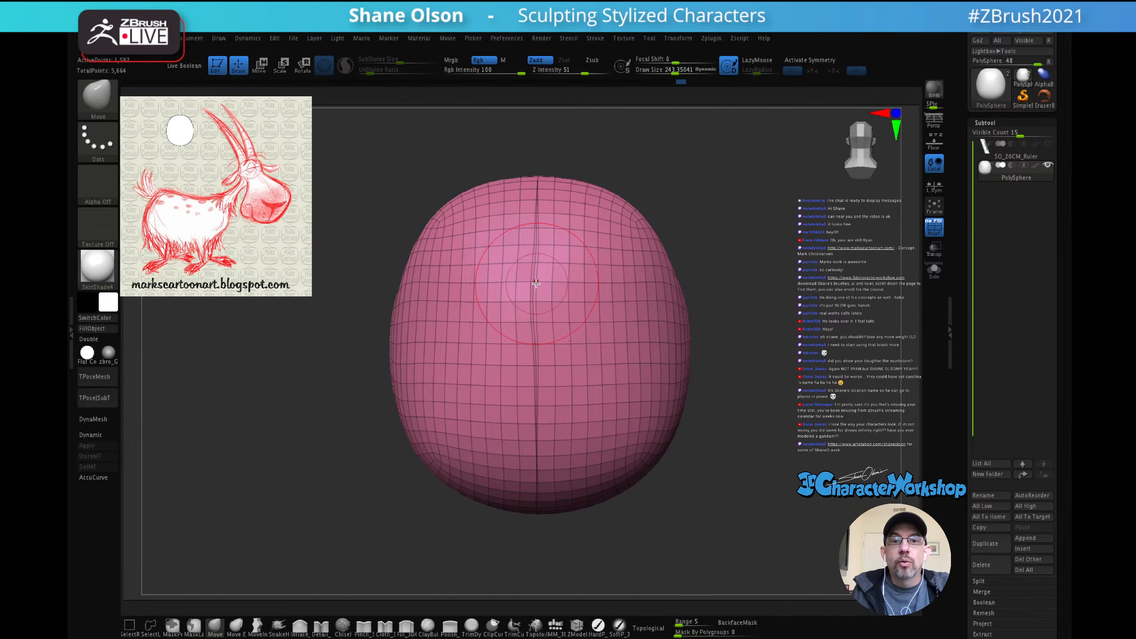
pyautogui.moveTo(539, 262); pyautogui.dragTo(530, 262)
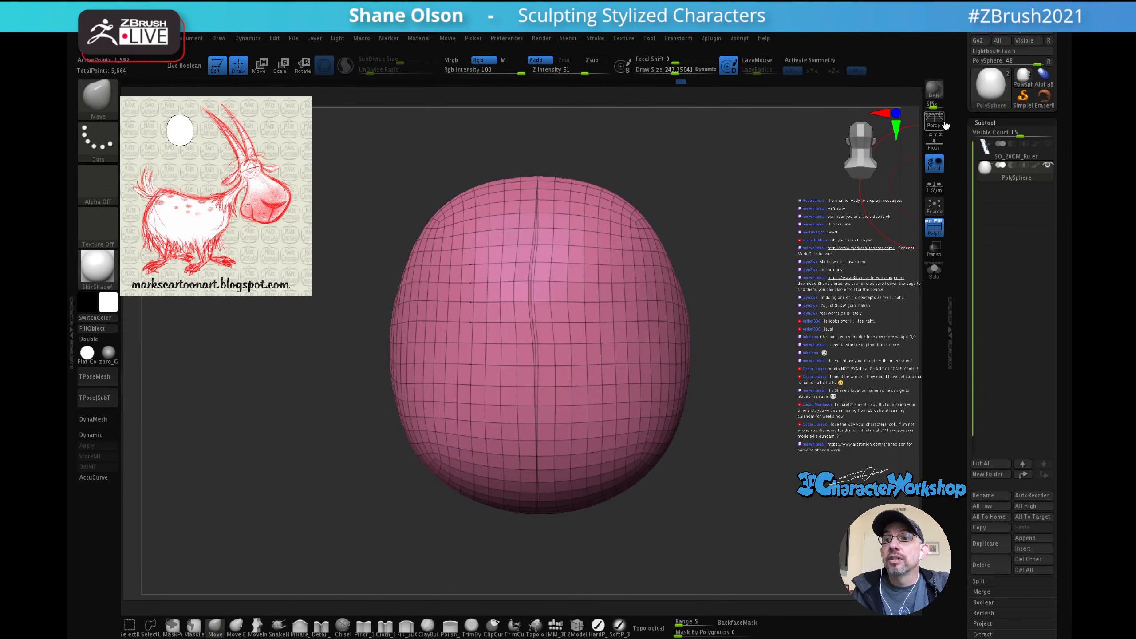
# Step: Show the floor grid and straighten the centre edge line along the body's underside with the Move brush
pyautogui.click(933, 143)
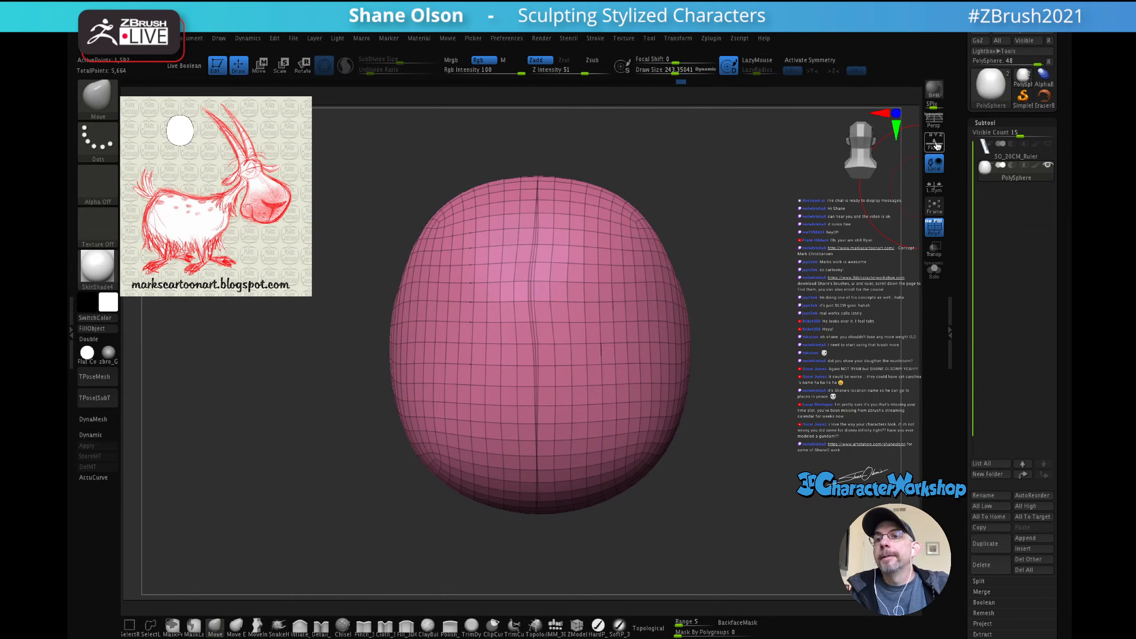
pyautogui.moveTo(634, 182); pyautogui.dragTo(706, 181)
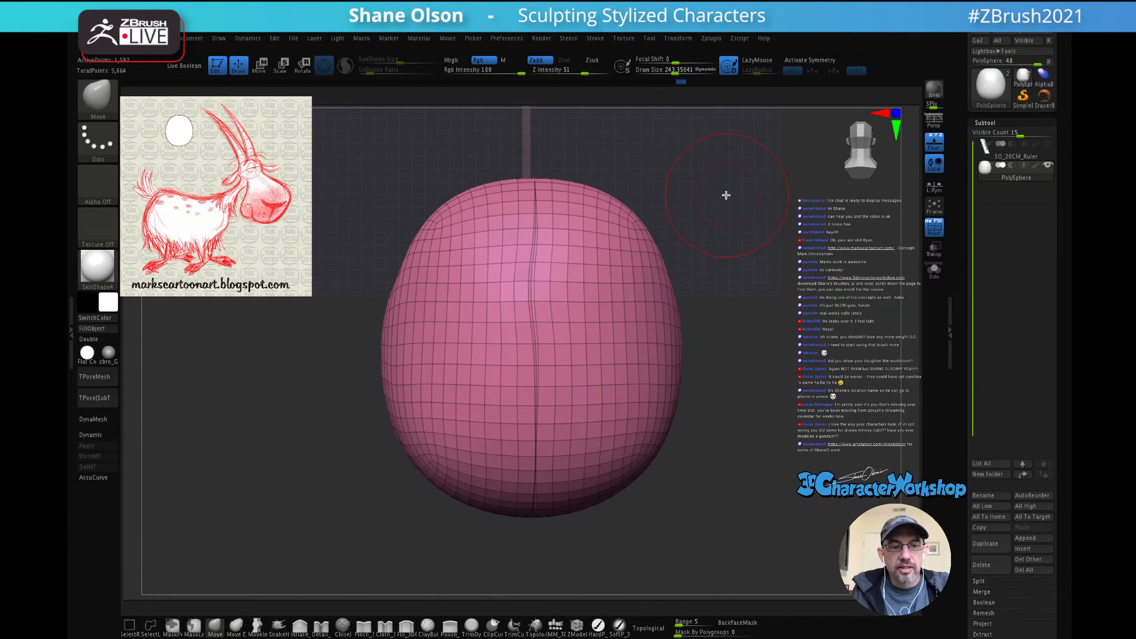
pyautogui.moveTo(737, 202); pyautogui.dragTo(717, 201)
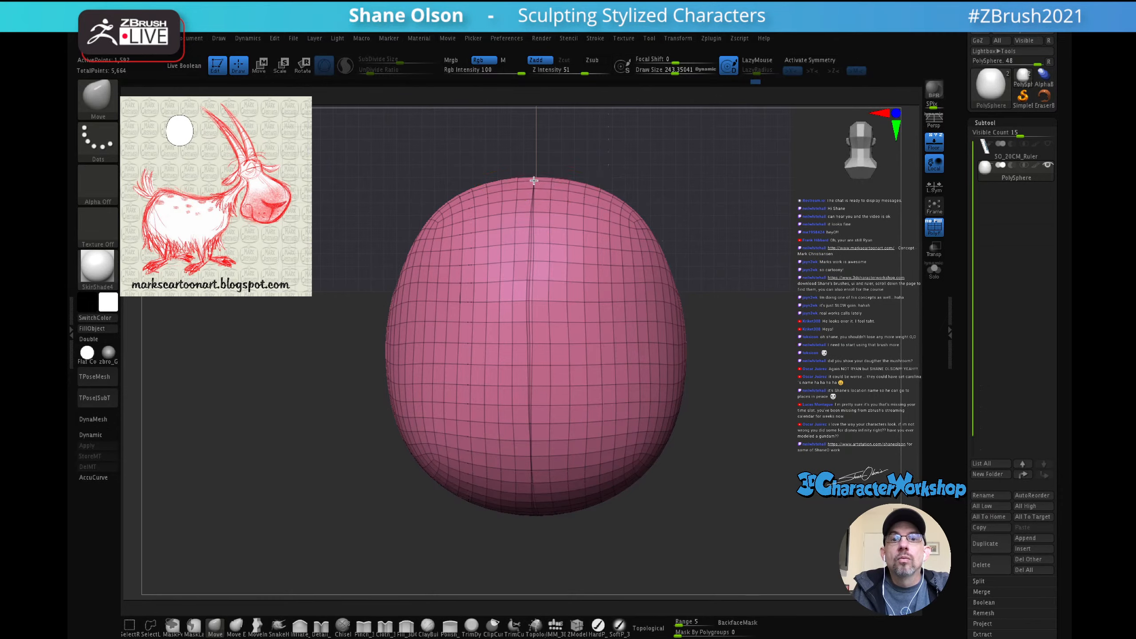
pyautogui.moveTo(641, 323); pyautogui.dragTo(629, 254, button='right')
pyautogui.moveTo(729, 315); pyautogui.dragTo(690, 256, button='right')
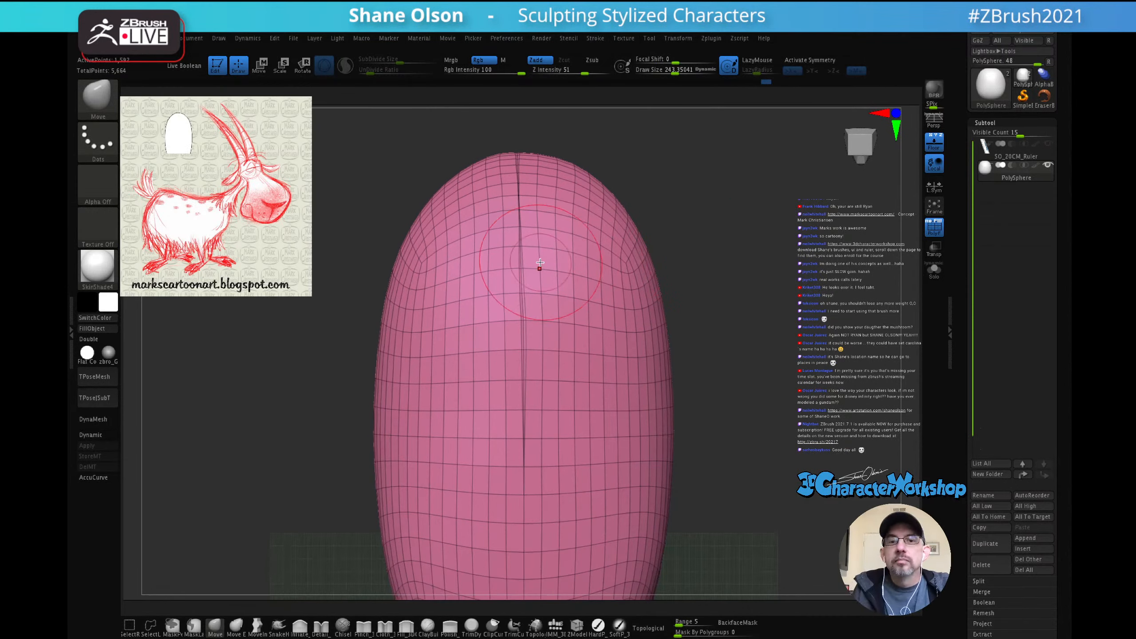
pyautogui.moveTo(521, 251); pyautogui.dragTo(518, 249)
pyautogui.moveTo(522, 185); pyautogui.dragTo(520, 184)
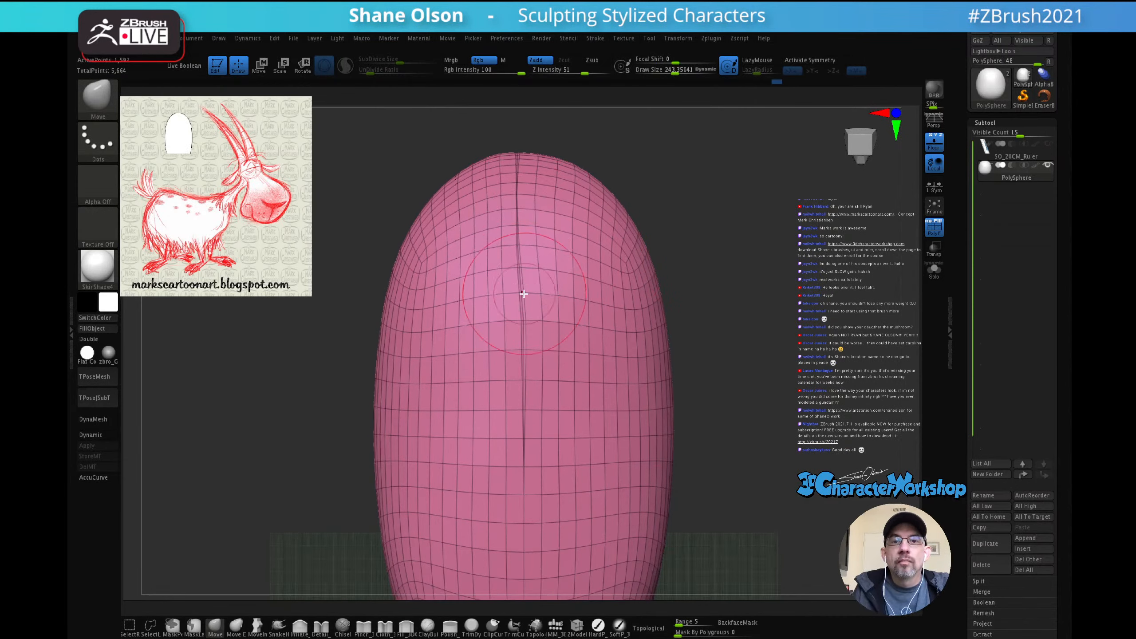
pyautogui.moveTo(525, 270); pyautogui.dragTo(520, 269)
pyautogui.moveTo(526, 324); pyautogui.dragTo(520, 324)
pyautogui.moveTo(524, 355); pyautogui.dragTo(519, 499)
pyautogui.moveTo(745, 351)
pyautogui.keyDown('alt'); pyautogui.mouseDown()
pyautogui.moveTo(744, 285)
pyautogui.moveTo(750, 433)
pyautogui.moveTo(751, 421)
pyautogui.mouseUp(); pyautogui.keyUp('alt')
pyautogui.moveTo(757, 299)
pyautogui.mouseDown()
pyautogui.moveTo(757, 394)
pyautogui.moveTo(756, 295)
pyautogui.mouseUp()
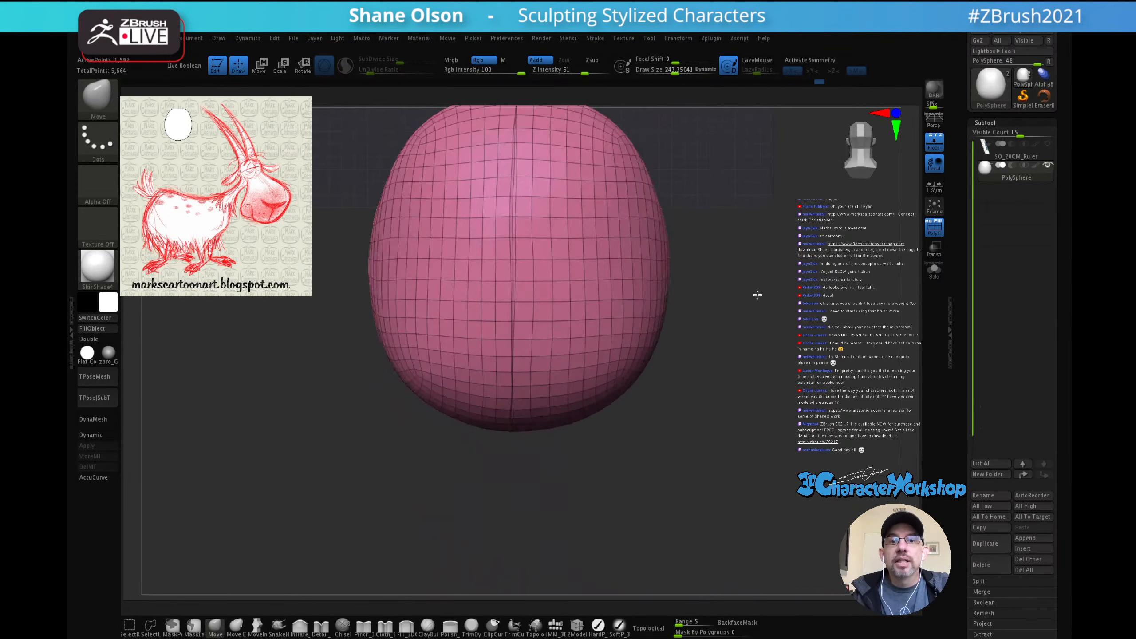
# Step: Unhide the other parts and apply Mirror And Weld to the whole goat mesh
pyautogui.press('space')
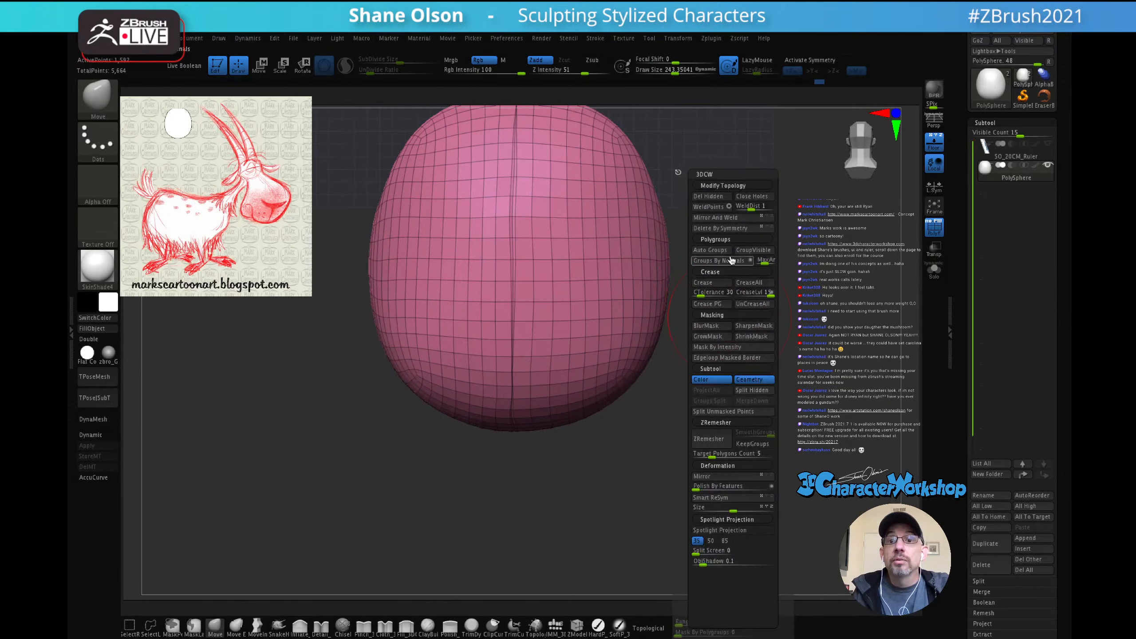
pyautogui.click(728, 219)
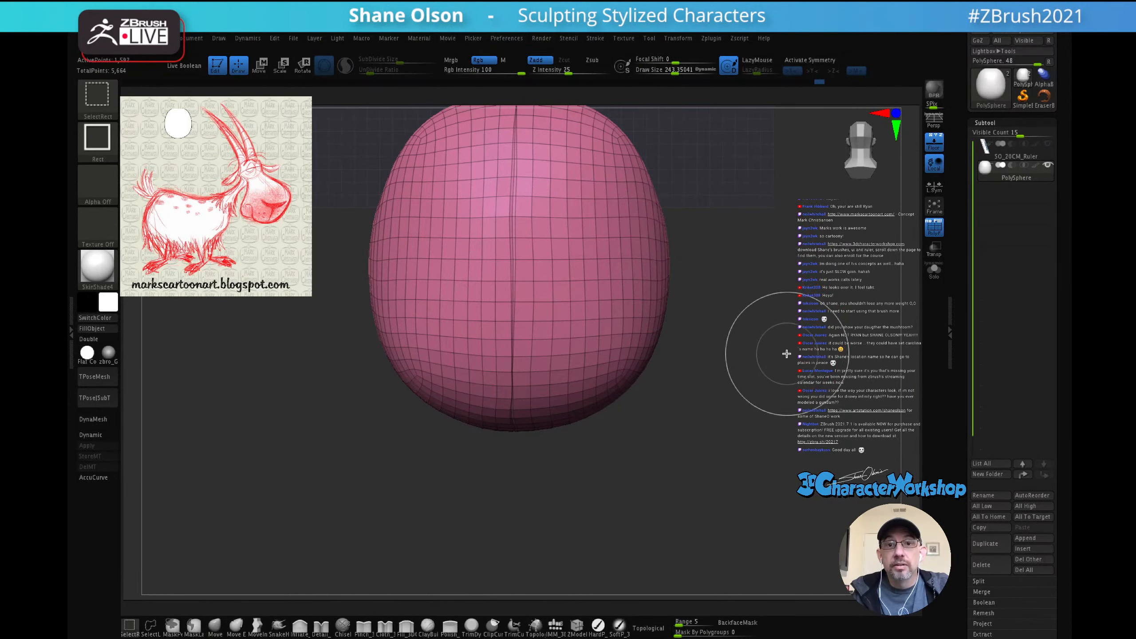
pyautogui.keyDown('ctrl'); pyautogui.keyDown('shift'); pyautogui.click(784, 334); pyautogui.keyUp('shift'); pyautogui.keyUp('ctrl')
pyautogui.press('space')
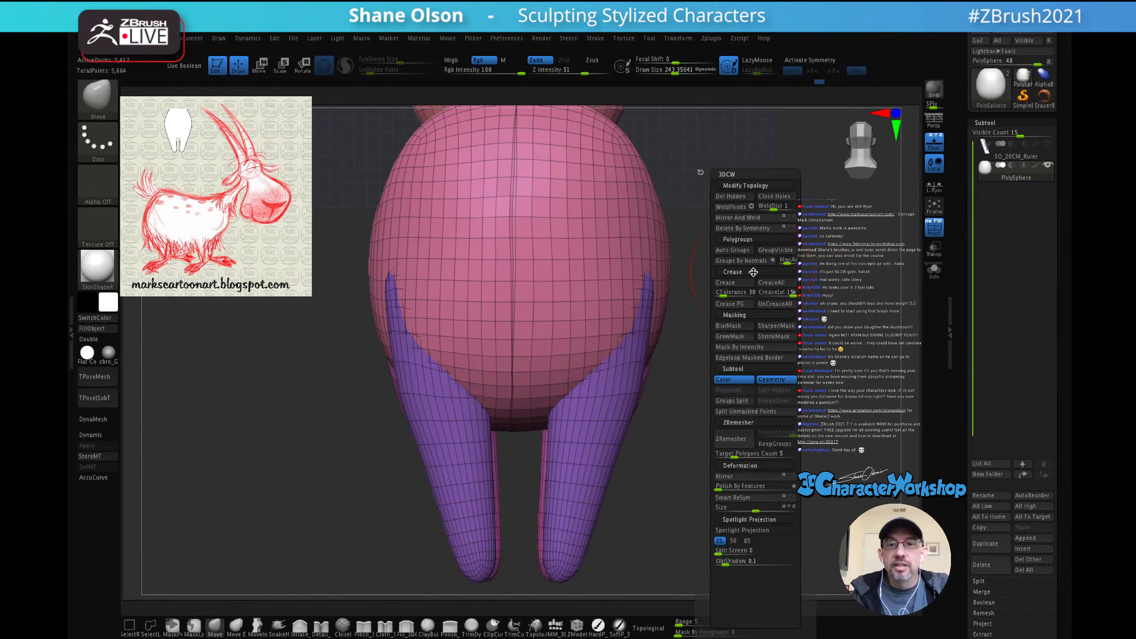
pyautogui.click(738, 217)
# Step: Turn X symmetry back on, enlarge the brush, and smooth the body's underside and rear
pyautogui.moveTo(736, 326); pyautogui.dragTo(735, 248)
pyautogui.press('s')
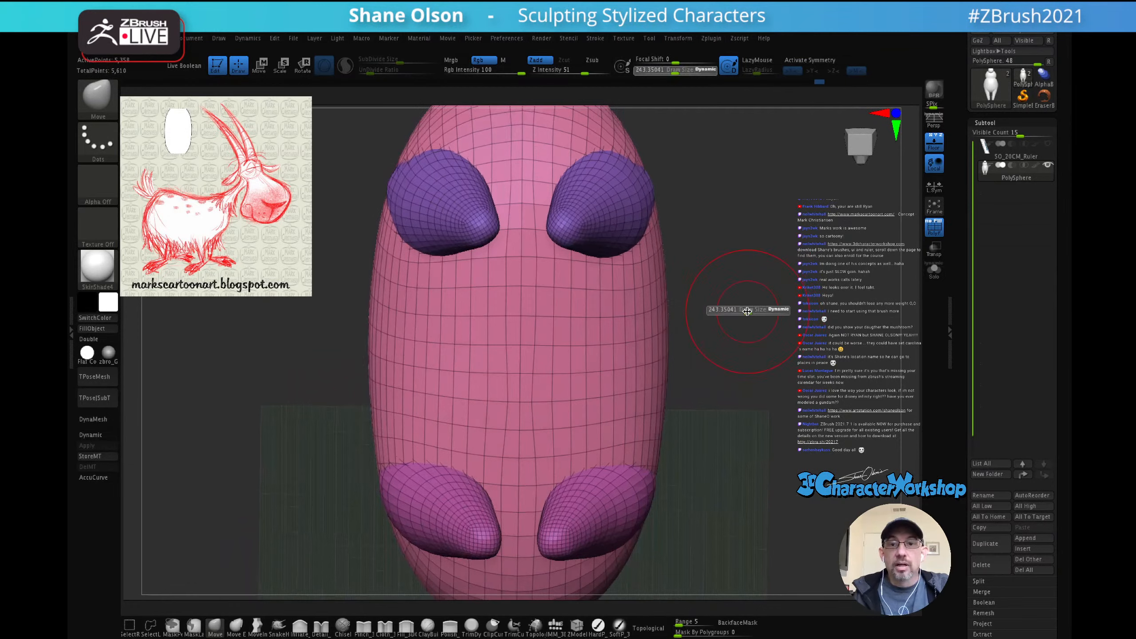
pyautogui.moveTo(754, 315); pyautogui.dragTo(754, 316)
pyautogui.keyDown('shift'); pyautogui.moveTo(542, 291); pyautogui.dragTo(525, 388); pyautogui.keyUp('shift')
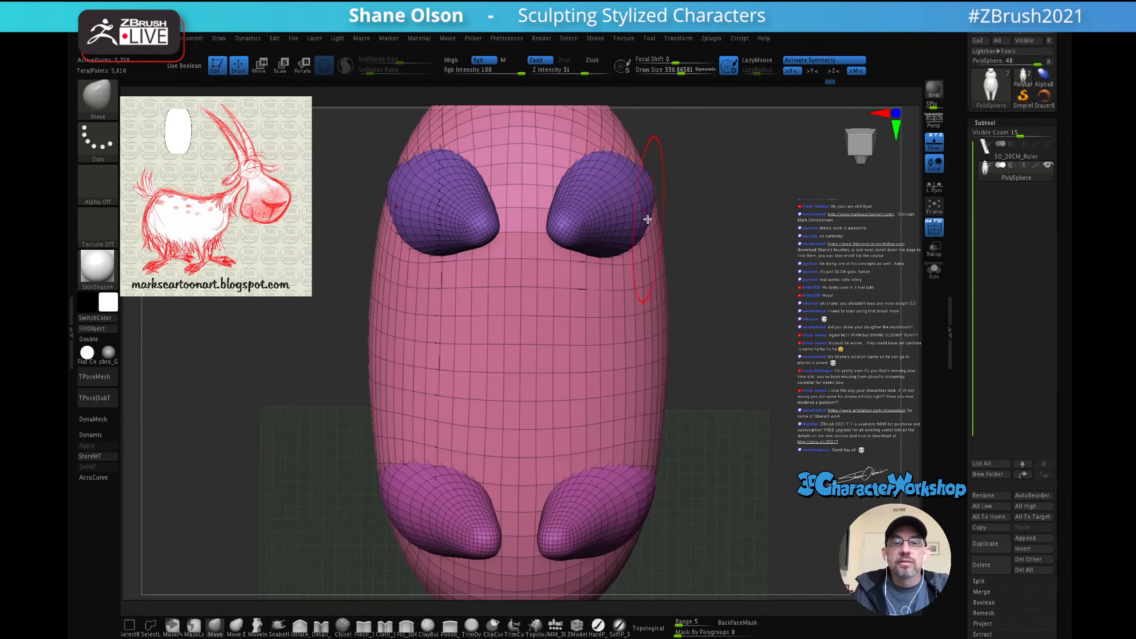
pyautogui.moveTo(774, 256)
pyautogui.mouseDown()
pyautogui.moveTo(769, 349)
pyautogui.moveTo(757, 289)
pyautogui.moveTo(730, 406)
pyautogui.mouseUp()
pyautogui.keyDown('shift'); pyautogui.moveTo(516, 202); pyautogui.dragTo(506, 253); pyautogui.keyUp('shift')
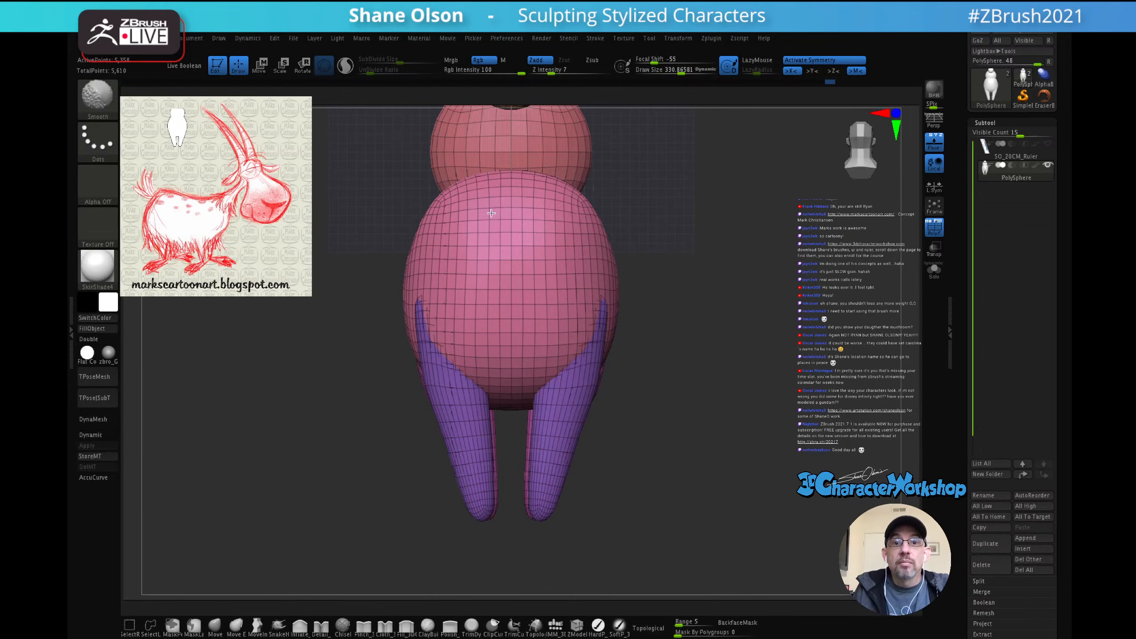
# Step: Review the smoothed body from the rear and side, and hide the floor grid
pyautogui.moveTo(728, 216)
pyautogui.mouseDown()
pyautogui.moveTo(715, 348)
pyautogui.moveTo(715, 316)
pyautogui.mouseUp()
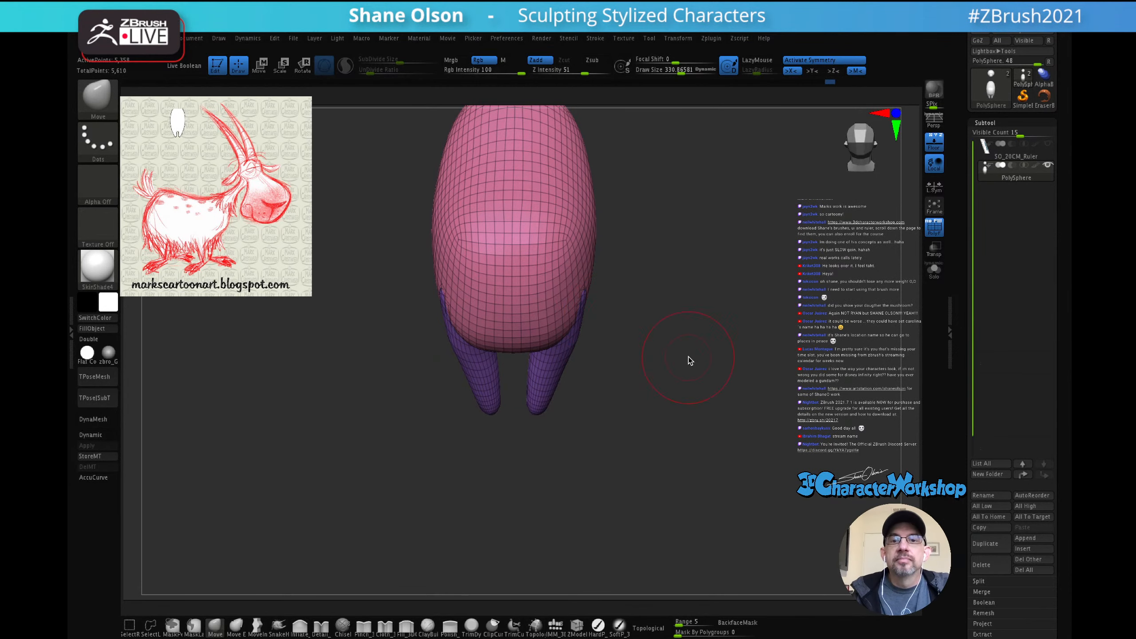
pyautogui.moveTo(689, 360); pyautogui.dragTo(687, 310)
pyautogui.moveTo(681, 349); pyautogui.dragTo(657, 363)
pyautogui.click(938, 153)
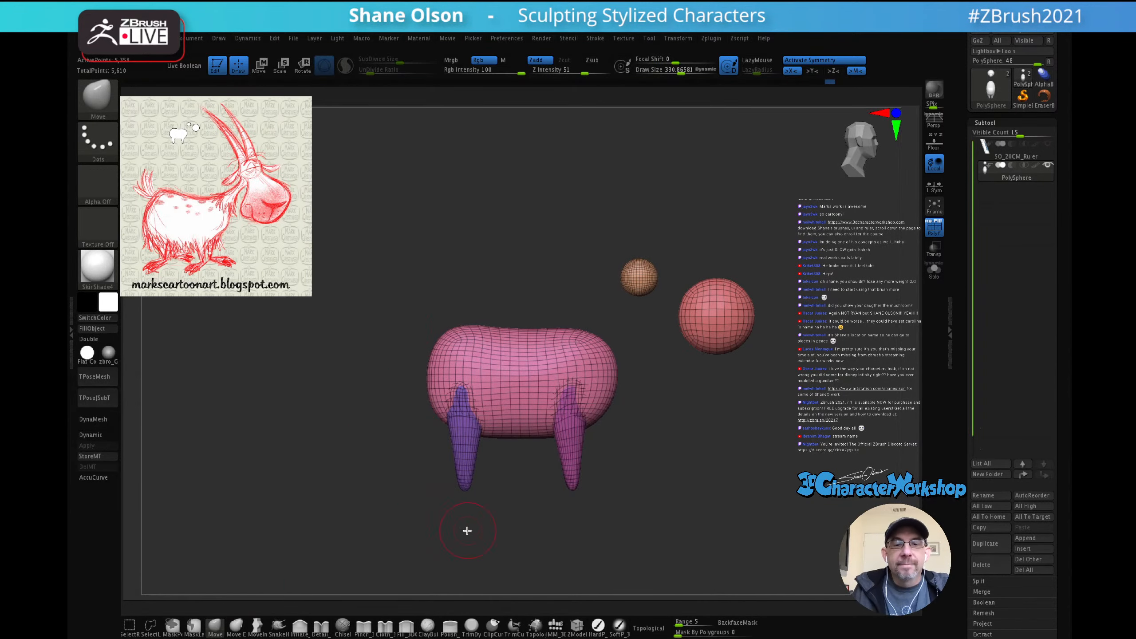
# Step: Try to insert an Appendage primitive over the large head sphere from the rear view with the IMM brush
pyautogui.click(557, 625)
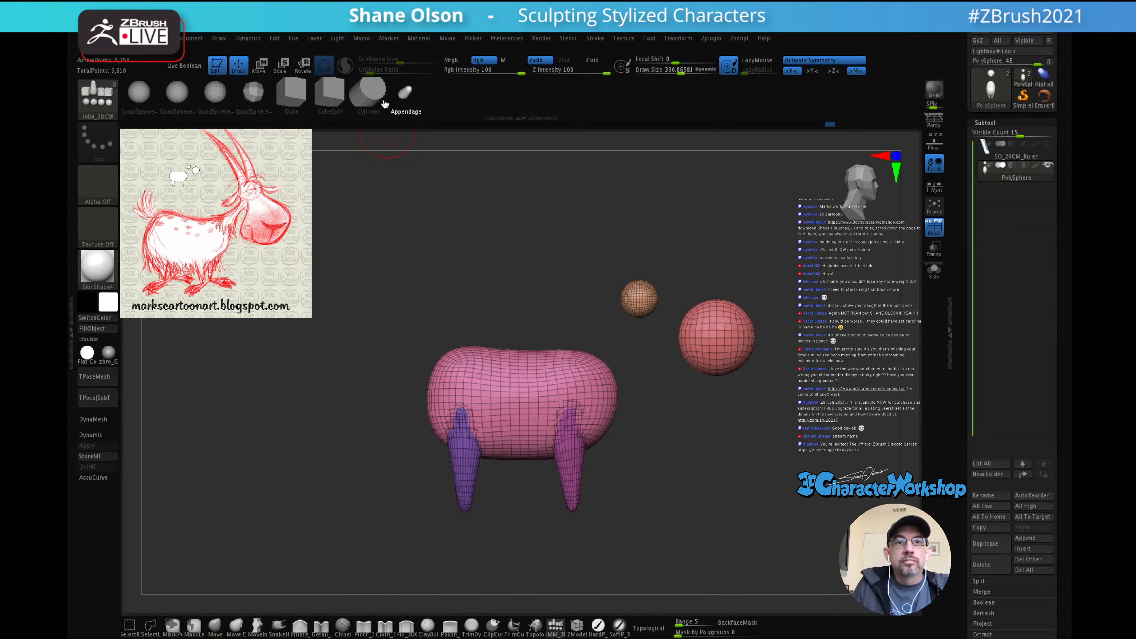
pyautogui.moveTo(680, 351)
pyautogui.mouseDown()
pyautogui.moveTo(629, 393)
pyautogui.moveTo(755, 327)
pyautogui.moveTo(783, 305)
pyautogui.moveTo(800, 249)
pyautogui.moveTo(769, 275)
pyautogui.mouseUp()
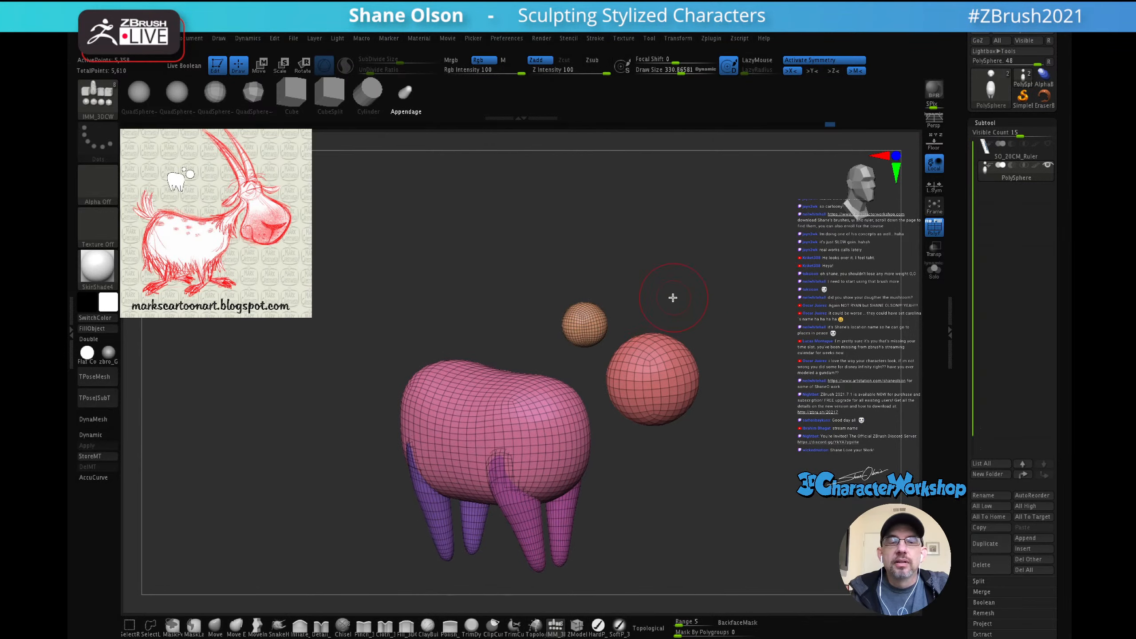
pyautogui.moveTo(672, 298)
pyautogui.mouseDown()
pyautogui.moveTo(677, 279)
pyautogui.moveTo(709, 274)
pyautogui.moveTo(747, 287)
pyautogui.moveTo(657, 296)
pyautogui.moveTo(674, 289)
pyautogui.moveTo(578, 314)
pyautogui.mouseUp()
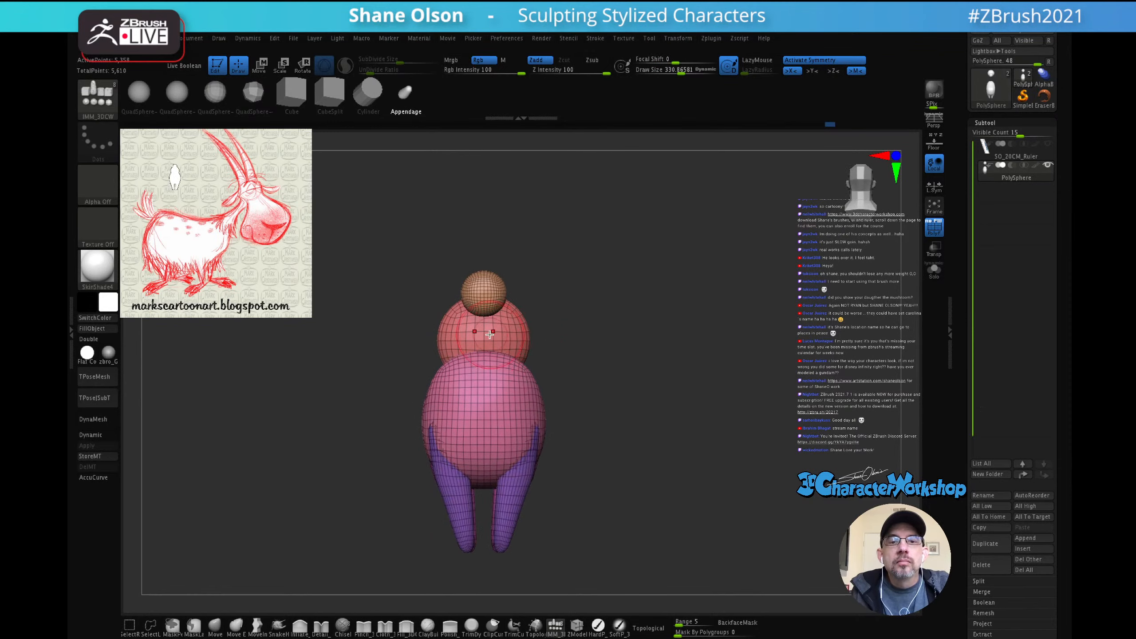
pyautogui.moveTo(487, 341); pyautogui.dragTo(510, 362)
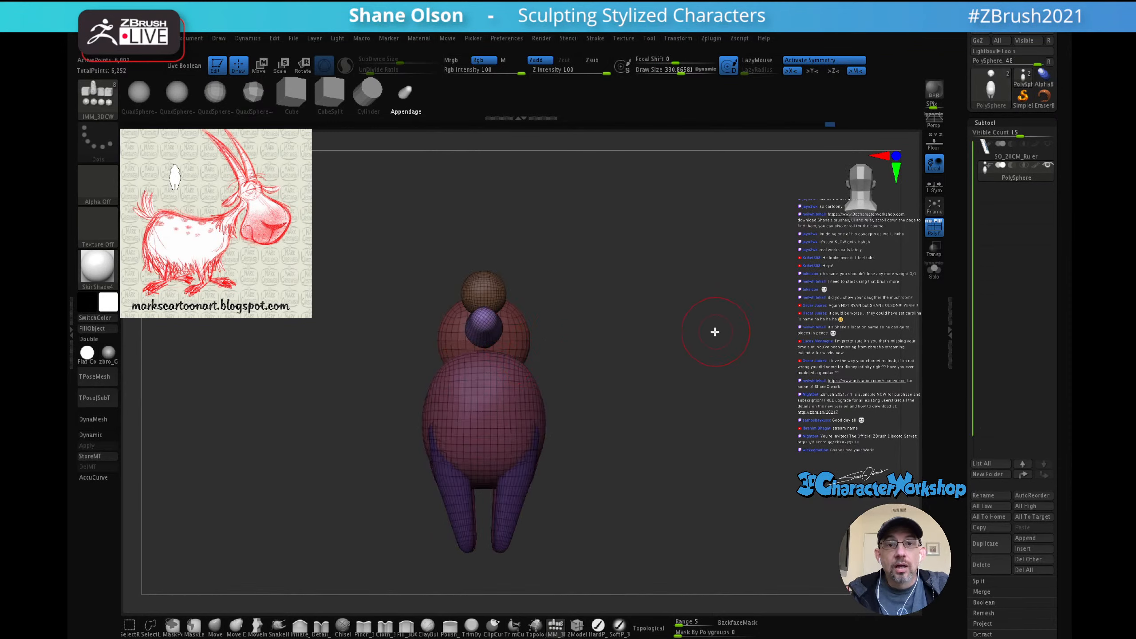
pyautogui.hotkey('ctrl', 'z')
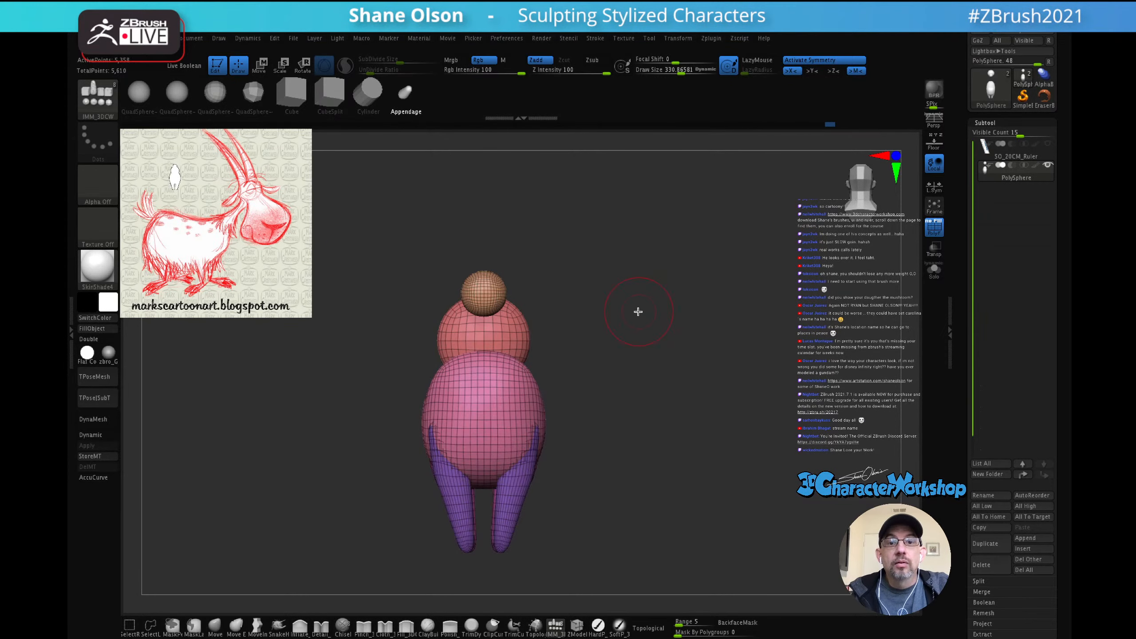
pyautogui.moveTo(499, 349); pyautogui.dragTo(537, 347)
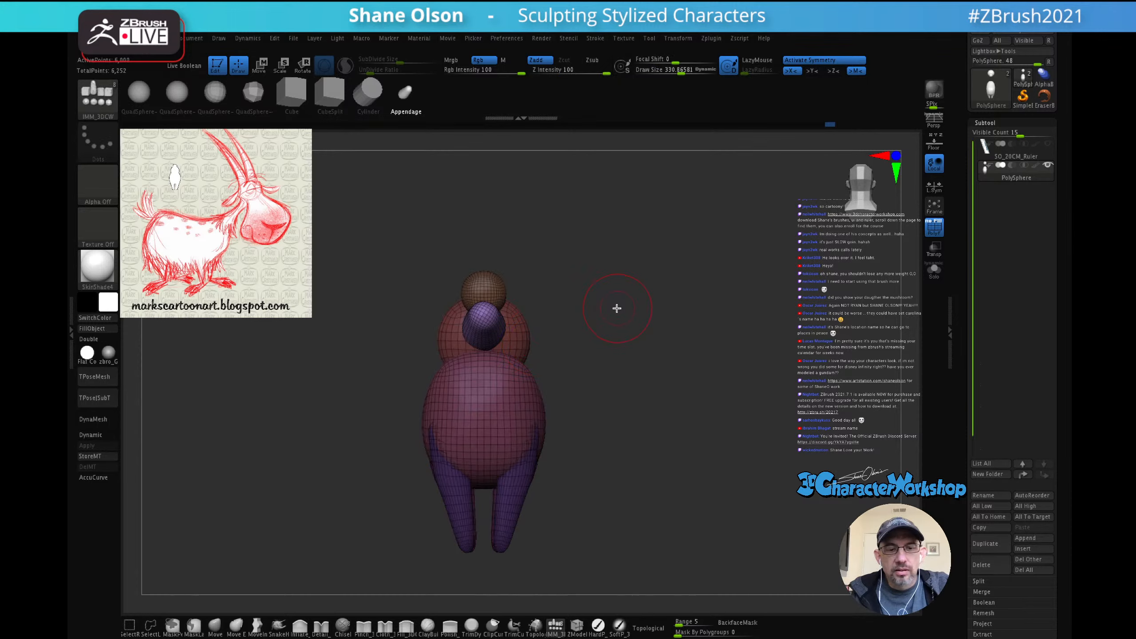
# Step: Undo the inserted Appendage and reset the transform gizmo's orientation
pyautogui.press('w')
pyautogui.hotkey('ctrl', 'z')
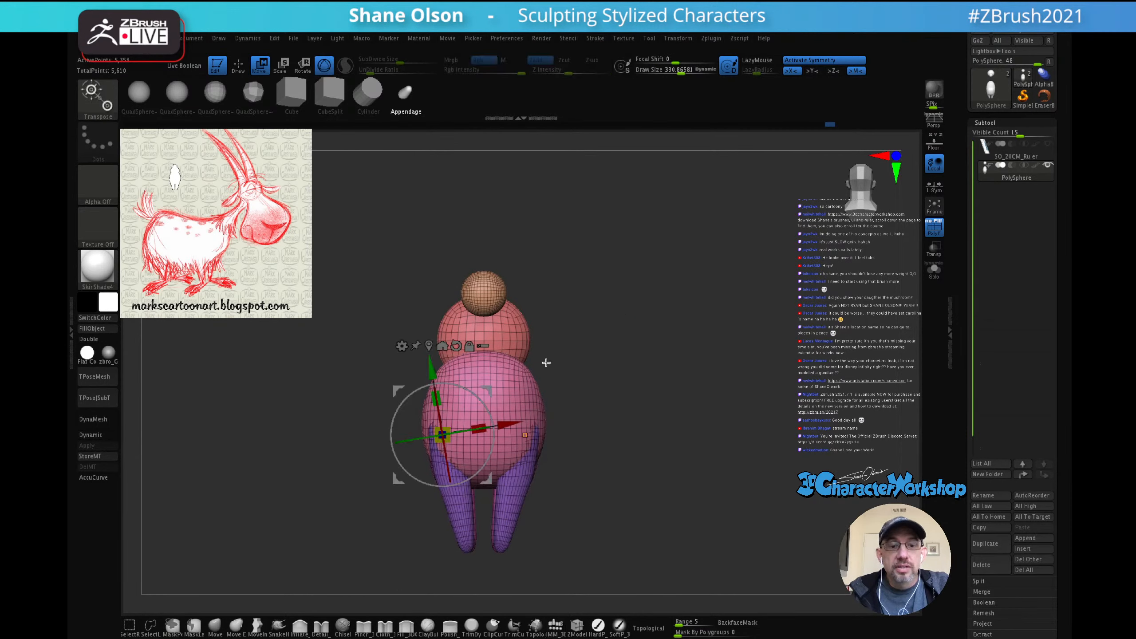
pyautogui.click(455, 345)
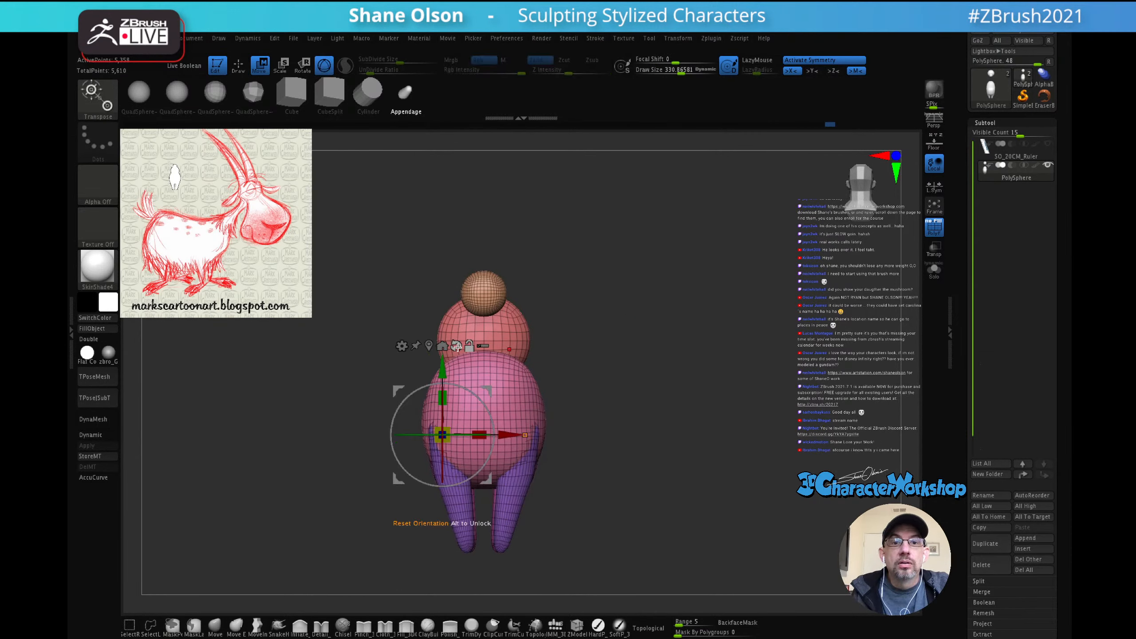
# Step: Try to insert an Appendage primitive on the large head sphere from the rear view, and rotate and move it to bridge both head spheres
pyautogui.press('q')
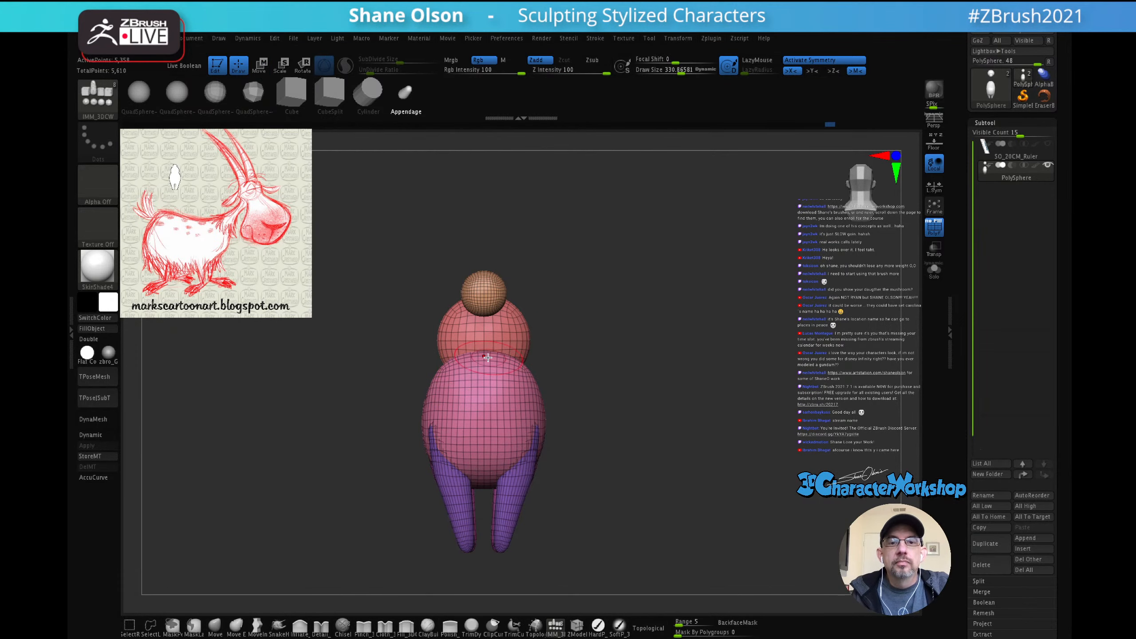
pyautogui.moveTo(493, 345); pyautogui.dragTo(521, 374)
pyautogui.moveTo(601, 327); pyautogui.dragTo(793, 318)
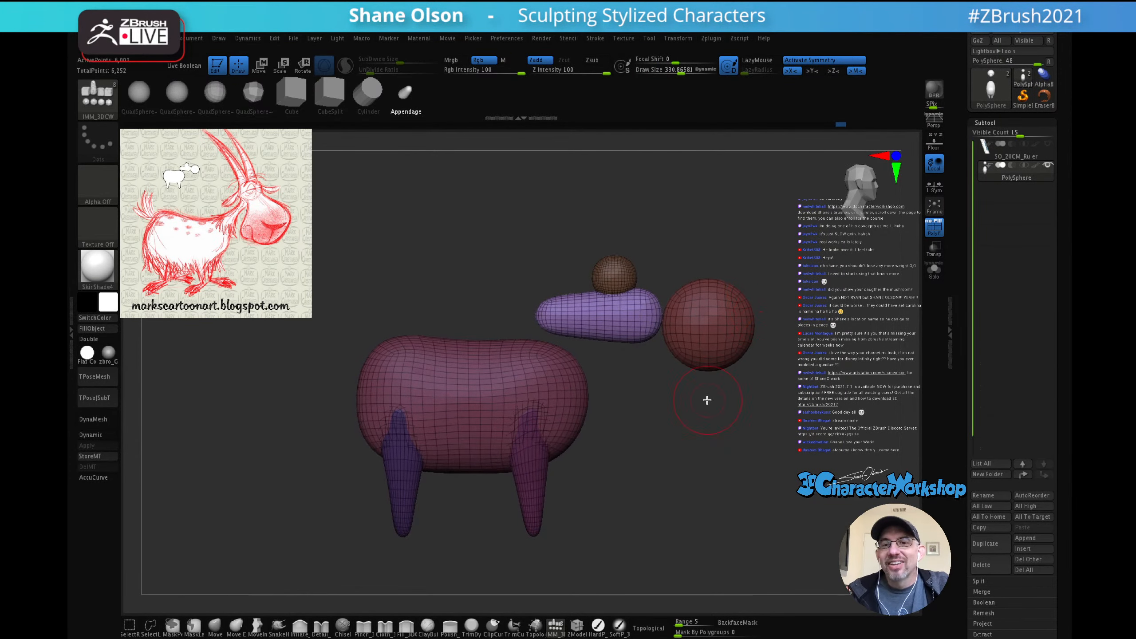
pyautogui.keyDown('alt'); pyautogui.moveTo(706, 400); pyautogui.dragTo(683, 404); pyautogui.keyUp('alt')
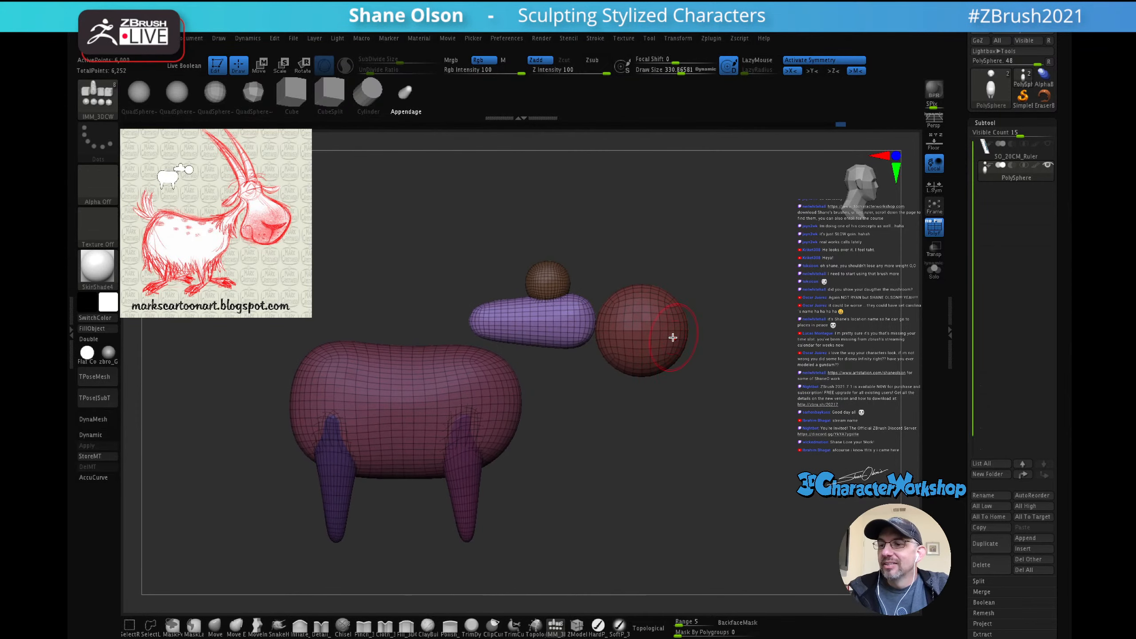
pyautogui.press('w')
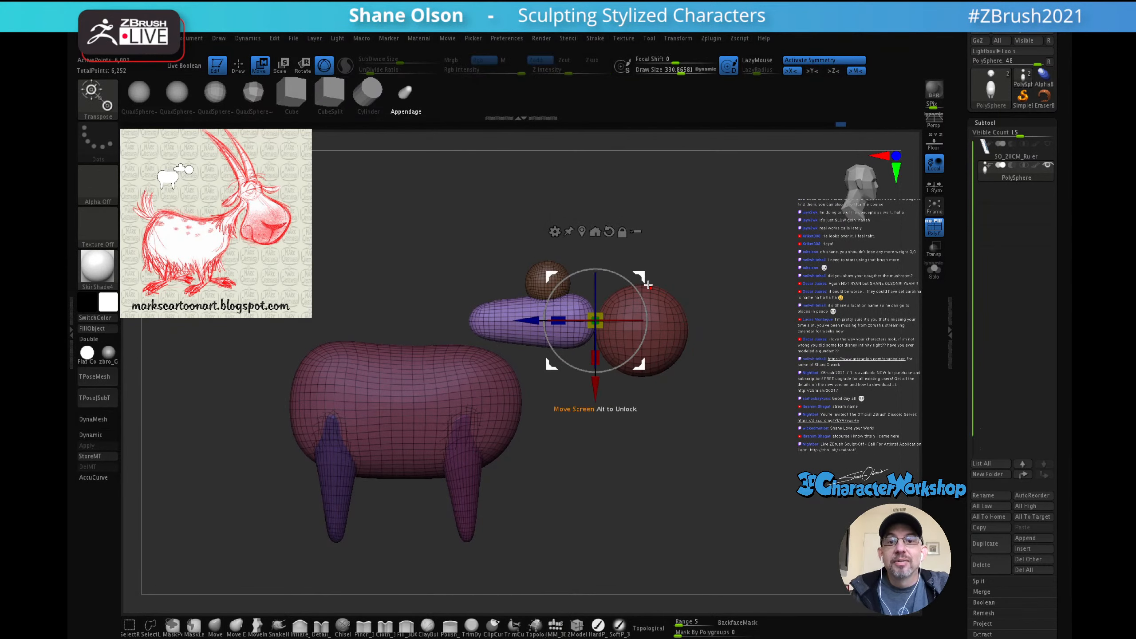
pyautogui.moveTo(646, 288); pyautogui.dragTo(645, 318)
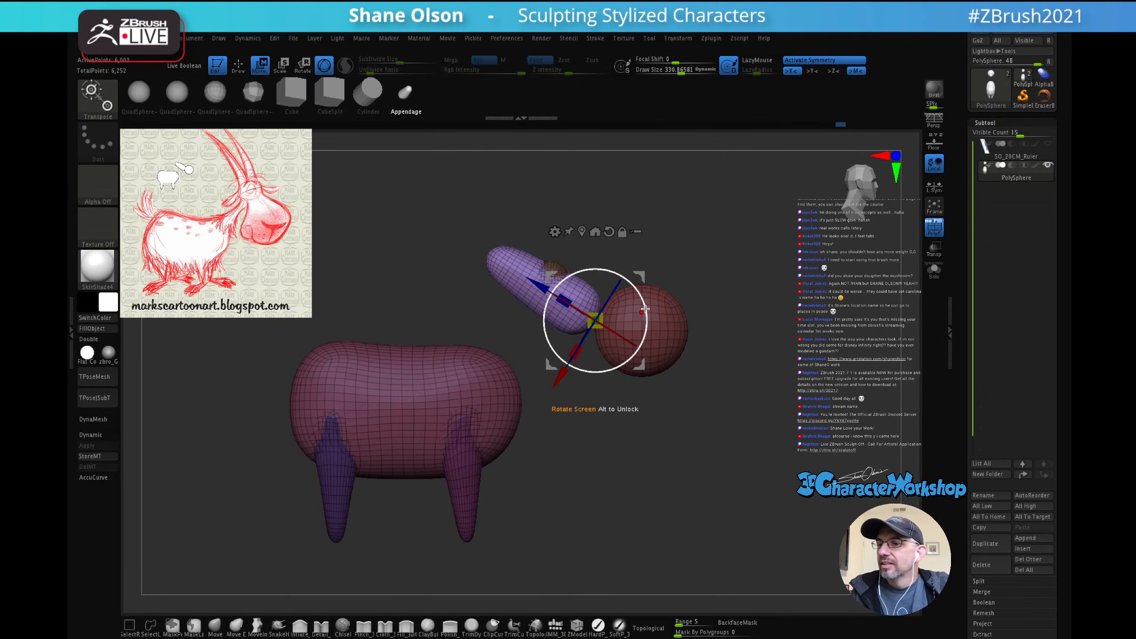
pyautogui.moveTo(641, 274); pyautogui.dragTo(696, 294)
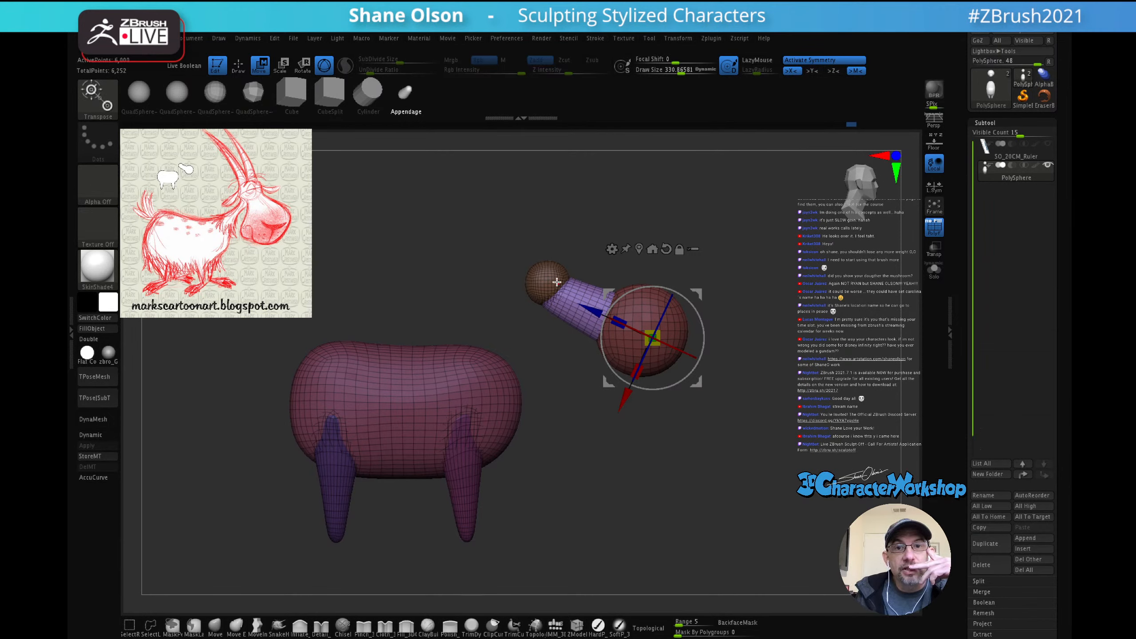
# Step: Undo the bridging Appendage between the head spheres along with its rotation and move
pyautogui.hotkey('ctrl', 'z')
pyautogui.hotkey('ctrl', 'z')
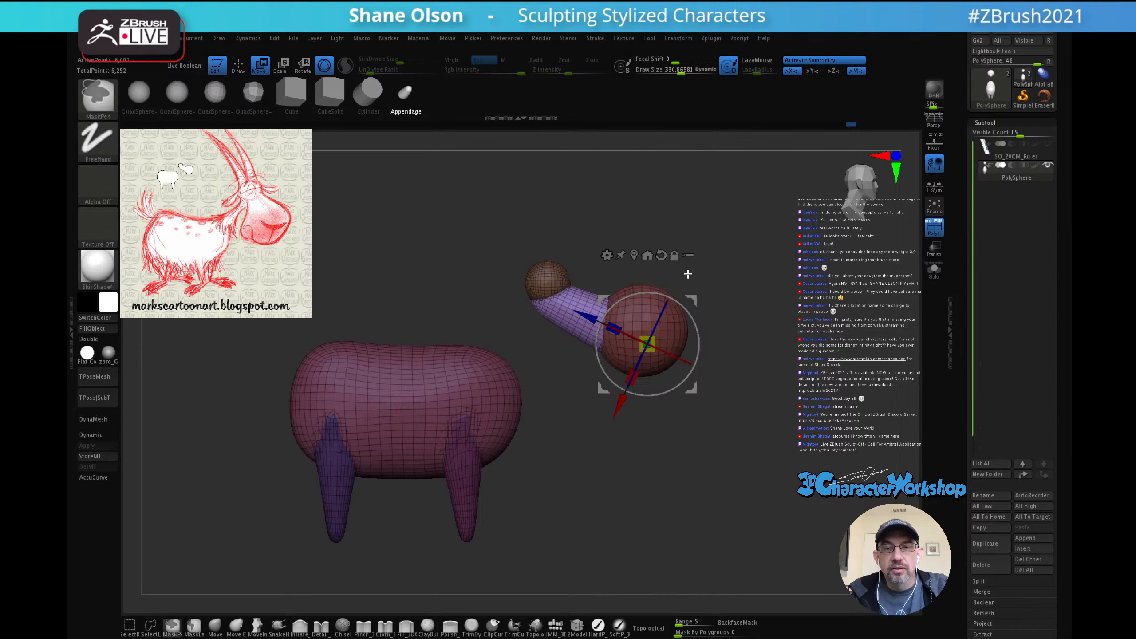
pyautogui.hotkey('ctrl', 'z')
pyautogui.hotkey('ctrl', 'z')
pyautogui.hotkey('ctrl', 'z')
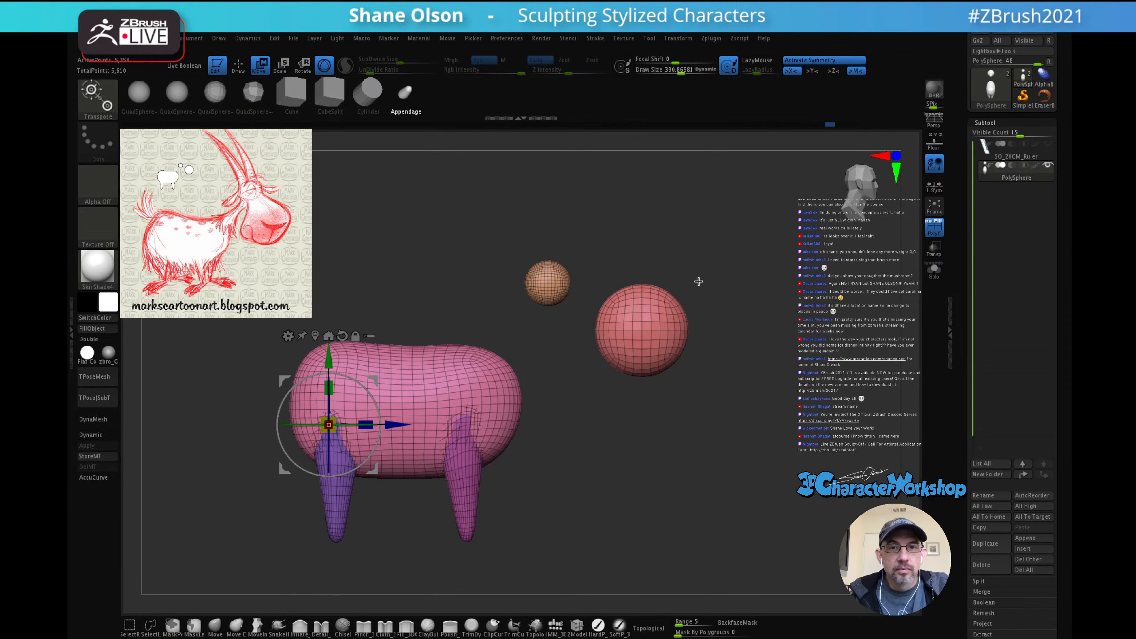
# Step: Mask everything except the large head sphere and return to draw mode
pyautogui.press('q')
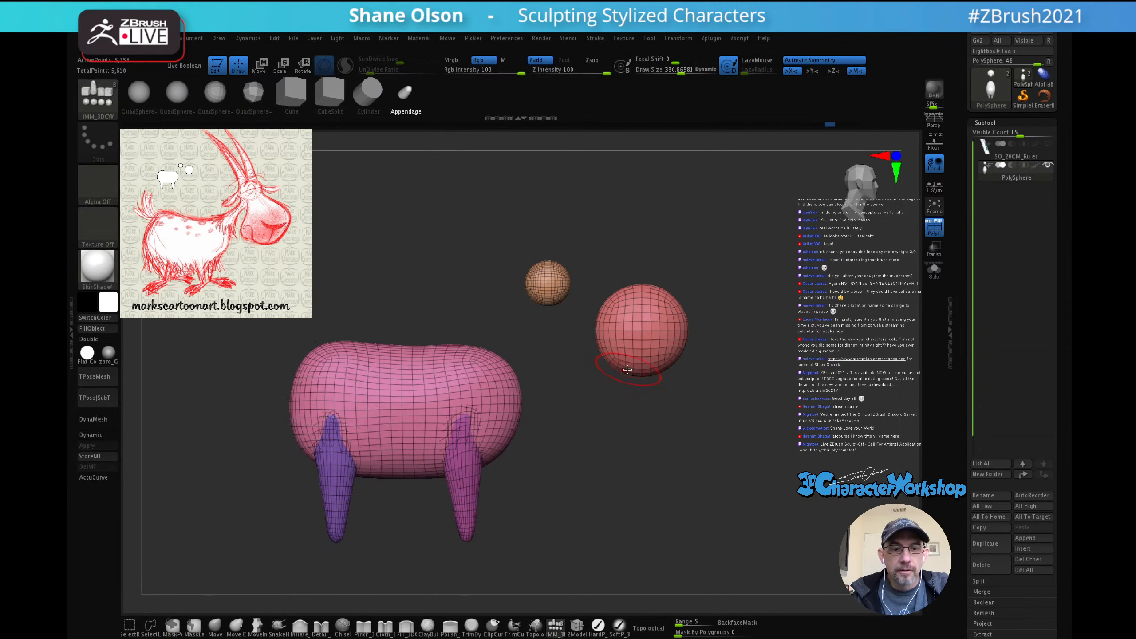
pyautogui.press('w')
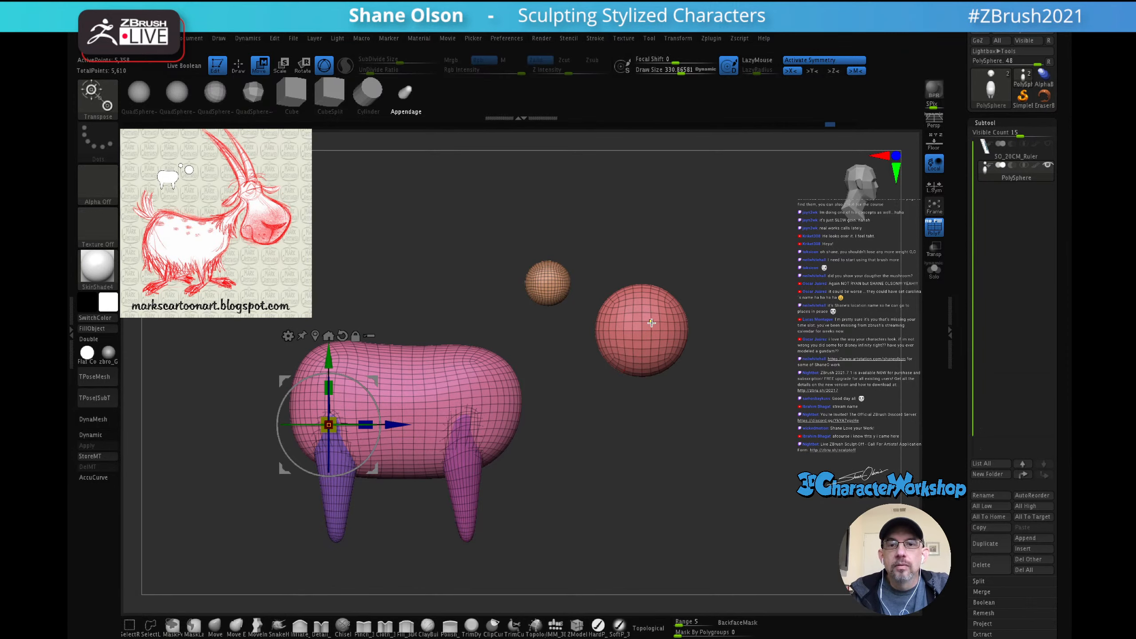
pyautogui.keyDown('alt'); pyautogui.click(651, 323); pyautogui.keyUp('alt')
pyautogui.press('q')
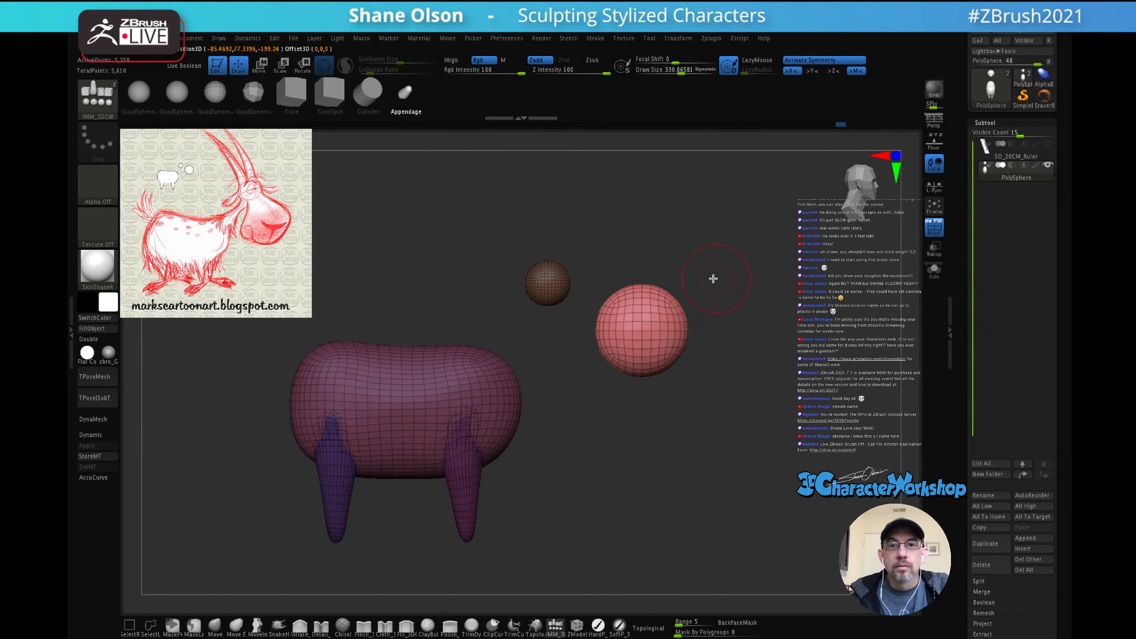
# Step: With the Move Infinite Depth brush at a draw size of about 569, pull the large head sphere's upper back into a taper toward the small sphere
pyautogui.click(264, 627)
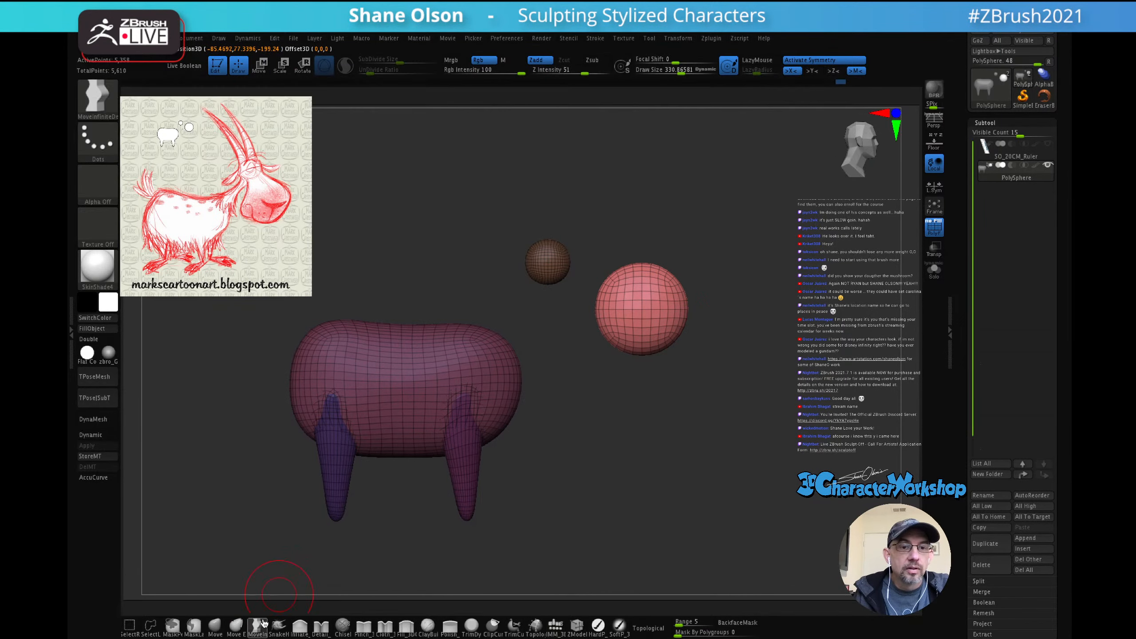
pyautogui.keyDown('alt'); pyautogui.moveTo(777, 276); pyautogui.dragTo(752, 340); pyautogui.keyUp('alt')
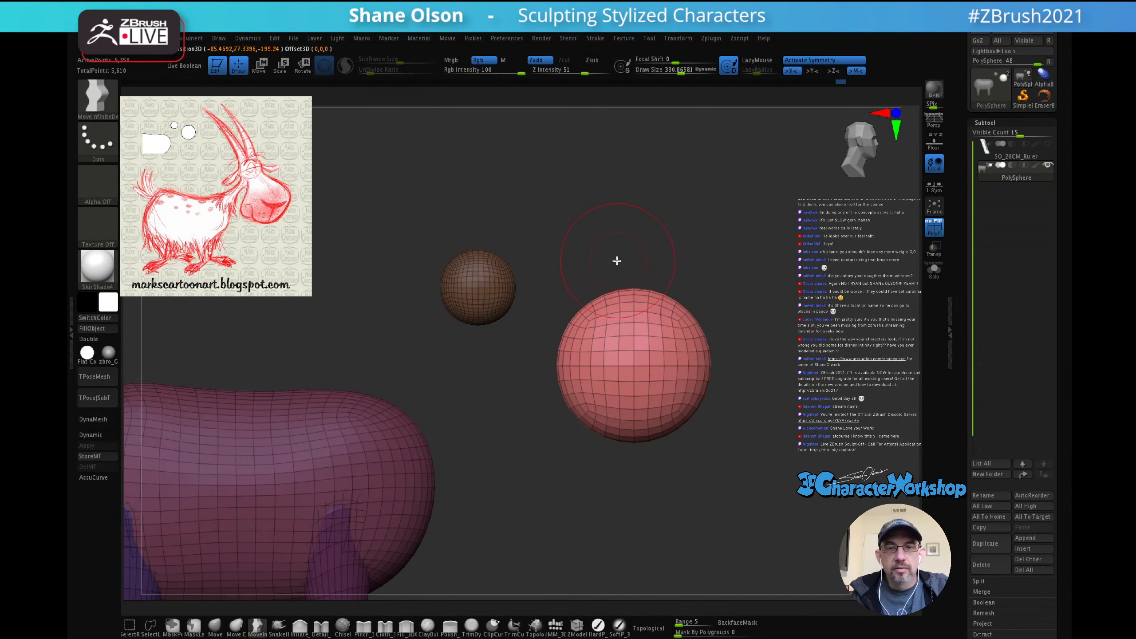
pyautogui.press('s')
pyautogui.moveTo(627, 256); pyautogui.dragTo(630, 256)
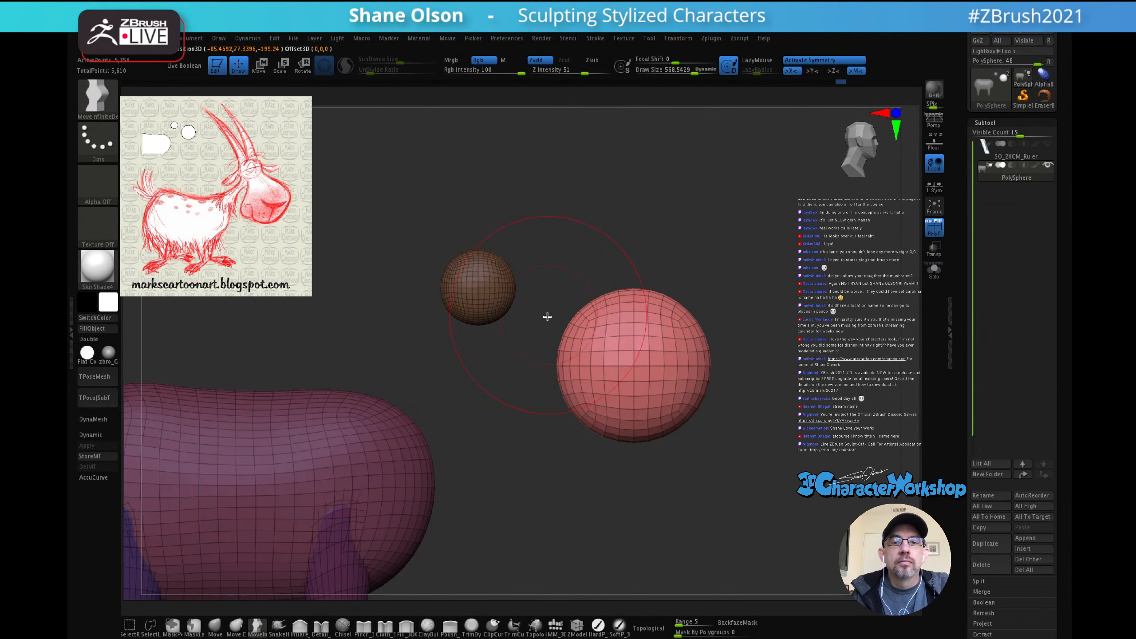
pyautogui.moveTo(546, 319); pyautogui.dragTo(524, 300)
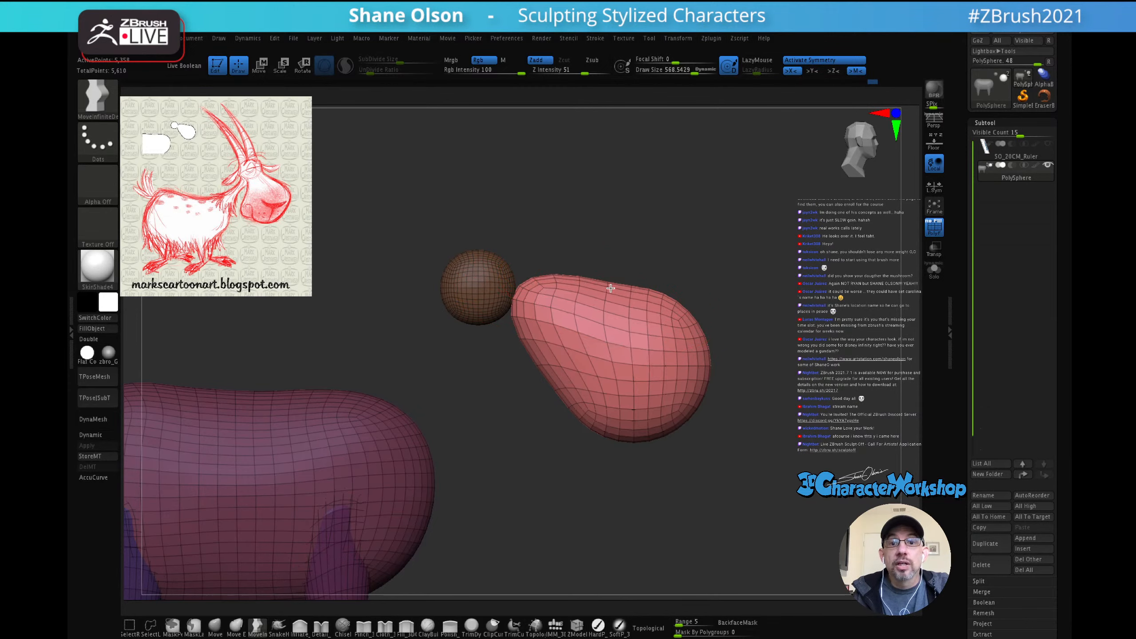
pyautogui.press('shift')
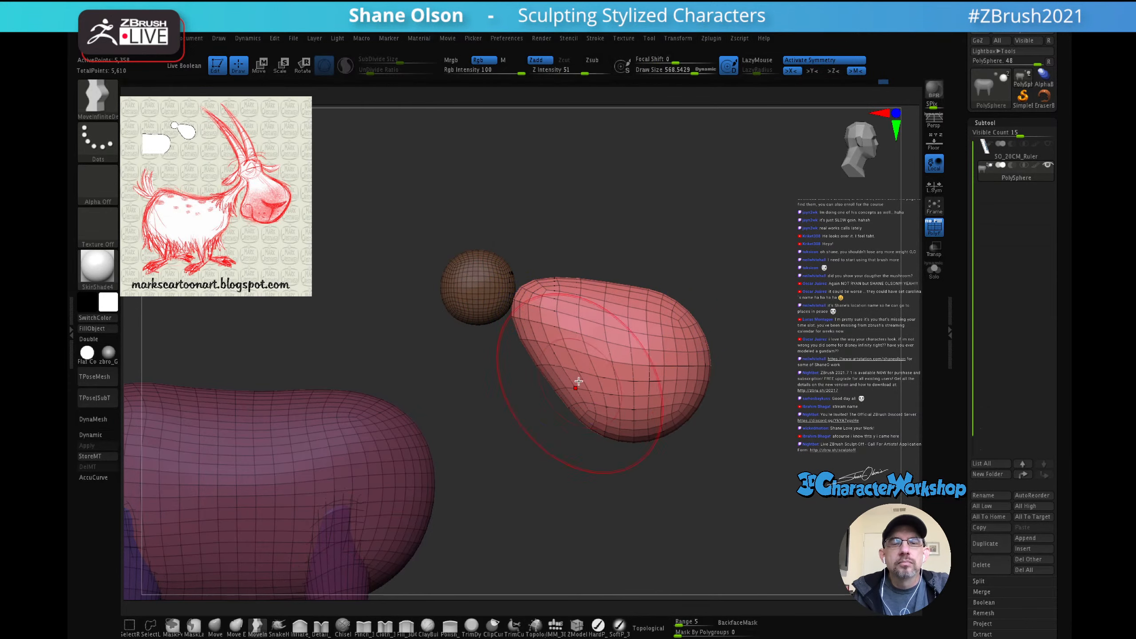
pyautogui.keyDown('shift'); pyautogui.moveTo(528, 313); pyautogui.dragTo(523, 303); pyautogui.keyUp('shift')
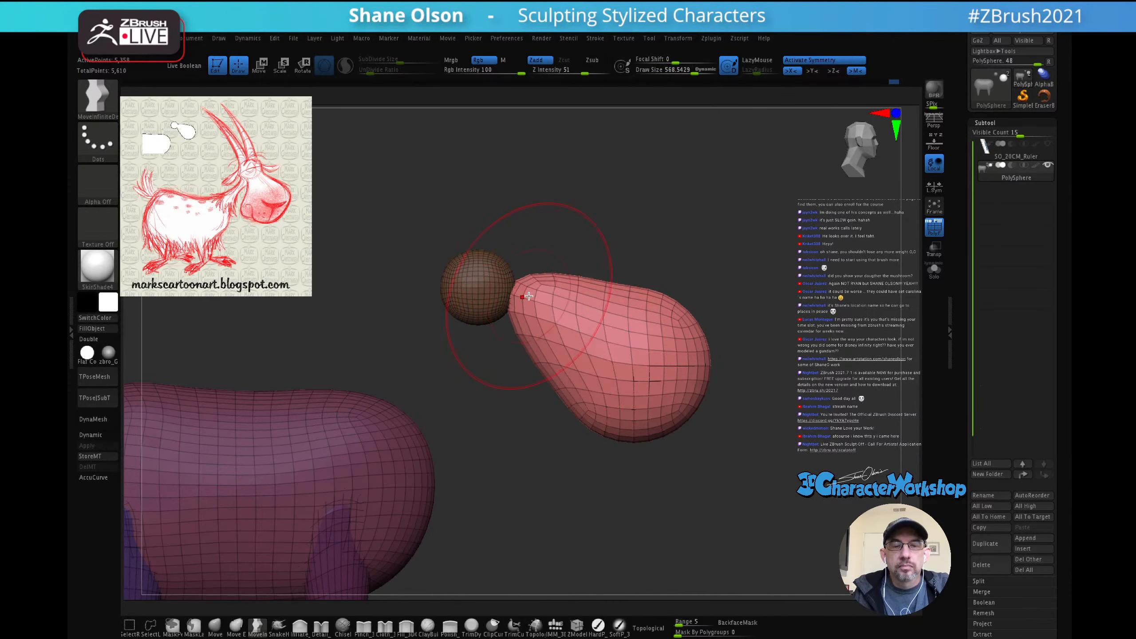
# Step: Move the tapered muzzle shape back against the small head sphere with the transform gizmo and check it from the front
pyautogui.press('w')
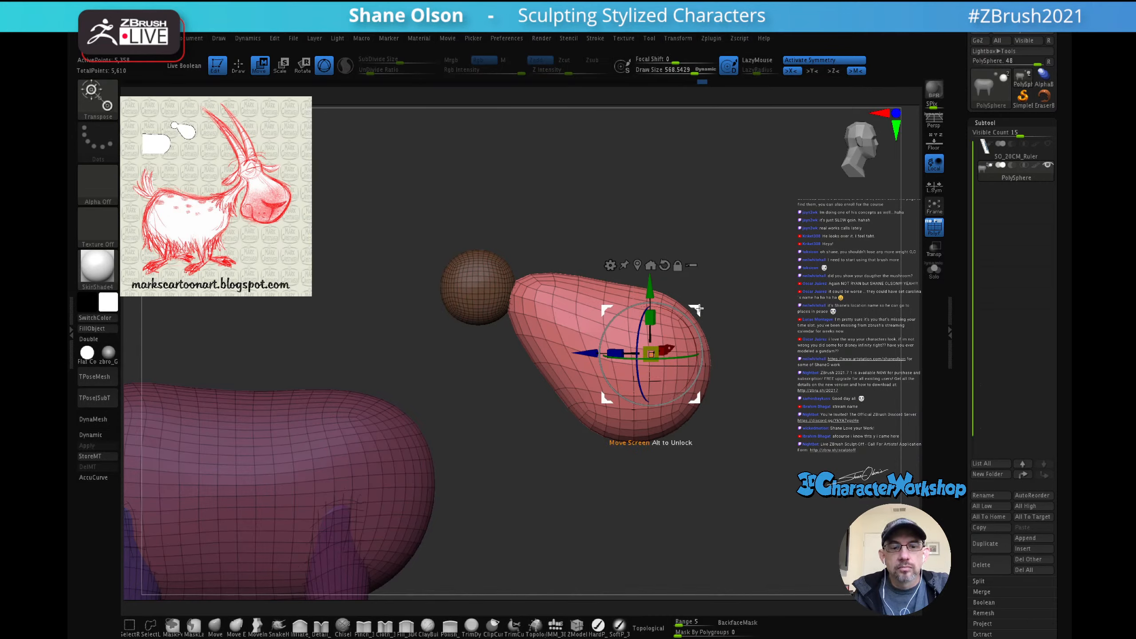
pyautogui.moveTo(696, 309); pyautogui.dragTo(673, 309)
pyautogui.moveTo(727, 273); pyautogui.dragTo(604, 311)
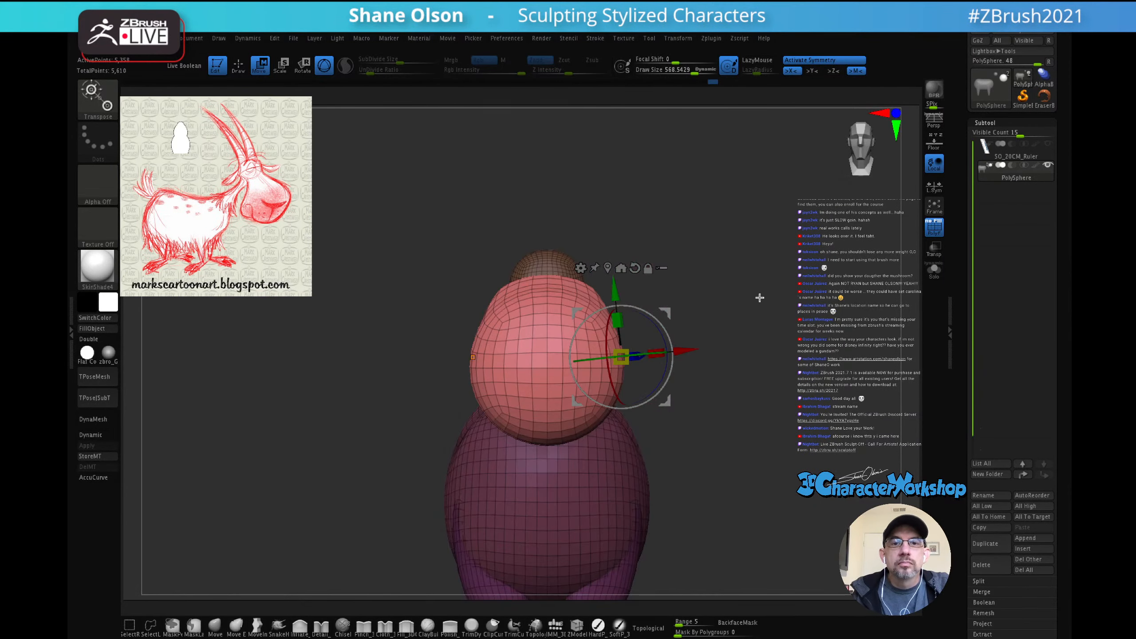
# Step: Narrow the muzzle's back end symmetrically from above where it meets the small head sphere
pyautogui.press('q')
pyautogui.moveTo(751, 268); pyautogui.dragTo(745, 333)
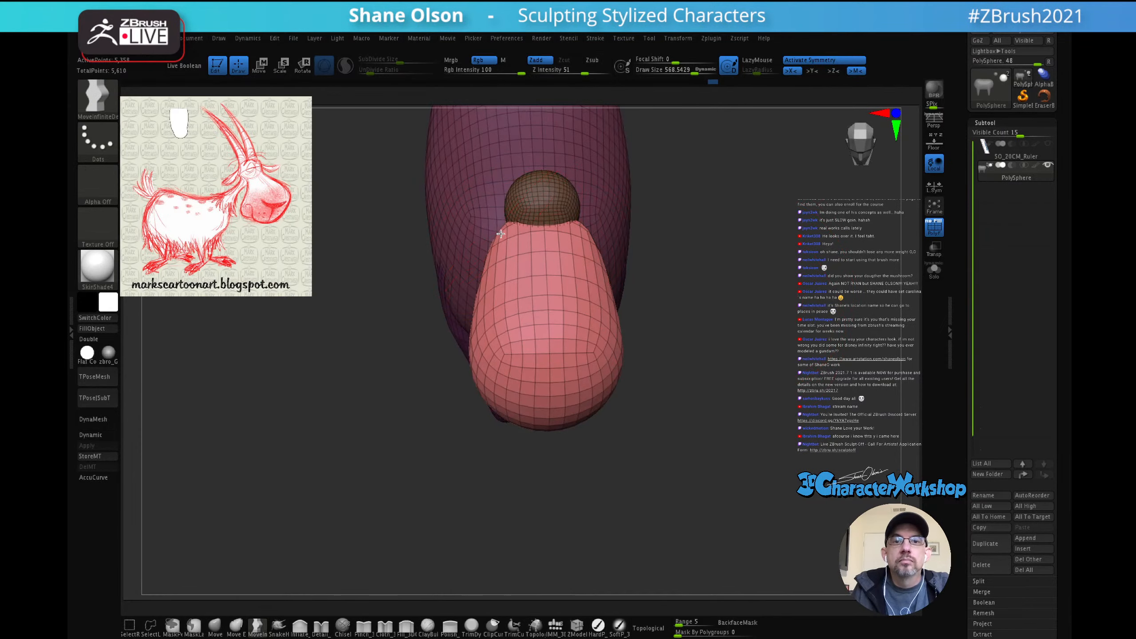
pyautogui.keyDown('shift'); pyautogui.moveTo(531, 226); pyautogui.dragTo(517, 230, button='right'); pyautogui.keyUp('shift')
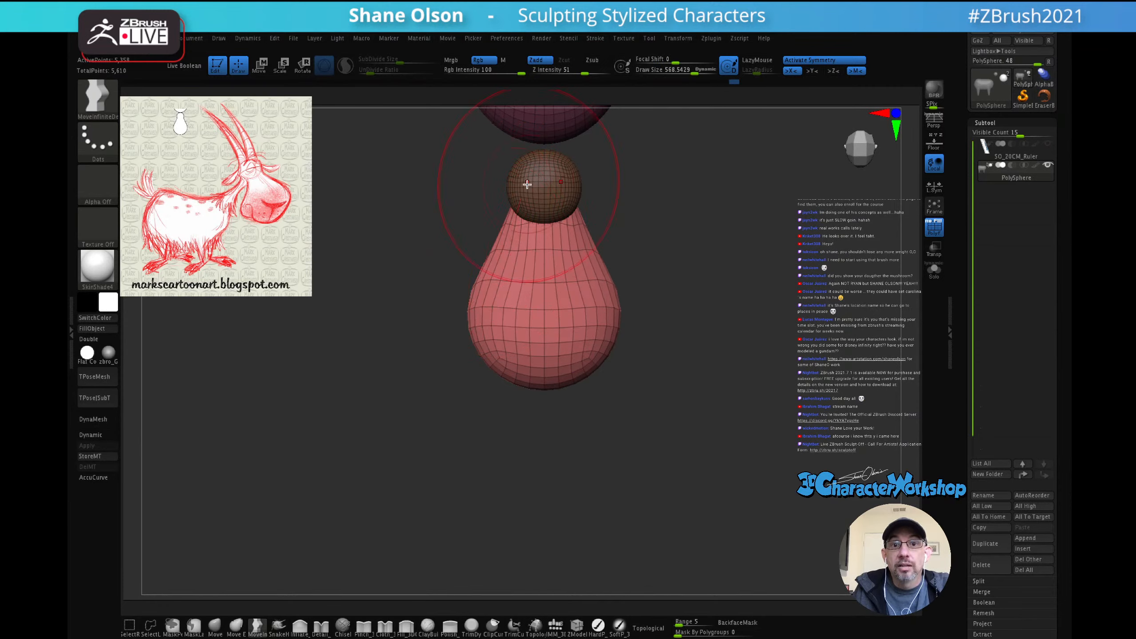
pyautogui.press('shift')
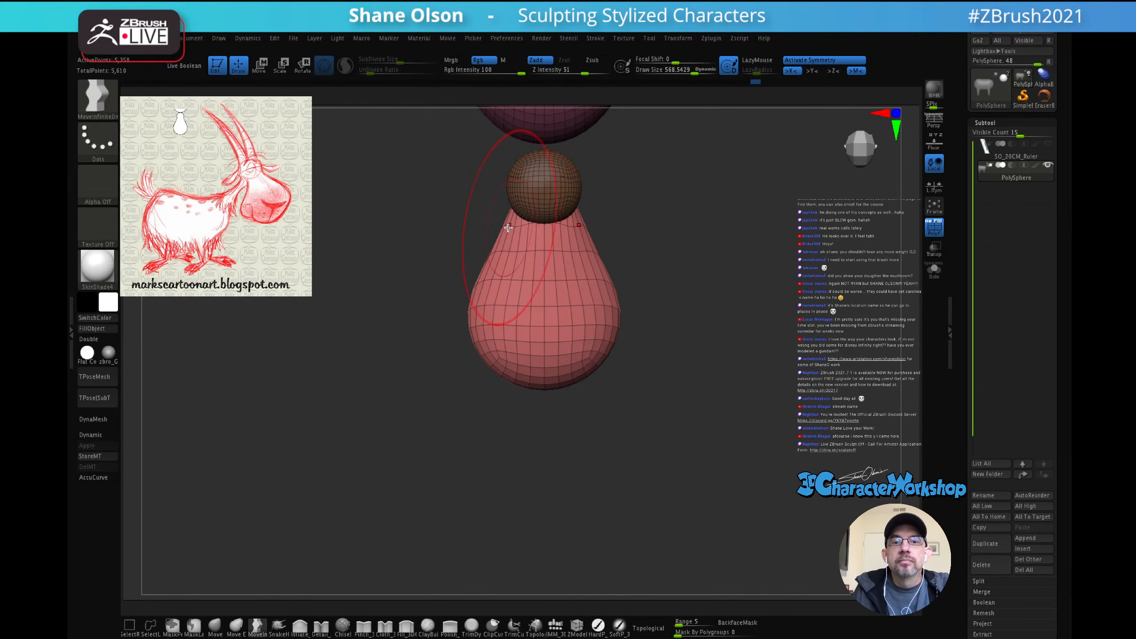
# Step: Push in the muzzle's lower back contour from the side view and smooth the shape
pyautogui.moveTo(660, 271); pyautogui.dragTo(700, 300)
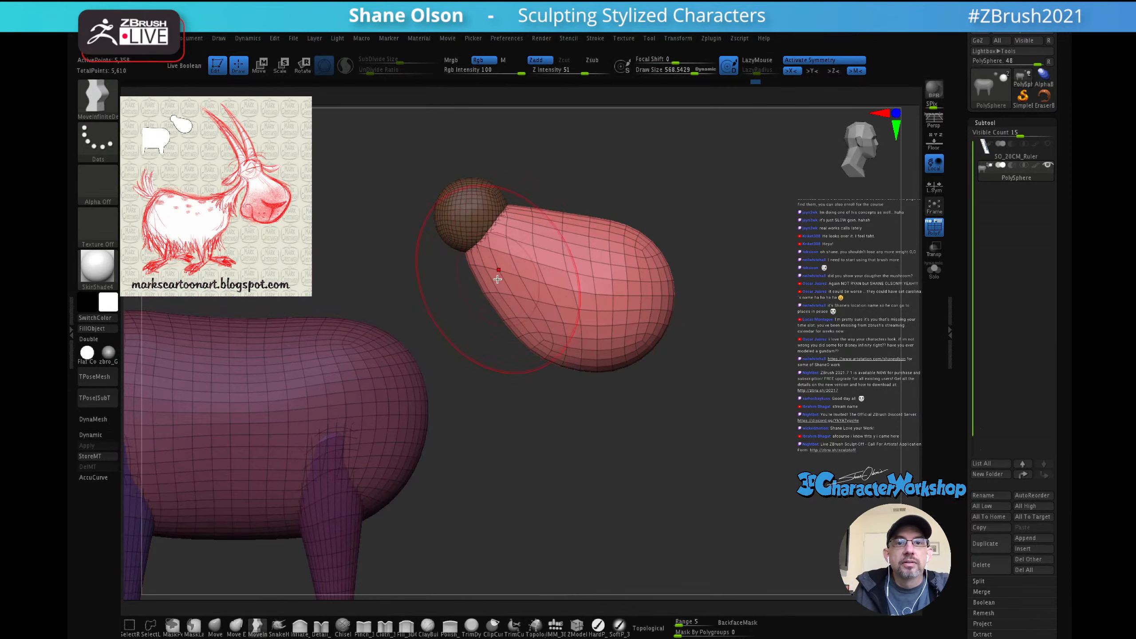
pyautogui.moveTo(489, 300); pyautogui.dragTo(493, 280)
pyautogui.press('shift')
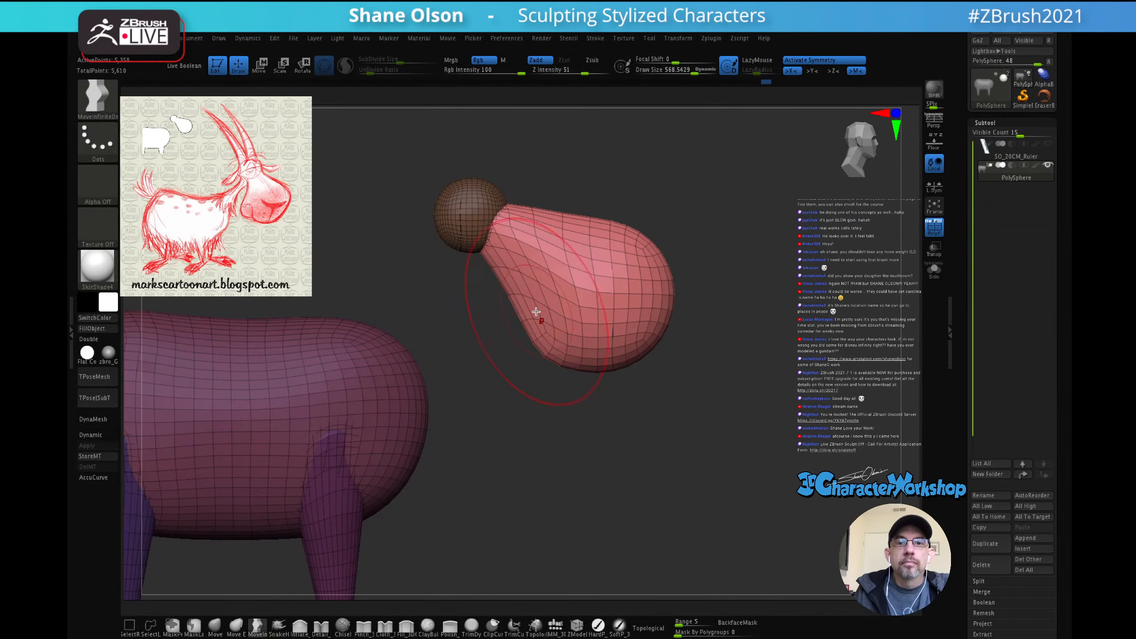
pyautogui.press('shift')
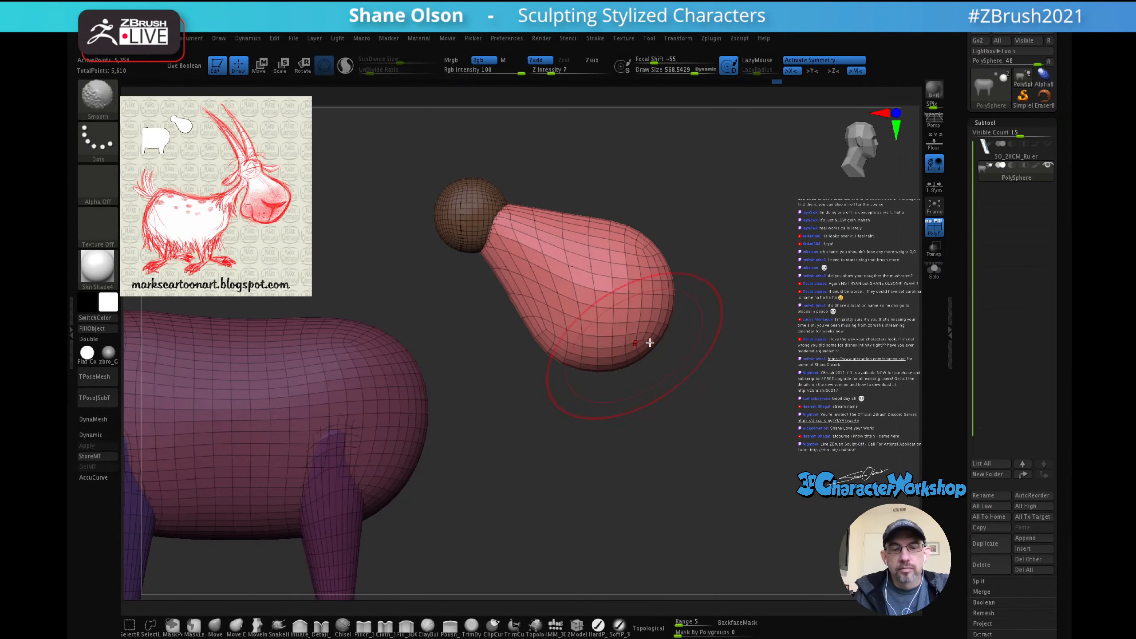
# Step: Compare the muzzle with the whole goat from the side and clear the mask from the other parts
pyautogui.moveTo(738, 368)
pyautogui.mouseDown()
pyautogui.moveTo(713, 319)
pyautogui.moveTo(641, 350)
pyautogui.moveTo(729, 325)
pyautogui.moveTo(710, 322)
pyautogui.moveTo(731, 342)
pyautogui.moveTo(715, 327)
pyautogui.mouseUp()
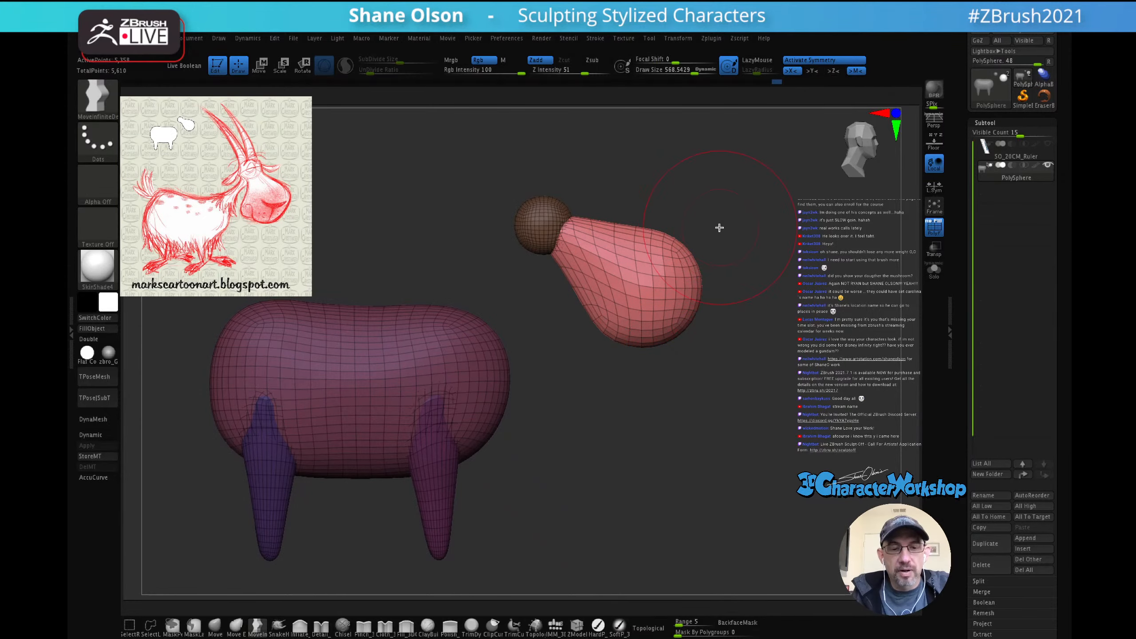
pyautogui.keyDown('alt'); pyautogui.moveTo(733, 297); pyautogui.dragTo(712, 324); pyautogui.keyUp('alt')
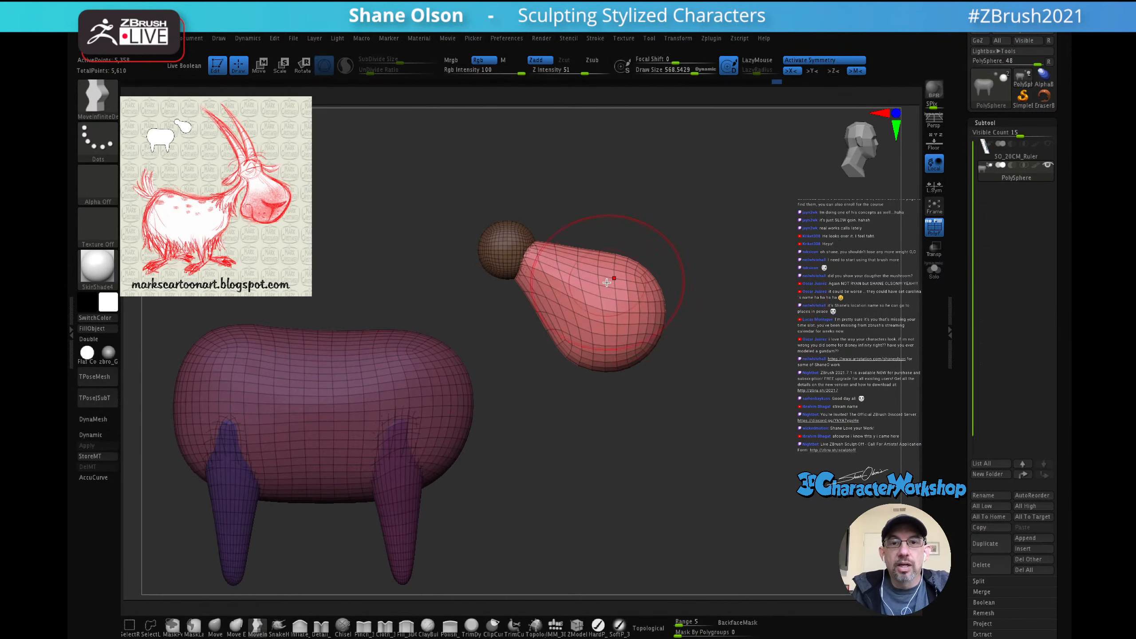
pyautogui.keyDown('alt'); pyautogui.moveTo(657, 379); pyautogui.dragTo(697, 340); pyautogui.keyUp('alt')
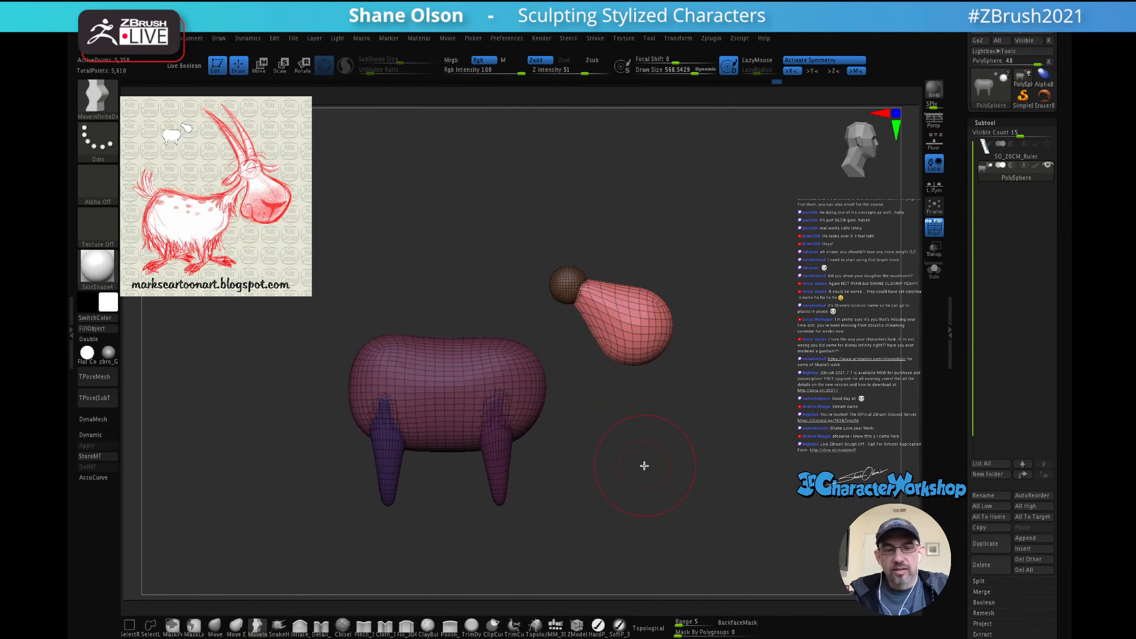
pyautogui.keyDown('ctrl'); pyautogui.moveTo(603, 415); pyautogui.dragTo(626, 442); pyautogui.keyUp('ctrl')
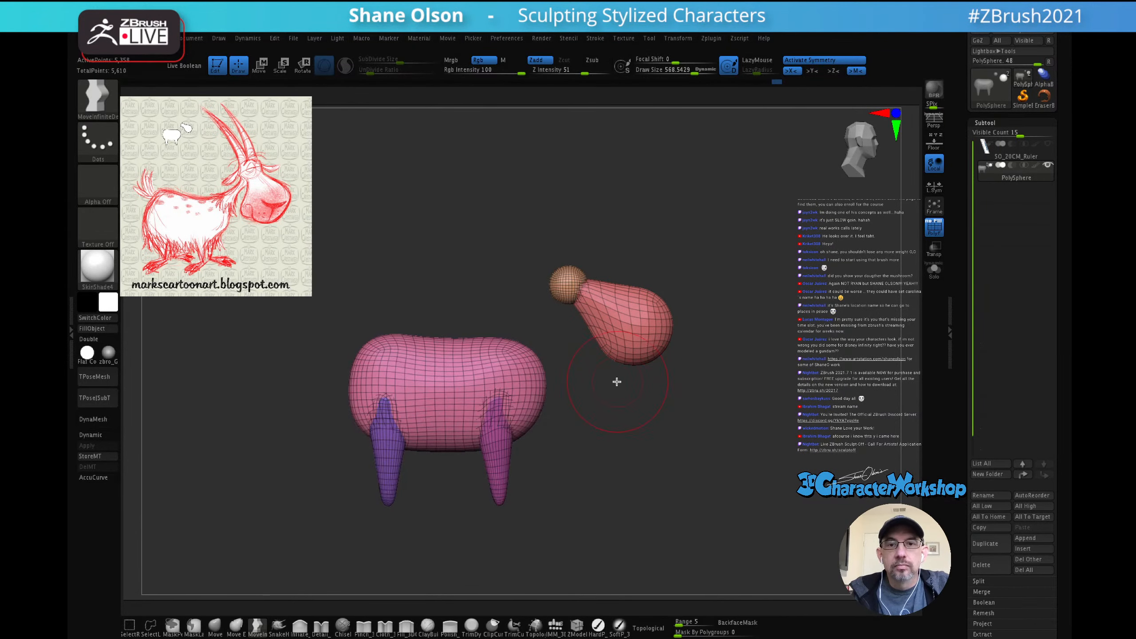
# Step: Switch to the IMM brush and try to insert an Appendage primitive on the front of the body from the top view
pyautogui.click(555, 627)
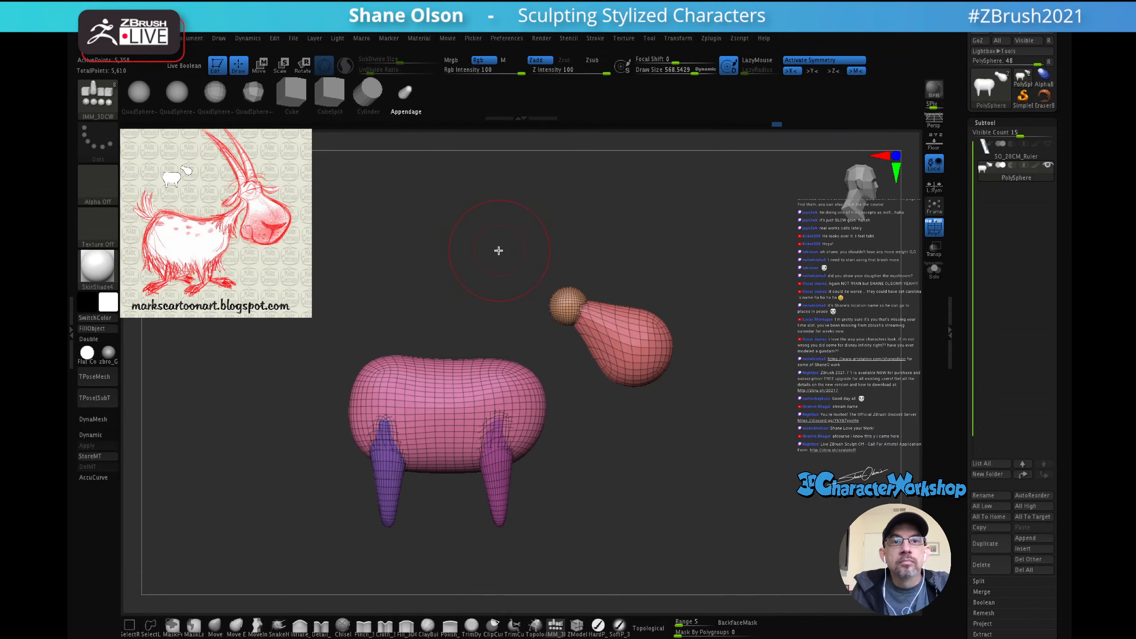
pyautogui.moveTo(666, 290); pyautogui.dragTo(697, 323)
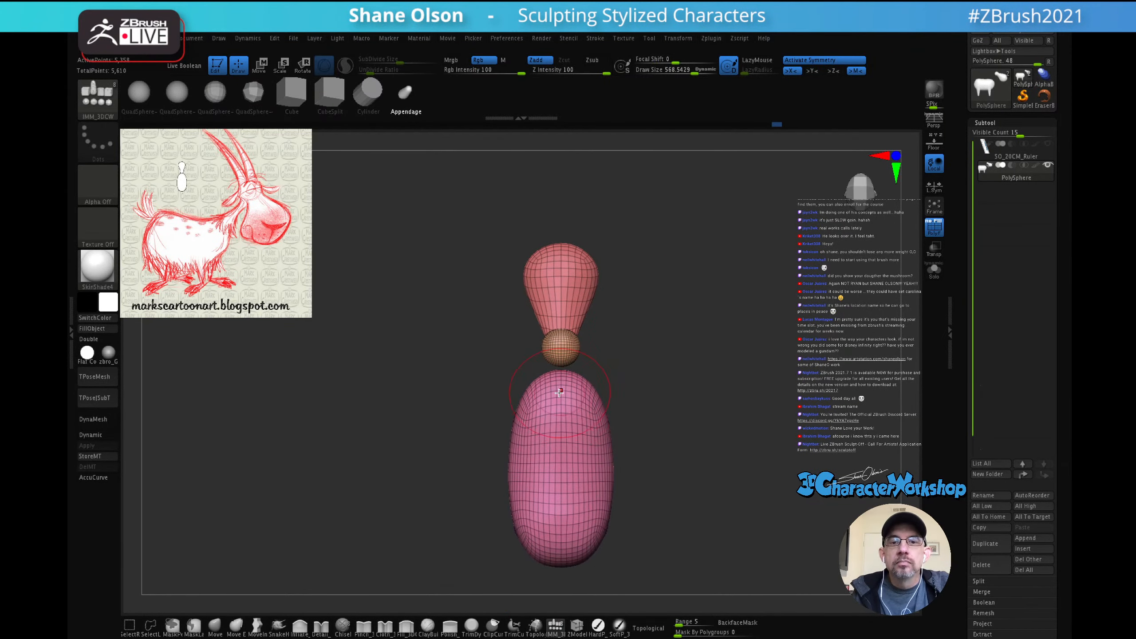
pyautogui.moveTo(561, 390); pyautogui.dragTo(589, 435)
pyautogui.hotkey('ctrl', 'z')
# Step: Reset the transform gizmo's orientation, and insert an upright Appendage on the front of the body's back from the top view as the neck
pyautogui.press('w')
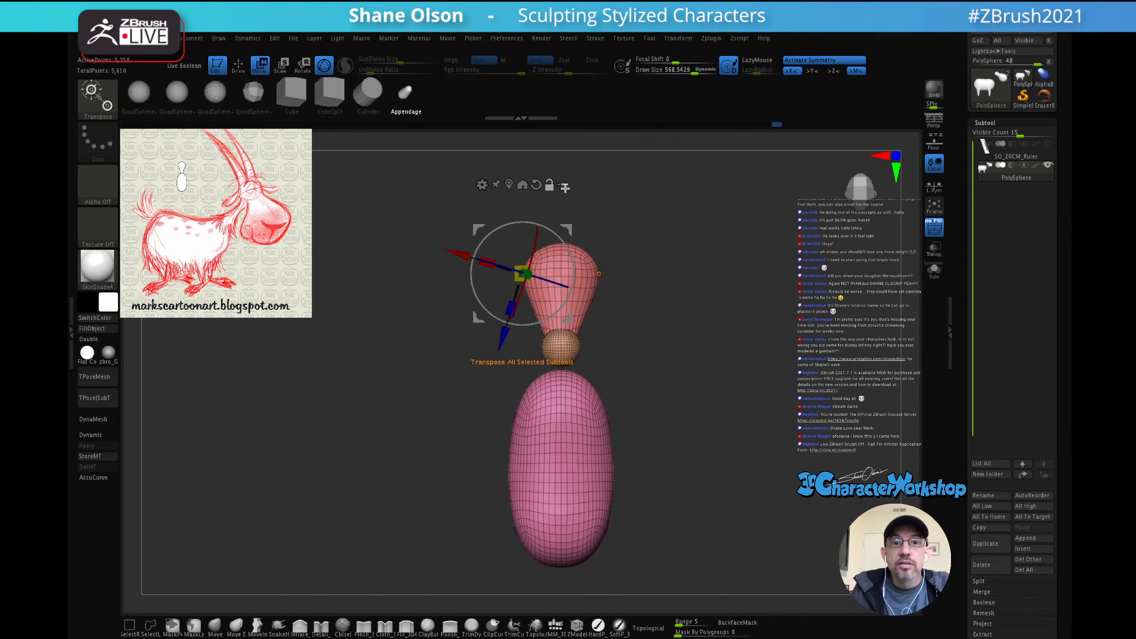
pyautogui.click(536, 185)
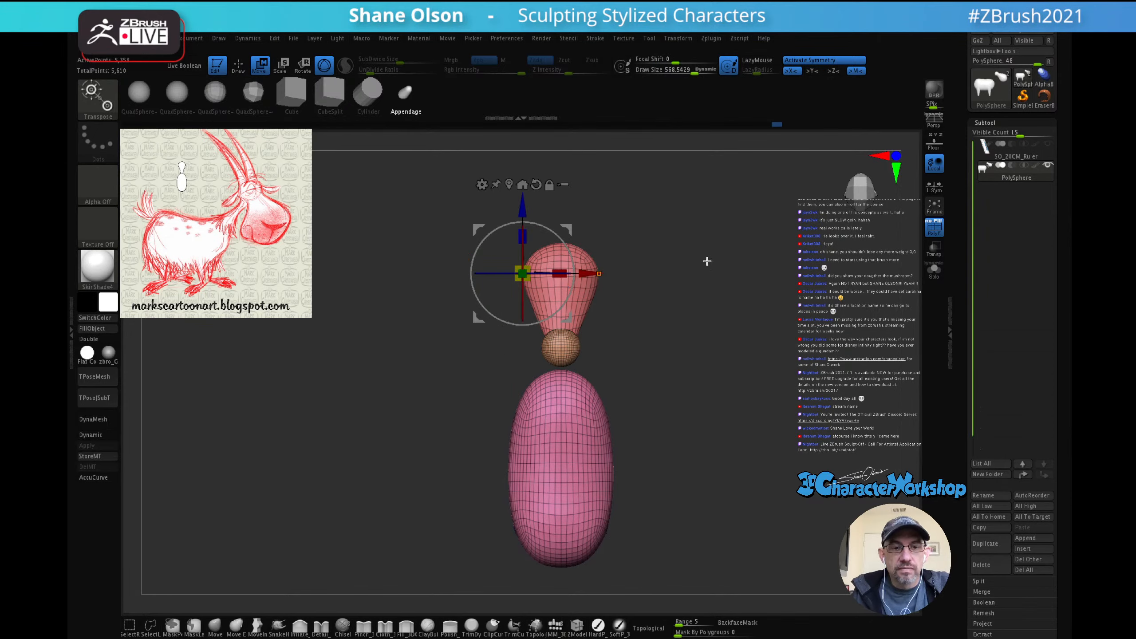
pyautogui.press('q')
pyautogui.moveTo(563, 391); pyautogui.dragTo(577, 438)
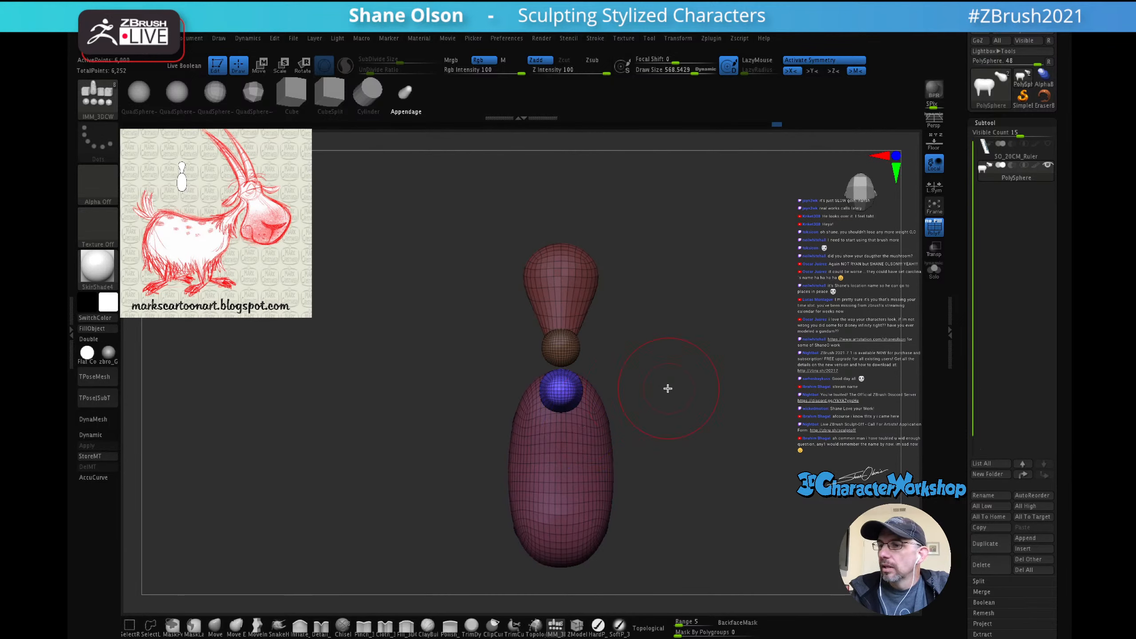
pyautogui.moveTo(691, 406)
pyautogui.mouseDown()
pyautogui.moveTo(680, 372)
pyautogui.moveTo(687, 262)
pyautogui.moveTo(700, 296)
pyautogui.mouseUp()
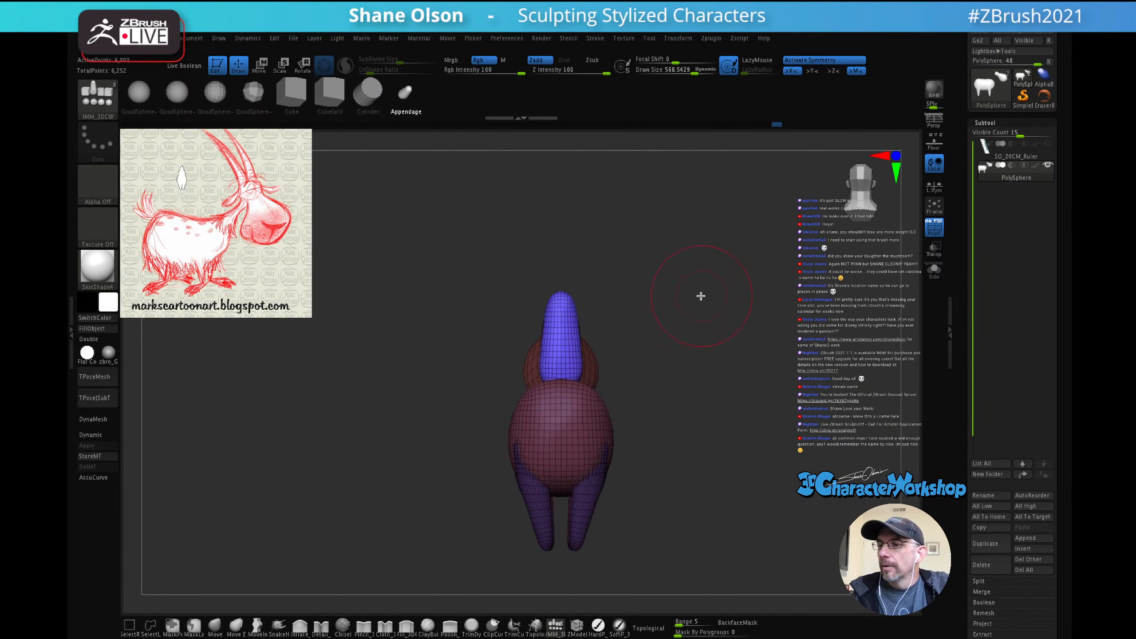
# Step: Lower the neck into the front of the body in side view and tilt it forward to meet the head sphere
pyautogui.keyDown('alt'); pyautogui.moveTo(691, 419); pyautogui.dragTo(678, 380); pyautogui.keyUp('alt')
pyautogui.moveTo(689, 446)
pyautogui.keyDown('alt'); pyautogui.mouseDown()
pyautogui.moveTo(651, 462)
pyautogui.moveTo(657, 449)
pyautogui.moveTo(621, 439)
pyautogui.moveTo(655, 429)
pyautogui.mouseUp(); pyautogui.keyUp('alt')
pyautogui.keyDown('alt'); pyautogui.moveTo(692, 484); pyautogui.dragTo(705, 437); pyautogui.keyUp('alt')
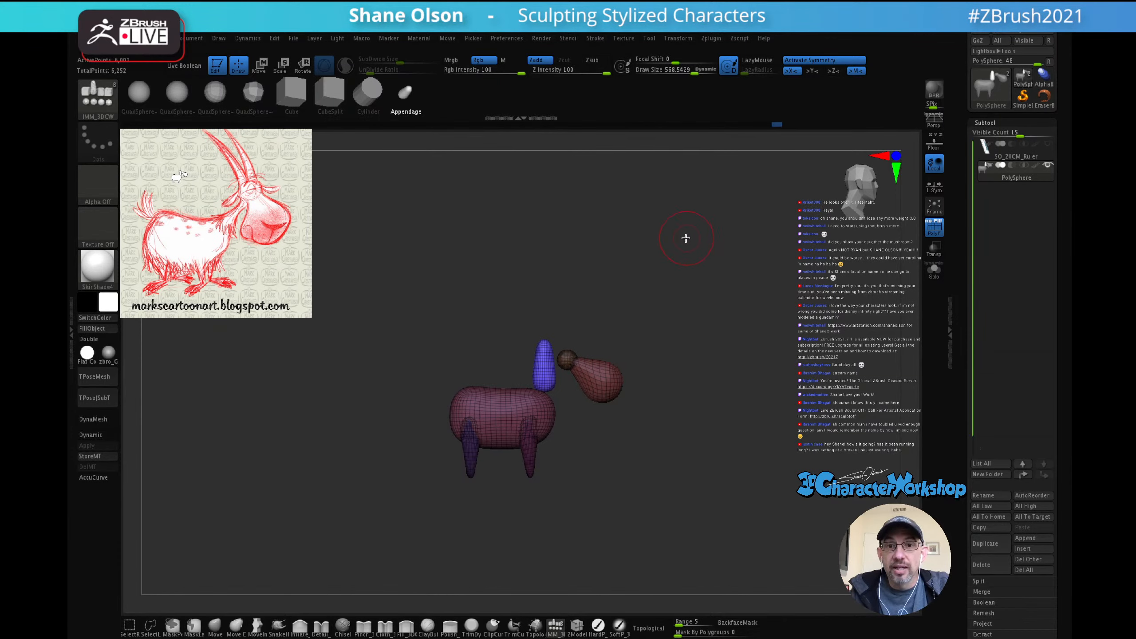
pyautogui.keyDown('alt'); pyautogui.moveTo(682, 307); pyautogui.dragTo(685, 364); pyautogui.keyUp('alt')
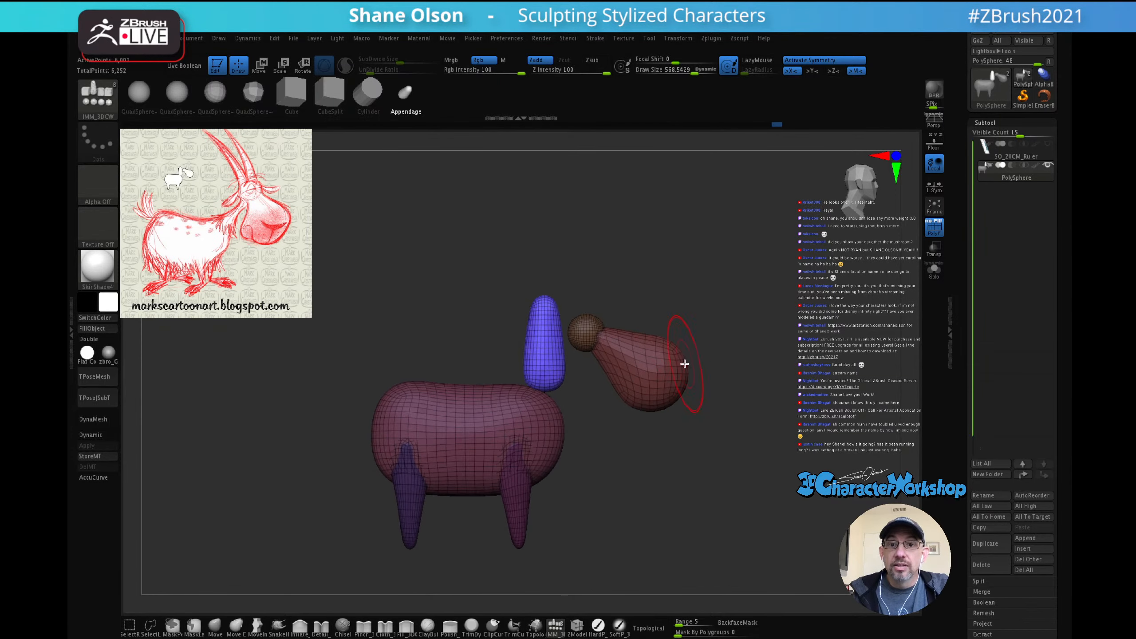
pyautogui.keyDown('alt'); pyautogui.moveTo(725, 277); pyautogui.dragTo(687, 329); pyautogui.keyUp('alt')
pyautogui.press('w')
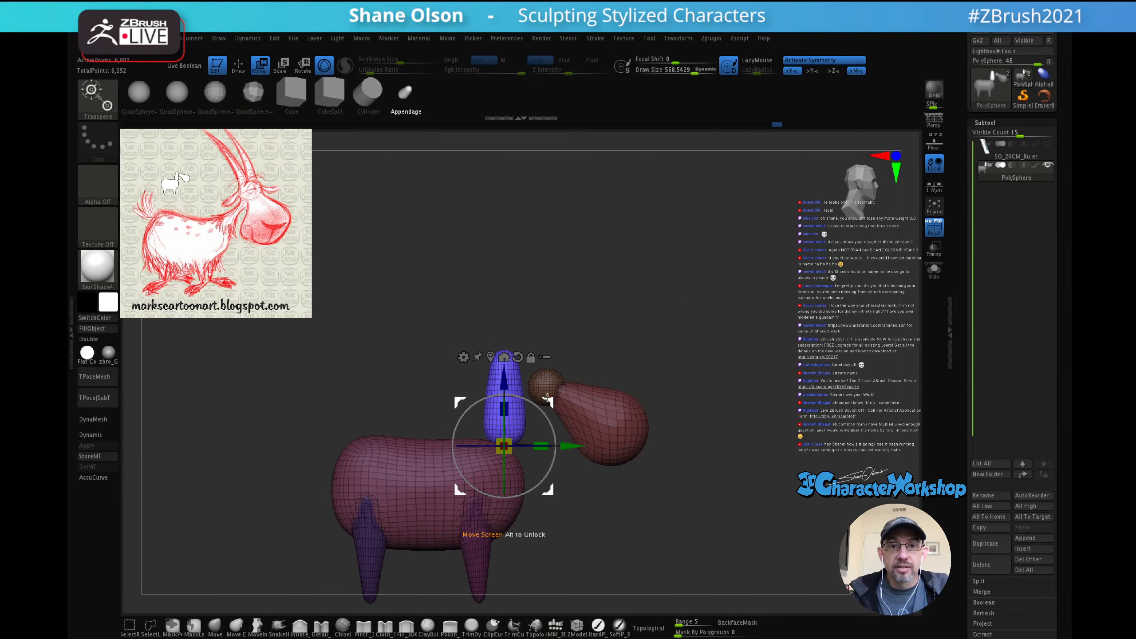
pyautogui.moveTo(545, 417); pyautogui.dragTo(556, 446)
pyautogui.keyDown('alt'); pyautogui.moveTo(698, 289); pyautogui.dragTo(706, 364); pyautogui.keyUp('alt')
pyautogui.keyDown('alt'); pyautogui.moveTo(720, 268); pyautogui.dragTo(725, 225); pyautogui.keyUp('alt')
pyautogui.moveTo(558, 362); pyautogui.dragTo(535, 392)
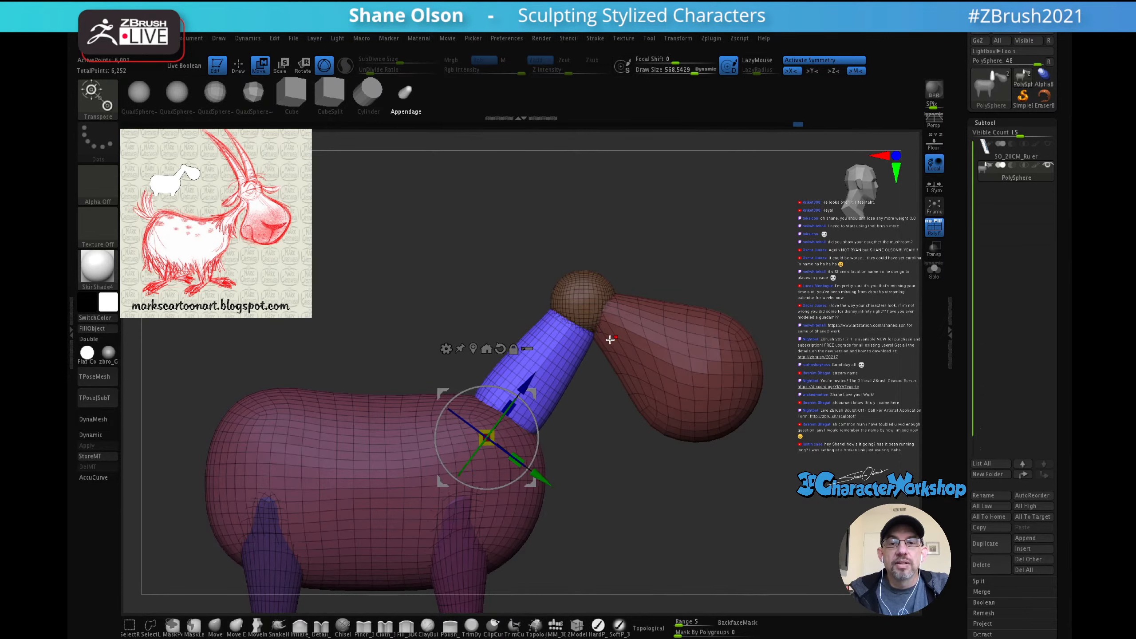
# Step: Smooth the neck so it becomes slimmer between the body and the head sphere
pyautogui.press('q')
pyautogui.press('shift')
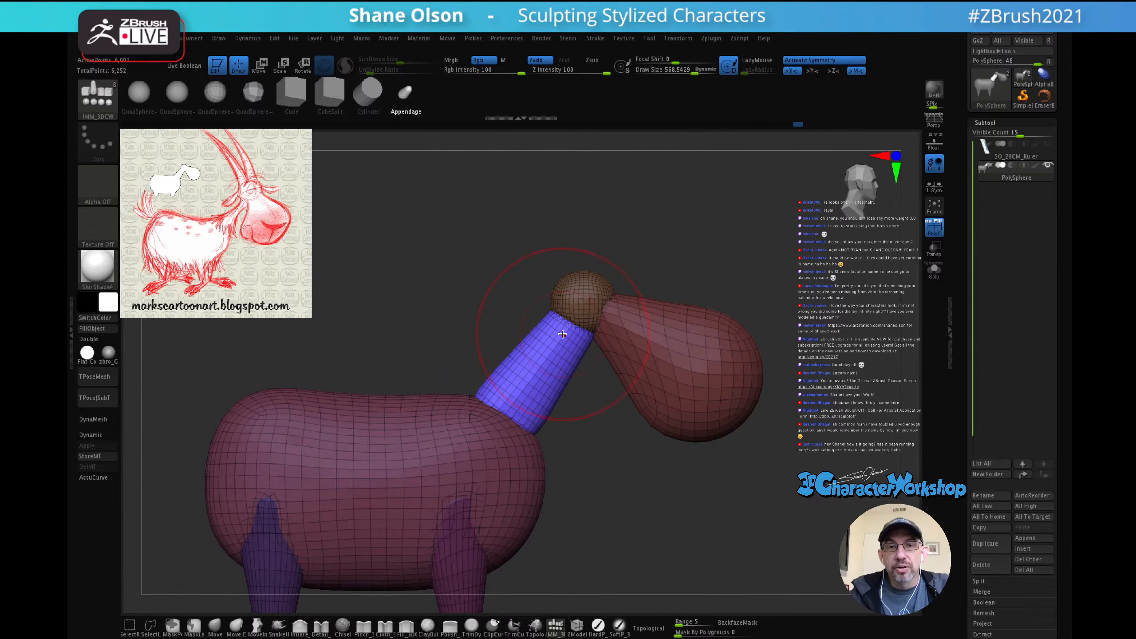
pyautogui.press('shift')
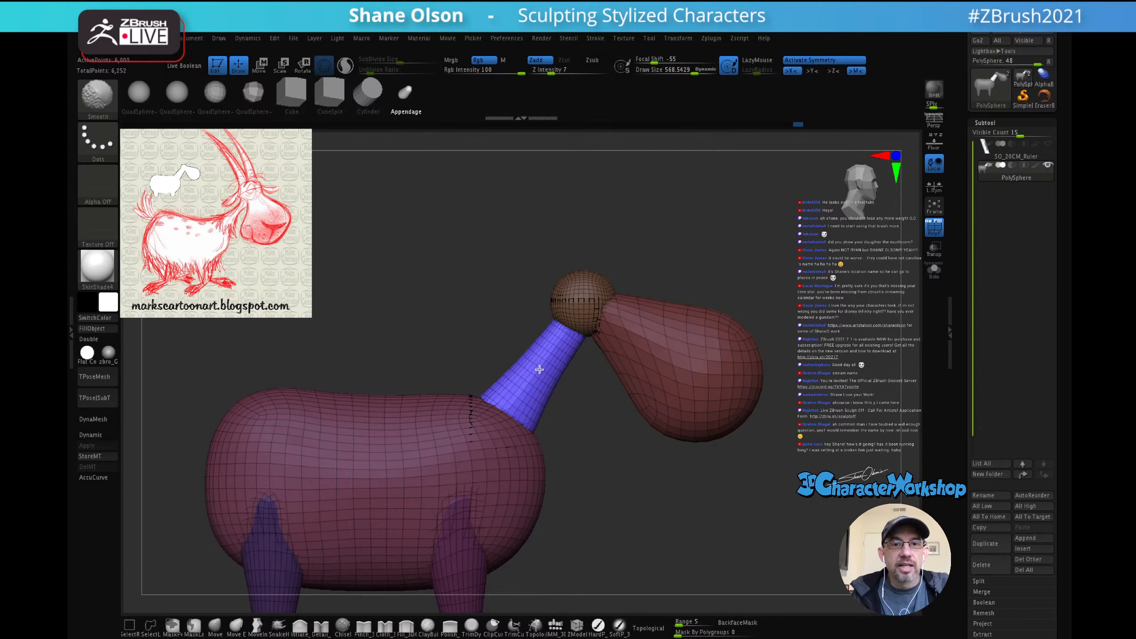
pyautogui.moveTo(545, 353)
pyautogui.mouseDown(button='right')
pyautogui.moveTo(596, 358)
pyautogui.moveTo(549, 365)
pyautogui.mouseUp(button='right')
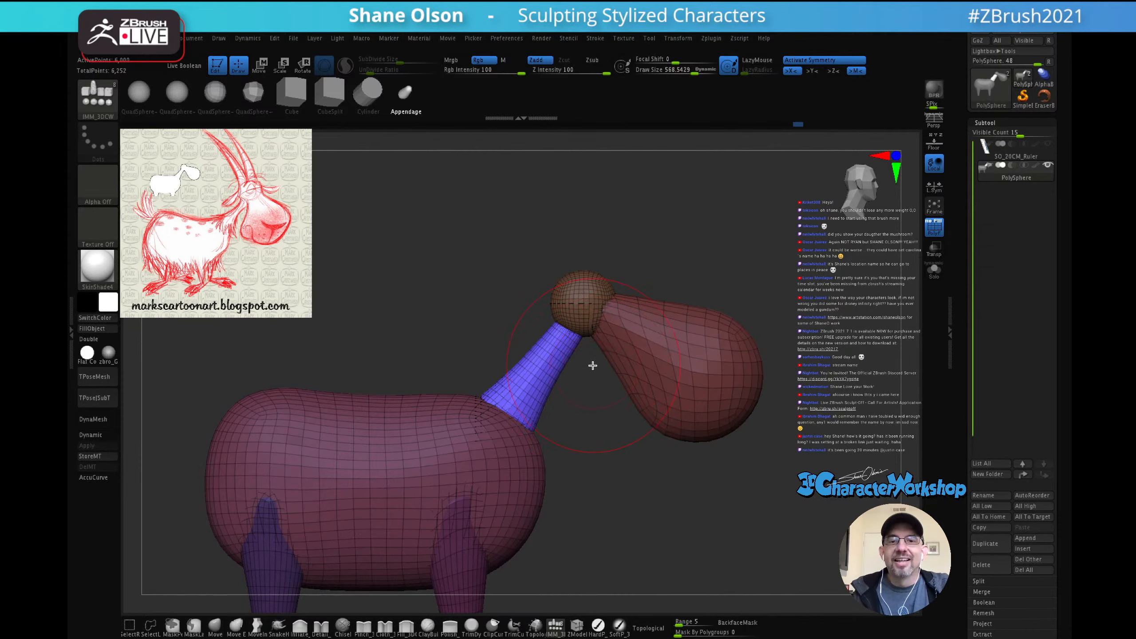
pyautogui.keyDown('alt'); pyautogui.moveTo(581, 384); pyautogui.dragTo(587, 360); pyautogui.keyUp('alt')
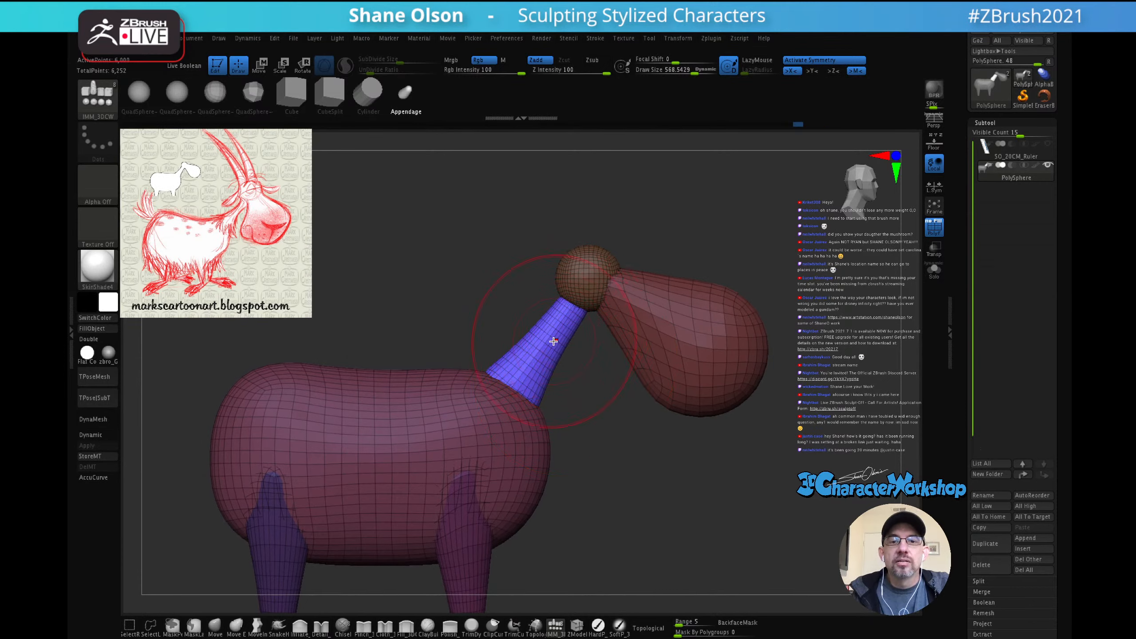
pyautogui.press('shift')
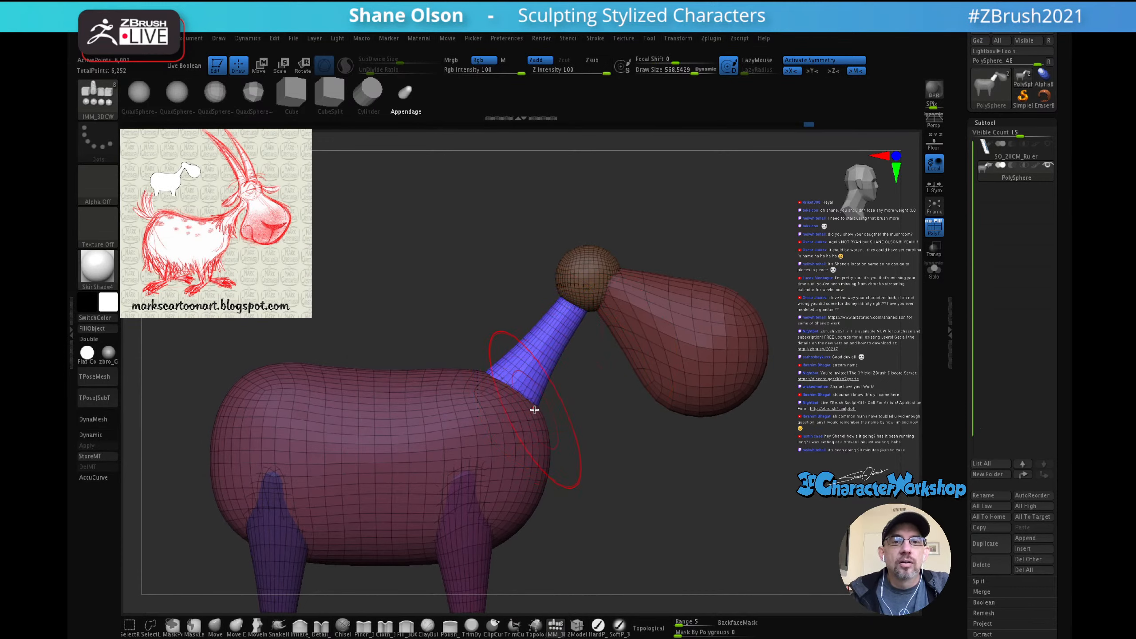
pyautogui.moveTo(585, 419)
pyautogui.keyDown('alt'); pyautogui.mouseDown()
pyautogui.moveTo(598, 368)
pyautogui.moveTo(530, 414)
pyautogui.moveTo(591, 404)
pyautogui.moveTo(616, 333)
pyautogui.mouseUp(); pyautogui.keyUp('alt')
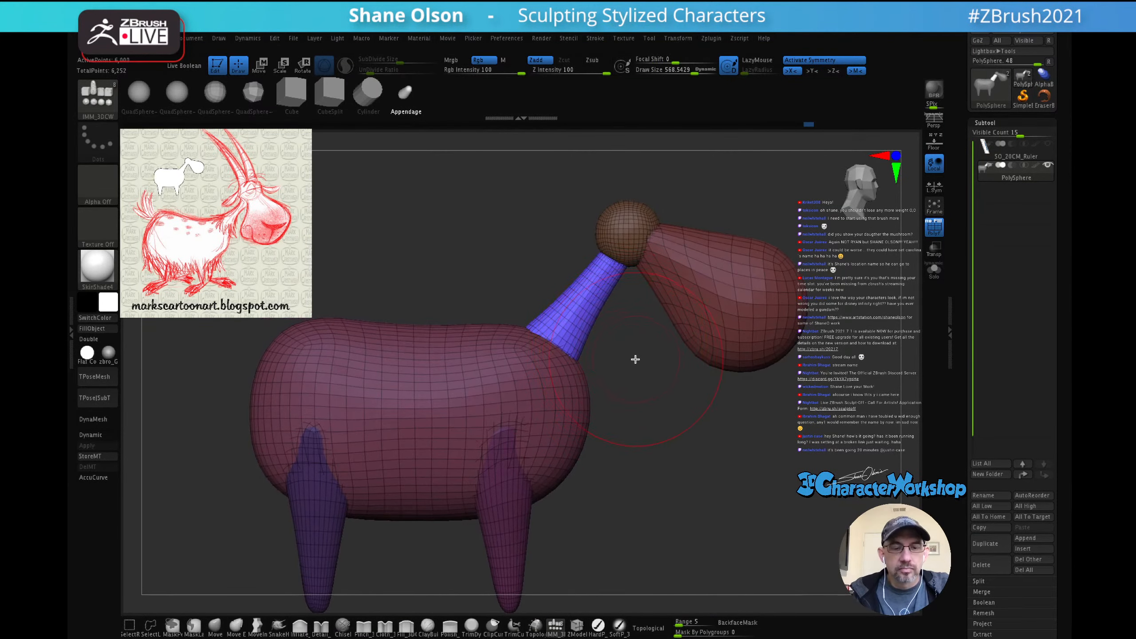
# Step: Tilt the neck slightly further forward and shift its base deeper into the body
pyautogui.press('w')
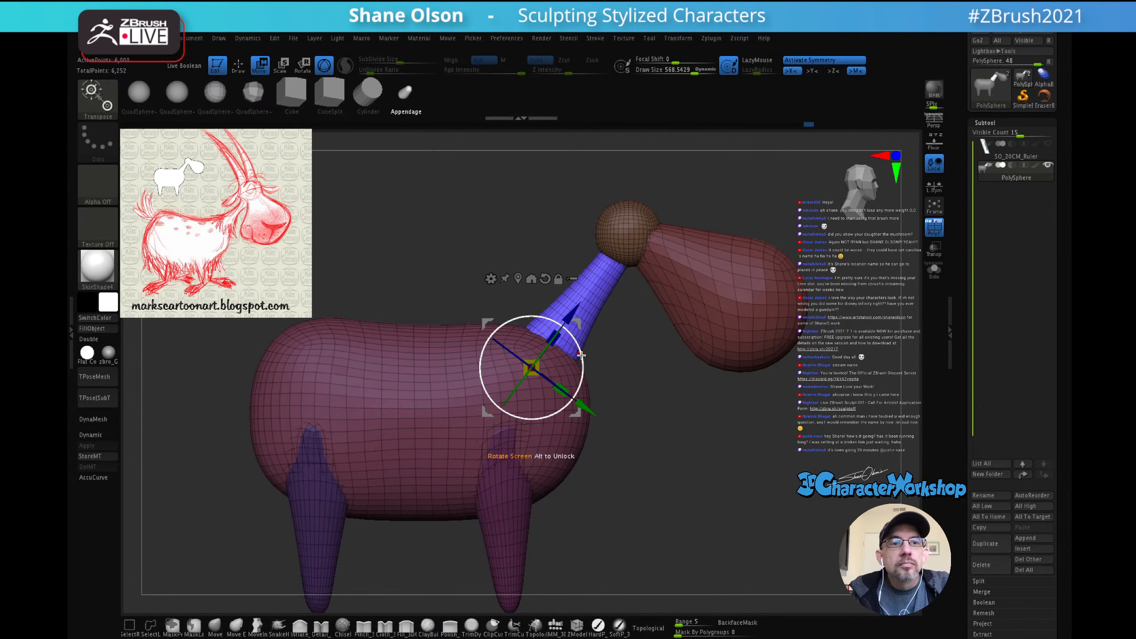
pyautogui.moveTo(581, 354); pyautogui.dragTo(582, 364)
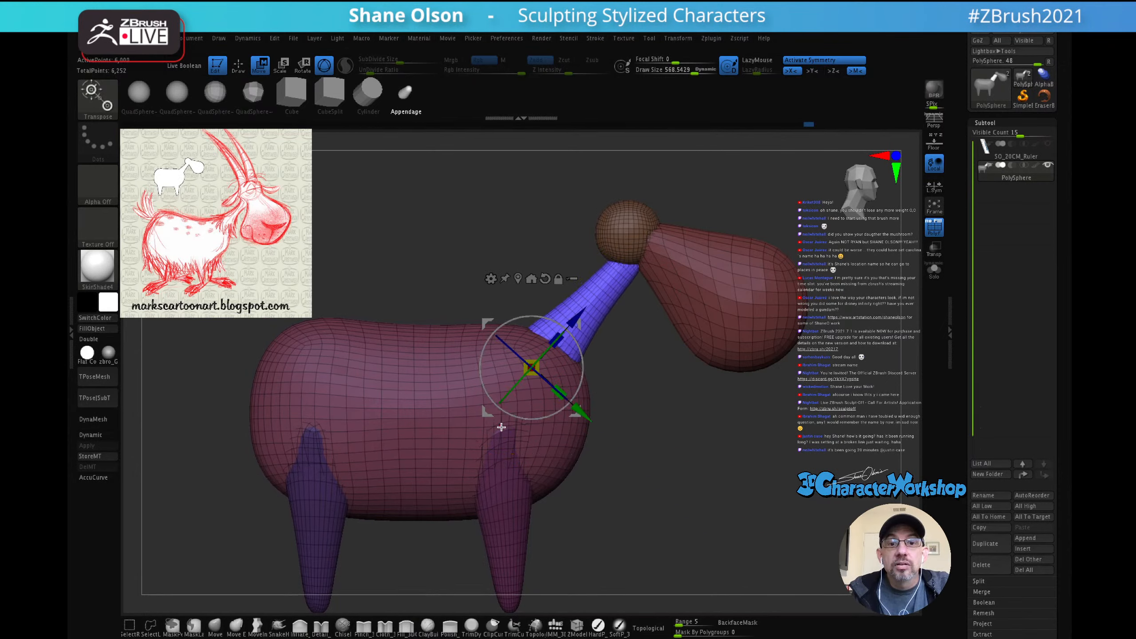
pyautogui.moveTo(487, 412); pyautogui.dragTo(490, 418)
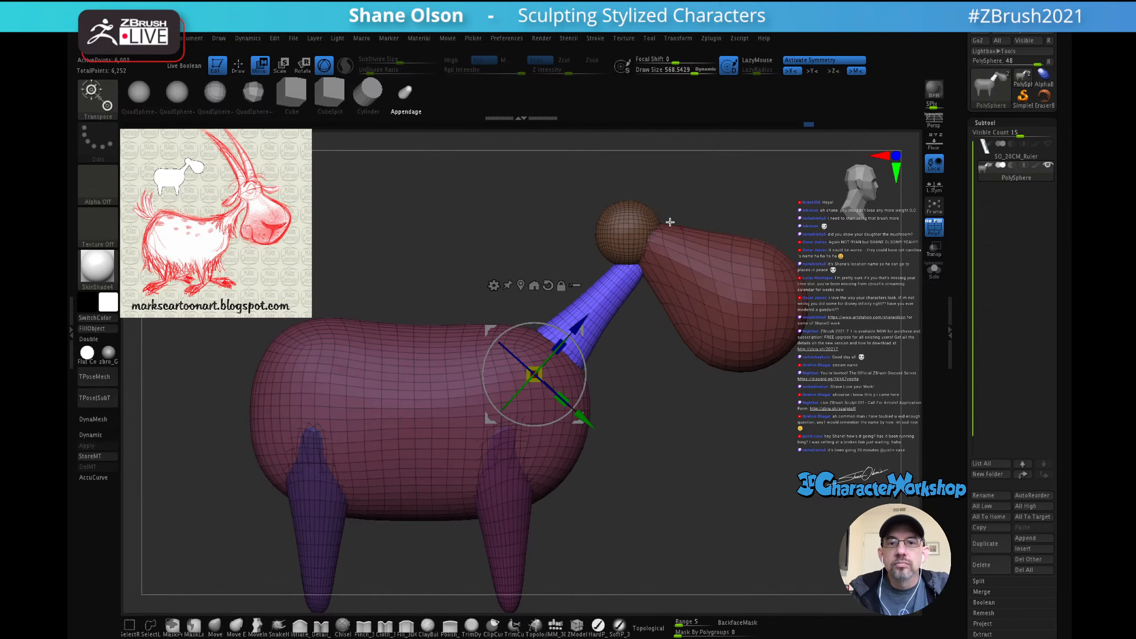
# Step: Isolate the head sphere, reset the gizmo's orientation, and move the sphere down and forward onto the neck's upper end
pyautogui.click(636, 229)
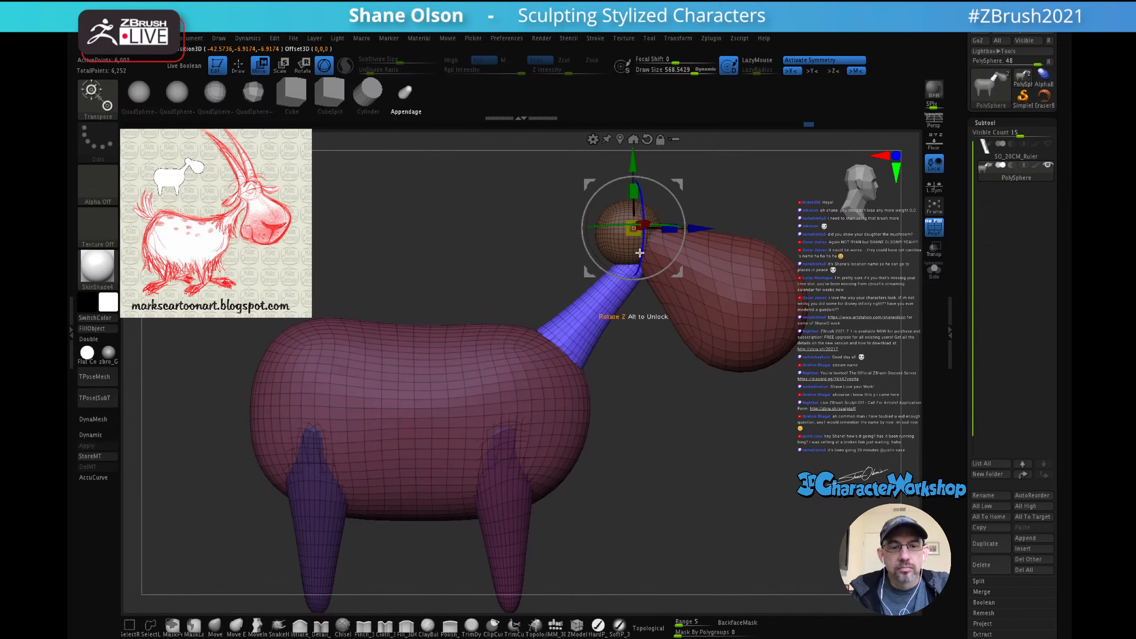
pyautogui.keyDown('alt'); pyautogui.moveTo(633, 163); pyautogui.dragTo(634, 327); pyautogui.keyUp('alt')
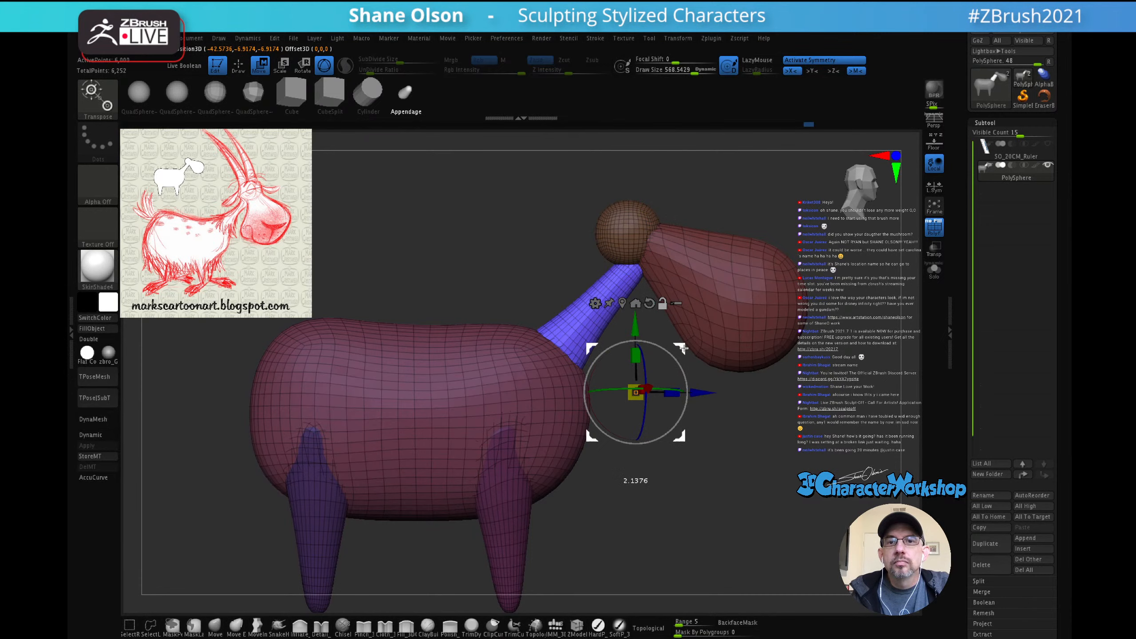
pyautogui.click(616, 230)
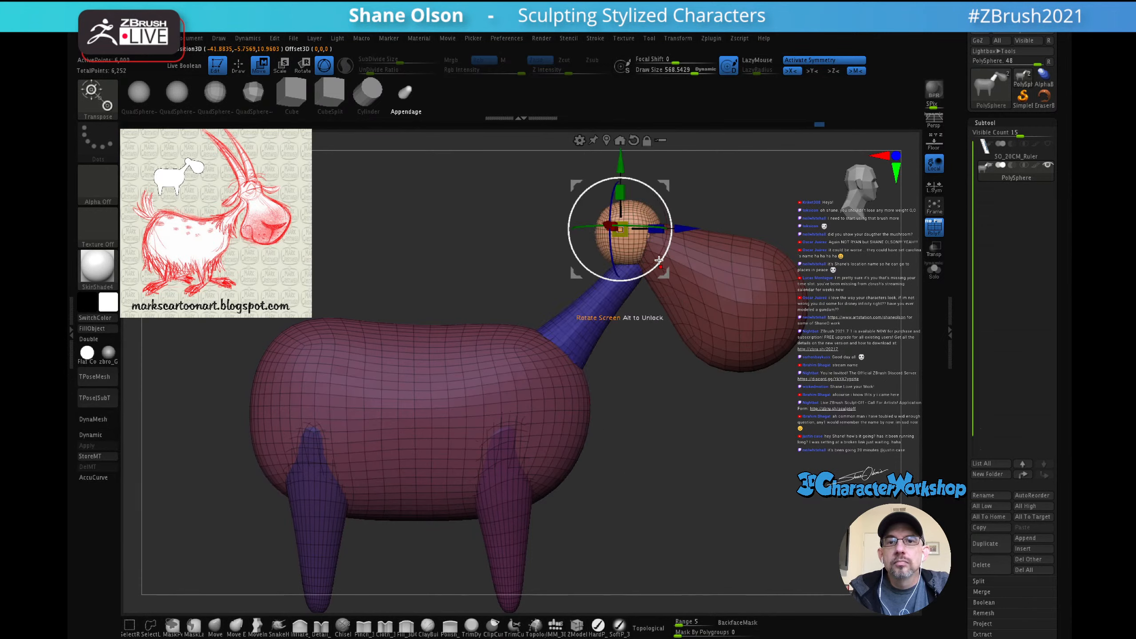
pyautogui.click(637, 143)
pyautogui.moveTo(665, 185); pyautogui.dragTo(679, 210)
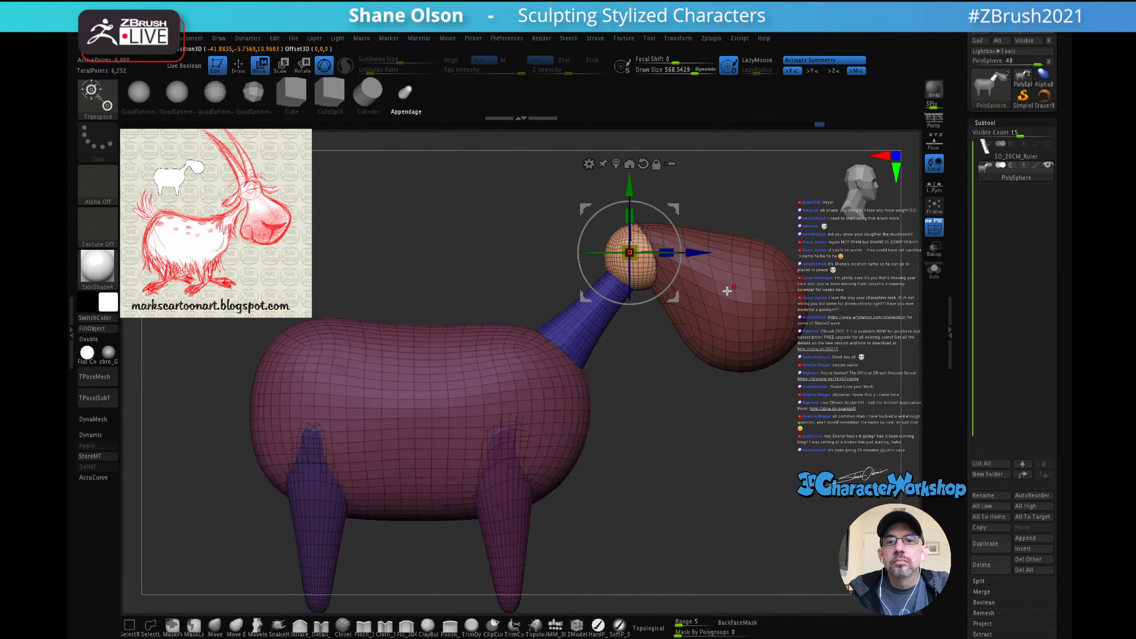
# Step: Isolate the muzzle, rotate it downward about its narrow end at the head, and clear the mask
pyautogui.click(751, 307)
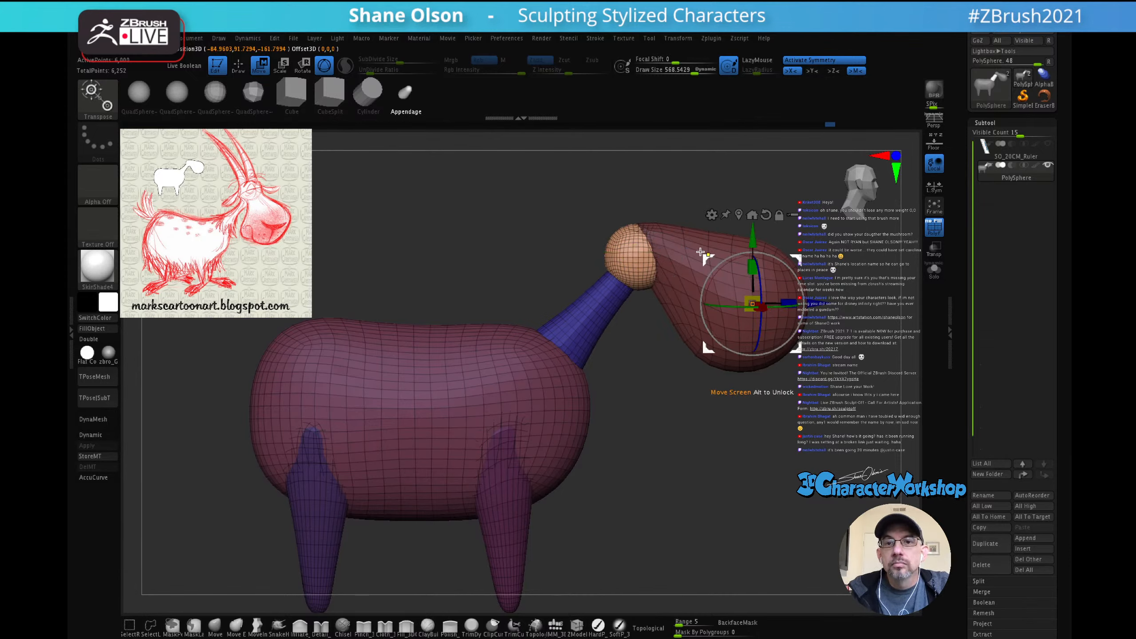
pyautogui.click(701, 252)
pyautogui.moveTo(741, 200); pyautogui.dragTo(695, 244)
pyautogui.keyDown('alt'); pyautogui.click(659, 168); pyautogui.keyUp('alt')
pyautogui.moveTo(680, 472); pyautogui.dragTo(658, 437)
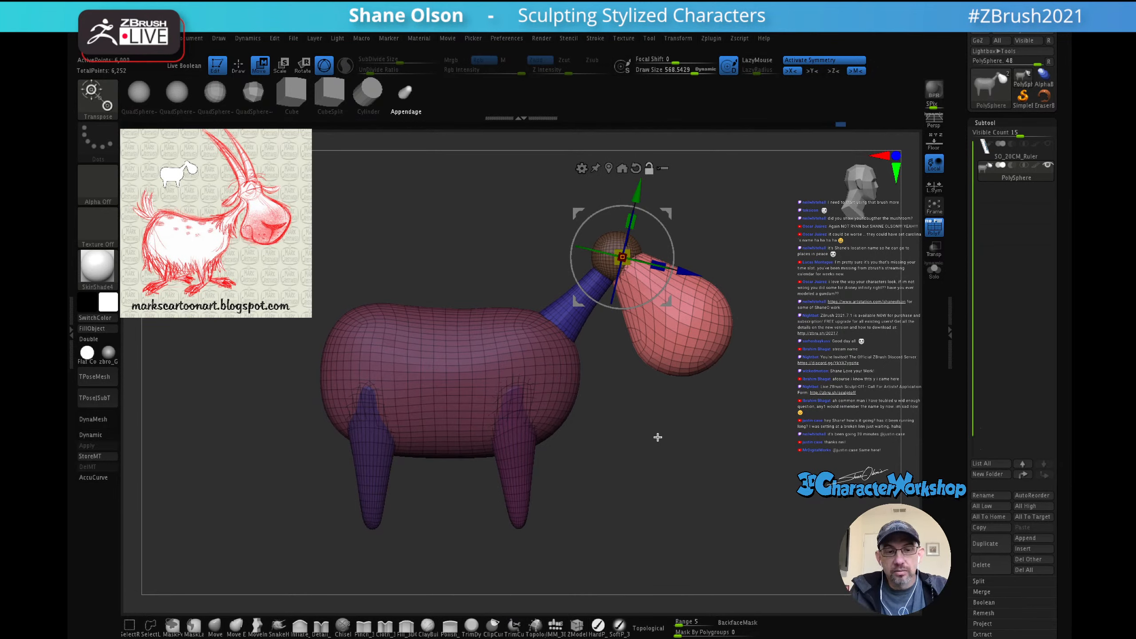
pyautogui.keyDown('alt'); pyautogui.moveTo(756, 273); pyautogui.dragTo(738, 302); pyautogui.keyUp('alt')
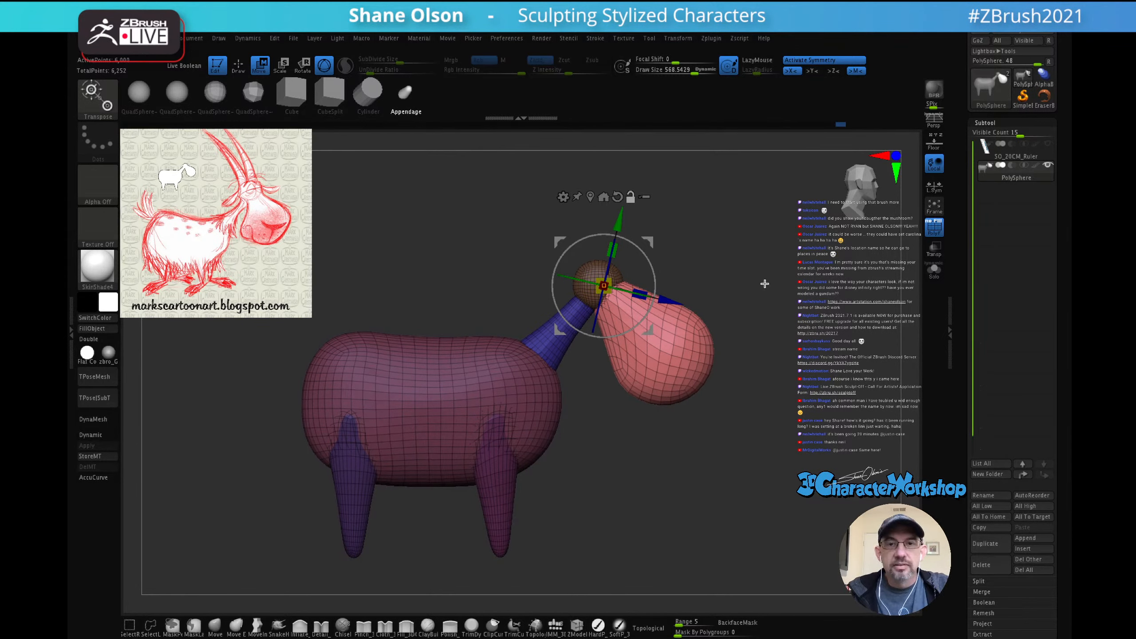
pyautogui.keyDown('ctrl'); pyautogui.moveTo(753, 289); pyautogui.dragTo(763, 323); pyautogui.keyUp('ctrl')
pyautogui.press('q')
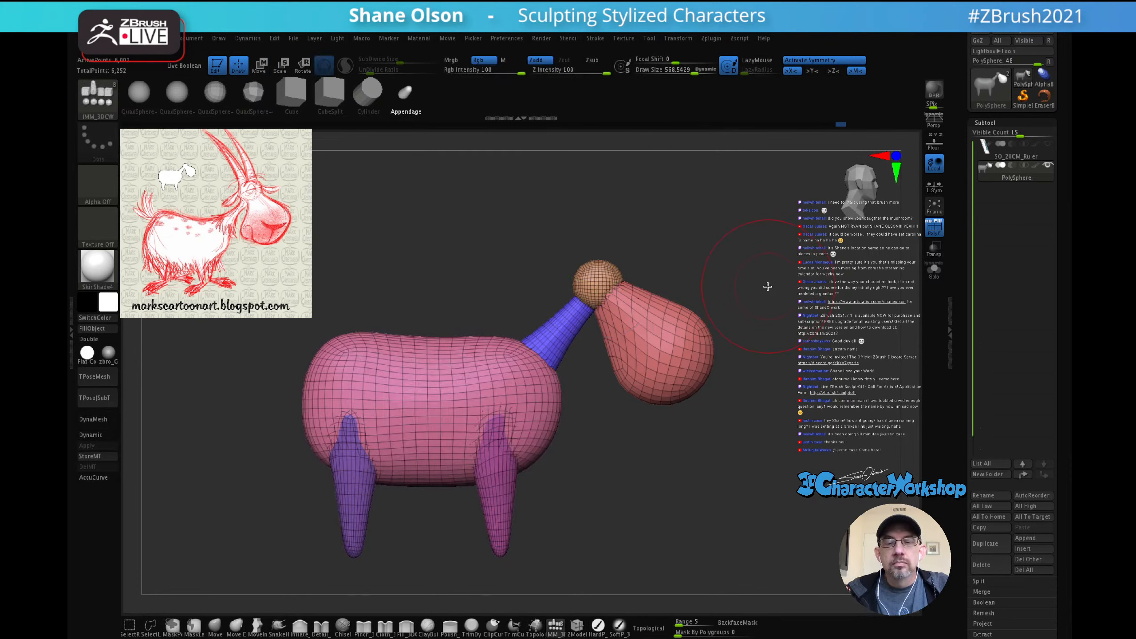
# Step: Mask the front part of the goat with a softened edge across the middle of the body, leaving the rear unmasked
pyautogui.moveTo(766, 284)
pyautogui.mouseDown()
pyautogui.moveTo(665, 308)
pyautogui.moveTo(733, 302)
pyautogui.moveTo(733, 282)
pyautogui.mouseUp()
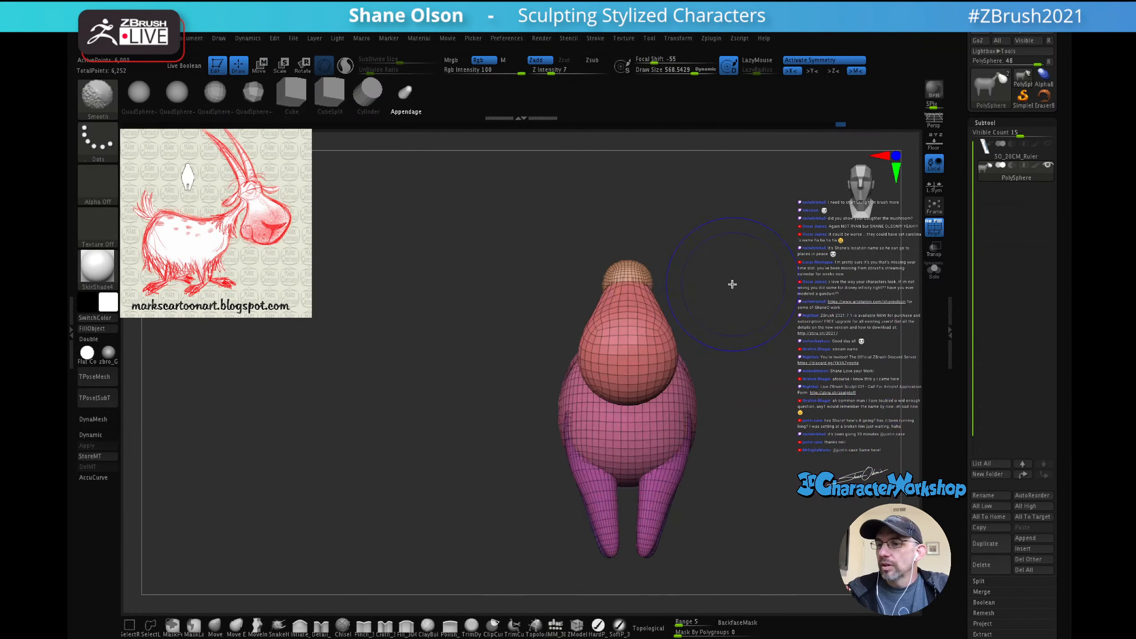
pyautogui.moveTo(767, 362)
pyautogui.keyDown('alt'); pyautogui.mouseDown()
pyautogui.moveTo(691, 339)
pyautogui.moveTo(702, 327)
pyautogui.moveTo(689, 332)
pyautogui.moveTo(729, 330)
pyautogui.mouseUp(); pyautogui.keyUp('alt')
pyautogui.keyDown('alt'); pyautogui.moveTo(681, 359); pyautogui.dragTo(763, 378); pyautogui.keyUp('alt')
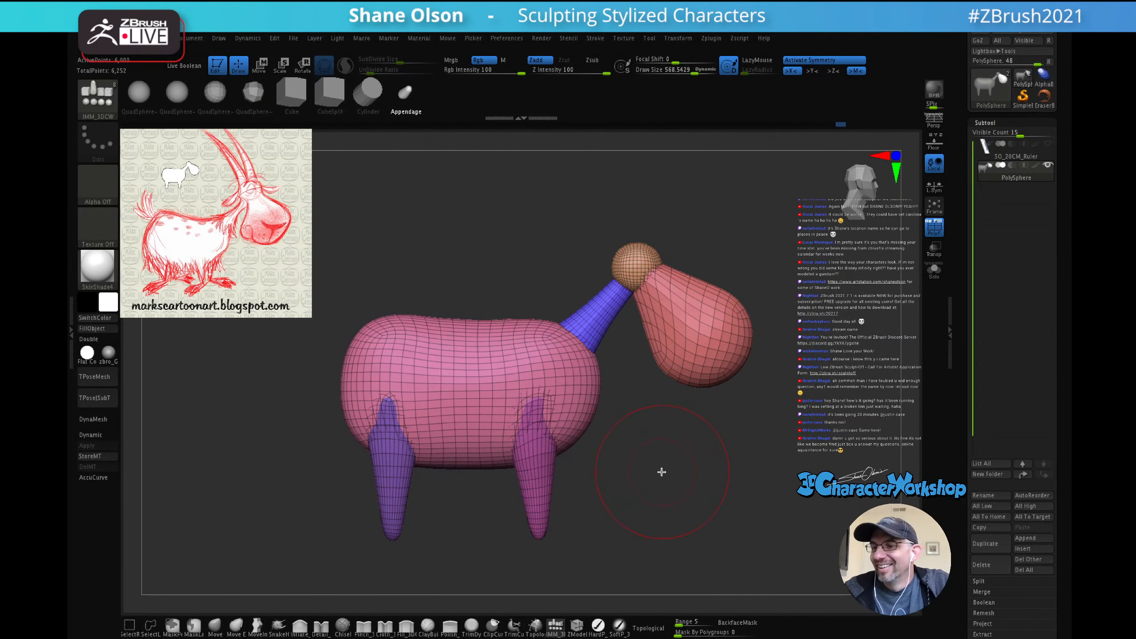
pyautogui.keyDown('alt'); pyautogui.moveTo(679, 477); pyautogui.dragTo(667, 451); pyautogui.keyUp('alt')
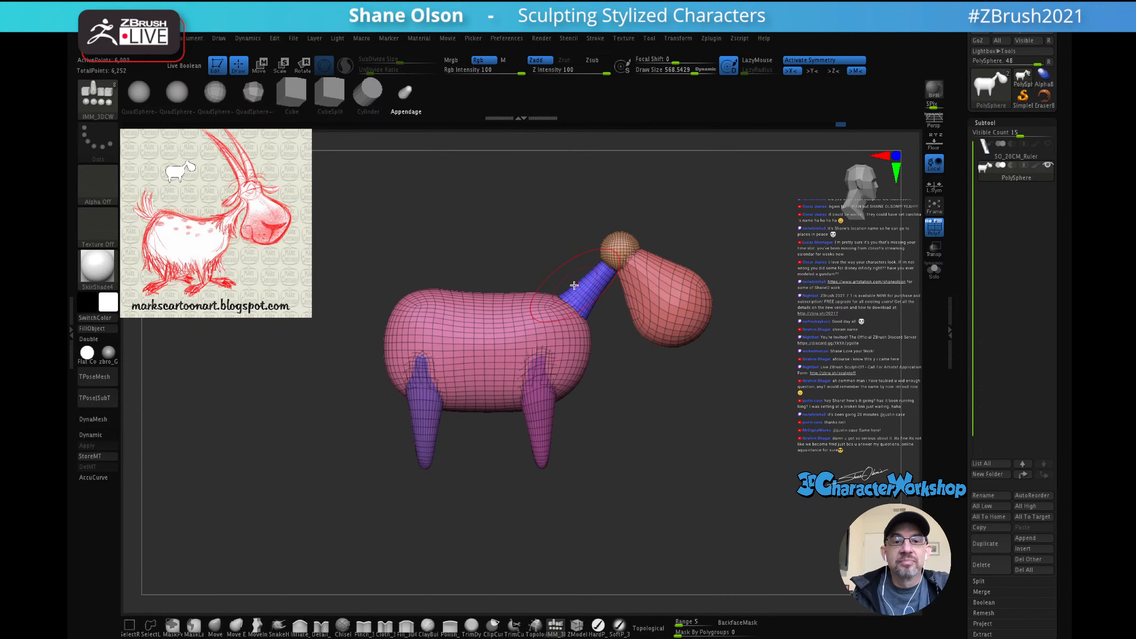
pyautogui.press('ctrl')
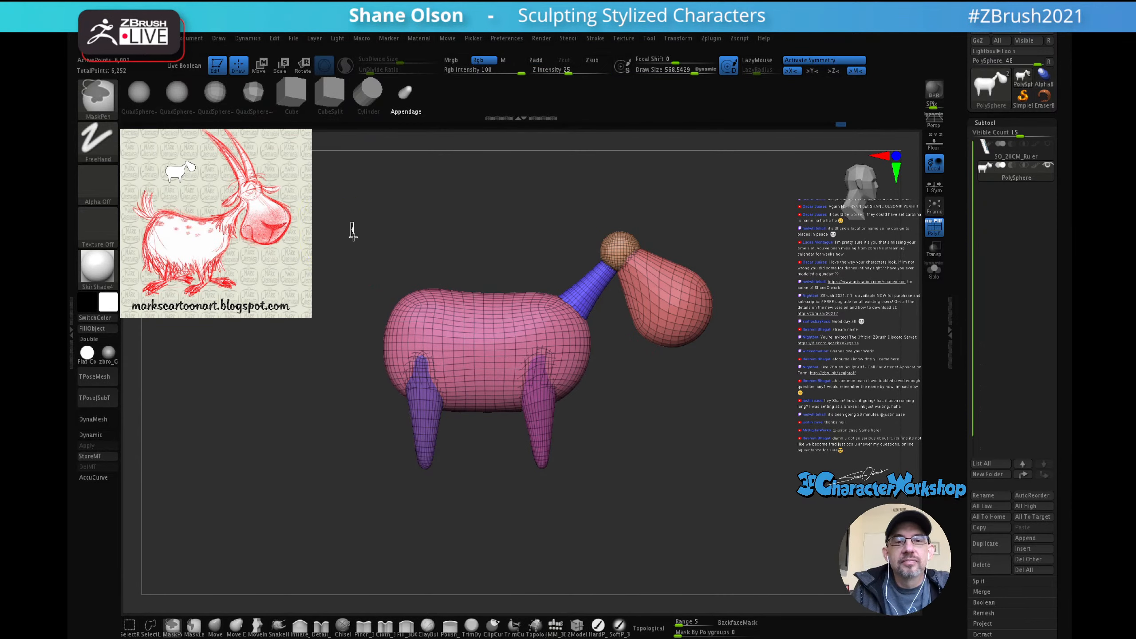
pyautogui.keyDown('ctrl'); pyautogui.moveTo(350, 221); pyautogui.dragTo(476, 519); pyautogui.keyUp('ctrl')
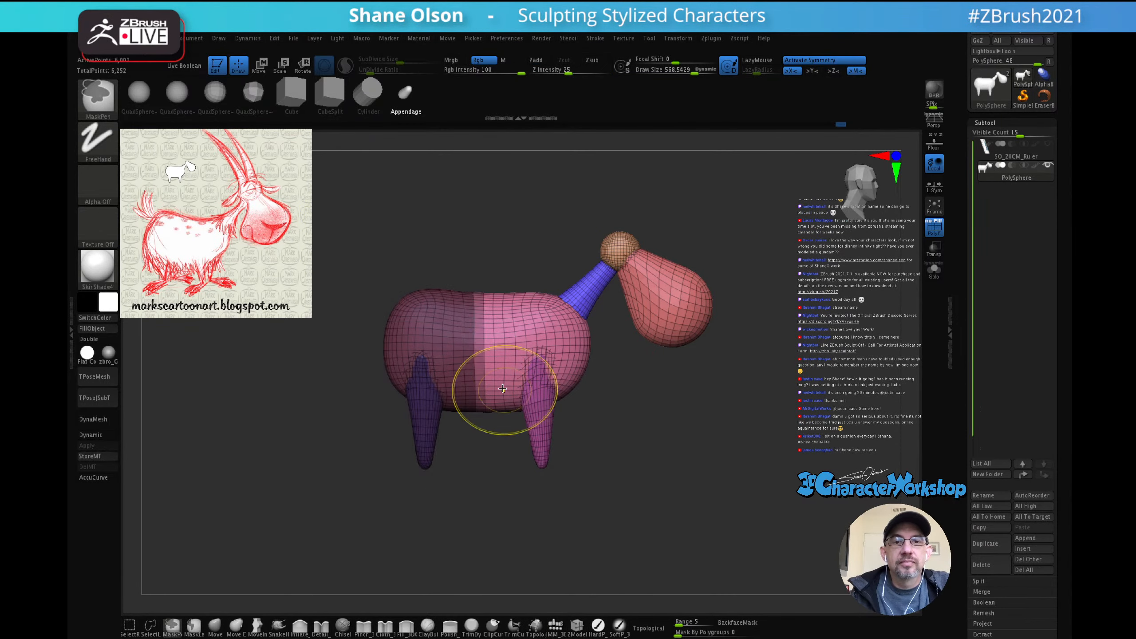
pyautogui.keyDown('ctrl'); pyautogui.click(466, 358); pyautogui.keyUp('ctrl')
pyautogui.keyDown('ctrl'); pyautogui.click(602, 392); pyautogui.keyUp('ctrl')
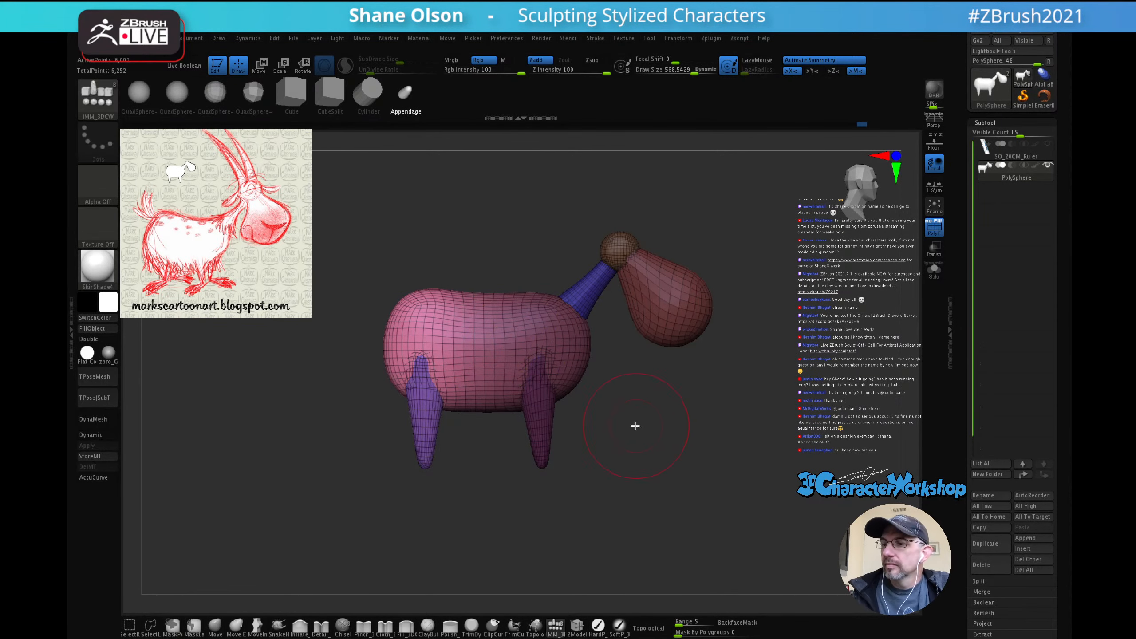
# Step: Reset the gizmo's orientation, move the rear body and hind legs forward to shorten the torso, and clear the mask
pyautogui.press('w')
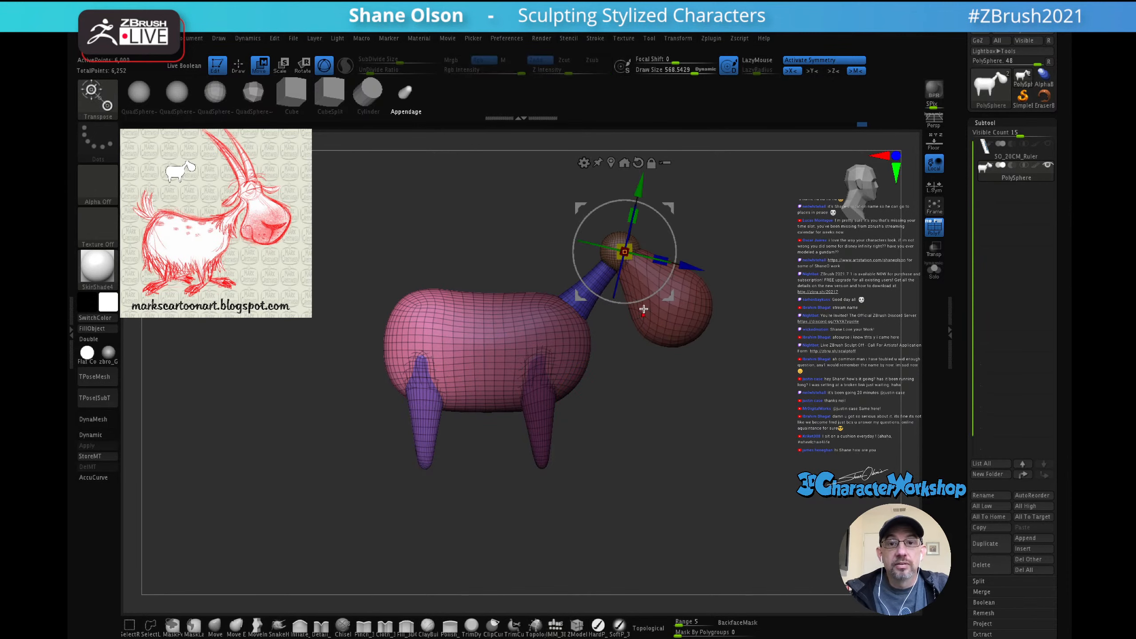
pyautogui.click(640, 161)
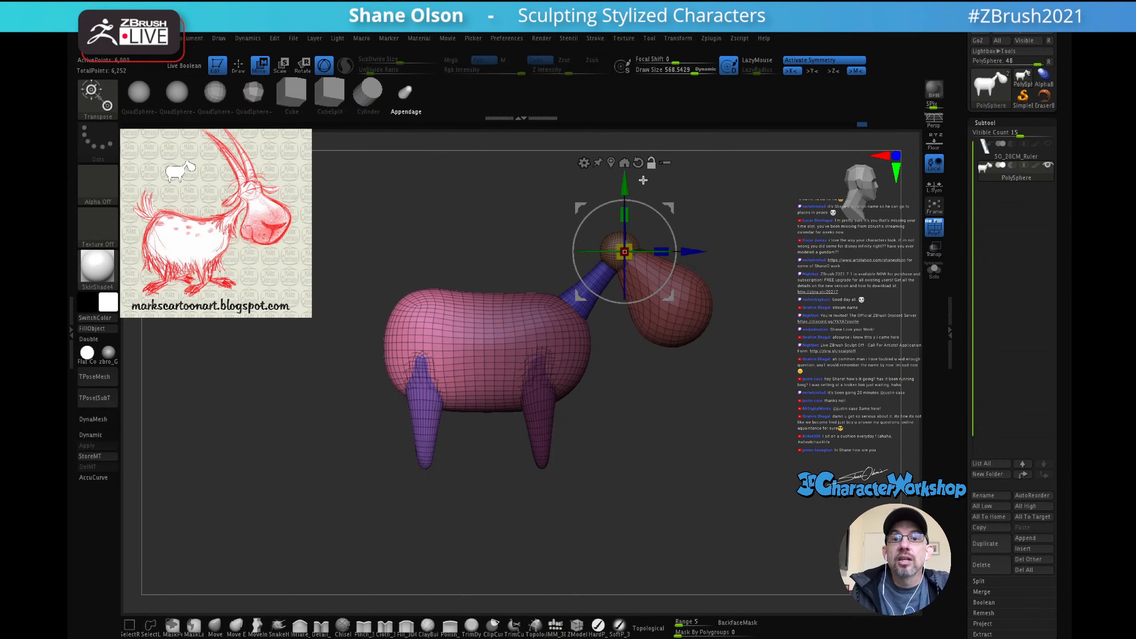
pyautogui.moveTo(694, 258); pyautogui.dragTo(705, 260)
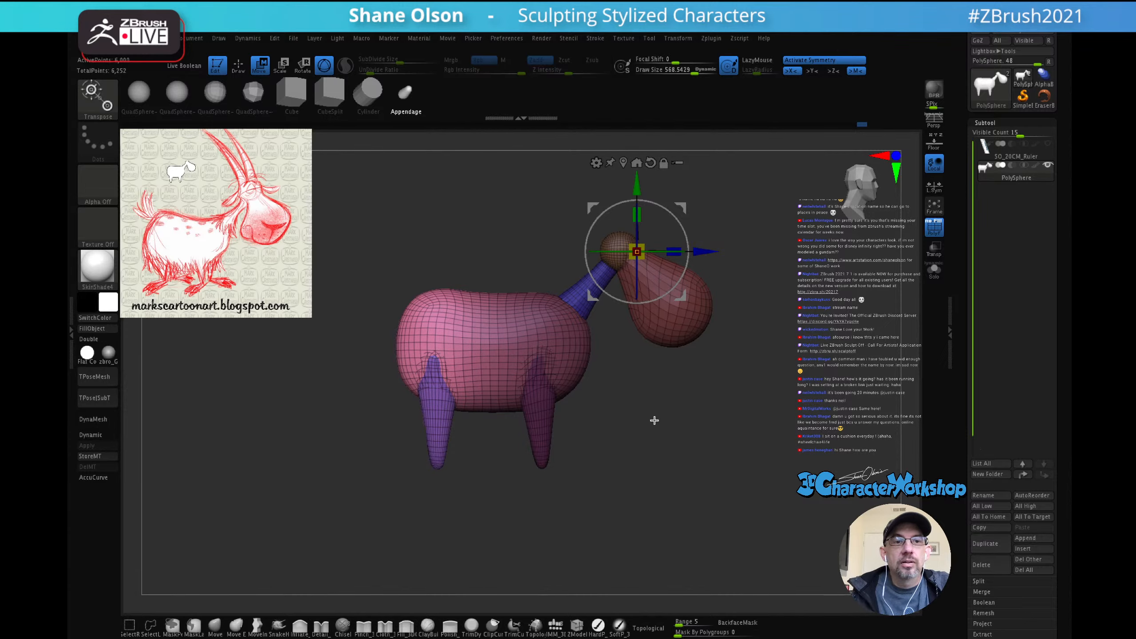
pyautogui.moveTo(678, 417); pyautogui.dragTo(722, 408)
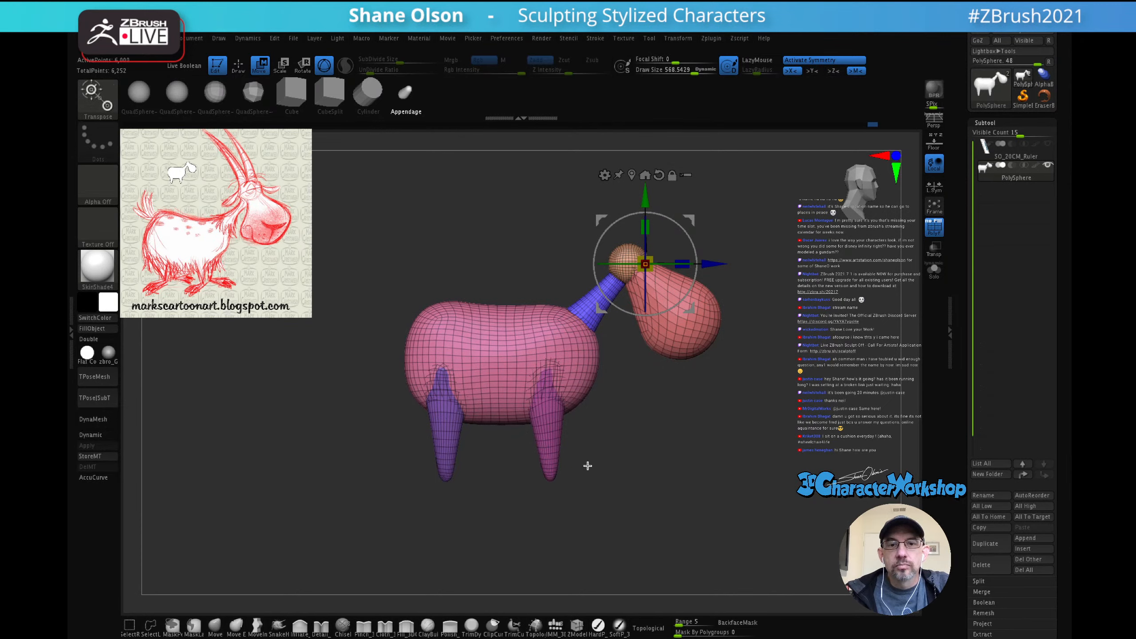
pyautogui.moveTo(602, 430)
pyautogui.keyDown('alt'); pyautogui.mouseDown()
pyautogui.moveTo(616, 406)
pyautogui.moveTo(600, 427)
pyautogui.mouseUp(); pyautogui.keyUp('alt')
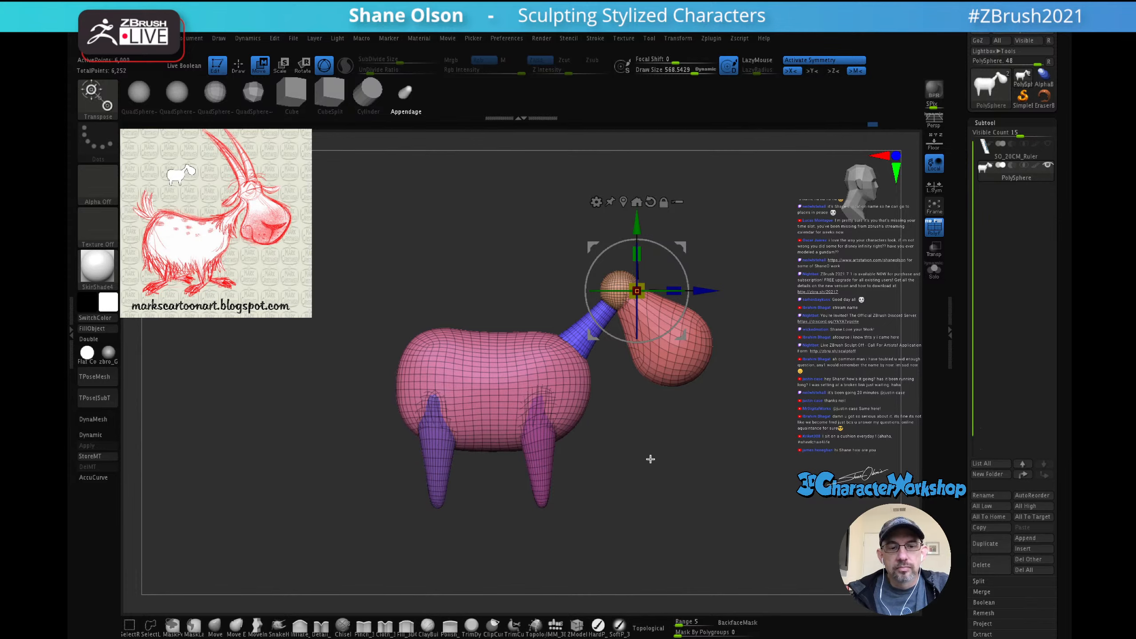
# Step: Set the ZRemesher target polygons count to 3 for the goat mesh
pyautogui.press('q')
pyautogui.moveTo(743, 439); pyautogui.dragTo(689, 436)
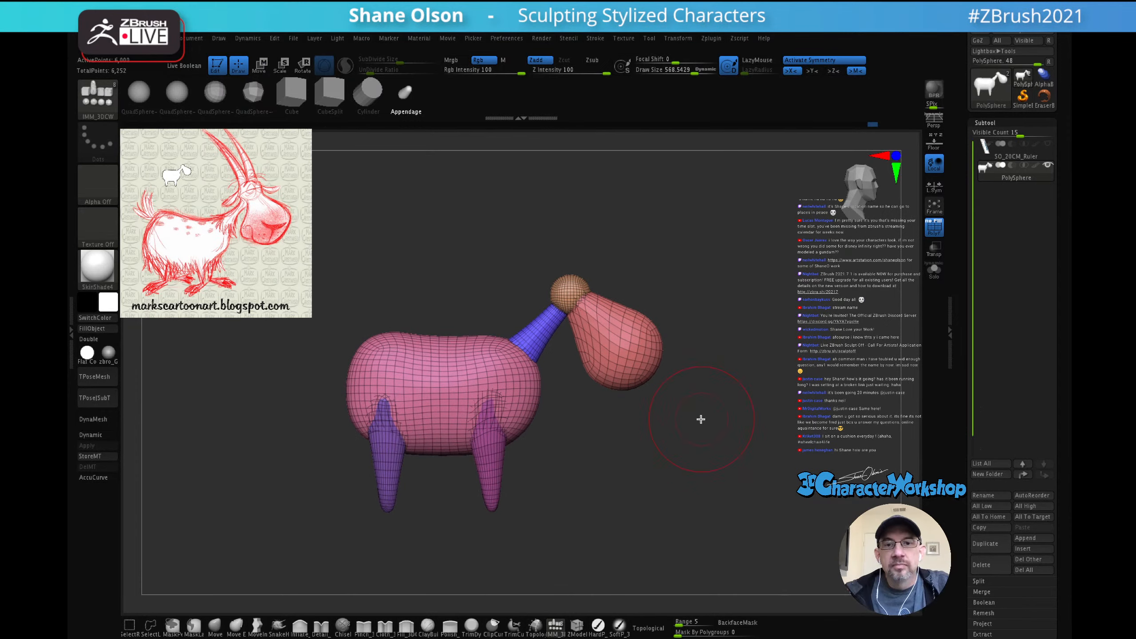
pyautogui.press('space')
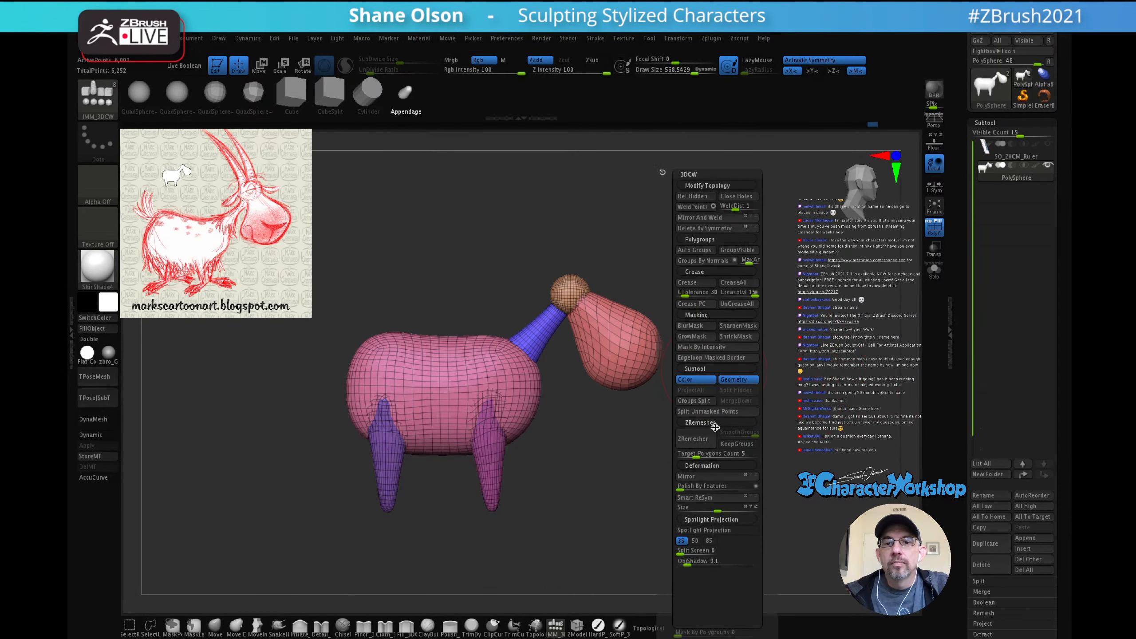
pyautogui.click(696, 456)
pyautogui.write('3')
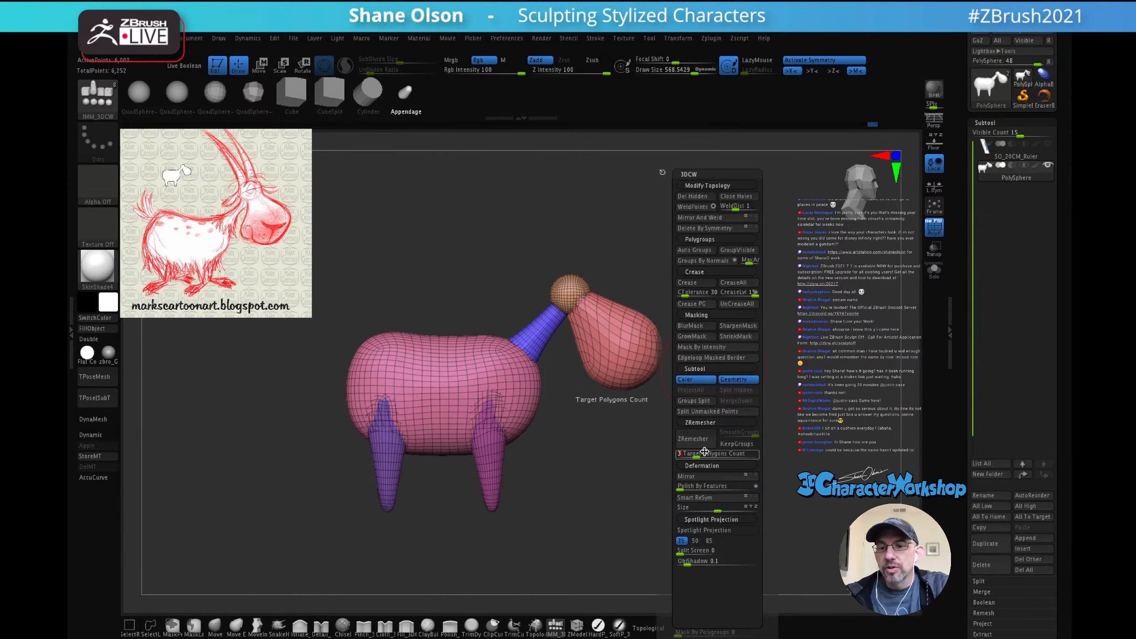
pyautogui.press('Return')
# Step: Remesh the goat with ZRemesher, undoing the version that merges the polygroups so each body part keeps its own group
pyautogui.click(704, 437)
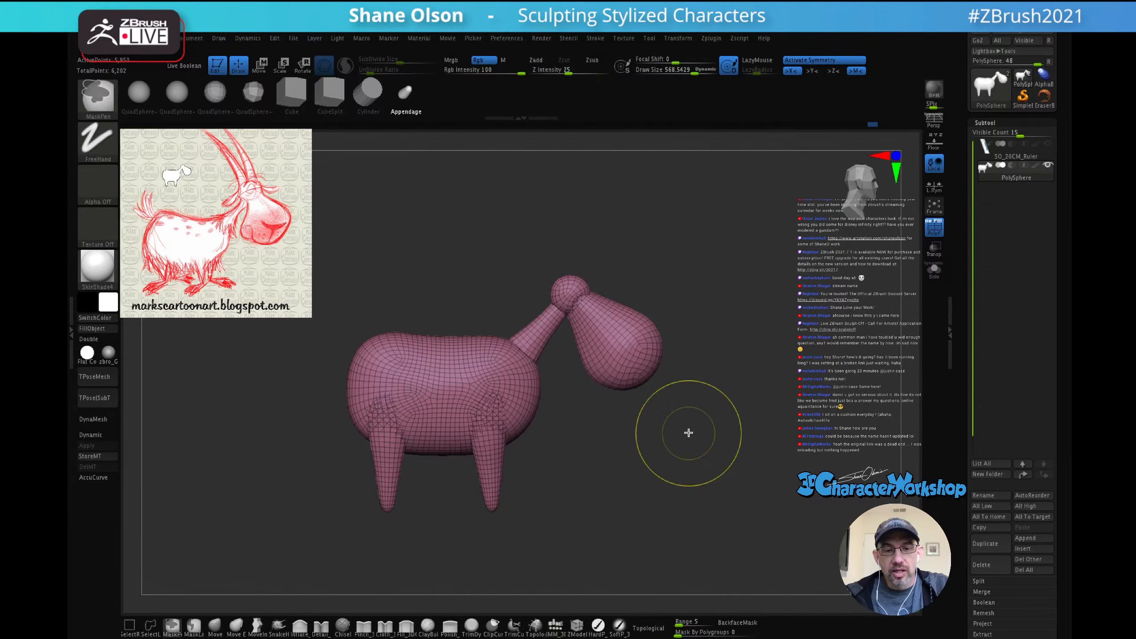
pyautogui.hotkey('ctrl', 'z')
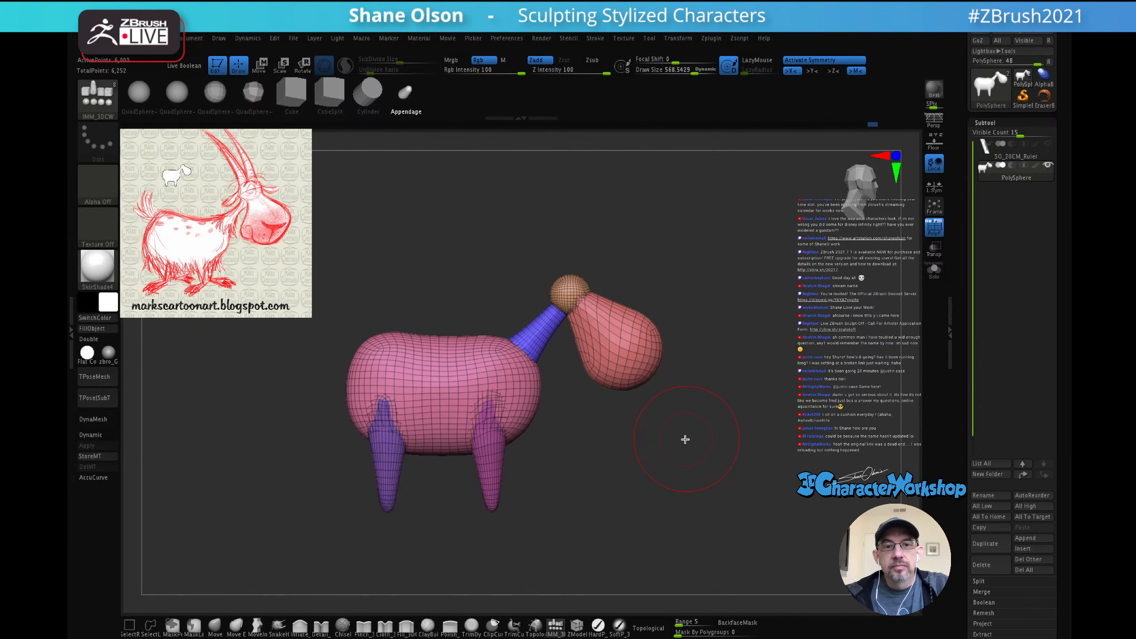
pyautogui.press('space')
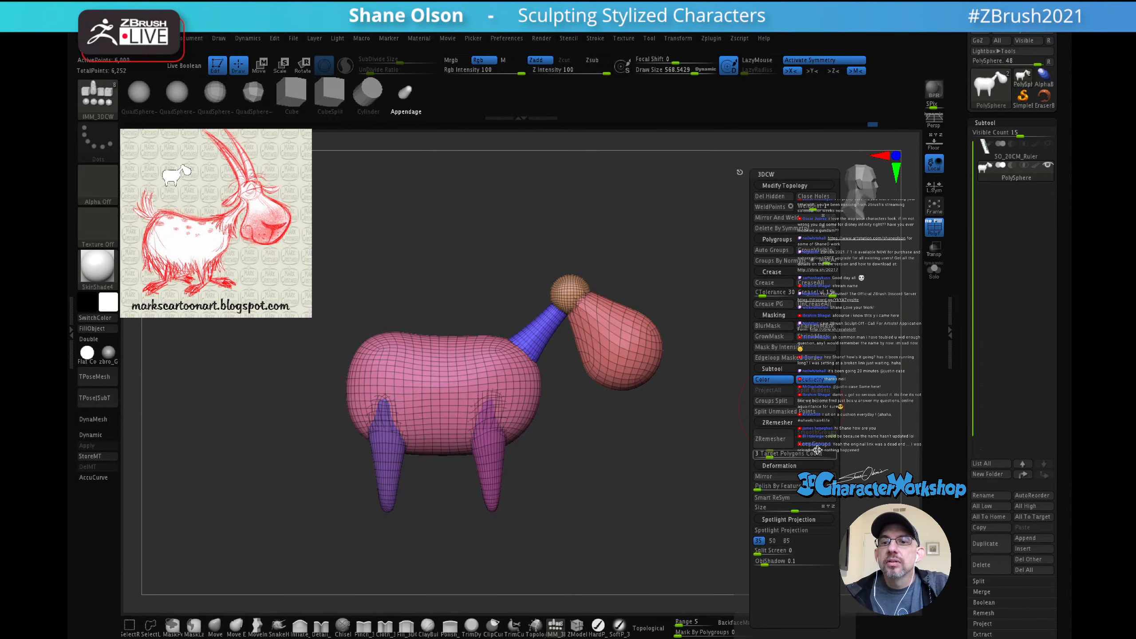
pyautogui.click(770, 441)
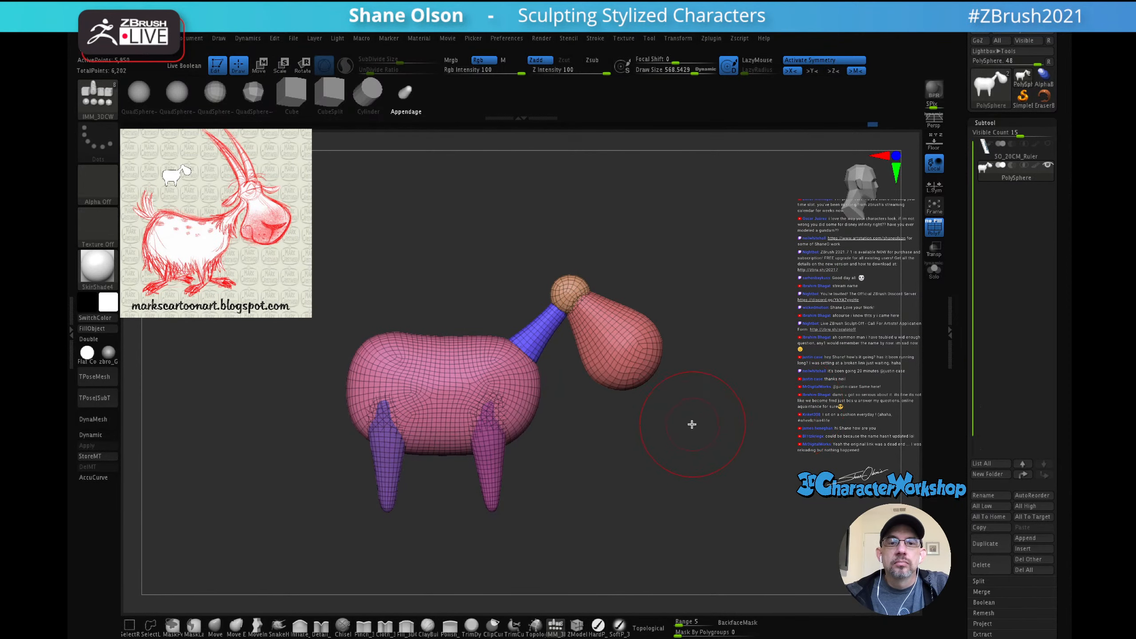
pyautogui.moveTo(684, 419)
pyautogui.mouseDown()
pyautogui.moveTo(673, 387)
pyautogui.moveTo(641, 408)
pyautogui.moveTo(690, 426)
pyautogui.moveTo(681, 431)
pyautogui.mouseUp()
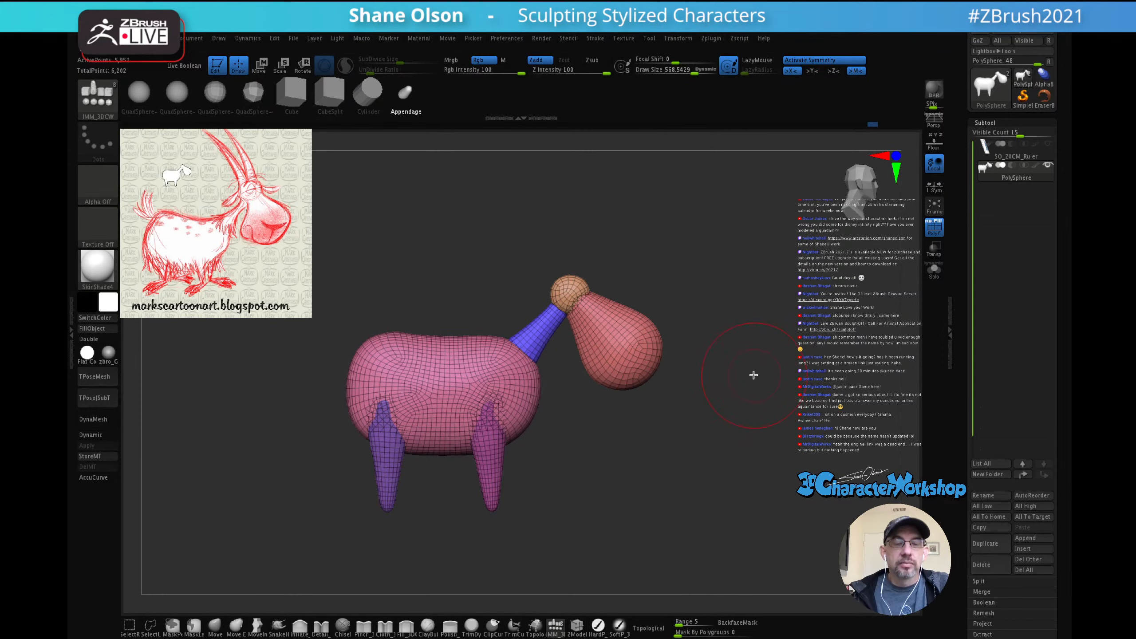
pyautogui.moveTo(742, 378)
pyautogui.keyDown('alt'); pyautogui.mouseDown()
pyautogui.moveTo(720, 384)
pyautogui.moveTo(715, 373)
pyautogui.moveTo(748, 363)
pyautogui.mouseUp(); pyautogui.keyUp('alt')
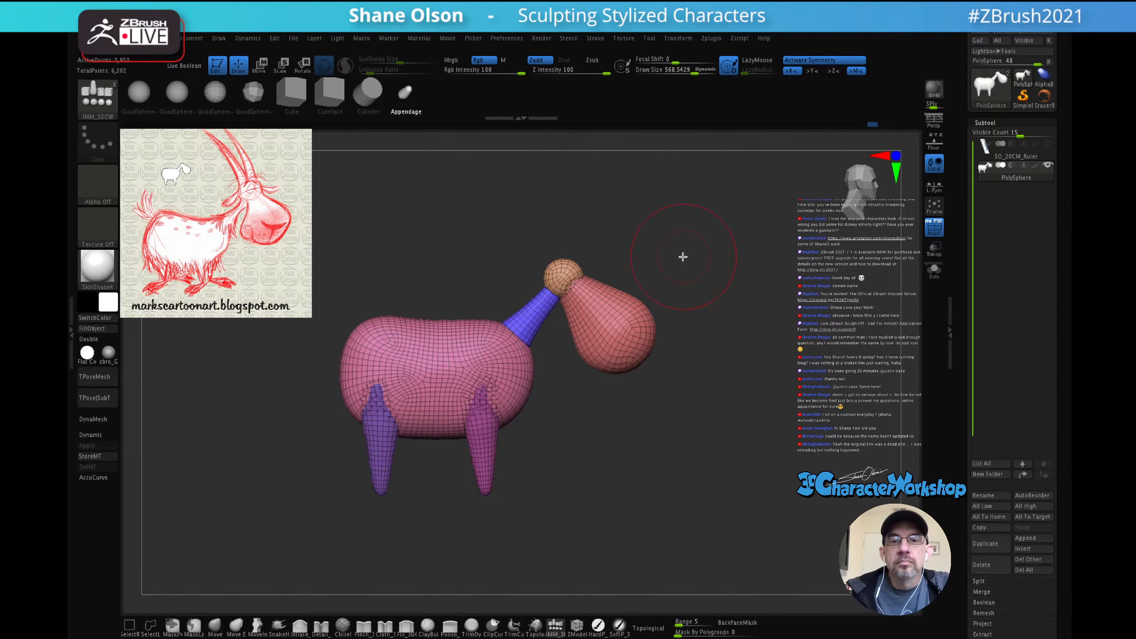
pyautogui.keyDown('alt'); pyautogui.moveTo(693, 264); pyautogui.dragTo(691, 288); pyautogui.keyUp('alt')
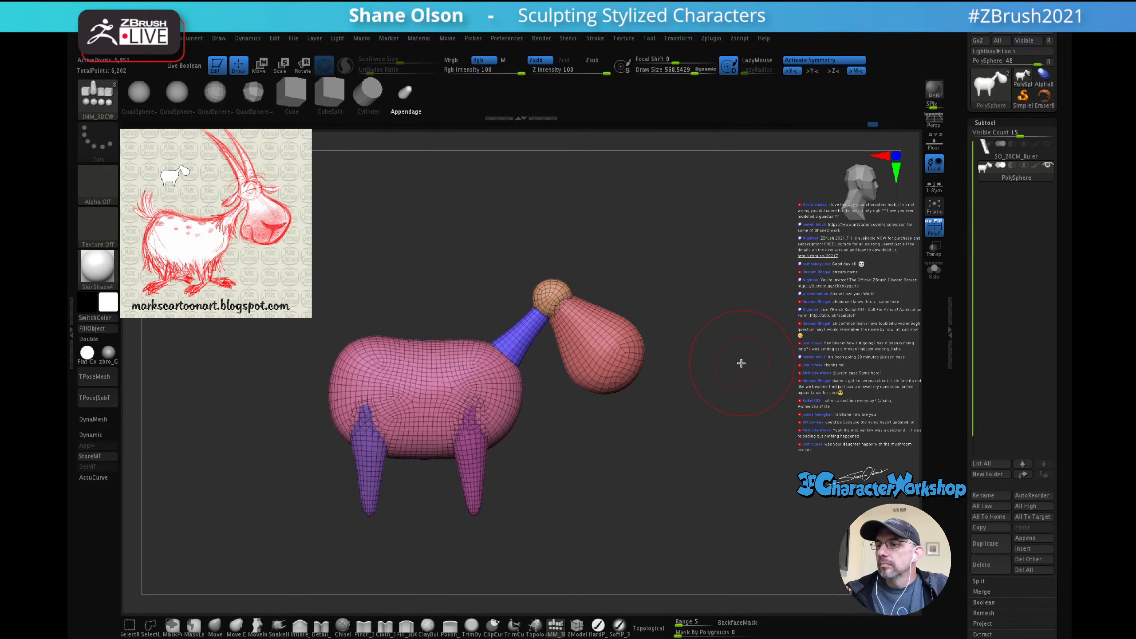
pyautogui.keyDown('alt'); pyautogui.moveTo(729, 360); pyautogui.dragTo(728, 370); pyautogui.keyUp('alt')
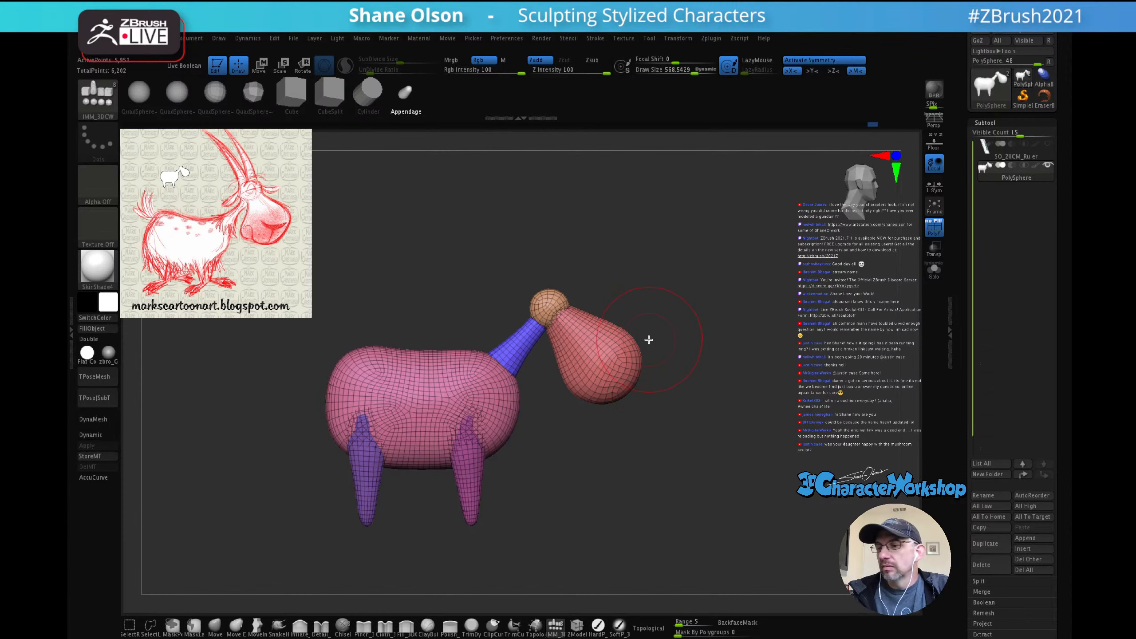
pyautogui.moveTo(646, 337); pyautogui.dragTo(643, 352)
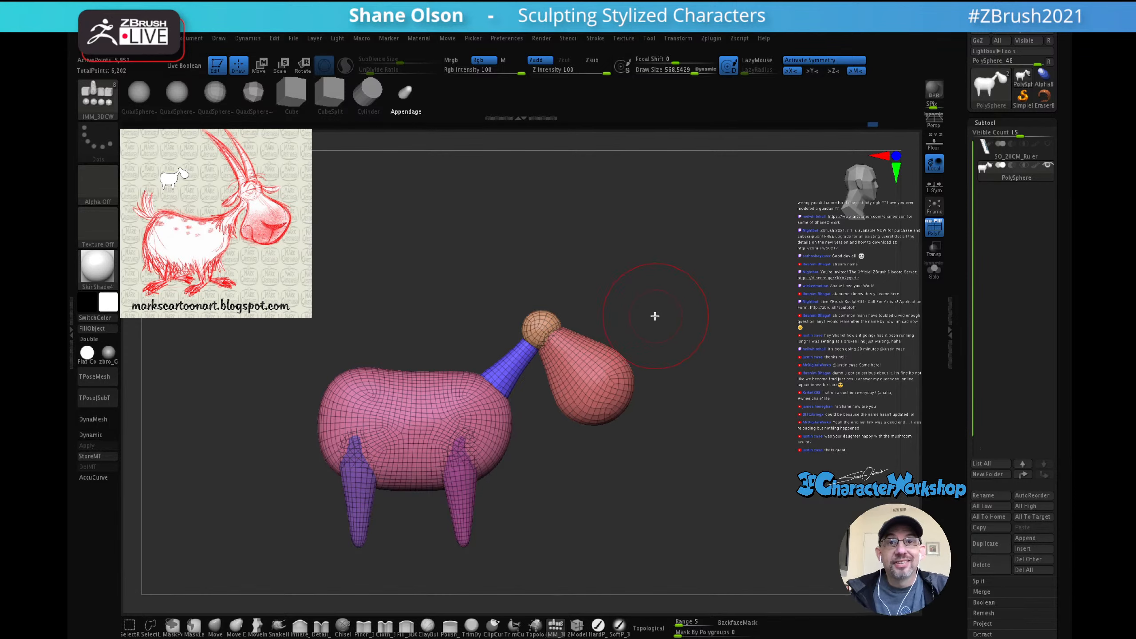
pyautogui.keyDown('alt'); pyautogui.moveTo(669, 318); pyautogui.dragTo(663, 348); pyautogui.keyUp('alt')
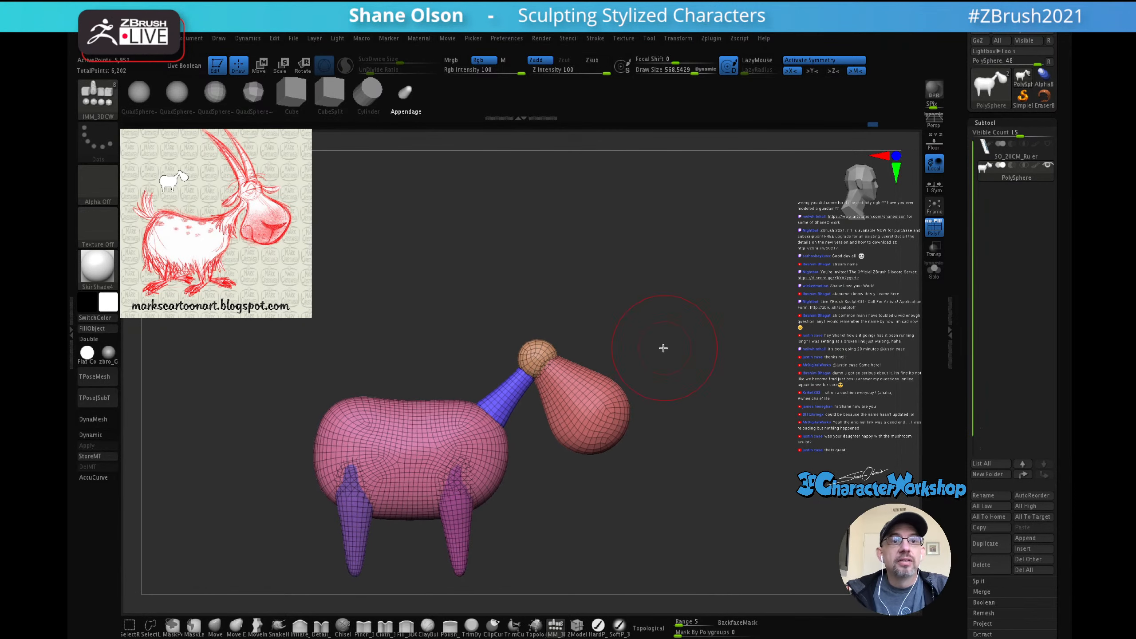
# Step: Reduce the Move brush's draw size to about 274 and widen the head sphere symmetrically from behind
pyautogui.moveTo(626, 304); pyautogui.dragTo(655, 302)
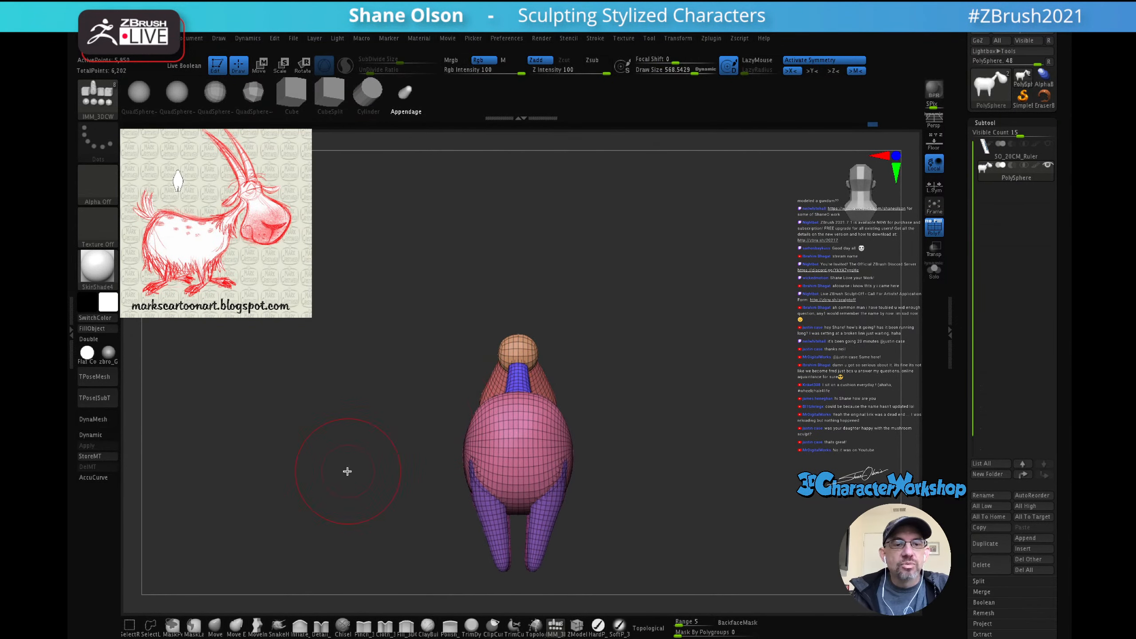
pyautogui.click(215, 625)
pyautogui.keyDown('alt'); pyautogui.moveTo(623, 304); pyautogui.dragTo(636, 414); pyautogui.keyUp('alt')
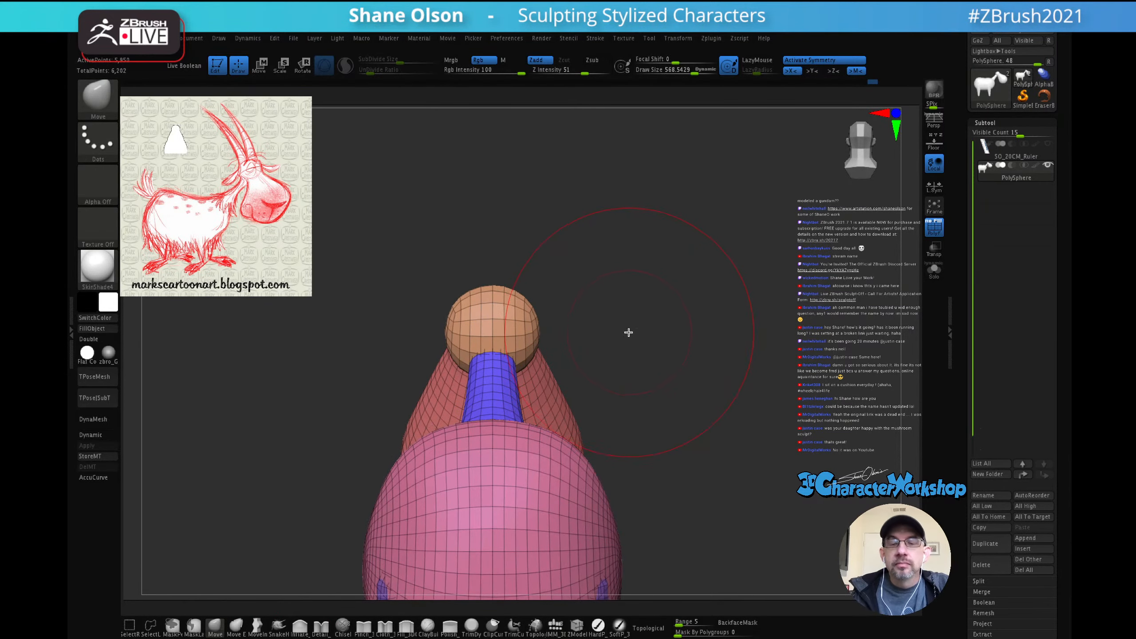
pyautogui.press('s')
pyautogui.moveTo(637, 335); pyautogui.dragTo(619, 330)
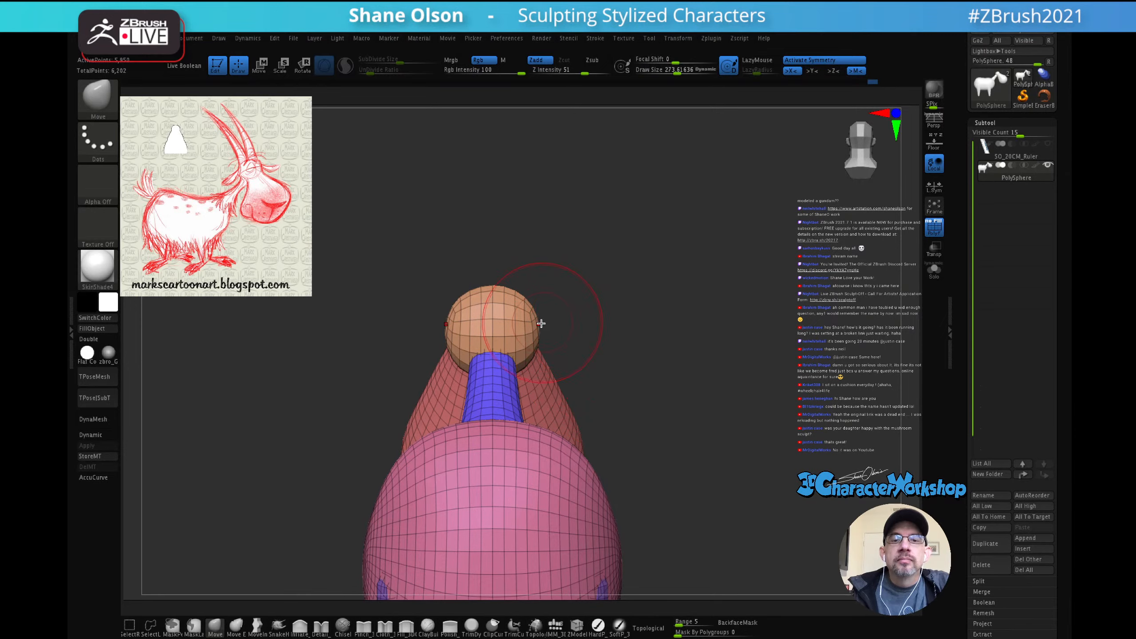
pyautogui.moveTo(545, 330); pyautogui.dragTo(573, 317)
pyautogui.moveTo(626, 270); pyautogui.dragTo(624, 289)
pyautogui.moveTo(519, 330); pyautogui.dragTo(514, 330)
pyautogui.moveTo(625, 260); pyautogui.dragTo(620, 269)
pyautogui.keyDown('alt'); pyautogui.moveTo(674, 318); pyautogui.dragTo(658, 293); pyautogui.keyUp('alt')
pyautogui.keyDown('alt'); pyautogui.moveTo(669, 322); pyautogui.dragTo(672, 273); pyautogui.keyUp('alt')
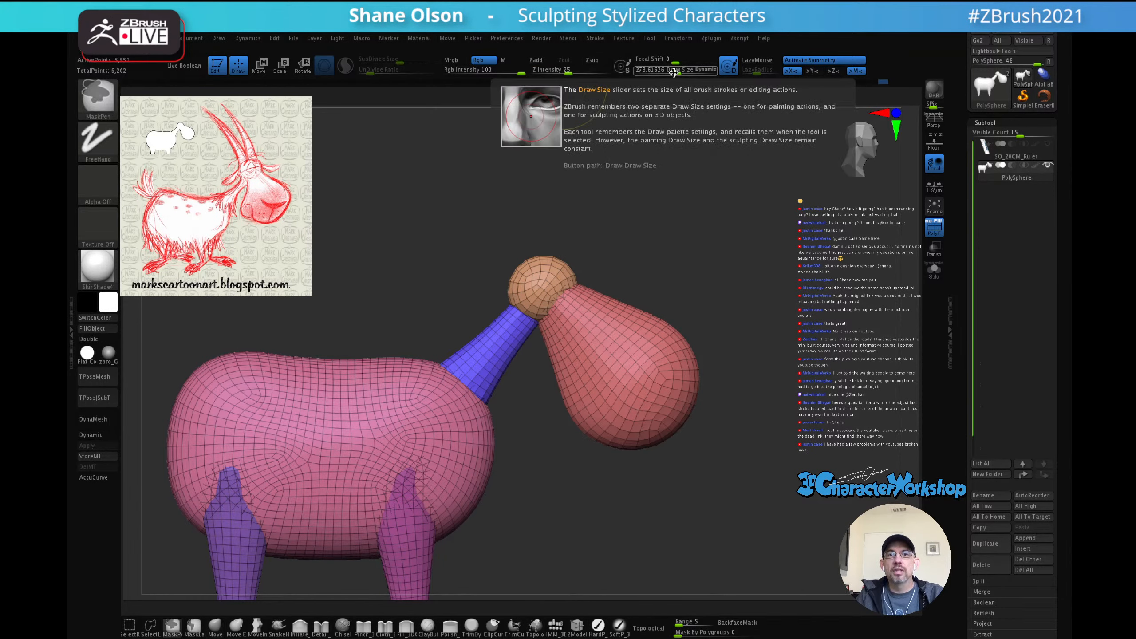
# Step: Examine the pop-up help for interface controls such as Draw Size, Mrgb, Draw Pointer and TPose|SubT
pyautogui.press('ctrl')
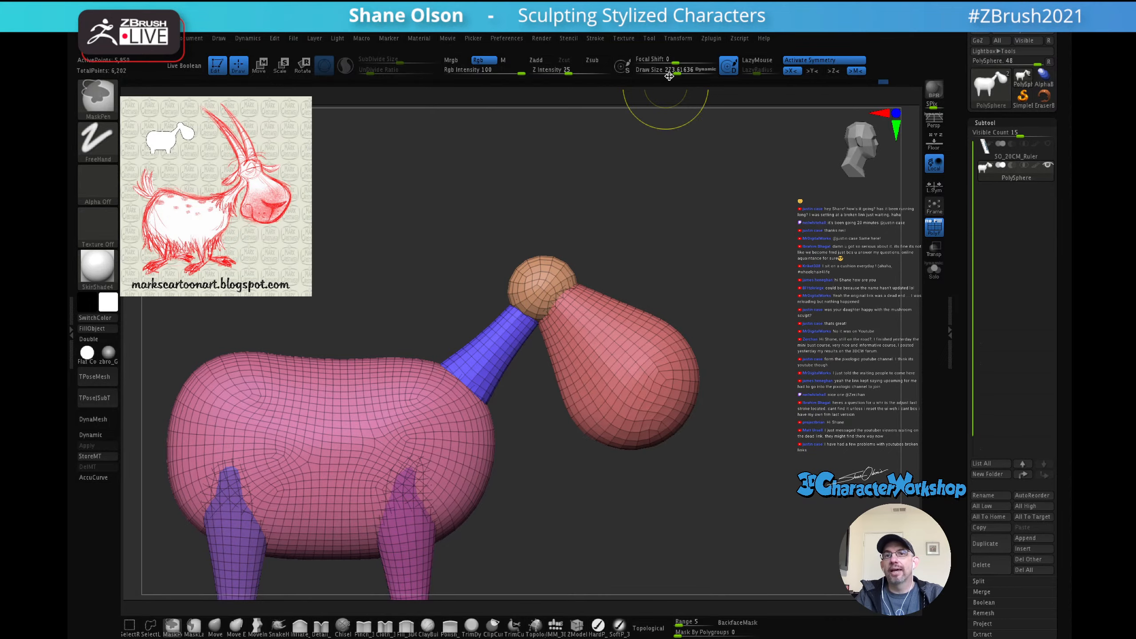
pyautogui.press('ctrl')
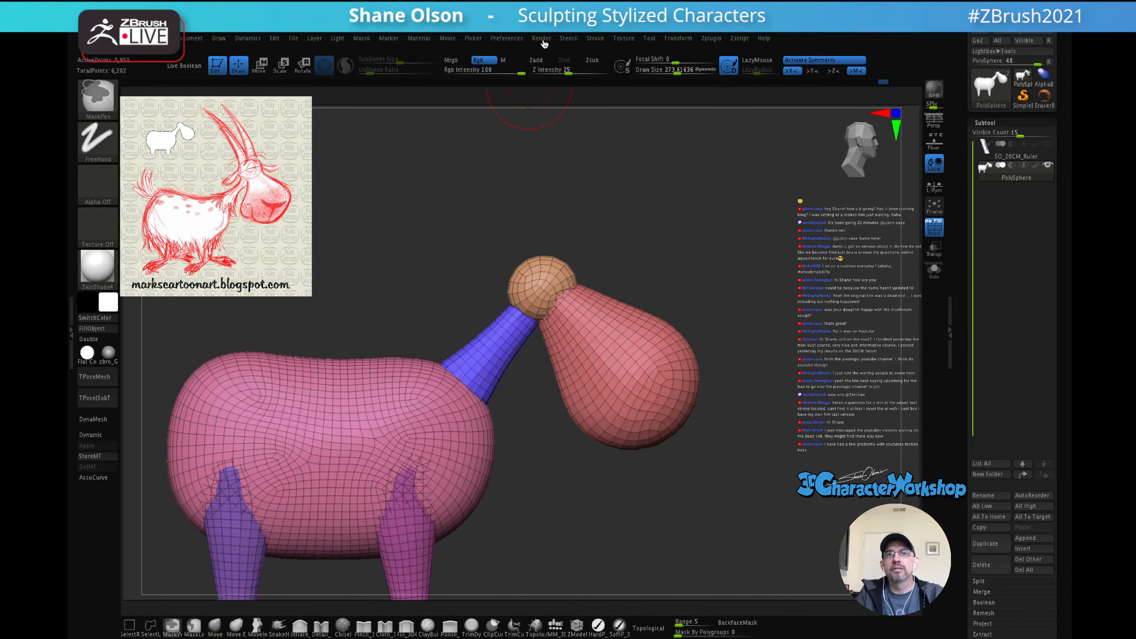
pyautogui.press('ctrl')
pyautogui.moveTo(481, 66)
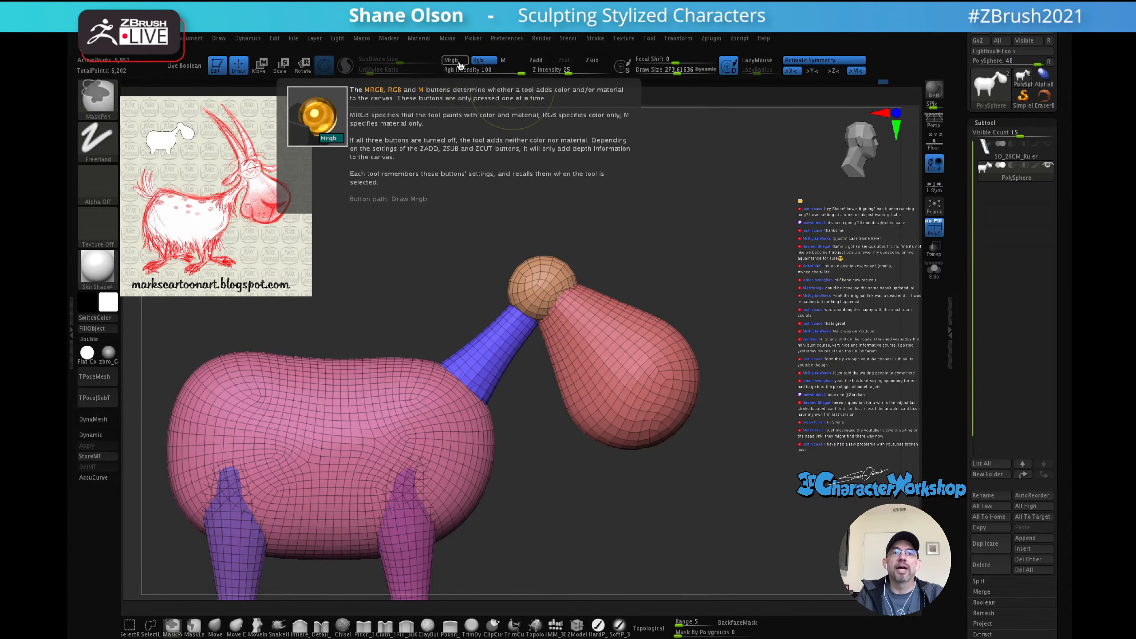
pyautogui.moveTo(412, 65)
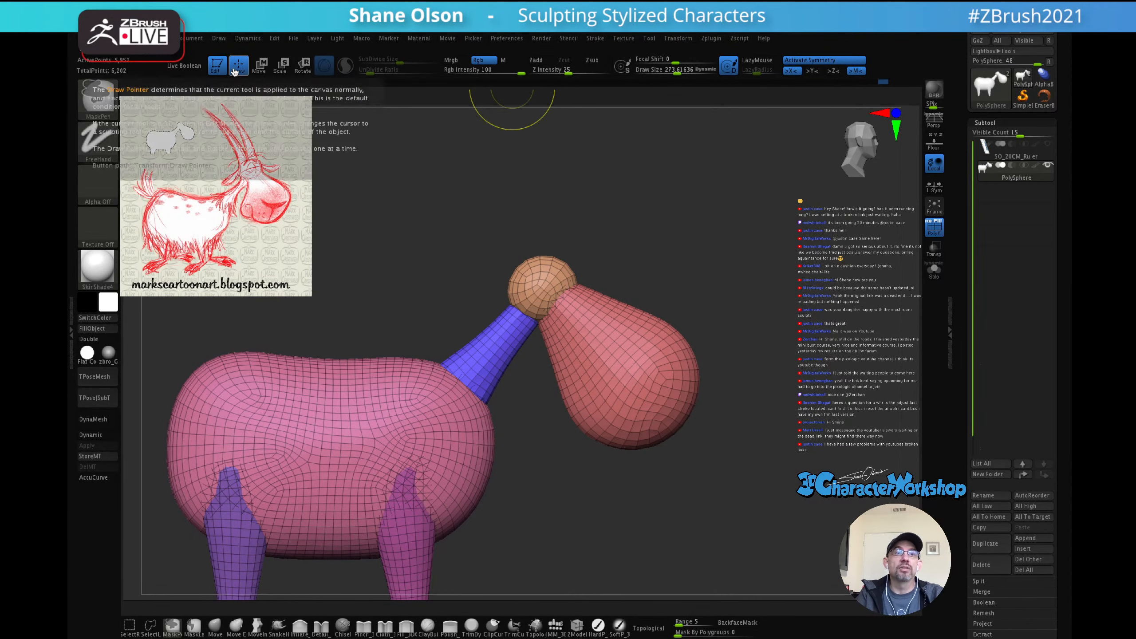
pyautogui.press('ctrl')
pyautogui.moveTo(189, 73)
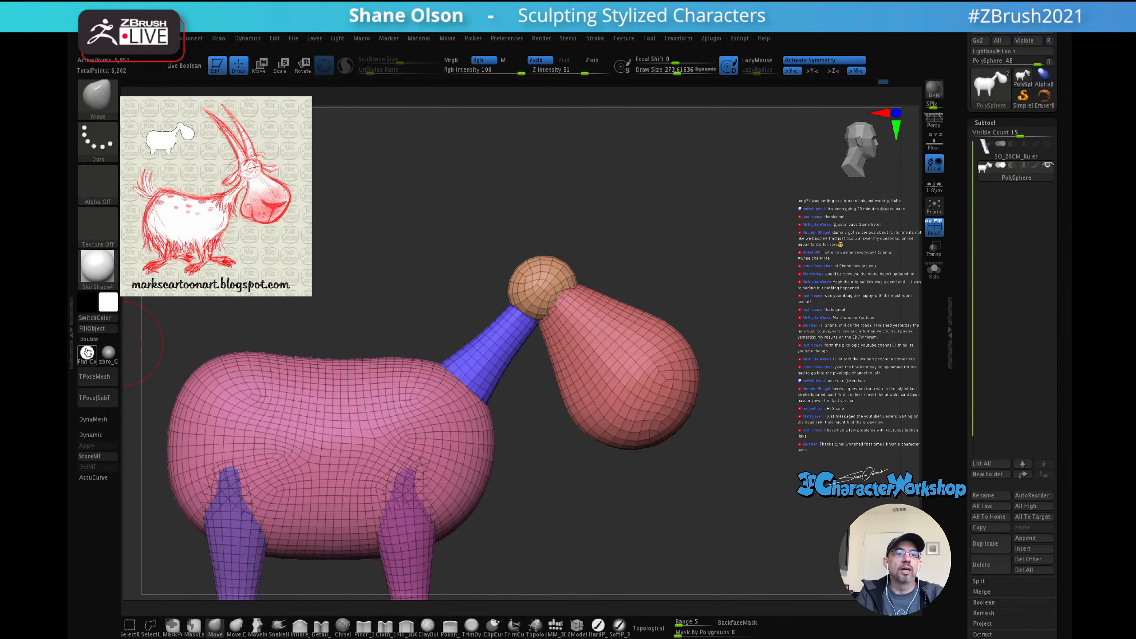
pyautogui.moveTo(88, 353)
pyautogui.moveTo(101, 398)
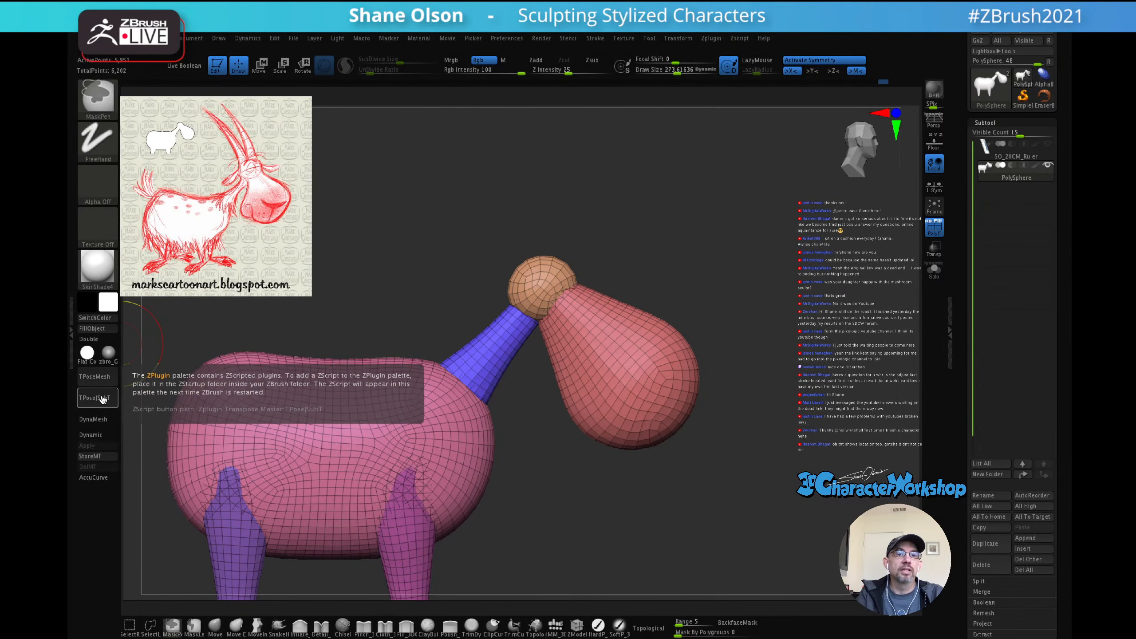
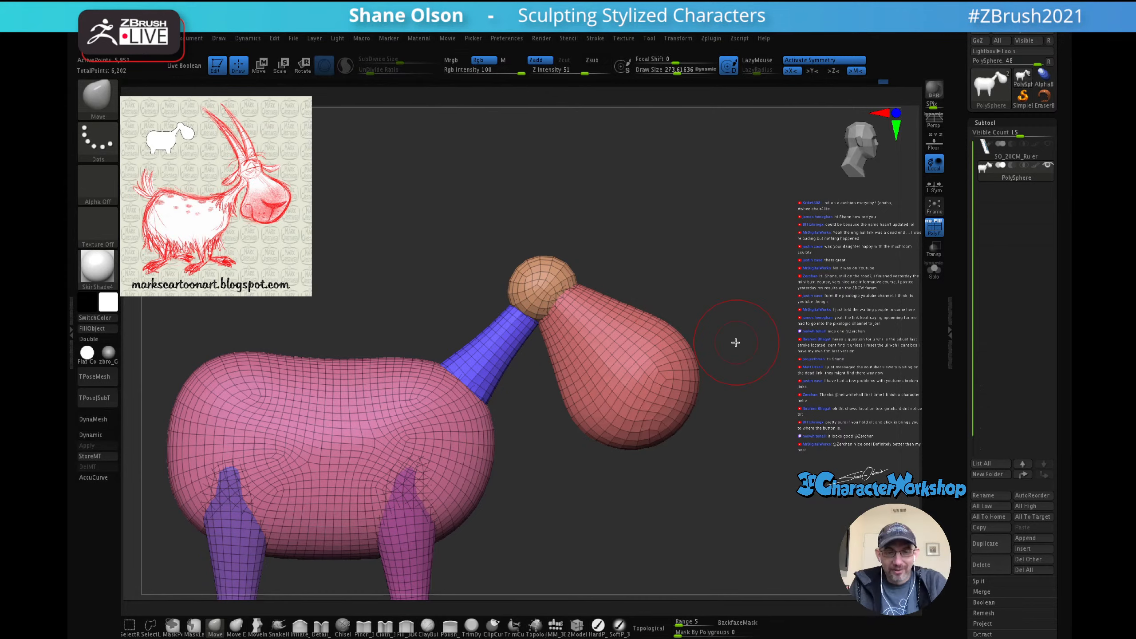
pyautogui.moveTo(768, 299); pyautogui.dragTo(730, 299)
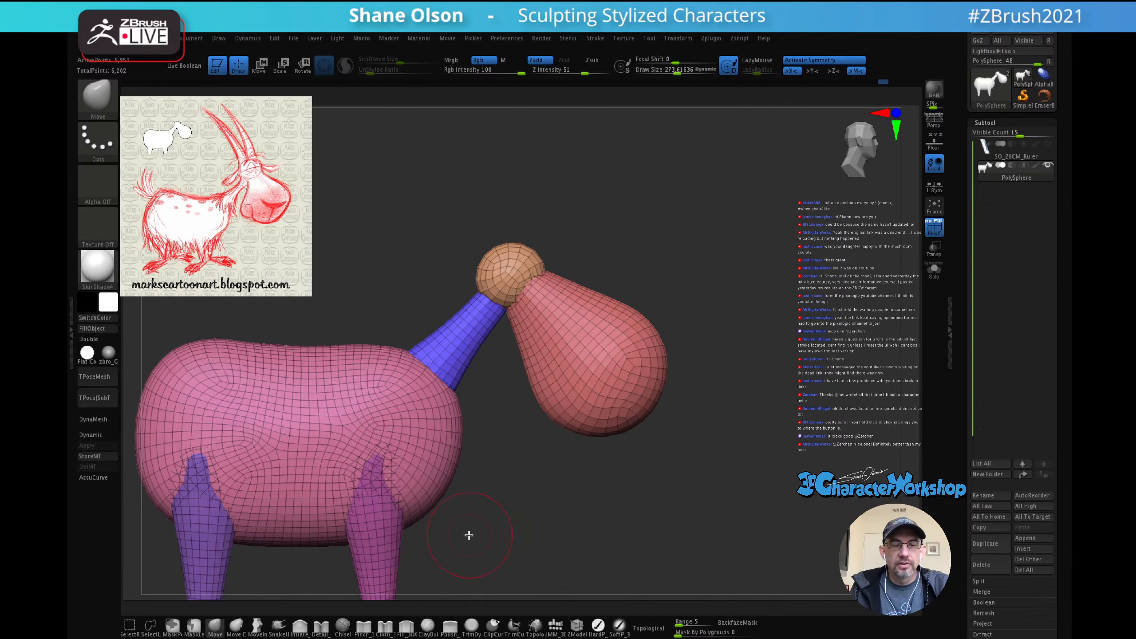
pyautogui.press('ctrl')
pyautogui.keyDown('ctrl'); pyautogui.click(556, 73); pyautogui.keyUp('ctrl')
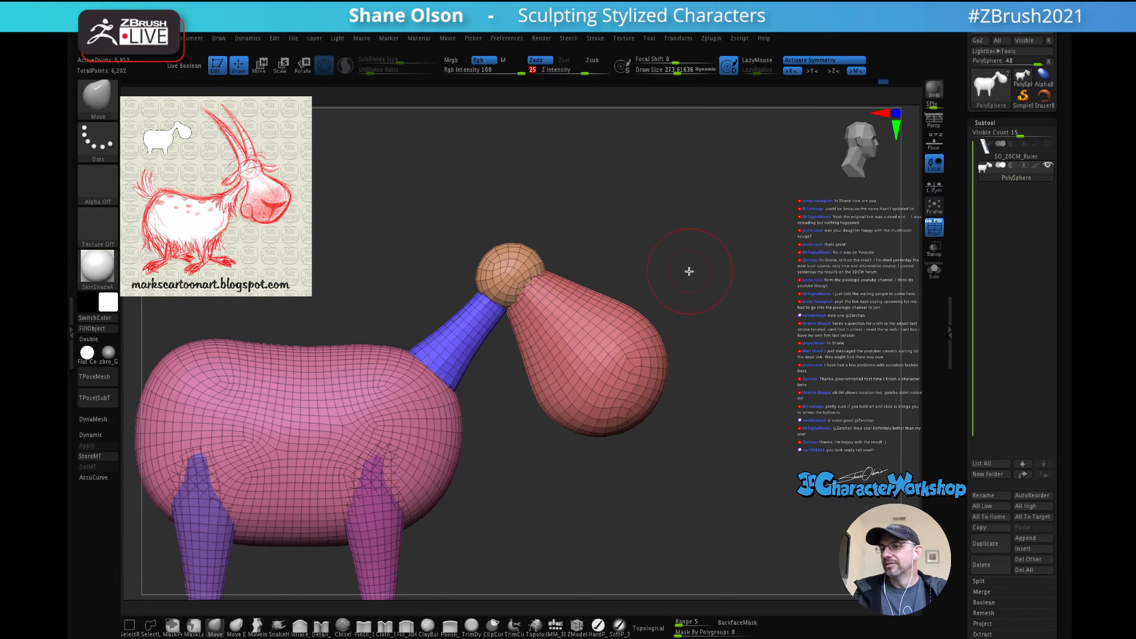
pyautogui.moveTo(696, 272); pyautogui.dragTo(712, 252)
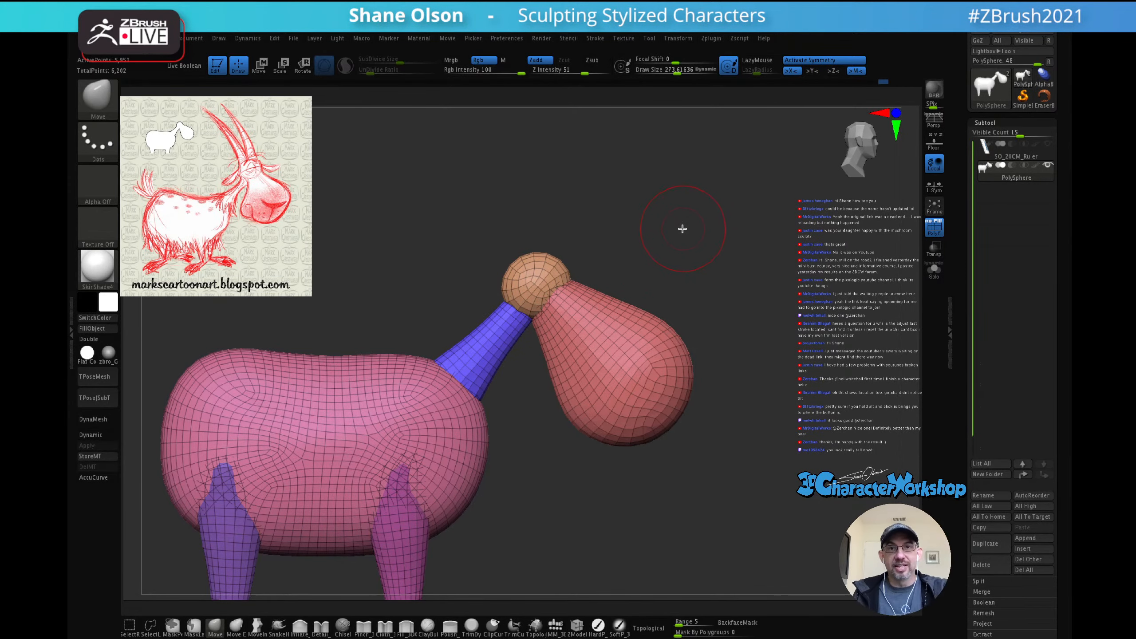
pyautogui.keyDown('alt'); pyautogui.moveTo(671, 222); pyautogui.dragTo(698, 230); pyautogui.keyUp('alt')
pyautogui.moveTo(704, 279)
pyautogui.keyDown('alt'); pyautogui.mouseDown()
pyautogui.moveTo(713, 264)
pyautogui.moveTo(699, 230)
pyautogui.mouseUp(); pyautogui.keyUp('alt')
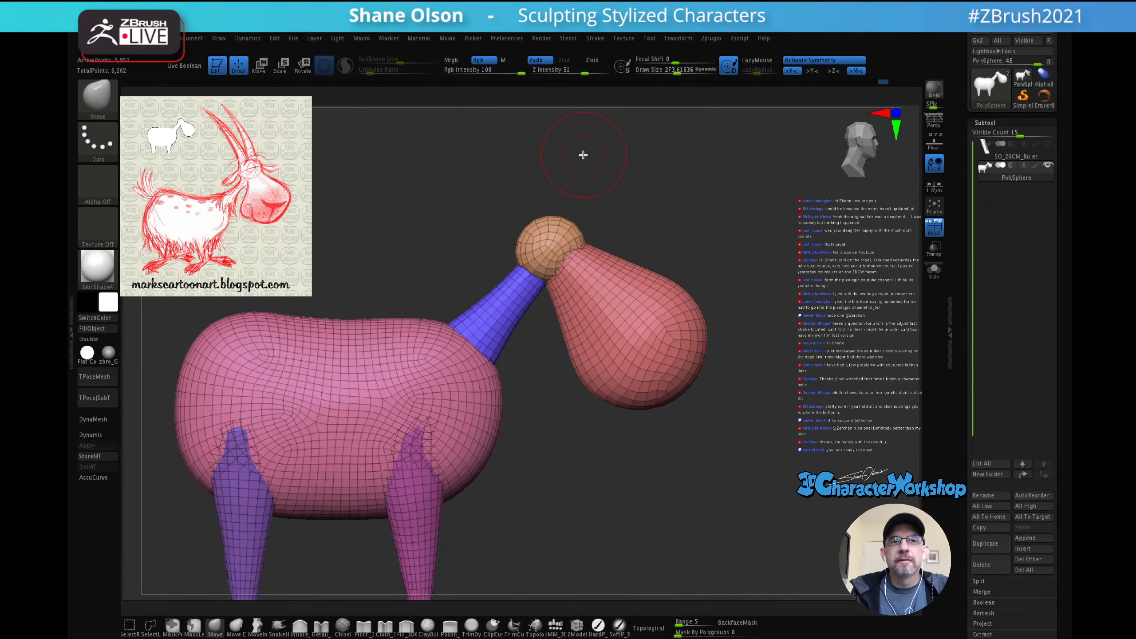
# Step: Insert a mirrored pair of long Appendage primitives on the head sphere as horns, using the IMM brush
pyautogui.moveTo(583, 155)
pyautogui.keyDown('alt'); pyautogui.mouseDown()
pyautogui.moveTo(616, 204)
pyautogui.moveTo(667, 205)
pyautogui.moveTo(662, 238)
pyautogui.moveTo(640, 228)
pyautogui.mouseUp(); pyautogui.keyUp('alt')
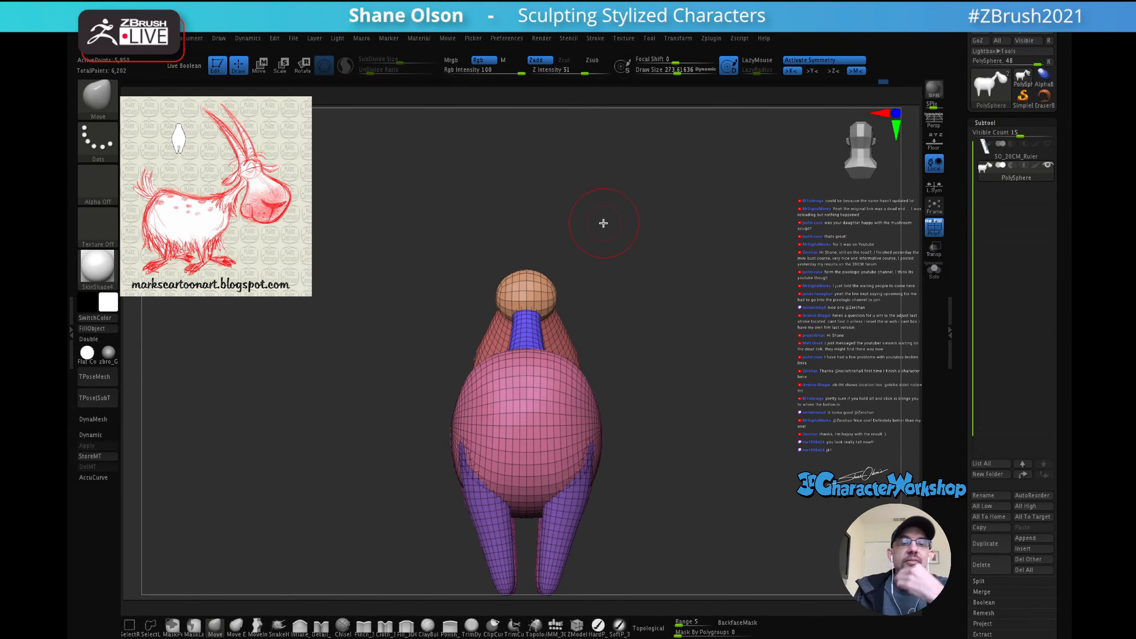
pyautogui.click(555, 626)
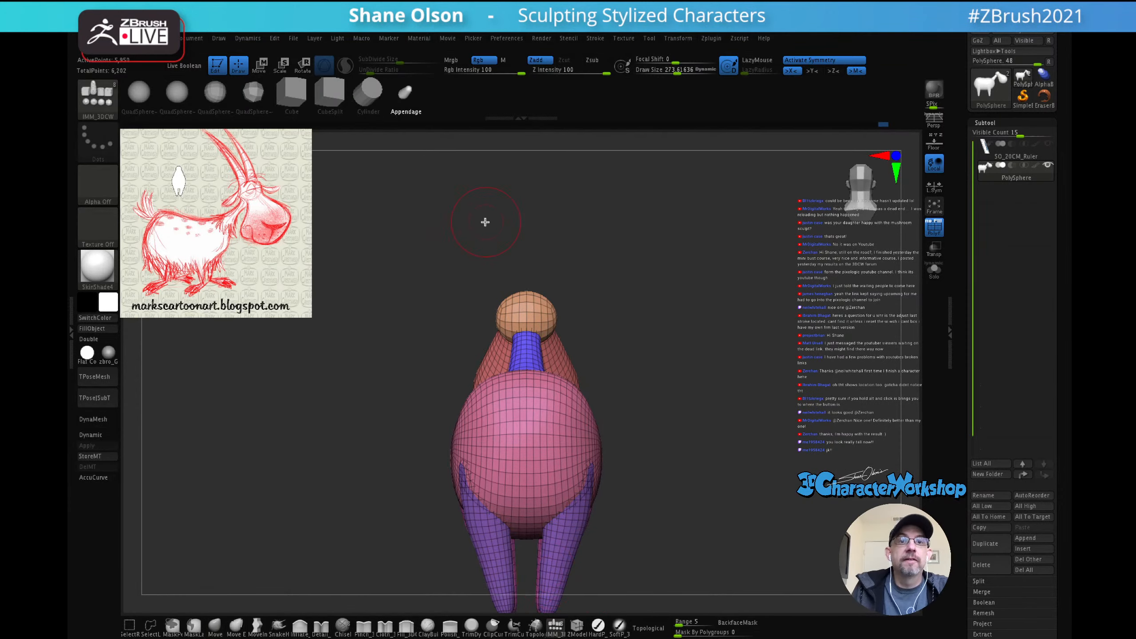
pyautogui.moveTo(656, 267)
pyautogui.mouseDown()
pyautogui.moveTo(651, 360)
pyautogui.moveTo(624, 254)
pyautogui.moveTo(545, 274)
pyautogui.moveTo(576, 410)
pyautogui.moveTo(554, 324)
pyautogui.mouseUp()
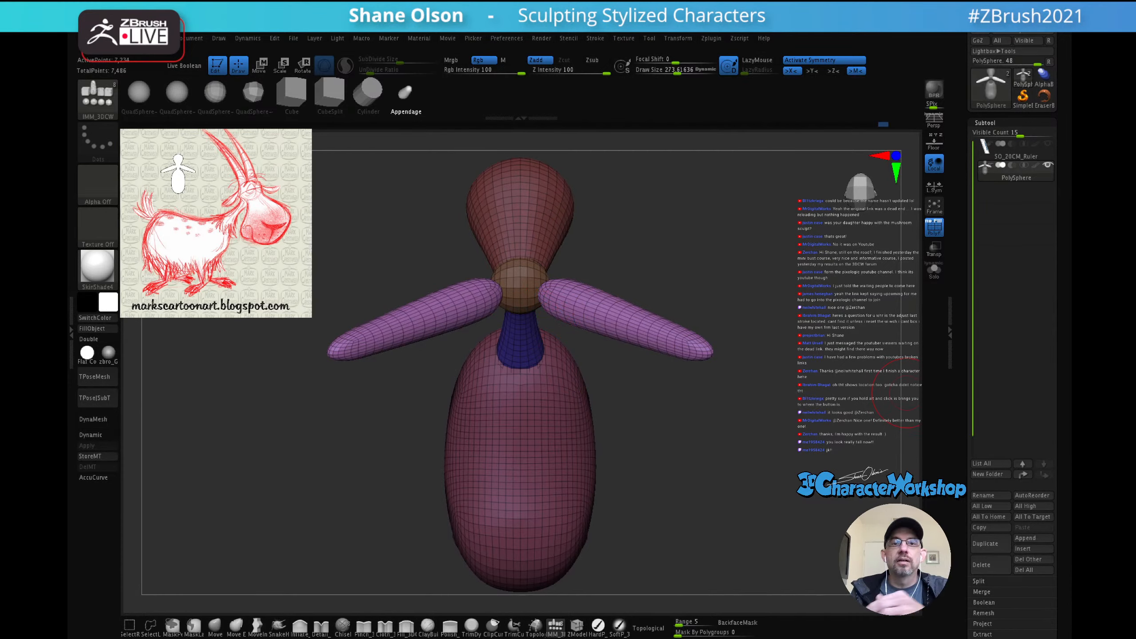
pyautogui.moveTo(690, 266); pyautogui.dragTo(714, 358)
# Step: Rotate the mirrored horns about their base until they stand upright and nearly parallel above the head
pyautogui.press('w')
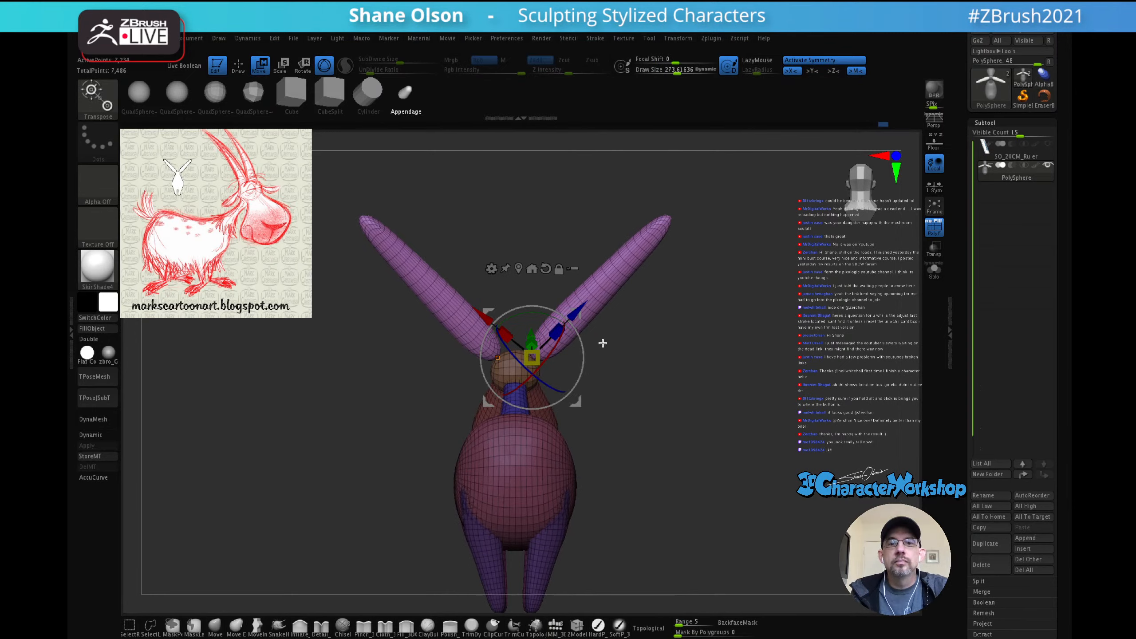
pyautogui.moveTo(583, 344); pyautogui.dragTo(563, 370)
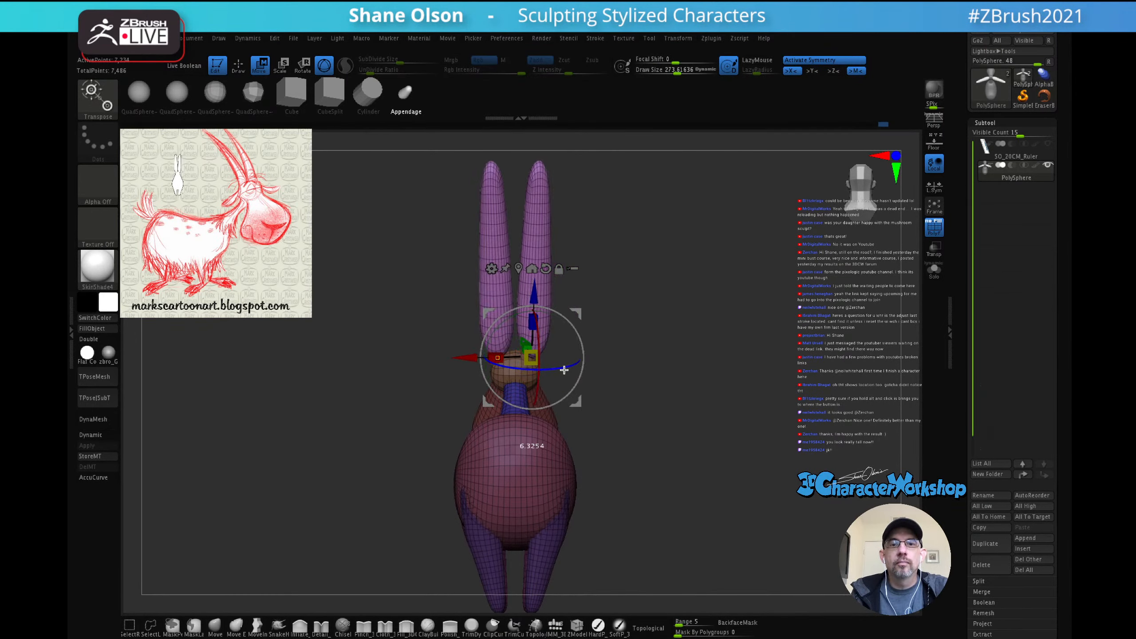
pyautogui.moveTo(660, 307); pyautogui.dragTo(603, 310)
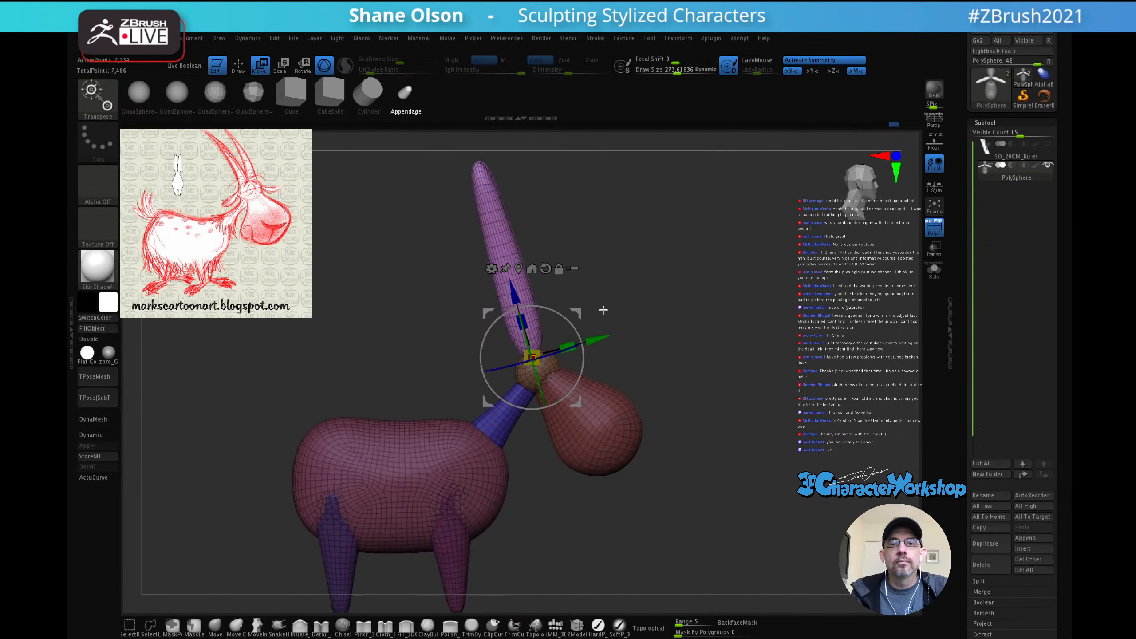
pyautogui.keyDown('alt'); pyautogui.moveTo(652, 277); pyautogui.dragTo(681, 276); pyautogui.keyUp('alt')
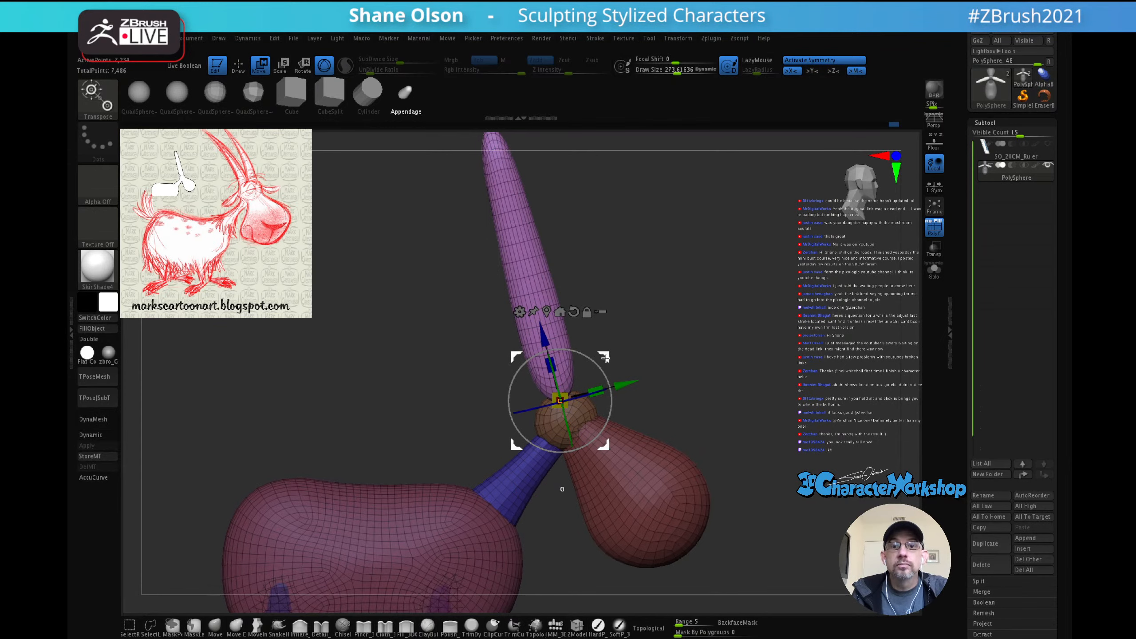
# Step: Split the unmasked horns off the goat body into their own subtool and make that subtool active
pyautogui.moveTo(605, 358); pyautogui.dragTo(606, 365)
pyautogui.keyDown('alt'); pyautogui.moveTo(641, 313); pyautogui.dragTo(646, 320); pyautogui.keyUp('alt')
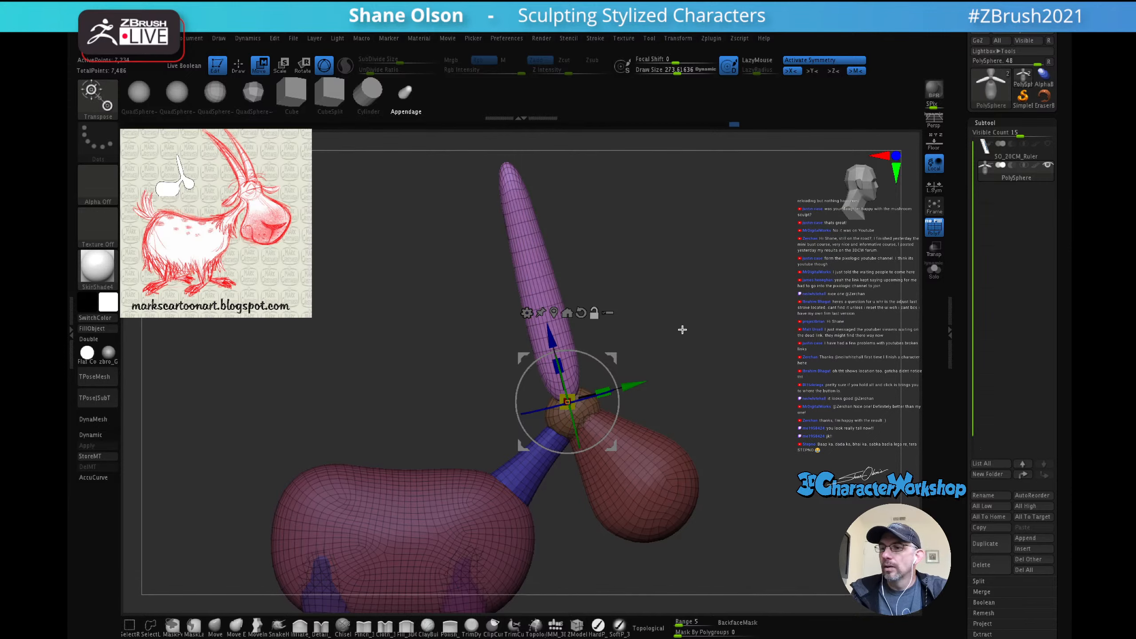
pyautogui.keyDown('alt'); pyautogui.moveTo(674, 327); pyautogui.dragTo(681, 292); pyautogui.keyUp('alt')
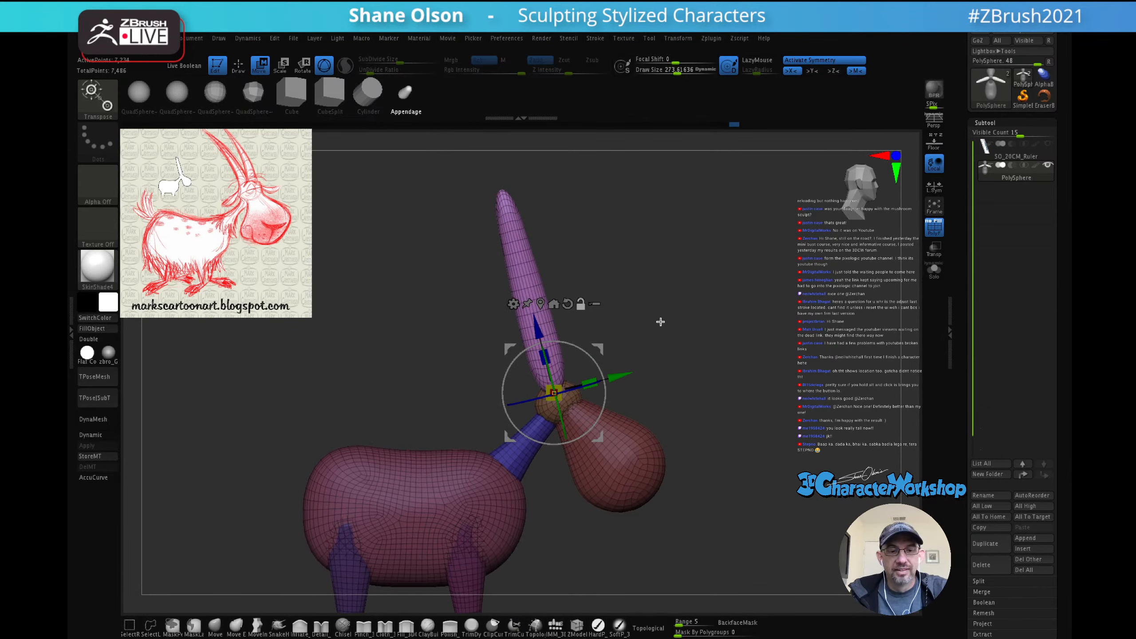
pyautogui.press('space')
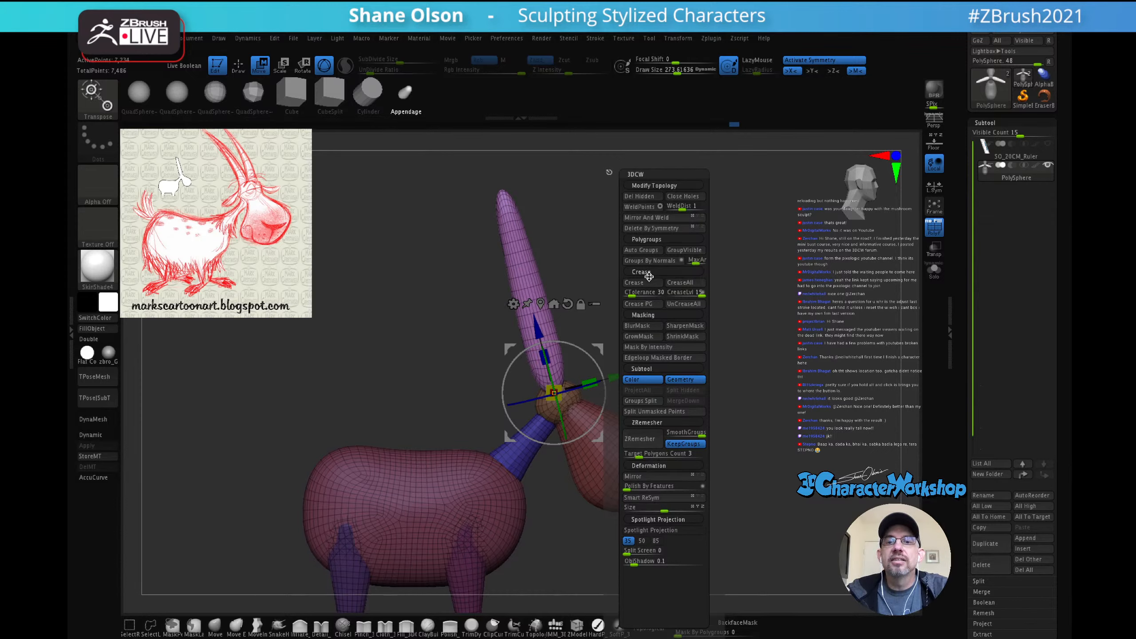
pyautogui.click(676, 412)
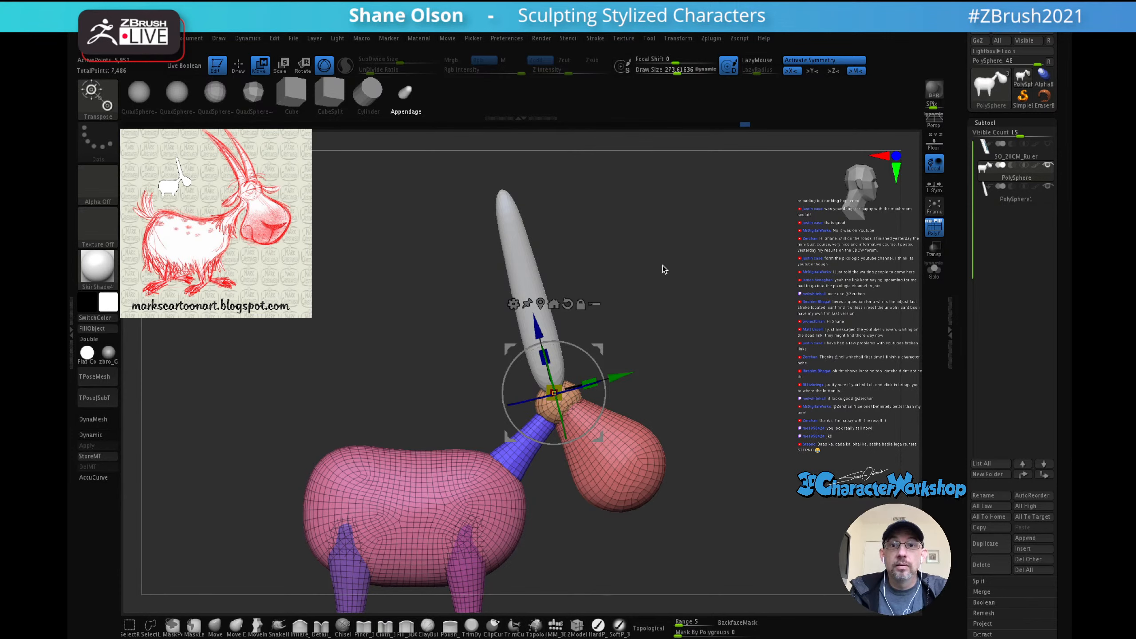
pyautogui.moveTo(682, 283)
pyautogui.mouseDown()
pyautogui.moveTo(669, 293)
pyautogui.moveTo(681, 286)
pyautogui.mouseUp()
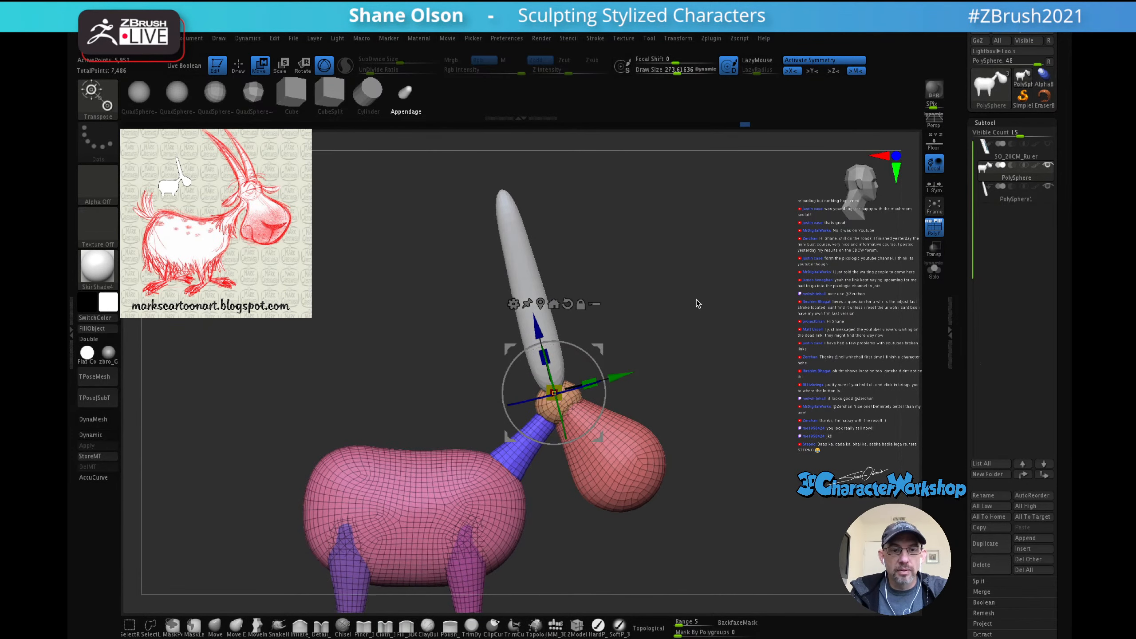
pyautogui.press('Down')
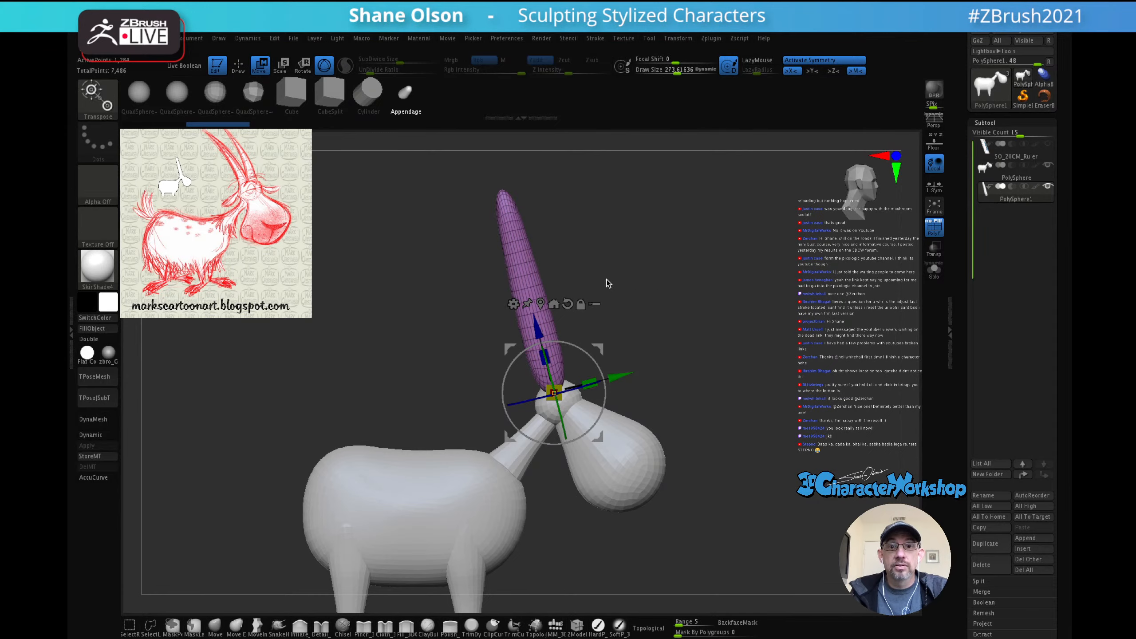
# Step: Enlarge the Smooth brush's draw size to about 524 and smooth both horns symmetrically from the front to taper them
pyautogui.moveTo(668, 285)
pyautogui.mouseDown()
pyautogui.moveTo(617, 290)
pyautogui.moveTo(675, 277)
pyautogui.moveTo(677, 297)
pyautogui.mouseUp()
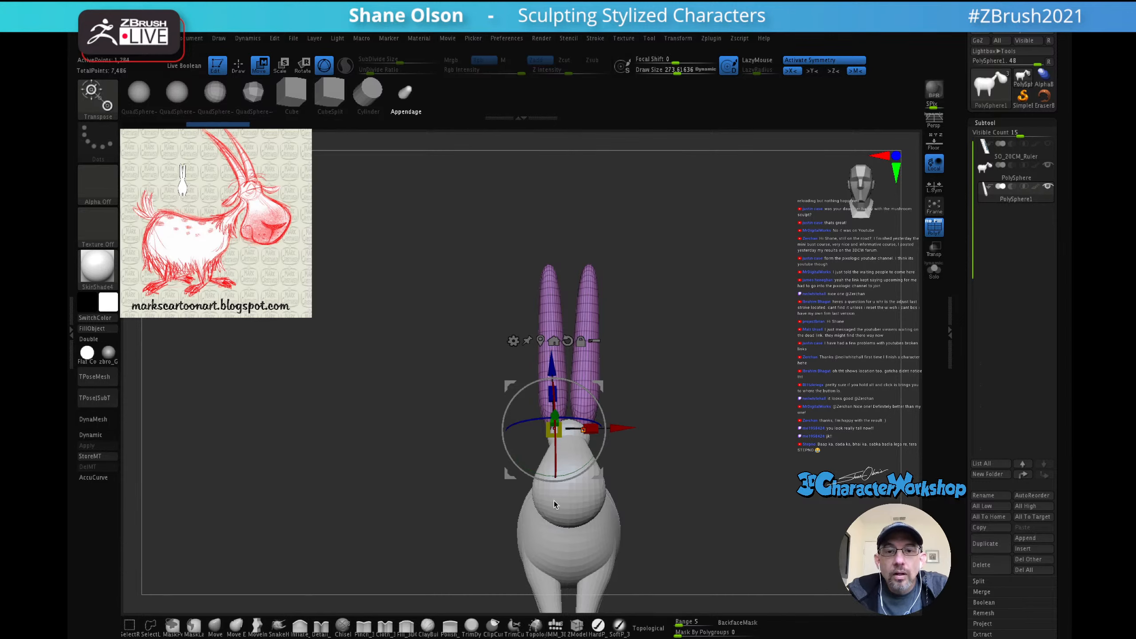
pyautogui.press('q')
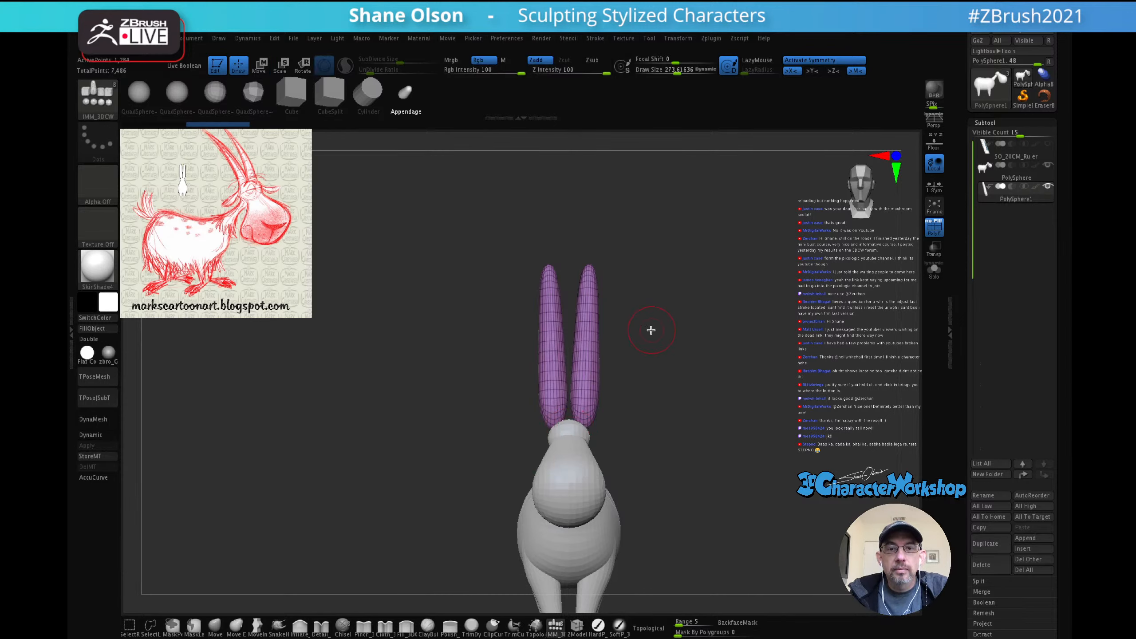
pyautogui.keyDown('alt'); pyautogui.moveTo(669, 314); pyautogui.dragTo(679, 382); pyautogui.keyUp('alt')
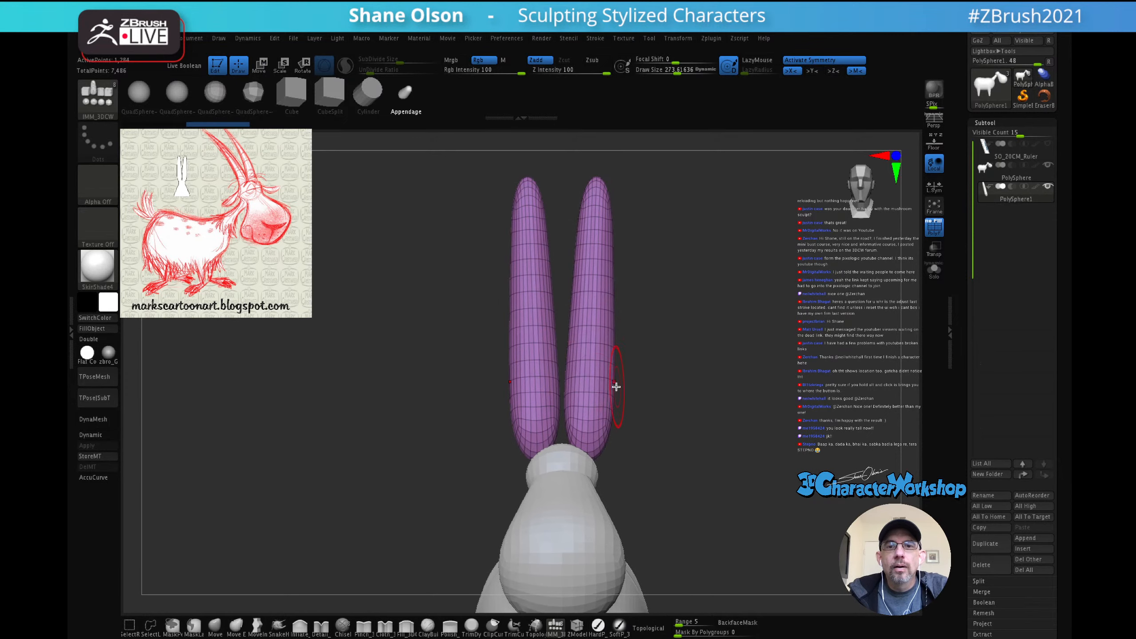
pyautogui.press('shift')
pyautogui.moveTo(600, 372)
pyautogui.keyDown('shift'); pyautogui.mouseDown()
pyautogui.moveTo(589, 320)
pyautogui.moveTo(583, 363)
pyautogui.mouseUp(); pyautogui.keyUp('shift')
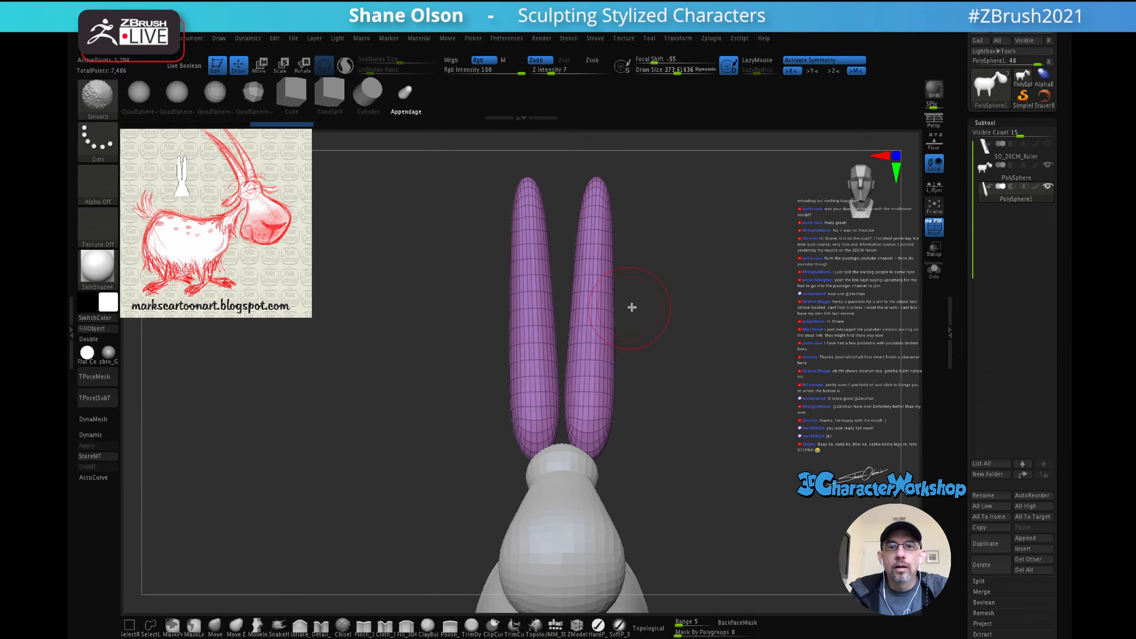
pyautogui.press('shift')
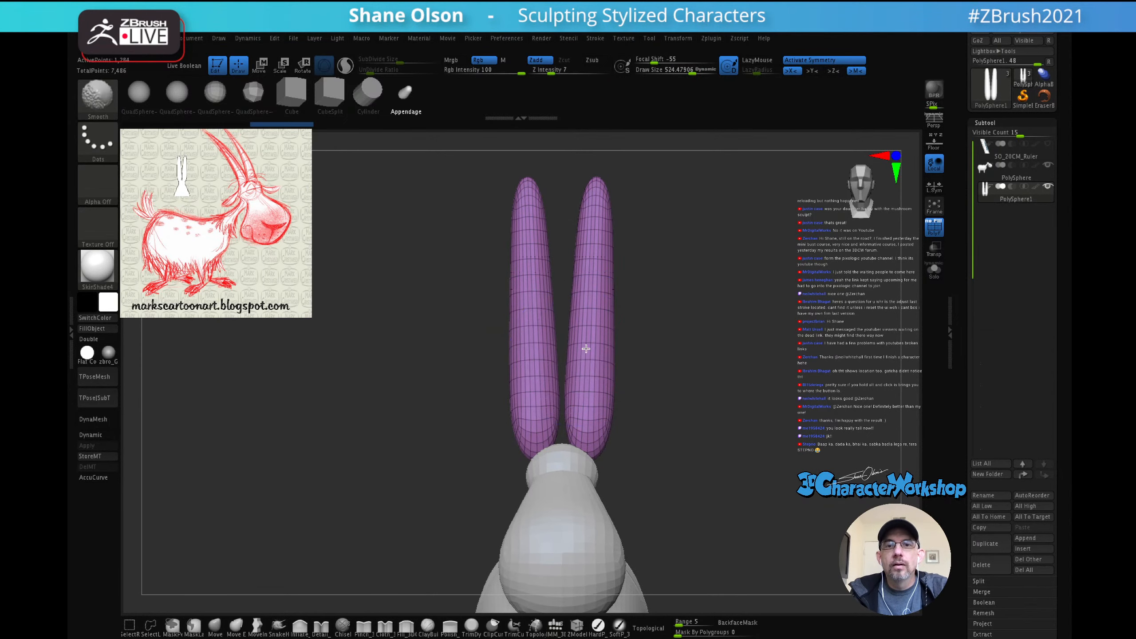
pyautogui.keyDown('shift'); pyautogui.moveTo(591, 322); pyautogui.dragTo(597, 191); pyautogui.keyUp('shift')
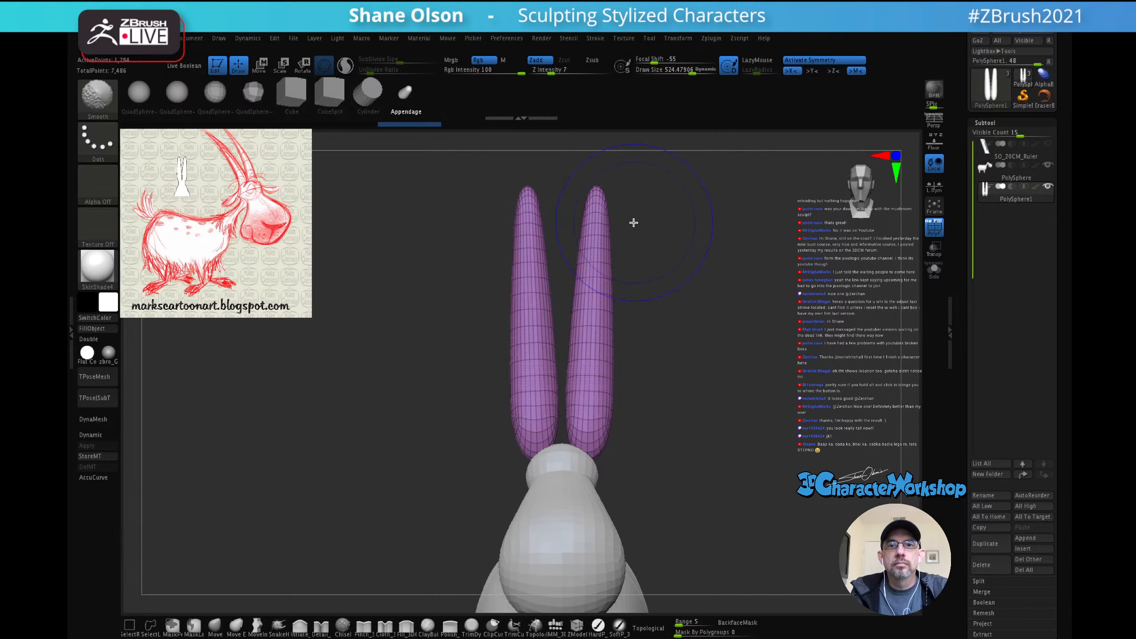
# Step: Raise the Smooth brush's Z Intensity to 14 and narrow the upper halves of the horns
pyautogui.press('shift')
pyautogui.moveTo(555, 70); pyautogui.dragTo(558, 71)
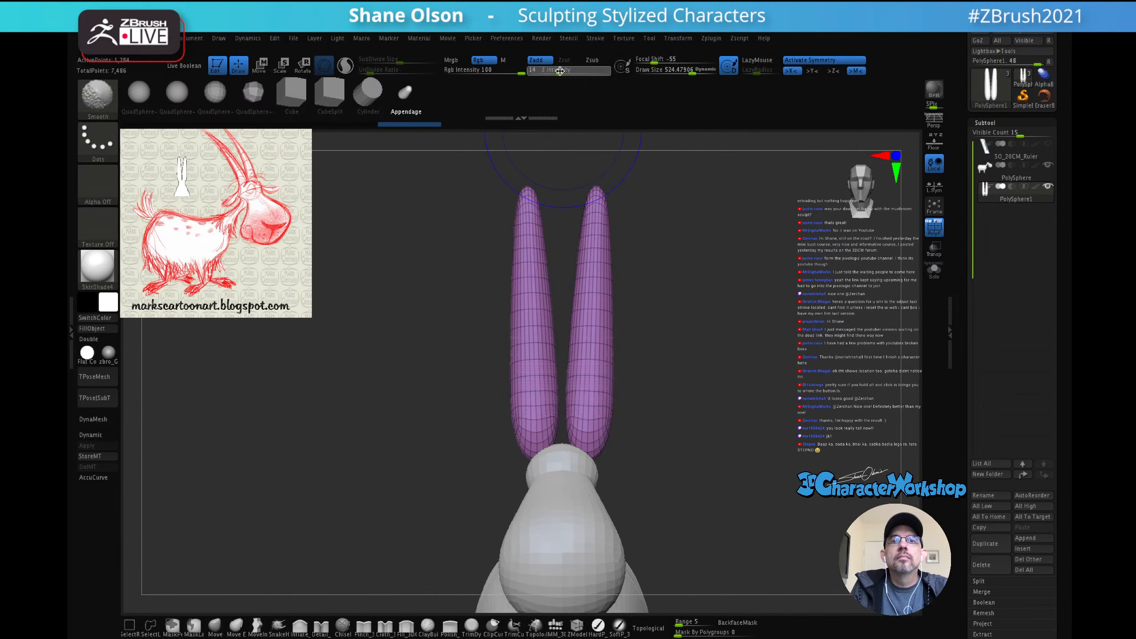
pyautogui.moveTo(602, 296)
pyautogui.keyDown('shift'); pyautogui.mouseDown()
pyautogui.moveTo(591, 219)
pyautogui.moveTo(591, 257)
pyautogui.moveTo(586, 232)
pyautogui.mouseUp(); pyautogui.keyUp('shift')
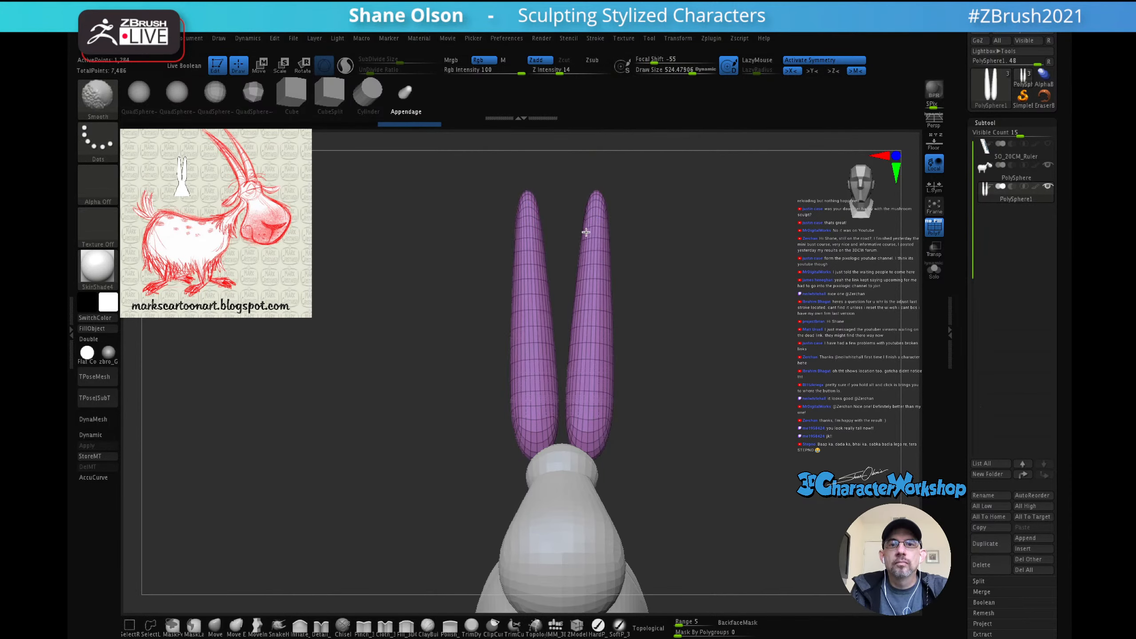
pyautogui.moveTo(583, 288)
pyautogui.keyDown('shift'); pyautogui.mouseDown()
pyautogui.moveTo(583, 204)
pyautogui.moveTo(593, 214)
pyautogui.moveTo(603, 201)
pyautogui.mouseUp(); pyautogui.keyUp('shift')
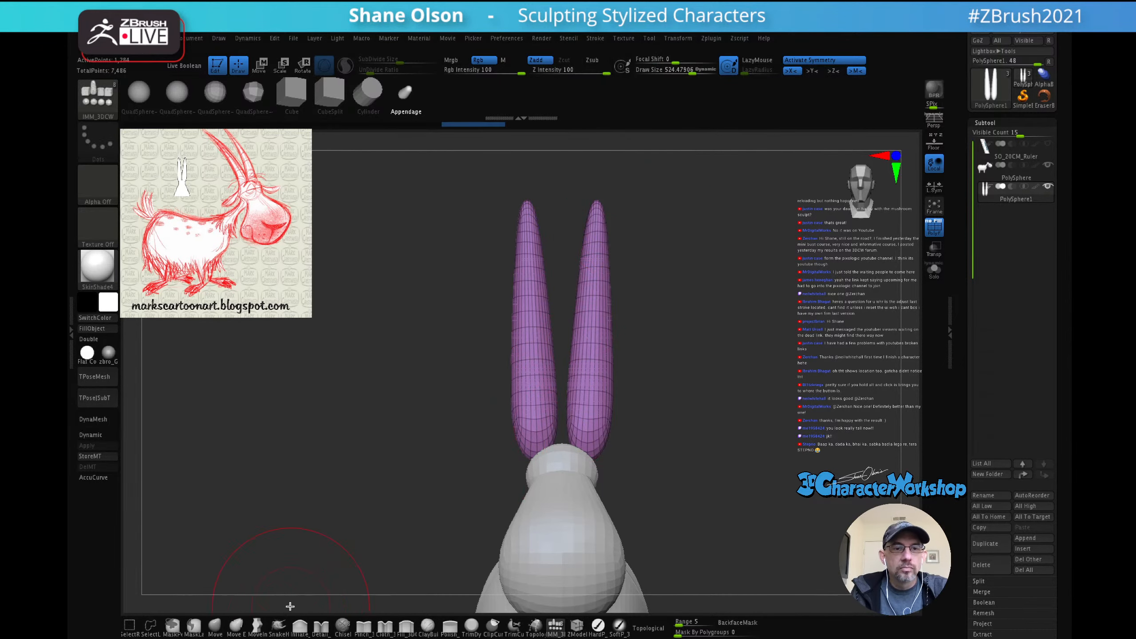
# Step: Pull the horn tips into points using the Move Infinite Depth brush with AccuCurve on, reducing draw size to about 339
pyautogui.click(257, 625)
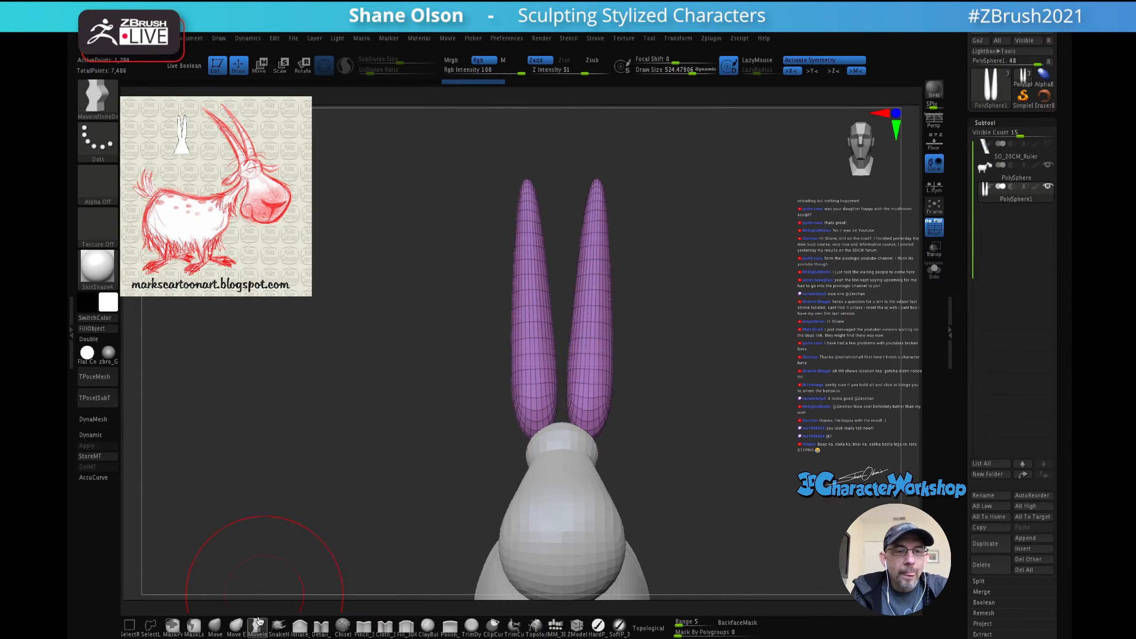
pyautogui.click(98, 481)
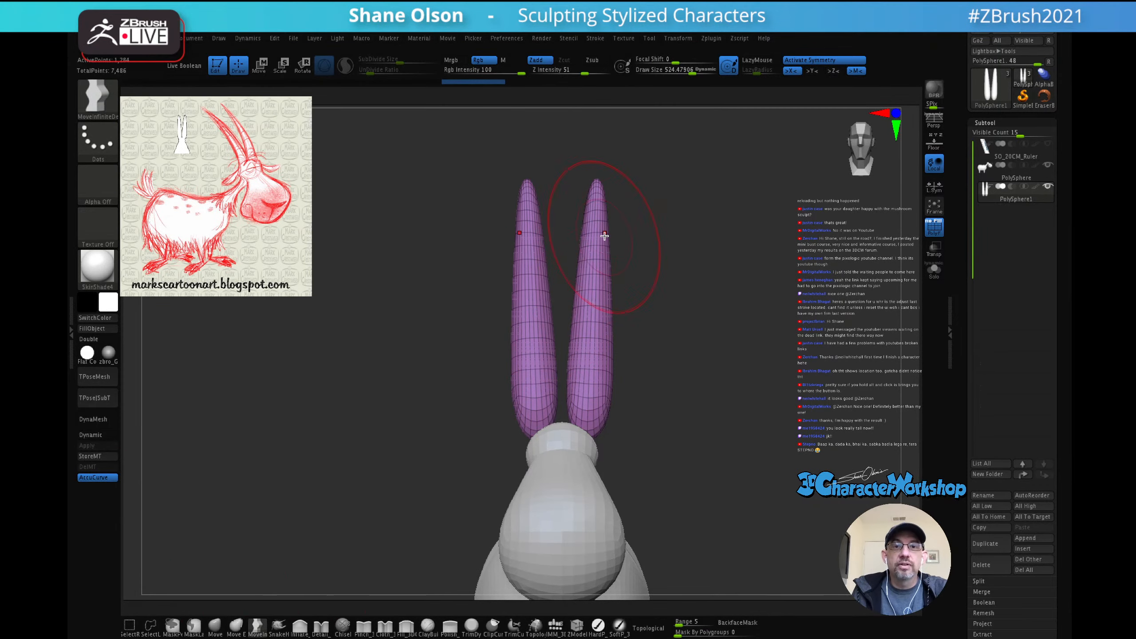
pyautogui.keyDown('alt'); pyautogui.moveTo(690, 223); pyautogui.dragTo(663, 287); pyautogui.keyUp('alt')
pyautogui.moveTo(594, 248)
pyautogui.mouseDown()
pyautogui.moveTo(609, 247)
pyautogui.moveTo(579, 243)
pyautogui.moveTo(576, 190)
pyautogui.moveTo(644, 225)
pyautogui.moveTo(599, 219)
pyautogui.moveTo(650, 213)
pyautogui.moveTo(637, 264)
pyautogui.mouseUp()
pyautogui.press('s')
pyautogui.keyDown('shift'); pyautogui.moveTo(583, 300); pyautogui.dragTo(581, 271); pyautogui.keyUp('shift')
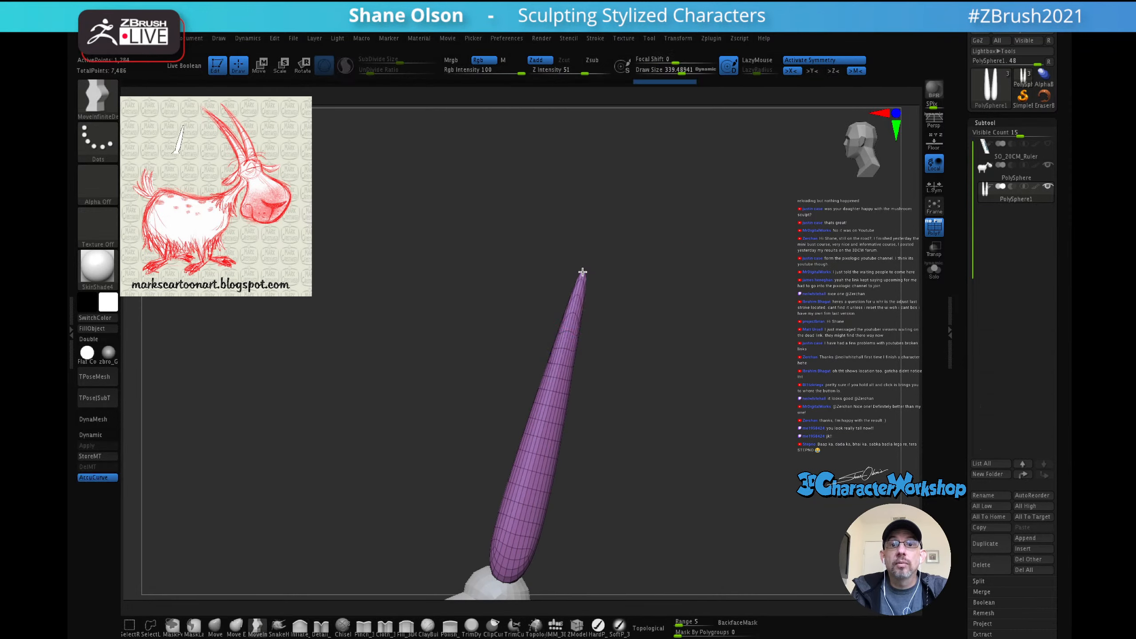
# Step: Reduce the draw size to about 222 and refine the horns just below their sharp tips
pyautogui.press('space')
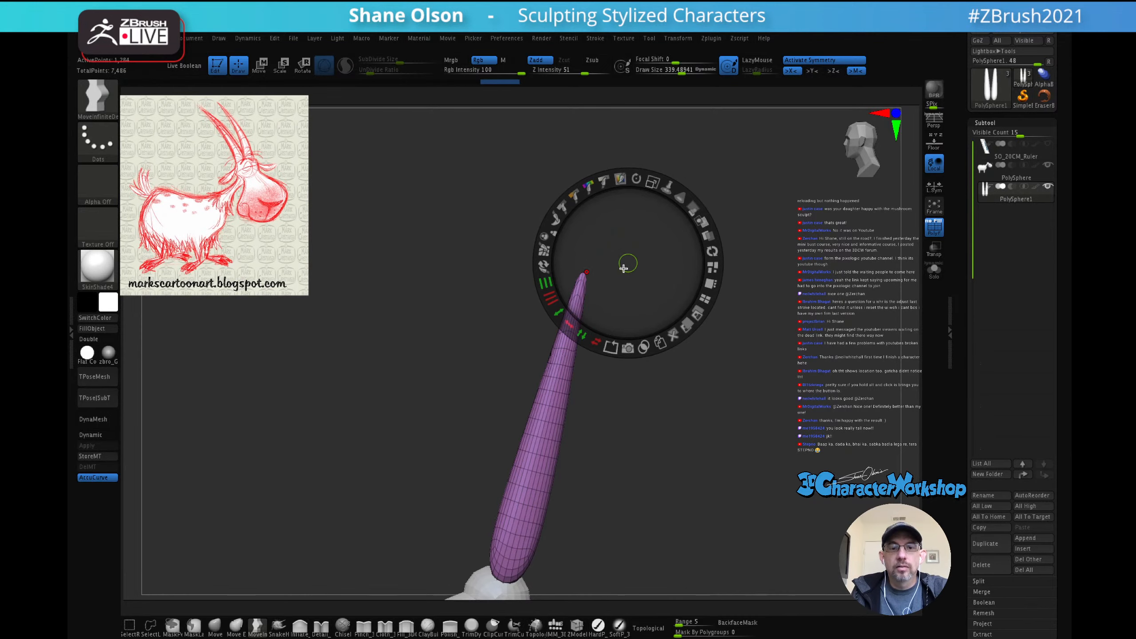
pyautogui.press('s')
pyautogui.moveTo(635, 272)
pyautogui.mouseDown()
pyautogui.moveTo(589, 261)
pyautogui.moveTo(566, 326)
pyautogui.mouseUp()
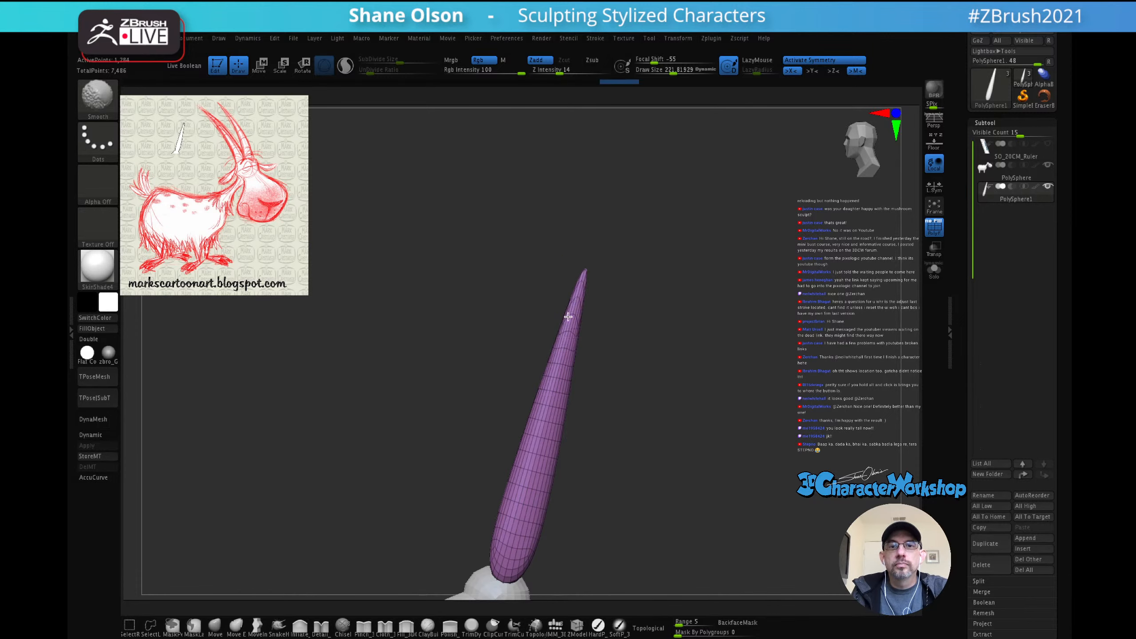
pyautogui.moveTo(641, 363)
pyautogui.keyDown('shift'); pyautogui.mouseDown()
pyautogui.moveTo(679, 367)
pyautogui.moveTo(675, 380)
pyautogui.moveTo(636, 336)
pyautogui.mouseUp(); pyautogui.keyUp('shift')
# Step: Set the draw size back to about 524 and smooth the horns along their length to slim them
pyautogui.press('s')
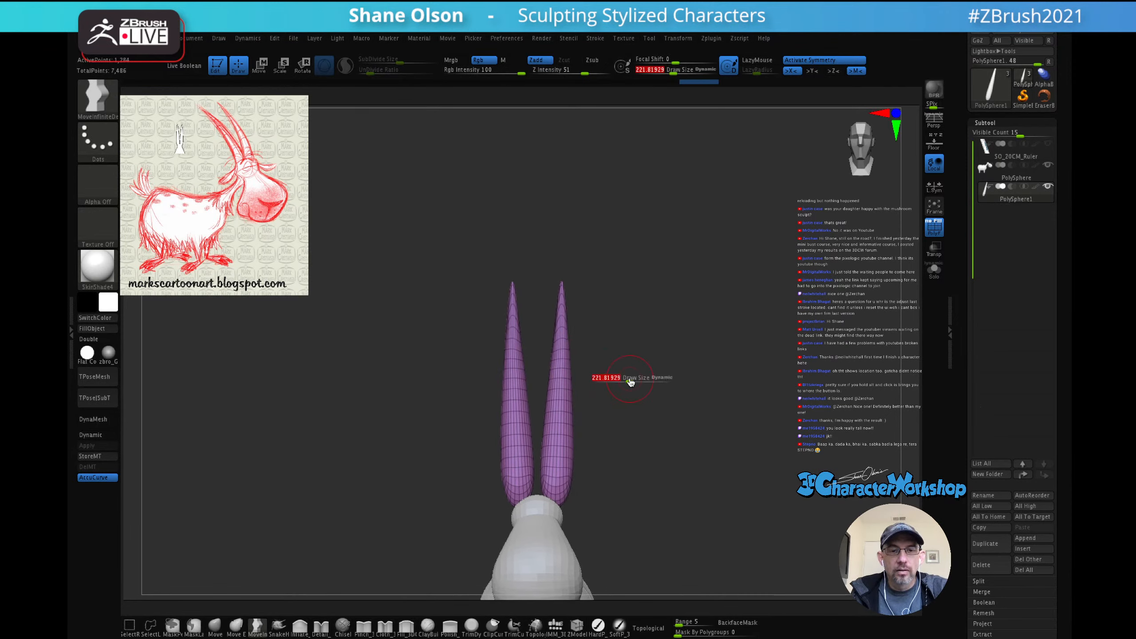
pyautogui.moveTo(626, 383); pyautogui.dragTo(649, 386)
pyautogui.press('shift')
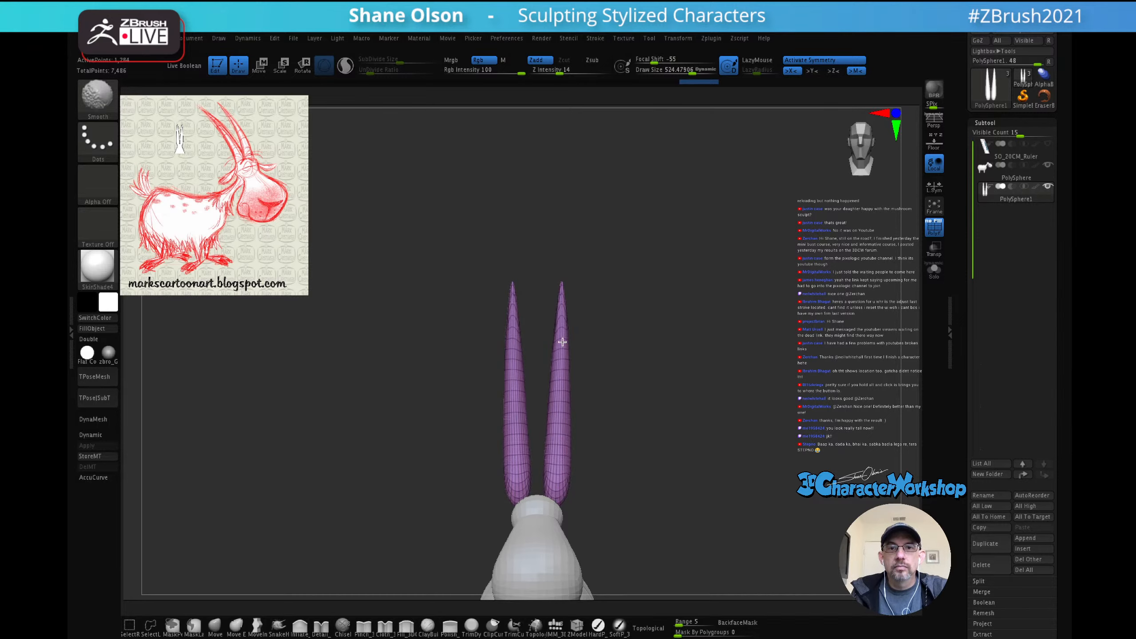
# Step: Replace the gizmo with the Transpose action line for moving the horns in side view
pyautogui.moveTo(607, 378)
pyautogui.mouseDown()
pyautogui.moveTo(626, 372)
pyautogui.moveTo(599, 398)
pyautogui.mouseUp()
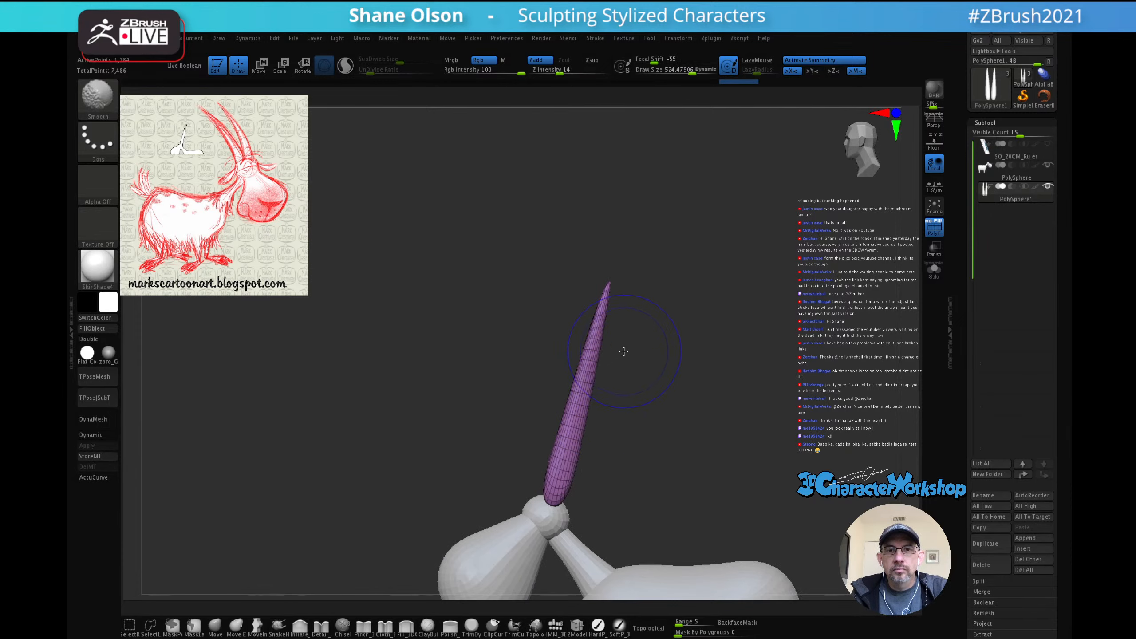
pyautogui.moveTo(697, 401)
pyautogui.keyDown('alt'); pyautogui.mouseDown()
pyautogui.moveTo(666, 351)
pyautogui.moveTo(717, 341)
pyautogui.moveTo(657, 332)
pyautogui.mouseUp(); pyautogui.keyUp('alt')
pyautogui.press('w')
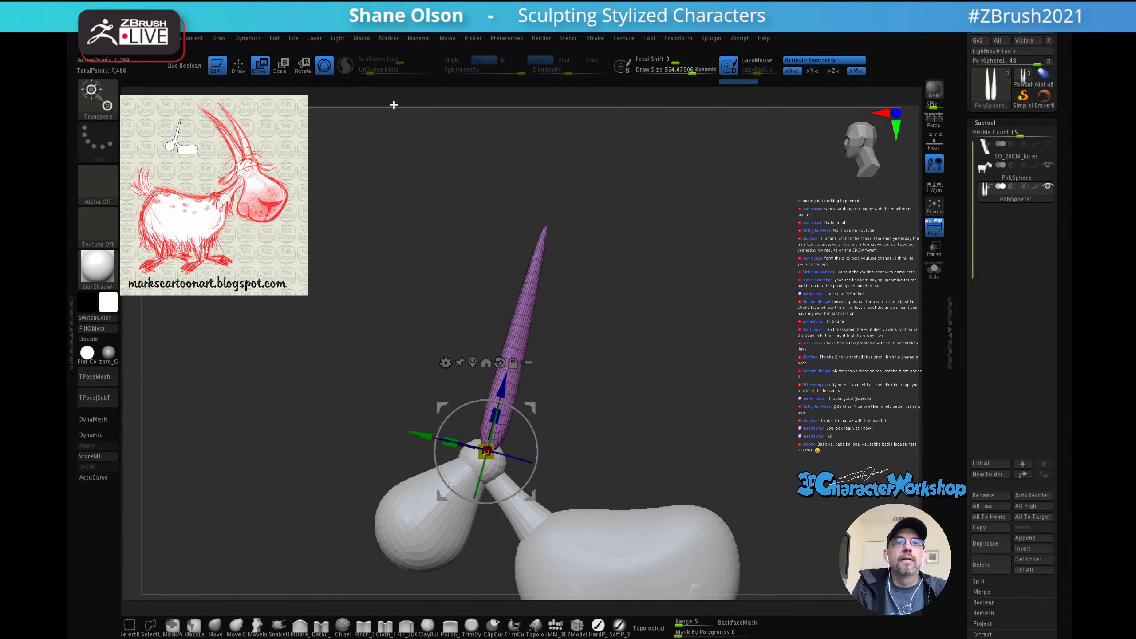
pyautogui.click(324, 65)
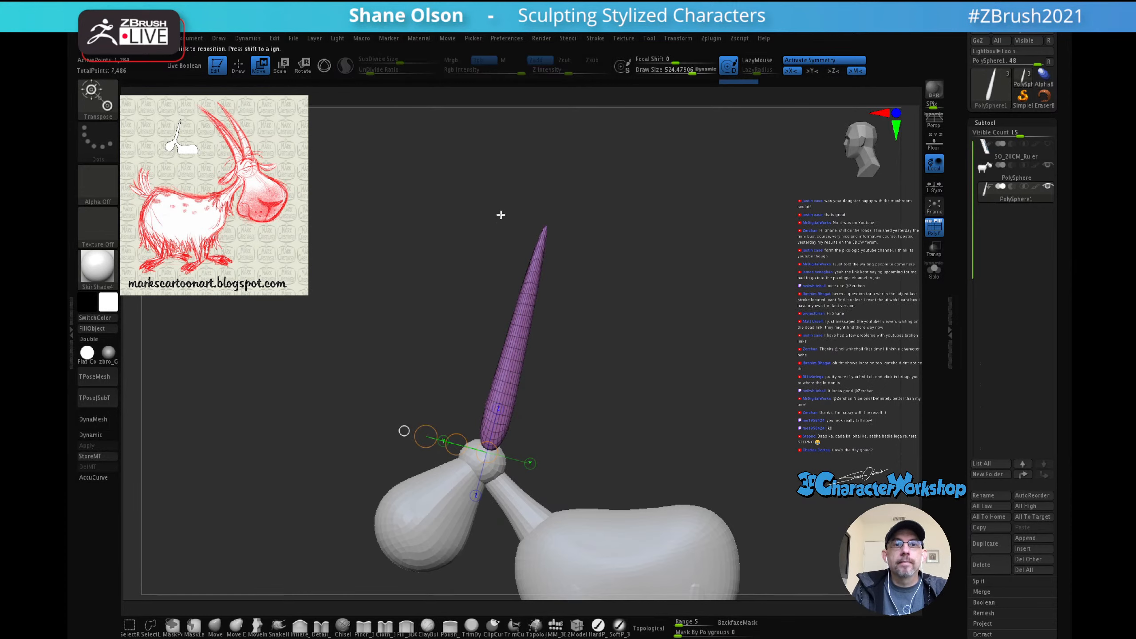
# Step: Try laying the Transpose line along the horn and realigning it with its axis circles
pyautogui.keyDown('alt'); pyautogui.moveTo(662, 312); pyautogui.dragTo(610, 353); pyautogui.keyUp('alt')
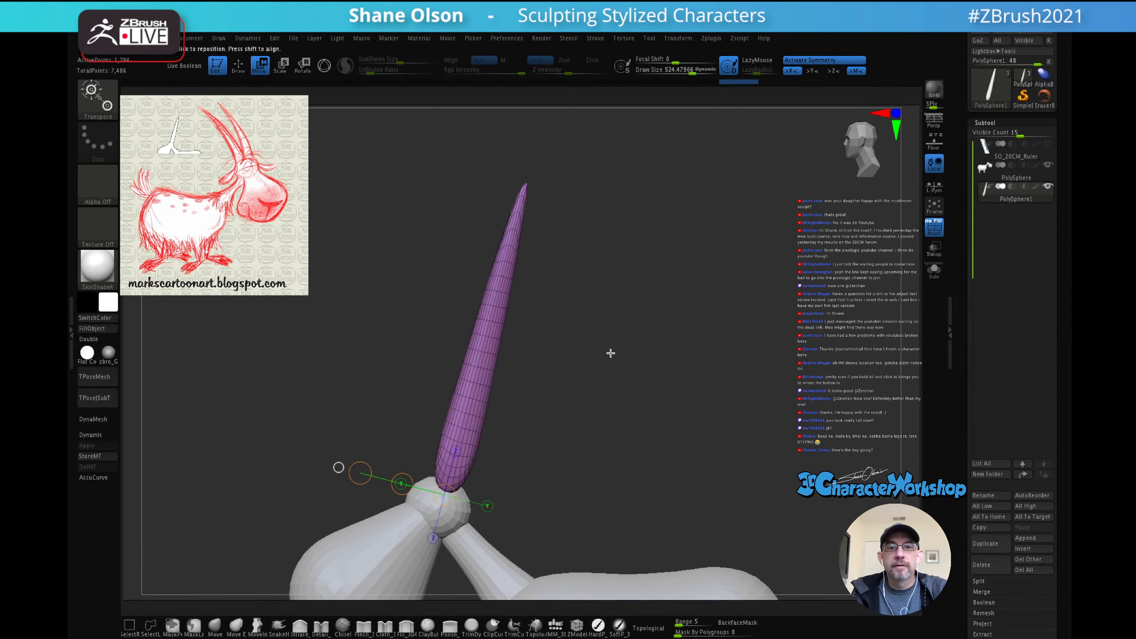
pyautogui.click(456, 450)
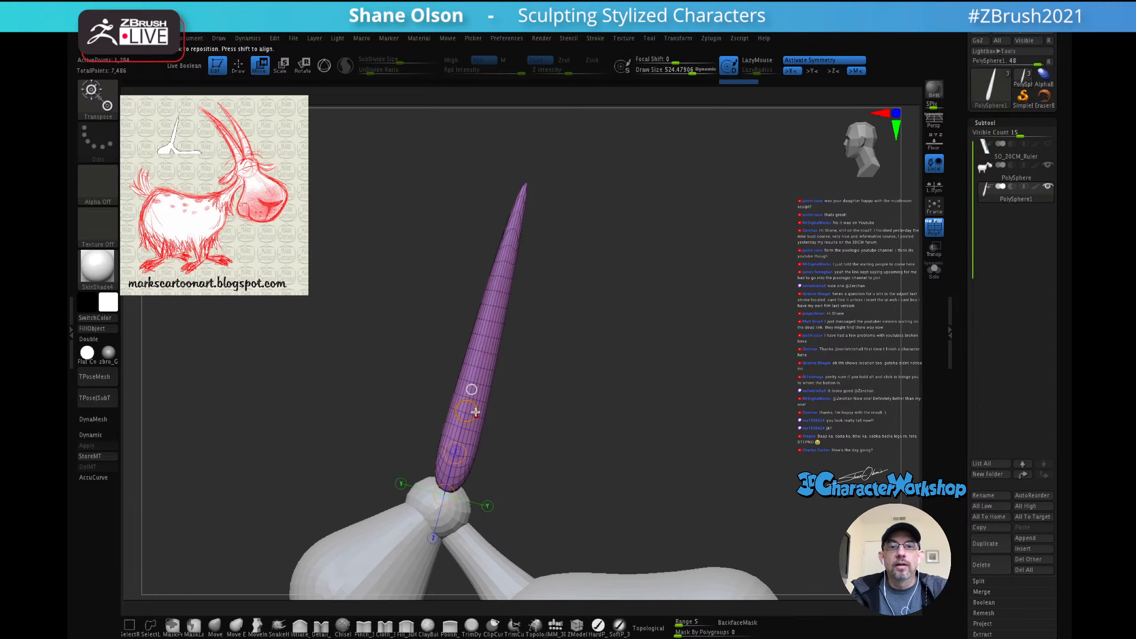
pyautogui.moveTo(473, 410); pyautogui.dragTo(554, 217)
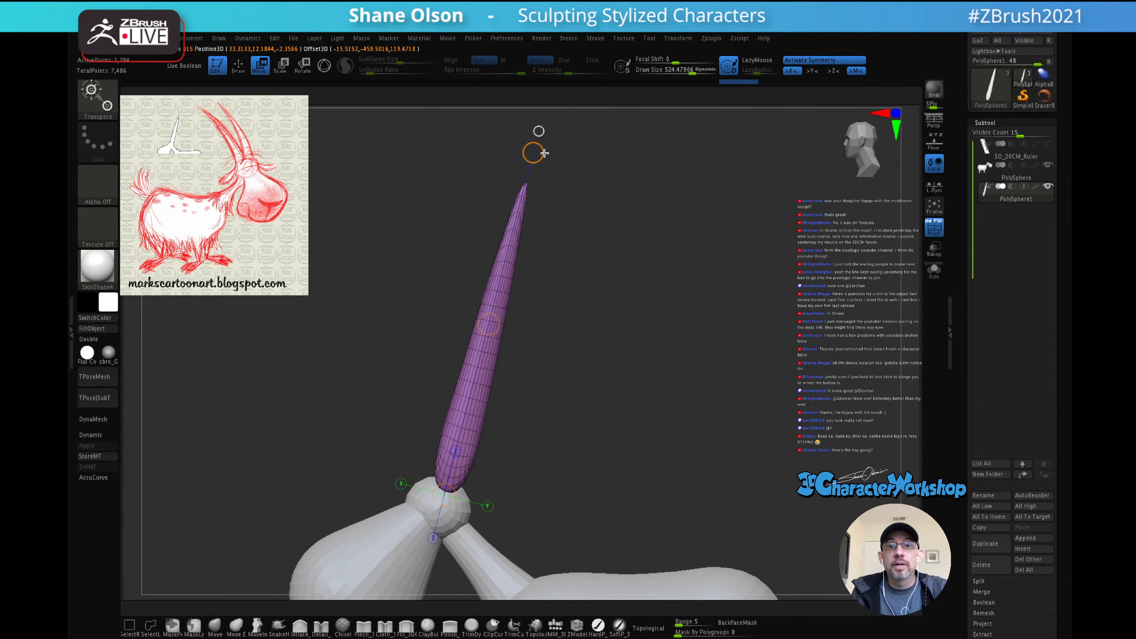
pyautogui.keyDown('alt'); pyautogui.moveTo(650, 344); pyautogui.dragTo(661, 284); pyautogui.keyUp('alt')
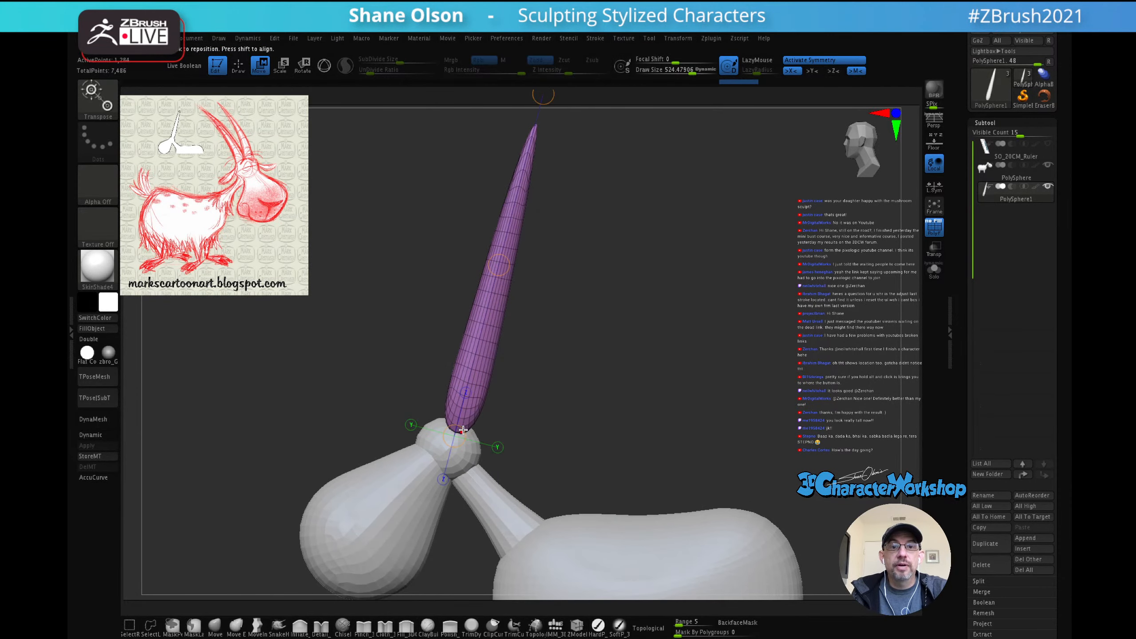
pyautogui.press('y')
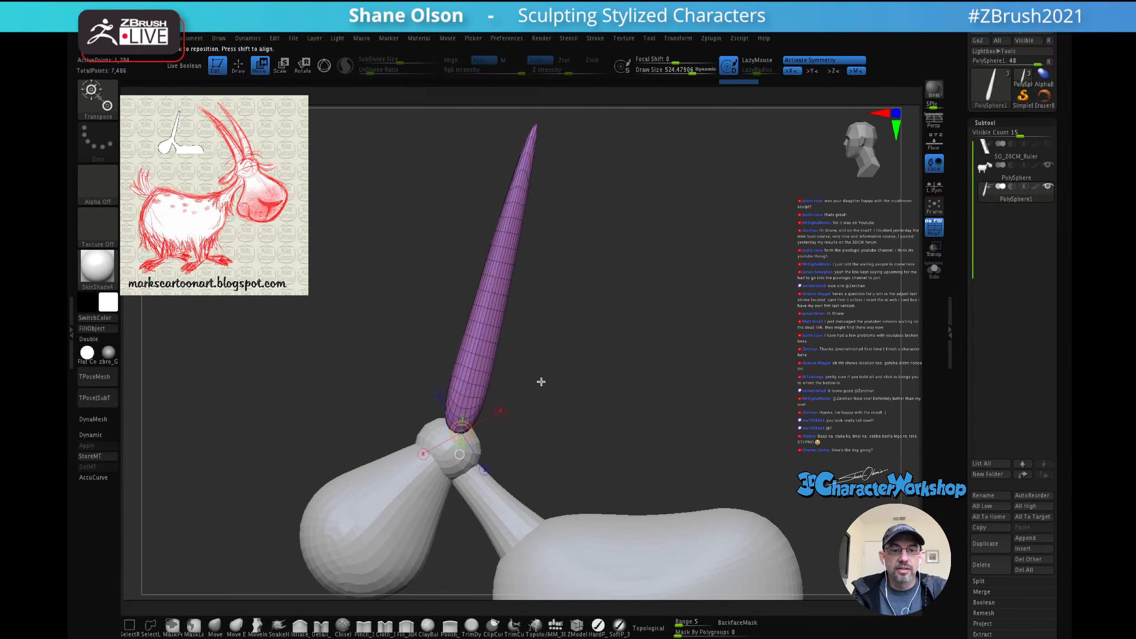
pyautogui.click(502, 411)
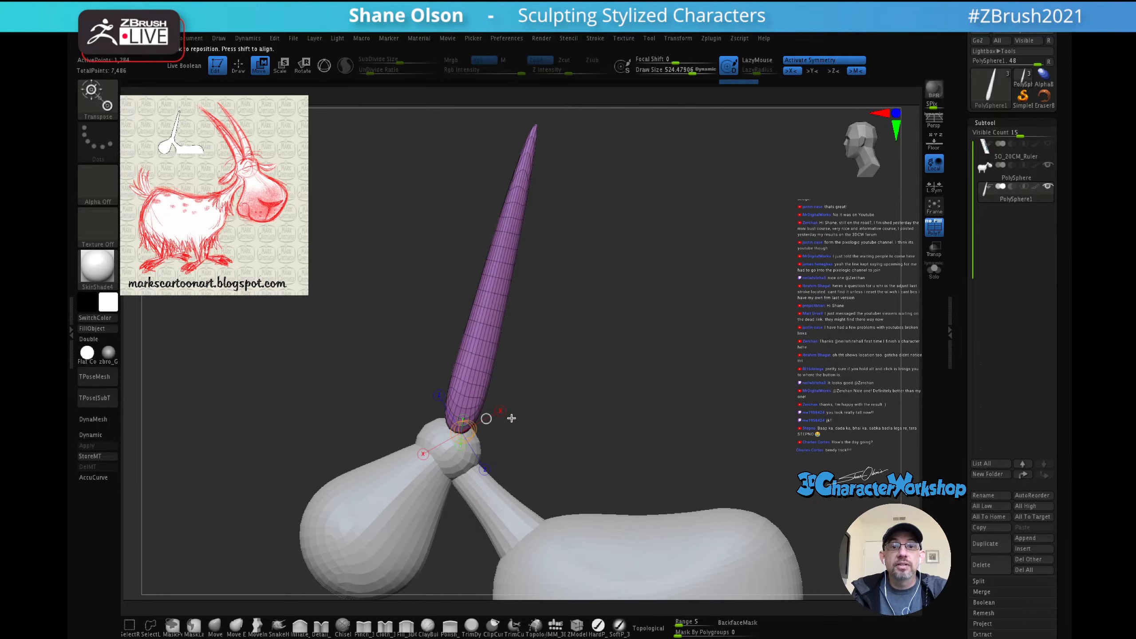
pyautogui.moveTo(465, 428); pyautogui.dragTo(537, 476)
pyautogui.moveTo(567, 351)
pyautogui.keyDown('alt'); pyautogui.mouseDown()
pyautogui.moveTo(545, 403)
pyautogui.moveTo(582, 362)
pyautogui.mouseUp(); pyautogui.keyUp('alt')
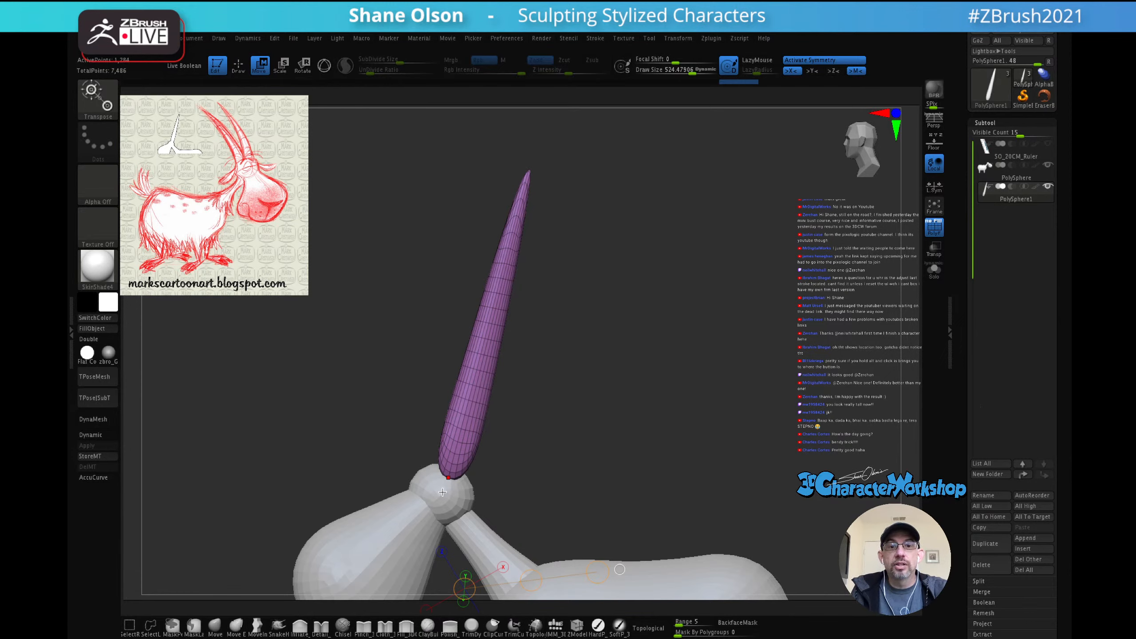
# Step: Lay a Transpose line from the head sphere to beyond the horn tip and bow the horns' middle forward into a curve
pyautogui.moveTo(442, 491); pyautogui.dragTo(536, 142)
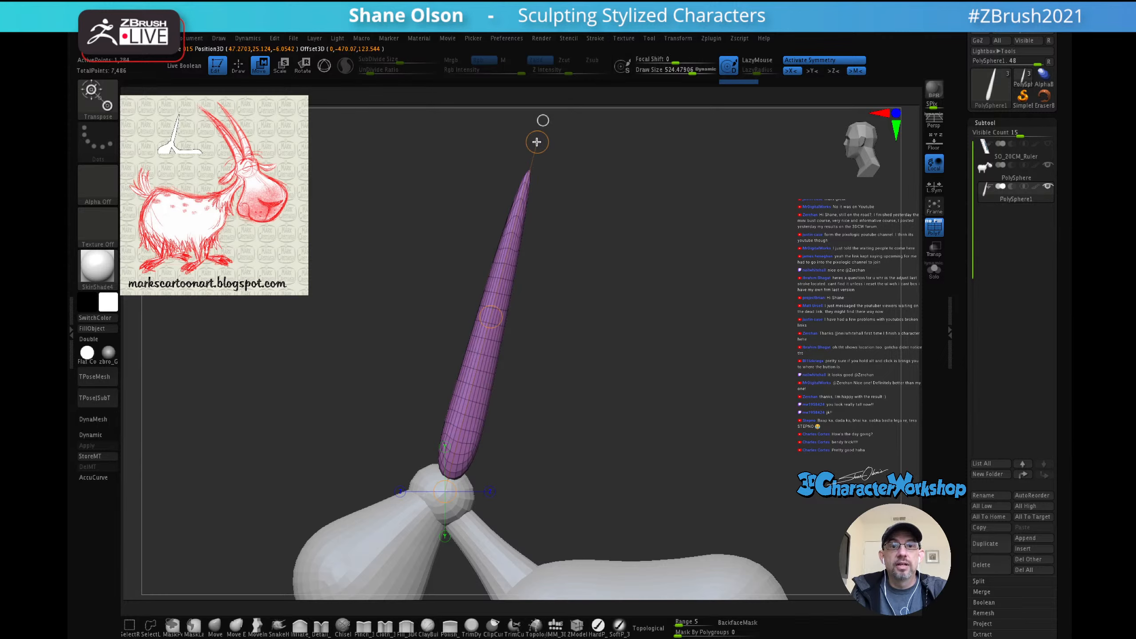
pyautogui.moveTo(599, 337); pyautogui.dragTo(622, 340)
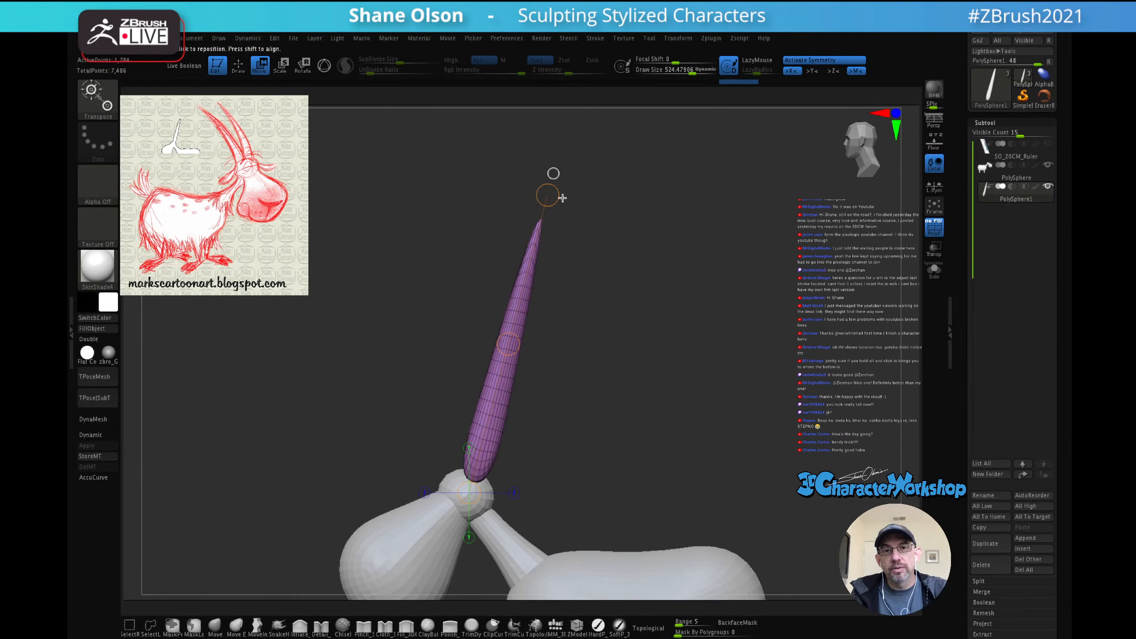
pyautogui.keyDown('alt'); pyautogui.moveTo(564, 263); pyautogui.dragTo(578, 282); pyautogui.keyUp('alt')
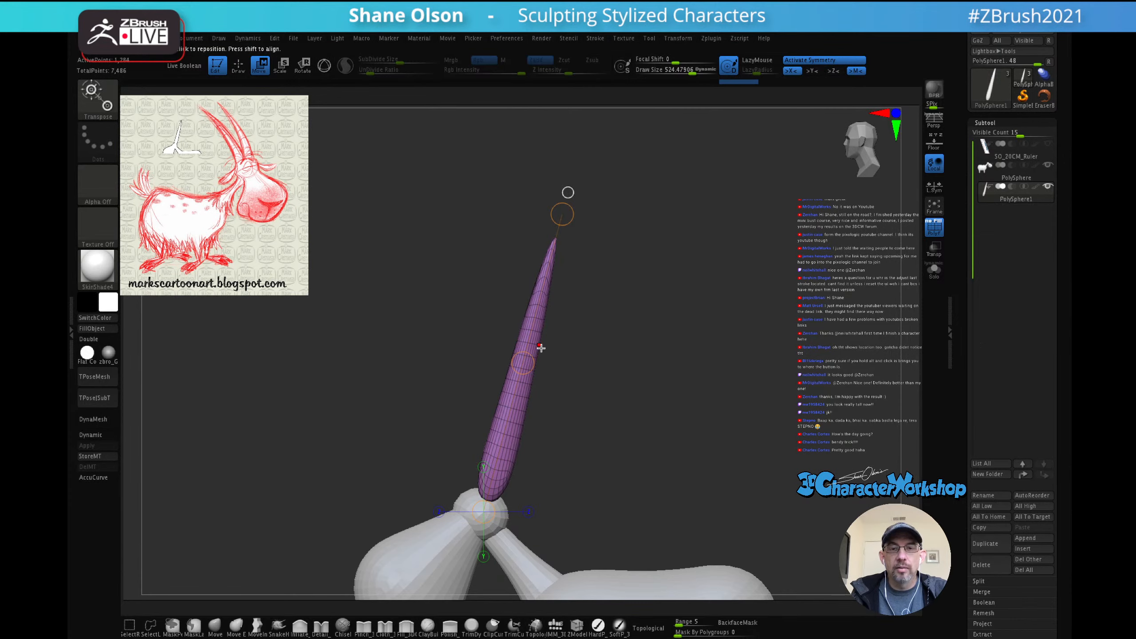
pyautogui.moveTo(522, 363); pyautogui.dragTo(501, 354)
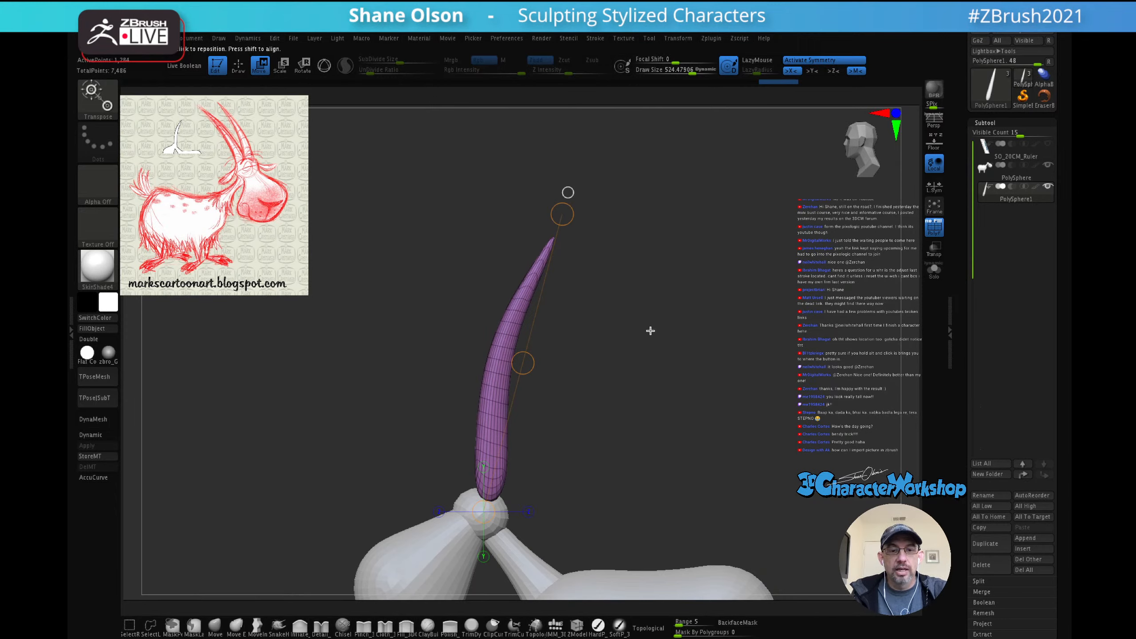
# Step: Rotate the curved horns backward about their base with the Transpose line
pyautogui.press('r')
pyautogui.moveTo(564, 215); pyautogui.dragTo(688, 281)
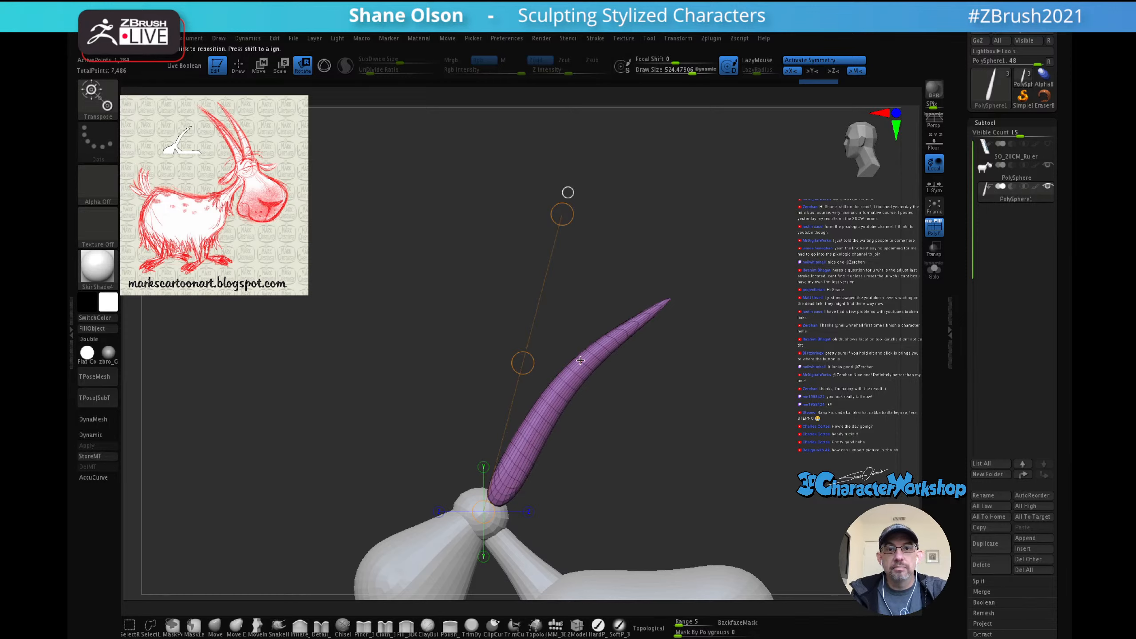
# Step: Switch to the 3D gizmo and reposition the pair of horns on top of the goat's head
pyautogui.keyDown('alt'); pyautogui.moveTo(710, 322); pyautogui.dragTo(684, 293); pyautogui.keyUp('alt')
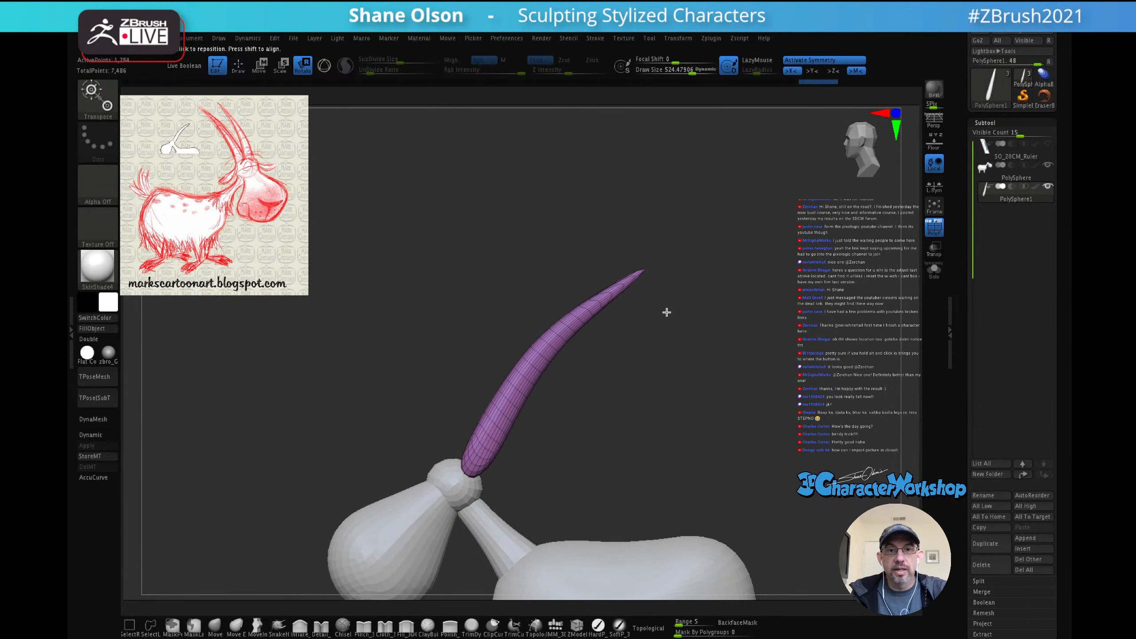
pyautogui.press('w')
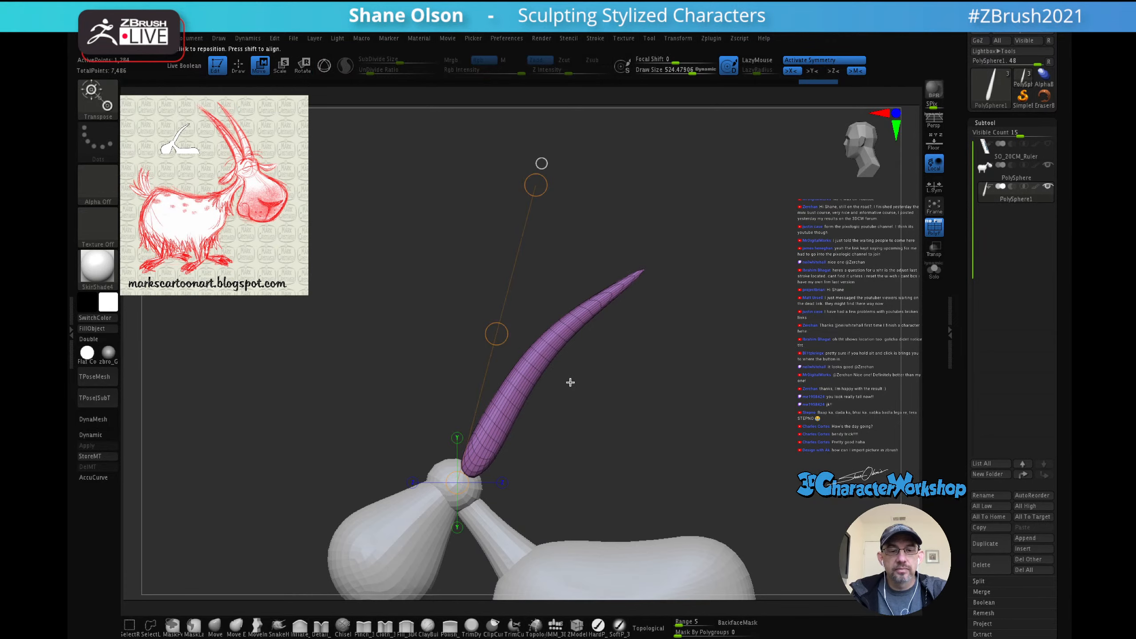
pyautogui.press('q')
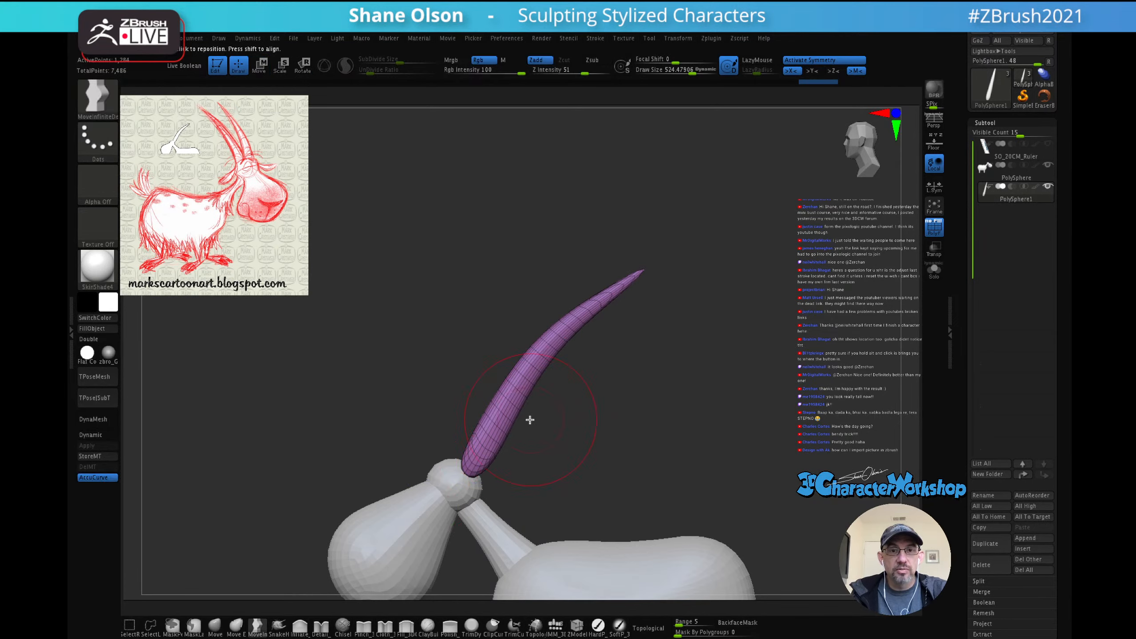
pyautogui.press('w')
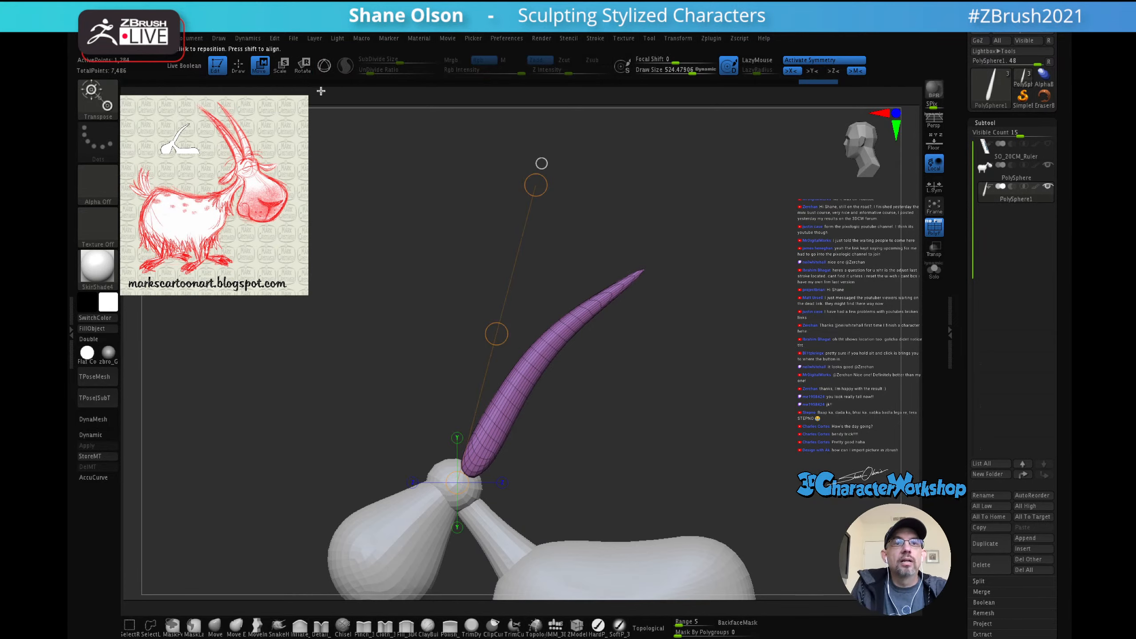
pyautogui.click(324, 69)
pyautogui.moveTo(504, 439); pyautogui.dragTo(492, 438)
pyautogui.moveTo(604, 390); pyautogui.dragTo(636, 330)
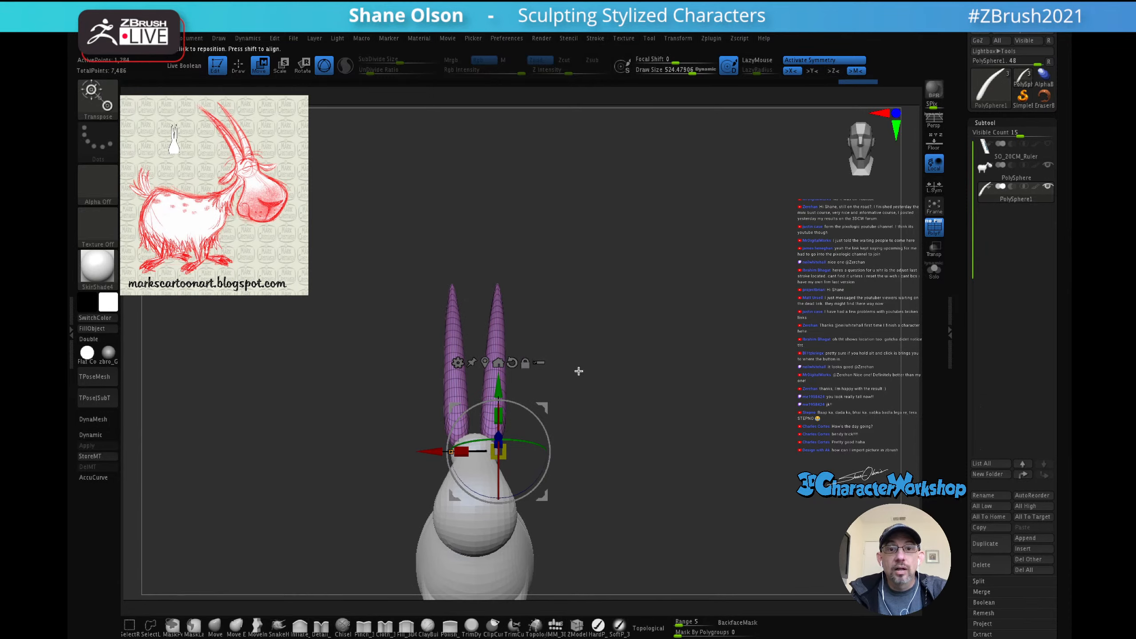
pyautogui.moveTo(578, 373); pyautogui.dragTo(556, 385)
pyautogui.keyDown('alt'); pyautogui.moveTo(630, 399); pyautogui.dragTo(602, 403); pyautogui.keyUp('alt')
pyautogui.keyDown('alt'); pyautogui.moveTo(693, 398); pyautogui.dragTo(634, 366); pyautogui.keyUp('alt')
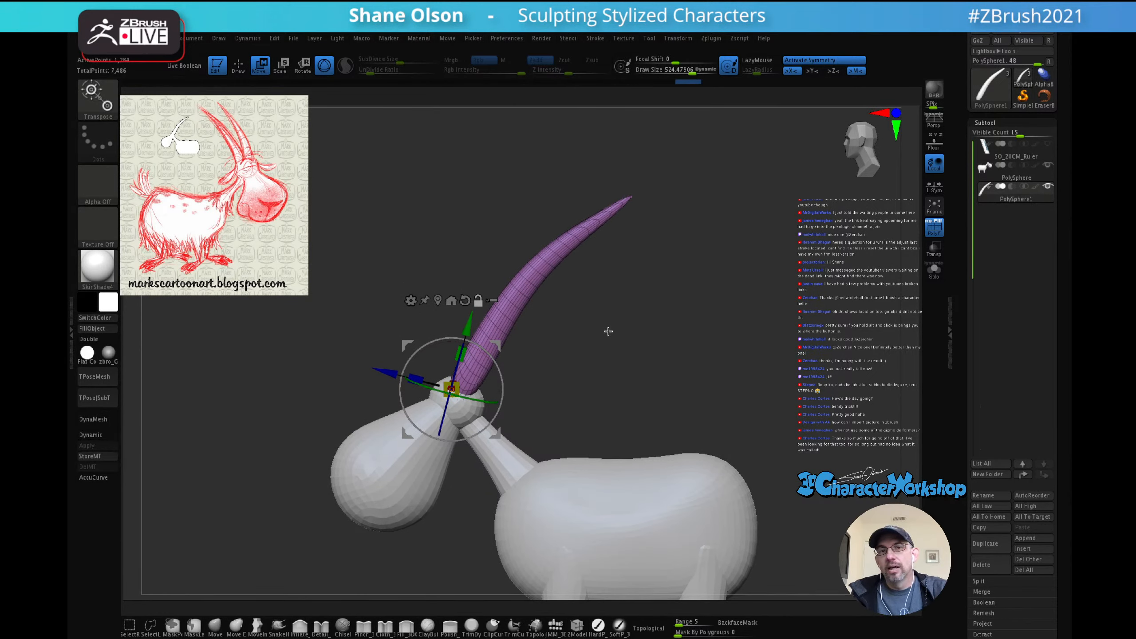
# Step: Adjust the horns' curve with the Move brush at a draw size of about 829 and smooth along their length
pyautogui.press('q')
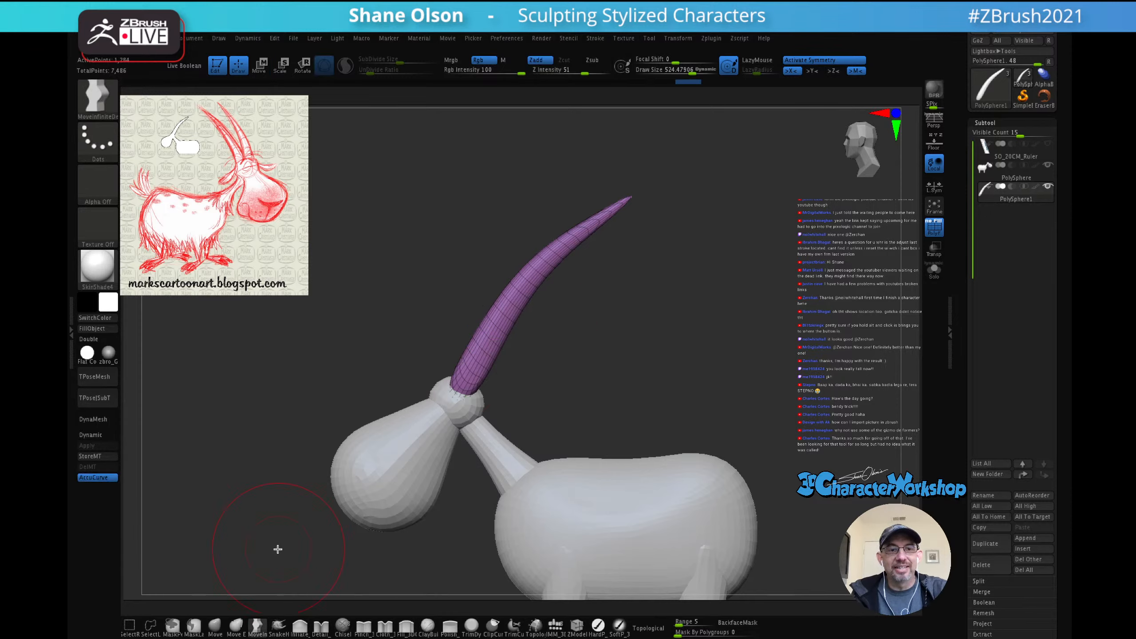
pyautogui.click(215, 625)
pyautogui.press('s')
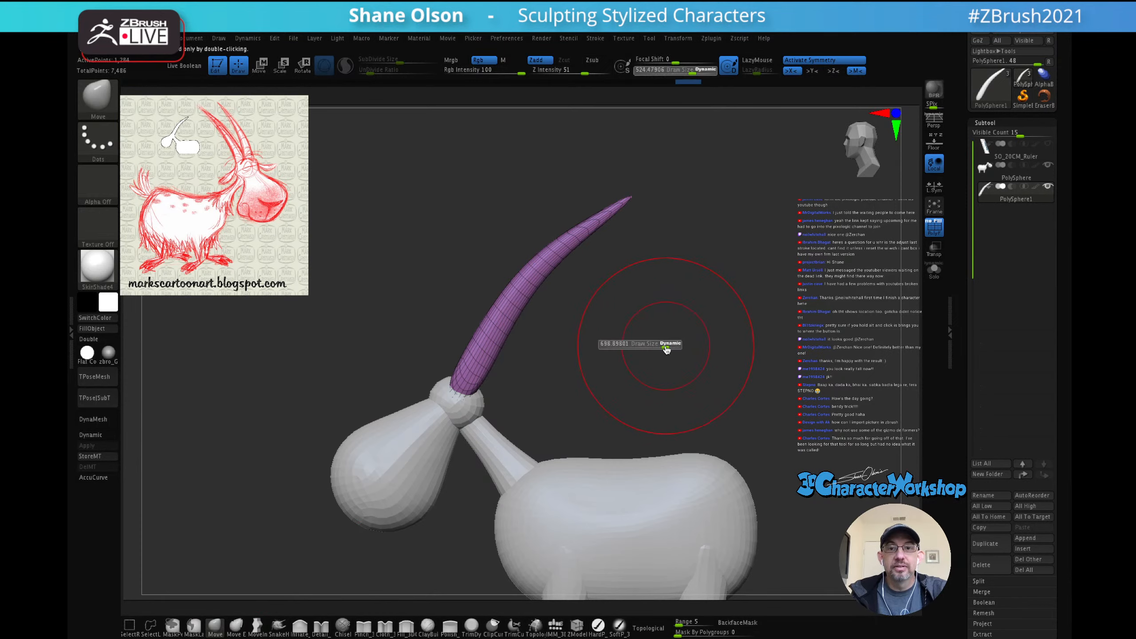
pyautogui.click(662, 348)
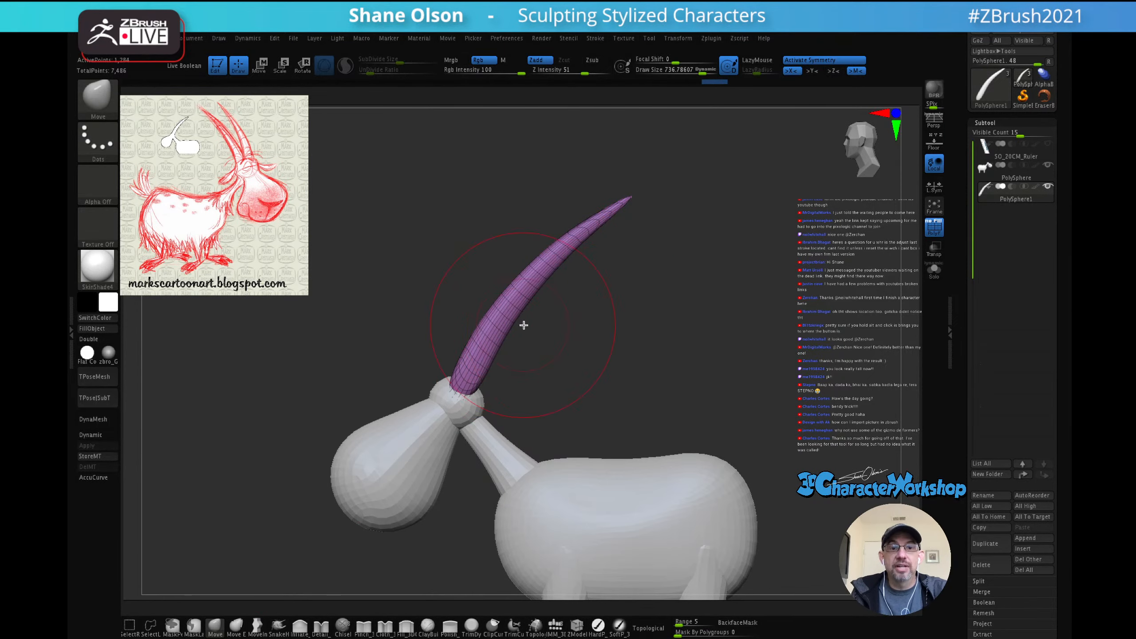
pyautogui.press('s')
pyautogui.click(555, 331)
pyautogui.moveTo(498, 327); pyautogui.dragTo(490, 324)
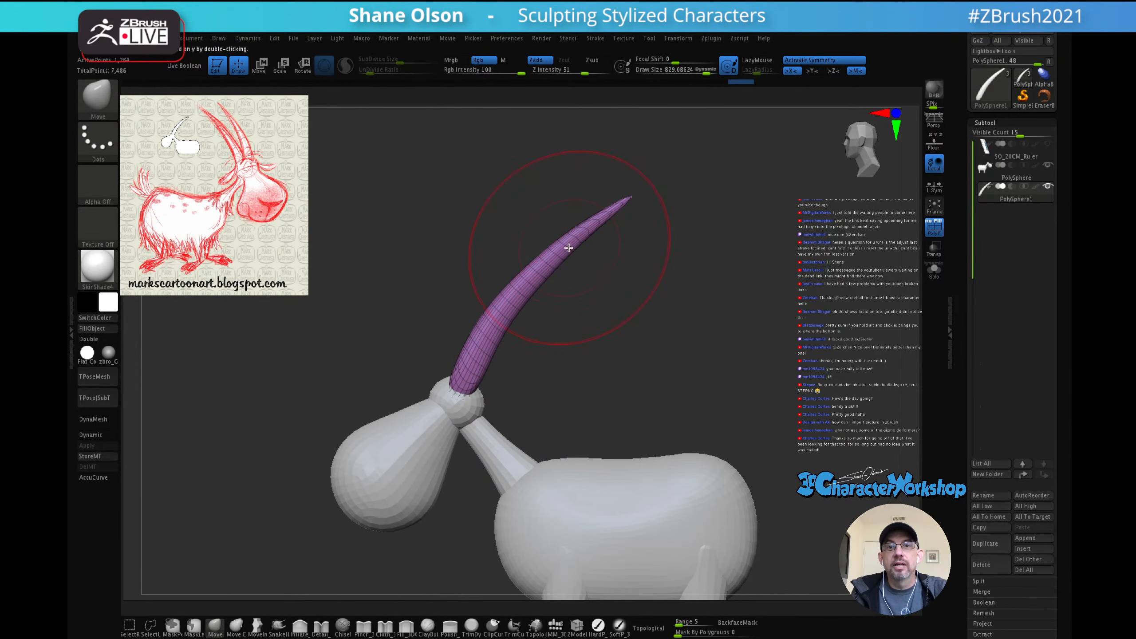
pyautogui.moveTo(585, 227)
pyautogui.keyDown('shift'); pyautogui.mouseDown()
pyautogui.moveTo(486, 315)
pyautogui.moveTo(514, 302)
pyautogui.mouseUp(); pyautogui.keyUp('shift')
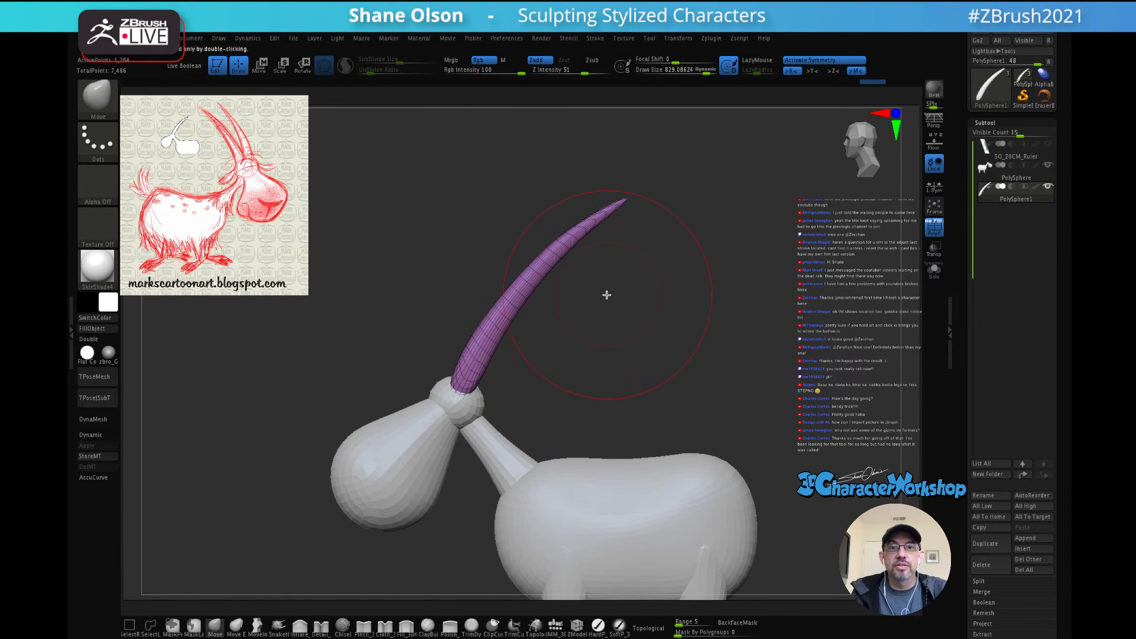
# Step: Move the horns slightly closer together and lower them into the head
pyautogui.moveTo(580, 328)
pyautogui.mouseDown()
pyautogui.moveTo(644, 322)
pyautogui.moveTo(580, 325)
pyautogui.moveTo(623, 357)
pyautogui.moveTo(609, 315)
pyautogui.moveTo(632, 367)
pyautogui.moveTo(613, 344)
pyautogui.moveTo(693, 306)
pyautogui.moveTo(679, 304)
pyautogui.moveTo(684, 287)
pyautogui.moveTo(684, 317)
pyautogui.mouseUp()
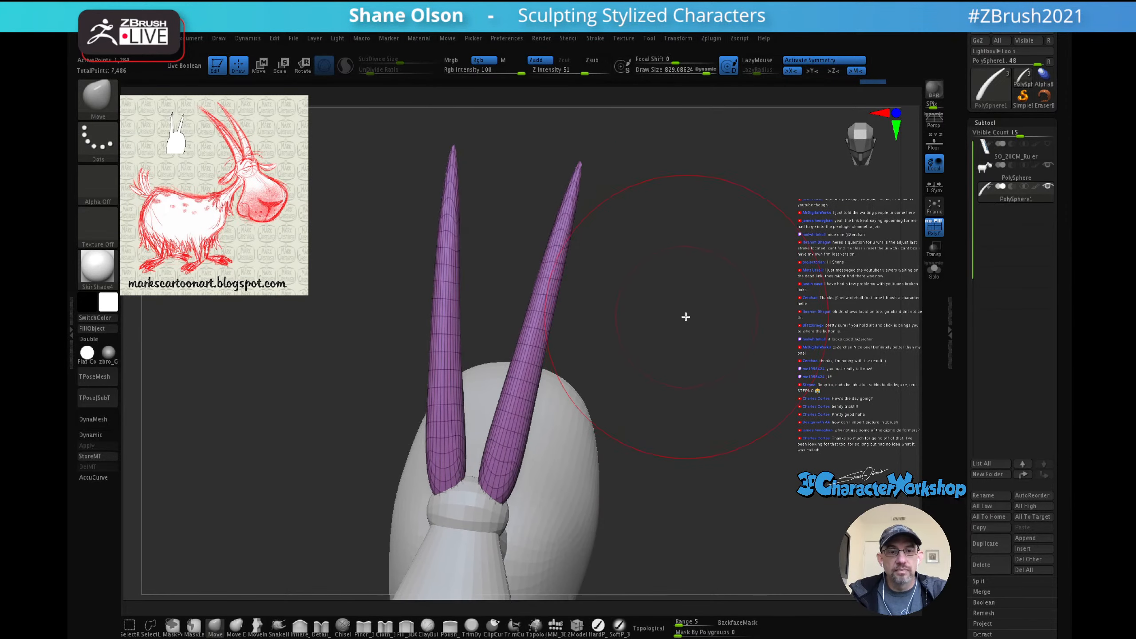
pyautogui.press('w')
pyautogui.moveTo(431, 488); pyautogui.dragTo(428, 487)
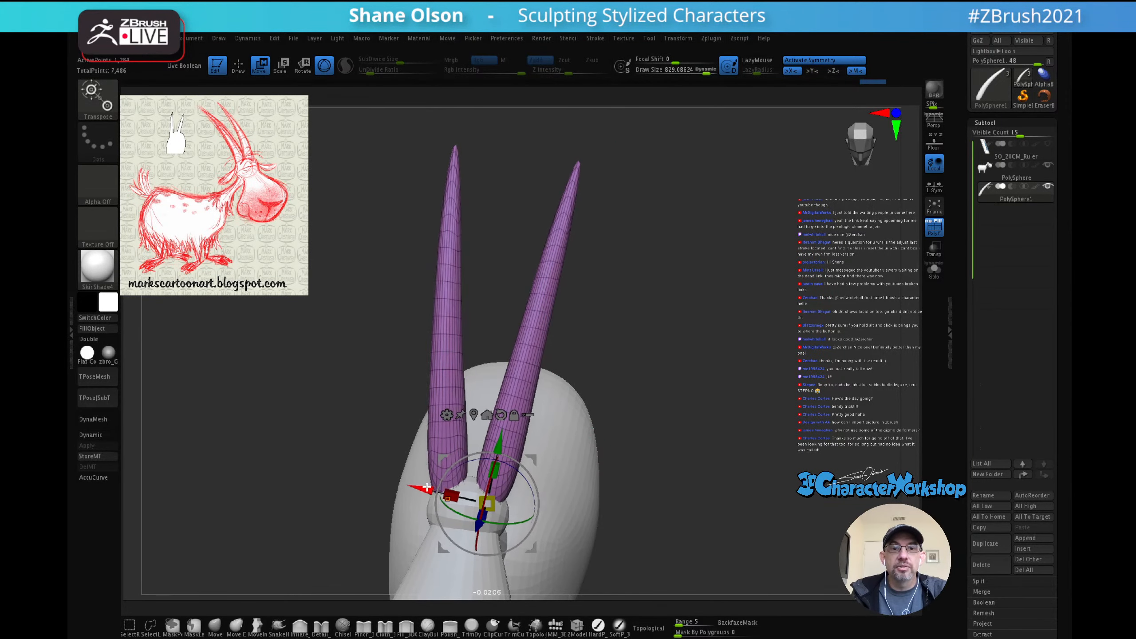
pyautogui.moveTo(498, 443); pyautogui.dragTo(497, 450)
pyautogui.moveTo(679, 415)
pyautogui.mouseDown()
pyautogui.moveTo(697, 353)
pyautogui.moveTo(665, 401)
pyautogui.moveTo(684, 429)
pyautogui.moveTo(666, 359)
pyautogui.moveTo(665, 374)
pyautogui.moveTo(635, 347)
pyautogui.mouseUp()
pyautogui.press('q')
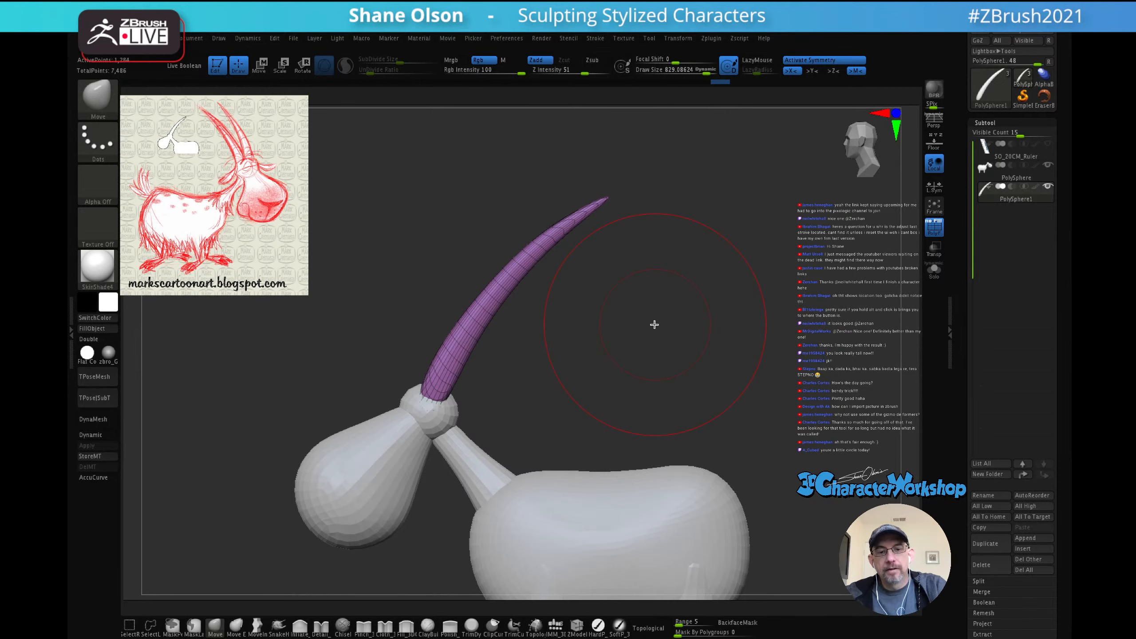
# Step: Turn on dynamic subdivision for the horns, reduce the draw size to about 514, and hide the polyframe
pyautogui.press('d')
pyautogui.click(664, 223)
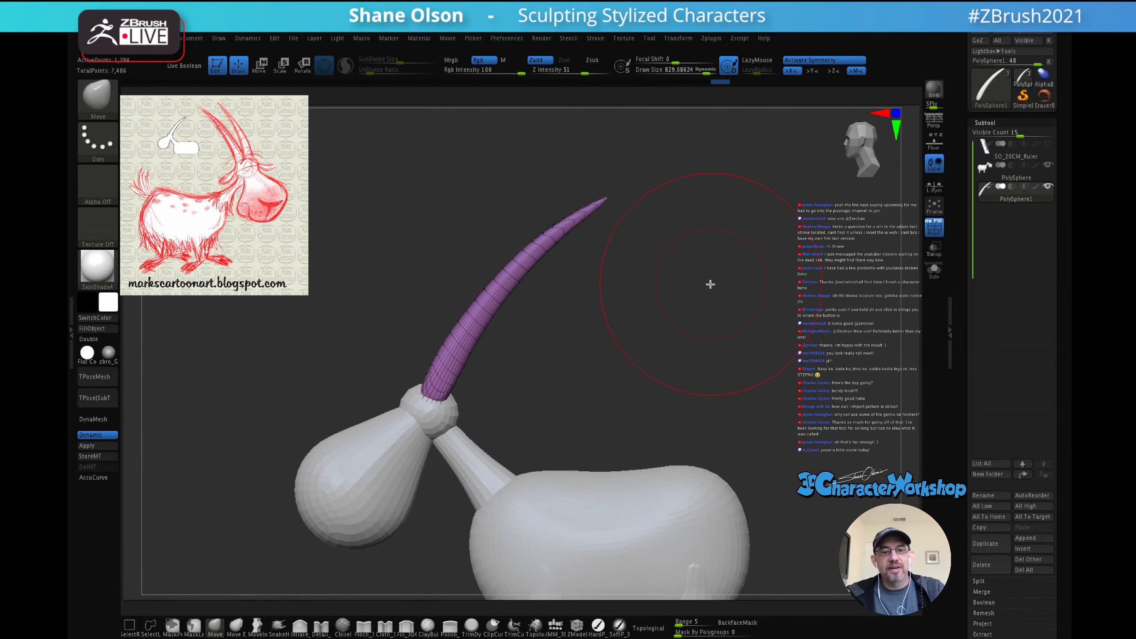
pyautogui.press('s')
pyautogui.moveTo(728, 314); pyautogui.dragTo(712, 315)
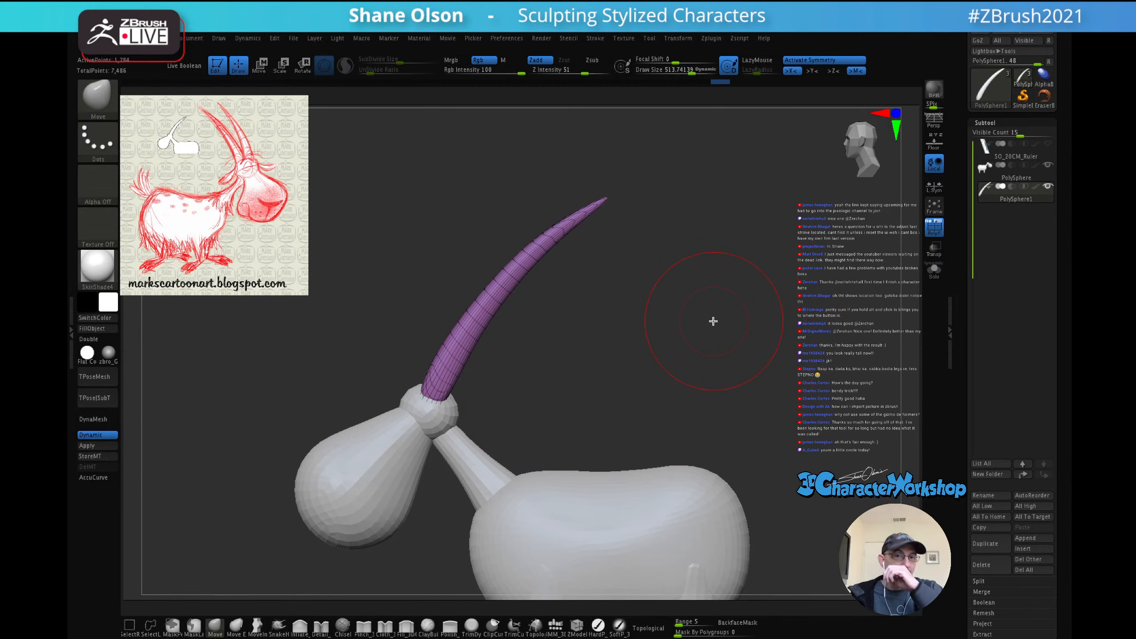
pyautogui.hotkey('shift', 'f')
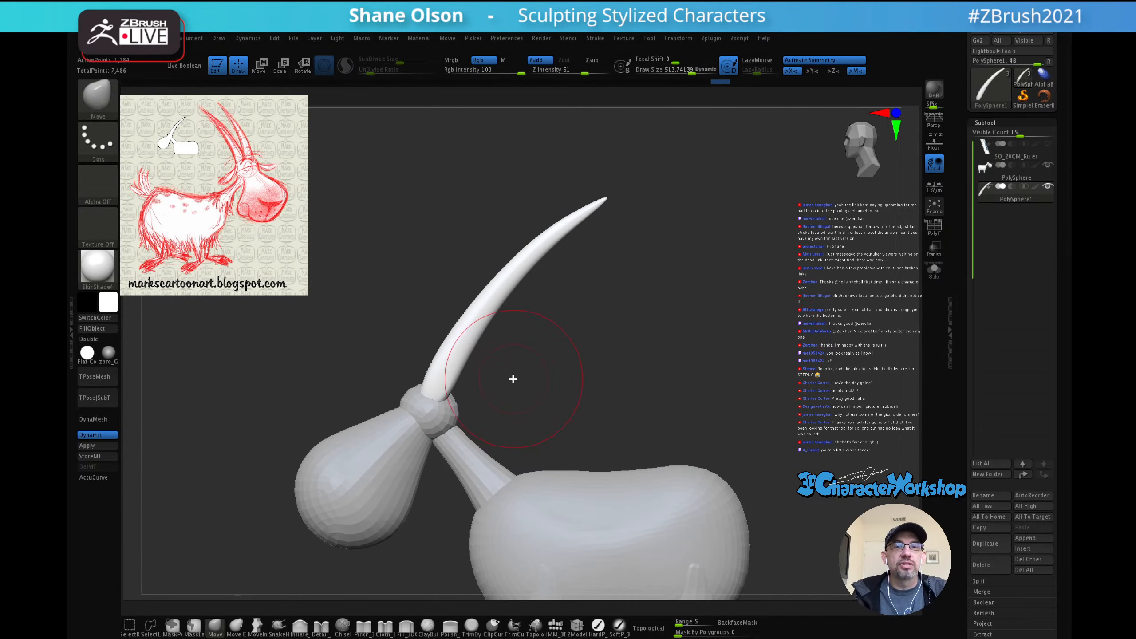
# Step: Make the goat's body the active subtool and turn on its dynamic subdivision
pyautogui.moveTo(513, 379); pyautogui.dragTo(566, 354)
pyautogui.keyDown('alt'); pyautogui.click(414, 432); pyautogui.keyUp('alt')
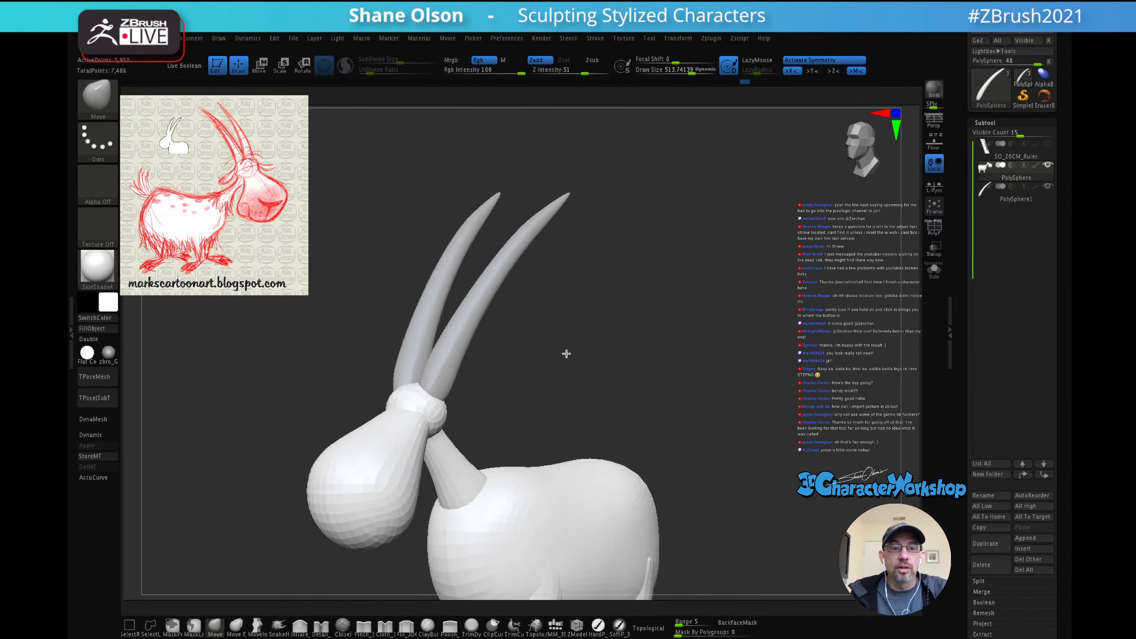
pyautogui.press('d')
# Step: Widen and round the top of the head around the horn bases with the Move brush at a draw size of about 289
pyautogui.moveTo(614, 319); pyautogui.dragTo(654, 337)
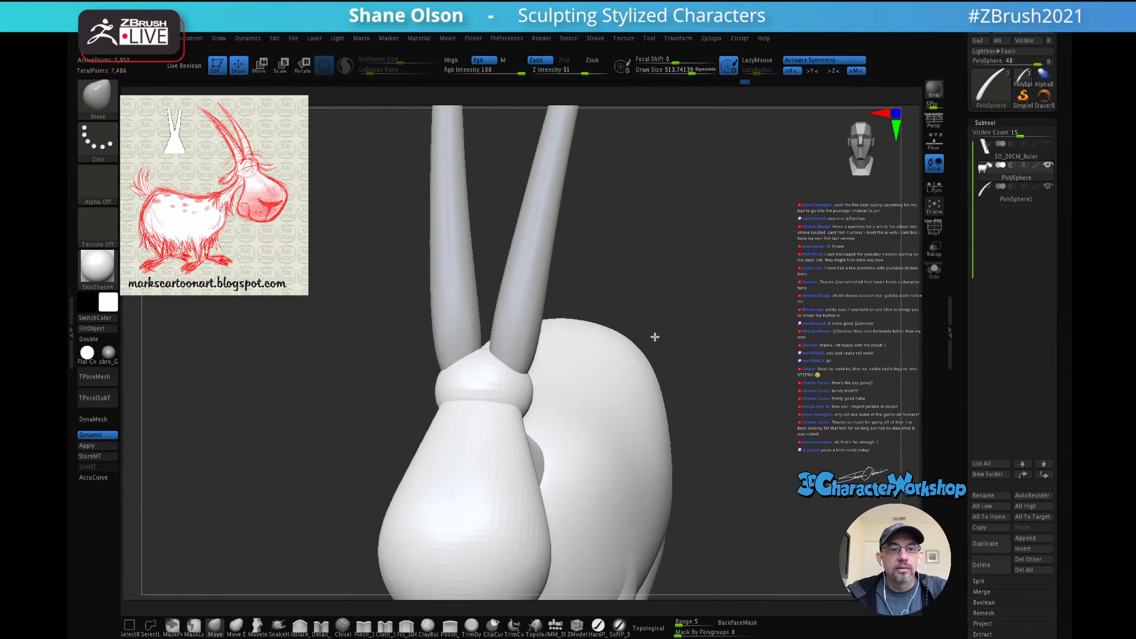
pyautogui.moveTo(506, 372); pyautogui.dragTo(512, 362)
pyautogui.press('s')
pyautogui.moveTo(670, 289); pyautogui.dragTo(655, 290)
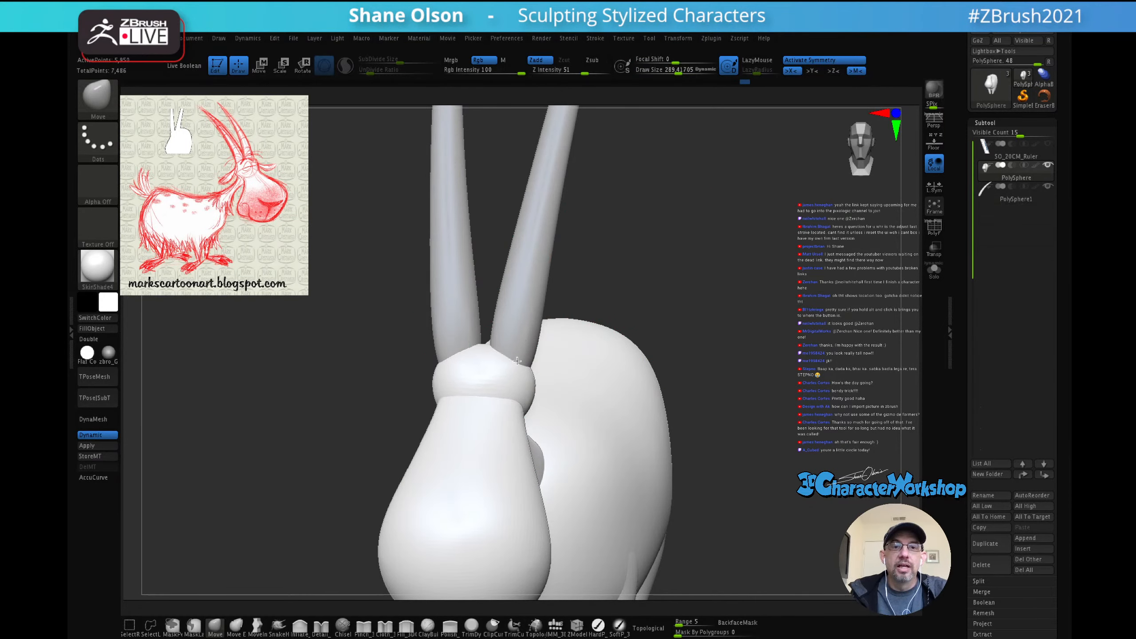
pyautogui.moveTo(667, 246); pyautogui.dragTo(642, 298)
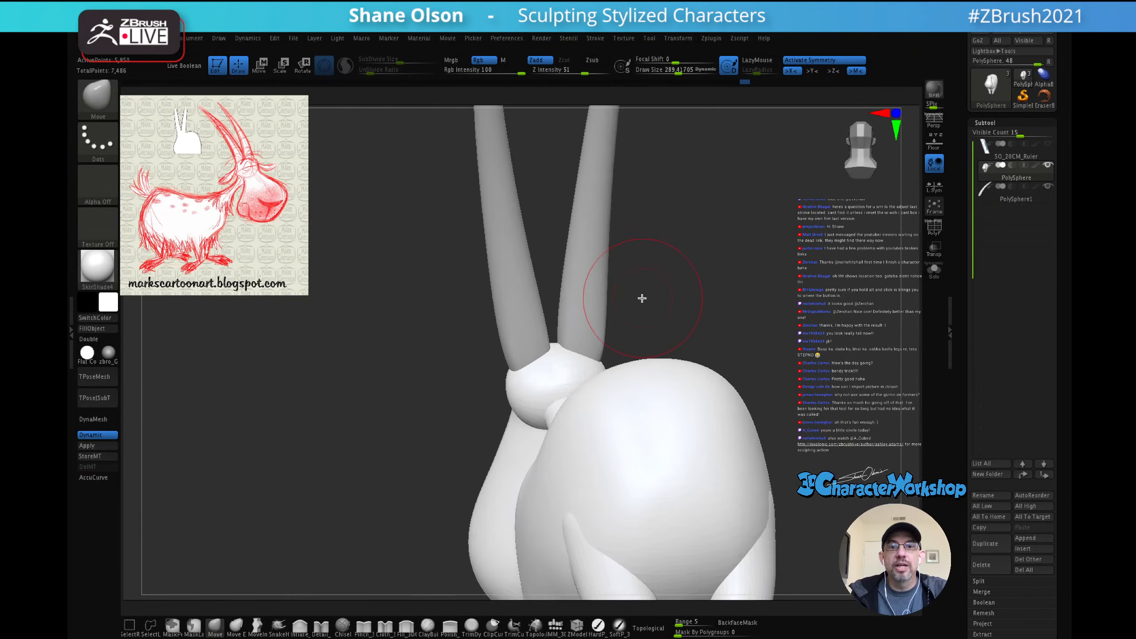
pyautogui.moveTo(497, 385)
pyautogui.mouseDown()
pyautogui.moveTo(478, 406)
pyautogui.moveTo(513, 387)
pyautogui.mouseUp()
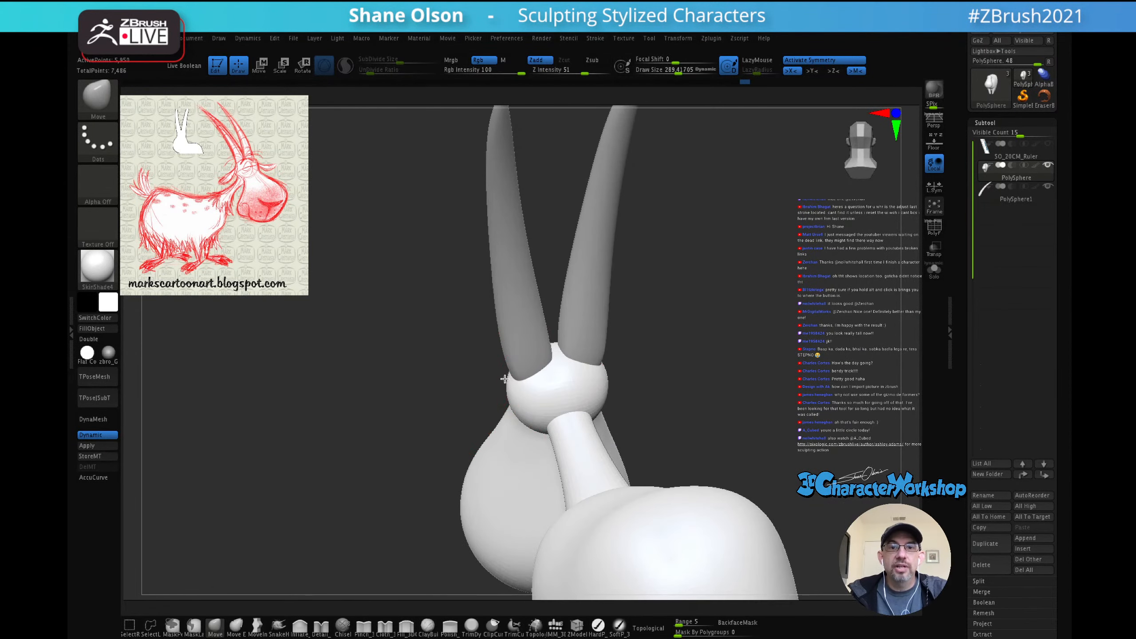
pyautogui.moveTo(540, 375)
pyautogui.mouseDown(button='right')
pyautogui.moveTo(542, 358)
pyautogui.moveTo(524, 381)
pyautogui.moveTo(590, 363)
pyautogui.moveTo(576, 382)
pyautogui.mouseUp(button='right')
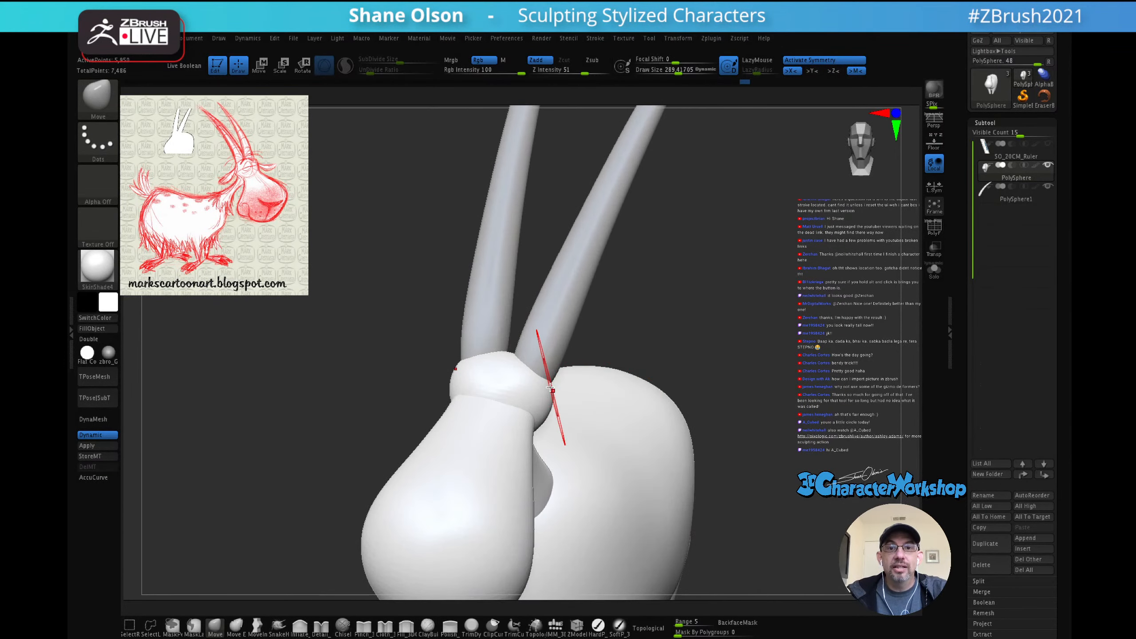
pyautogui.keyDown('ctrl'); pyautogui.moveTo(636, 352); pyautogui.dragTo(669, 357, button='right'); pyautogui.keyUp('ctrl')
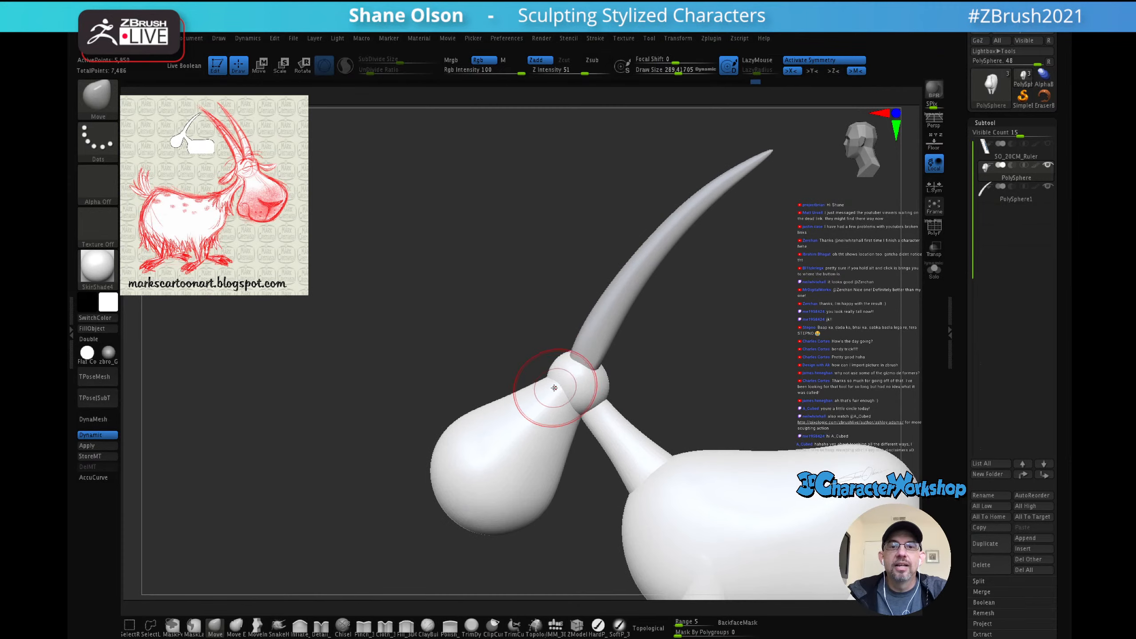
pyautogui.moveTo(554, 335)
pyautogui.mouseDown()
pyautogui.moveTo(612, 325)
pyautogui.moveTo(566, 329)
pyautogui.mouseUp()
pyautogui.keyDown('alt'); pyautogui.moveTo(680, 350); pyautogui.dragTo(626, 345); pyautogui.keyUp('alt')
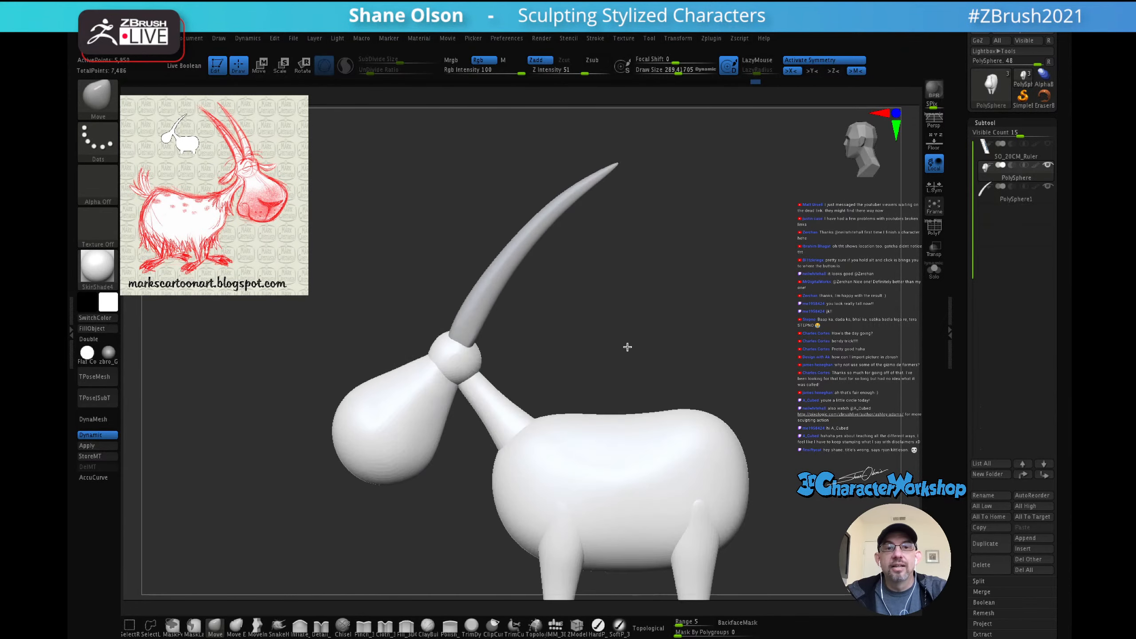
# Step: Select the horns and adjust their shape where they meet the head with the Move brush
pyautogui.moveTo(539, 344); pyautogui.dragTo(533, 299)
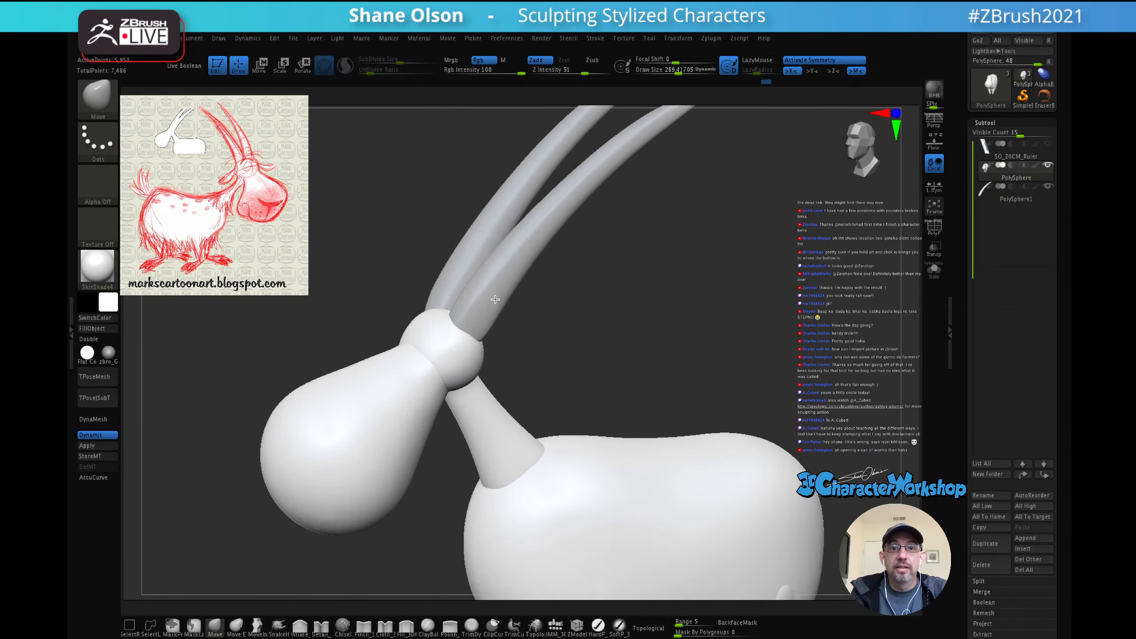
pyautogui.keyDown('alt'); pyautogui.click(481, 309); pyautogui.keyUp('alt')
pyautogui.moveTo(514, 279)
pyautogui.mouseDown()
pyautogui.moveTo(552, 311)
pyautogui.moveTo(508, 266)
pyautogui.moveTo(494, 286)
pyautogui.moveTo(522, 246)
pyautogui.mouseUp()
pyautogui.moveTo(585, 302)
pyautogui.mouseDown()
pyautogui.moveTo(611, 296)
pyautogui.moveTo(558, 306)
pyautogui.moveTo(564, 316)
pyautogui.moveTo(511, 297)
pyautogui.moveTo(522, 231)
pyautogui.moveTo(485, 277)
pyautogui.moveTo(583, 286)
pyautogui.mouseUp()
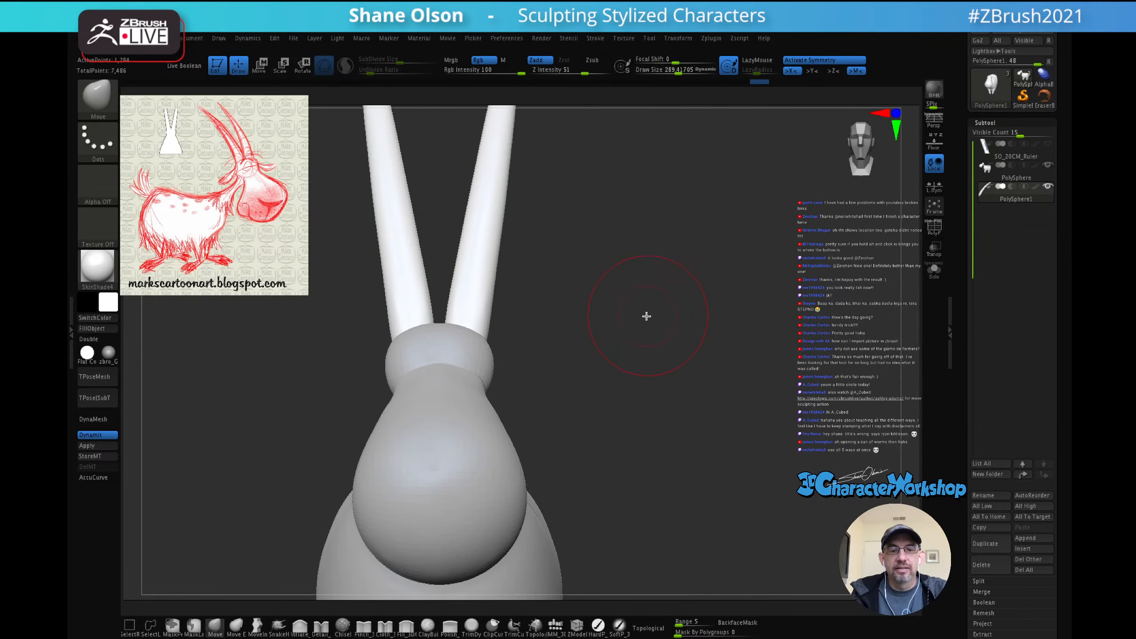
pyautogui.moveTo(633, 323)
pyautogui.mouseDown()
pyautogui.moveTo(632, 313)
pyautogui.moveTo(614, 334)
pyautogui.moveTo(637, 337)
pyautogui.moveTo(612, 310)
pyautogui.moveTo(591, 321)
pyautogui.mouseUp()
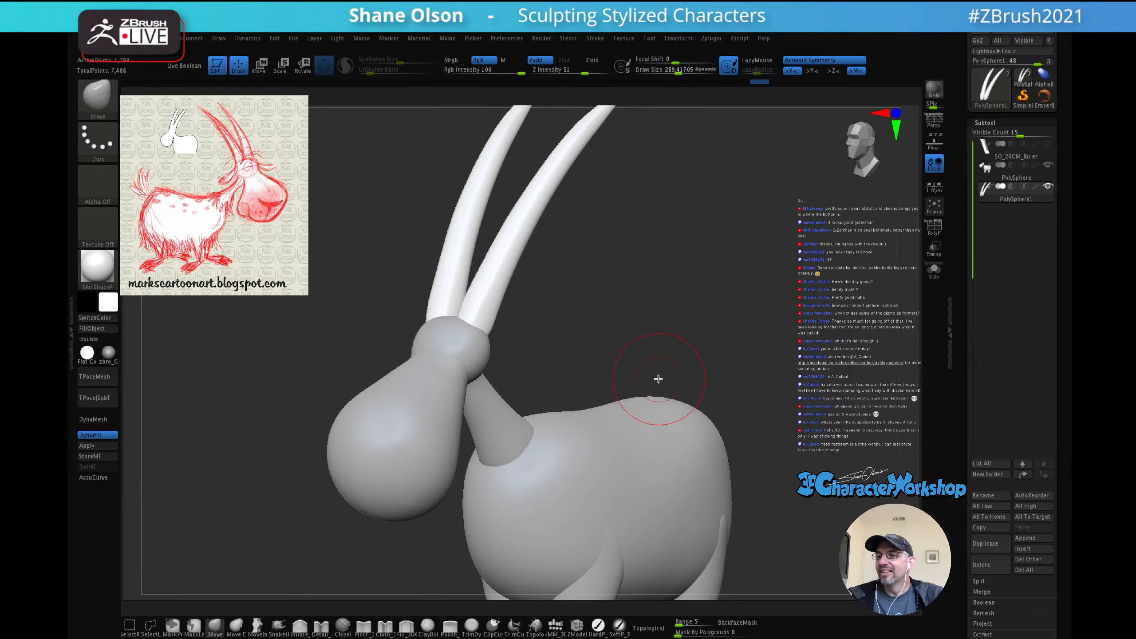
# Step: Smooth the upper part of the horns and check their curve from the front and side
pyautogui.moveTo(692, 383)
pyautogui.mouseDown()
pyautogui.moveTo(685, 331)
pyautogui.moveTo(672, 327)
pyautogui.moveTo(688, 328)
pyautogui.moveTo(694, 390)
pyautogui.moveTo(684, 363)
pyautogui.moveTo(665, 358)
pyautogui.moveTo(675, 365)
pyautogui.mouseUp()
pyautogui.moveTo(538, 203)
pyautogui.keyDown('shift'); pyautogui.mouseDown()
pyautogui.moveTo(533, 196)
pyautogui.moveTo(532, 229)
pyautogui.mouseUp(); pyautogui.keyUp('shift')
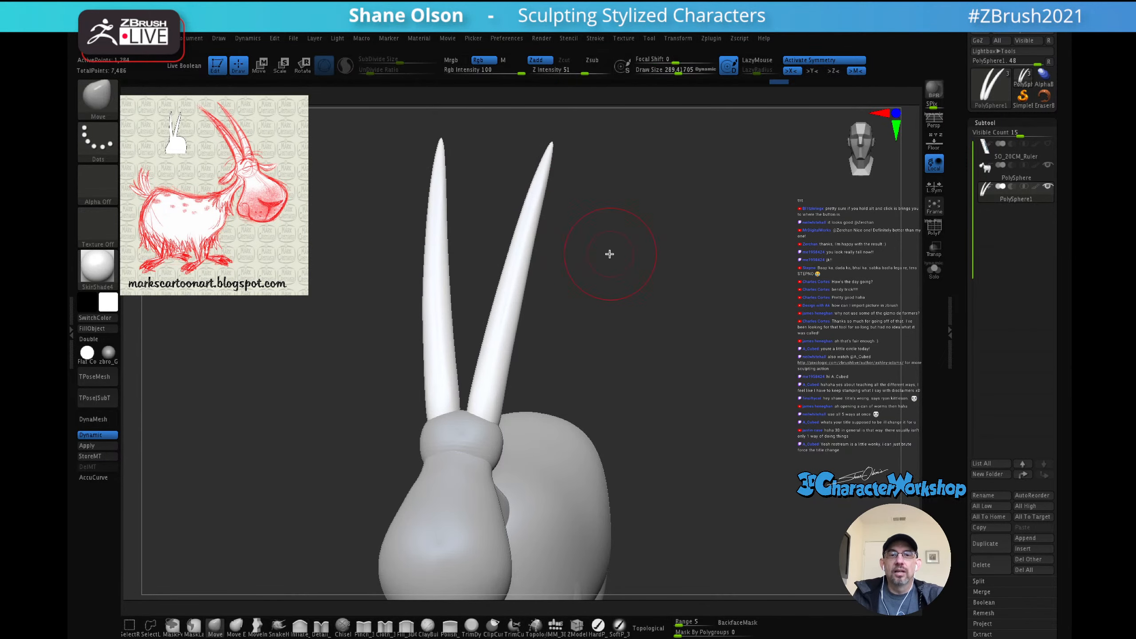
pyautogui.moveTo(674, 325)
pyautogui.mouseDown()
pyautogui.moveTo(626, 312)
pyautogui.moveTo(657, 287)
pyautogui.mouseUp()
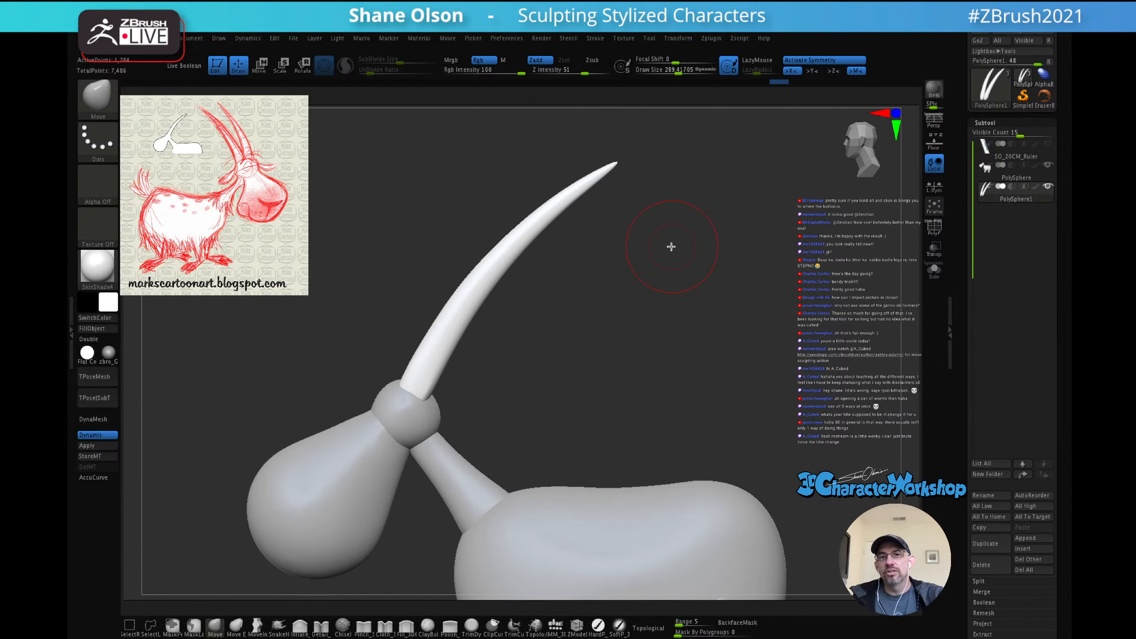
pyautogui.keyDown('alt'); pyautogui.moveTo(662, 332); pyautogui.dragTo(661, 291); pyautogui.keyUp('alt')
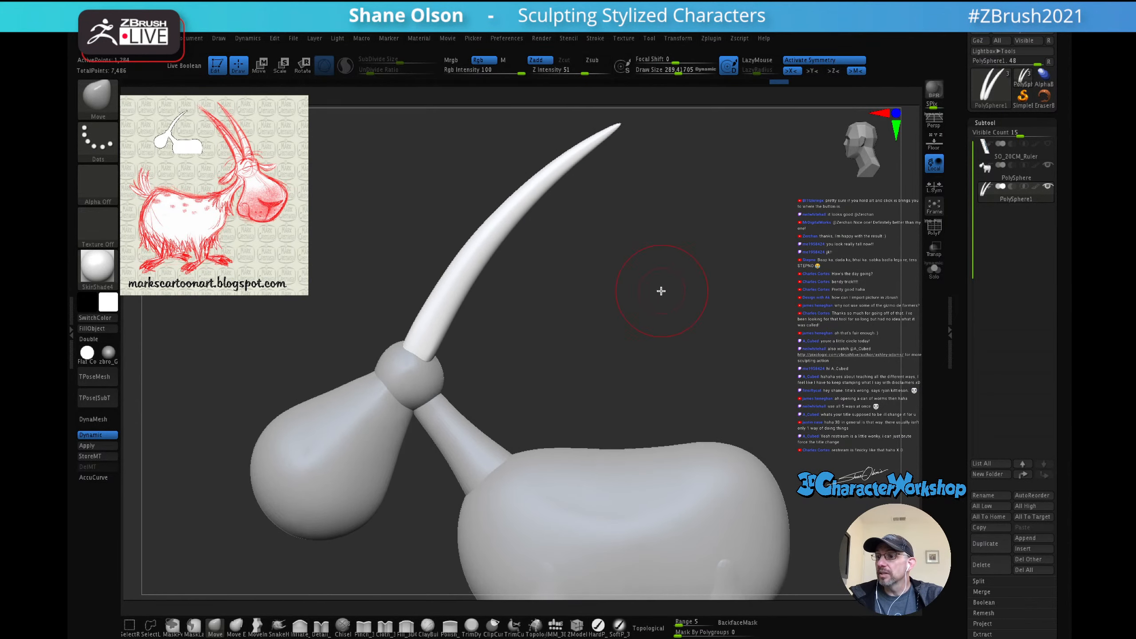
pyautogui.moveTo(589, 324); pyautogui.dragTo(667, 337)
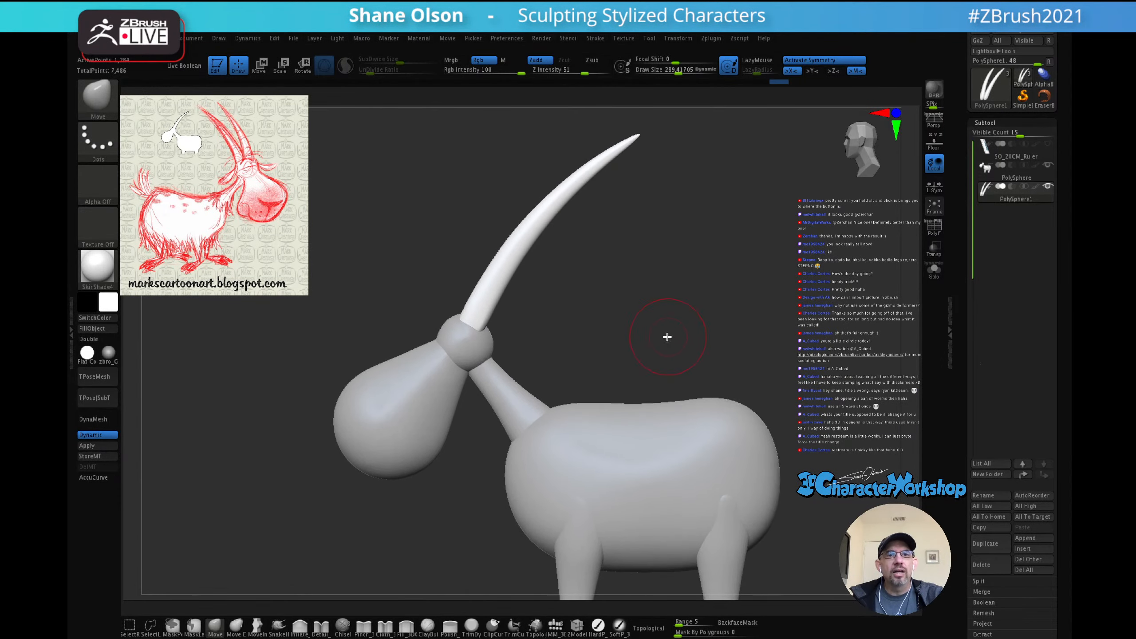
# Step: Select the goat's body and reshape the back of the muzzle with topological Move strokes at a draw size of about 580
pyautogui.keyDown('alt'); pyautogui.click(441, 402); pyautogui.keyUp('alt')
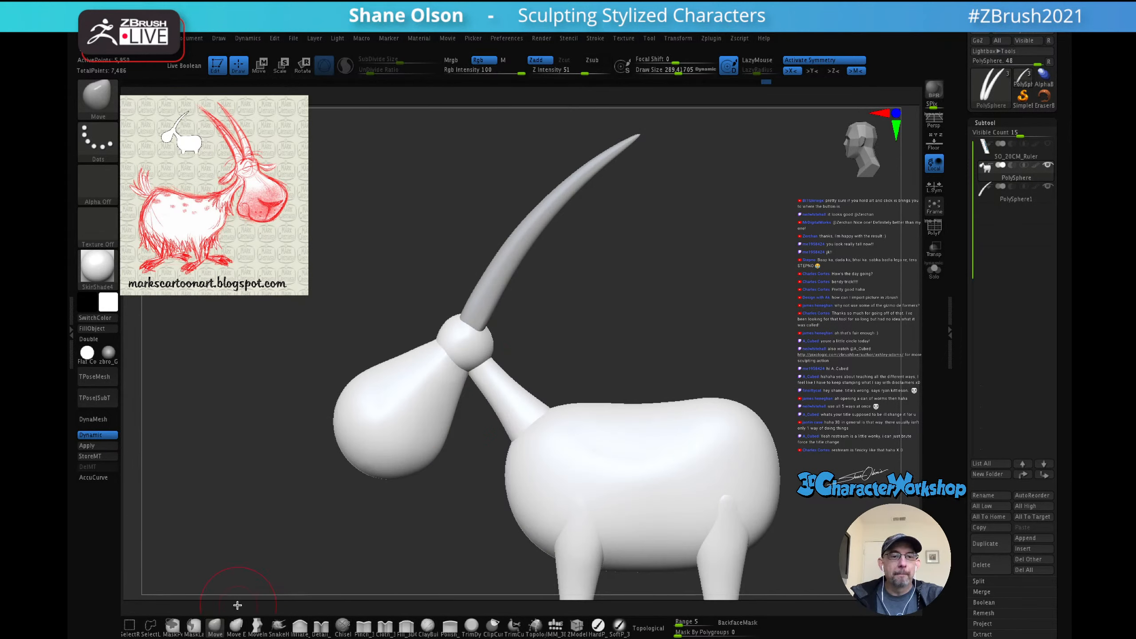
pyautogui.press('s')
pyautogui.moveTo(268, 498); pyautogui.dragTo(292, 499)
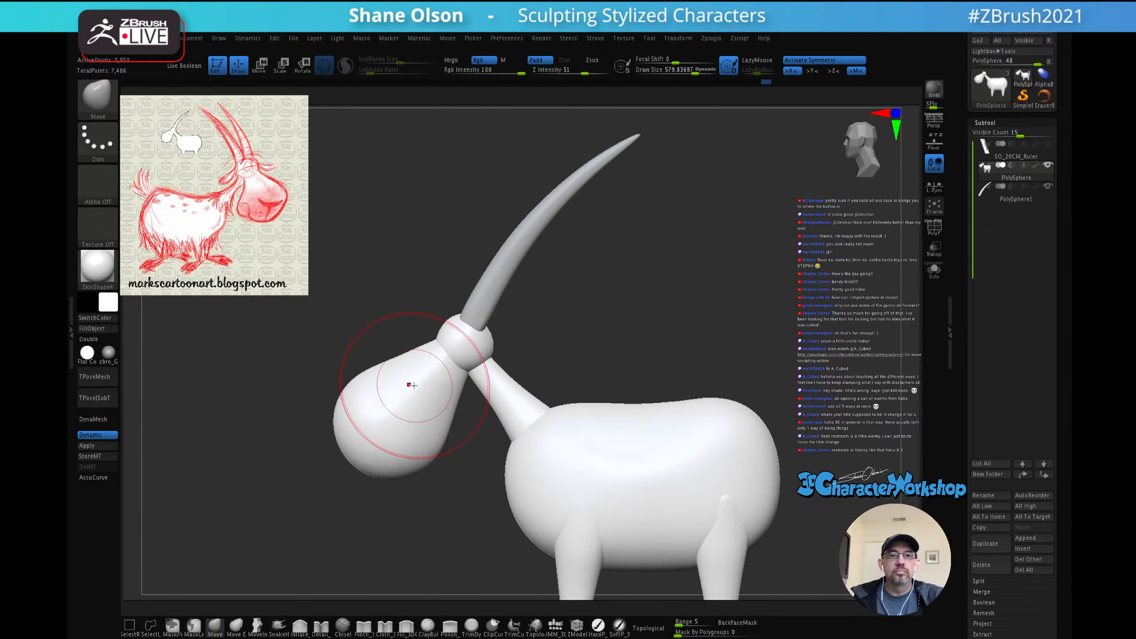
pyautogui.click(650, 628)
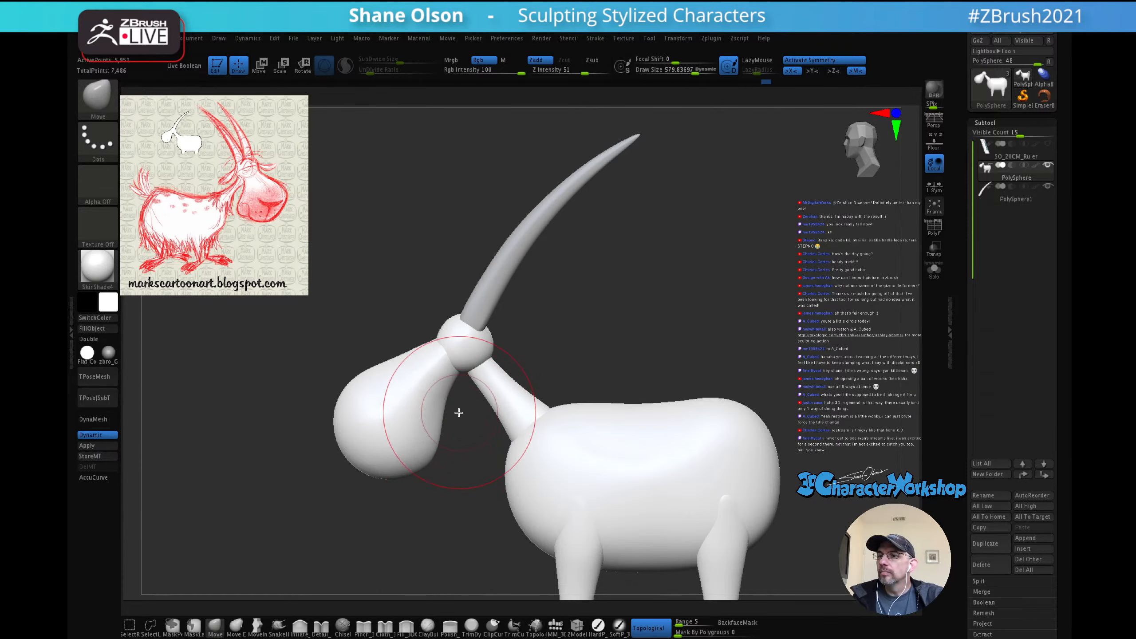
pyautogui.moveTo(451, 403)
pyautogui.mouseDown()
pyautogui.moveTo(474, 405)
pyautogui.moveTo(459, 402)
pyautogui.mouseUp()
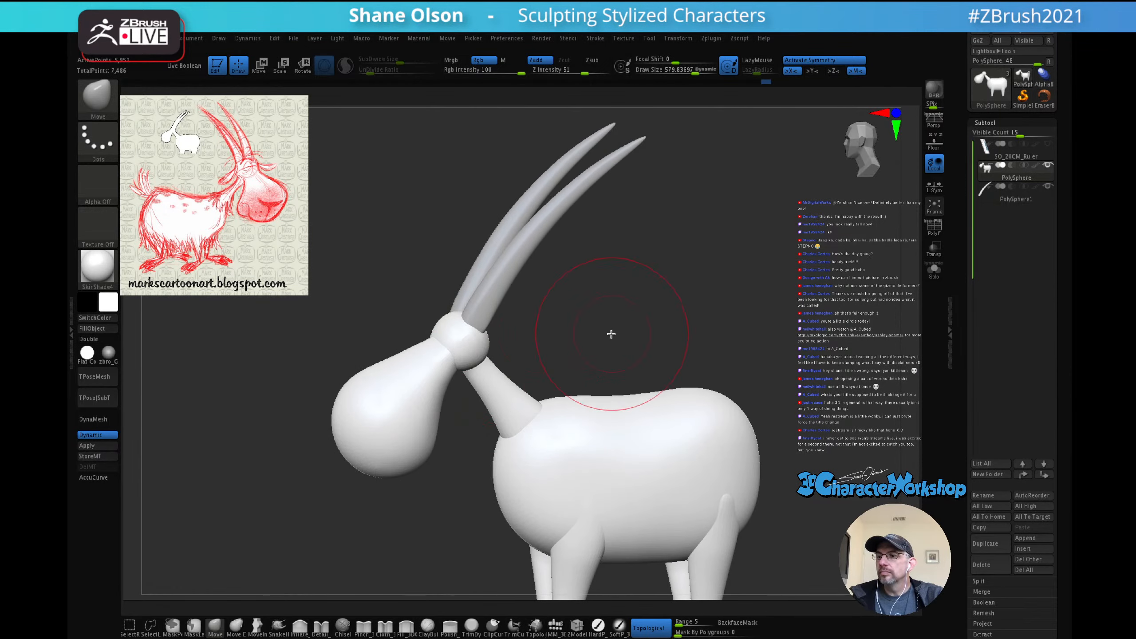
# Step: Refine the muzzle's sides and upper profile with the Move brush, working from front and side angles
pyautogui.moveTo(609, 332)
pyautogui.mouseDown()
pyautogui.moveTo(660, 320)
pyautogui.moveTo(626, 309)
pyautogui.moveTo(649, 309)
pyautogui.moveTo(670, 274)
pyautogui.moveTo(655, 264)
pyautogui.moveTo(507, 354)
pyautogui.mouseUp()
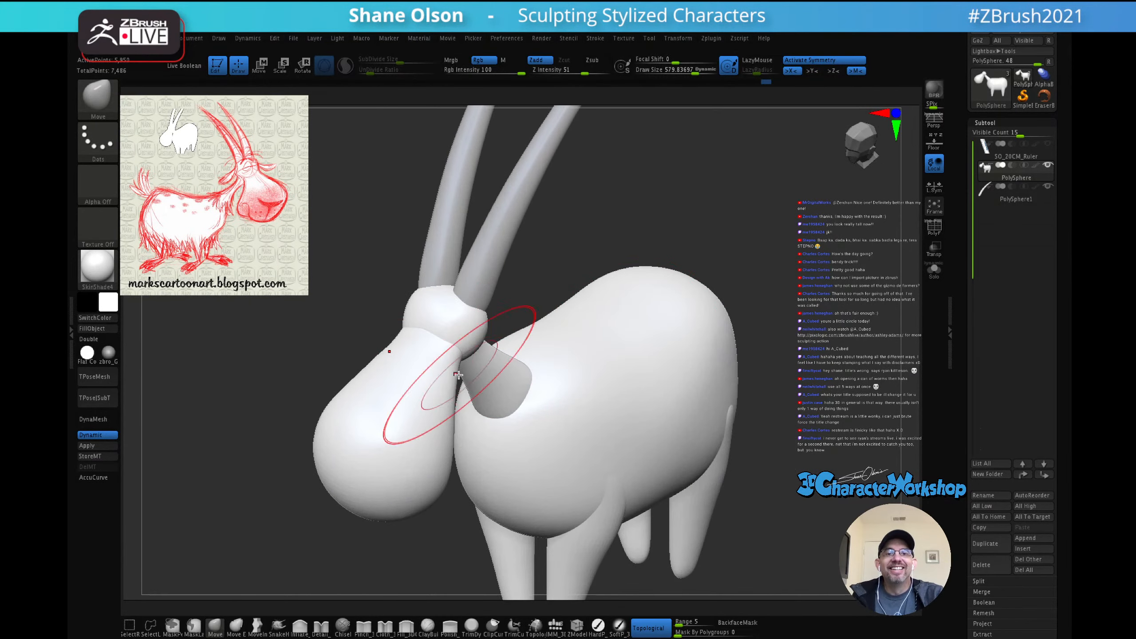
pyautogui.moveTo(598, 262); pyautogui.dragTo(506, 395)
pyautogui.moveTo(448, 437); pyautogui.dragTo(467, 418)
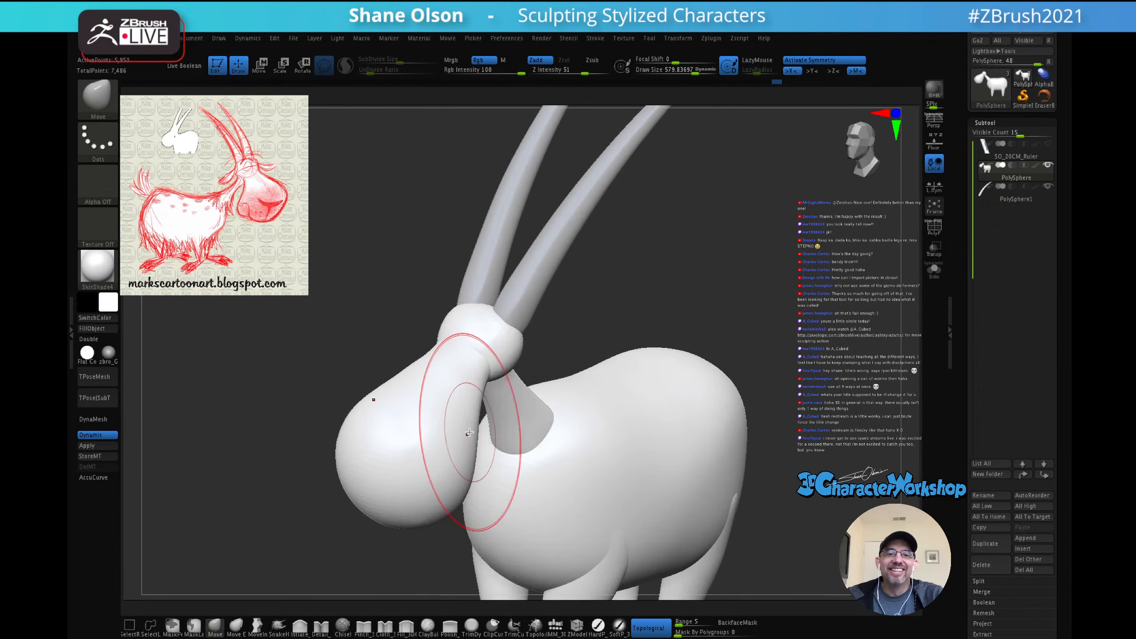
pyautogui.moveTo(461, 386)
pyautogui.mouseDown(button='right')
pyautogui.moveTo(470, 387)
pyautogui.moveTo(444, 393)
pyautogui.moveTo(464, 422)
pyautogui.moveTo(443, 408)
pyautogui.mouseUp(button='right')
pyautogui.press('shift')
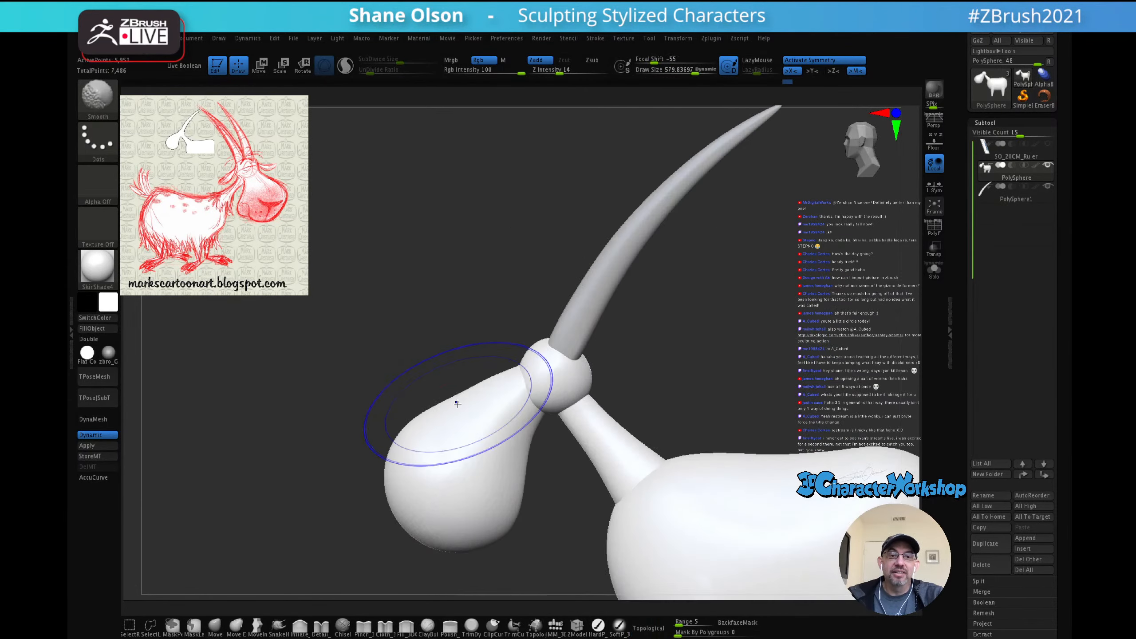
pyautogui.moveTo(391, 371); pyautogui.dragTo(402, 433, button='right')
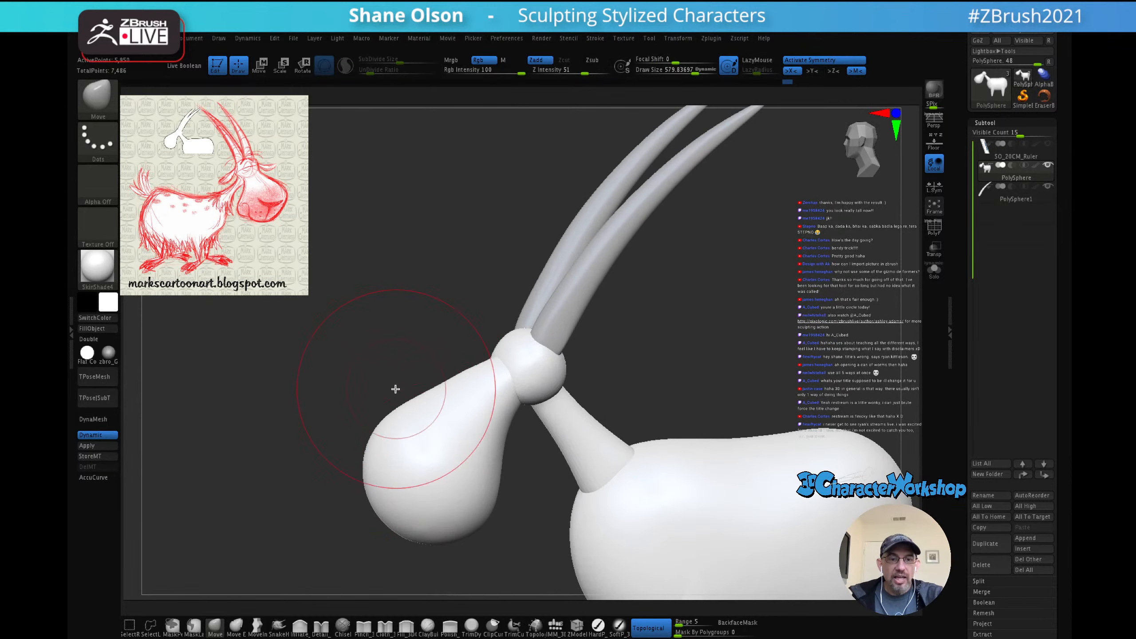
# Step: Reduce the draw size to about 258 and flatten the front of the muzzle into a blunter nose
pyautogui.press('s')
pyautogui.moveTo(399, 379); pyautogui.dragTo(388, 380)
pyautogui.moveTo(390, 356)
pyautogui.mouseDown(button='right')
pyautogui.moveTo(391, 419)
pyautogui.moveTo(405, 383)
pyautogui.moveTo(387, 386)
pyautogui.moveTo(444, 402)
pyautogui.moveTo(408, 427)
pyautogui.mouseUp(button='right')
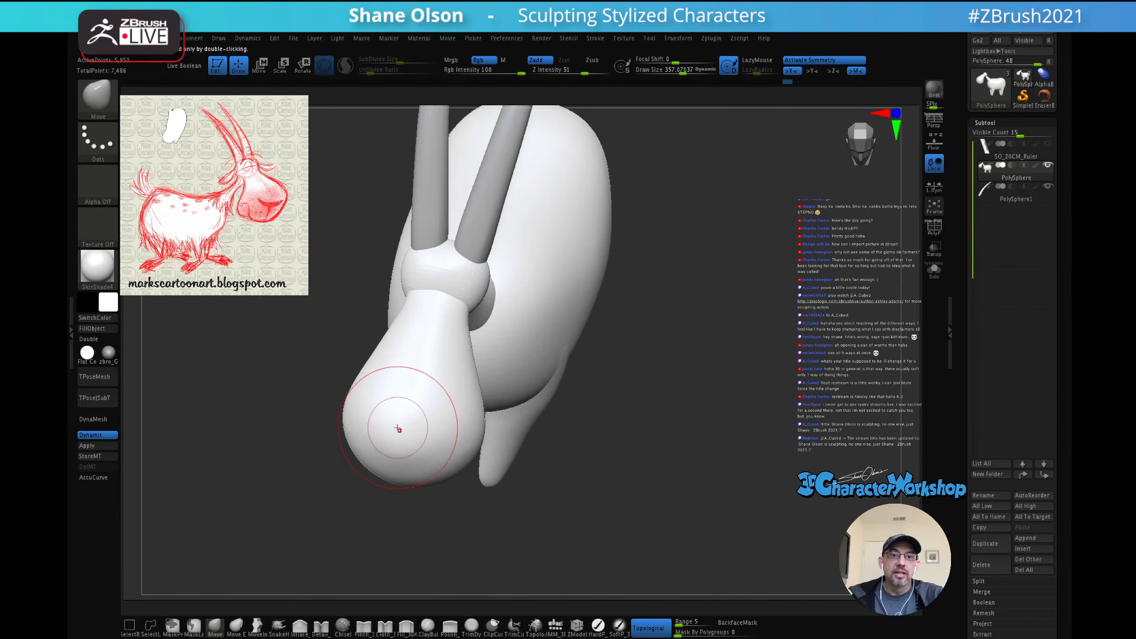
pyautogui.press('s')
pyautogui.moveTo(415, 421); pyautogui.dragTo(407, 421)
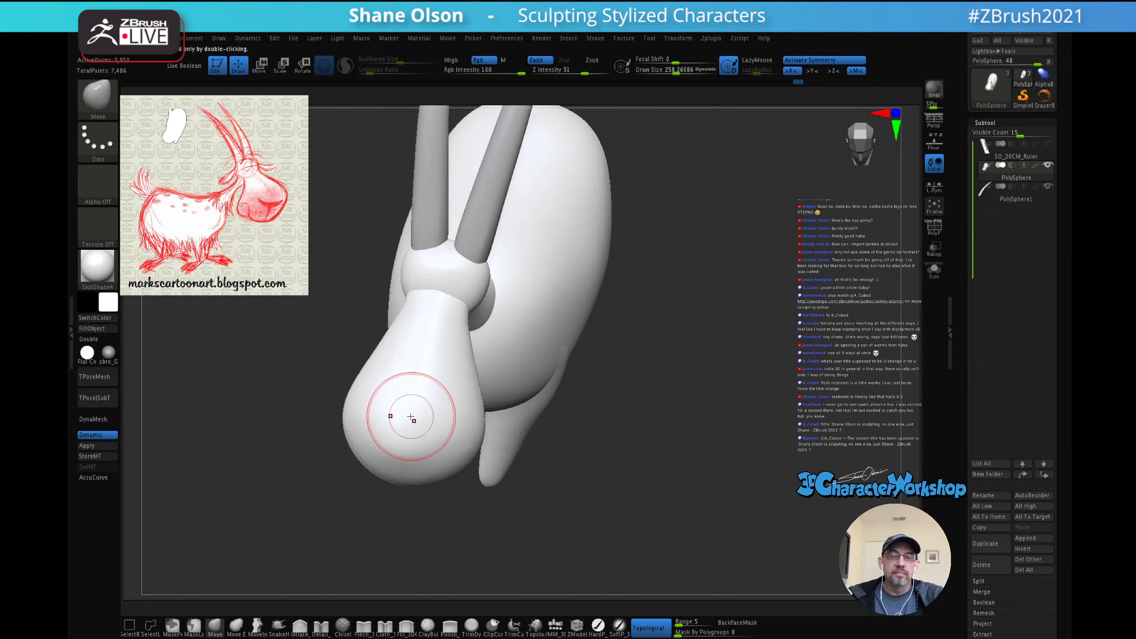
pyautogui.moveTo(413, 417)
pyautogui.mouseDown(button='right')
pyautogui.moveTo(413, 436)
pyautogui.moveTo(393, 436)
pyautogui.moveTo(422, 441)
pyautogui.mouseUp(button='right')
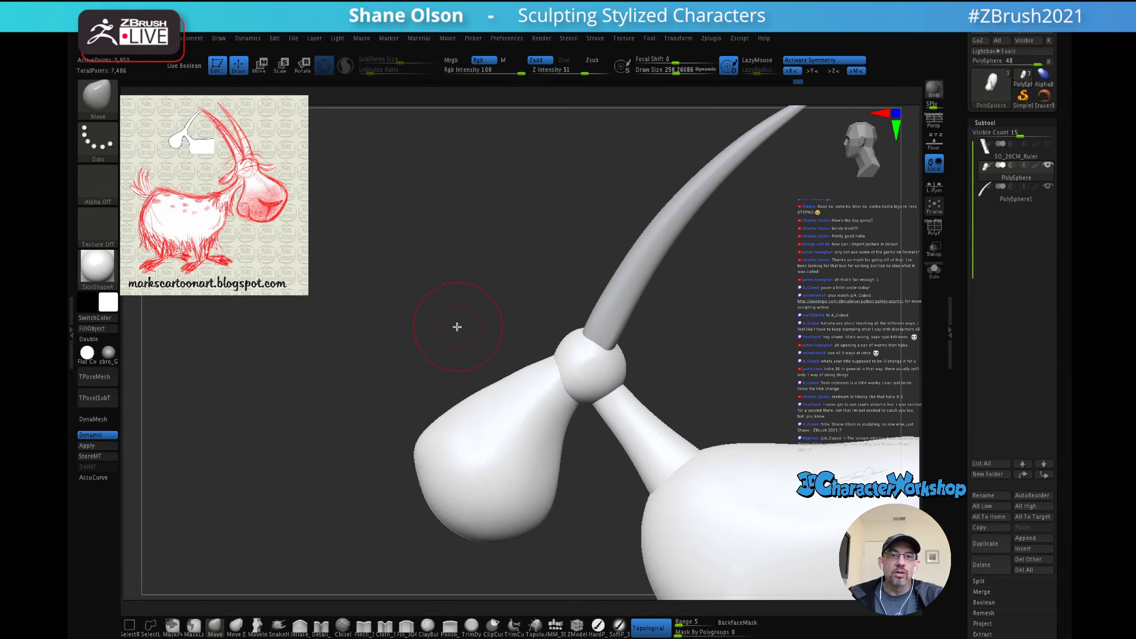
# Step: Refine the muzzle's nose and underside with the Move brush to match the reference sketch's profile
pyautogui.keyDown('alt'); pyautogui.moveTo(432, 356); pyautogui.dragTo(452, 317, button='right'); pyautogui.keyUp('alt')
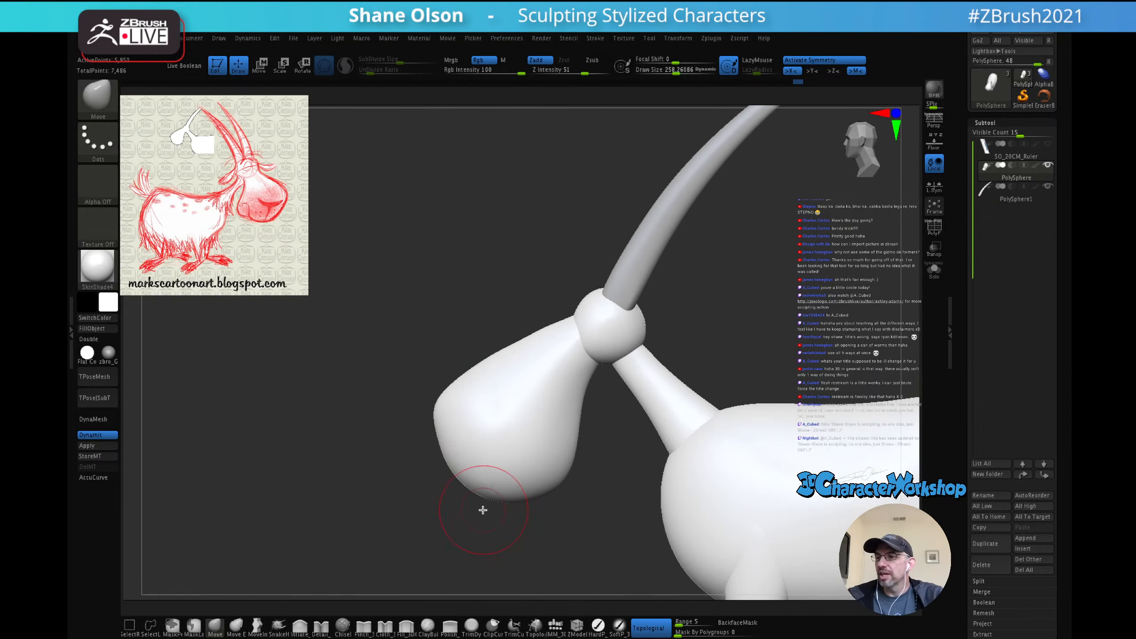
pyautogui.keyDown('alt'); pyautogui.moveTo(482, 507); pyautogui.dragTo(466, 472, button='right'); pyautogui.keyUp('alt')
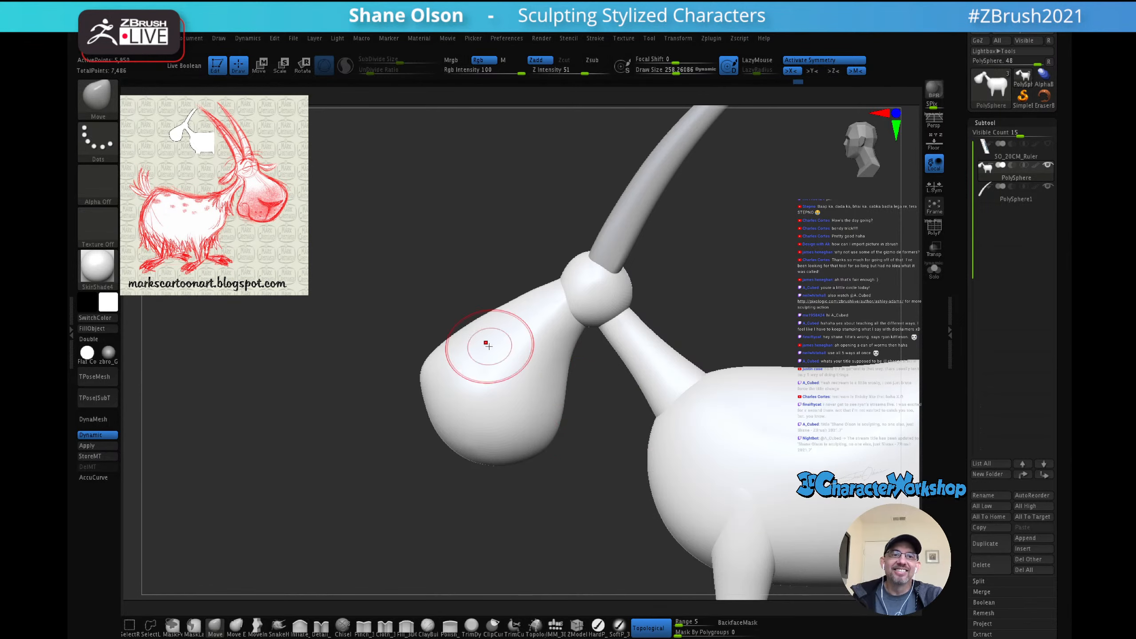
pyautogui.moveTo(545, 525); pyautogui.dragTo(526, 514)
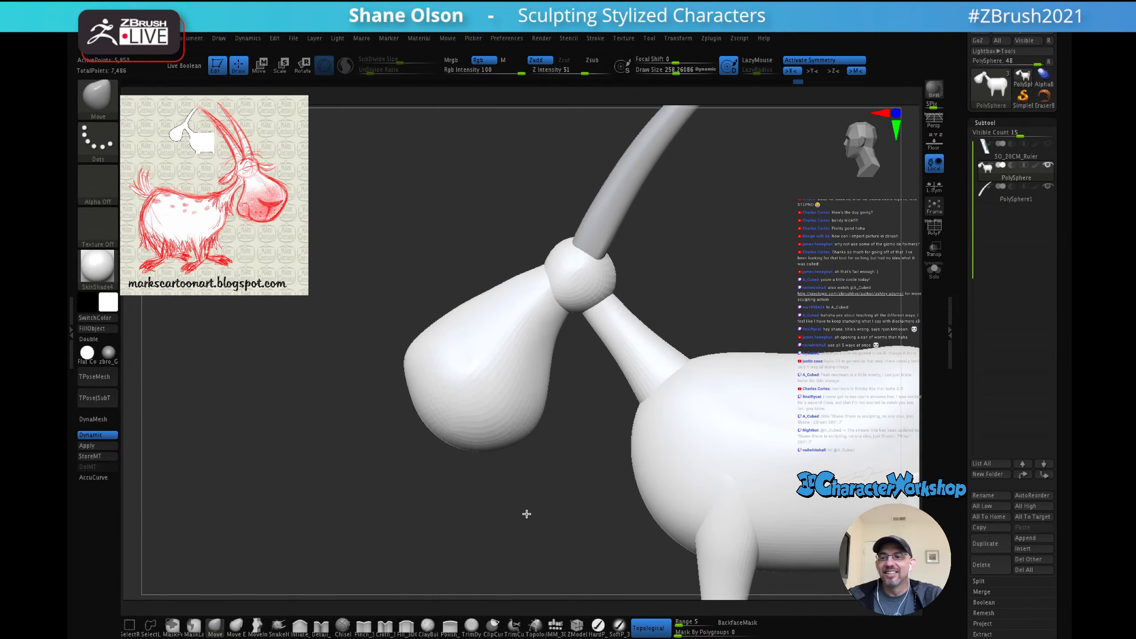
pyautogui.moveTo(563, 394)
pyautogui.mouseDown()
pyautogui.moveTo(599, 401)
pyautogui.moveTo(574, 373)
pyautogui.mouseUp()
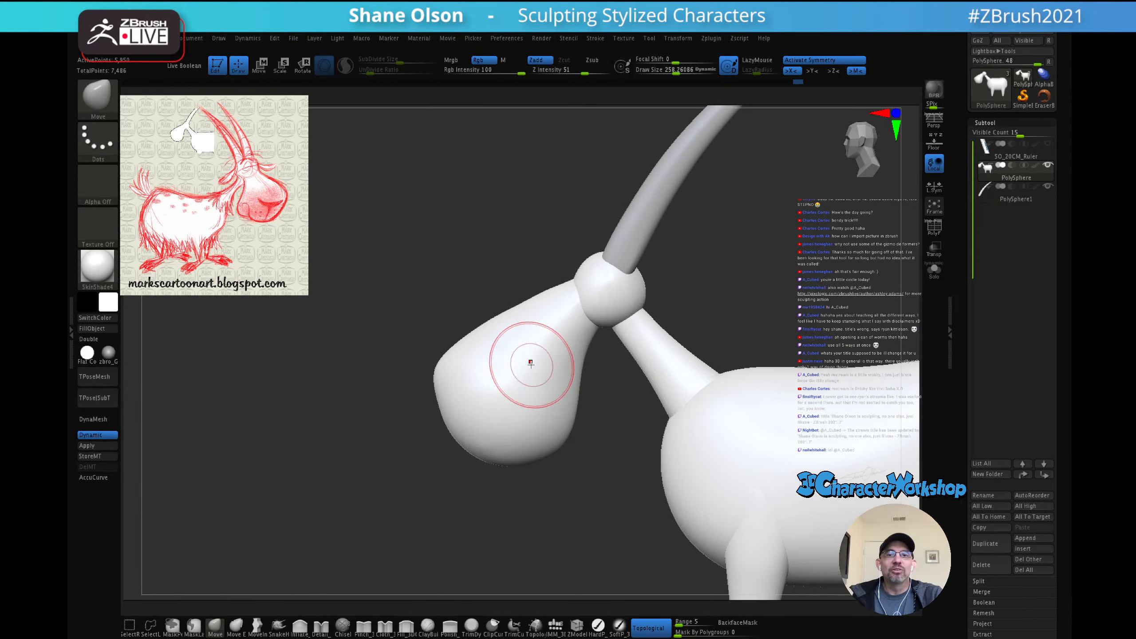
pyautogui.press('w')
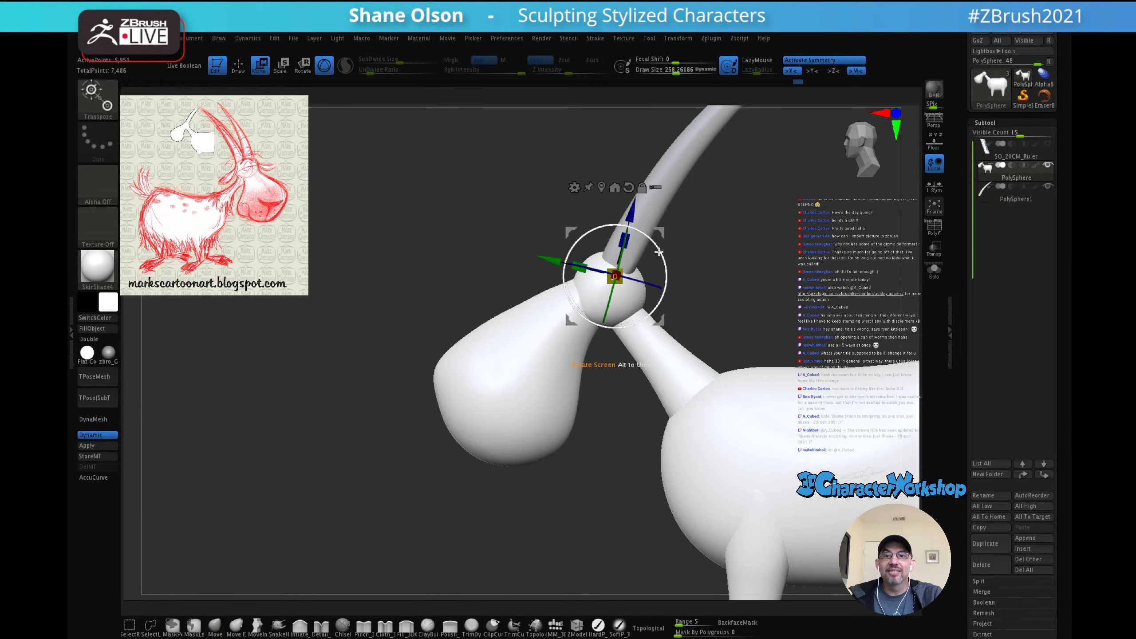
pyautogui.moveTo(663, 234); pyautogui.dragTo(663, 242)
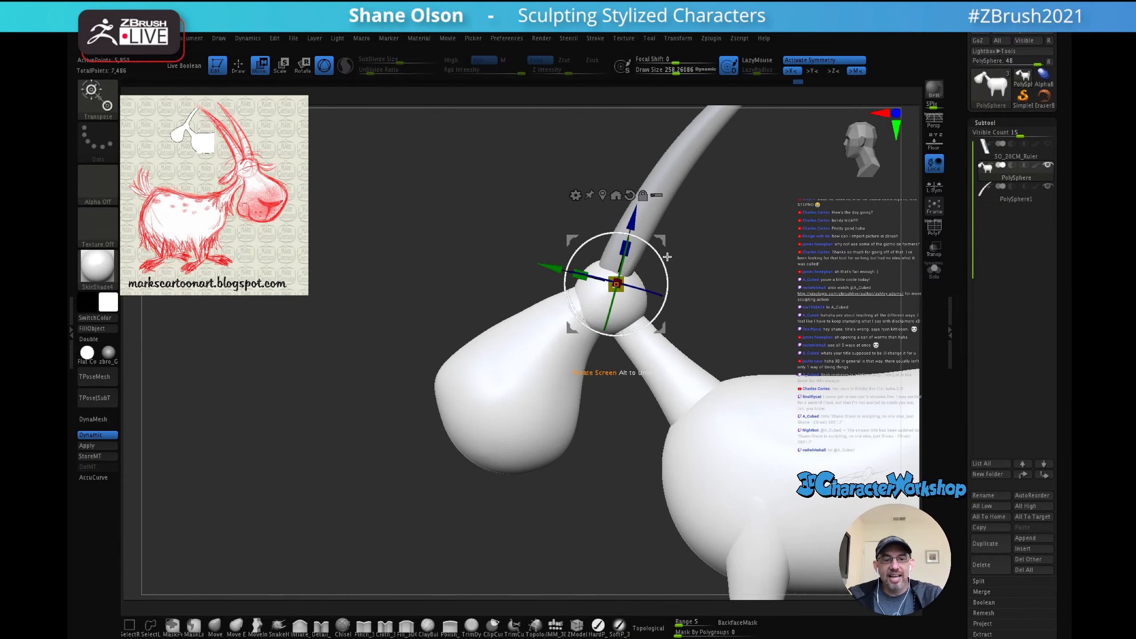
pyautogui.hotkey('ctrl', 'z')
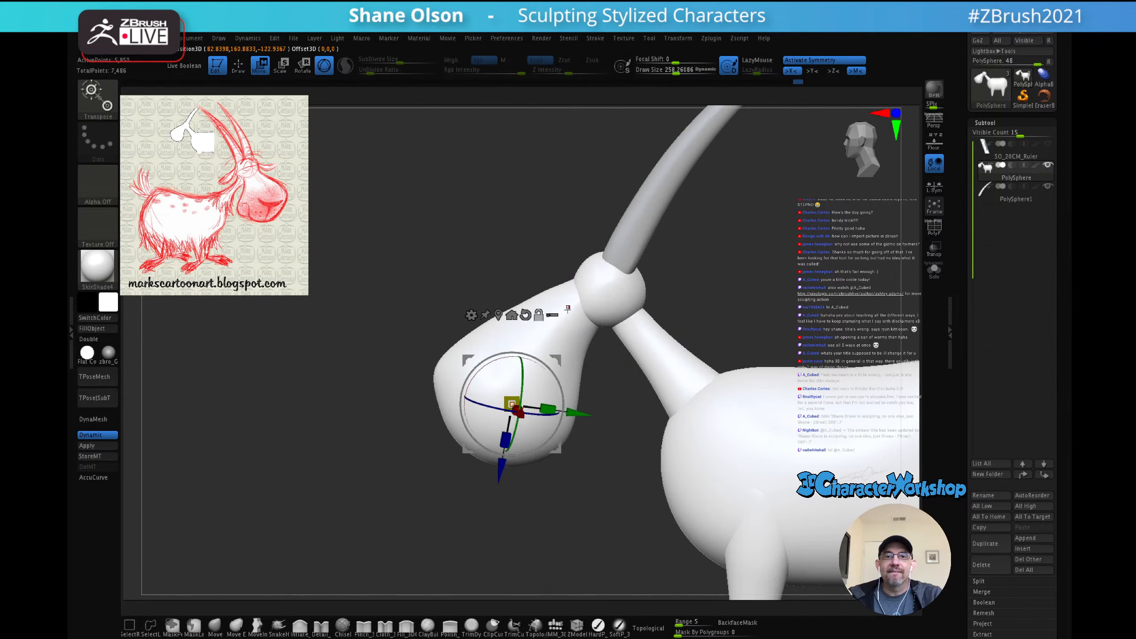
# Step: Mask everything except the muzzle, reset the gizmo's orientation and place its pivot near where the muzzle meets the head
pyautogui.keyDown('ctrl'); pyautogui.click(573, 337); pyautogui.keyUp('ctrl')
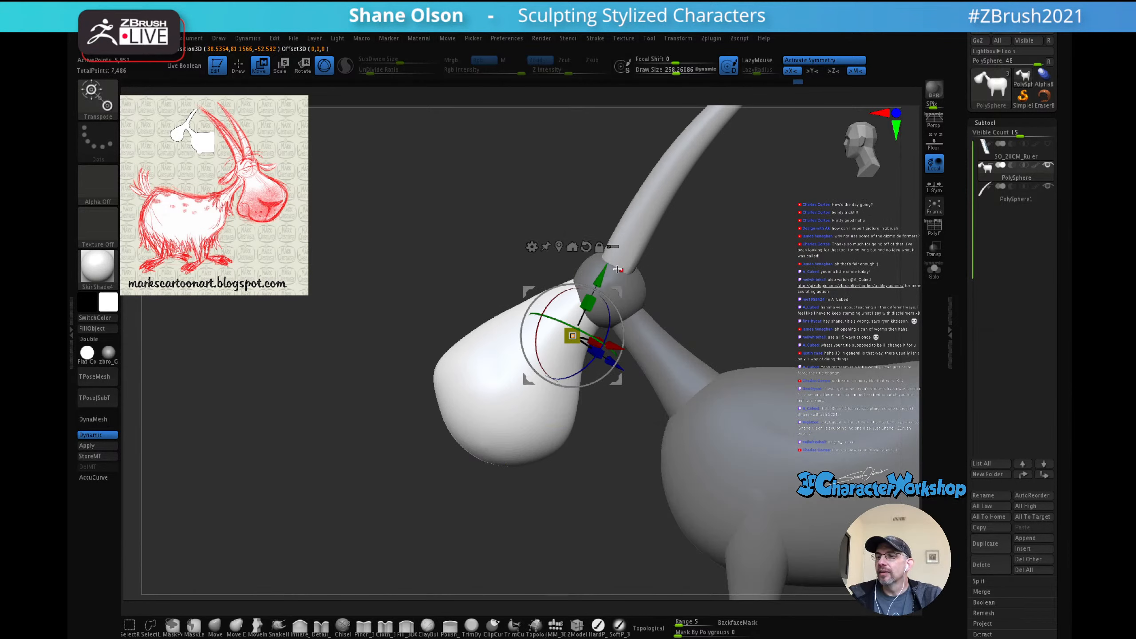
pyautogui.click(585, 246)
pyautogui.moveTo(619, 290)
pyautogui.keyDown('alt'); pyautogui.mouseDown()
pyautogui.moveTo(625, 321)
pyautogui.moveTo(617, 269)
pyautogui.mouseUp(); pyautogui.keyUp('alt')
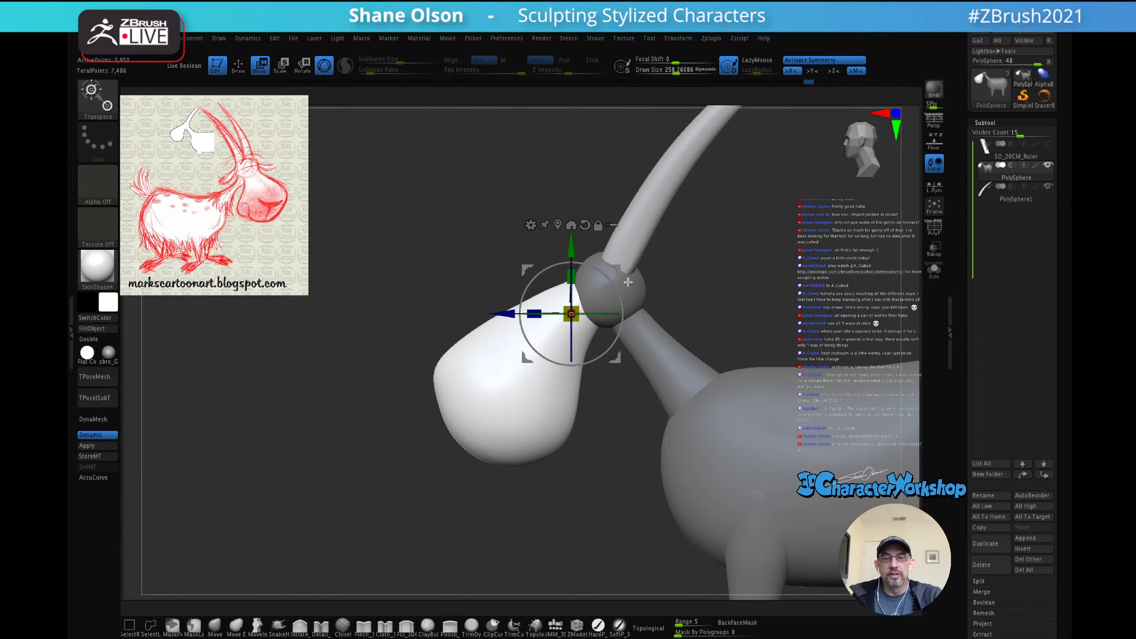
# Step: Reposition and scale the unmasked muzzle against the round head with the gizmo, and clear the mask
pyautogui.keyDown('alt'); pyautogui.moveTo(622, 269); pyautogui.dragTo(620, 276); pyautogui.keyUp('alt')
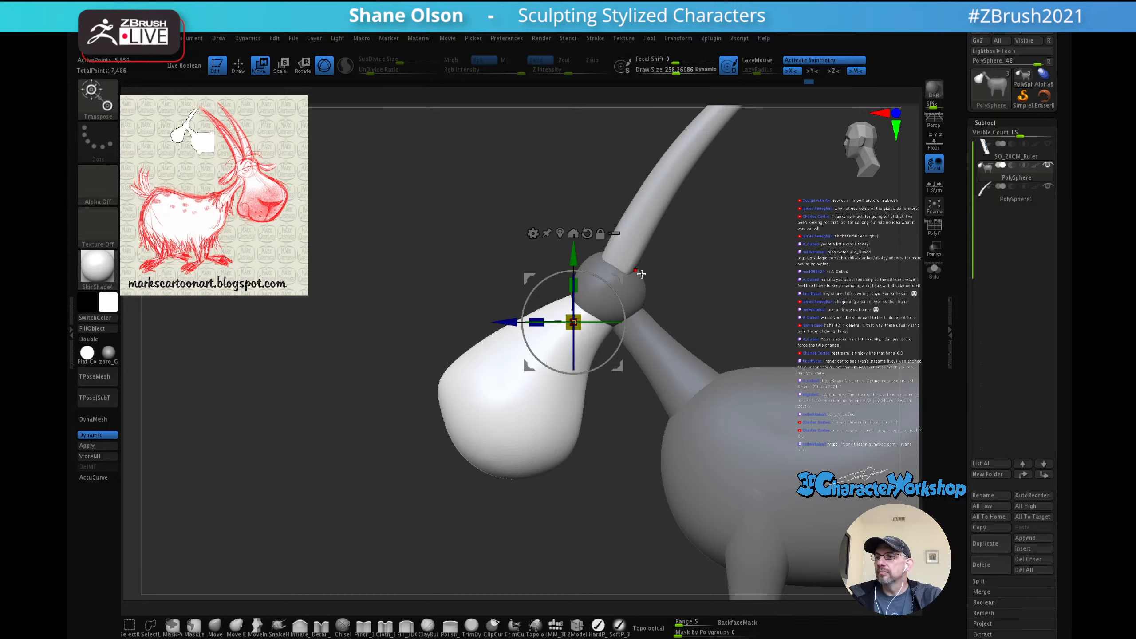
pyautogui.keyDown('alt'); pyautogui.moveTo(619, 294); pyautogui.dragTo(631, 322); pyautogui.keyUp('alt')
pyautogui.moveTo(594, 289); pyautogui.dragTo(625, 286)
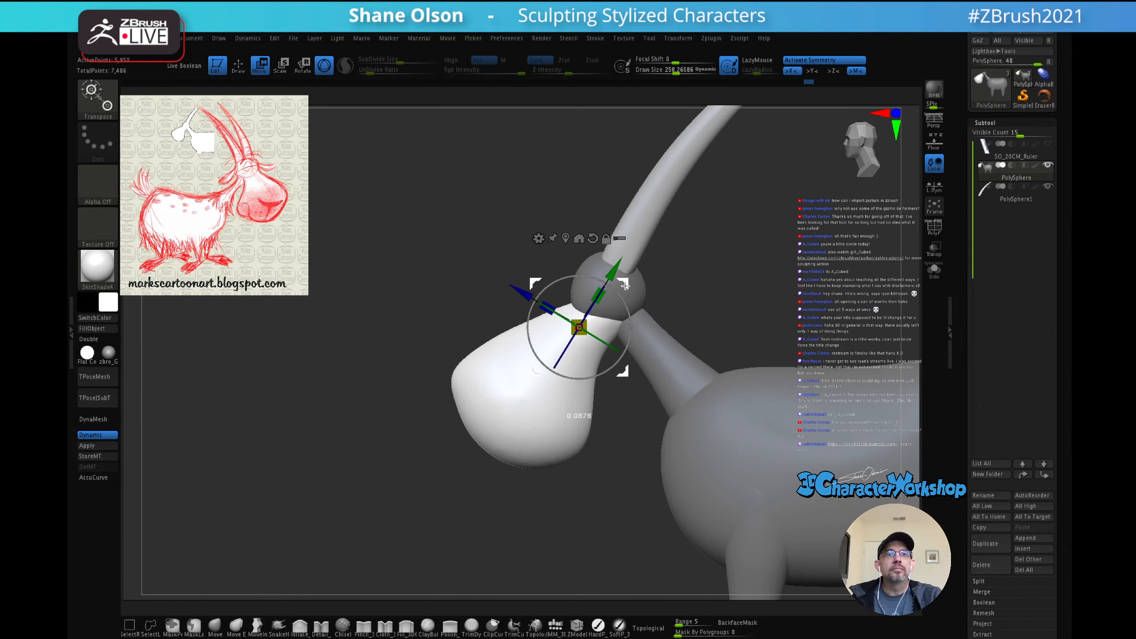
pyautogui.moveTo(697, 257); pyautogui.dragTo(744, 298)
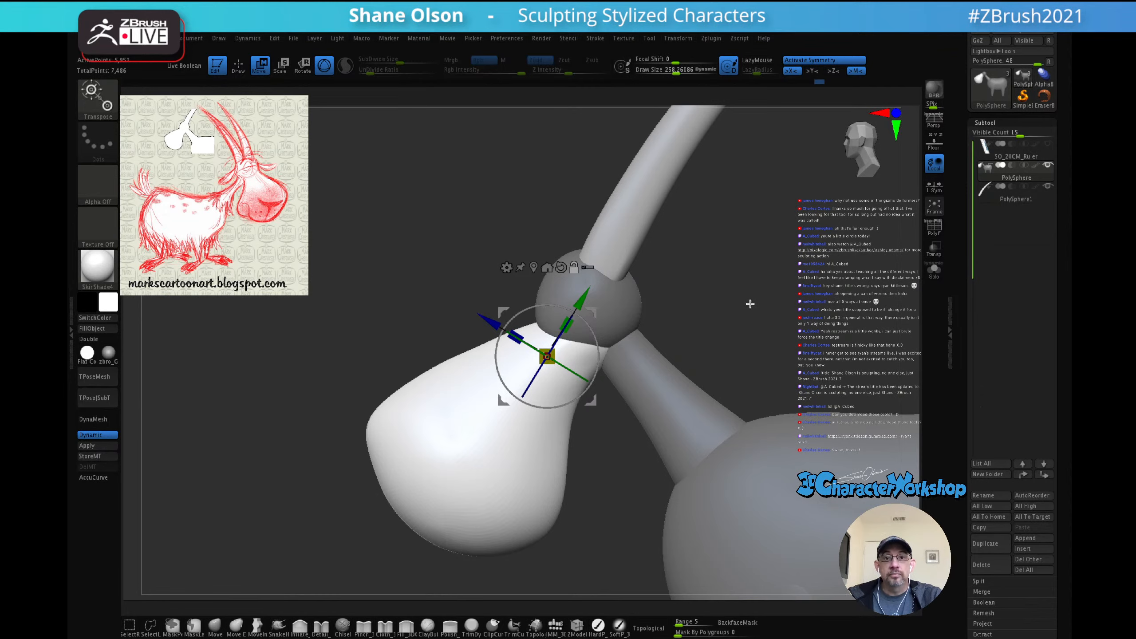
pyautogui.keyDown('ctrl'); pyautogui.moveTo(738, 297); pyautogui.dragTo(748, 301); pyautogui.keyUp('ctrl')
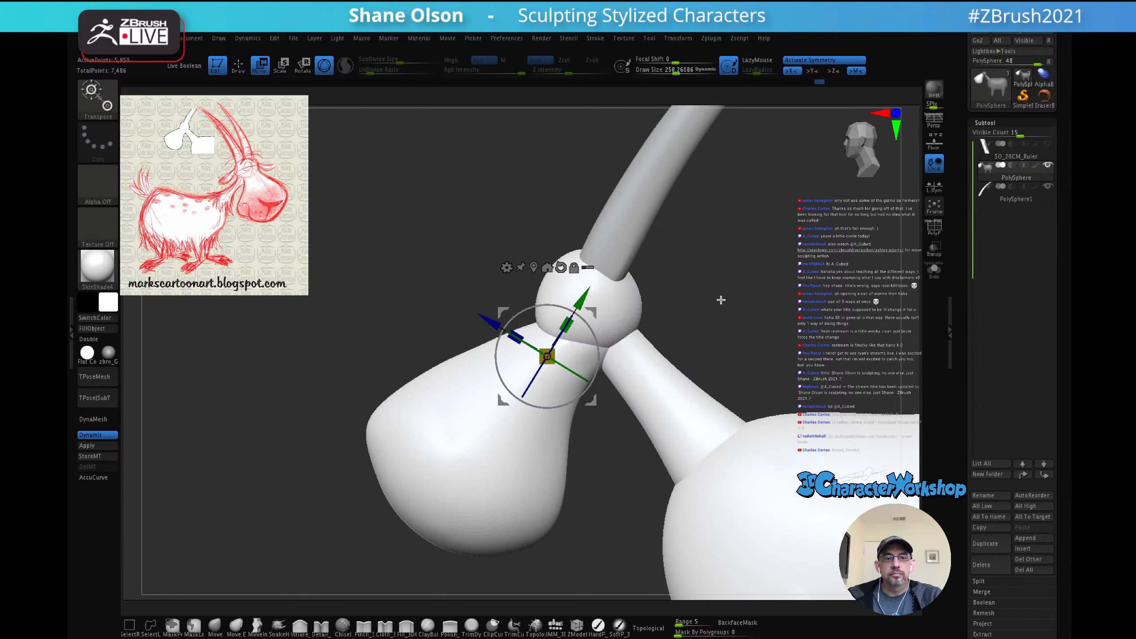
# Step: Smooth the bridge of the muzzle and reshape its join with the head using the Move brush at a draw size of about 306
pyautogui.press('q')
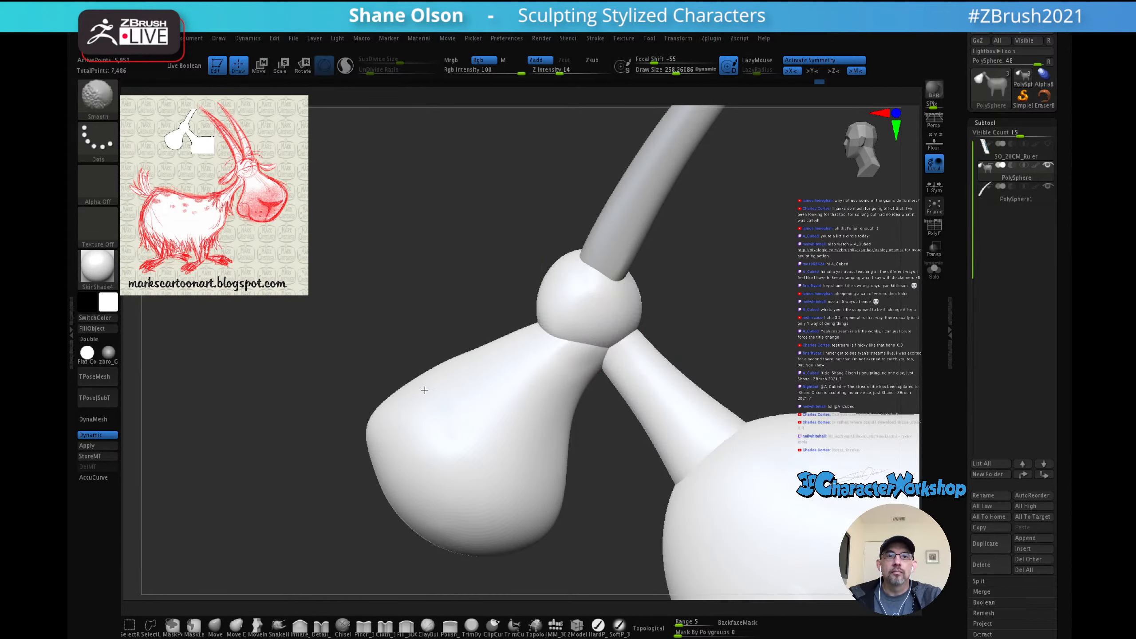
pyautogui.keyDown('shift'); pyautogui.moveTo(448, 373); pyautogui.dragTo(484, 351); pyautogui.keyUp('shift')
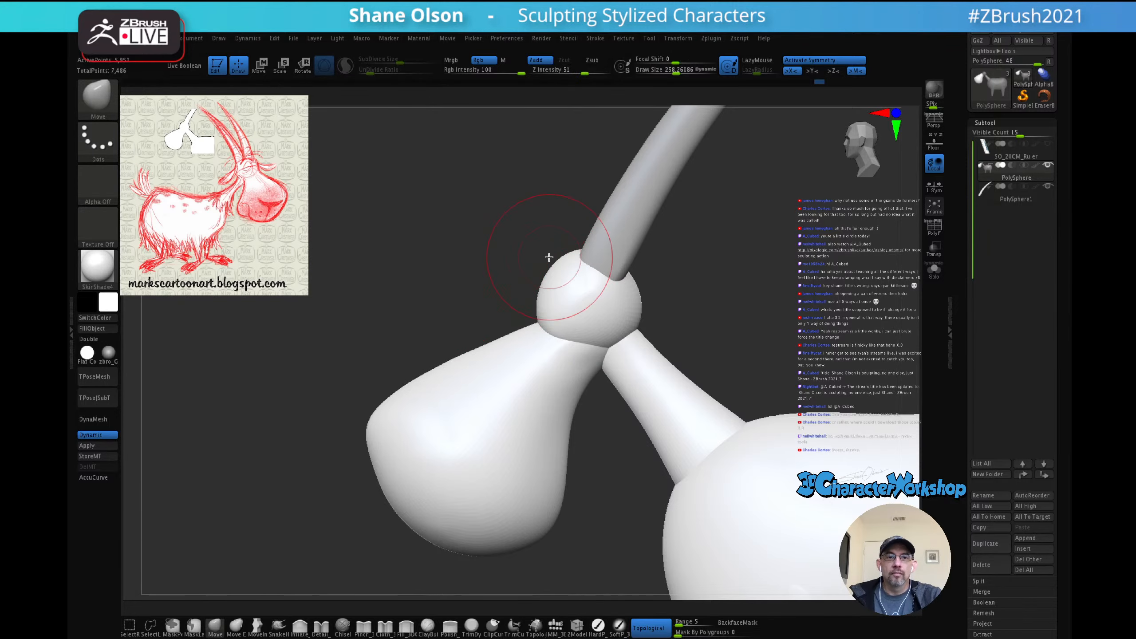
pyautogui.press('s')
pyautogui.moveTo(532, 251)
pyautogui.mouseDown()
pyautogui.moveTo(547, 249)
pyautogui.moveTo(552, 282)
pyautogui.mouseUp()
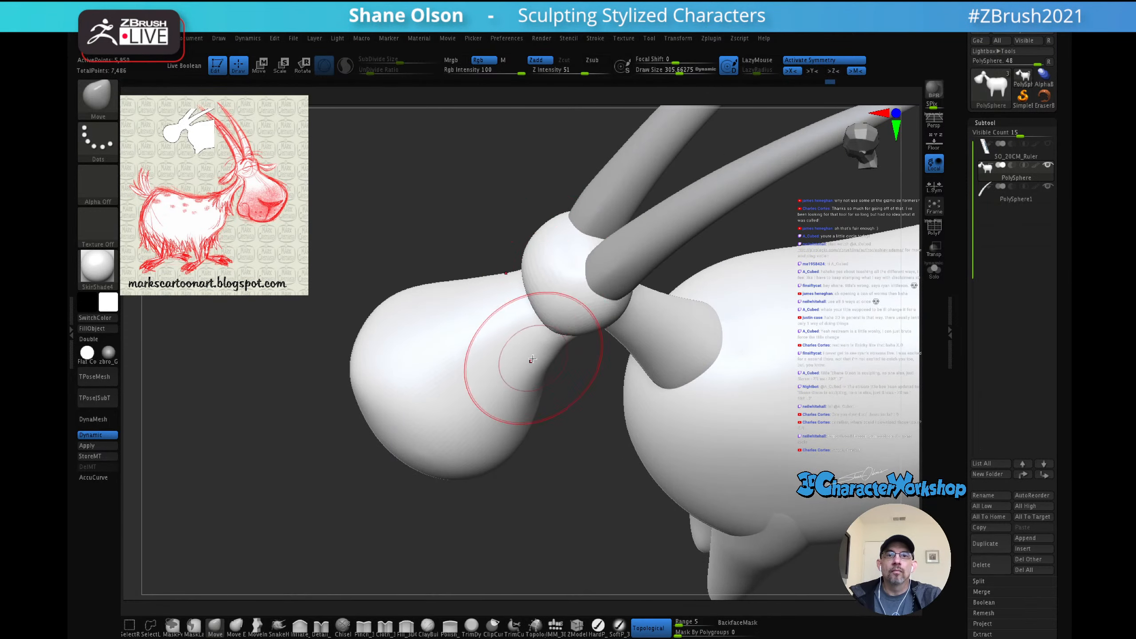
pyautogui.moveTo(532, 358); pyautogui.dragTo(543, 295)
# Step: Reduce the draw size to about 208 and adjust the round head's shape between the horns and muzzle
pyautogui.press('s')
pyautogui.moveTo(558, 269)
pyautogui.mouseDown(button='right')
pyautogui.moveTo(566, 284)
pyautogui.moveTo(548, 272)
pyautogui.moveTo(570, 288)
pyautogui.mouseUp(button='right')
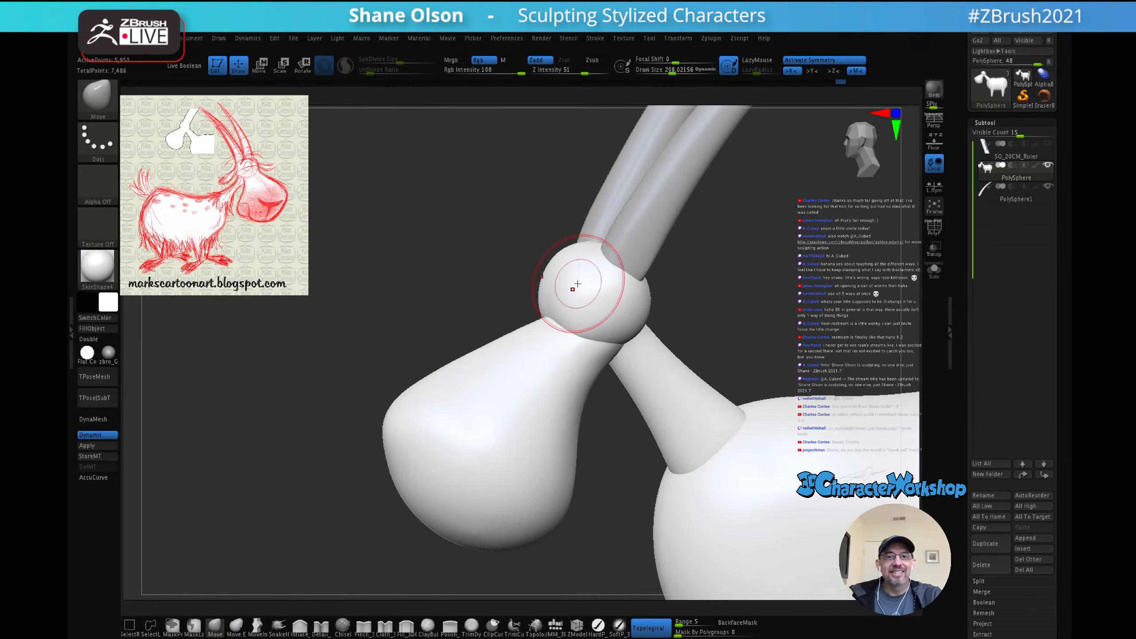
pyautogui.moveTo(577, 284)
pyautogui.mouseDown(button='right')
pyautogui.moveTo(554, 264)
pyautogui.moveTo(543, 308)
pyautogui.moveTo(595, 295)
pyautogui.moveTo(527, 293)
pyautogui.moveTo(546, 297)
pyautogui.mouseUp(button='right')
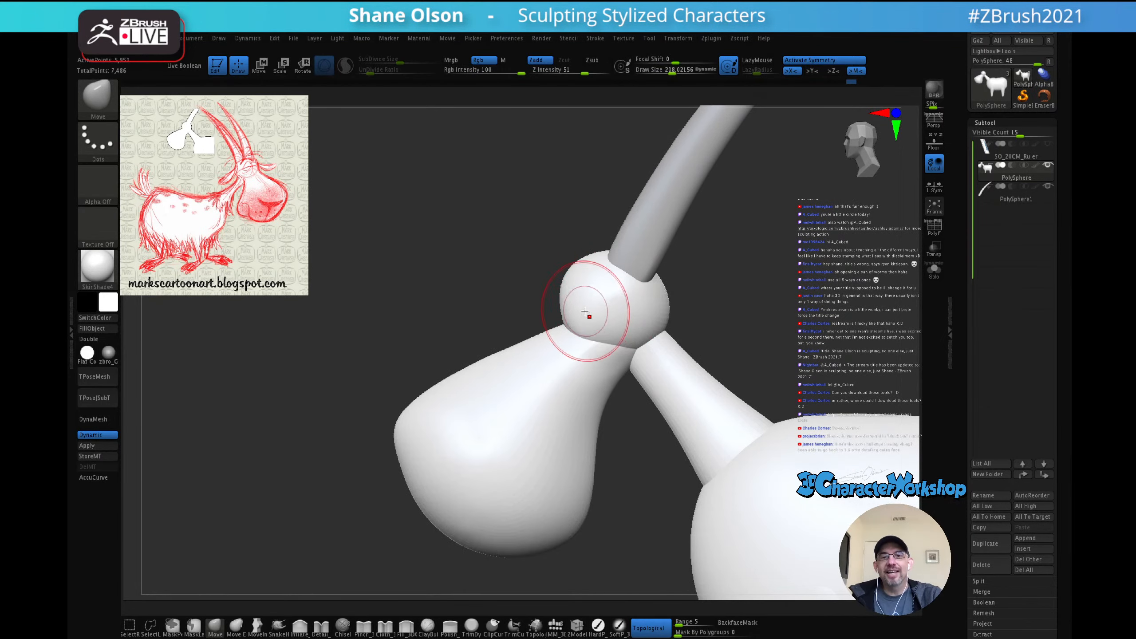
pyautogui.moveTo(585, 311); pyautogui.dragTo(588, 317, button='right')
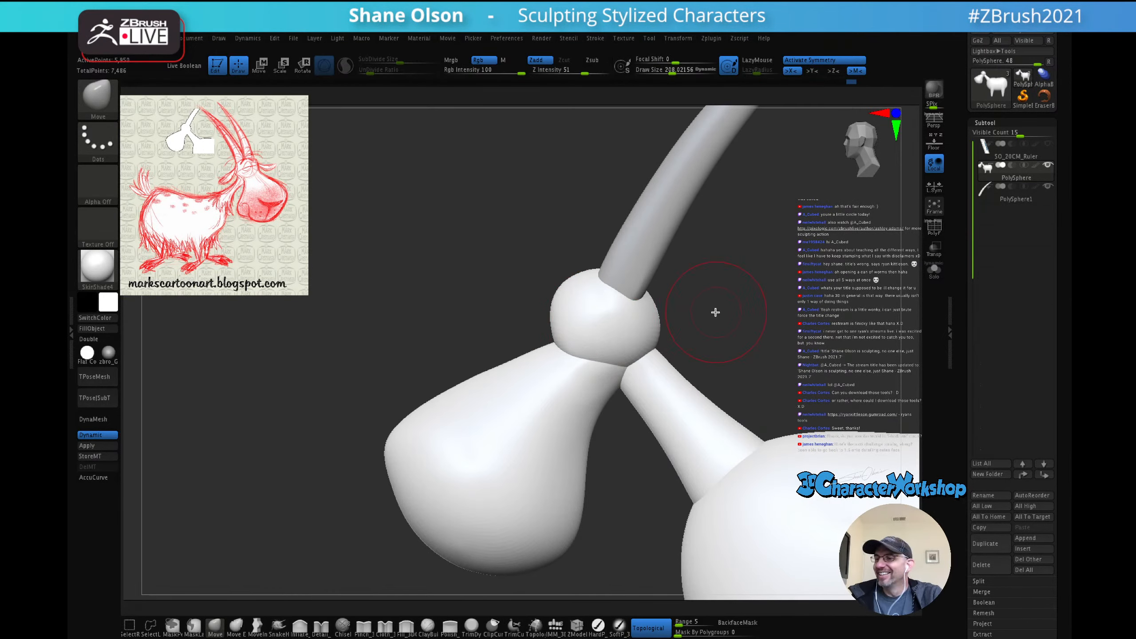
pyautogui.keyDown('alt'); pyautogui.moveTo(715, 312); pyautogui.dragTo(677, 285, button='right'); pyautogui.keyUp('alt')
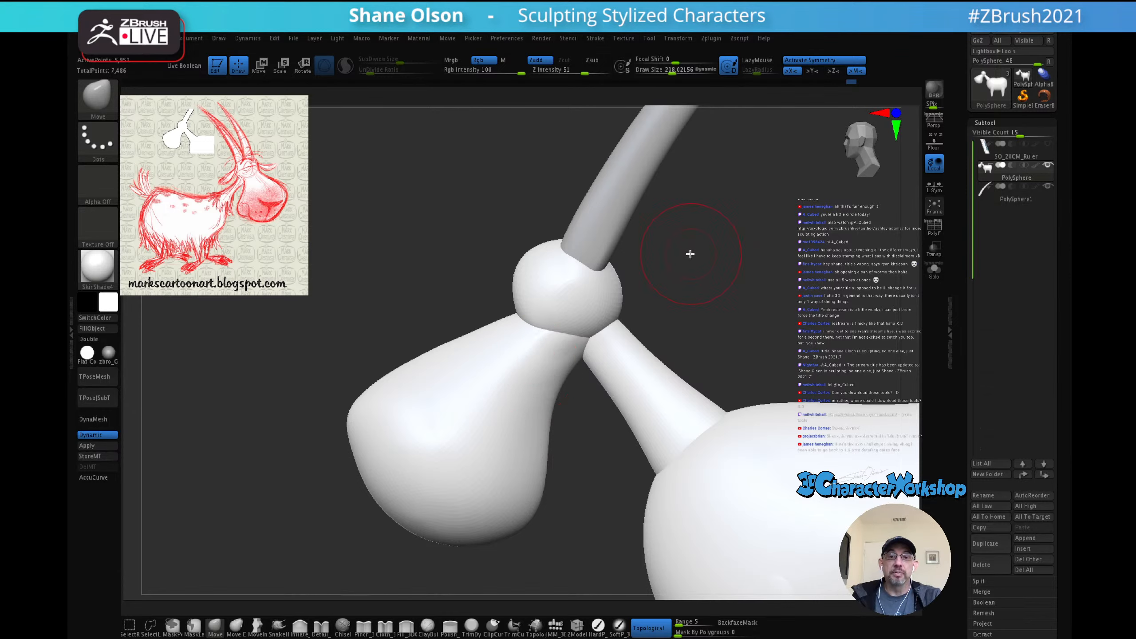
# Step: Refine the round head's shape around the horn bases using the Move brush, reducing the draw size to about 182
pyautogui.moveTo(686, 254)
pyautogui.mouseDown()
pyautogui.moveTo(710, 284)
pyautogui.moveTo(685, 272)
pyautogui.moveTo(622, 301)
pyautogui.moveTo(613, 268)
pyautogui.moveTo(637, 262)
pyautogui.moveTo(595, 330)
pyautogui.mouseUp()
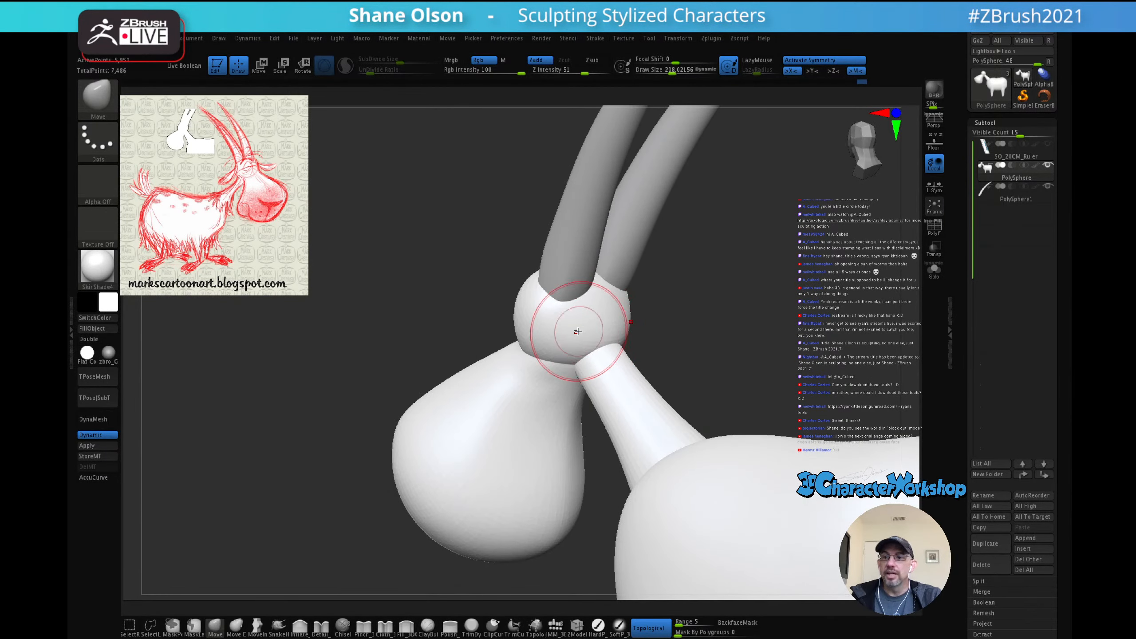
pyautogui.moveTo(580, 329); pyautogui.dragTo(605, 321, button='right')
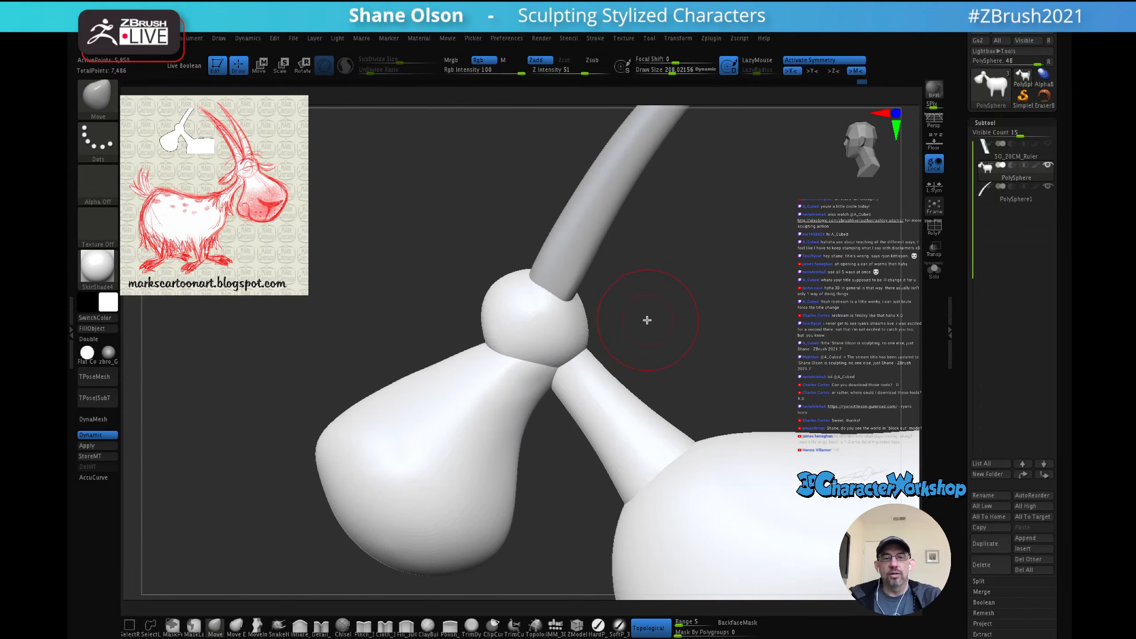
pyautogui.moveTo(647, 320)
pyautogui.mouseDown()
pyautogui.moveTo(680, 309)
pyautogui.moveTo(664, 337)
pyautogui.mouseUp()
pyautogui.moveTo(537, 340); pyautogui.dragTo(535, 355, button='right')
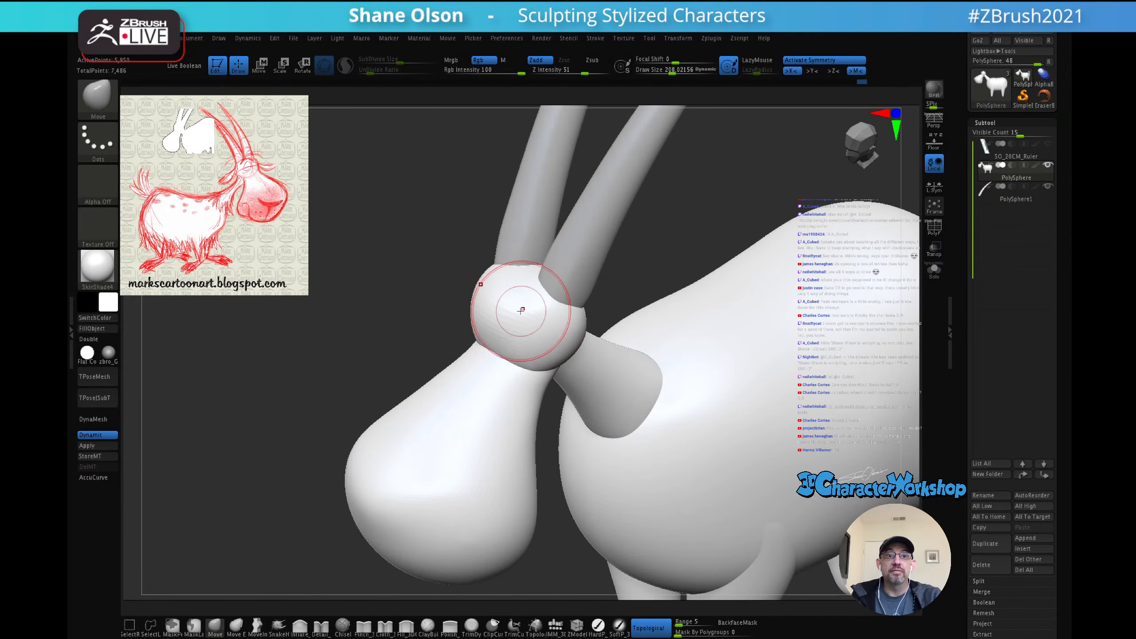
pyautogui.moveTo(521, 310)
pyautogui.mouseDown(button='right')
pyautogui.moveTo(504, 314)
pyautogui.moveTo(519, 324)
pyautogui.moveTo(531, 299)
pyautogui.mouseUp(button='right')
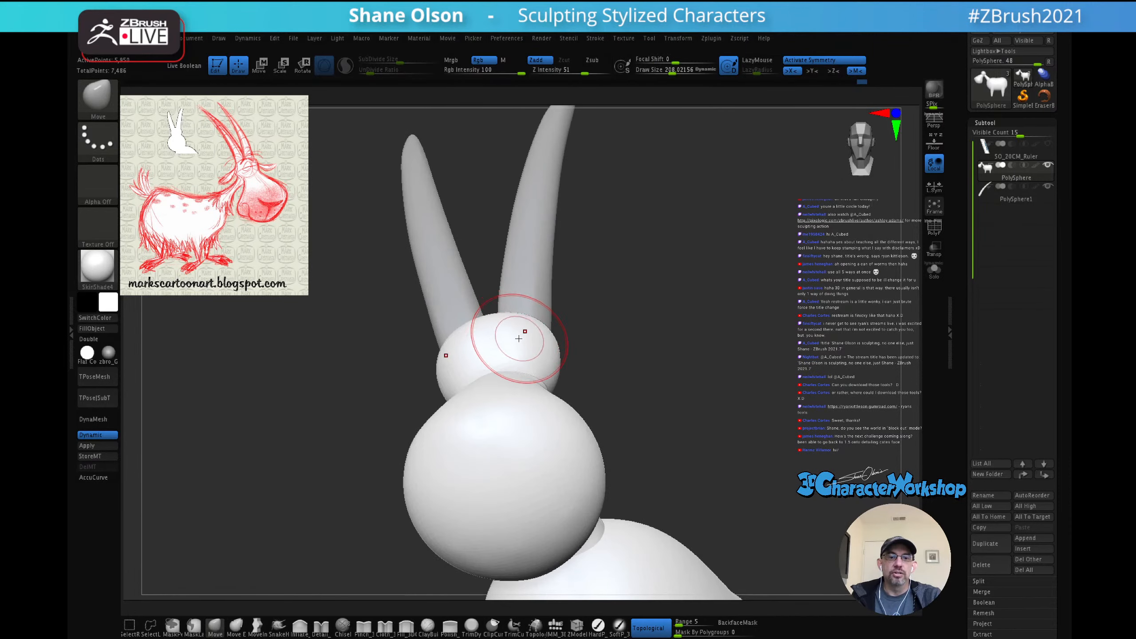
pyautogui.press('s')
pyautogui.moveTo(518, 338); pyautogui.dragTo(505, 333)
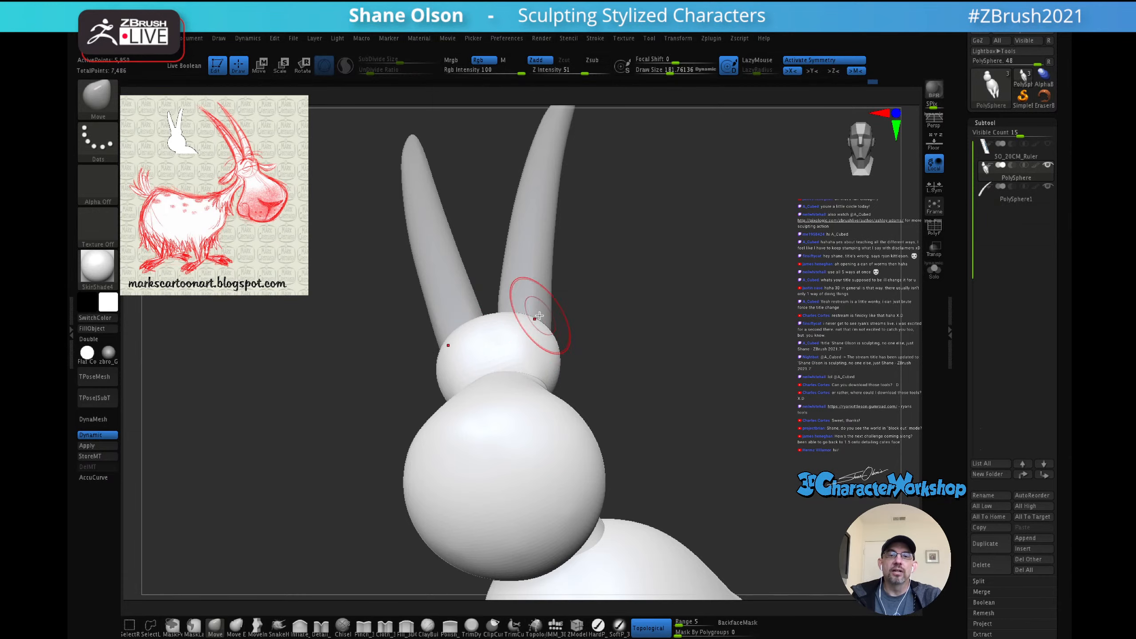
pyautogui.moveTo(538, 316)
pyautogui.mouseDown(button='right')
pyautogui.moveTo(496, 332)
pyautogui.moveTo(487, 320)
pyautogui.moveTo(485, 331)
pyautogui.moveTo(463, 267)
pyautogui.mouseUp(button='right')
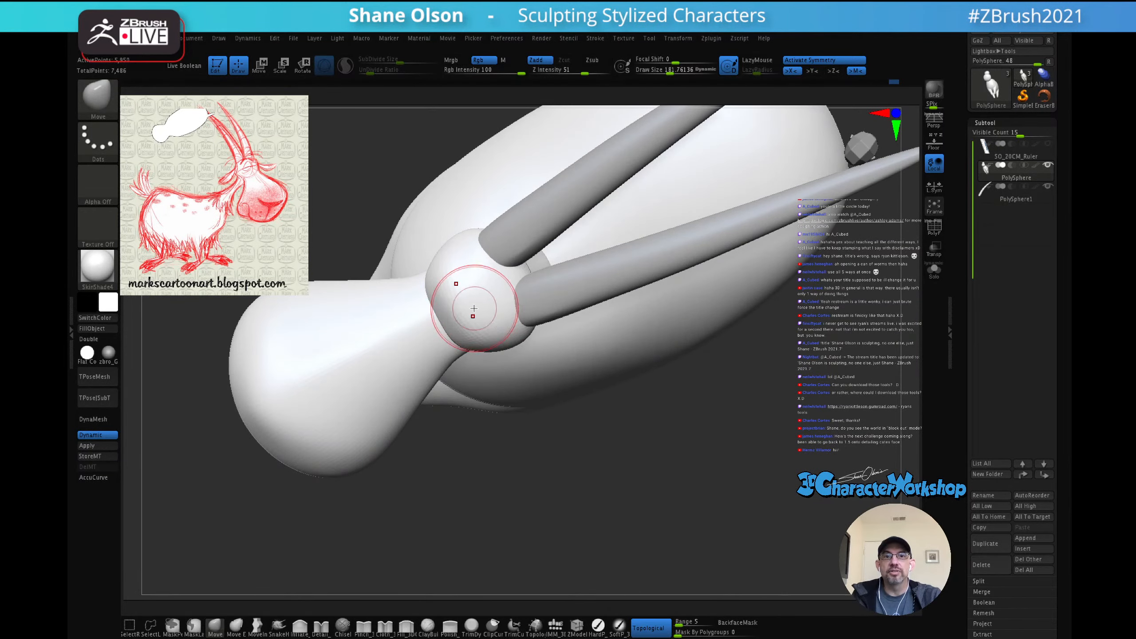
pyautogui.moveTo(473, 309); pyautogui.dragTo(494, 256, button='right')
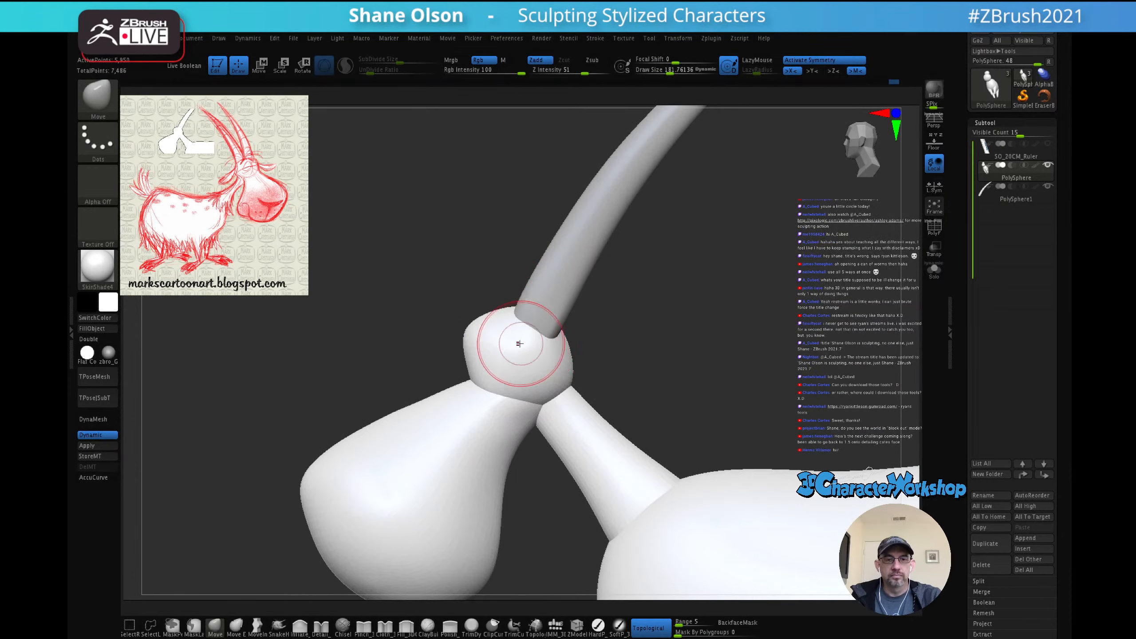
# Step: Mask everything except the neck and return to the Move brush
pyautogui.keyDown('ctrl'); pyautogui.moveTo(519, 344); pyautogui.dragTo(528, 314, button='right'); pyautogui.keyUp('ctrl')
pyautogui.moveTo(626, 326)
pyautogui.keyDown('alt'); pyautogui.mouseDown(button='right')
pyautogui.moveTo(629, 248)
pyautogui.moveTo(646, 282)
pyautogui.moveTo(632, 233)
pyautogui.moveTo(634, 269)
pyautogui.moveTo(677, 269)
pyautogui.moveTo(623, 279)
pyautogui.moveTo(713, 267)
pyautogui.moveTo(690, 256)
pyautogui.moveTo(628, 307)
pyautogui.moveTo(629, 323)
pyautogui.mouseUp(button='right'); pyautogui.keyUp('alt')
pyautogui.keyDown('alt'); pyautogui.moveTo(647, 266); pyautogui.dragTo(639, 307, button='right'); pyautogui.keyUp('alt')
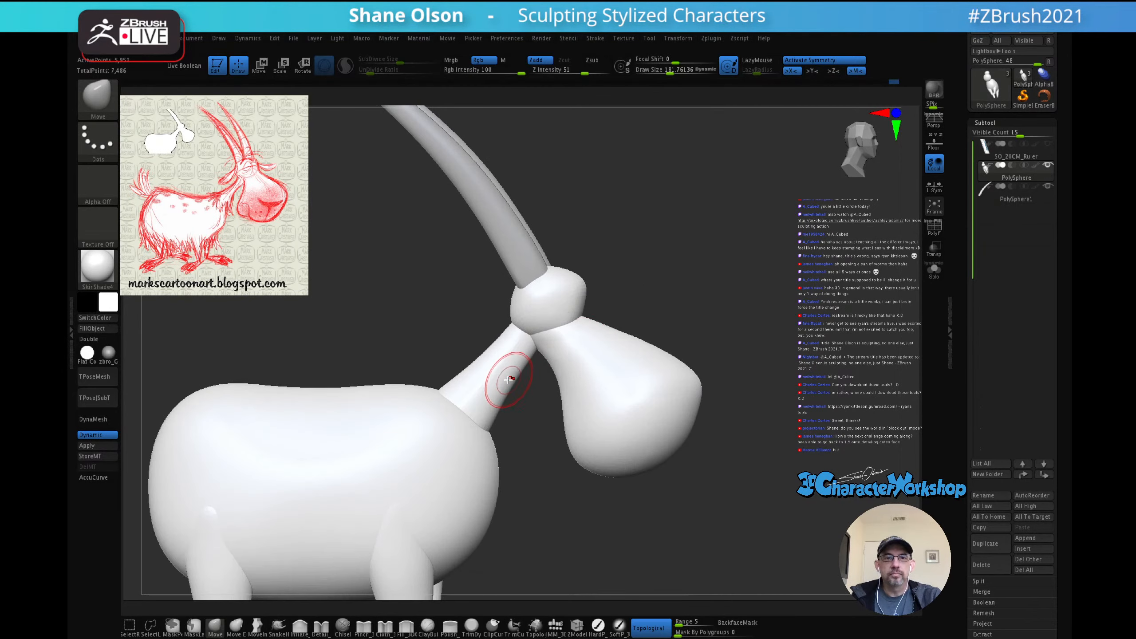
pyautogui.press('w')
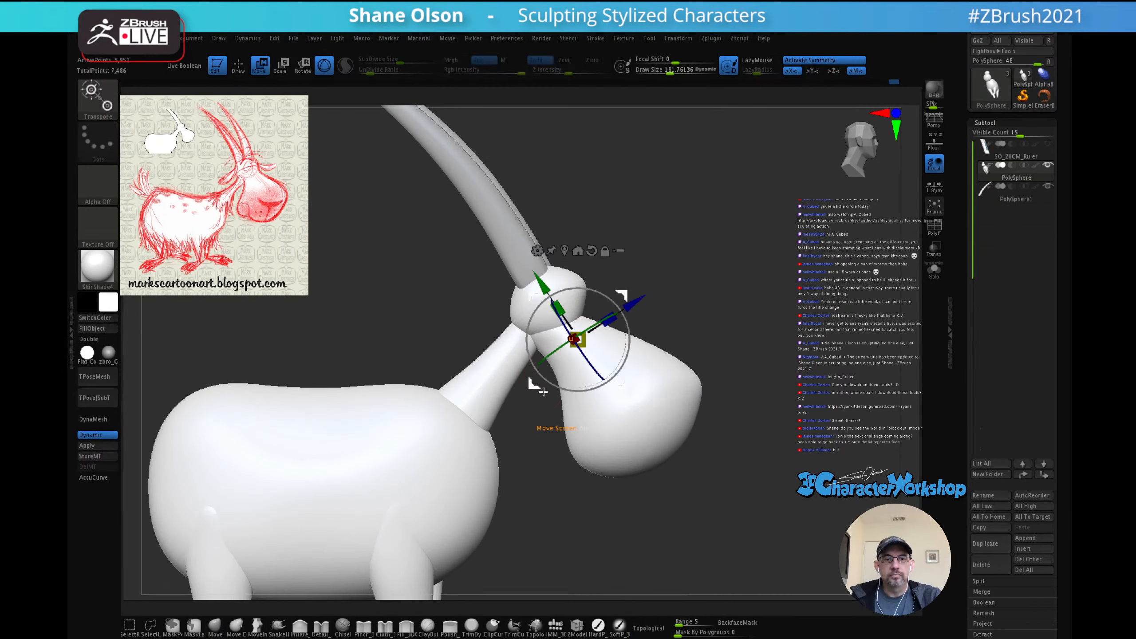
pyautogui.keyDown('ctrl'); pyautogui.click(490, 398); pyautogui.keyUp('ctrl')
pyautogui.keyDown('alt'); pyautogui.moveTo(656, 272); pyautogui.dragTo(677, 266, button='right'); pyautogui.keyUp('alt')
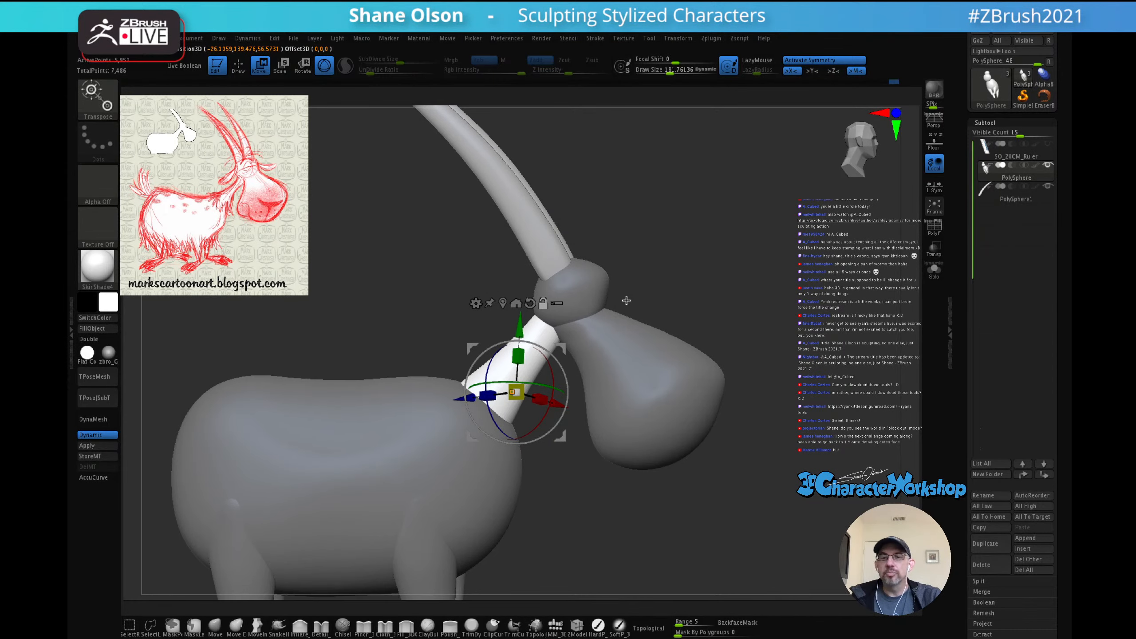
pyautogui.press('q')
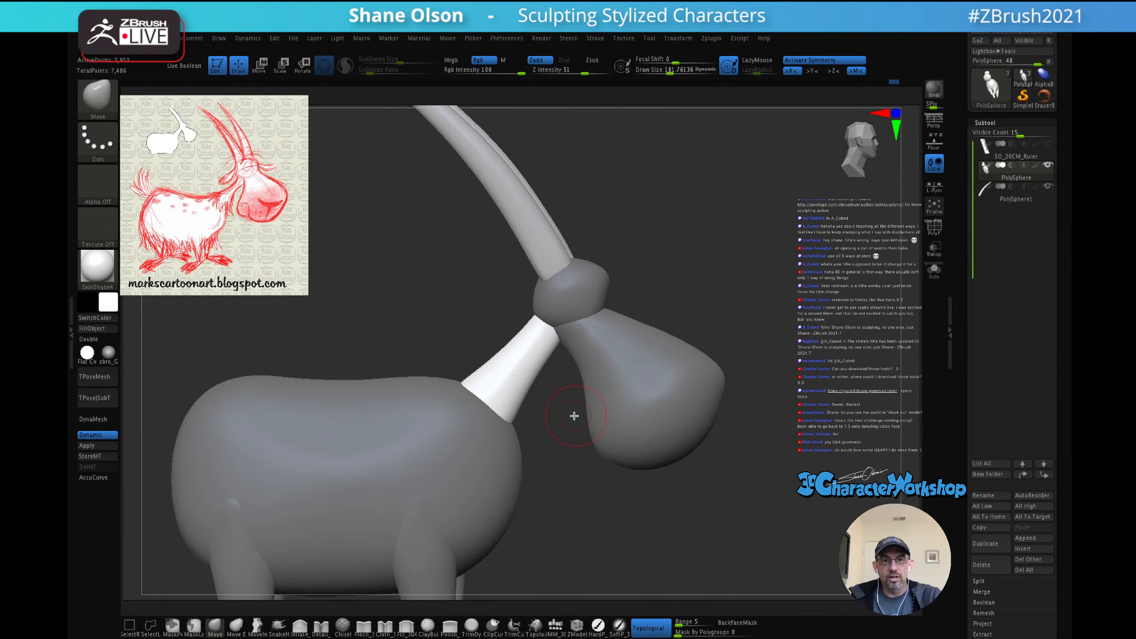
# Step: Isolate the unmasked neck by hiding the rest of the goat's body mesh
pyautogui.keyDown('alt'); pyautogui.moveTo(546, 418); pyautogui.dragTo(568, 412); pyautogui.keyUp('alt')
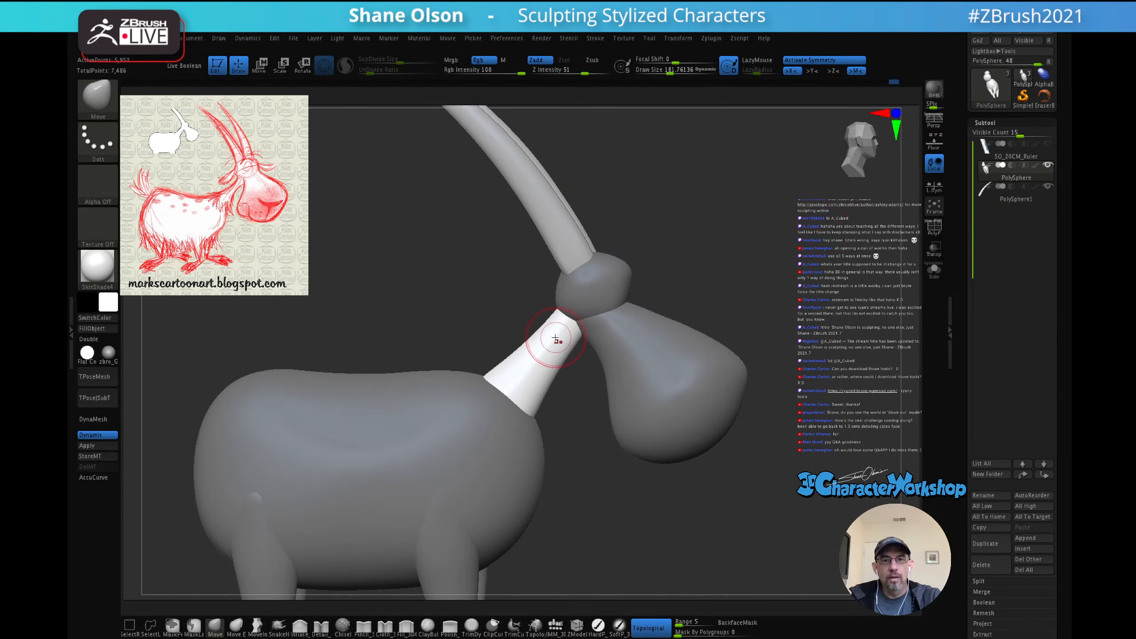
pyautogui.hotkey('ctrl', 'shift')
pyautogui.keyDown('ctrl'); pyautogui.keyDown('shift'); pyautogui.click(529, 365); pyautogui.keyUp('shift'); pyautogui.keyUp('ctrl')
pyautogui.moveTo(573, 380); pyautogui.dragTo(608, 372)
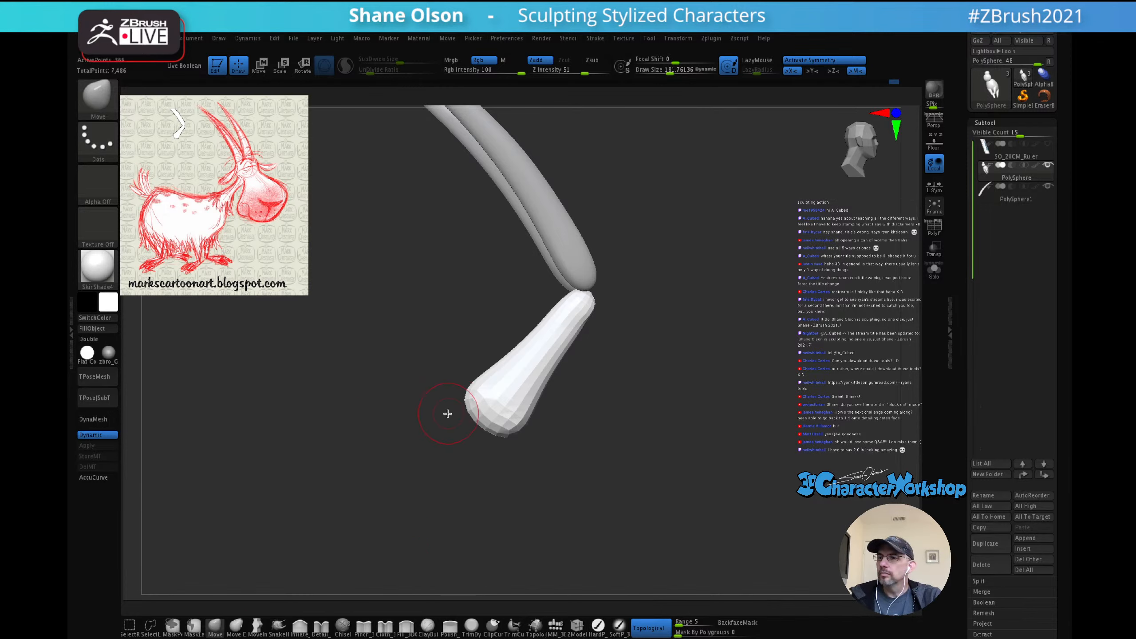
pyautogui.moveTo(438, 416)
pyautogui.mouseDown()
pyautogui.moveTo(447, 424)
pyautogui.moveTo(643, 375)
pyautogui.moveTo(641, 401)
pyautogui.moveTo(617, 364)
pyautogui.mouseUp()
# Step: Flatten and flare the neck's lower end using the Move brush at a draw size of about 384, and unhide the body and head
pyautogui.press('s')
pyautogui.moveTo(474, 414); pyautogui.dragTo(496, 401)
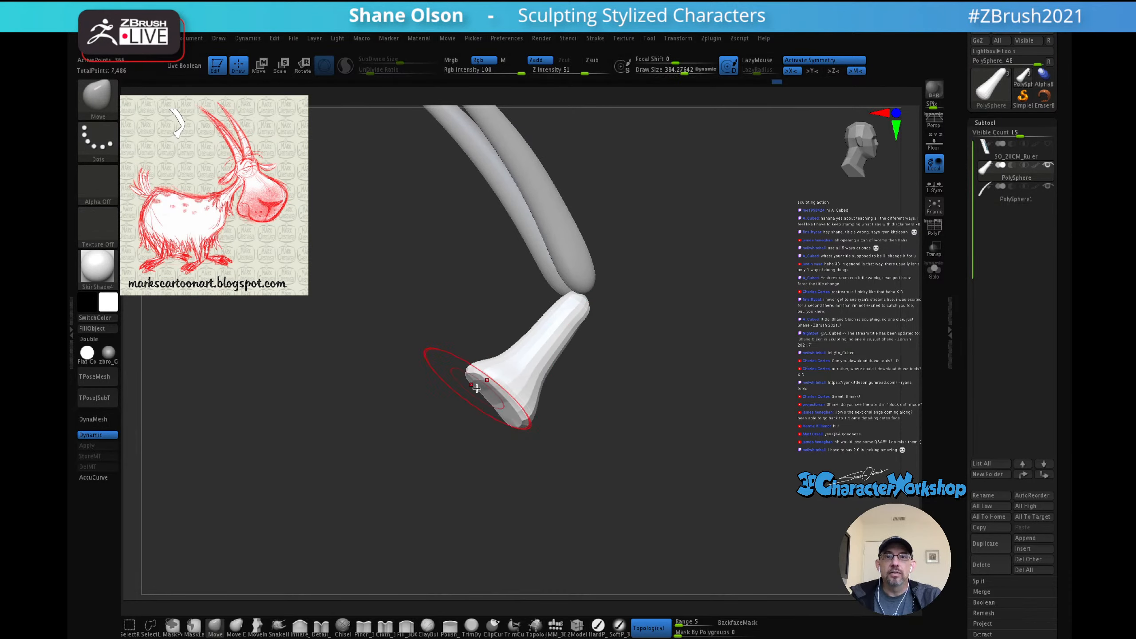
pyautogui.moveTo(519, 376); pyautogui.dragTo(522, 358, button='right')
pyautogui.moveTo(520, 359); pyautogui.dragTo(511, 368)
pyautogui.moveTo(512, 371)
pyautogui.mouseDown(button='right')
pyautogui.moveTo(553, 380)
pyautogui.moveTo(514, 386)
pyautogui.moveTo(520, 373)
pyautogui.mouseUp(button='right')
pyautogui.moveTo(493, 369)
pyautogui.mouseDown()
pyautogui.moveTo(517, 378)
pyautogui.moveTo(527, 403)
pyautogui.moveTo(543, 401)
pyautogui.mouseUp()
pyautogui.keyDown('ctrl'); pyautogui.keyDown('shift'); pyautogui.click(724, 349); pyautogui.keyUp('shift'); pyautogui.keyUp('ctrl')
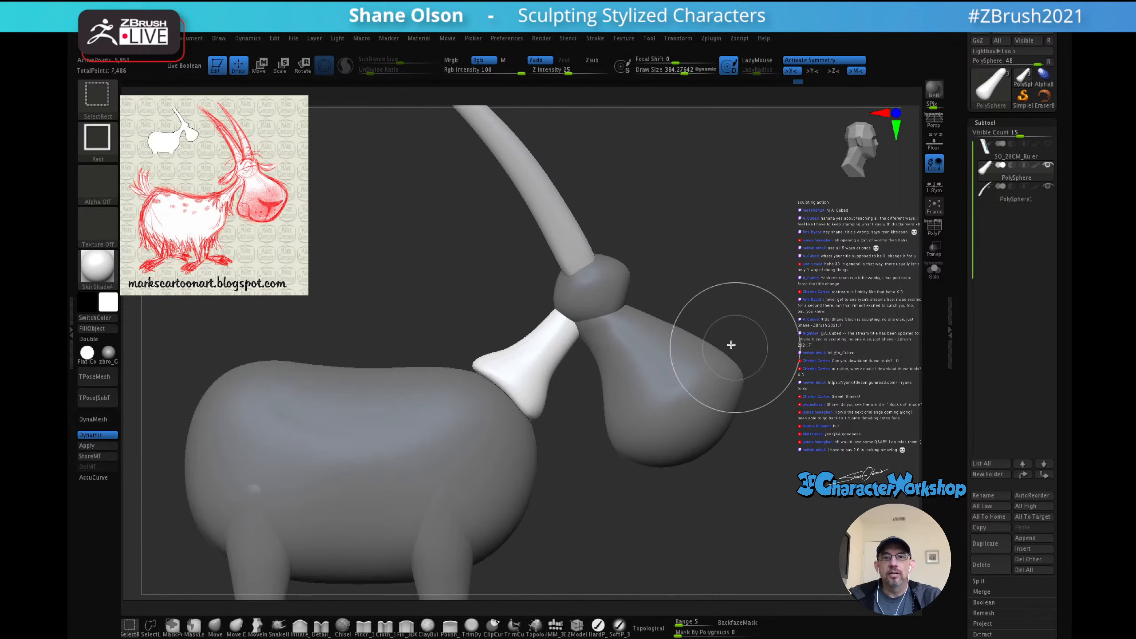
# Step: Pull the neck's flared base into the shoulders and chest, and smooth the neck's upper contour
pyautogui.moveTo(572, 423)
pyautogui.mouseDown(button='right')
pyautogui.moveTo(603, 502)
pyautogui.moveTo(596, 462)
pyautogui.moveTo(532, 436)
pyautogui.moveTo(588, 441)
pyautogui.moveTo(575, 442)
pyautogui.mouseUp(button='right')
pyautogui.keyDown('alt'); pyautogui.moveTo(504, 348); pyautogui.dragTo(503, 290, button='right'); pyautogui.keyUp('alt')
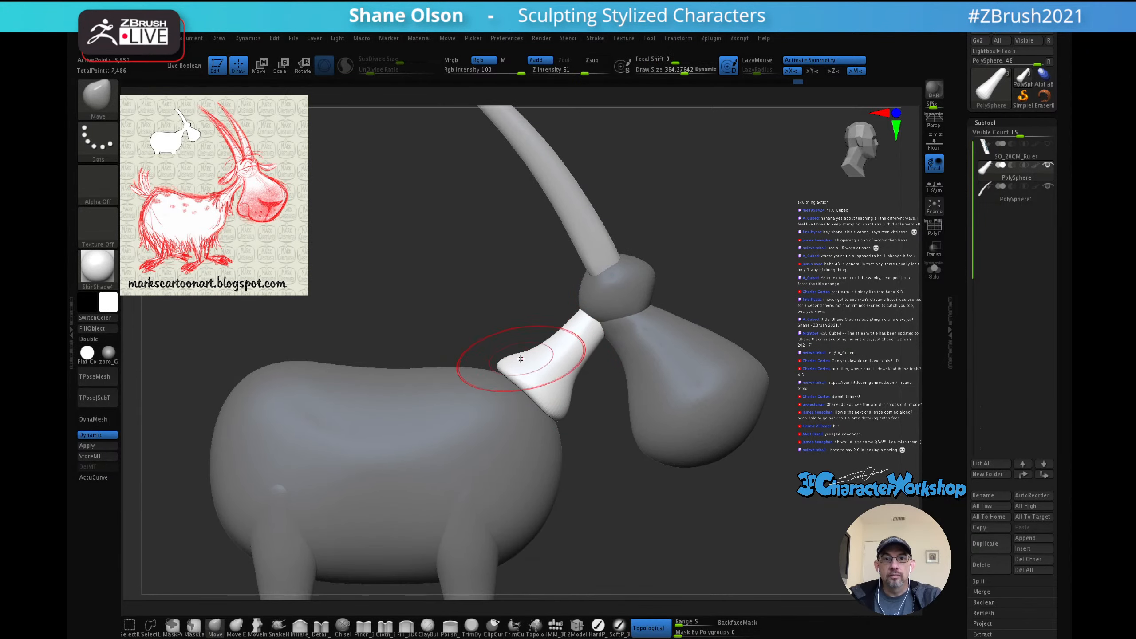
pyautogui.moveTo(505, 363); pyautogui.dragTo(498, 367)
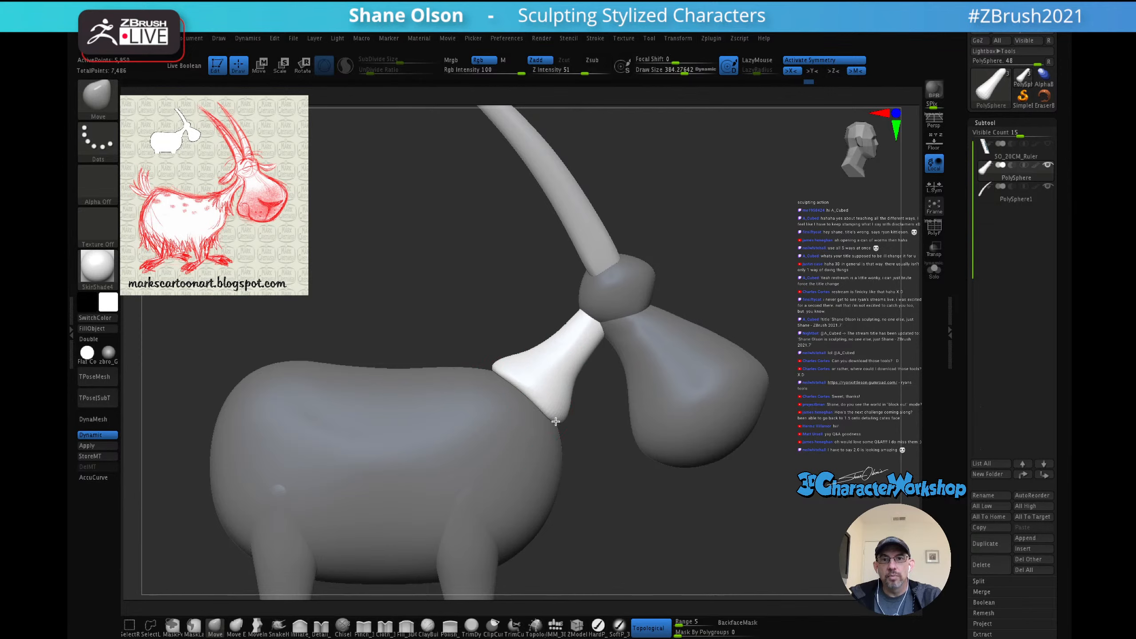
pyautogui.moveTo(587, 462); pyautogui.dragTo(570, 436)
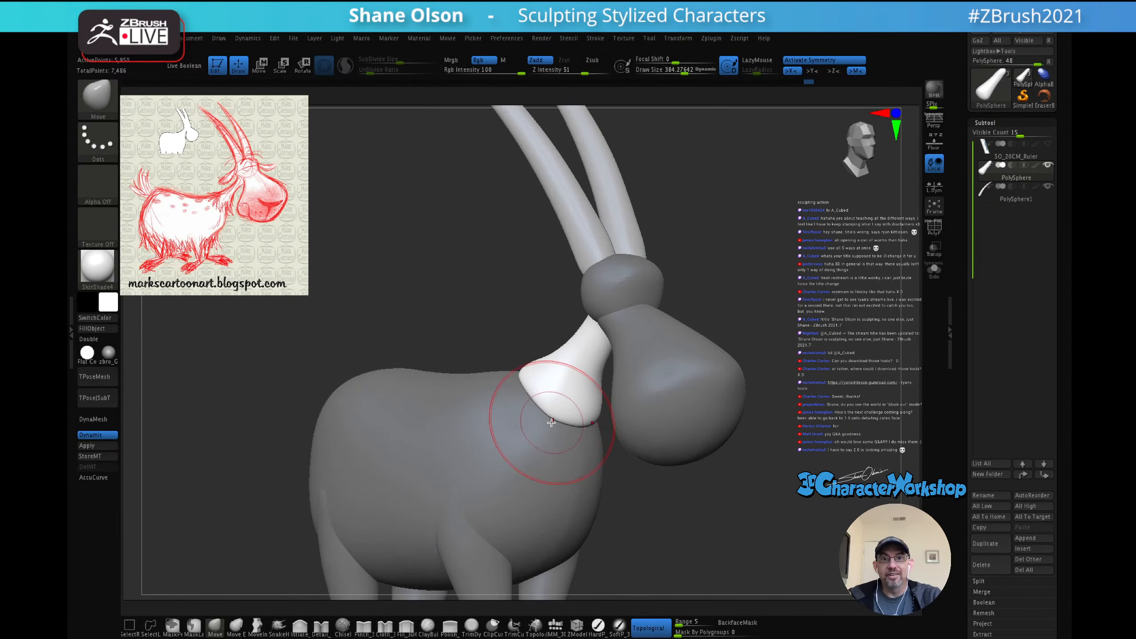
pyautogui.moveTo(542, 414); pyautogui.dragTo(571, 421, button='right')
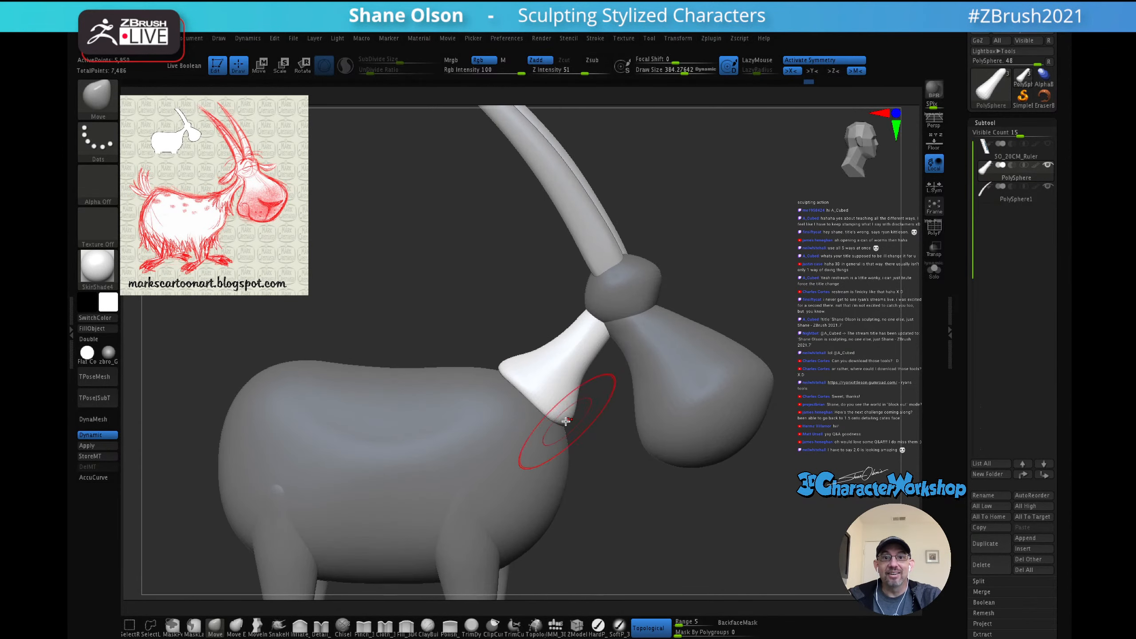
pyautogui.moveTo(582, 431); pyautogui.dragTo(597, 429)
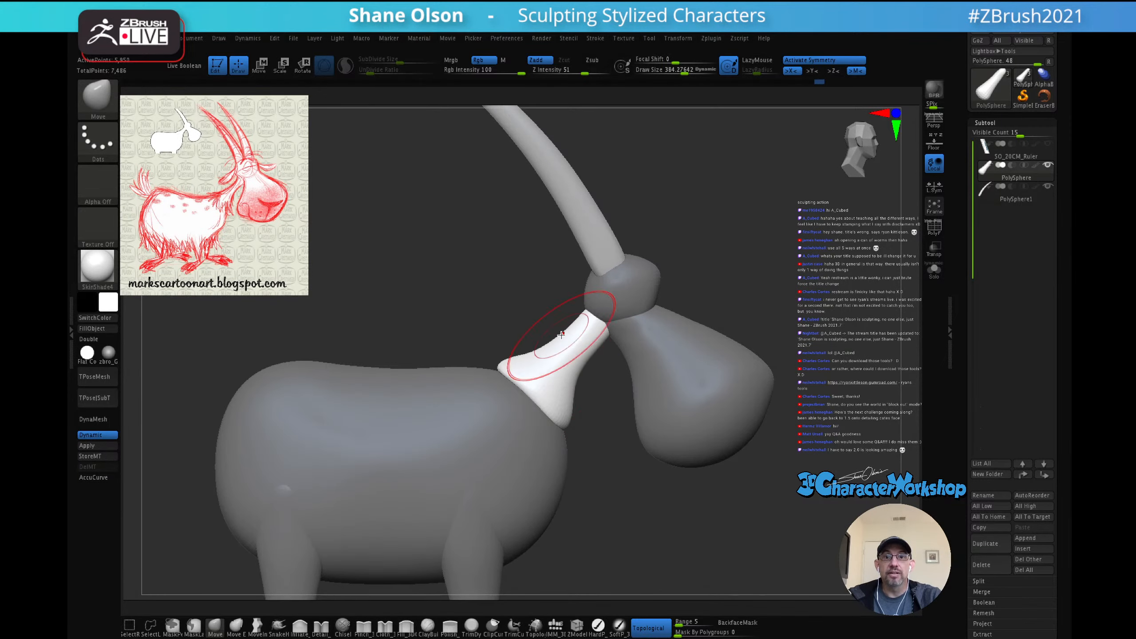
pyautogui.press('shift')
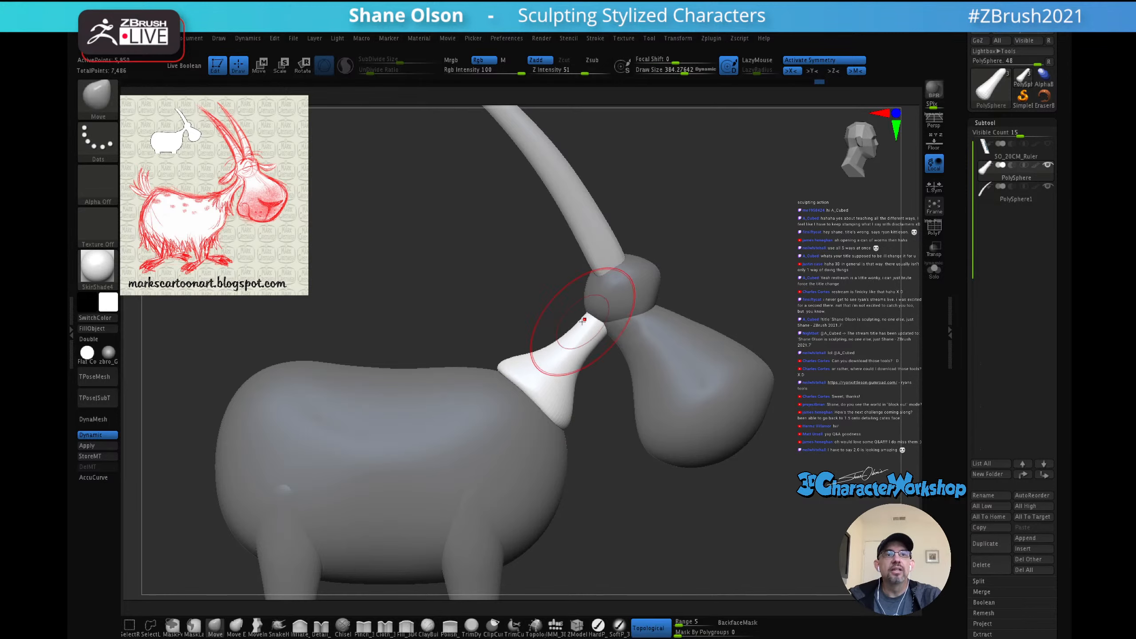
pyautogui.keyDown('shift'); pyautogui.moveTo(556, 352); pyautogui.dragTo(519, 371); pyautogui.keyUp('shift')
# Step: Fine-tune the neck base where it meets the body at a draw size of about 243, and clear the mask
pyautogui.press('s')
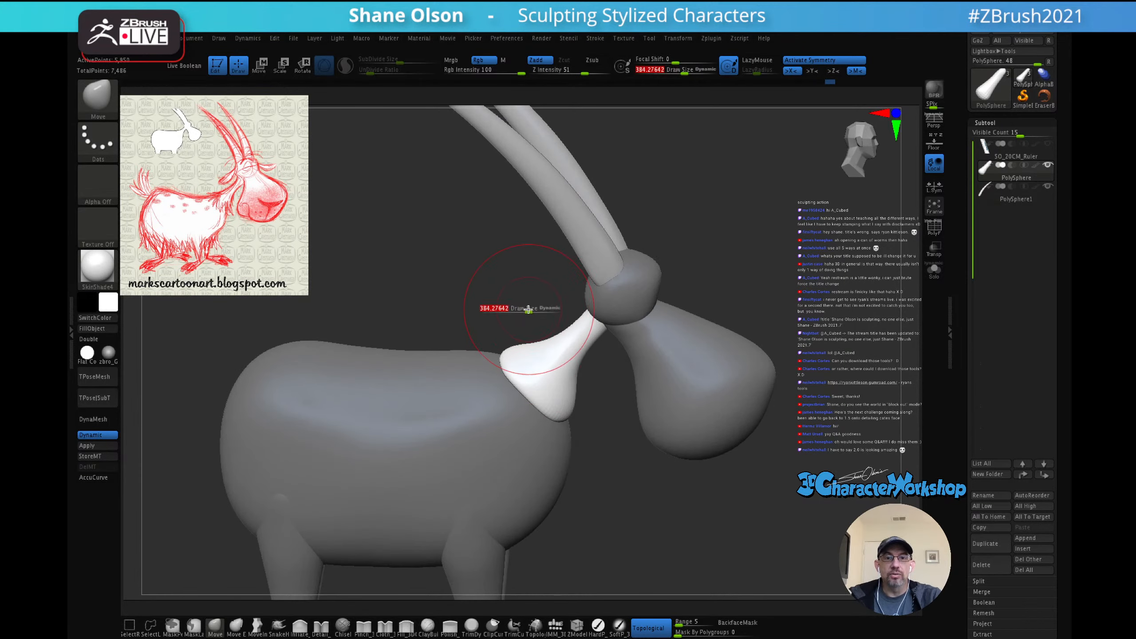
pyautogui.moveTo(523, 310)
pyautogui.mouseDown()
pyautogui.moveTo(511, 309)
pyautogui.moveTo(521, 375)
pyautogui.mouseUp()
pyautogui.moveTo(522, 374); pyautogui.dragTo(511, 351, button='right')
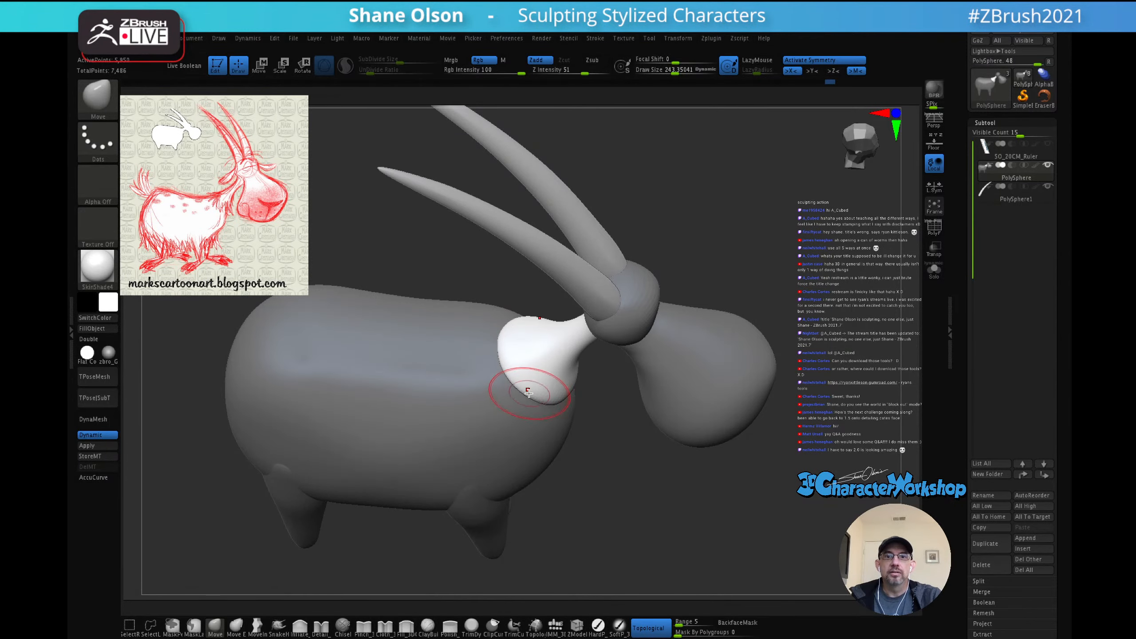
pyautogui.moveTo(538, 393)
pyautogui.mouseDown(button='right')
pyautogui.moveTo(624, 398)
pyautogui.moveTo(634, 473)
pyautogui.mouseUp(button='right')
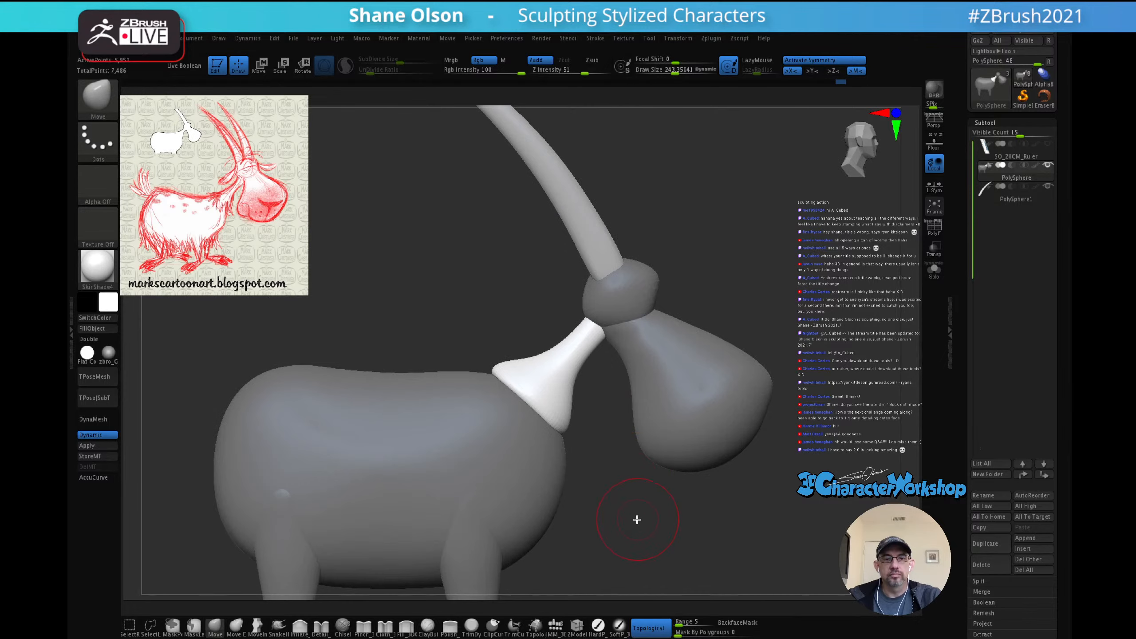
pyautogui.keyDown('ctrl'); pyautogui.moveTo(637, 520); pyautogui.dragTo(637, 448, button='right'); pyautogui.keyUp('ctrl')
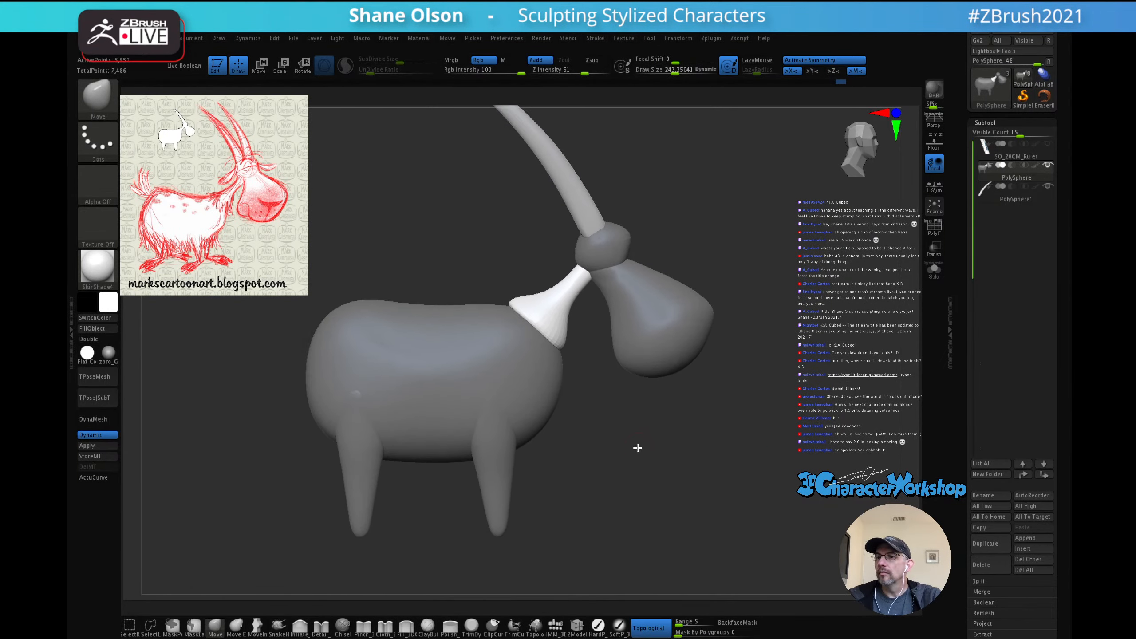
pyautogui.keyDown('ctrl'); pyautogui.moveTo(630, 461); pyautogui.dragTo(629, 455); pyautogui.keyUp('ctrl')
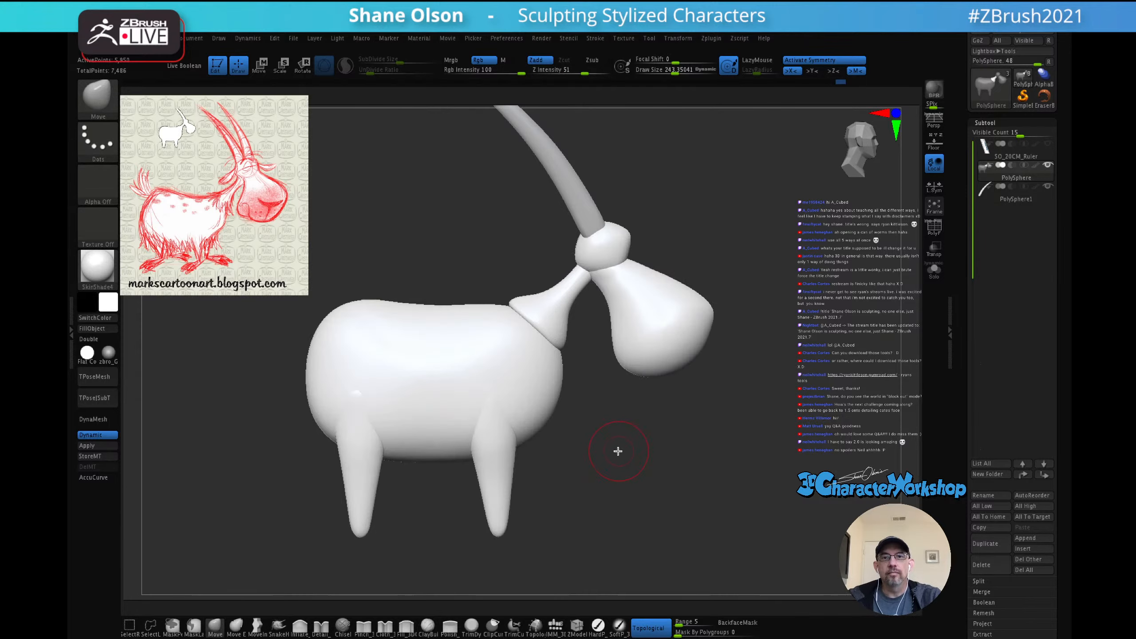
# Step: Increase the draw size to about 432 and adjust the front of the round head above the muzzle
pyautogui.keyDown('alt'); pyautogui.moveTo(618, 451); pyautogui.dragTo(625, 504, button='right'); pyautogui.keyUp('alt')
pyautogui.press('s')
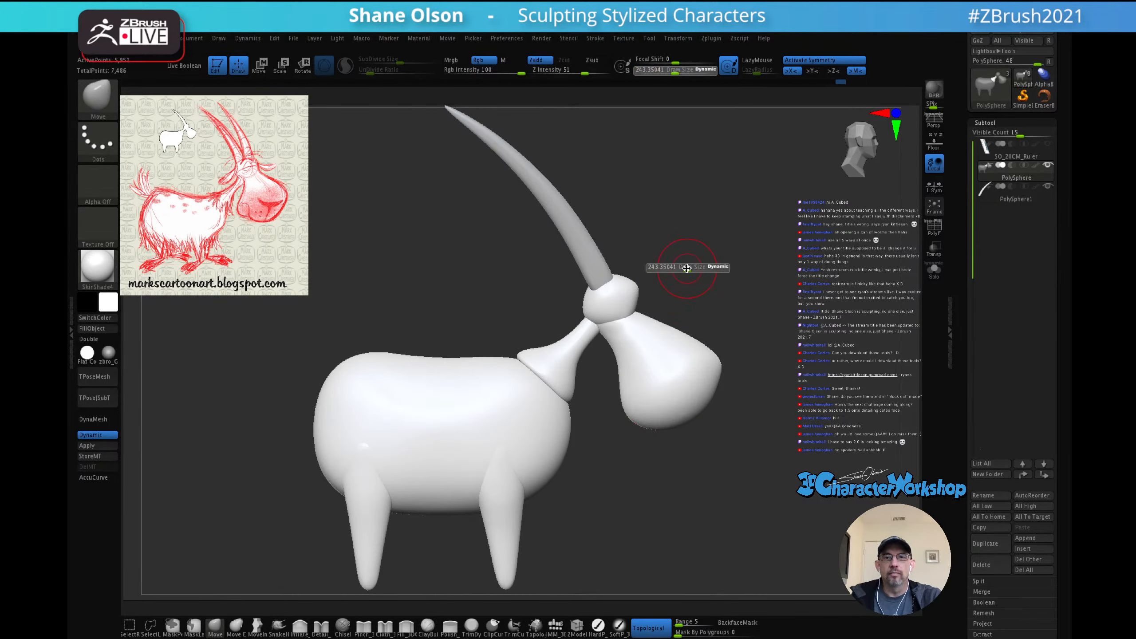
pyautogui.moveTo(687, 268); pyautogui.dragTo(700, 274)
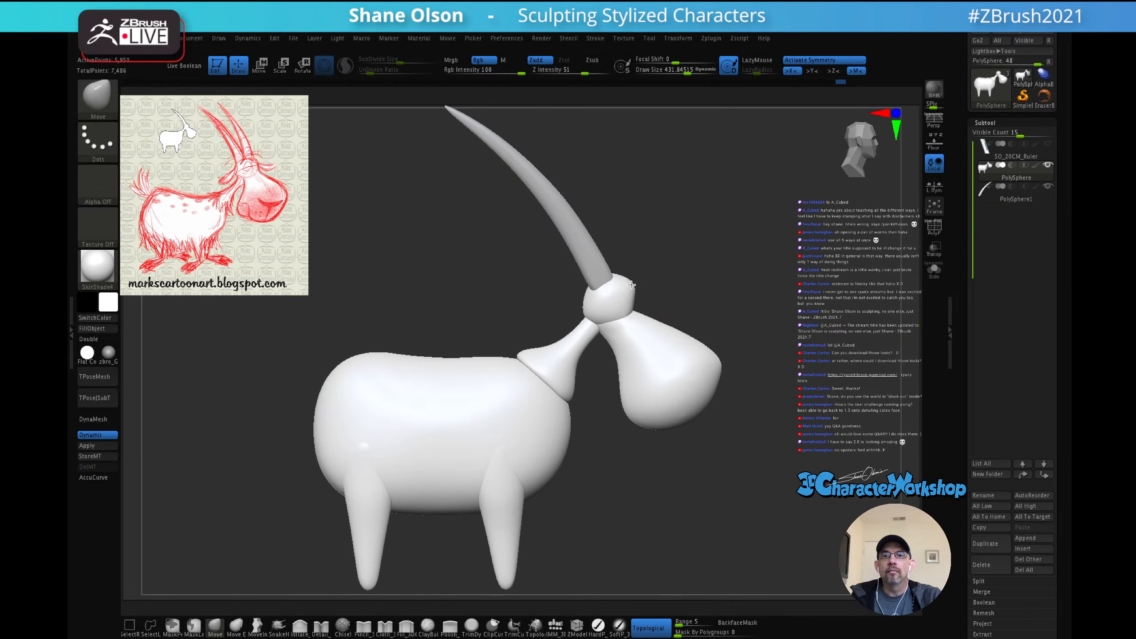
pyautogui.moveTo(626, 308); pyautogui.dragTo(630, 305)
pyautogui.moveTo(719, 282)
pyautogui.mouseDown(button='right')
pyautogui.moveTo(576, 278)
pyautogui.moveTo(707, 266)
pyautogui.mouseUp(button='right')
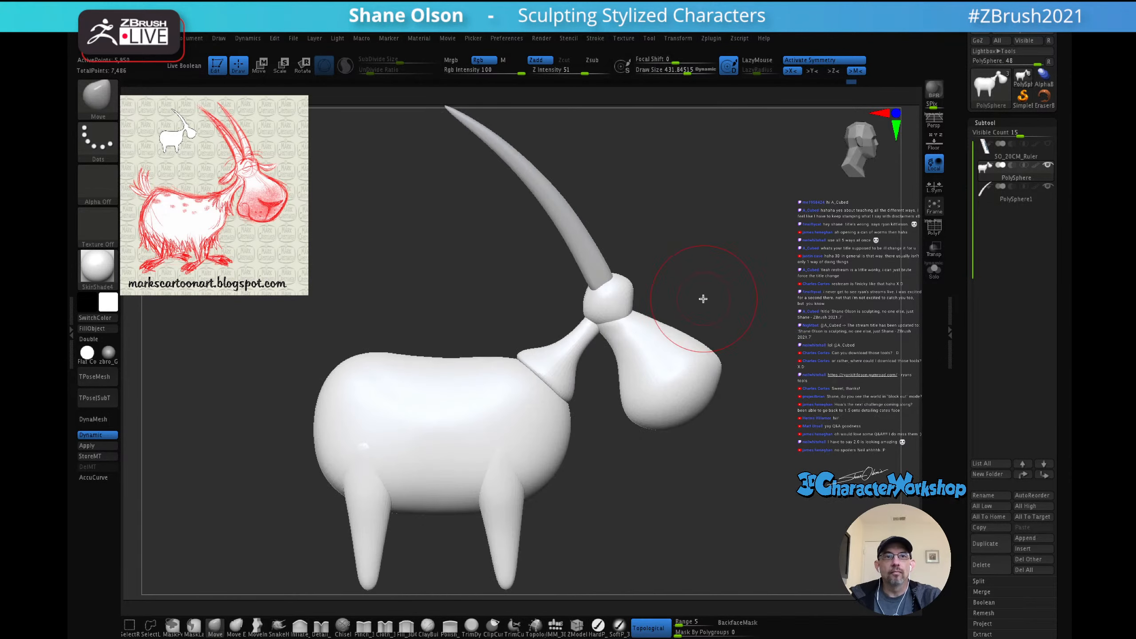
pyautogui.moveTo(704, 317)
pyautogui.mouseDown(button='right')
pyautogui.moveTo(715, 305)
pyautogui.moveTo(688, 311)
pyautogui.mouseUp(button='right')
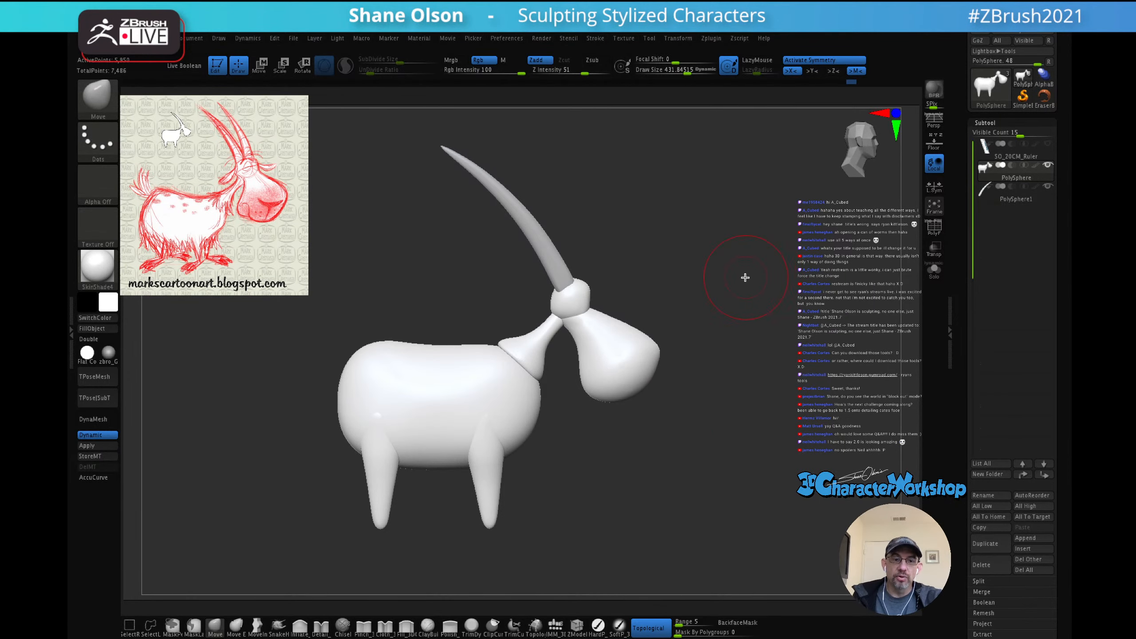
# Step: Mask everything except the muzzle and split the unmasked points into a separate subtool
pyautogui.keyDown('alt'); pyautogui.moveTo(749, 266); pyautogui.dragTo(728, 322); pyautogui.keyUp('alt')
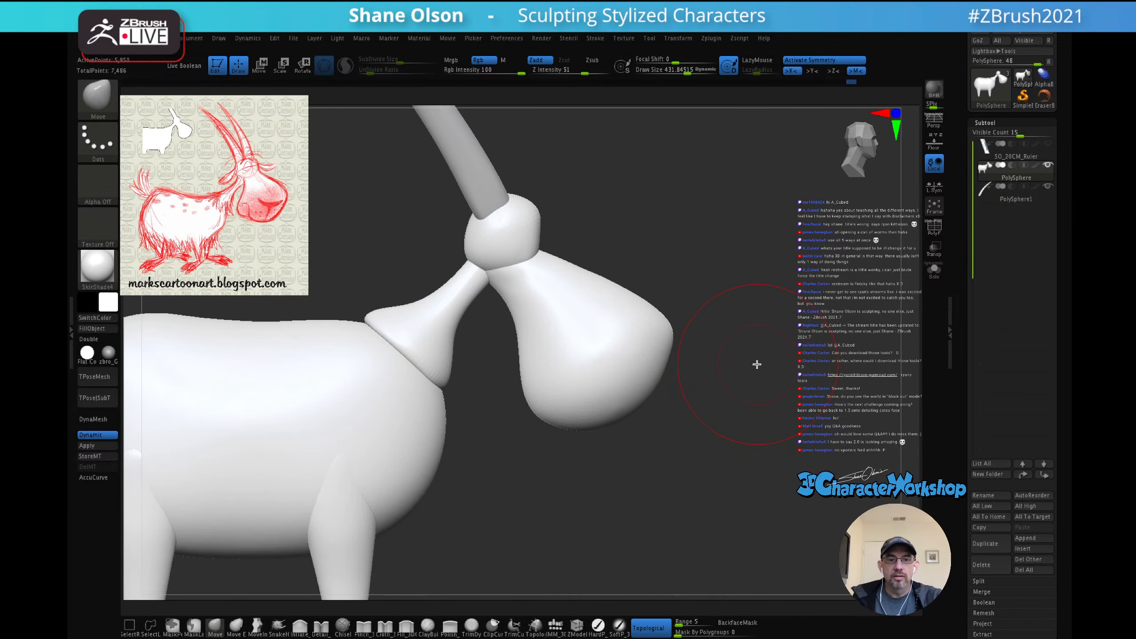
pyautogui.press('s')
pyautogui.moveTo(756, 364); pyautogui.dragTo(752, 366)
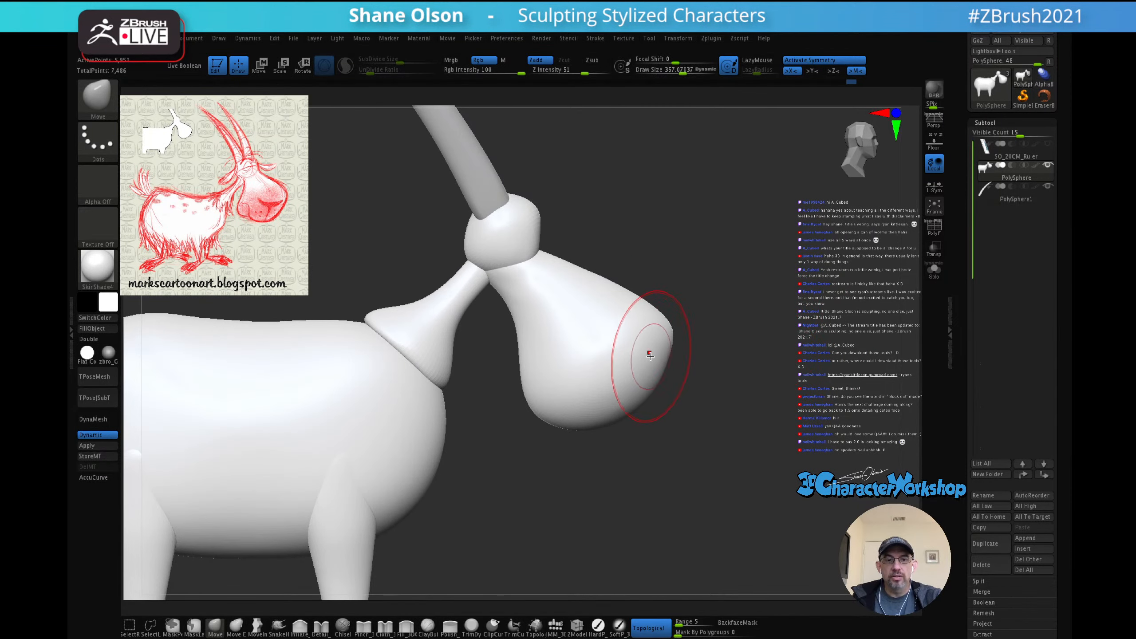
pyautogui.press('w')
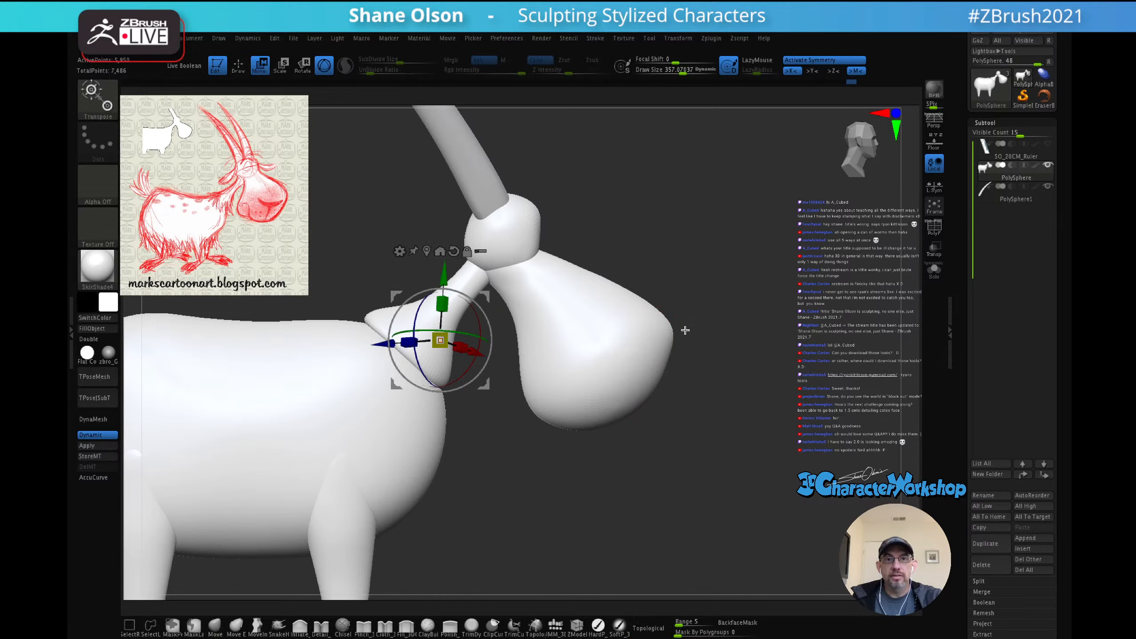
pyautogui.keyDown('ctrl'); pyautogui.click(617, 352); pyautogui.keyUp('ctrl')
pyautogui.press('`')
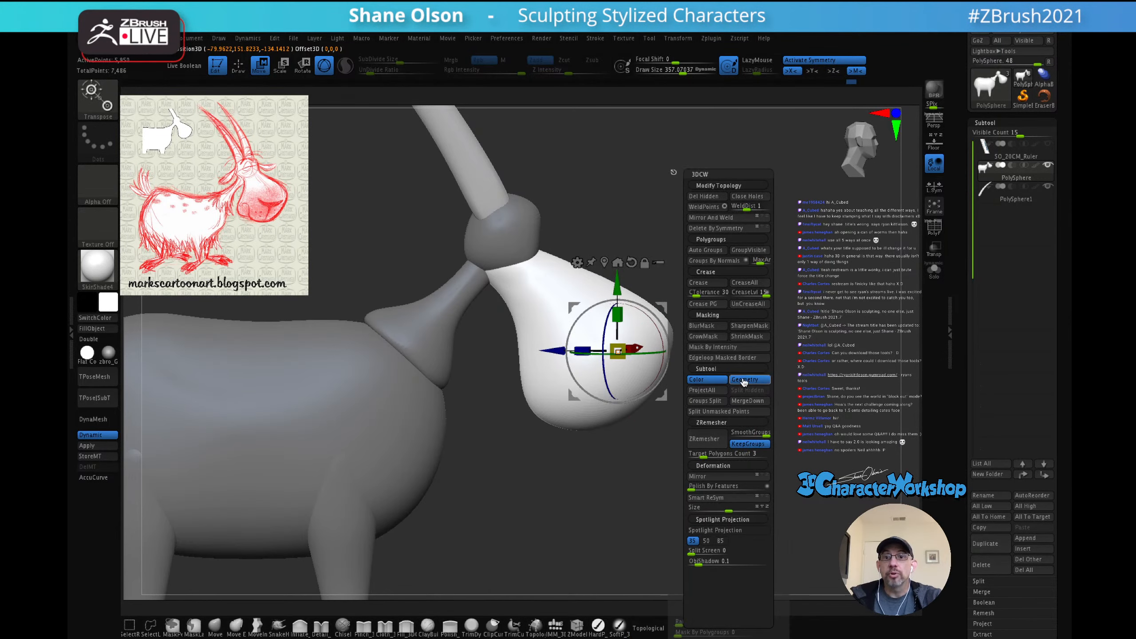
pyautogui.click(736, 412)
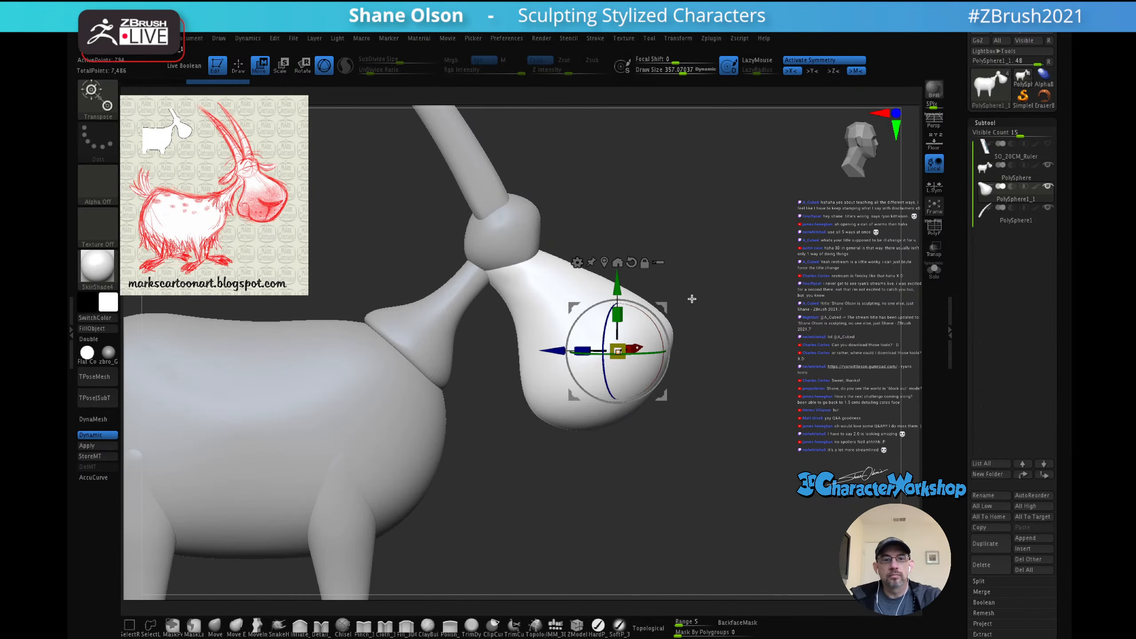
# Step: Return to draw mode with the Move brush and lightly adjust the muzzle's outer contour
pyautogui.press('q')
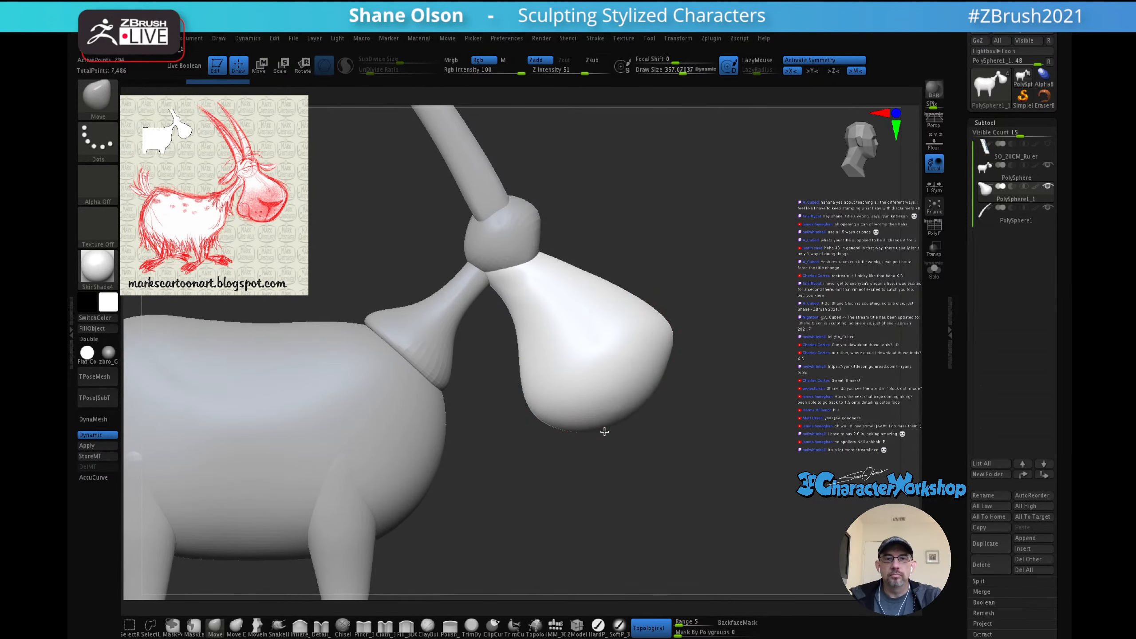
pyautogui.moveTo(602, 431); pyautogui.dragTo(625, 422)
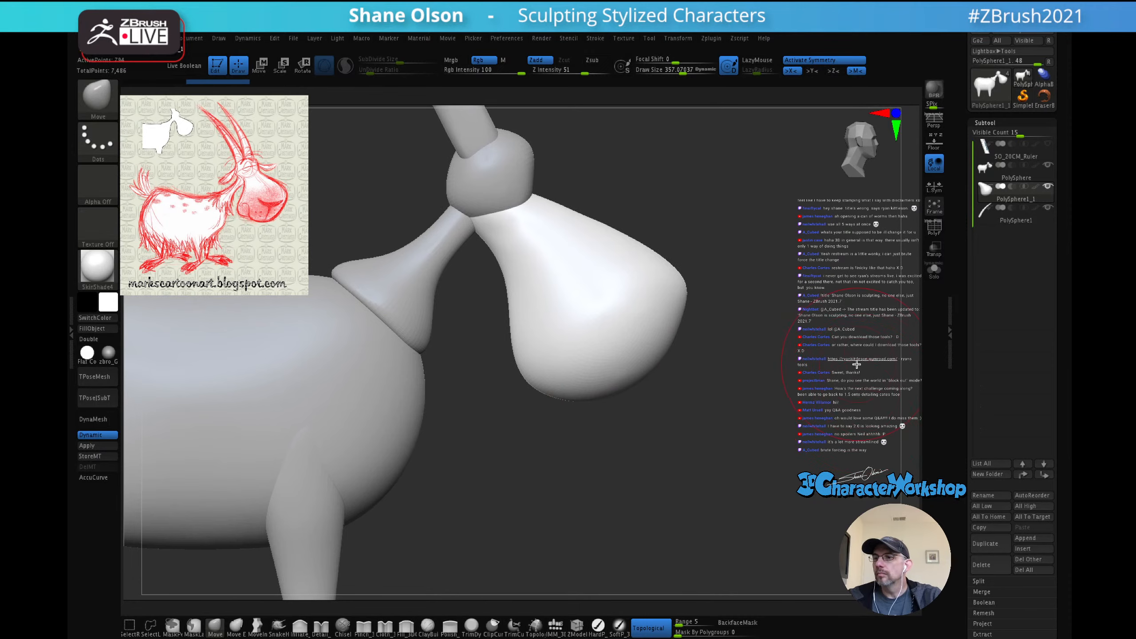
pyautogui.moveTo(805, 392); pyautogui.dragTo(815, 364)
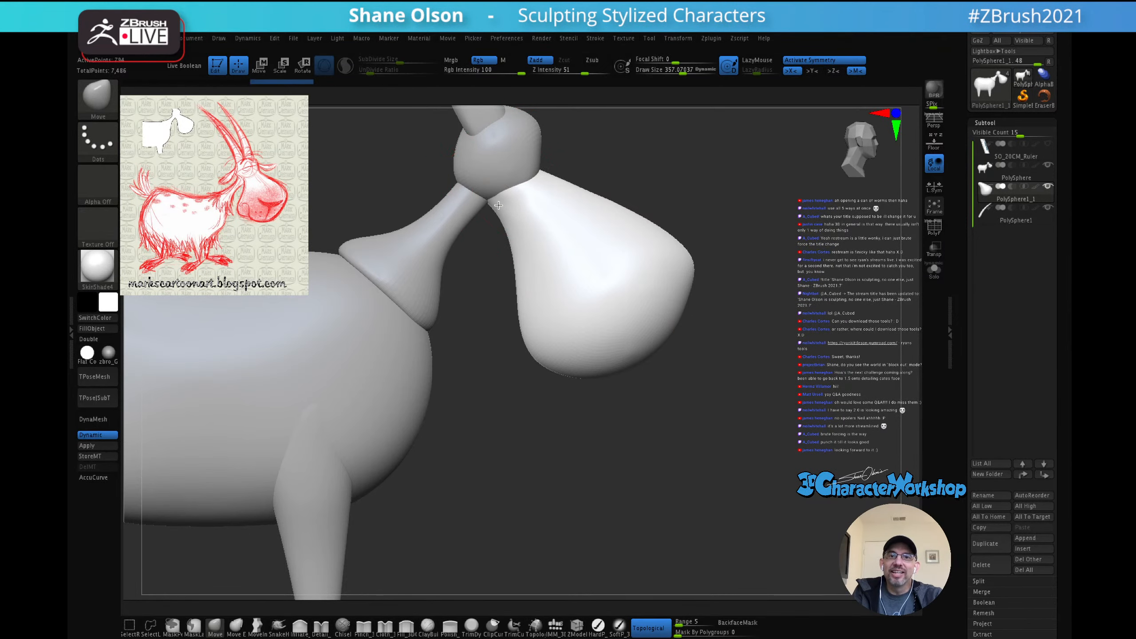
pyautogui.keyDown('alt'); pyautogui.moveTo(746, 394); pyautogui.dragTo(760, 396); pyautogui.keyUp('alt')
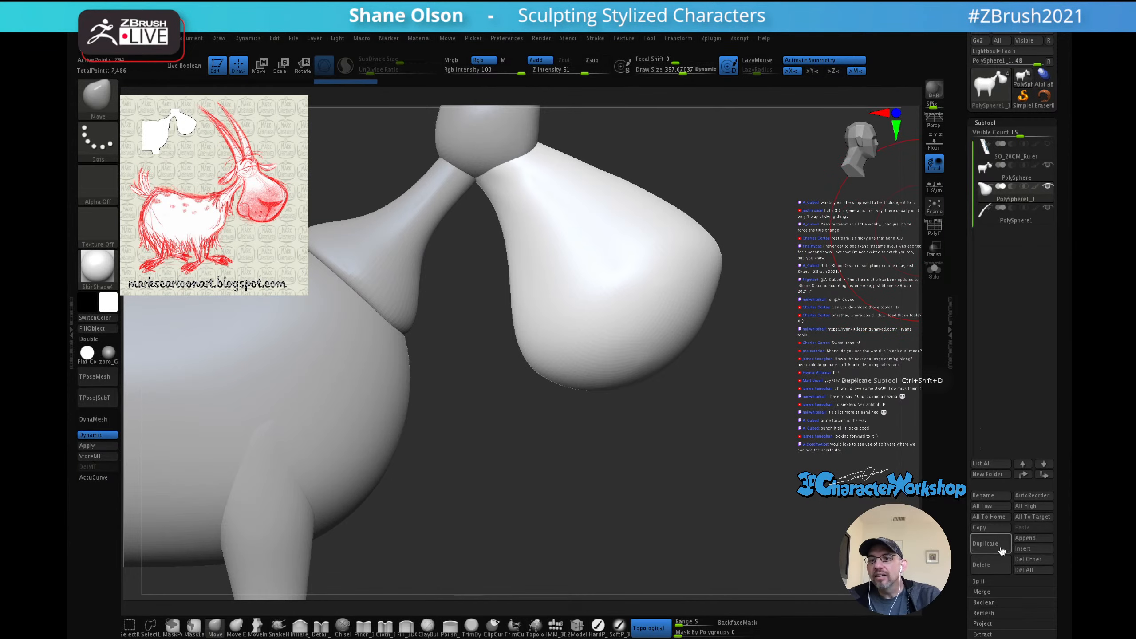
pyautogui.moveTo(599, 413)
pyautogui.mouseDown()
pyautogui.moveTo(621, 348)
pyautogui.moveTo(639, 426)
pyautogui.mouseUp()
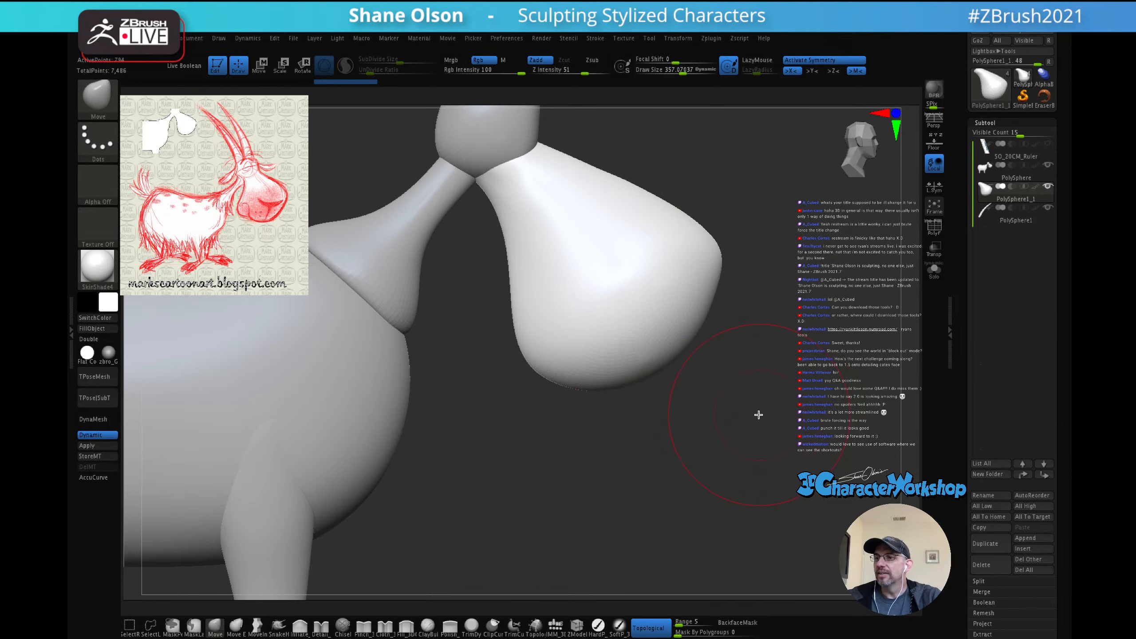
pyautogui.moveTo(767, 484)
pyautogui.mouseDown()
pyautogui.moveTo(745, 470)
pyautogui.moveTo(743, 449)
pyautogui.moveTo(748, 489)
pyautogui.moveTo(735, 485)
pyautogui.moveTo(745, 482)
pyautogui.moveTo(739, 465)
pyautogui.mouseUp()
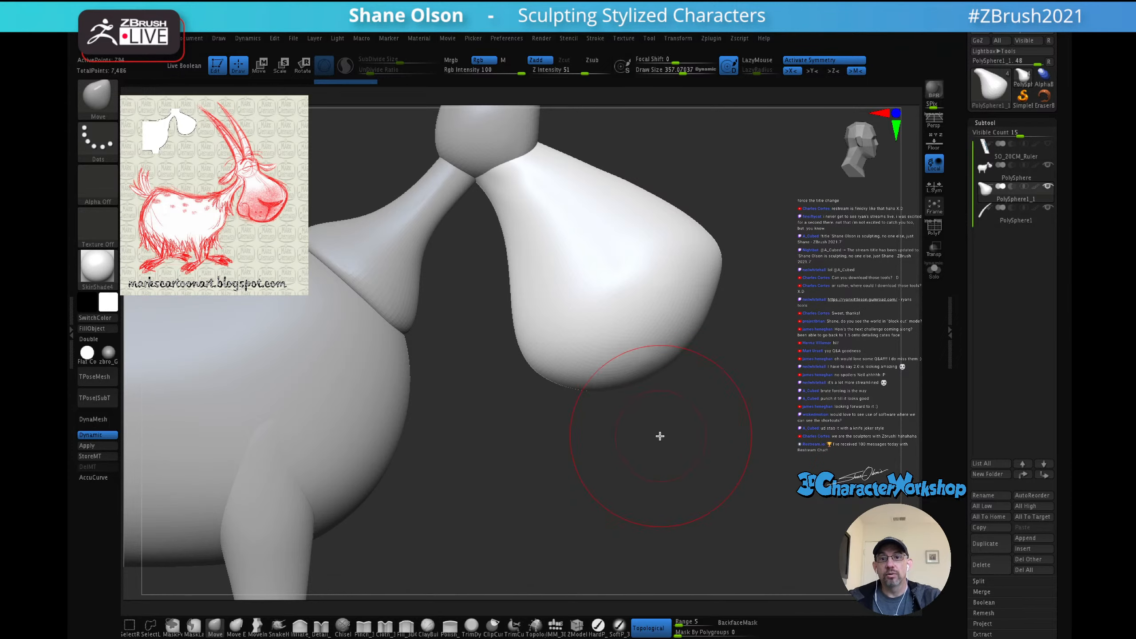
pyautogui.press('s')
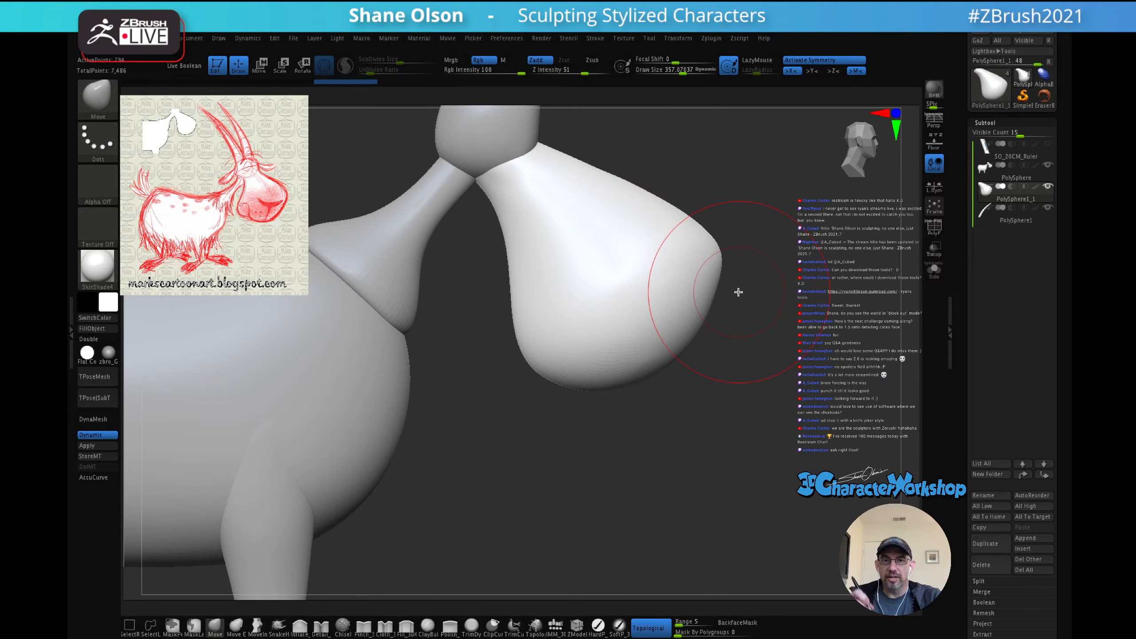
pyautogui.press('`')
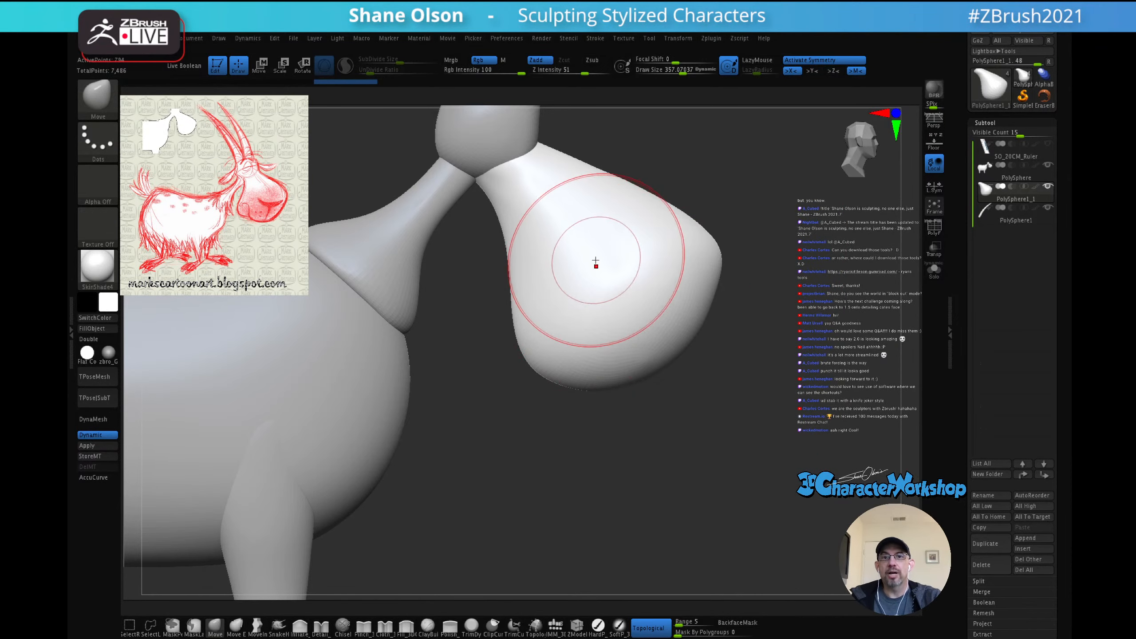
pyautogui.press('space')
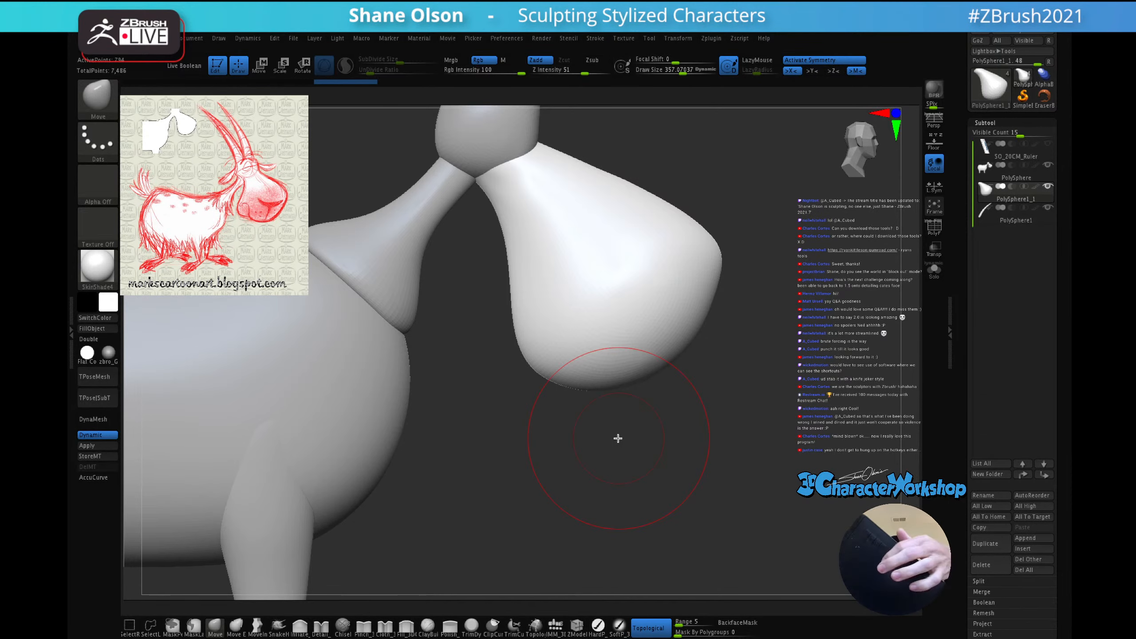
pyautogui.scroll(-5, 618, 438)
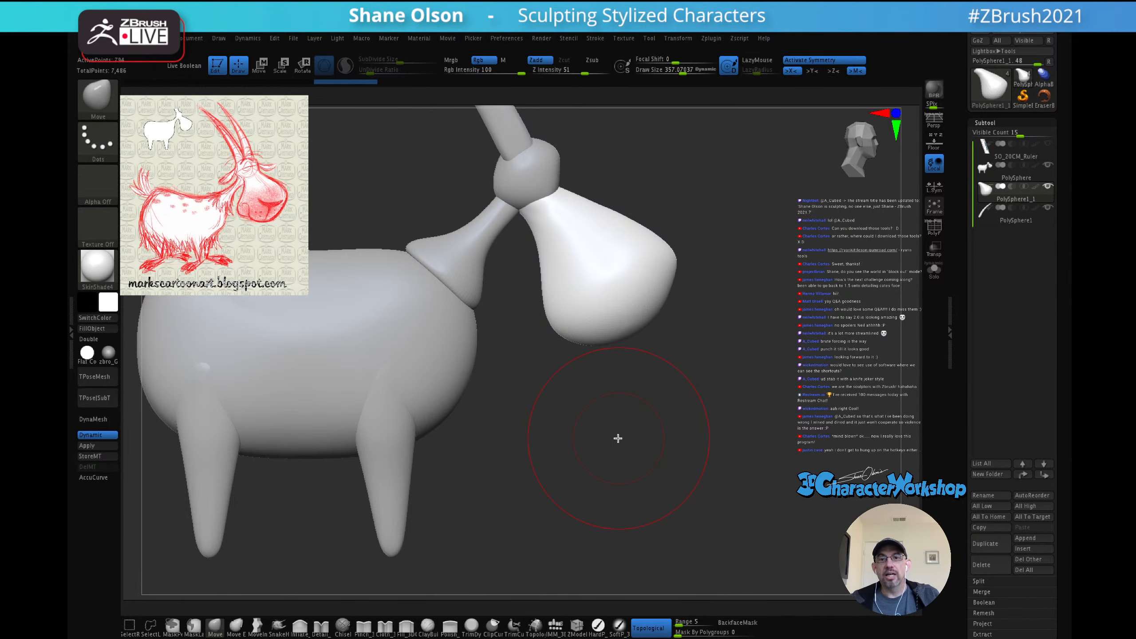
pyautogui.scroll(-3, 618, 438)
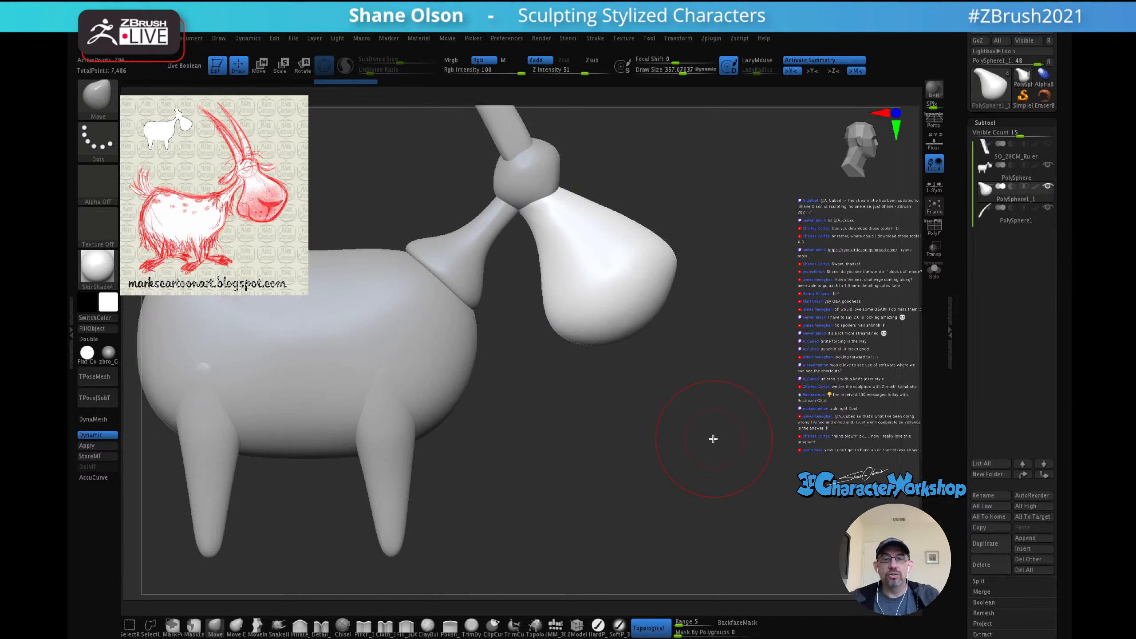
pyautogui.moveTo(714, 433); pyautogui.dragTo(713, 433)
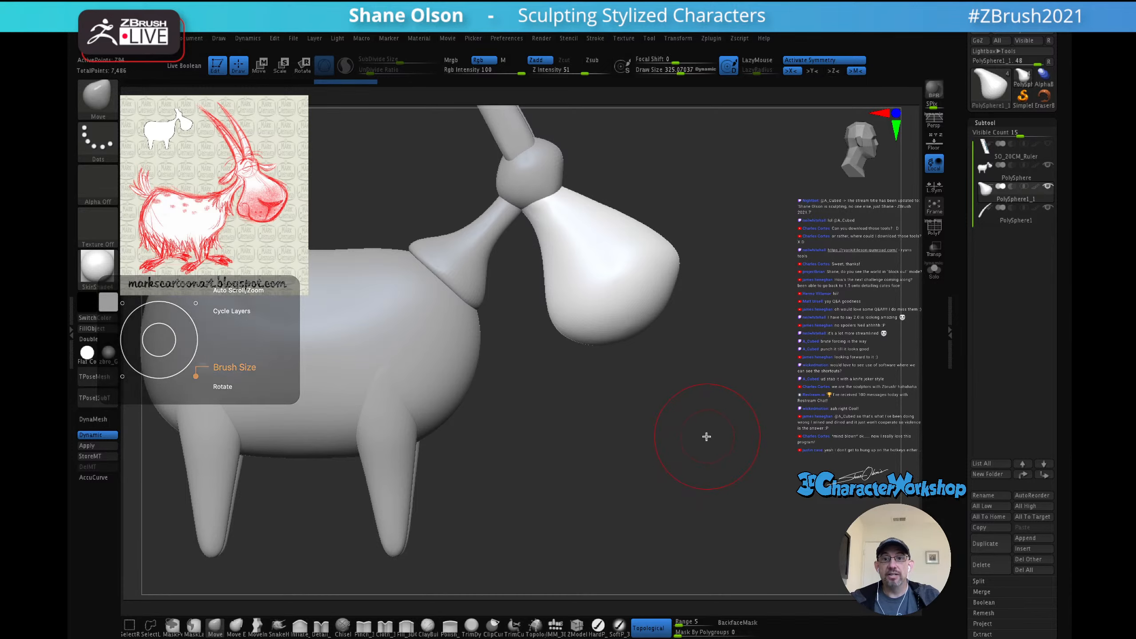
pyautogui.press('[')
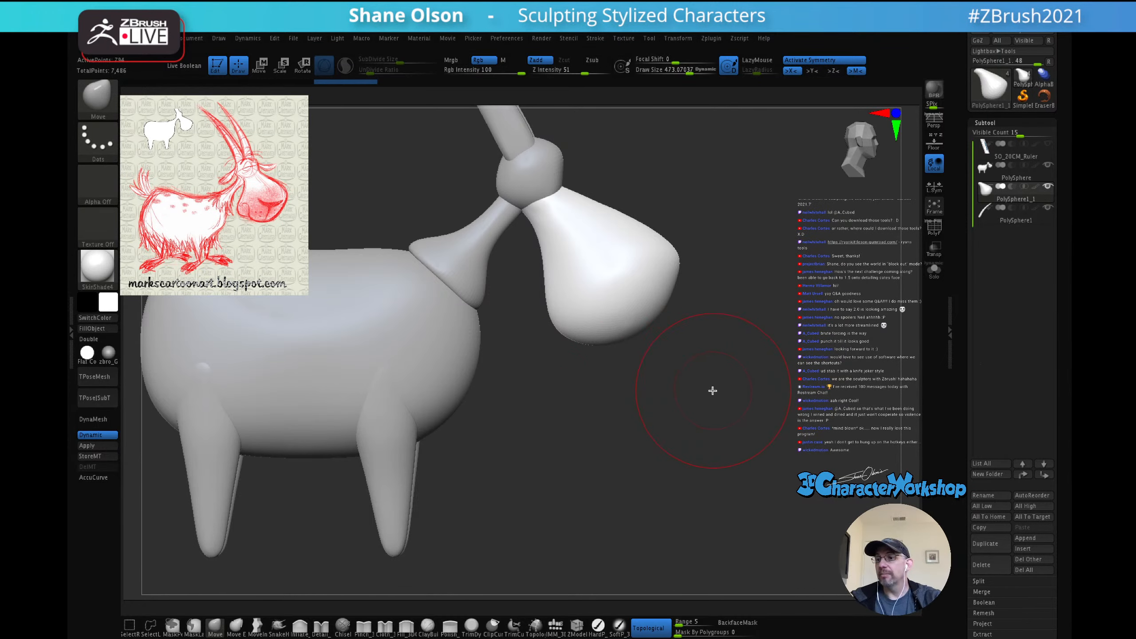
pyautogui.moveTo(711, 408)
pyautogui.mouseDown()
pyautogui.moveTo(689, 414)
pyautogui.moveTo(725, 394)
pyautogui.moveTo(715, 395)
pyautogui.moveTo(725, 410)
pyautogui.moveTo(771, 387)
pyautogui.moveTo(808, 316)
pyautogui.moveTo(693, 309)
pyautogui.mouseUp()
pyautogui.moveTo(693, 308); pyautogui.dragTo(758, 294)
pyautogui.keyDown('alt'); pyautogui.moveTo(691, 281); pyautogui.dragTo(748, 274); pyautogui.keyUp('alt')
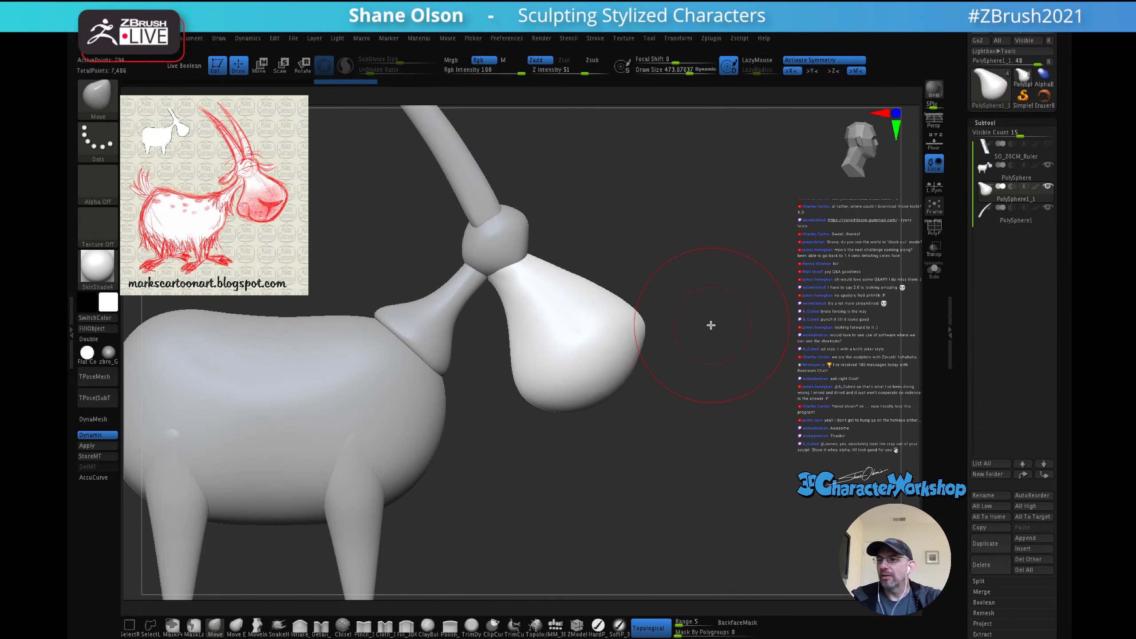
pyautogui.keyDown('alt'); pyautogui.moveTo(697, 331); pyautogui.dragTo(727, 318); pyautogui.keyUp('alt')
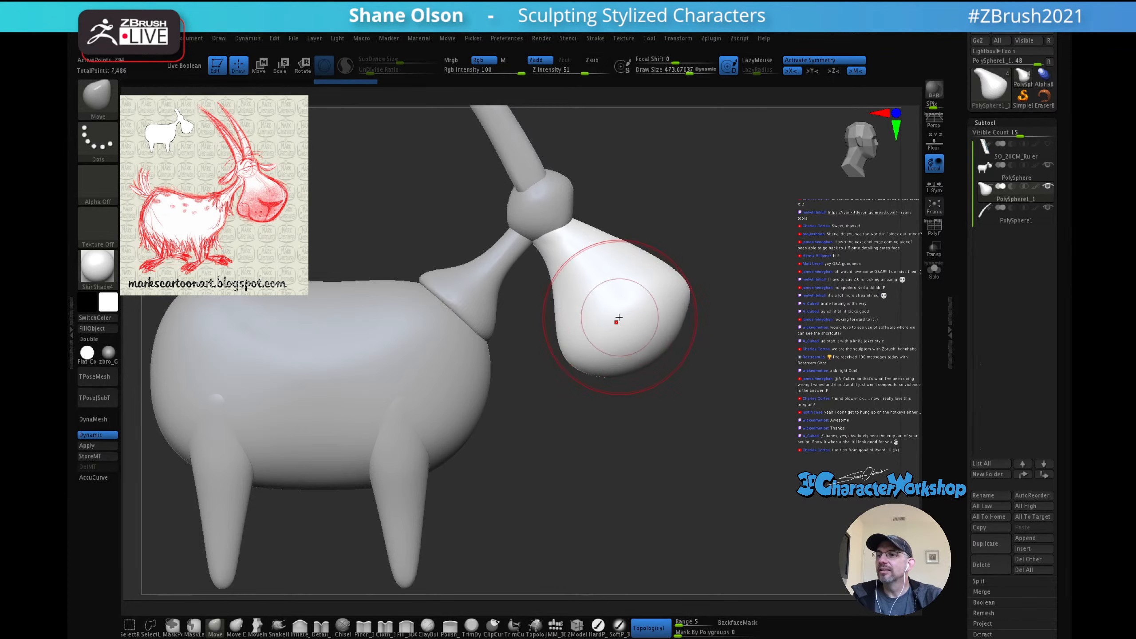
# Step: Switch to the infinite-depth Move brush at a draw size of about 384 and push a mouth opening into the muzzle's underside
pyautogui.keyDown('ctrl'); pyautogui.moveTo(661, 327); pyautogui.dragTo(679, 436, button='right'); pyautogui.keyUp('ctrl')
pyautogui.press('s')
pyautogui.moveTo(585, 447); pyautogui.dragTo(572, 448)
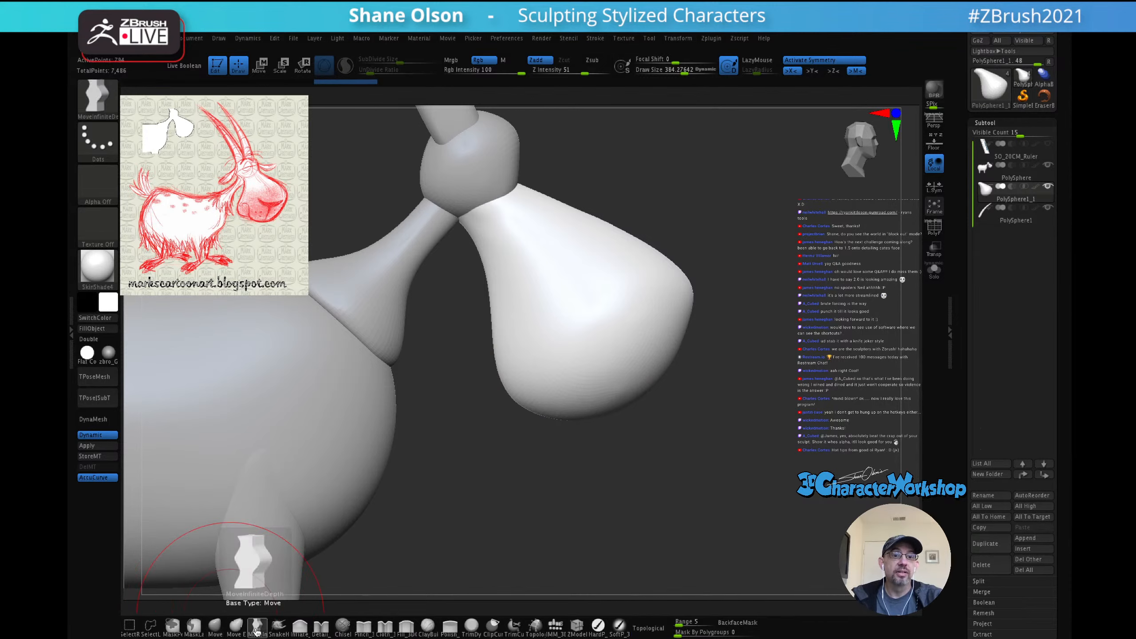
pyautogui.click(257, 629)
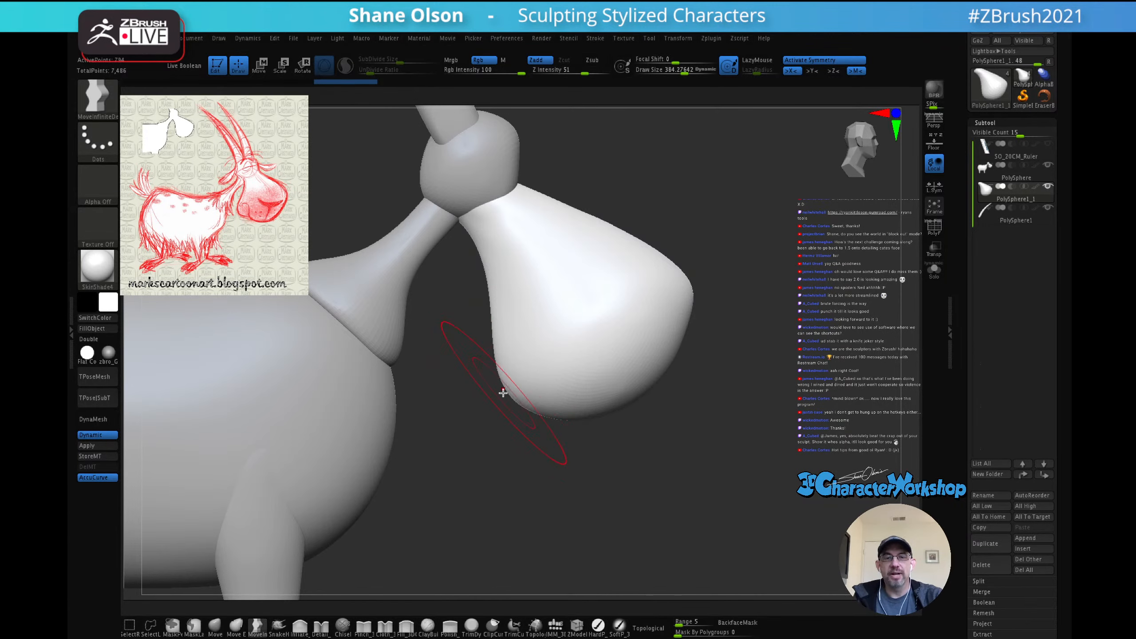
pyautogui.moveTo(517, 413)
pyautogui.mouseDown()
pyautogui.moveTo(554, 409)
pyautogui.moveTo(563, 393)
pyautogui.moveTo(553, 375)
pyautogui.mouseUp()
pyautogui.moveTo(525, 438); pyautogui.dragTo(549, 435)
pyautogui.moveTo(624, 447)
pyautogui.mouseDown()
pyautogui.moveTo(583, 465)
pyautogui.moveTo(613, 415)
pyautogui.moveTo(604, 434)
pyautogui.moveTo(555, 413)
pyautogui.mouseUp()
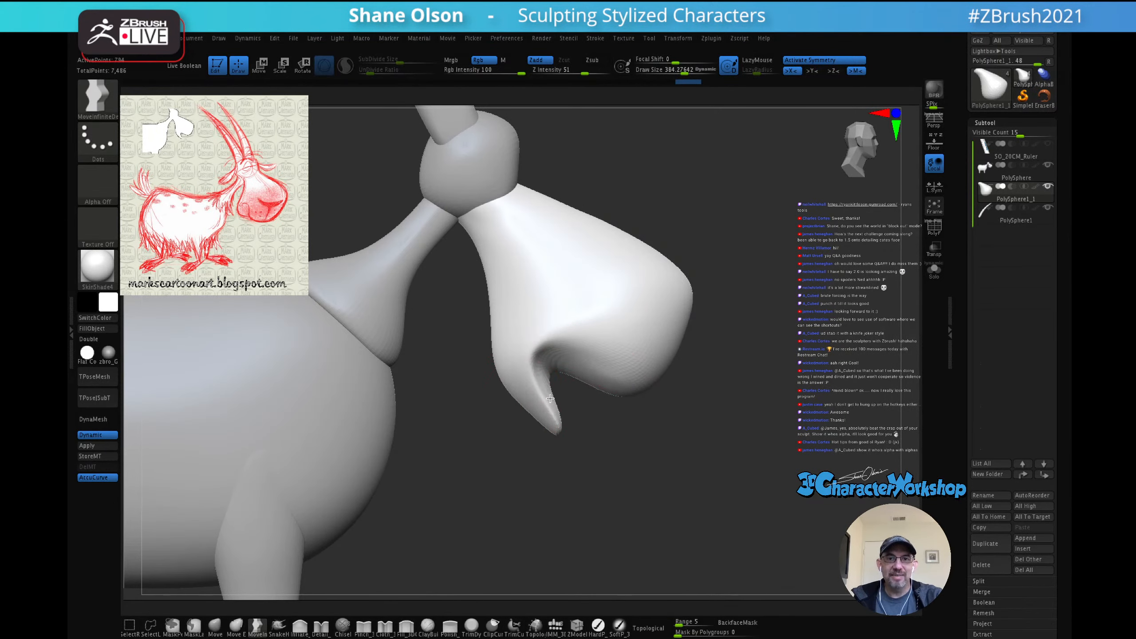
# Step: Reduce the draw size to about 243 and shape the lower jaw into a forward-curving tip beneath the mouth opening
pyautogui.moveTo(561, 432); pyautogui.dragTo(571, 459)
pyautogui.press('s')
pyautogui.moveTo(562, 439); pyautogui.dragTo(572, 436)
pyautogui.moveTo(532, 403)
pyautogui.mouseDown()
pyautogui.moveTo(526, 415)
pyautogui.moveTo(530, 402)
pyautogui.mouseUp()
pyautogui.moveTo(563, 460)
pyautogui.mouseDown()
pyautogui.moveTo(486, 452)
pyautogui.moveTo(560, 449)
pyautogui.mouseUp()
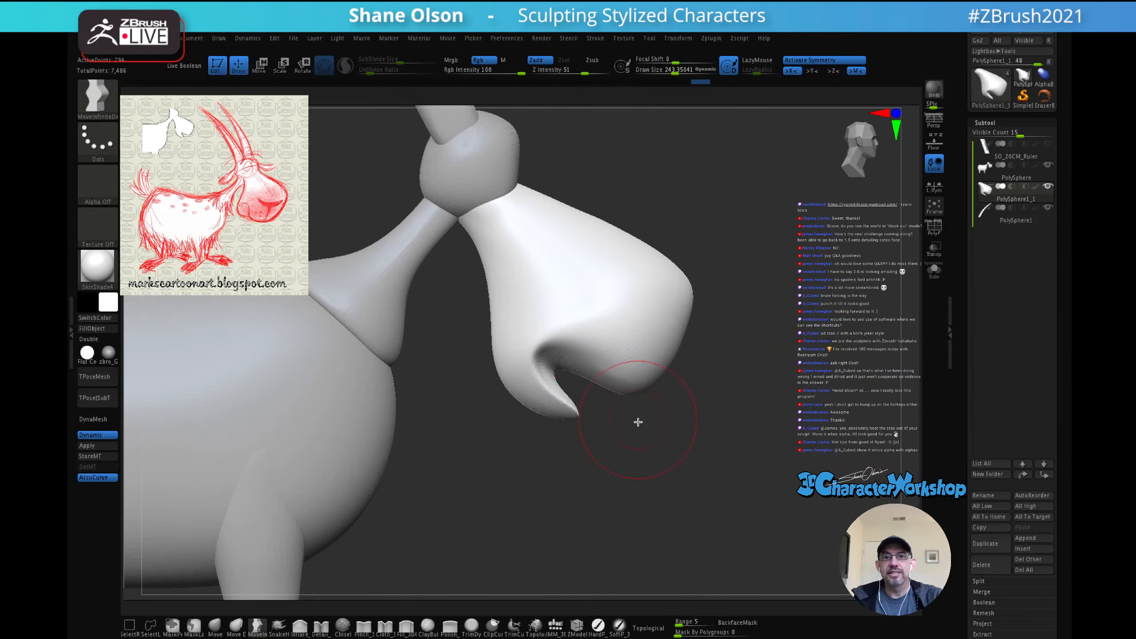
pyautogui.moveTo(638, 422); pyautogui.dragTo(581, 413)
pyautogui.moveTo(548, 451)
pyautogui.mouseDown()
pyautogui.moveTo(596, 454)
pyautogui.moveTo(579, 425)
pyautogui.mouseUp()
pyautogui.moveTo(554, 374); pyautogui.dragTo(563, 365)
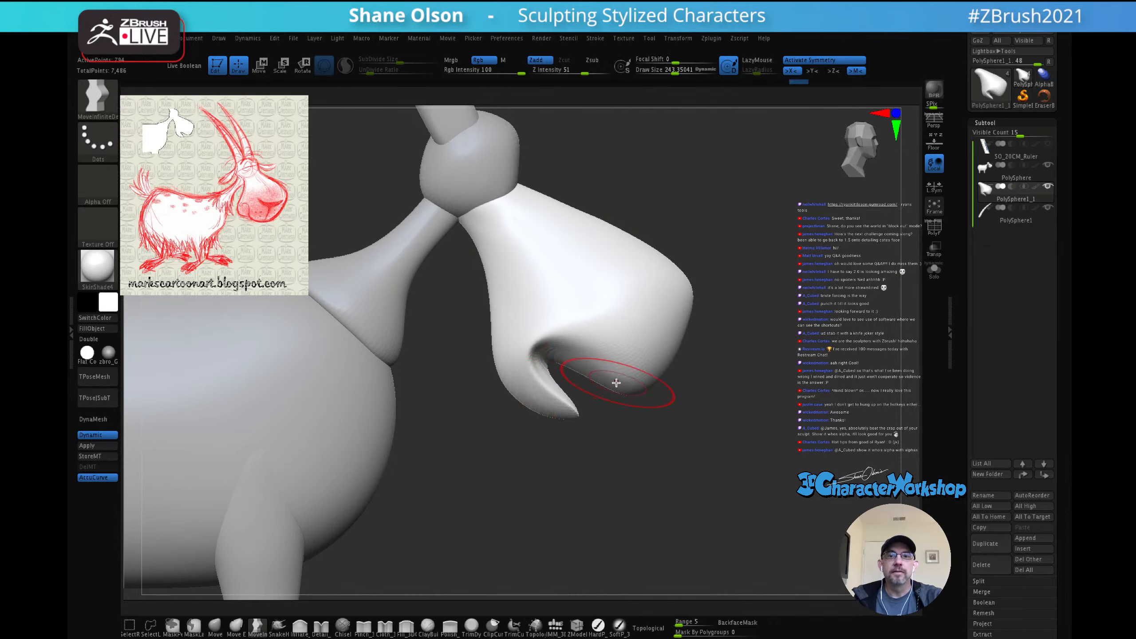
# Step: Increase the draw size to about 348, then reshape and smooth the upper lip and rounded front of the muzzle
pyautogui.press('s')
pyautogui.moveTo(631, 433); pyautogui.dragTo(638, 433)
pyautogui.moveTo(609, 377); pyautogui.dragTo(599, 384)
pyautogui.moveTo(670, 451)
pyautogui.mouseDown()
pyautogui.moveTo(631, 378)
pyautogui.moveTo(614, 402)
pyautogui.moveTo(621, 360)
pyautogui.mouseUp()
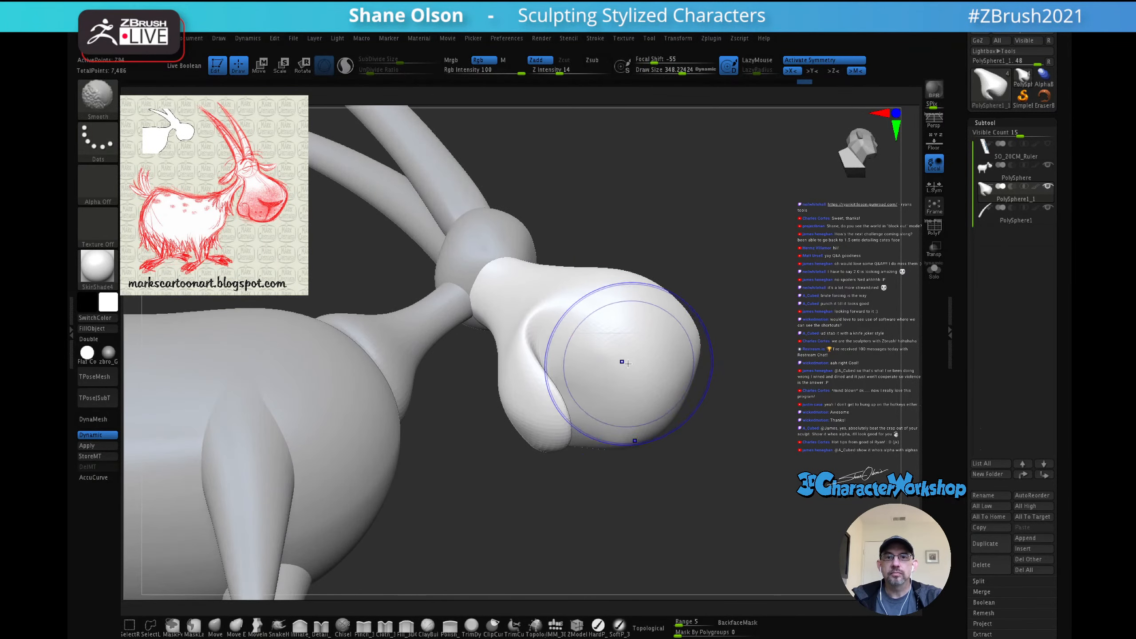
pyautogui.moveTo(635, 466)
pyautogui.mouseDown()
pyautogui.moveTo(629, 314)
pyautogui.moveTo(597, 433)
pyautogui.moveTo(631, 464)
pyautogui.moveTo(683, 445)
pyautogui.moveTo(665, 406)
pyautogui.moveTo(663, 443)
pyautogui.mouseUp()
pyautogui.moveTo(710, 324)
pyautogui.mouseDown()
pyautogui.moveTo(648, 326)
pyautogui.moveTo(760, 323)
pyautogui.moveTo(692, 322)
pyautogui.mouseUp()
pyautogui.moveTo(592, 423); pyautogui.dragTo(603, 406)
pyautogui.moveTo(711, 367)
pyautogui.mouseDown()
pyautogui.moveTo(671, 367)
pyautogui.moveTo(755, 365)
pyautogui.moveTo(711, 365)
pyautogui.moveTo(679, 325)
pyautogui.moveTo(684, 303)
pyautogui.moveTo(697, 304)
pyautogui.moveTo(631, 386)
pyautogui.mouseUp()
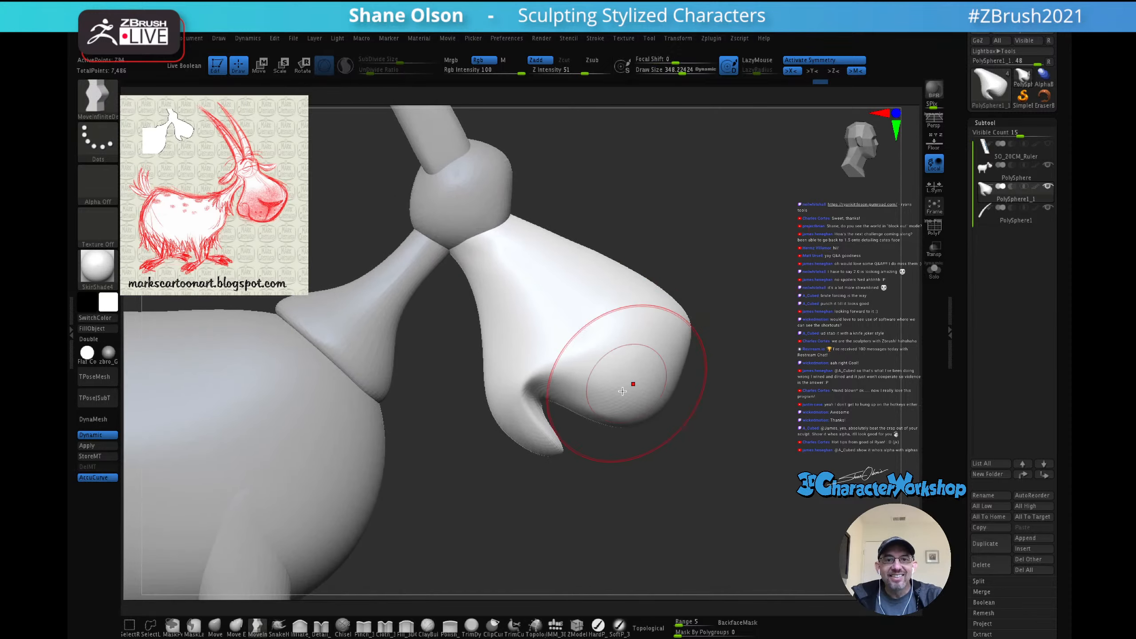
# Step: Display the muzzle's wireframe, then adjust and smooth its front contour above the mouth
pyautogui.press('shift')
pyautogui.hotkey('shift', 'f')
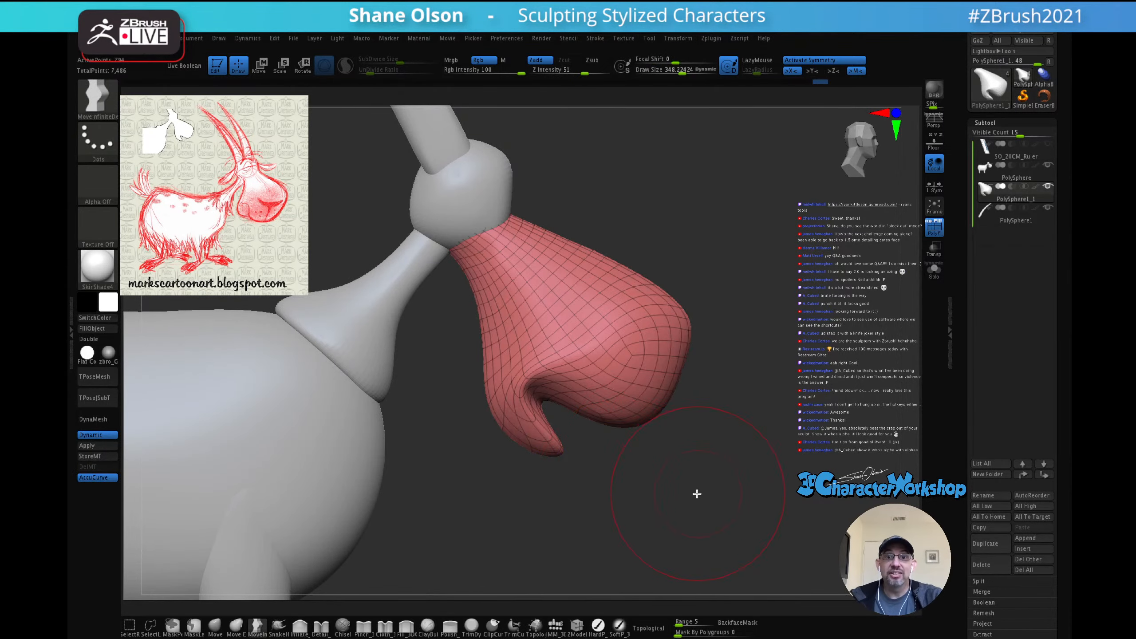
pyautogui.moveTo(698, 494)
pyautogui.mouseDown()
pyautogui.moveTo(681, 403)
pyautogui.moveTo(688, 463)
pyautogui.moveTo(692, 447)
pyautogui.moveTo(673, 460)
pyautogui.mouseUp()
pyautogui.moveTo(733, 286); pyautogui.dragTo(750, 299)
pyautogui.moveTo(738, 340); pyautogui.dragTo(703, 281)
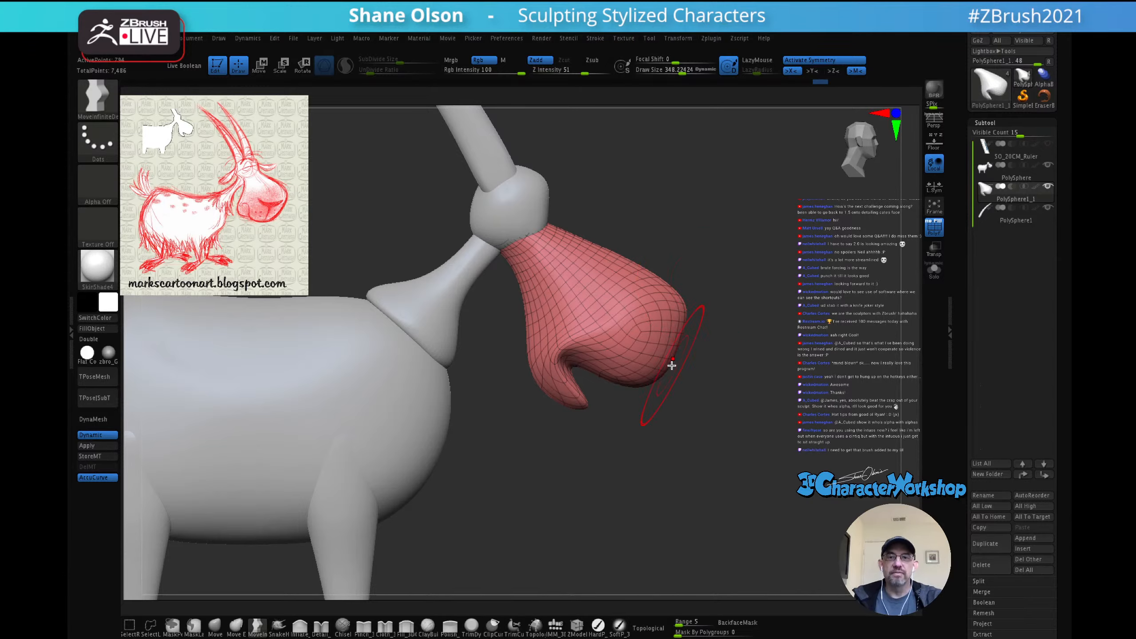
pyautogui.moveTo(688, 381); pyautogui.dragTo(661, 378)
pyautogui.moveTo(636, 317)
pyautogui.keyDown('shift'); pyautogui.mouseDown()
pyautogui.moveTo(612, 317)
pyautogui.moveTo(637, 298)
pyautogui.moveTo(648, 325)
pyautogui.mouseUp(); pyautogui.keyUp('shift')
pyautogui.moveTo(659, 402)
pyautogui.mouseDown()
pyautogui.moveTo(657, 446)
pyautogui.moveTo(689, 421)
pyautogui.mouseUp()
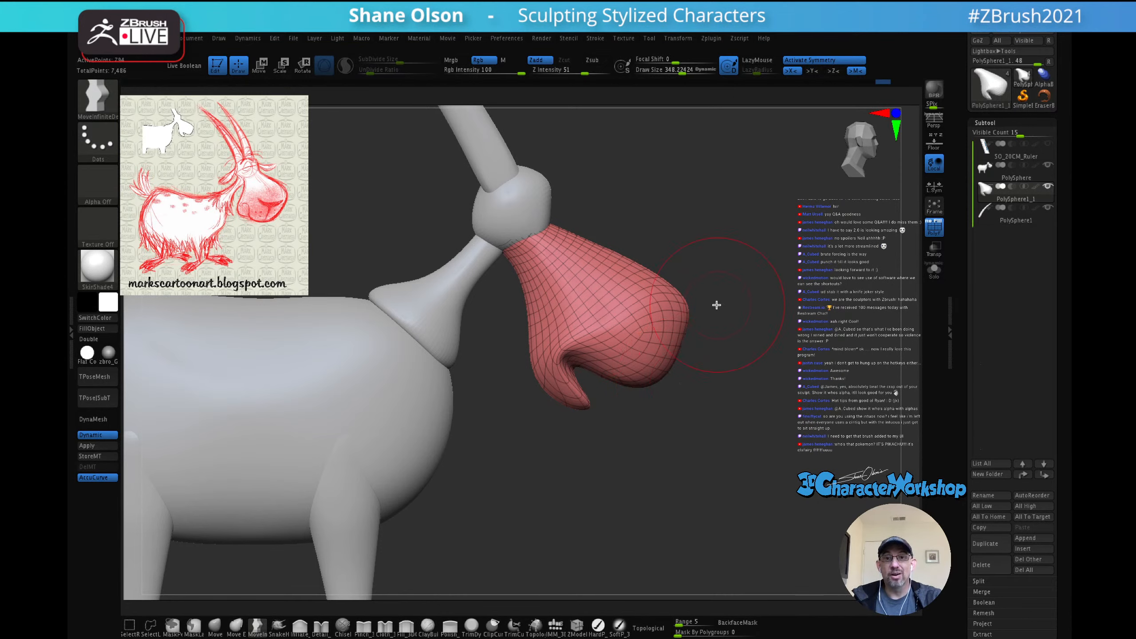
pyautogui.moveTo(710, 318)
pyautogui.mouseDown()
pyautogui.moveTo(742, 290)
pyautogui.moveTo(712, 316)
pyautogui.mouseUp()
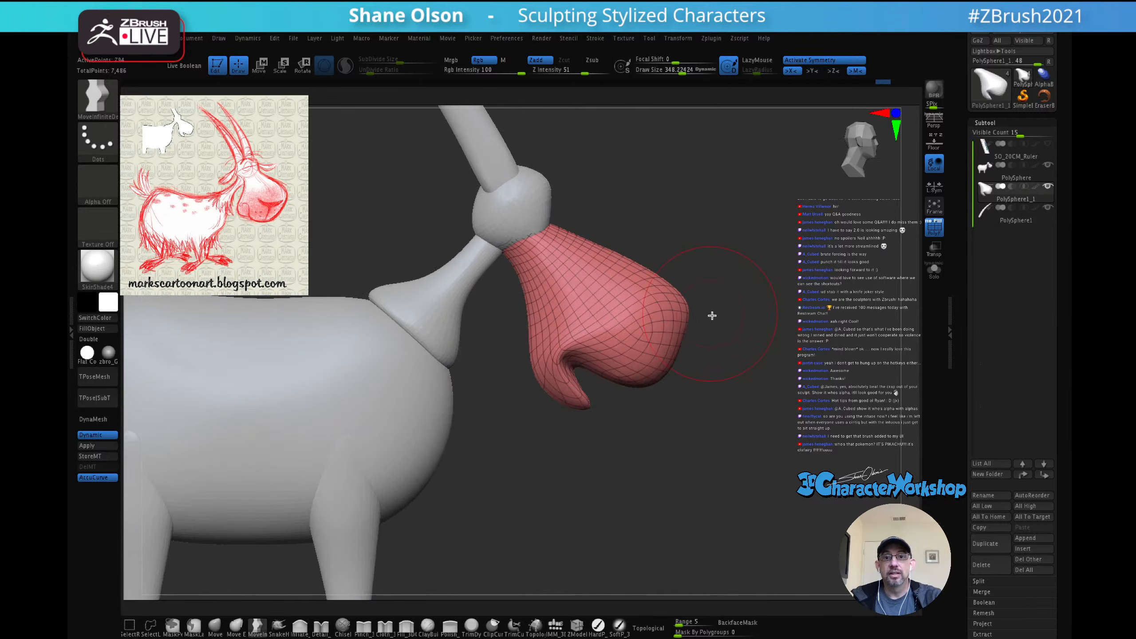
pyautogui.moveTo(728, 397)
pyautogui.mouseDown()
pyautogui.moveTo(695, 408)
pyautogui.moveTo(730, 387)
pyautogui.mouseUp()
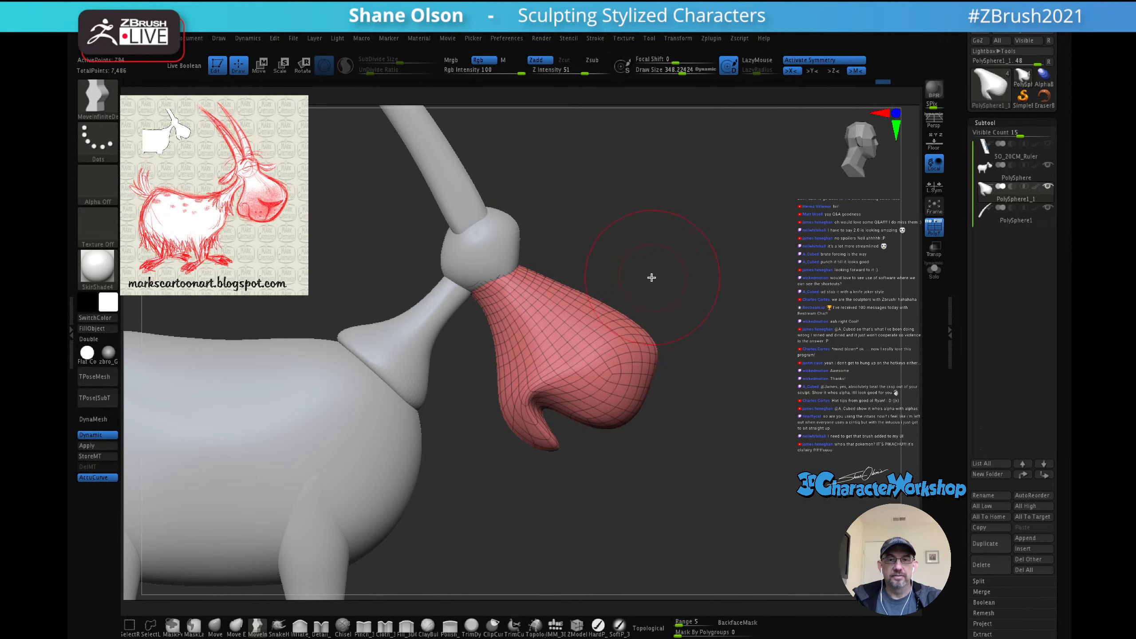
pyautogui.keyDown('alt'); pyautogui.moveTo(652, 276); pyautogui.dragTo(671, 296); pyautogui.keyUp('alt')
pyautogui.moveTo(694, 244); pyautogui.dragTo(654, 272)
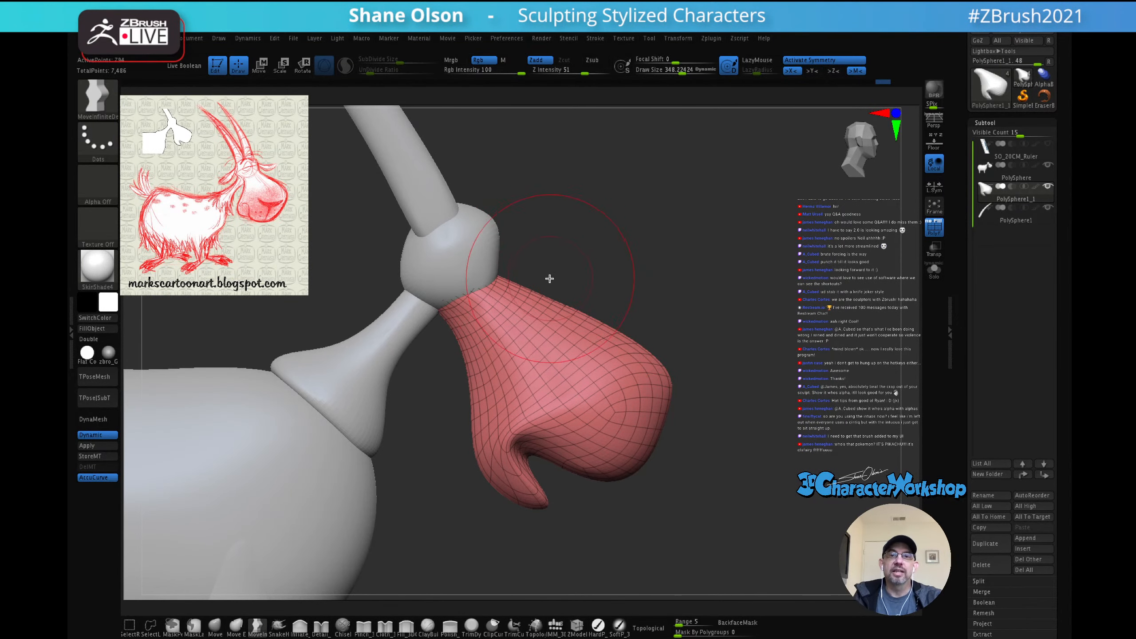
pyautogui.moveTo(553, 257)
pyautogui.mouseDown()
pyautogui.moveTo(595, 251)
pyautogui.moveTo(586, 266)
pyautogui.mouseUp()
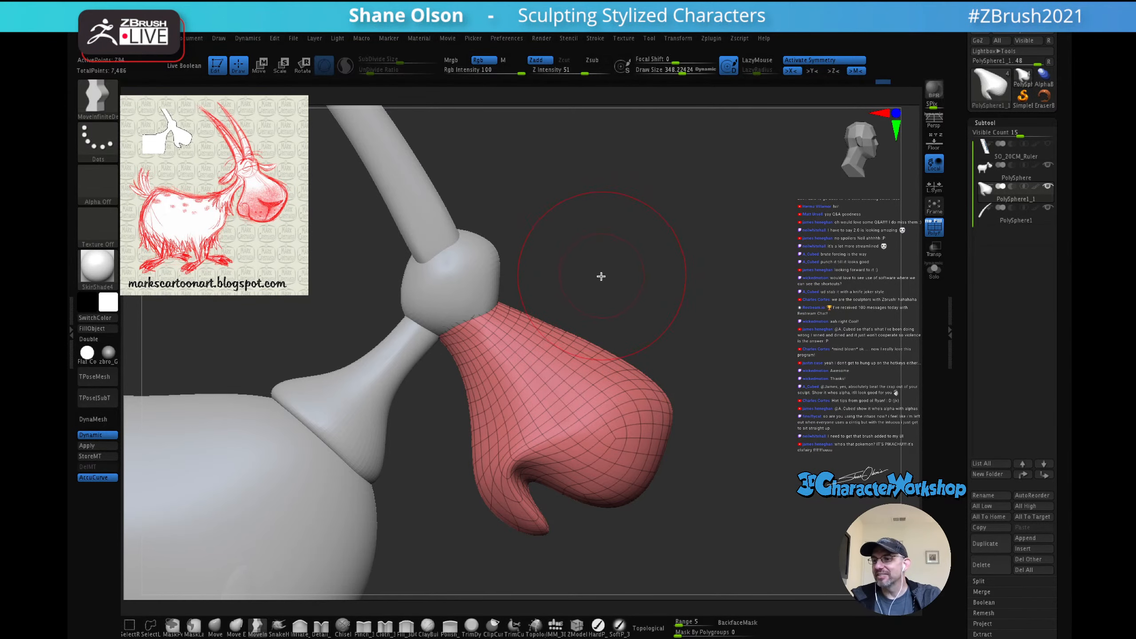
pyautogui.moveTo(689, 317); pyautogui.dragTo(662, 287)
# Step: Try ZRemesher on the muzzle with a target polygons count of 2, and undo the remesh
pyautogui.press('space')
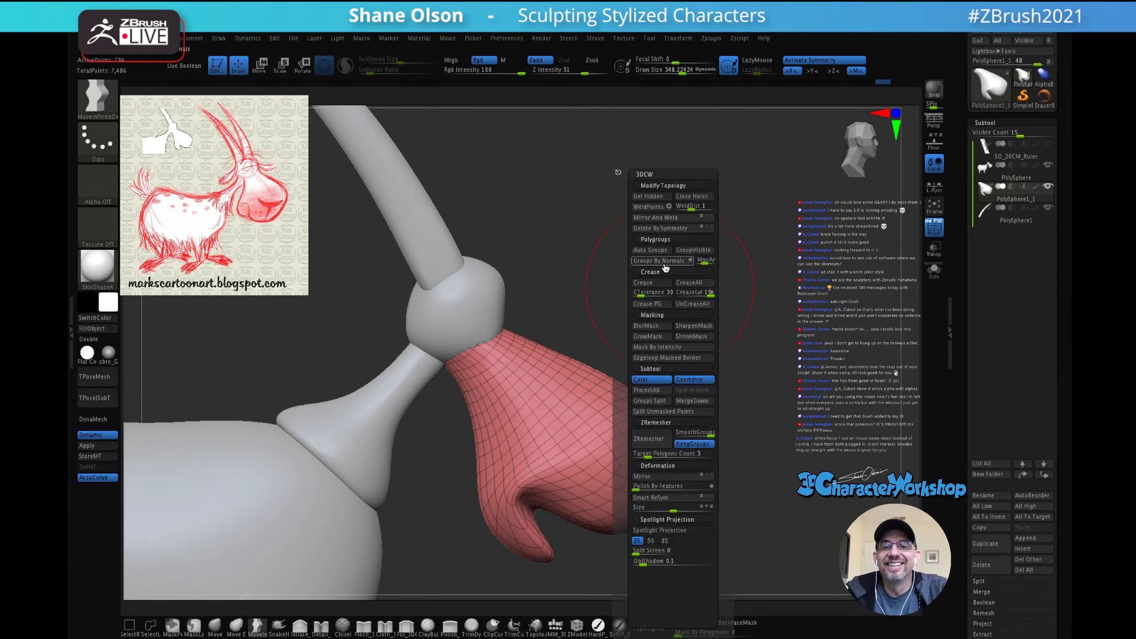
pyautogui.click(660, 456)
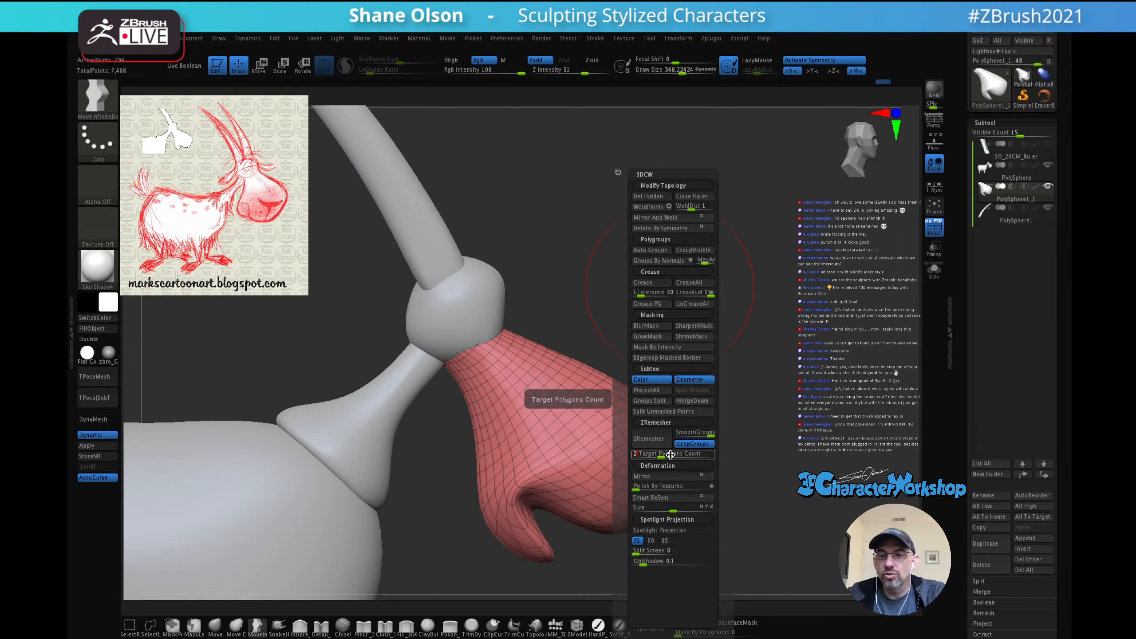
pyautogui.write('2')
pyautogui.click(665, 445)
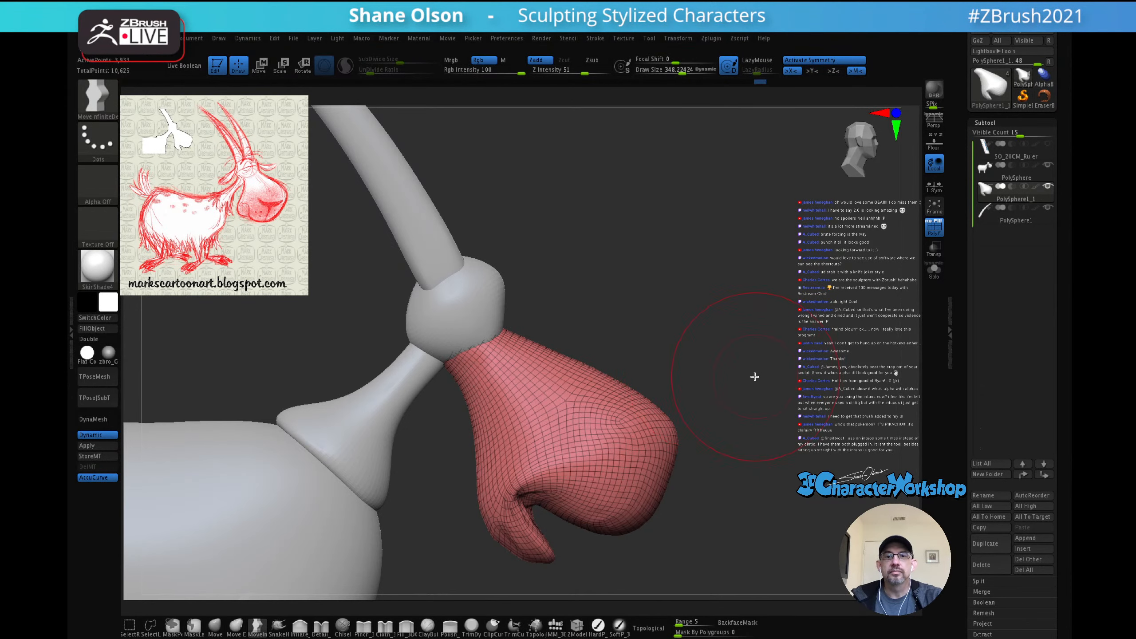
pyautogui.hotkey('ctrl', 'z')
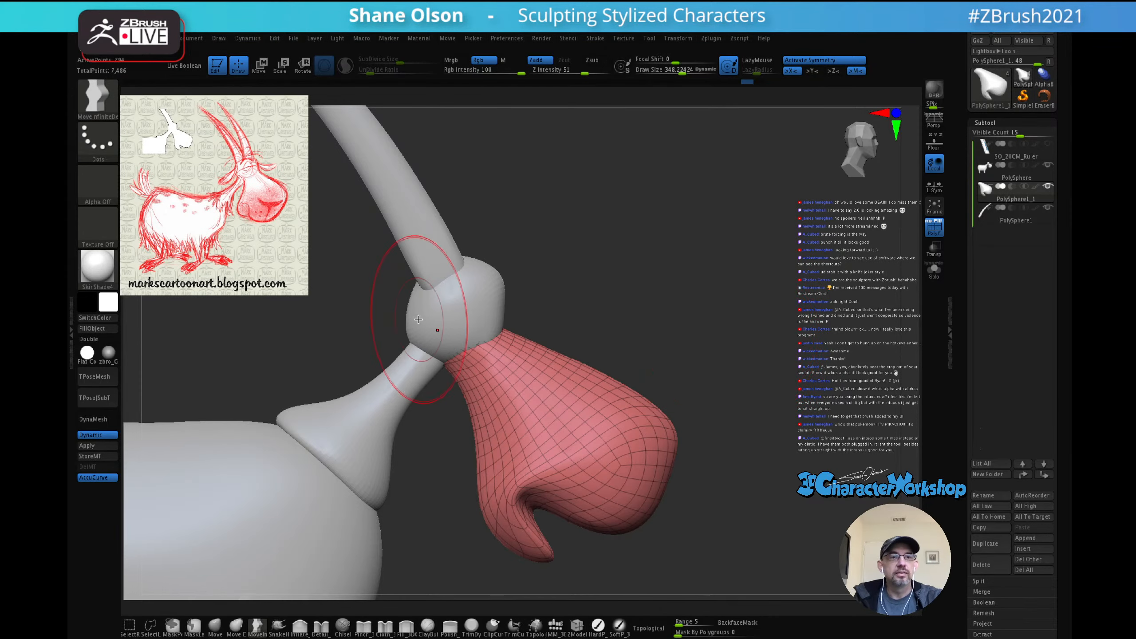
# Step: Apply the muzzle's dynamic subdivision to convert it into real geometry
pyautogui.click(87, 445)
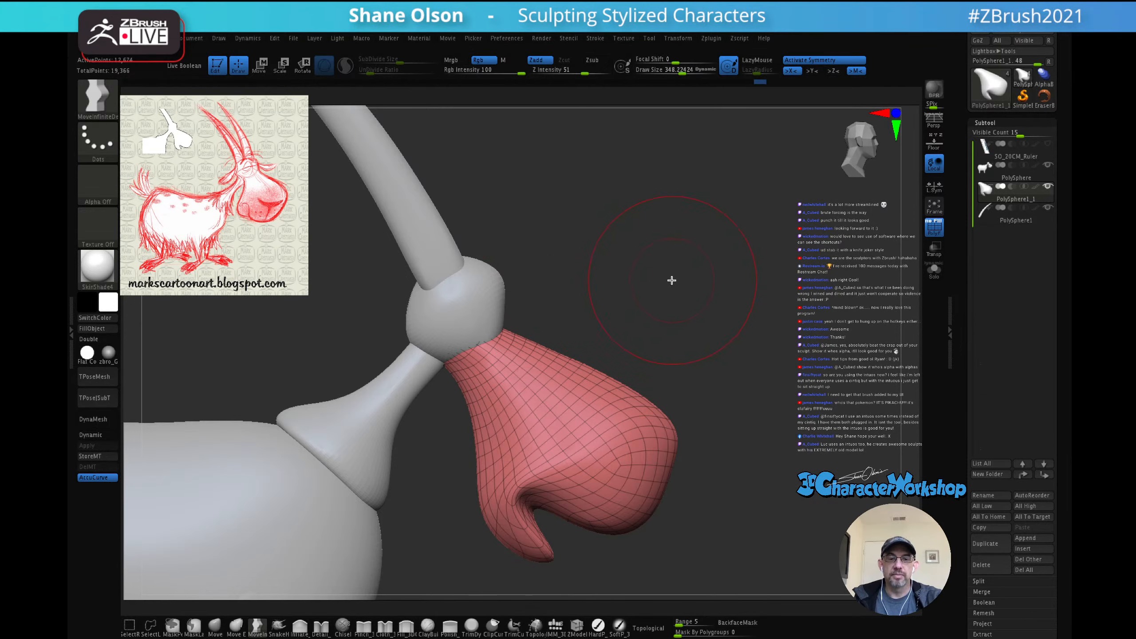
pyautogui.moveTo(686, 274)
pyautogui.mouseDown()
pyautogui.moveTo(662, 286)
pyautogui.moveTo(695, 274)
pyautogui.mouseUp()
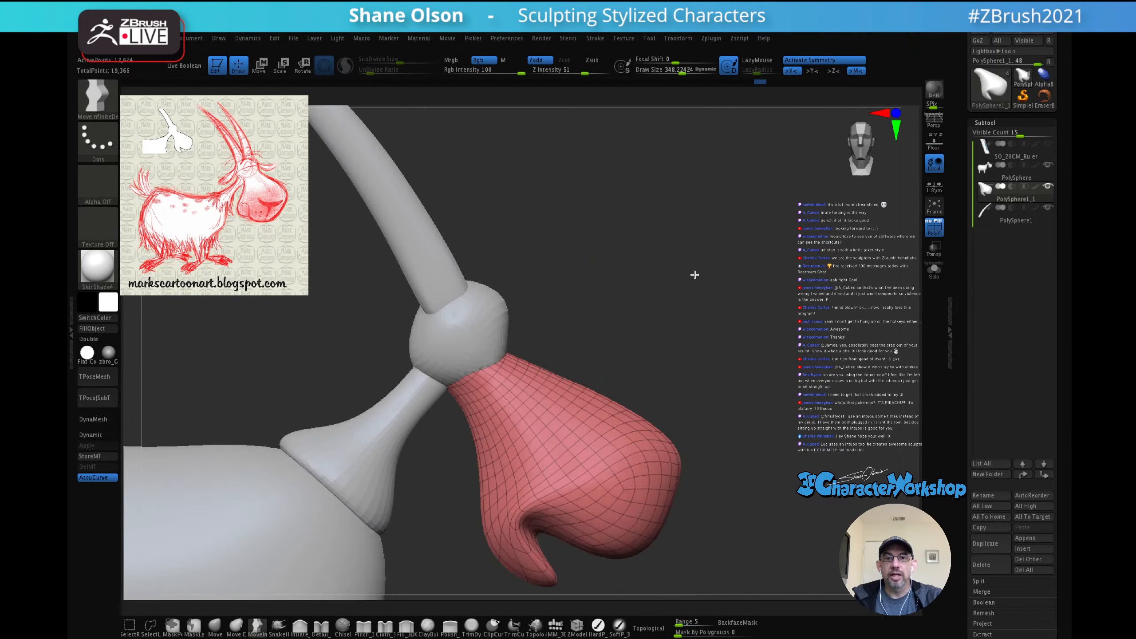
# Step: Remesh the muzzle with ZRemesher using a target polygons count of 1
pyautogui.press('3')
pyautogui.click(642, 453)
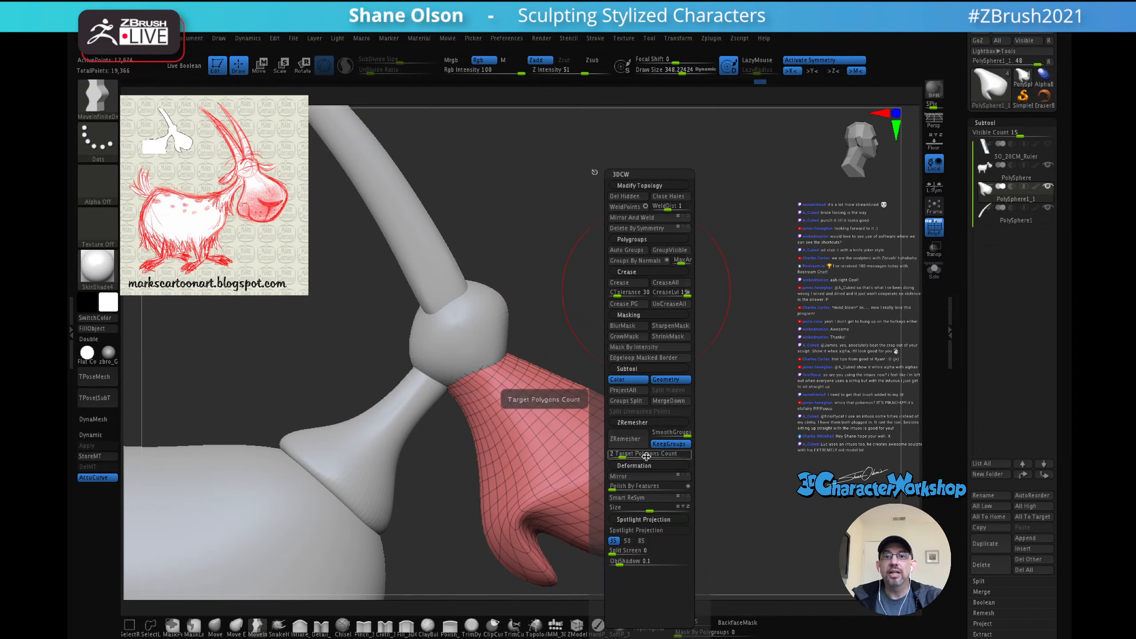
pyautogui.write('1')
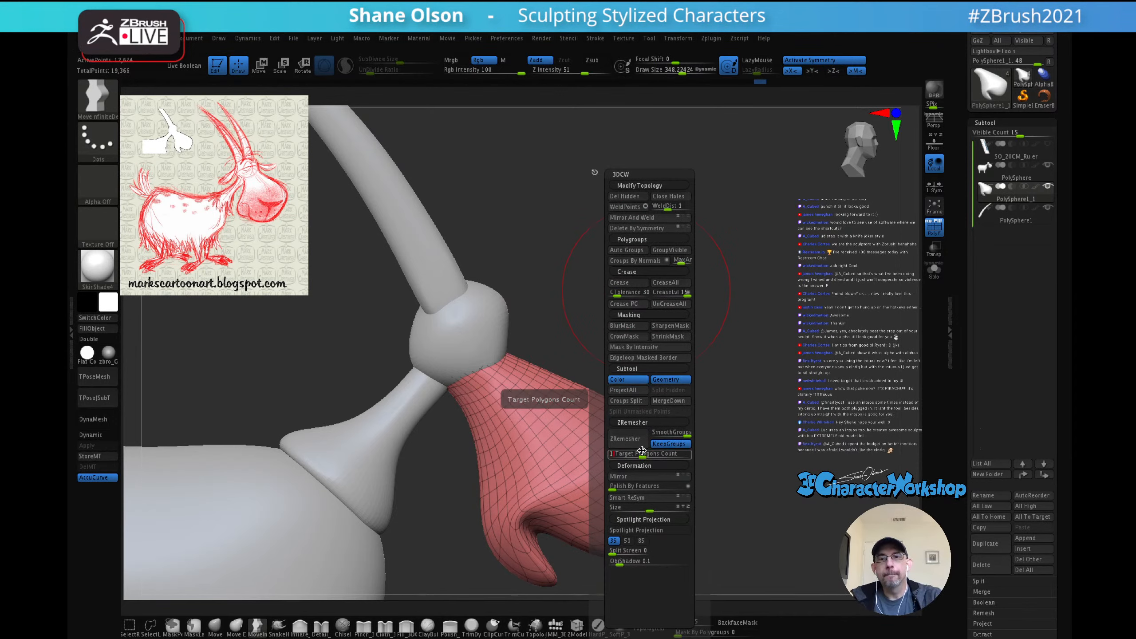
pyautogui.press('Return')
pyautogui.click(640, 443)
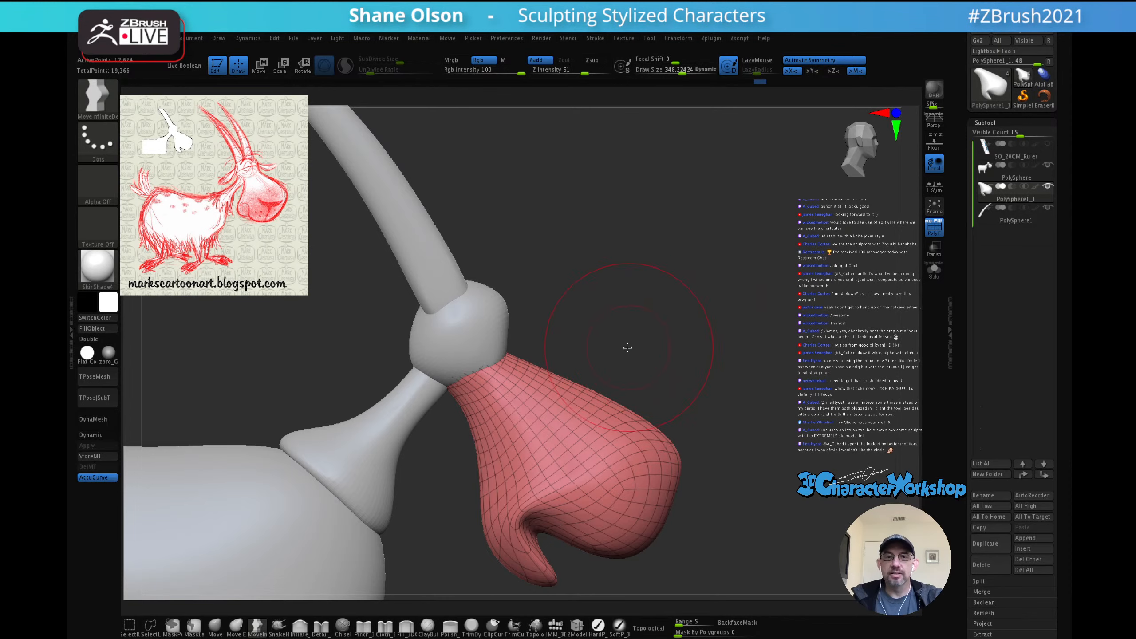
pyautogui.press('space')
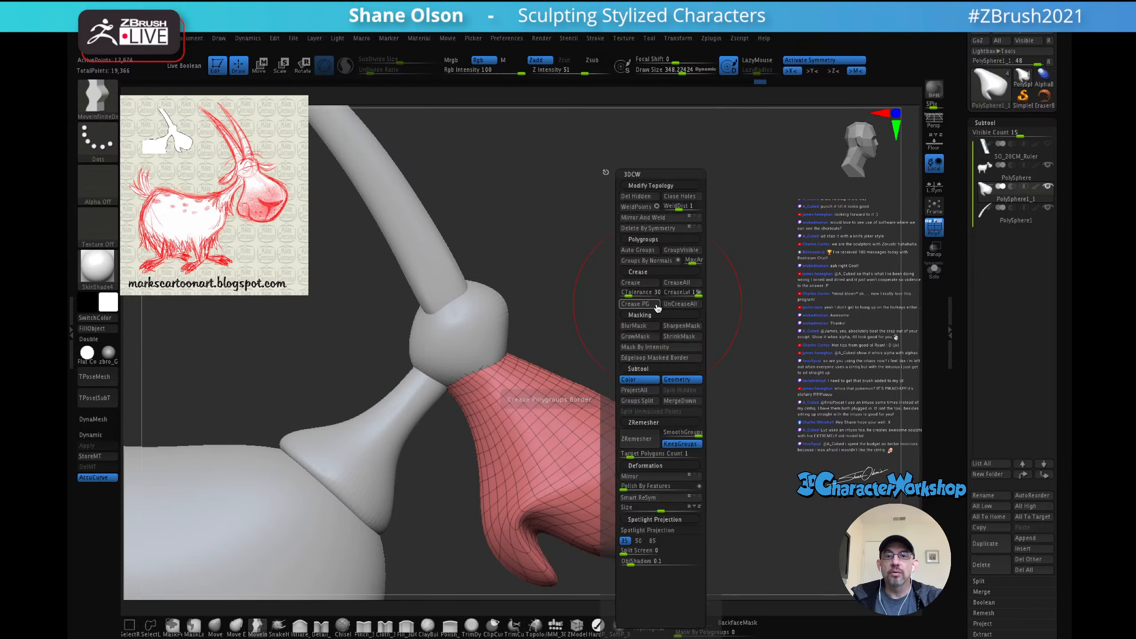
pyautogui.click(645, 443)
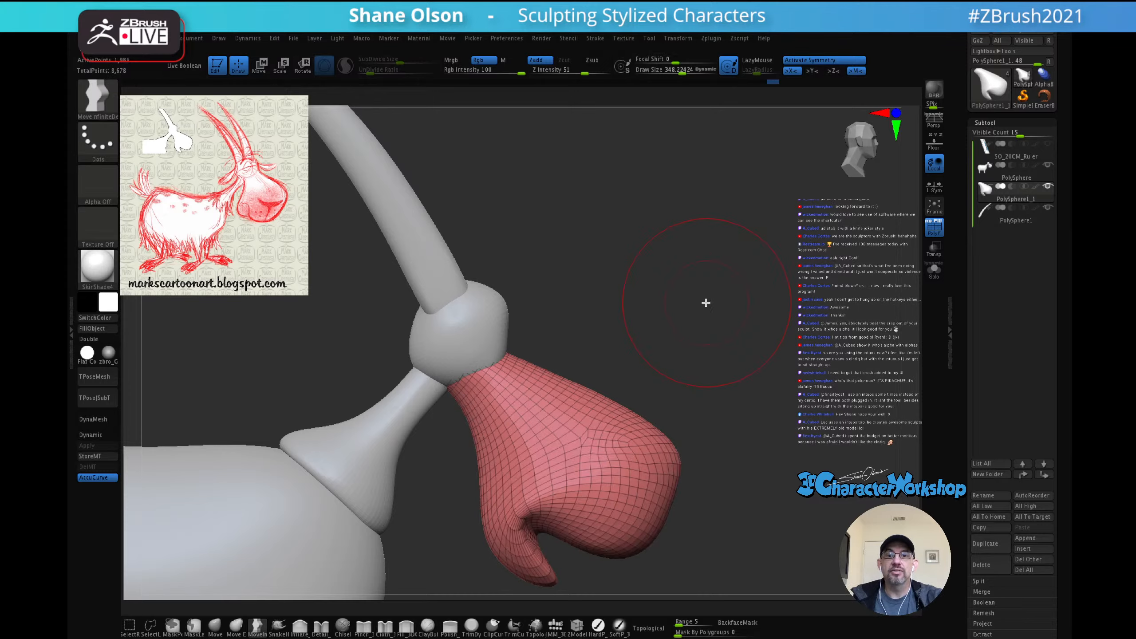
# Step: Smooth the muzzle's side and its rear contour leading down to the lower jaw
pyautogui.moveTo(697, 337)
pyautogui.mouseDown()
pyautogui.moveTo(680, 314)
pyautogui.moveTo(696, 297)
pyautogui.moveTo(685, 322)
pyautogui.moveTo(685, 272)
pyautogui.mouseUp()
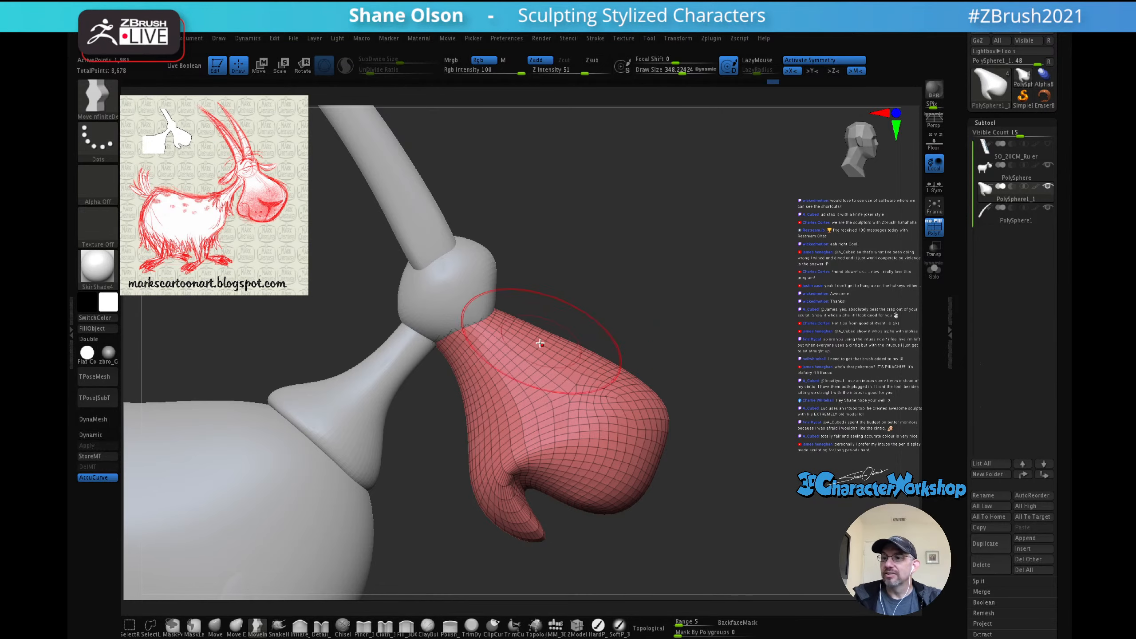
pyautogui.moveTo(655, 308)
pyautogui.mouseDown()
pyautogui.moveTo(630, 315)
pyautogui.moveTo(659, 297)
pyautogui.moveTo(677, 315)
pyautogui.moveTo(601, 384)
pyautogui.mouseUp()
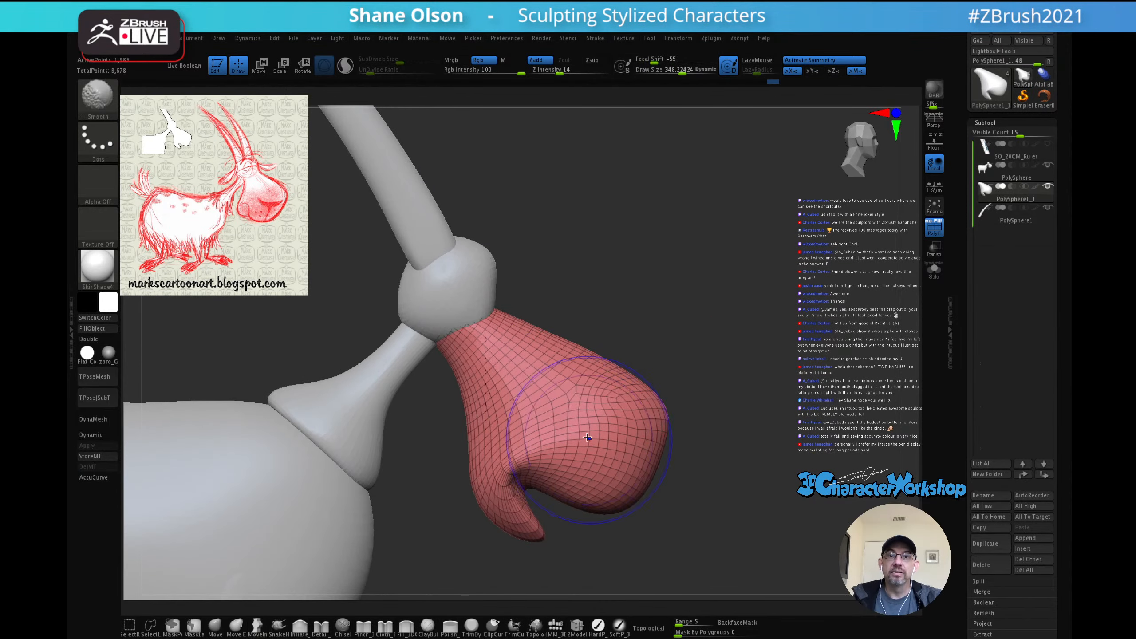
pyautogui.keyDown('shift'); pyautogui.moveTo(588, 437); pyautogui.dragTo(613, 413); pyautogui.keyUp('shift')
pyautogui.moveTo(569, 368)
pyautogui.keyDown('shift'); pyautogui.mouseDown()
pyautogui.moveTo(525, 375)
pyautogui.moveTo(475, 403)
pyautogui.mouseUp(); pyautogui.keyUp('shift')
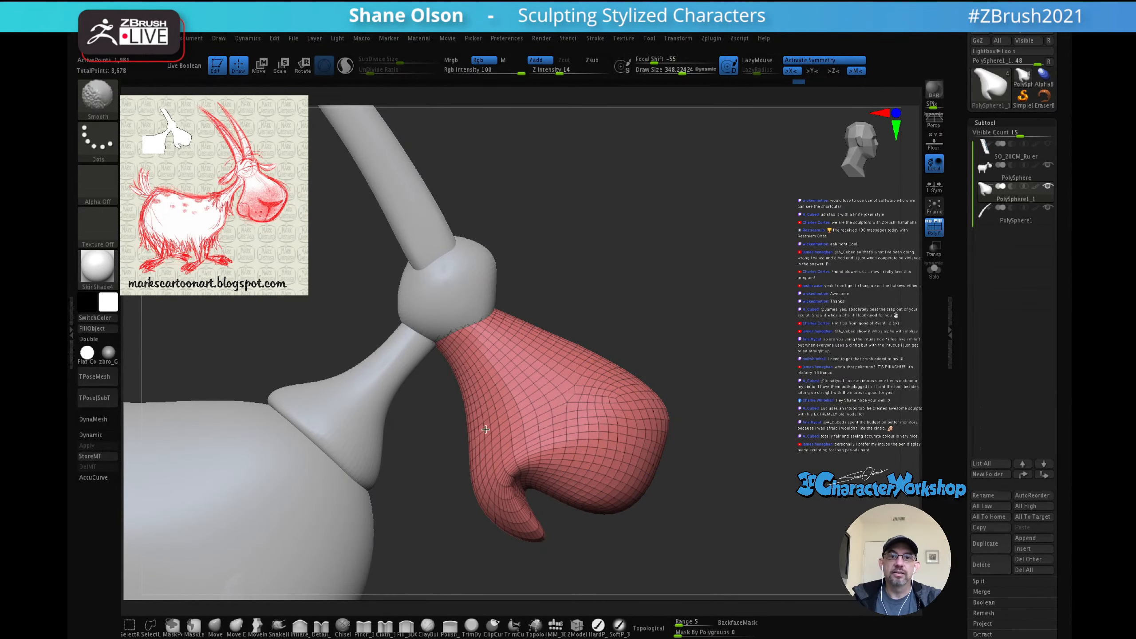
pyautogui.moveTo(708, 350)
pyautogui.mouseDown()
pyautogui.moveTo(677, 285)
pyautogui.moveTo(530, 457)
pyautogui.moveTo(481, 485)
pyautogui.moveTo(474, 425)
pyautogui.mouseUp()
pyautogui.moveTo(571, 330)
pyautogui.mouseDown()
pyautogui.moveTo(659, 364)
pyautogui.moveTo(697, 352)
pyautogui.mouseUp()
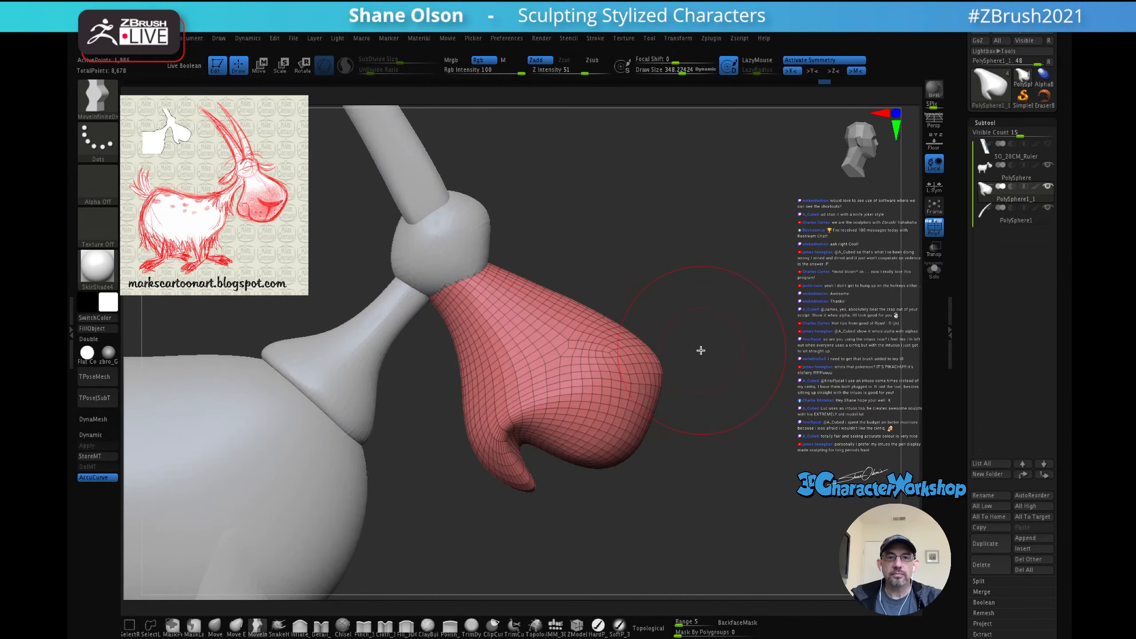
# Step: Reduce the muzzle's mesh density with the EaZyREMESH plugin
pyautogui.click(725, 314)
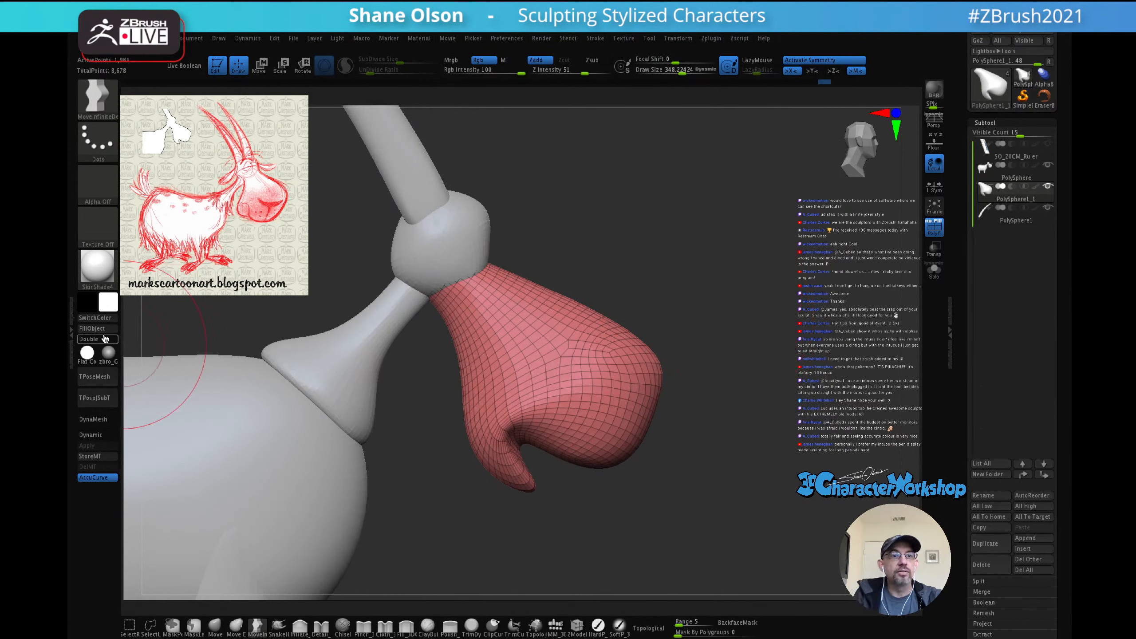
pyautogui.click(72, 326)
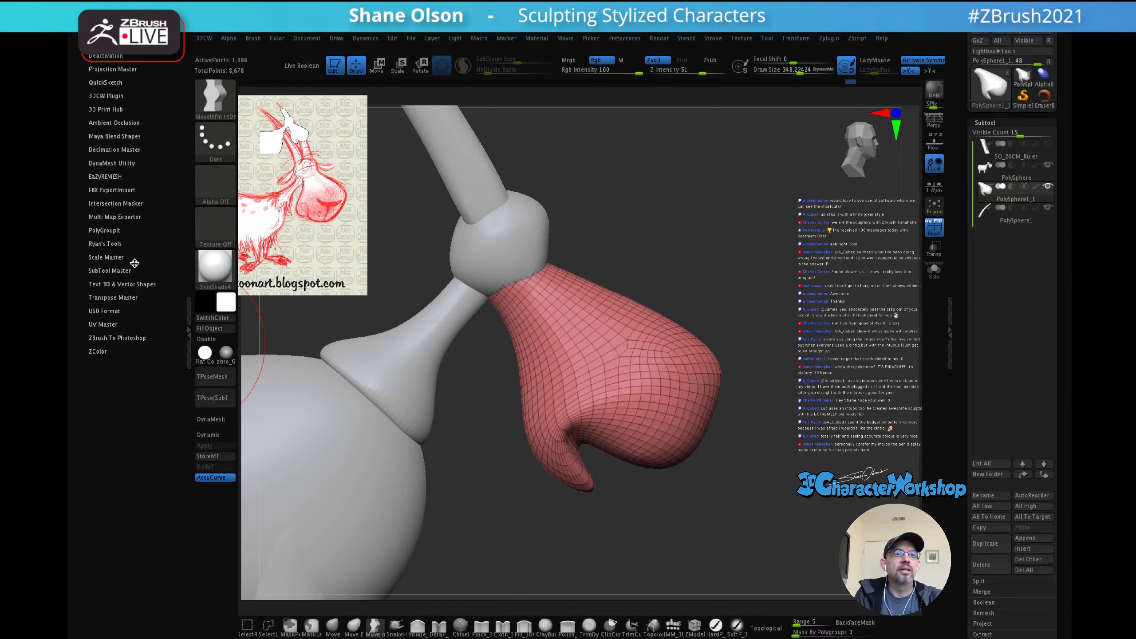
pyautogui.click(116, 177)
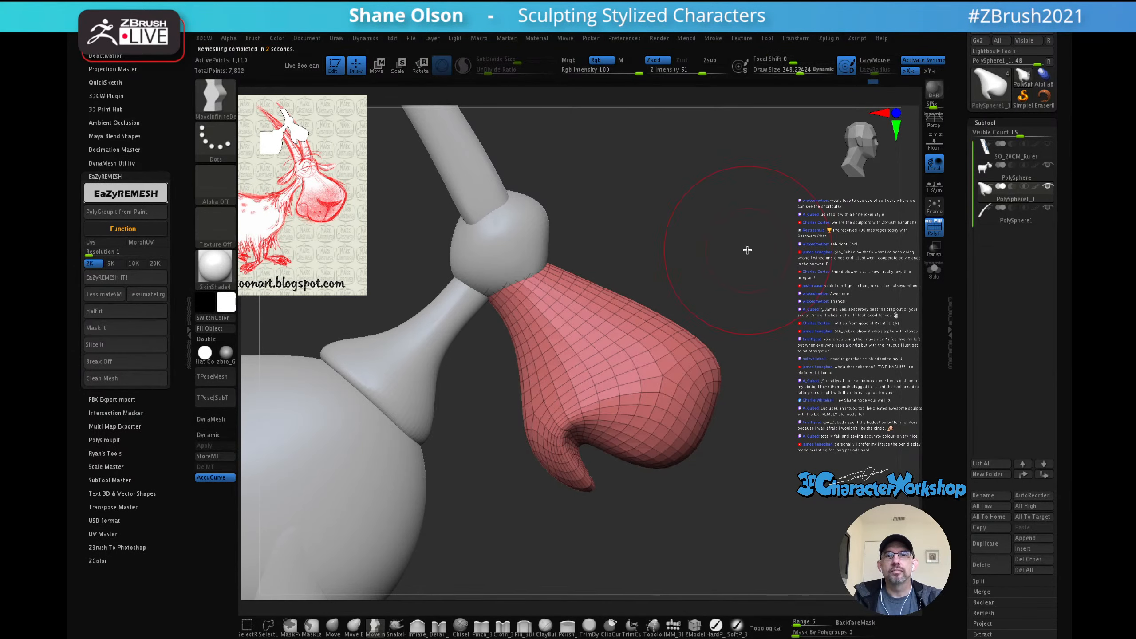
pyautogui.moveTo(747, 243)
pyautogui.mouseDown()
pyautogui.moveTo(730, 208)
pyautogui.moveTo(702, 222)
pyautogui.moveTo(738, 231)
pyautogui.mouseUp()
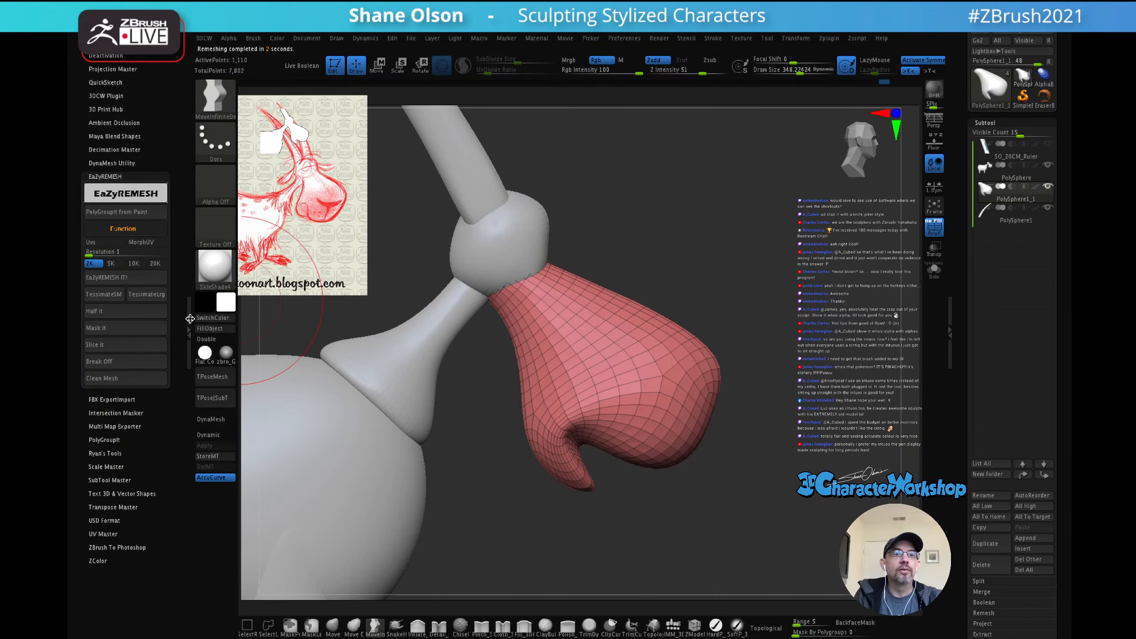
pyautogui.click(188, 320)
pyautogui.moveTo(740, 281); pyautogui.dragTo(735, 256)
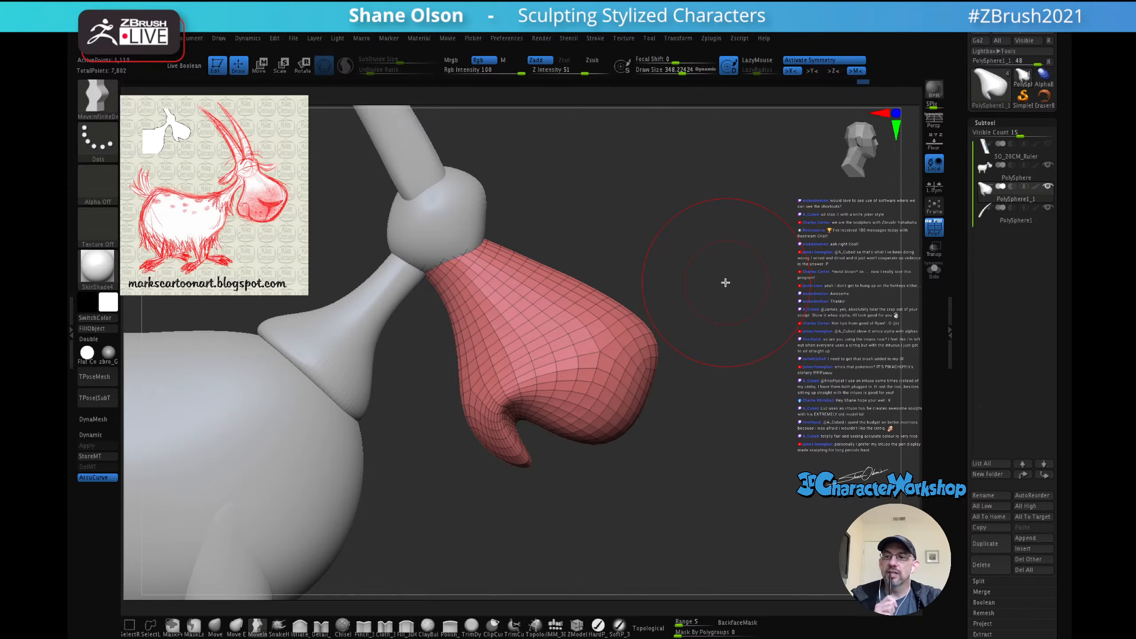
# Step: Turn on dynamic subdivision for the remeshed muzzle
pyautogui.press('d')
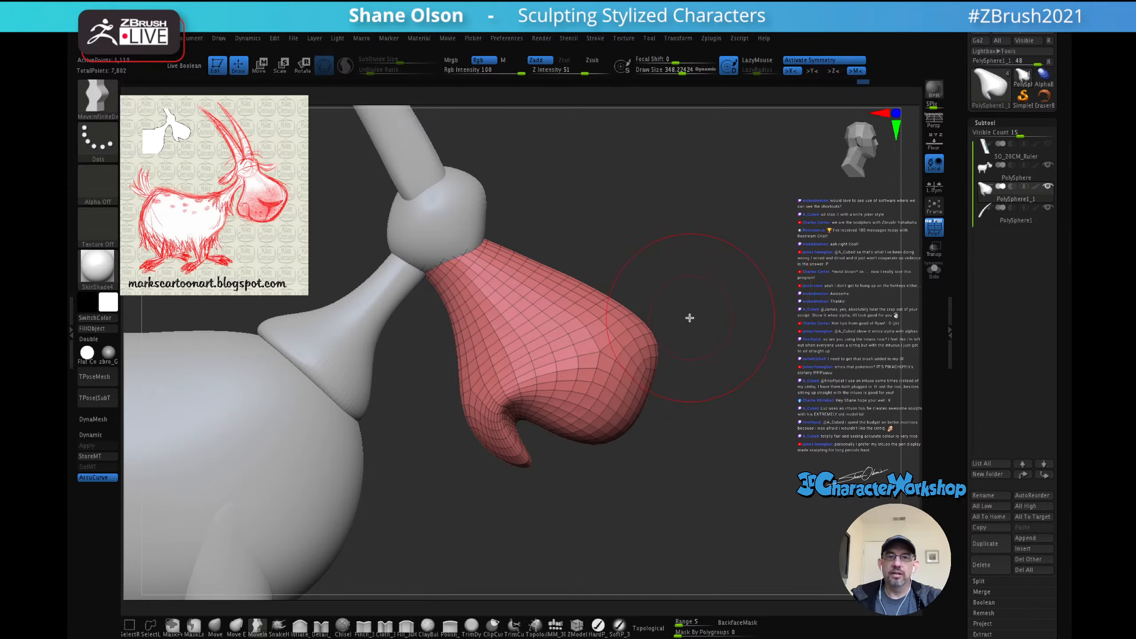
pyautogui.keyDown('alt'); pyautogui.moveTo(689, 311); pyautogui.dragTo(685, 332); pyautogui.keyUp('alt')
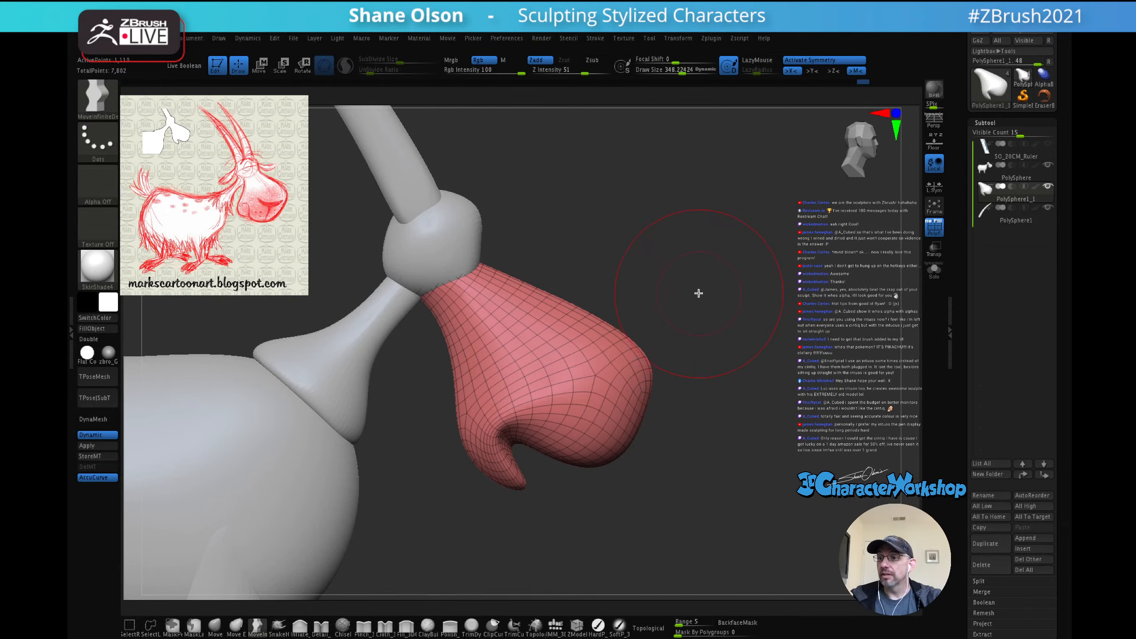
pyautogui.keyDown('alt'); pyautogui.moveTo(699, 286); pyautogui.dragTo(707, 323); pyautogui.keyUp('alt')
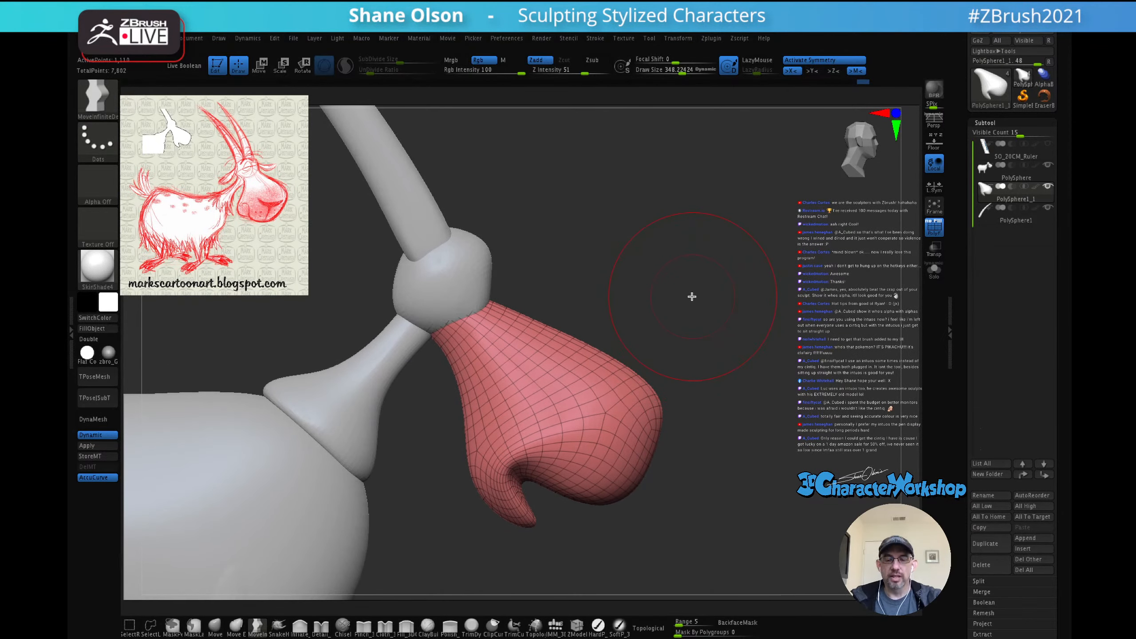
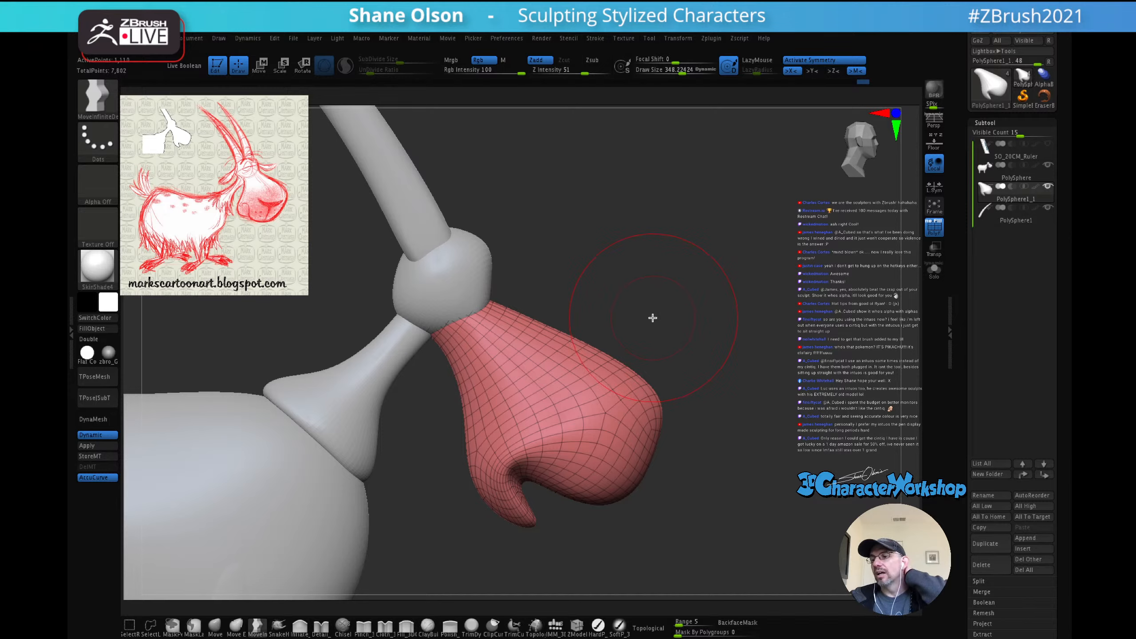
pyautogui.moveTo(763, 322)
pyautogui.mouseDown()
pyautogui.moveTo(684, 314)
pyautogui.moveTo(691, 305)
pyautogui.mouseUp()
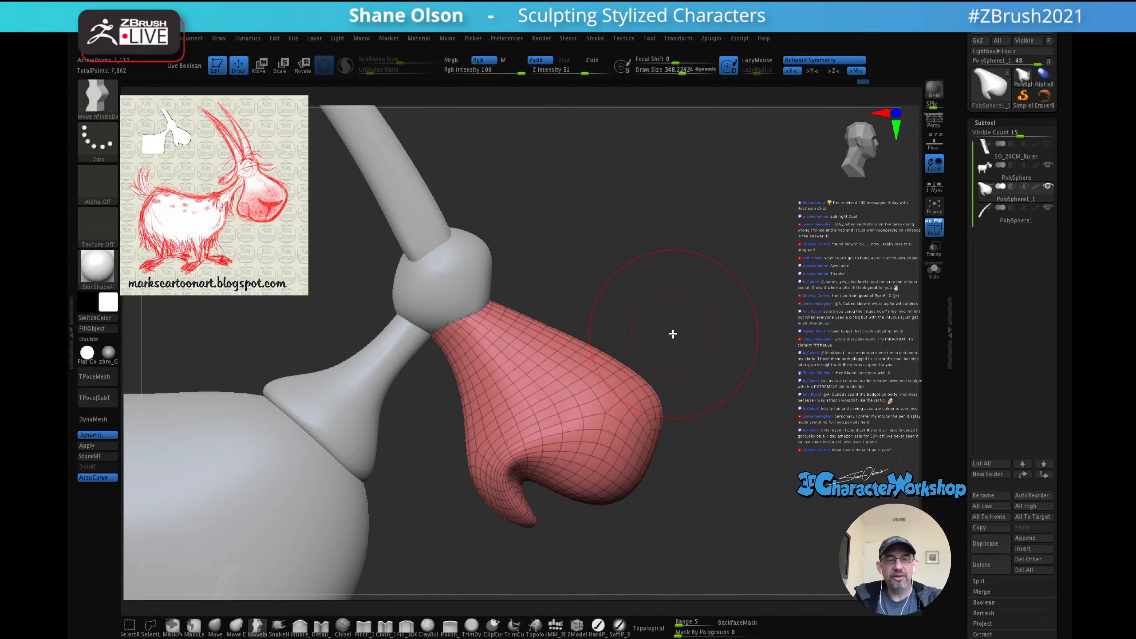
pyautogui.moveTo(686, 305)
pyautogui.mouseDown(button='right')
pyautogui.moveTo(714, 326)
pyautogui.moveTo(684, 326)
pyautogui.moveTo(699, 358)
pyautogui.mouseUp(button='right')
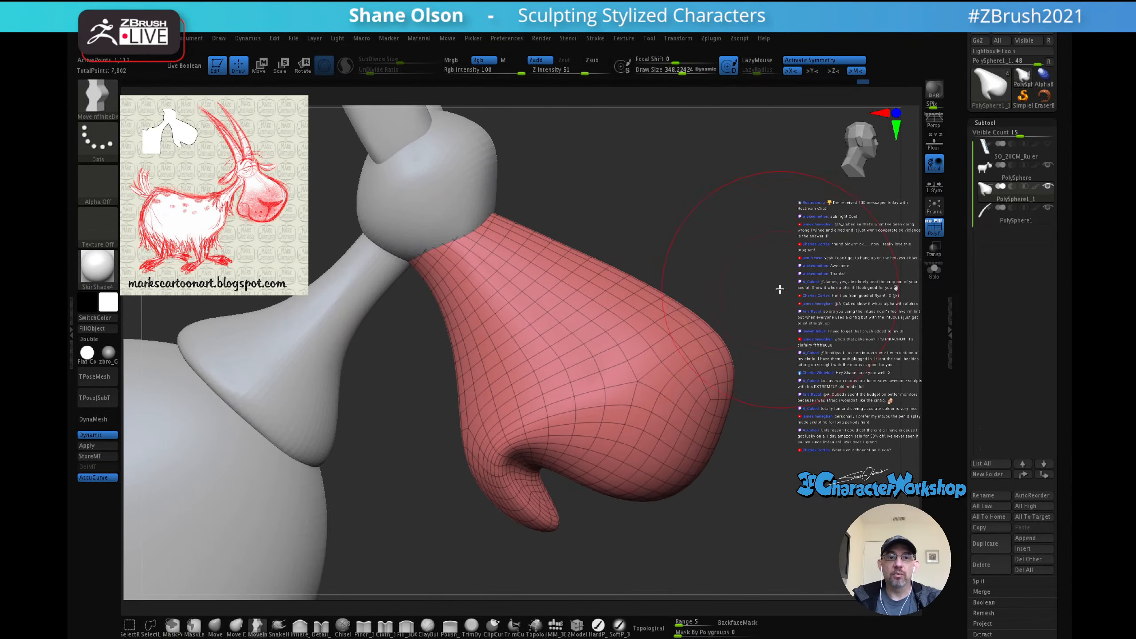
pyautogui.moveTo(779, 288)
pyautogui.mouseDown(button='right')
pyautogui.moveTo(757, 279)
pyautogui.moveTo(784, 279)
pyautogui.moveTo(711, 363)
pyautogui.mouseUp(button='right')
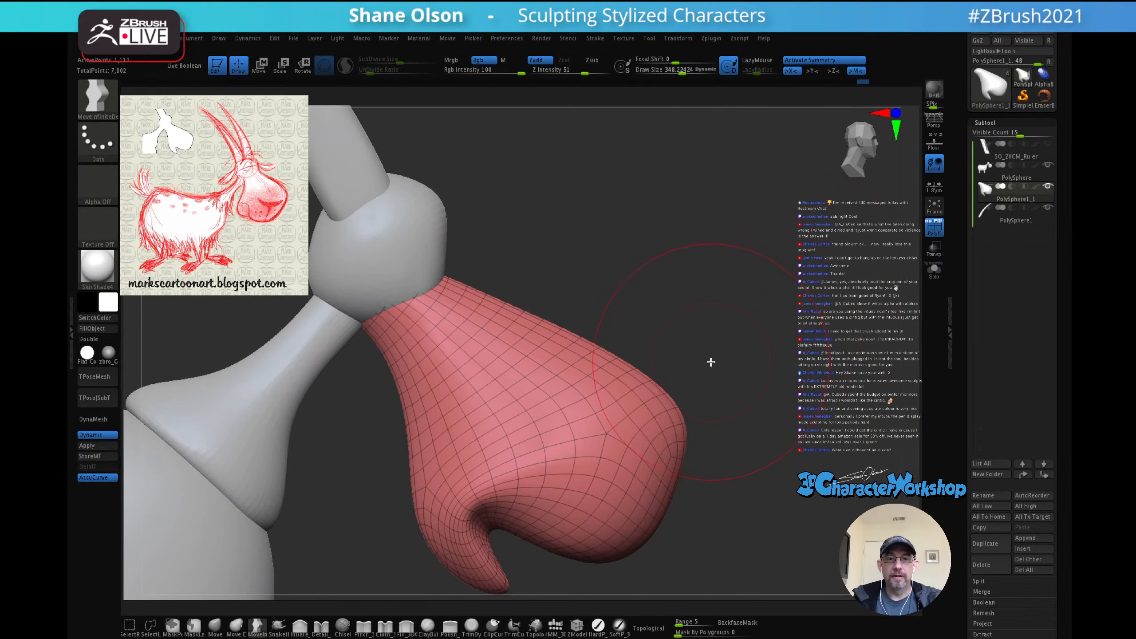
# Step: Switch to the Move brush, set the draw size to about 322, and push in the surface between upper lip and lower jaw
pyautogui.click(215, 625)
pyautogui.press('s')
pyautogui.moveTo(712, 327); pyautogui.dragTo(705, 325)
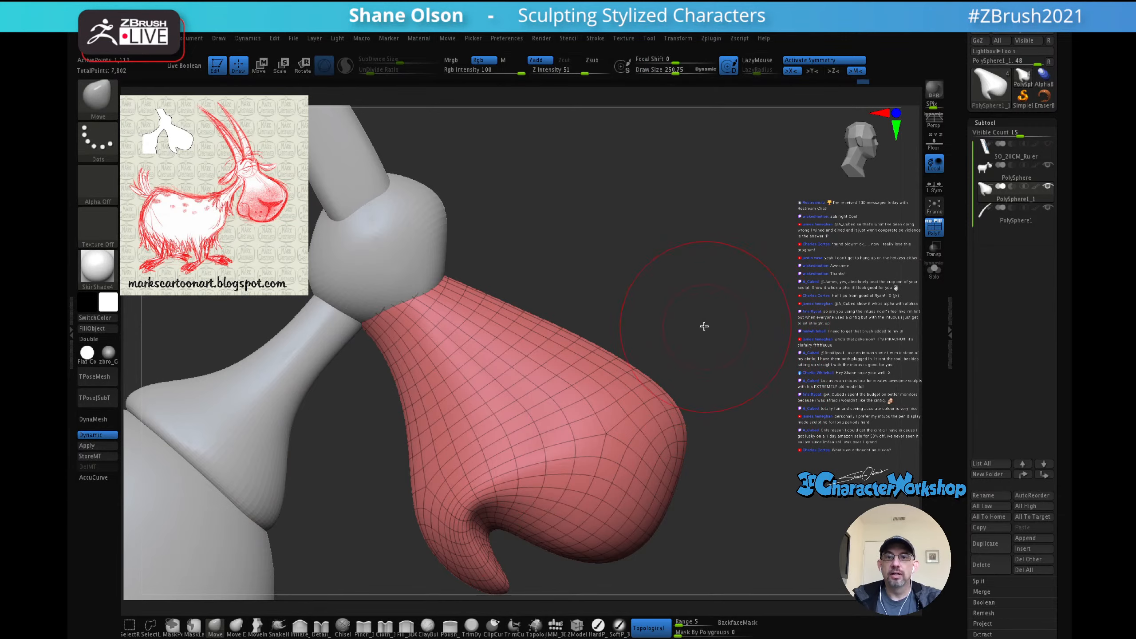
pyautogui.moveTo(698, 315)
pyautogui.mouseDown(button='right')
pyautogui.moveTo(681, 310)
pyautogui.moveTo(715, 320)
pyautogui.moveTo(736, 286)
pyautogui.moveTo(720, 309)
pyautogui.mouseUp(button='right')
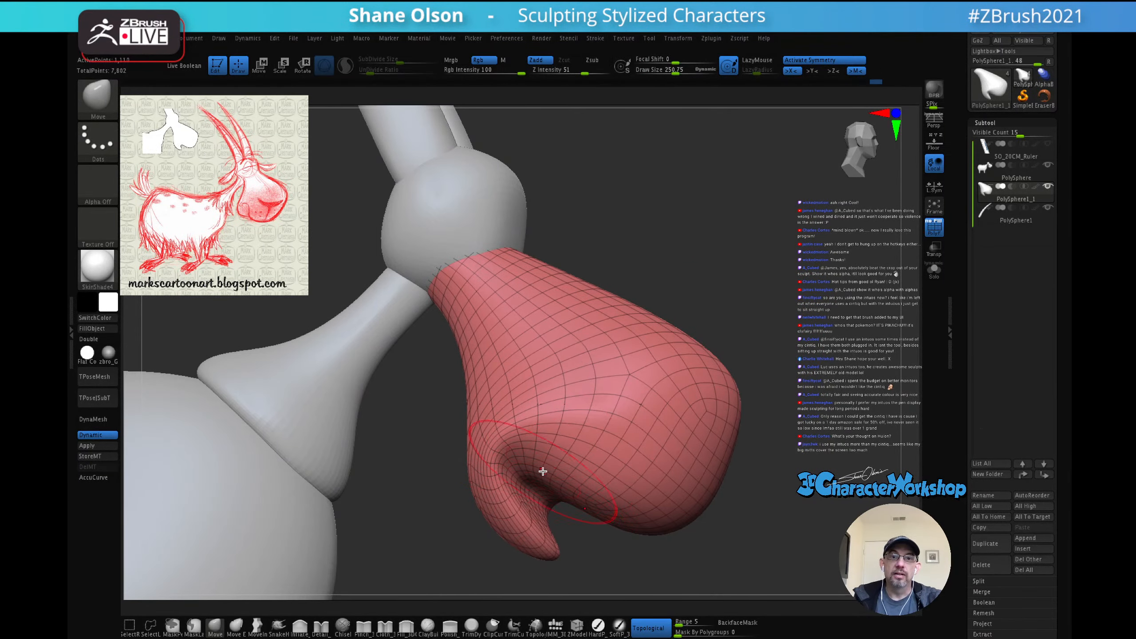
pyautogui.moveTo(543, 471)
pyautogui.mouseDown(button='right')
pyautogui.moveTo(524, 483)
pyautogui.moveTo(539, 493)
pyautogui.moveTo(533, 440)
pyautogui.moveTo(554, 500)
pyautogui.mouseUp(button='right')
pyautogui.press('s')
pyautogui.moveTo(562, 501); pyautogui.dragTo(566, 500)
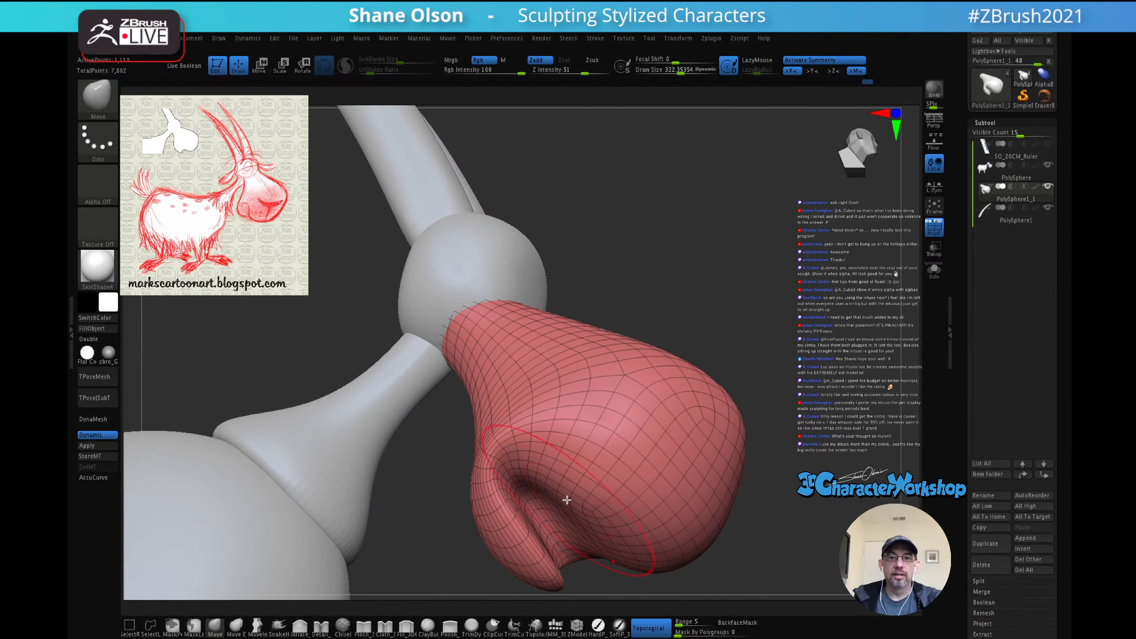
pyautogui.moveTo(565, 499); pyautogui.dragTo(560, 461, button='right')
pyautogui.moveTo(561, 460)
pyautogui.mouseDown()
pyautogui.moveTo(557, 511)
pyautogui.moveTo(548, 505)
pyautogui.mouseUp()
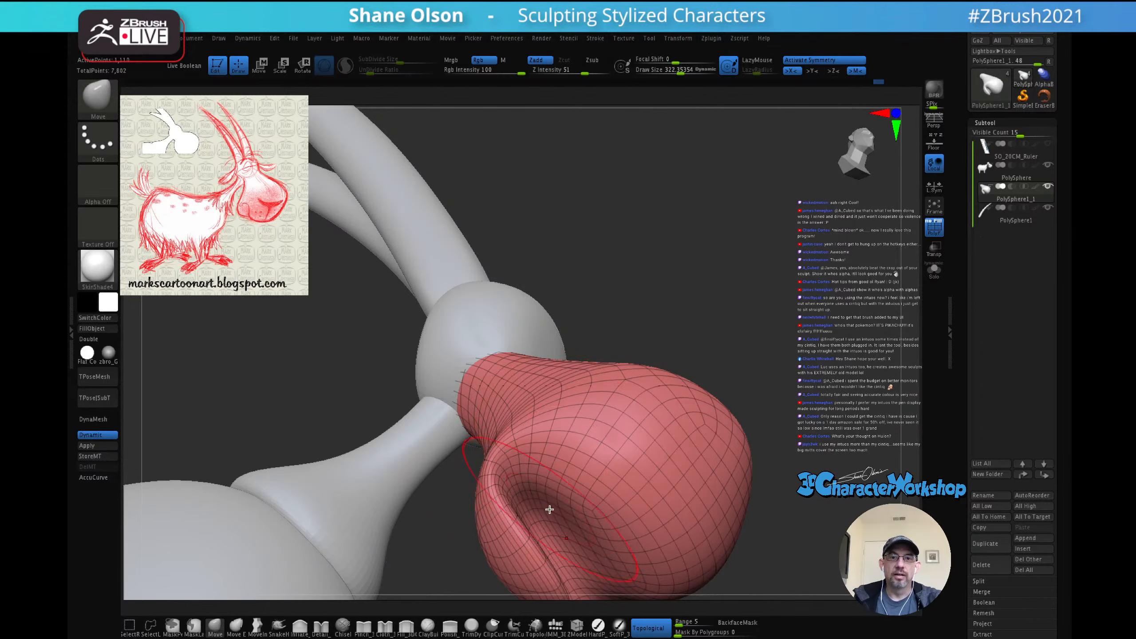
pyautogui.moveTo(553, 515); pyautogui.dragTo(572, 524, button='right')
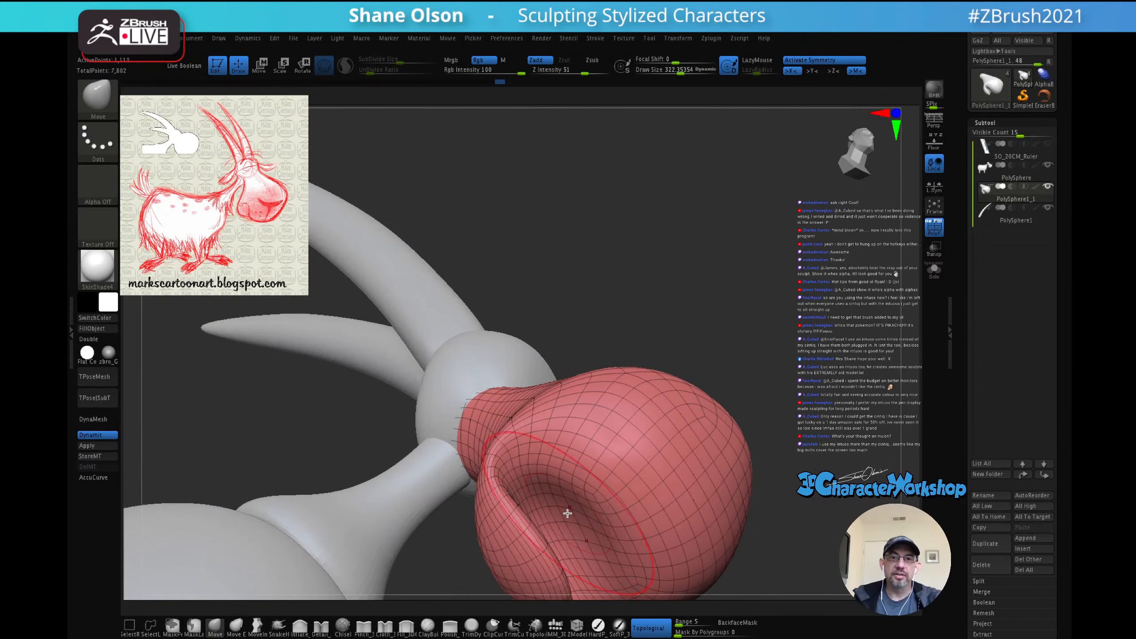
pyautogui.moveTo(567, 513); pyautogui.dragTo(568, 501)
pyautogui.moveTo(561, 504); pyautogui.dragTo(555, 536, button='right')
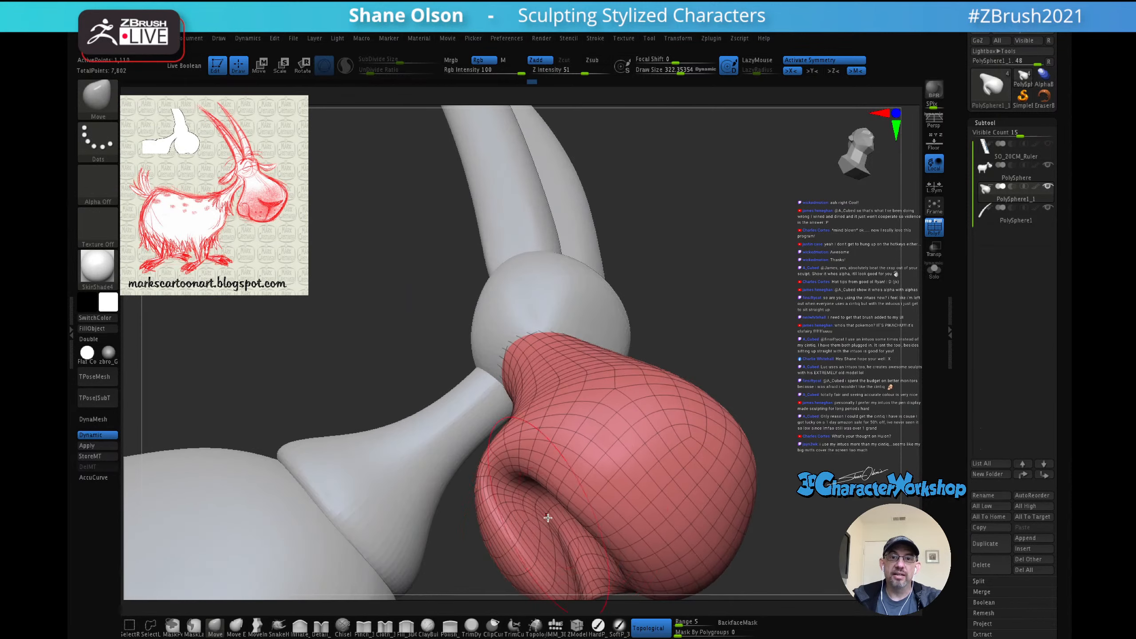
# Step: Reduce the draw size to about 222 and deepen the mouth cavity beneath the upper lip and beside the lower jaw
pyautogui.press('s')
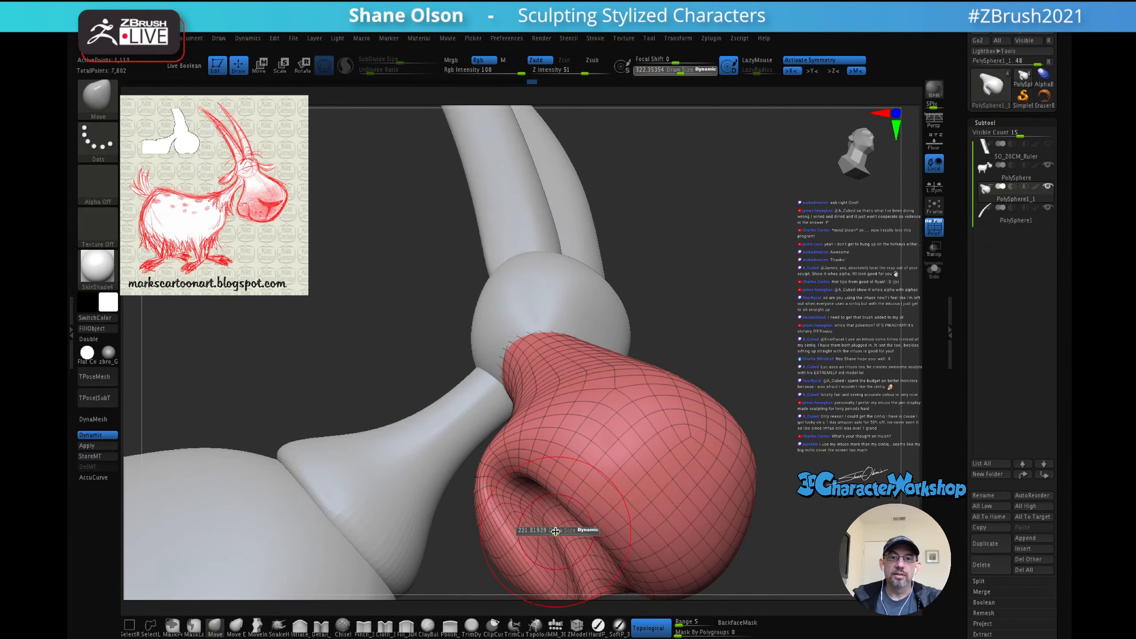
pyautogui.moveTo(555, 531); pyautogui.dragTo(549, 541)
pyautogui.moveTo(558, 510)
pyautogui.mouseDown(button='right')
pyautogui.moveTo(553, 525)
pyautogui.moveTo(553, 465)
pyautogui.moveTo(565, 469)
pyautogui.moveTo(539, 424)
pyautogui.mouseUp(button='right')
pyautogui.moveTo(539, 424); pyautogui.dragTo(530, 429)
pyautogui.moveTo(530, 429)
pyautogui.mouseDown(button='right')
pyautogui.moveTo(583, 456)
pyautogui.moveTo(643, 444)
pyautogui.mouseUp(button='right')
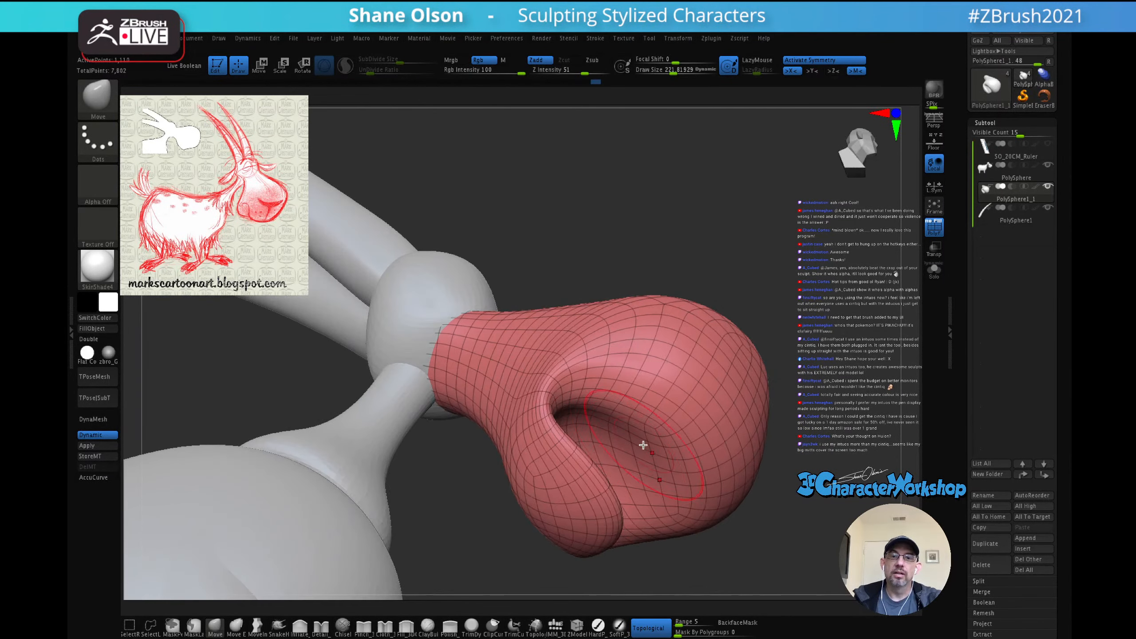
pyautogui.moveTo(625, 432)
pyautogui.mouseDown()
pyautogui.moveTo(621, 422)
pyautogui.moveTo(641, 451)
pyautogui.mouseUp()
# Step: Increase the draw size to about 306, widen the mouth cavity, and smooth around the mouth corner
pyautogui.press('s')
pyautogui.moveTo(641, 462)
pyautogui.mouseDown(button='right')
pyautogui.moveTo(641, 430)
pyautogui.moveTo(600, 396)
pyautogui.mouseUp(button='right')
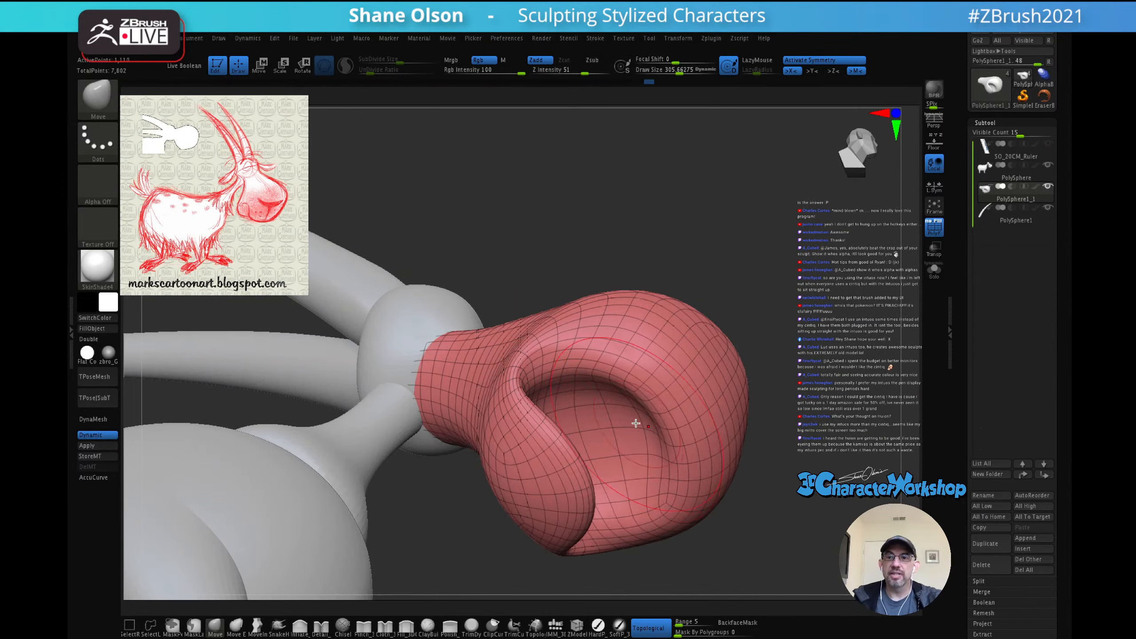
pyautogui.moveTo(609, 413)
pyautogui.mouseDown(button='right')
pyautogui.moveTo(603, 467)
pyautogui.moveTo(588, 442)
pyautogui.moveTo(578, 475)
pyautogui.moveTo(594, 497)
pyautogui.mouseUp(button='right')
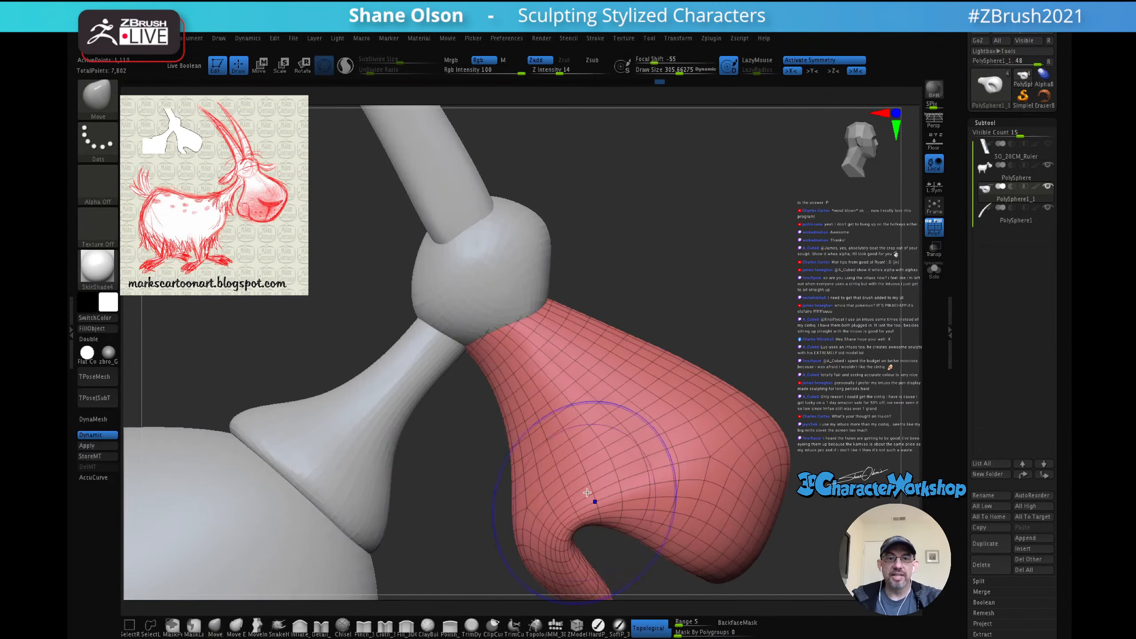
pyautogui.moveTo(622, 460)
pyautogui.mouseDown(button='right')
pyautogui.moveTo(611, 383)
pyautogui.moveTo(590, 376)
pyautogui.moveTo(617, 475)
pyautogui.moveTo(606, 488)
pyautogui.moveTo(609, 464)
pyautogui.moveTo(619, 487)
pyautogui.mouseUp(button='right')
# Step: Set the draw size to about 251 and reshape the inside of the lower jaw and the mouth opening
pyautogui.press('s')
pyautogui.moveTo(615, 483)
pyautogui.mouseDown()
pyautogui.moveTo(602, 489)
pyautogui.moveTo(582, 470)
pyautogui.mouseUp()
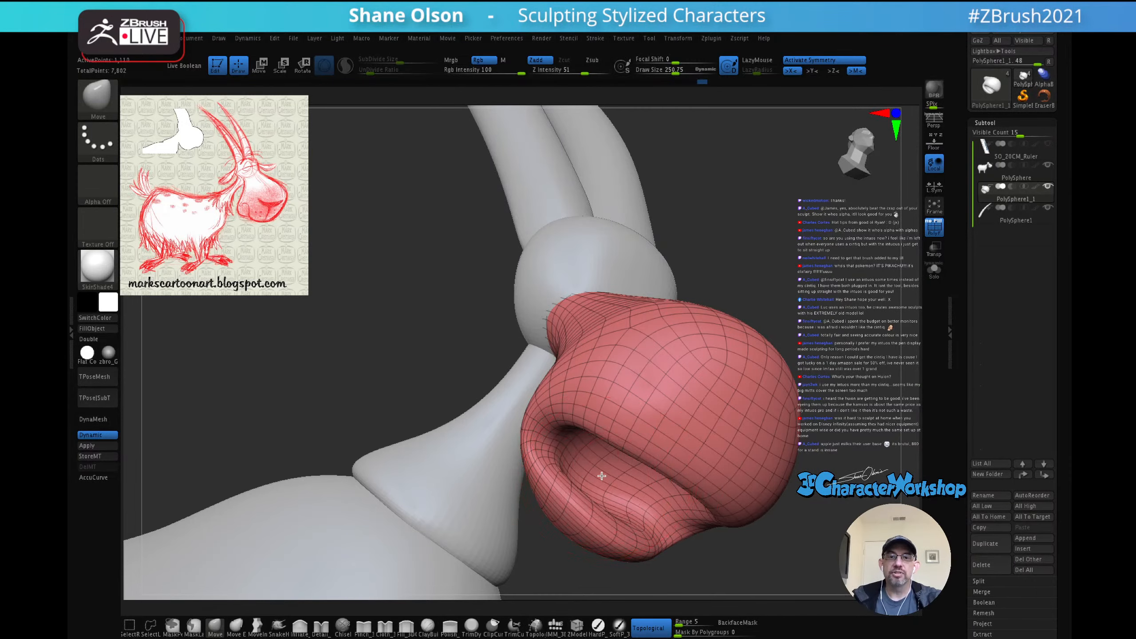
pyautogui.moveTo(602, 475); pyautogui.dragTo(594, 512, button='right')
pyautogui.moveTo(600, 508); pyautogui.dragTo(610, 511)
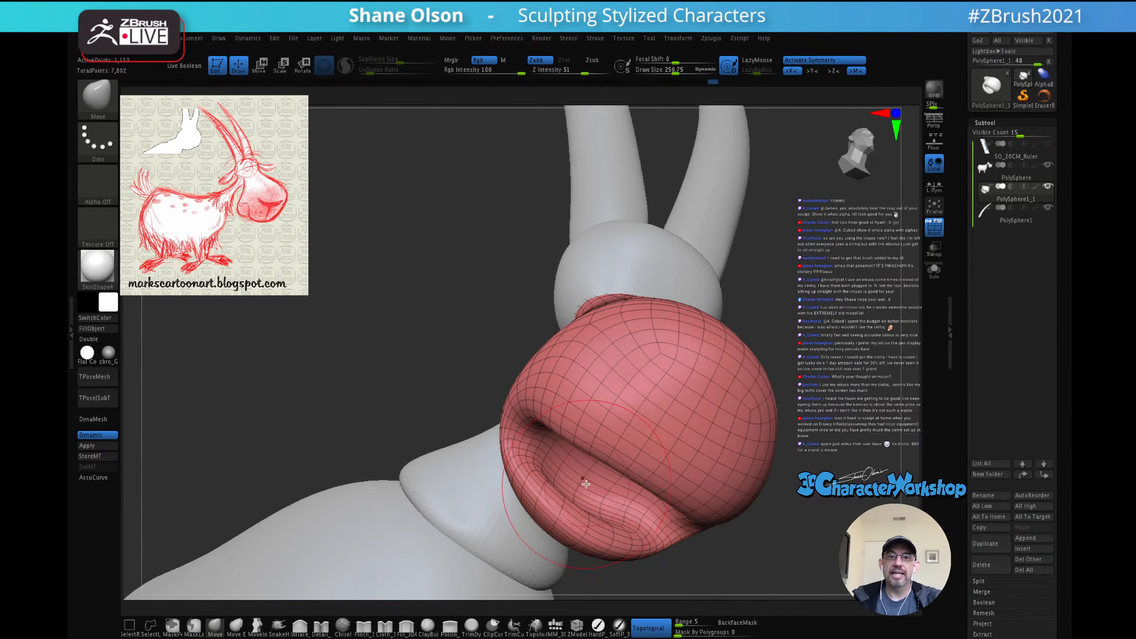
pyautogui.moveTo(585, 484); pyautogui.dragTo(591, 477, button='right')
pyautogui.moveTo(591, 477); pyautogui.dragTo(563, 447)
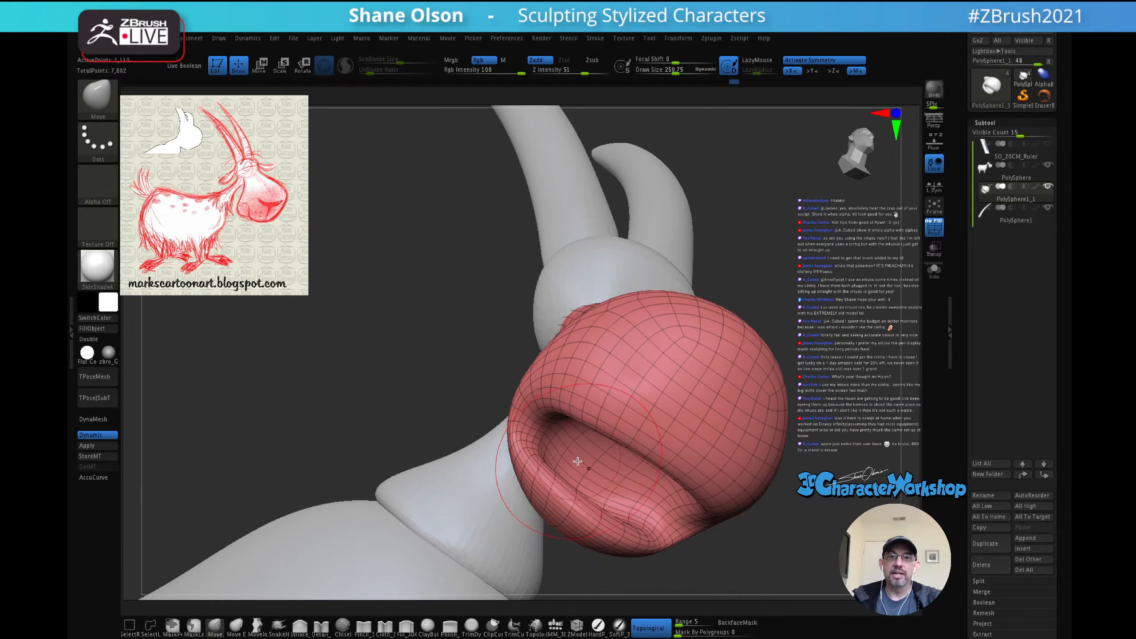
pyautogui.moveTo(578, 461)
pyautogui.mouseDown(button='right')
pyautogui.moveTo(617, 496)
pyautogui.moveTo(680, 459)
pyautogui.moveTo(626, 488)
pyautogui.moveTo(593, 436)
pyautogui.mouseUp(button='right')
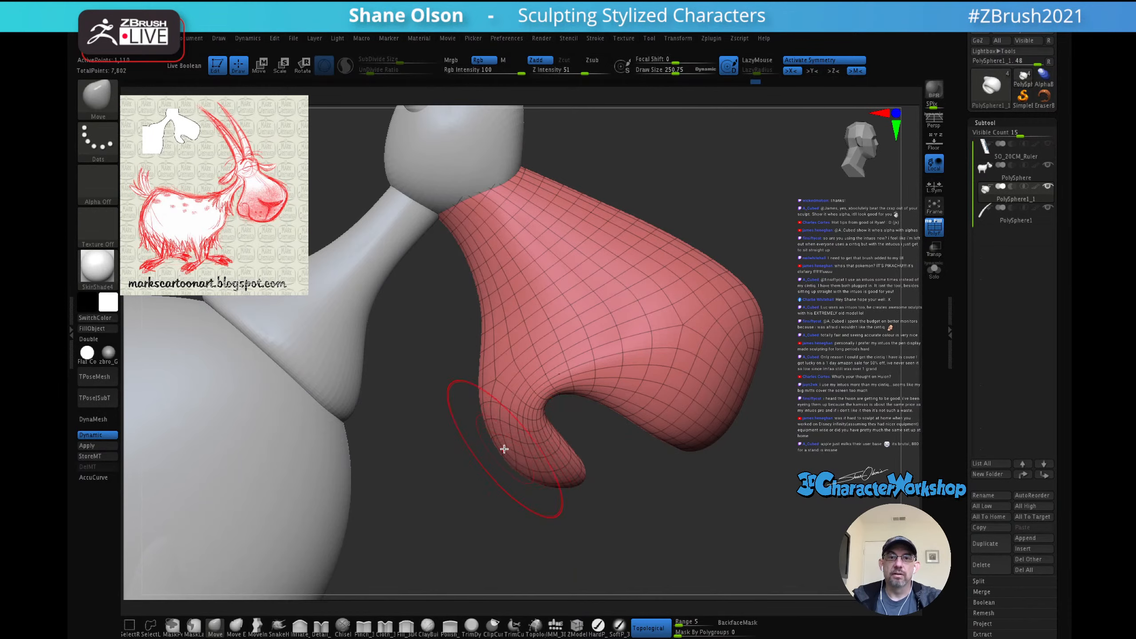
# Step: Set the draw size to about 281 and refine the mouth corner and the base of the lower jaw
pyautogui.moveTo(573, 474)
pyautogui.mouseDown(button='right')
pyautogui.moveTo(595, 472)
pyautogui.moveTo(581, 477)
pyautogui.mouseUp(button='right')
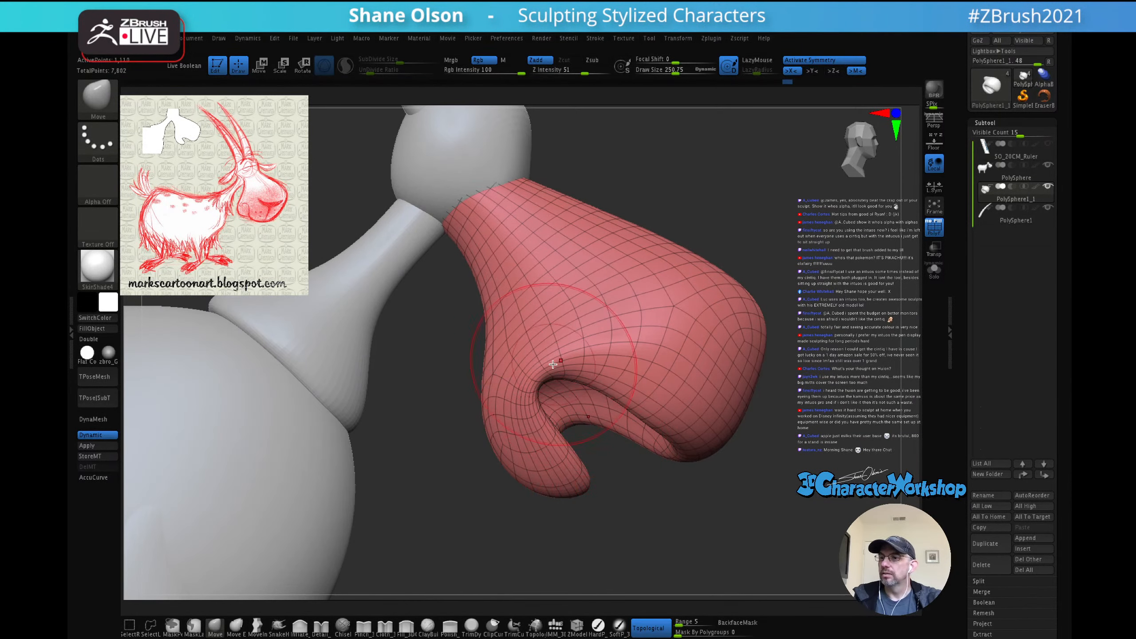
pyautogui.moveTo(583, 348)
pyautogui.mouseDown(button='right')
pyautogui.moveTo(572, 360)
pyautogui.moveTo(589, 385)
pyautogui.moveTo(580, 388)
pyautogui.mouseUp(button='right')
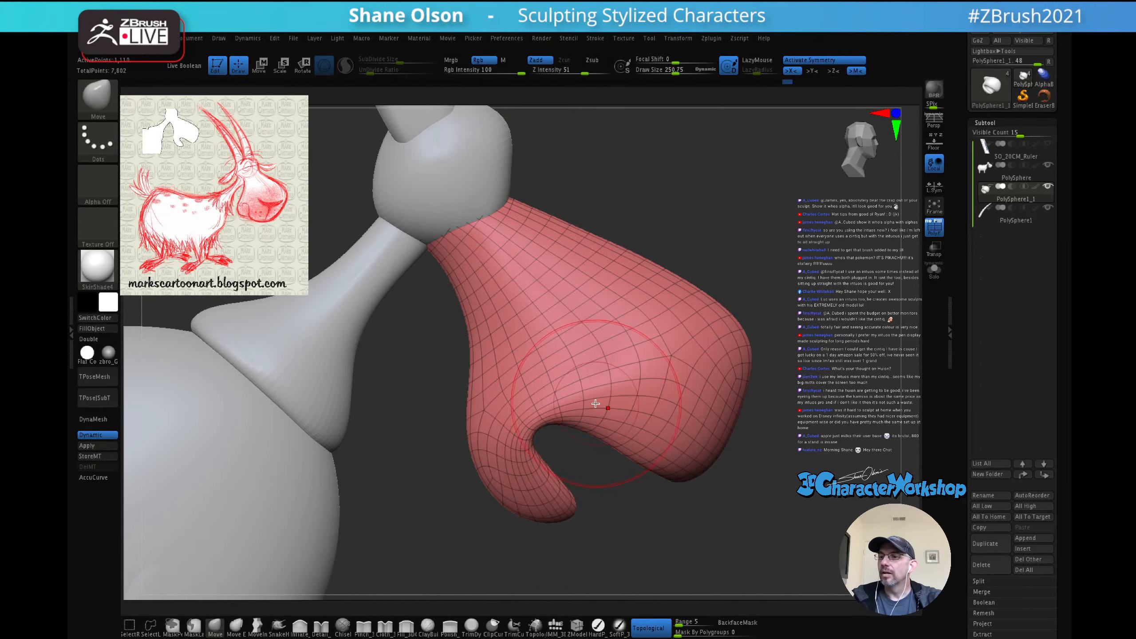
pyautogui.moveTo(595, 404); pyautogui.dragTo(589, 405, button='right')
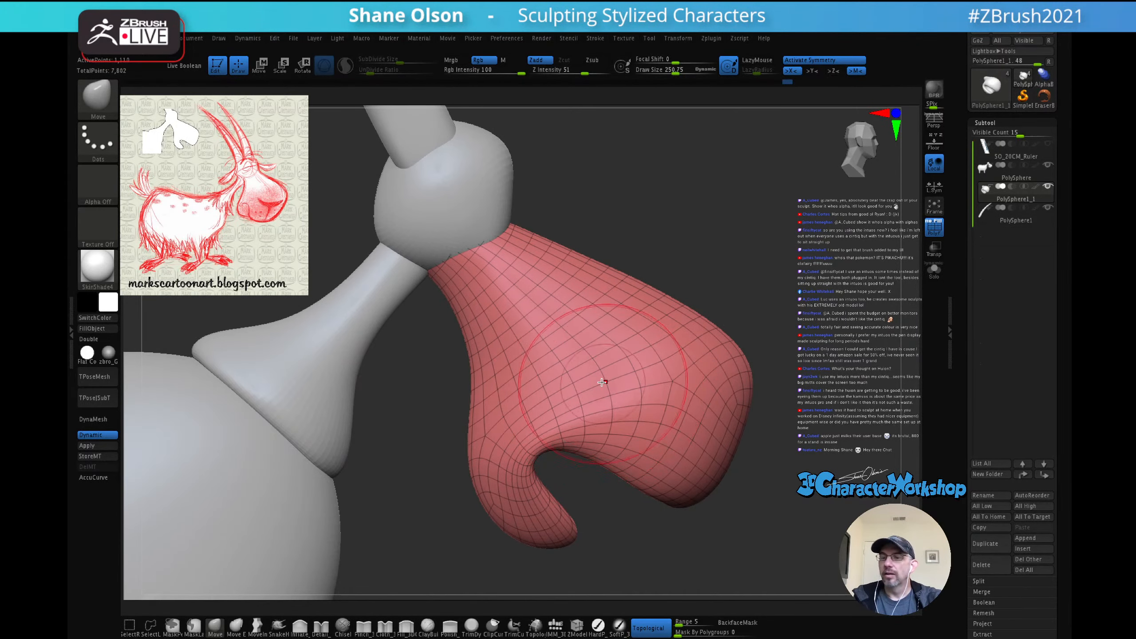
pyautogui.press('s')
pyautogui.moveTo(600, 389); pyautogui.dragTo(603, 388)
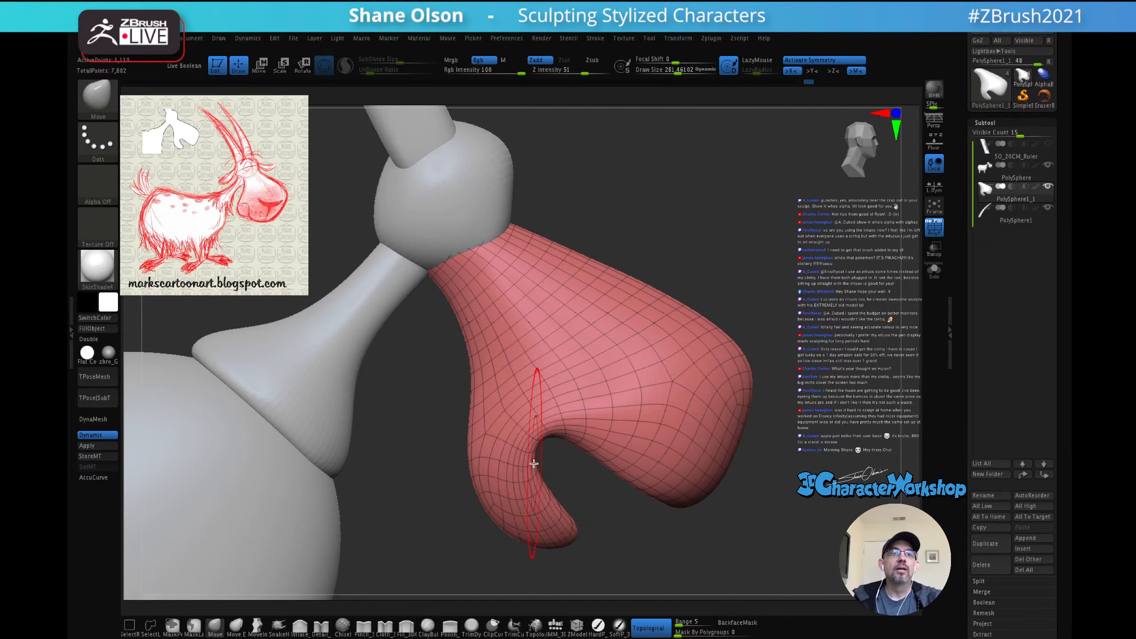
pyautogui.moveTo(535, 433); pyautogui.dragTo(538, 430)
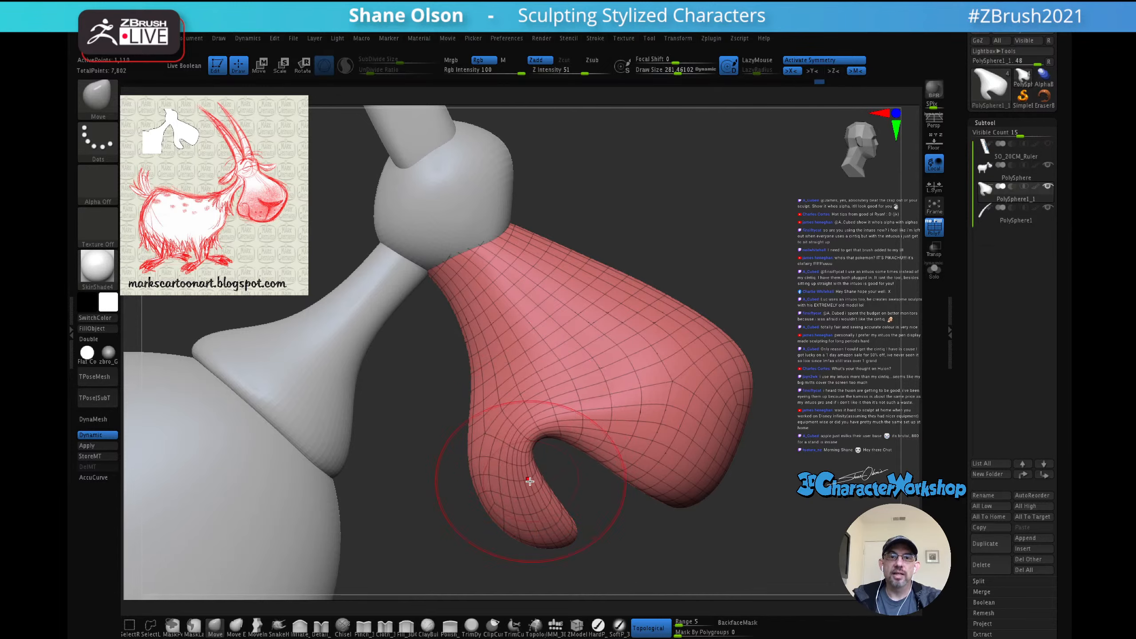
pyautogui.moveTo(530, 482)
pyautogui.mouseDown()
pyautogui.moveTo(542, 469)
pyautogui.moveTo(542, 429)
pyautogui.moveTo(533, 435)
pyautogui.mouseUp()
pyautogui.moveTo(610, 386)
pyautogui.mouseDown(button='right')
pyautogui.moveTo(537, 388)
pyautogui.moveTo(636, 381)
pyautogui.moveTo(616, 376)
pyautogui.mouseUp(button='right')
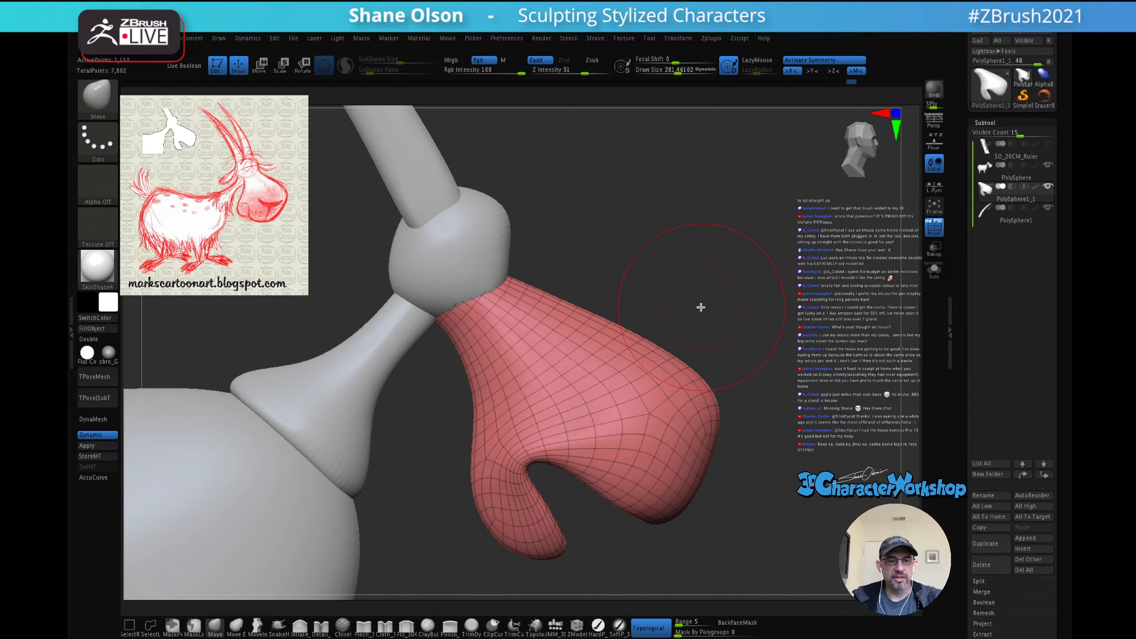
# Step: Mask the muzzle except for the lower jaw, rotate the jaw forward and up toward the upper lip, and clear the mask
pyautogui.press('w')
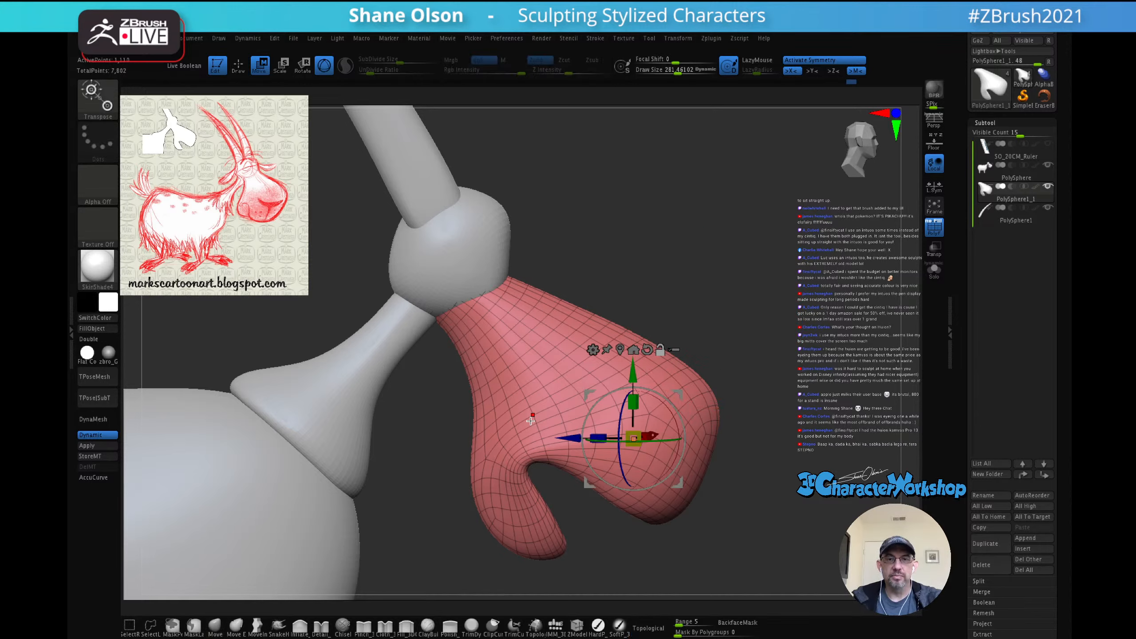
pyautogui.keyDown('ctrl'); pyautogui.moveTo(512, 426); pyautogui.dragTo(491, 483); pyautogui.keyUp('ctrl')
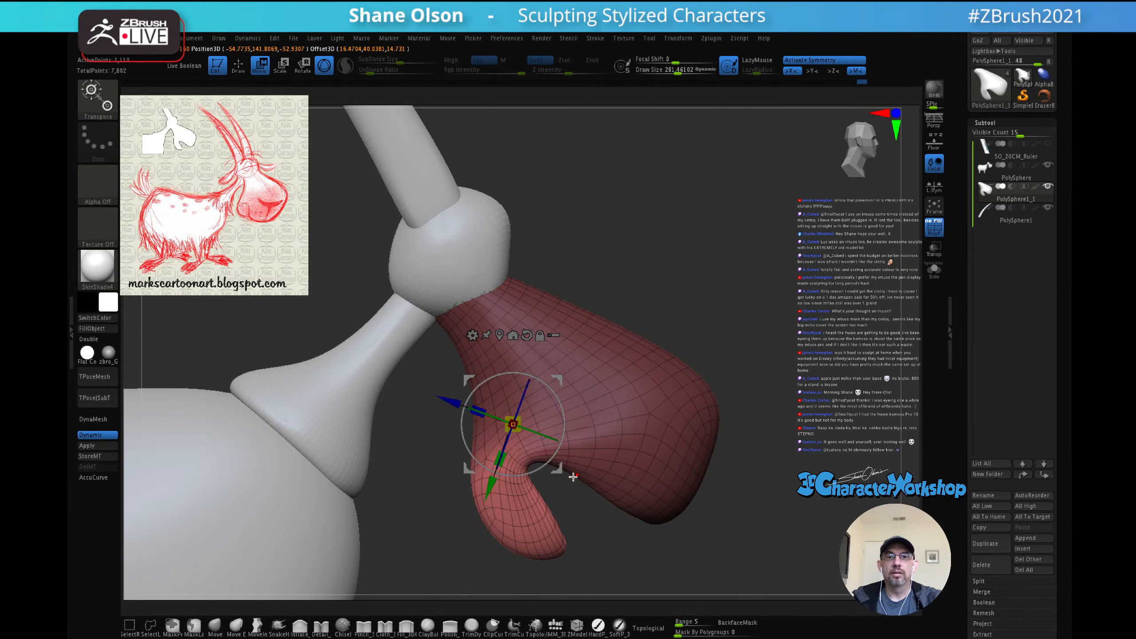
pyautogui.moveTo(678, 565)
pyautogui.mouseDown()
pyautogui.moveTo(636, 565)
pyautogui.moveTo(683, 550)
pyautogui.mouseUp()
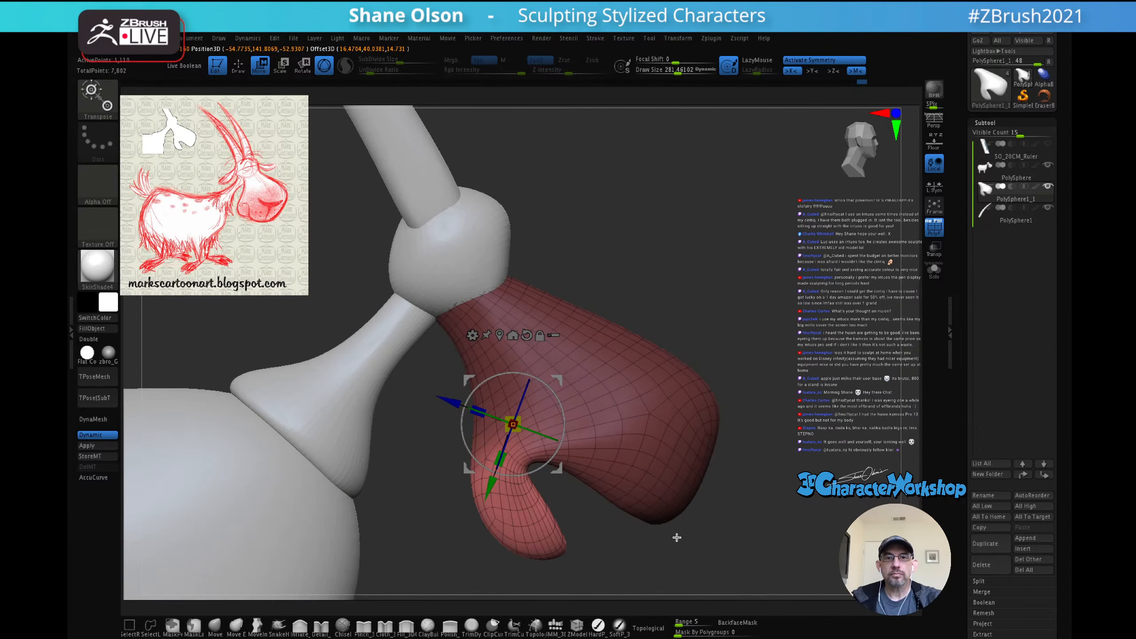
pyautogui.keyDown('alt'); pyautogui.moveTo(741, 307); pyautogui.dragTo(767, 309); pyautogui.keyUp('alt')
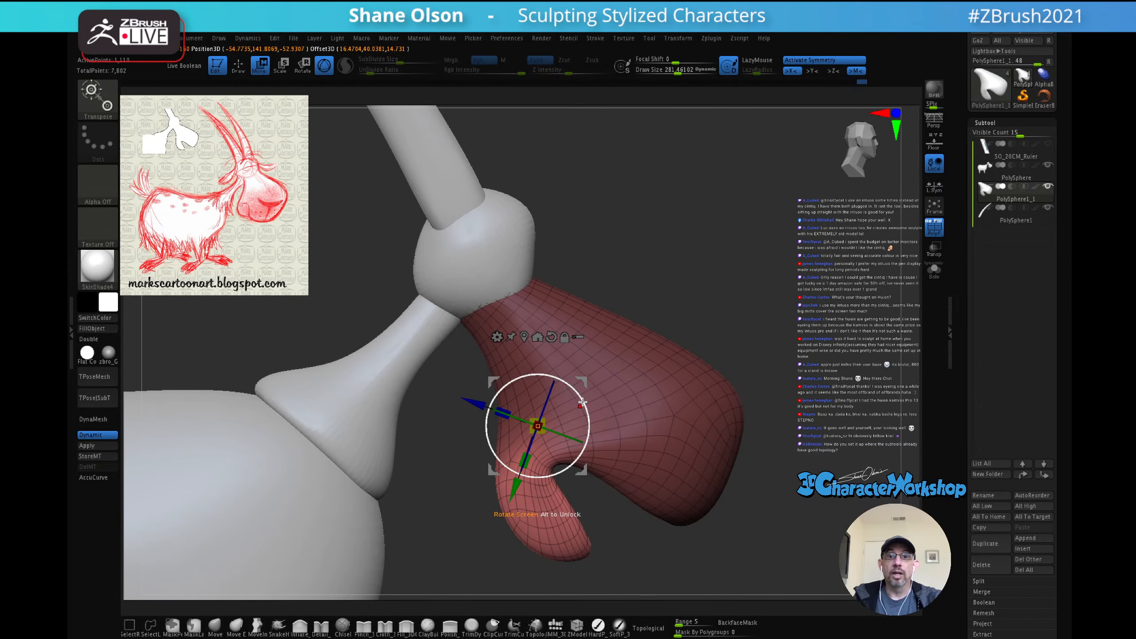
pyautogui.moveTo(577, 401); pyautogui.dragTo(574, 380)
pyautogui.keyDown('alt'); pyautogui.moveTo(718, 314); pyautogui.dragTo(718, 322); pyautogui.keyUp('alt')
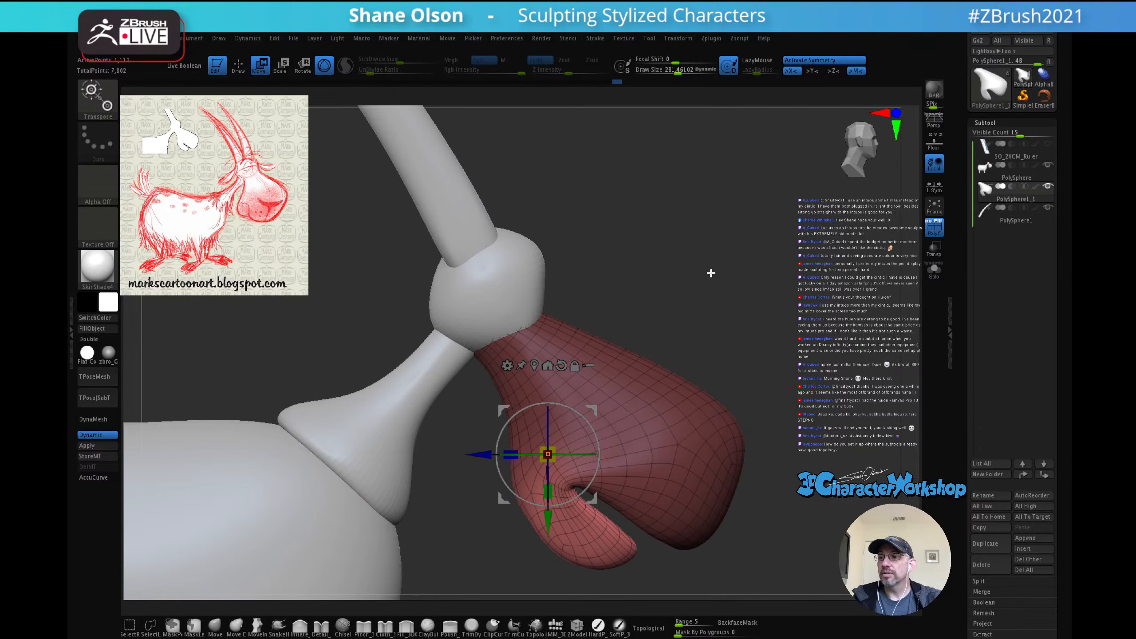
pyautogui.press('q')
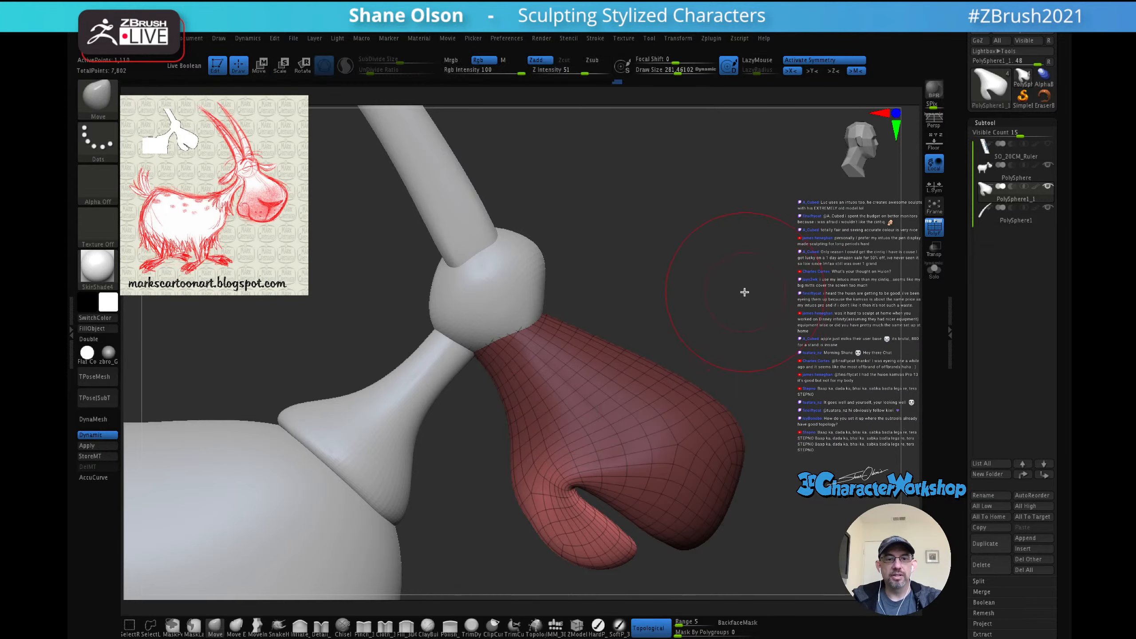
pyautogui.moveTo(731, 289)
pyautogui.keyDown('alt'); pyautogui.mouseDown()
pyautogui.moveTo(747, 315)
pyautogui.moveTo(728, 302)
pyautogui.mouseUp(); pyautogui.keyUp('alt')
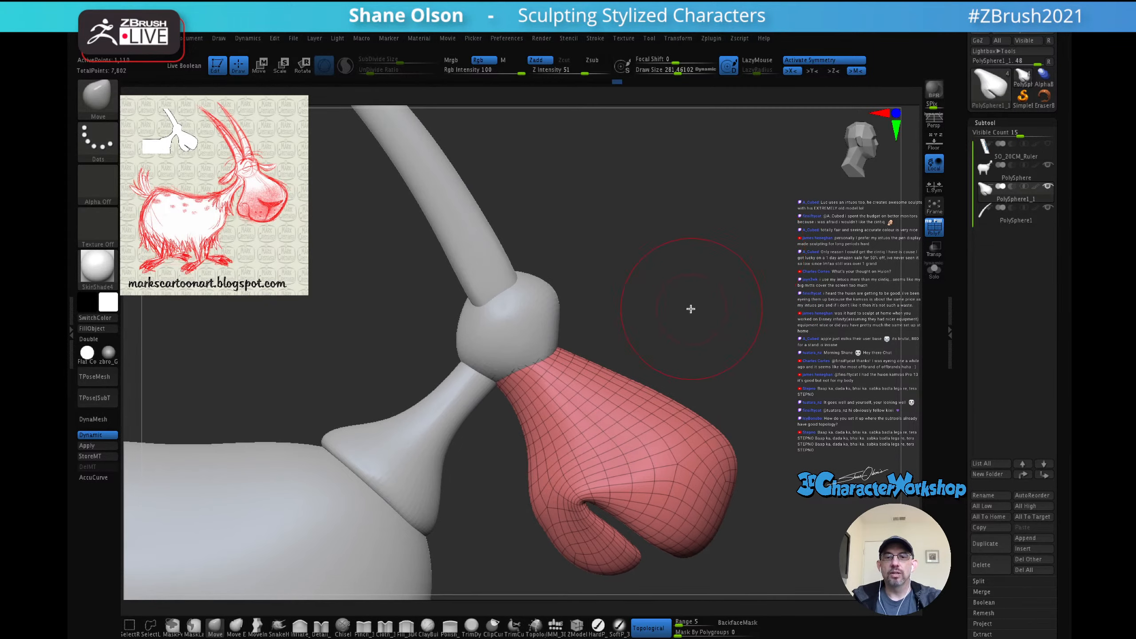
# Step: Set the draw size to about 215 and rework and smooth the surface around the mouth corner
pyautogui.moveTo(691, 309)
pyautogui.mouseDown()
pyautogui.moveTo(677, 291)
pyautogui.moveTo(631, 322)
pyautogui.moveTo(704, 315)
pyautogui.moveTo(639, 322)
pyautogui.mouseUp()
pyautogui.moveTo(617, 430)
pyautogui.mouseDown(button='right')
pyautogui.moveTo(581, 482)
pyautogui.moveTo(638, 456)
pyautogui.moveTo(635, 399)
pyautogui.moveTo(611, 469)
pyautogui.mouseUp(button='right')
pyautogui.keyDown('alt'); pyautogui.moveTo(628, 413); pyautogui.dragTo(641, 415, button='right'); pyautogui.keyUp('alt')
pyautogui.moveTo(623, 407)
pyautogui.mouseDown()
pyautogui.moveTo(634, 422)
pyautogui.moveTo(566, 421)
pyautogui.mouseUp()
pyautogui.press('s')
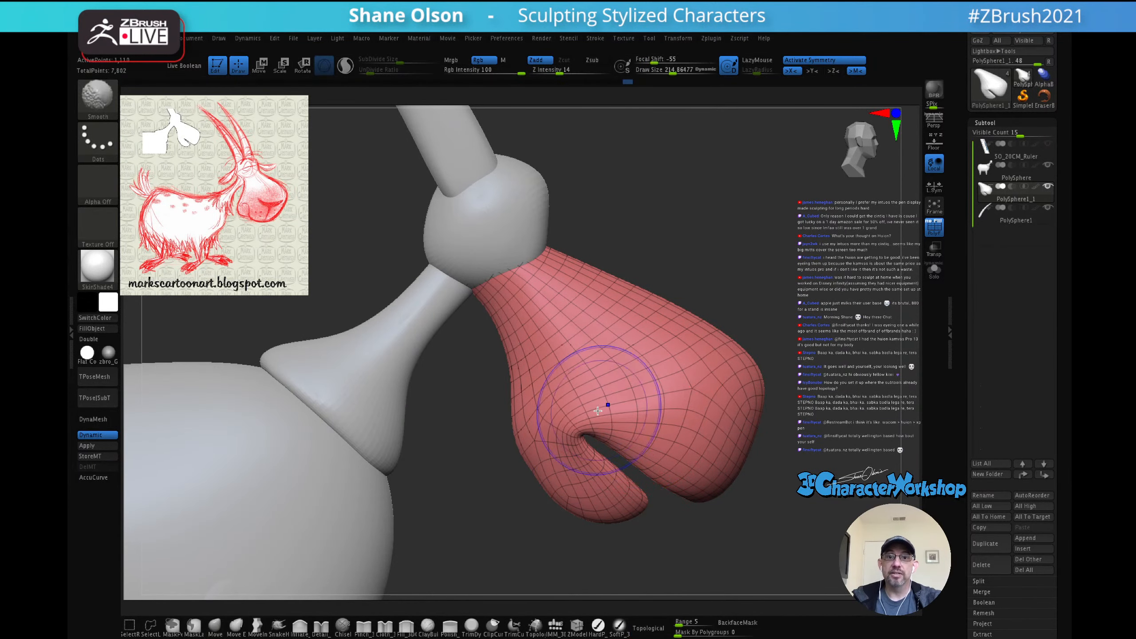
# Step: Raise the draw size to about 281 and pull the lower jaw's rim outward toward the upper lip from underneath
pyautogui.moveTo(598, 410)
pyautogui.mouseDown(button='right')
pyautogui.moveTo(598, 432)
pyautogui.moveTo(623, 403)
pyautogui.moveTo(598, 425)
pyautogui.moveTo(609, 421)
pyautogui.moveTo(624, 453)
pyautogui.mouseUp(button='right')
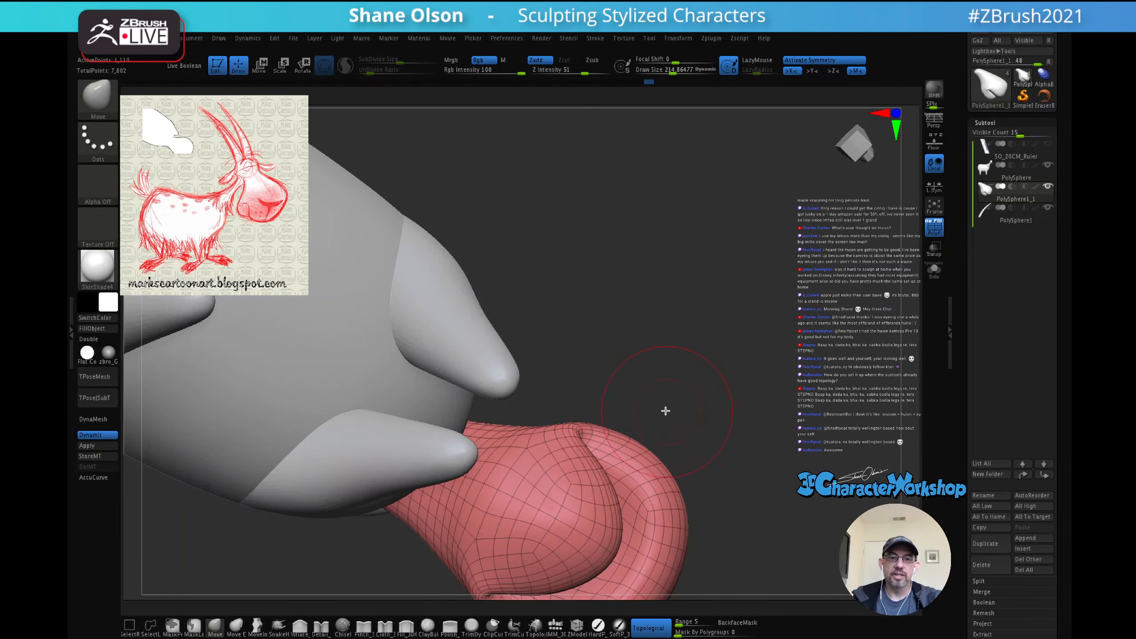
pyautogui.keyDown('alt'); pyautogui.moveTo(665, 411); pyautogui.dragTo(634, 382, button='right'); pyautogui.keyUp('alt')
pyautogui.press(']')
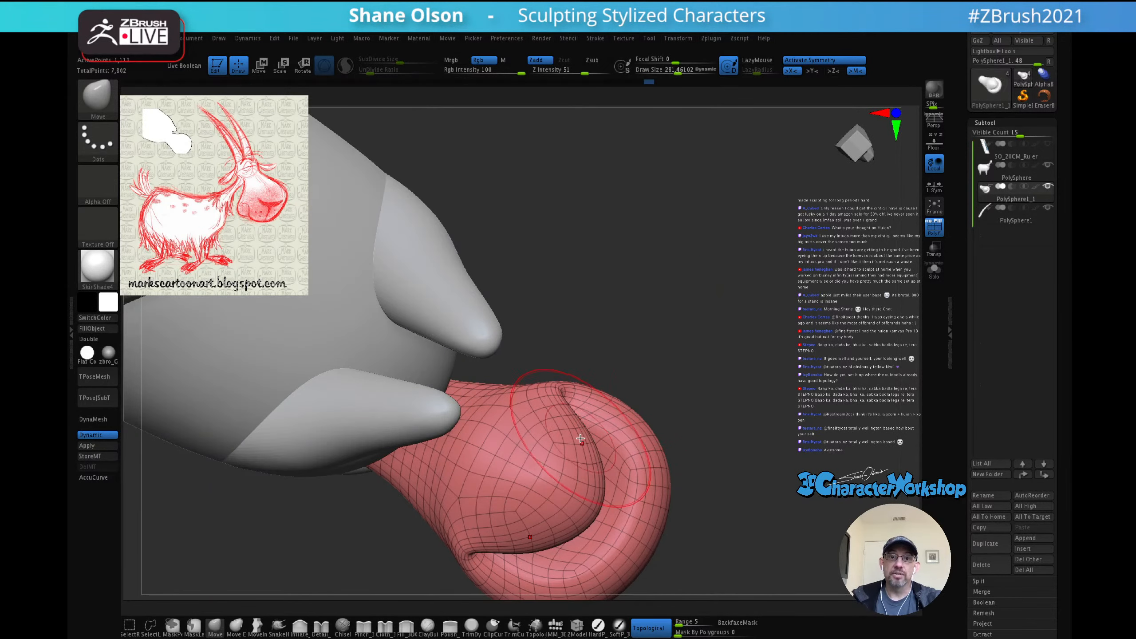
pyautogui.moveTo(580, 438)
pyautogui.mouseDown()
pyautogui.moveTo(590, 505)
pyautogui.moveTo(575, 547)
pyautogui.mouseUp()
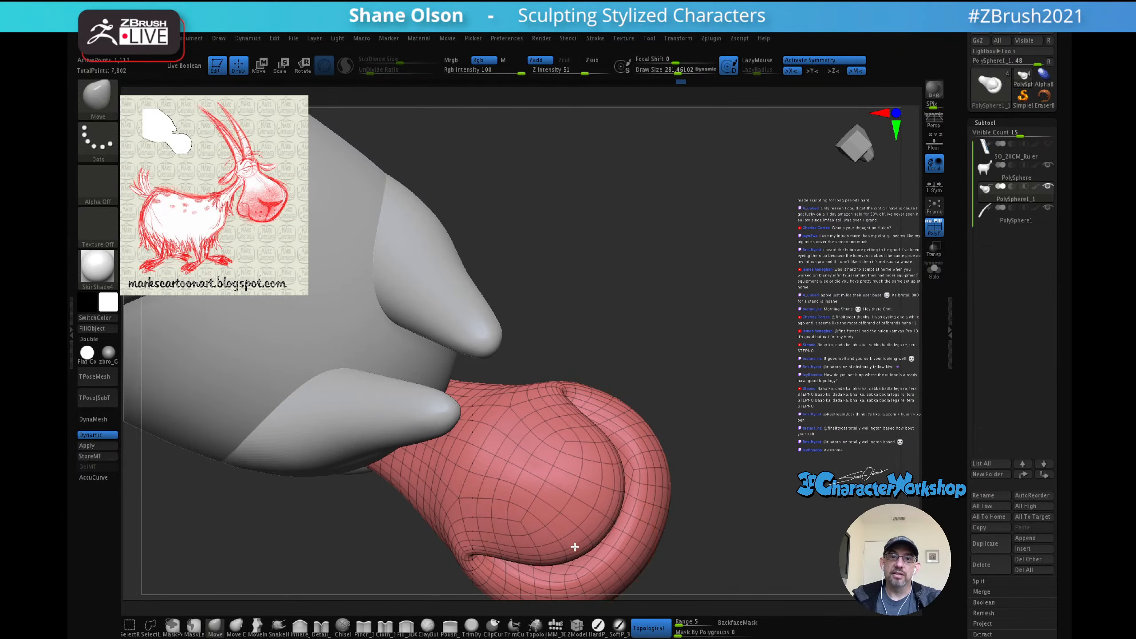
pyautogui.moveTo(592, 427); pyautogui.dragTo(561, 500, button='right')
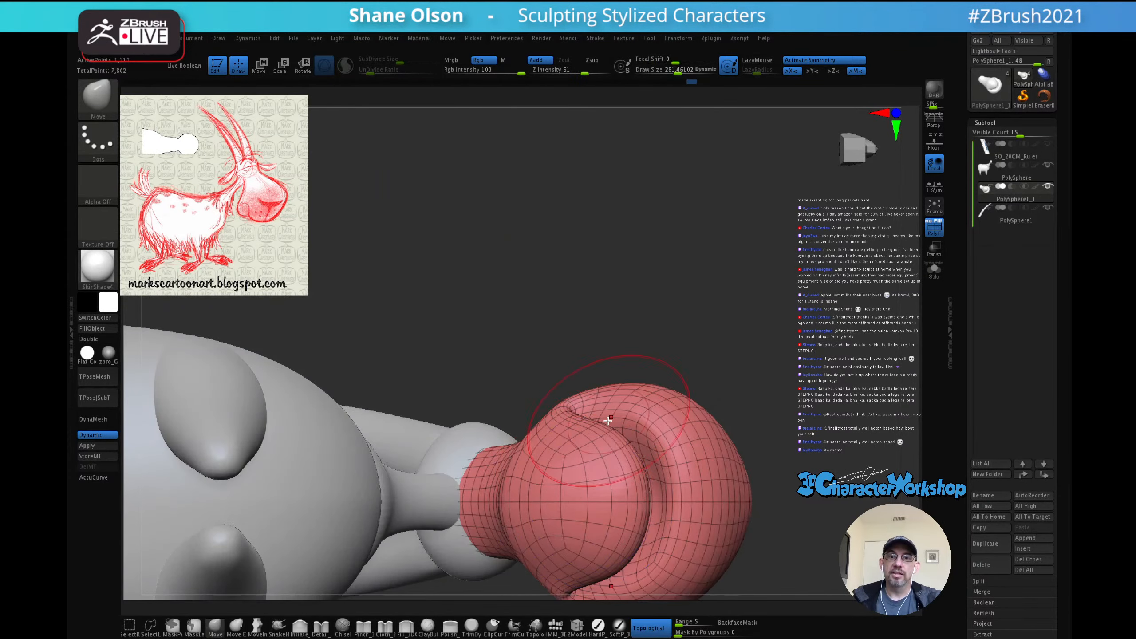
pyautogui.moveTo(609, 418)
pyautogui.mouseDown(button='right')
pyautogui.moveTo(604, 486)
pyautogui.moveTo(608, 436)
pyautogui.mouseUp(button='right')
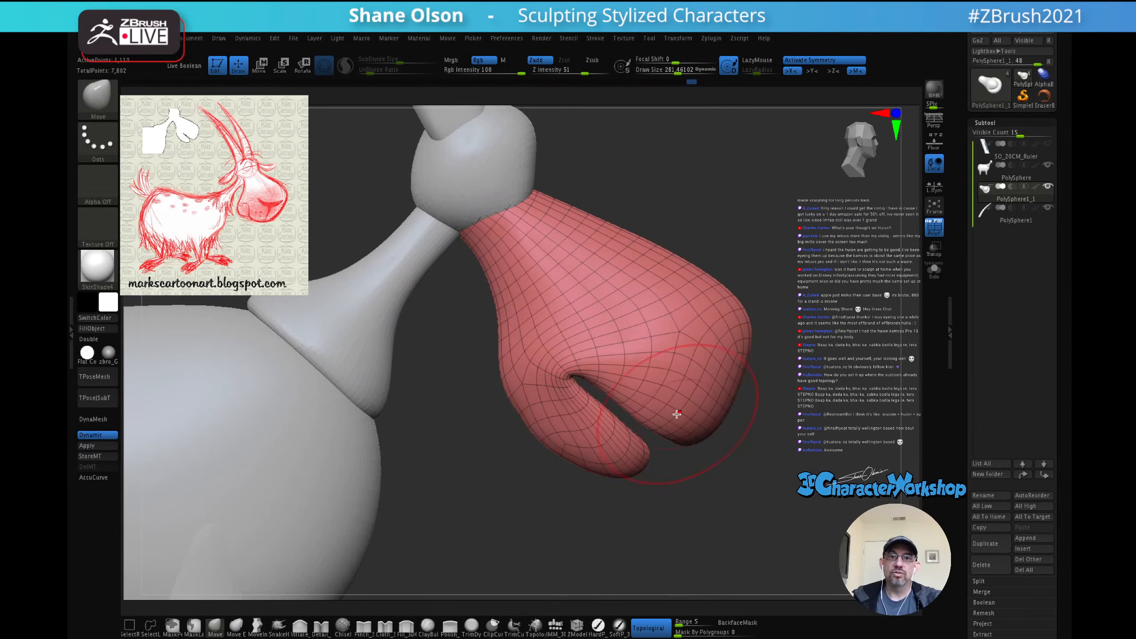
pyautogui.moveTo(677, 414); pyautogui.dragTo(684, 473, button='right')
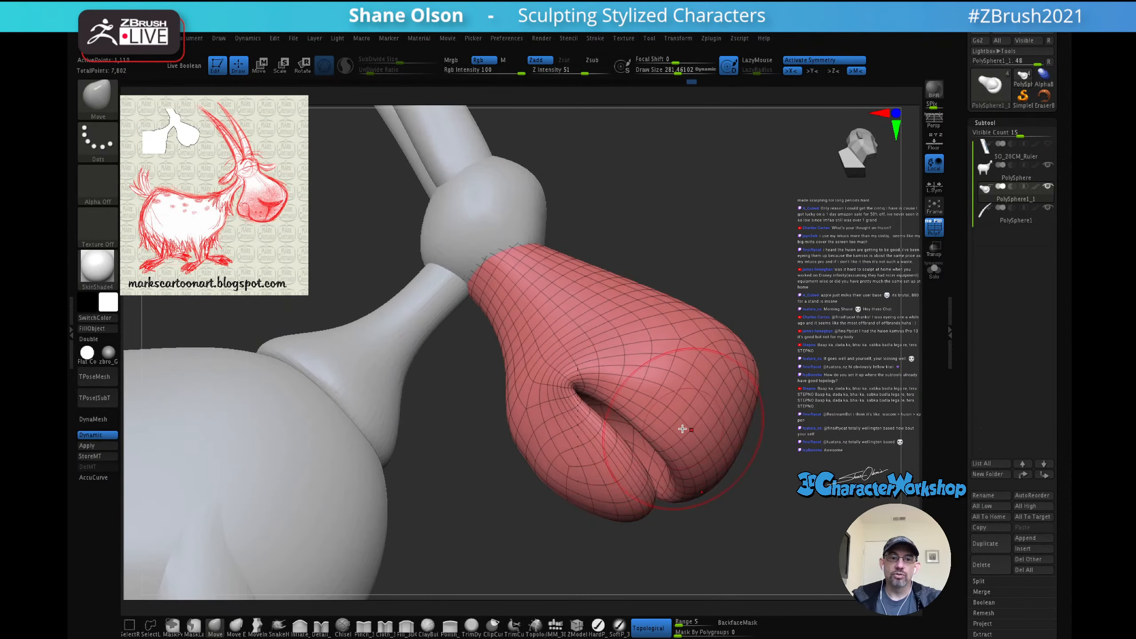
# Step: Increase the draw size to about 422 and adjust the side of the upper lip
pyautogui.press('s')
pyautogui.moveTo(683, 429); pyautogui.dragTo(692, 428)
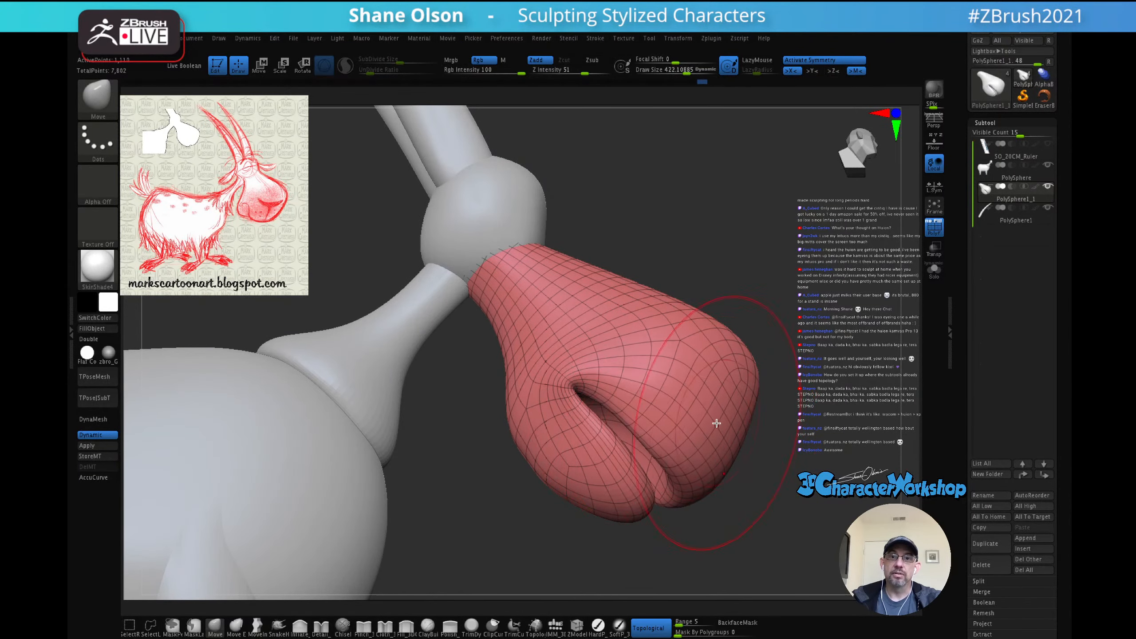
pyautogui.moveTo(710, 438); pyautogui.dragTo(759, 432, button='right')
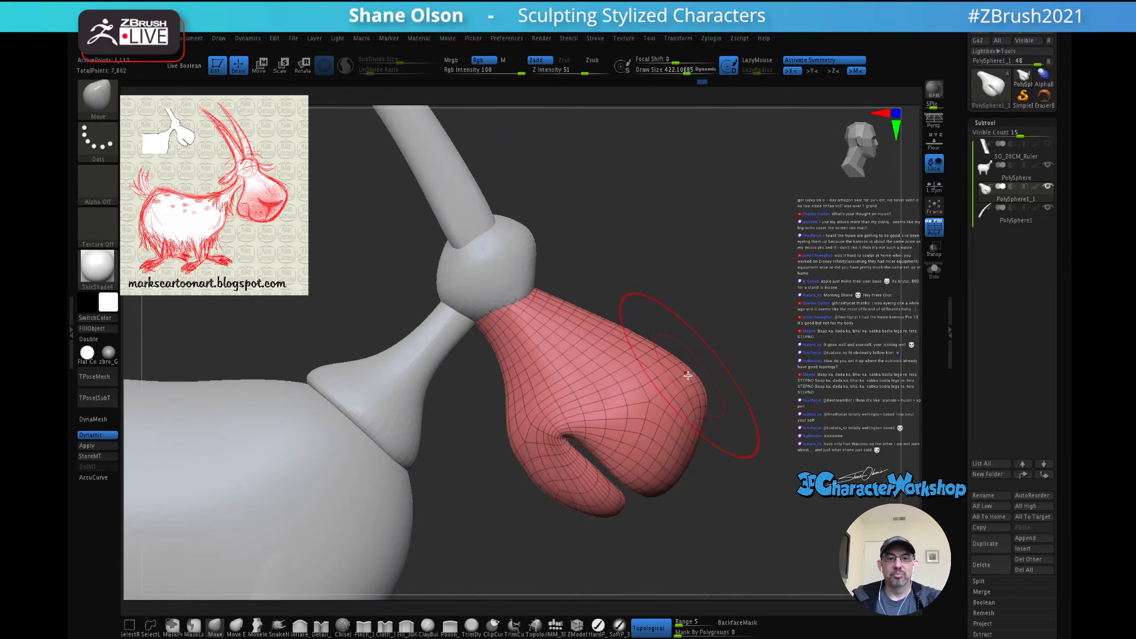
# Step: Increase the draw size to about 569 and widen the muzzle's side contour from the front
pyautogui.press('s')
pyautogui.moveTo(687, 376); pyautogui.dragTo(694, 379)
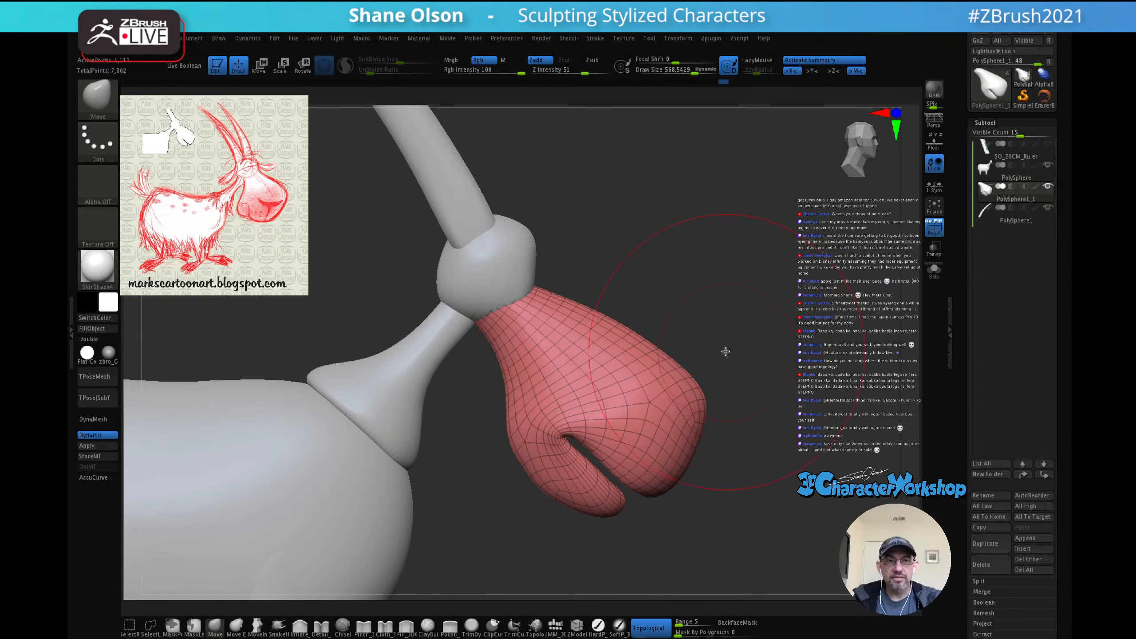
pyautogui.moveTo(726, 337); pyautogui.dragTo(626, 385, button='right')
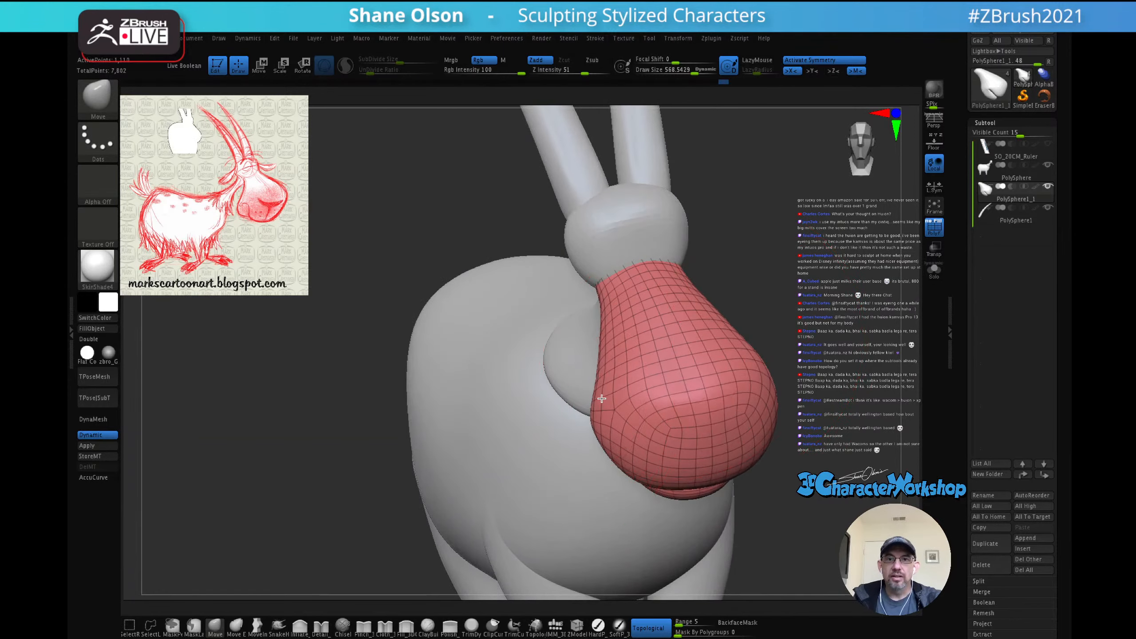
pyautogui.moveTo(590, 406); pyautogui.dragTo(588, 407)
pyautogui.moveTo(604, 420); pyautogui.dragTo(591, 389)
pyautogui.moveTo(619, 446); pyautogui.dragTo(616, 452)
pyautogui.moveTo(629, 422)
pyautogui.mouseDown(button='right')
pyautogui.moveTo(669, 367)
pyautogui.moveTo(700, 348)
pyautogui.moveTo(684, 319)
pyautogui.moveTo(763, 320)
pyautogui.moveTo(720, 292)
pyautogui.moveTo(713, 266)
pyautogui.mouseUp(button='right')
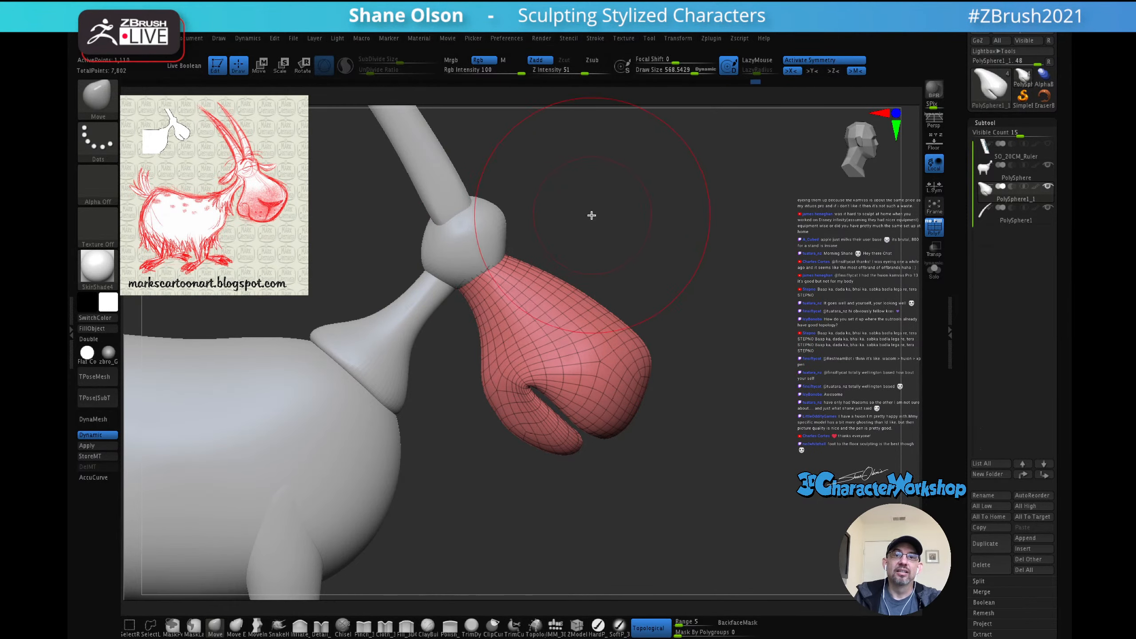
# Step: Examine the goat's overall silhouette and the muzzle's proportions against the reference sketch
pyautogui.moveTo(611, 218)
pyautogui.mouseDown()
pyautogui.moveTo(582, 233)
pyautogui.moveTo(626, 235)
pyautogui.moveTo(588, 238)
pyautogui.moveTo(614, 242)
pyautogui.moveTo(624, 257)
pyautogui.moveTo(635, 295)
pyautogui.moveTo(620, 344)
pyautogui.moveTo(648, 257)
pyautogui.moveTo(684, 268)
pyautogui.moveTo(699, 217)
pyautogui.mouseUp()
pyautogui.moveTo(693, 304); pyautogui.dragTo(718, 301)
pyautogui.press('s')
pyautogui.moveTo(606, 390); pyautogui.dragTo(607, 380)
pyautogui.moveTo(606, 380)
pyautogui.mouseDown(button='right')
pyautogui.moveTo(609, 356)
pyautogui.moveTo(599, 421)
pyautogui.moveTo(612, 376)
pyautogui.moveTo(563, 355)
pyautogui.moveTo(622, 396)
pyautogui.moveTo(610, 396)
pyautogui.mouseUp(button='right')
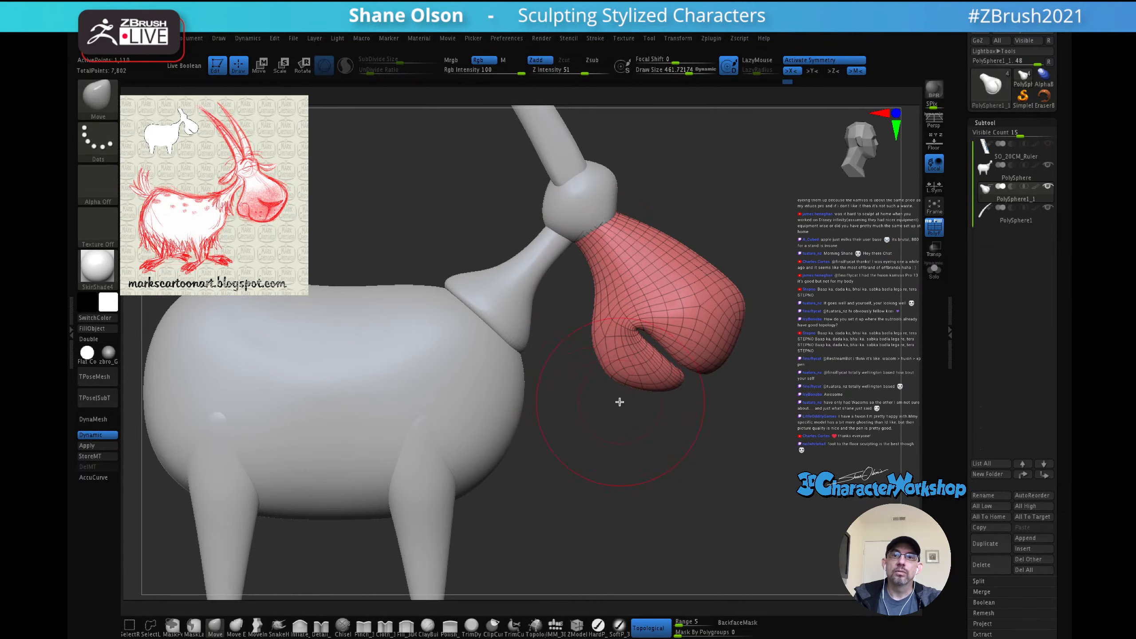
pyautogui.moveTo(642, 444)
pyautogui.mouseDown()
pyautogui.moveTo(637, 400)
pyautogui.moveTo(614, 453)
pyautogui.moveTo(629, 441)
pyautogui.moveTo(638, 468)
pyautogui.moveTo(682, 426)
pyautogui.moveTo(639, 426)
pyautogui.moveTo(663, 444)
pyautogui.moveTo(737, 411)
pyautogui.mouseUp()
pyautogui.keyDown('alt'); pyautogui.moveTo(791, 380); pyautogui.dragTo(756, 358); pyautogui.keyUp('alt')
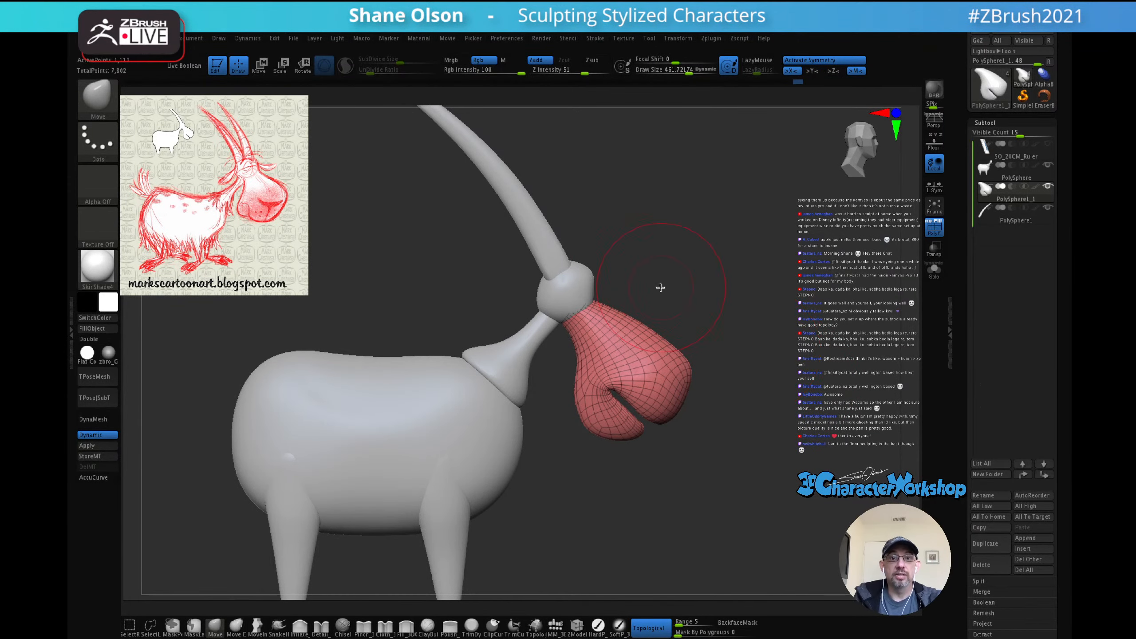
pyautogui.press('s')
pyautogui.moveTo(724, 291)
pyautogui.mouseDown()
pyautogui.moveTo(704, 340)
pyautogui.moveTo(700, 291)
pyautogui.moveTo(717, 291)
pyautogui.moveTo(707, 301)
pyautogui.moveTo(698, 291)
pyautogui.mouseUp()
pyautogui.press('s')
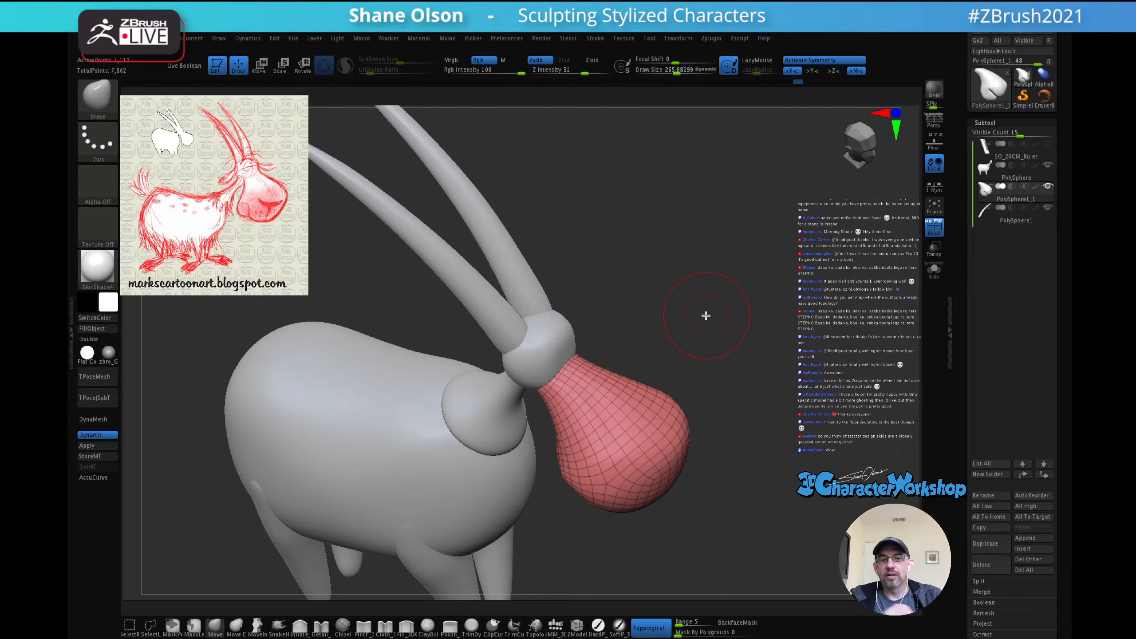
# Step: Switch to the IMM_3DCW insert brush, set the draw size to about 151, and insert a mirrored Appendage mesh on the head's side beneath the horn
pyautogui.moveTo(701, 306)
pyautogui.mouseDown()
pyautogui.moveTo(736, 304)
pyautogui.moveTo(648, 367)
pyautogui.mouseUp()
pyautogui.click(555, 626)
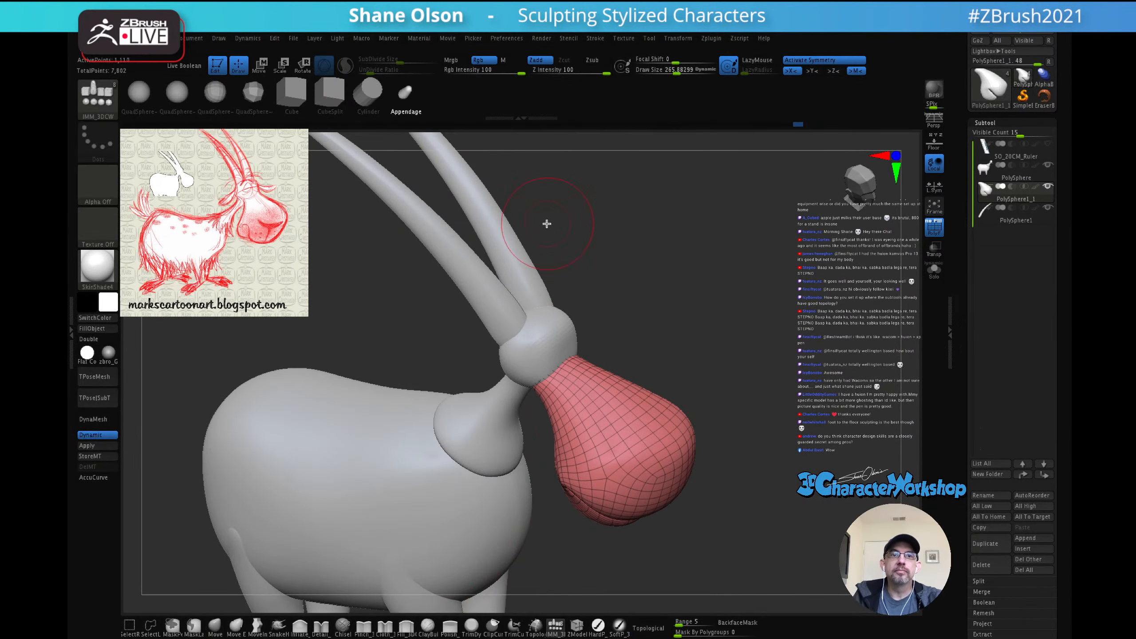
pyautogui.keyDown('shift'); pyautogui.moveTo(661, 327); pyautogui.dragTo(692, 392); pyautogui.keyUp('shift')
pyautogui.press('s')
pyautogui.moveTo(707, 343); pyautogui.dragTo(704, 344)
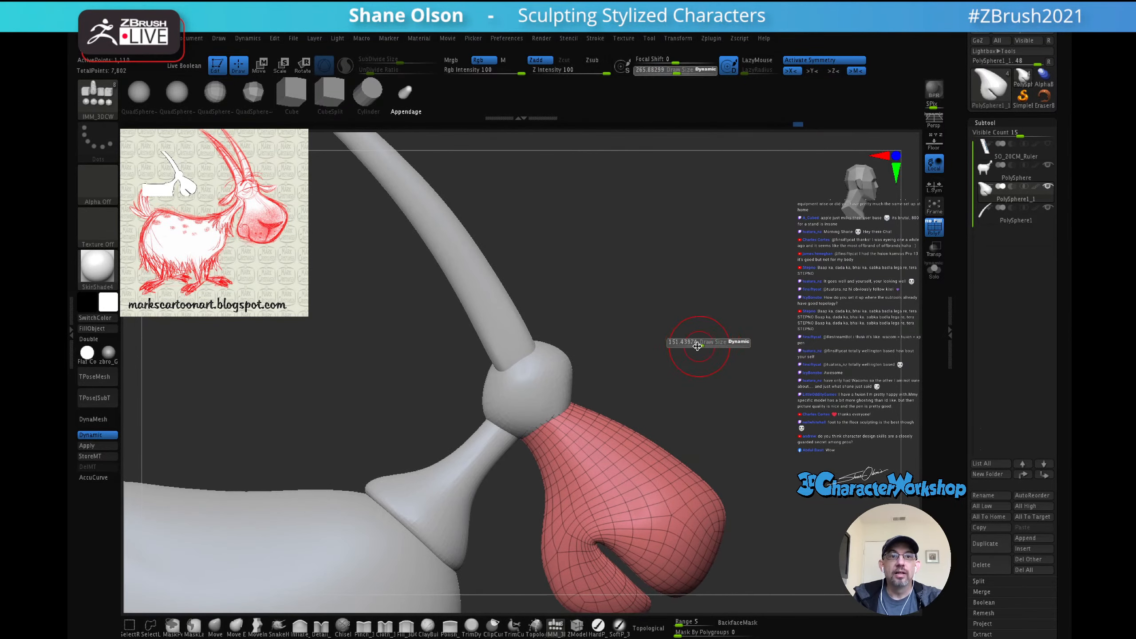
pyautogui.keyDown('alt'); pyautogui.moveTo(635, 337); pyautogui.dragTo(657, 322); pyautogui.keyUp('alt')
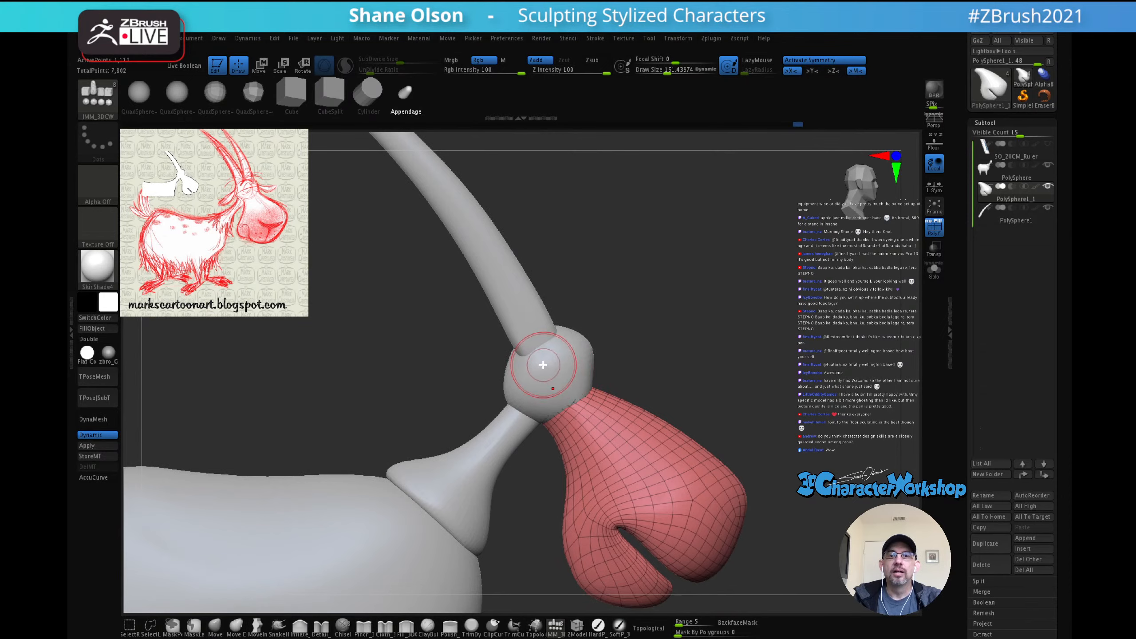
pyautogui.moveTo(543, 365); pyautogui.dragTo(556, 412)
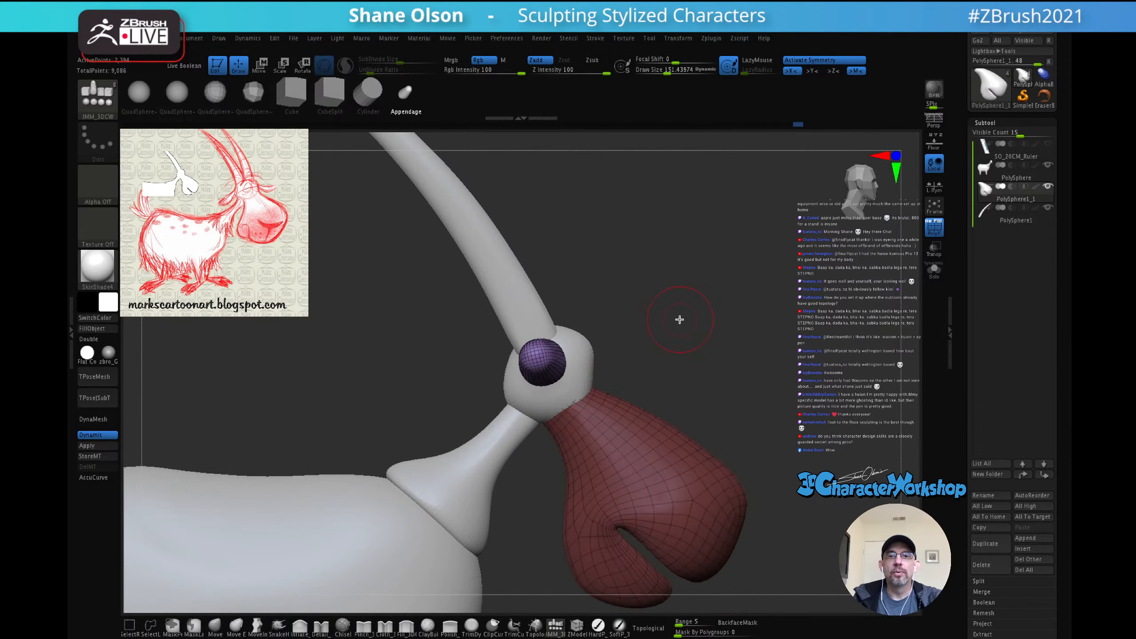
# Step: Rotate the mirrored appendages around so they extend from the sides of the head and angle slightly downward as ears
pyautogui.moveTo(679, 319)
pyautogui.mouseDown()
pyautogui.moveTo(727, 262)
pyautogui.moveTo(671, 318)
pyautogui.mouseUp()
pyautogui.press('w')
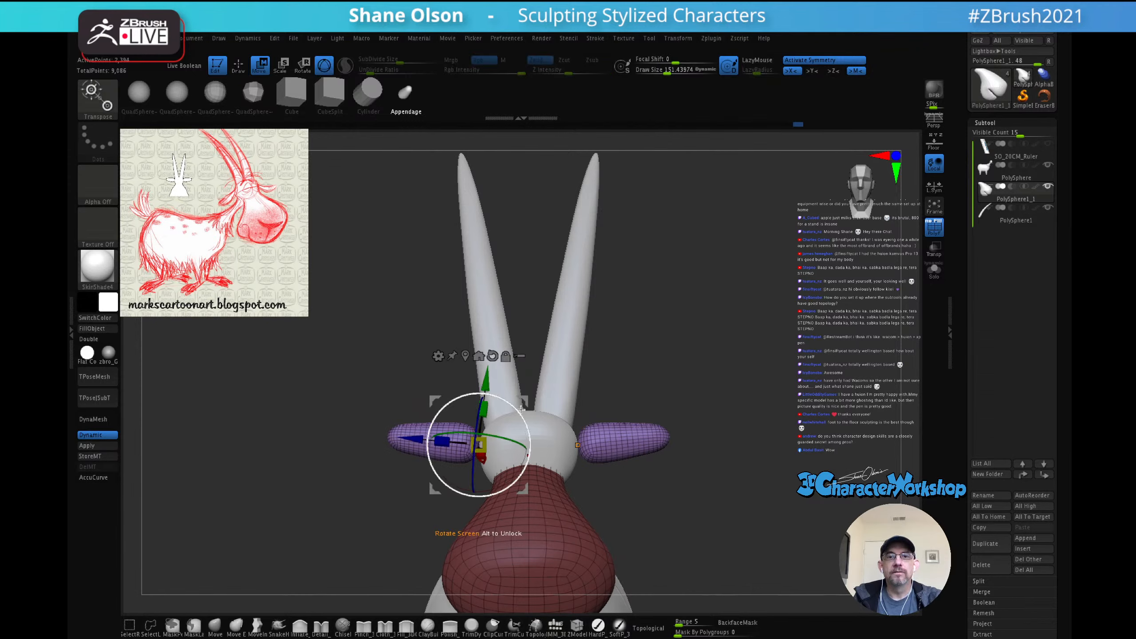
pyautogui.moveTo(520, 413); pyautogui.dragTo(508, 487)
pyautogui.moveTo(530, 400); pyautogui.dragTo(447, 498)
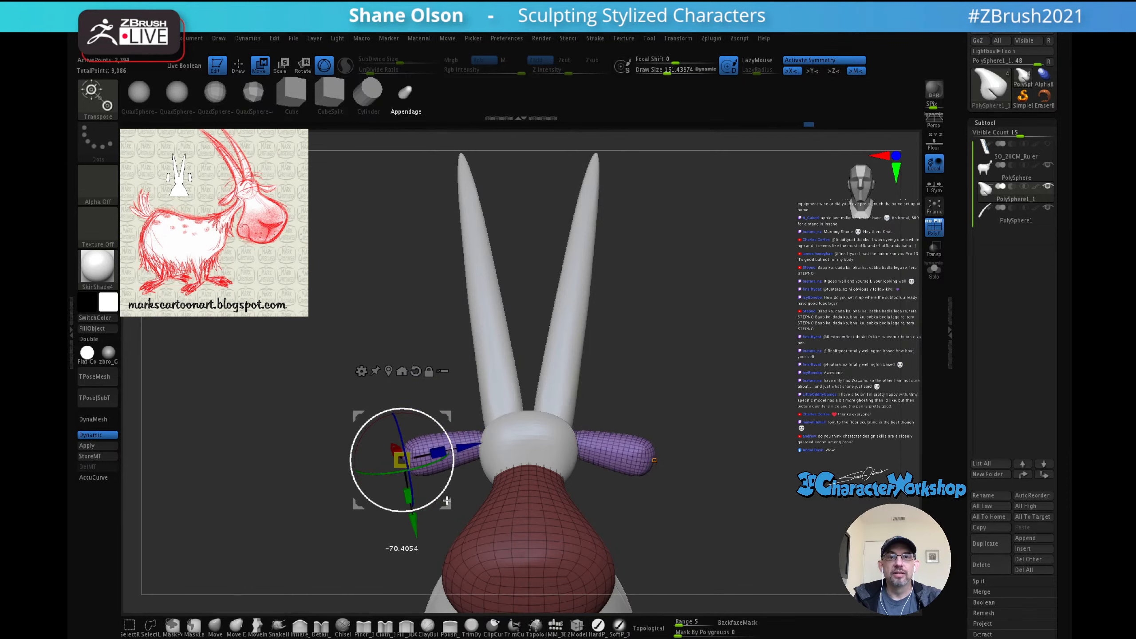
pyautogui.moveTo(631, 304); pyautogui.dragTo(692, 288)
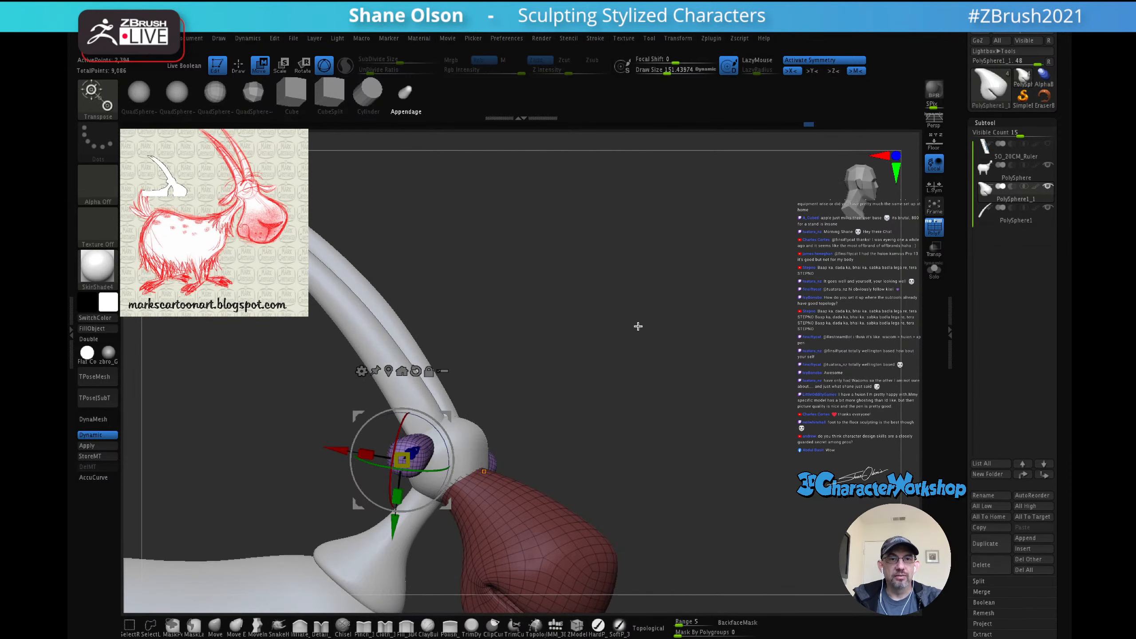
# Step: Return to Draw mode and switch to the Move brush with a draw size of about 236
pyautogui.moveTo(601, 353)
pyautogui.mouseDown()
pyautogui.moveTo(641, 330)
pyautogui.moveTo(641, 340)
pyautogui.moveTo(639, 325)
pyautogui.moveTo(636, 364)
pyautogui.moveTo(611, 329)
pyautogui.moveTo(711, 310)
pyautogui.moveTo(714, 371)
pyautogui.moveTo(707, 327)
pyautogui.moveTo(743, 314)
pyautogui.moveTo(718, 338)
pyautogui.mouseUp()
pyautogui.press('q')
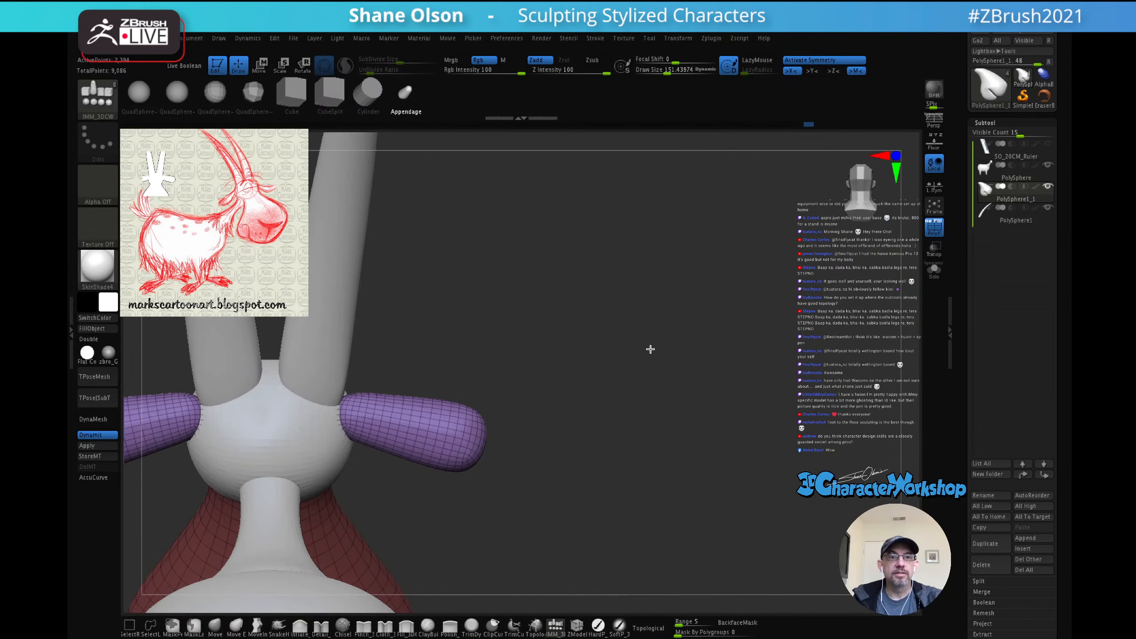
pyautogui.moveTo(597, 367)
pyautogui.keyDown('alt'); pyautogui.mouseDown()
pyautogui.moveTo(662, 340)
pyautogui.moveTo(684, 389)
pyautogui.moveTo(694, 338)
pyautogui.mouseUp(); pyautogui.keyUp('alt')
pyautogui.click(216, 624)
pyautogui.press('s')
pyautogui.moveTo(675, 331); pyautogui.dragTo(658, 389)
pyautogui.moveTo(586, 384)
pyautogui.mouseDown()
pyautogui.moveTo(574, 373)
pyautogui.moveTo(559, 385)
pyautogui.moveTo(565, 406)
pyautogui.mouseUp()
pyautogui.moveTo(634, 346); pyautogui.dragTo(632, 280)
pyautogui.moveTo(662, 317)
pyautogui.mouseDown()
pyautogui.moveTo(621, 339)
pyautogui.moveTo(716, 320)
pyautogui.moveTo(682, 317)
pyautogui.moveTo(690, 306)
pyautogui.mouseUp()
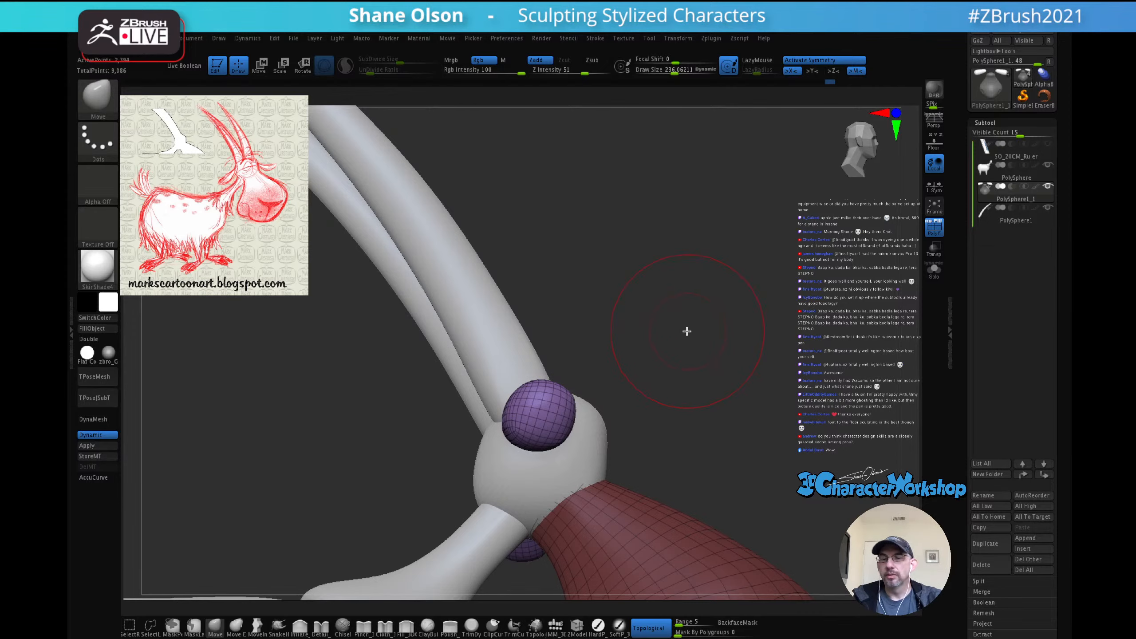
# Step: Split the unmasked ear meshes off into their own subtool with Split Unmasked Points and make that subtool active
pyautogui.press('space')
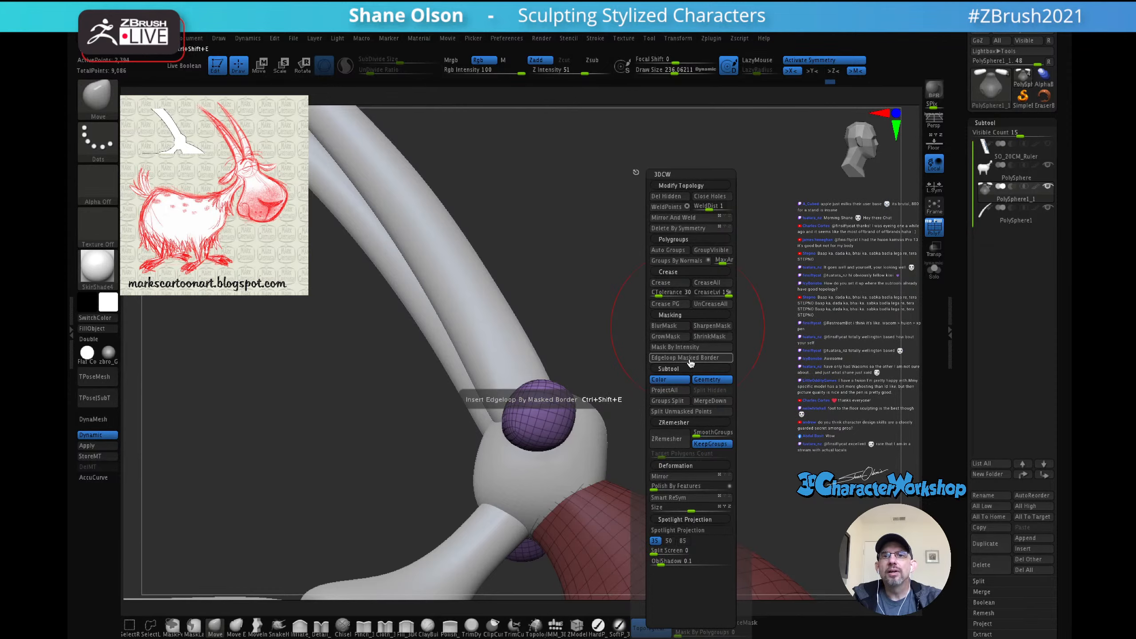
pyautogui.click(689, 411)
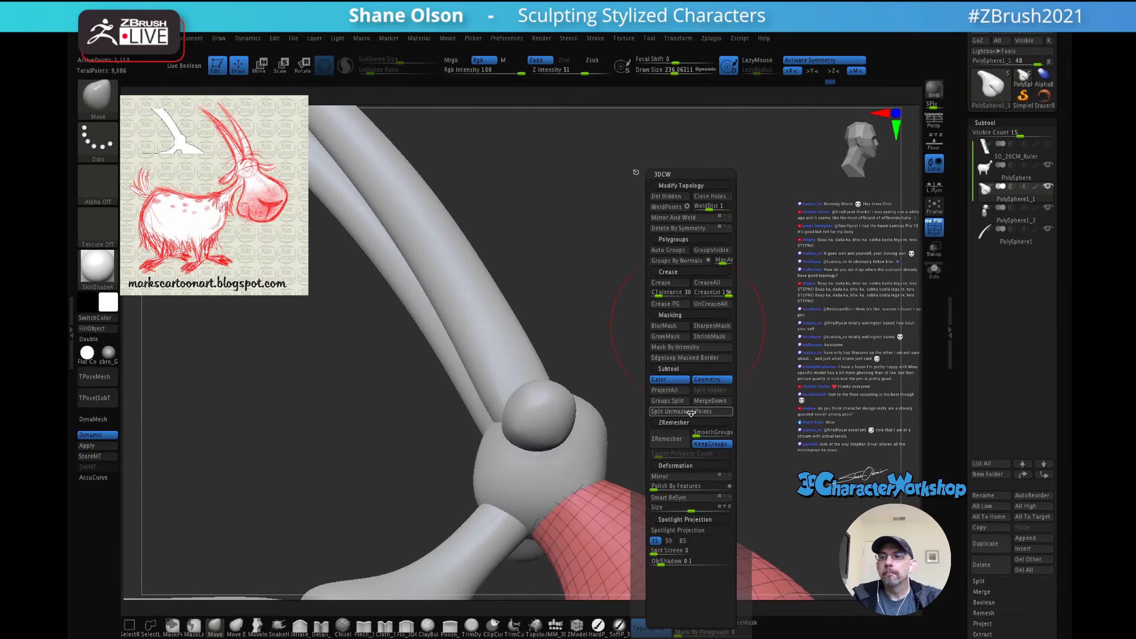
pyautogui.moveTo(664, 336)
pyautogui.mouseDown()
pyautogui.moveTo(643, 350)
pyautogui.moveTo(662, 353)
pyautogui.moveTo(686, 333)
pyautogui.moveTo(664, 342)
pyautogui.mouseUp()
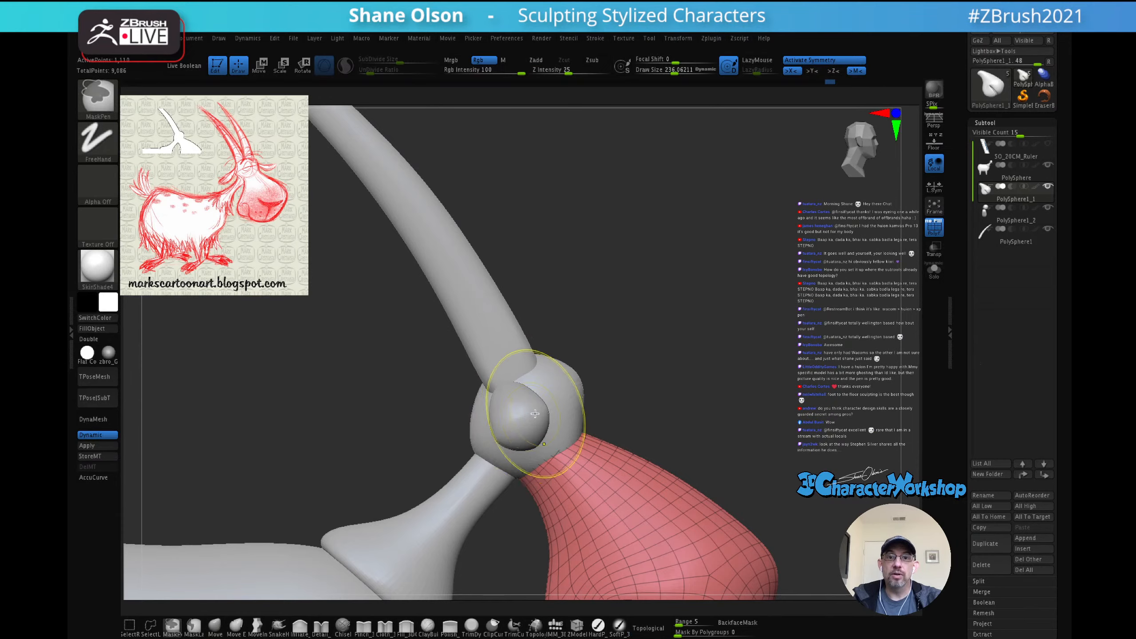
pyautogui.keyDown('alt'); pyautogui.click(532, 421); pyautogui.keyUp('alt')
pyautogui.moveTo(643, 313); pyautogui.dragTo(685, 309)
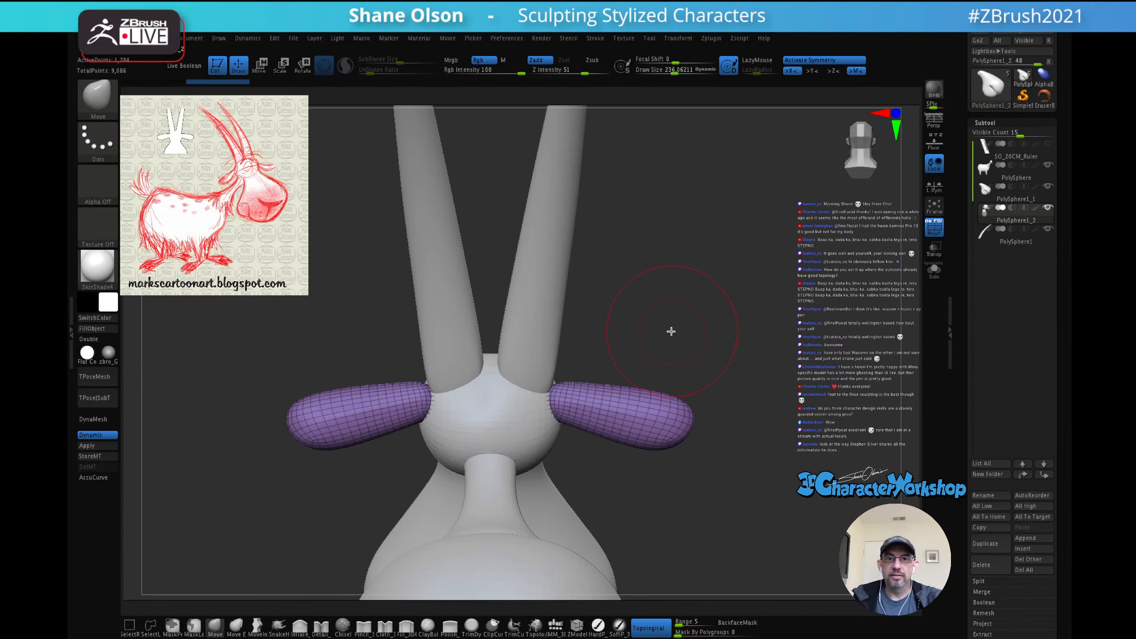
# Step: Taper the inner ends of both ears toward the head with the Move brush and smooth the reshaped areas
pyautogui.moveTo(634, 325); pyautogui.dragTo(635, 340)
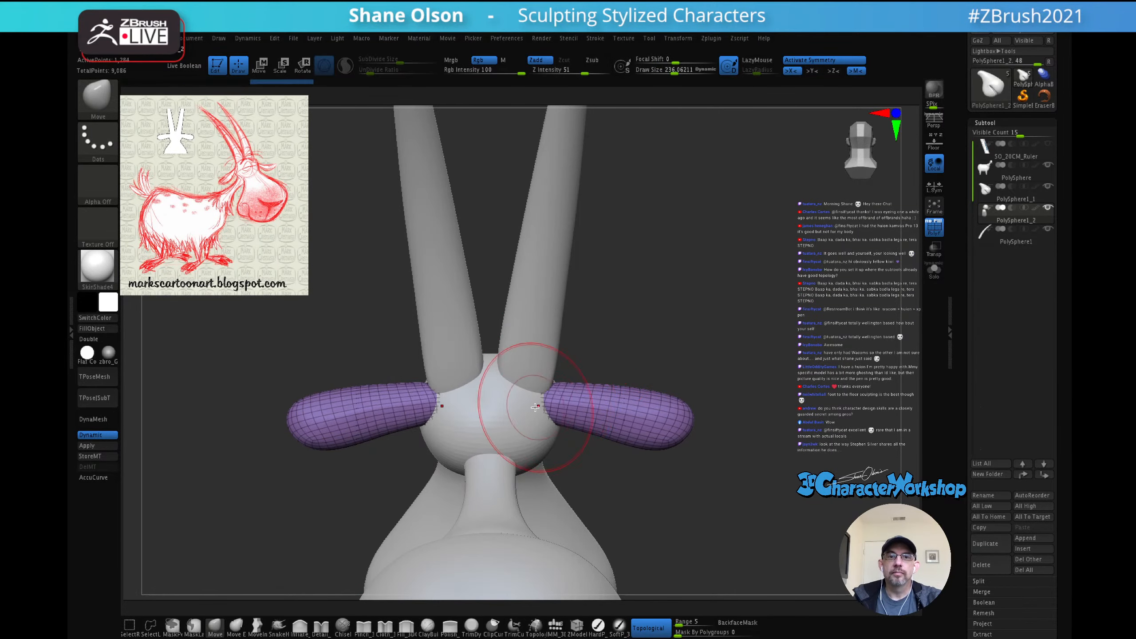
pyautogui.moveTo(563, 386)
pyautogui.mouseDown()
pyautogui.moveTo(608, 335)
pyautogui.moveTo(582, 396)
pyautogui.moveTo(631, 419)
pyautogui.mouseUp()
pyautogui.moveTo(695, 307); pyautogui.dragTo(698, 415)
pyautogui.moveTo(708, 344)
pyautogui.mouseDown()
pyautogui.moveTo(695, 286)
pyautogui.moveTo(706, 320)
pyautogui.mouseUp()
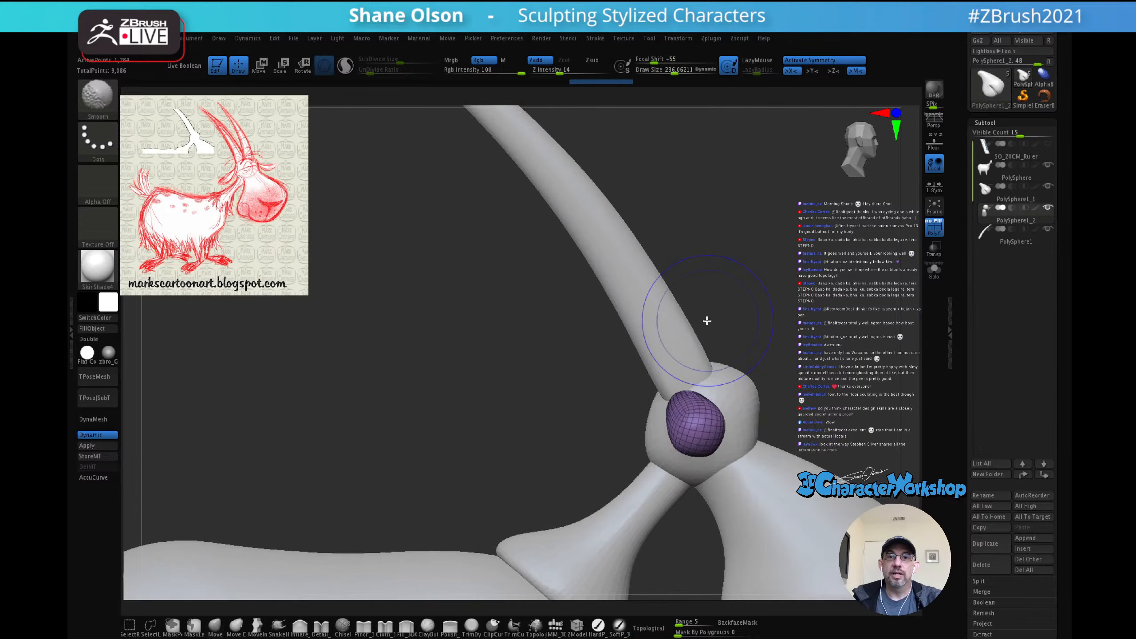
pyautogui.moveTo(771, 307)
pyautogui.mouseDown()
pyautogui.moveTo(636, 289)
pyautogui.moveTo(694, 309)
pyautogui.moveTo(637, 285)
pyautogui.mouseUp()
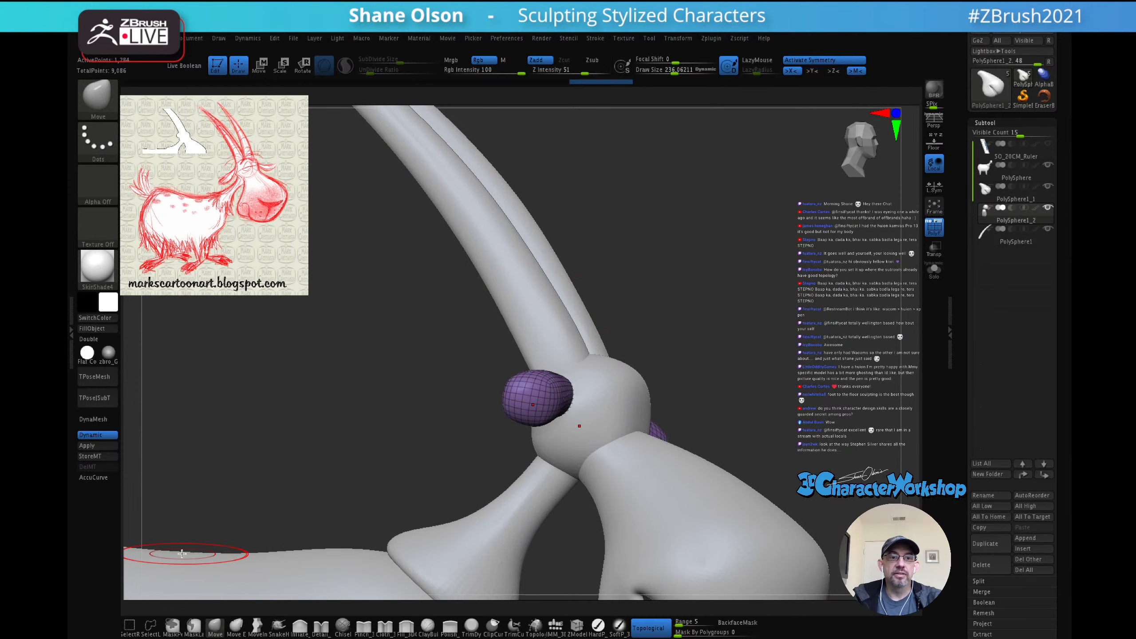
pyautogui.click(193, 628)
pyautogui.click(203, 634)
pyautogui.moveTo(355, 395); pyautogui.dragTo(367, 424)
# Step: Reduce the draw size to about 104 and isolate the ears in Solo mode, viewing one ear along its full length
pyautogui.press('s')
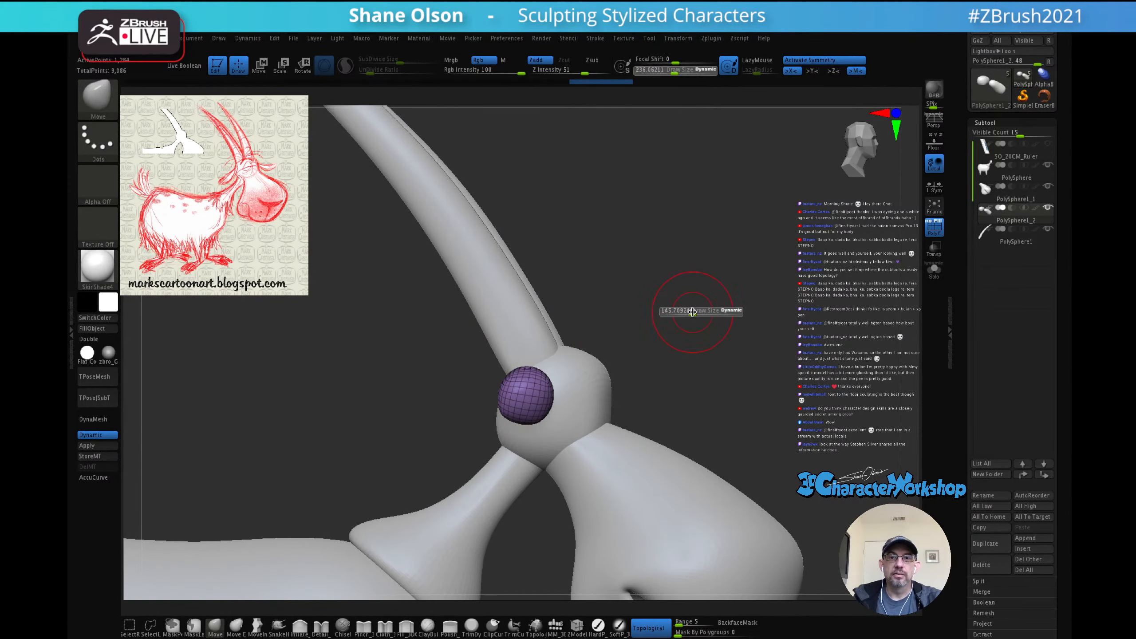
pyautogui.moveTo(698, 311)
pyautogui.mouseDown()
pyautogui.moveTo(687, 311)
pyautogui.moveTo(718, 272)
pyautogui.mouseUp()
pyautogui.click(933, 277)
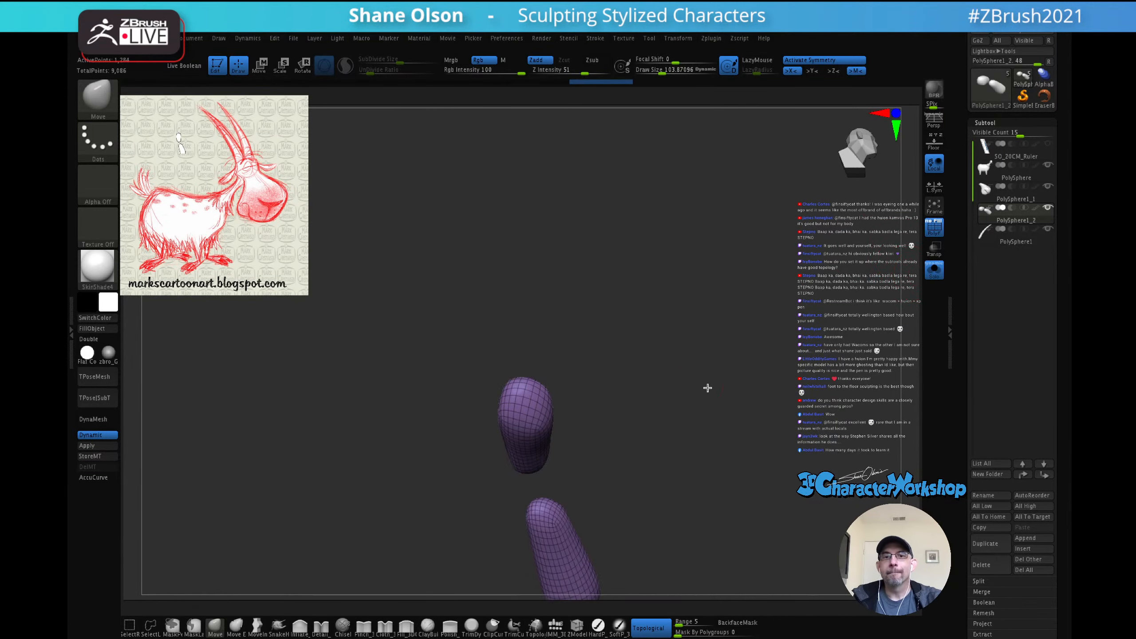
pyautogui.moveTo(708, 386)
pyautogui.mouseDown()
pyautogui.moveTo(701, 303)
pyautogui.moveTo(709, 384)
pyautogui.moveTo(674, 317)
pyautogui.moveTo(683, 378)
pyautogui.moveTo(674, 337)
pyautogui.mouseUp()
pyautogui.keyDown('shift'); pyautogui.moveTo(519, 270); pyautogui.dragTo(514, 266); pyautogui.keyUp('shift')
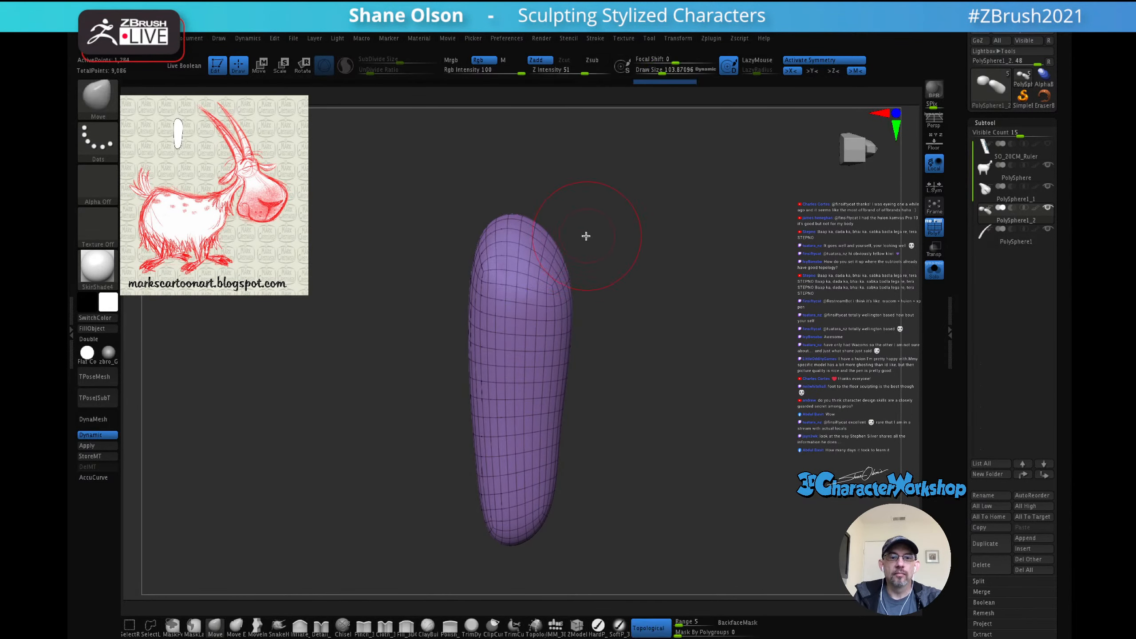
# Step: Raise the draw size to about 182, extend the ear's broad end outward, and smooth along its length
pyautogui.press('s')
pyautogui.moveTo(586, 236); pyautogui.dragTo(591, 236)
pyautogui.moveTo(534, 214); pyautogui.dragTo(532, 193)
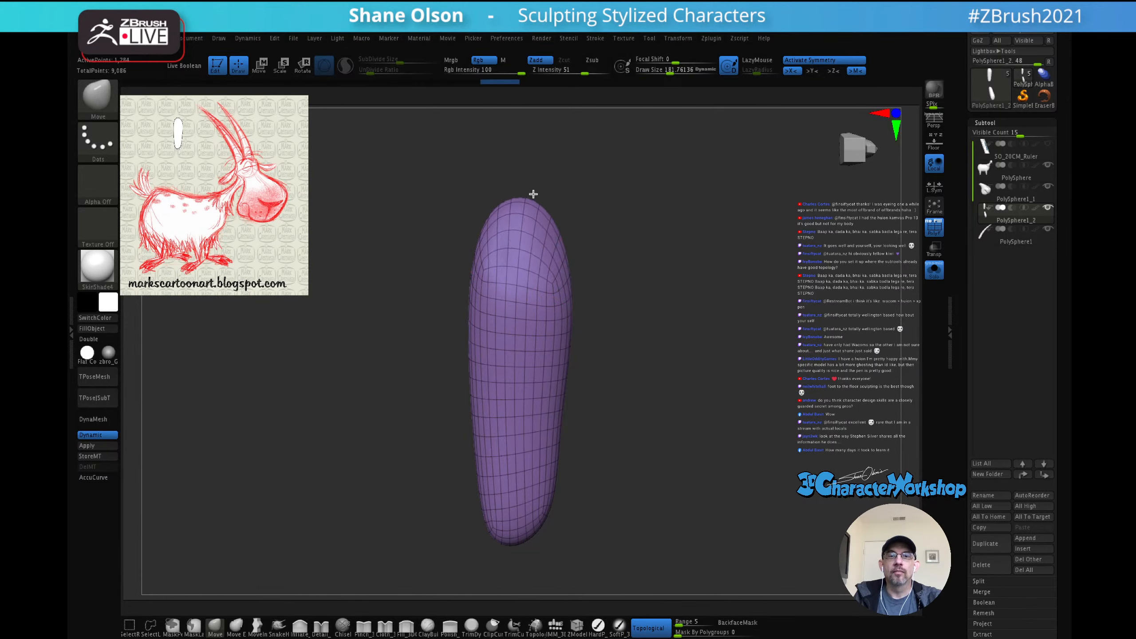
pyautogui.moveTo(520, 231)
pyautogui.keyDown('shift'); pyautogui.mouseDown()
pyautogui.moveTo(517, 462)
pyautogui.moveTo(510, 379)
pyautogui.mouseUp(); pyautogui.keyUp('shift')
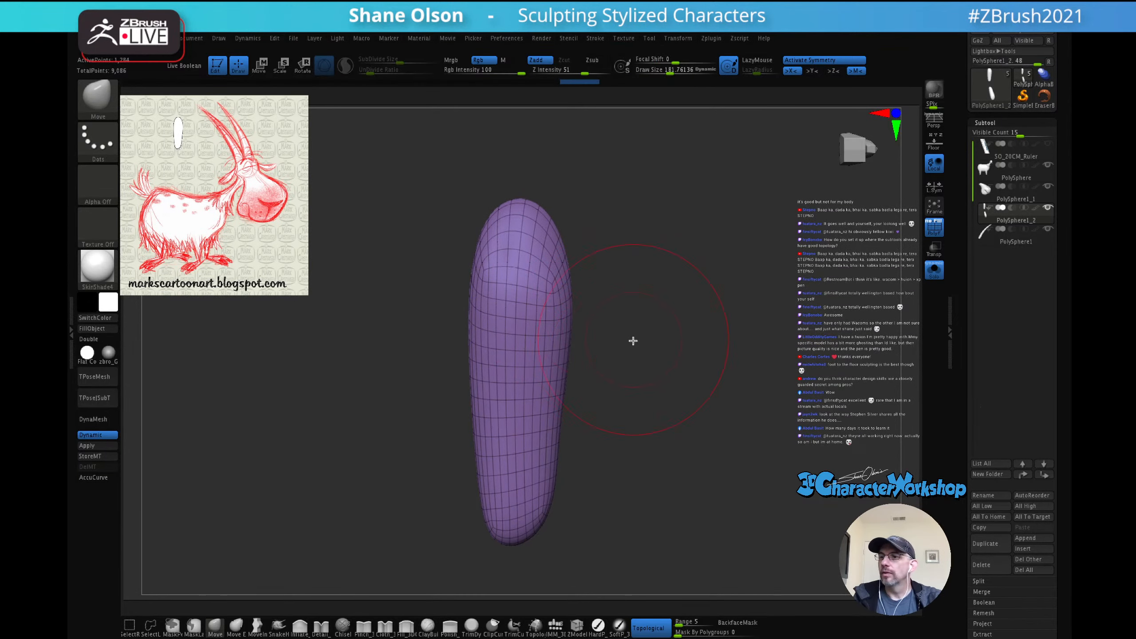
# Step: Enlarge the draw size to about 229, reshape the ear's narrow end, and smooth the middle section
pyautogui.keyDown('alt'); pyautogui.moveTo(624, 361); pyautogui.dragTo(607, 325); pyautogui.keyUp('alt')
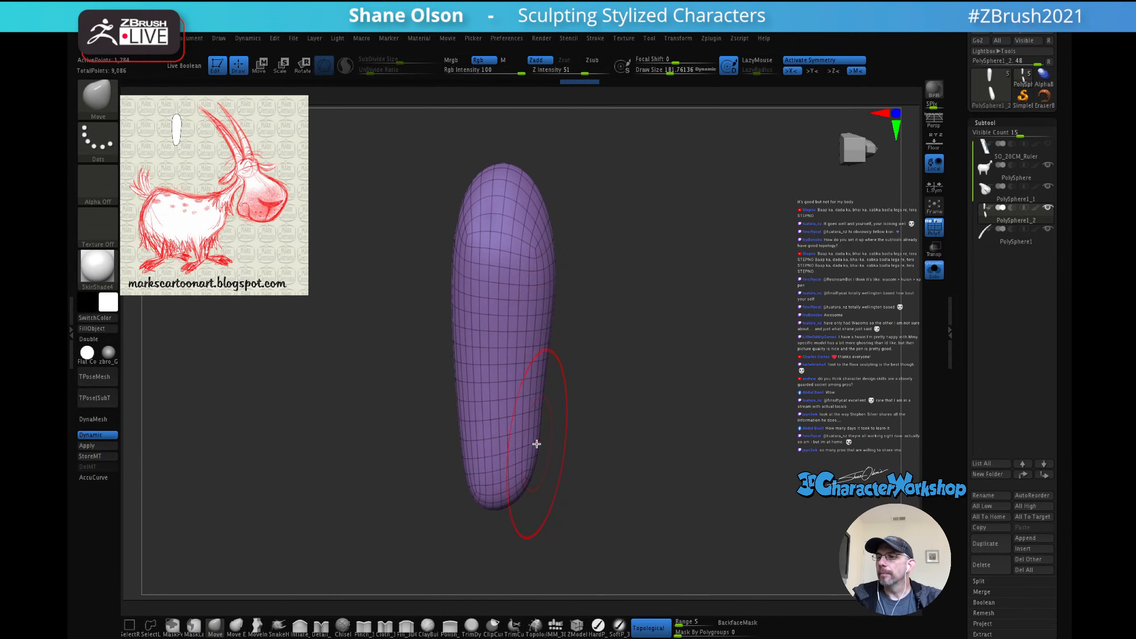
pyautogui.keyDown('alt'); pyautogui.moveTo(553, 414); pyautogui.dragTo(545, 377); pyautogui.keyUp('alt')
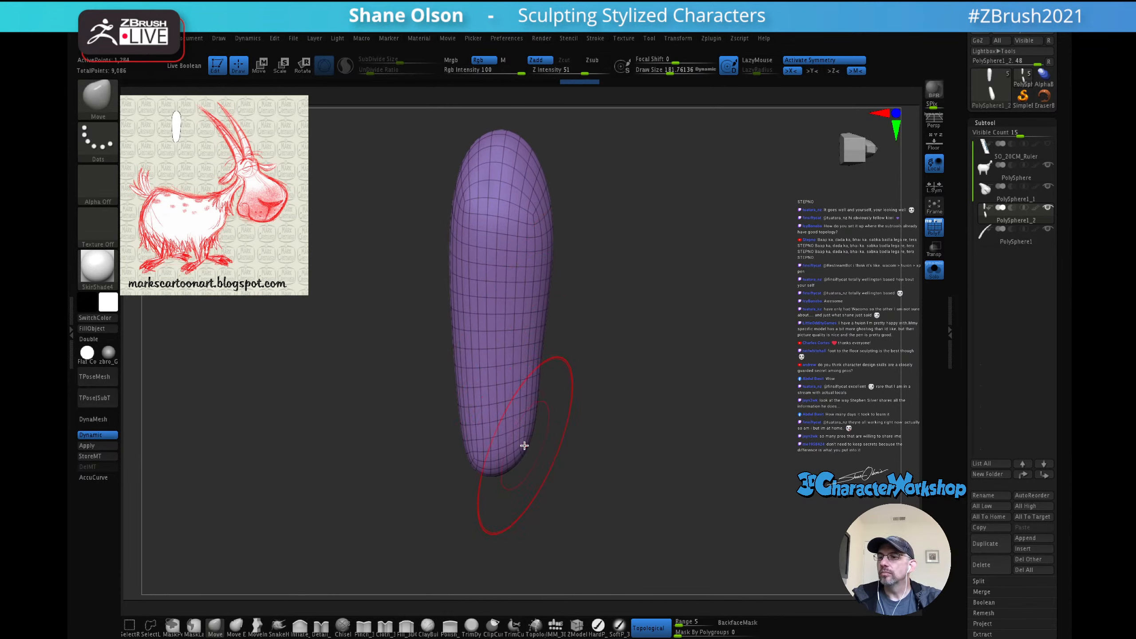
pyautogui.moveTo(564, 419)
pyautogui.keyDown('alt'); pyautogui.mouseDown()
pyautogui.moveTo(559, 392)
pyautogui.moveTo(578, 400)
pyautogui.mouseUp(); pyautogui.keyUp('alt')
pyautogui.press('s')
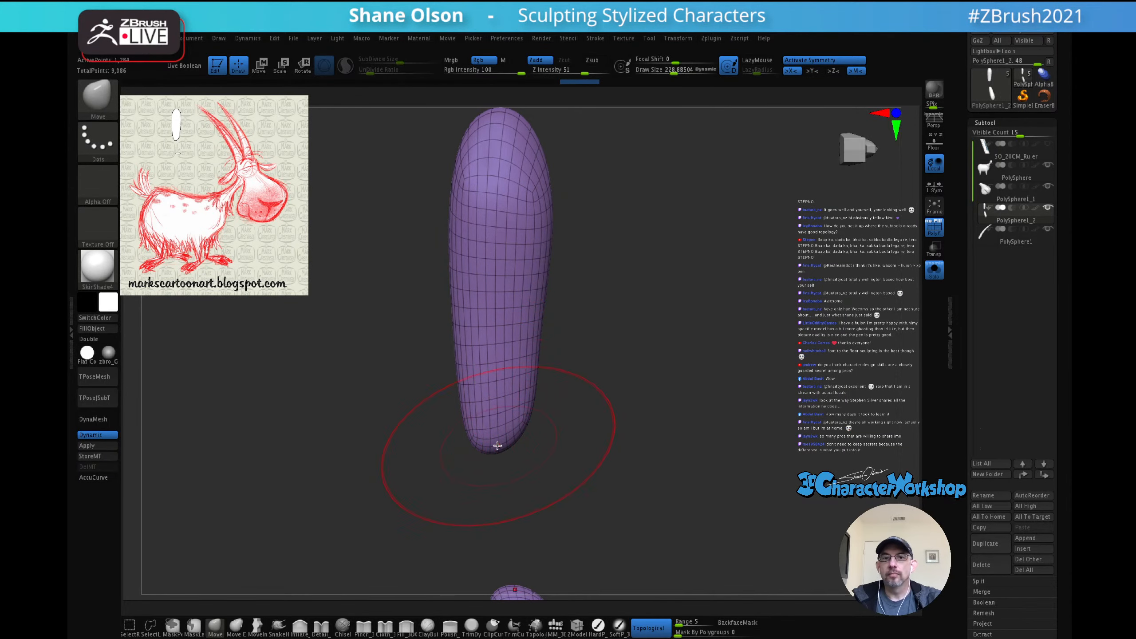
pyautogui.moveTo(519, 418); pyautogui.dragTo(515, 426)
pyautogui.moveTo(510, 371)
pyautogui.keyDown('shift'); pyautogui.mouseDown()
pyautogui.moveTo(487, 411)
pyautogui.moveTo(467, 415)
pyautogui.moveTo(485, 311)
pyautogui.mouseUp(); pyautogui.keyUp('shift')
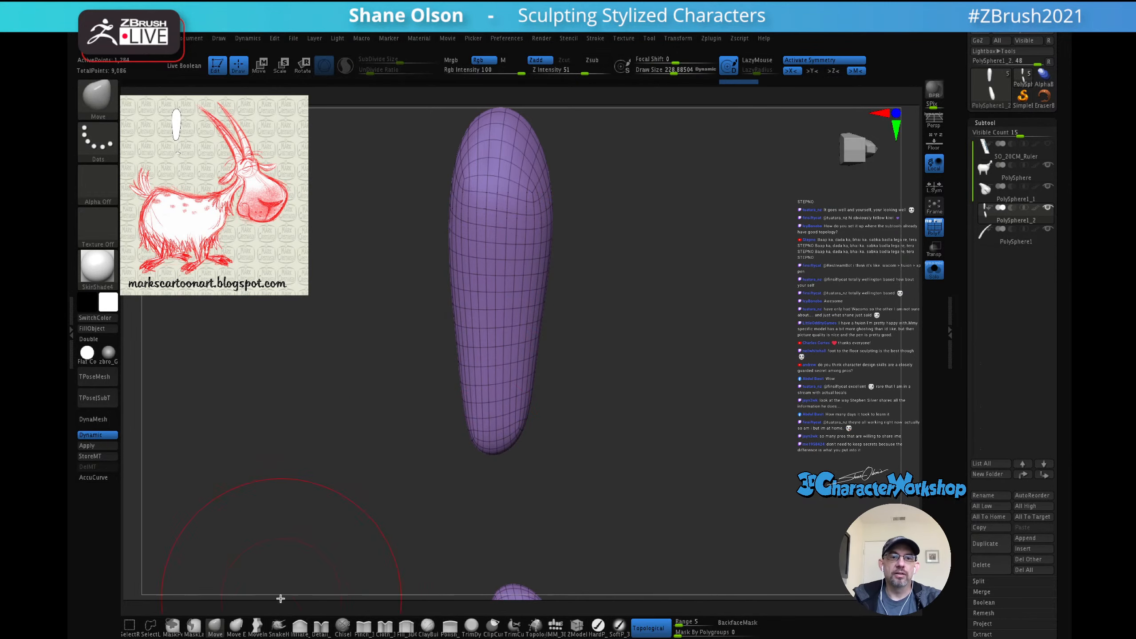
# Step: Switch to the Cloth_3DCW brush at a draw size of about 188 and stroke lengthwise down the ear's center
pyautogui.click(384, 625)
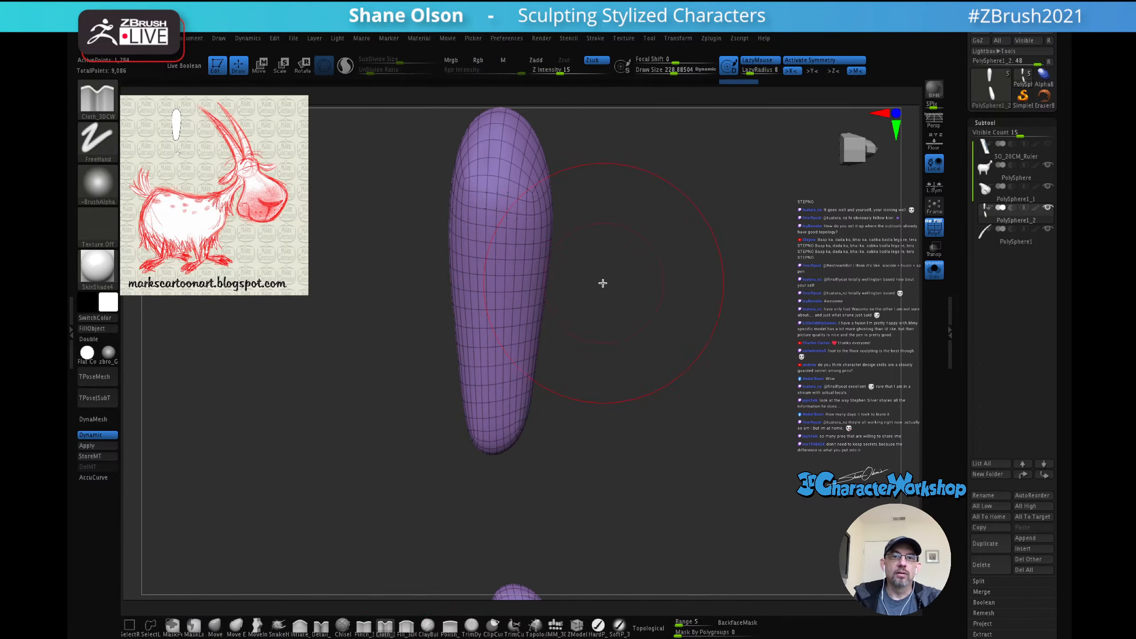
pyautogui.moveTo(611, 289)
pyautogui.keyDown('alt'); pyautogui.mouseDown()
pyautogui.moveTo(606, 347)
pyautogui.moveTo(631, 340)
pyautogui.mouseUp(); pyautogui.keyUp('alt')
pyautogui.press('s')
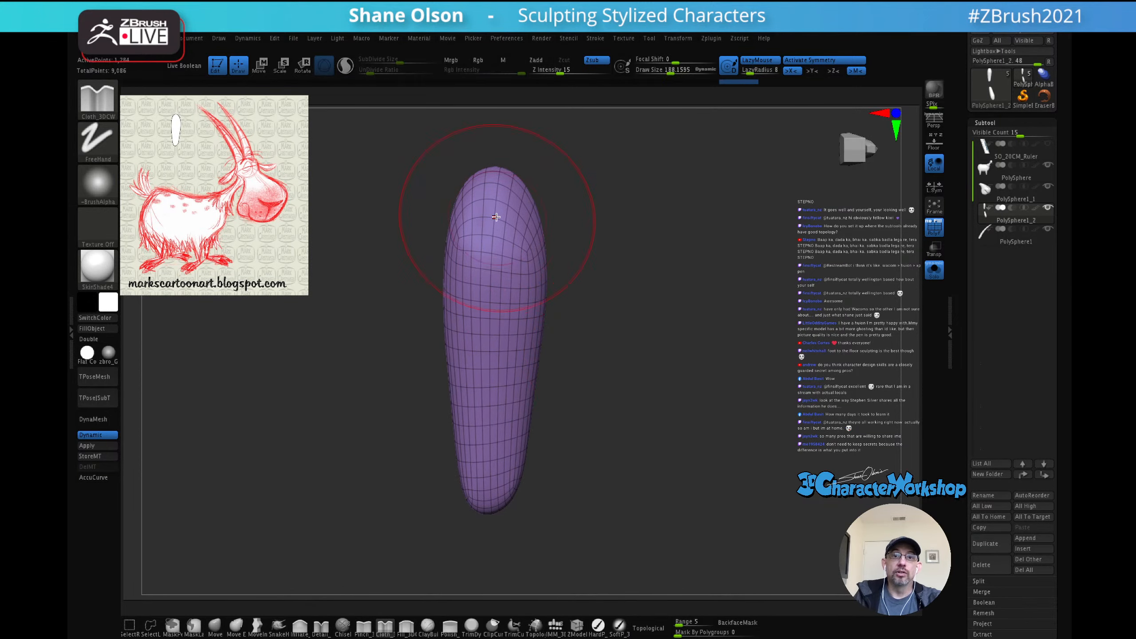
pyautogui.moveTo(494, 233); pyautogui.dragTo(484, 462)
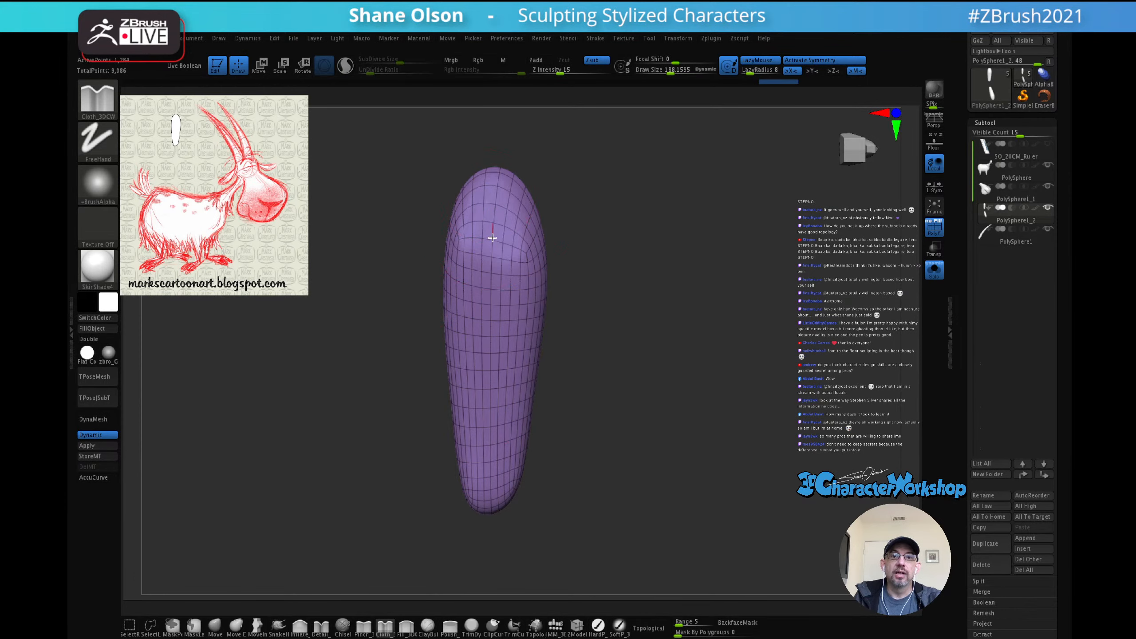
pyautogui.moveTo(493, 238); pyautogui.dragTo(486, 486)
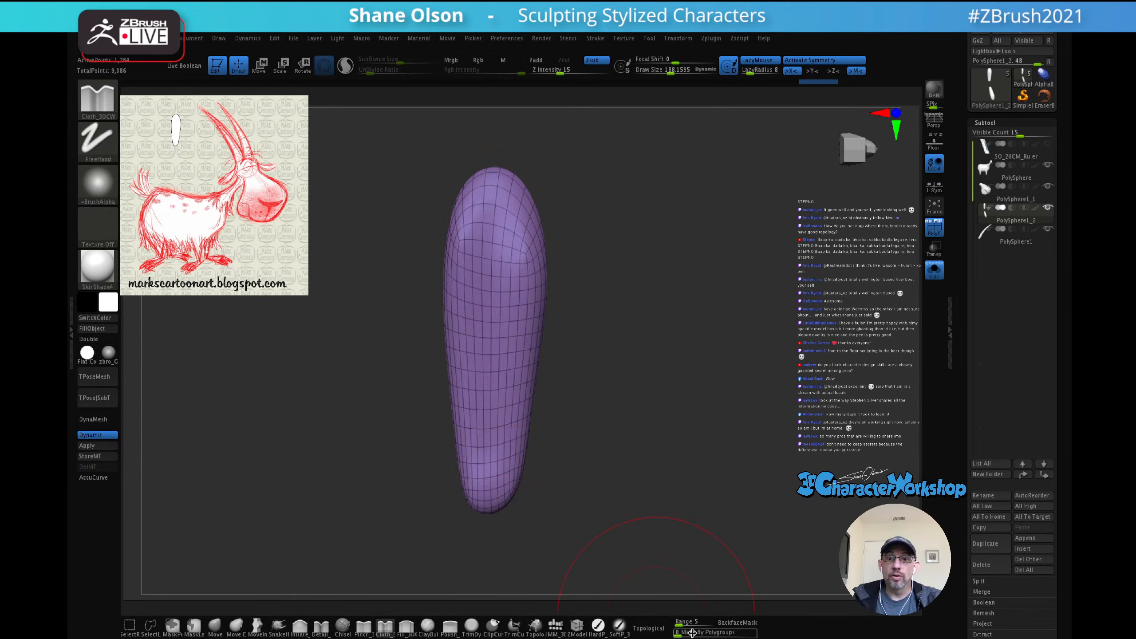
# Step: Turn on BackfaceMask and carve a lengthwise hollow down the ear's face with repeated Cloth brush strokes
pyautogui.click(737, 623)
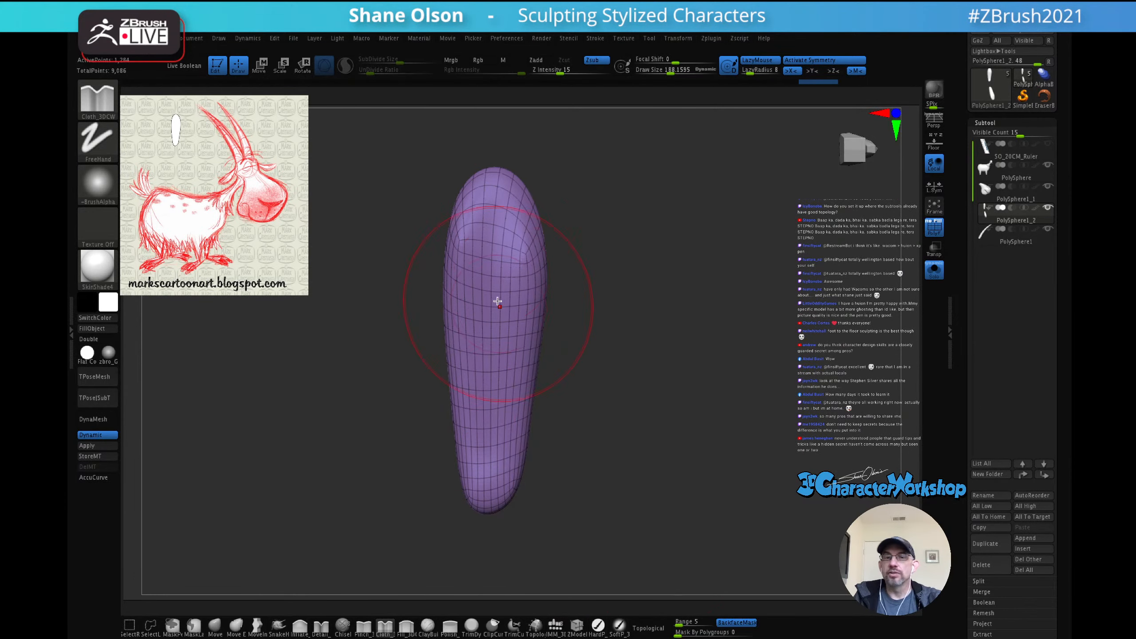
pyautogui.moveTo(495, 236); pyautogui.dragTo(490, 510)
pyautogui.moveTo(527, 297)
pyautogui.mouseDown(button='right')
pyautogui.moveTo(479, 322)
pyautogui.moveTo(521, 282)
pyautogui.mouseUp(button='right')
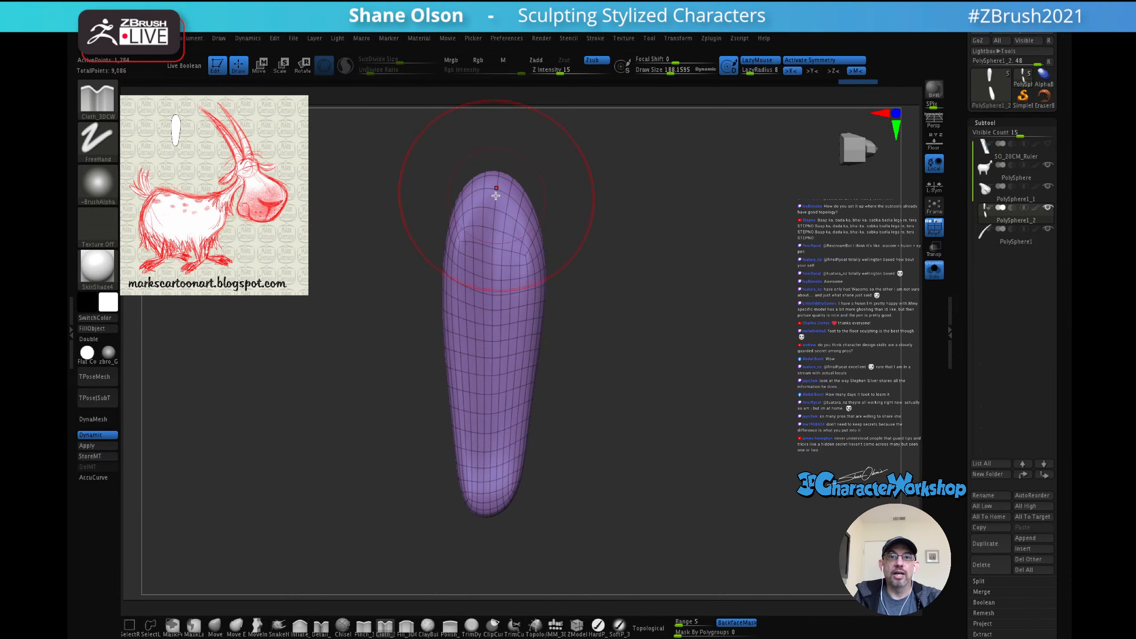
pyautogui.moveTo(494, 330); pyautogui.dragTo(497, 421)
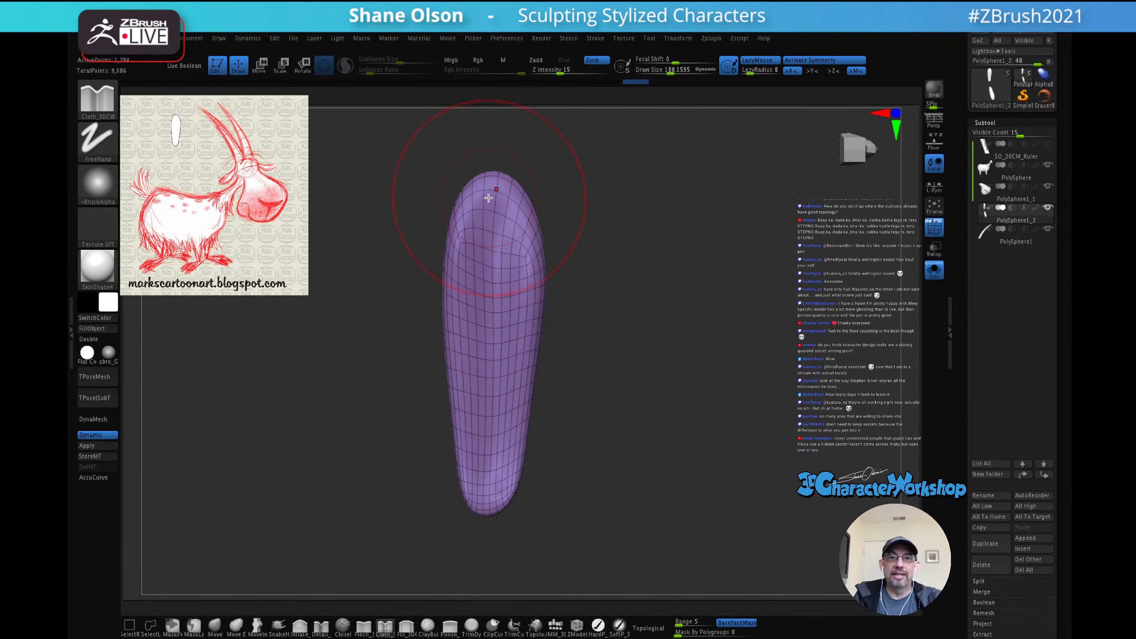
pyautogui.moveTo(488, 198); pyautogui.dragTo(490, 465)
pyautogui.moveTo(482, 279); pyautogui.dragTo(489, 475)
pyautogui.press('shift')
pyautogui.moveTo(515, 302)
pyautogui.mouseDown(button='right')
pyautogui.moveTo(556, 333)
pyautogui.moveTo(512, 335)
pyautogui.moveTo(511, 299)
pyautogui.mouseUp(button='right')
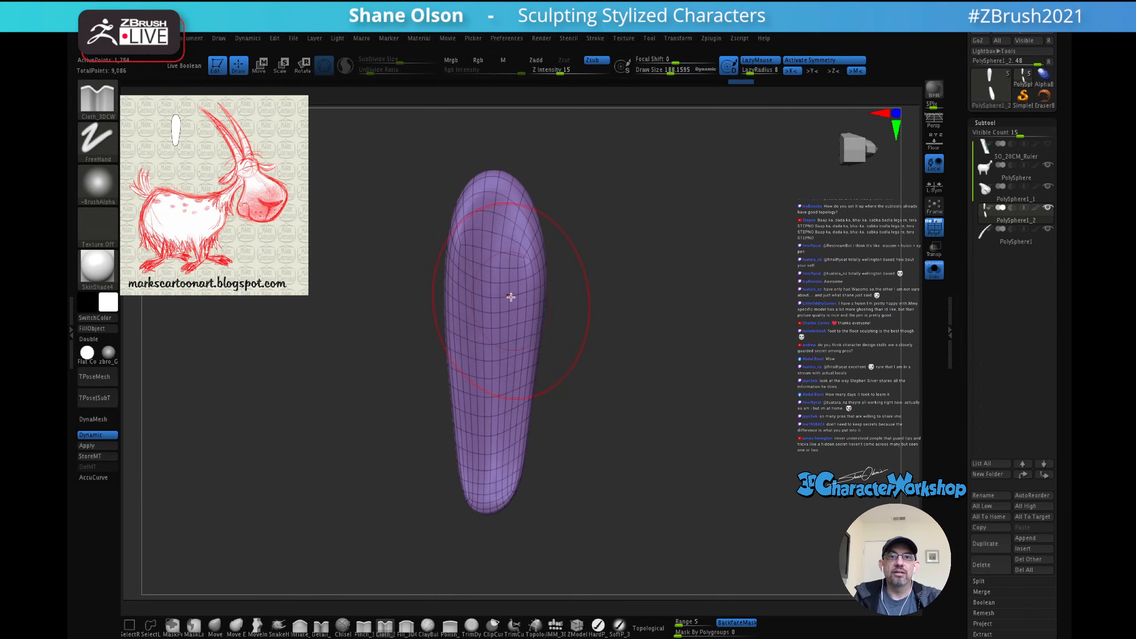
pyautogui.moveTo(494, 208); pyautogui.dragTo(495, 449)
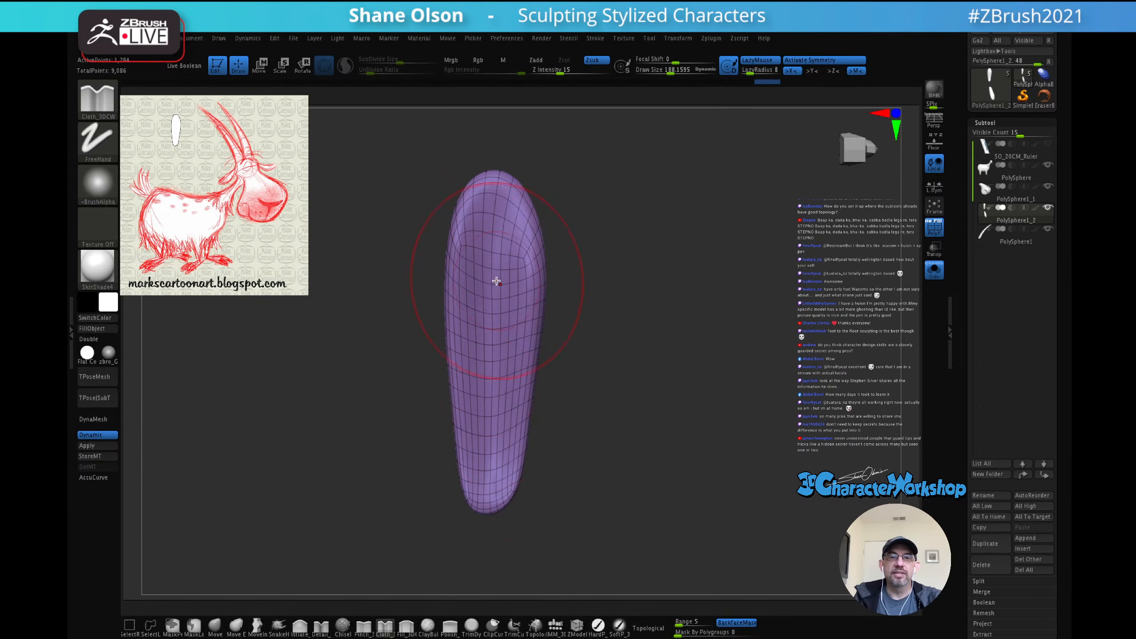
# Step: Refine the hollow near the ear's broad end and through its middle with shorter Cloth brush strokes
pyautogui.moveTo(497, 281)
pyautogui.mouseDown(button='right')
pyautogui.moveTo(497, 381)
pyautogui.moveTo(491, 269)
pyautogui.mouseUp(button='right')
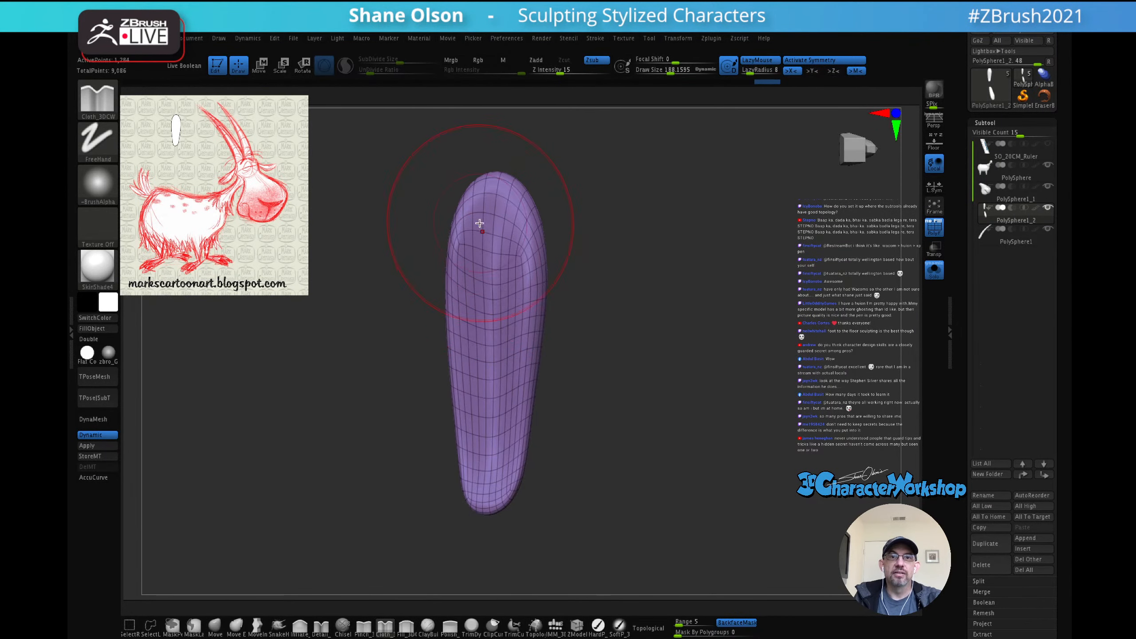
pyautogui.moveTo(474, 270); pyautogui.dragTo(503, 231)
pyautogui.moveTo(501, 250); pyautogui.dragTo(514, 230, button='right')
pyautogui.moveTo(482, 227); pyautogui.dragTo(494, 253)
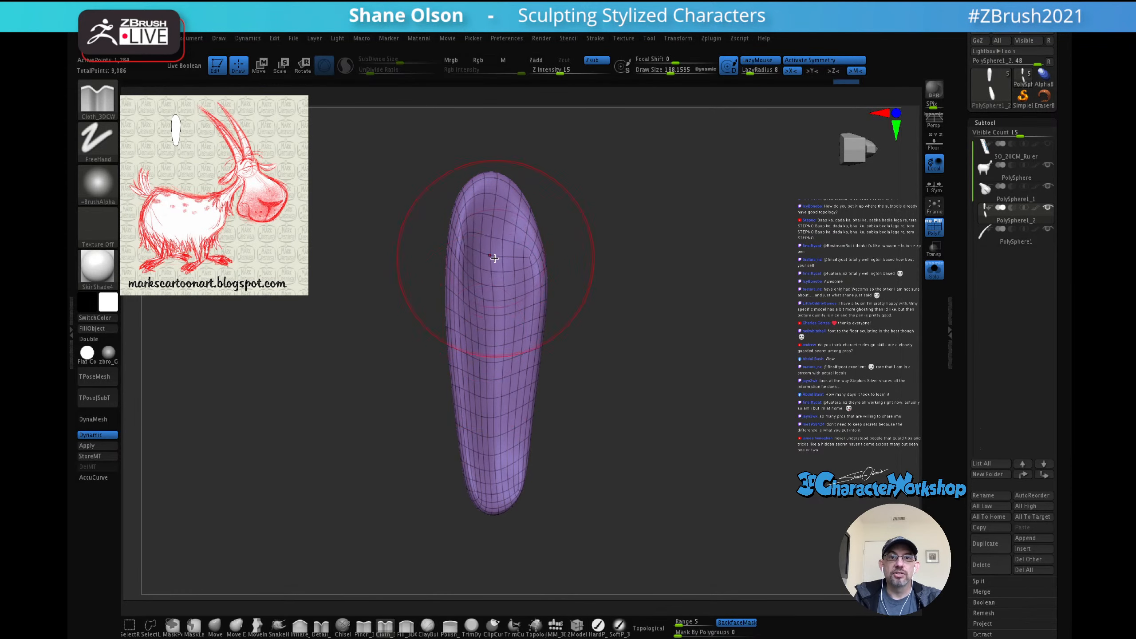
pyautogui.moveTo(482, 307); pyautogui.dragTo(505, 375)
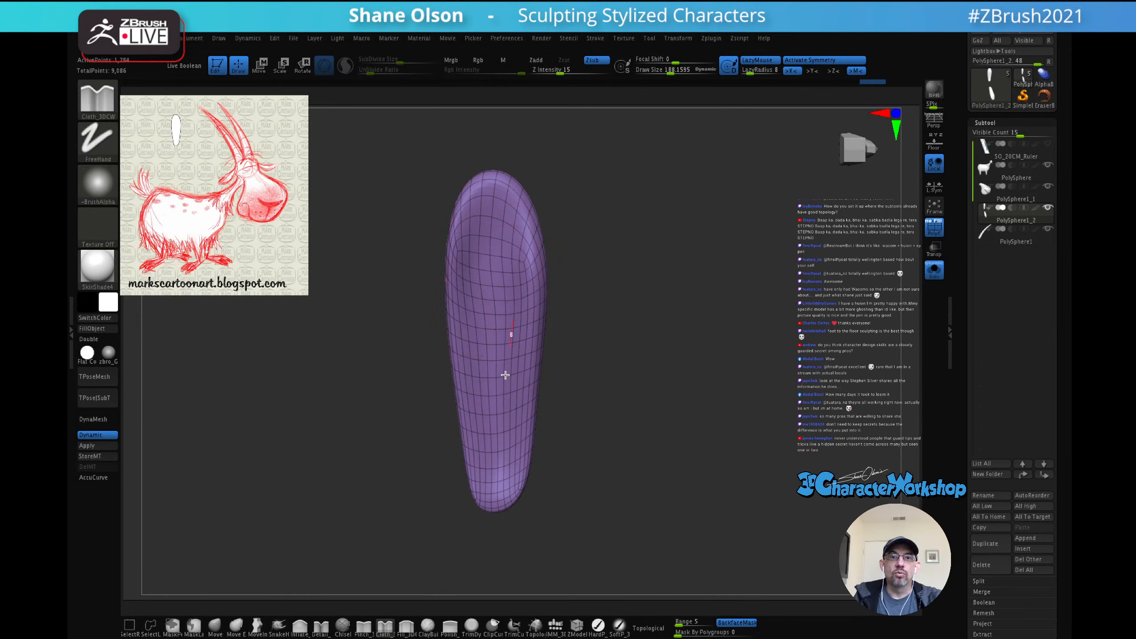
pyautogui.press('shift')
pyautogui.moveTo(485, 307)
pyautogui.mouseDown()
pyautogui.moveTo(502, 378)
pyautogui.moveTo(495, 400)
pyautogui.mouseUp()
pyautogui.moveTo(511, 319)
pyautogui.mouseDown(button='right')
pyautogui.moveTo(545, 302)
pyautogui.moveTo(510, 318)
pyautogui.moveTo(531, 315)
pyautogui.mouseUp(button='right')
pyautogui.moveTo(633, 341); pyautogui.dragTo(593, 350, button='right')
pyautogui.moveTo(323, 473); pyautogui.dragTo(519, 291, button='right')
# Step: Reduce the draw size to about 119 and smooth the surface inside the upper part of the ear
pyautogui.press('s')
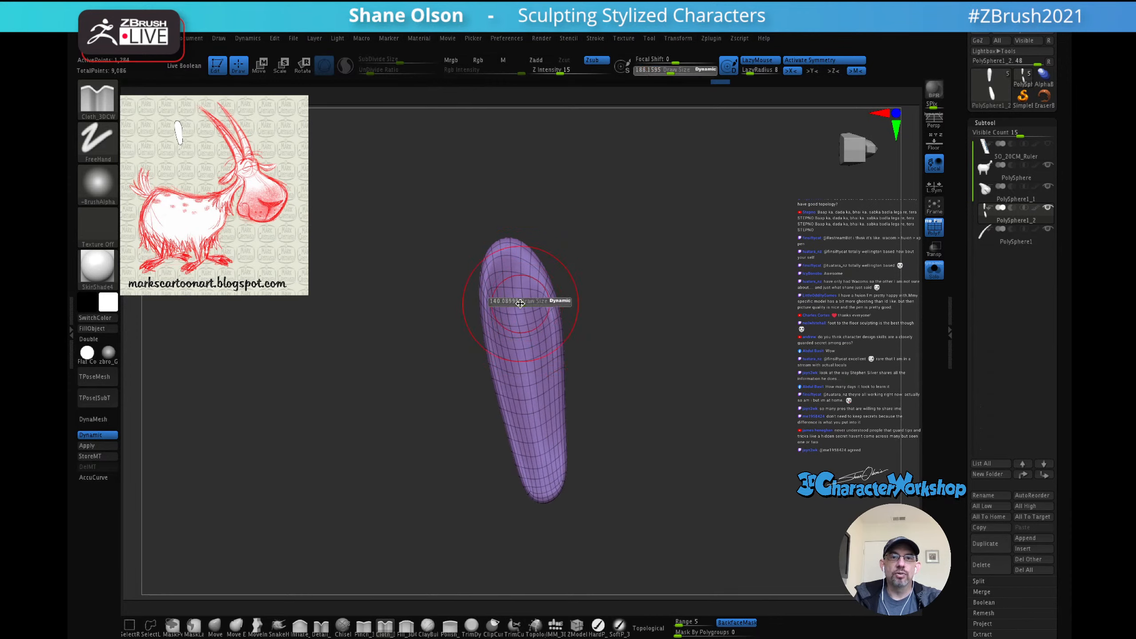
pyautogui.moveTo(524, 303); pyautogui.dragTo(517, 303)
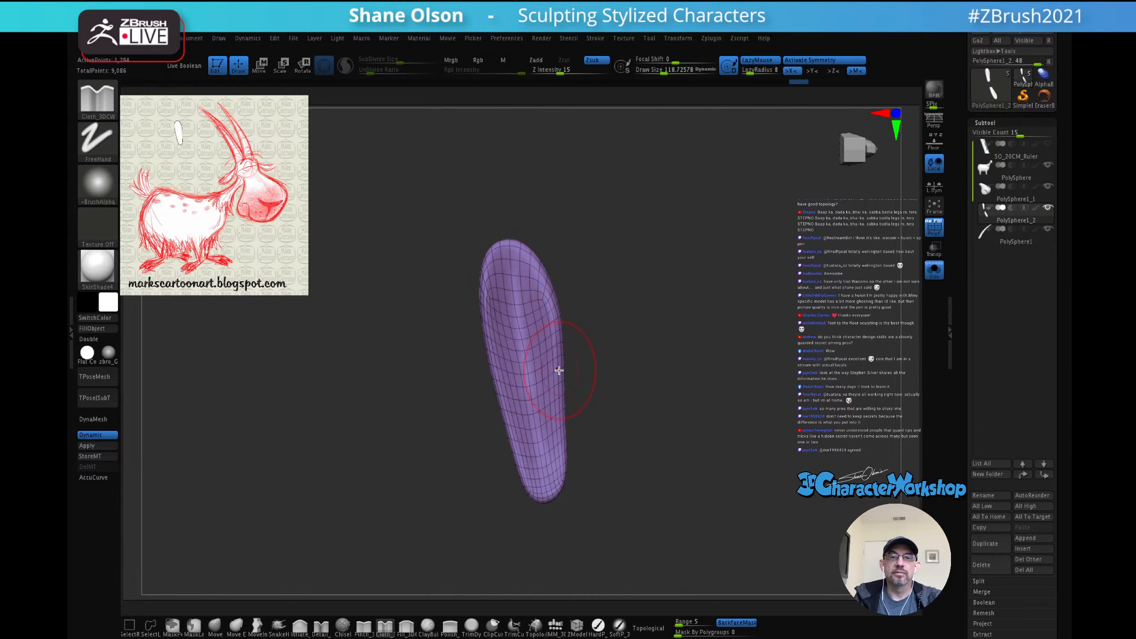
pyautogui.press('shift')
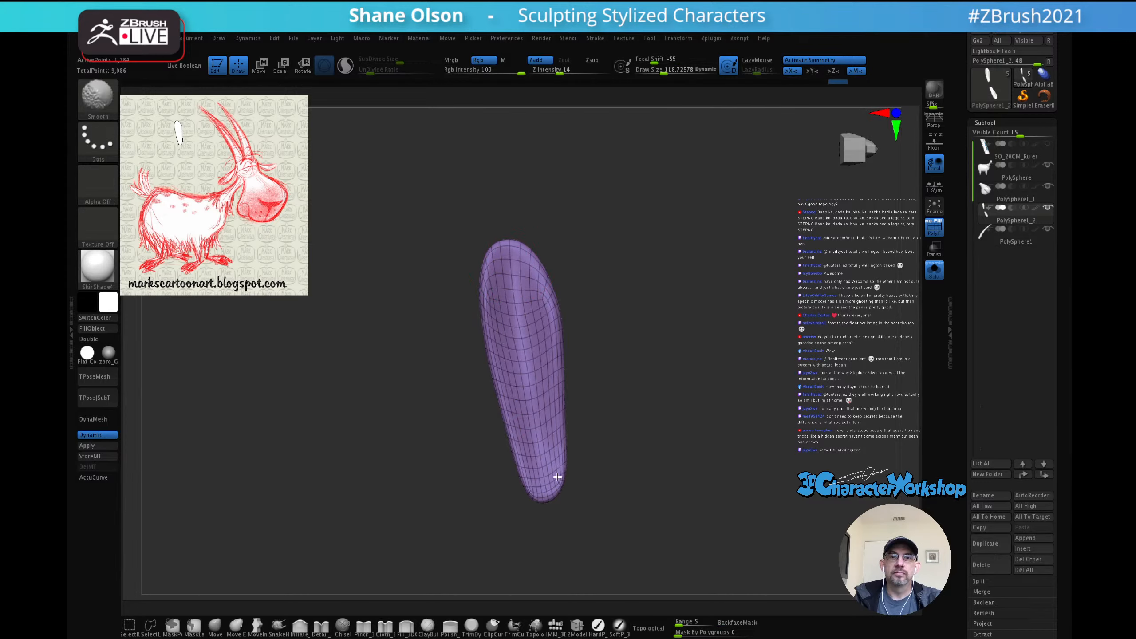
pyautogui.keyDown('shift'); pyautogui.moveTo(520, 273); pyautogui.dragTo(502, 317); pyautogui.keyUp('shift')
pyautogui.moveTo(619, 277)
pyautogui.mouseDown()
pyautogui.moveTo(565, 315)
pyautogui.moveTo(659, 281)
pyautogui.moveTo(633, 276)
pyautogui.moveTo(630, 260)
pyautogui.moveTo(634, 314)
pyautogui.moveTo(650, 307)
pyautogui.mouseUp()
# Step: Switch to the Move brush with a draw size of about 135 and undo the latest ear edits
pyautogui.click(215, 625)
pyautogui.press('s')
pyautogui.hotkey('ctrl', 'z')
pyautogui.hotkey('ctrl', 'z')
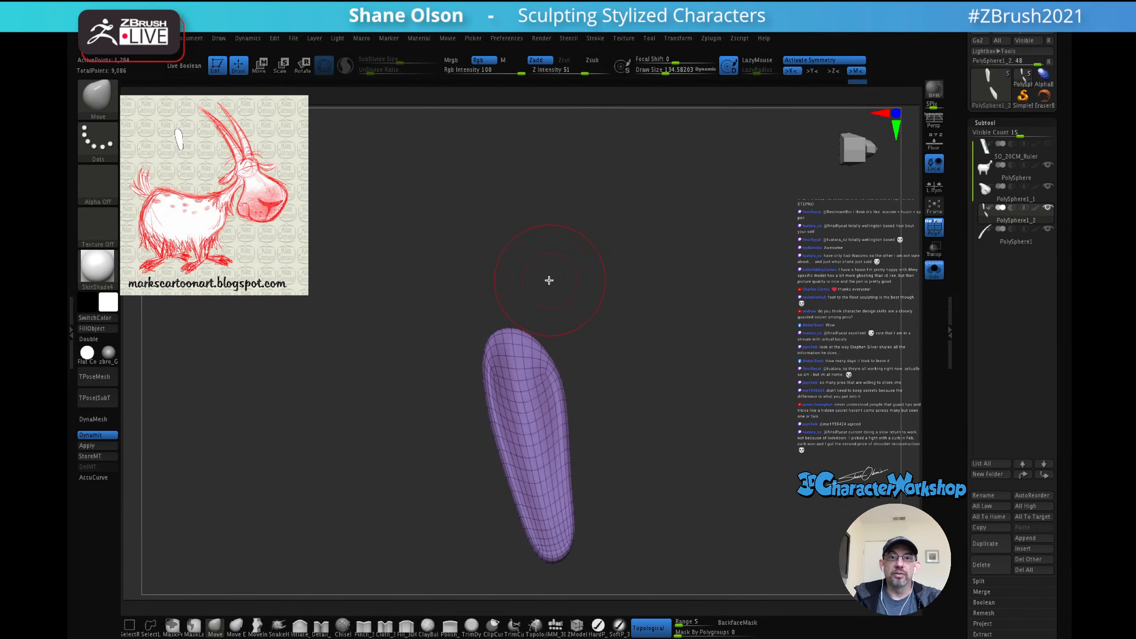
pyautogui.hotkey('ctrl', 'z')
pyautogui.hotkey('ctrl', 'z')
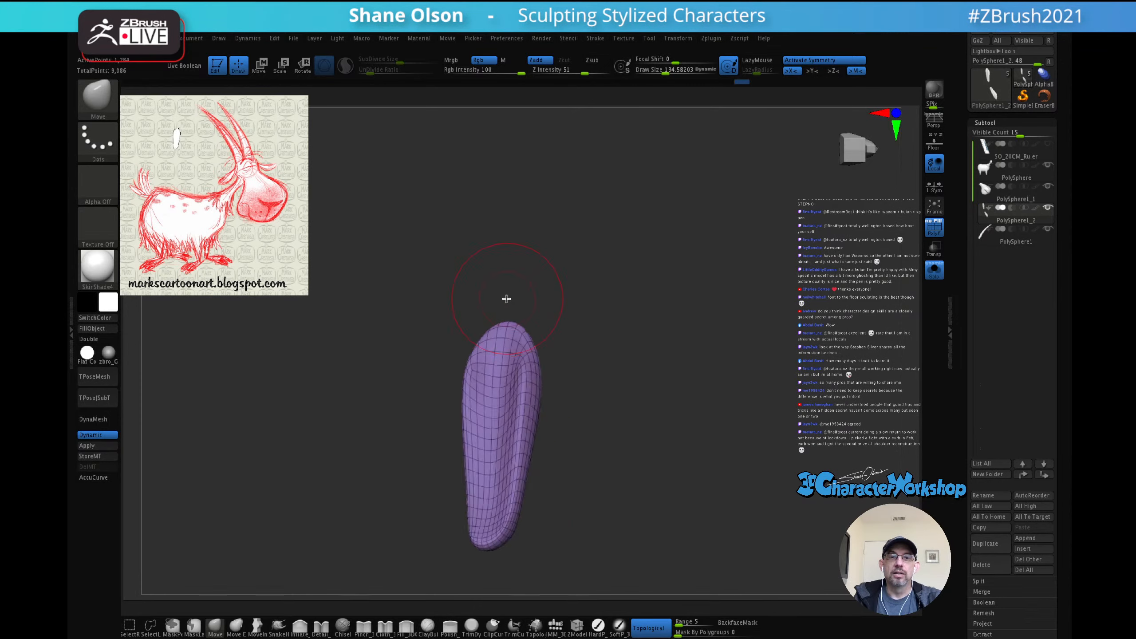
# Step: Redo the undone ear edits, reduce the draw size to about 119 and nudge the rim at the broad end with the Move brush
pyautogui.hotkey('ctrl', 'shift', 'z')
pyautogui.hotkey('ctrl', 'shift', 'z')
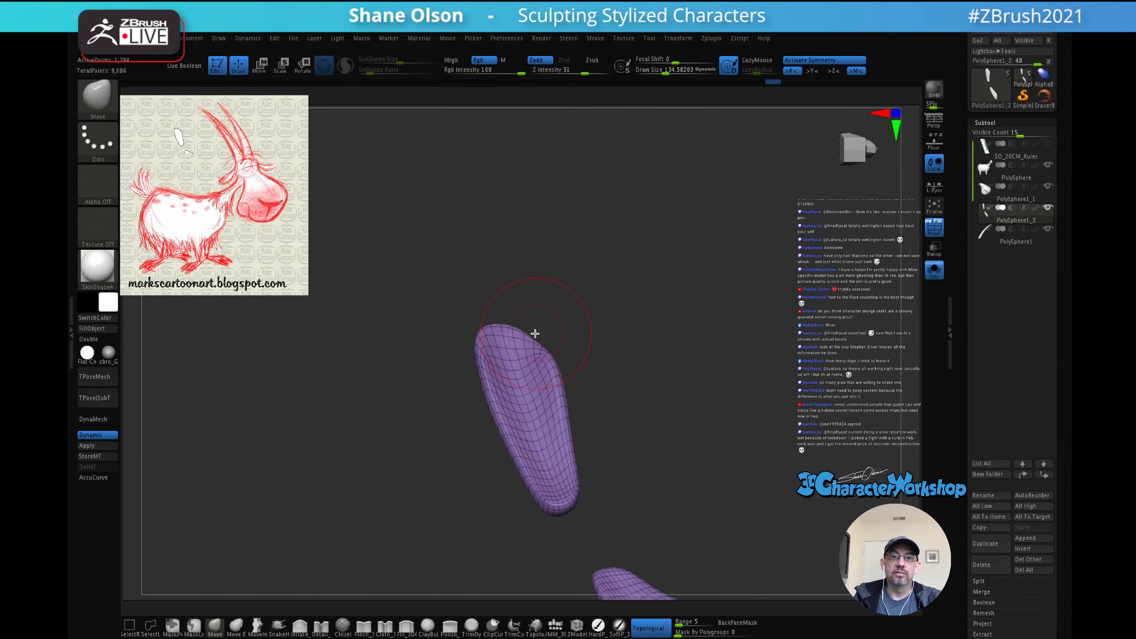
pyautogui.press('s')
pyautogui.click(535, 334)
pyautogui.moveTo(550, 318)
pyautogui.mouseDown()
pyautogui.moveTo(555, 306)
pyautogui.moveTo(541, 348)
pyautogui.mouseUp()
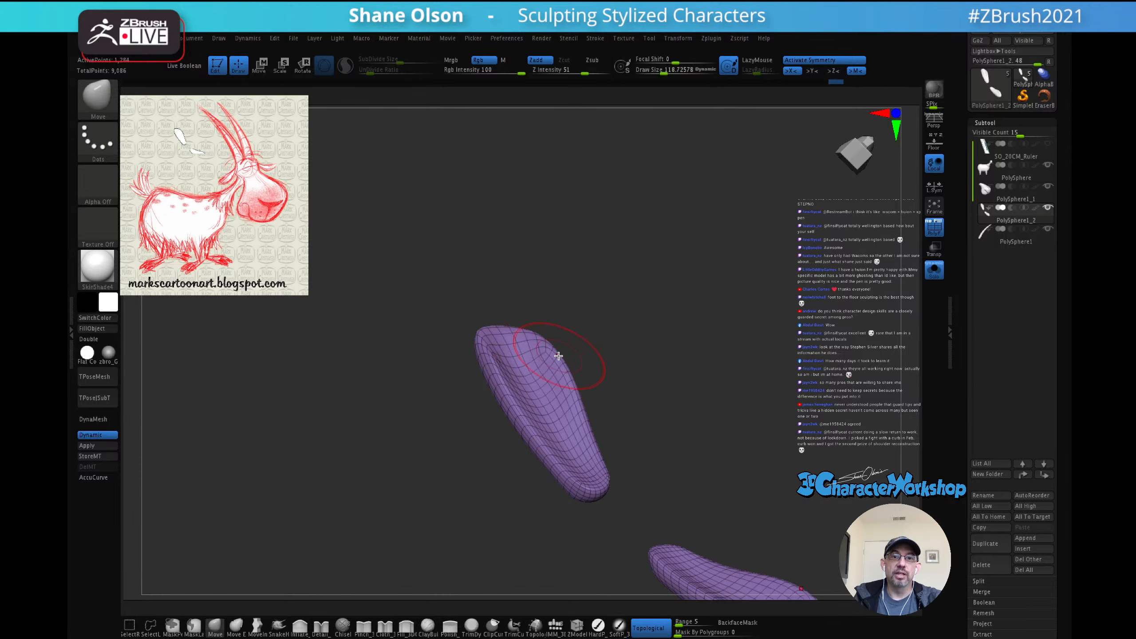
# Step: Smooth the ear's surface from its broad end down toward the middle
pyautogui.moveTo(646, 292); pyautogui.dragTo(565, 307)
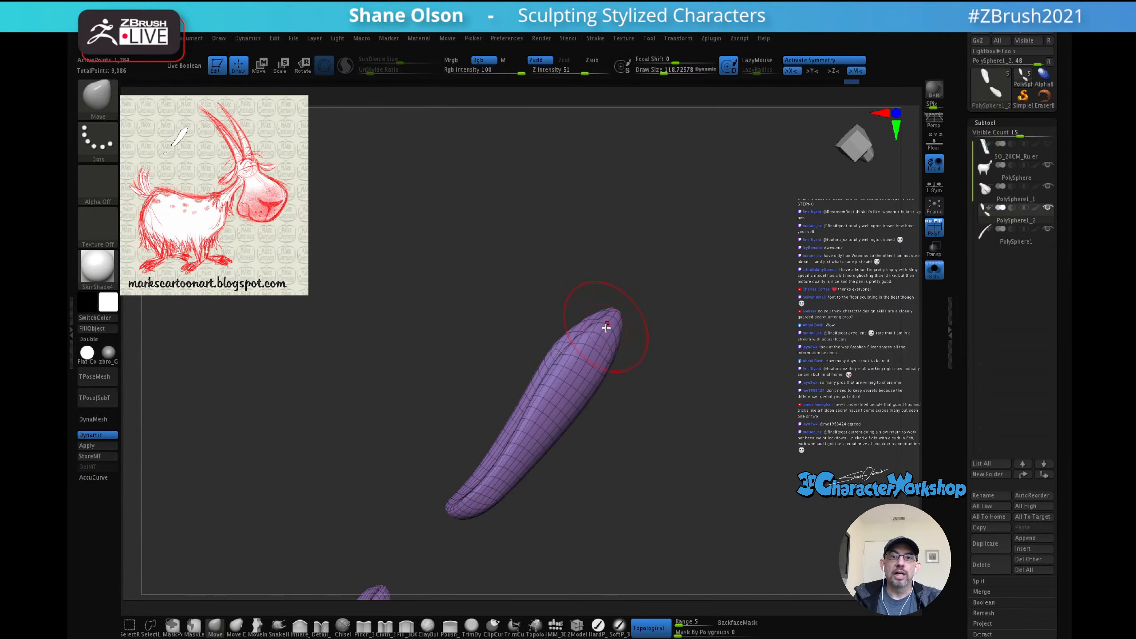
pyautogui.moveTo(619, 282)
pyautogui.mouseDown()
pyautogui.moveTo(562, 333)
pyautogui.moveTo(616, 269)
pyautogui.mouseUp()
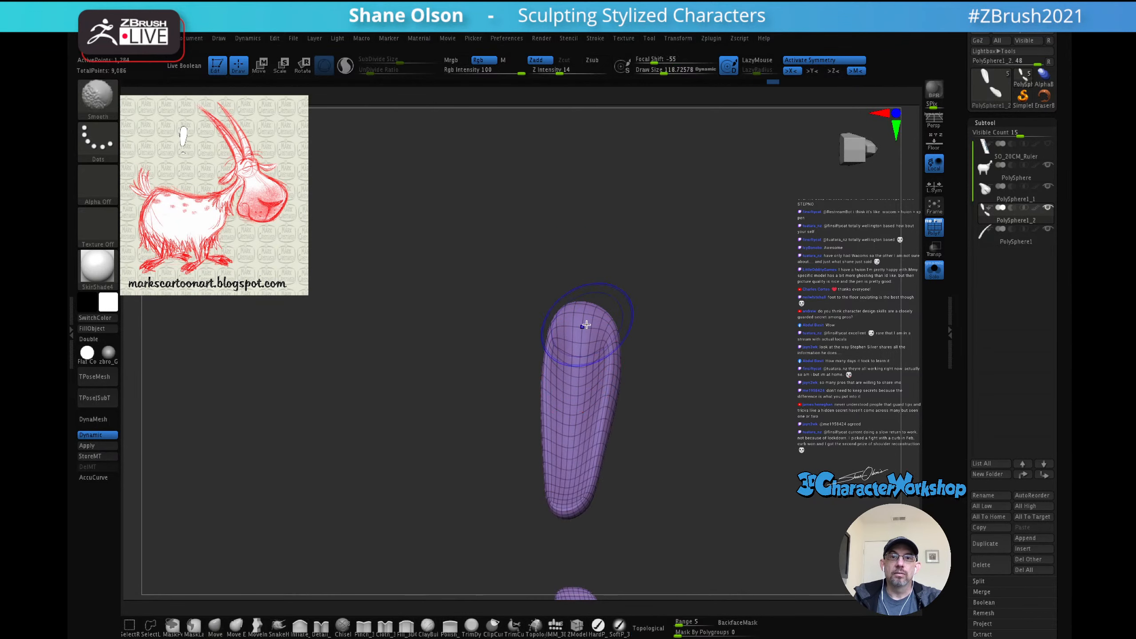
pyautogui.moveTo(585, 335)
pyautogui.keyDown('shift'); pyautogui.mouseDown()
pyautogui.moveTo(548, 431)
pyautogui.moveTo(541, 398)
pyautogui.mouseUp(); pyautogui.keyUp('shift')
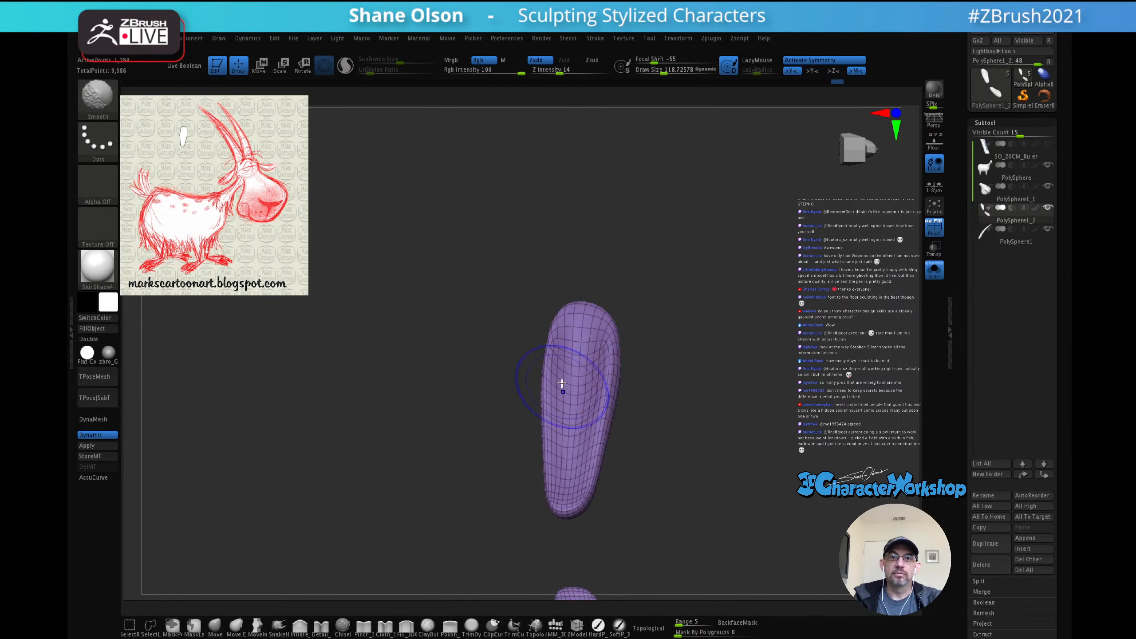
pyautogui.moveTo(606, 354); pyautogui.dragTo(601, 330)
# Step: Enlarge the Move brush to a draw size of about 289 and widen both sides of the ear's upper part
pyautogui.moveTo(602, 330)
pyautogui.mouseDown(button='right')
pyautogui.moveTo(613, 363)
pyautogui.moveTo(655, 350)
pyautogui.moveTo(637, 343)
pyautogui.moveTo(644, 302)
pyautogui.moveTo(674, 450)
pyautogui.moveTo(682, 376)
pyautogui.moveTo(644, 319)
pyautogui.moveTo(635, 277)
pyautogui.moveTo(644, 319)
pyautogui.moveTo(664, 305)
pyautogui.mouseUp(button='right')
pyautogui.press('s')
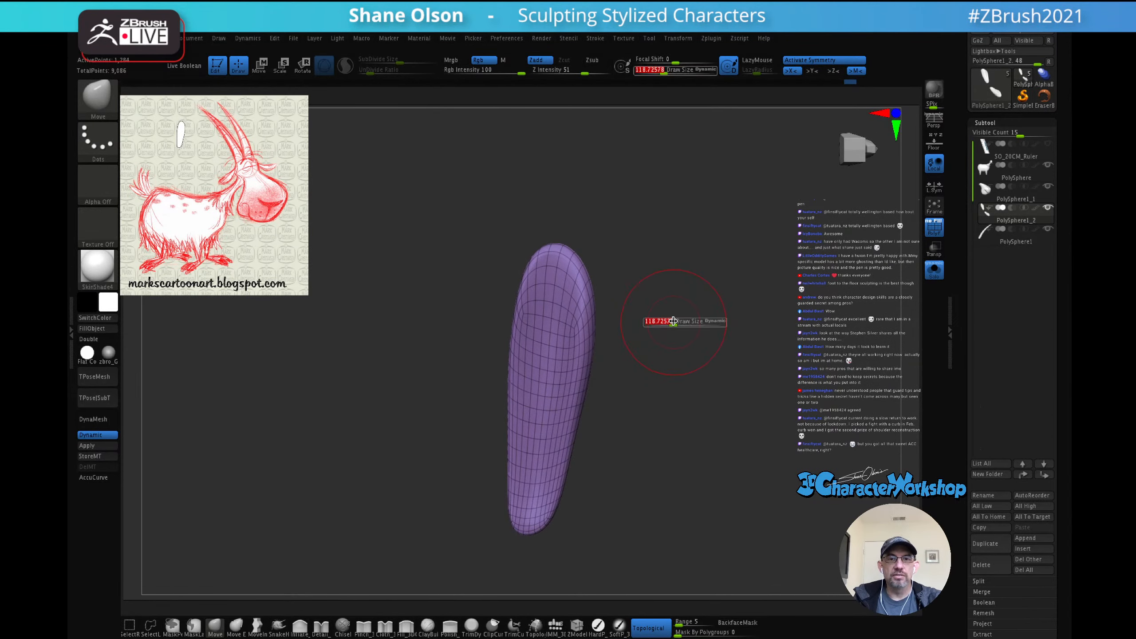
pyautogui.moveTo(673, 321); pyautogui.dragTo(679, 322)
pyautogui.moveTo(656, 307); pyautogui.dragTo(660, 303, button='right')
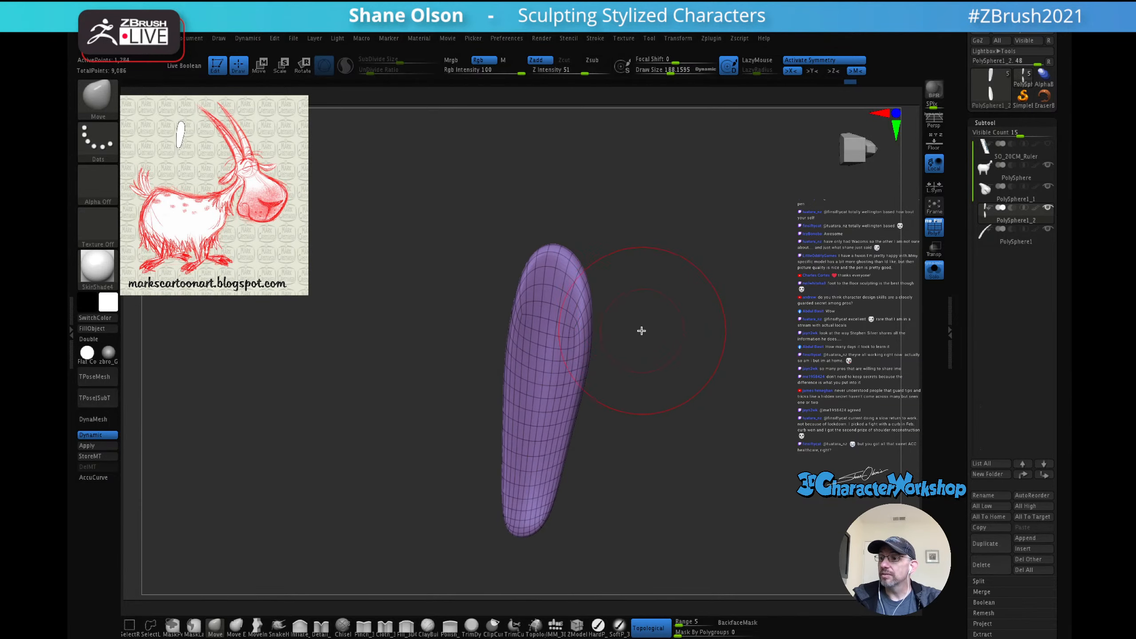
pyautogui.press('s')
pyautogui.moveTo(666, 333); pyautogui.dragTo(675, 333)
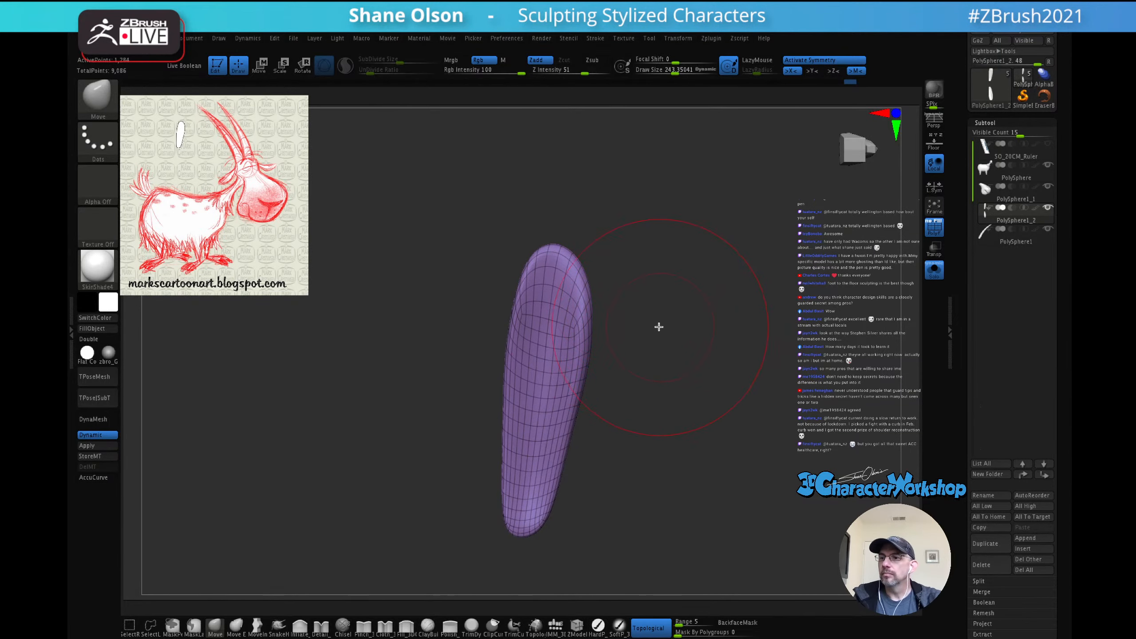
pyautogui.keyDown('alt'); pyautogui.moveTo(653, 286); pyautogui.dragTo(630, 263, button='right'); pyautogui.keyUp('alt')
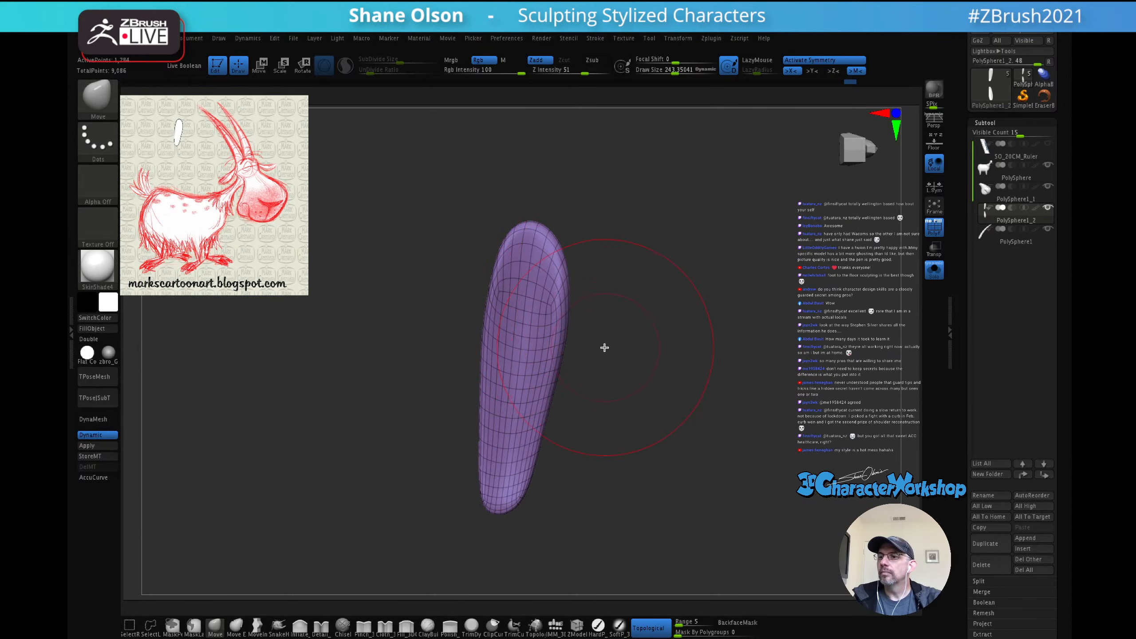
pyautogui.moveTo(604, 348); pyautogui.dragTo(608, 313, button='right')
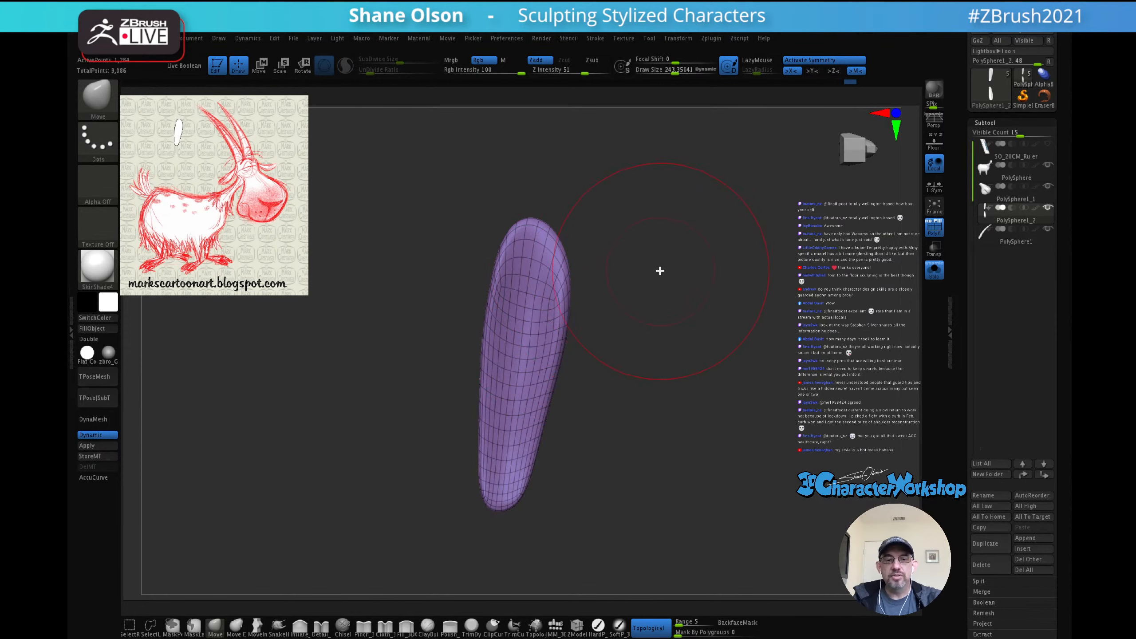
pyautogui.press('s')
pyautogui.moveTo(660, 270); pyautogui.dragTo(664, 268)
pyautogui.moveTo(495, 311); pyautogui.dragTo(485, 306)
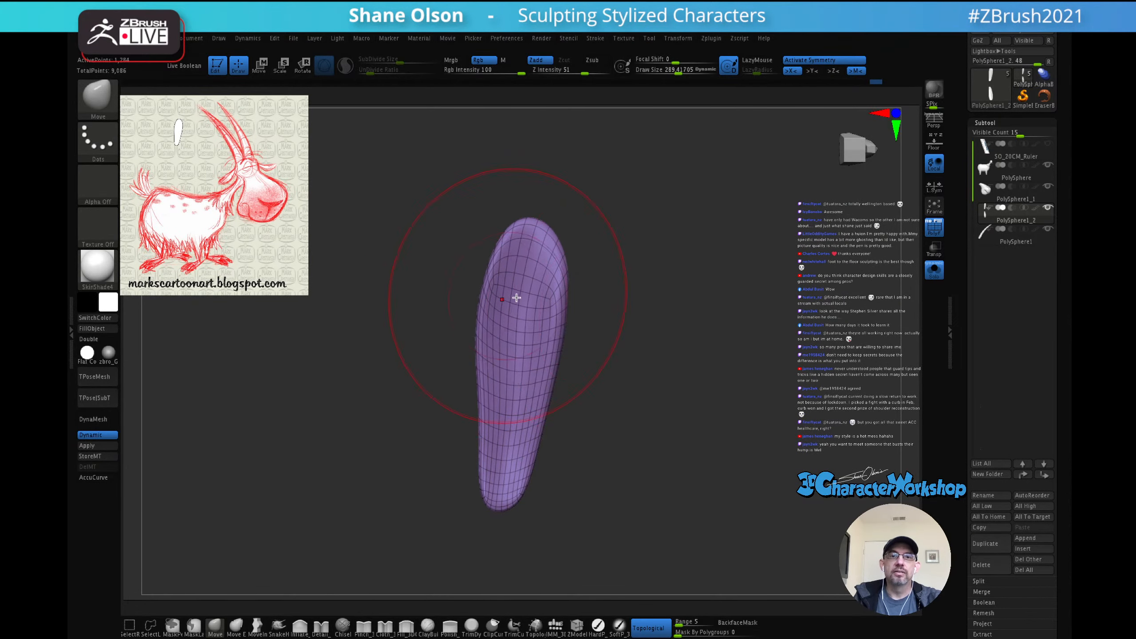
pyautogui.moveTo(556, 314); pyautogui.dragTo(573, 317)
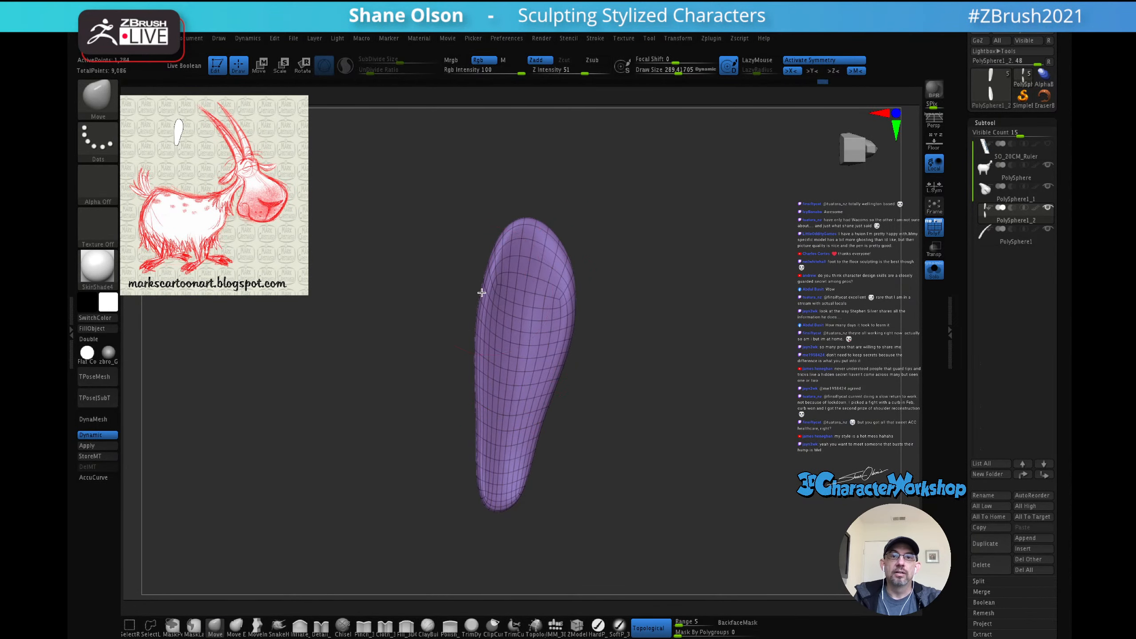
pyautogui.moveTo(482, 292); pyautogui.dragTo(478, 324)
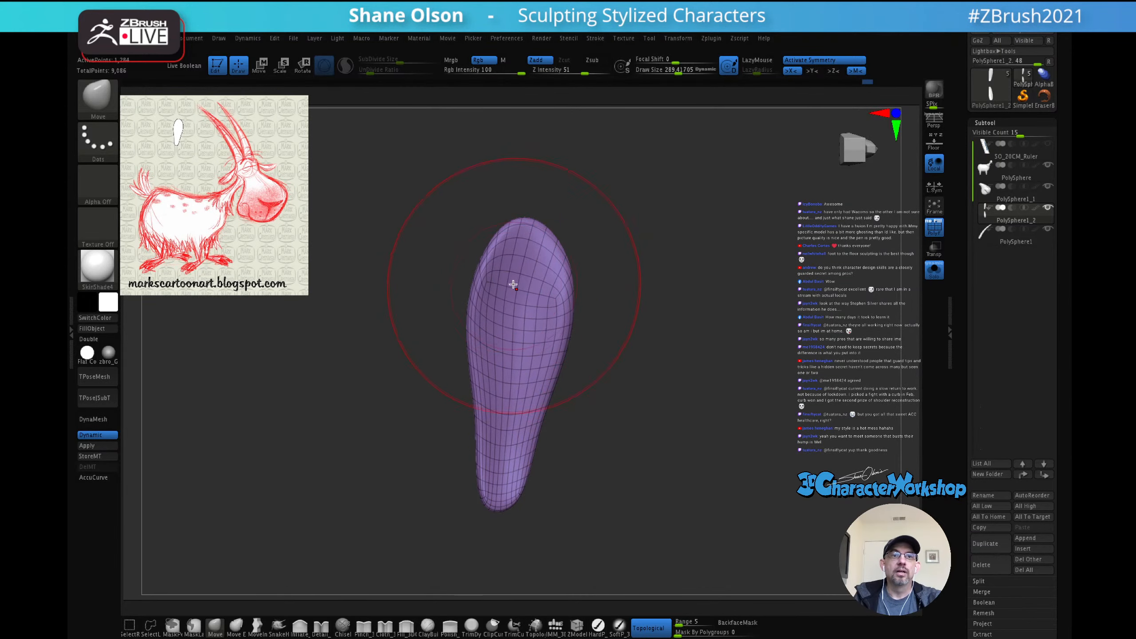
# Step: Refine the ear's outline with small Move adjustments along the lower sides and the rounded upper edge
pyautogui.moveTo(474, 389); pyautogui.dragTo(472, 389)
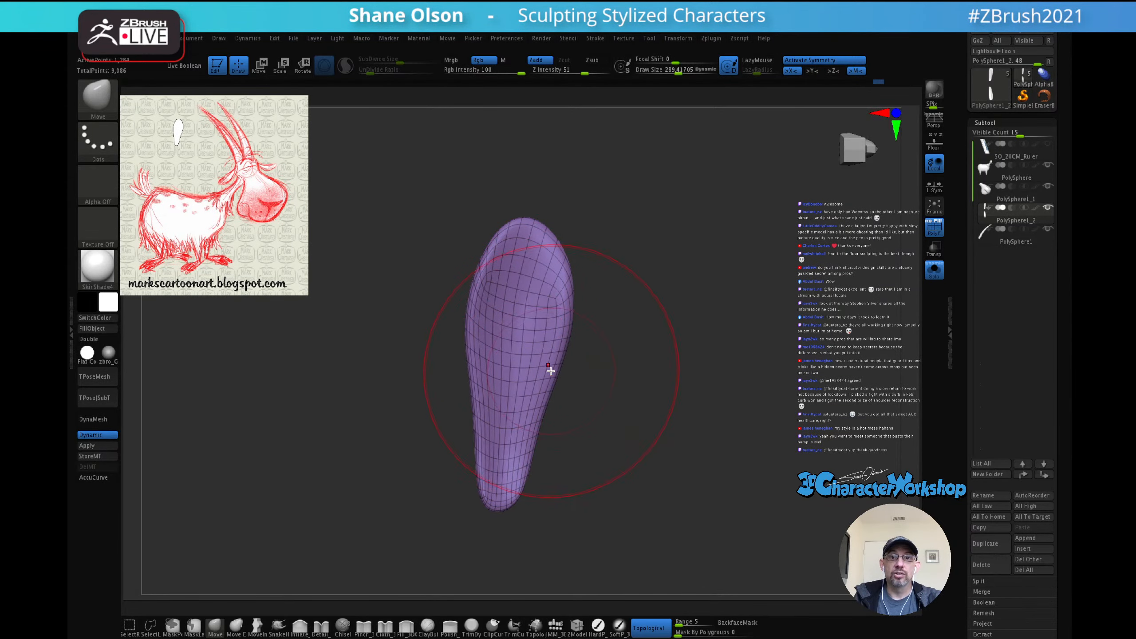
pyautogui.moveTo(550, 372); pyautogui.dragTo(558, 380)
pyautogui.moveTo(556, 291); pyautogui.dragTo(563, 283)
pyautogui.moveTo(545, 247); pyautogui.dragTo(553, 242)
pyautogui.moveTo(483, 393); pyautogui.dragTo(480, 395)
# Step: Reduce the draw size to about 188 and reshape the hollow's rim near the narrow end and around the broad tip
pyautogui.moveTo(594, 289)
pyautogui.mouseDown()
pyautogui.moveTo(621, 288)
pyautogui.moveTo(628, 431)
pyautogui.moveTo(610, 347)
pyautogui.moveTo(637, 352)
pyautogui.moveTo(634, 381)
pyautogui.moveTo(627, 357)
pyautogui.moveTo(615, 362)
pyautogui.mouseUp()
pyautogui.press('s')
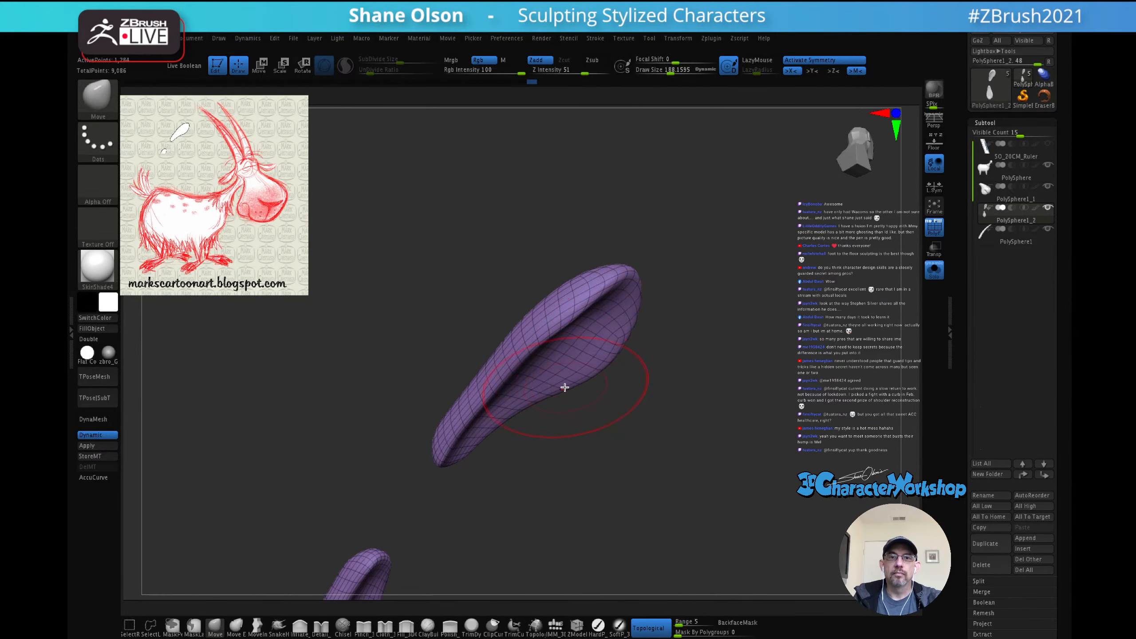
pyautogui.moveTo(531, 407); pyautogui.dragTo(524, 416)
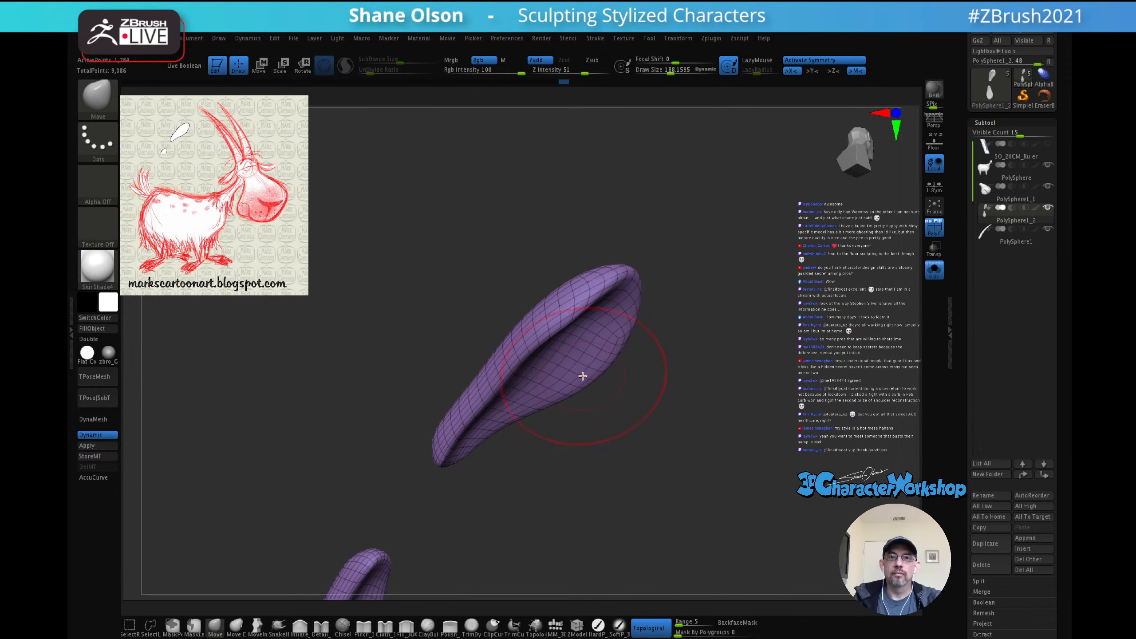
pyautogui.moveTo(640, 308)
pyautogui.mouseDown()
pyautogui.moveTo(601, 320)
pyautogui.moveTo(624, 309)
pyautogui.mouseUp()
pyautogui.moveTo(604, 265); pyautogui.dragTo(596, 292)
# Step: Smooth the ear from its narrow base toward the middle
pyautogui.moveTo(638, 342); pyautogui.dragTo(736, 246)
pyautogui.moveTo(468, 334); pyautogui.dragTo(521, 291)
pyautogui.keyDown('shift'); pyautogui.moveTo(551, 350); pyautogui.dragTo(553, 368); pyautogui.keyUp('shift')
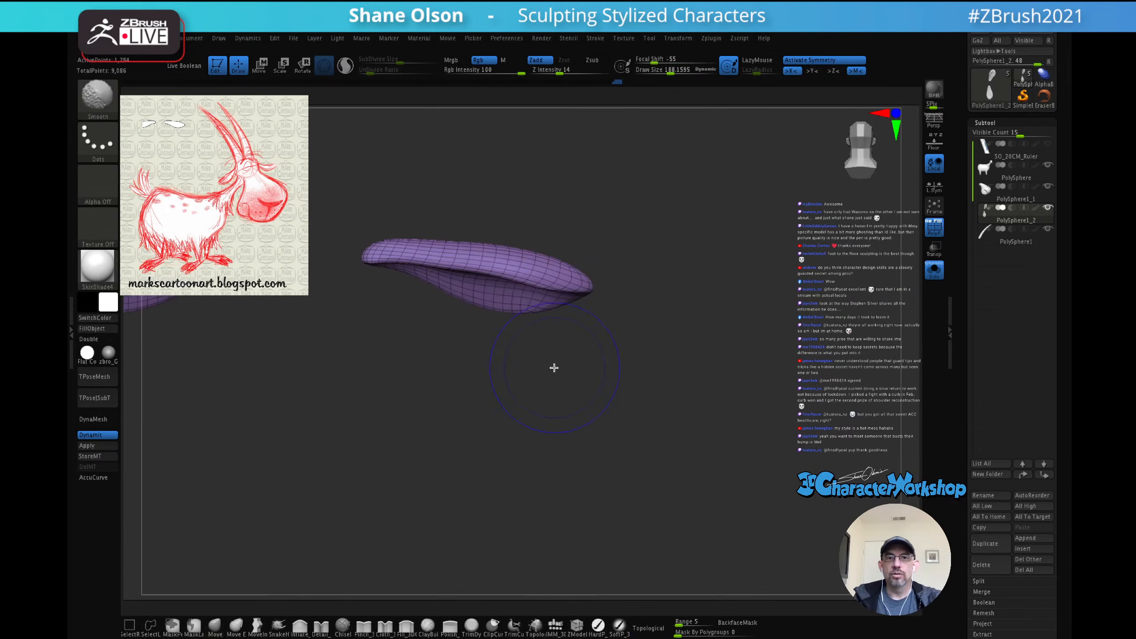
pyautogui.keyDown('alt'); pyautogui.moveTo(571, 325); pyautogui.dragTo(636, 374); pyautogui.keyUp('alt')
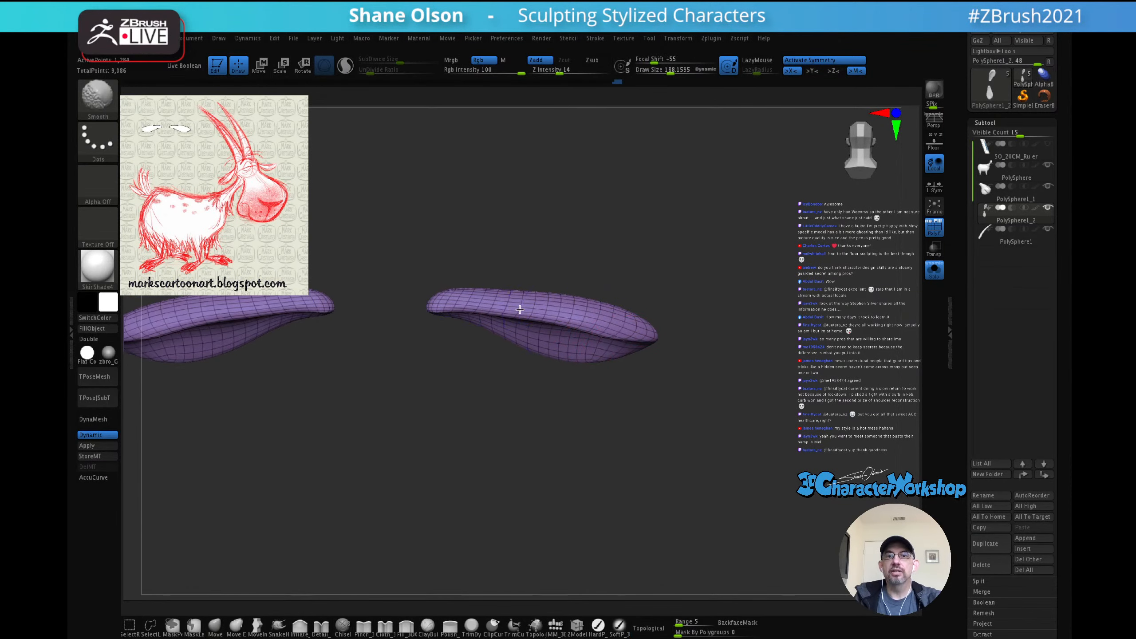
pyautogui.moveTo(445, 298)
pyautogui.keyDown('shift'); pyautogui.mouseDown()
pyautogui.moveTo(623, 334)
pyautogui.moveTo(564, 319)
pyautogui.mouseUp(); pyautogui.keyUp('shift')
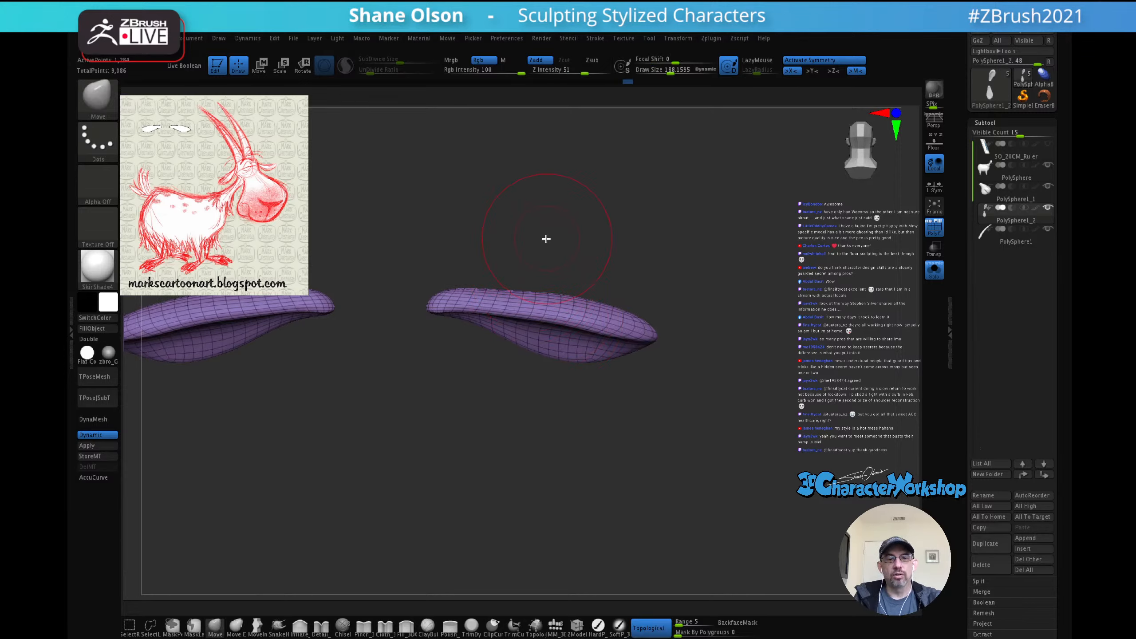
# Step: Set the draw size to about 229 and reshape the ears' upper edge into a gentle arch with the Move brush
pyautogui.press('s')
pyautogui.moveTo(545, 239); pyautogui.dragTo(549, 240)
pyautogui.moveTo(494, 292)
pyautogui.mouseDown()
pyautogui.moveTo(546, 289)
pyautogui.moveTo(589, 257)
pyautogui.moveTo(628, 259)
pyautogui.moveTo(659, 281)
pyautogui.moveTo(688, 264)
pyautogui.mouseUp()
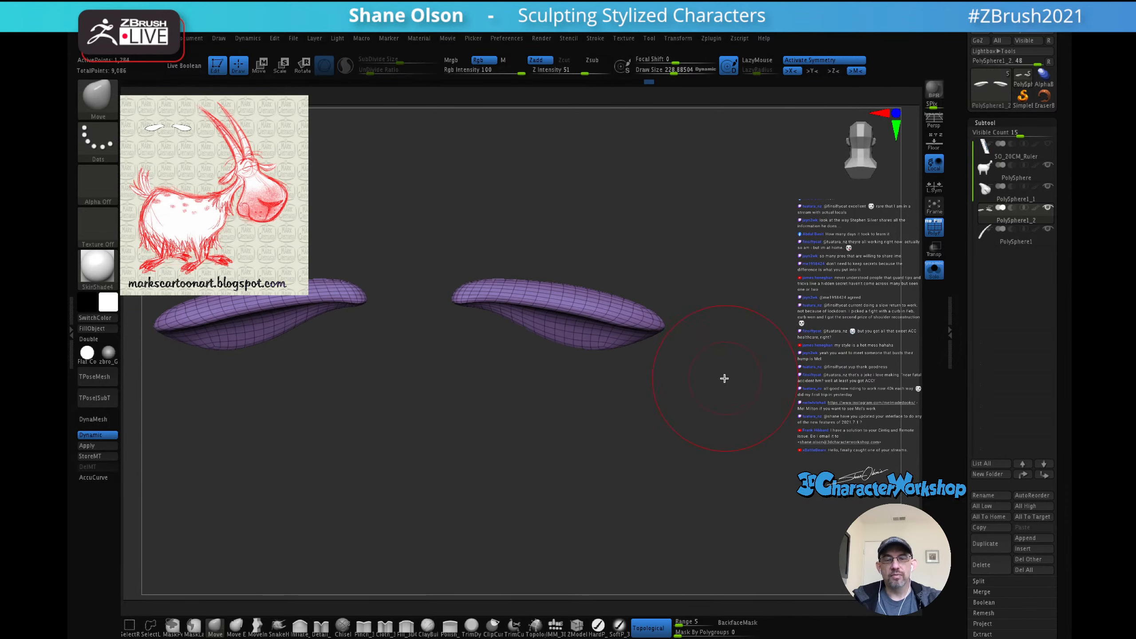
pyautogui.moveTo(724, 378)
pyautogui.mouseDown()
pyautogui.moveTo(715, 353)
pyautogui.moveTo(718, 393)
pyautogui.moveTo(758, 375)
pyautogui.moveTo(740, 370)
pyautogui.moveTo(826, 377)
pyautogui.moveTo(747, 401)
pyautogui.moveTo(758, 424)
pyautogui.moveTo(768, 413)
pyautogui.moveTo(742, 366)
pyautogui.moveTo(738, 401)
pyautogui.mouseUp()
pyautogui.keyDown('alt'); pyautogui.moveTo(720, 335); pyautogui.dragTo(746, 411); pyautogui.keyUp('alt')
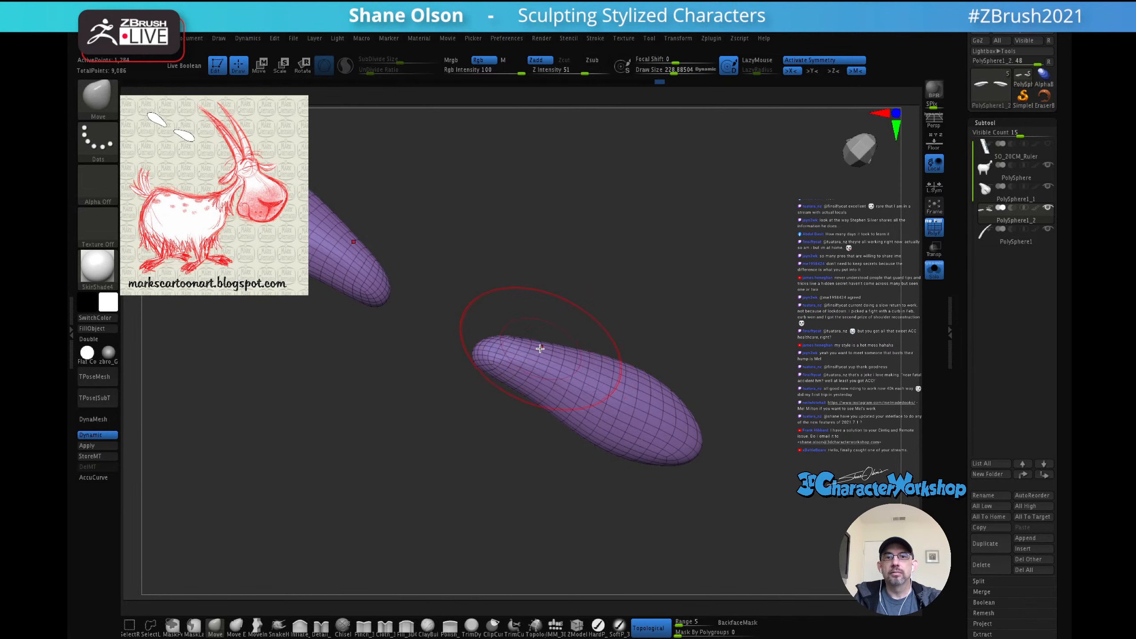
pyautogui.moveTo(660, 320); pyautogui.dragTo(626, 325)
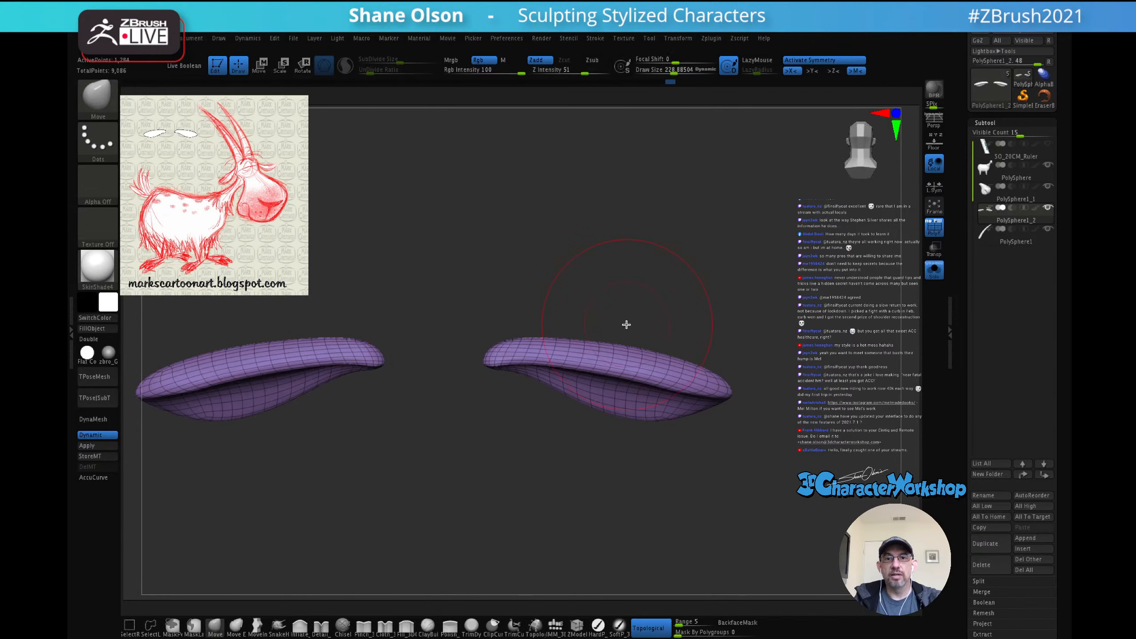
pyautogui.moveTo(558, 365); pyautogui.dragTo(644, 368)
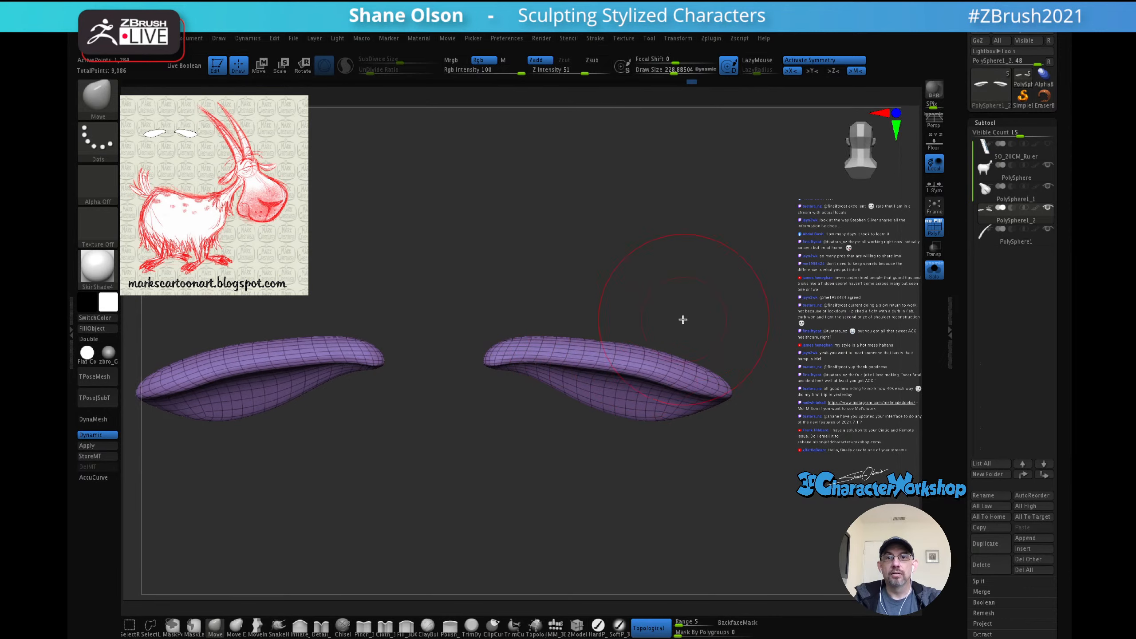
# Step: Turn off Solo to show the whole goat and check how the ears sit against the head from several angles
pyautogui.click(933, 270)
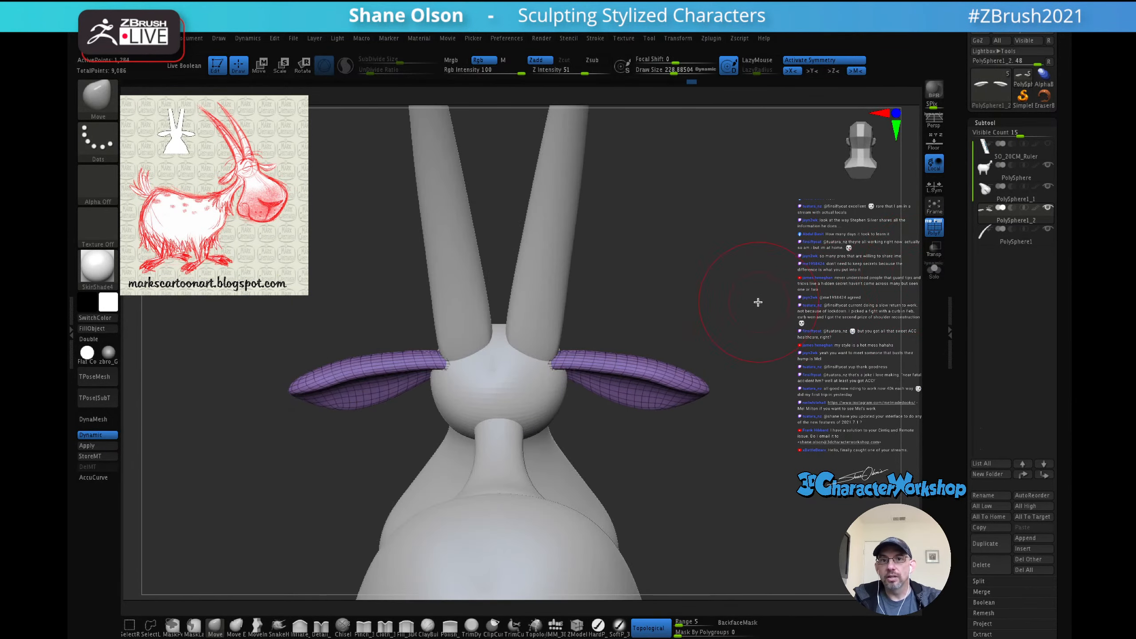
pyautogui.moveTo(758, 303)
pyautogui.mouseDown()
pyautogui.moveTo(746, 317)
pyautogui.moveTo(771, 307)
pyautogui.moveTo(776, 340)
pyautogui.moveTo(705, 294)
pyautogui.moveTo(753, 281)
pyautogui.moveTo(593, 372)
pyautogui.mouseUp()
pyautogui.moveTo(690, 285); pyautogui.dragTo(672, 325)
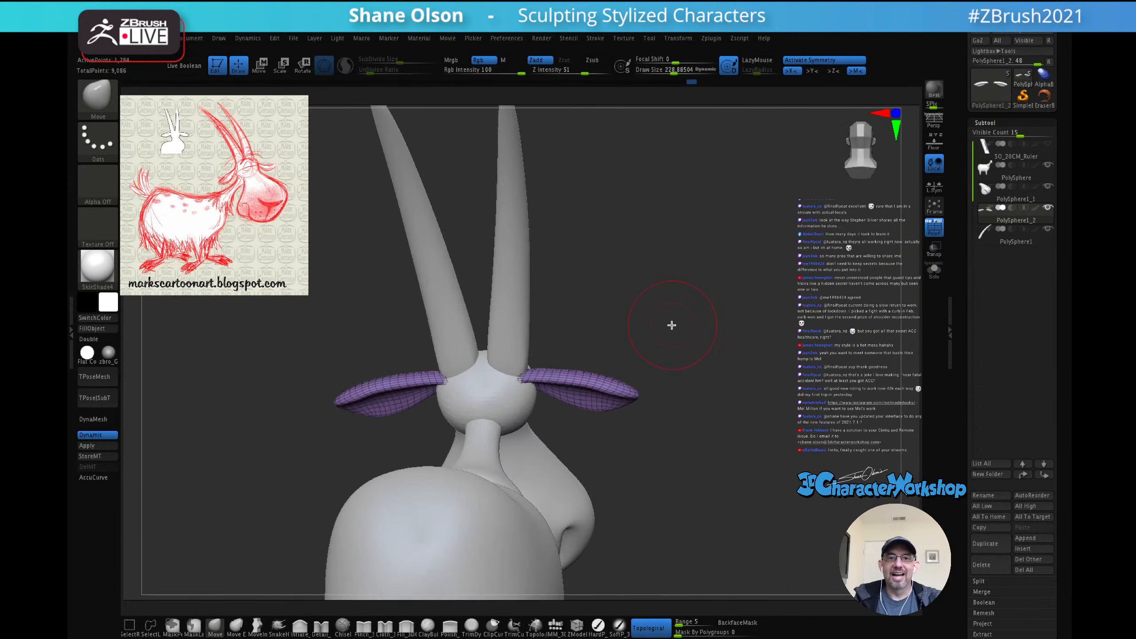
pyautogui.moveTo(695, 287)
pyautogui.mouseDown()
pyautogui.moveTo(568, 291)
pyautogui.moveTo(700, 298)
pyautogui.moveTo(728, 335)
pyautogui.mouseUp()
# Step: Reset the transform gizmo's orientation on the ears and rotate them backward about 28 degrees in the top view
pyautogui.press('e')
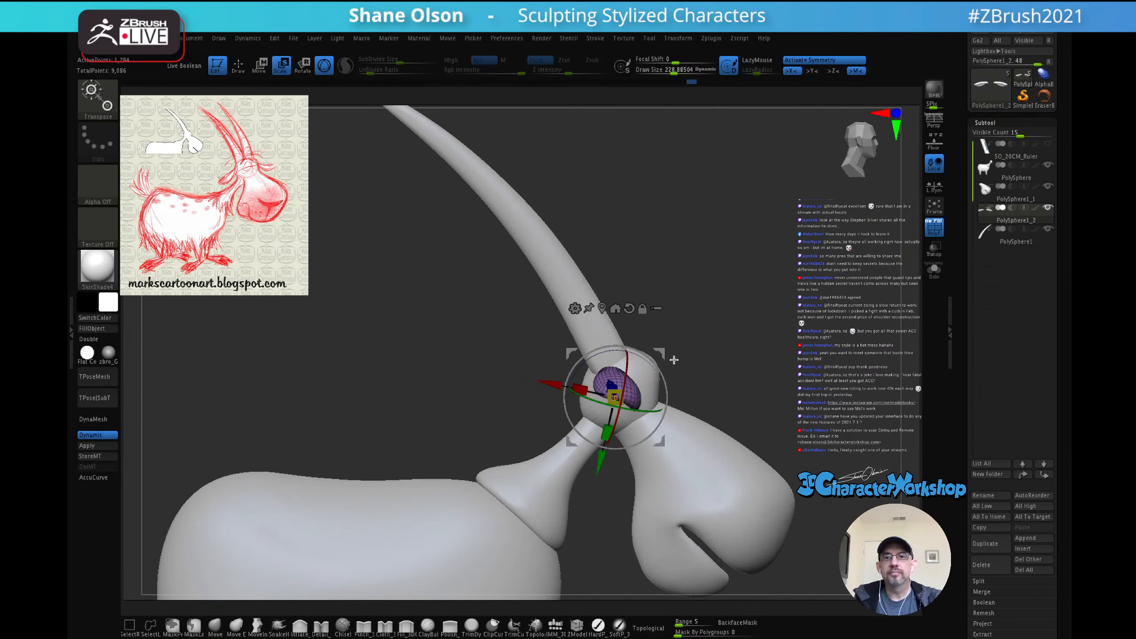
pyautogui.click(628, 308)
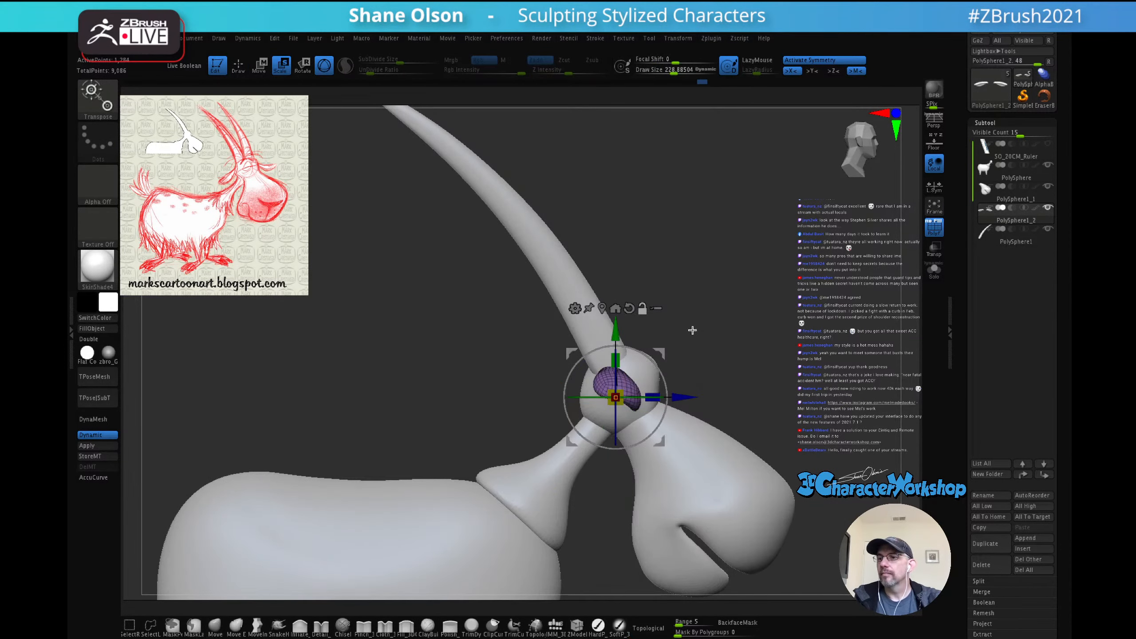
pyautogui.moveTo(696, 342)
pyautogui.keyDown('alt'); pyautogui.mouseDown()
pyautogui.moveTo(677, 317)
pyautogui.moveTo(633, 314)
pyautogui.moveTo(673, 298)
pyautogui.moveTo(686, 342)
pyautogui.mouseUp(); pyautogui.keyUp('alt')
pyautogui.moveTo(738, 220); pyautogui.dragTo(739, 273)
pyautogui.keyDown('alt'); pyautogui.moveTo(642, 311); pyautogui.dragTo(644, 265); pyautogui.keyUp('alt')
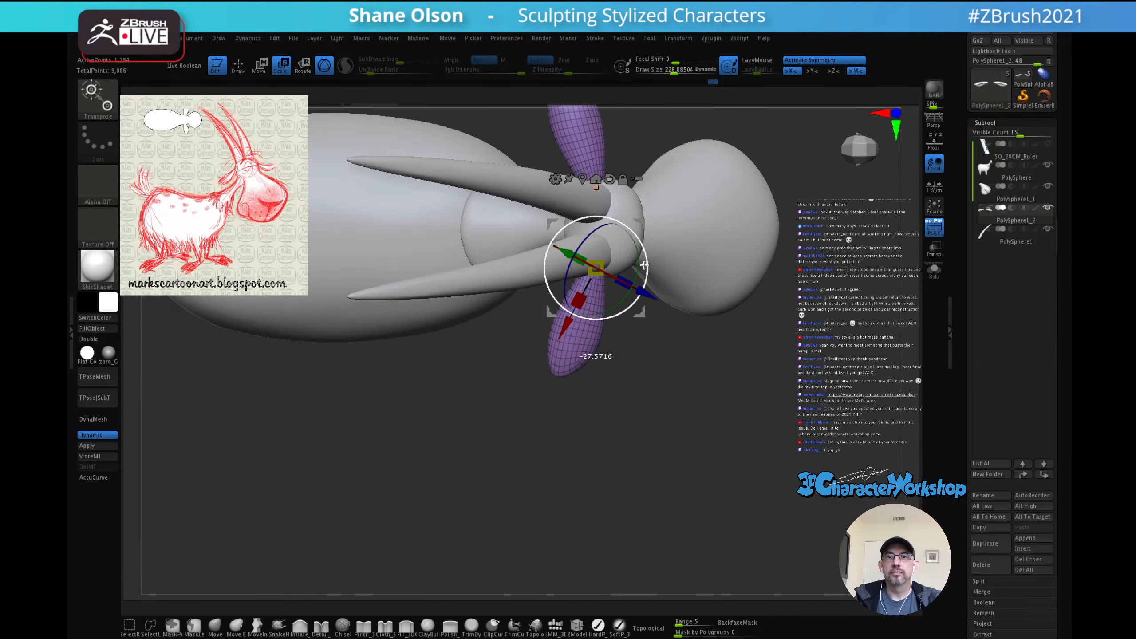
# Step: Rotate the ears further so they droop down and back from the head, and return to Draw mode
pyautogui.keyDown('alt'); pyautogui.moveTo(685, 365); pyautogui.dragTo(676, 333); pyautogui.keyUp('alt')
pyautogui.keyDown('alt'); pyautogui.moveTo(685, 359); pyautogui.dragTo(621, 260); pyautogui.keyUp('alt')
pyautogui.moveTo(731, 263)
pyautogui.keyDown('alt'); pyautogui.mouseDown()
pyautogui.moveTo(696, 271)
pyautogui.moveTo(748, 287)
pyautogui.moveTo(739, 280)
pyautogui.moveTo(758, 266)
pyautogui.moveTo(736, 247)
pyautogui.mouseUp(); pyautogui.keyUp('alt')
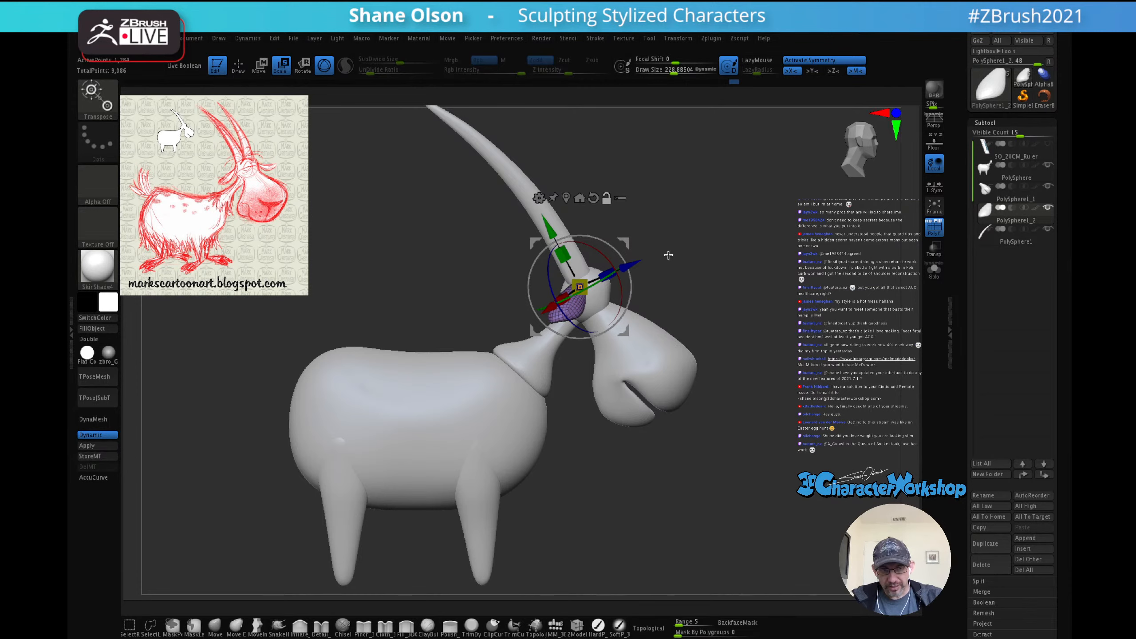
pyautogui.moveTo(750, 295); pyautogui.dragTo(690, 307)
pyautogui.moveTo(751, 272)
pyautogui.keyDown('alt'); pyautogui.mouseDown()
pyautogui.moveTo(758, 259)
pyautogui.moveTo(728, 298)
pyautogui.moveTo(750, 295)
pyautogui.moveTo(741, 310)
pyautogui.moveTo(727, 281)
pyautogui.moveTo(743, 307)
pyautogui.moveTo(707, 307)
pyautogui.moveTo(756, 290)
pyautogui.mouseUp(); pyautogui.keyUp('alt')
pyautogui.press('q')
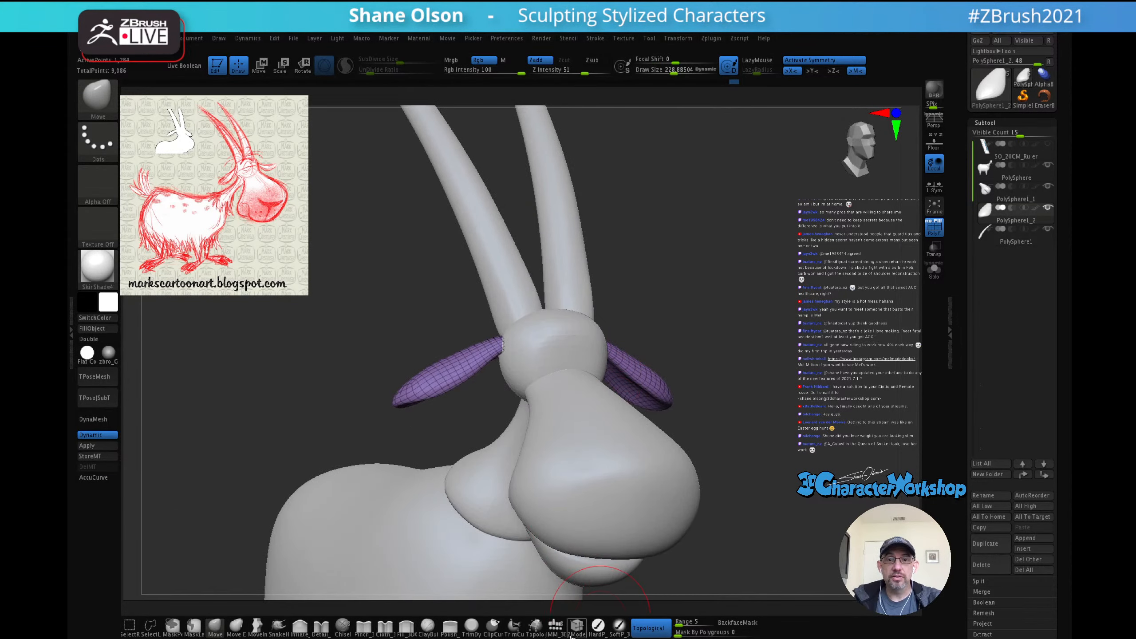
# Step: Choose the QuadSphere mesh of the IMM insert brush and make the subtool containing the head active in front view
pyautogui.click(556, 626)
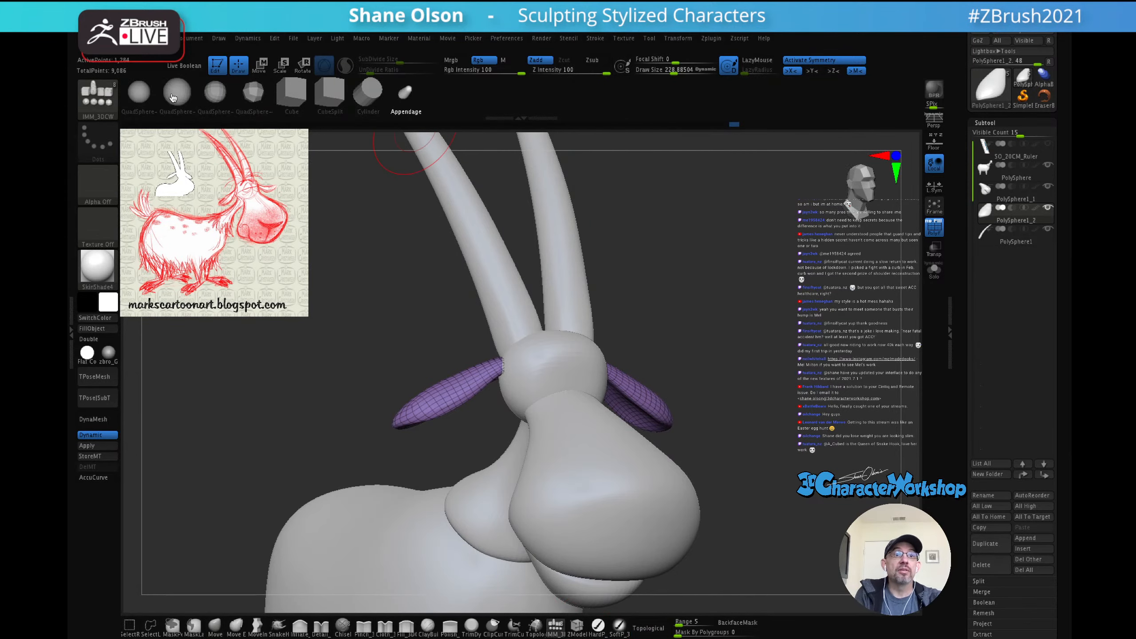
pyautogui.moveTo(723, 325)
pyautogui.keyDown('shift'); pyautogui.mouseDown()
pyautogui.moveTo(733, 315)
pyautogui.moveTo(723, 295)
pyautogui.moveTo(727, 320)
pyautogui.moveTo(752, 325)
pyautogui.moveTo(723, 304)
pyautogui.moveTo(739, 290)
pyautogui.moveTo(712, 306)
pyautogui.mouseUp(); pyautogui.keyUp('shift')
pyautogui.keyDown('alt'); pyautogui.click(531, 377); pyautogui.keyUp('alt')
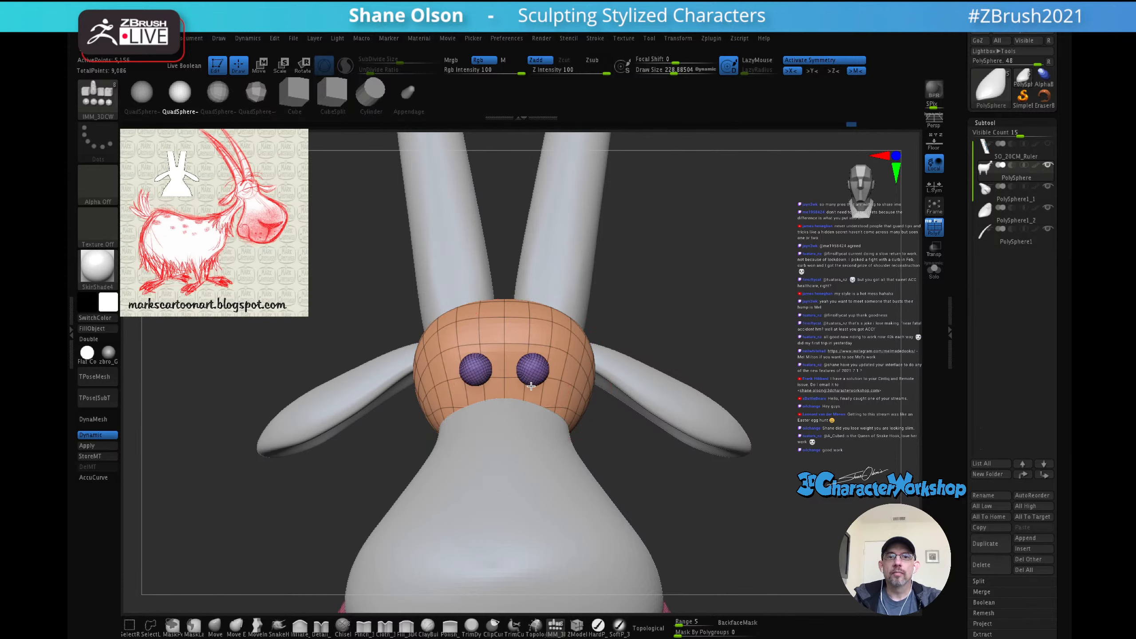
# Step: Try inserting a mirrored pair of small QuadSphere eyes on the front of the head
pyautogui.moveTo(531, 389); pyautogui.dragTo(531, 390)
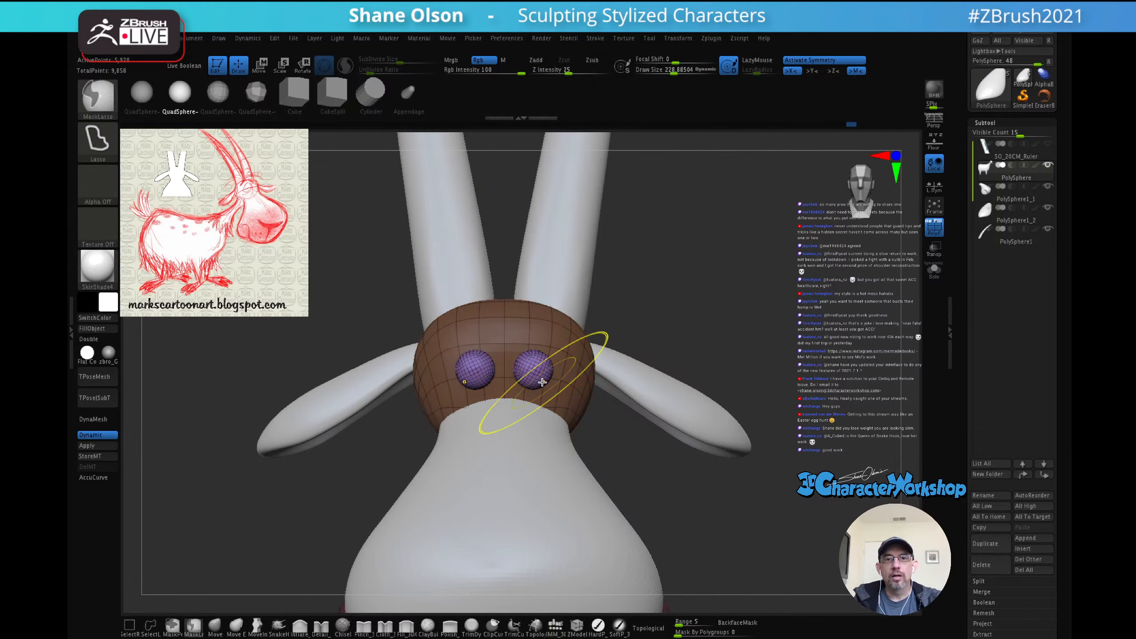
pyautogui.hotkey('ctrl', 'z')
pyautogui.press('w')
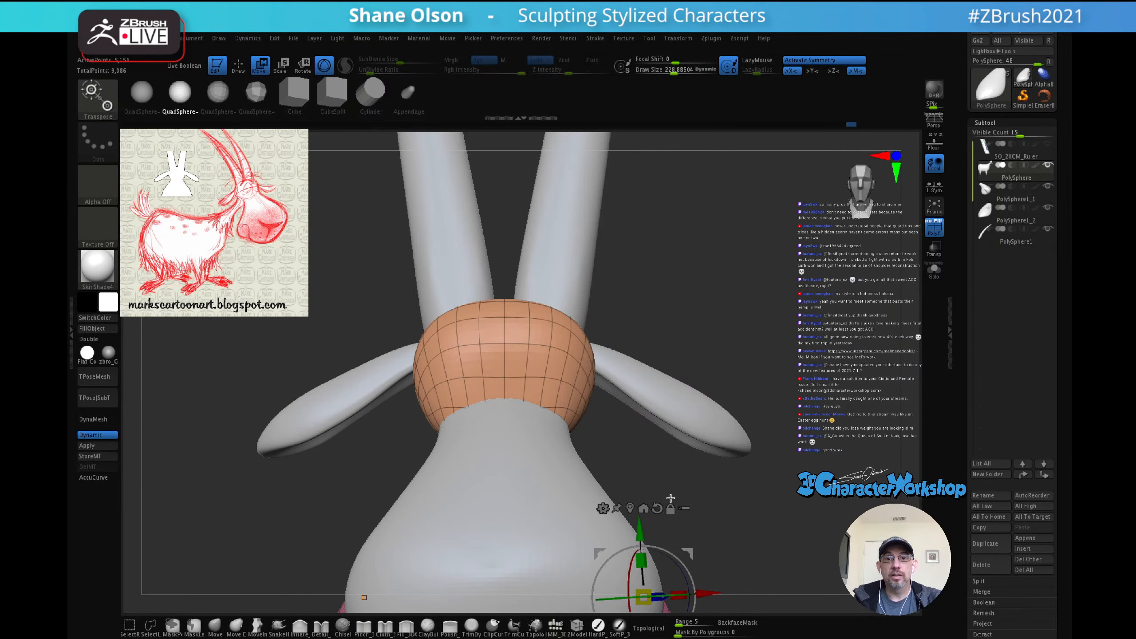
pyautogui.press('q')
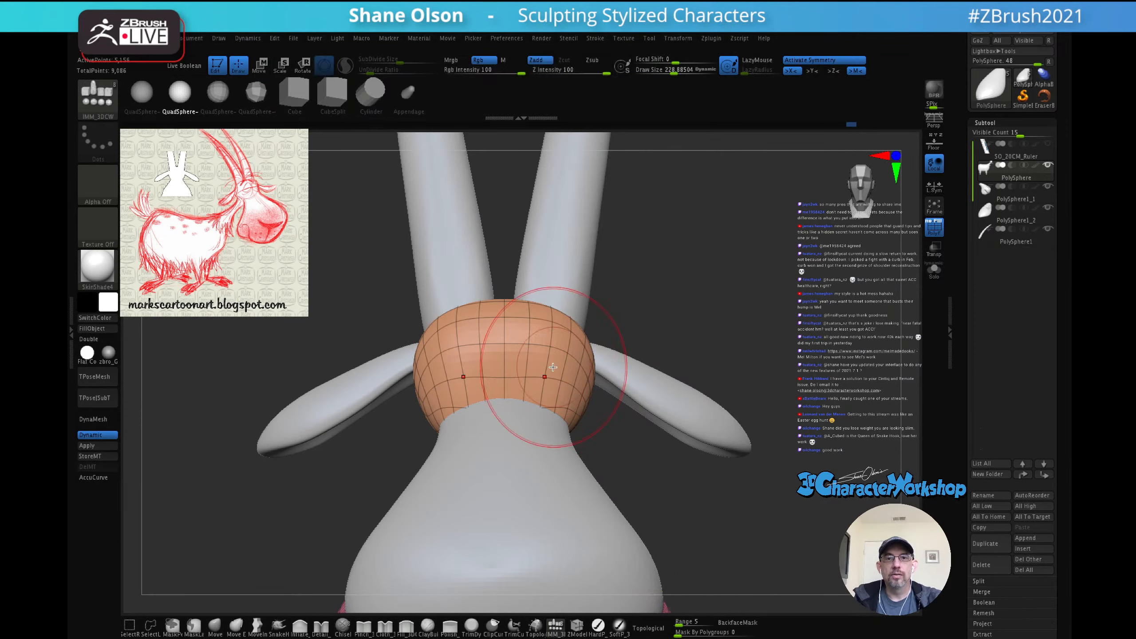
# Step: Insert a mirrored pair of QuadSphere eyes on the front of the head, sized so the two spheres nearly touch
pyautogui.moveTo(542, 366); pyautogui.dragTo(543, 381)
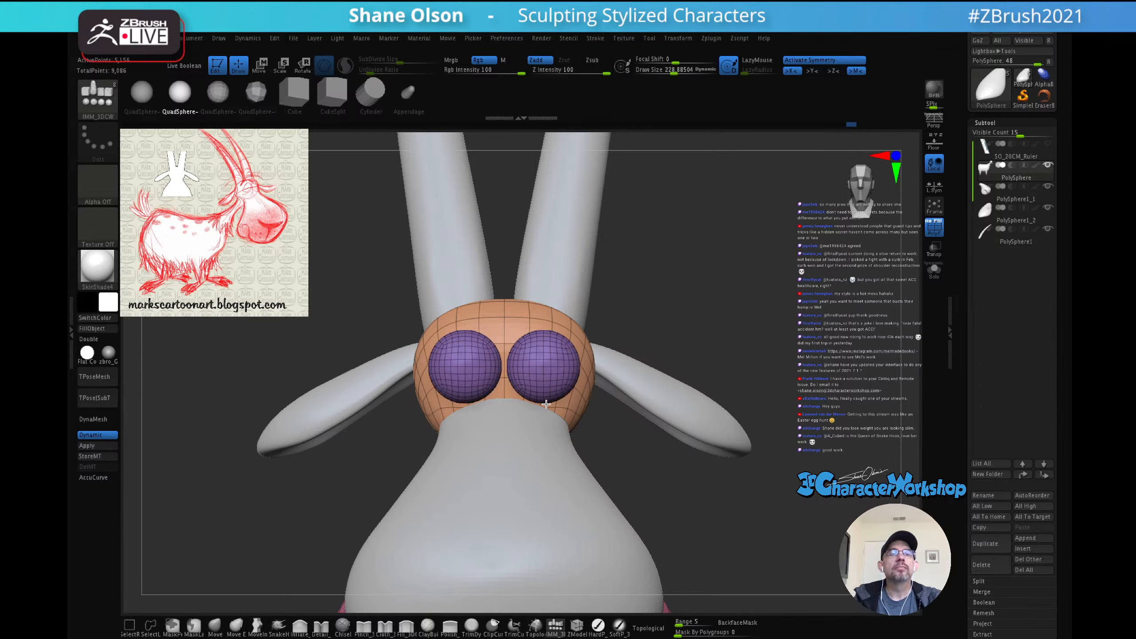
pyautogui.moveTo(546, 406); pyautogui.dragTo(545, 412)
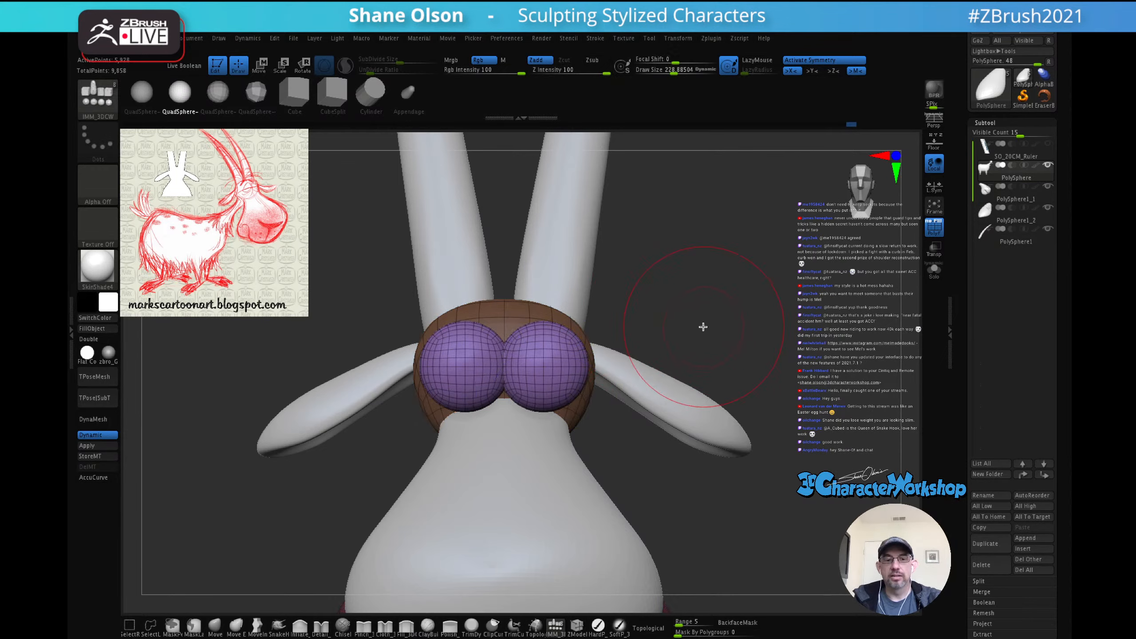
pyautogui.moveTo(711, 332)
pyautogui.mouseDown()
pyautogui.moveTo(692, 307)
pyautogui.moveTo(739, 302)
pyautogui.moveTo(722, 315)
pyautogui.moveTo(710, 294)
pyautogui.moveTo(686, 336)
pyautogui.moveTo(649, 274)
pyautogui.mouseUp()
# Step: Split the unmasked eyes off into their own subtool and make that subtool active in side view
pyautogui.press('w')
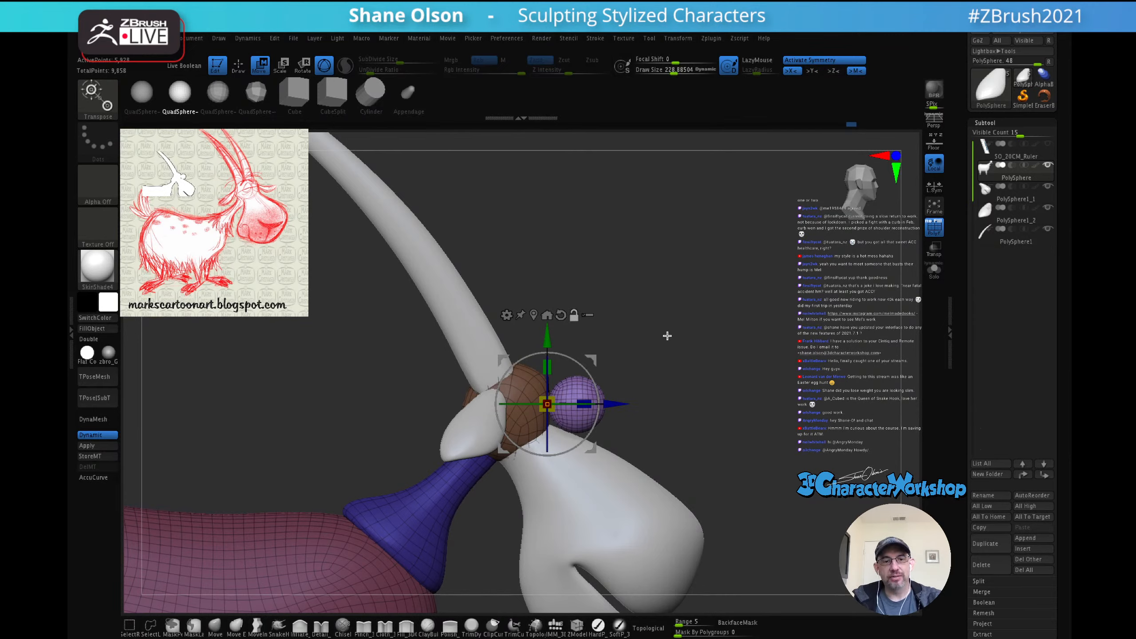
pyautogui.press('space')
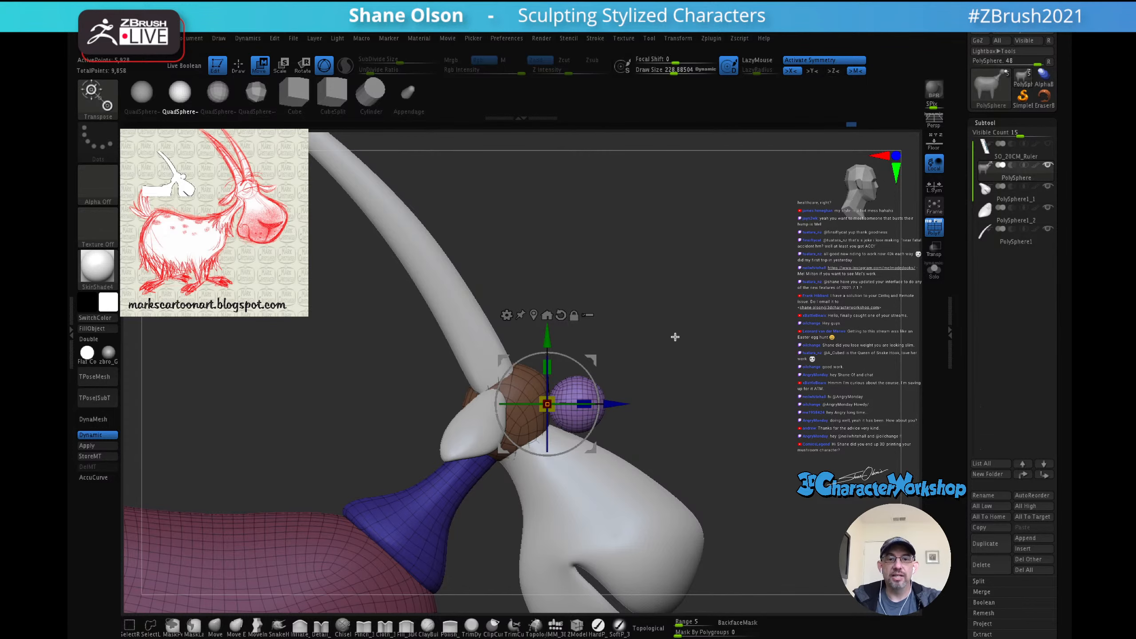
pyautogui.press('`')
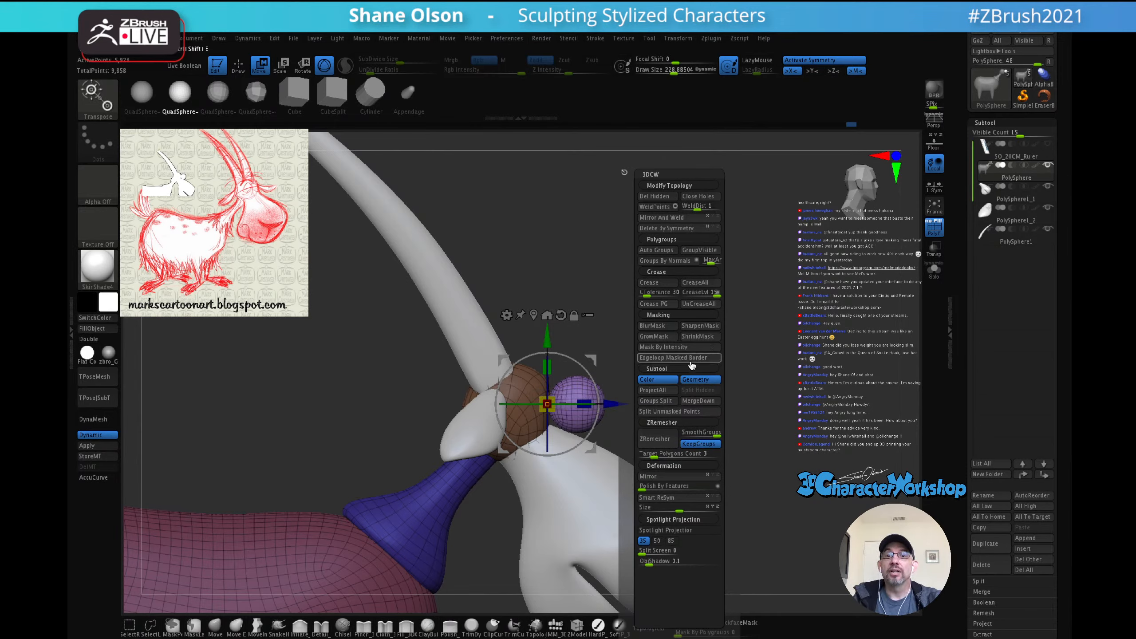
pyautogui.click(686, 412)
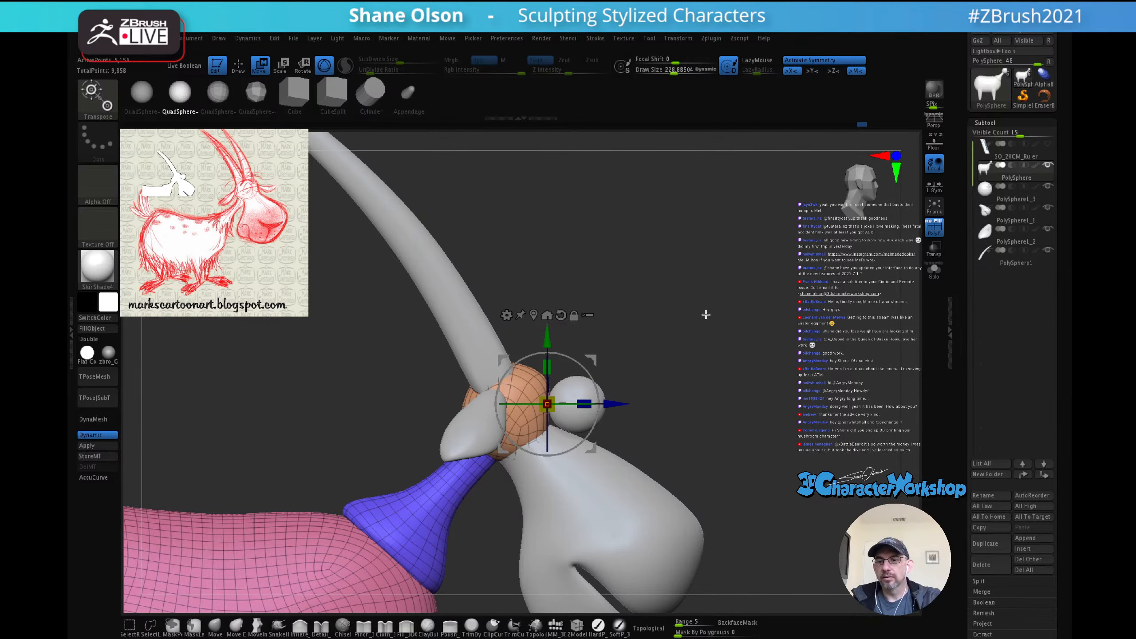
pyautogui.hotkey('alt', 'Down')
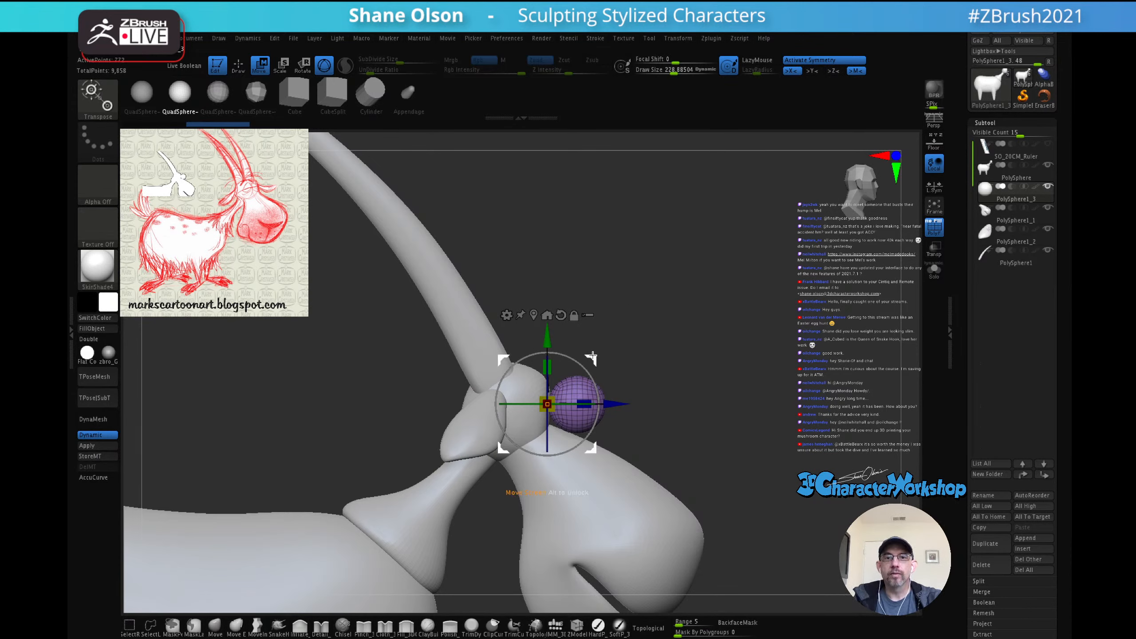
# Step: Move the eyes back into the head so only their front parts protrude, and fine-tune their depth in side view
pyautogui.moveTo(591, 358); pyautogui.dragTo(541, 363)
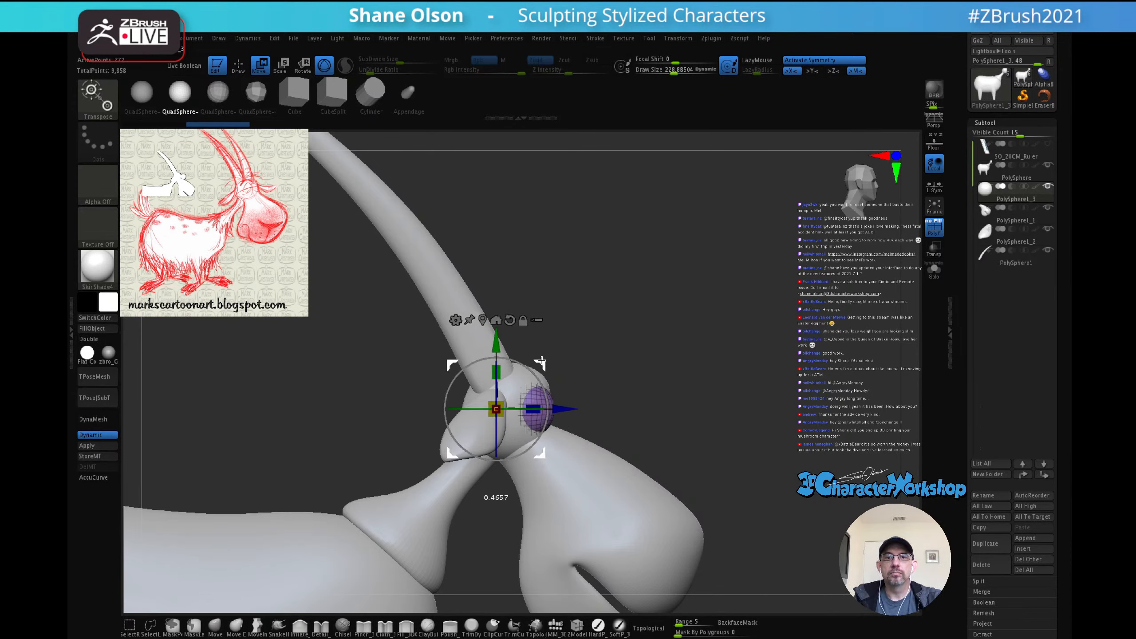
pyautogui.moveTo(656, 339); pyautogui.dragTo(606, 342)
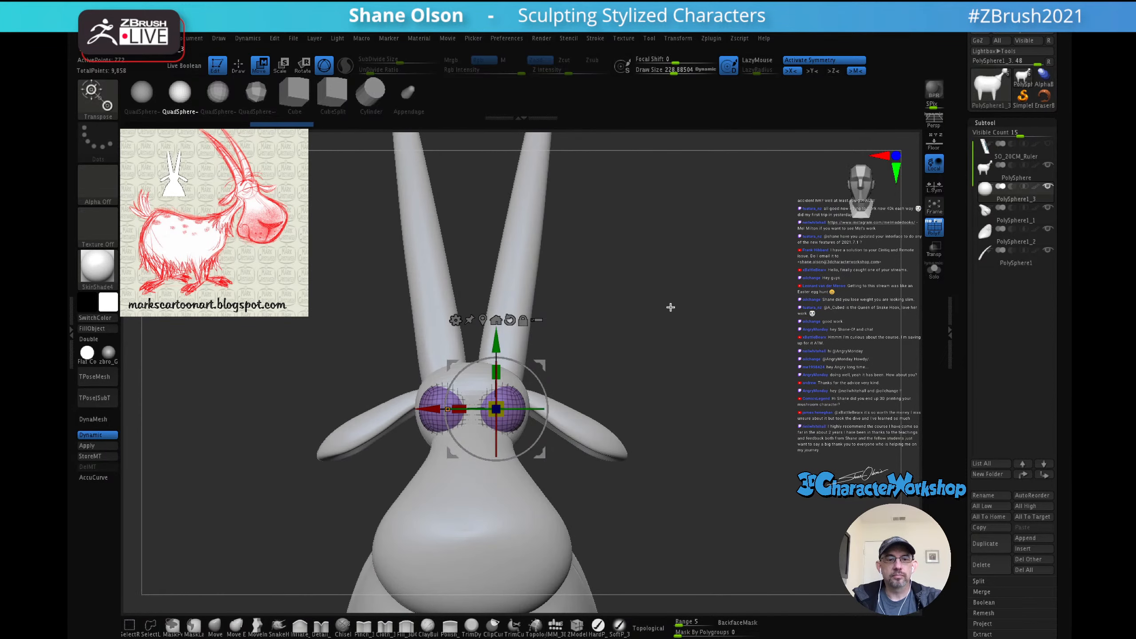
pyautogui.moveTo(670, 307); pyautogui.dragTo(648, 298)
pyautogui.moveTo(573, 348); pyautogui.dragTo(566, 348)
pyautogui.moveTo(654, 319); pyautogui.dragTo(684, 256)
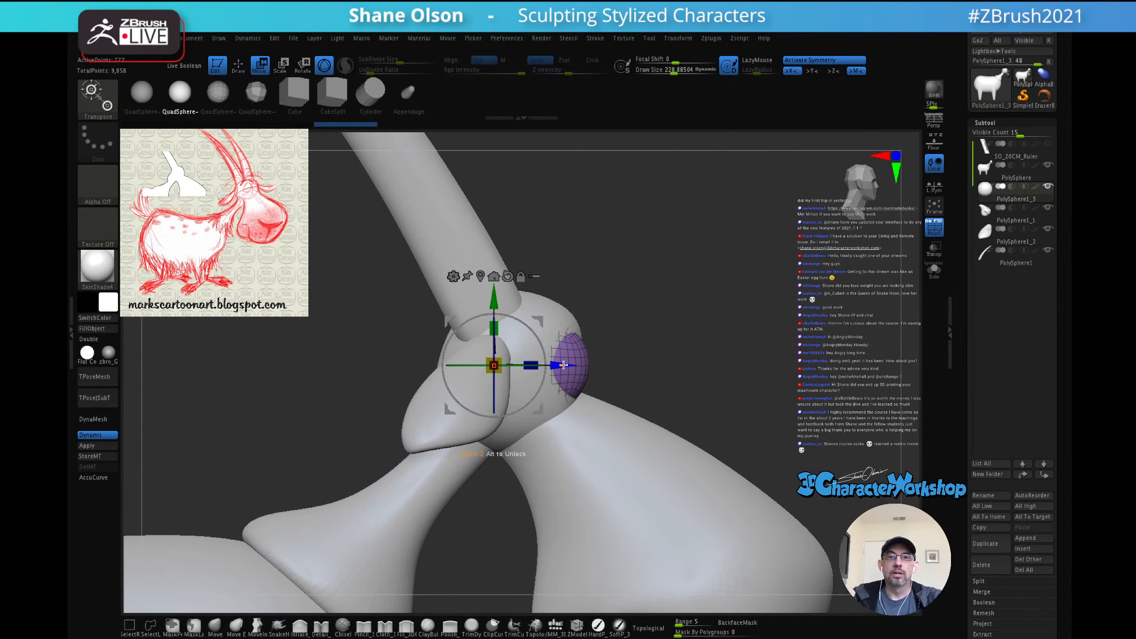
pyautogui.moveTo(564, 365); pyautogui.dragTo(561, 365)
# Step: Return to Draw mode, hide the wireframe, and examine the eye placement from the front and side against the whole goat
pyautogui.moveTo(700, 281); pyautogui.dragTo(696, 253)
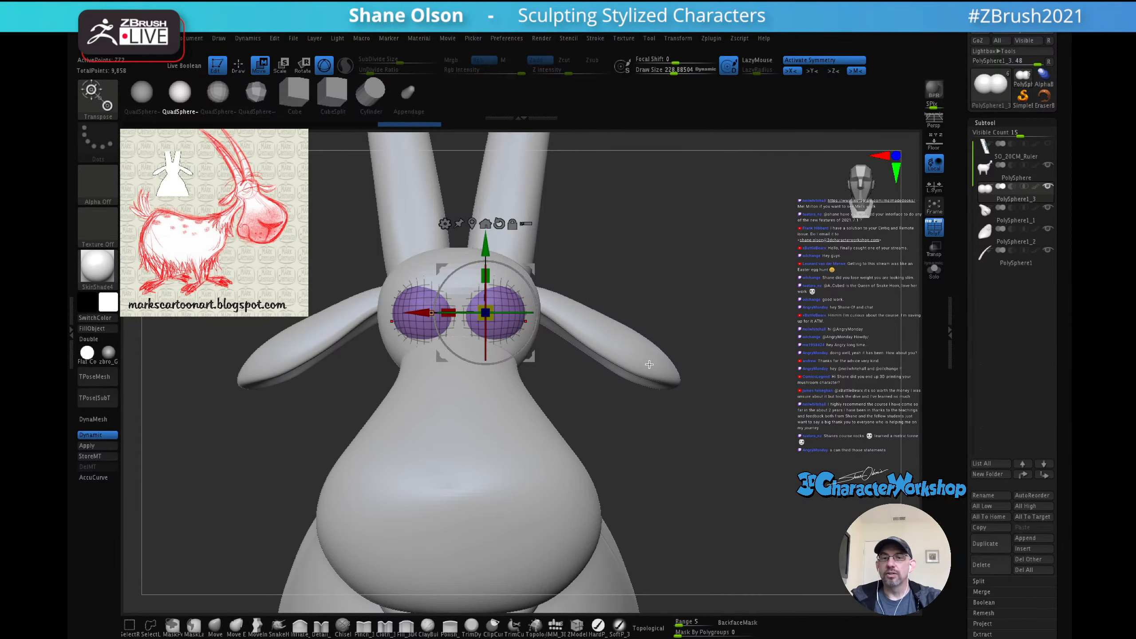
pyautogui.moveTo(649, 365); pyautogui.dragTo(691, 352)
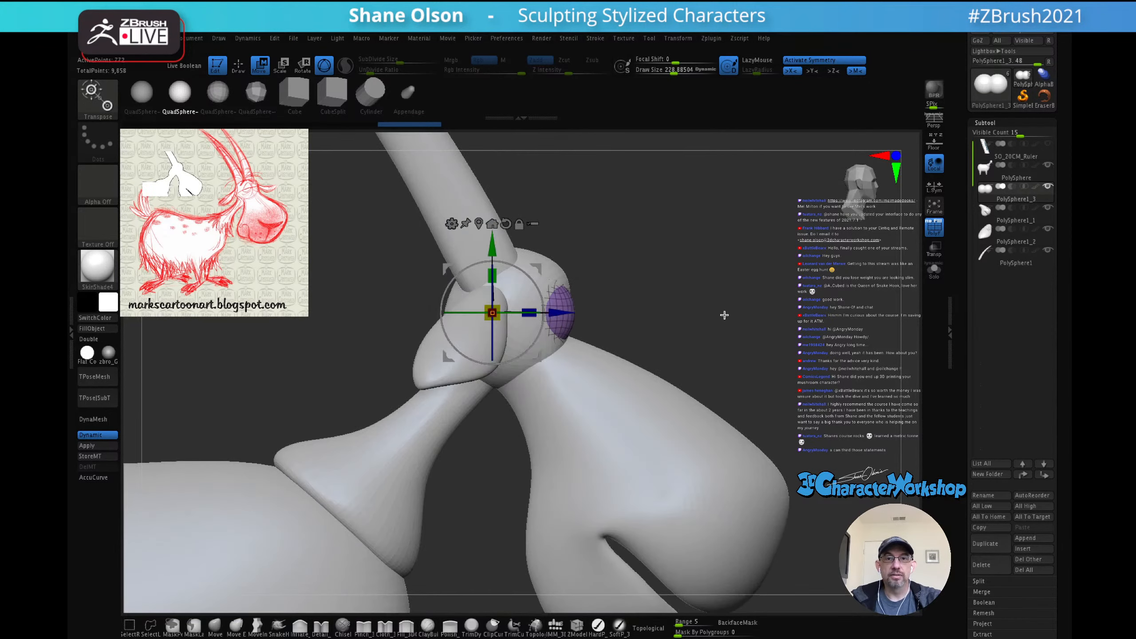
pyautogui.moveTo(724, 315); pyautogui.dragTo(671, 324)
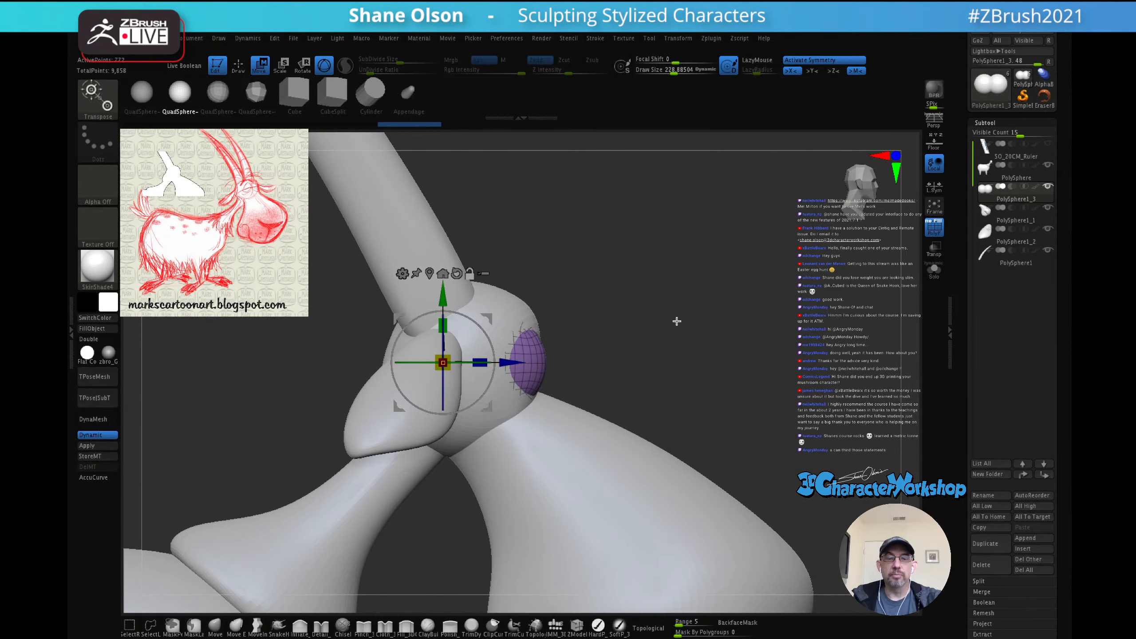
pyautogui.press('q')
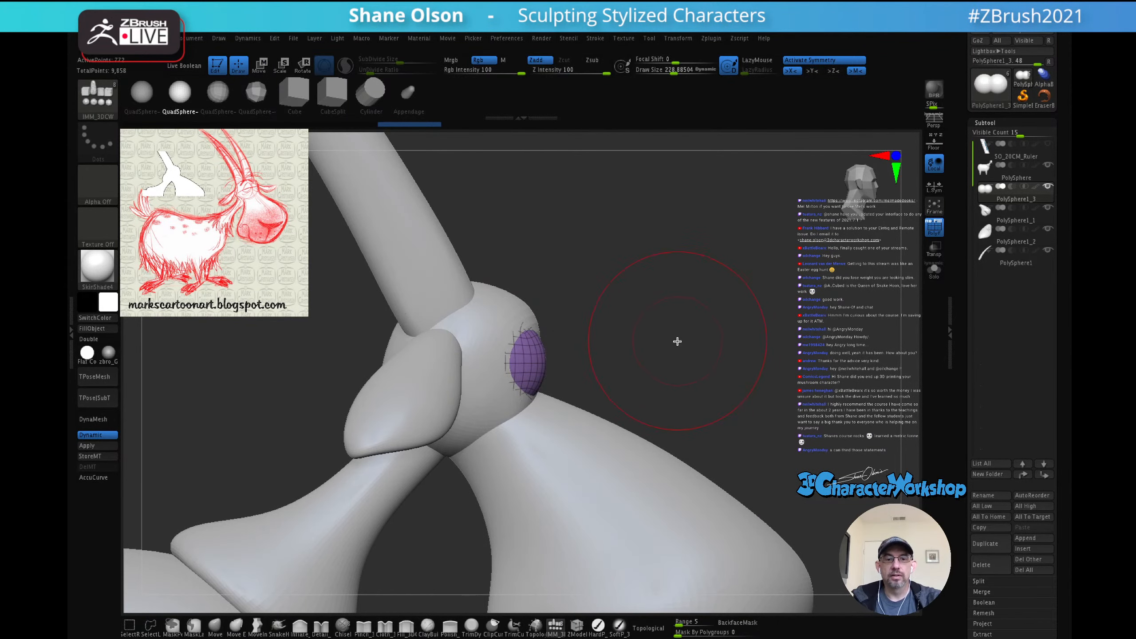
pyautogui.moveTo(690, 336)
pyautogui.mouseDown()
pyautogui.moveTo(645, 324)
pyautogui.moveTo(666, 329)
pyautogui.moveTo(662, 310)
pyautogui.moveTo(713, 287)
pyautogui.moveTo(641, 300)
pyautogui.moveTo(698, 290)
pyautogui.moveTo(710, 315)
pyautogui.moveTo(636, 300)
pyautogui.moveTo(633, 309)
pyautogui.mouseUp()
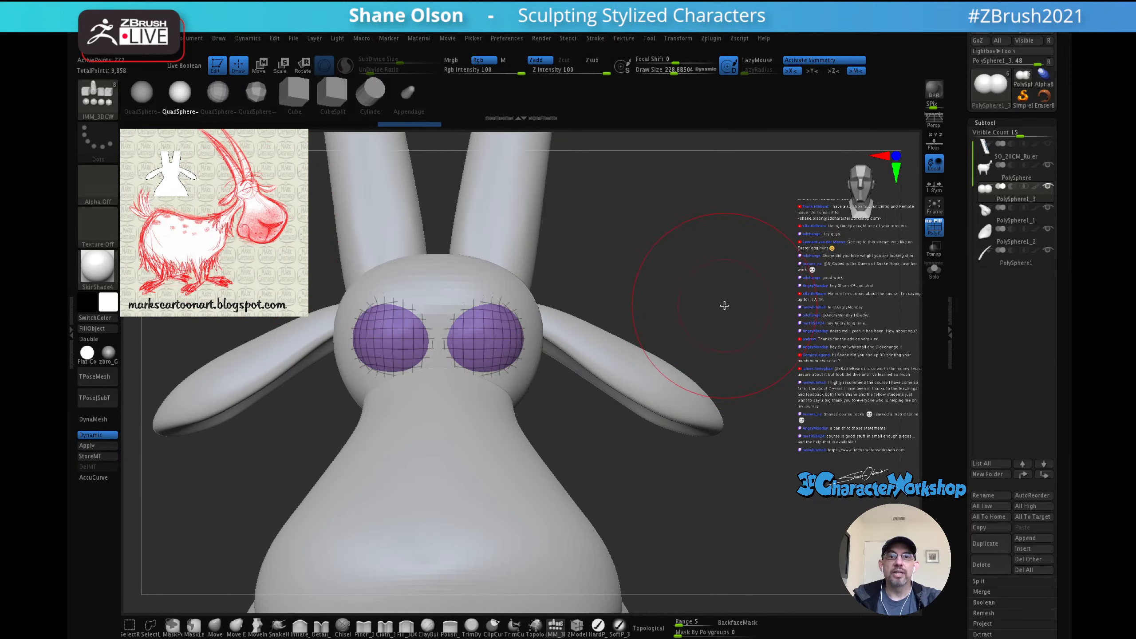
pyautogui.keyDown('alt'); pyautogui.moveTo(724, 307); pyautogui.dragTo(669, 327); pyautogui.keyUp('alt')
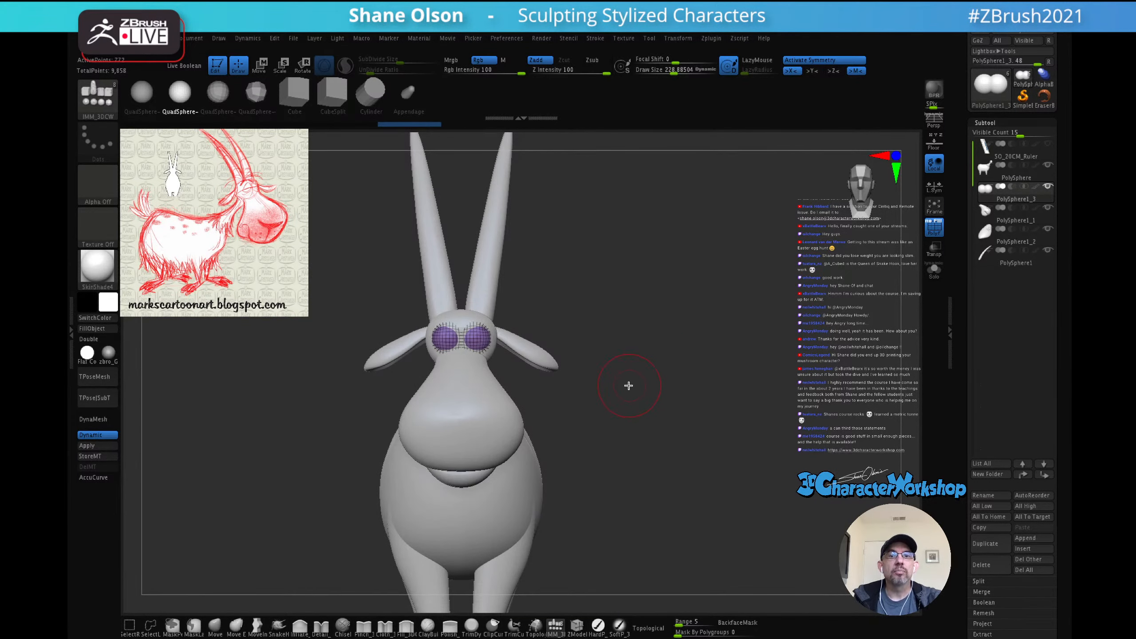
pyautogui.moveTo(626, 386)
pyautogui.mouseDown()
pyautogui.moveTo(687, 371)
pyautogui.moveTo(628, 380)
pyautogui.moveTo(649, 378)
pyautogui.moveTo(680, 342)
pyautogui.moveTo(672, 332)
pyautogui.mouseUp()
pyautogui.press('shift')
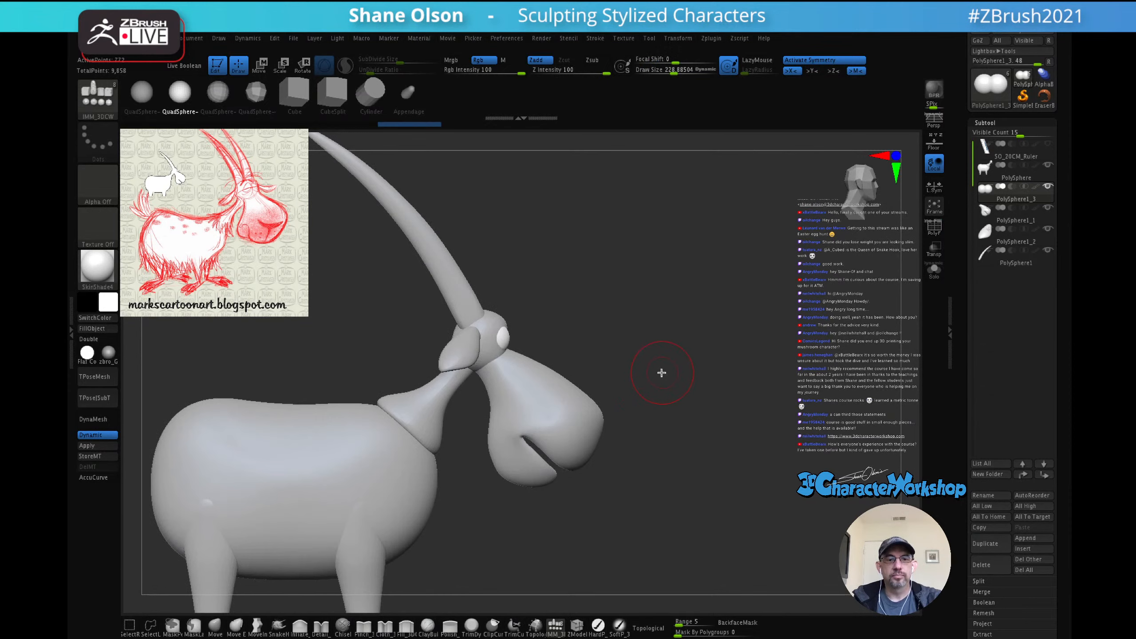
pyautogui.moveTo(662, 373); pyautogui.dragTo(713, 338)
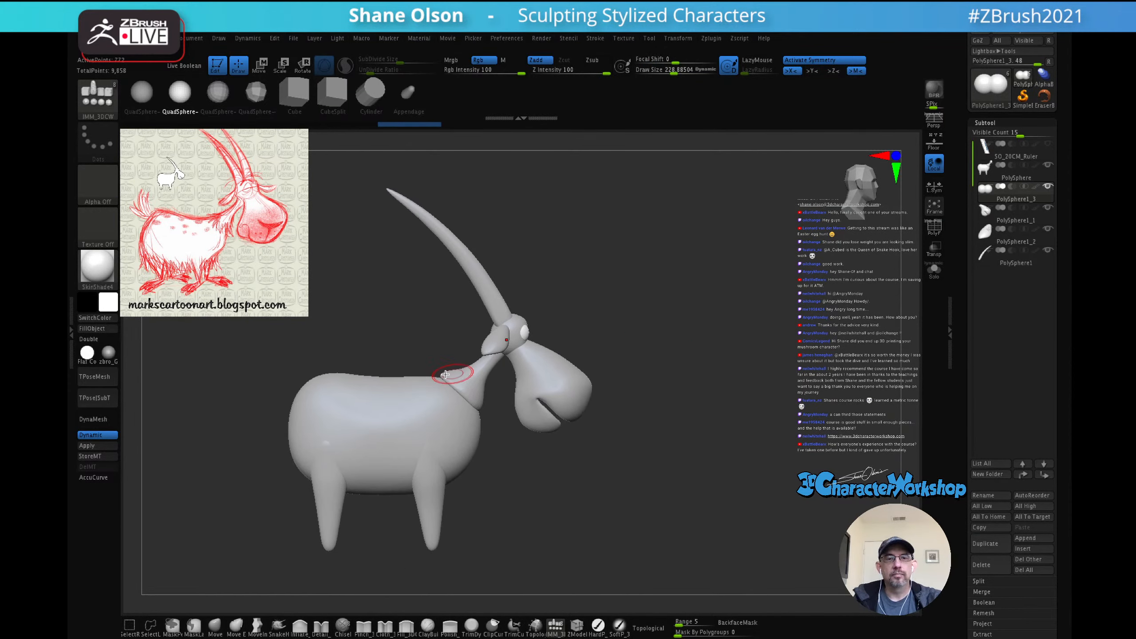
# Step: Make the body subtool active and pull up the top of the rump with the MoveInfiniteDepth brush at a draw size of about 557
pyautogui.keyDown('alt'); pyautogui.click(356, 419); pyautogui.keyUp('alt')
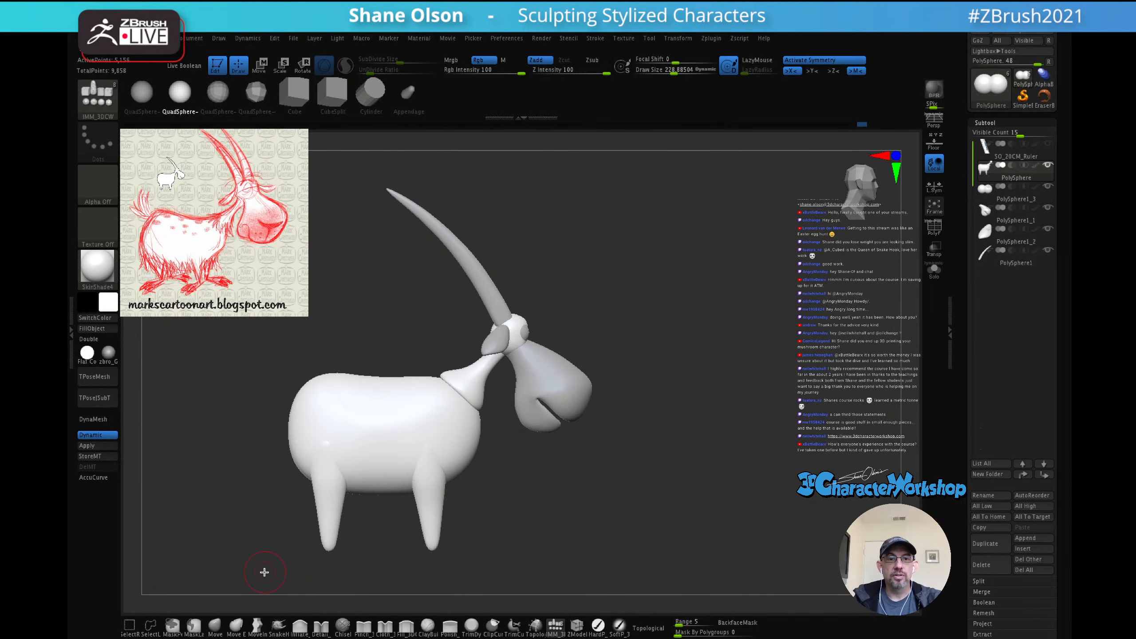
pyautogui.click(256, 627)
pyautogui.press('s')
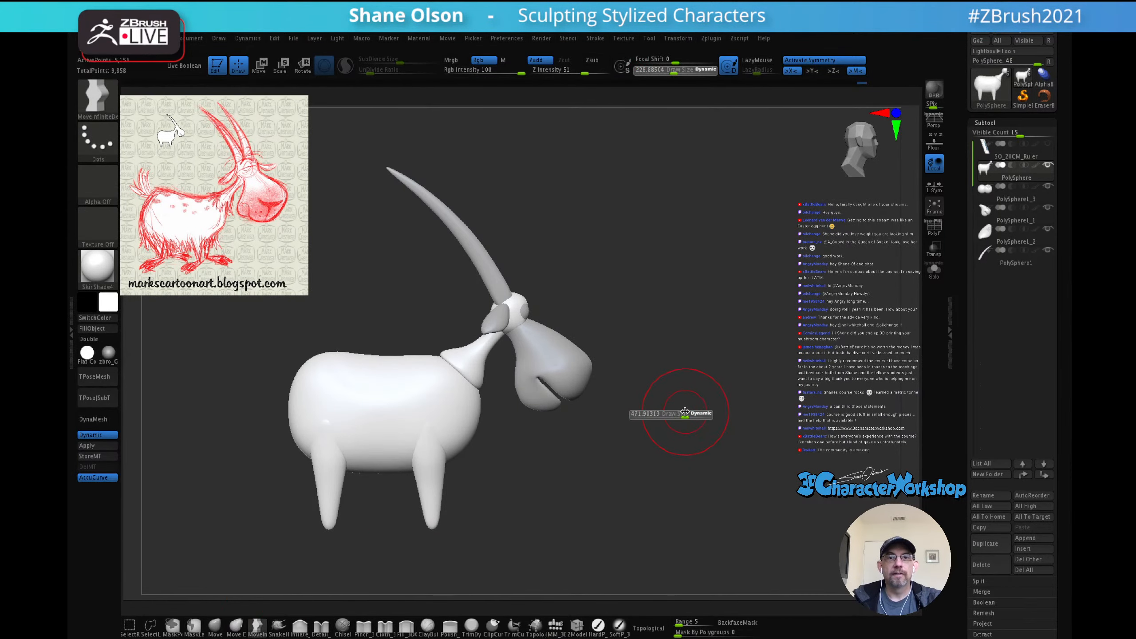
pyautogui.moveTo(685, 412); pyautogui.dragTo(700, 412)
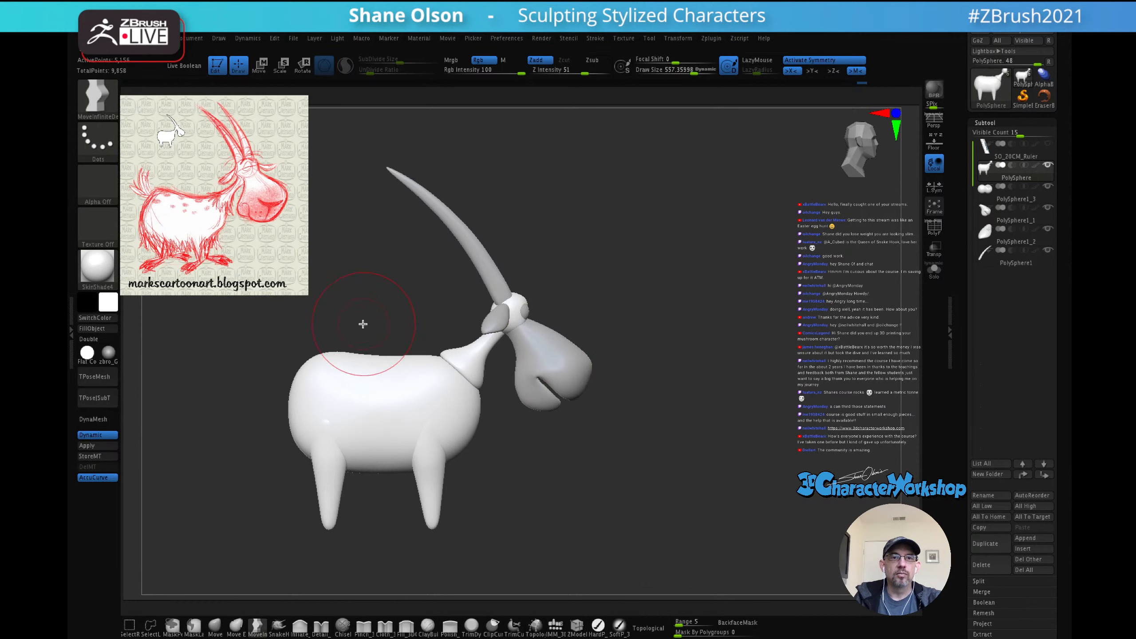
pyautogui.moveTo(326, 360)
pyautogui.mouseDown()
pyautogui.moveTo(314, 354)
pyautogui.moveTo(341, 353)
pyautogui.mouseUp()
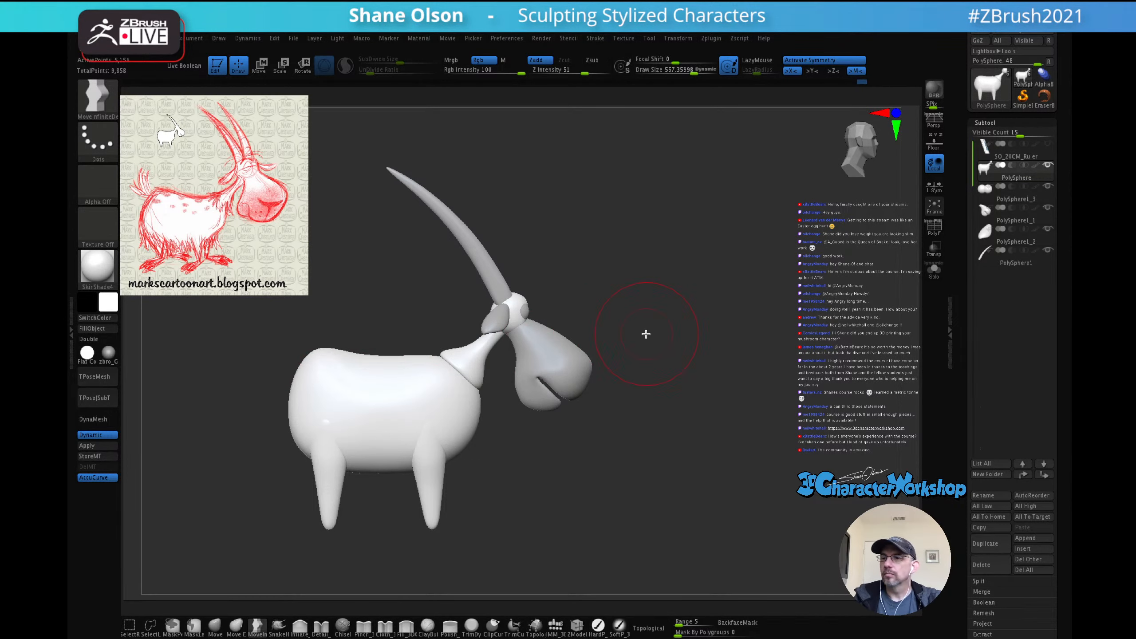
pyautogui.keyDown('alt'); pyautogui.moveTo(654, 354); pyautogui.dragTo(675, 329); pyautogui.keyUp('alt')
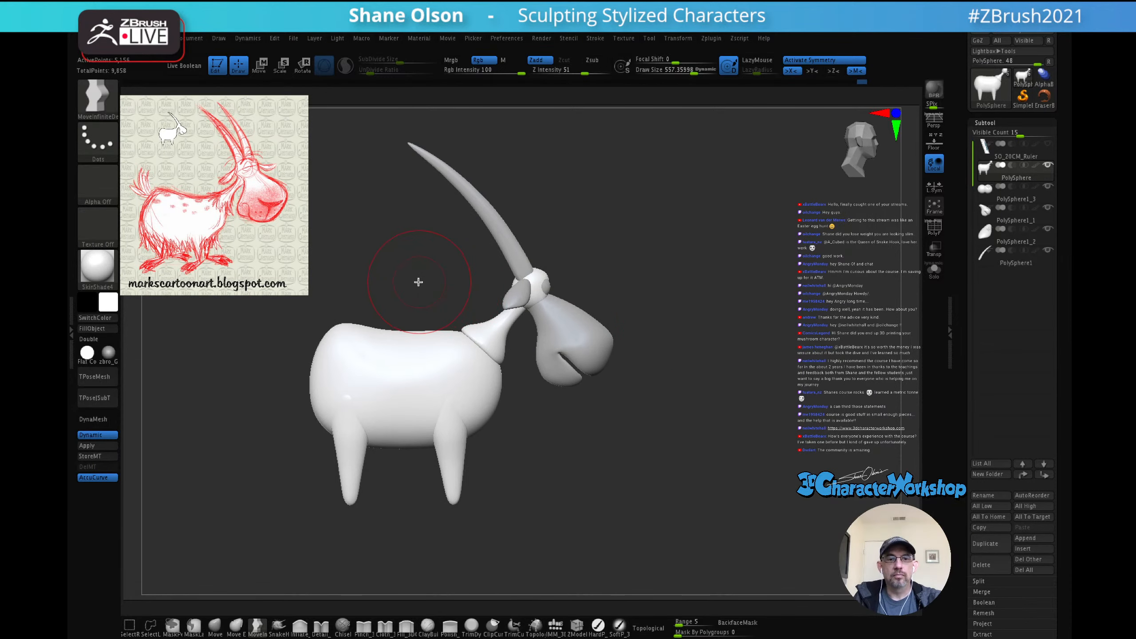
# Step: Refine the rump's top and push the lower chest slightly forward with the move brush at a draw size of about 674
pyautogui.press('s')
pyautogui.moveTo(418, 282); pyautogui.dragTo(424, 285)
pyautogui.moveTo(345, 325); pyautogui.dragTo(344, 322)
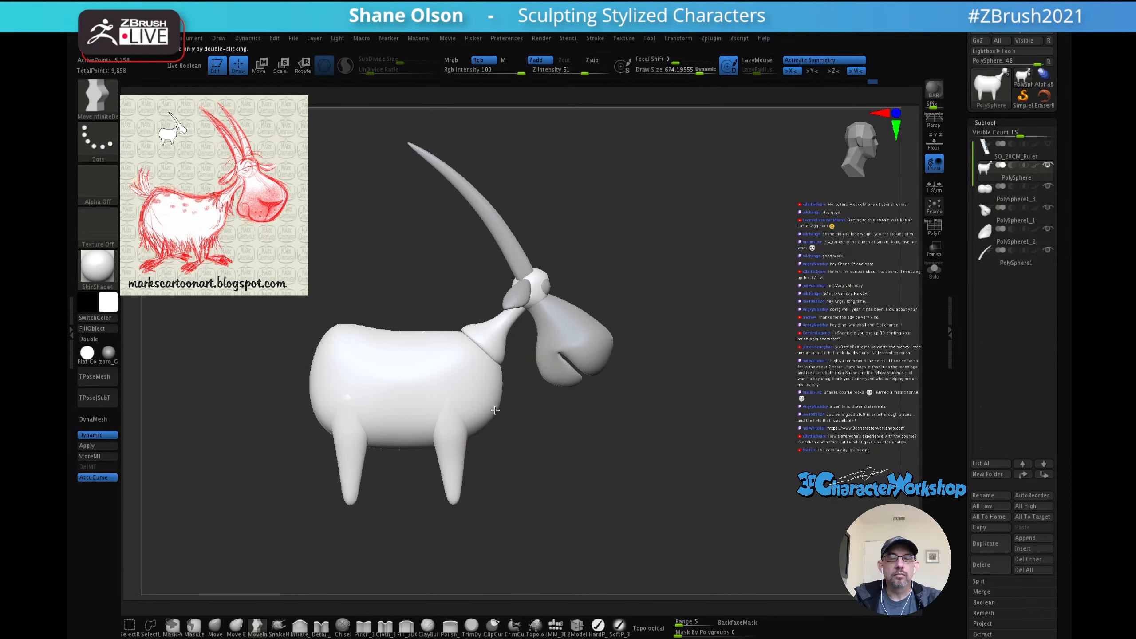
pyautogui.moveTo(495, 410); pyautogui.dragTo(500, 409)
pyautogui.keyDown('alt'); pyautogui.moveTo(648, 409); pyautogui.dragTo(667, 358); pyautogui.keyUp('alt')
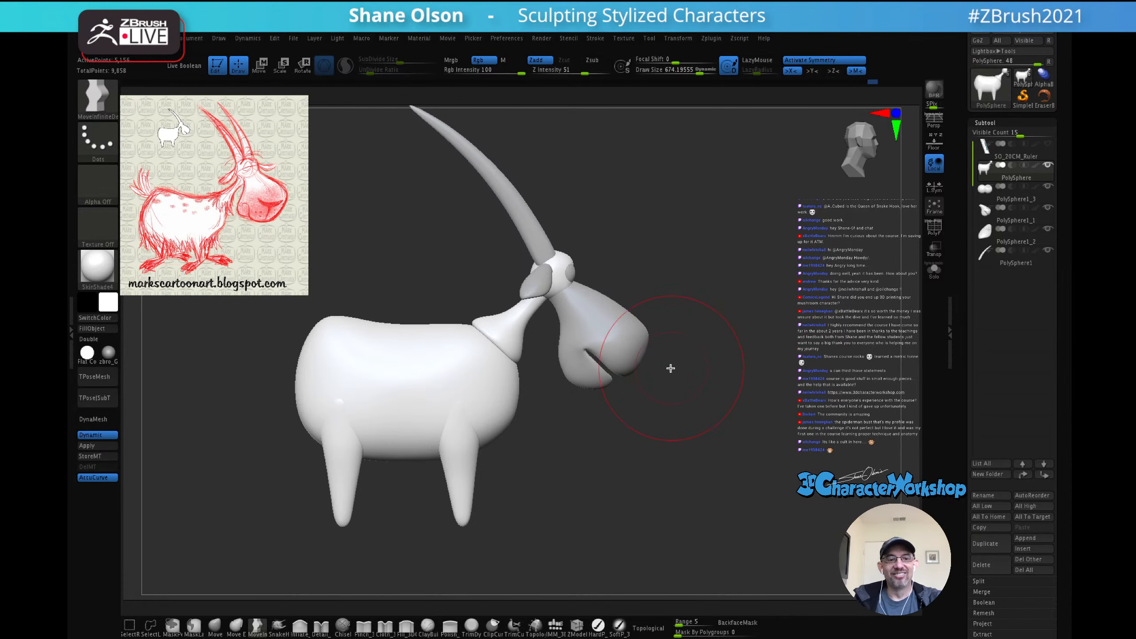
# Step: View the goat from below and choose the Appendage mesh of the IMM insert brush for the leg tips
pyautogui.moveTo(748, 325)
pyautogui.mouseDown()
pyautogui.moveTo(677, 335)
pyautogui.moveTo(706, 386)
pyautogui.moveTo(685, 393)
pyautogui.moveTo(712, 386)
pyautogui.moveTo(697, 411)
pyautogui.moveTo(714, 405)
pyautogui.mouseUp()
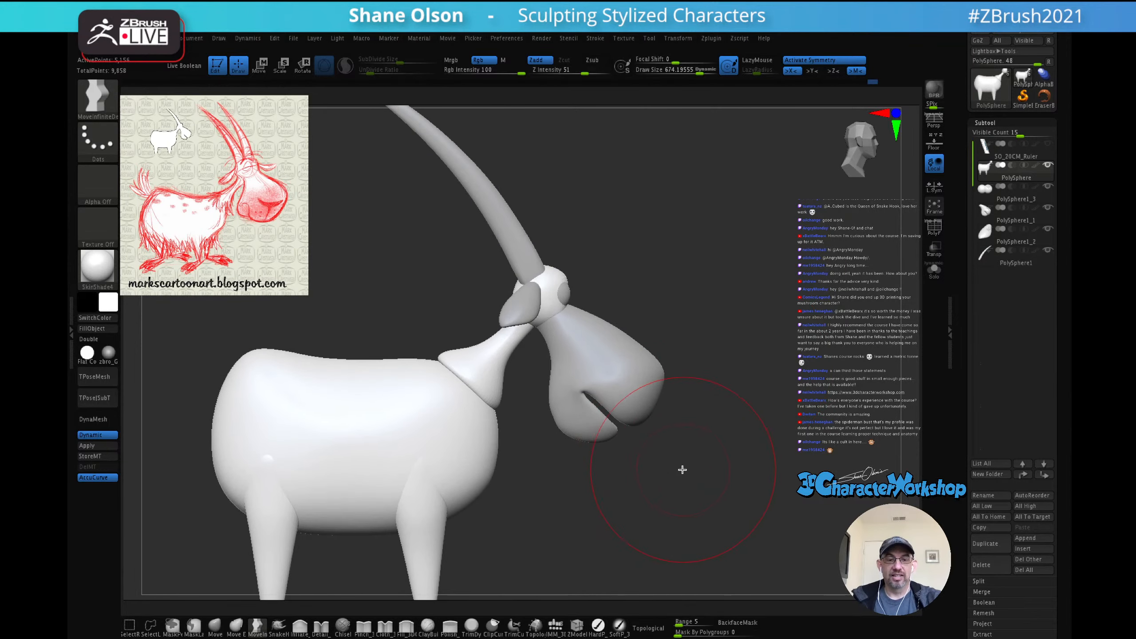
pyautogui.keyDown('alt'); pyautogui.moveTo(669, 465); pyautogui.dragTo(687, 353); pyautogui.keyUp('alt')
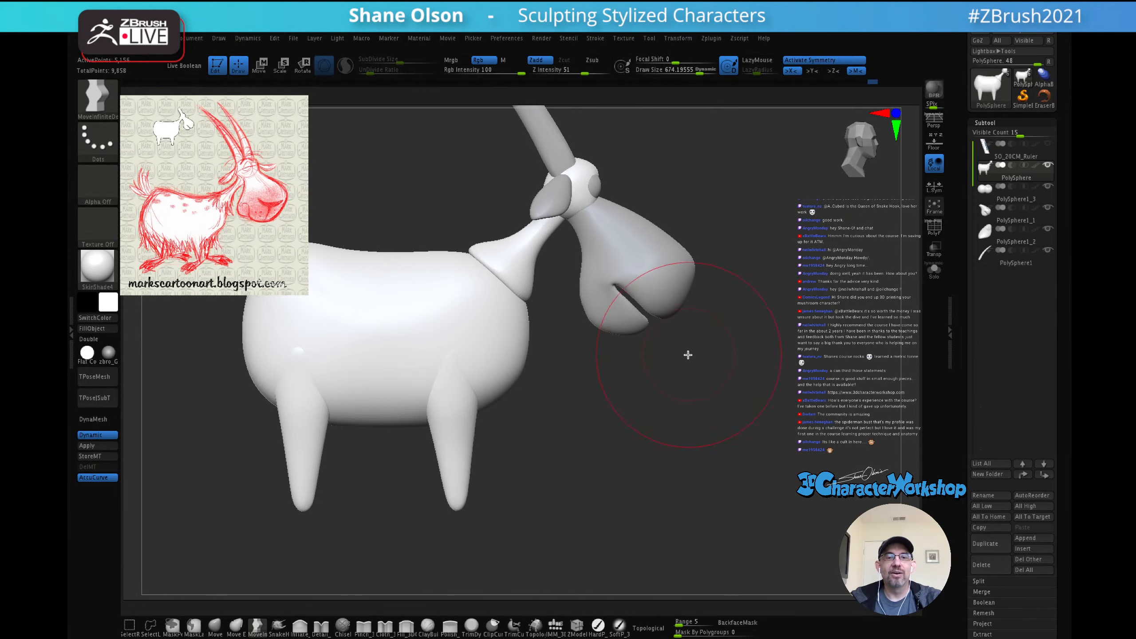
pyautogui.press('s')
pyautogui.moveTo(680, 449)
pyautogui.mouseDown()
pyautogui.moveTo(644, 372)
pyautogui.moveTo(648, 309)
pyautogui.mouseUp()
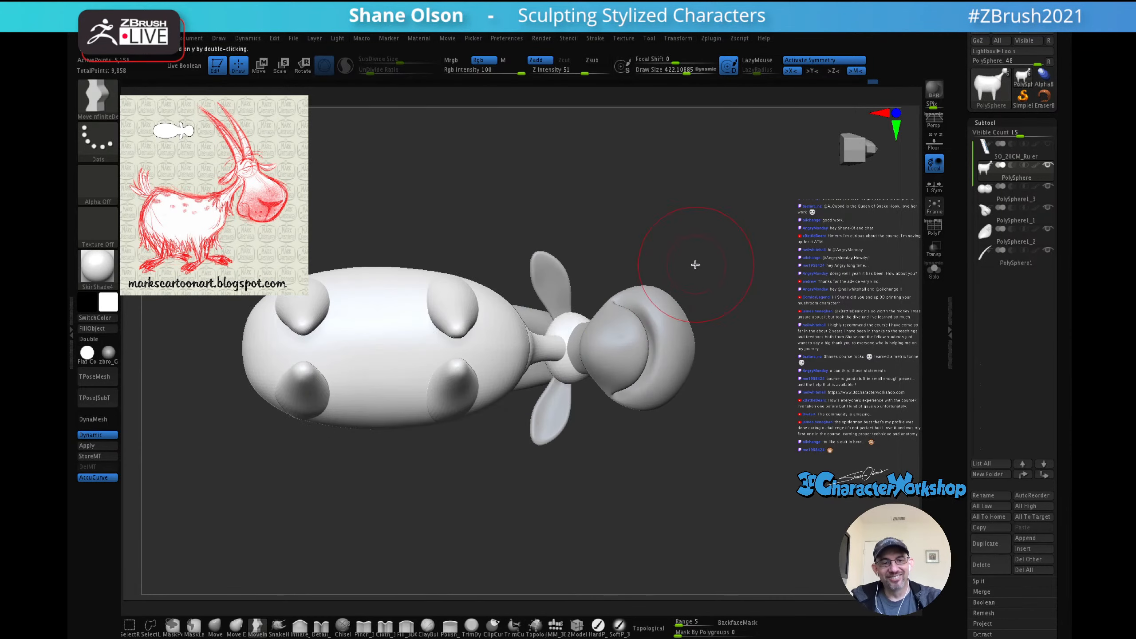
pyautogui.keyDown('alt'); pyautogui.moveTo(694, 264); pyautogui.dragTo(694, 309); pyautogui.keyUp('alt')
pyautogui.keyDown('alt'); pyautogui.moveTo(554, 545); pyautogui.dragTo(595, 528); pyautogui.keyUp('alt')
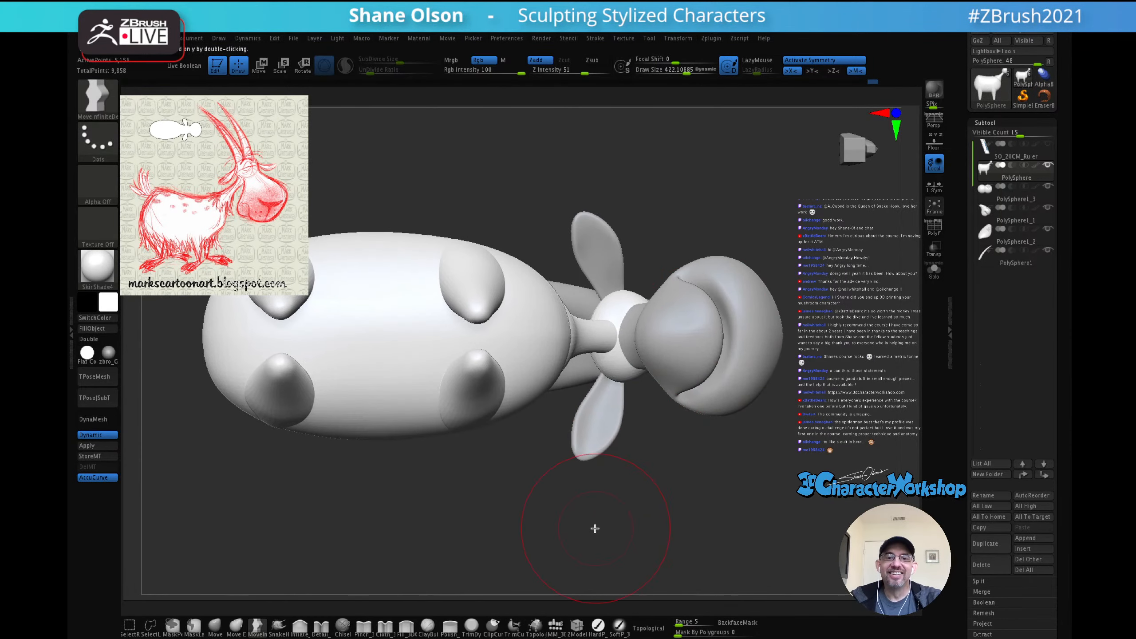
pyautogui.click(555, 627)
pyautogui.click(407, 103)
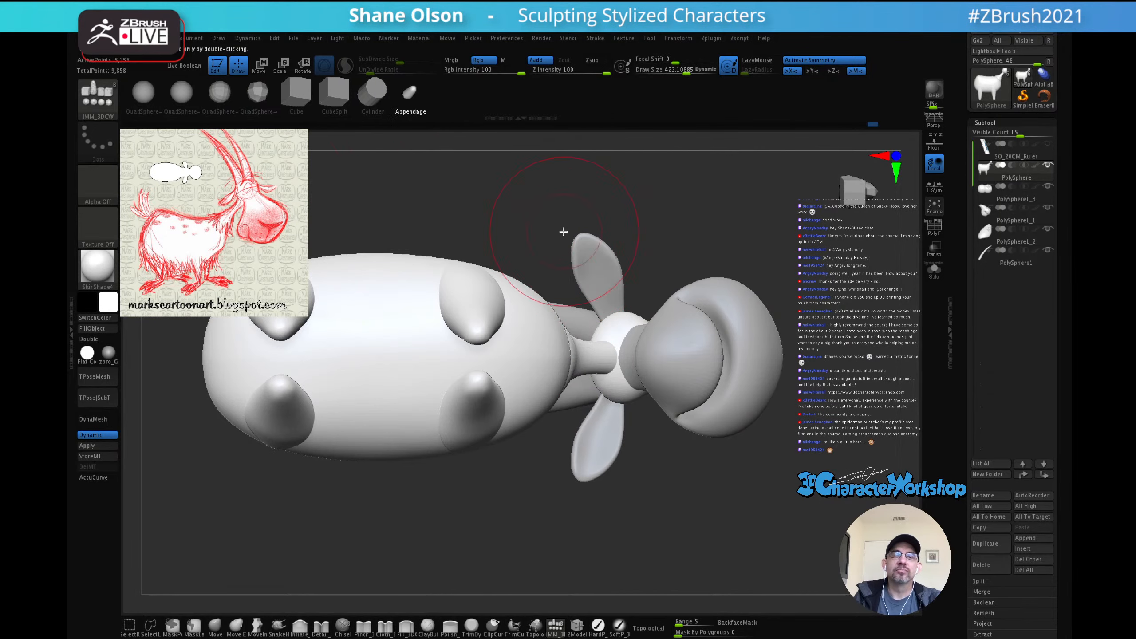
pyautogui.moveTo(550, 230)
pyautogui.keyDown('alt'); pyautogui.mouseDown()
pyautogui.moveTo(525, 210)
pyautogui.moveTo(575, 255)
pyautogui.moveTo(571, 265)
pyautogui.mouseUp(); pyautogui.keyUp('alt')
pyautogui.press('s')
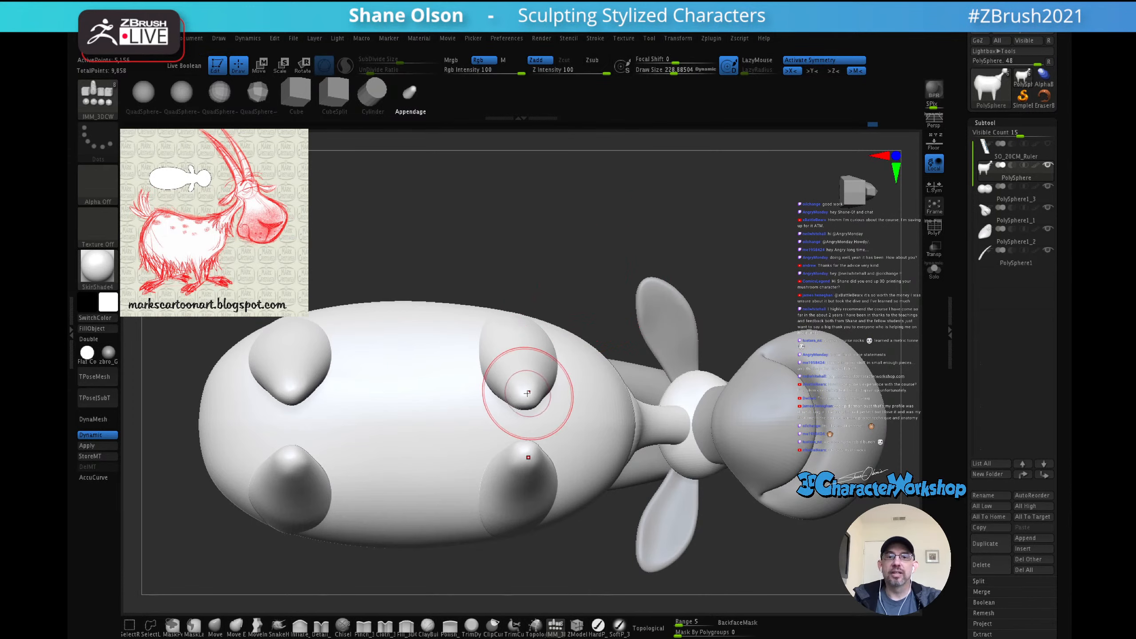
# Step: Try inserting a mirrored pair of Appendage meshes at the tips of the front legs, and undo the insertion
pyautogui.moveTo(530, 390); pyautogui.dragTo(530, 409)
pyautogui.hotkey('ctrl', 'z')
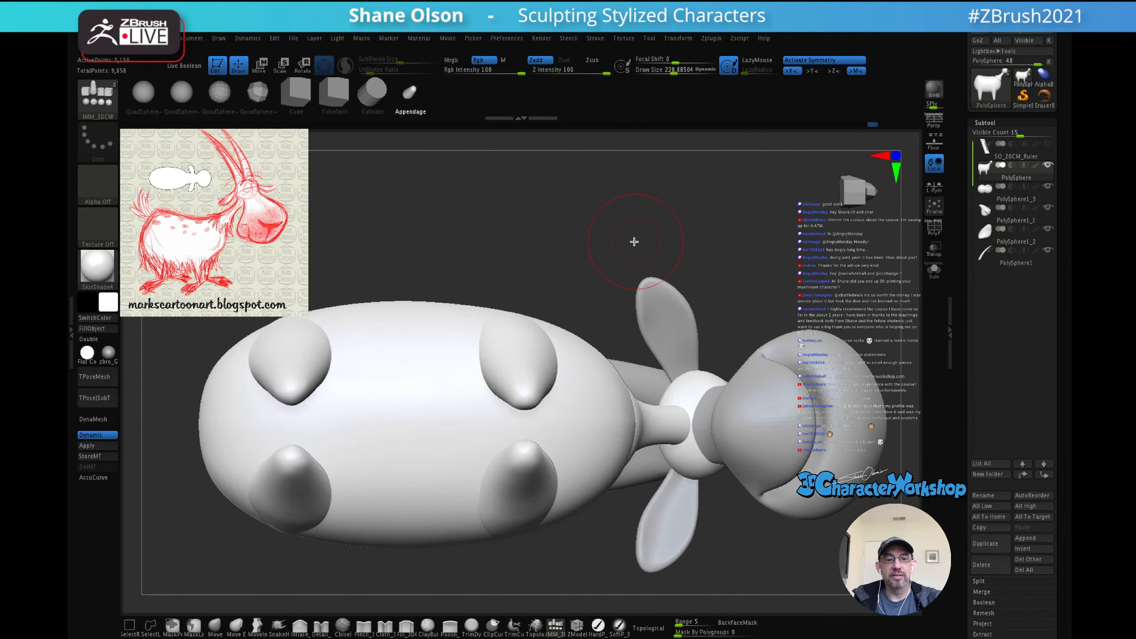
pyautogui.press('w')
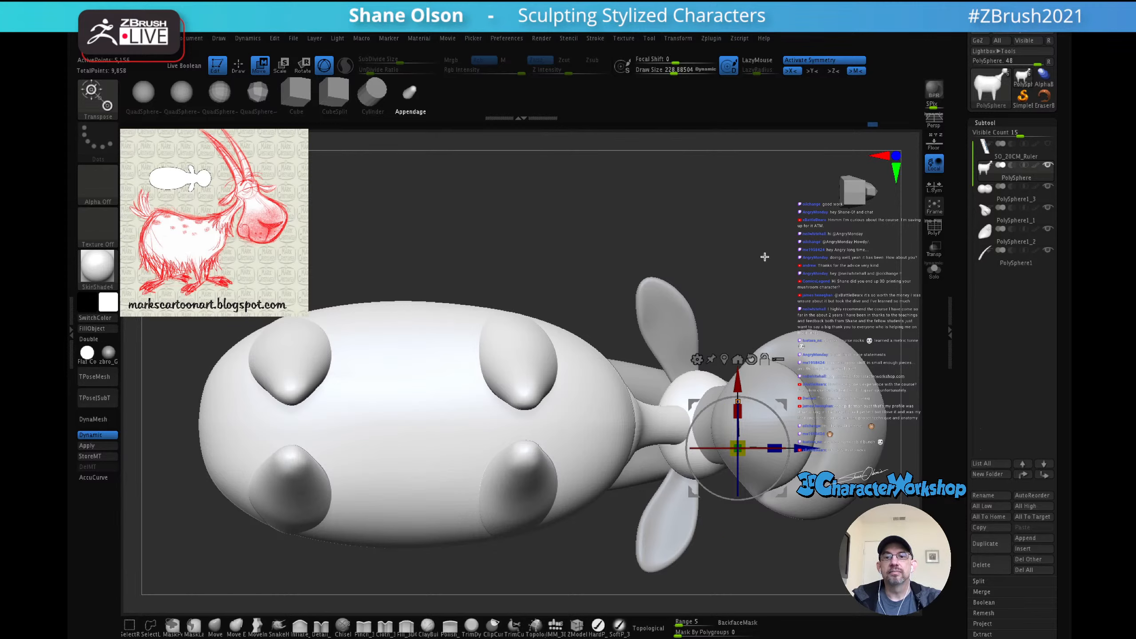
pyautogui.press('q')
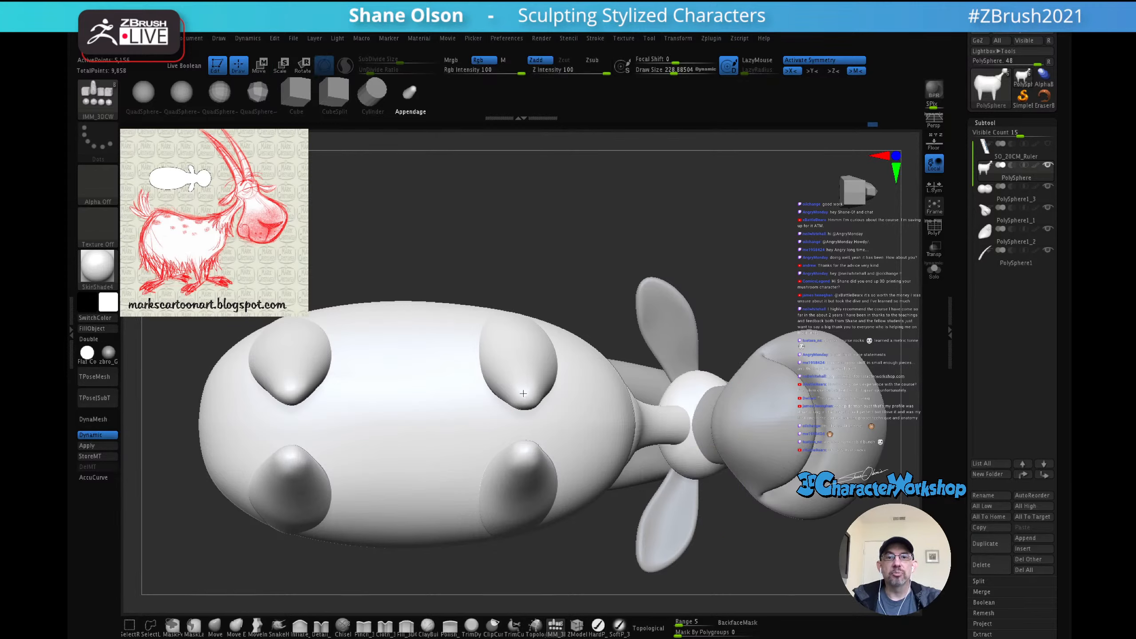
# Step: Insert a mirrored pair of small Appendage meshes extending downward from the tips of the front legs
pyautogui.moveTo(524, 392); pyautogui.dragTo(530, 437)
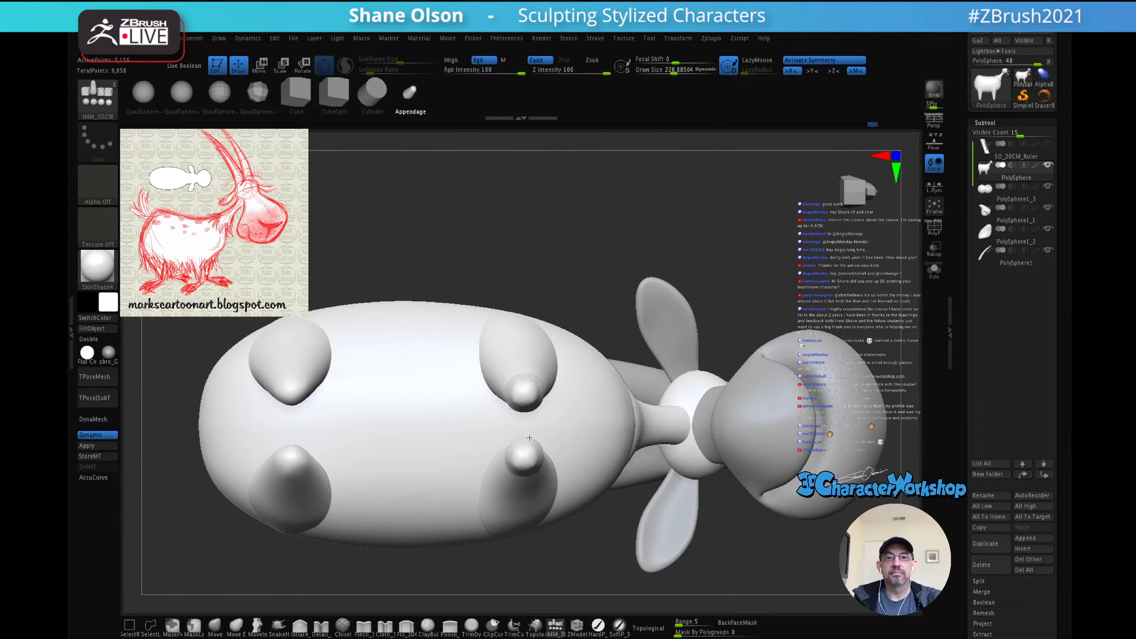
pyautogui.moveTo(591, 294); pyautogui.dragTo(586, 434)
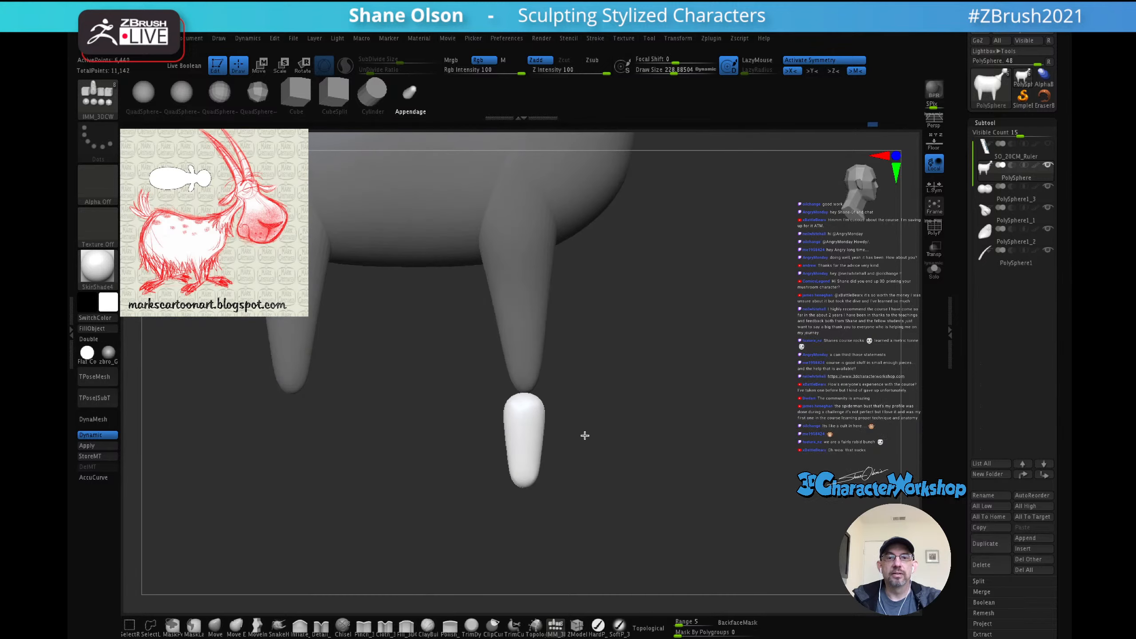
pyautogui.moveTo(654, 383); pyautogui.dragTo(618, 381)
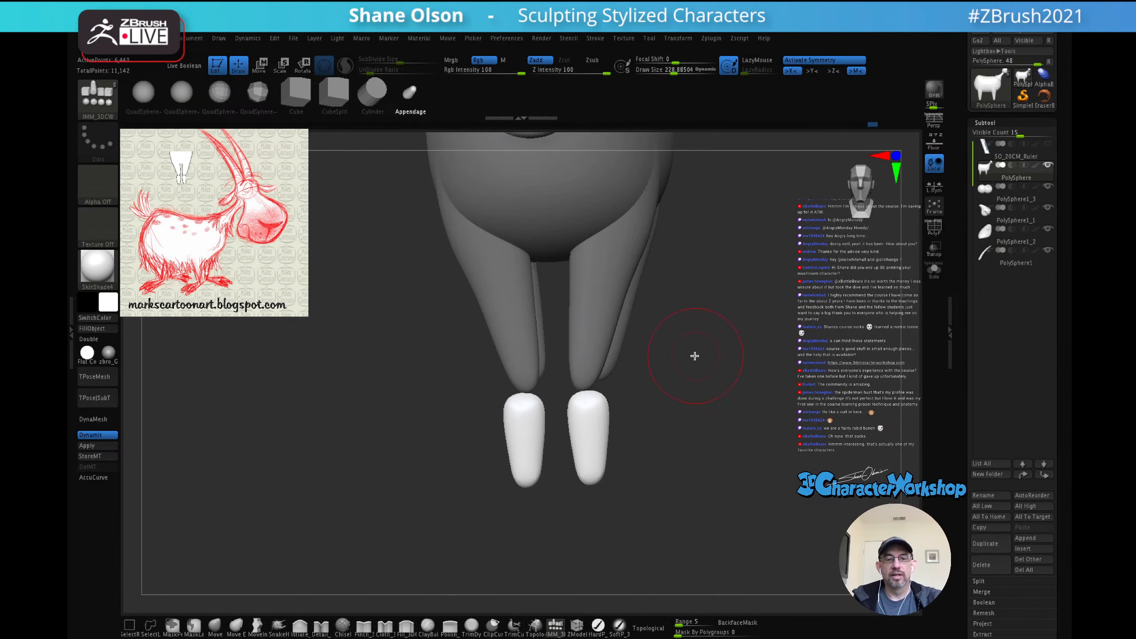
# Step: Place the transform gizmo at the lower end of the new front leg pieces in front view
pyautogui.moveTo(692, 356)
pyautogui.mouseDown()
pyautogui.moveTo(665, 403)
pyautogui.moveTo(690, 371)
pyautogui.mouseUp()
pyautogui.press('w')
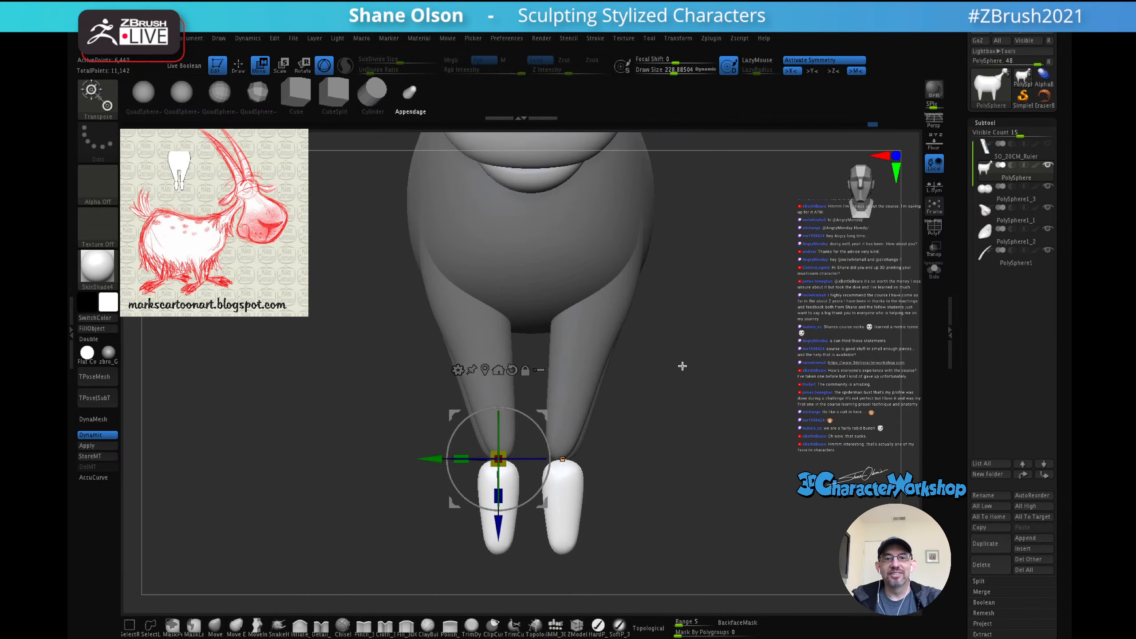
pyautogui.keyDown('alt'); pyautogui.moveTo(535, 435); pyautogui.dragTo(538, 504); pyautogui.keyUp('alt')
pyautogui.moveTo(680, 413); pyautogui.dragTo(523, 511)
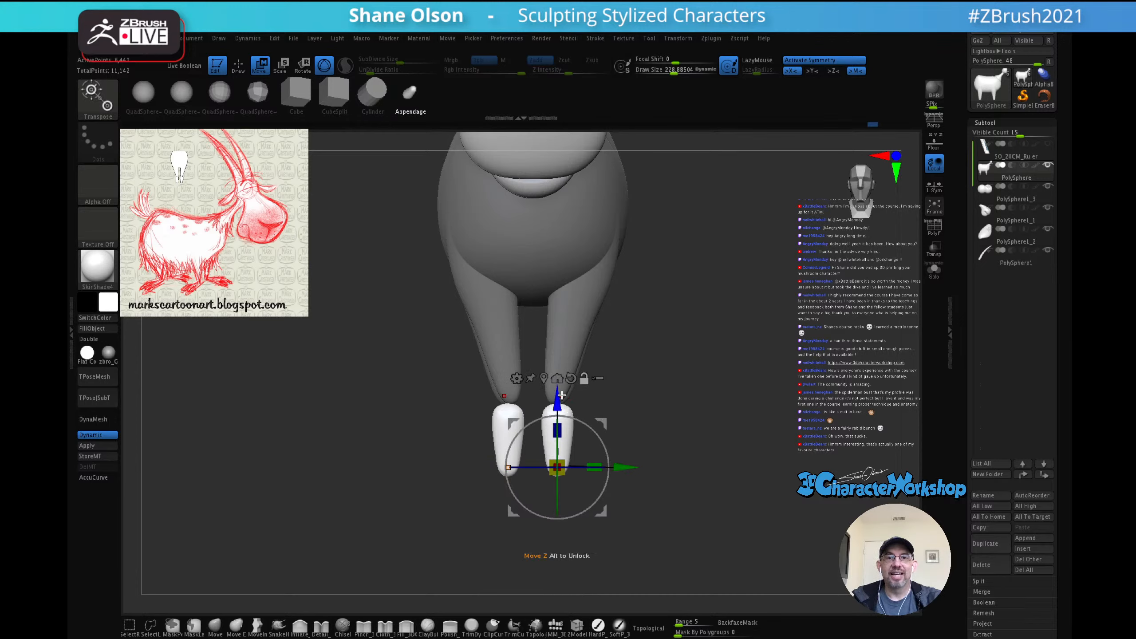
pyautogui.click(508, 468)
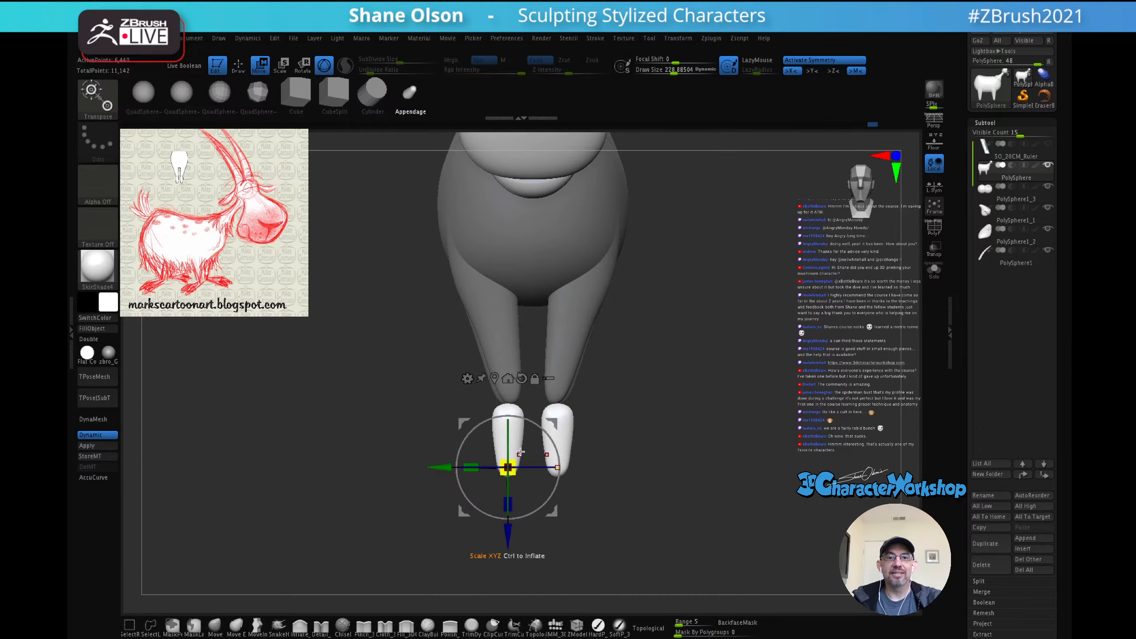
# Step: Set the pivot at the narrow tips of the two foot shapes and rotate them flat, angled forward and outward
pyautogui.keyDown('alt'); pyautogui.moveTo(511, 533); pyautogui.dragTo(510, 540); pyautogui.keyUp('alt')
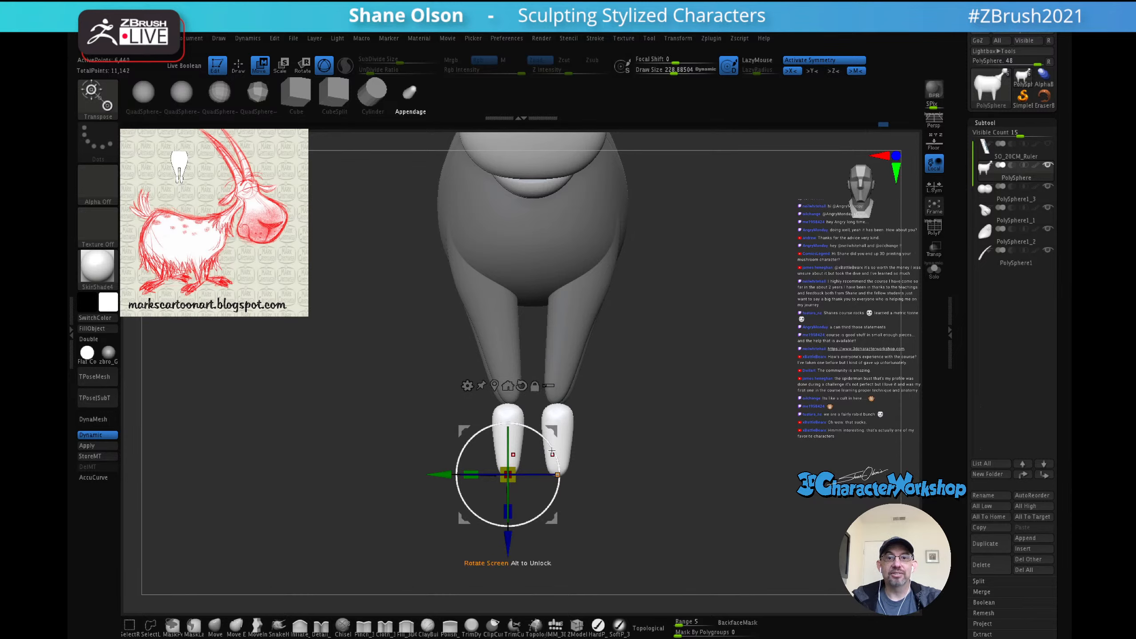
pyautogui.moveTo(554, 446); pyautogui.dragTo(485, 417)
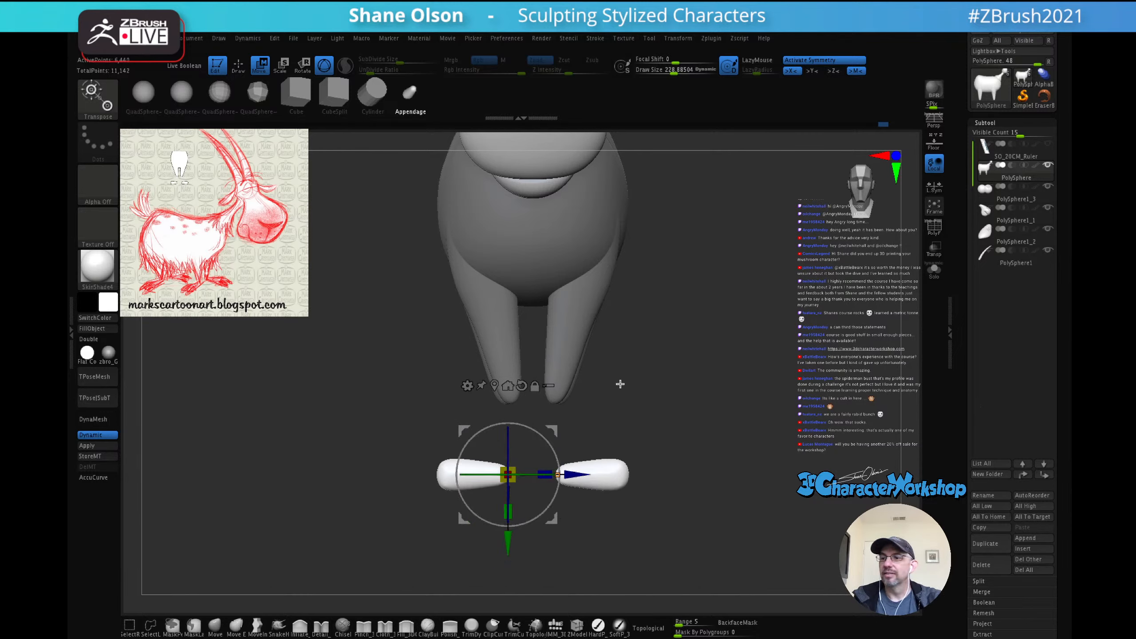
pyautogui.moveTo(617, 398); pyautogui.dragTo(620, 291)
pyautogui.moveTo(718, 287); pyautogui.dragTo(742, 277)
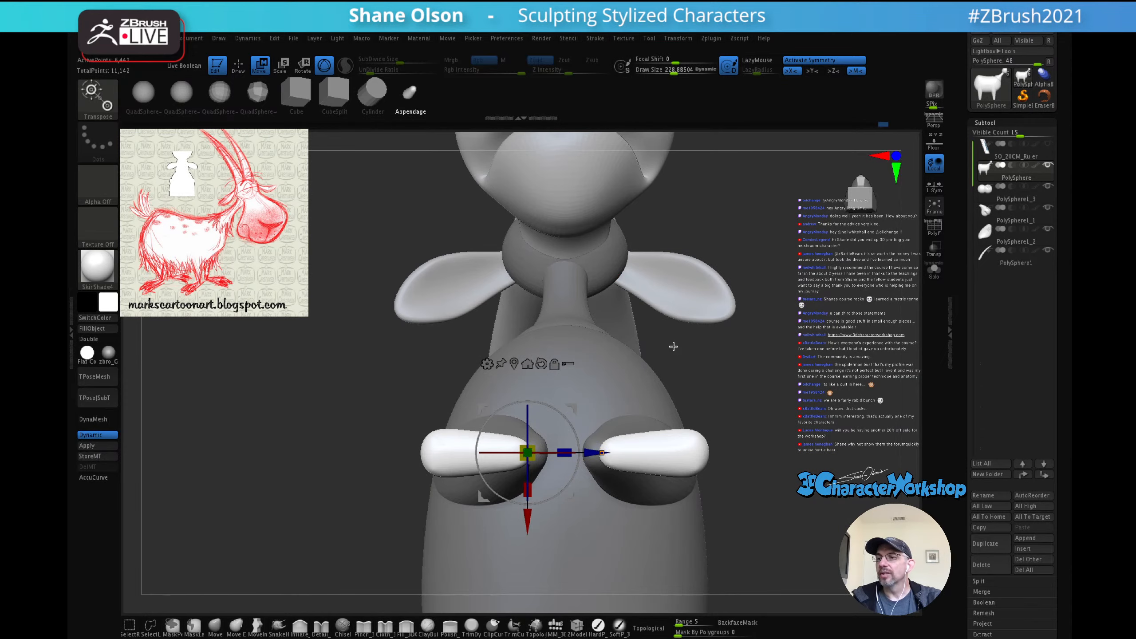
pyautogui.keyDown('alt'); pyautogui.moveTo(674, 346); pyautogui.dragTo(686, 330); pyautogui.keyUp('alt')
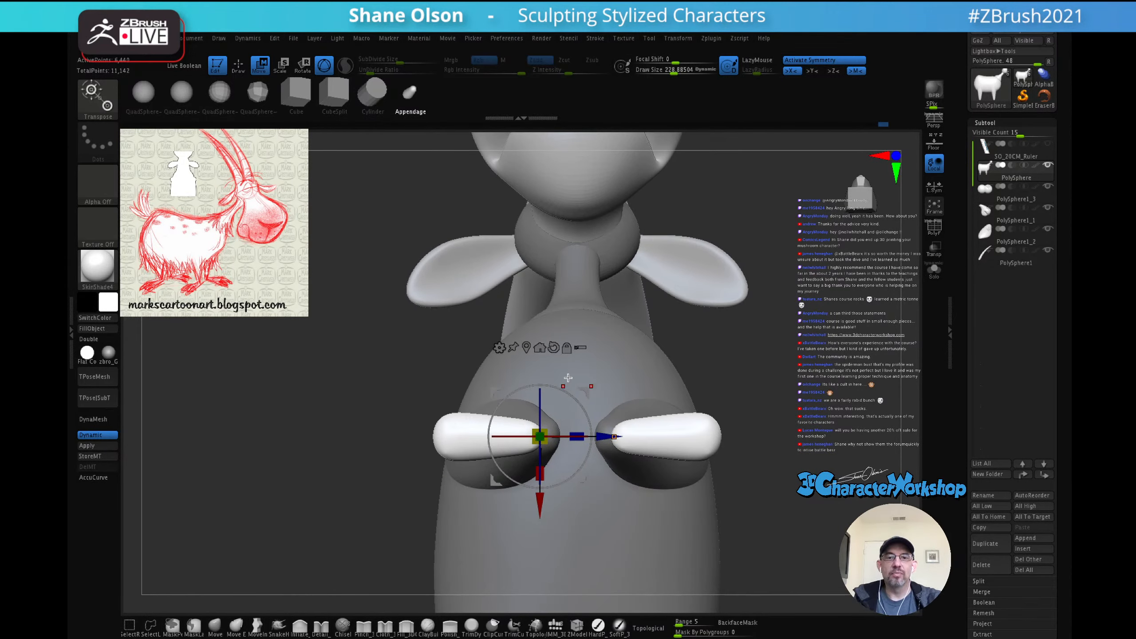
pyautogui.moveTo(577, 407); pyautogui.dragTo(590, 447)
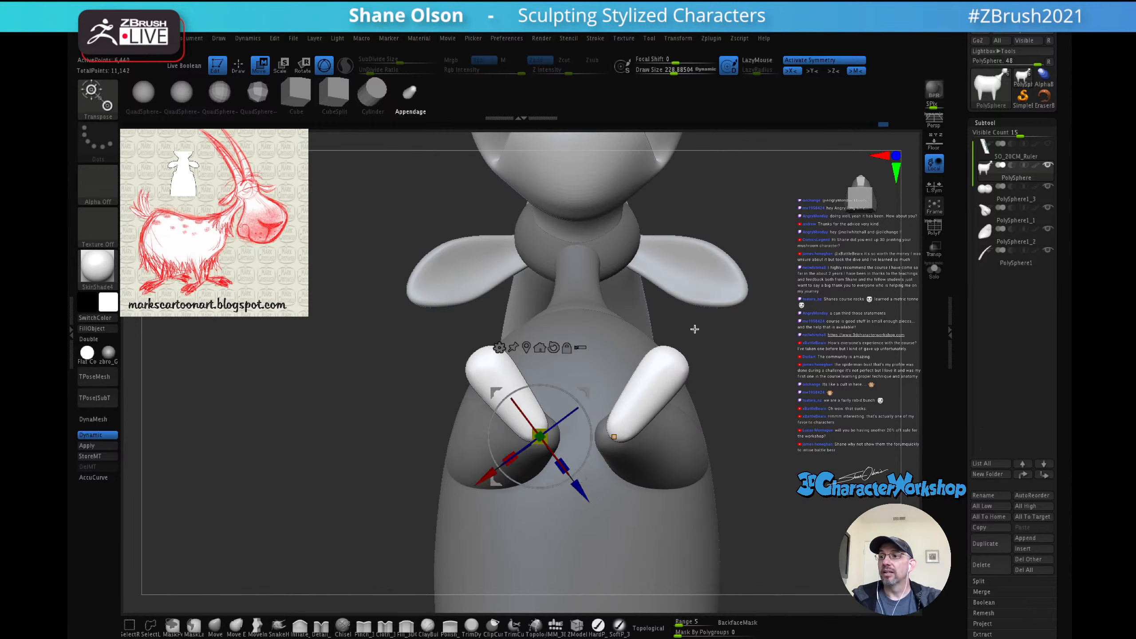
# Step: Nudge the two front feet slightly toward the body's centreline and refine their outward angle
pyautogui.keyDown('alt'); pyautogui.moveTo(706, 328); pyautogui.dragTo(705, 344); pyautogui.keyUp('alt')
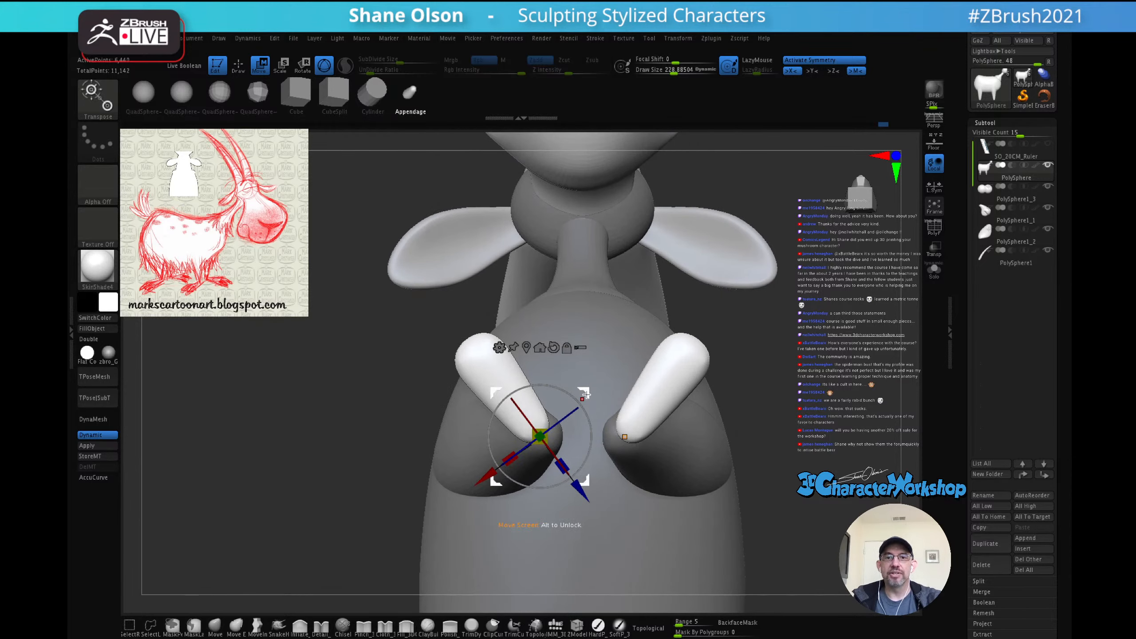
pyautogui.moveTo(587, 393); pyautogui.dragTo(592, 395)
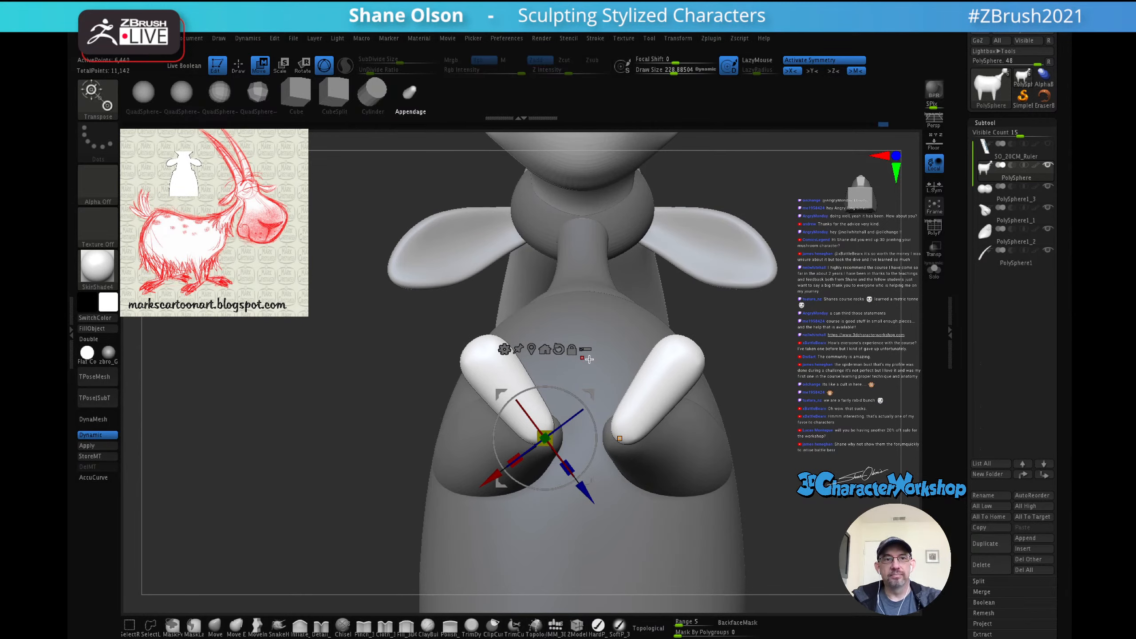
pyautogui.moveTo(581, 417); pyautogui.dragTo(595, 395)
# Step: Raise the front feet to meet the lower ends of the front legs and scale them slightly along their height
pyautogui.moveTo(609, 310); pyautogui.dragTo(606, 400, button='right')
pyautogui.keyDown('ctrl'); pyautogui.moveTo(752, 415); pyautogui.dragTo(732, 394, button='right'); pyautogui.keyUp('ctrl')
pyautogui.keyDown('alt'); pyautogui.moveTo(730, 464); pyautogui.dragTo(713, 274, button='right'); pyautogui.keyUp('alt')
pyautogui.moveTo(533, 581); pyautogui.dragTo(534, 491)
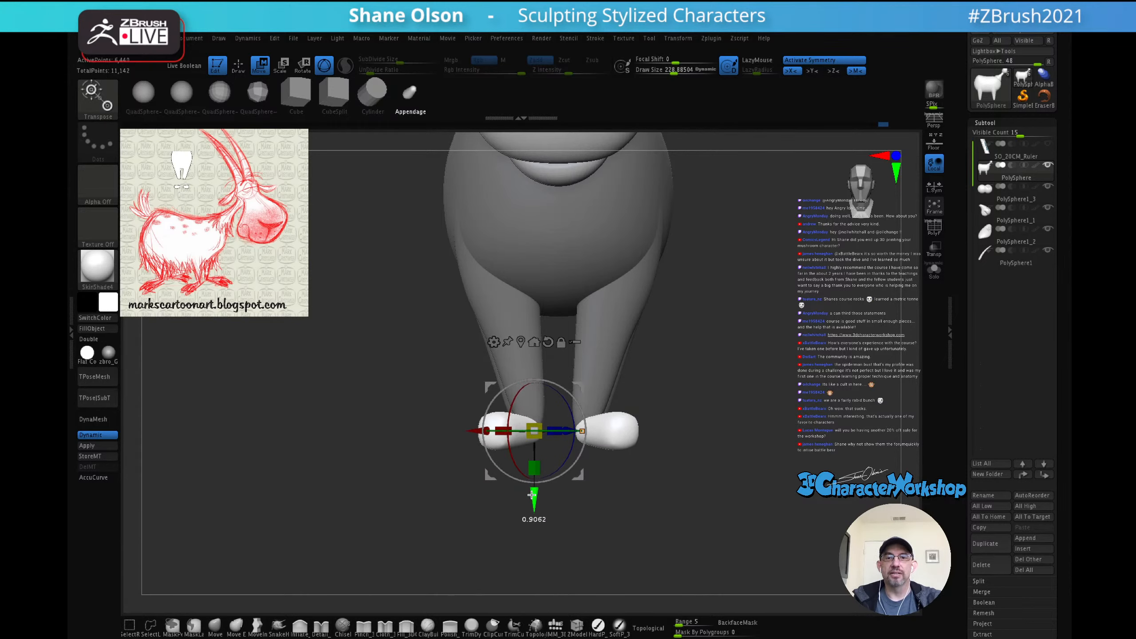
pyautogui.moveTo(714, 351)
pyautogui.mouseDown(button='right')
pyautogui.moveTo(771, 333)
pyautogui.moveTo(736, 349)
pyautogui.mouseUp(button='right')
pyautogui.moveTo(533, 467); pyautogui.dragTo(528, 466)
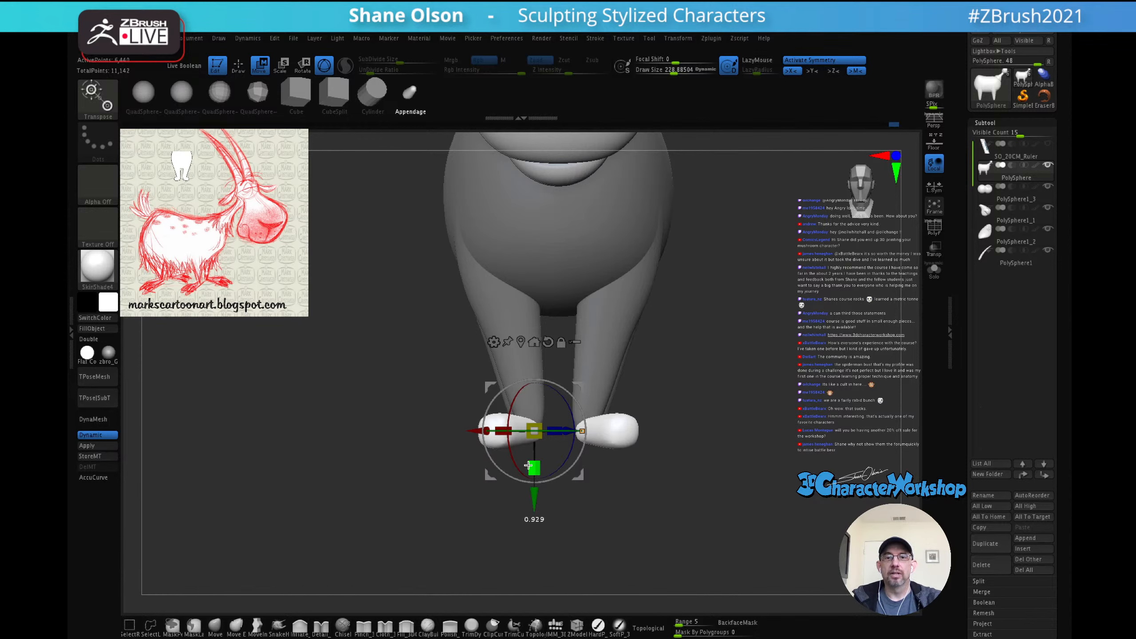
# Step: Check the front feet from the front, below and side, and flatten them a little more along their height
pyautogui.moveTo(711, 368)
pyautogui.mouseDown(button='right')
pyautogui.moveTo(704, 340)
pyautogui.moveTo(704, 383)
pyautogui.moveTo(697, 284)
pyautogui.moveTo(700, 421)
pyautogui.moveTo(684, 385)
pyautogui.moveTo(677, 457)
pyautogui.moveTo(674, 423)
pyautogui.moveTo(674, 433)
pyautogui.mouseUp(button='right')
pyautogui.press('q')
pyautogui.press('w')
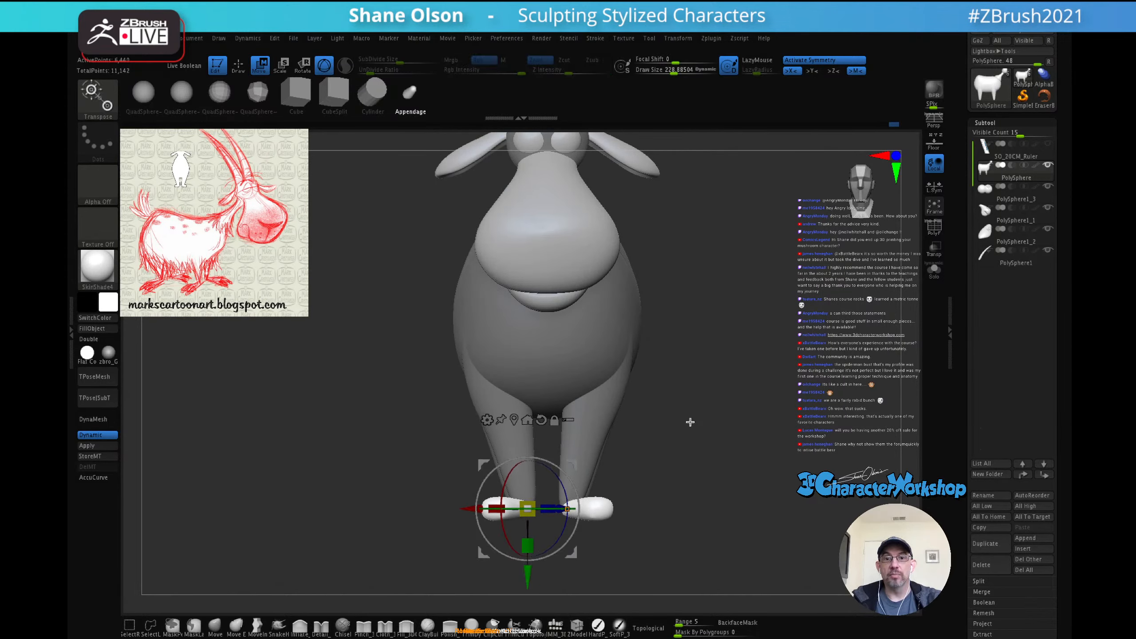
pyautogui.moveTo(690, 421); pyautogui.dragTo(687, 310, button='right')
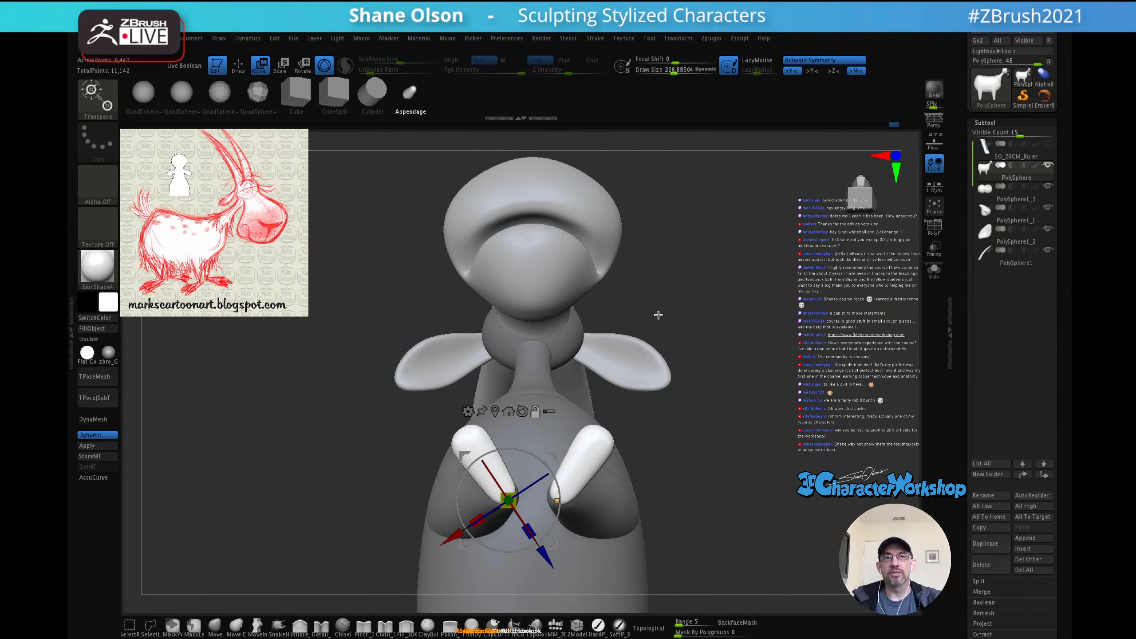
pyautogui.moveTo(684, 339); pyautogui.dragTo(688, 364, button='right')
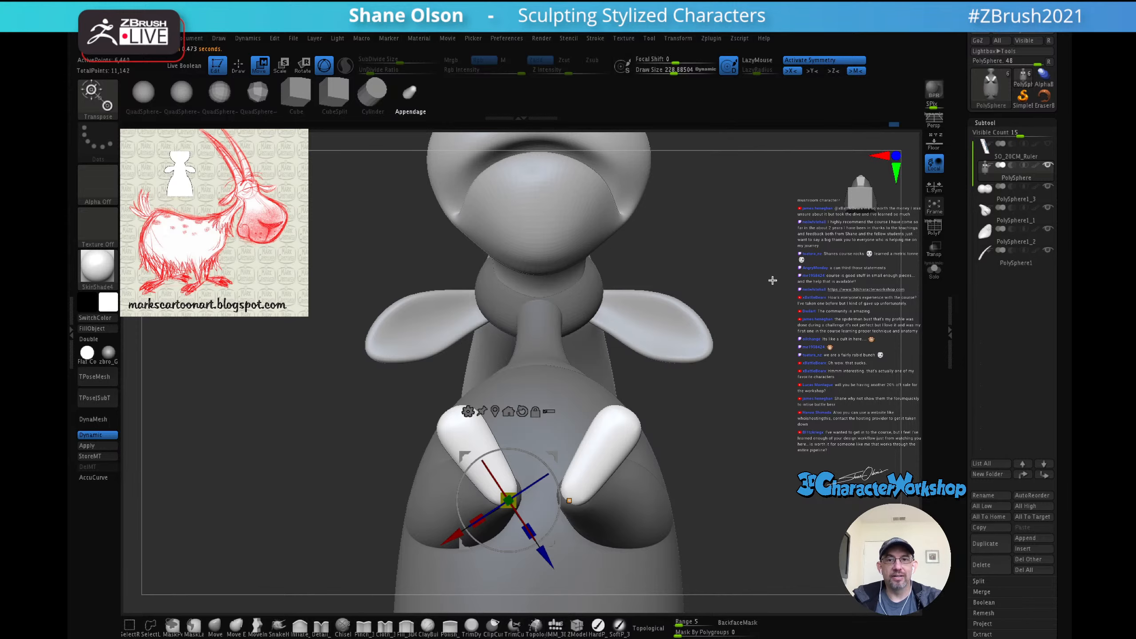
pyautogui.moveTo(772, 281)
pyautogui.mouseDown()
pyautogui.moveTo(791, 291)
pyautogui.moveTo(772, 292)
pyautogui.moveTo(781, 338)
pyautogui.moveTo(758, 398)
pyautogui.moveTo(770, 369)
pyautogui.mouseUp()
pyautogui.press('q')
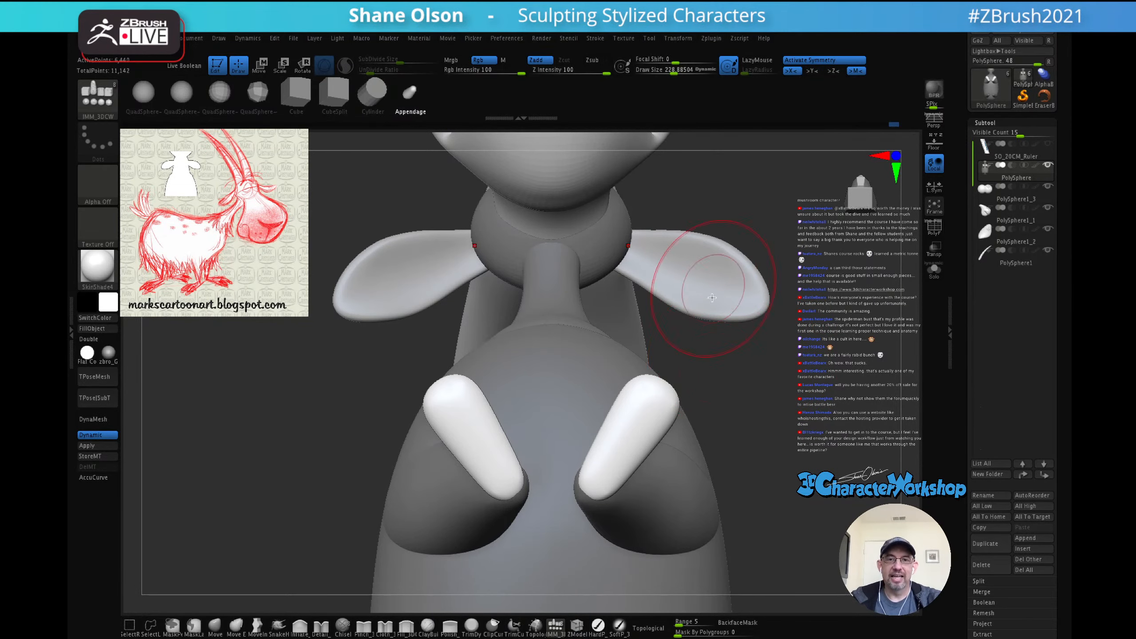
pyautogui.moveTo(743, 386)
pyautogui.mouseDown()
pyautogui.moveTo(743, 398)
pyautogui.moveTo(785, 400)
pyautogui.moveTo(756, 376)
pyautogui.mouseUp()
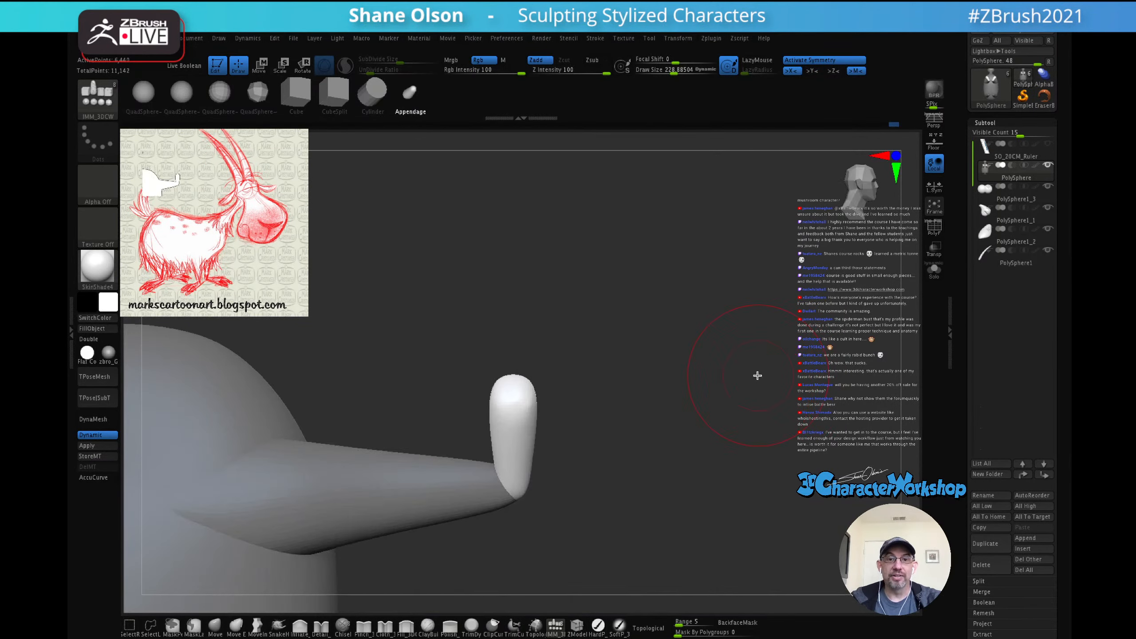
pyautogui.press('w')
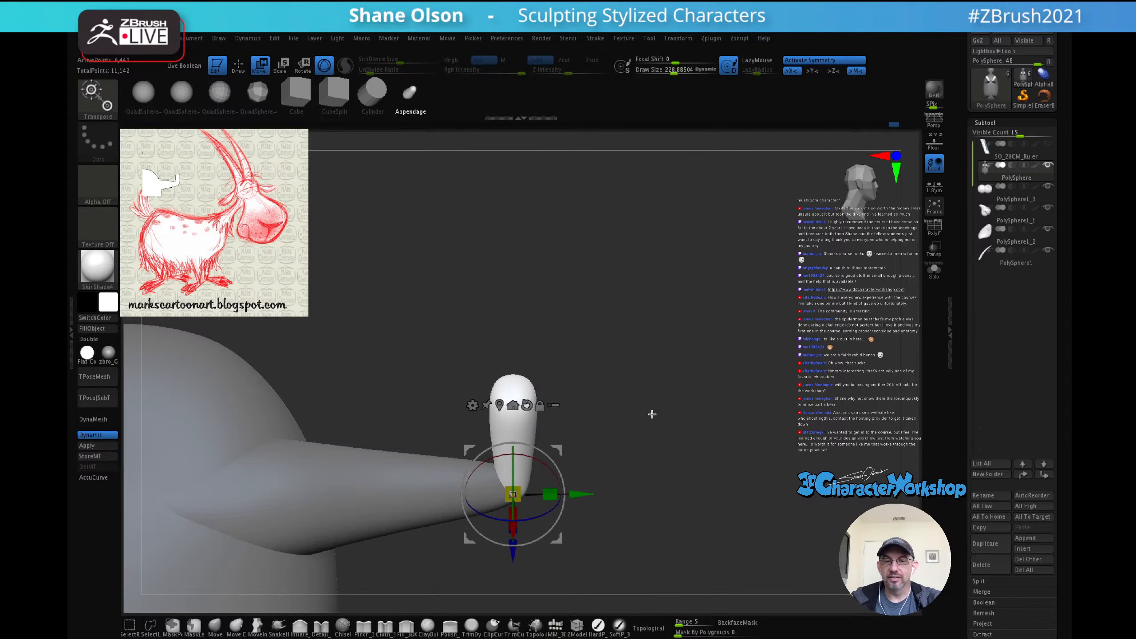
pyautogui.keyDown('alt'); pyautogui.moveTo(651, 414); pyautogui.dragTo(662, 448); pyautogui.keyUp('alt')
pyautogui.moveTo(548, 496); pyautogui.dragTo(536, 495)
# Step: Rotate the front feet slightly so they point more directly forward when seen from below
pyautogui.moveTo(648, 405); pyautogui.dragTo(613, 403)
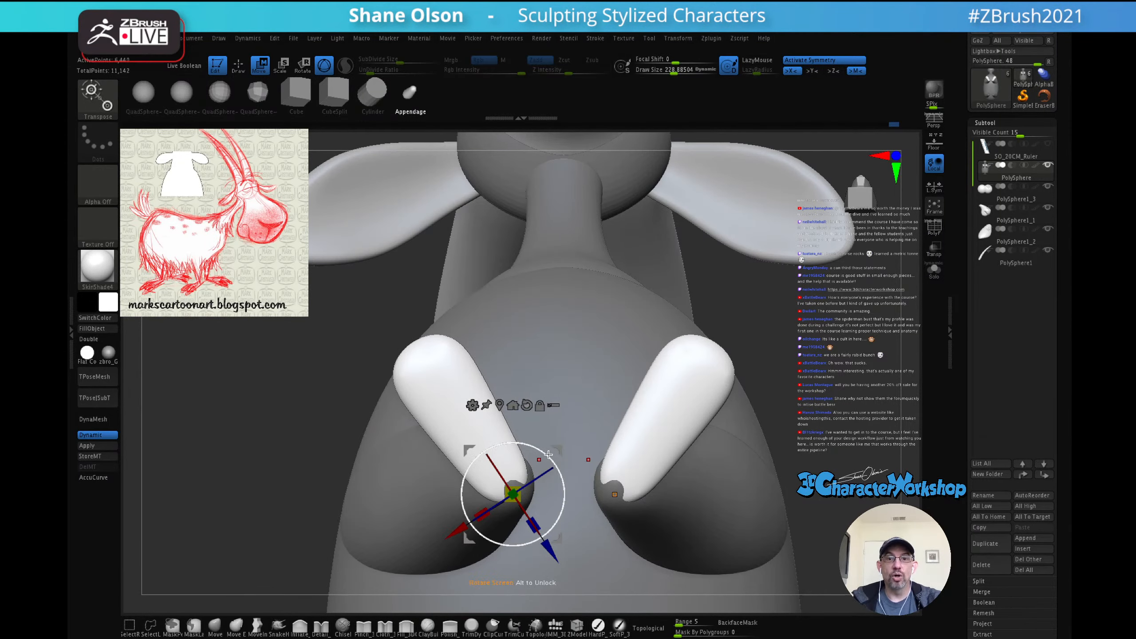
pyautogui.moveTo(547, 454); pyautogui.dragTo(552, 459)
pyautogui.keyDown('alt'); pyautogui.moveTo(721, 413); pyautogui.dragTo(717, 401); pyautogui.keyUp('alt')
pyautogui.keyDown('ctrl'); pyautogui.moveTo(717, 401); pyautogui.dragTo(677, 365, button='right'); pyautogui.keyUp('ctrl')
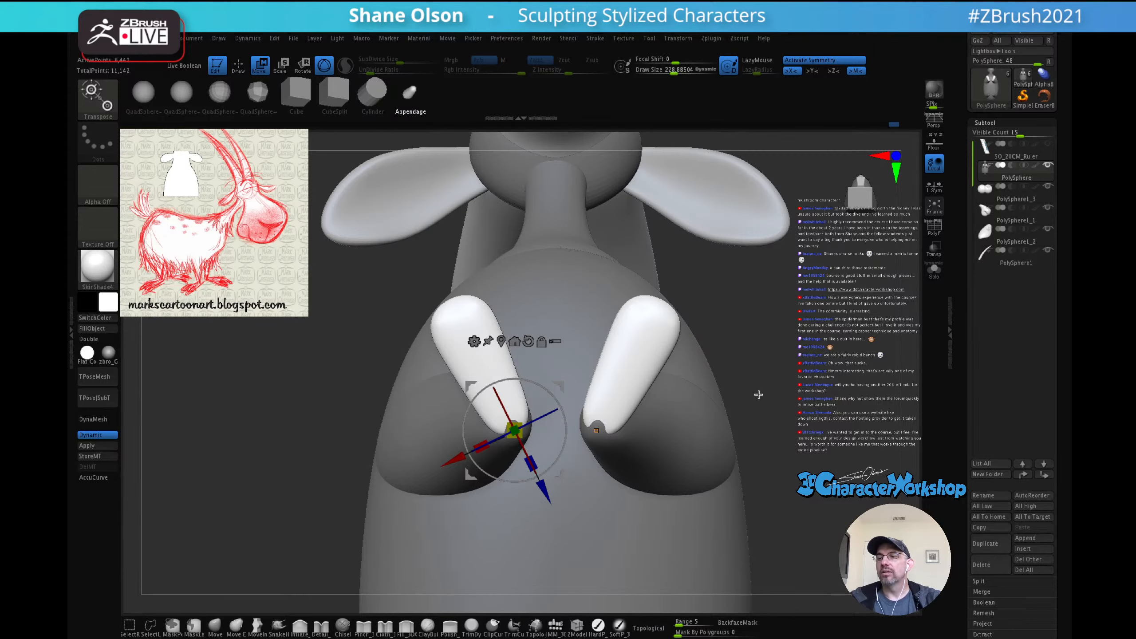
pyautogui.keyDown('ctrl'); pyautogui.moveTo(761, 395); pyautogui.dragTo(760, 414, button='right'); pyautogui.keyUp('ctrl')
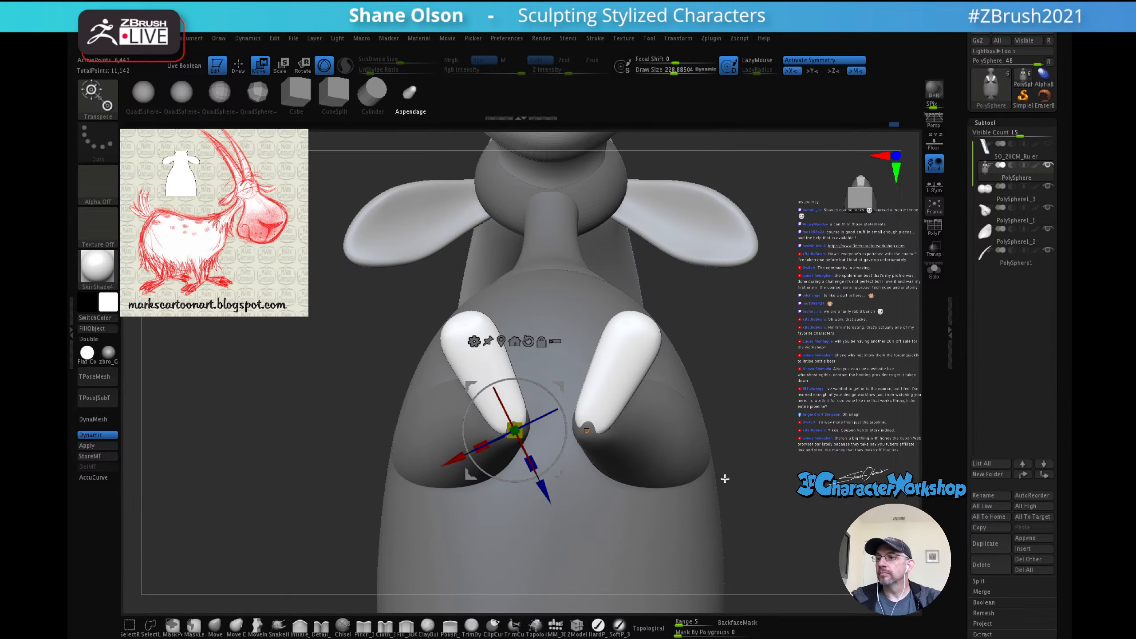
# Step: Reset the gizmo's orientation and duplicate the front feet onto the ends of the back legs
pyautogui.keyDown('alt'); pyautogui.moveTo(724, 479); pyautogui.dragTo(665, 297); pyautogui.keyUp('alt')
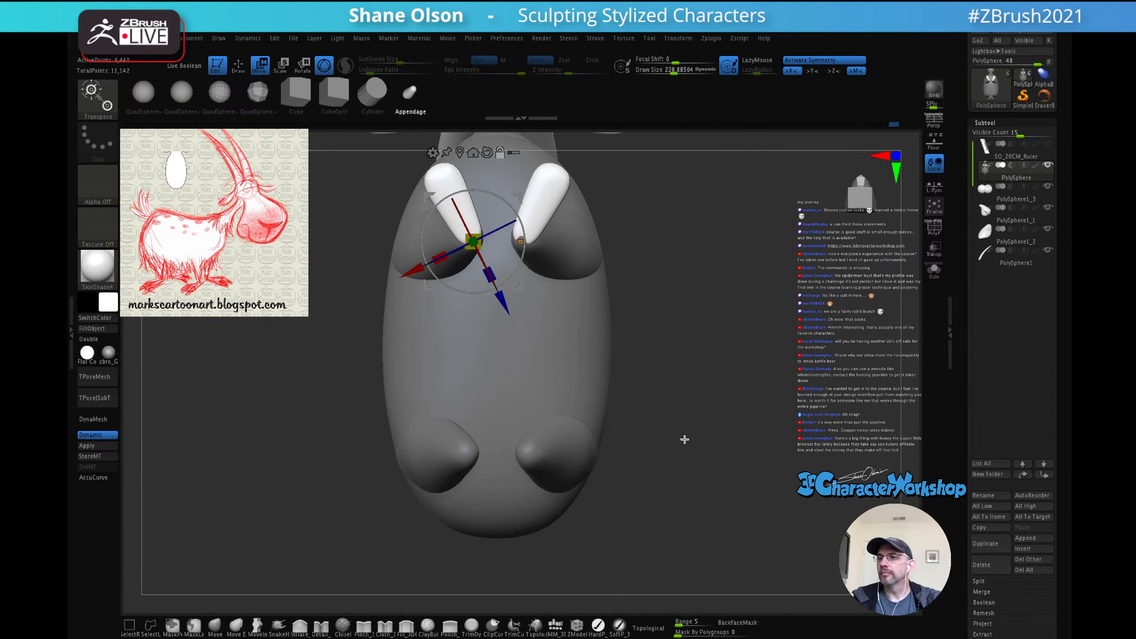
pyautogui.keyDown('alt'); pyautogui.moveTo(666, 404); pyautogui.dragTo(745, 417); pyautogui.keyUp('alt')
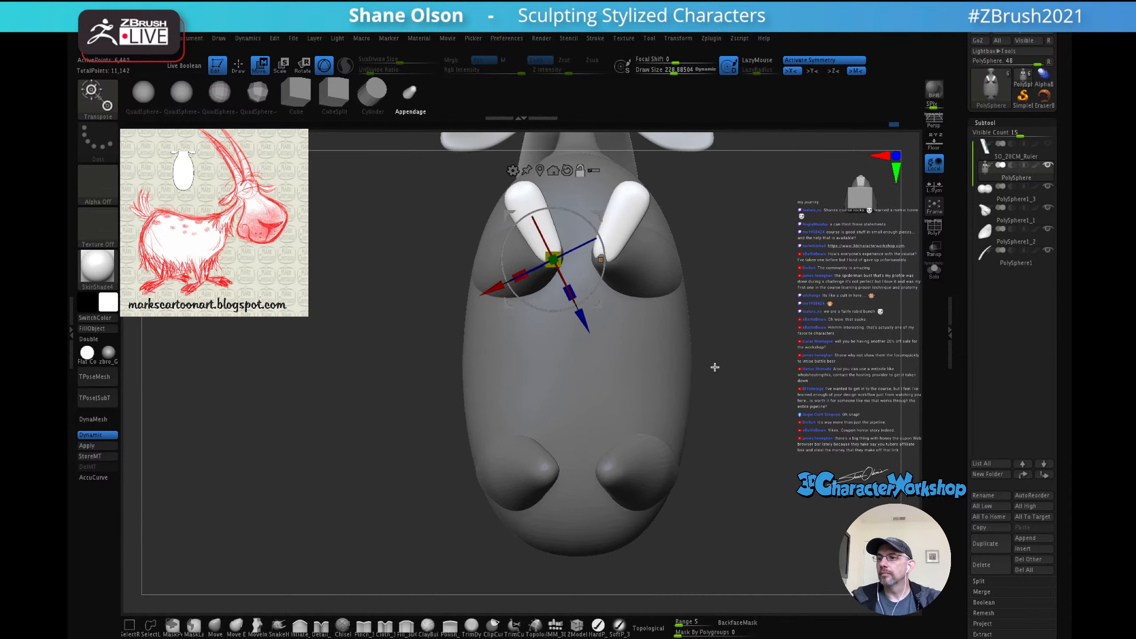
pyautogui.keyDown('alt'); pyautogui.moveTo(713, 367); pyautogui.dragTo(686, 385); pyautogui.keyUp('alt')
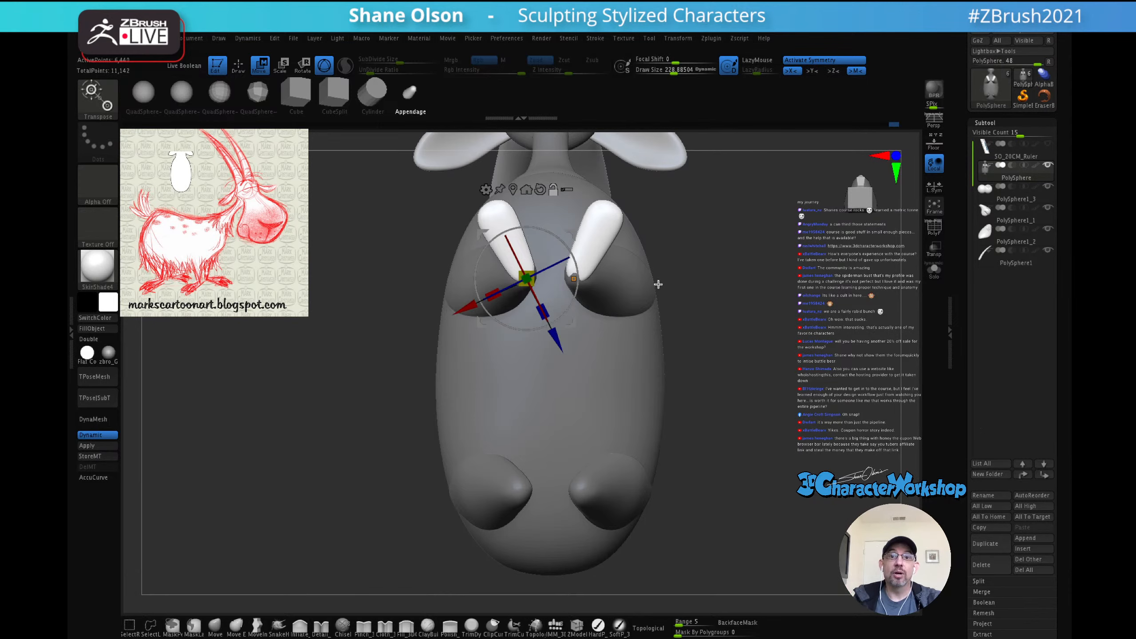
pyautogui.click(541, 192)
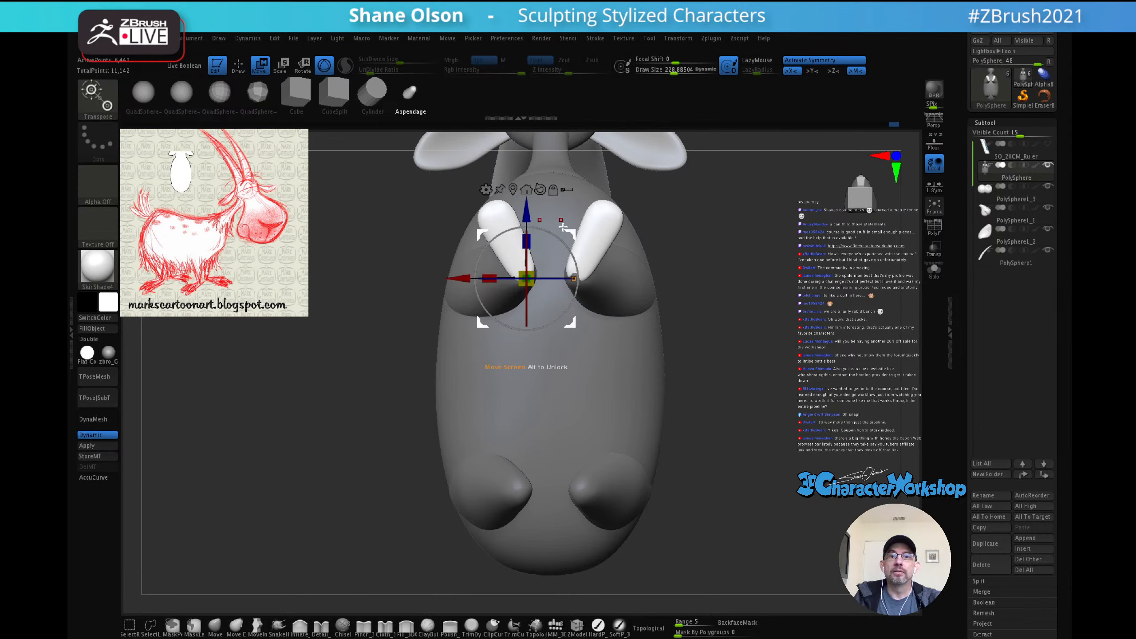
pyautogui.keyDown('alt'); pyautogui.moveTo(572, 233); pyautogui.dragTo(562, 428); pyautogui.keyUp('alt')
pyautogui.keyDown('shift'); pyautogui.moveTo(679, 309); pyautogui.dragTo(633, 324); pyautogui.keyUp('shift')
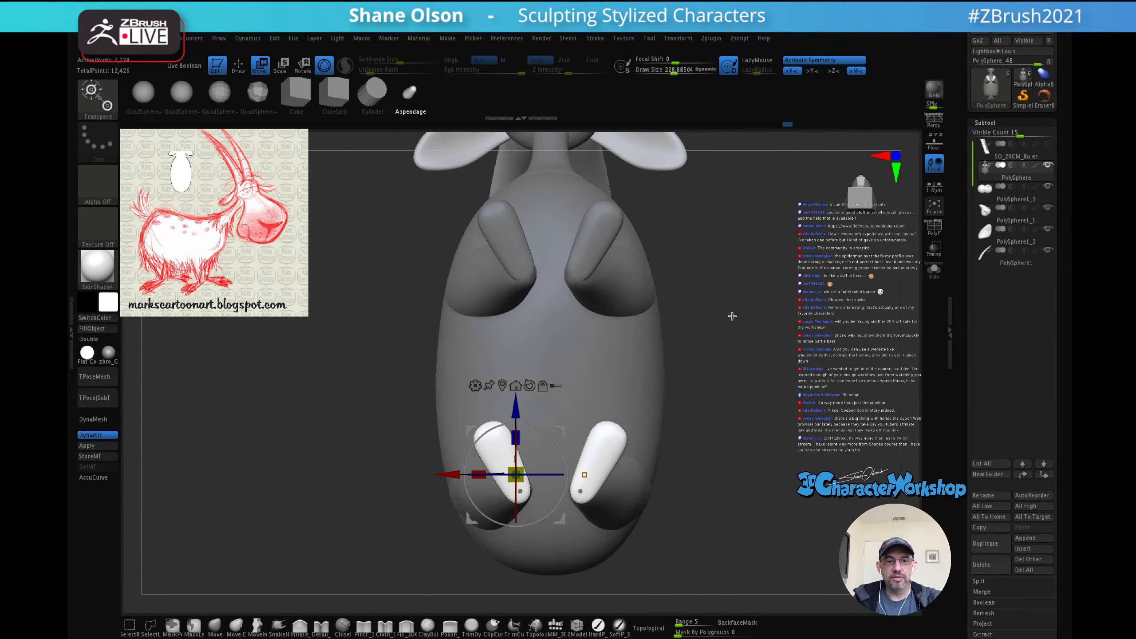
# Step: Check all four feet from below and from the side, and clear the mask from the goat's body
pyautogui.moveTo(727, 304)
pyautogui.keyDown('alt'); pyautogui.mouseDown()
pyautogui.moveTo(740, 319)
pyautogui.moveTo(693, 383)
pyautogui.moveTo(731, 401)
pyautogui.moveTo(718, 281)
pyautogui.mouseUp(); pyautogui.keyUp('alt')
pyautogui.press('q')
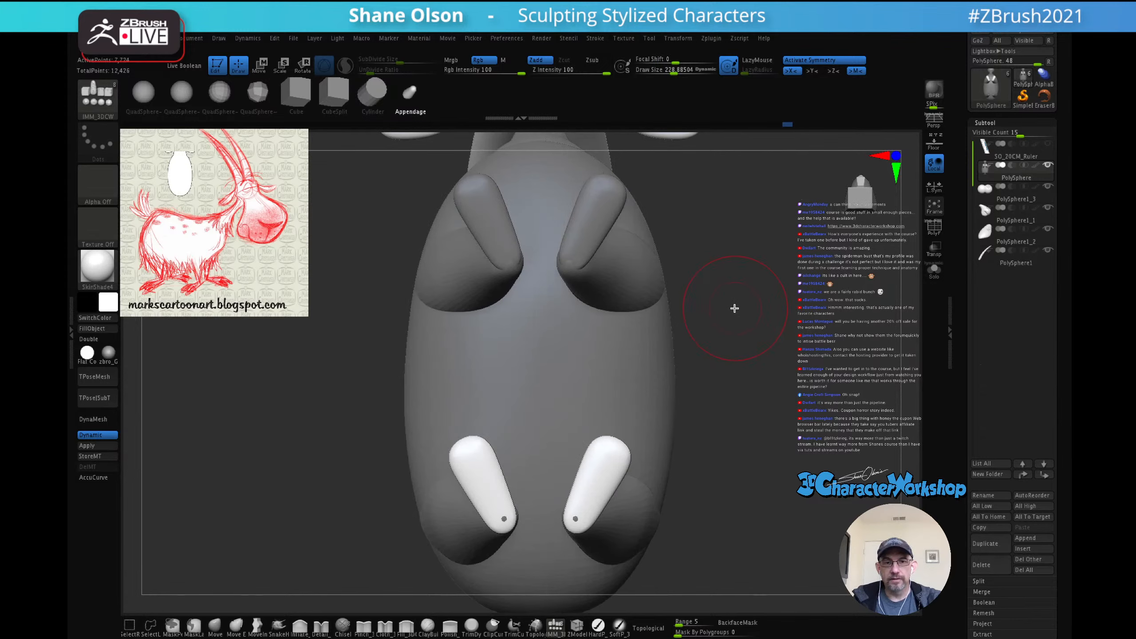
pyautogui.moveTo(731, 346); pyautogui.dragTo(756, 329)
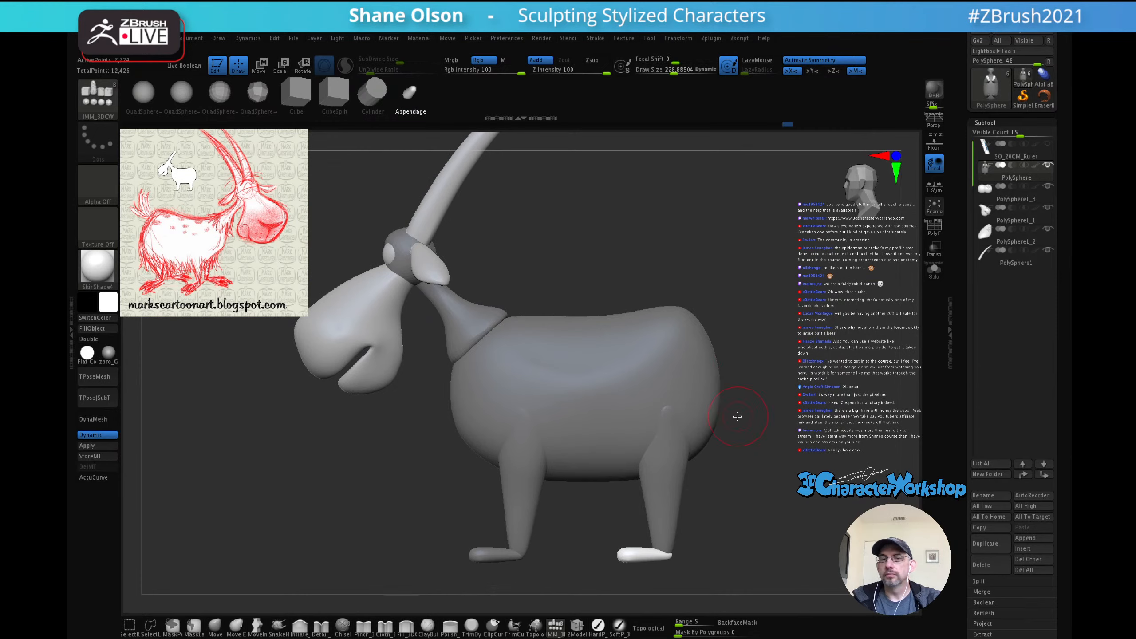
pyautogui.moveTo(796, 398); pyautogui.dragTo(728, 336)
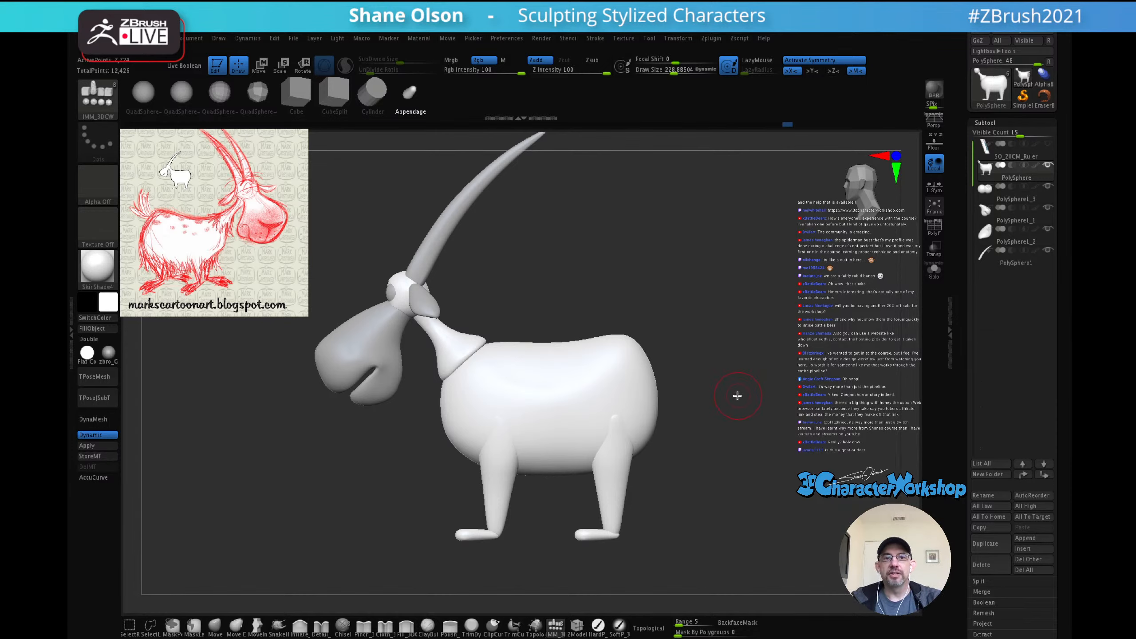
# Step: Compare the goat's side profile with the reference sketch and reduce the brush's draw size to about 151
pyautogui.moveTo(735, 403)
pyautogui.mouseDown()
pyautogui.moveTo(799, 410)
pyautogui.moveTo(758, 406)
pyautogui.moveTo(755, 353)
pyautogui.moveTo(741, 388)
pyautogui.mouseUp()
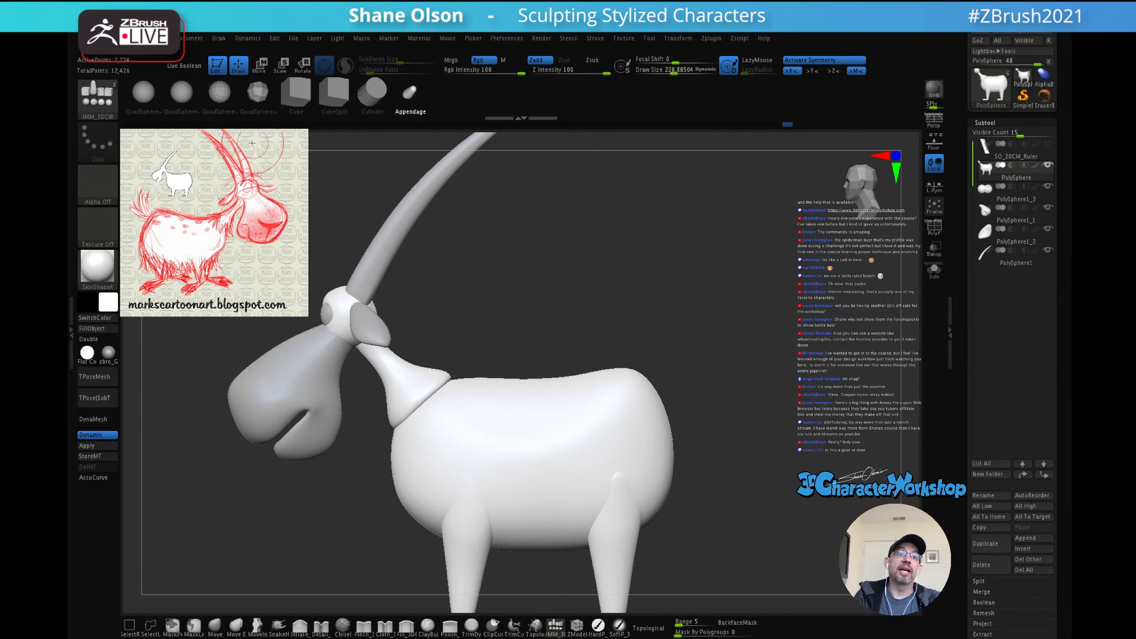
pyautogui.moveTo(530, 302)
pyautogui.mouseDown()
pyautogui.moveTo(613, 339)
pyautogui.moveTo(666, 327)
pyautogui.moveTo(631, 325)
pyautogui.moveTo(662, 365)
pyautogui.mouseUp()
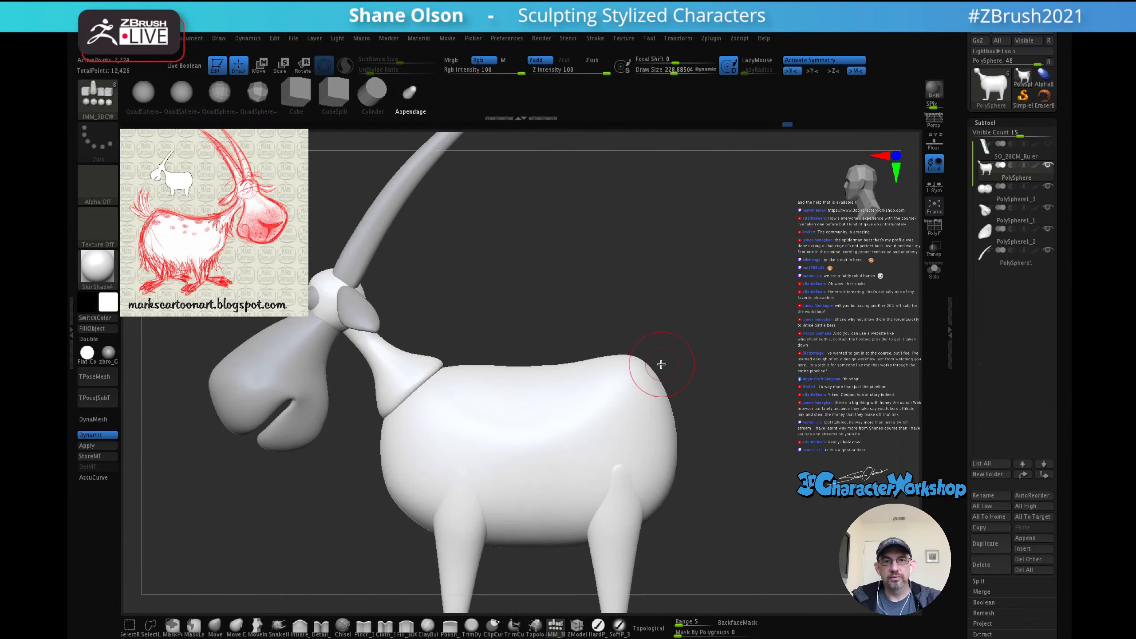
pyautogui.keyDown('alt'); pyautogui.moveTo(697, 320); pyautogui.dragTo(793, 287); pyautogui.keyUp('alt')
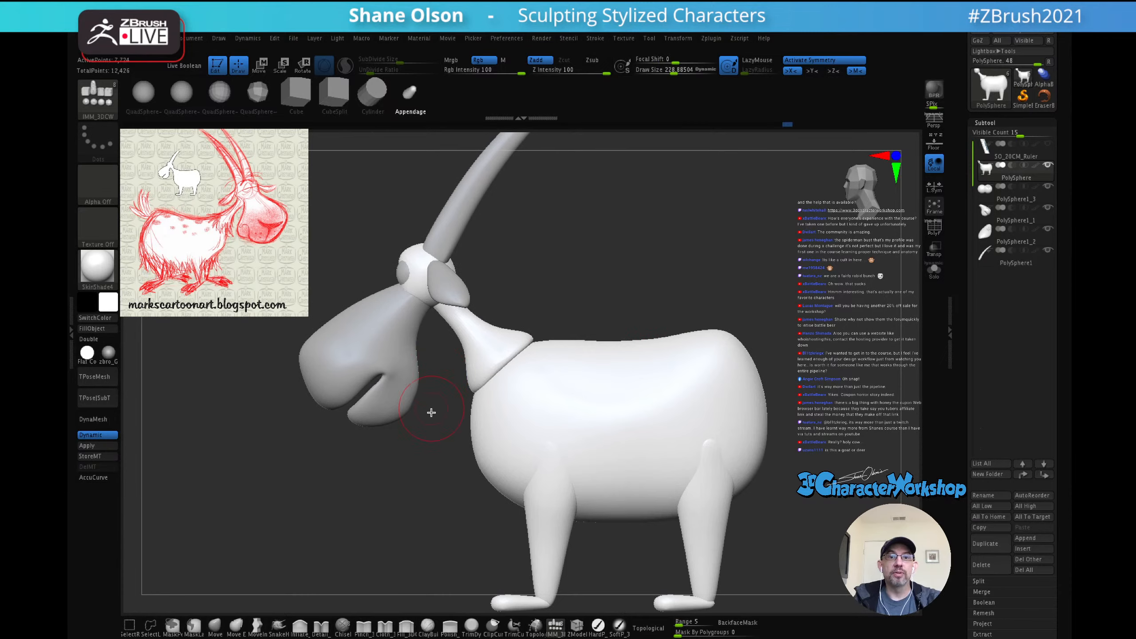
pyautogui.keyDown('alt'); pyautogui.moveTo(665, 241); pyautogui.dragTo(662, 225); pyautogui.keyUp('alt')
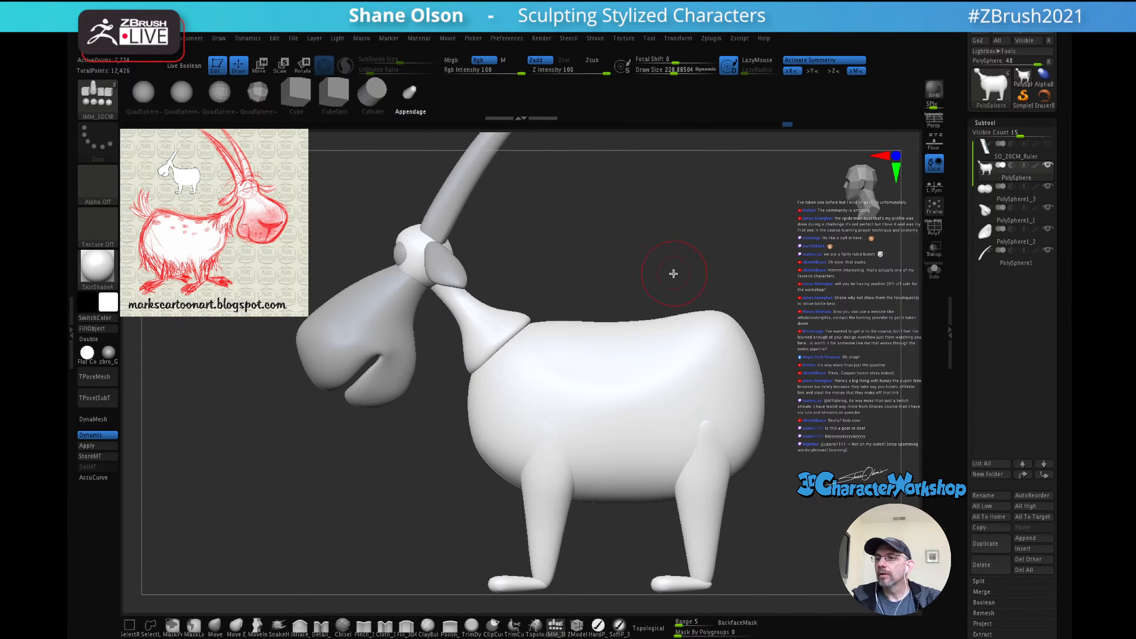
pyautogui.moveTo(674, 273); pyautogui.dragTo(671, 278)
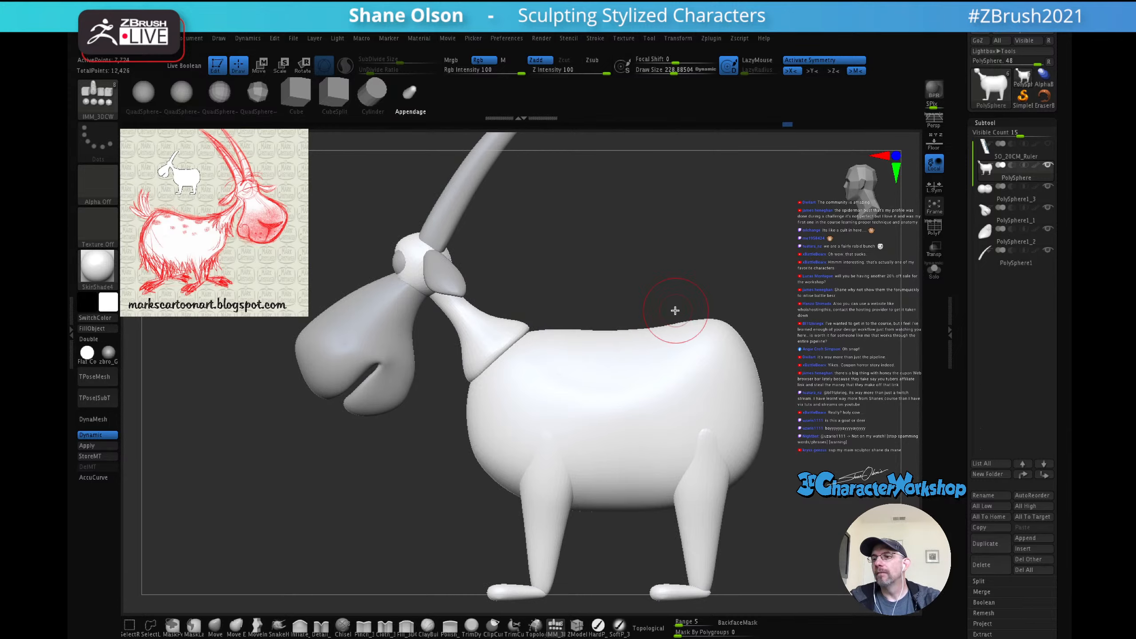
pyautogui.press('s')
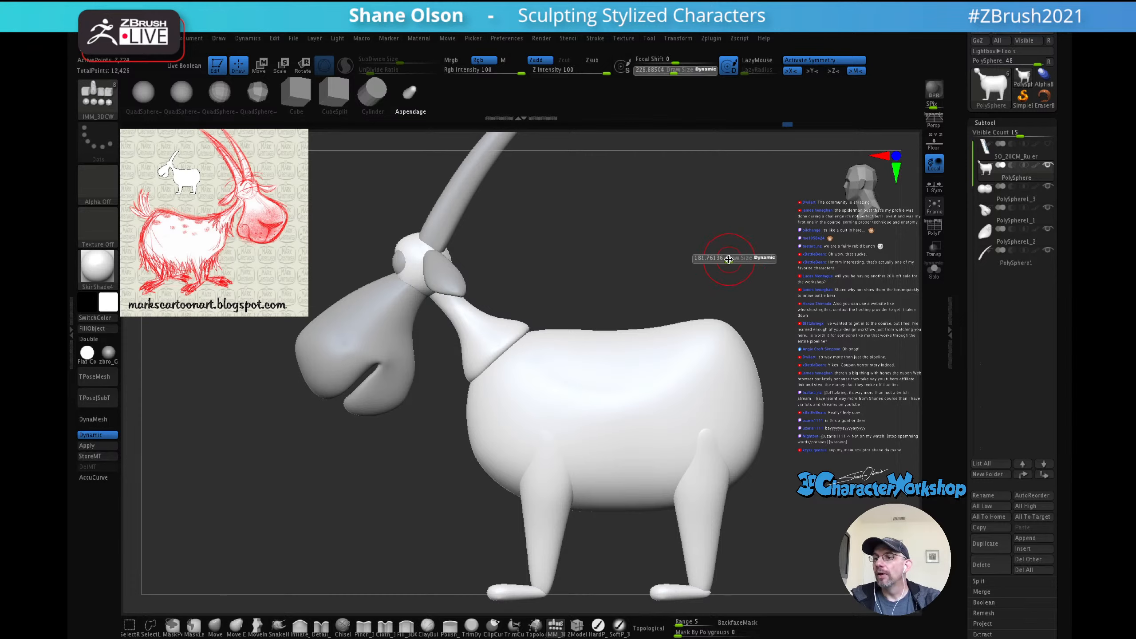
pyautogui.moveTo(729, 260); pyautogui.dragTo(709, 255)
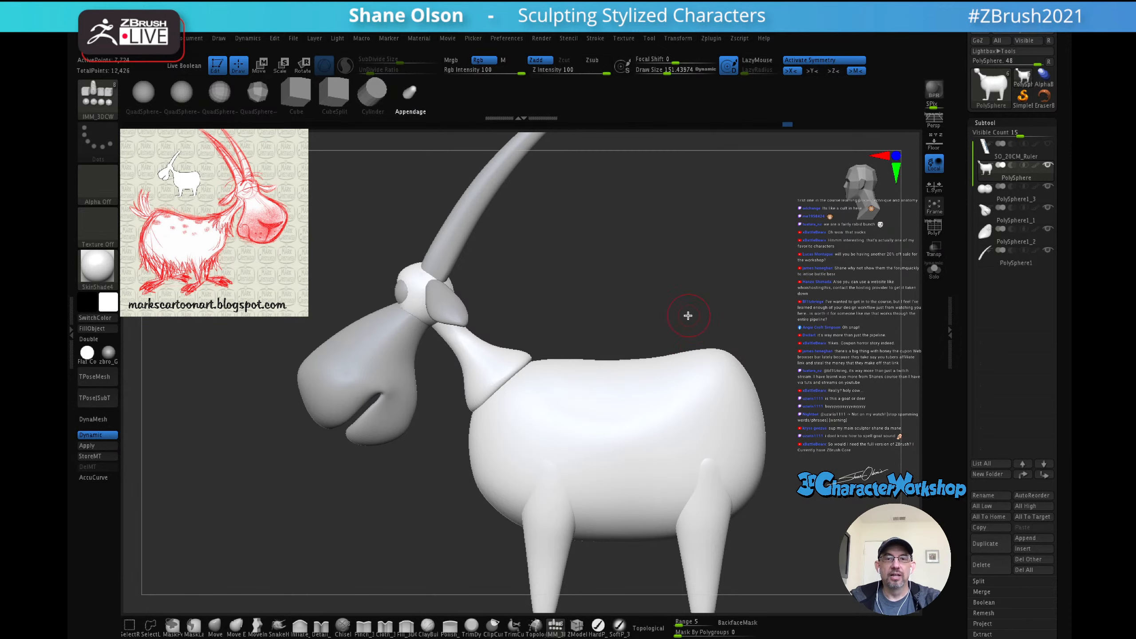
pyautogui.keyDown('alt'); pyautogui.moveTo(697, 287); pyautogui.dragTo(687, 340); pyautogui.keyUp('alt')
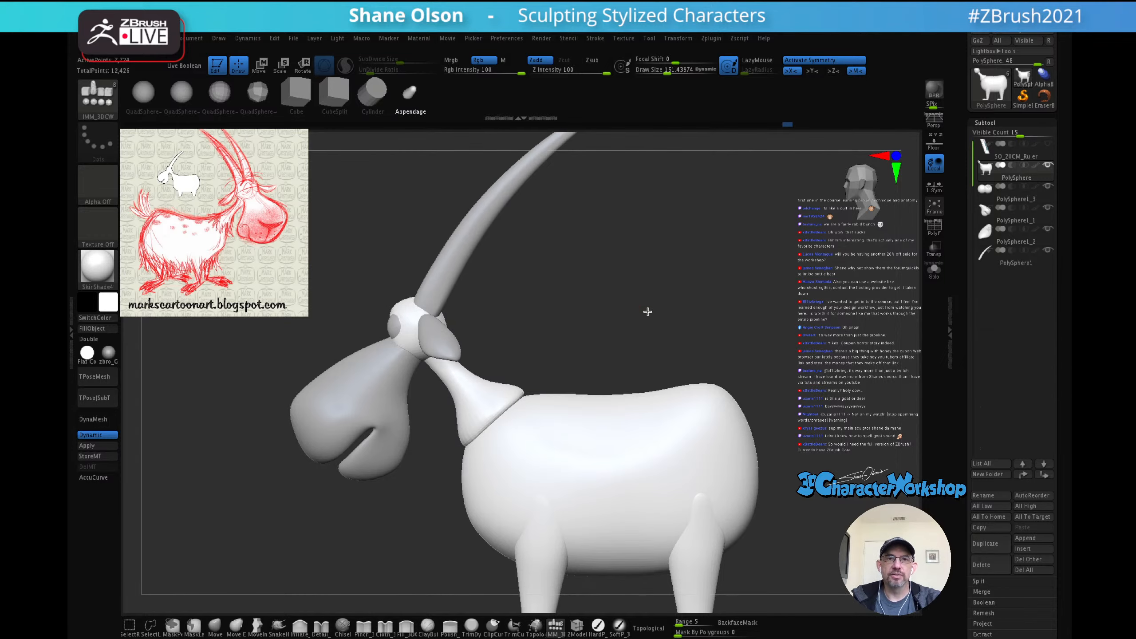
pyautogui.keyDown('alt'); pyautogui.moveTo(648, 312); pyautogui.dragTo(645, 320); pyautogui.keyUp('alt')
pyautogui.moveTo(639, 279)
pyautogui.keyDown('alt'); pyautogui.mouseDown()
pyautogui.moveTo(624, 316)
pyautogui.moveTo(675, 251)
pyautogui.moveTo(665, 215)
pyautogui.moveTo(667, 242)
pyautogui.mouseUp(); pyautogui.keyUp('alt')
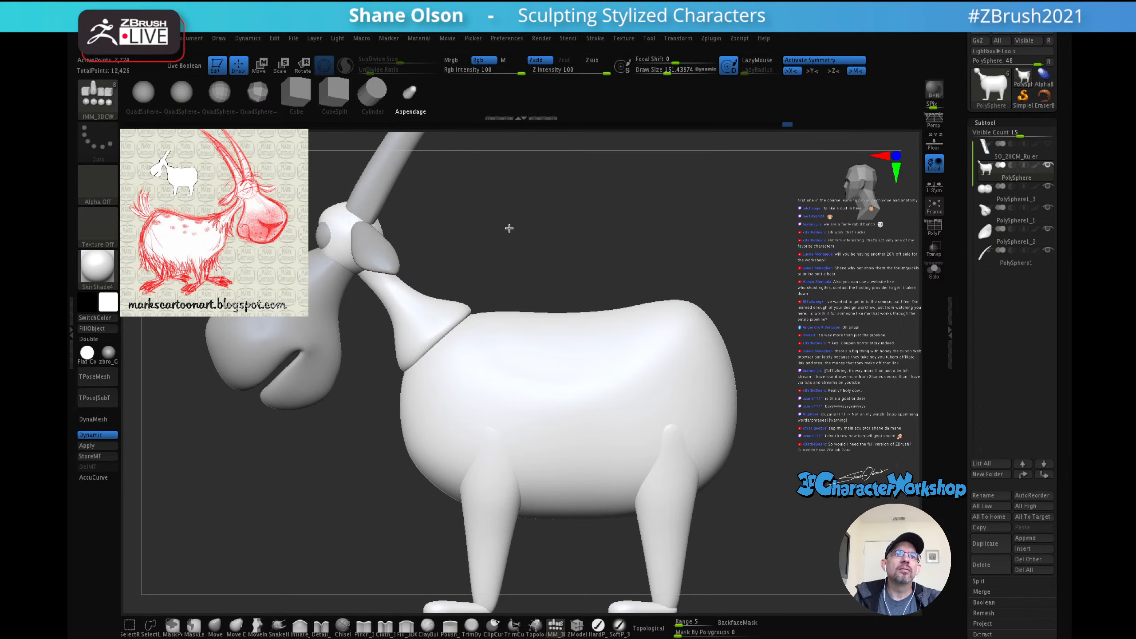
# Step: View the goat from the front and from the side, and start saving the tool as a new file
pyautogui.moveTo(509, 229)
pyautogui.mouseDown()
pyautogui.moveTo(572, 226)
pyautogui.moveTo(485, 318)
pyautogui.mouseUp()
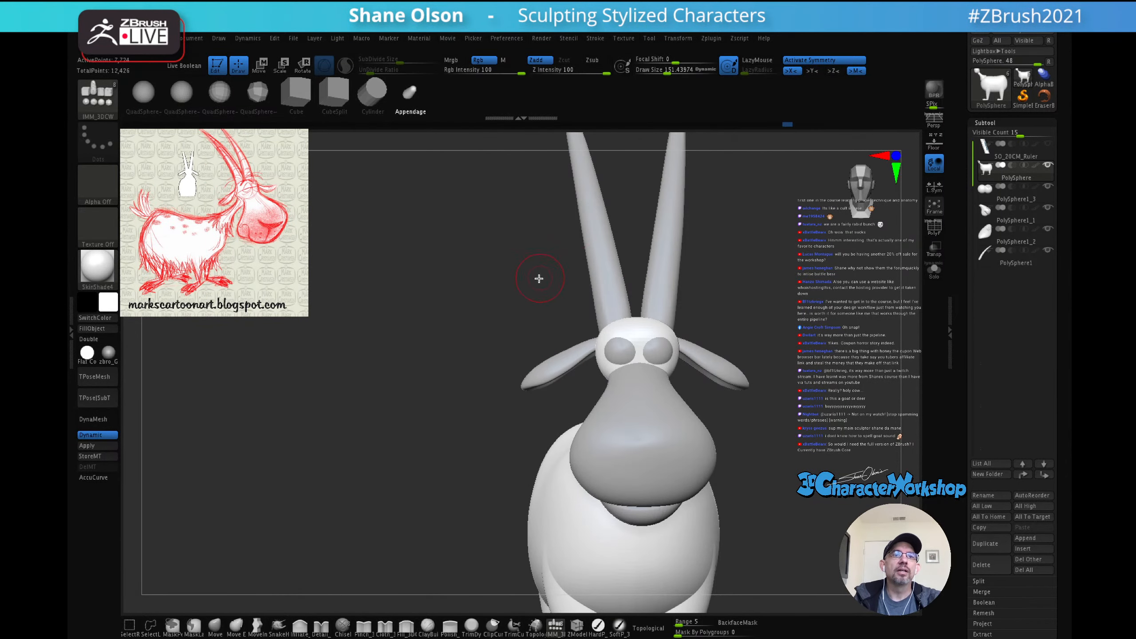
pyautogui.moveTo(539, 278)
pyautogui.mouseDown()
pyautogui.moveTo(489, 254)
pyautogui.moveTo(753, 215)
pyautogui.moveTo(544, 212)
pyautogui.mouseUp()
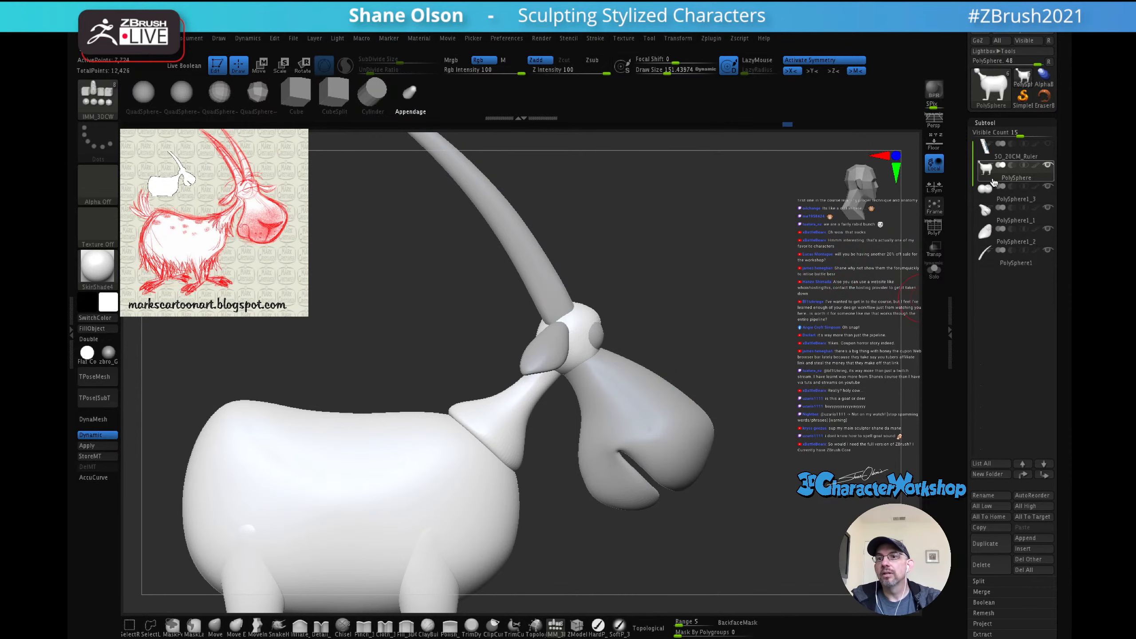
pyautogui.scroll(2, 1024, 36)
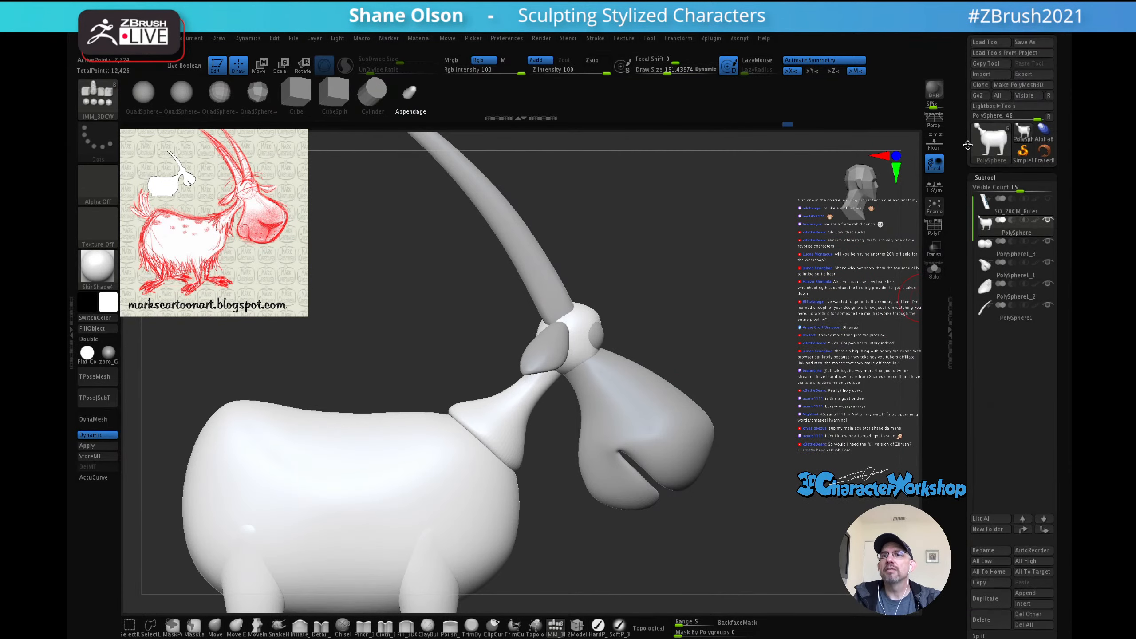
pyautogui.click(1024, 42)
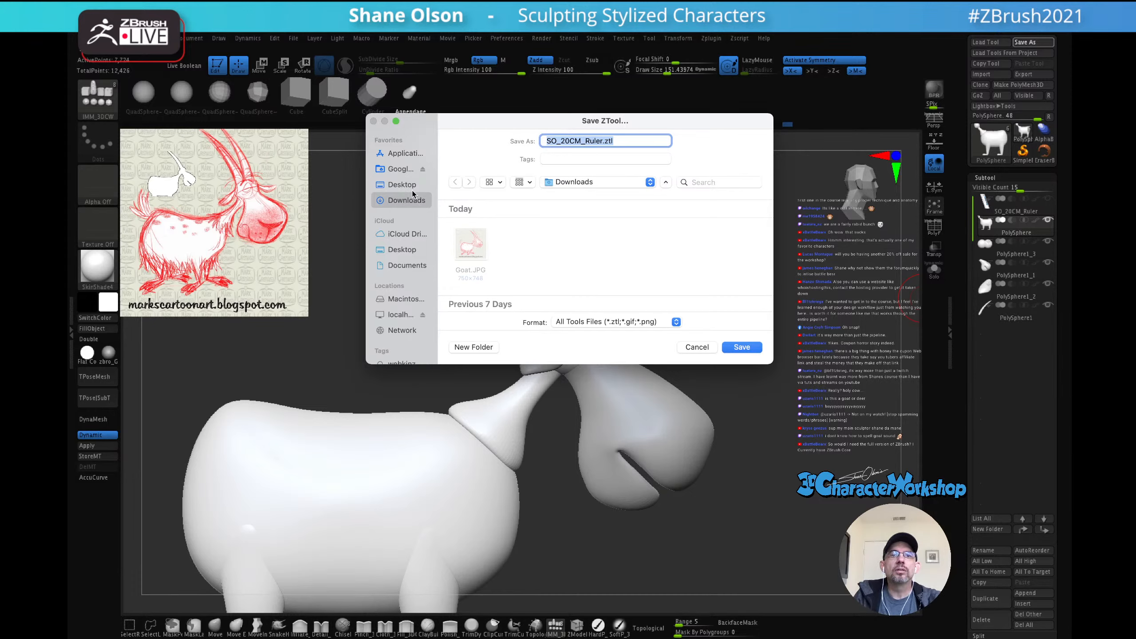
# Step: Choose the Twitch folder inside 3DCW on Google Drive as the save location
pyautogui.click(401, 169)
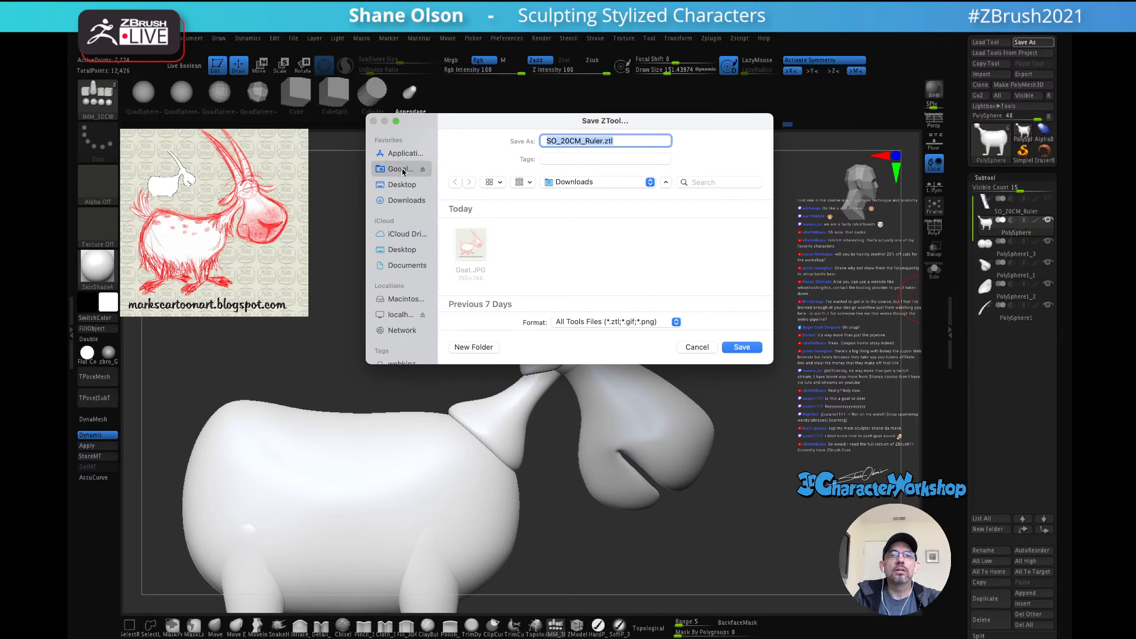
pyautogui.doubleClick(471, 245)
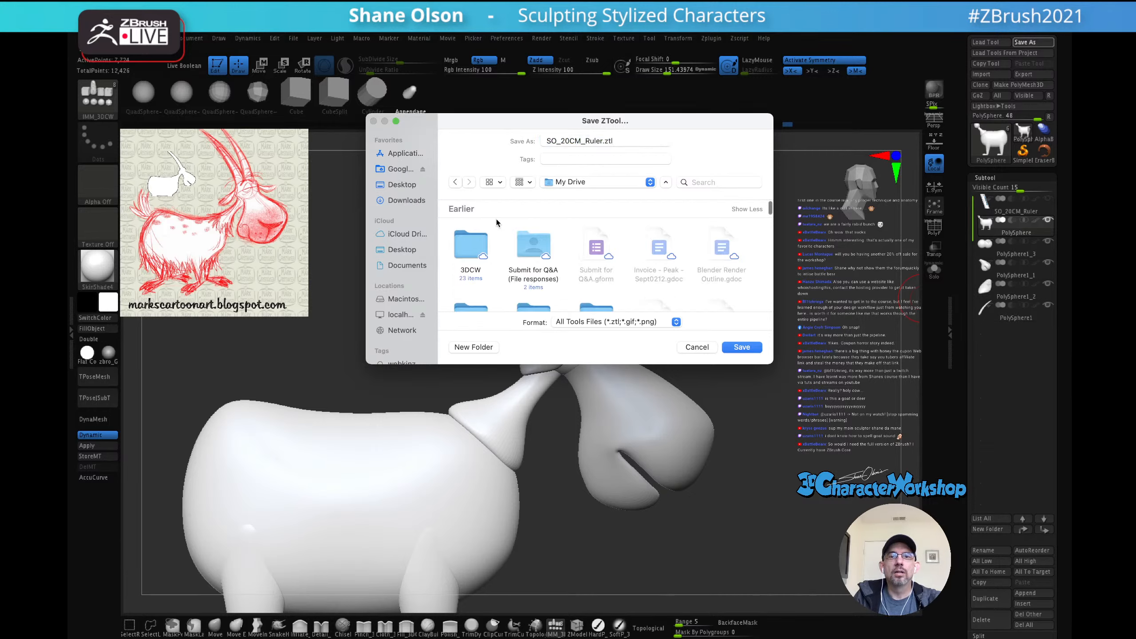
pyautogui.doubleClick(460, 254)
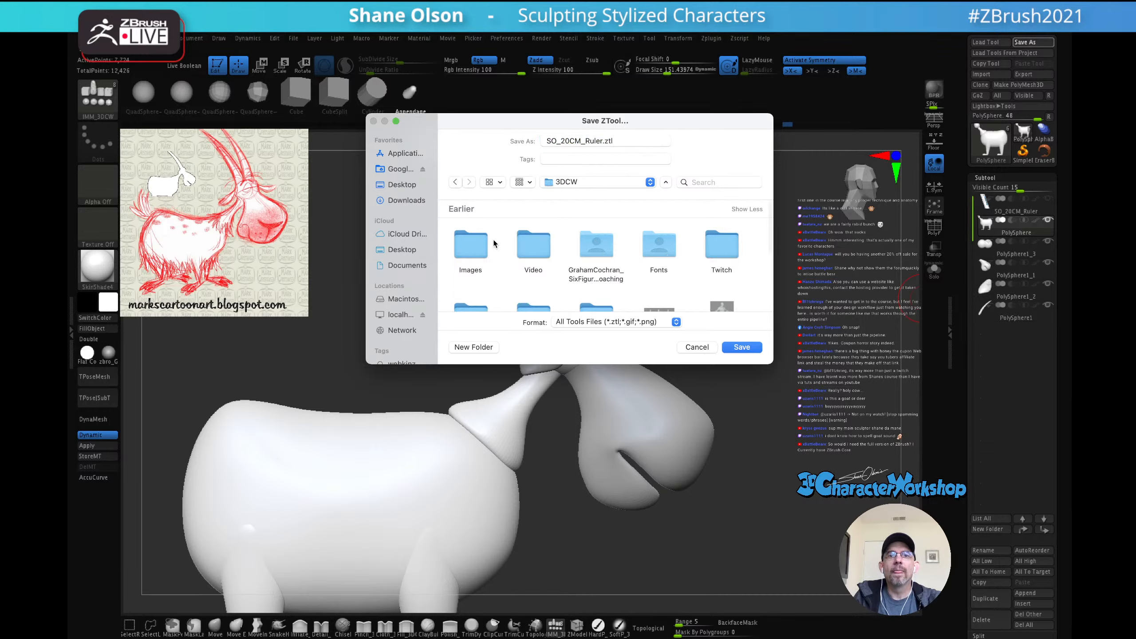
pyautogui.moveTo(771, 234); pyautogui.dragTo(772, 288)
pyautogui.click(455, 184)
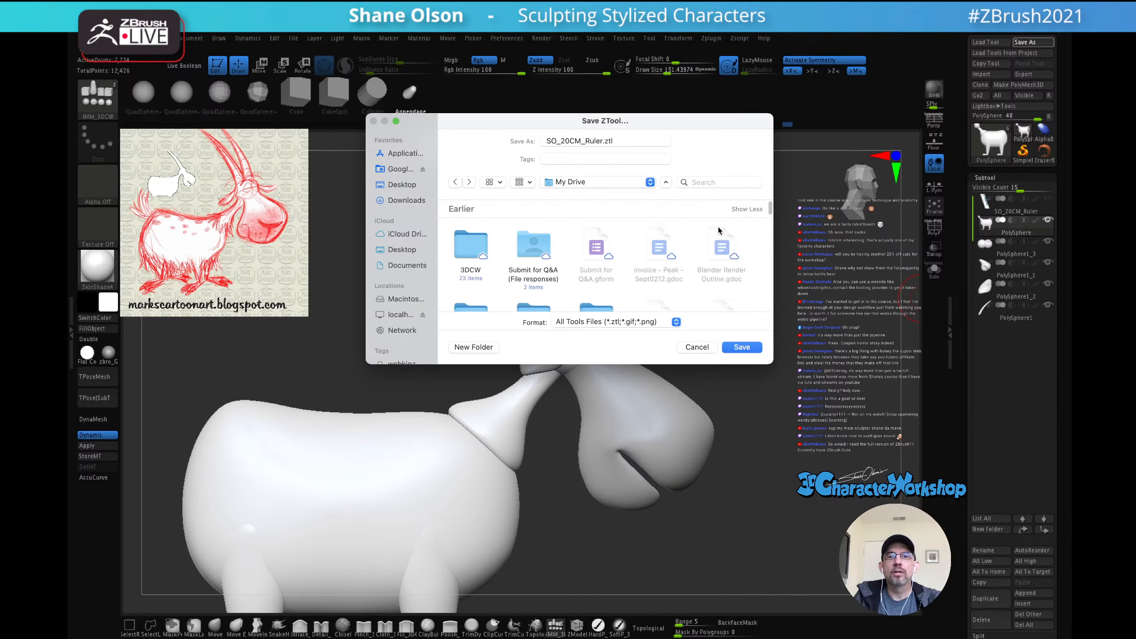
pyautogui.moveTo(770, 210)
pyautogui.mouseDown()
pyautogui.moveTo(779, 329)
pyautogui.moveTo(777, 219)
pyautogui.mouseUp()
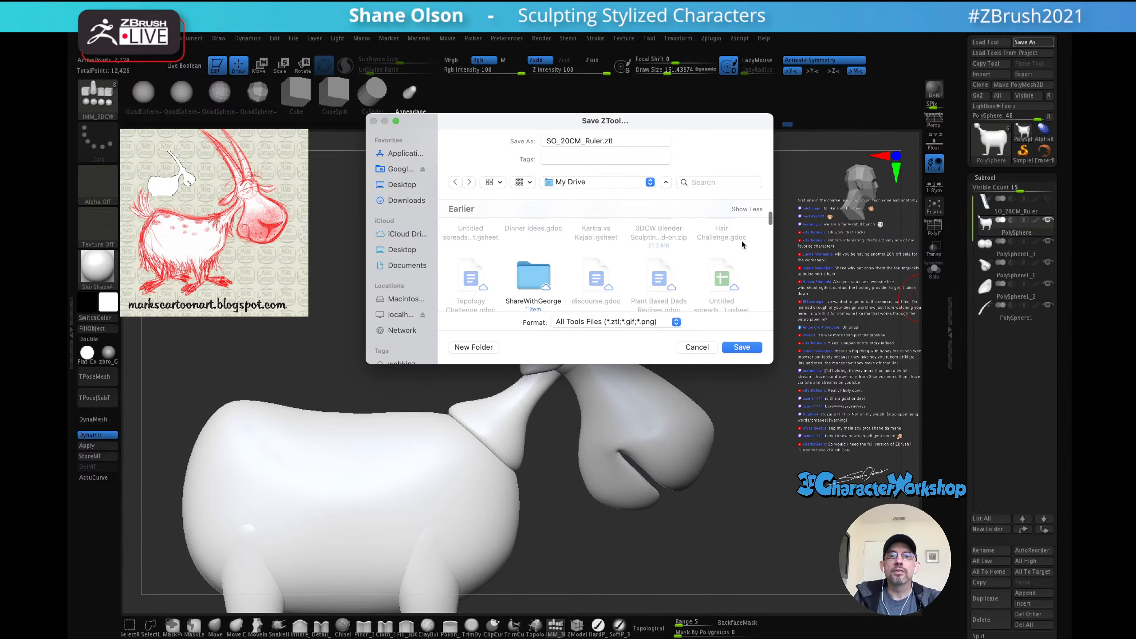
pyautogui.moveTo(772, 218); pyautogui.dragTo(770, 208)
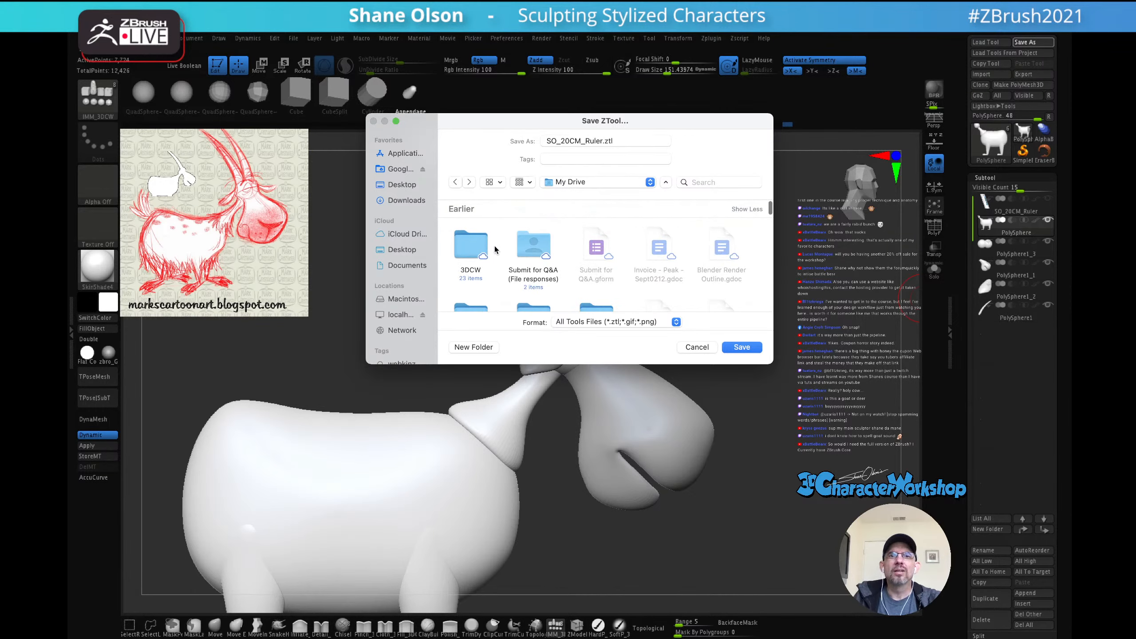
pyautogui.doubleClick(474, 251)
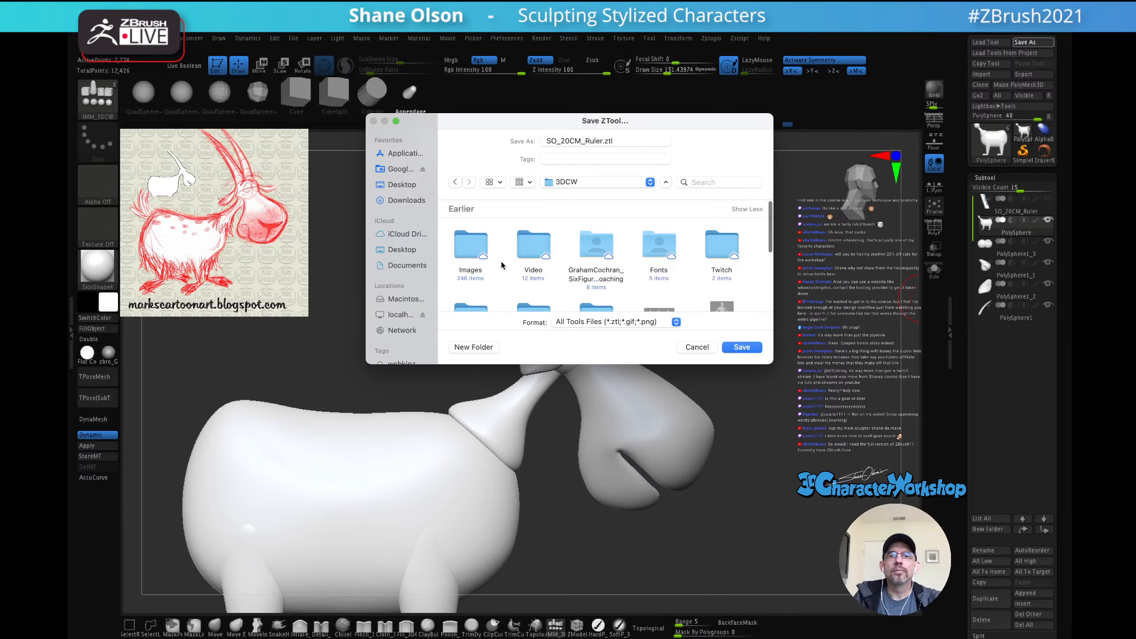
pyautogui.doubleClick(721, 247)
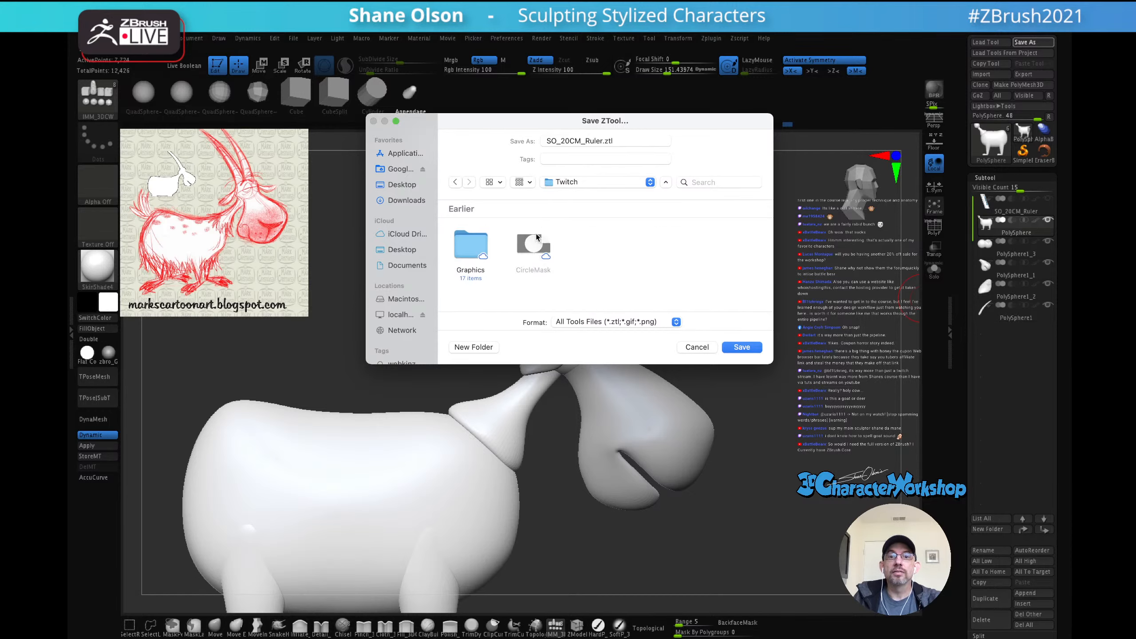
# Step: Name the tool file Goat01 and save it
pyautogui.click(588, 141)
pyautogui.moveTo(619, 142); pyautogui.dragTo(512, 157)
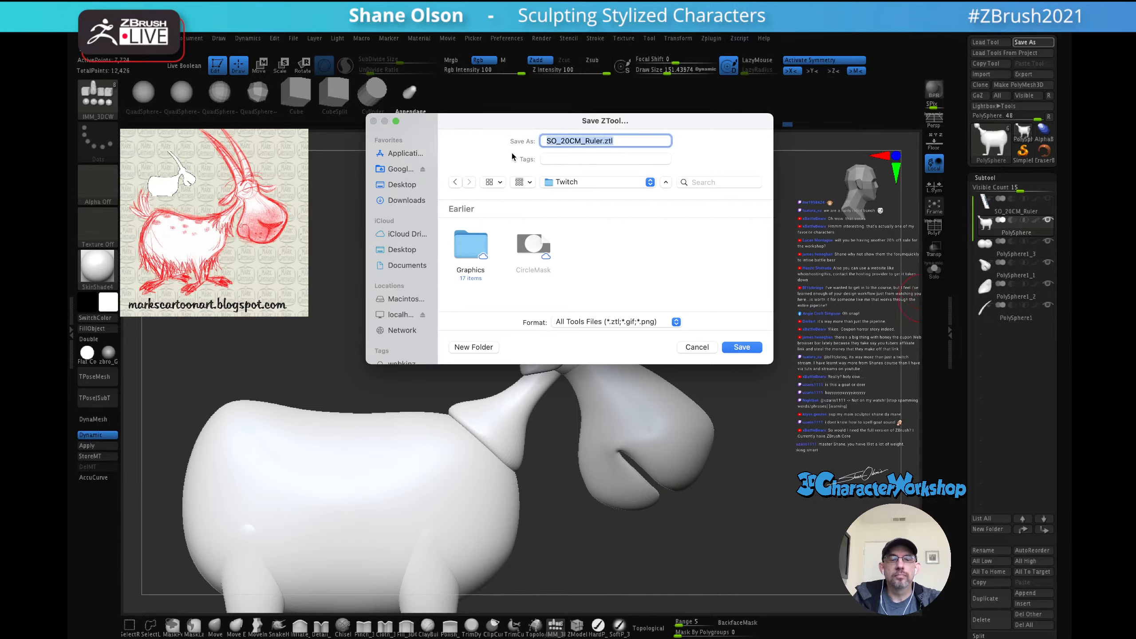
pyautogui.write('Goa')
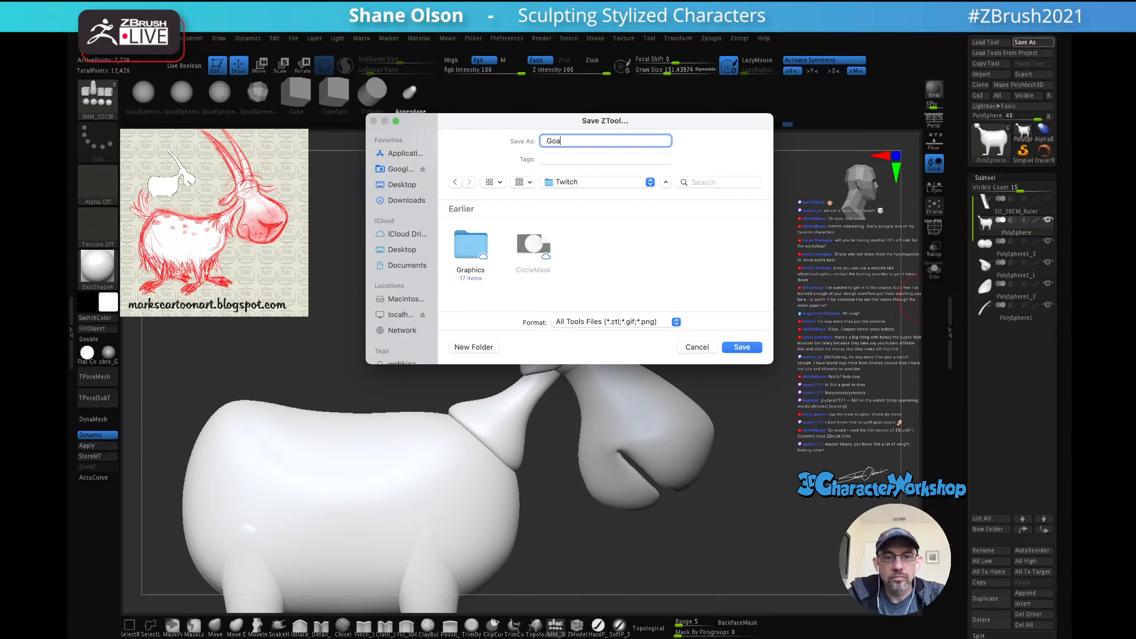
pyautogui.write('t01')
pyautogui.press('Return')
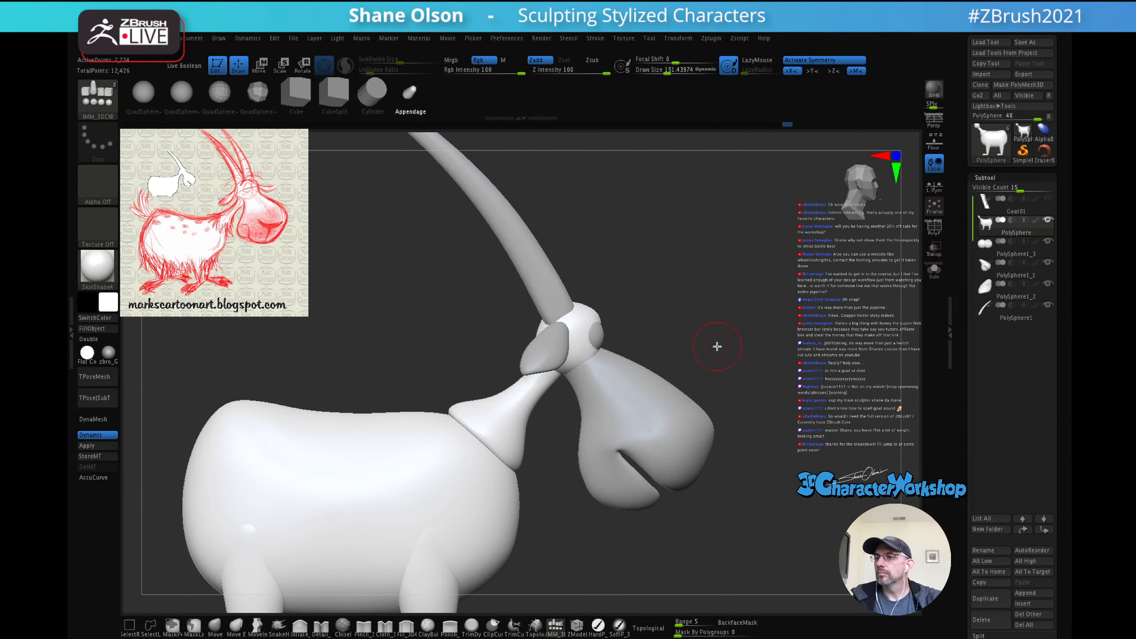
# Step: Reorder the subtools so the muzzle sits directly beneath the body and the ears come directly after the muzzle
pyautogui.moveTo(725, 328); pyautogui.dragTo(698, 294)
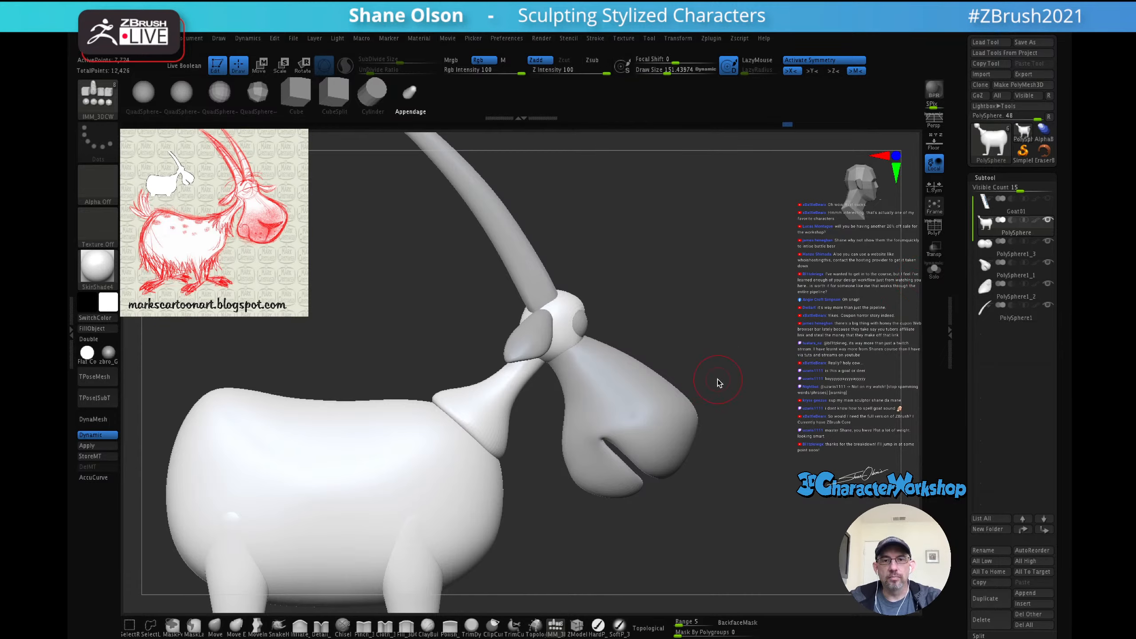
pyautogui.keyDown('alt'); pyautogui.moveTo(718, 380); pyautogui.dragTo(750, 305); pyautogui.keyUp('alt')
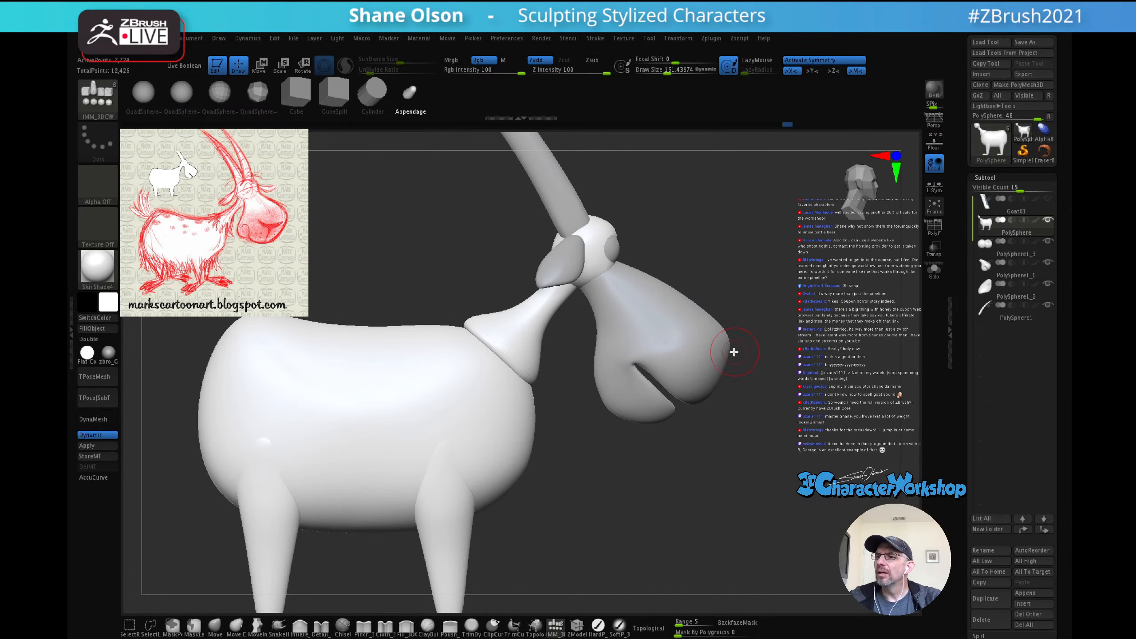
pyautogui.keyDown('alt'); pyautogui.moveTo(730, 348); pyautogui.dragTo(761, 342); pyautogui.keyUp('alt')
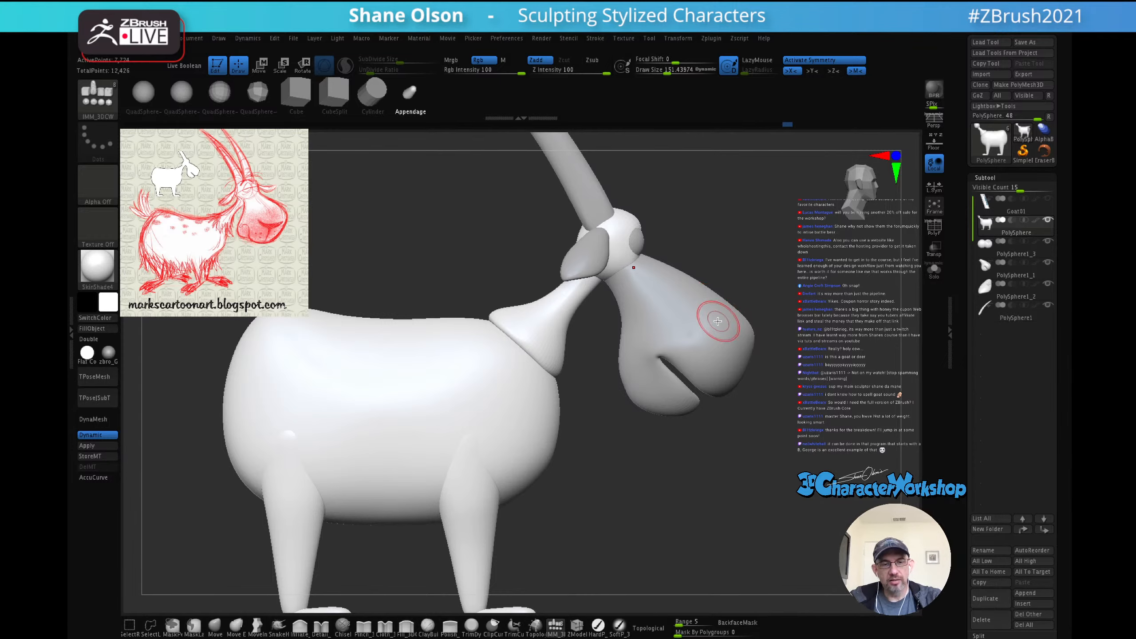
pyautogui.moveTo(756, 294); pyautogui.dragTo(754, 300)
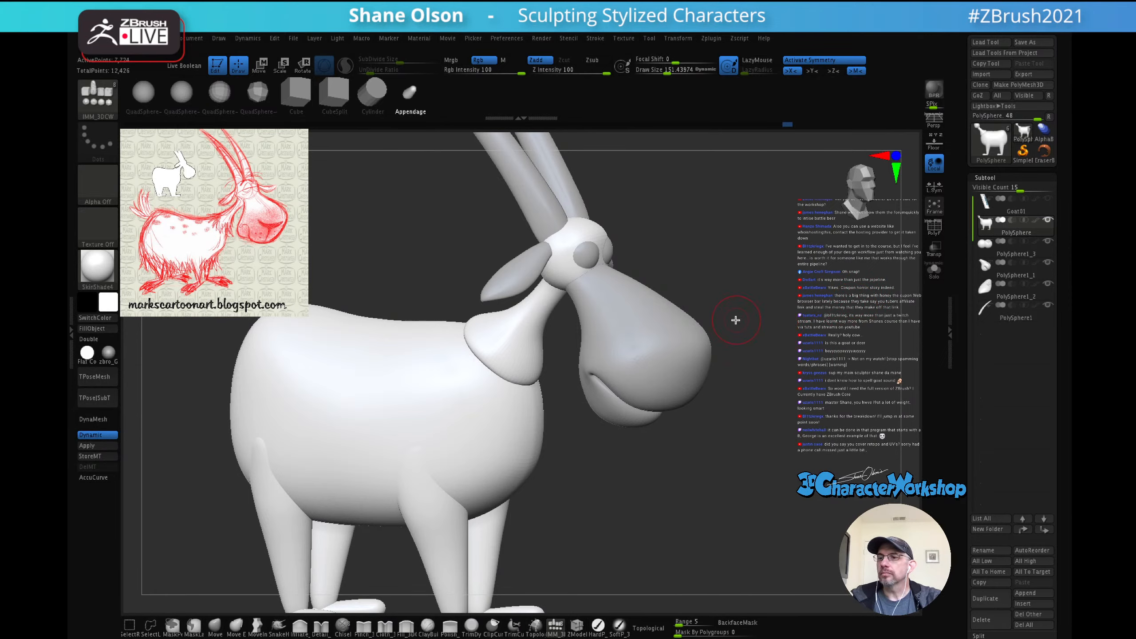
pyautogui.moveTo(724, 323); pyautogui.dragTo(723, 310)
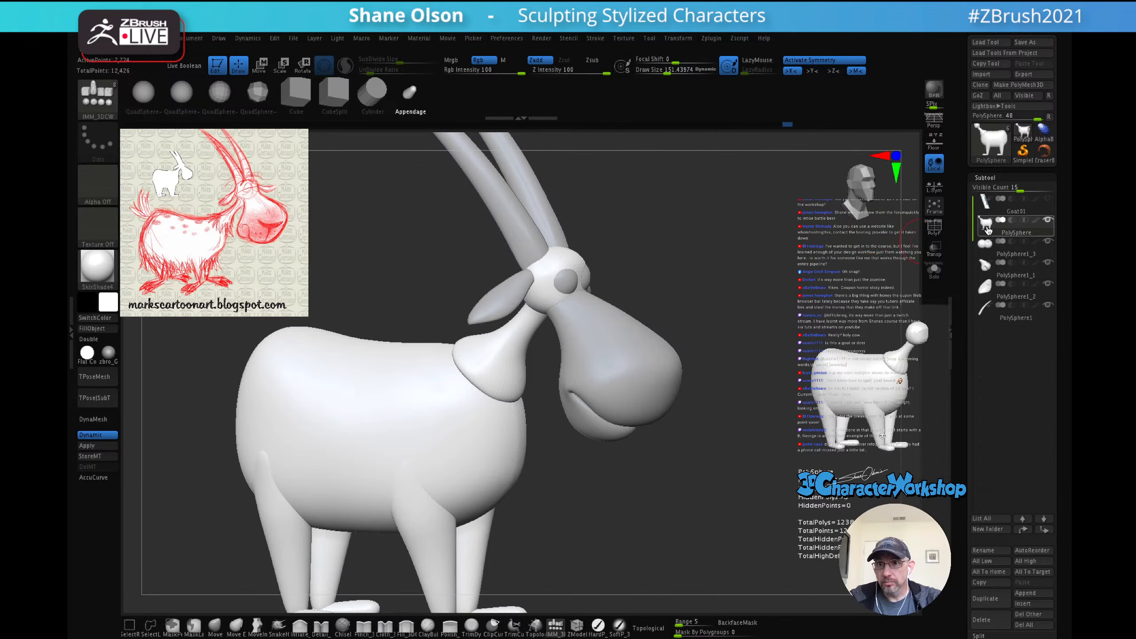
pyautogui.moveTo(990, 248)
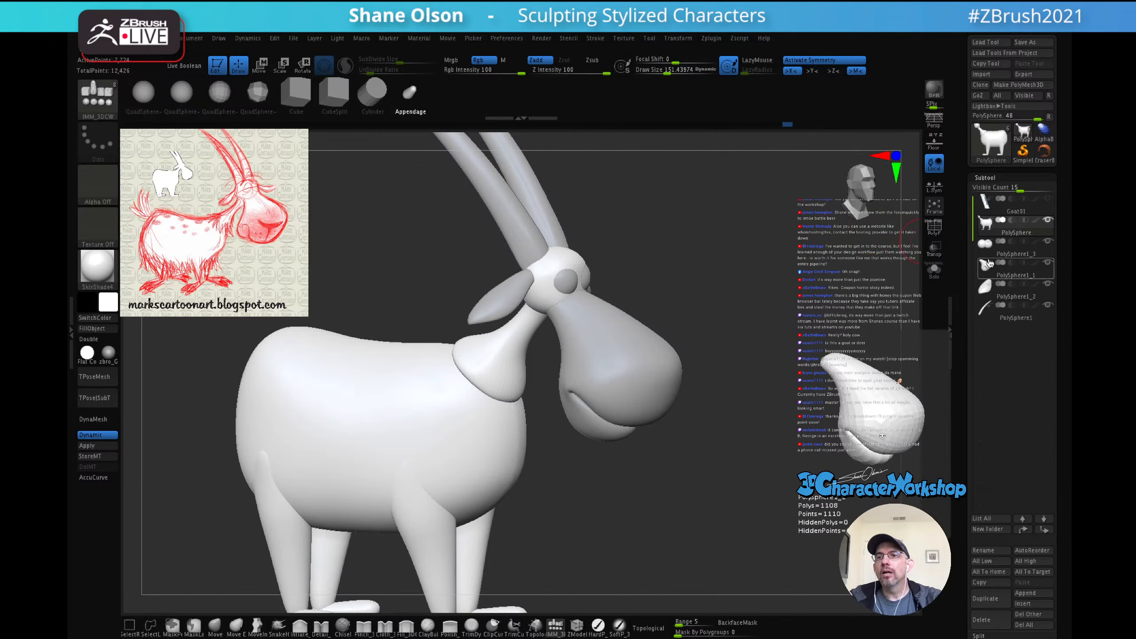
pyautogui.moveTo(985, 267); pyautogui.dragTo(985, 236)
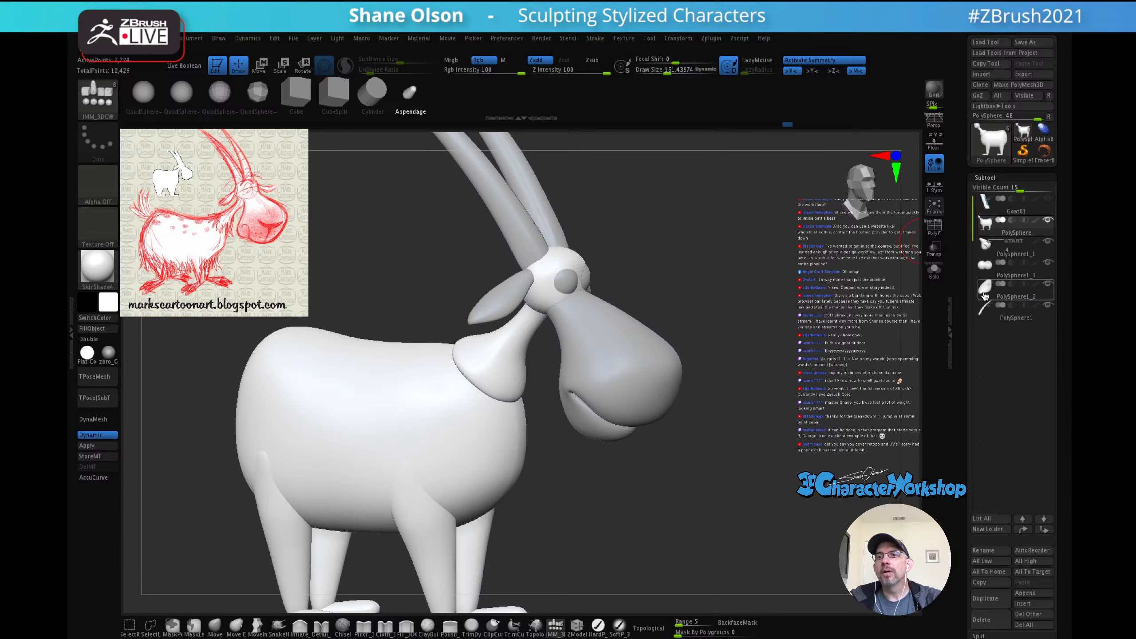
pyautogui.moveTo(987, 294)
pyautogui.moveTo(988, 292); pyautogui.dragTo(986, 269)
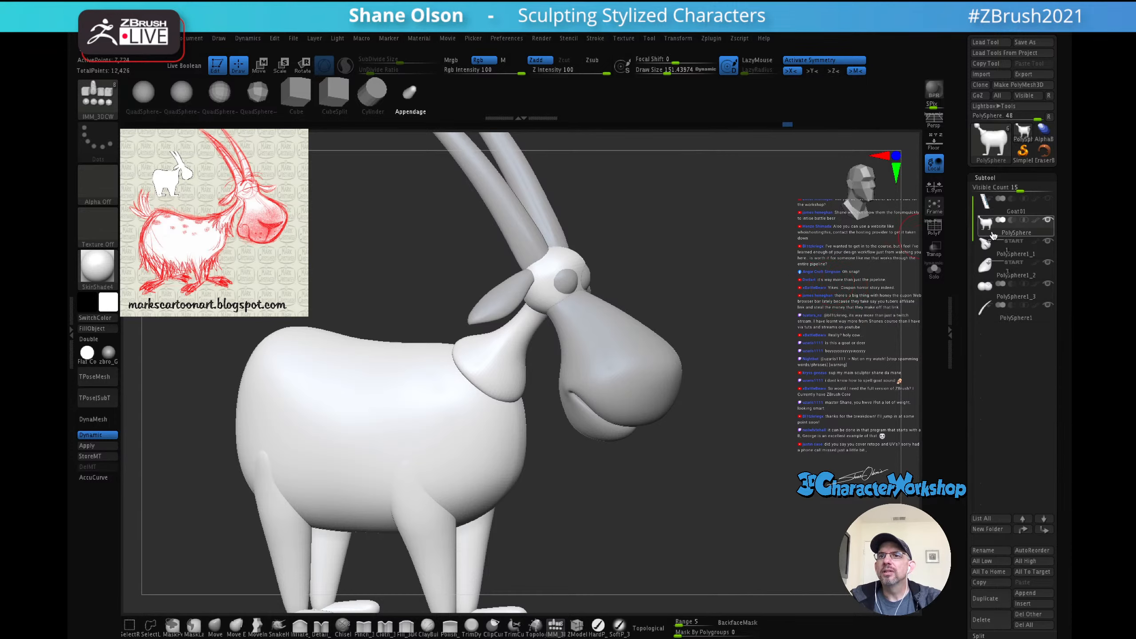
# Step: Turn the goat to a side view and display the polygroup wireframe on the body subtool
pyautogui.moveTo(991, 231)
pyautogui.moveTo(735, 291); pyautogui.dragTo(768, 284)
pyautogui.hotkey('shift', 'f')
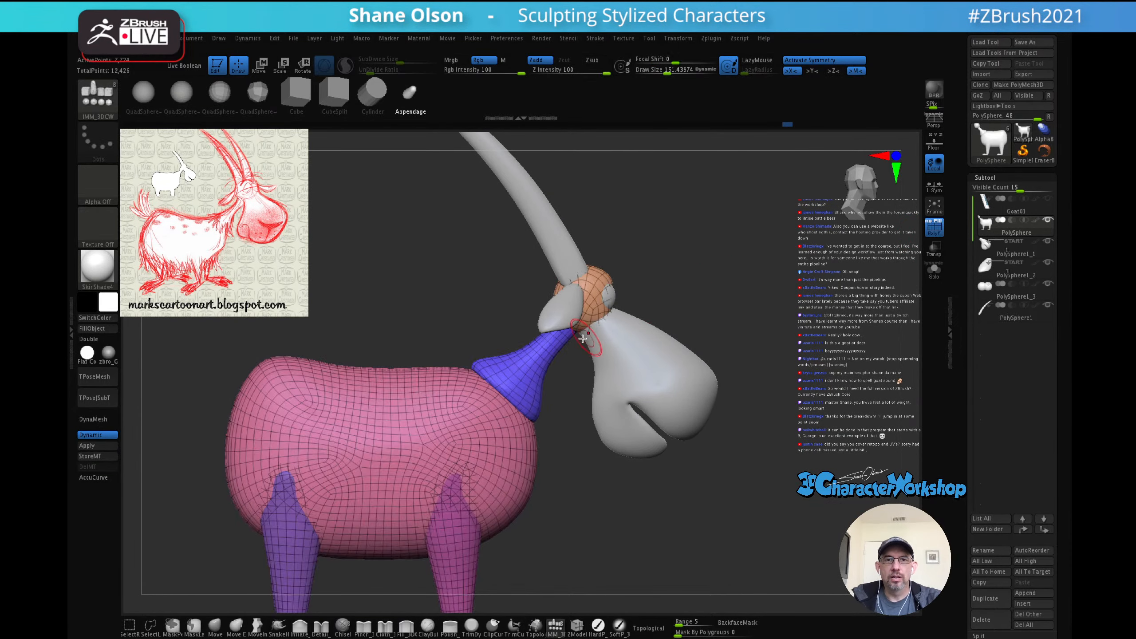
# Step: Hide the neck and head polygroups and split them off the body into a separate subtool
pyautogui.keyDown('ctrl'); pyautogui.keyDown('shift'); pyautogui.click(539, 363); pyautogui.keyUp('shift'); pyautogui.keyUp('ctrl')
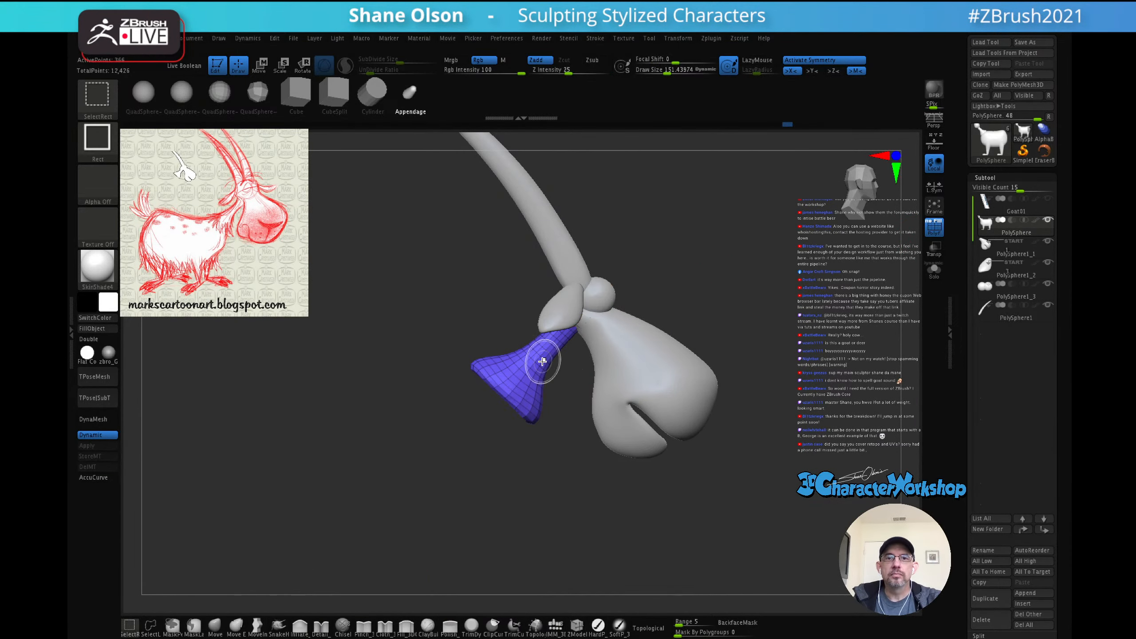
pyautogui.keyDown('ctrl'); pyautogui.keyDown('shift'); pyautogui.click(538, 362); pyautogui.keyUp('shift'); pyautogui.keyUp('ctrl')
pyautogui.keyDown('ctrl'); pyautogui.keyDown('shift'); pyautogui.click(600, 277); pyautogui.keyUp('shift'); pyautogui.keyUp('ctrl')
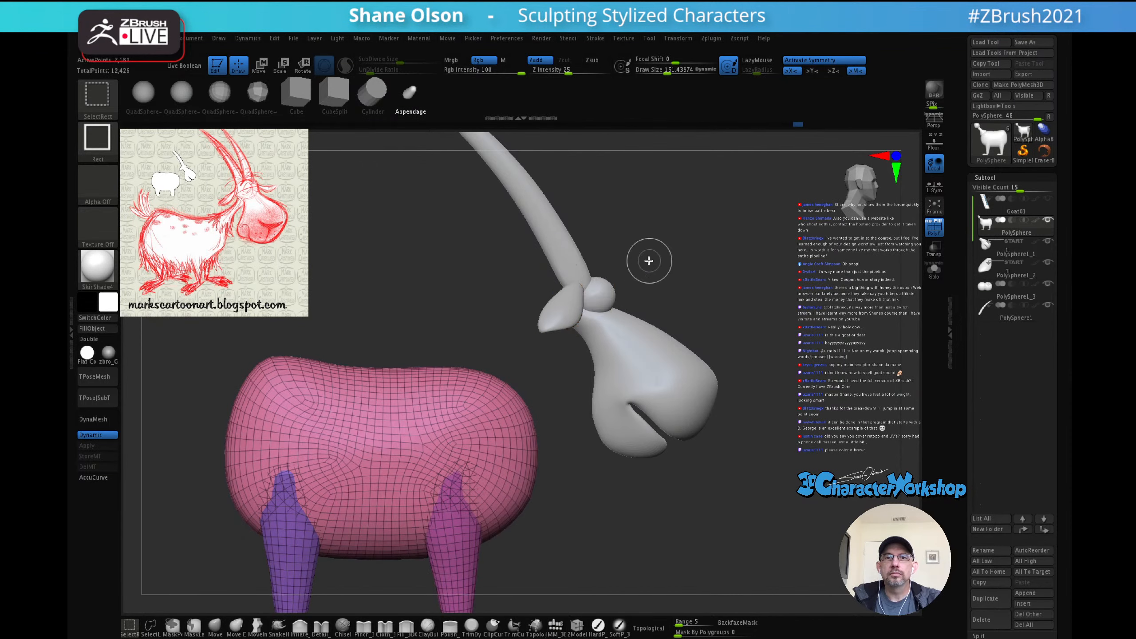
pyautogui.press('space')
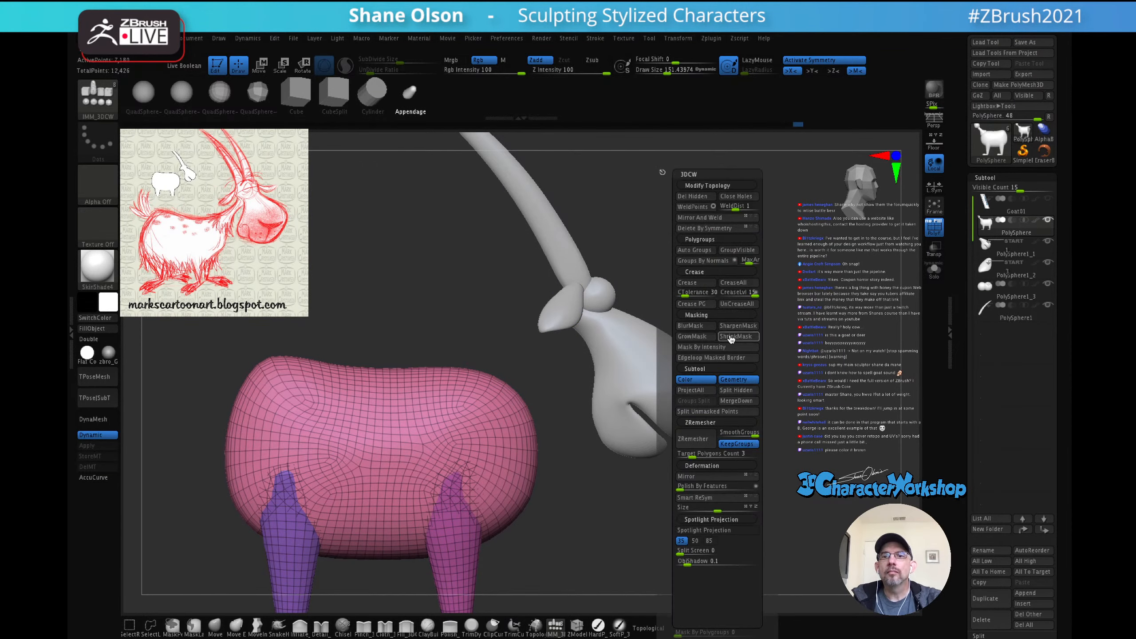
pyautogui.click(739, 390)
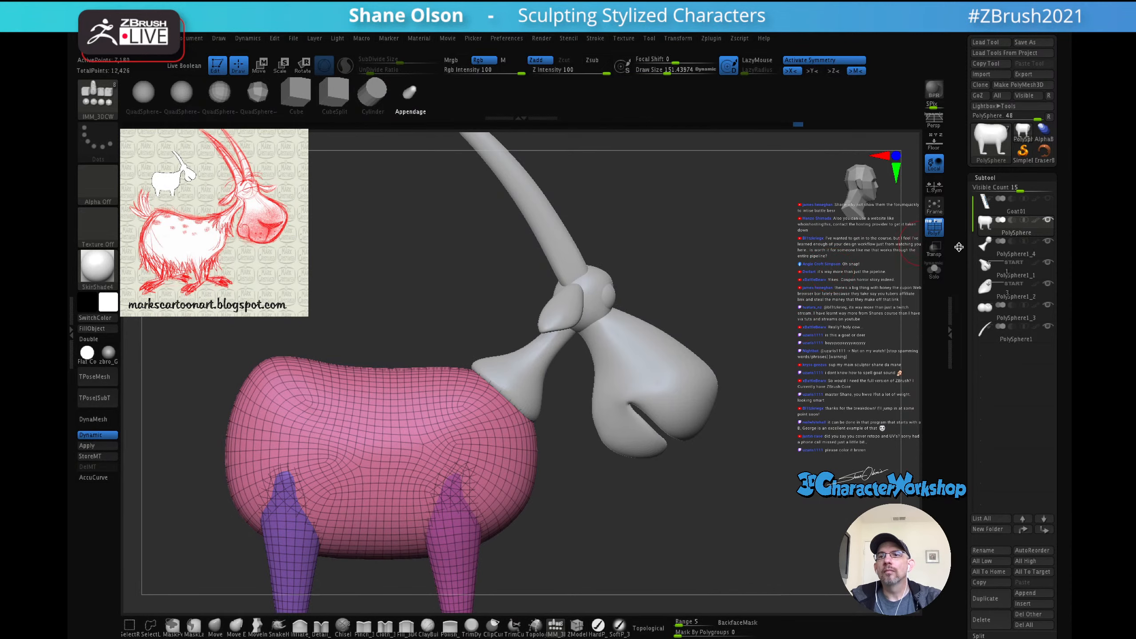
# Step: Merge the body subtool down with the split-off neck and head
pyautogui.moveTo(985, 246)
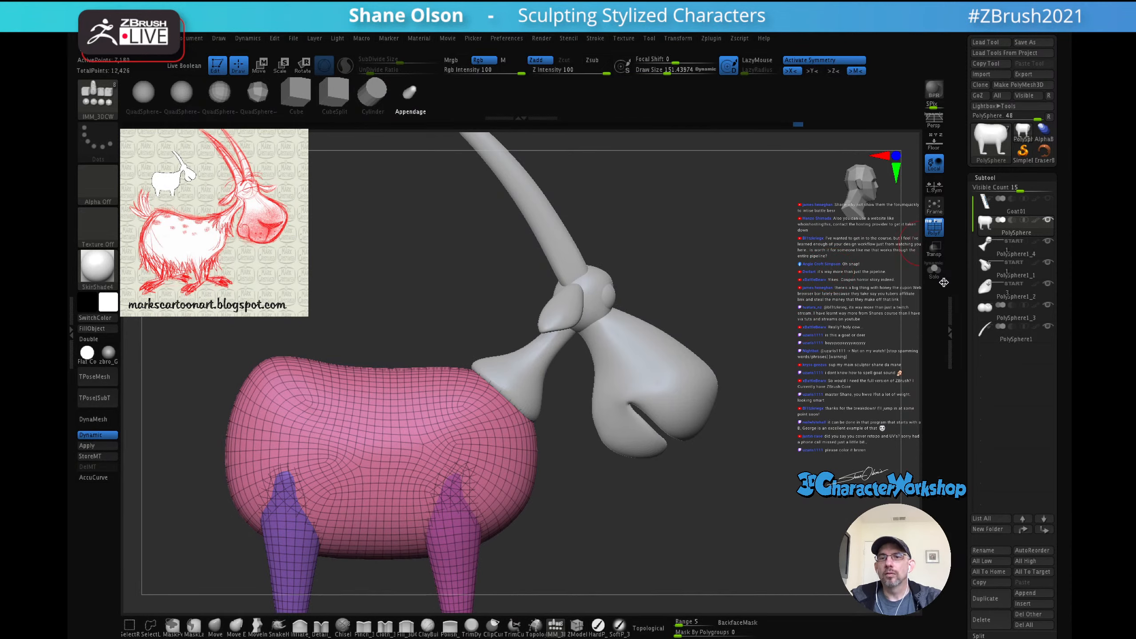
pyautogui.press('space')
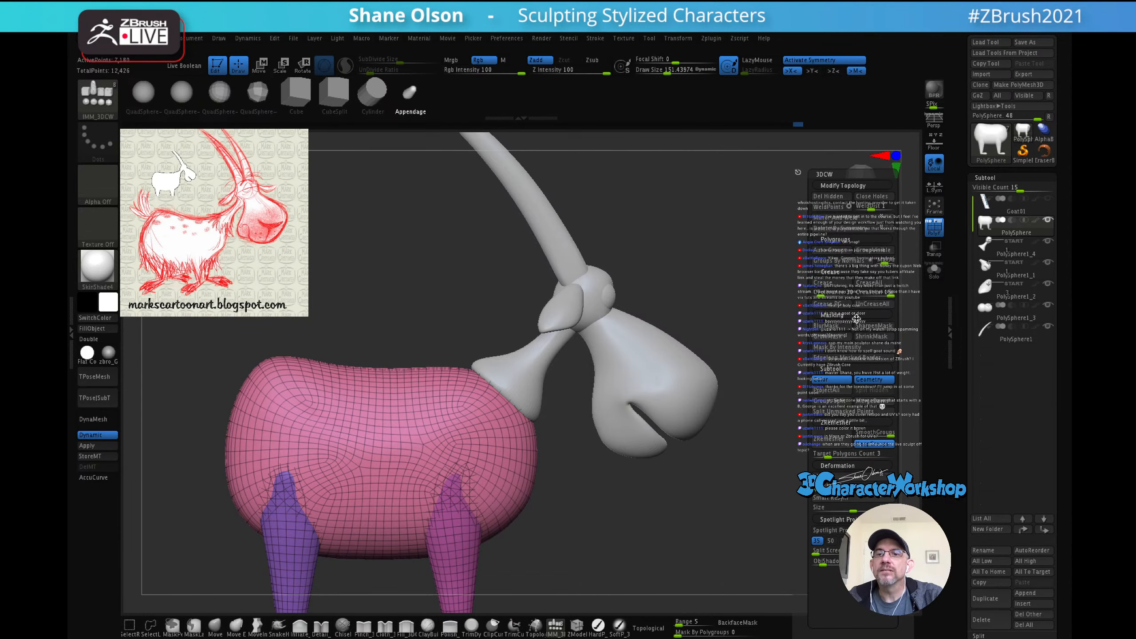
pyautogui.click(884, 403)
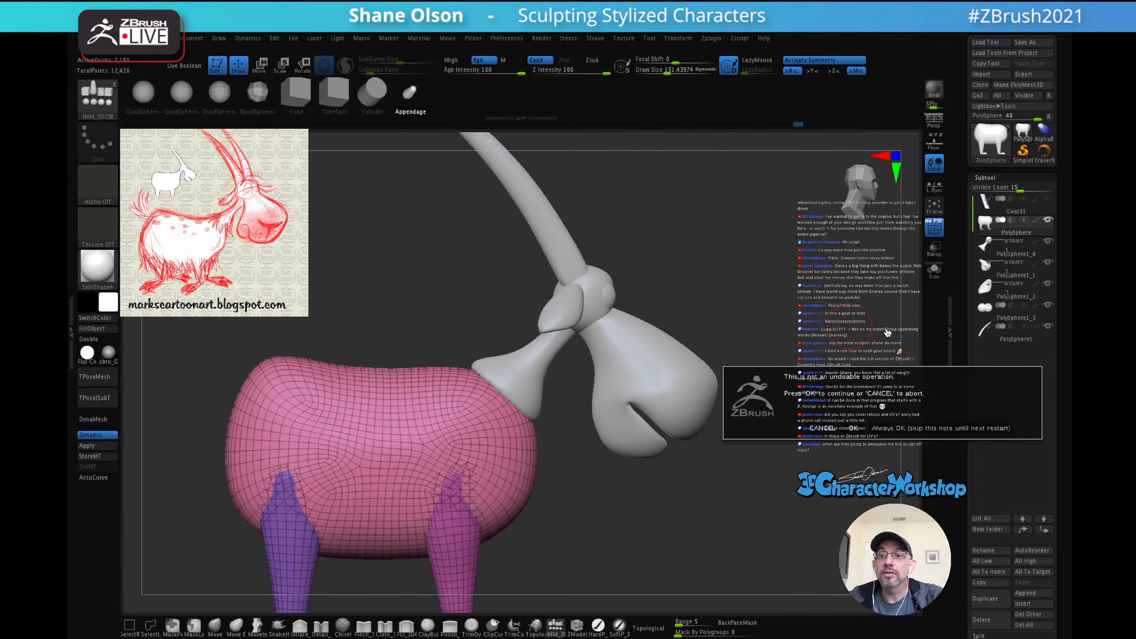
pyautogui.click(852, 429)
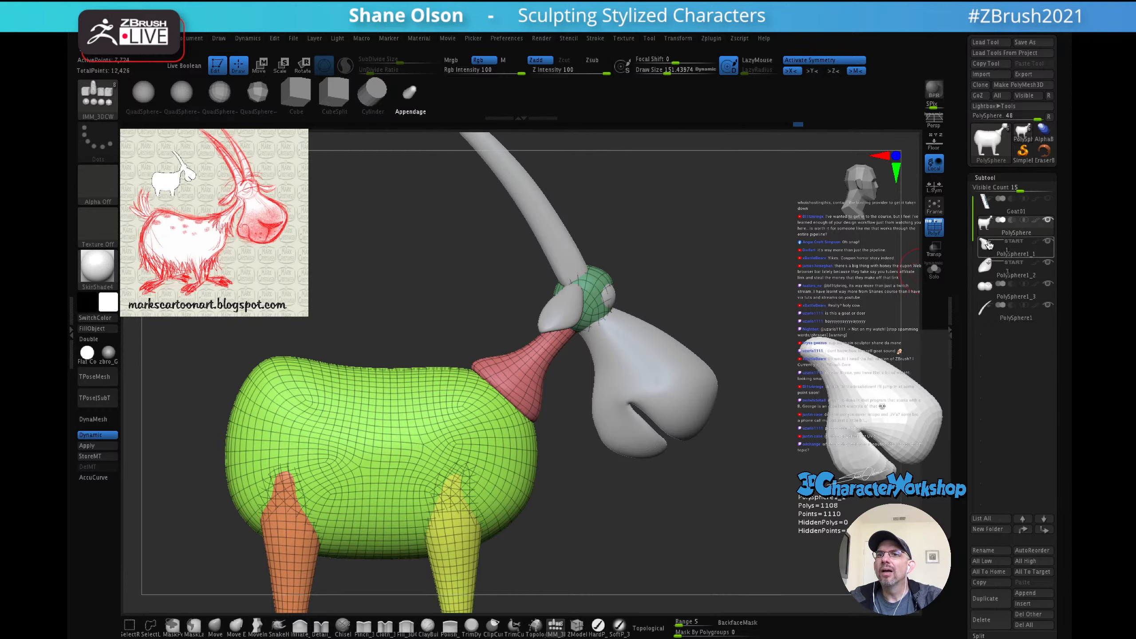
# Step: On the body subtool, hide the head and neck polygroups again and split the hidden parts into their own subtool
pyautogui.click(987, 254)
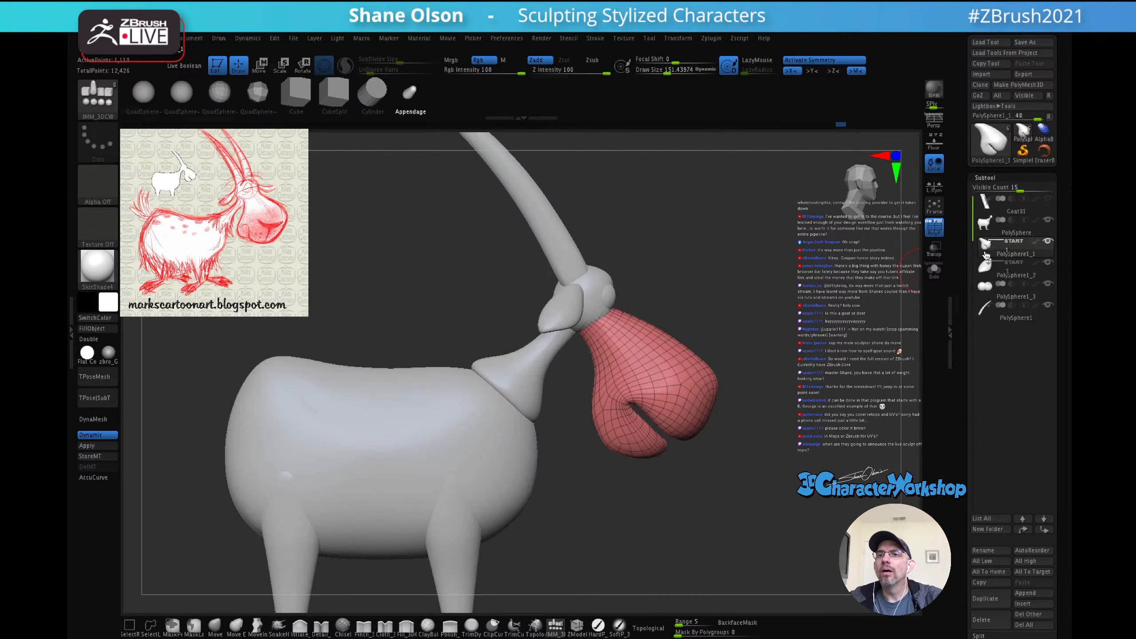
pyautogui.click(986, 224)
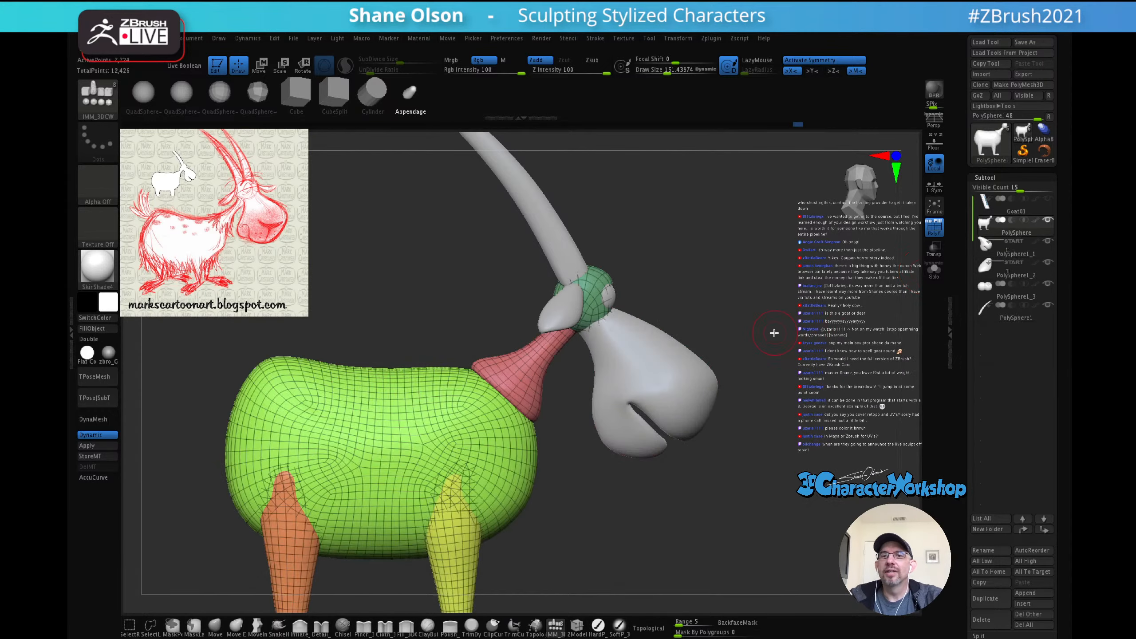
pyautogui.keyDown('ctrl'); pyautogui.keyDown('shift'); pyautogui.click(594, 295); pyautogui.keyUp('shift'); pyautogui.keyUp('ctrl')
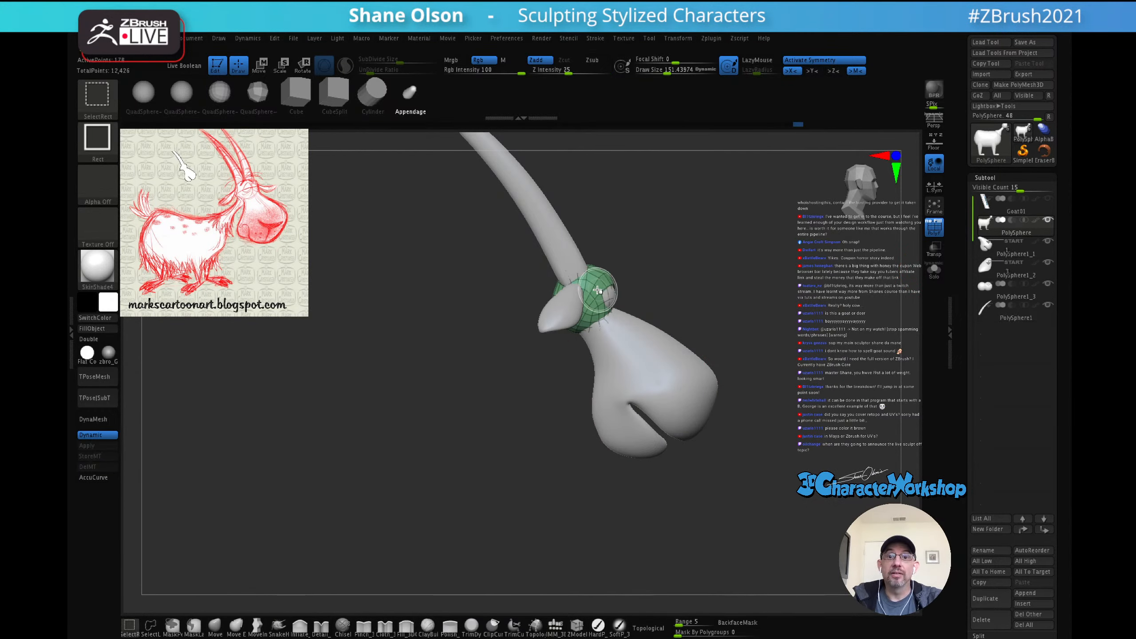
pyautogui.keyDown('ctrl'); pyautogui.keyDown('shift'); pyautogui.click(596, 288); pyautogui.keyUp('shift'); pyautogui.keyUp('ctrl')
pyautogui.keyDown('ctrl'); pyautogui.keyDown('shift'); pyautogui.click(515, 381); pyautogui.keyUp('shift'); pyautogui.keyUp('ctrl')
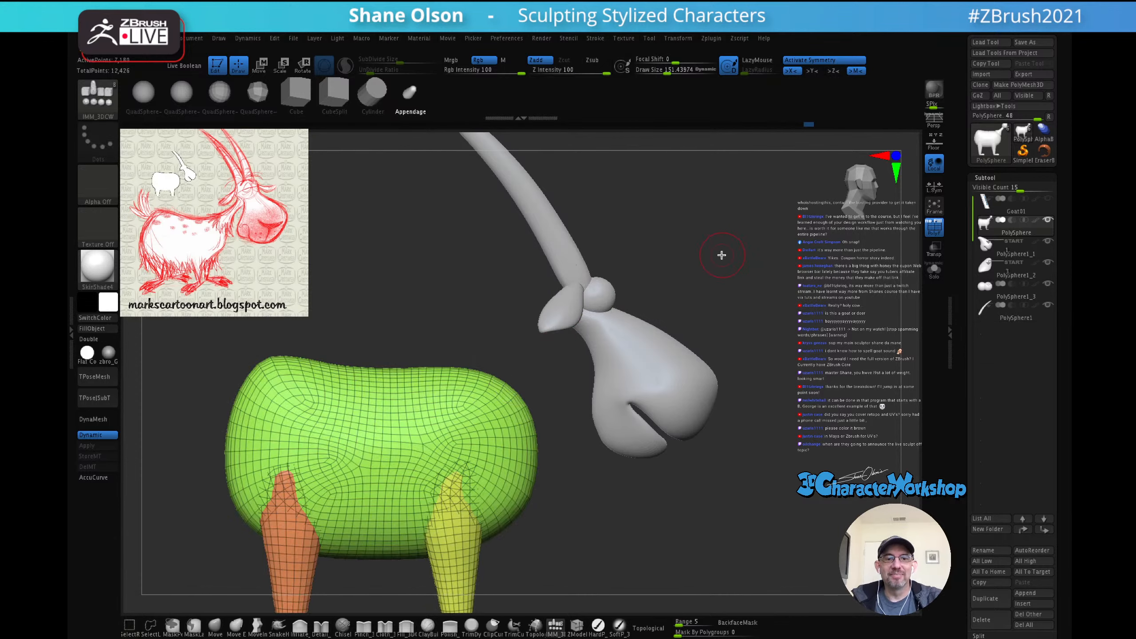
pyautogui.press('space')
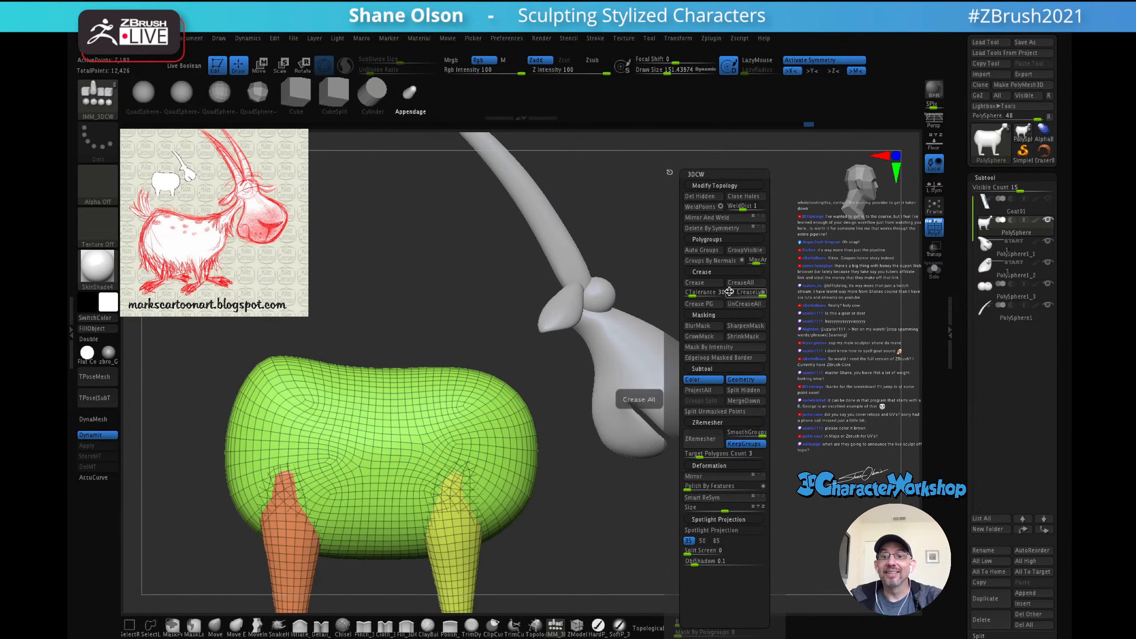
pyautogui.click(743, 389)
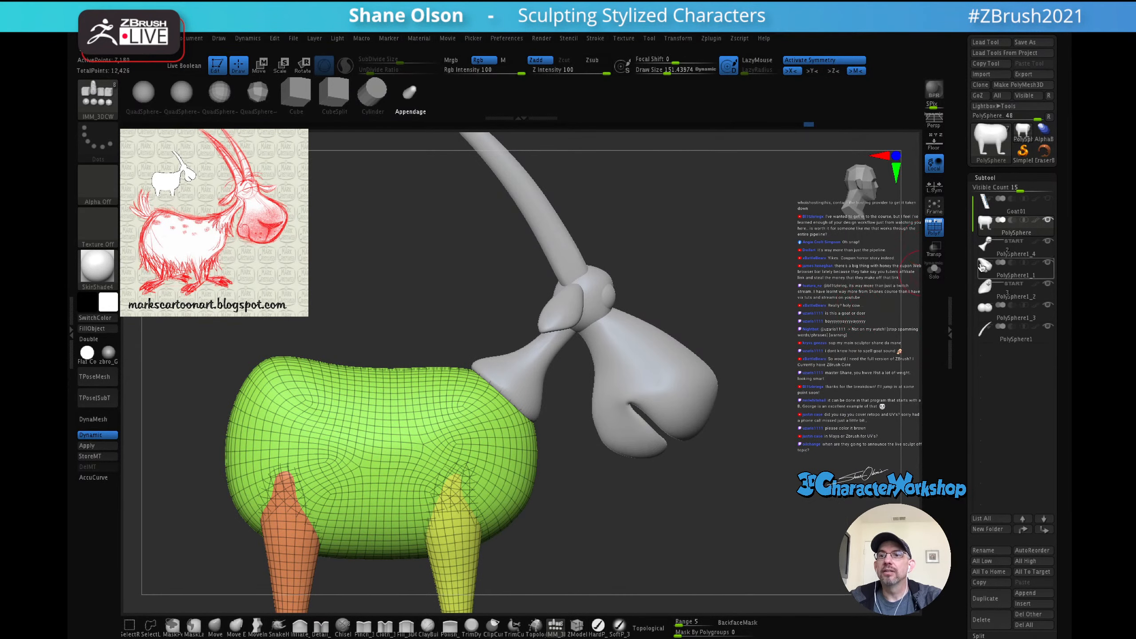
# Step: Merge the separated neck and head subtool down with the muzzle subtool
pyautogui.click(990, 246)
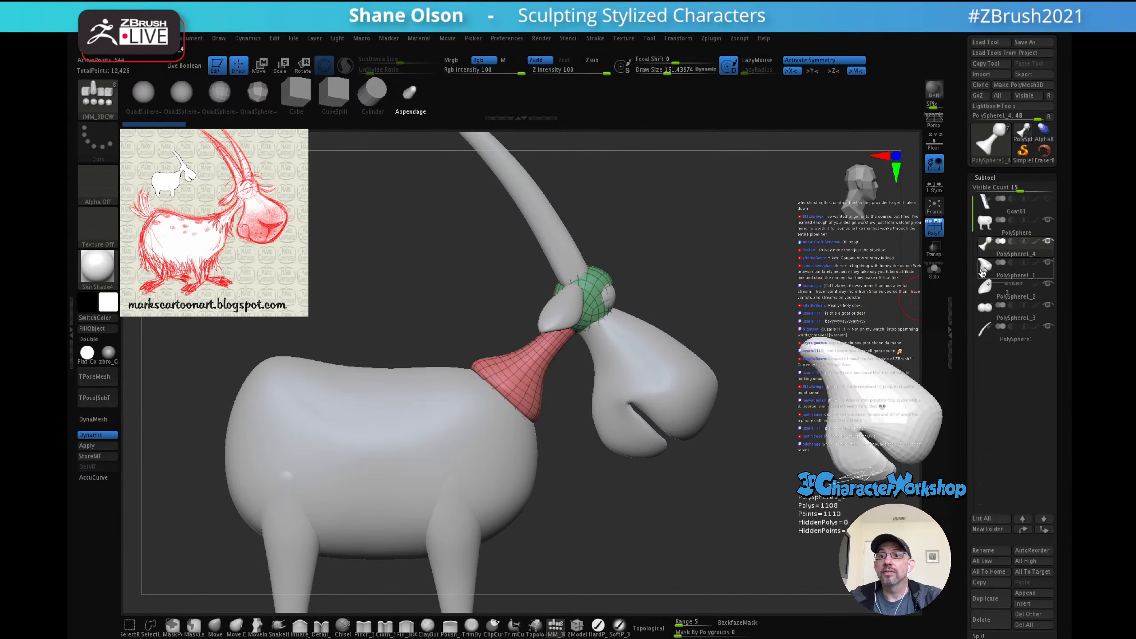
pyautogui.press('1')
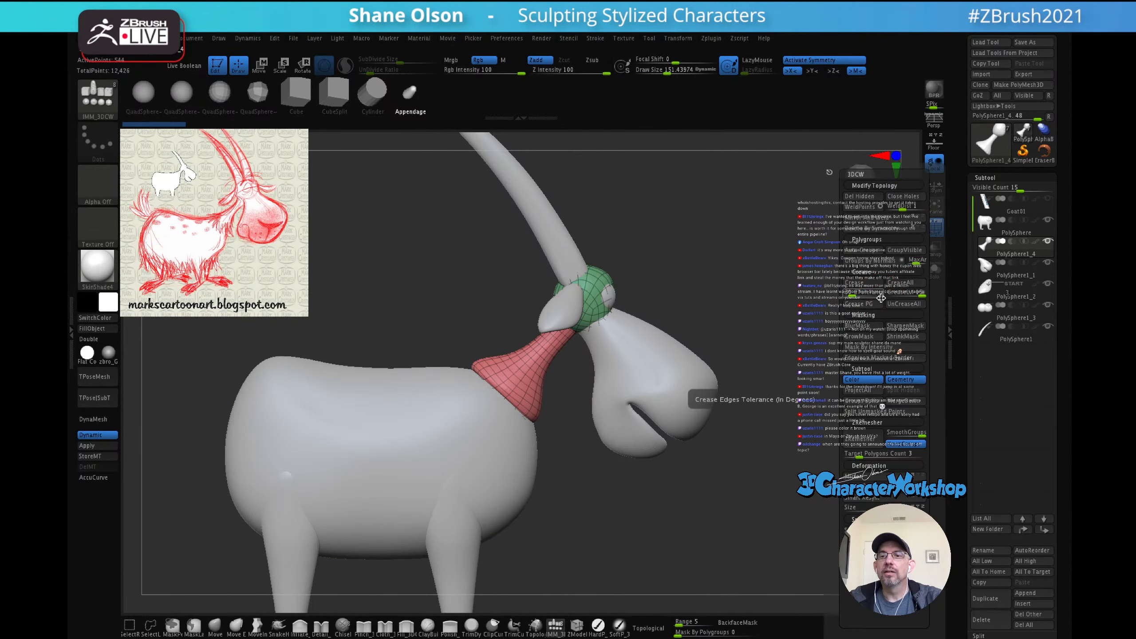
pyautogui.click(908, 412)
pyautogui.click(882, 426)
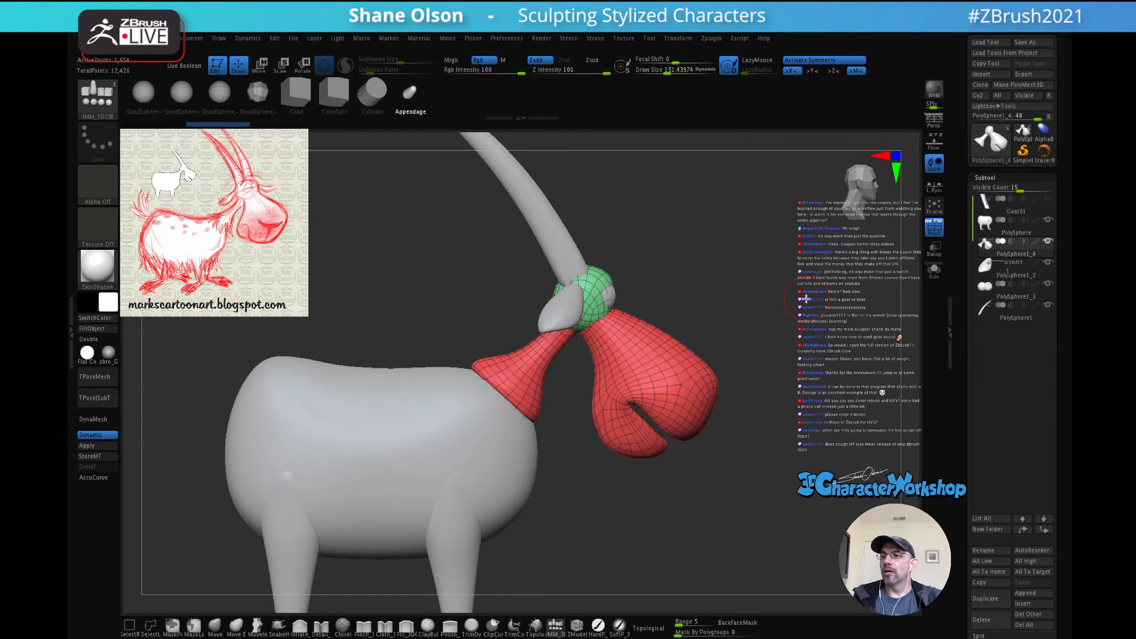
# Step: Isolate the combined neck, head and muzzle subtool so that only it is displayed
pyautogui.moveTo(793, 344)
pyautogui.mouseDown()
pyautogui.moveTo(788, 326)
pyautogui.moveTo(729, 325)
pyautogui.moveTo(773, 344)
pyautogui.mouseUp()
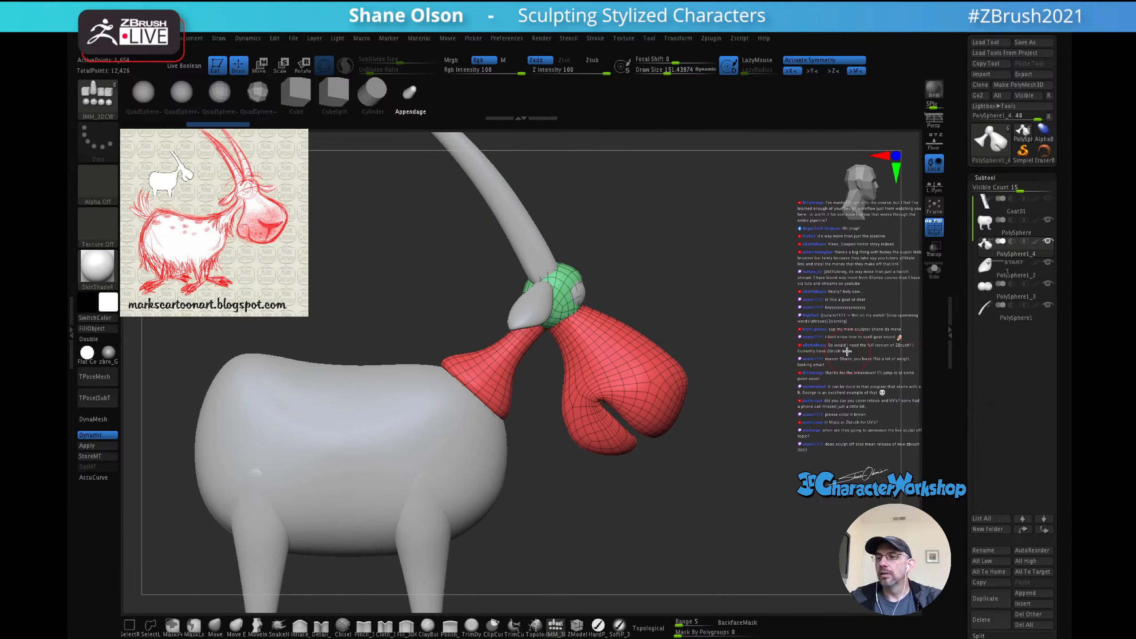
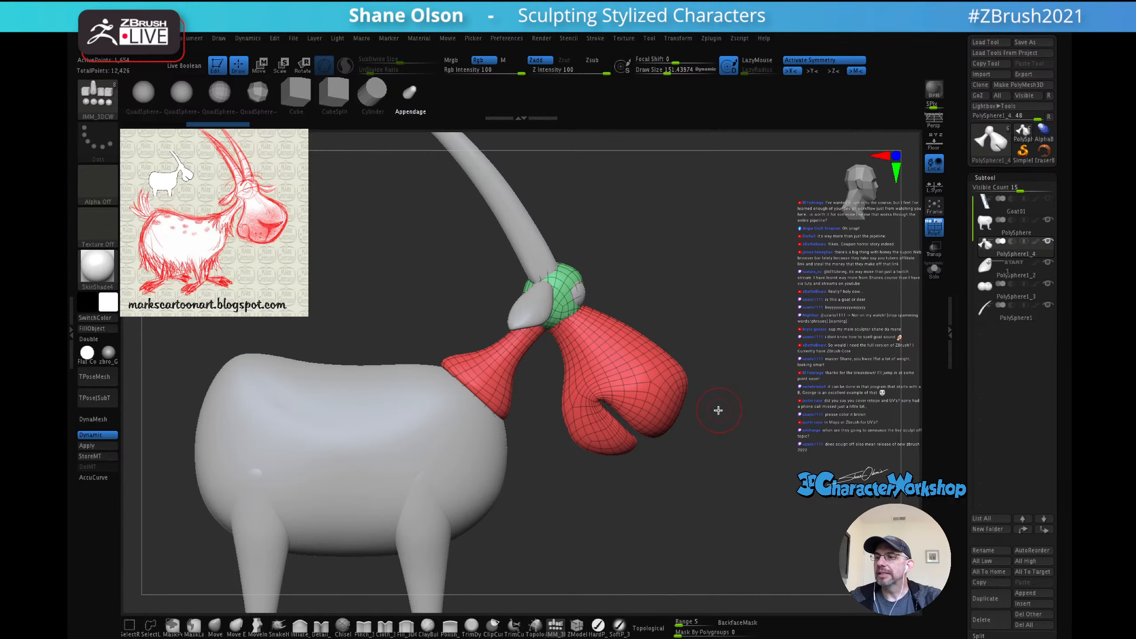
pyautogui.moveTo(755, 388); pyautogui.dragTo(713, 357)
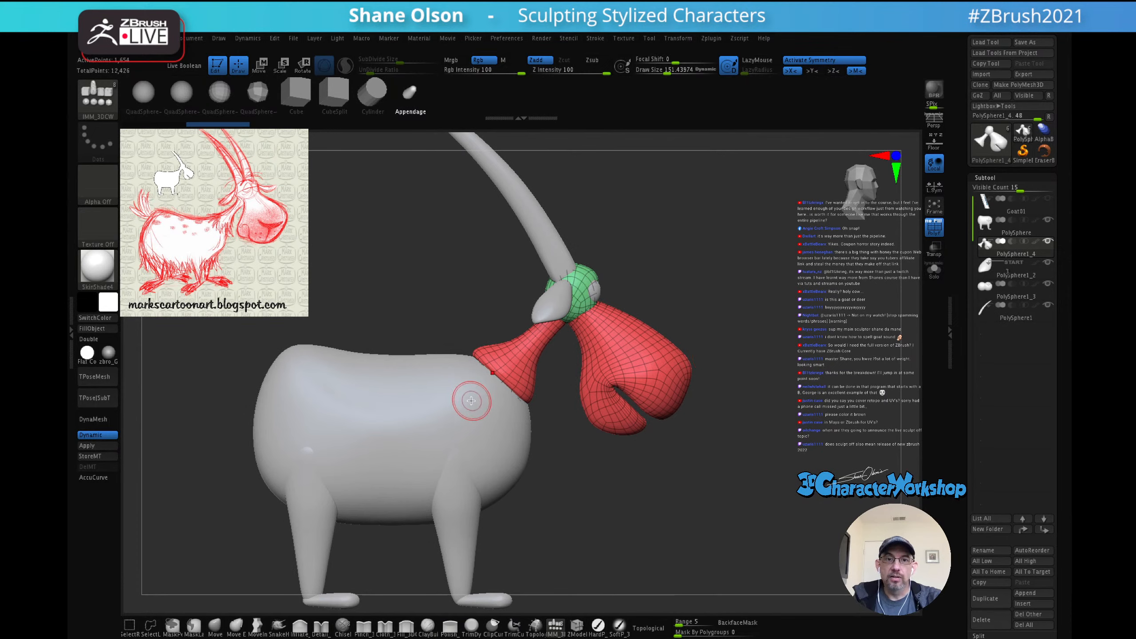
pyautogui.click(936, 275)
pyautogui.moveTo(753, 348); pyautogui.dragTo(773, 333)
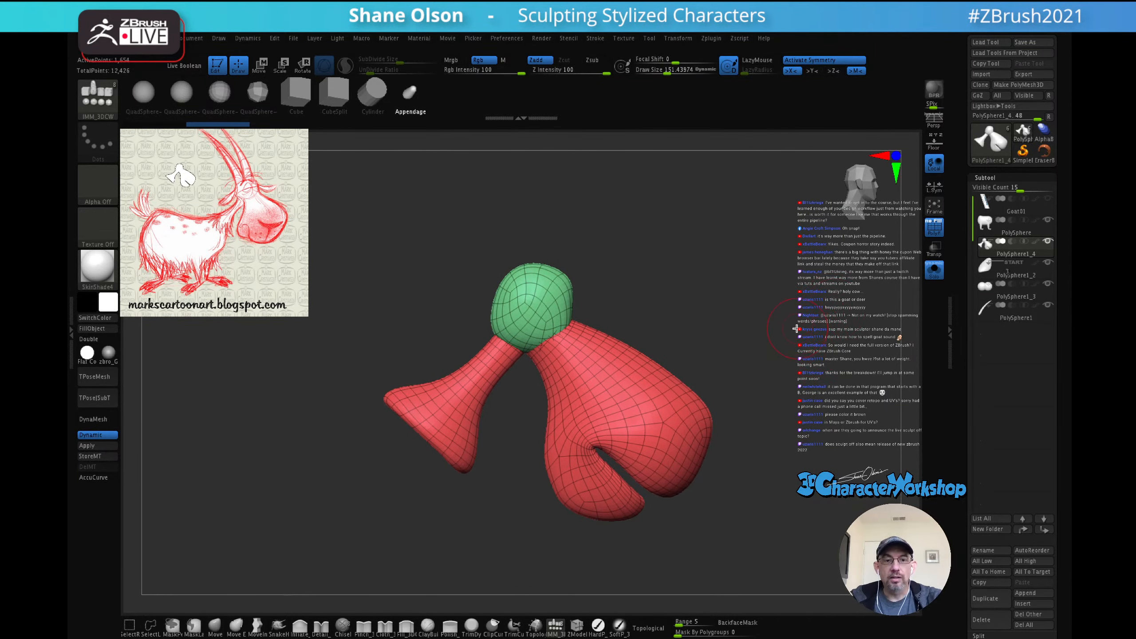
# Step: Apply dynamic subdivision to the isolated head subtool and delete its lower subdivision levels
pyautogui.click(105, 445)
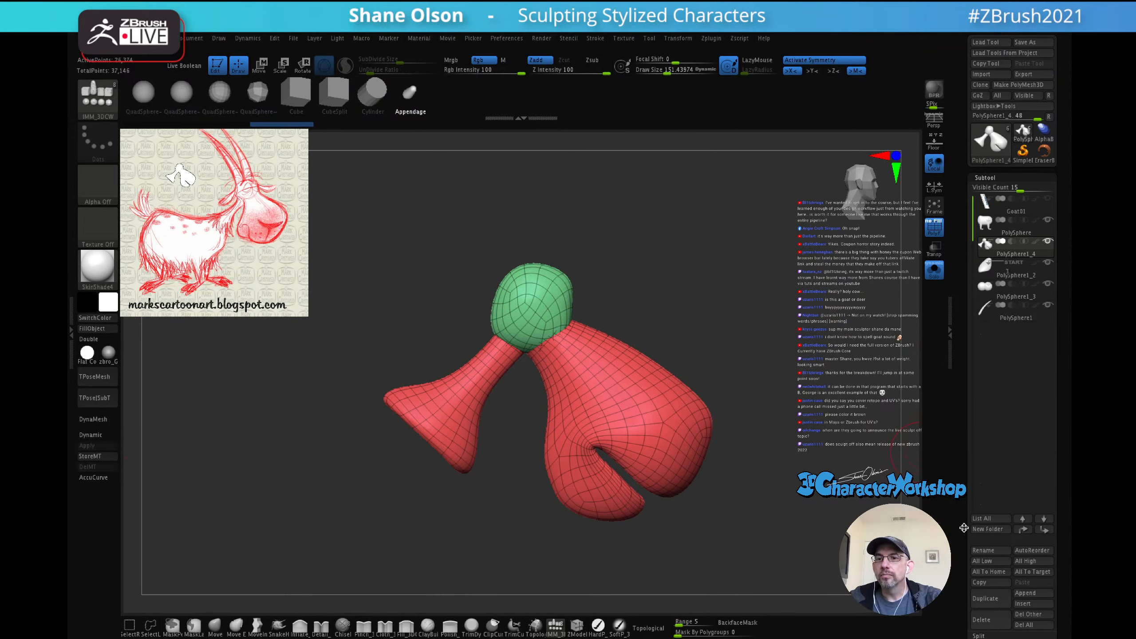
pyautogui.moveTo(982, 536); pyautogui.dragTo(963, 437)
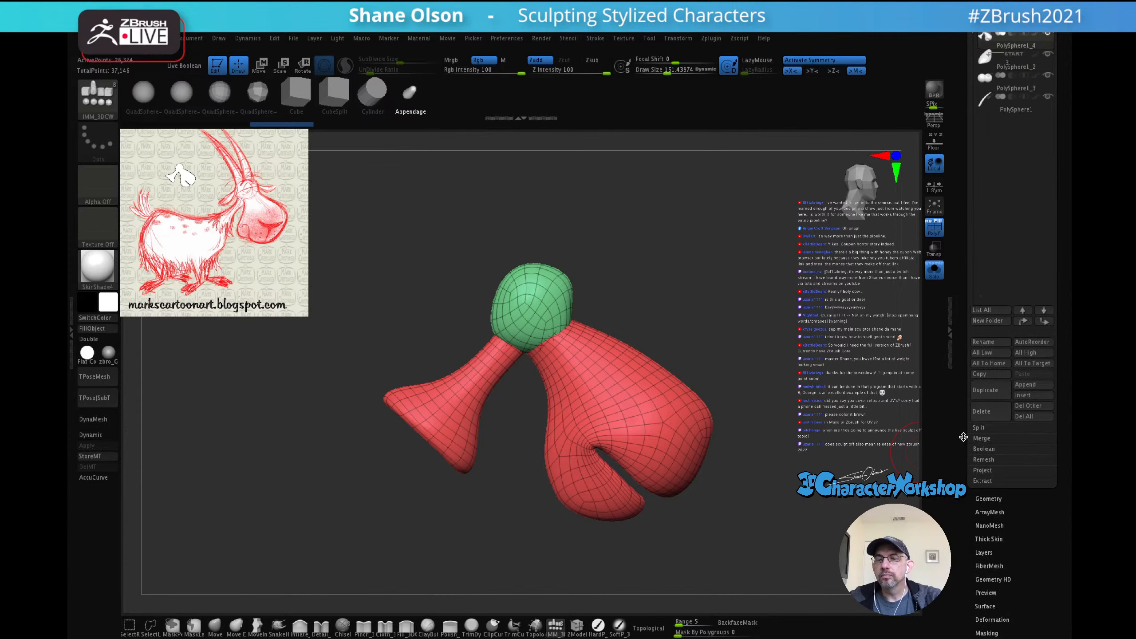
pyautogui.click(989, 498)
pyautogui.click(997, 442)
# Step: Show the Gizmo from the front and center it on the head mesh, turning symmetry off for the move and back on
pyautogui.moveTo(754, 309); pyautogui.dragTo(723, 311)
pyautogui.press('3')
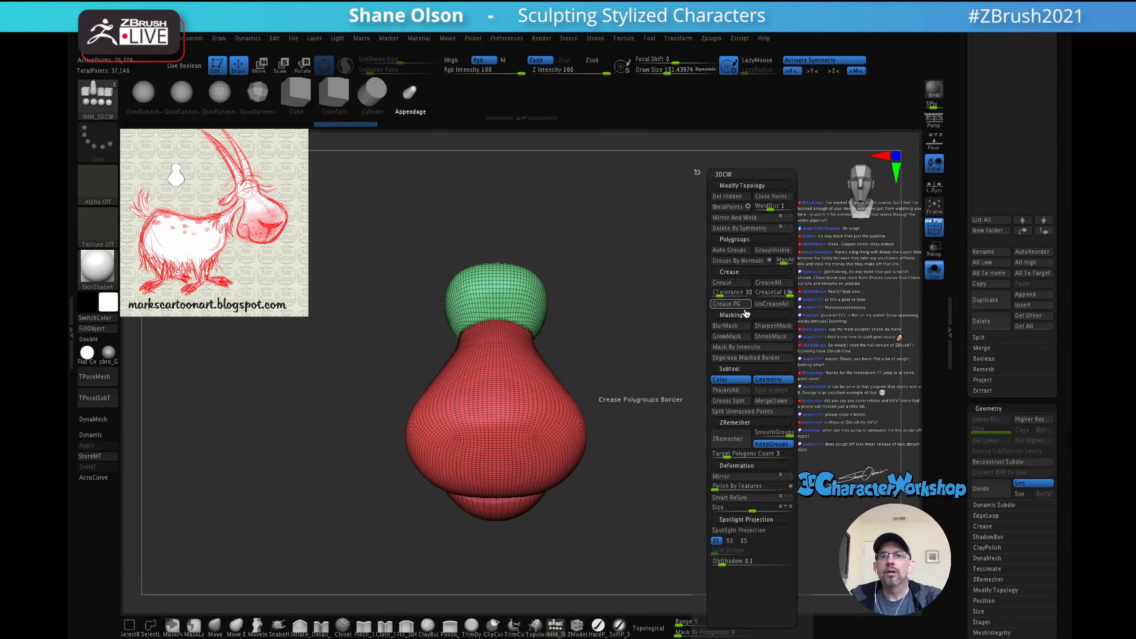
pyautogui.press('w')
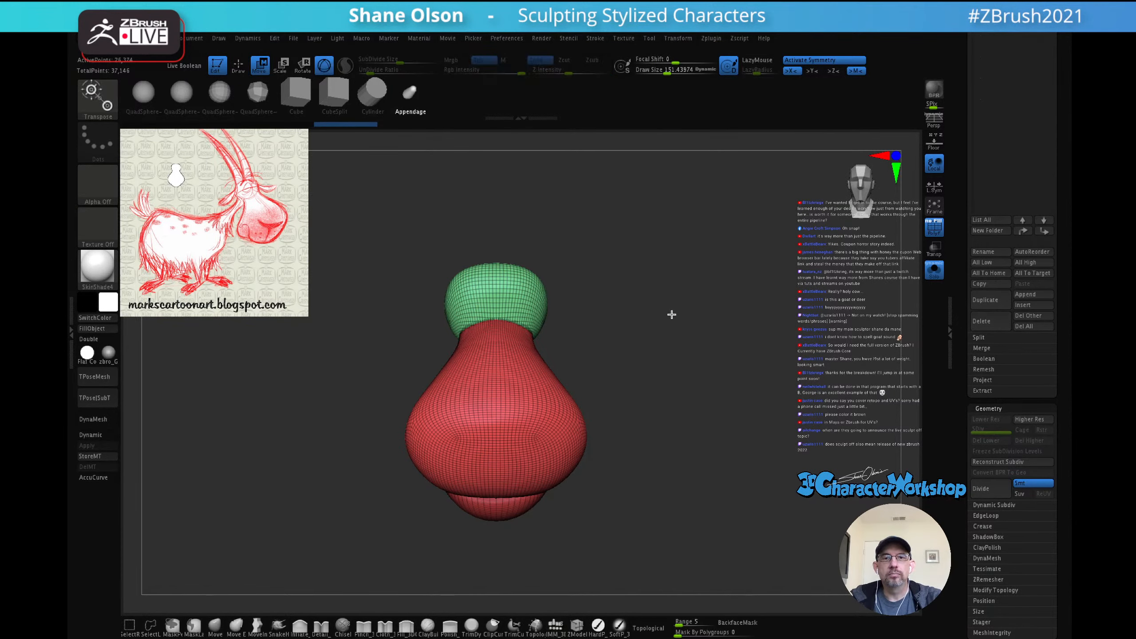
pyautogui.click(539, 354)
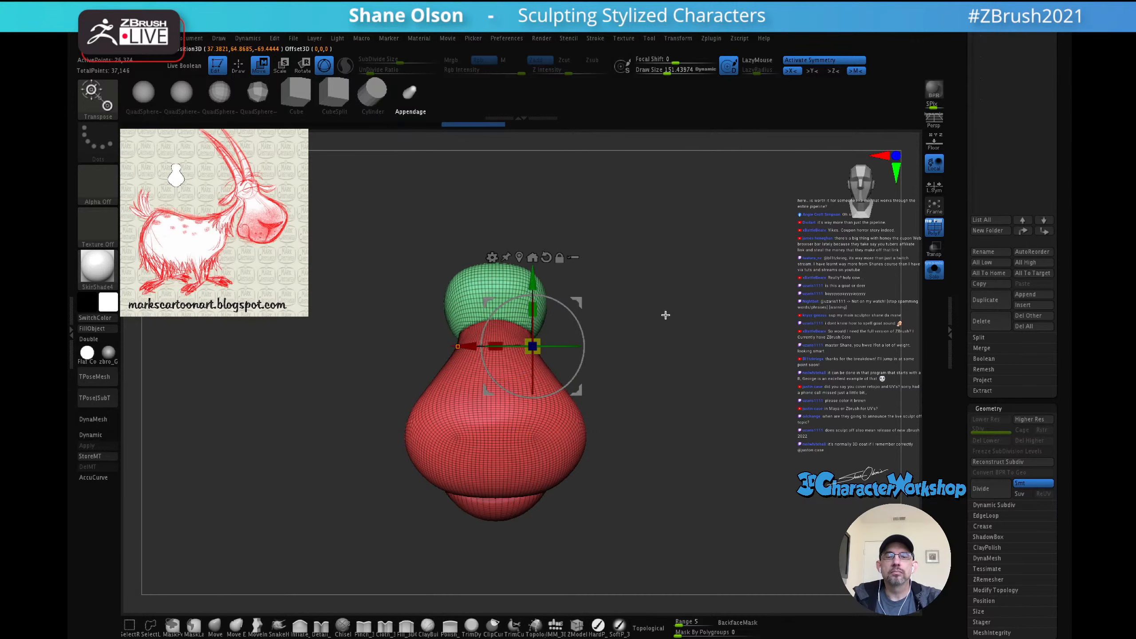
pyautogui.keyDown('alt'); pyautogui.moveTo(665, 315); pyautogui.dragTo(626, 248); pyautogui.keyUp('alt')
pyautogui.keyDown('alt'); pyautogui.moveTo(643, 286); pyautogui.dragTo(675, 296); pyautogui.keyUp('alt')
pyautogui.press('x')
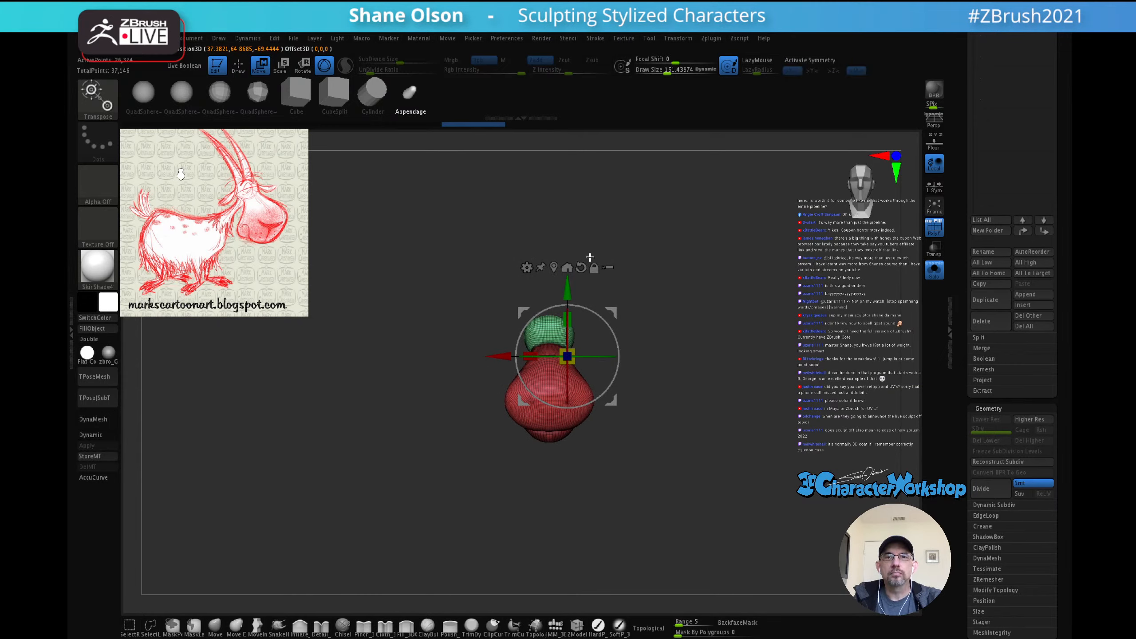
pyautogui.keyDown('alt'); pyautogui.click(554, 265); pyautogui.keyUp('alt')
pyautogui.press('x')
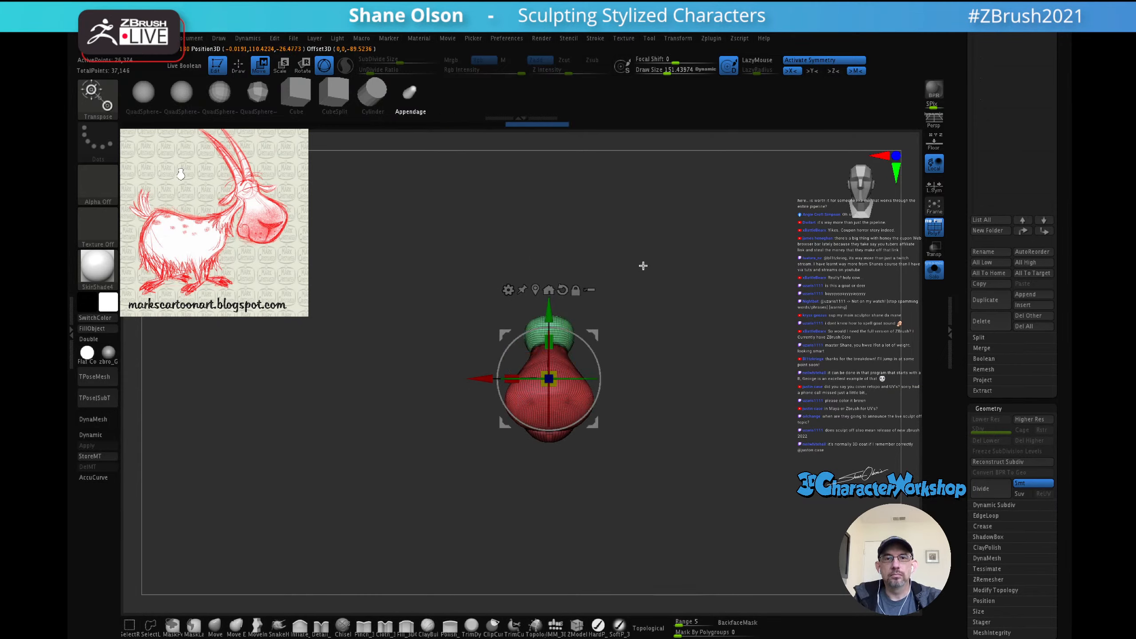
# Step: Fuse the neck, head and muzzle with Remesh By Union, accept the result and turn symmetry back on
pyautogui.keyDown('alt'); pyautogui.moveTo(643, 246); pyautogui.dragTo(586, 324); pyautogui.keyUp('alt')
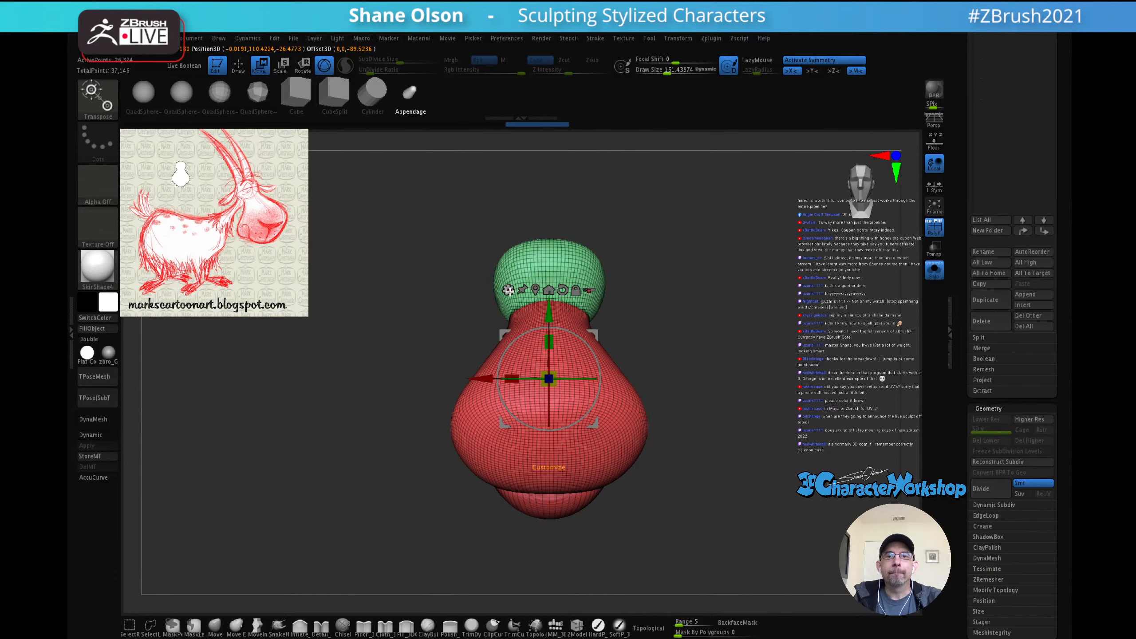
pyautogui.click(509, 290)
pyautogui.click(686, 356)
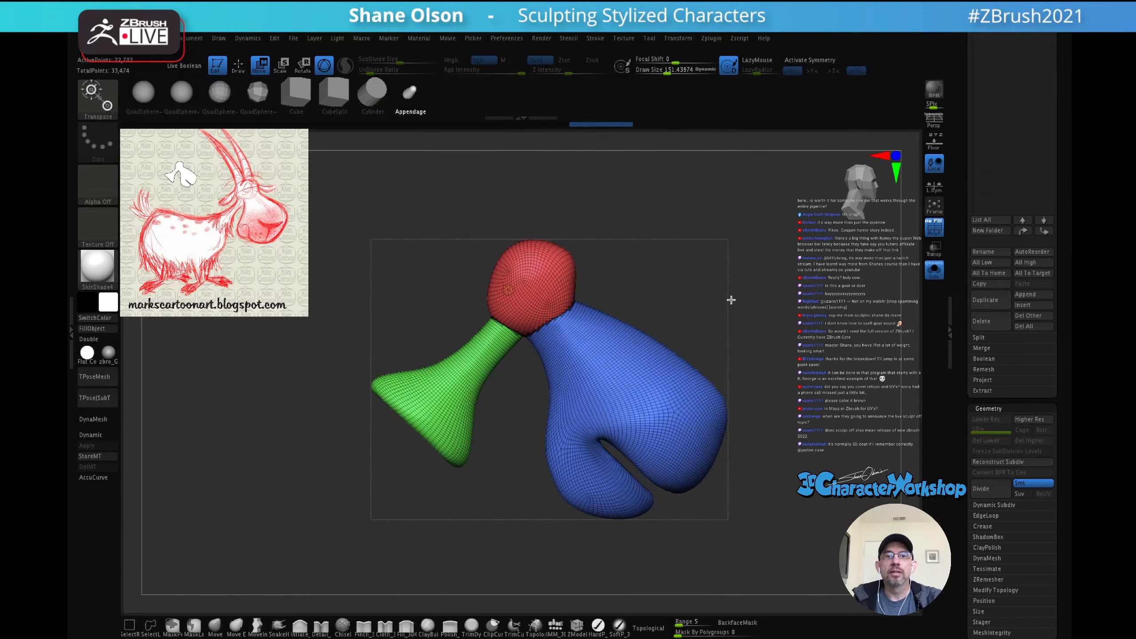
pyautogui.click(508, 290)
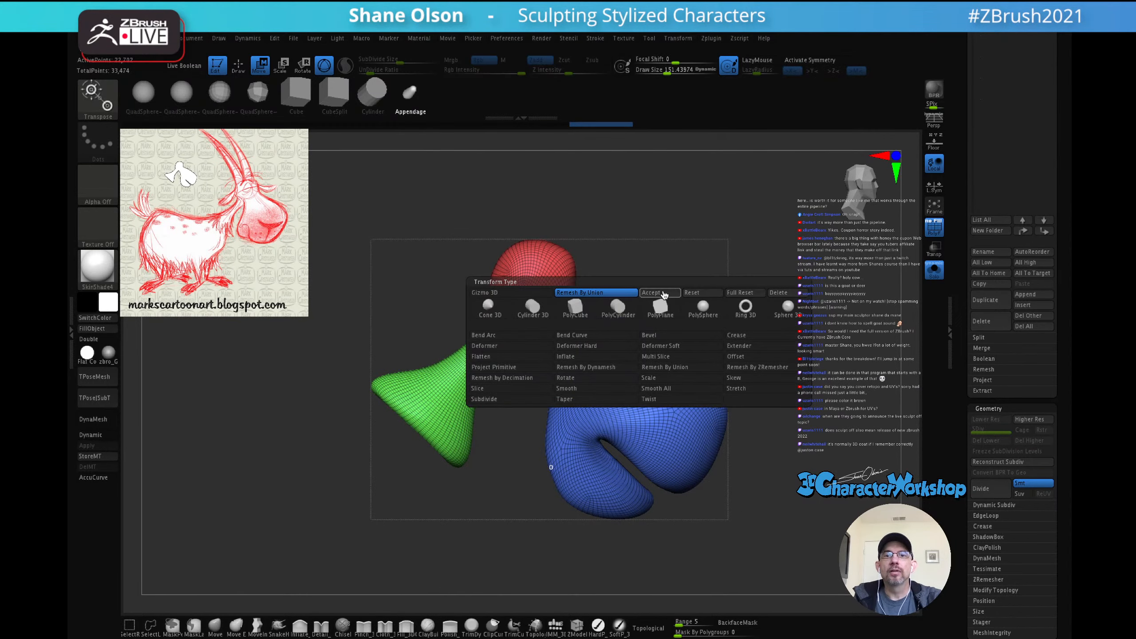
pyautogui.press('x')
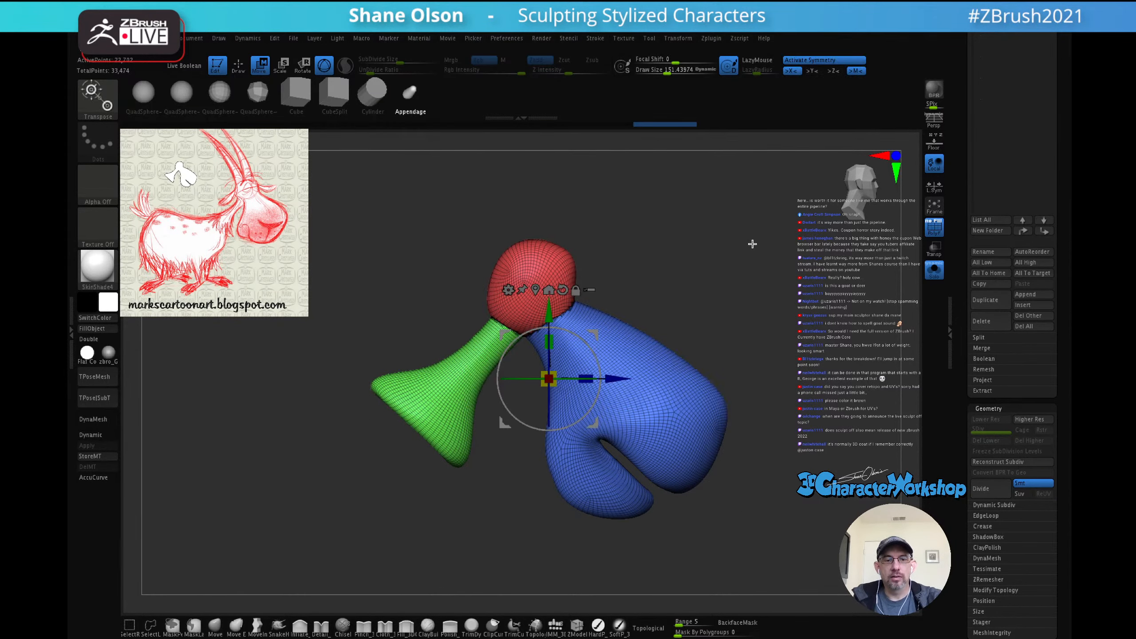
# Step: Inspect the seams of the fused head, return to Draw mode, frame the mesh and hide its polygroup wireframe
pyautogui.keyDown('alt'); pyautogui.moveTo(752, 244); pyautogui.dragTo(750, 425); pyautogui.keyUp('alt')
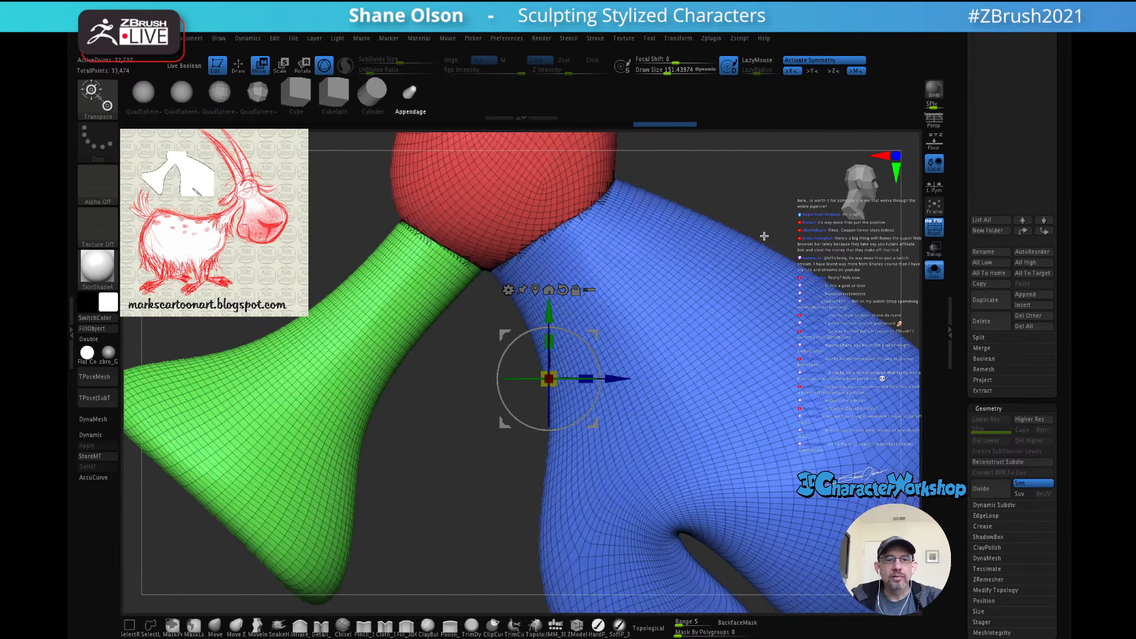
pyautogui.press('q')
pyautogui.moveTo(710, 304)
pyautogui.mouseDown(button='right')
pyautogui.moveTo(705, 296)
pyautogui.moveTo(689, 311)
pyautogui.moveTo(693, 268)
pyautogui.moveTo(676, 231)
pyautogui.moveTo(730, 252)
pyautogui.moveTo(705, 269)
pyautogui.moveTo(728, 261)
pyautogui.moveTo(713, 255)
pyautogui.mouseUp(button='right')
pyautogui.press('f')
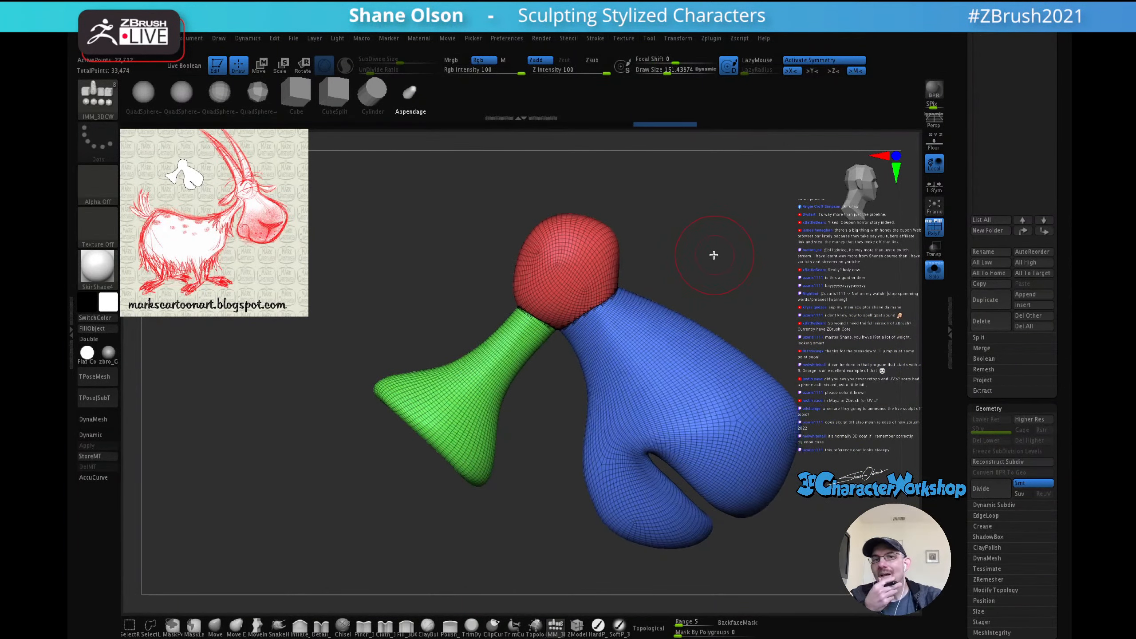
pyautogui.moveTo(763, 303)
pyautogui.mouseDown(button='right')
pyautogui.moveTo(738, 289)
pyautogui.moveTo(715, 296)
pyautogui.moveTo(773, 279)
pyautogui.mouseUp(button='right')
pyautogui.hotkey('shift', 'f')
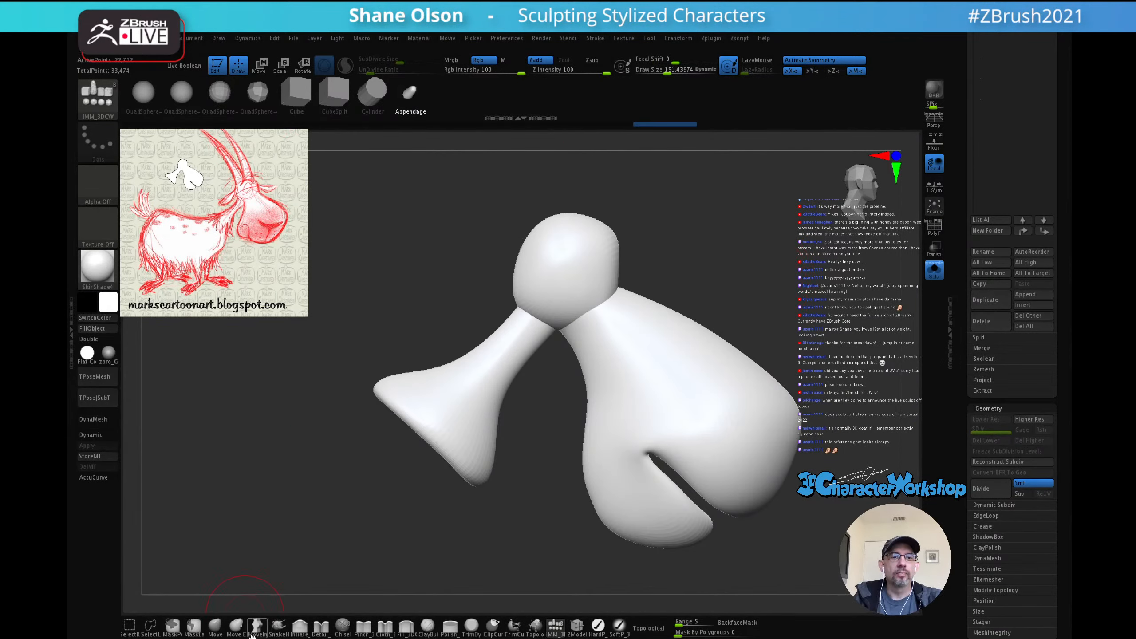
# Step: Choose the SnakeHook brush and enable Sculptris Pro mode for it
pyautogui.click(279, 627)
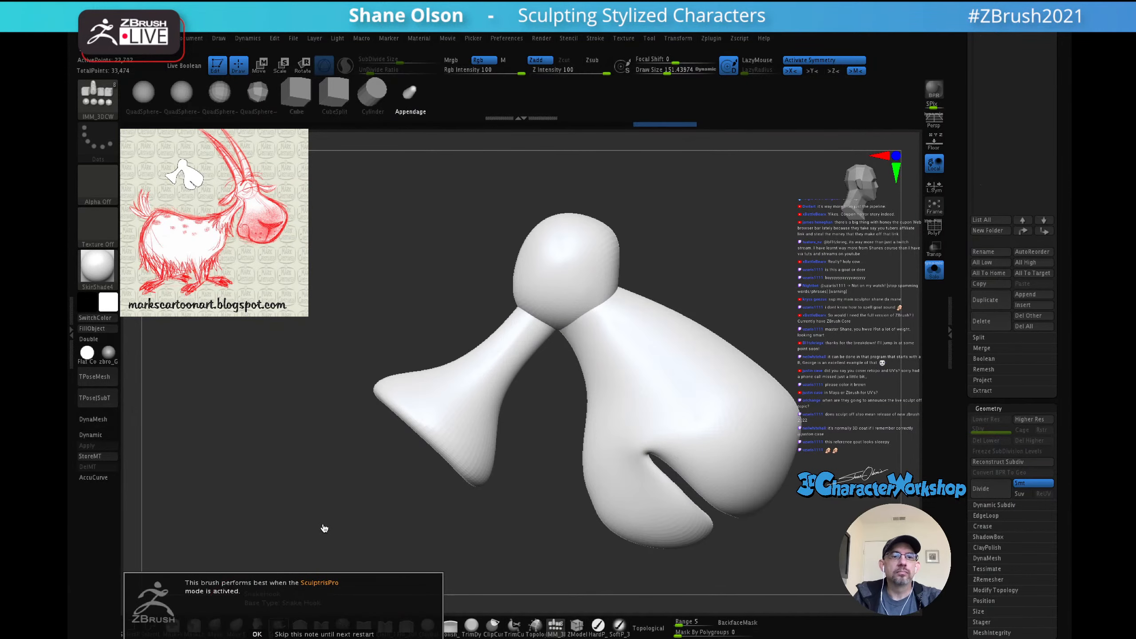
pyautogui.click(290, 633)
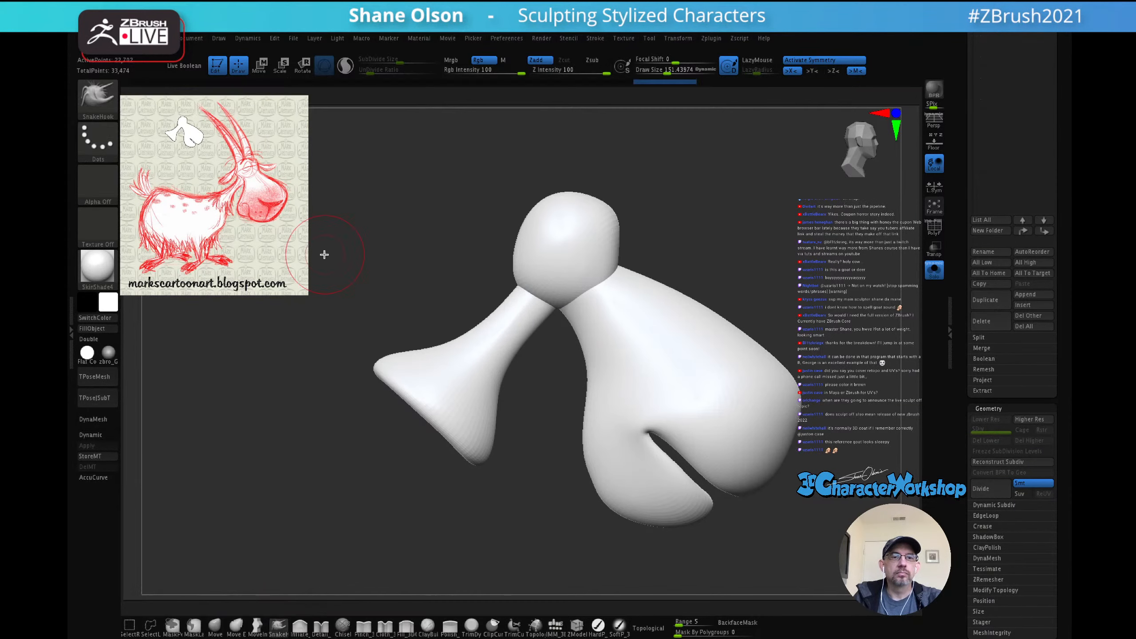
pyautogui.click(345, 66)
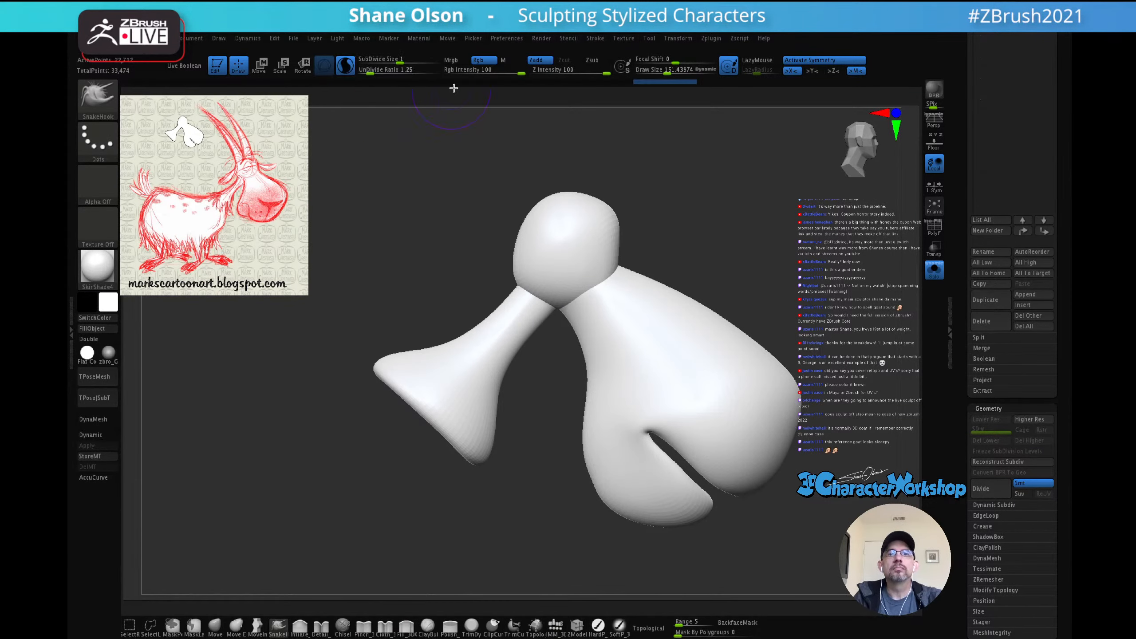
# Step: Set the Sculptris Pro SubDivide Size to about 0.157 with Adaptive Size off
pyautogui.click(600, 41)
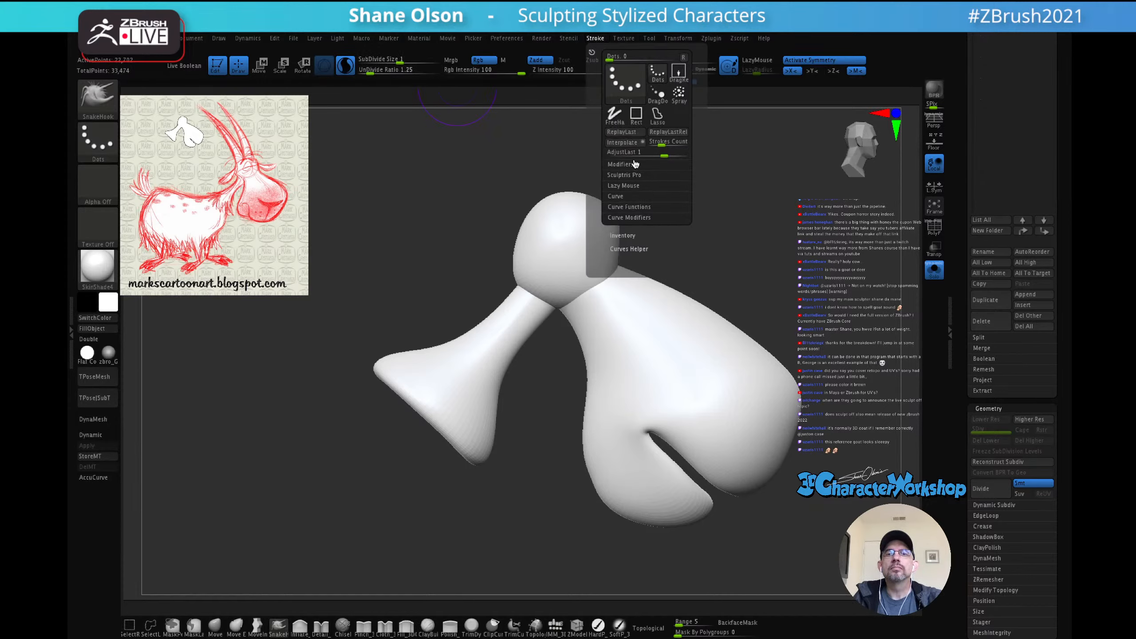
pyautogui.click(620, 164)
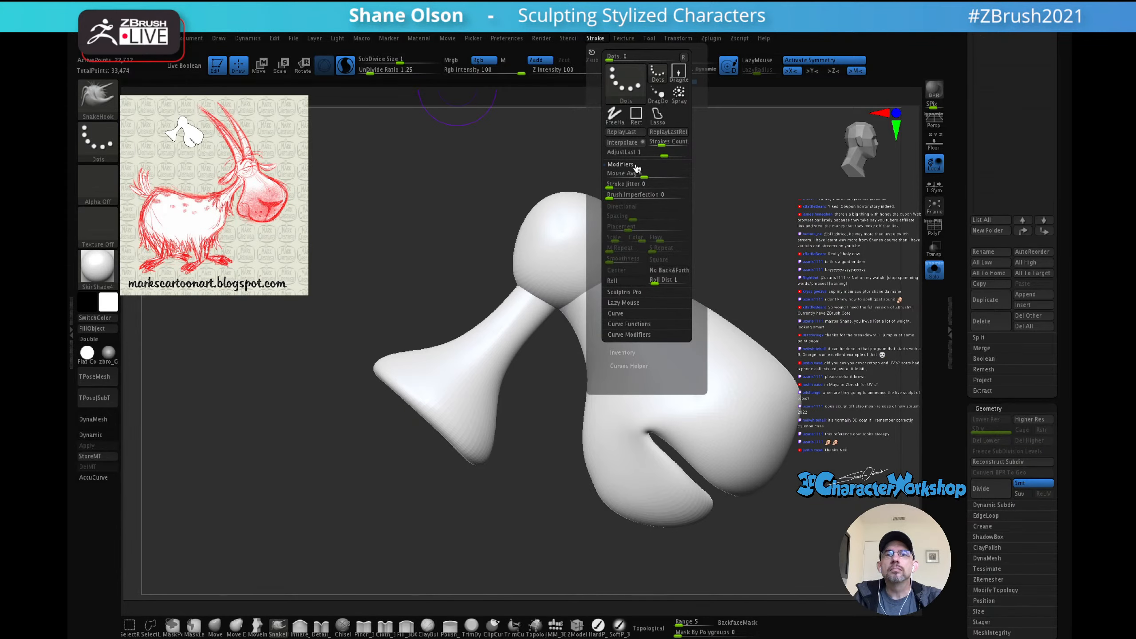
pyautogui.click(637, 165)
pyautogui.click(639, 176)
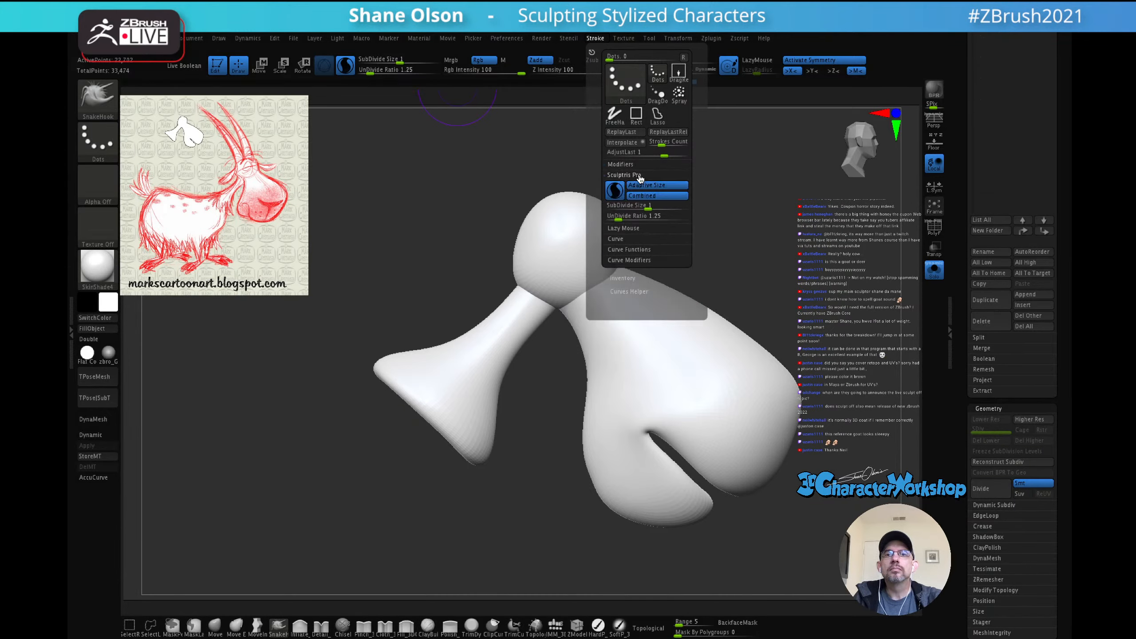
pyautogui.click(640, 206)
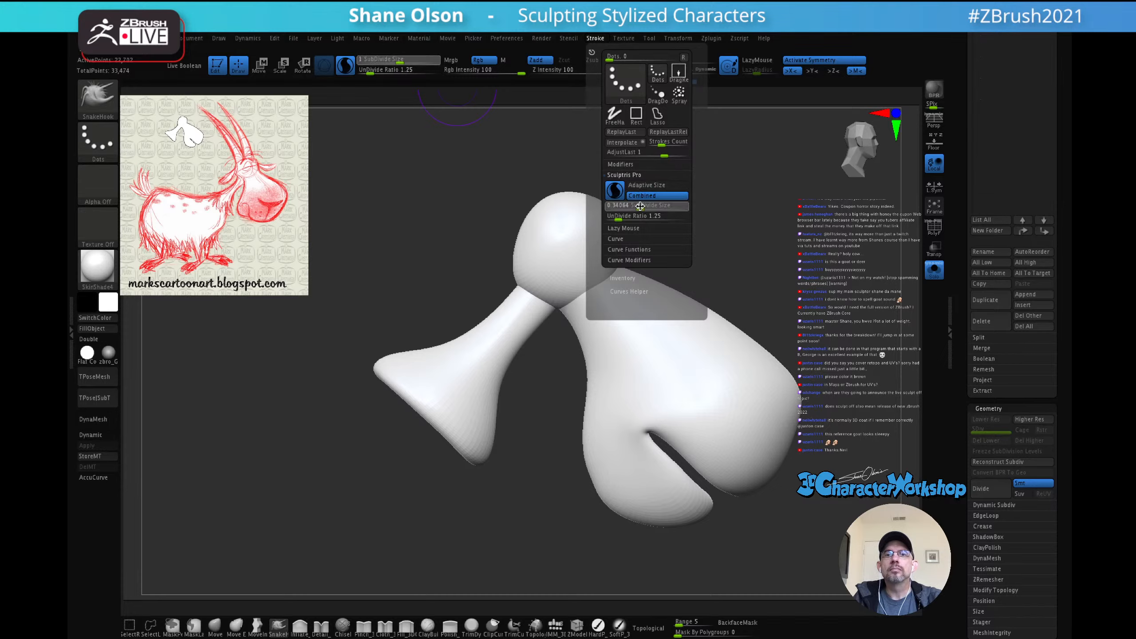
pyautogui.moveTo(636, 207); pyautogui.dragTo(635, 206)
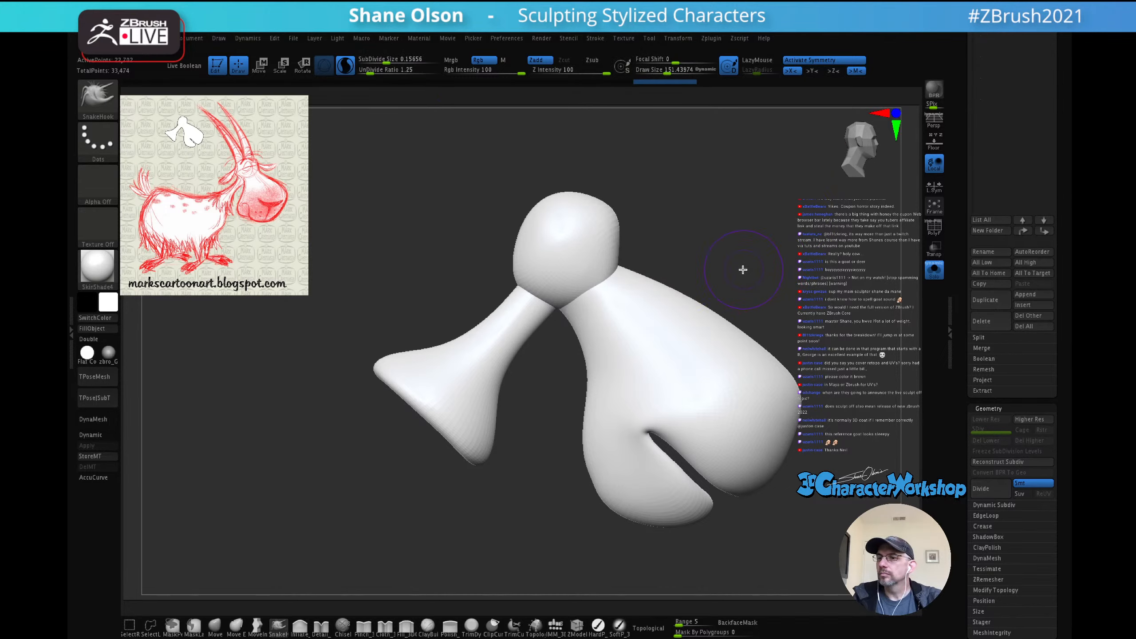
# Step: Show the polygroup wireframe, test a brush stroke on the side of the muzzle and undo it
pyautogui.moveTo(743, 249)
pyautogui.mouseDown()
pyautogui.moveTo(732, 251)
pyautogui.moveTo(758, 248)
pyautogui.mouseUp()
pyautogui.hotkey('shift', 'f')
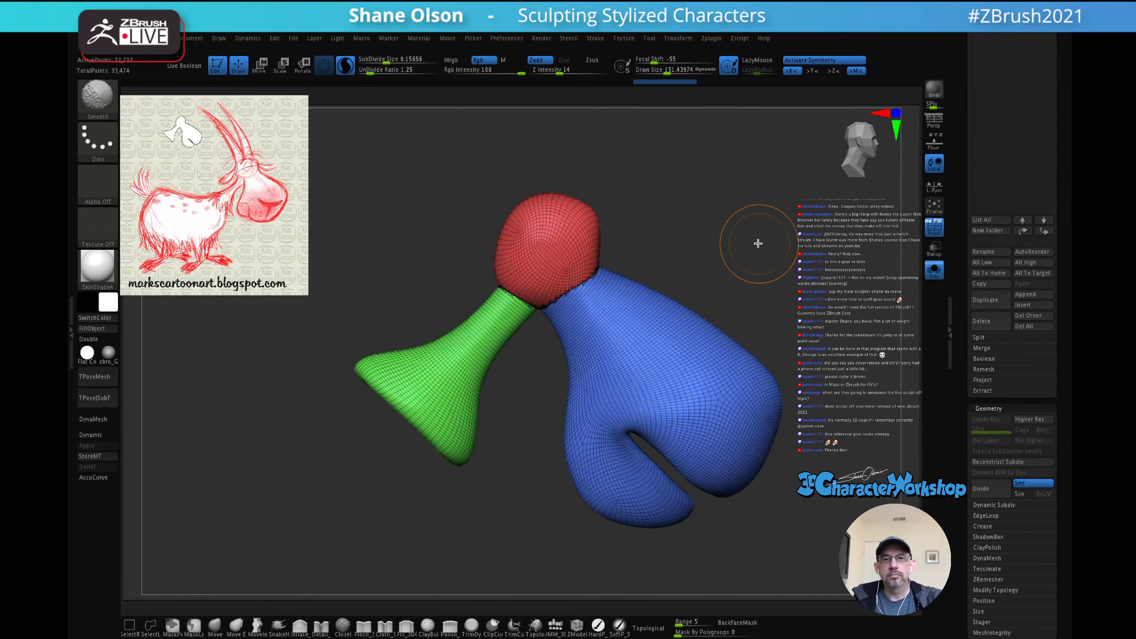
pyautogui.moveTo(641, 330); pyautogui.dragTo(640, 332)
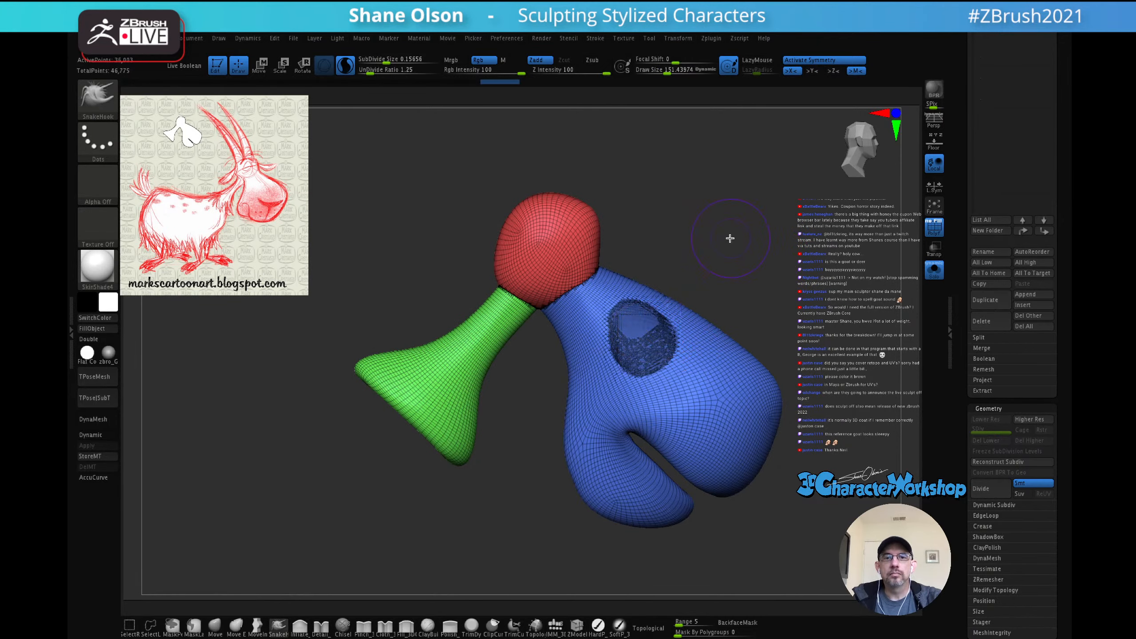
pyautogui.hotkey('ctrl', 'z')
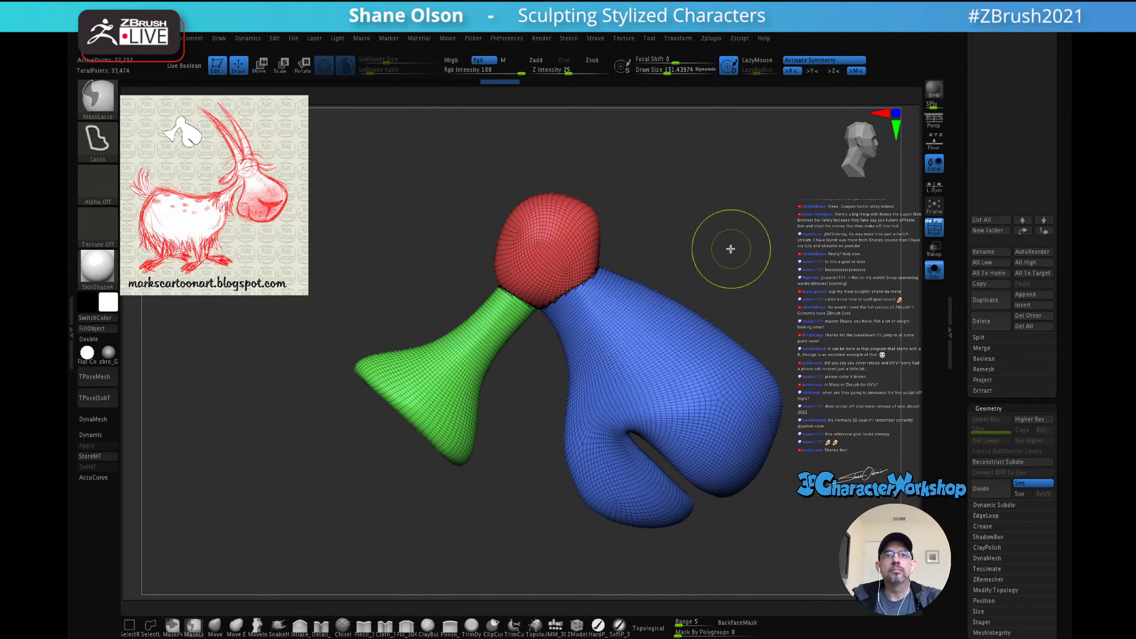
# Step: Set the SubDivide Size to about 0.67 and smooth a patch on the side of the muzzle
pyautogui.click(390, 62)
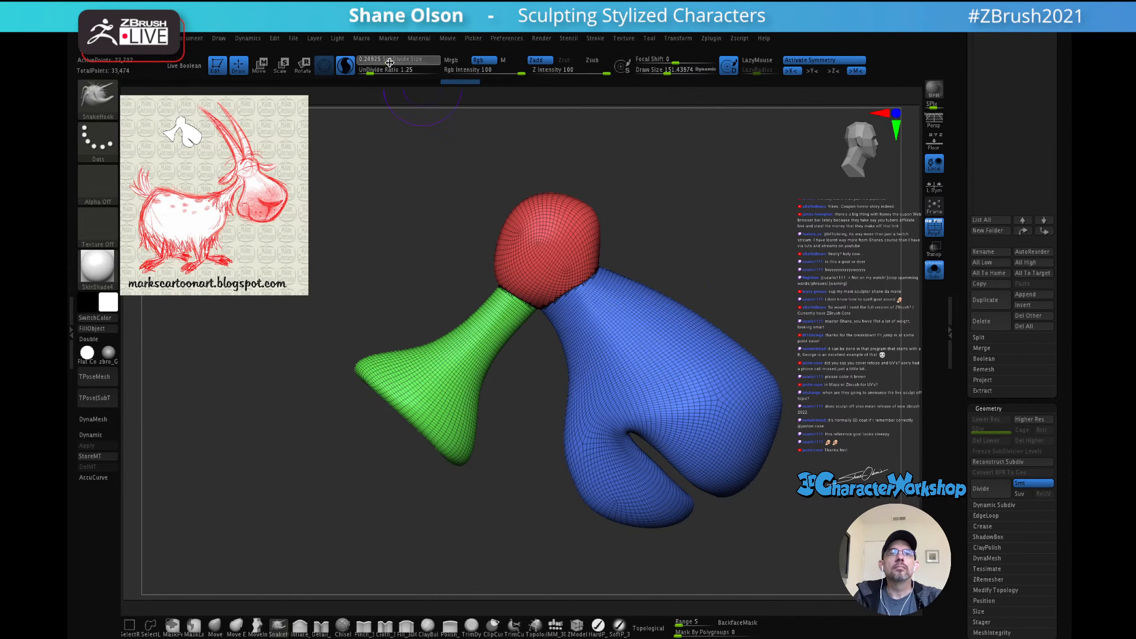
pyautogui.moveTo(395, 62); pyautogui.dragTo(397, 62)
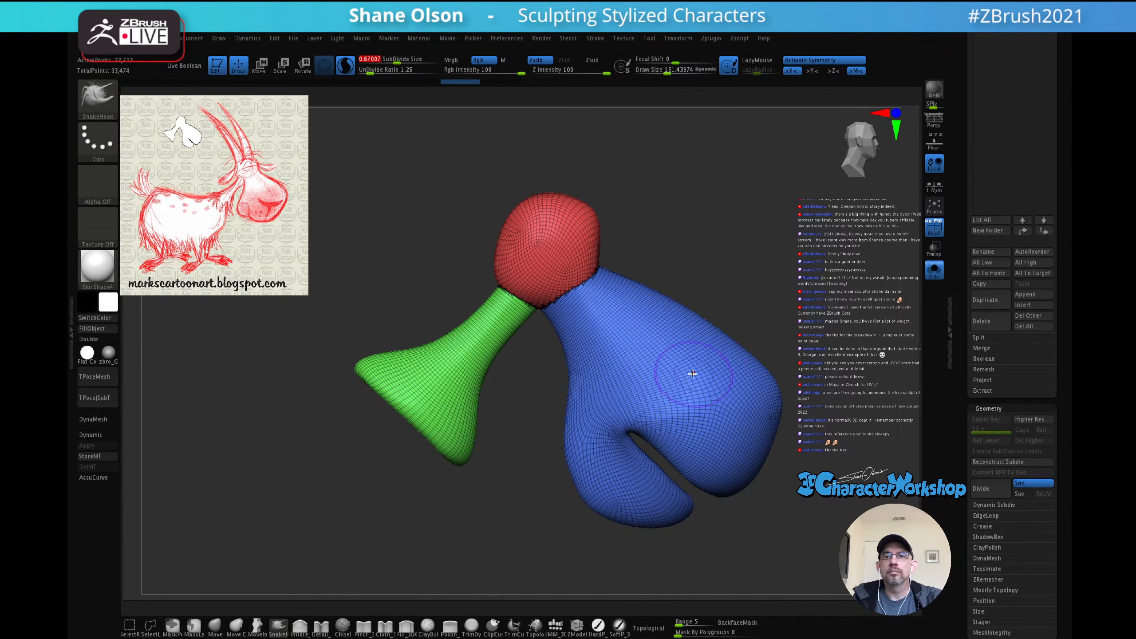
pyautogui.keyDown('shift'); pyautogui.moveTo(696, 375); pyautogui.dragTo(661, 389); pyautogui.keyUp('shift')
# Step: Try smoothing the seams where the head meets the muzzle and neck at the coarser subdivision size
pyautogui.moveTo(771, 274)
pyautogui.mouseDown()
pyautogui.moveTo(715, 279)
pyautogui.moveTo(763, 258)
pyautogui.moveTo(768, 284)
pyautogui.moveTo(776, 263)
pyautogui.mouseUp()
pyautogui.keyDown('alt'); pyautogui.moveTo(776, 263); pyautogui.dragTo(756, 265); pyautogui.keyUp('alt')
pyautogui.moveTo(554, 239)
pyautogui.keyDown('shift'); pyautogui.mouseDown()
pyautogui.moveTo(507, 255)
pyautogui.moveTo(499, 271)
pyautogui.moveTo(529, 263)
pyautogui.mouseUp(); pyautogui.keyUp('shift')
pyautogui.moveTo(641, 177)
pyautogui.mouseDown()
pyautogui.moveTo(590, 192)
pyautogui.moveTo(620, 242)
pyautogui.mouseUp()
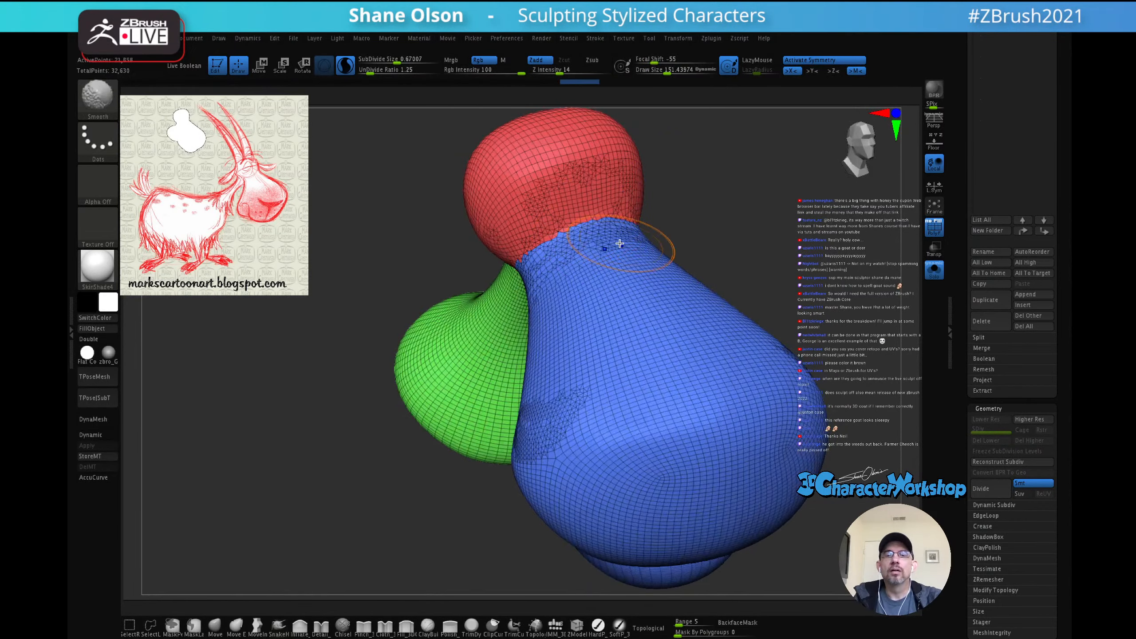
pyautogui.moveTo(553, 266)
pyautogui.mouseDown()
pyautogui.moveTo(584, 257)
pyautogui.moveTo(594, 215)
pyautogui.mouseUp()
pyautogui.moveTo(514, 307)
pyautogui.keyDown('shift'); pyautogui.mouseDown()
pyautogui.moveTo(403, 310)
pyautogui.moveTo(444, 280)
pyautogui.mouseUp(); pyautogui.keyUp('shift')
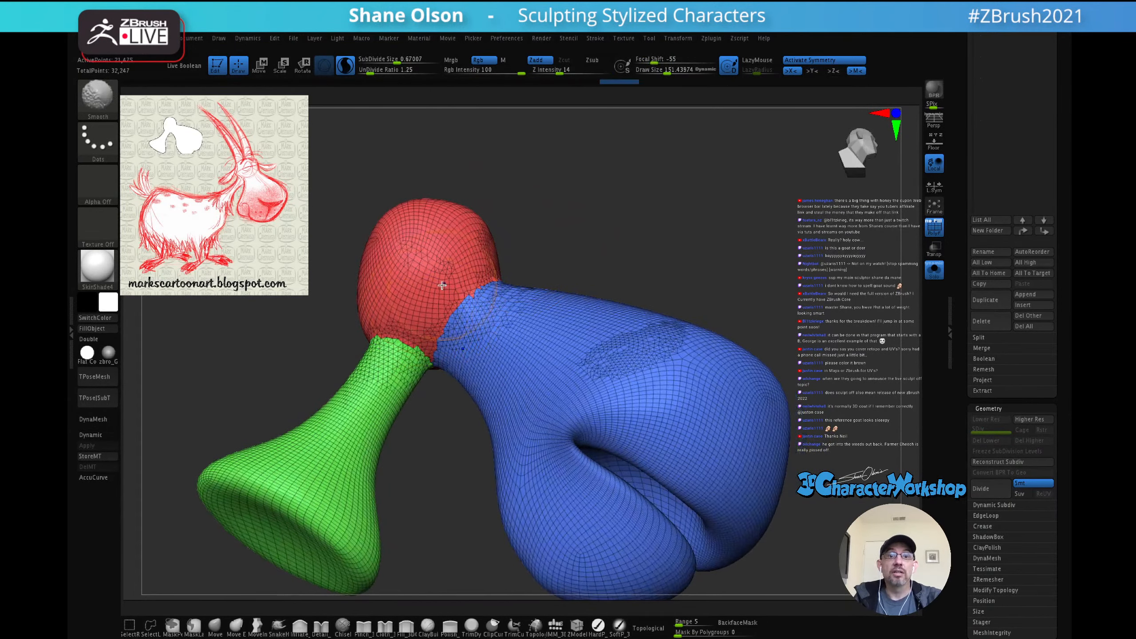
# Step: Set the SubDivide Size to about 0.429, test it on the head seams and undo the recent seam smoothing
pyautogui.click(393, 59)
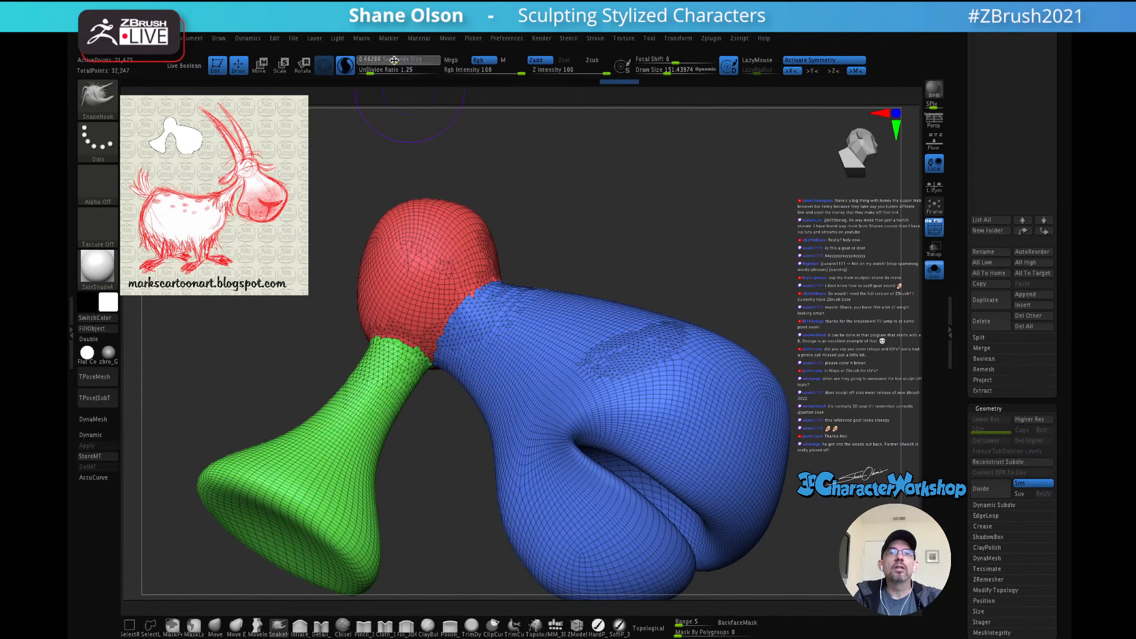
pyautogui.moveTo(398, 354)
pyautogui.keyDown('shift'); pyautogui.mouseDown()
pyautogui.moveTo(406, 330)
pyautogui.moveTo(394, 313)
pyautogui.moveTo(431, 281)
pyautogui.moveTo(484, 284)
pyautogui.moveTo(430, 324)
pyautogui.mouseUp(); pyautogui.keyUp('shift')
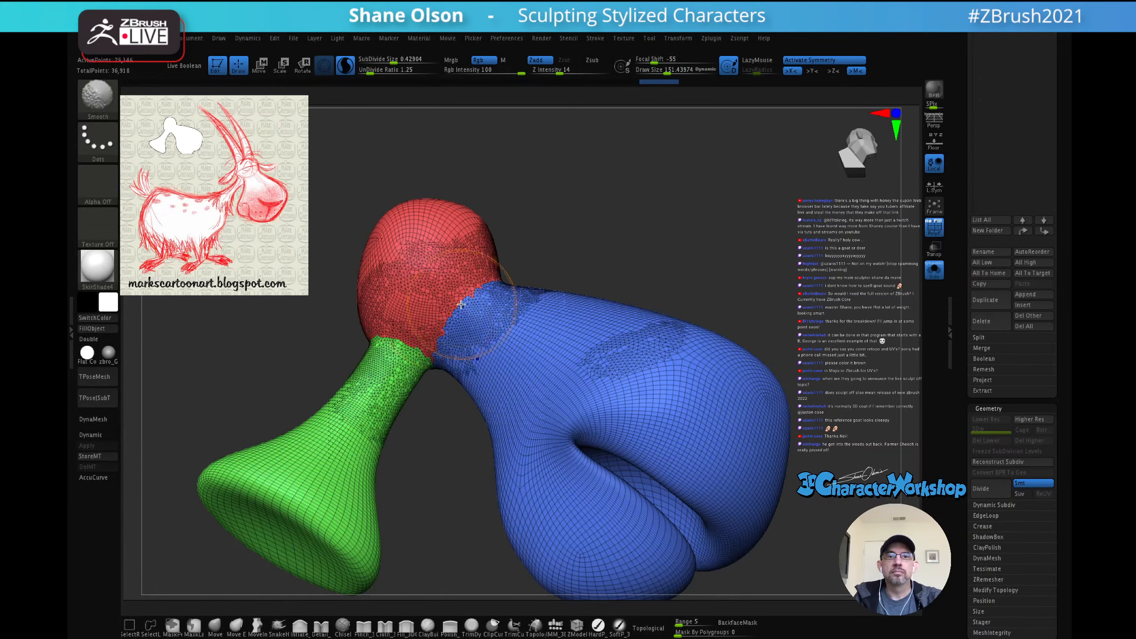
pyautogui.hotkey('ctrl', 'z')
pyautogui.hotkey('ctrl', 'z')
pyautogui.hotkey('ctrl', 'z')
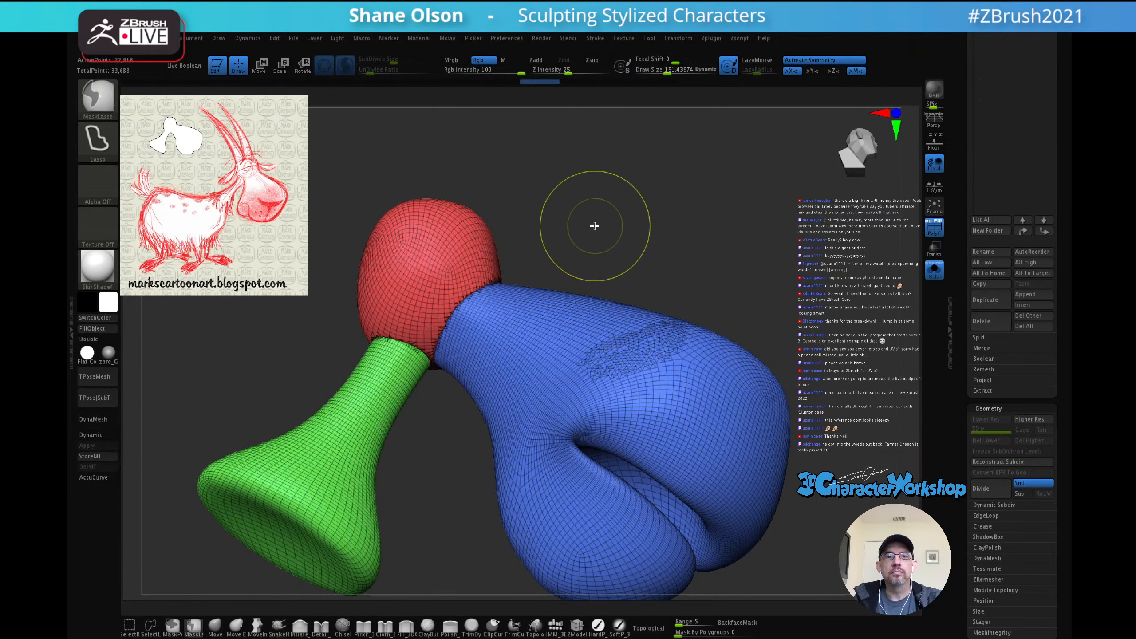
# Step: Smooth the seams joining the head to the neck and muzzle on both sides, and hide the polygroup wireframe
pyautogui.moveTo(480, 282)
pyautogui.keyDown('shift'); pyautogui.mouseDown()
pyautogui.moveTo(429, 383)
pyautogui.moveTo(417, 294)
pyautogui.moveTo(385, 371)
pyautogui.mouseUp(); pyautogui.keyUp('shift')
pyautogui.moveTo(602, 218)
pyautogui.mouseDown()
pyautogui.moveTo(527, 249)
pyautogui.moveTo(500, 288)
pyautogui.moveTo(601, 340)
pyautogui.mouseUp()
pyautogui.moveTo(544, 398); pyautogui.dragTo(561, 264)
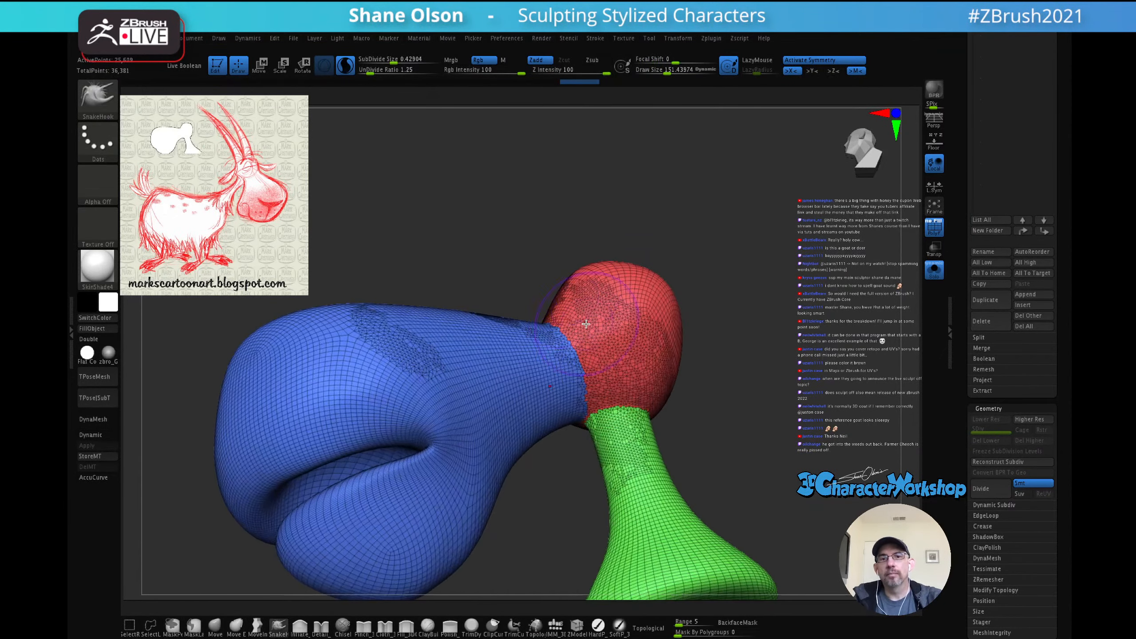
pyautogui.hotkey('shift', 'f')
pyautogui.moveTo(677, 223)
pyautogui.mouseDown()
pyautogui.moveTo(672, 272)
pyautogui.moveTo(677, 251)
pyautogui.mouseUp()
pyautogui.keyDown('shift'); pyautogui.moveTo(533, 315); pyautogui.dragTo(555, 339); pyautogui.keyUp('shift')
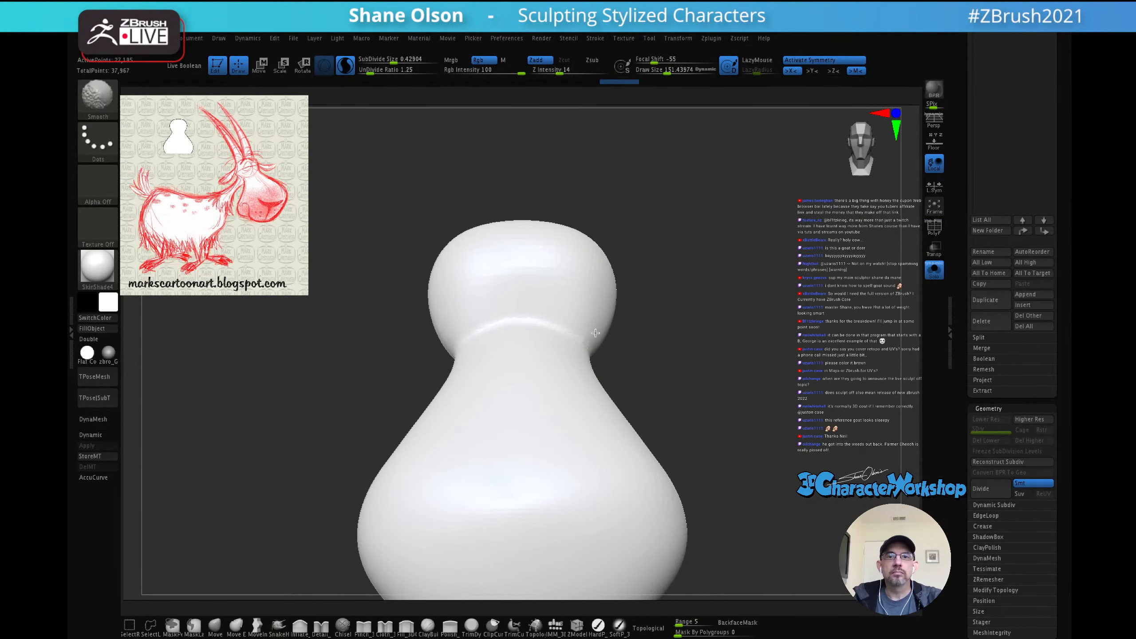
pyautogui.moveTo(689, 283); pyautogui.dragTo(692, 273)
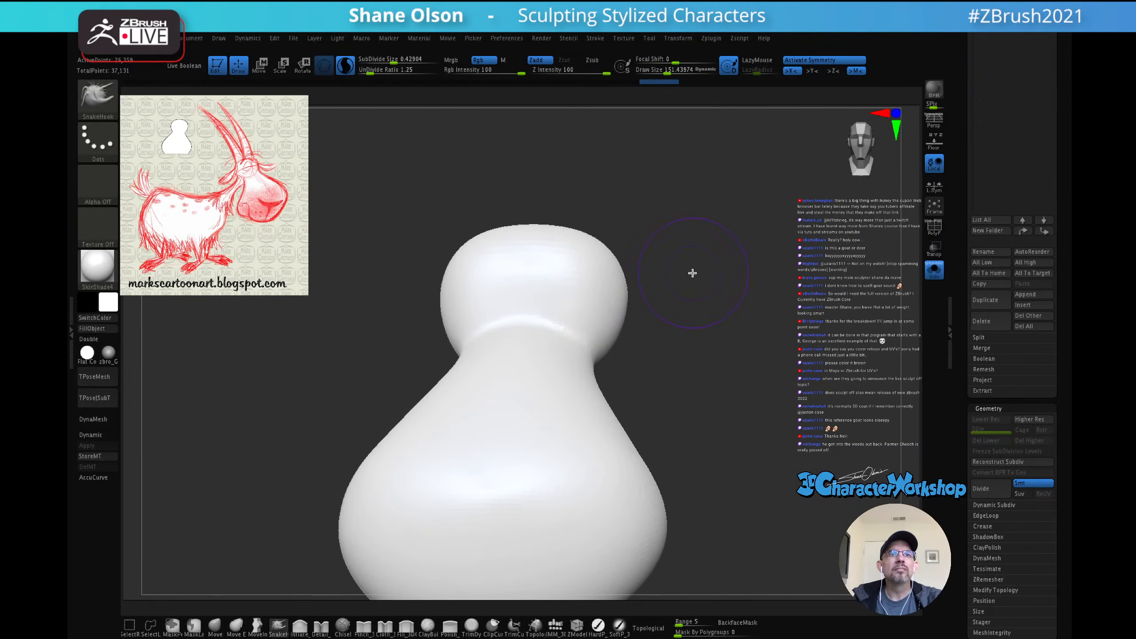
# Step: Turn Solo off, set the Smooth brush's Z Intensity to 55 and smooth the transition between eye and muzzle
pyautogui.click(934, 272)
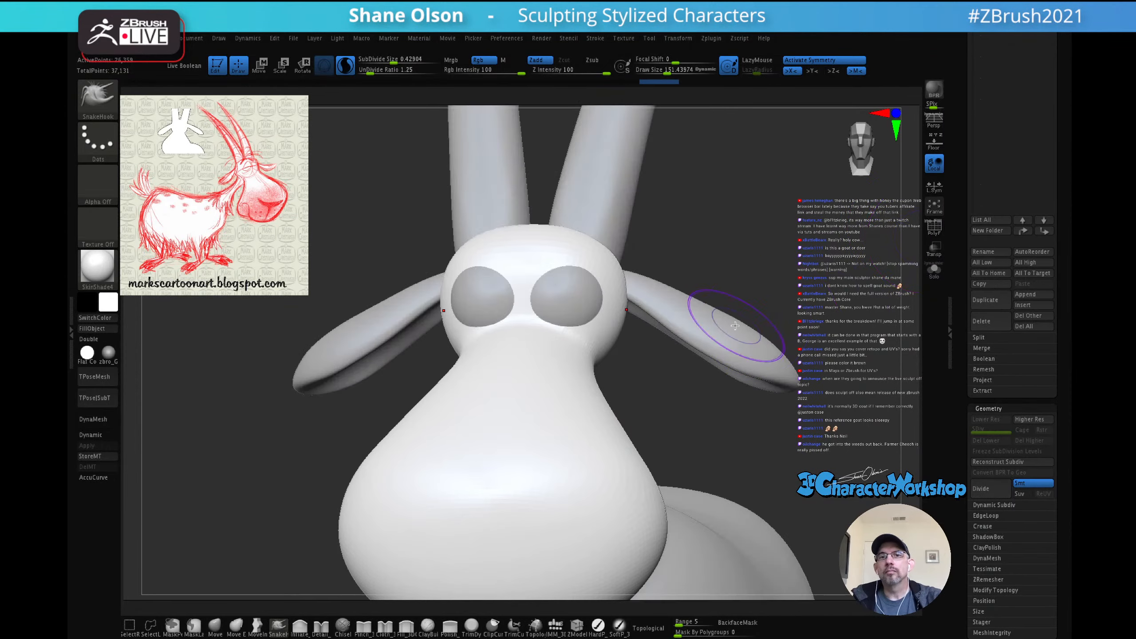
pyautogui.moveTo(745, 245); pyautogui.dragTo(671, 228)
pyautogui.moveTo(675, 250)
pyautogui.mouseDown()
pyautogui.moveTo(665, 278)
pyautogui.moveTo(487, 381)
pyautogui.mouseUp()
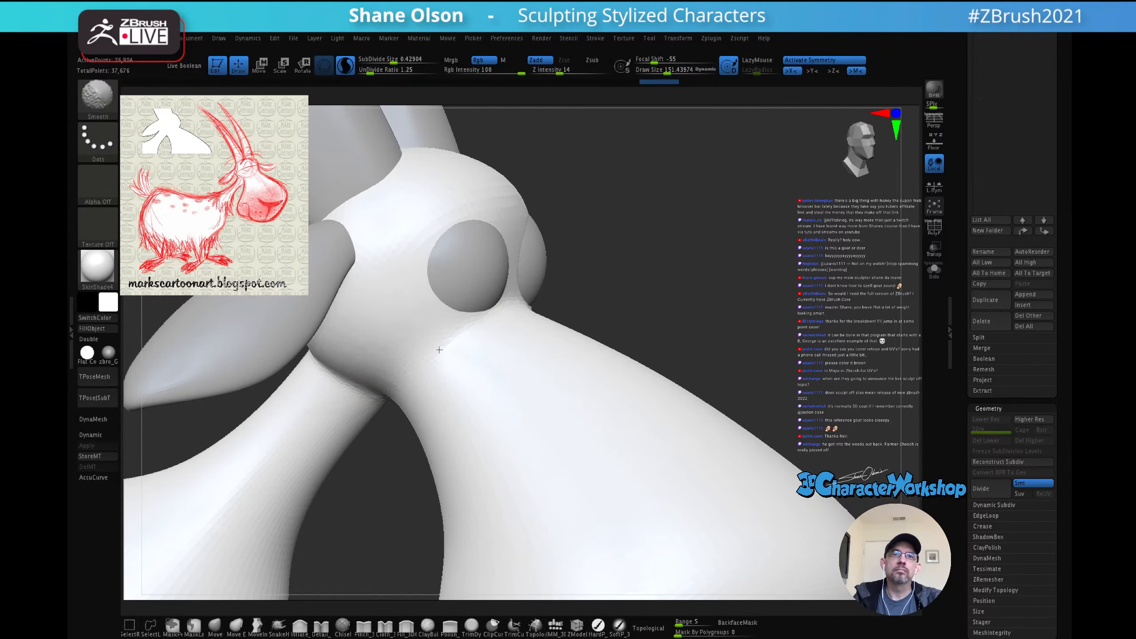
pyautogui.keyDown('shift'); pyautogui.moveTo(439, 350); pyautogui.dragTo(444, 338); pyautogui.keyUp('shift')
pyautogui.keyDown('shift'); pyautogui.moveTo(565, 73); pyautogui.dragTo(587, 74); pyautogui.keyUp('shift')
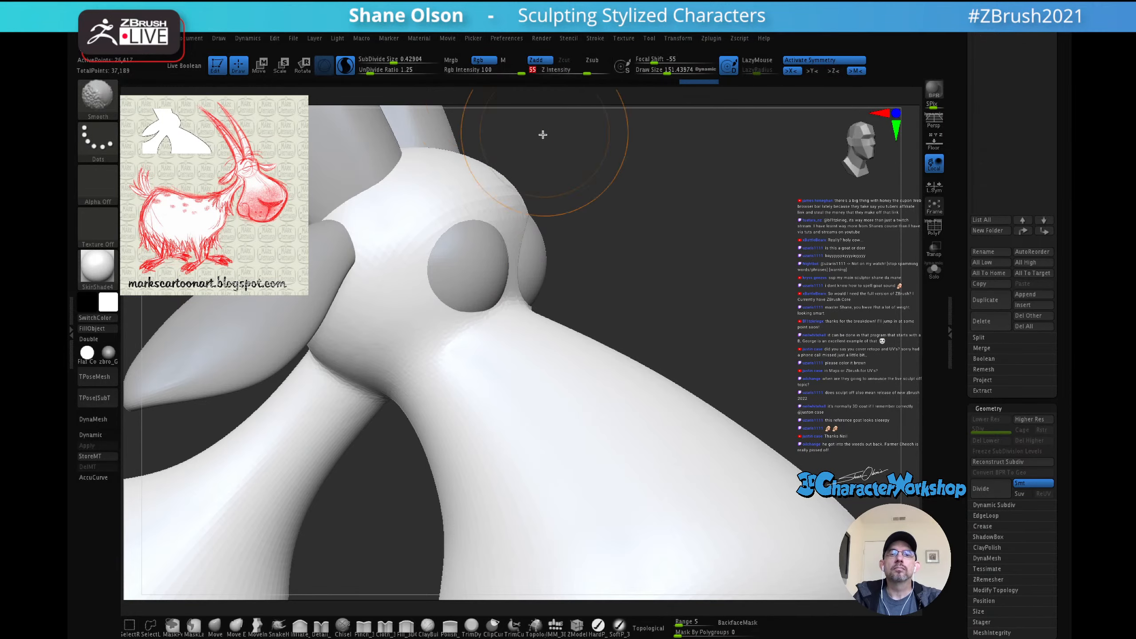
pyautogui.moveTo(484, 369)
pyautogui.keyDown('shift'); pyautogui.mouseDown()
pyautogui.moveTo(456, 340)
pyautogui.moveTo(444, 348)
pyautogui.mouseUp(); pyautogui.keyUp('shift')
pyautogui.moveTo(555, 302)
pyautogui.mouseDown()
pyautogui.moveTo(514, 319)
pyautogui.moveTo(532, 313)
pyautogui.mouseUp()
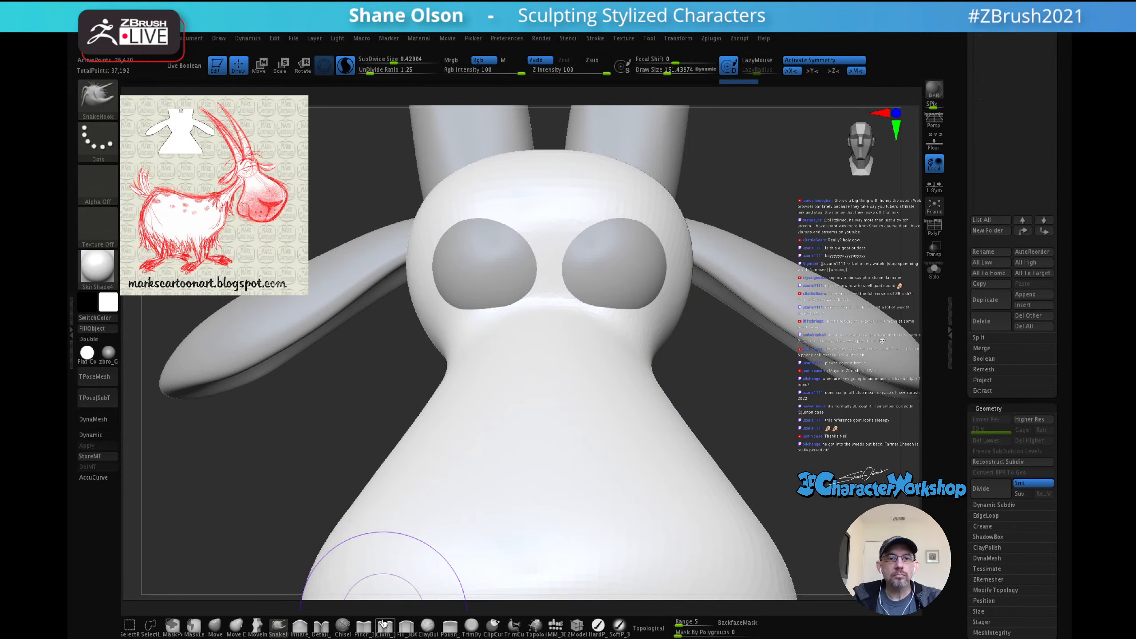
# Step: Choose the Fill_3DCW brush, set its Draw Size to about 48 and fill the surface between and below the eyes
pyautogui.keyDown('ctrl'); pyautogui.moveTo(400, 448); pyautogui.dragTo(418, 485, button='right'); pyautogui.keyUp('ctrl')
pyautogui.click(410, 625)
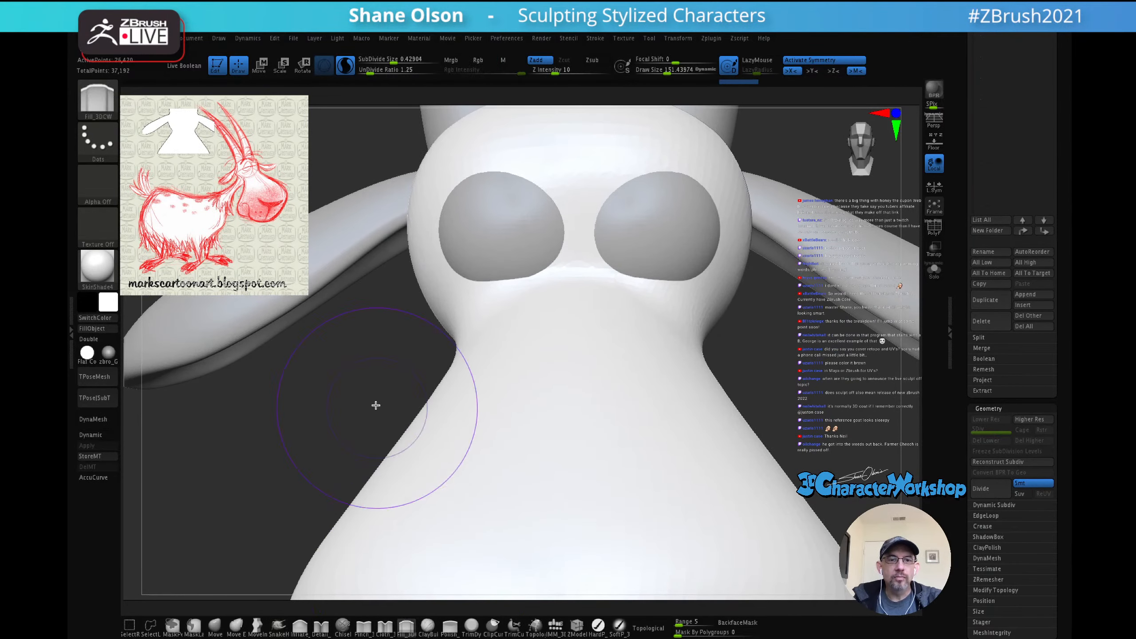
pyautogui.press('s')
pyautogui.moveTo(375, 405); pyautogui.dragTo(361, 405)
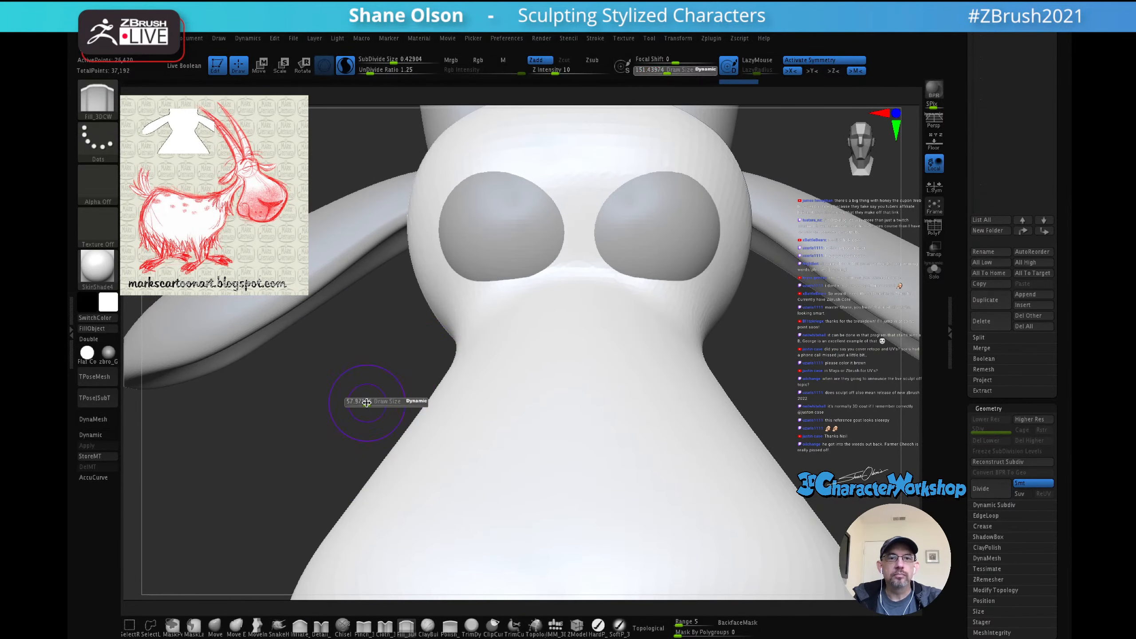
pyautogui.click(580, 246)
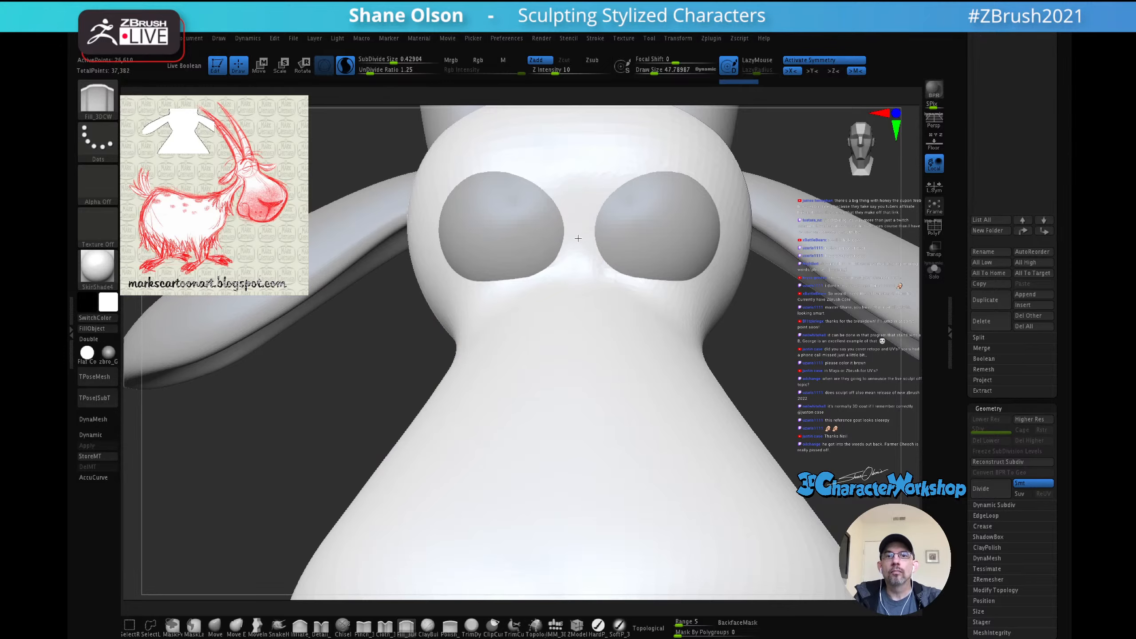
pyautogui.moveTo(537, 312); pyautogui.dragTo(548, 302)
pyautogui.moveTo(551, 274); pyautogui.dragTo(604, 267, button='right')
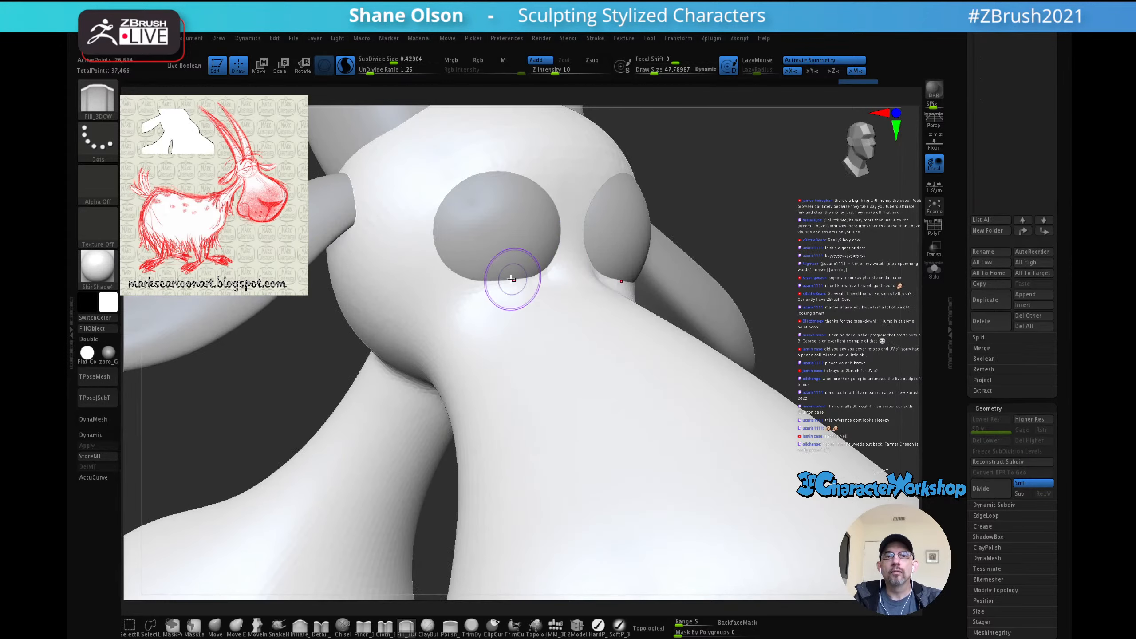
# Step: Fill the head surface below and around the eye with transparency turned on, and restore the opaque display
pyautogui.moveTo(512, 281)
pyautogui.mouseDown()
pyautogui.moveTo(498, 287)
pyautogui.moveTo(489, 271)
pyautogui.mouseUp()
pyautogui.hotkey('ctrl', 'z')
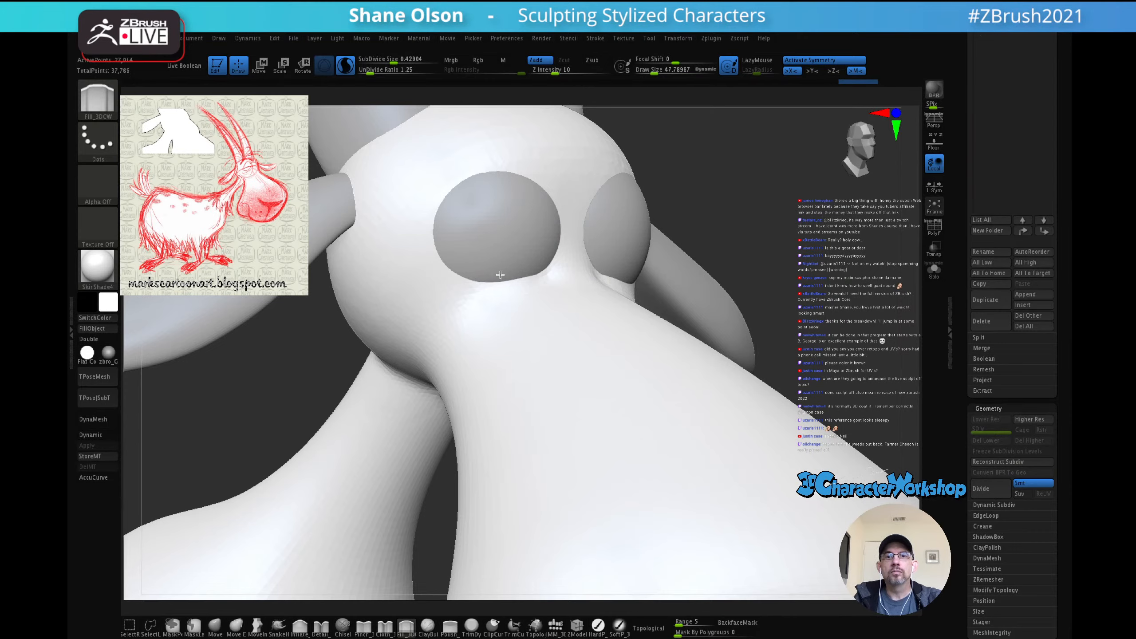
pyautogui.click(934, 248)
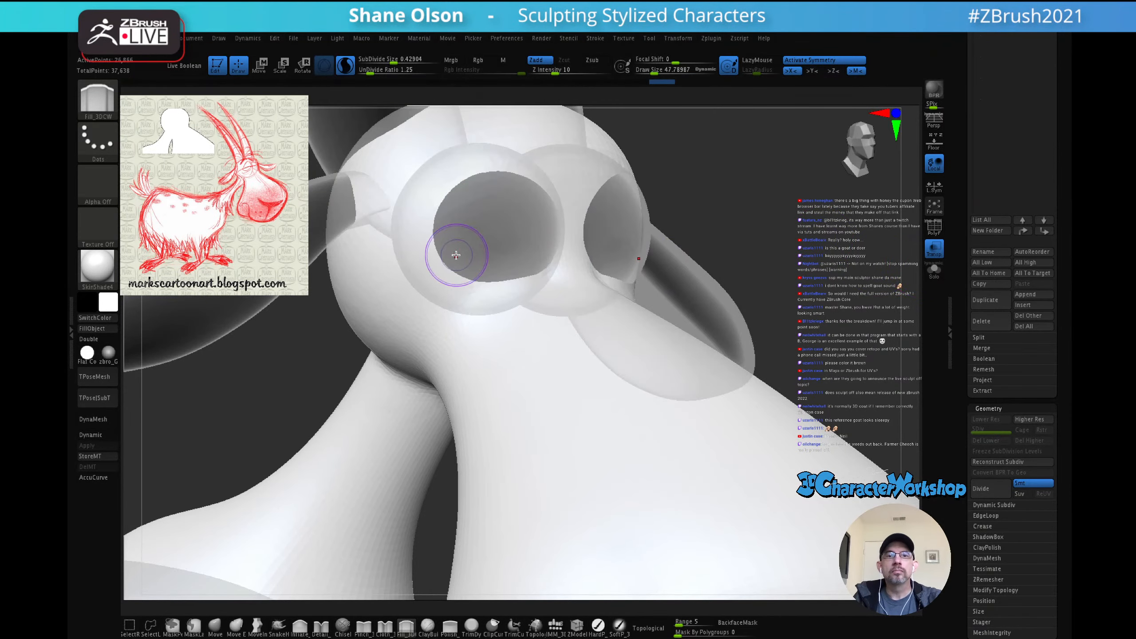
pyautogui.moveTo(456, 255); pyautogui.dragTo(524, 259)
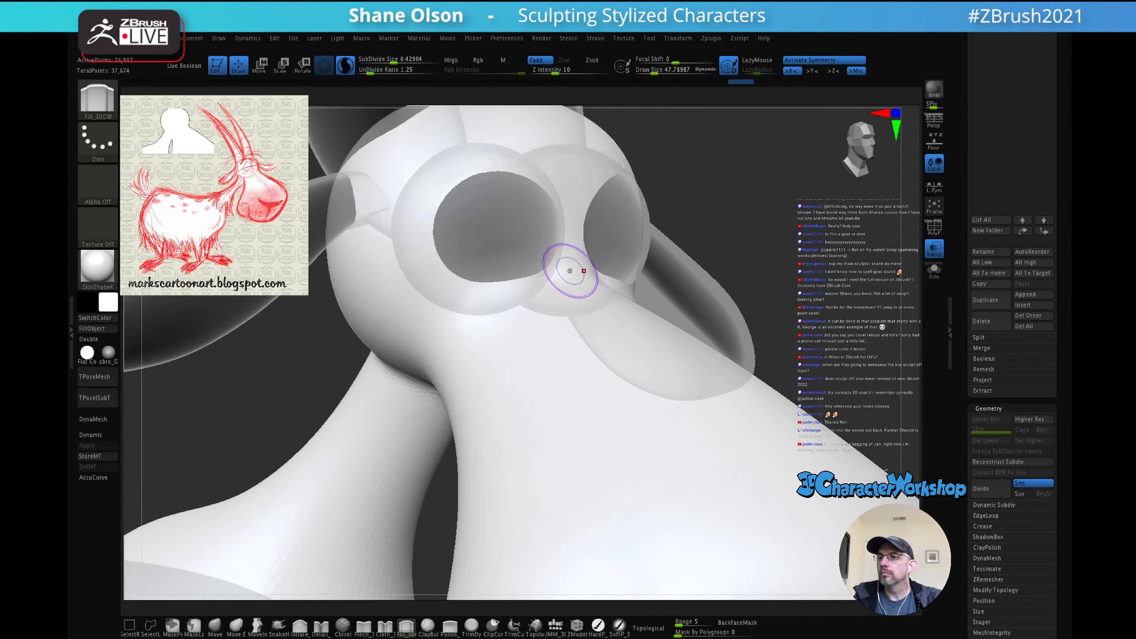
pyautogui.moveTo(566, 261)
pyautogui.mouseDown(button='right')
pyautogui.moveTo(581, 254)
pyautogui.moveTo(558, 214)
pyautogui.mouseUp(button='right')
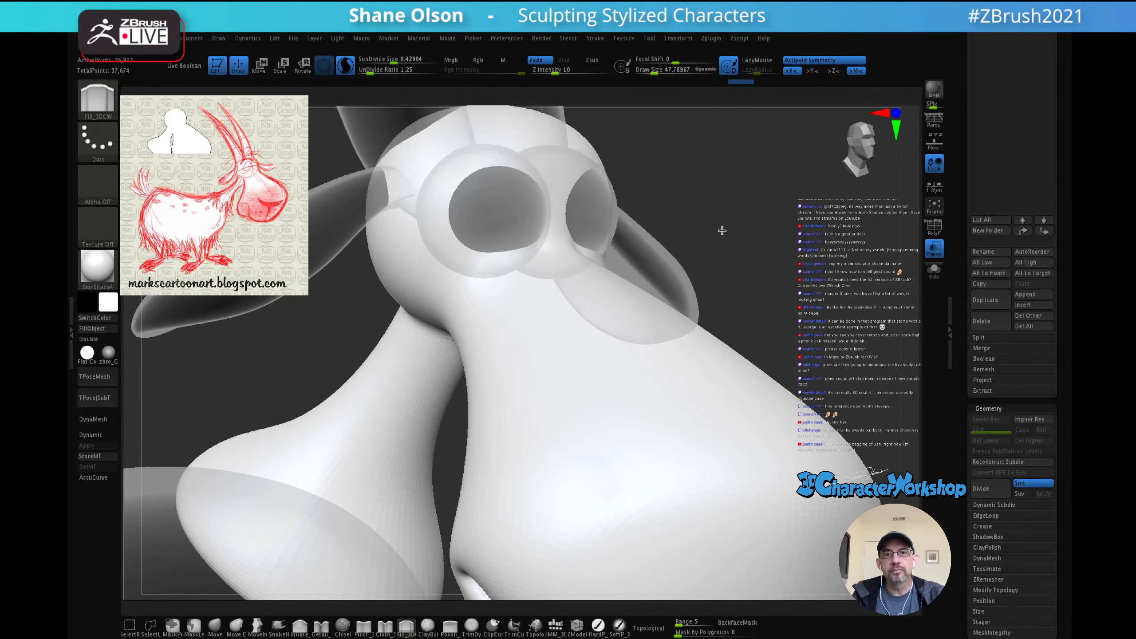
pyautogui.moveTo(722, 230); pyautogui.dragTo(717, 223)
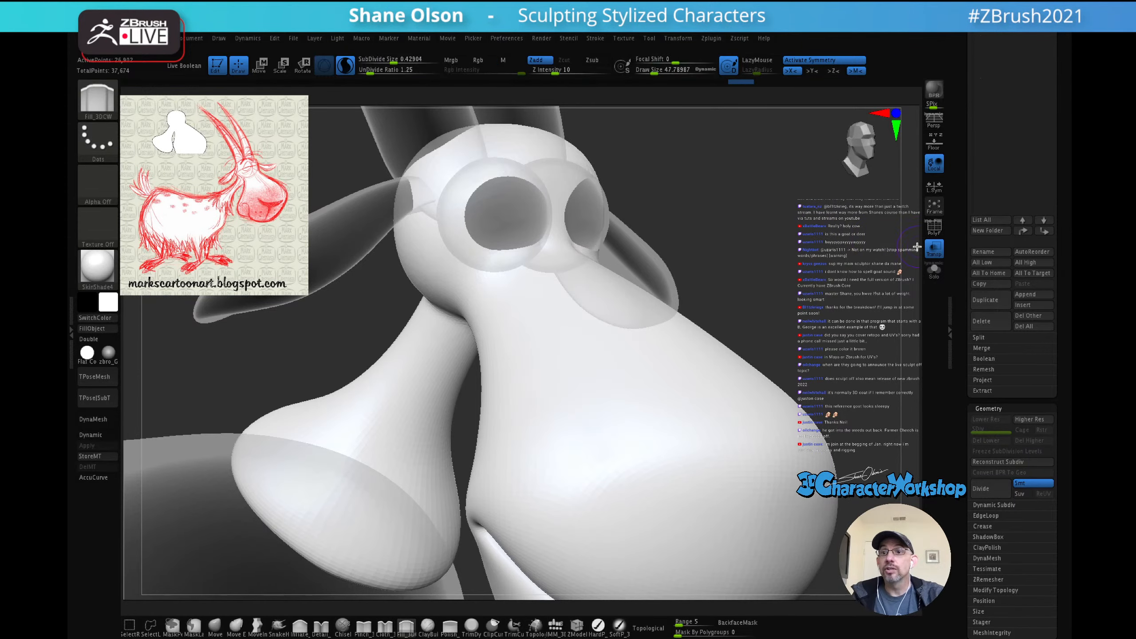
pyautogui.click(933, 249)
# Step: Select the eyeballs subtool from the front, check its mesh and duplicate it
pyautogui.moveTo(763, 216); pyautogui.dragTo(739, 202)
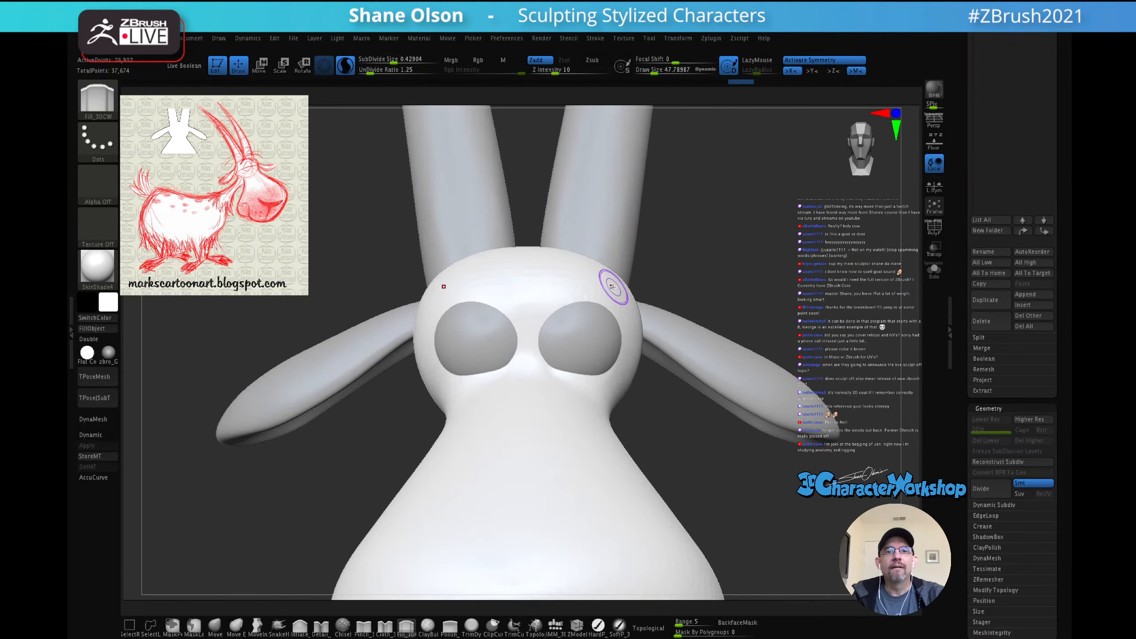
pyautogui.keyDown('alt'); pyautogui.click(581, 333); pyautogui.keyUp('alt')
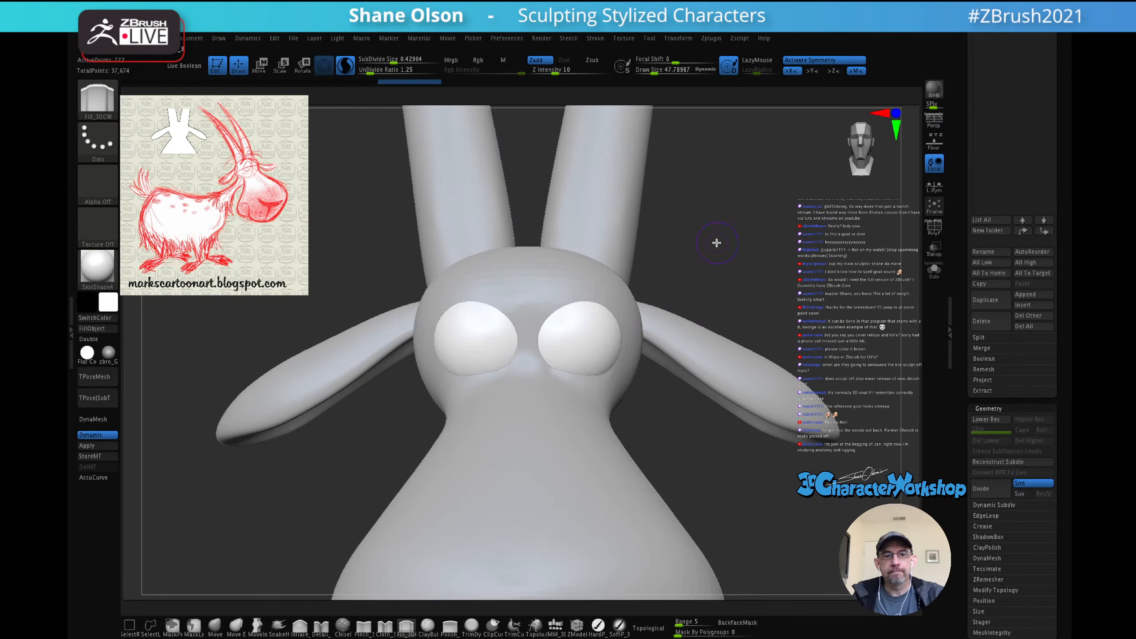
pyautogui.hotkey('shift', 'f')
pyautogui.hotkey('shift', 'f')
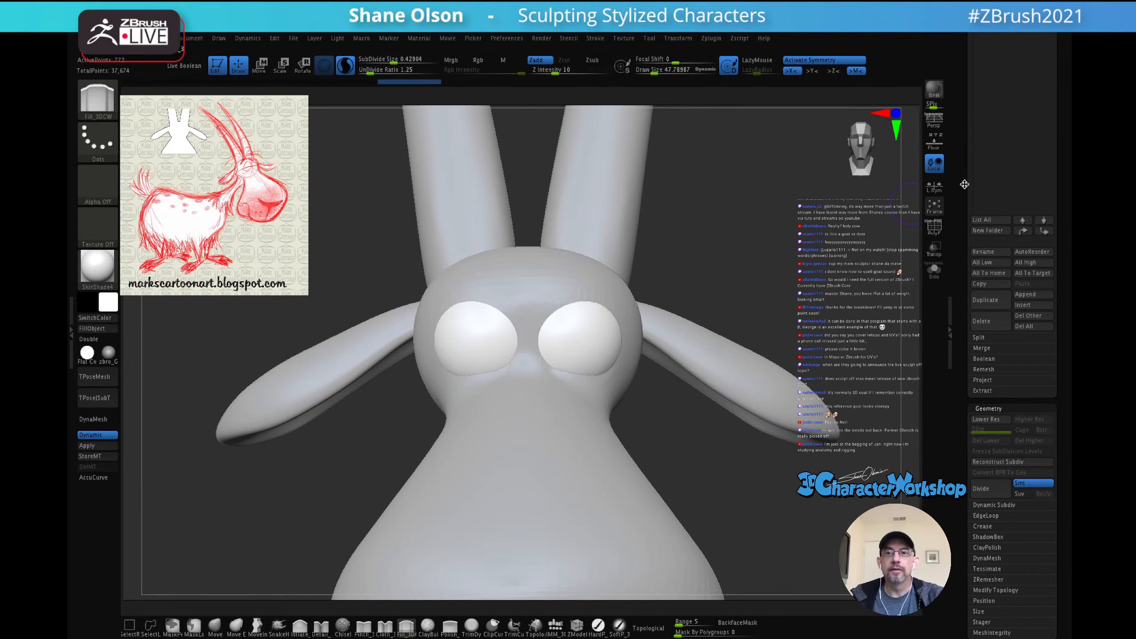
pyautogui.moveTo(965, 170); pyautogui.dragTo(952, 279)
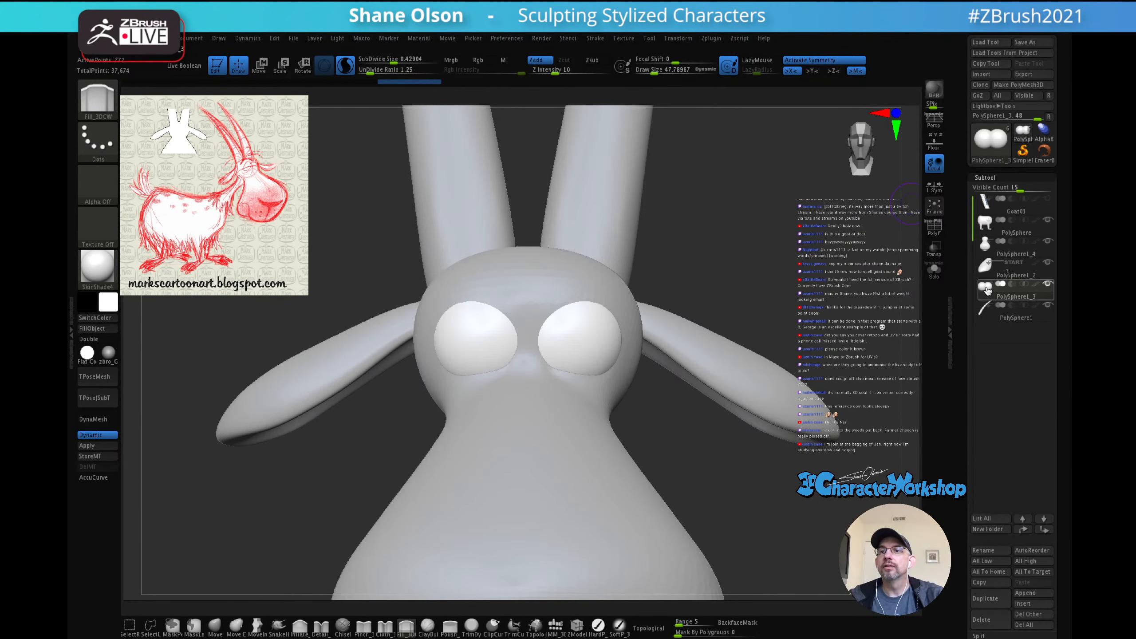
pyautogui.moveTo(986, 293)
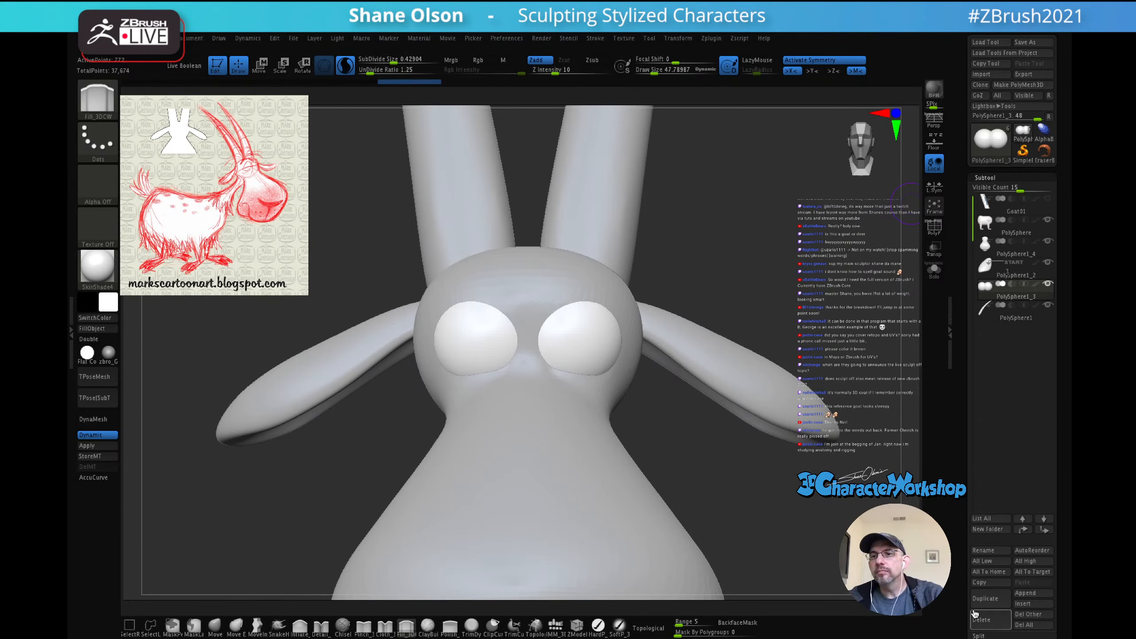
pyautogui.click(985, 598)
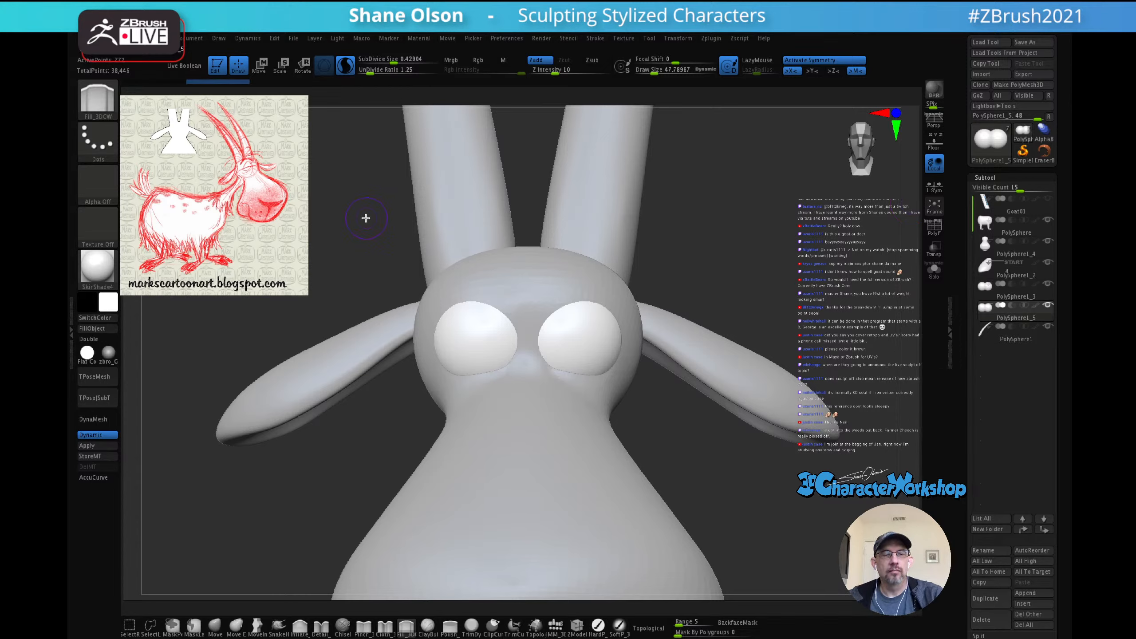
# Step: Enlarge and reposition the reference sketch to examine the goat's eye, ear and muzzle details
pyautogui.press('z')
pyautogui.click(271, 219)
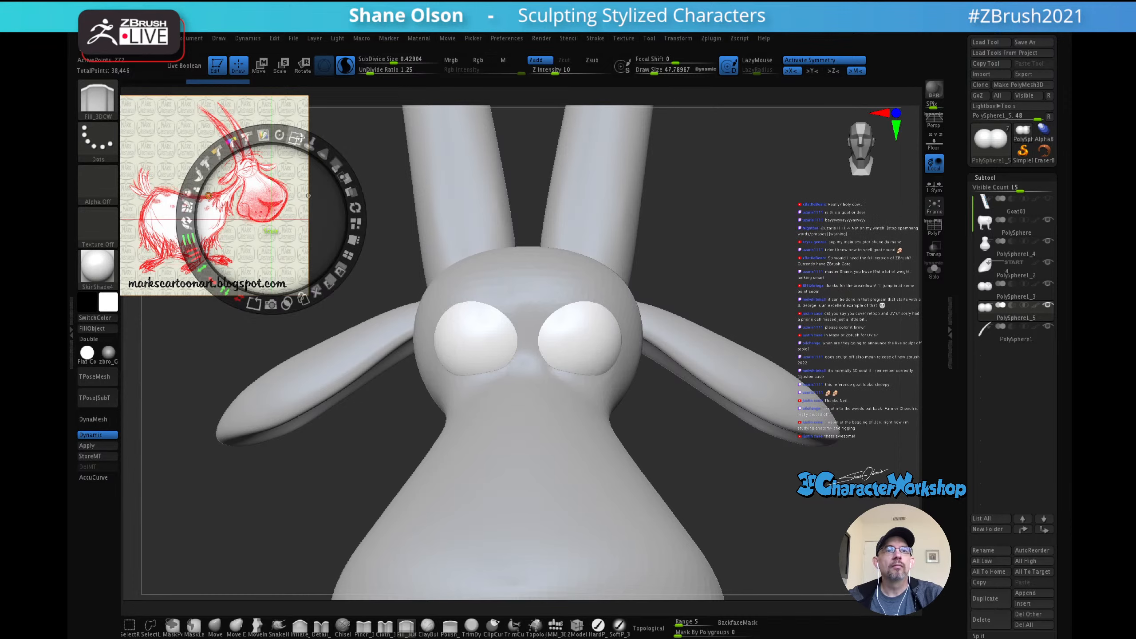
pyautogui.moveTo(310, 143); pyautogui.dragTo(395, 209)
pyautogui.moveTo(299, 186); pyautogui.dragTo(288, 396)
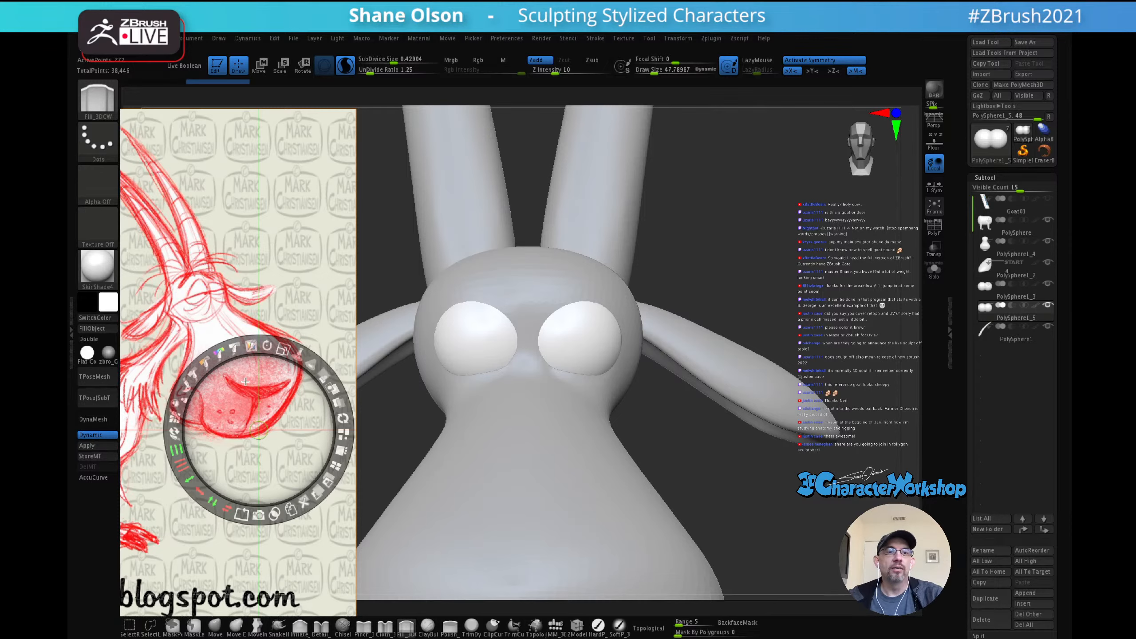
pyautogui.moveTo(245, 381); pyautogui.dragTo(304, 473)
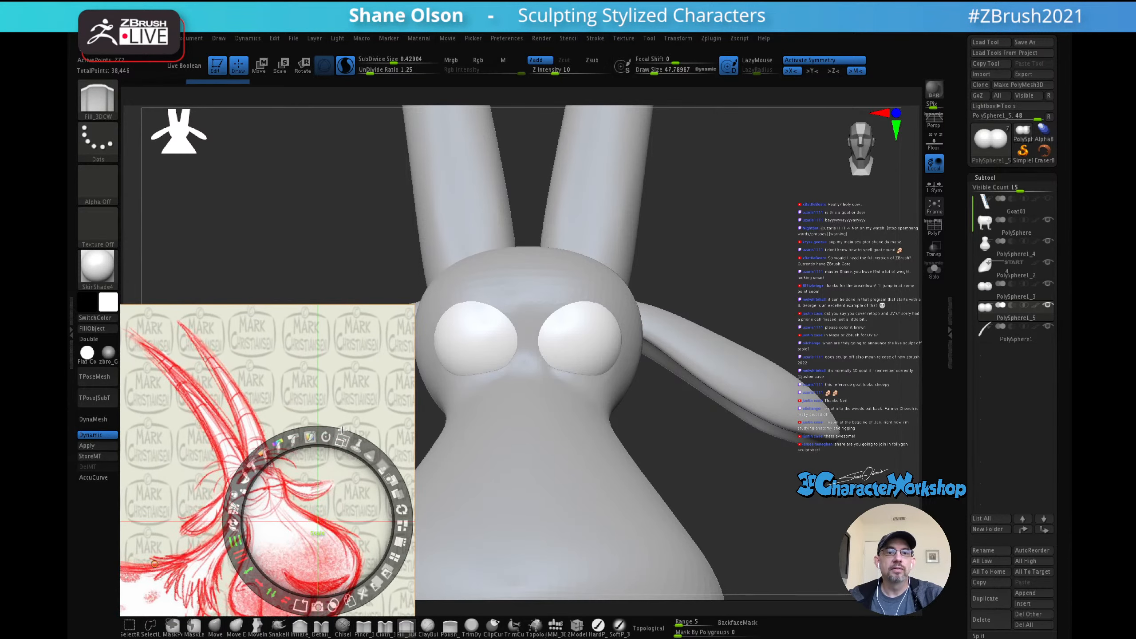
pyautogui.moveTo(342, 434); pyautogui.dragTo(234, 479)
pyautogui.press('z')
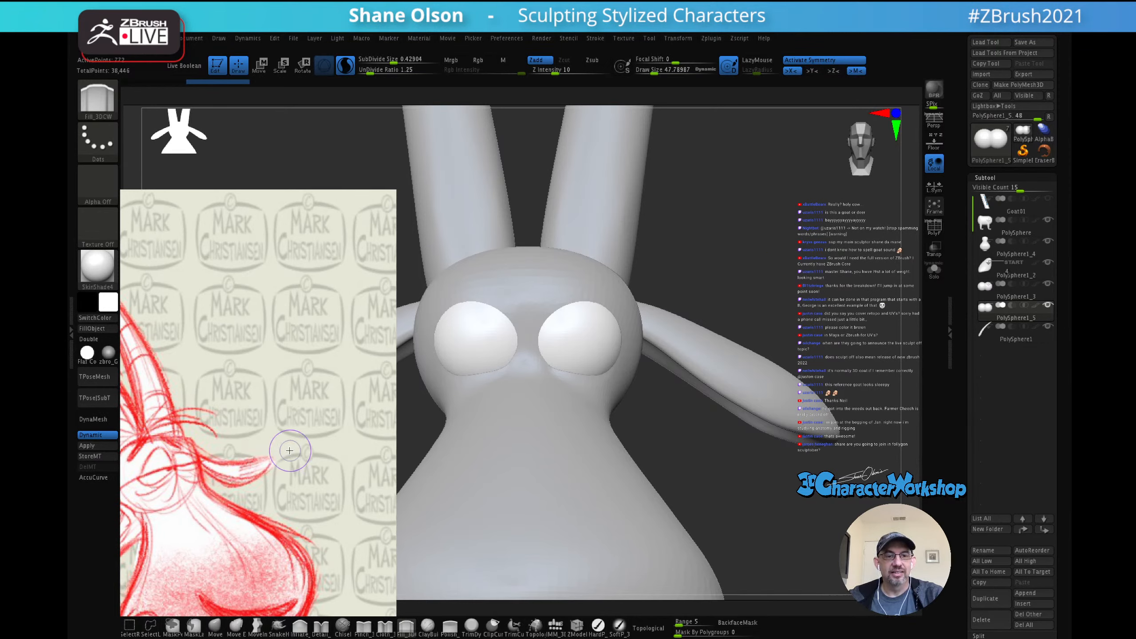
# Step: Shrink the reference sketch and move it back beside the model so the goat's head is unobstructed
pyautogui.hotkey('shift', 'z')
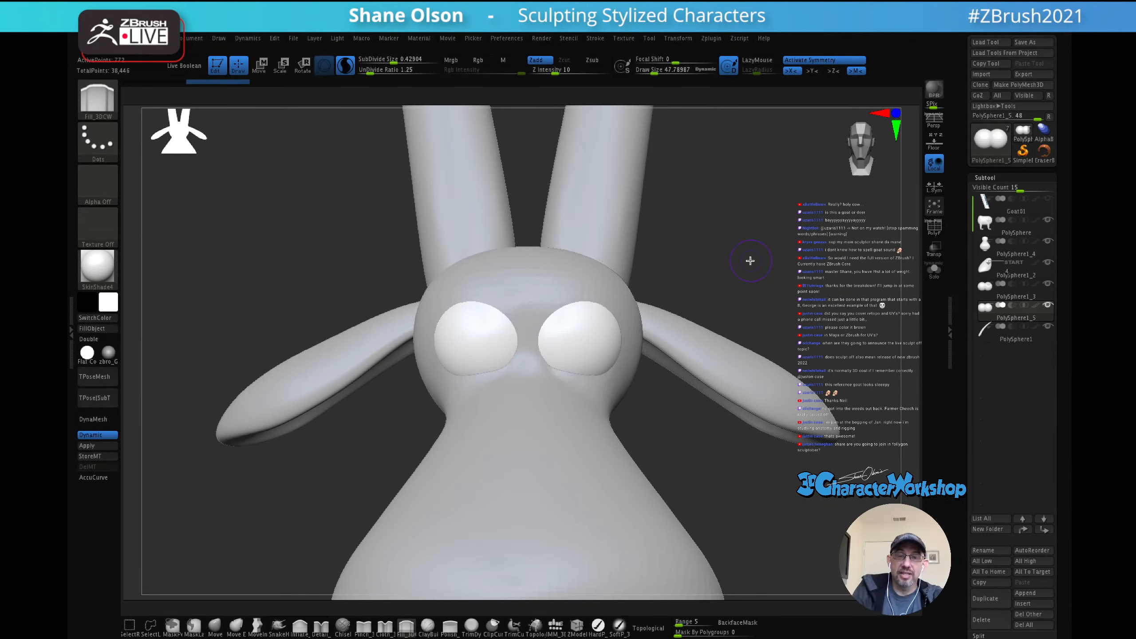
pyautogui.hotkey('shift', 'z')
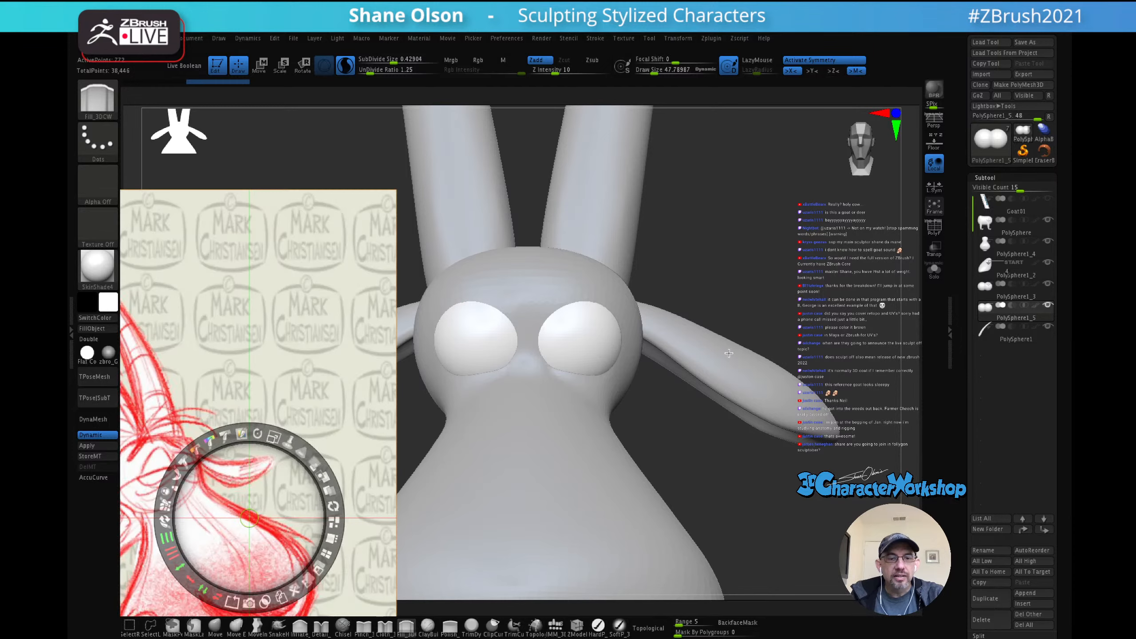
pyautogui.press('z')
pyautogui.moveTo(775, 240); pyautogui.dragTo(751, 244)
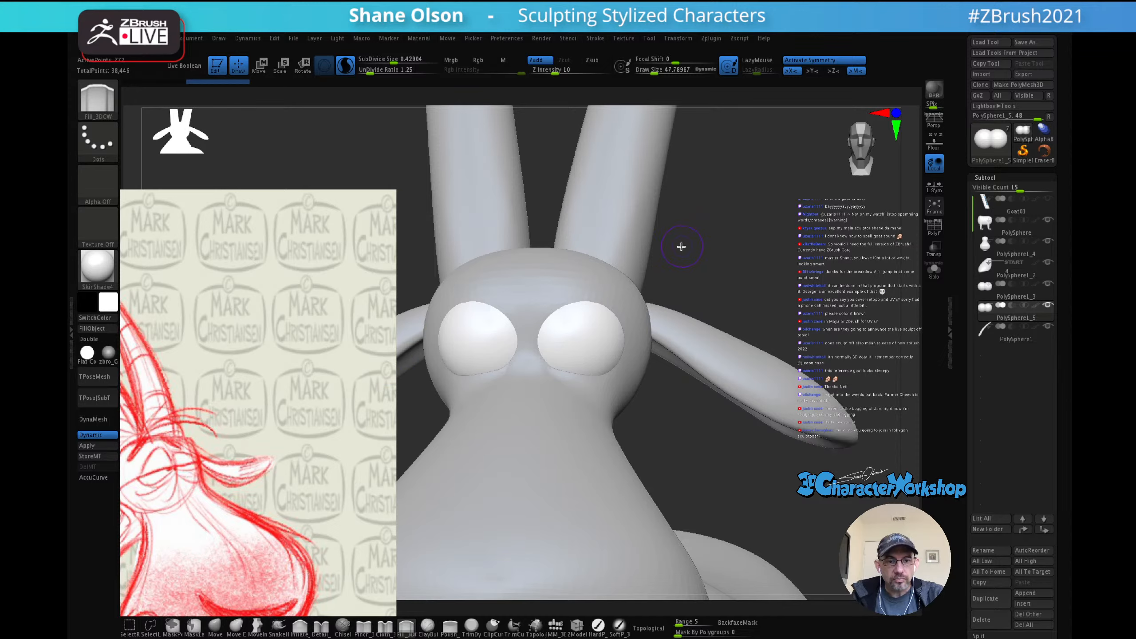
pyautogui.press('z')
pyautogui.moveTo(273, 437); pyautogui.dragTo(242, 118)
pyautogui.press('z')
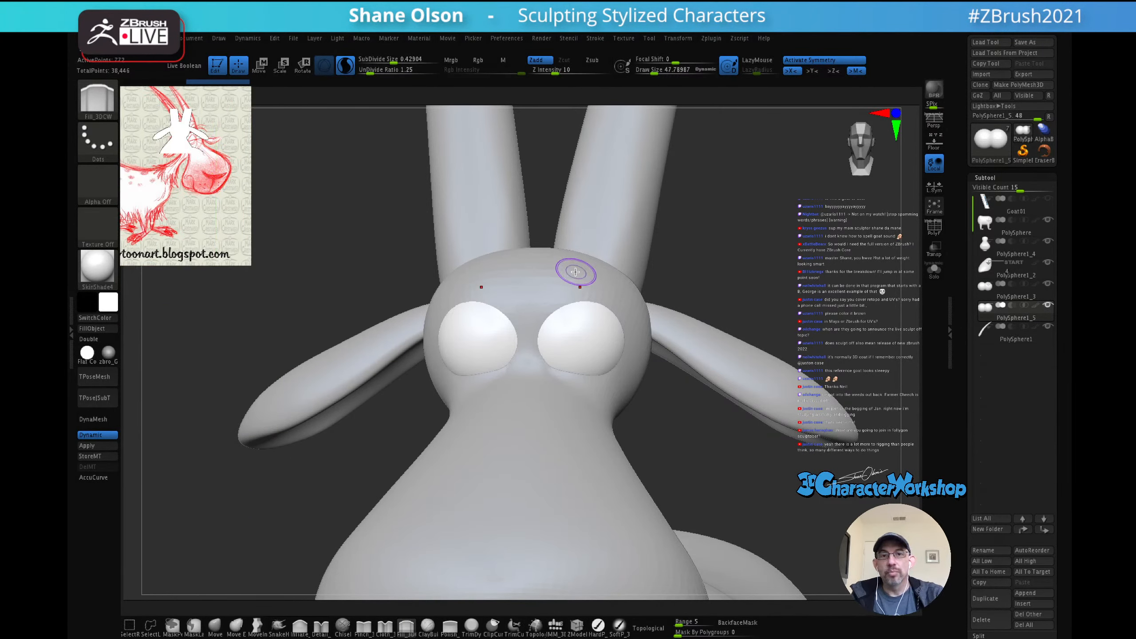
# Step: Activate Move mode for the duplicated eyeballs, set the Draw Size to about 201 and display their polygon wireframe
pyautogui.moveTo(544, 271); pyautogui.dragTo(567, 262, button='right')
pyautogui.moveTo(717, 180); pyautogui.dragTo(506, 351, button='right')
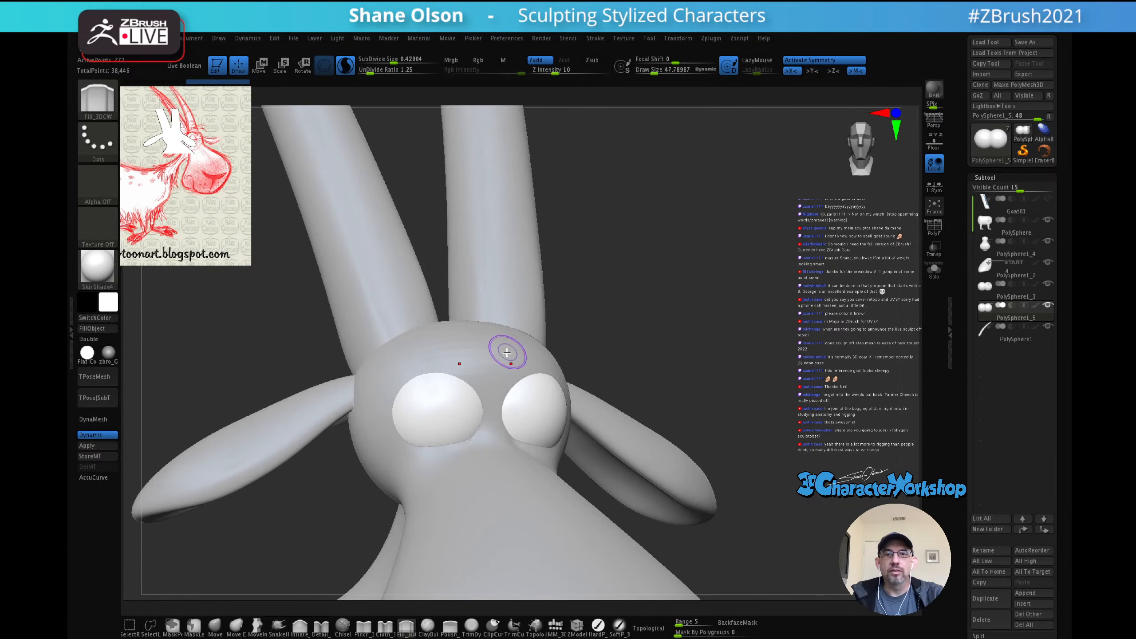
pyautogui.moveTo(585, 272); pyautogui.dragTo(640, 323, button='right')
pyautogui.press('w')
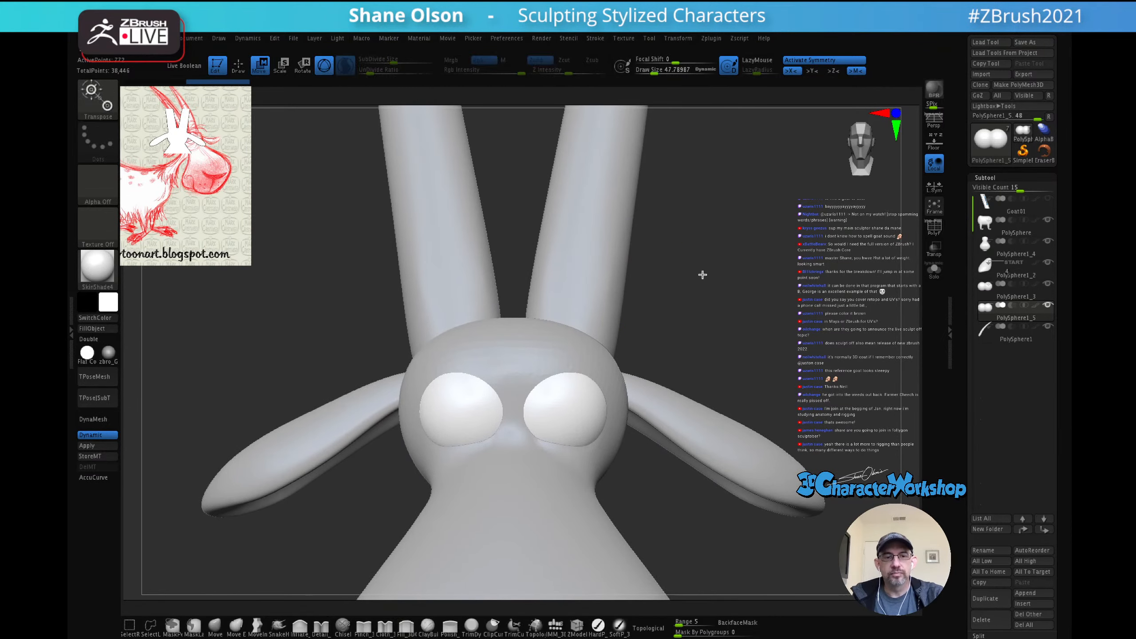
pyautogui.moveTo(702, 275)
pyautogui.keyDown('ctrl'); pyautogui.mouseDown(button='right')
pyautogui.moveTo(720, 276)
pyautogui.moveTo(669, 405)
pyautogui.moveTo(648, 402)
pyautogui.mouseUp(button='right'); pyautogui.keyUp('ctrl')
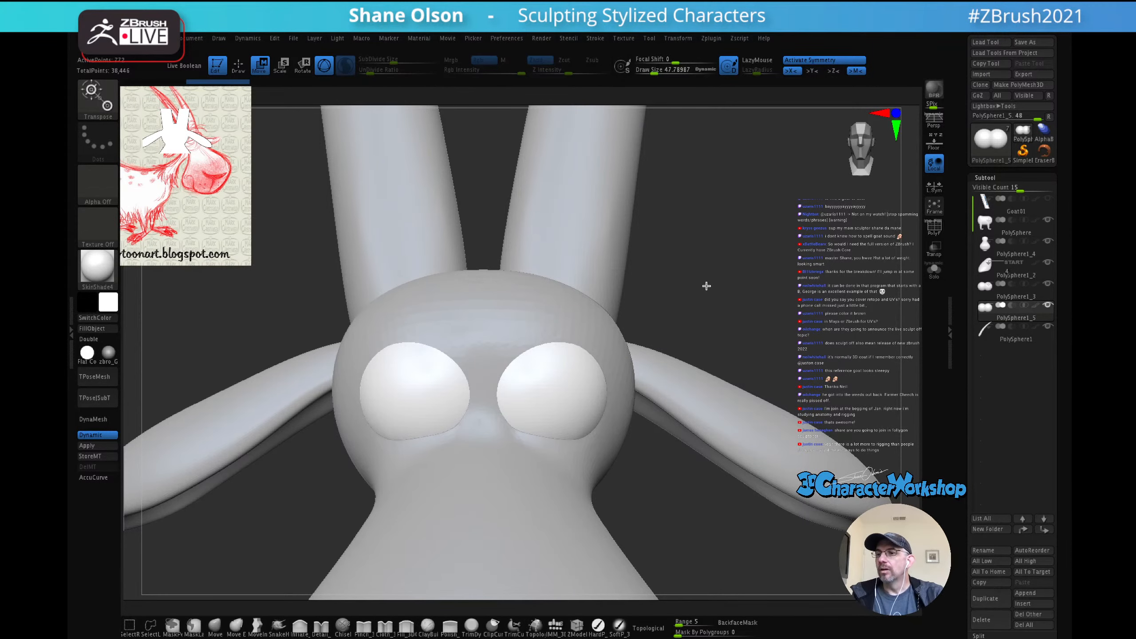
pyautogui.keyDown('ctrl'); pyautogui.moveTo(706, 280); pyautogui.dragTo(702, 289, button='right'); pyautogui.keyUp('ctrl')
pyautogui.keyDown('alt'); pyautogui.moveTo(740, 256); pyautogui.dragTo(709, 325, button='right'); pyautogui.keyUp('alt')
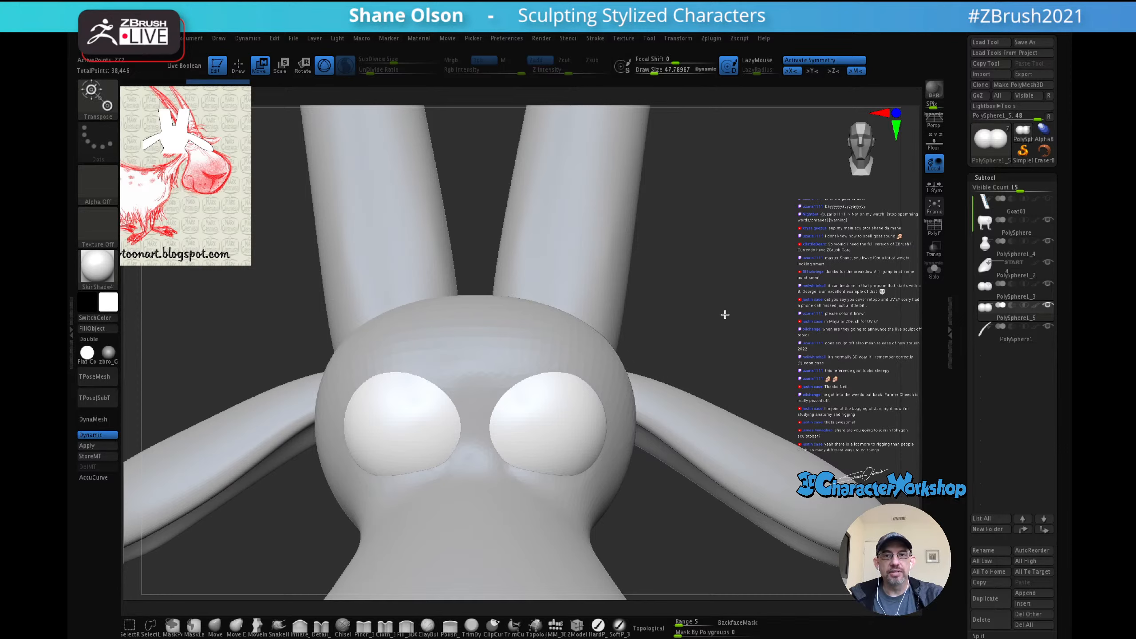
pyautogui.press('s')
pyautogui.moveTo(698, 329); pyautogui.dragTo(714, 329)
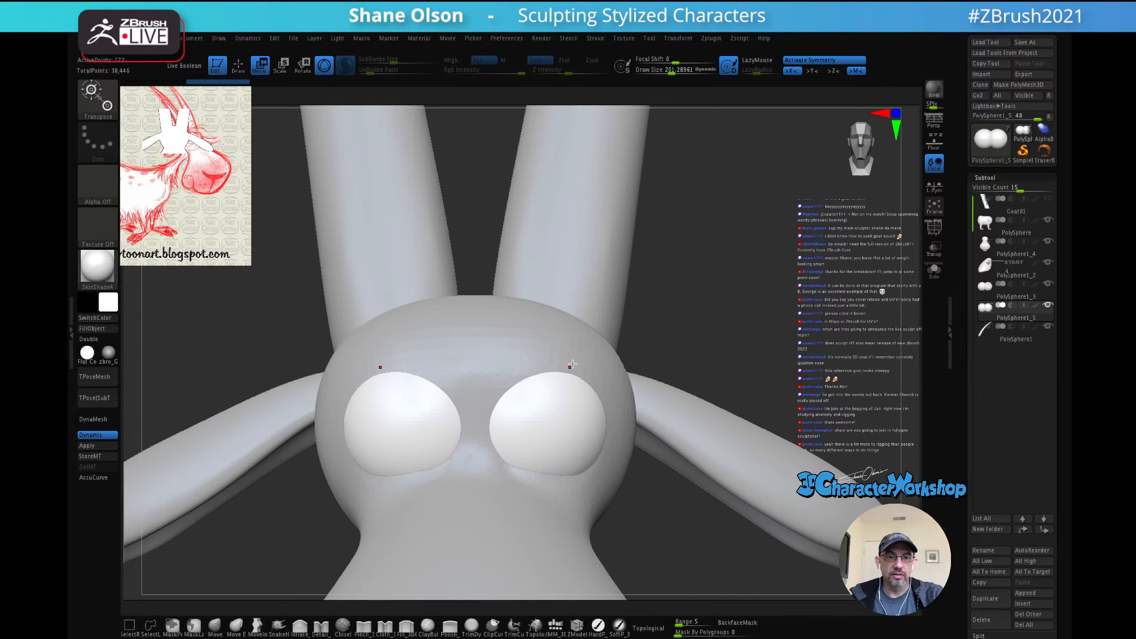
pyautogui.hotkey('shift', 'f')
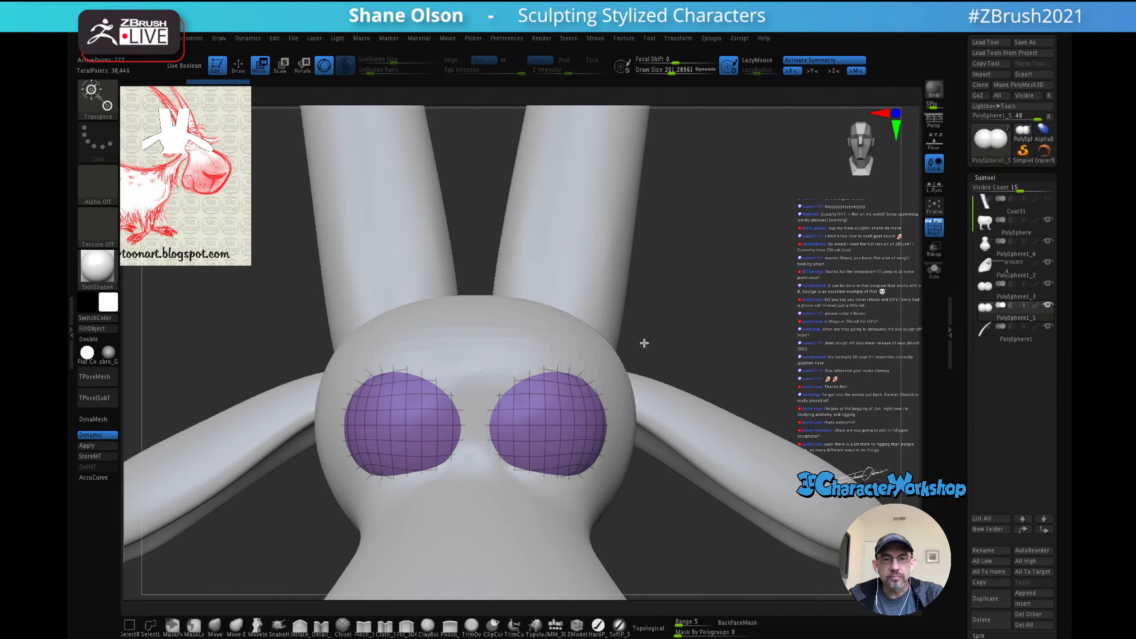
# Step: Shift the reference sketch slightly lower and clip off the lower half of the duplicated eyeballs with a horizontal ClipCurve cut
pyautogui.click(500, 627)
pyautogui.hotkey('shift', 'z')
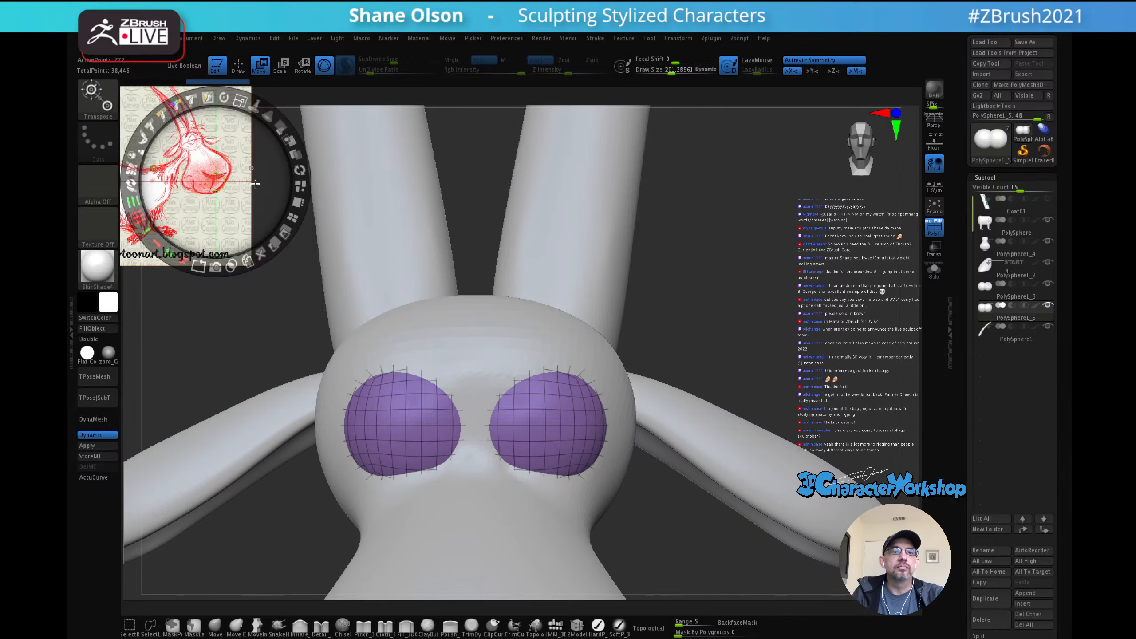
pyautogui.moveTo(255, 184); pyautogui.dragTo(250, 231)
pyautogui.press('z')
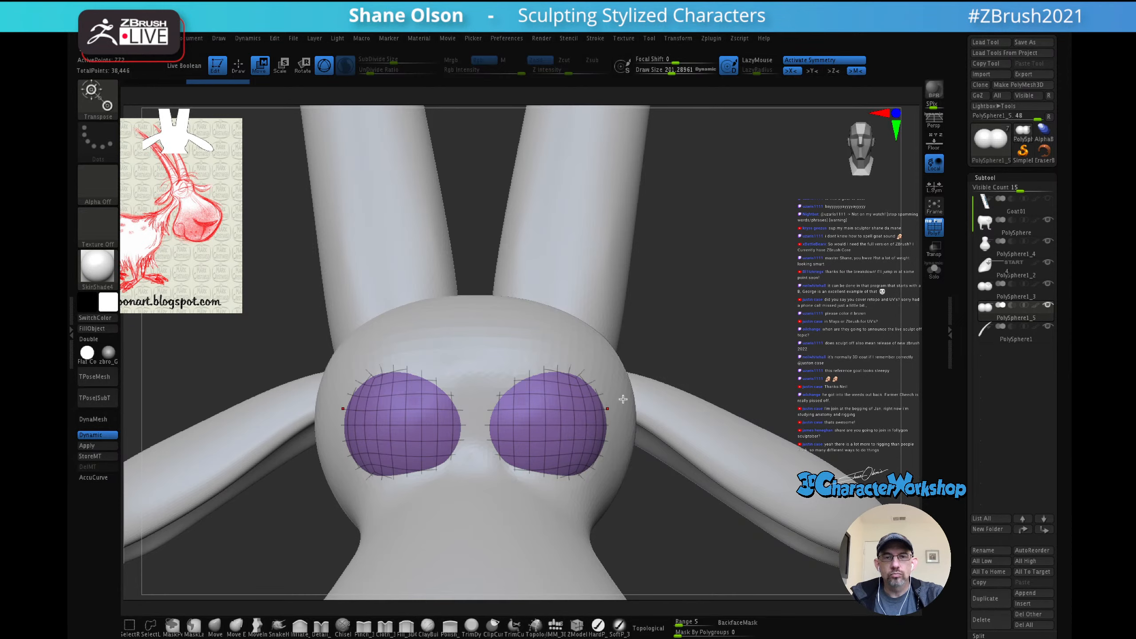
pyautogui.click(493, 627)
pyautogui.click(468, 633)
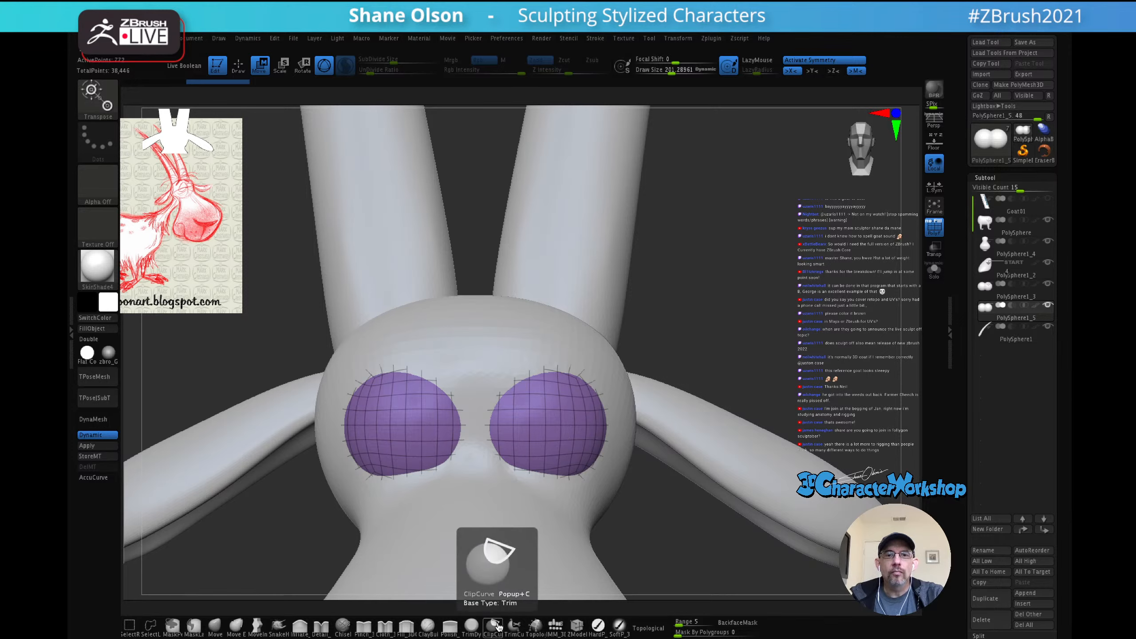
pyautogui.moveTo(760, 337)
pyautogui.keyDown('ctrl'); pyautogui.keyDown('shift'); pyautogui.mouseDown()
pyautogui.moveTo(506, 342)
pyautogui.moveTo(459, 425)
pyautogui.moveTo(436, 425)
pyautogui.mouseUp(); pyautogui.keyUp('shift'); pyautogui.keyUp('ctrl')
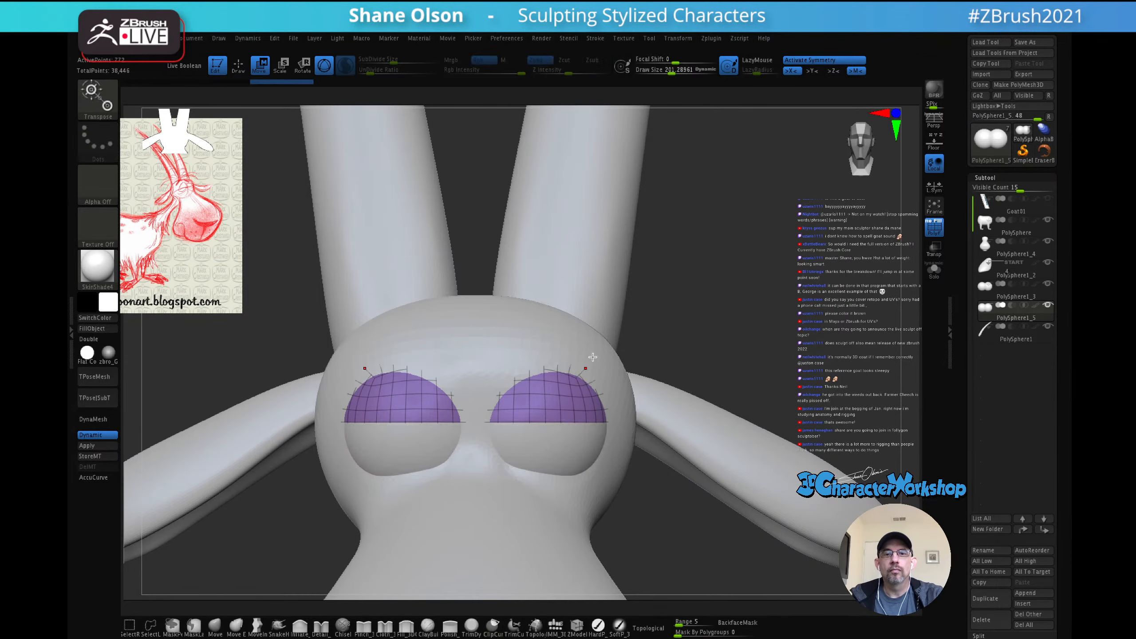
pyautogui.moveTo(728, 291)
pyautogui.mouseDown()
pyautogui.moveTo(721, 285)
pyautogui.moveTo(730, 288)
pyautogui.mouseUp()
pyautogui.press('q')
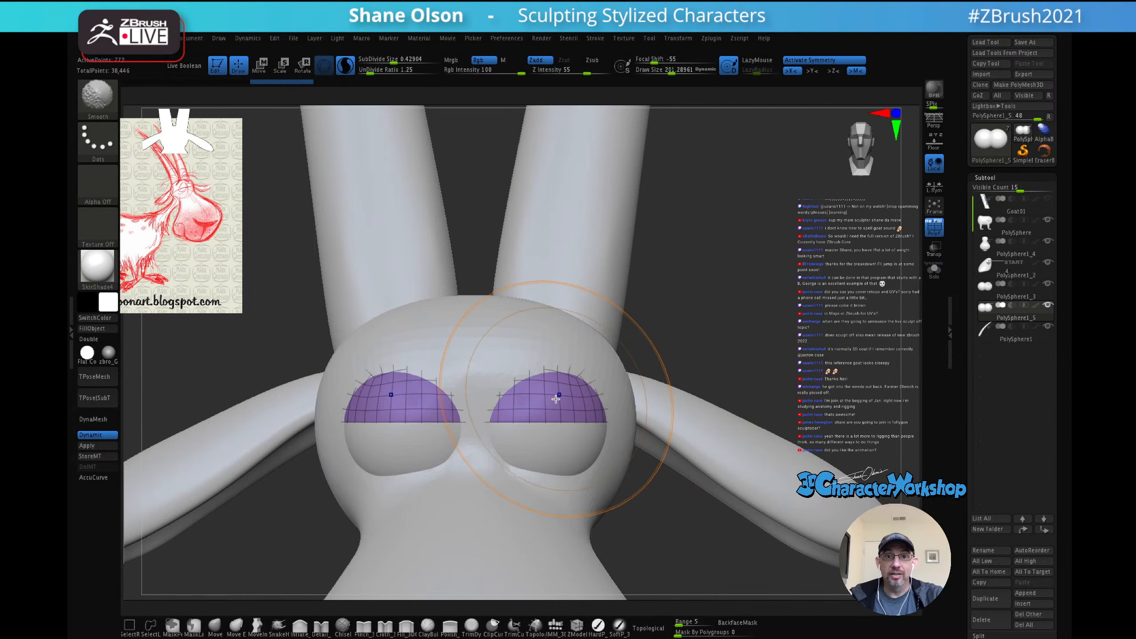
pyautogui.moveTo(649, 320)
pyautogui.keyDown('ctrl'); pyautogui.mouseDown()
pyautogui.moveTo(688, 317)
pyautogui.moveTo(699, 296)
pyautogui.mouseUp(); pyautogui.keyUp('ctrl')
pyautogui.hotkey('ctrl', 'z')
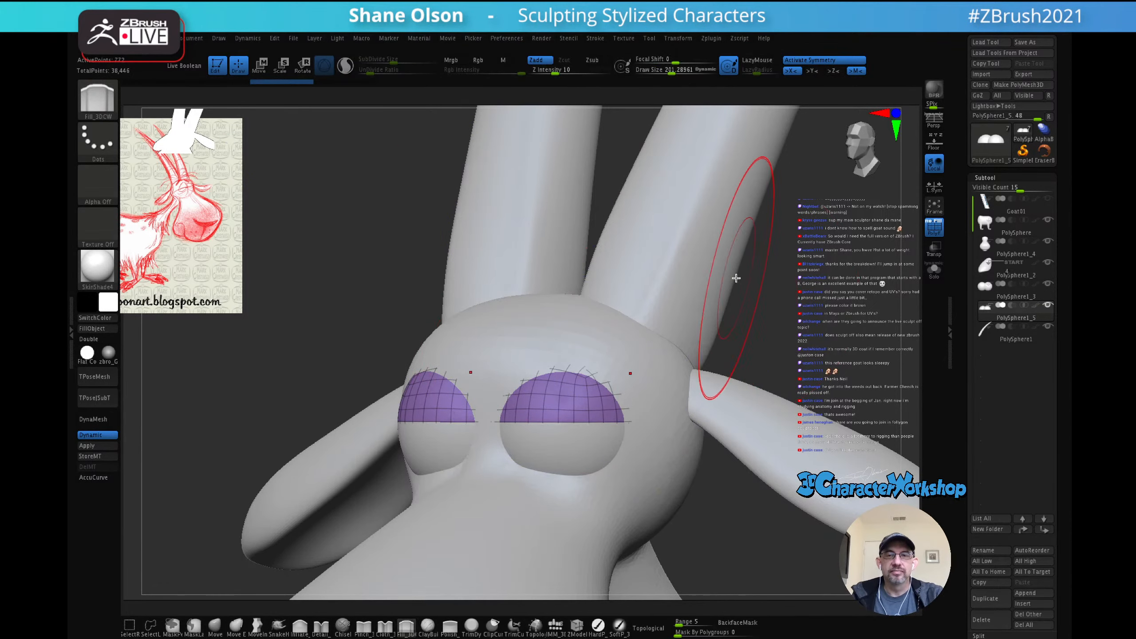
pyautogui.keyDown('shift'); pyautogui.moveTo(735, 279); pyautogui.dragTo(751, 263); pyautogui.keyUp('shift')
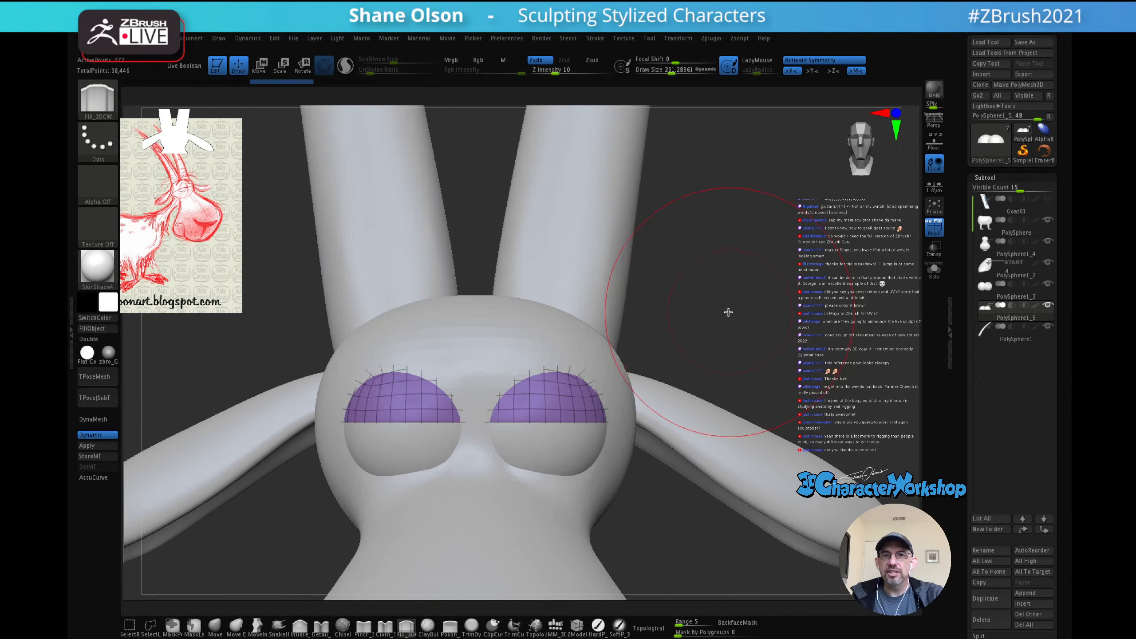
pyautogui.moveTo(728, 310); pyautogui.dragTo(731, 257)
# Step: Place the transform gizmo on one of the clipped half-spheres and reset its orientation
pyautogui.press('w')
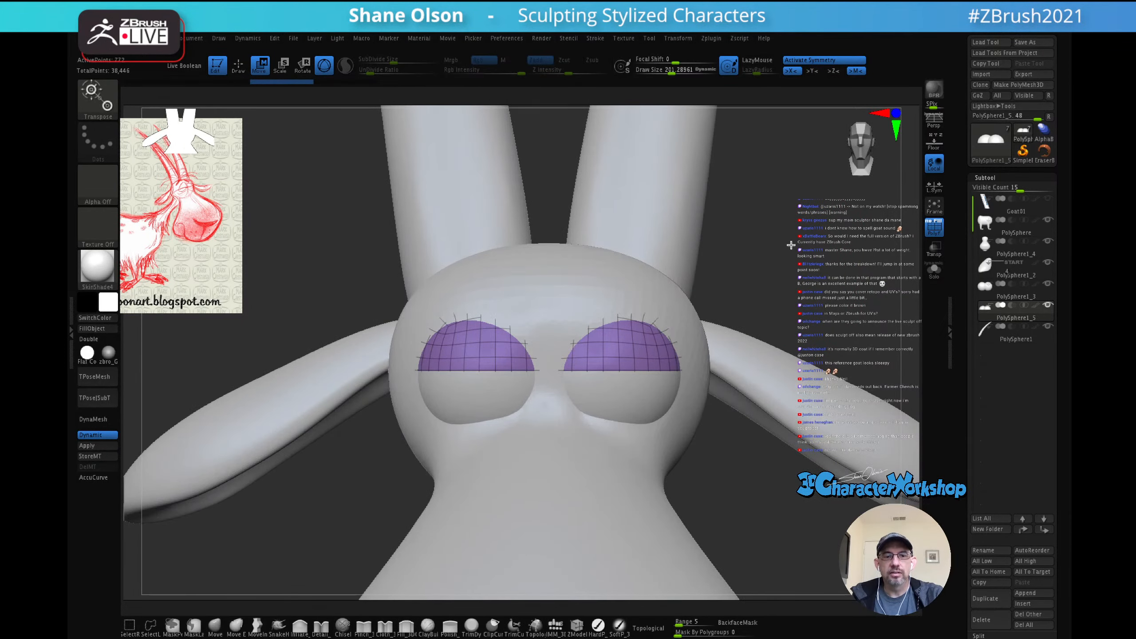
pyautogui.keyDown('alt'); pyautogui.moveTo(783, 212); pyautogui.dragTo(733, 243); pyautogui.keyUp('alt')
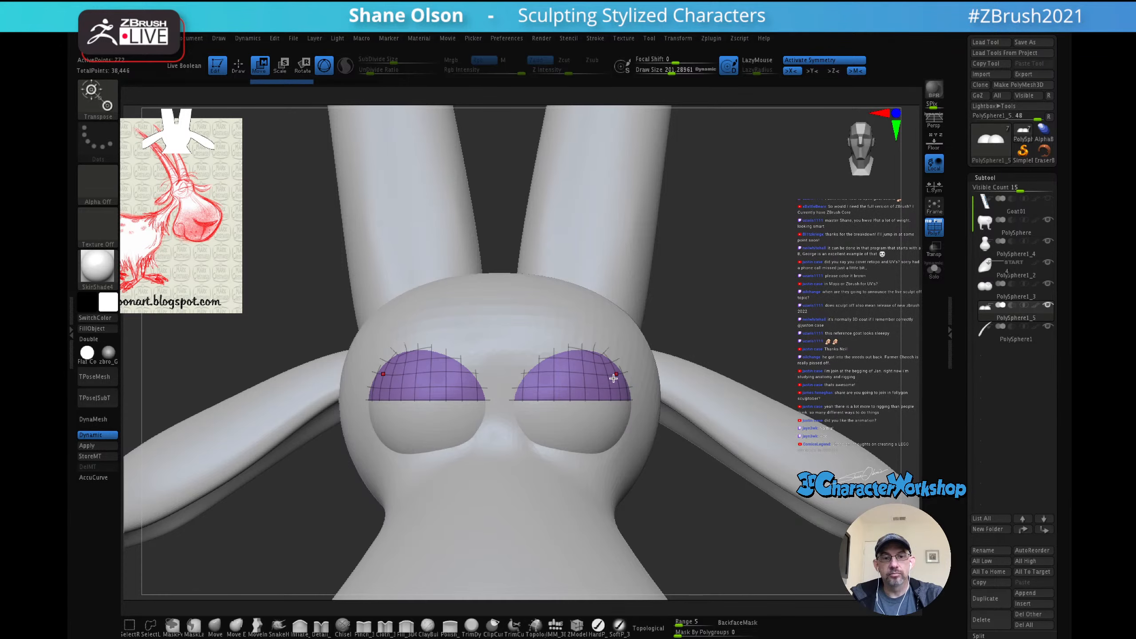
pyautogui.click(585, 375)
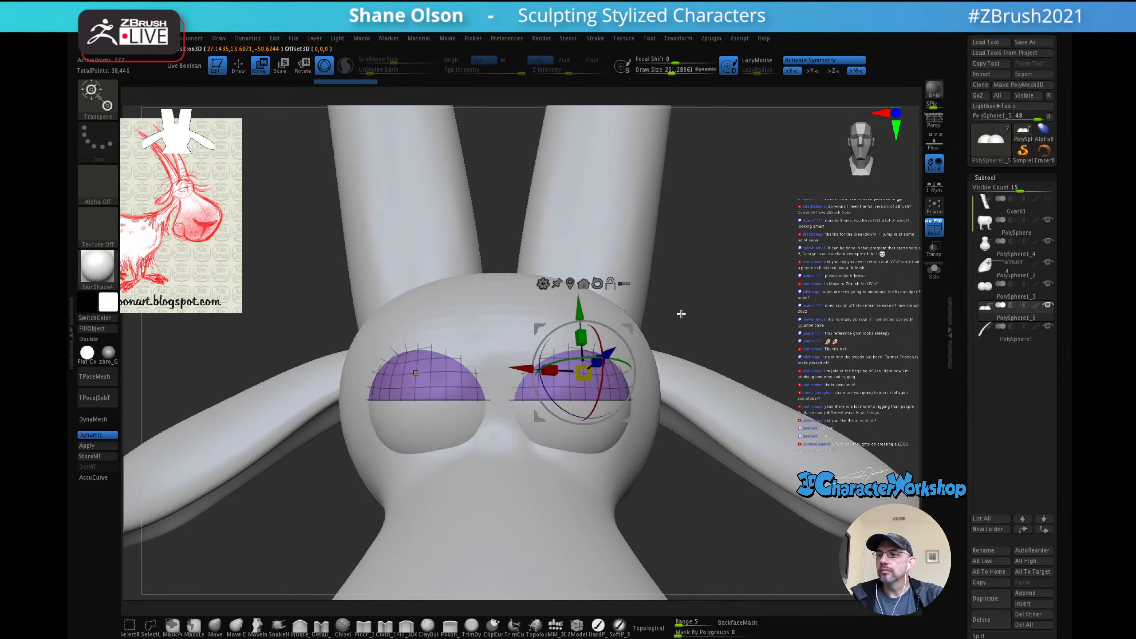
pyautogui.moveTo(727, 284)
pyautogui.mouseDown()
pyautogui.moveTo(680, 288)
pyautogui.moveTo(719, 291)
pyautogui.mouseUp()
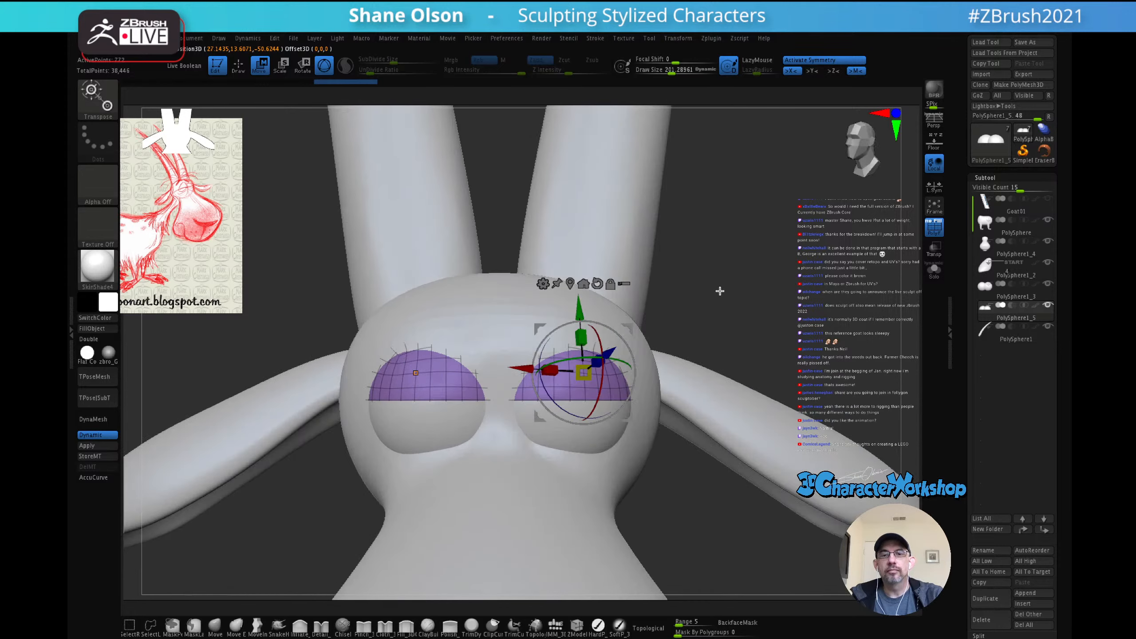
pyautogui.click(597, 283)
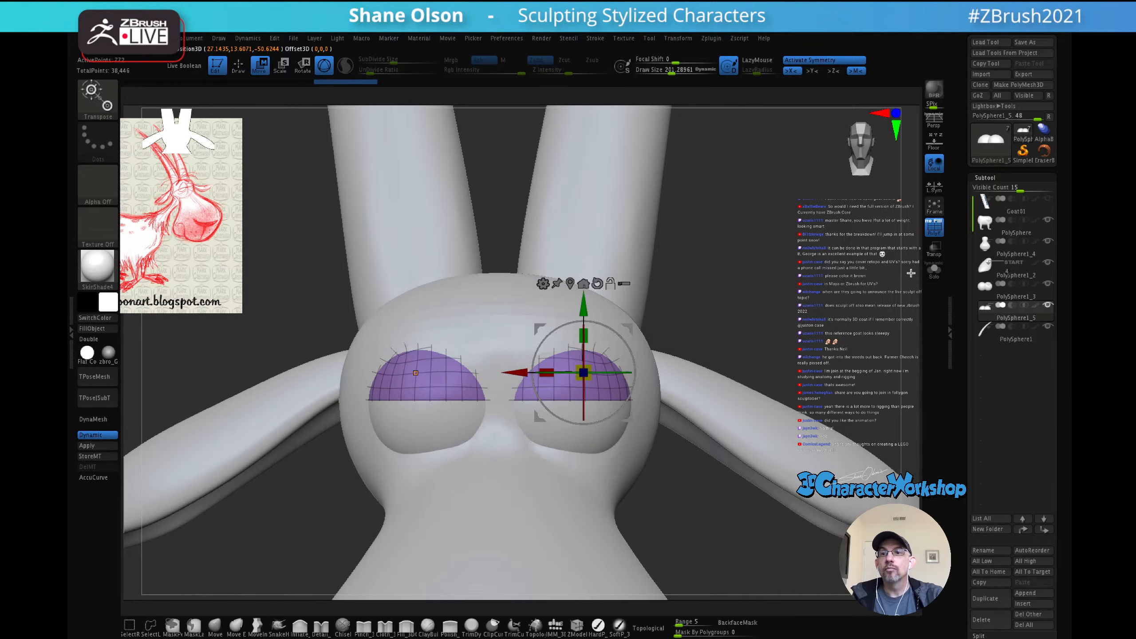
# Step: Isolate the half-spheres with Solo, centre the gizmo on one sphere from below and enlarge them slightly
pyautogui.click(934, 269)
pyautogui.moveTo(710, 381); pyautogui.dragTo(720, 281)
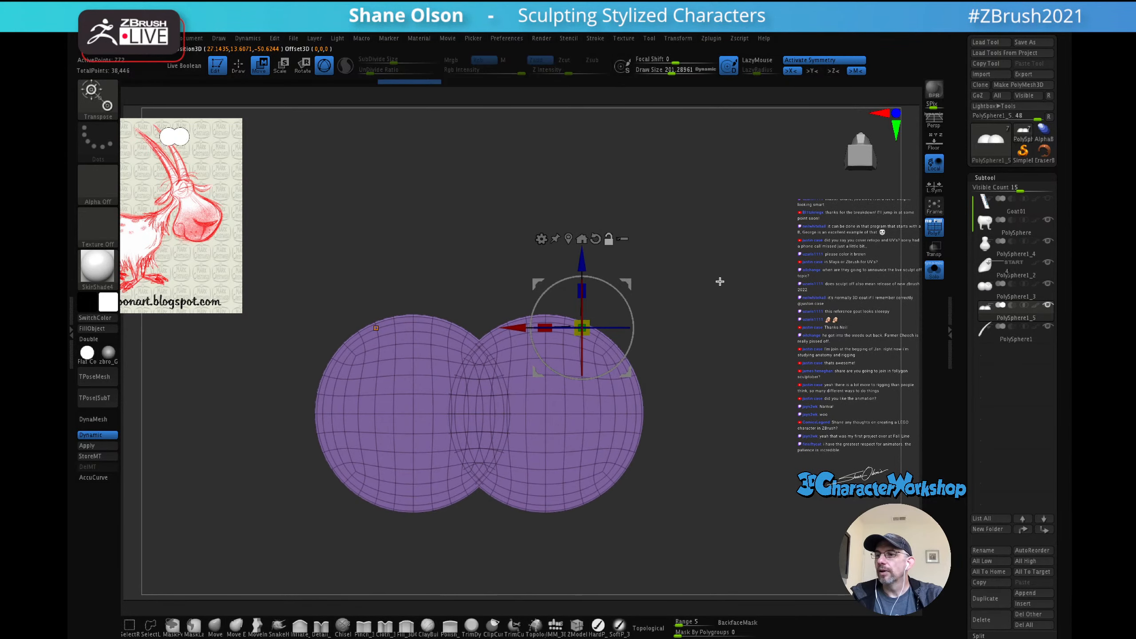
pyautogui.click(546, 415)
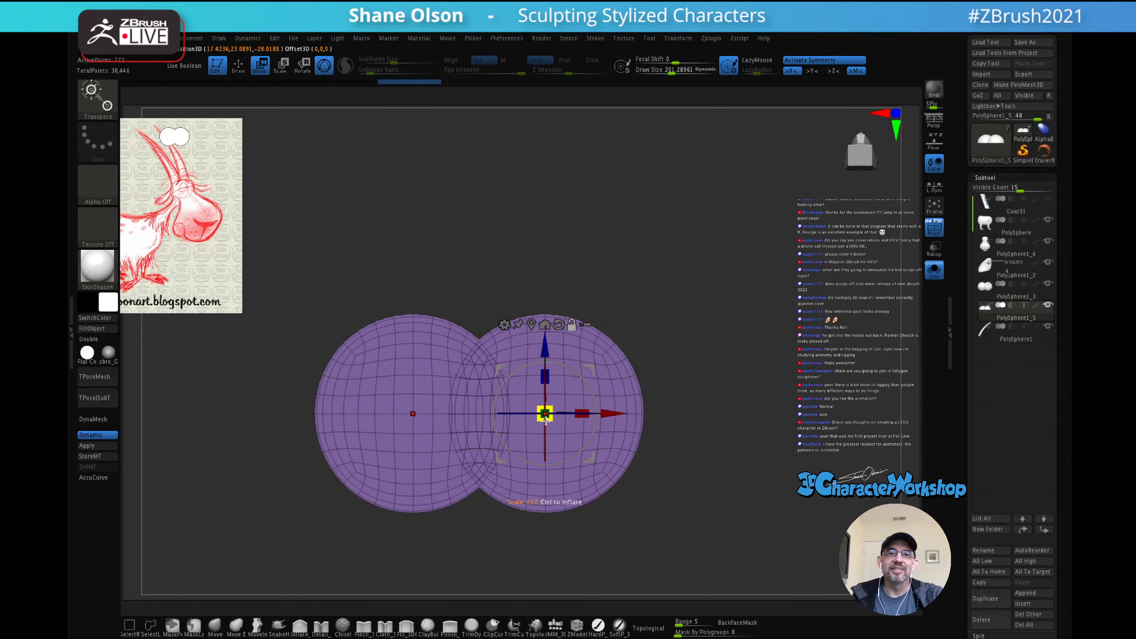
pyautogui.keyDown('shift'); pyautogui.moveTo(663, 356); pyautogui.dragTo(628, 313); pyautogui.keyUp('shift')
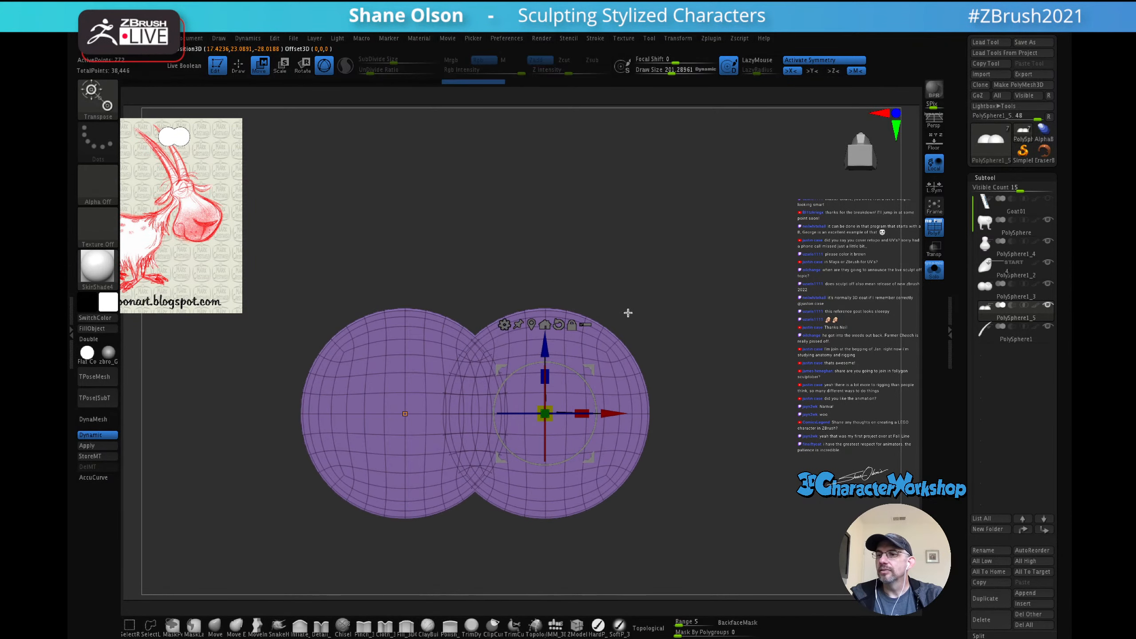
# Step: Replace the last scaling with a slight enlargement using local symmetry (L.Sym), and turn Solo off
pyautogui.moveTo(549, 405); pyautogui.dragTo(553, 393)
pyautogui.hotkey('ctrl', 'z')
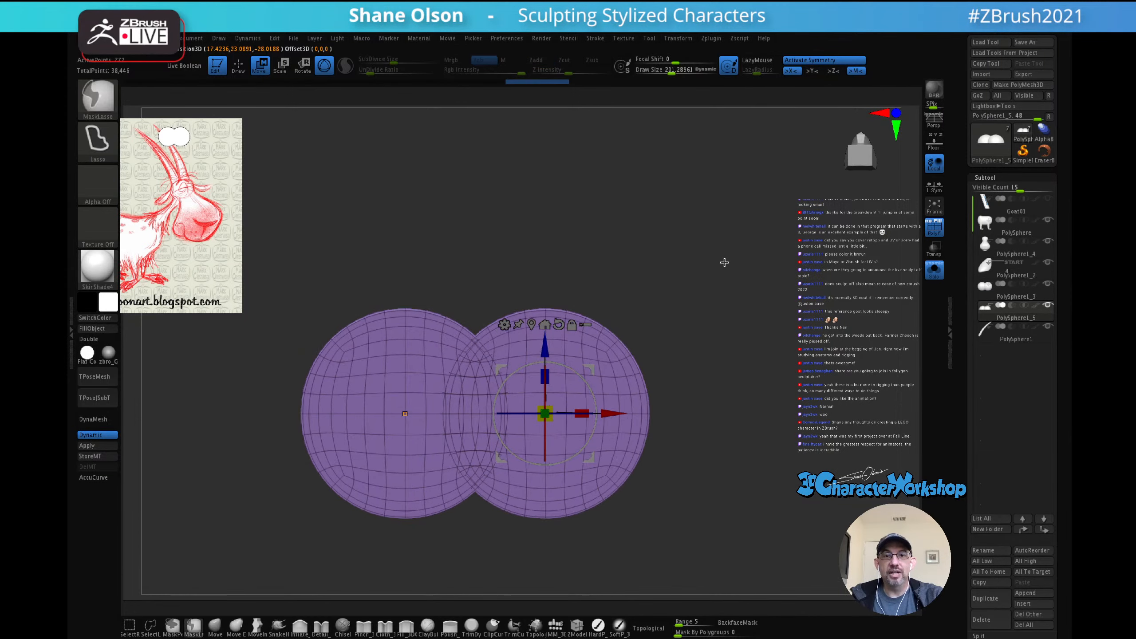
pyautogui.click(934, 185)
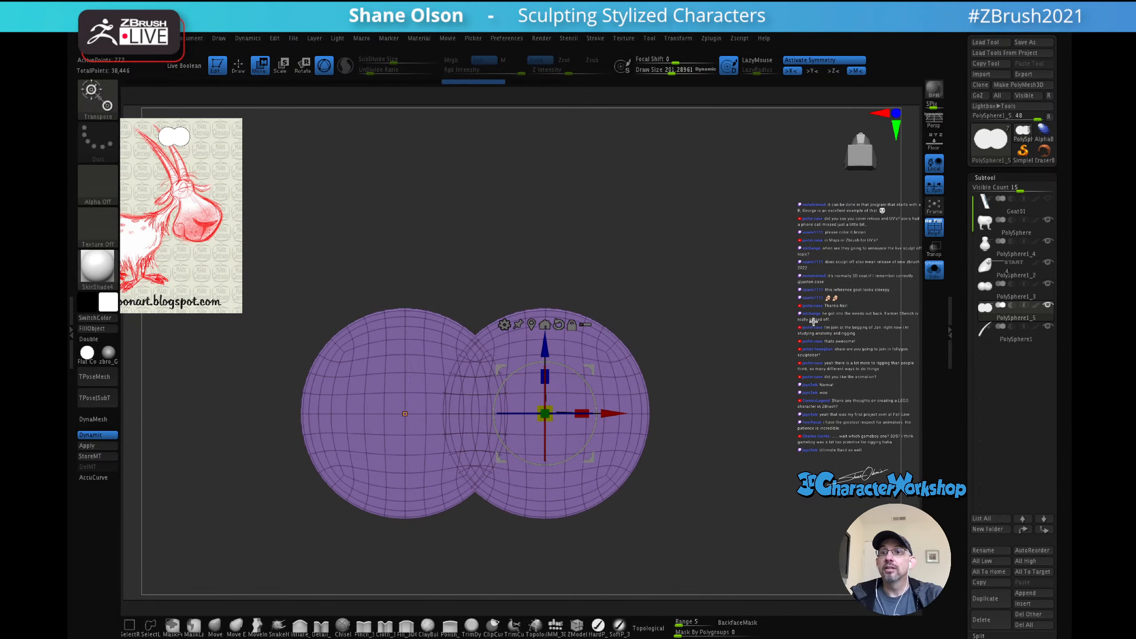
pyautogui.moveTo(552, 407); pyautogui.dragTo(553, 401)
pyautogui.click(934, 272)
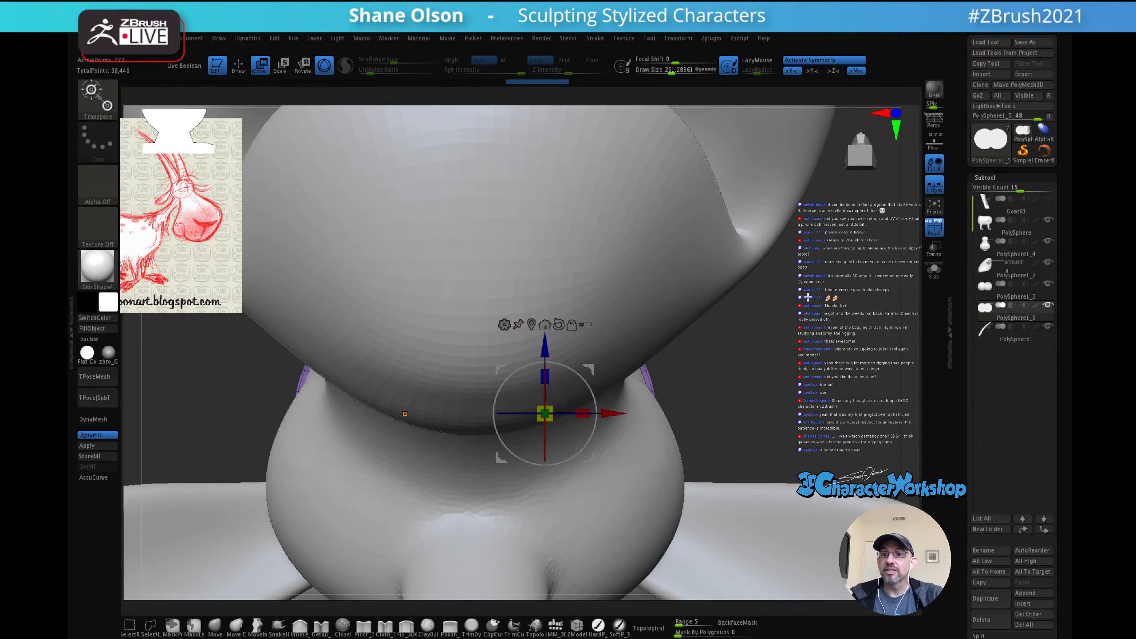
# Step: Rotate the half-sphere eyelids symmetrically from the front so their outer ends tilt down over the eyes
pyautogui.moveTo(759, 324); pyautogui.dragTo(766, 365)
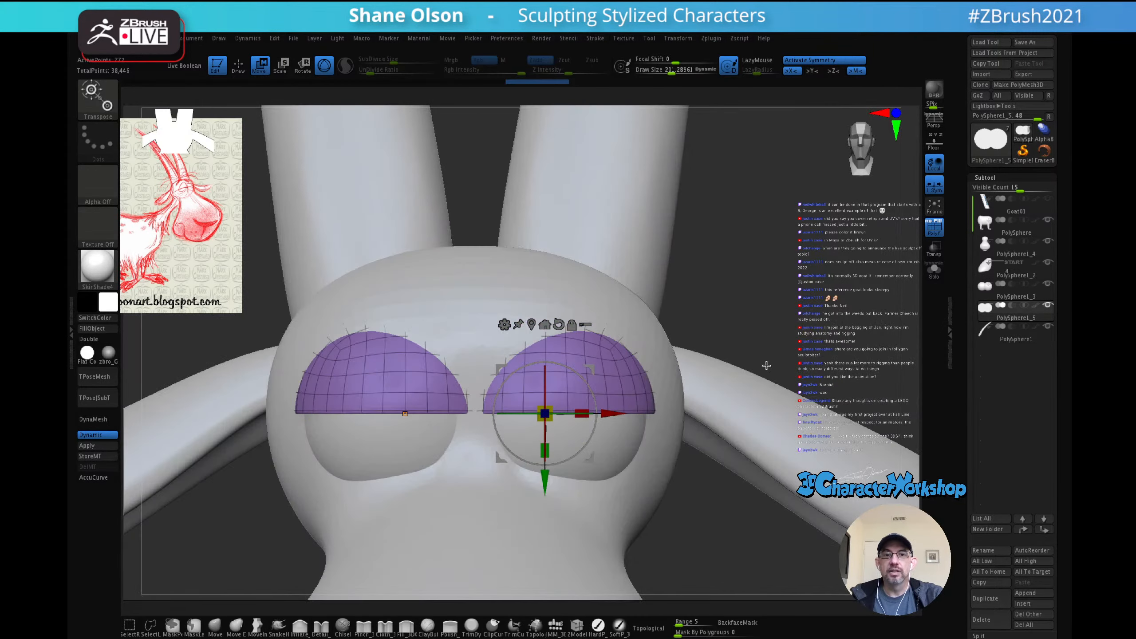
pyautogui.moveTo(787, 302); pyautogui.dragTo(777, 295)
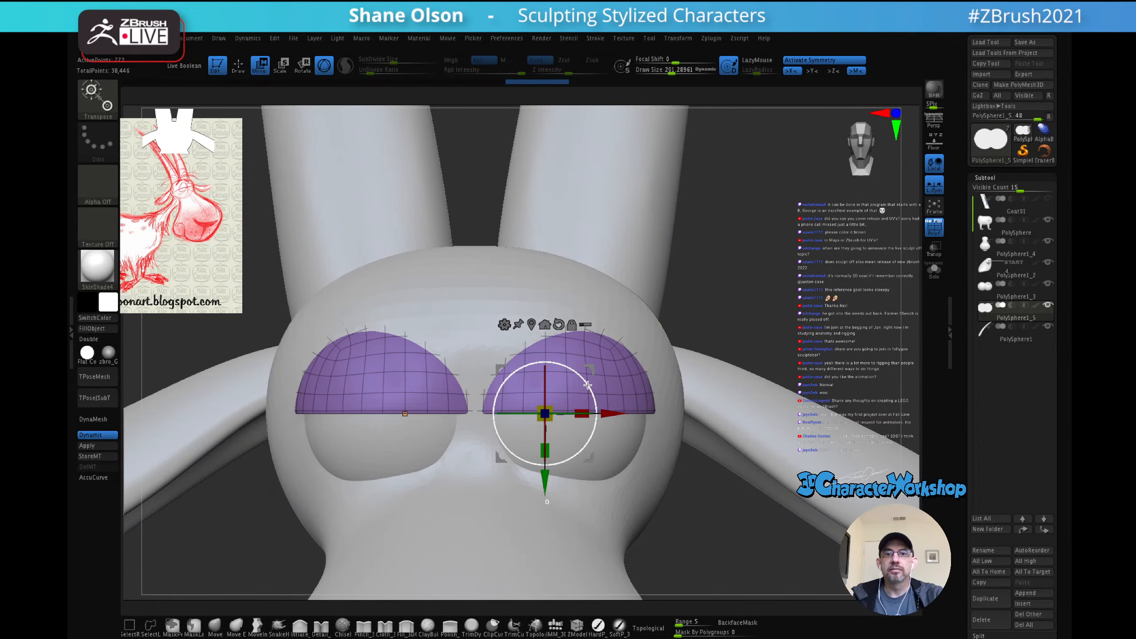
pyautogui.moveTo(587, 385); pyautogui.dragTo(589, 392)
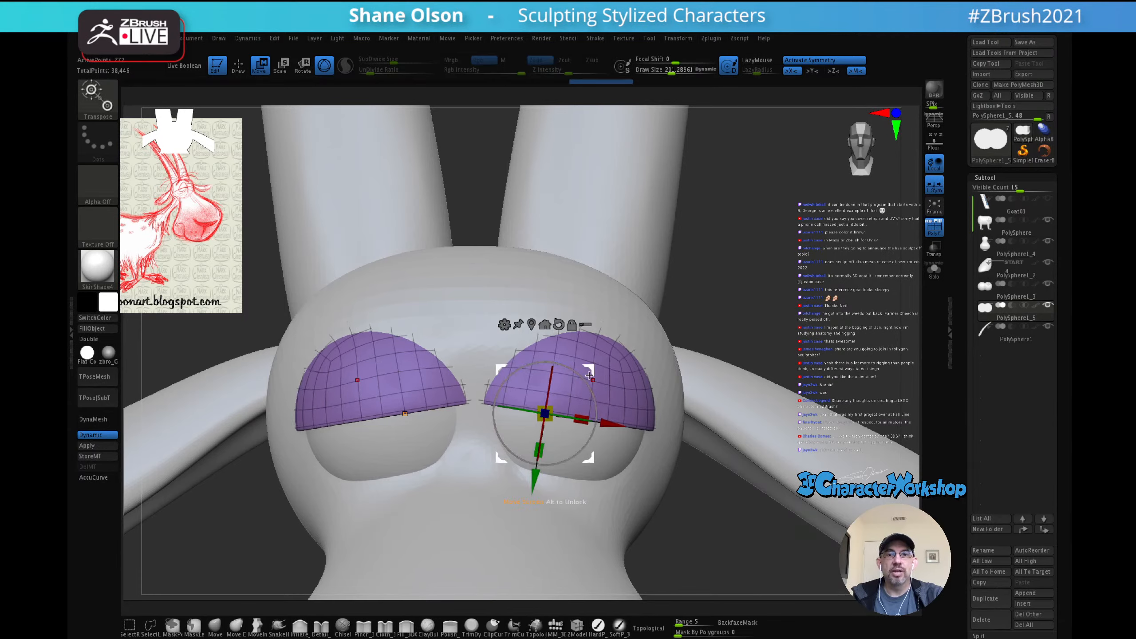
# Step: Reshape the upper contours of both eyelids symmetrically with the Move brush, starting at a draw size of about 140
pyautogui.click(217, 622)
pyautogui.press('s')
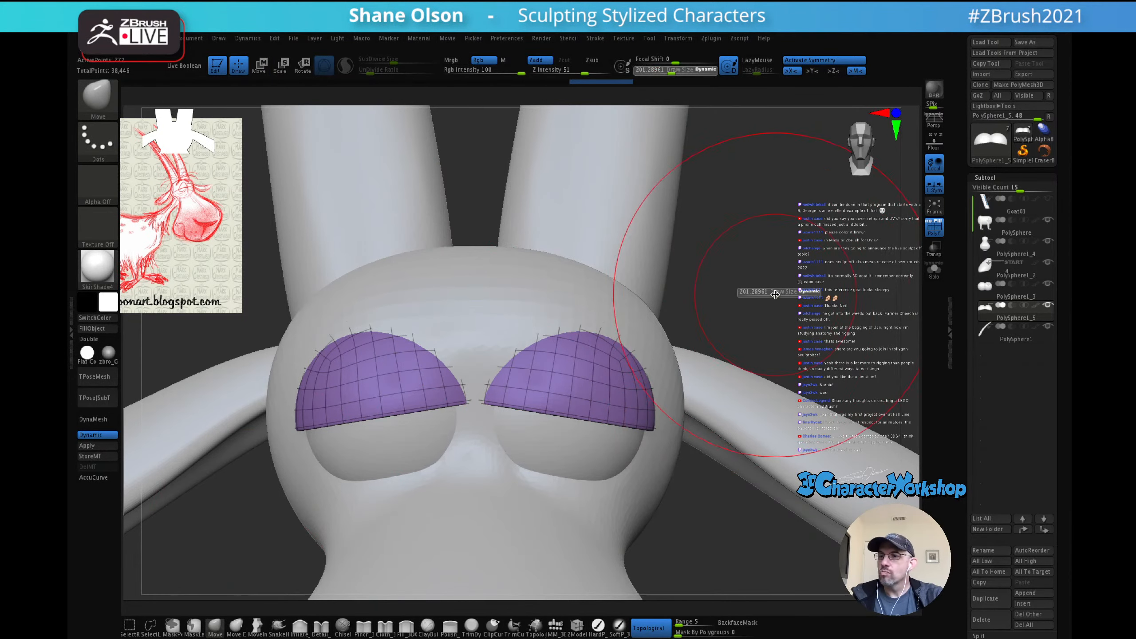
pyautogui.moveTo(776, 294)
pyautogui.mouseDown()
pyautogui.moveTo(758, 273)
pyautogui.moveTo(750, 285)
pyautogui.moveTo(763, 287)
pyautogui.mouseUp()
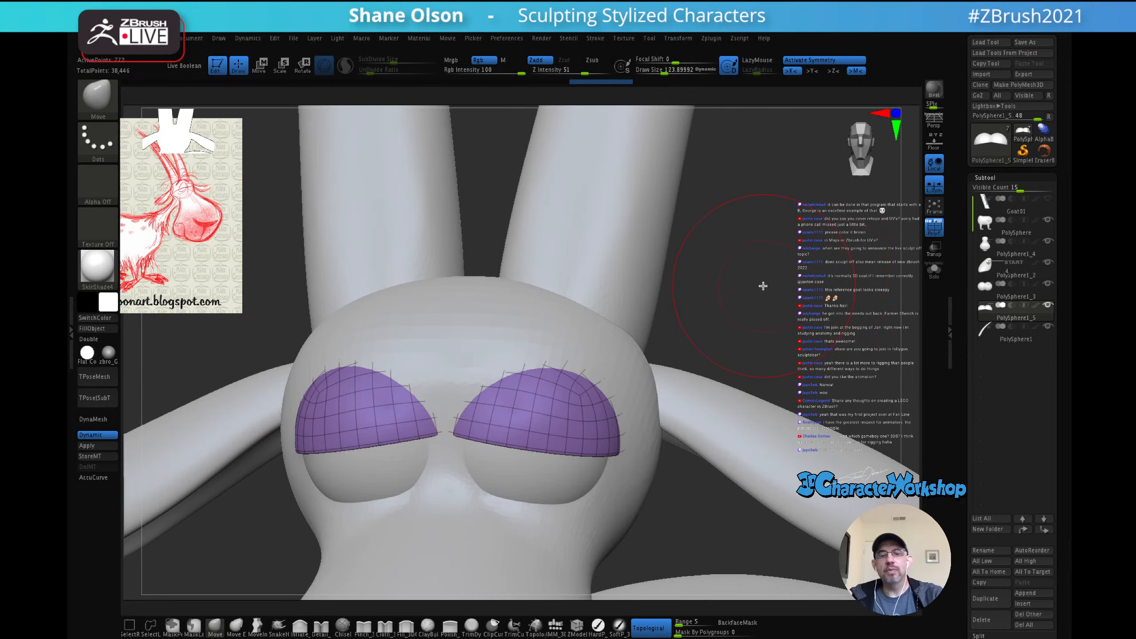
pyautogui.press('s')
pyautogui.moveTo(757, 296); pyautogui.dragTo(772, 300)
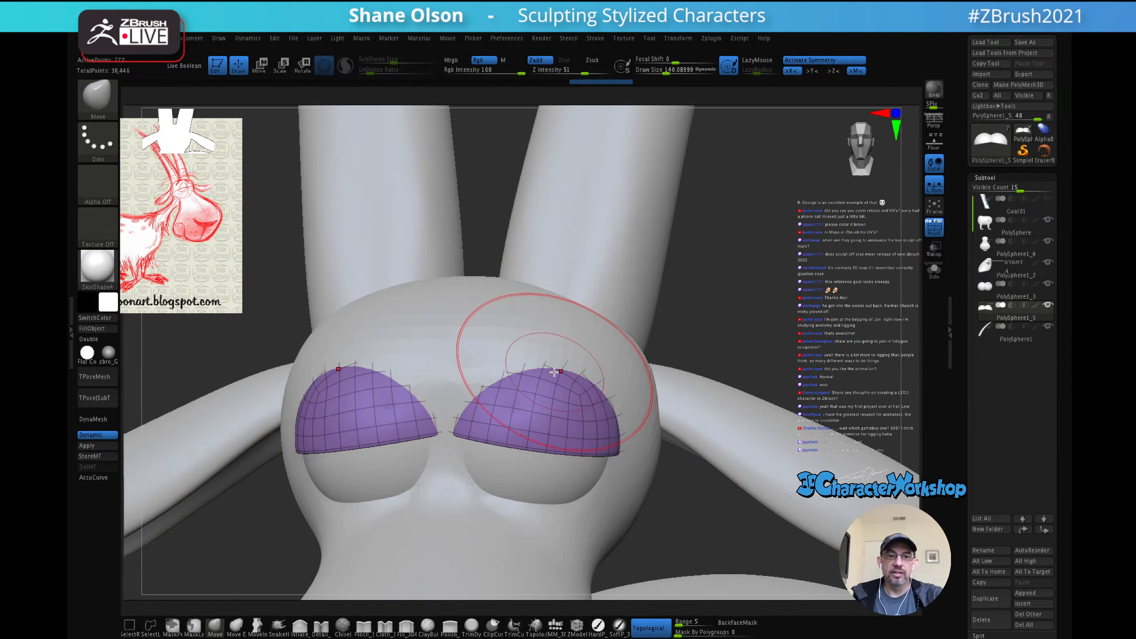
pyautogui.press('s')
pyautogui.moveTo(554, 372); pyautogui.dragTo(543, 362)
pyautogui.moveTo(542, 361); pyautogui.dragTo(529, 382, button='right')
pyautogui.moveTo(519, 370); pyautogui.dragTo(504, 357)
pyautogui.moveTo(506, 358)
pyautogui.mouseDown(button='right')
pyautogui.moveTo(555, 354)
pyautogui.moveTo(574, 367)
pyautogui.moveTo(507, 329)
pyautogui.moveTo(502, 362)
pyautogui.moveTo(571, 355)
pyautogui.mouseUp(button='right')
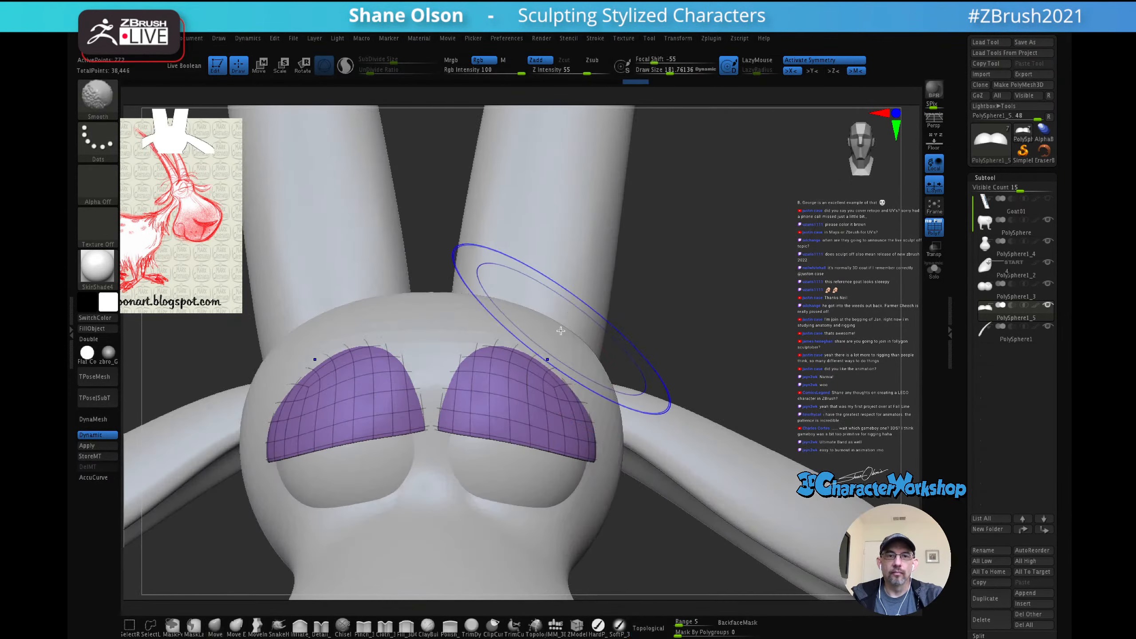
# Step: Refine the outer sides of the eyelids with the Move brush at a draw size between about 119 and 135
pyautogui.press('s')
pyautogui.moveTo(586, 400); pyautogui.dragTo(575, 399)
pyautogui.moveTo(571, 382); pyautogui.dragTo(537, 378, button='right')
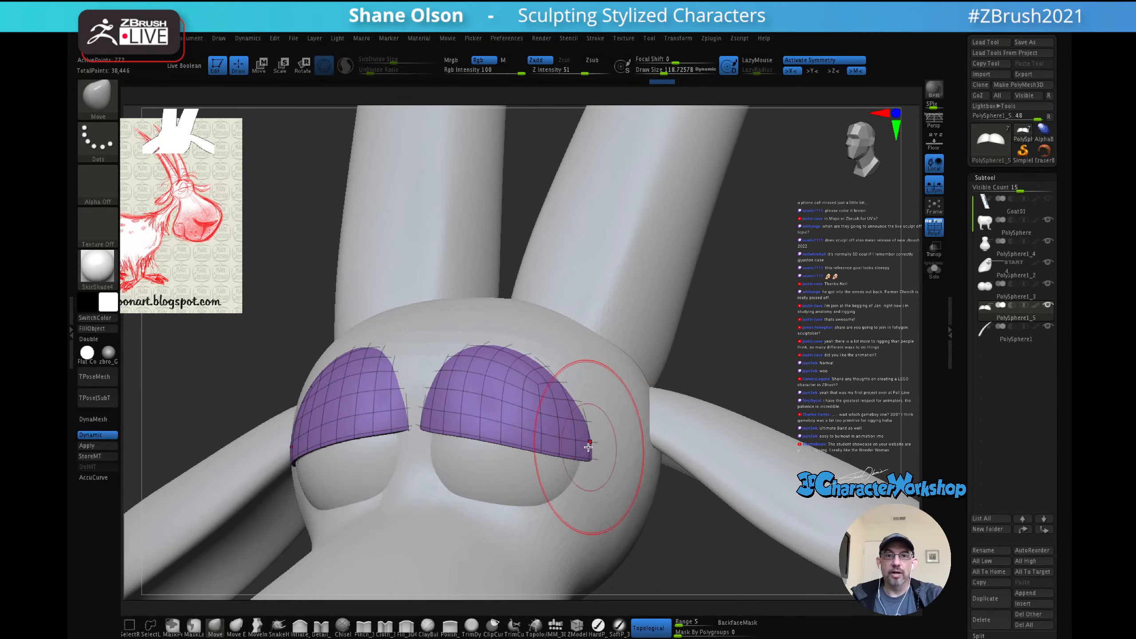
pyautogui.moveTo(587, 441)
pyautogui.mouseDown(button='right')
pyautogui.moveTo(535, 373)
pyautogui.moveTo(433, 431)
pyautogui.mouseUp(button='right')
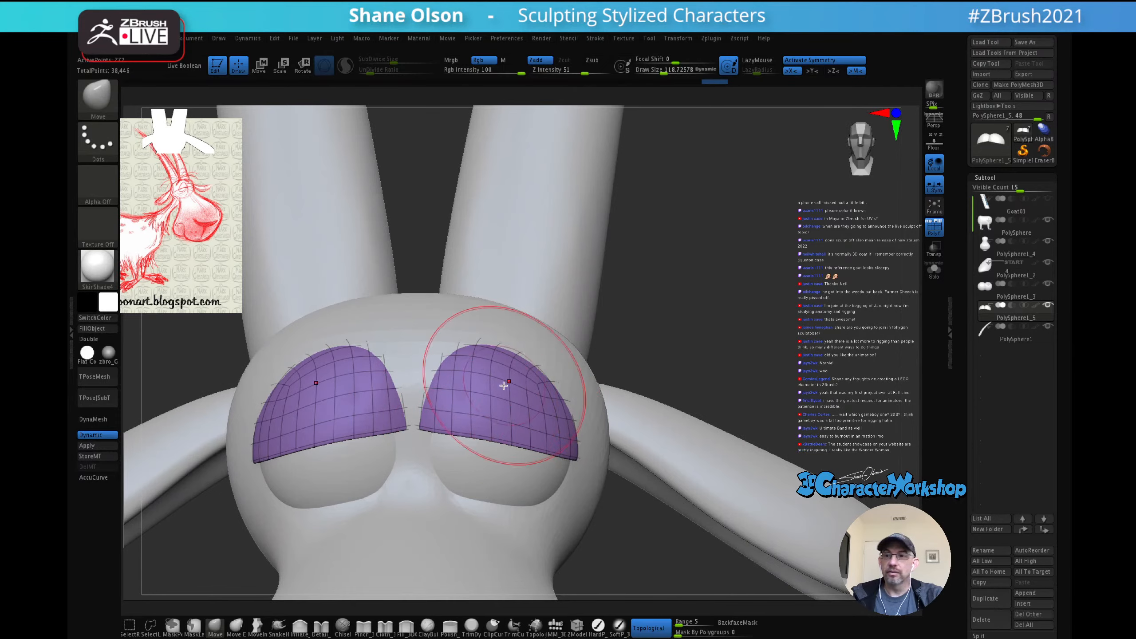
pyautogui.moveTo(504, 385)
pyautogui.mouseDown(button='right')
pyautogui.moveTo(546, 355)
pyautogui.moveTo(484, 355)
pyautogui.moveTo(449, 386)
pyautogui.moveTo(465, 414)
pyautogui.moveTo(488, 403)
pyautogui.moveTo(481, 380)
pyautogui.moveTo(470, 442)
pyautogui.moveTo(426, 431)
pyautogui.mouseUp(button='right')
pyautogui.press(']')
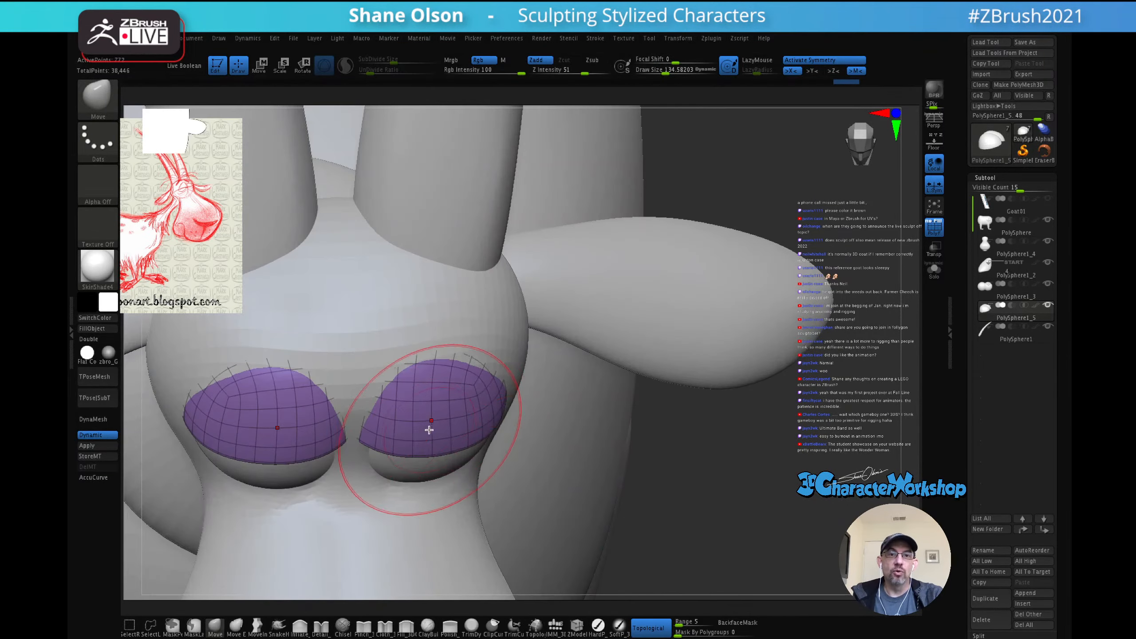
pyautogui.moveTo(461, 394)
pyautogui.mouseDown(button='right')
pyautogui.moveTo(447, 392)
pyautogui.moveTo(524, 376)
pyautogui.moveTo(499, 373)
pyautogui.moveTo(537, 350)
pyautogui.mouseUp(button='right')
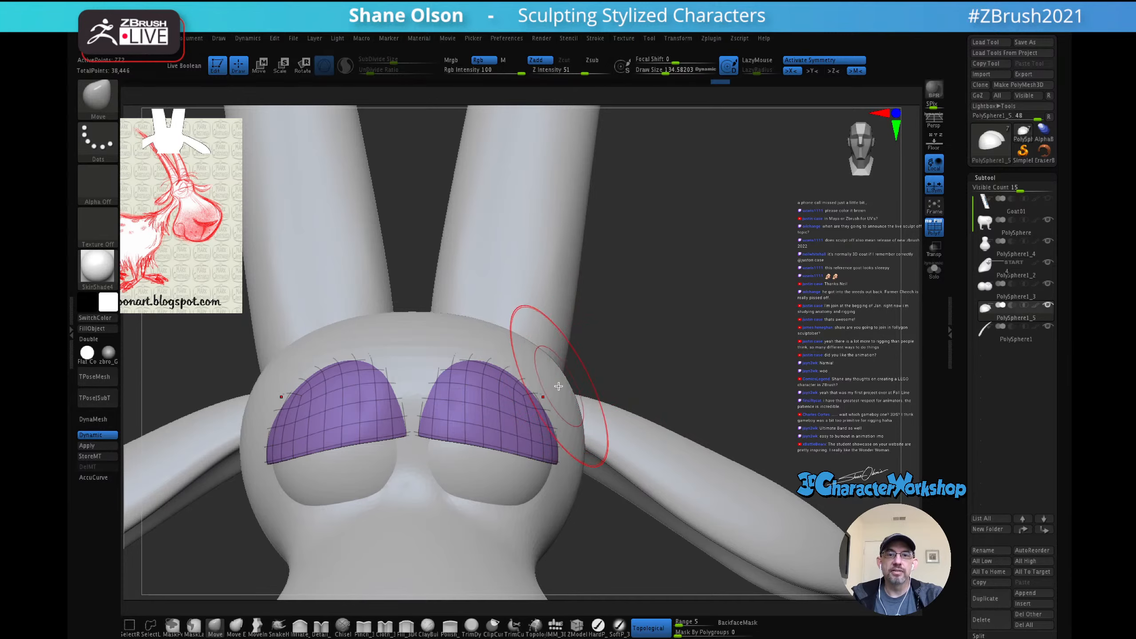
# Step: Make the head the active subtool and move its brow surface around the upper edges of the eyelids
pyautogui.keyDown('alt'); pyautogui.click(559, 385); pyautogui.keyUp('alt')
pyautogui.moveTo(655, 311); pyautogui.dragTo(603, 321, button='right')
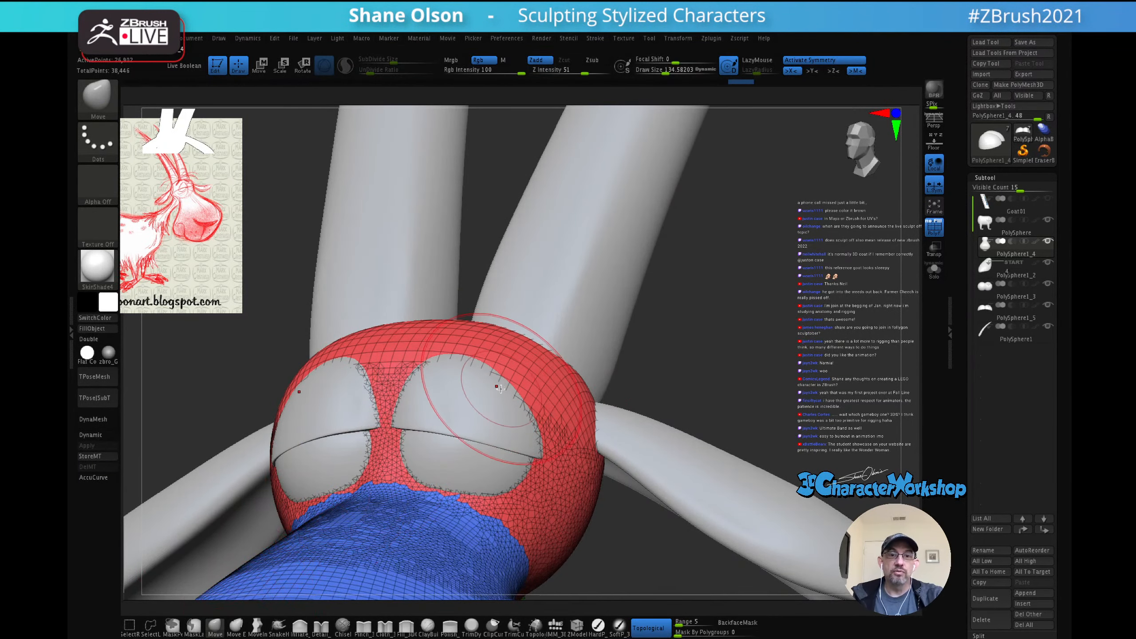
pyautogui.moveTo(485, 387); pyautogui.dragTo(487, 387)
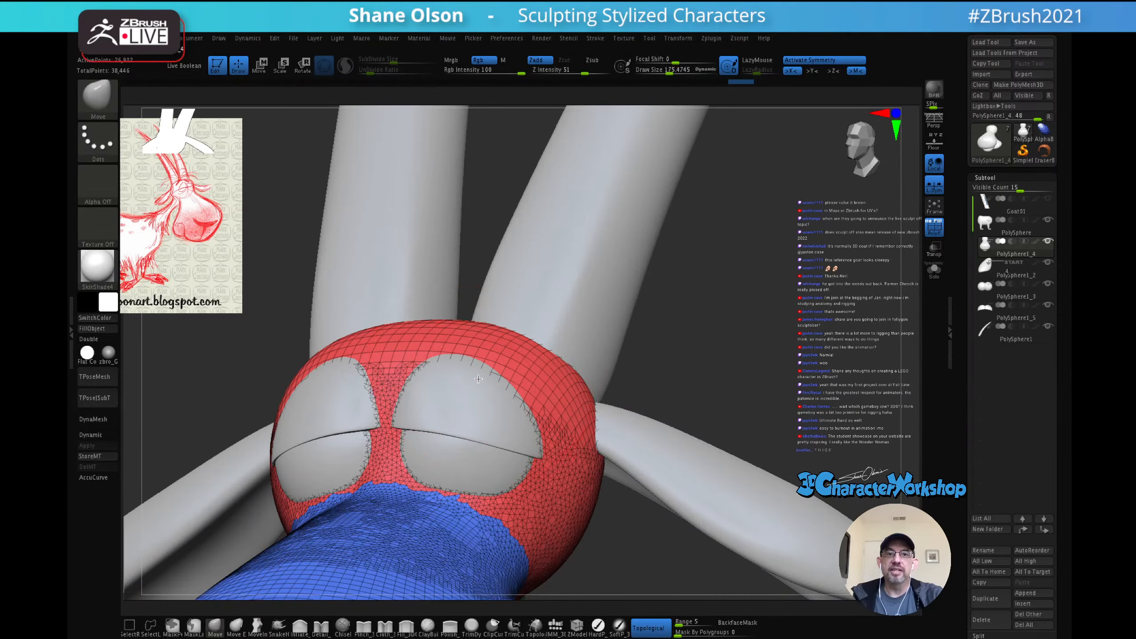
pyautogui.moveTo(486, 387)
pyautogui.mouseDown(button='right')
pyautogui.moveTo(473, 360)
pyautogui.moveTo(476, 373)
pyautogui.moveTo(458, 379)
pyautogui.moveTo(456, 362)
pyautogui.moveTo(487, 371)
pyautogui.moveTo(469, 385)
pyautogui.mouseUp(button='right')
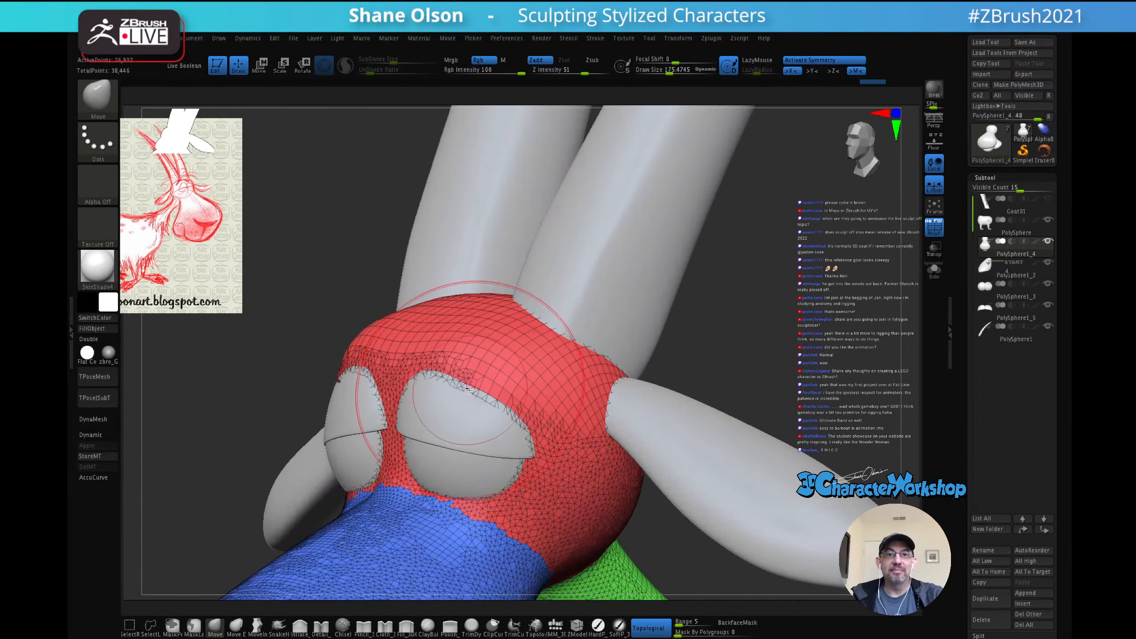
pyautogui.click(481, 402)
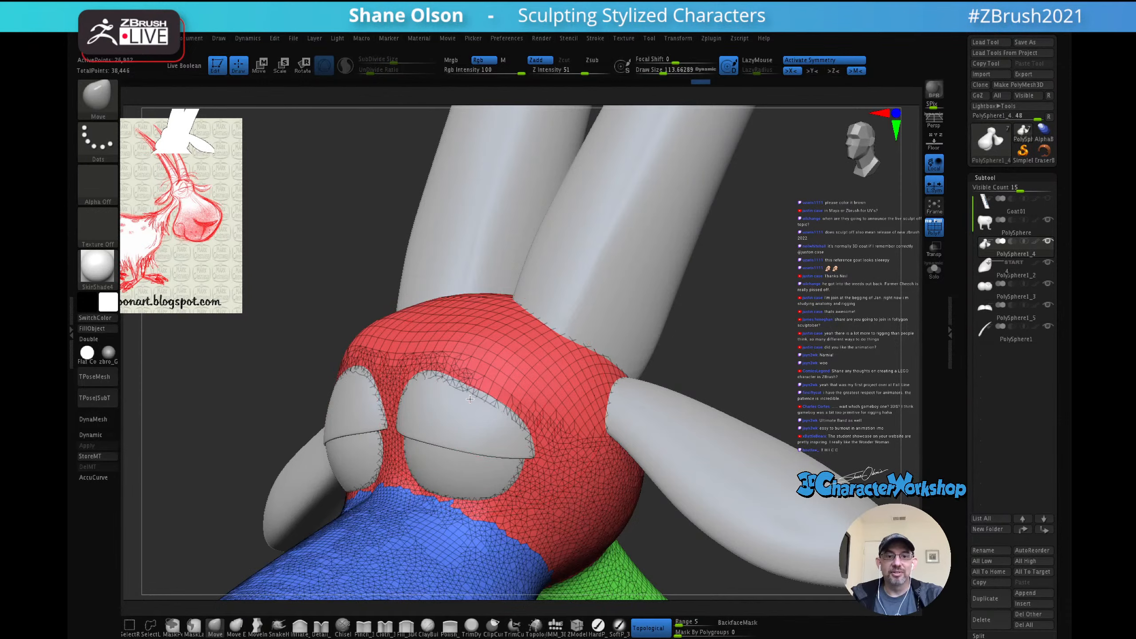
pyautogui.moveTo(472, 400); pyautogui.dragTo(483, 404)
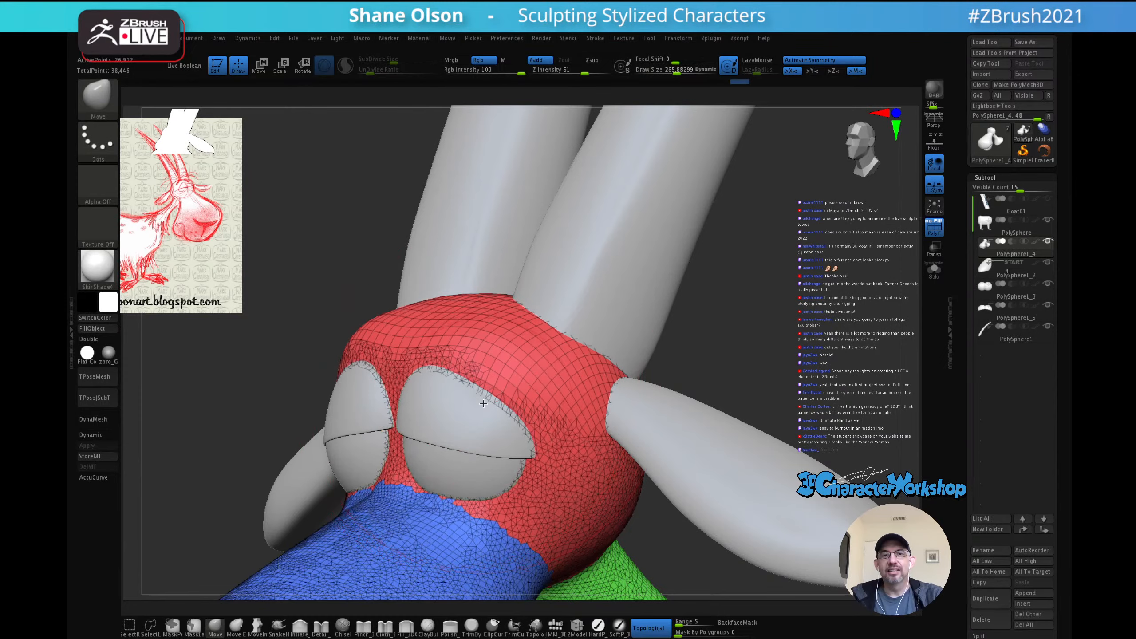
# Step: Shape the head's brow along the tops and outer corners of the eyelids using smaller Move brush sizes
pyautogui.press('s')
pyautogui.moveTo(501, 403); pyautogui.dragTo(494, 403)
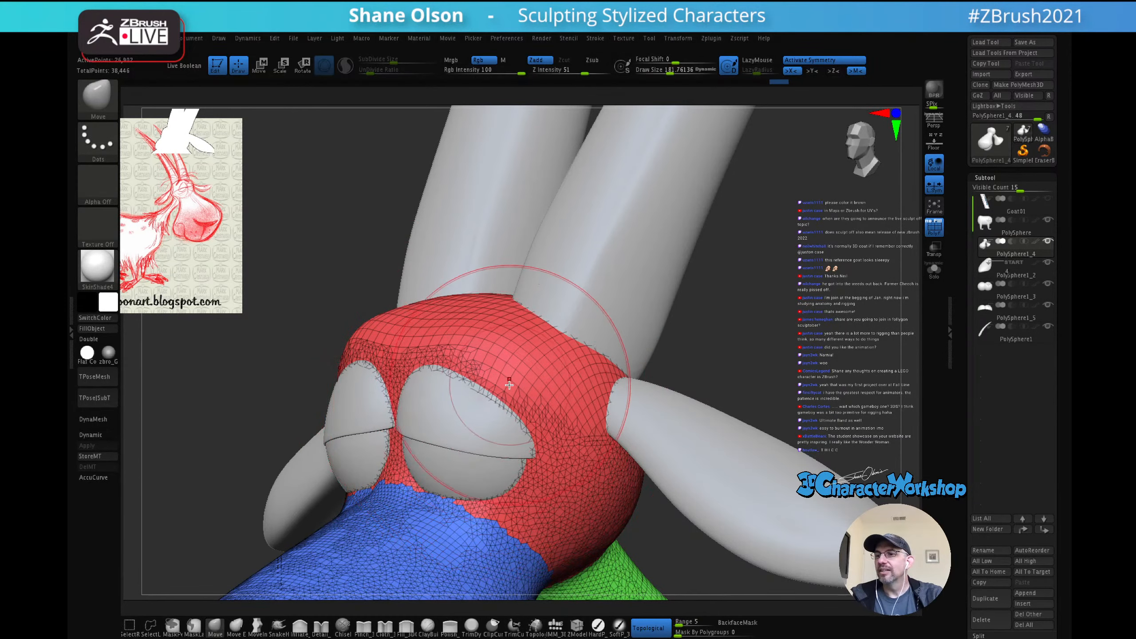
pyautogui.moveTo(509, 385)
pyautogui.mouseDown(button='right')
pyautogui.moveTo(505, 373)
pyautogui.moveTo(500, 393)
pyautogui.mouseUp(button='right')
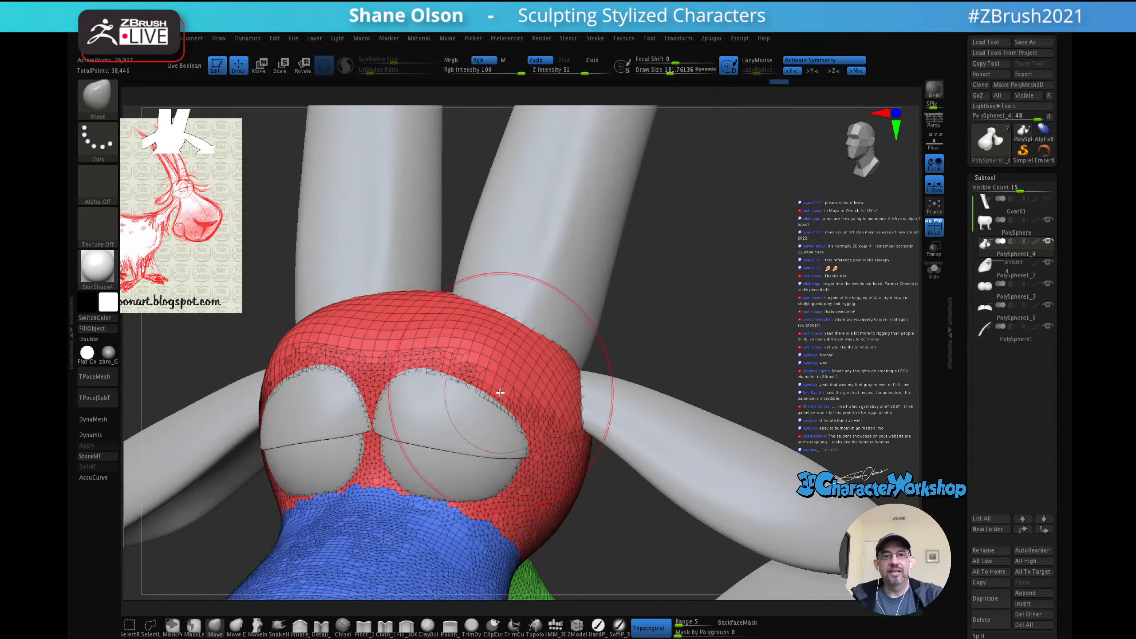
pyautogui.moveTo(505, 403); pyautogui.dragTo(493, 409)
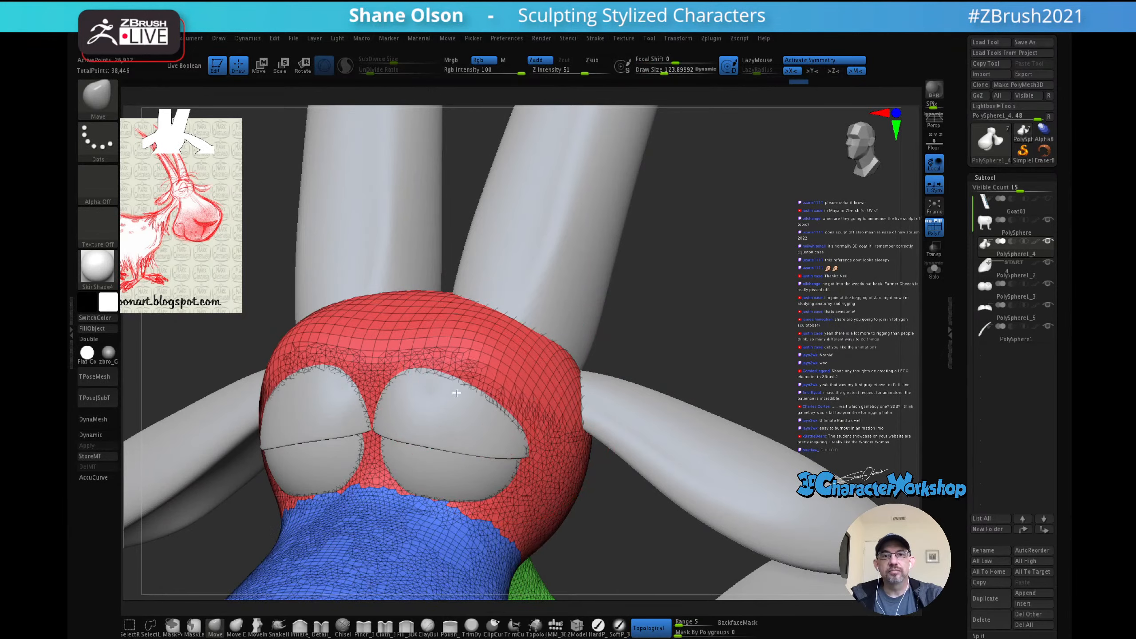
pyautogui.moveTo(446, 385); pyautogui.dragTo(461, 352, button='right')
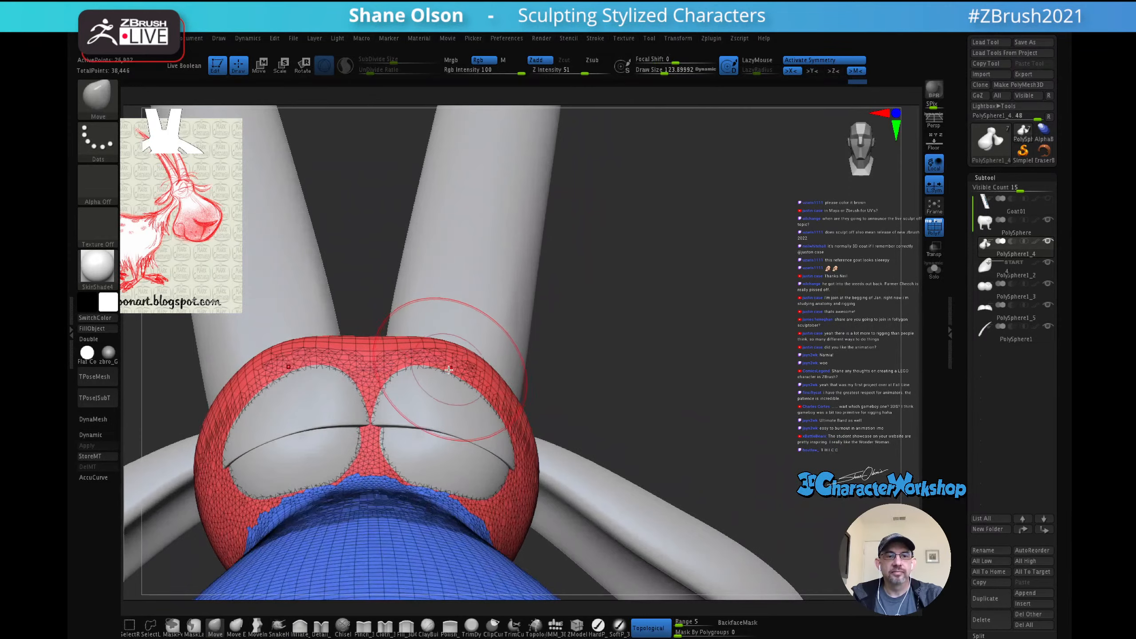
pyautogui.press('s')
pyautogui.moveTo(449, 370)
pyautogui.mouseDown()
pyautogui.moveTo(459, 370)
pyautogui.moveTo(440, 357)
pyautogui.mouseUp()
pyautogui.moveTo(466, 368)
pyautogui.mouseDown(button='right')
pyautogui.moveTo(477, 369)
pyautogui.moveTo(465, 372)
pyautogui.mouseUp(button='right')
pyautogui.moveTo(468, 372); pyautogui.dragTo(479, 377)
pyautogui.moveTo(499, 383)
pyautogui.mouseDown(button='right')
pyautogui.moveTo(482, 379)
pyautogui.moveTo(536, 359)
pyautogui.mouseUp(button='right')
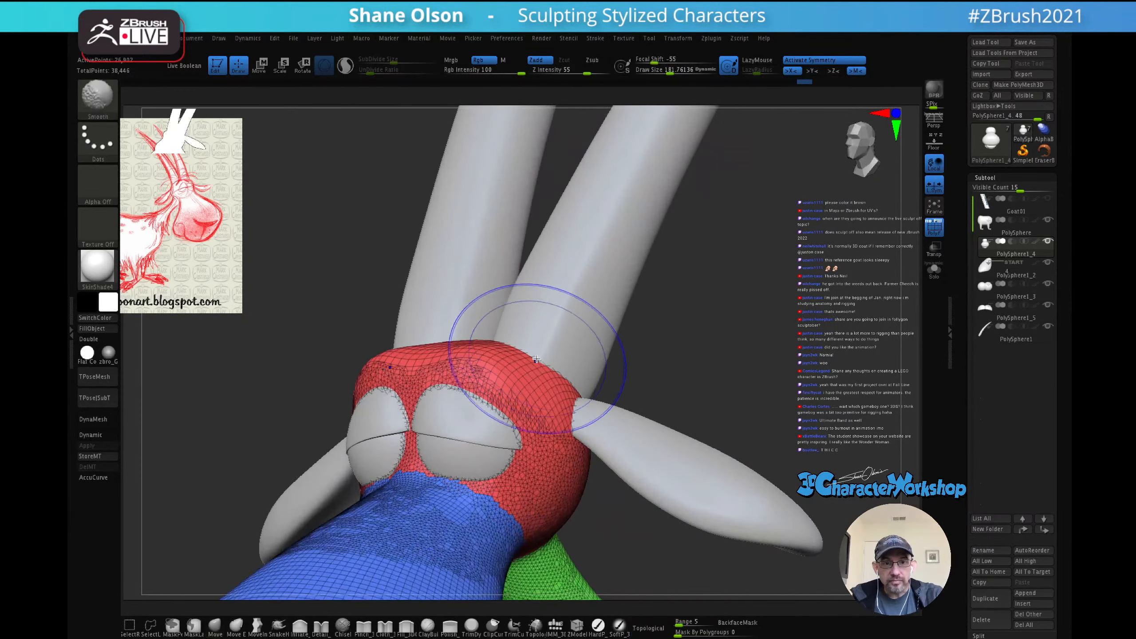
# Step: Hide the wireframe and adjust the head surface around the eyes, reducing the Move brush to about 77
pyautogui.hotkey('shift', 'f')
pyautogui.moveTo(693, 339); pyautogui.dragTo(716, 346, button='right')
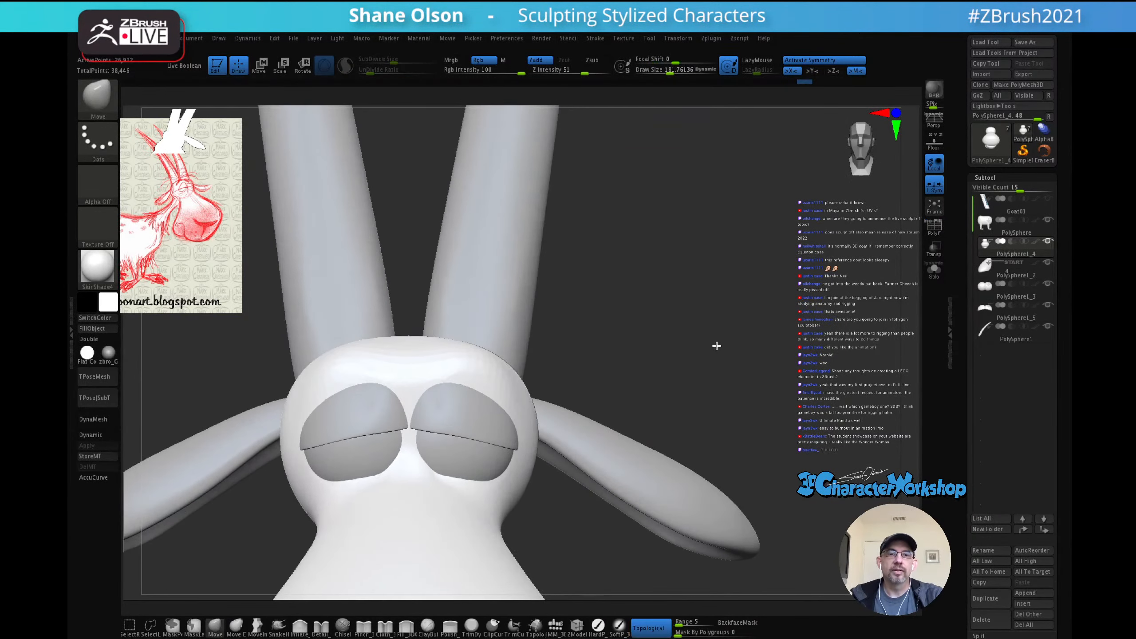
pyautogui.press('s')
pyautogui.moveTo(689, 348); pyautogui.dragTo(683, 349)
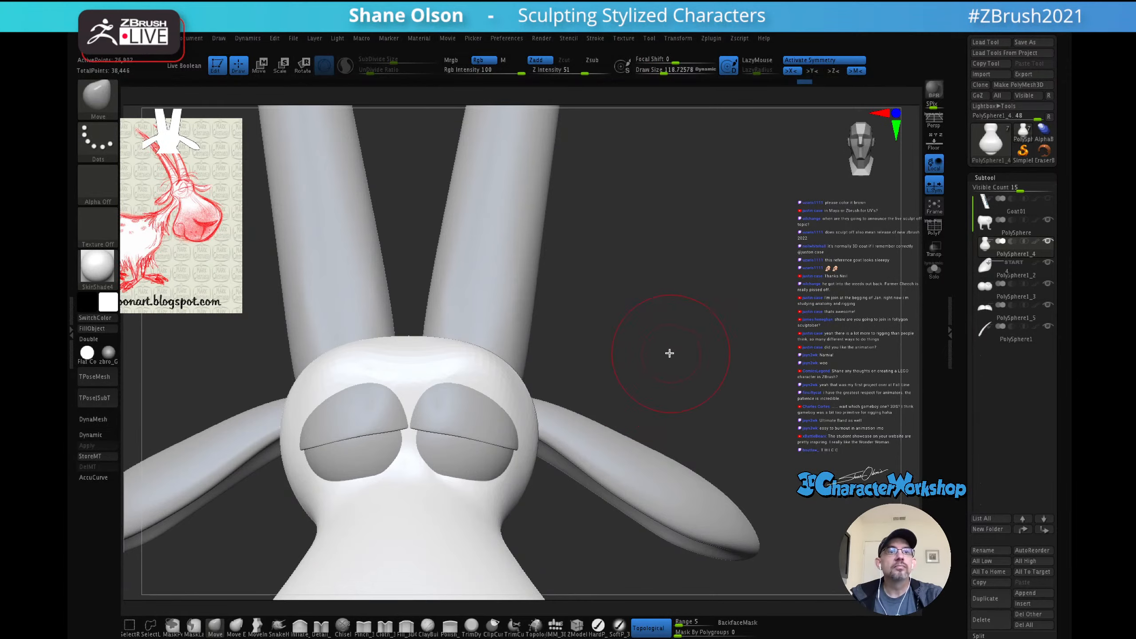
pyautogui.moveTo(669, 354); pyautogui.dragTo(471, 456, button='right')
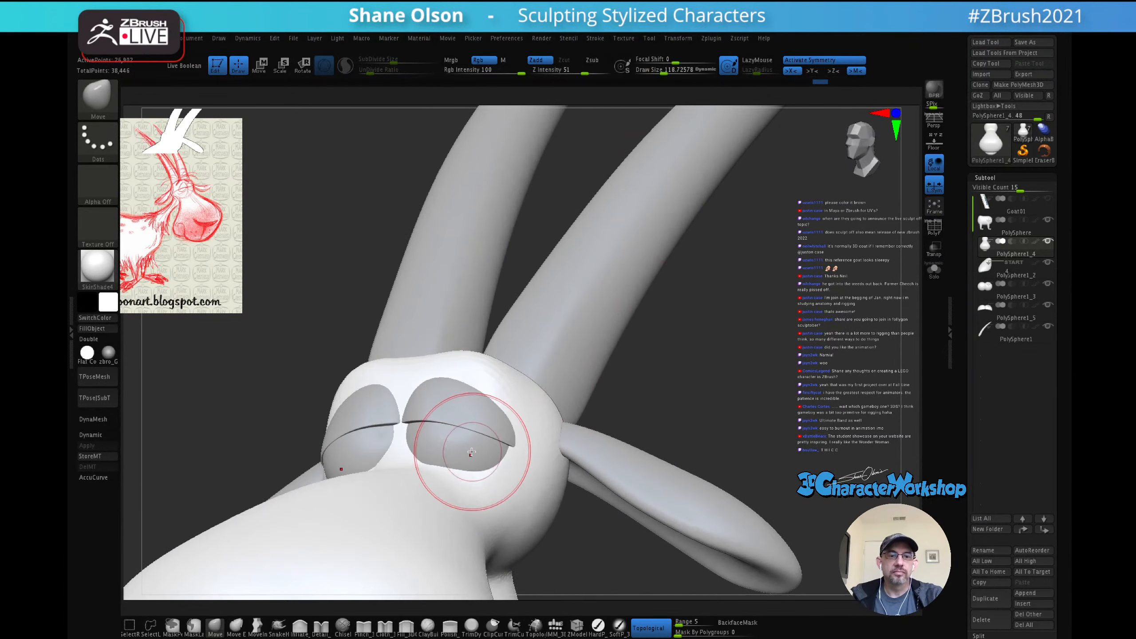
pyautogui.moveTo(473, 446); pyautogui.dragTo(475, 446)
pyautogui.moveTo(475, 450); pyautogui.dragTo(454, 437, button='right')
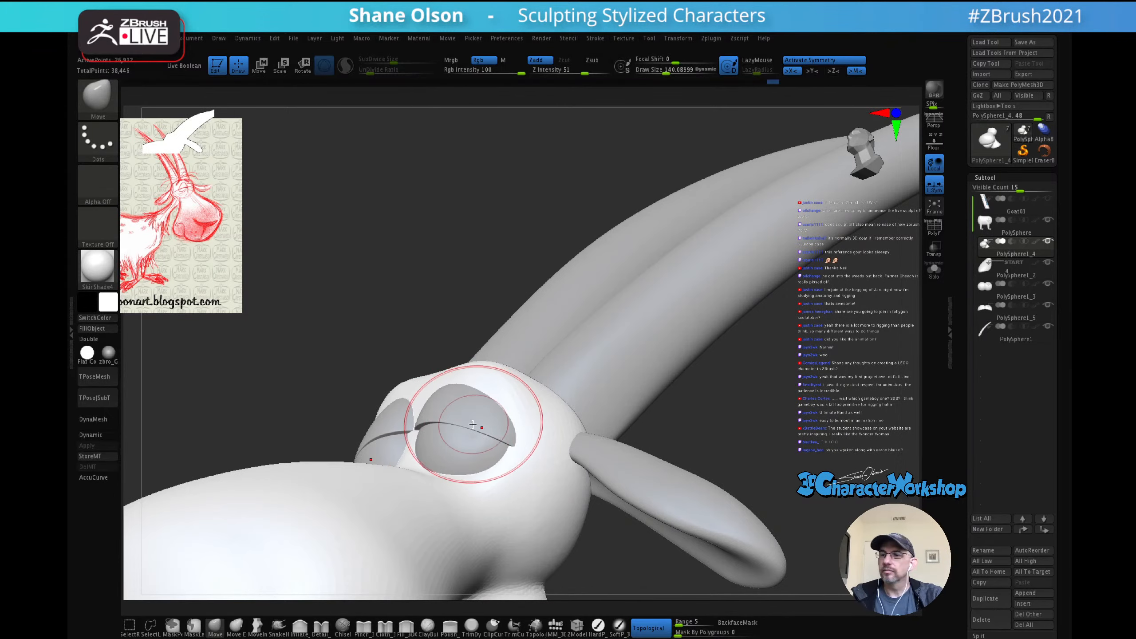
pyautogui.moveTo(482, 422)
pyautogui.mouseDown(button='right')
pyautogui.moveTo(513, 424)
pyautogui.moveTo(504, 446)
pyautogui.moveTo(457, 464)
pyautogui.moveTo(446, 451)
pyautogui.moveTo(455, 456)
pyautogui.mouseUp(button='right')
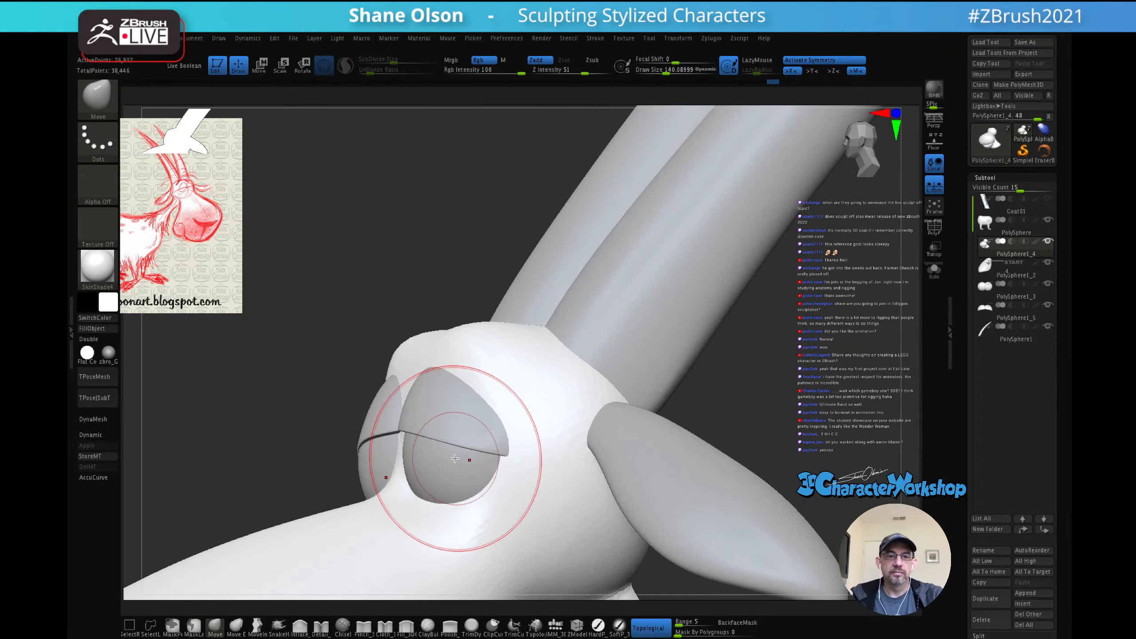
pyautogui.press('s')
pyautogui.moveTo(455, 458); pyautogui.dragTo(429, 463)
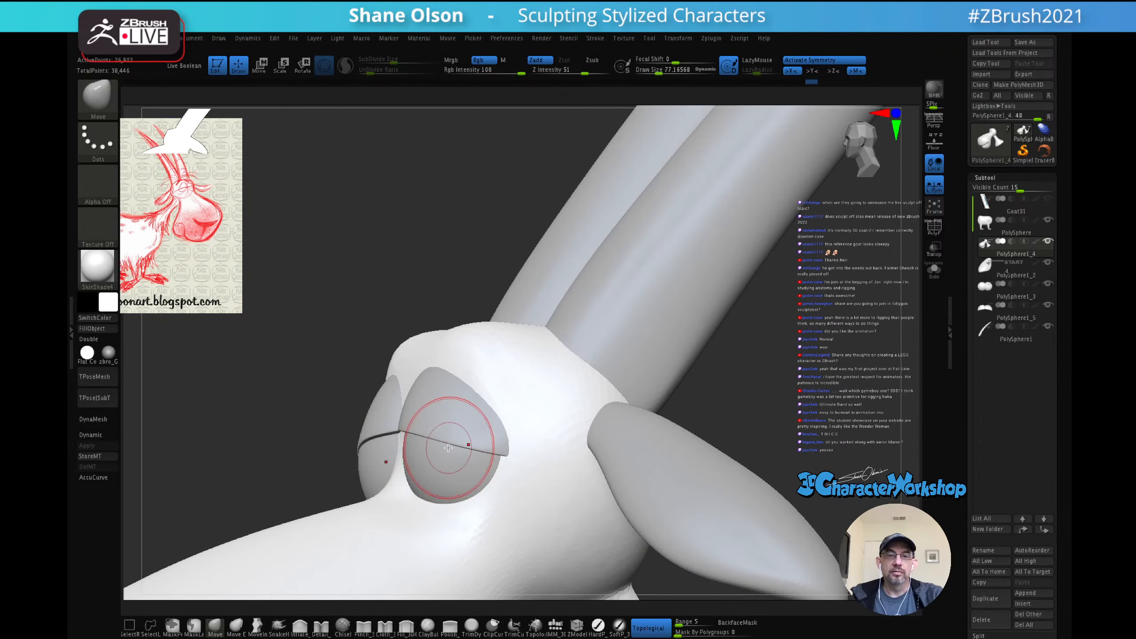
pyautogui.moveTo(448, 447)
pyautogui.mouseDown(button='right')
pyautogui.moveTo(469, 475)
pyautogui.moveTo(467, 449)
pyautogui.moveTo(457, 459)
pyautogui.moveTo(504, 413)
pyautogui.moveTo(481, 448)
pyautogui.mouseUp(button='right')
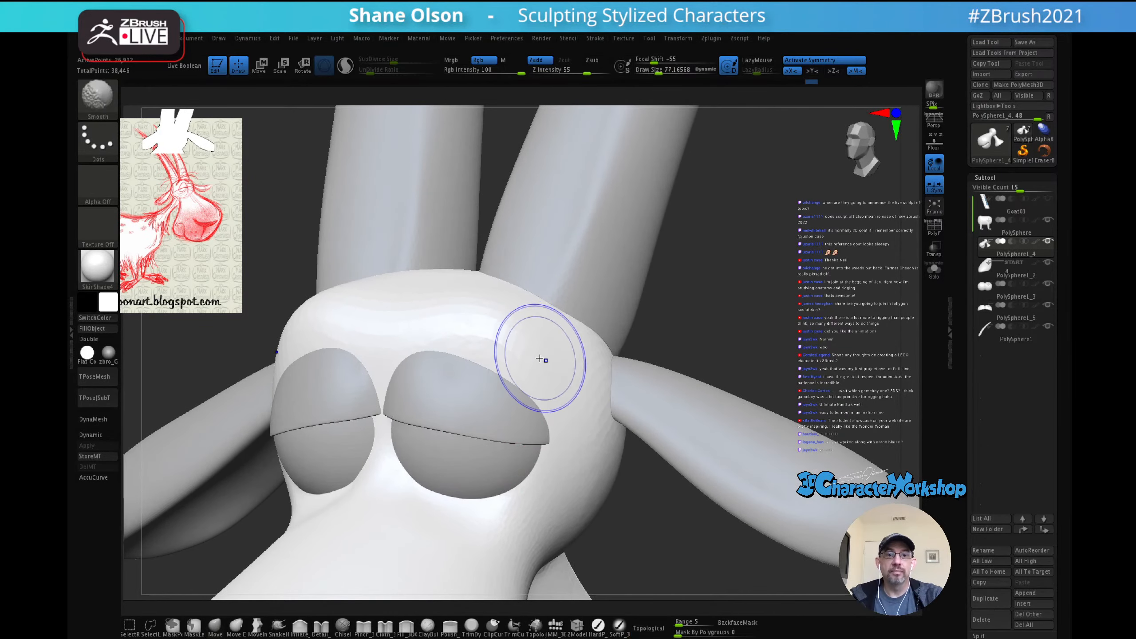
# Step: Show the wireframe, enable Sculptris Pro, and smooth the head's brow to retessellate the stretched polygons
pyautogui.hotkey('shift', 'f')
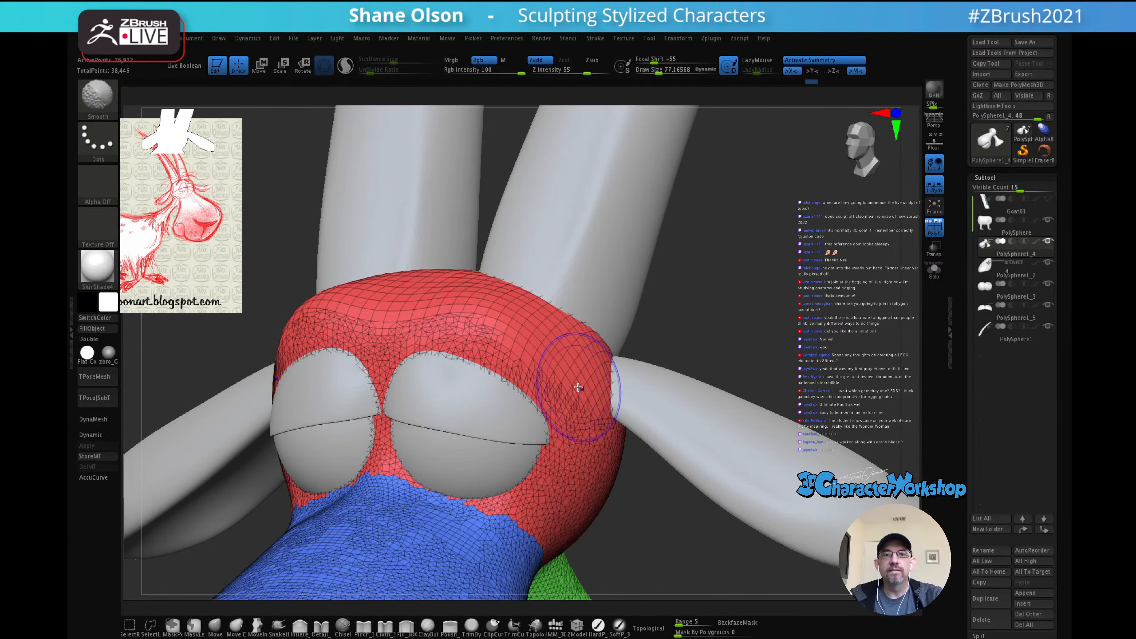
pyautogui.keyDown('shift'); pyautogui.click(347, 67); pyautogui.keyUp('shift')
pyautogui.moveTo(450, 313)
pyautogui.keyDown('shift'); pyautogui.mouseDown()
pyautogui.moveTo(475, 323)
pyautogui.moveTo(412, 307)
pyautogui.moveTo(512, 328)
pyautogui.moveTo(425, 294)
pyautogui.moveTo(462, 274)
pyautogui.moveTo(581, 389)
pyautogui.mouseUp(); pyautogui.keyUp('shift')
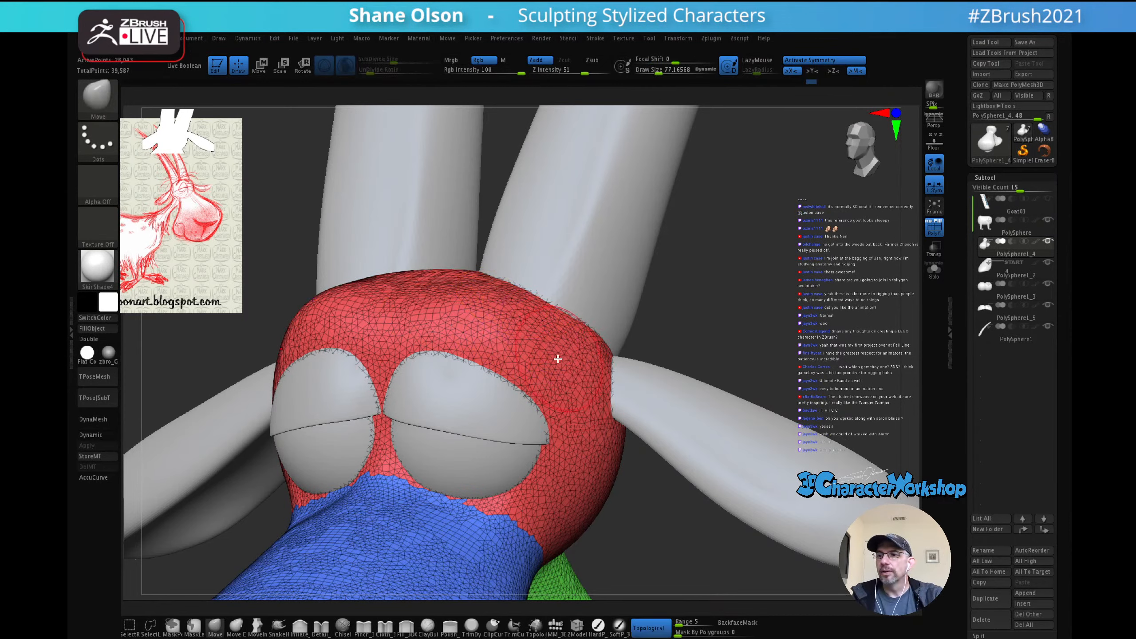
pyautogui.press('shift')
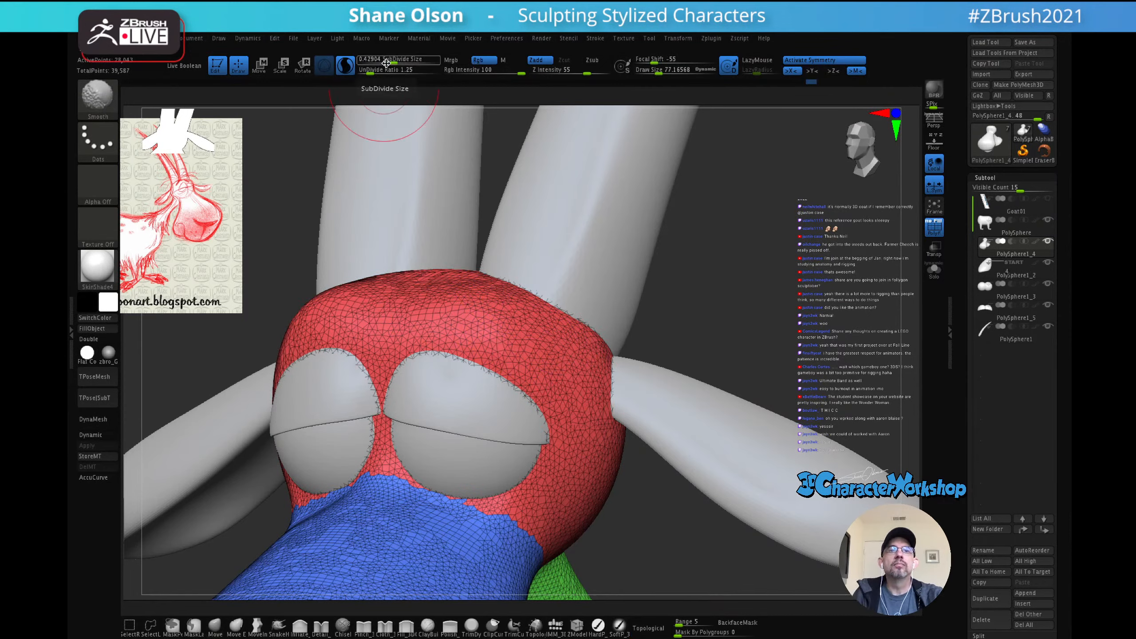
# Step: Set the Sculptris Pro SubDivide Size to 0.23046, smooth around the eyes and brow for a denser mesh, and hide the wireframe
pyautogui.moveTo(393, 62); pyautogui.dragTo(392, 62)
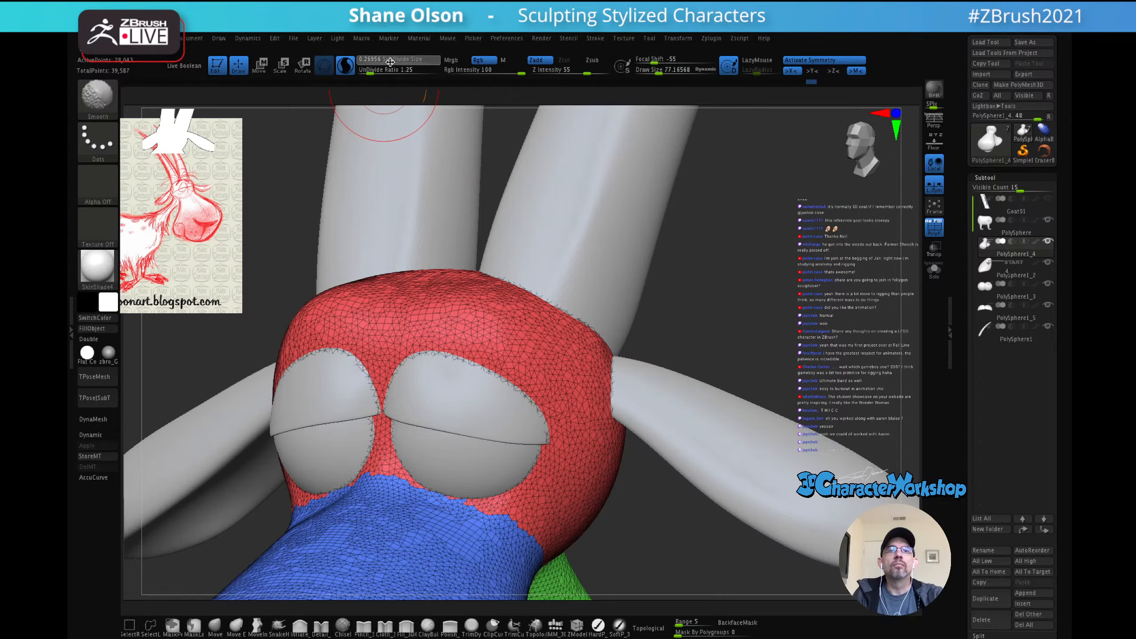
pyautogui.moveTo(461, 331)
pyautogui.keyDown('shift'); pyautogui.mouseDown()
pyautogui.moveTo(543, 348)
pyautogui.moveTo(474, 358)
pyautogui.moveTo(412, 404)
pyautogui.moveTo(416, 440)
pyautogui.moveTo(447, 492)
pyautogui.moveTo(550, 470)
pyautogui.moveTo(485, 416)
pyautogui.mouseUp(); pyautogui.keyUp('shift')
pyautogui.moveTo(432, 442)
pyautogui.keyDown('shift'); pyautogui.mouseDown()
pyautogui.moveTo(416, 497)
pyautogui.moveTo(496, 468)
pyautogui.mouseUp(); pyautogui.keyUp('shift')
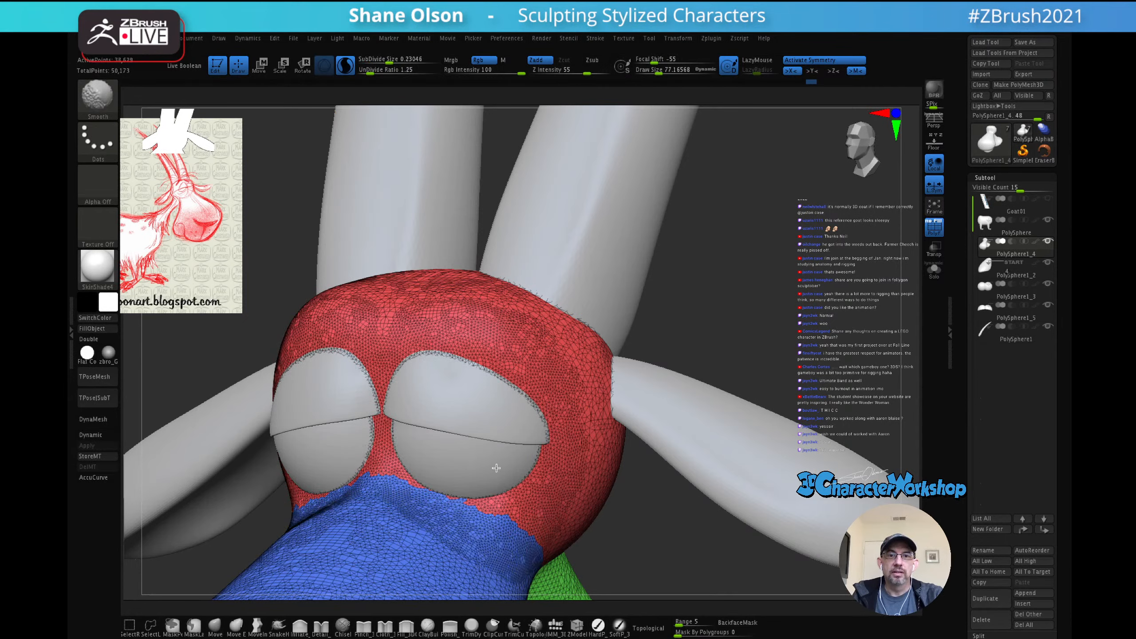
pyautogui.moveTo(413, 490)
pyautogui.keyDown('shift'); pyautogui.mouseDown()
pyautogui.moveTo(429, 559)
pyautogui.moveTo(536, 496)
pyautogui.mouseUp(); pyautogui.keyUp('shift')
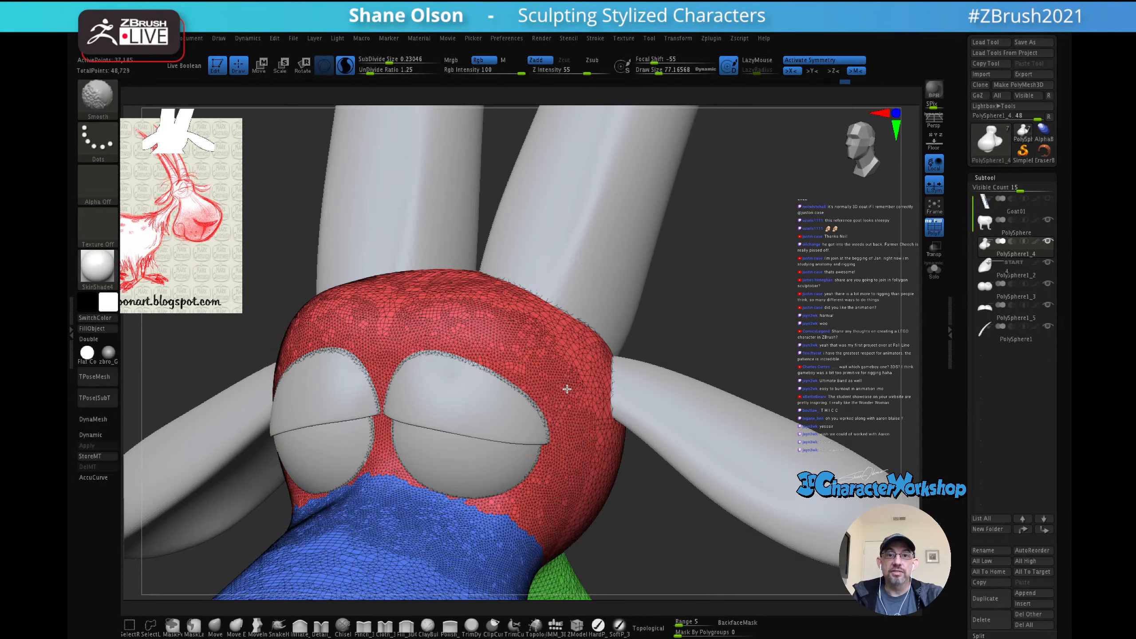
pyautogui.moveTo(567, 389)
pyautogui.keyDown('shift'); pyautogui.mouseDown()
pyautogui.moveTo(519, 323)
pyautogui.moveTo(387, 363)
pyautogui.mouseUp(); pyautogui.keyUp('shift')
pyautogui.moveTo(564, 374); pyautogui.dragTo(438, 388, button='right')
pyautogui.moveTo(602, 490)
pyautogui.keyDown('shift'); pyautogui.mouseDown()
pyautogui.moveTo(599, 377)
pyautogui.moveTo(532, 403)
pyautogui.mouseUp(); pyautogui.keyUp('shift')
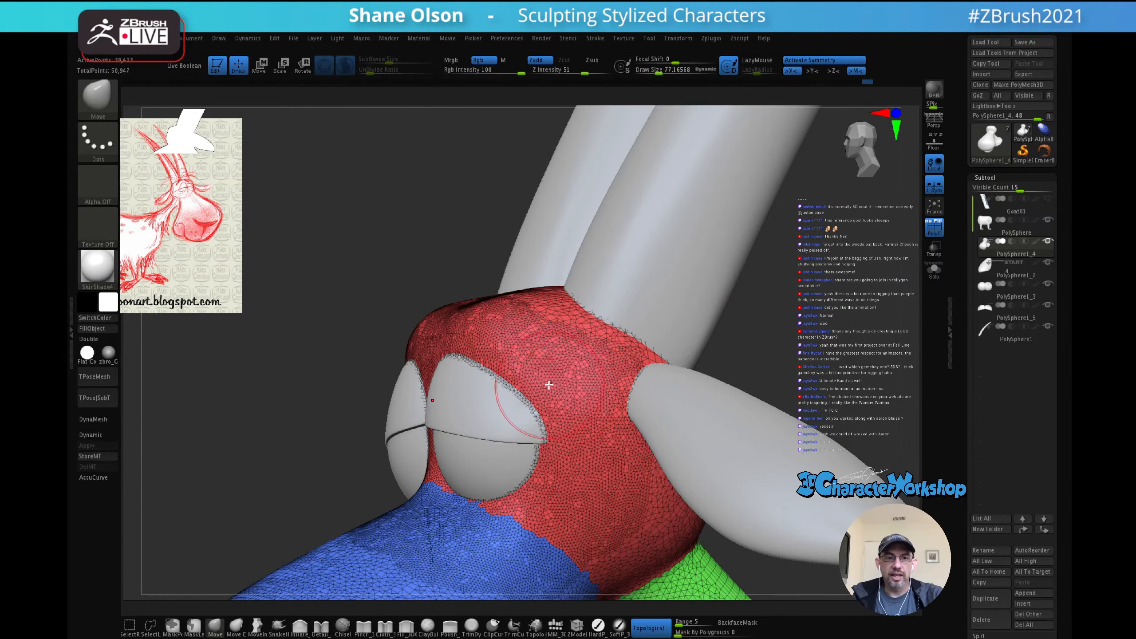
pyautogui.moveTo(492, 420); pyautogui.dragTo(621, 354, button='right')
pyautogui.hotkey('shift', 'f')
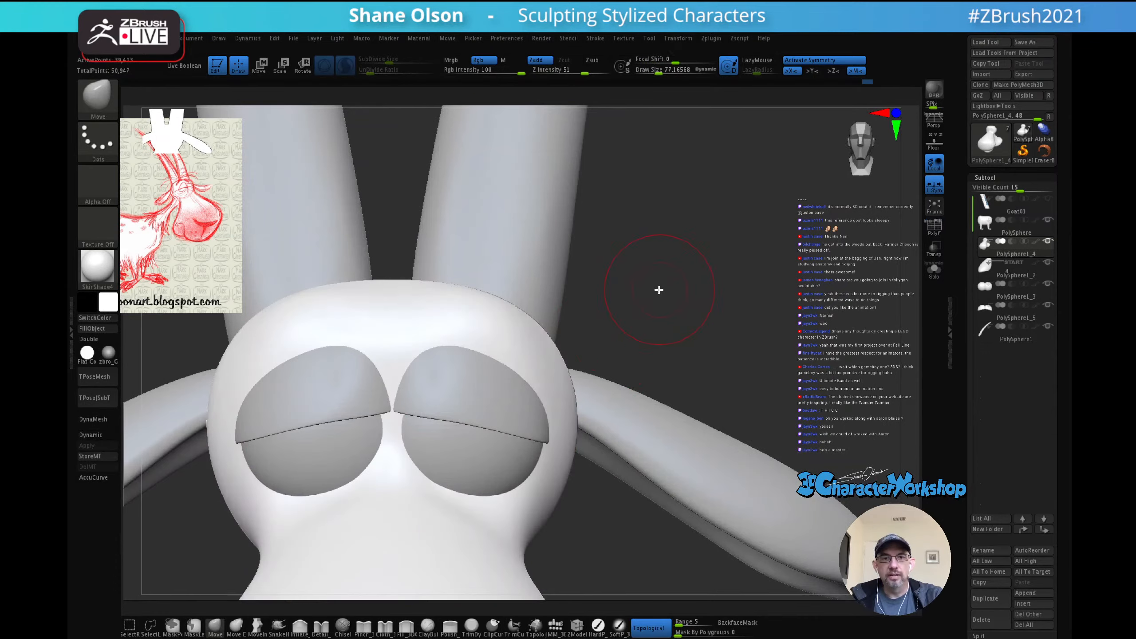
# Step: Reduce the Move brush size to about 58 and smooth the head surface beneath and beside the eyes
pyautogui.moveTo(660, 306); pyautogui.dragTo(635, 310, button='right')
pyautogui.moveTo(514, 377)
pyautogui.keyDown('alt'); pyautogui.mouseDown(button='right')
pyautogui.moveTo(503, 315)
pyautogui.moveTo(521, 323)
pyautogui.moveTo(509, 352)
pyautogui.mouseUp(button='right'); pyautogui.keyUp('alt')
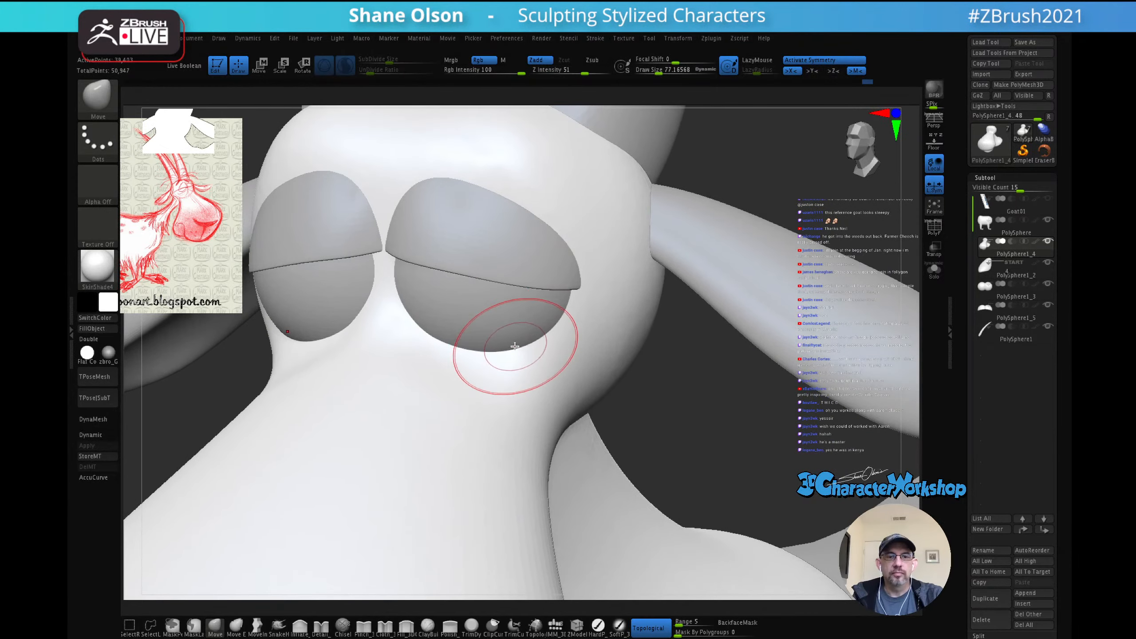
pyautogui.press('s')
pyautogui.moveTo(516, 348); pyautogui.dragTo(512, 347)
pyautogui.moveTo(512, 340)
pyautogui.keyDown('alt'); pyautogui.mouseDown(button='right')
pyautogui.moveTo(525, 323)
pyautogui.moveTo(503, 343)
pyautogui.mouseUp(button='right'); pyautogui.keyUp('alt')
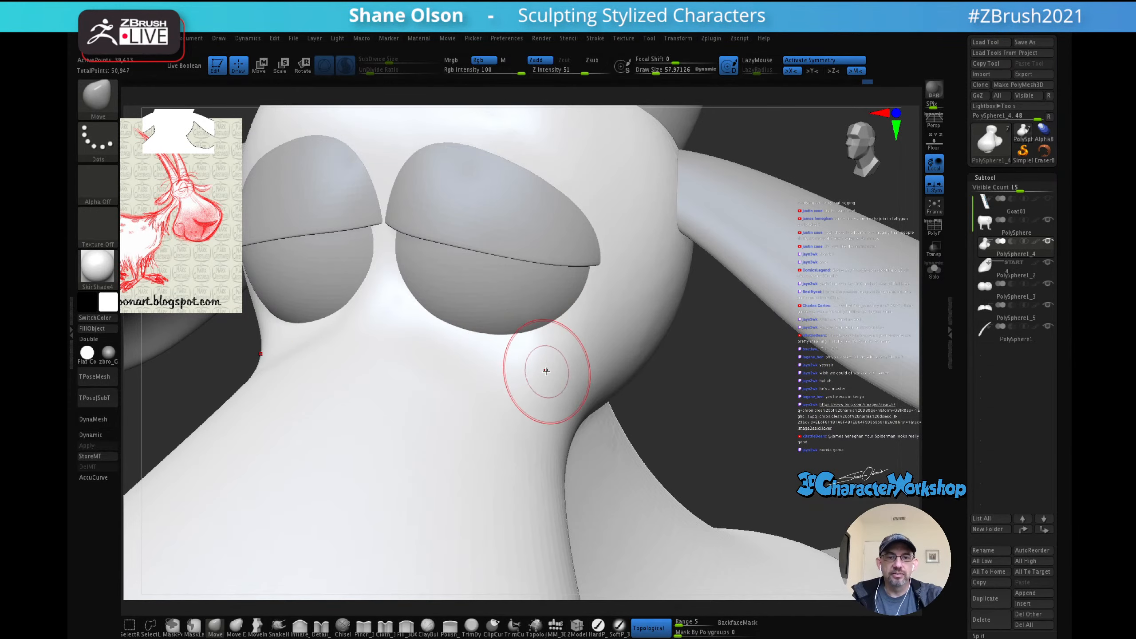
pyautogui.press('shift')
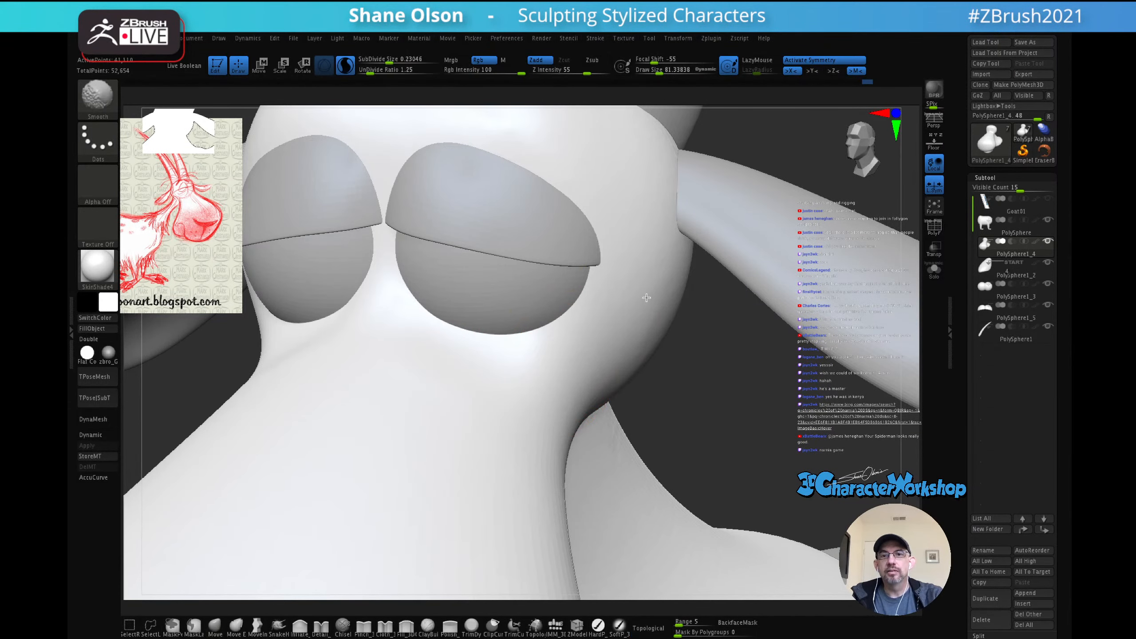
pyautogui.keyDown('shift'); pyautogui.moveTo(624, 367); pyautogui.dragTo(623, 324); pyautogui.keyUp('shift')
pyautogui.moveTo(548, 331)
pyautogui.mouseDown(button='right')
pyautogui.moveTo(502, 350)
pyautogui.moveTo(532, 343)
pyautogui.moveTo(568, 391)
pyautogui.mouseUp(button='right')
pyautogui.press('shift')
pyautogui.moveTo(651, 370)
pyautogui.keyDown('shift'); pyautogui.mouseDown()
pyautogui.moveTo(610, 345)
pyautogui.moveTo(681, 393)
pyautogui.moveTo(598, 431)
pyautogui.mouseUp(); pyautogui.keyUp('shift')
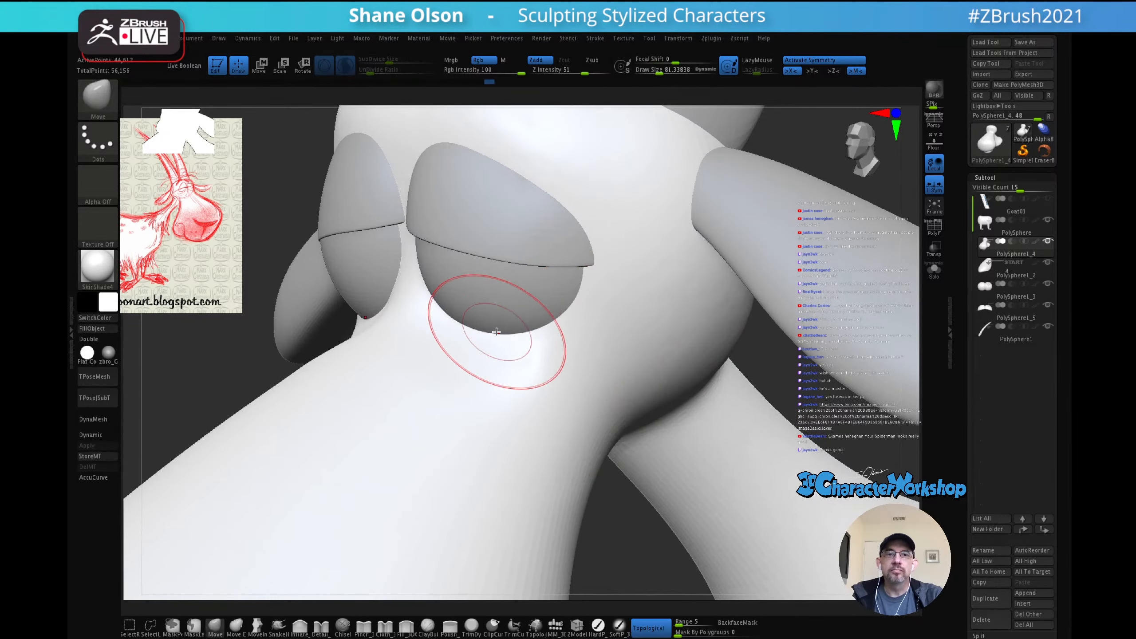
# Step: Reduce the brush size to about 51, switch the material to zbro_Gray_ex, and smooth the surface below the eyes
pyautogui.press('s')
pyautogui.moveTo(528, 380); pyautogui.dragTo(520, 376)
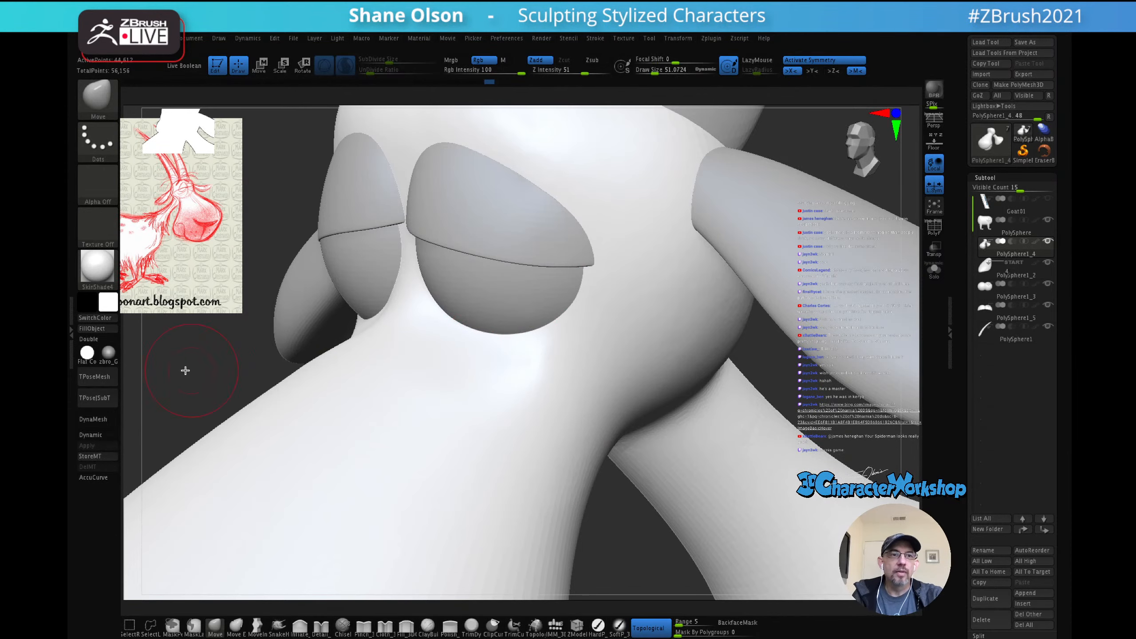
pyautogui.click(111, 357)
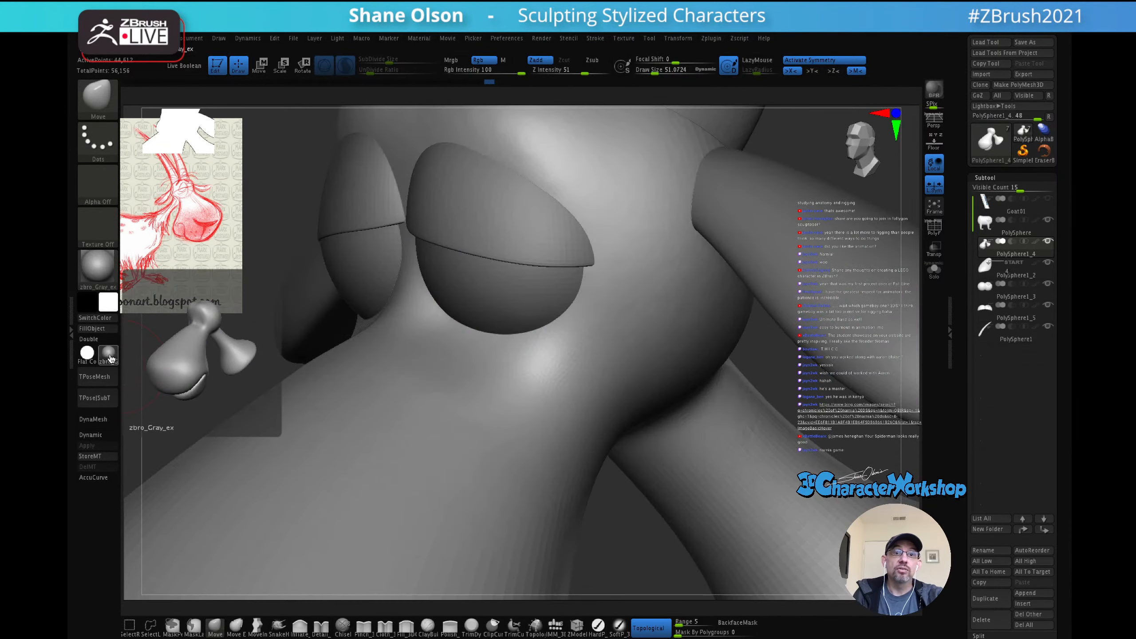
pyautogui.moveTo(476, 365)
pyautogui.mouseDown(button='right')
pyautogui.moveTo(487, 355)
pyautogui.moveTo(485, 385)
pyautogui.mouseUp(button='right')
pyautogui.keyDown('shift'); pyautogui.moveTo(447, 392); pyautogui.dragTo(453, 408); pyautogui.keyUp('shift')
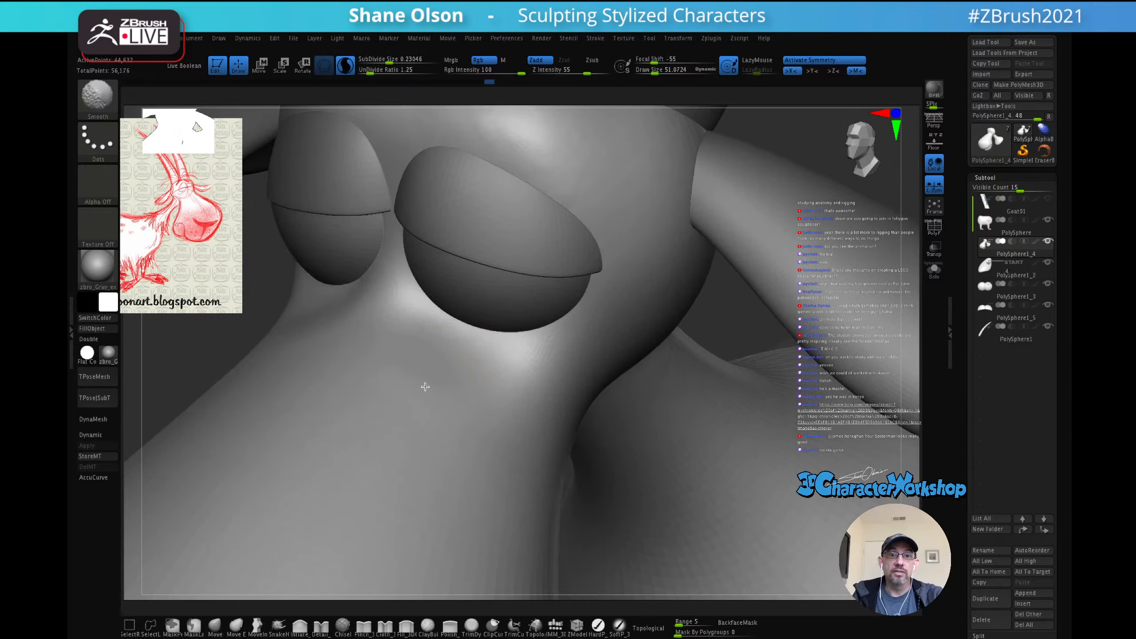
# Step: Sculpt curved creases beneath the eyes with the Detail_3DCW brush at a draw size of about 25.5
pyautogui.click(321, 625)
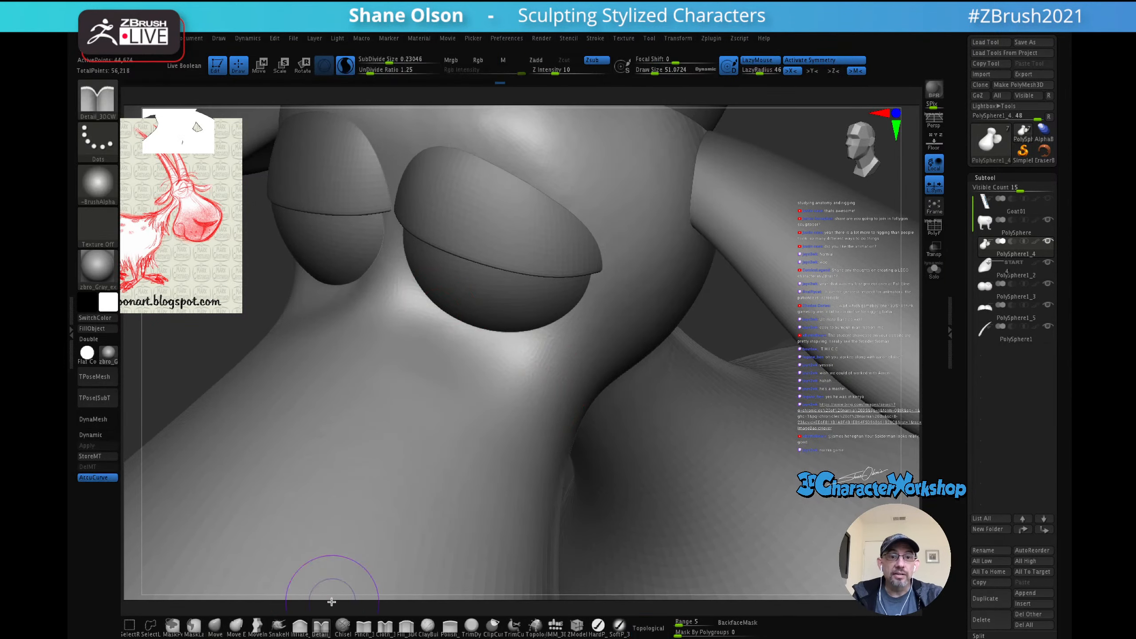
pyautogui.moveTo(497, 363); pyautogui.dragTo(466, 326, button='right')
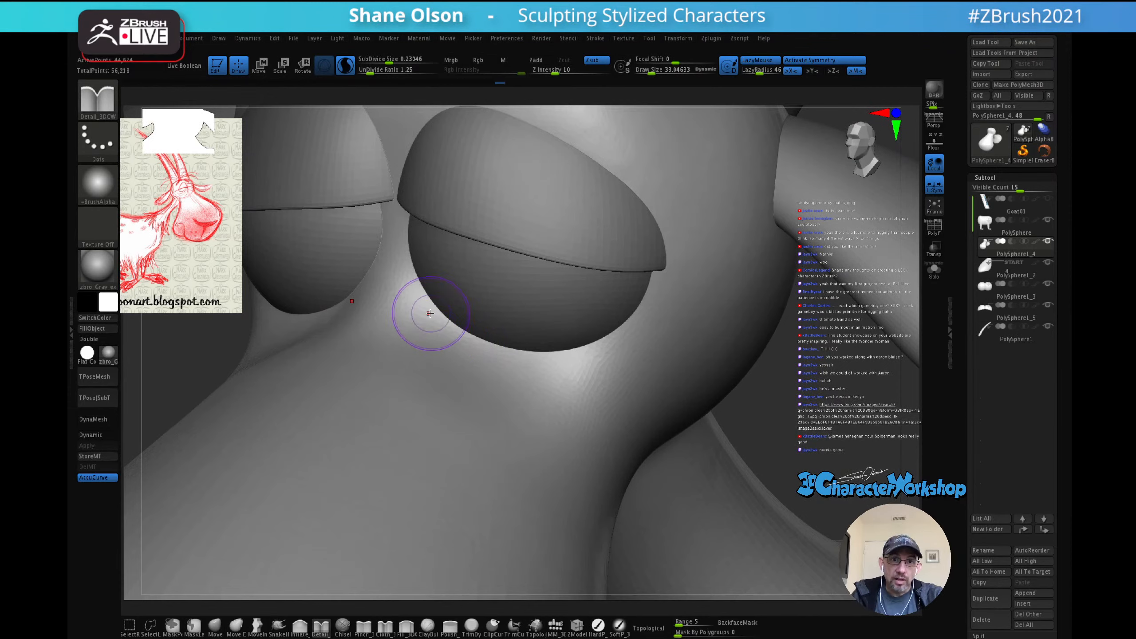
pyautogui.press('s')
pyautogui.moveTo(440, 319); pyautogui.dragTo(441, 318)
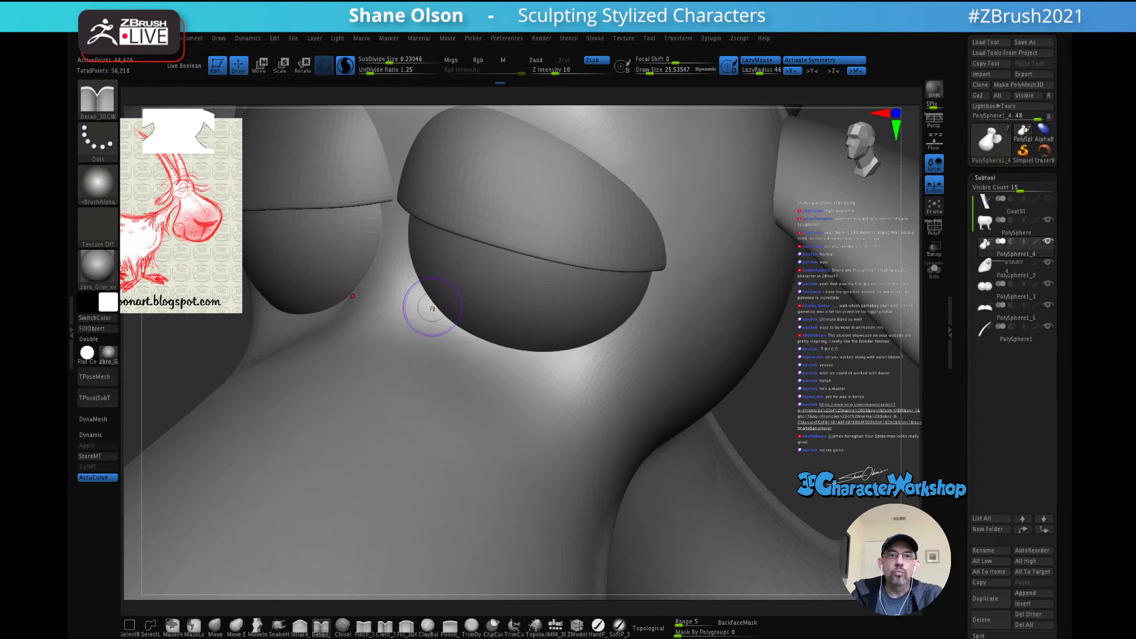
pyautogui.moveTo(425, 301)
pyautogui.mouseDown()
pyautogui.moveTo(453, 344)
pyautogui.moveTo(532, 389)
pyautogui.mouseUp()
pyautogui.moveTo(599, 355)
pyautogui.mouseDown(button='right')
pyautogui.moveTo(627, 340)
pyautogui.moveTo(591, 347)
pyautogui.moveTo(601, 346)
pyautogui.mouseUp(button='right')
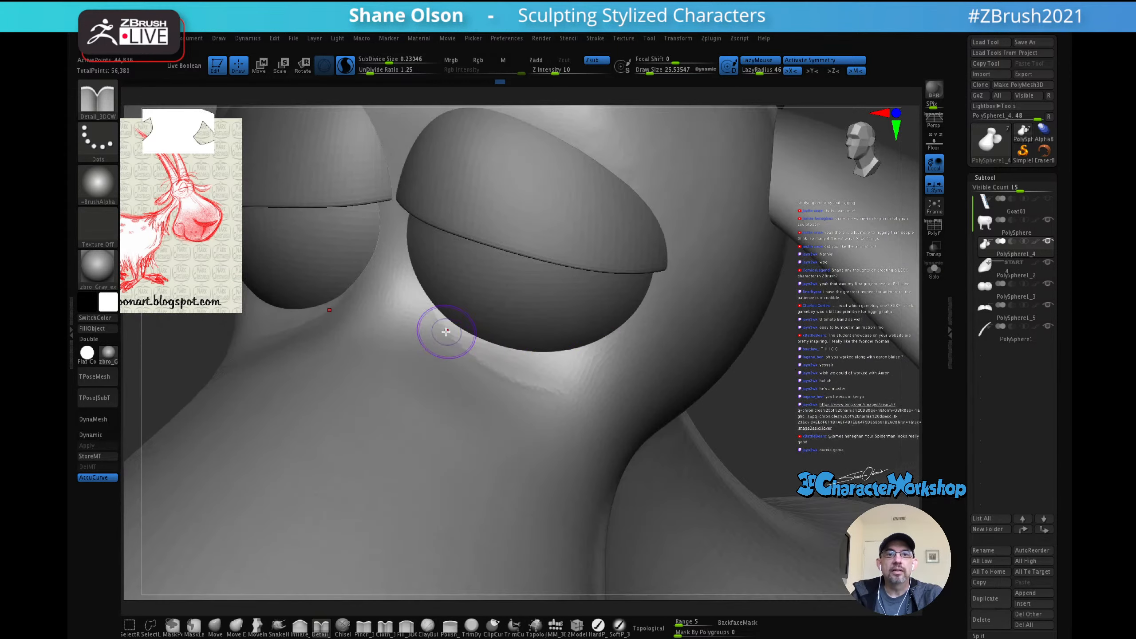
pyautogui.moveTo(424, 309)
pyautogui.mouseDown()
pyautogui.moveTo(471, 382)
pyautogui.moveTo(552, 430)
pyautogui.mouseUp()
pyautogui.moveTo(611, 354)
pyautogui.mouseDown(button='right')
pyautogui.moveTo(614, 388)
pyautogui.moveTo(529, 409)
pyautogui.mouseUp(button='right')
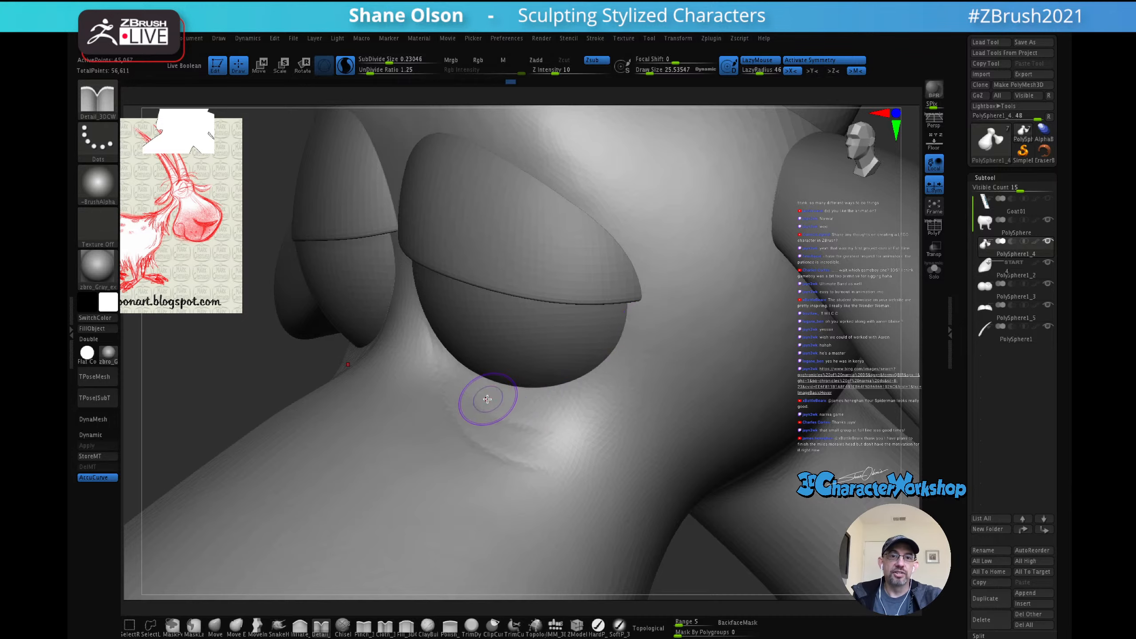
# Step: Try larger Detail_3DCW sizes, return to about 25.5, and build up the folds from the inner eye corners under the eyes
pyautogui.press('s')
pyautogui.moveTo(534, 403); pyautogui.dragTo(538, 403)
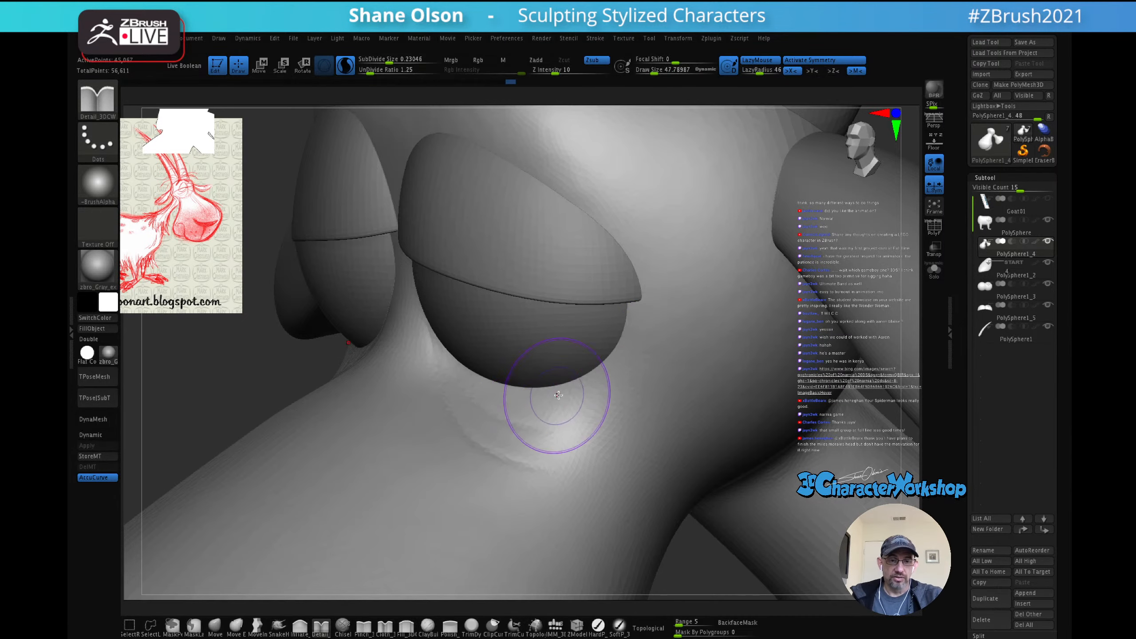
pyautogui.moveTo(561, 410)
pyautogui.mouseDown(button='right')
pyautogui.moveTo(546, 413)
pyautogui.moveTo(550, 400)
pyautogui.mouseUp(button='right')
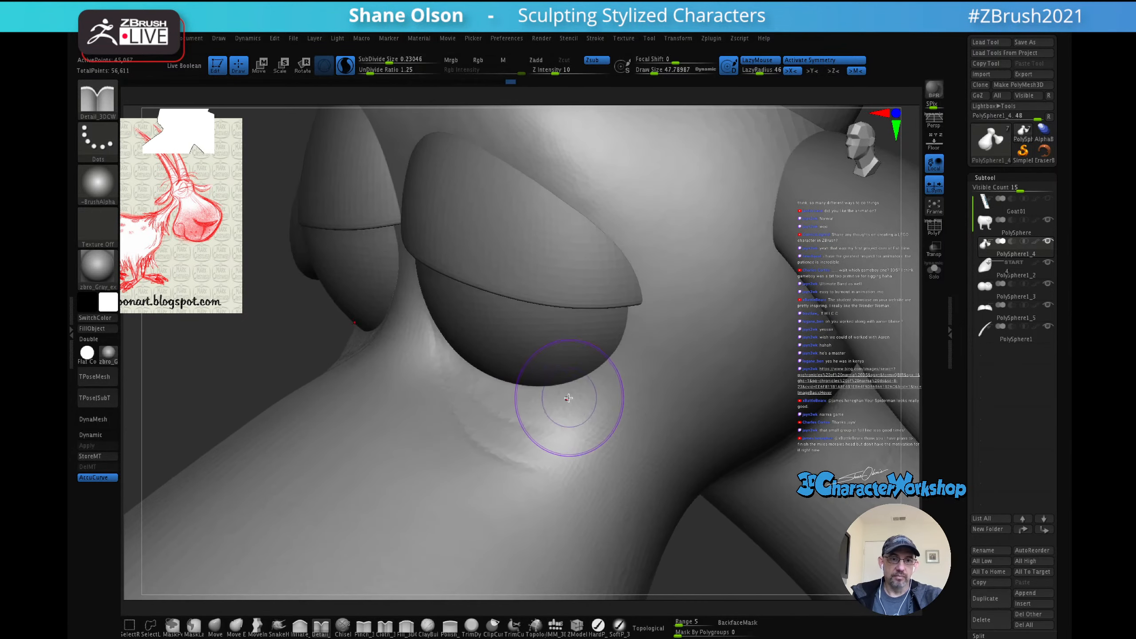
pyautogui.press('s')
pyautogui.moveTo(568, 402); pyautogui.dragTo(563, 401)
pyautogui.press('s')
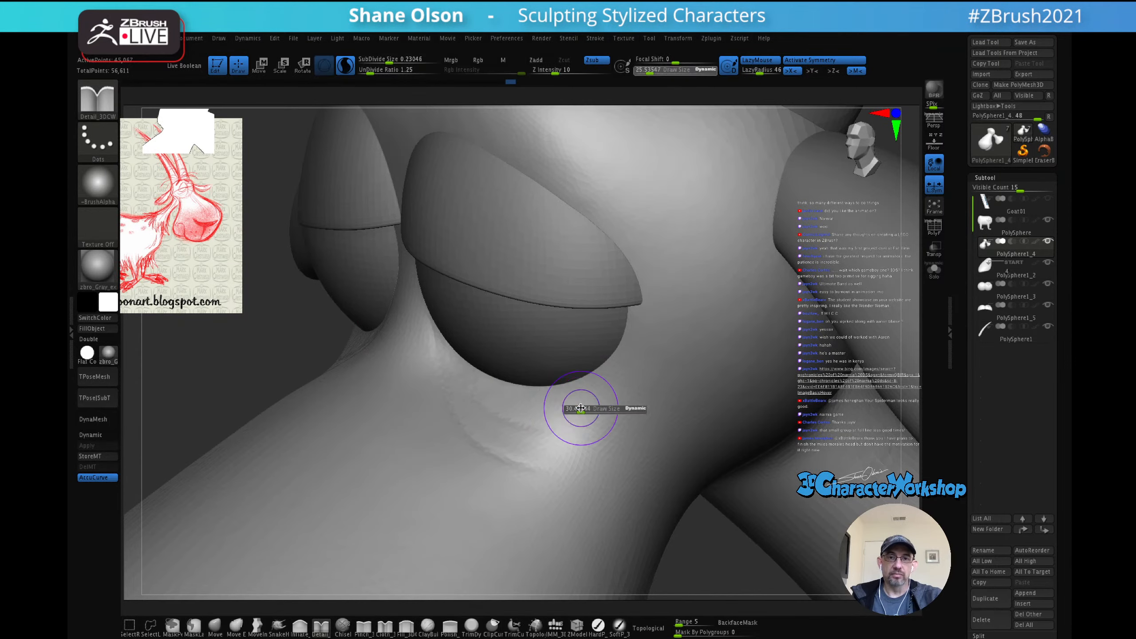
pyautogui.moveTo(575, 413)
pyautogui.mouseDown(button='right')
pyautogui.moveTo(575, 438)
pyautogui.moveTo(559, 425)
pyautogui.mouseUp(button='right')
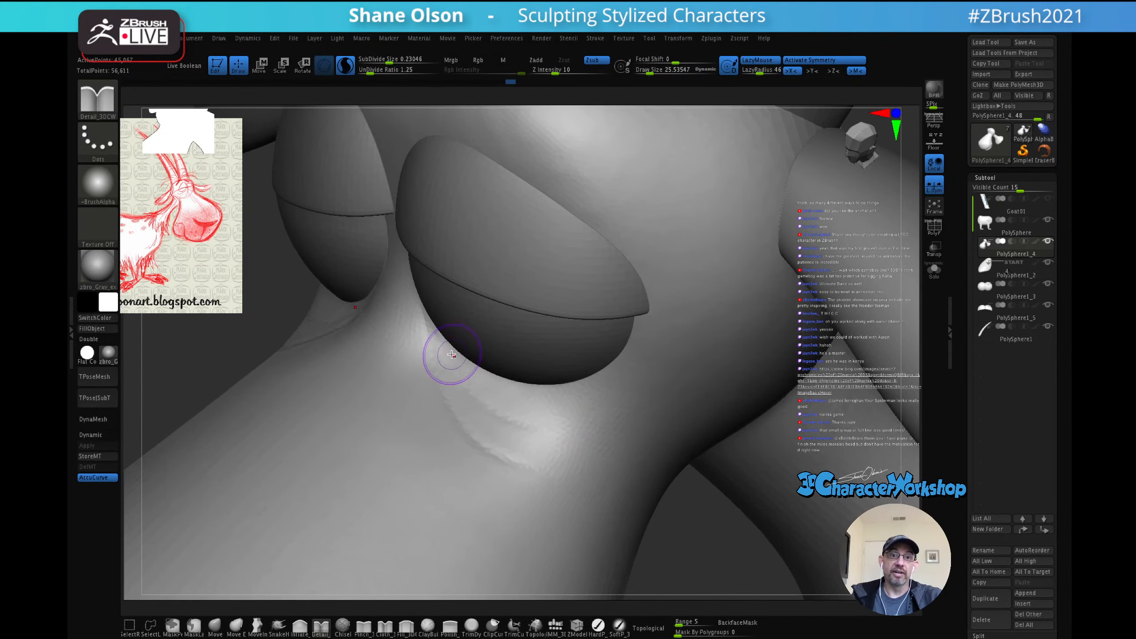
pyautogui.moveTo(424, 314)
pyautogui.mouseDown()
pyautogui.moveTo(470, 402)
pyautogui.moveTo(546, 434)
pyautogui.mouseUp()
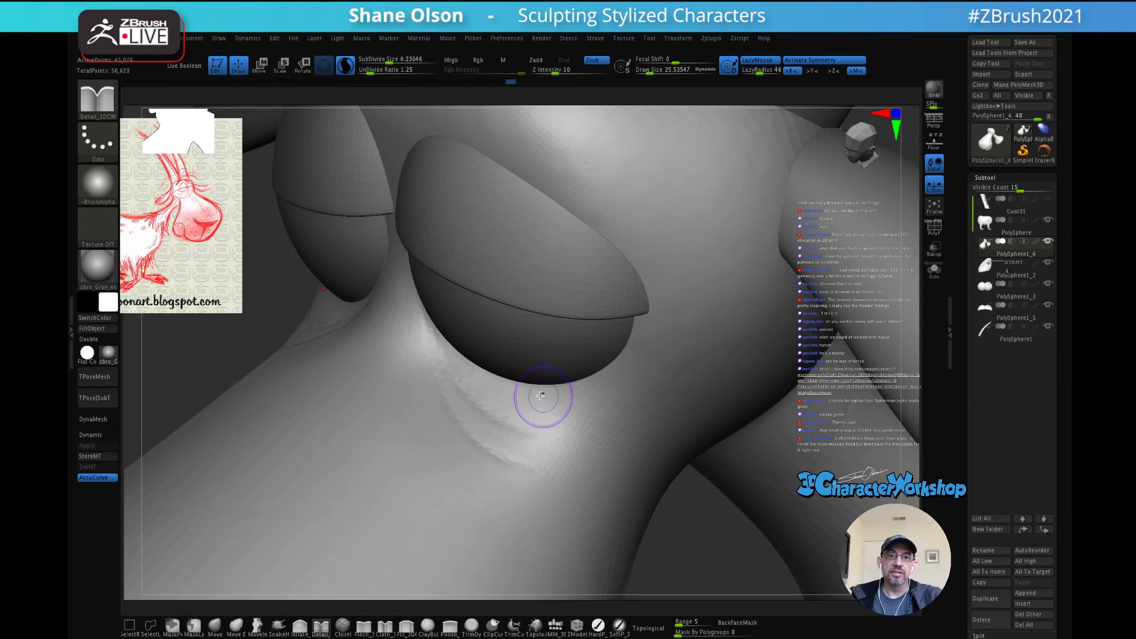
pyautogui.moveTo(421, 330)
pyautogui.mouseDown()
pyautogui.moveTo(444, 406)
pyautogui.moveTo(481, 444)
pyautogui.moveTo(576, 427)
pyautogui.mouseUp()
pyautogui.moveTo(583, 390)
pyautogui.mouseDown(button='right')
pyautogui.moveTo(568, 393)
pyautogui.moveTo(597, 366)
pyautogui.moveTo(579, 375)
pyautogui.mouseUp(button='right')
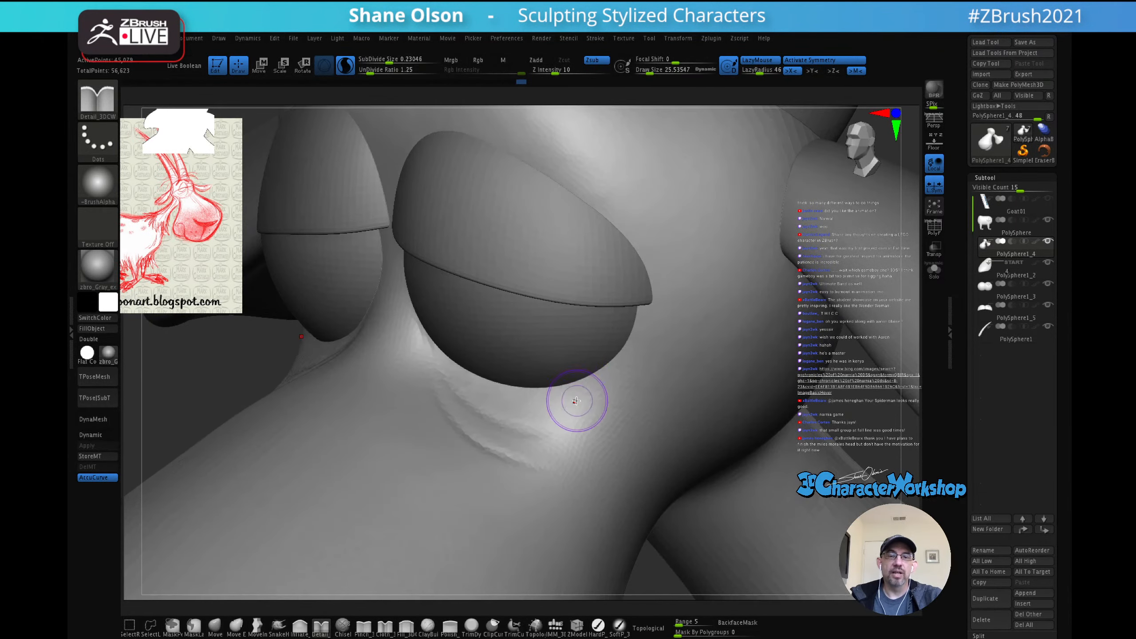
# Step: Switch to the Cloth_3DCW brush at a draw size of about 33 and undo the last stroke
pyautogui.click(385, 629)
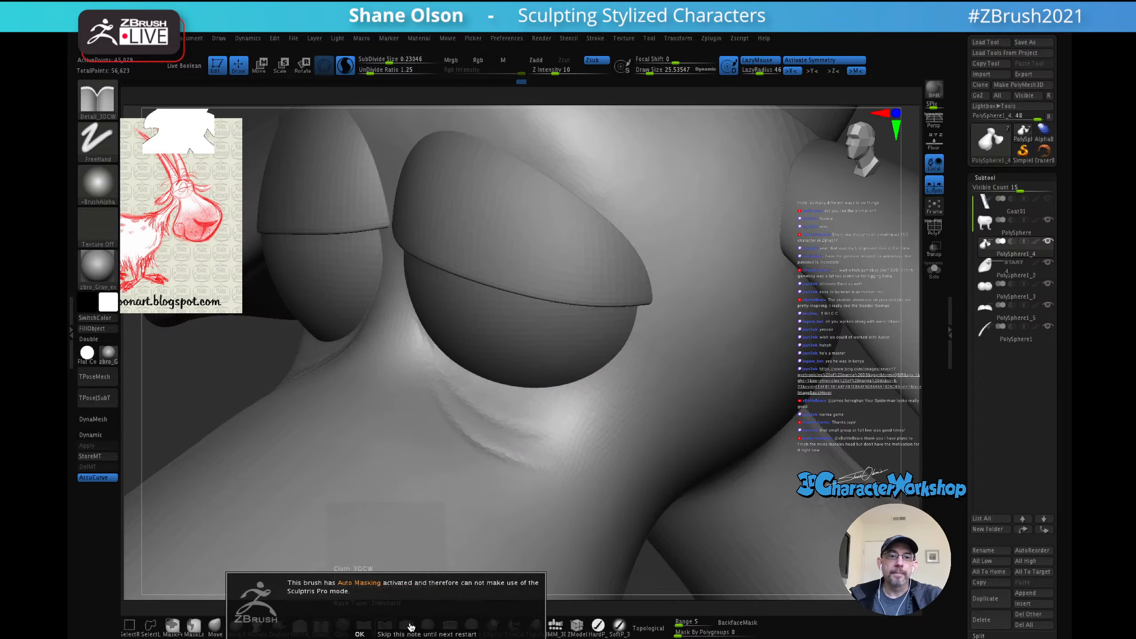
pyautogui.click(413, 633)
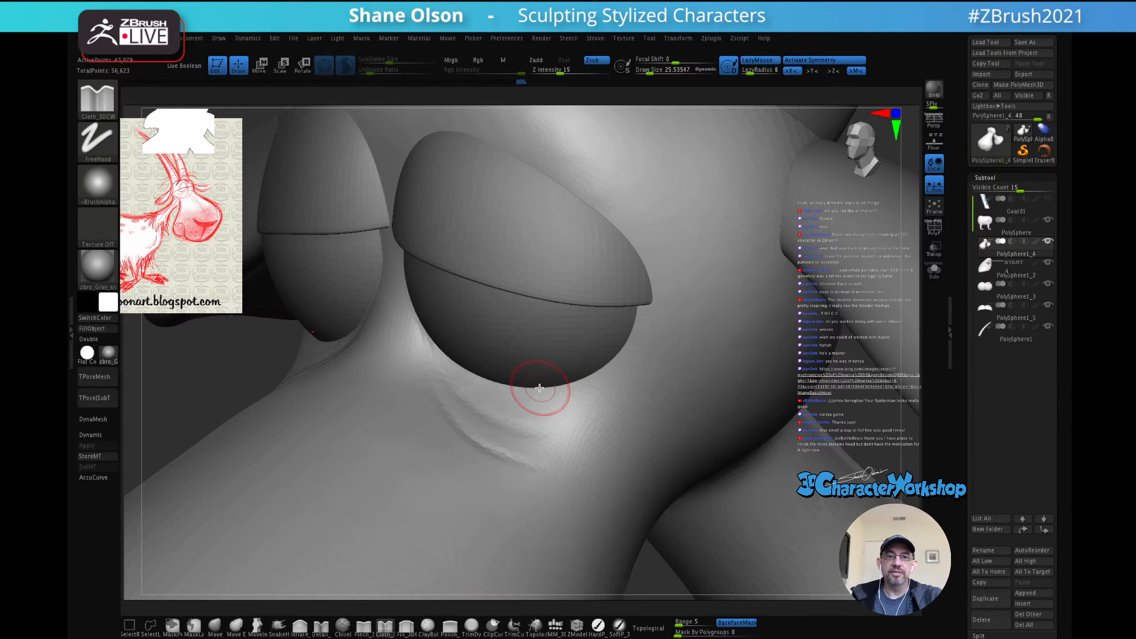
pyautogui.press('s')
pyautogui.moveTo(511, 398); pyautogui.dragTo(513, 398)
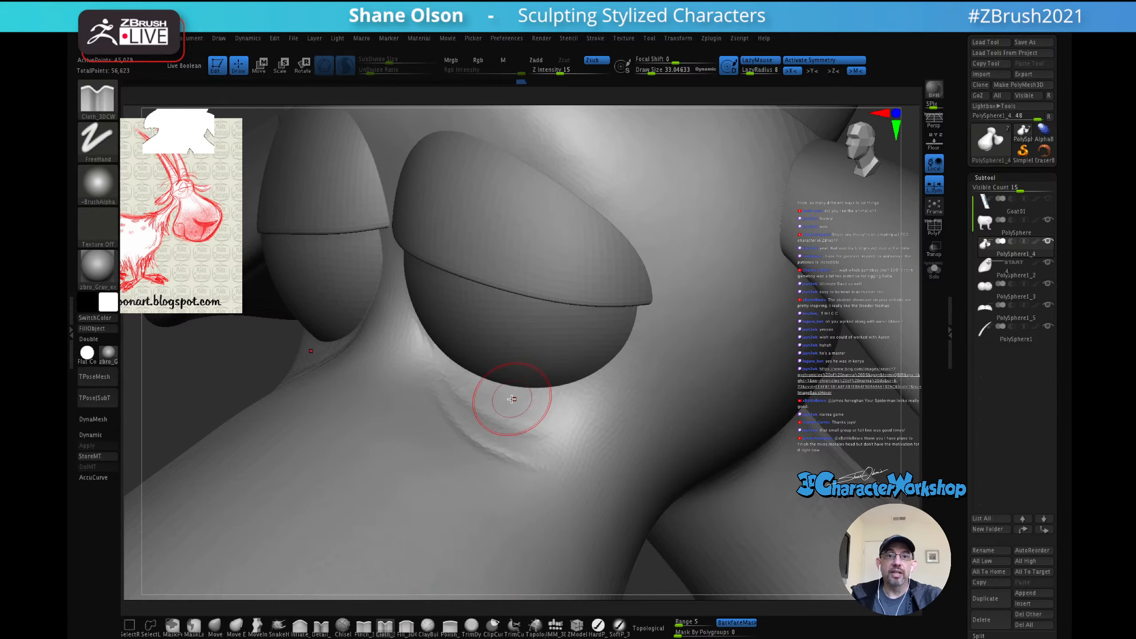
pyautogui.moveTo(497, 402); pyautogui.dragTo(497, 394, button='right')
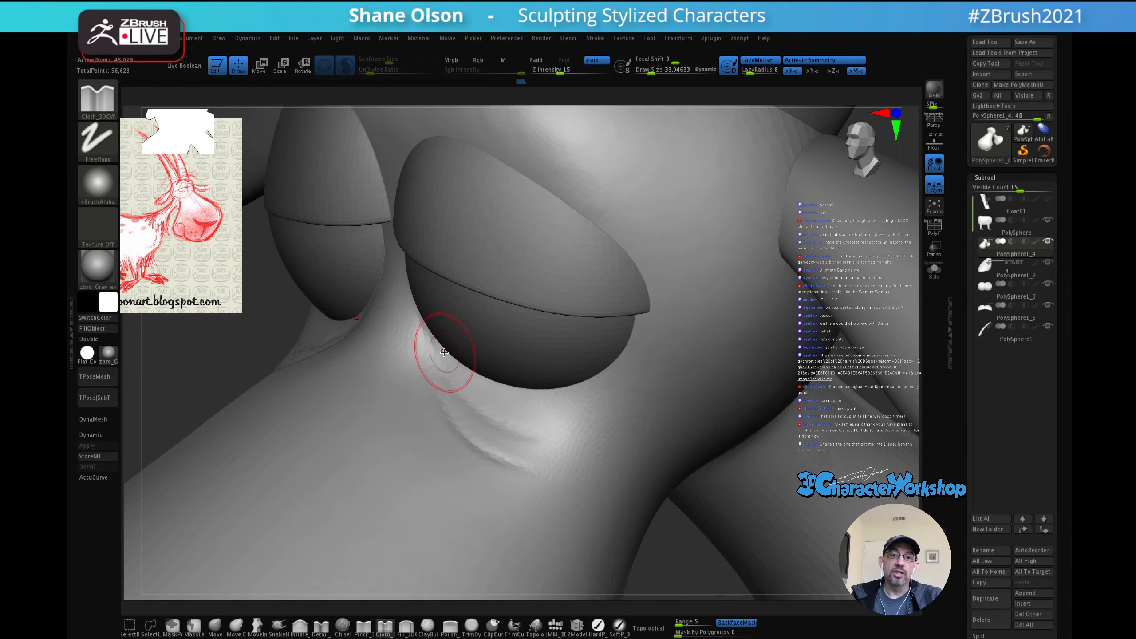
pyautogui.hotkey('ctrl', 'z')
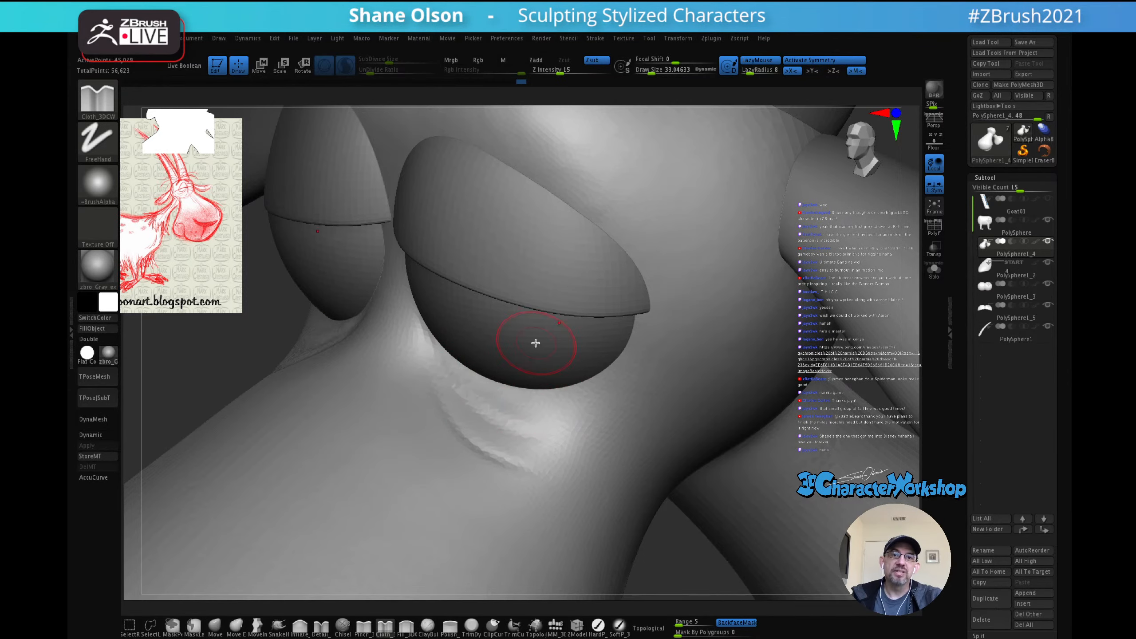
pyautogui.moveTo(535, 337)
pyautogui.mouseDown(button='right')
pyautogui.moveTo(568, 322)
pyautogui.moveTo(553, 339)
pyautogui.mouseUp(button='right')
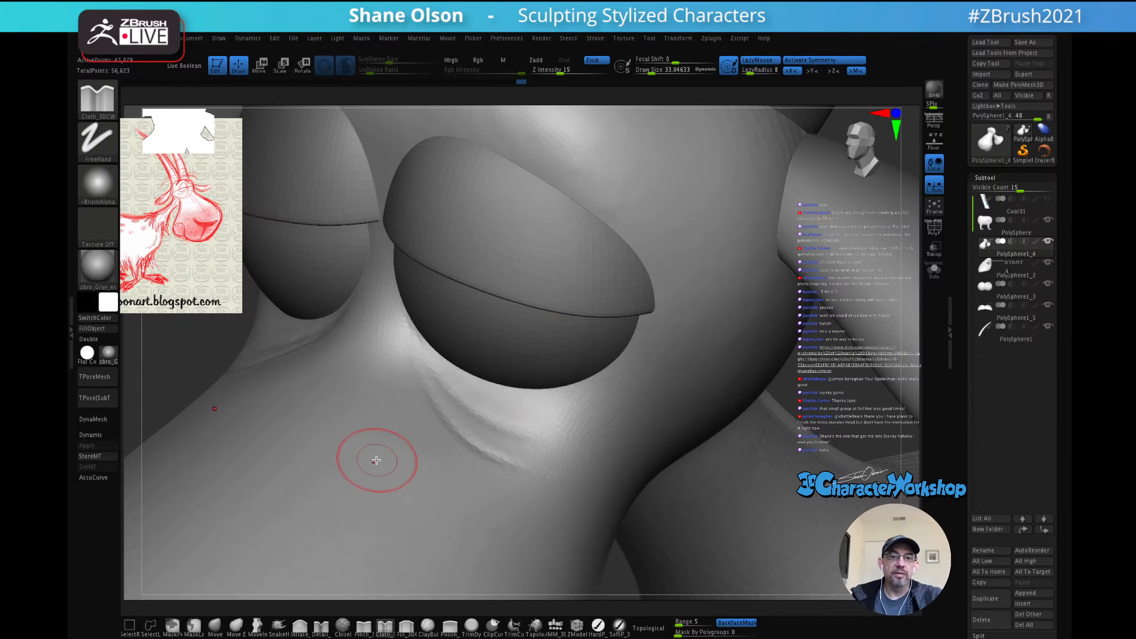
# Step: Layer baggy folds beneath the eyes with Cloth_3DCW strokes, using draw sizes of about 42 and 36
pyautogui.press('s')
pyautogui.moveTo(386, 474); pyautogui.dragTo(388, 473)
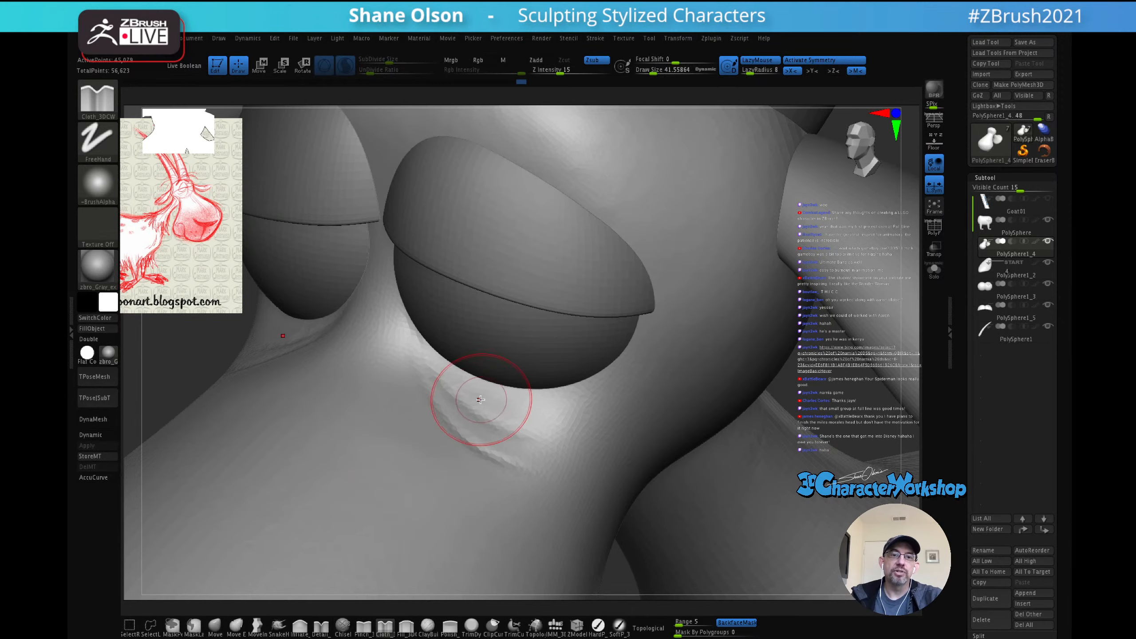
pyautogui.moveTo(455, 366); pyautogui.dragTo(454, 390, button='right')
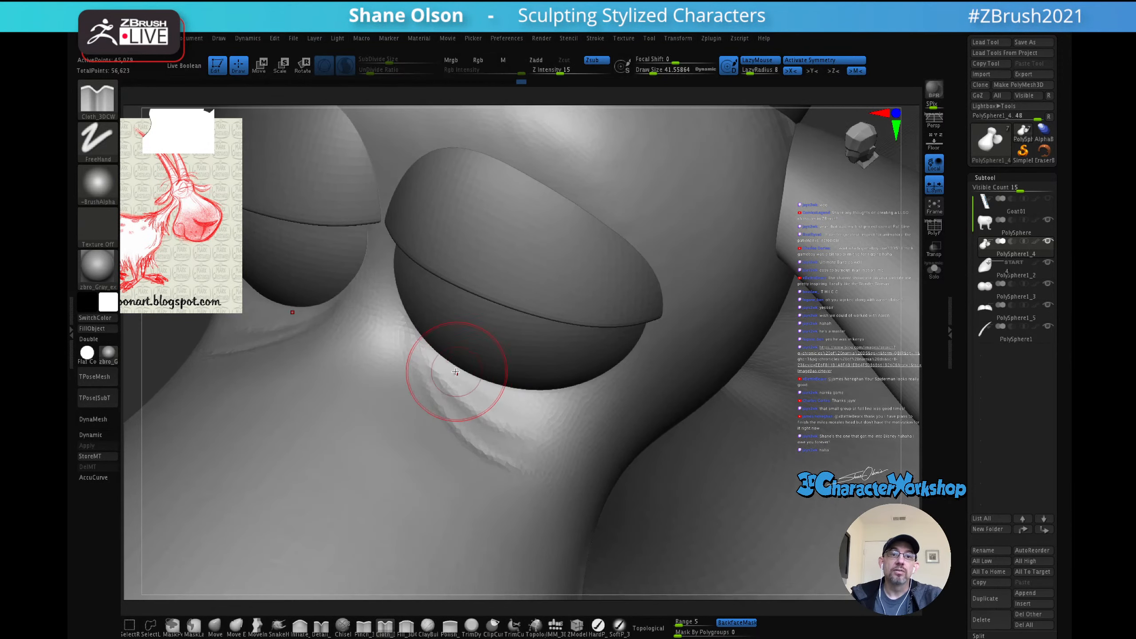
pyautogui.moveTo(437, 357)
pyautogui.mouseDown()
pyautogui.moveTo(505, 397)
pyautogui.moveTo(578, 409)
pyautogui.moveTo(464, 379)
pyautogui.moveTo(552, 420)
pyautogui.mouseUp()
pyautogui.moveTo(471, 384)
pyautogui.mouseDown()
pyautogui.moveTo(523, 425)
pyautogui.moveTo(548, 421)
pyautogui.moveTo(476, 383)
pyautogui.moveTo(553, 409)
pyautogui.mouseUp()
pyautogui.moveTo(507, 391); pyautogui.dragTo(485, 401, button='right')
pyautogui.moveTo(464, 414); pyautogui.dragTo(521, 436)
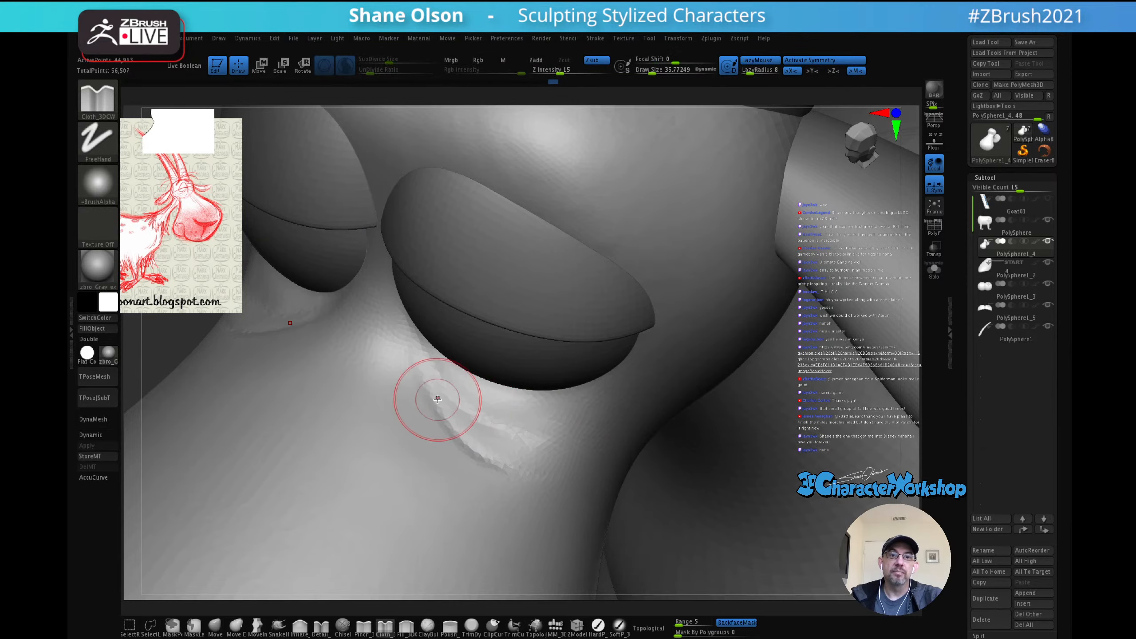
pyautogui.moveTo(436, 398); pyautogui.dragTo(506, 437)
pyautogui.moveTo(431, 380); pyautogui.dragTo(520, 469)
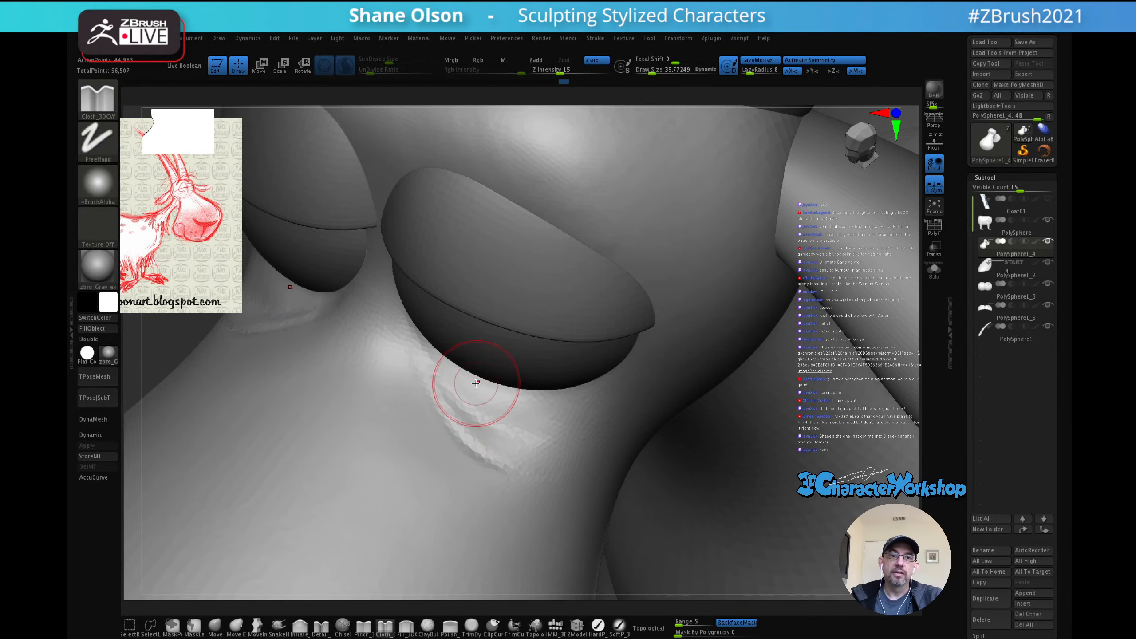
pyautogui.moveTo(513, 415)
pyautogui.mouseDown(button='right')
pyautogui.moveTo(469, 396)
pyautogui.moveTo(481, 375)
pyautogui.moveTo(500, 378)
pyautogui.moveTo(484, 402)
pyautogui.mouseUp(button='right')
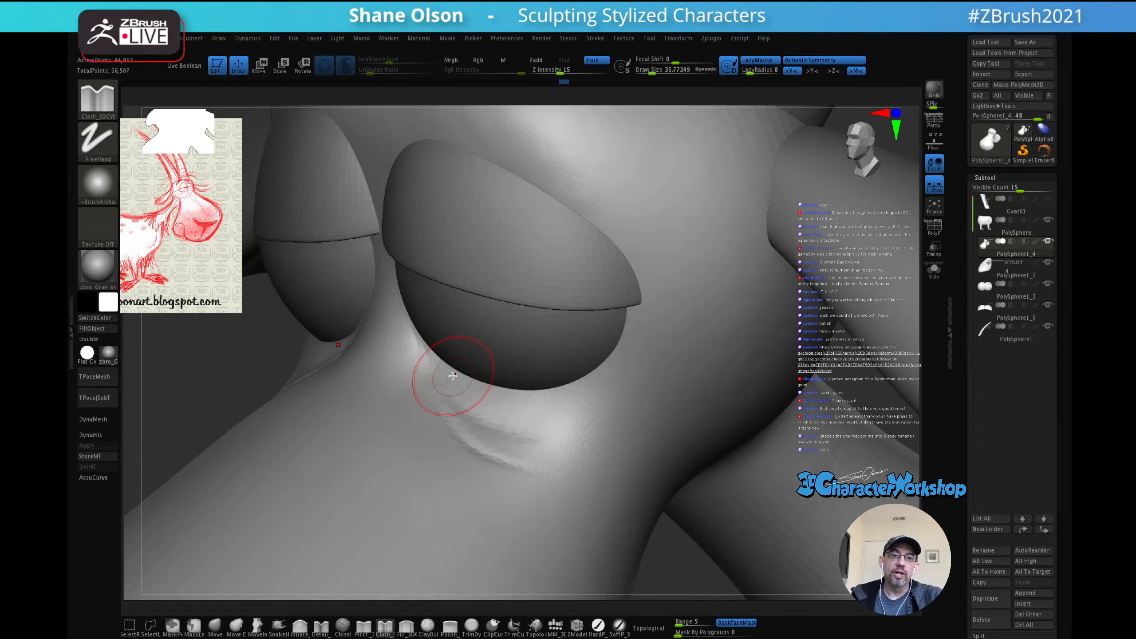
# Step: Set the Cloth_3DCW size to about 39 and try fold strokes along the lower edges of the eyes, undoing unwanted ones
pyautogui.press('s')
pyautogui.moveTo(484, 386); pyautogui.dragTo(502, 400)
pyautogui.press('s')
pyautogui.moveTo(504, 401); pyautogui.dragTo(494, 398, button='right')
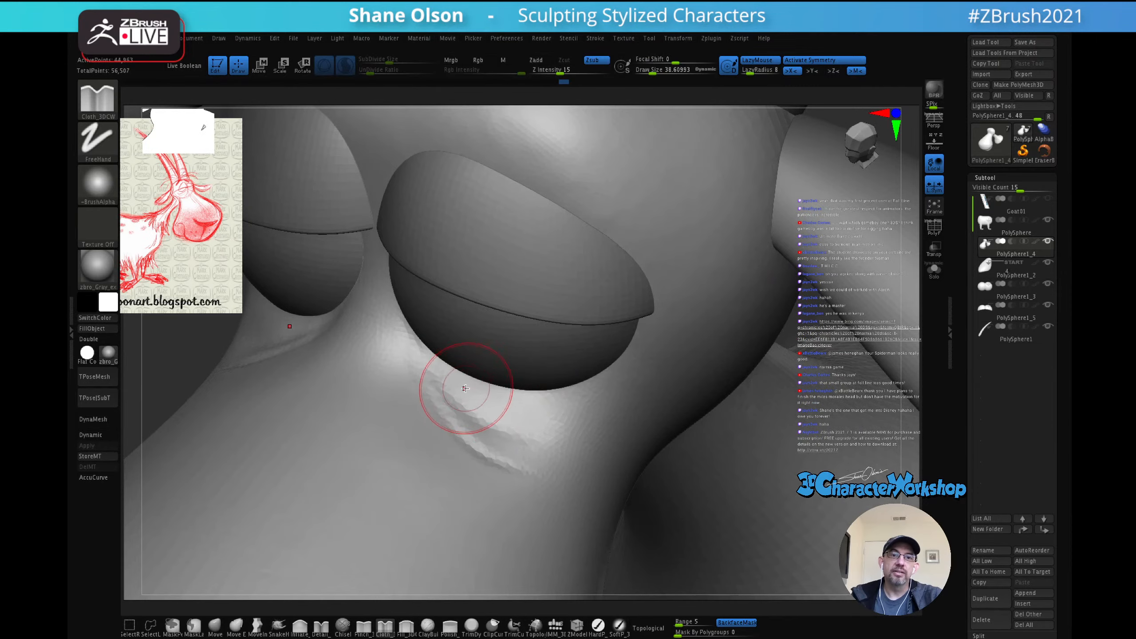
pyautogui.moveTo(447, 371)
pyautogui.mouseDown()
pyautogui.moveTo(515, 411)
pyautogui.moveTo(576, 424)
pyautogui.mouseUp()
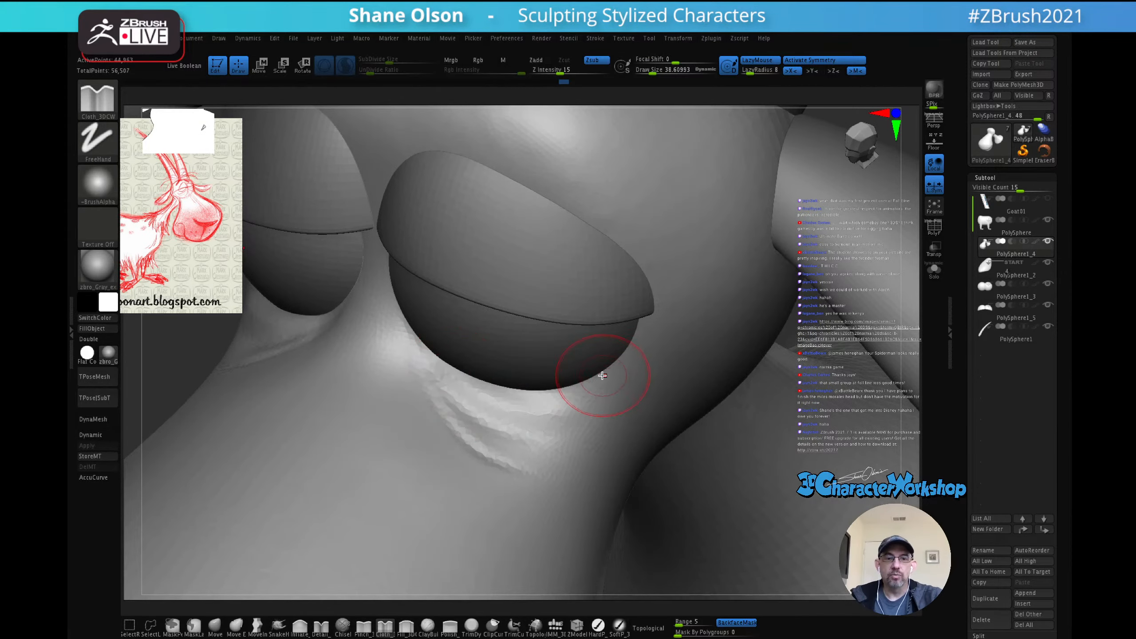
pyautogui.hotkey('ctrl', 'z')
pyautogui.moveTo(451, 379)
pyautogui.mouseDown()
pyautogui.moveTo(474, 398)
pyautogui.moveTo(594, 414)
pyautogui.mouseUp()
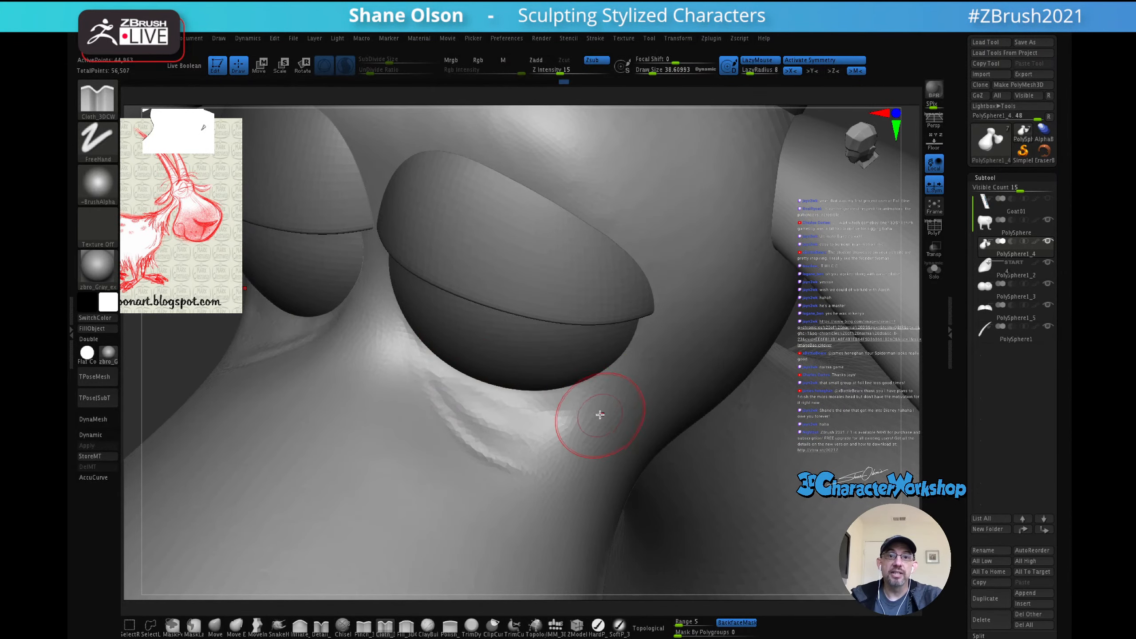
pyautogui.moveTo(581, 394)
pyautogui.mouseDown(button='right')
pyautogui.moveTo(553, 362)
pyautogui.moveTo(577, 363)
pyautogui.moveTo(550, 337)
pyautogui.mouseUp(button='right')
pyautogui.hotkey('ctrl', 'z')
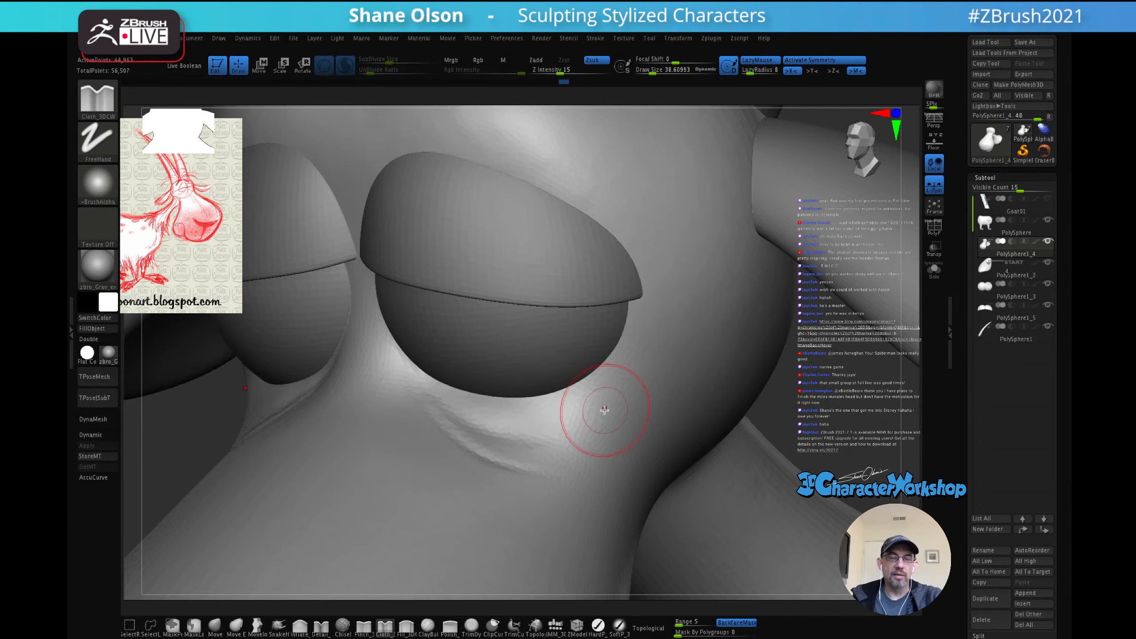
pyautogui.moveTo(566, 424)
pyautogui.mouseDown(button='right')
pyautogui.moveTo(538, 418)
pyautogui.moveTo(568, 442)
pyautogui.mouseUp(button='right')
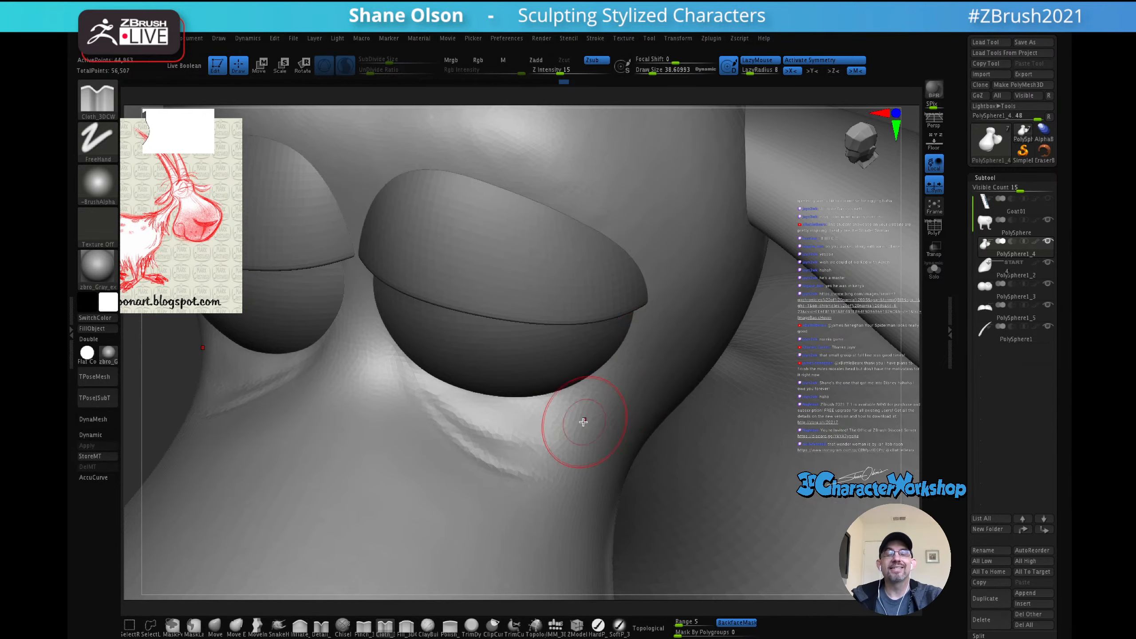
pyautogui.moveTo(583, 422)
pyautogui.mouseDown(button='right')
pyautogui.moveTo(589, 408)
pyautogui.moveTo(564, 439)
pyautogui.moveTo(470, 497)
pyautogui.mouseUp(button='right')
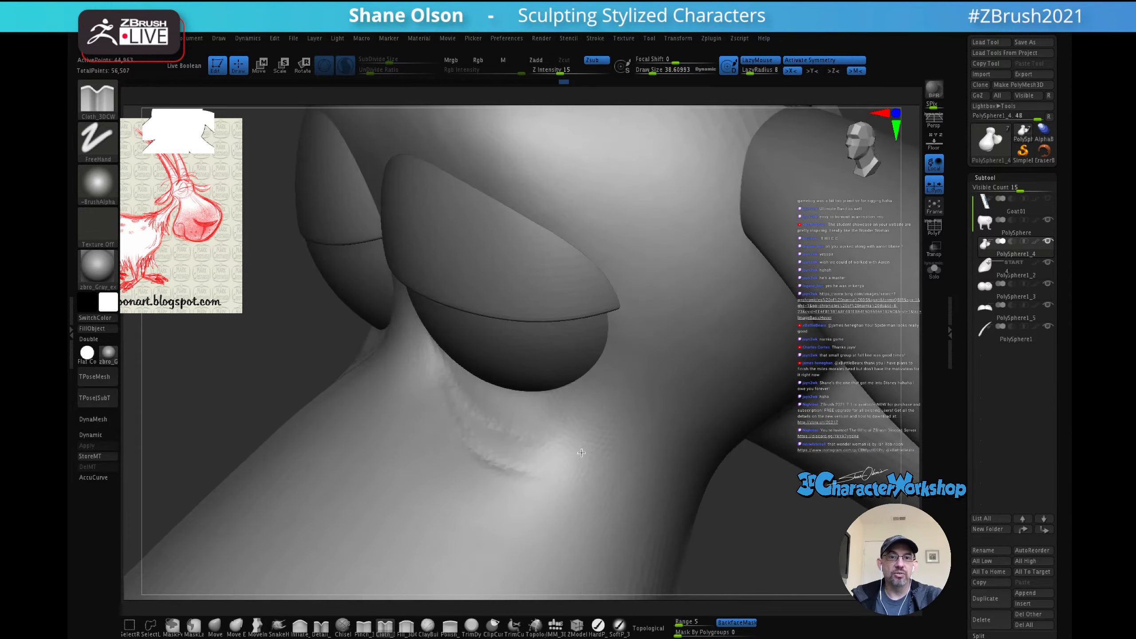
# Step: Reshape the folds beneath the eyes with the Move brush at a draw size of about 99, then reduce it to about 48
pyautogui.click(219, 623)
pyautogui.press('s')
pyautogui.moveTo(478, 464); pyautogui.dragTo(491, 464)
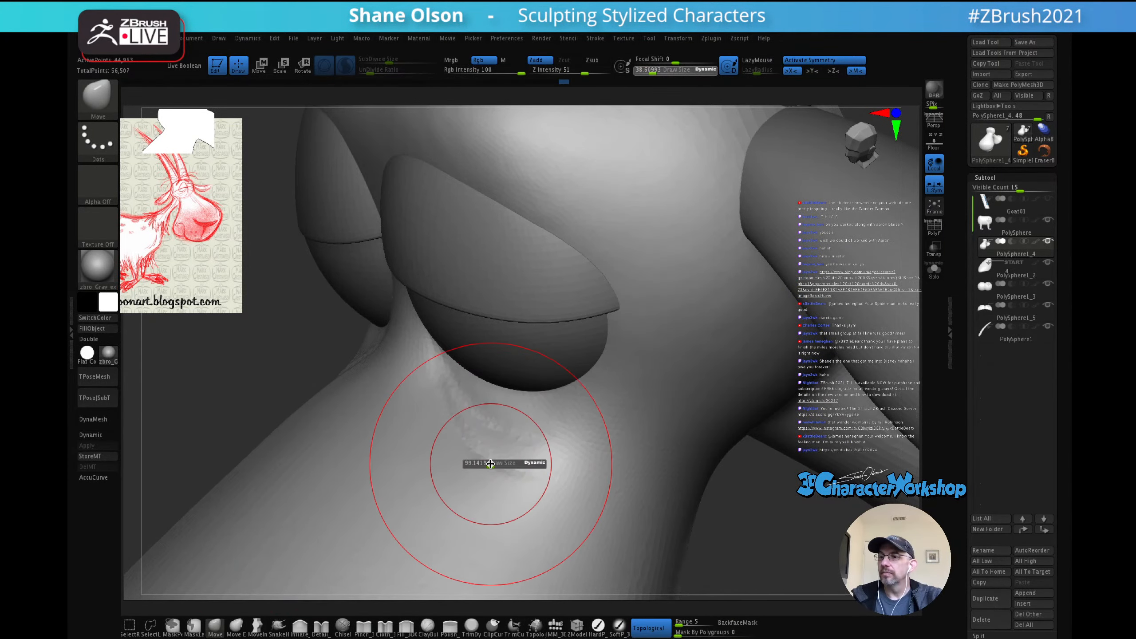
pyautogui.moveTo(501, 419)
pyautogui.mouseDown(button='right')
pyautogui.moveTo(481, 461)
pyautogui.moveTo(492, 460)
pyautogui.mouseUp(button='right')
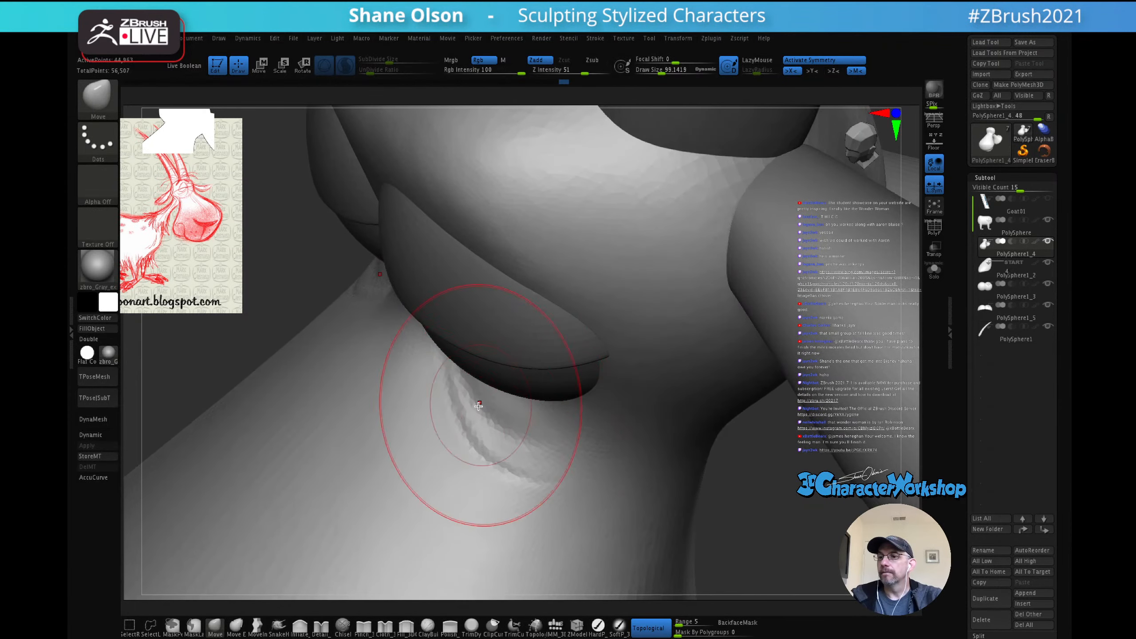
pyautogui.moveTo(424, 441); pyautogui.dragTo(438, 436)
pyautogui.moveTo(436, 461); pyautogui.dragTo(451, 453)
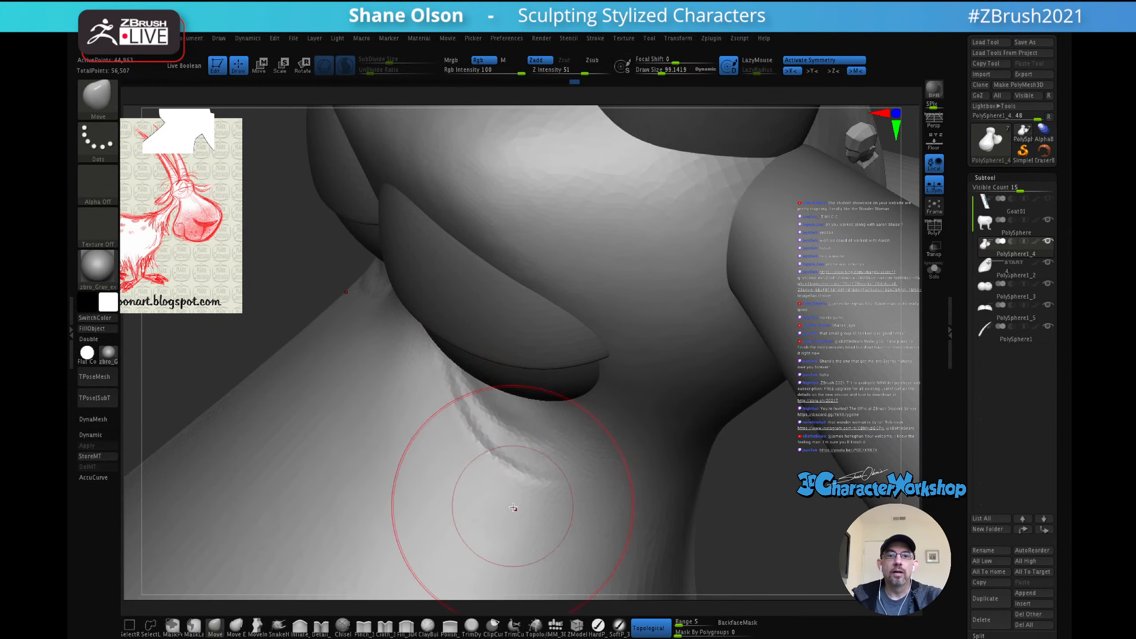
pyautogui.moveTo(522, 514); pyautogui.dragTo(551, 511)
pyautogui.moveTo(547, 467); pyautogui.dragTo(543, 449, button='right')
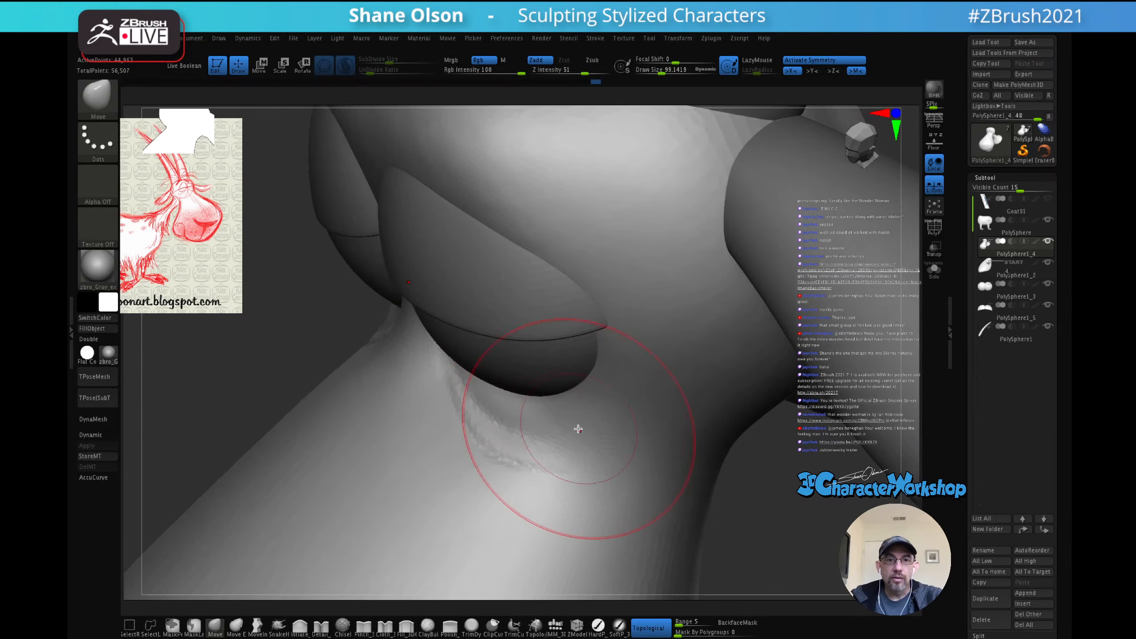
pyautogui.moveTo(594, 465); pyautogui.dragTo(578, 468)
pyautogui.press('s')
pyautogui.moveTo(591, 471)
pyautogui.mouseDown(button='right')
pyautogui.moveTo(556, 428)
pyautogui.moveTo(552, 451)
pyautogui.mouseUp(button='right')
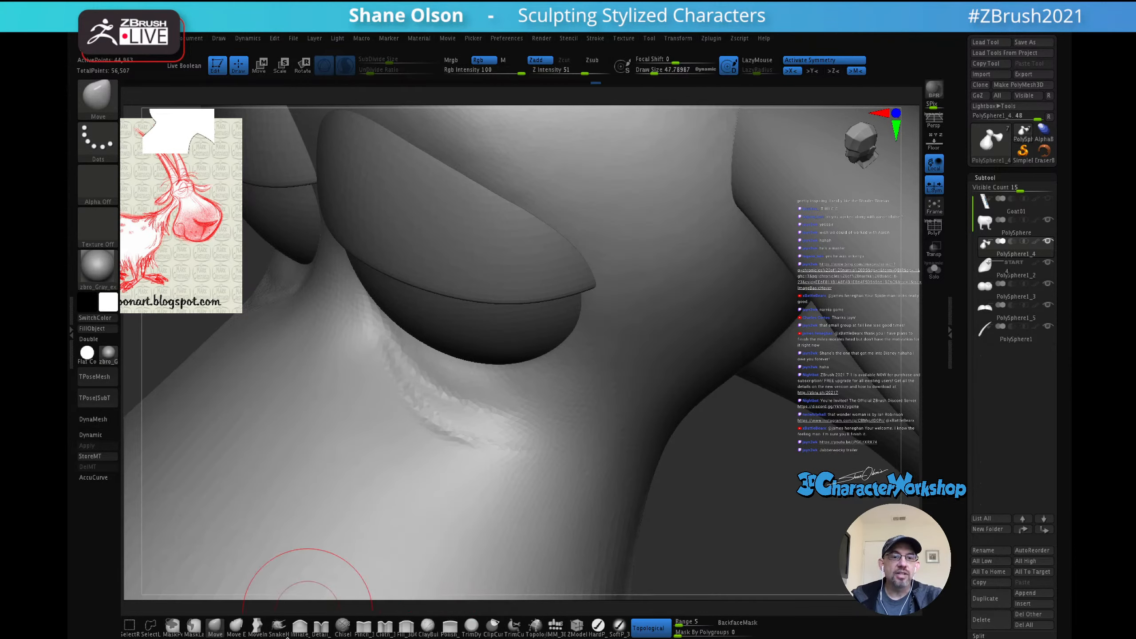
# Step: Puff up the folds beneath the eyes with Inflate_3DCW at a draw size of about 36
pyautogui.click(300, 626)
pyautogui.press('s')
pyautogui.moveTo(525, 476); pyautogui.dragTo(522, 475)
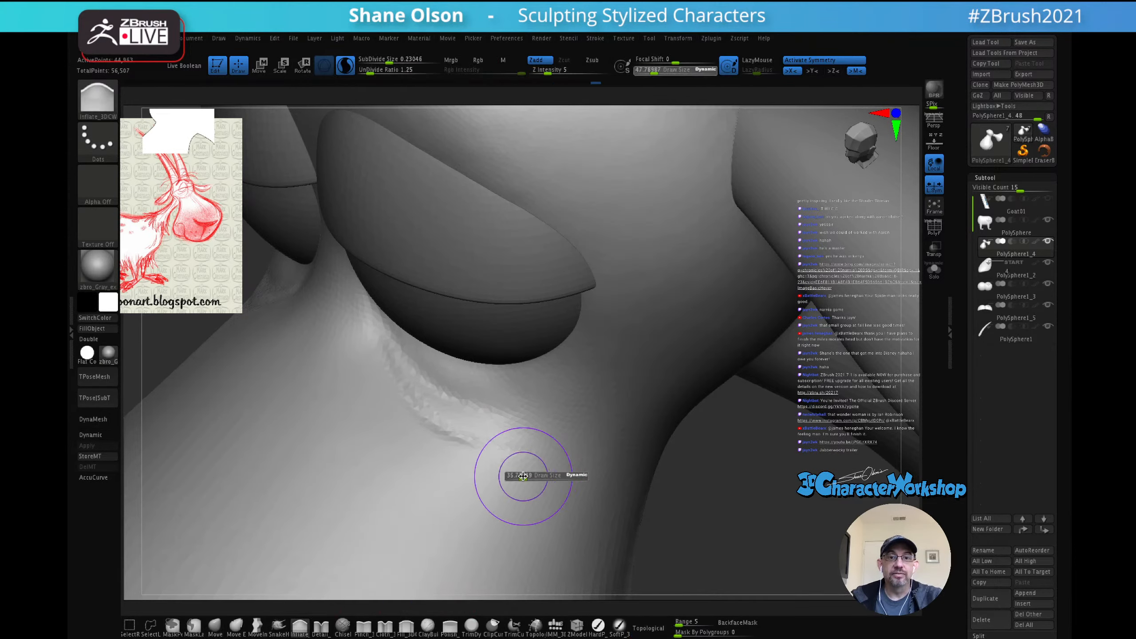
pyautogui.moveTo(528, 472); pyautogui.dragTo(531, 459, button='right')
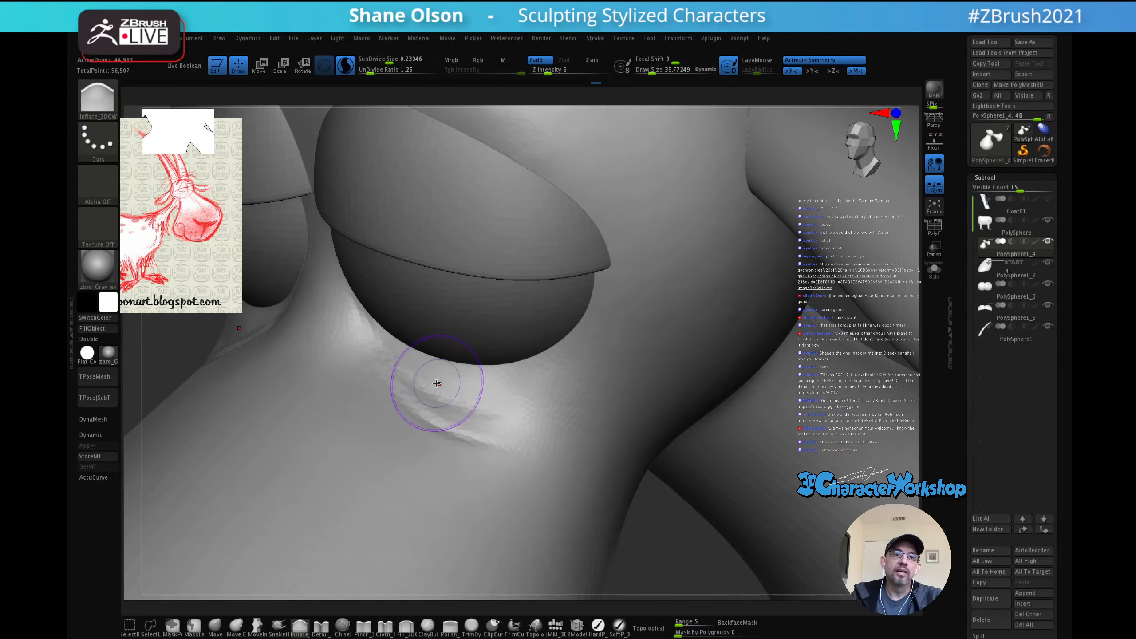
pyautogui.moveTo(406, 367)
pyautogui.mouseDown()
pyautogui.moveTo(524, 419)
pyautogui.moveTo(533, 397)
pyautogui.moveTo(523, 392)
pyautogui.mouseUp()
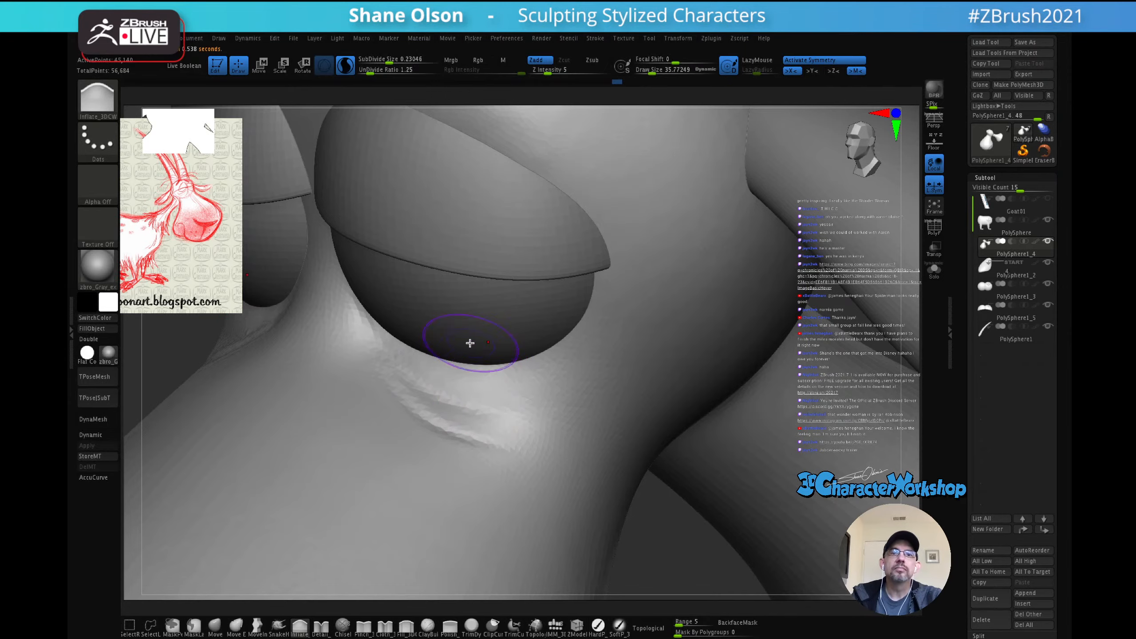
pyautogui.moveTo(492, 347)
pyautogui.mouseDown(button='right')
pyautogui.moveTo(466, 335)
pyautogui.moveTo(481, 342)
pyautogui.moveTo(484, 331)
pyautogui.mouseUp(button='right')
pyautogui.press('shift')
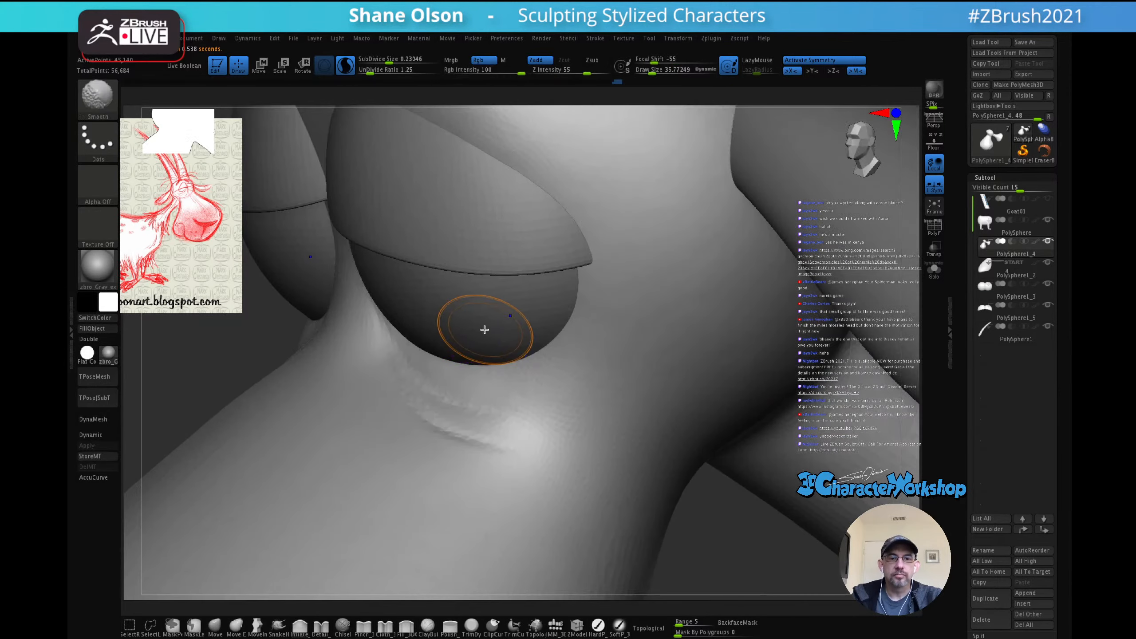
# Step: Check the head's wireframe, set the SubDivide Size to about 0.109, and inflate the fold under the eye with finer detail
pyautogui.hotkey('shift', 'f')
pyautogui.hotkey('shift', 'f')
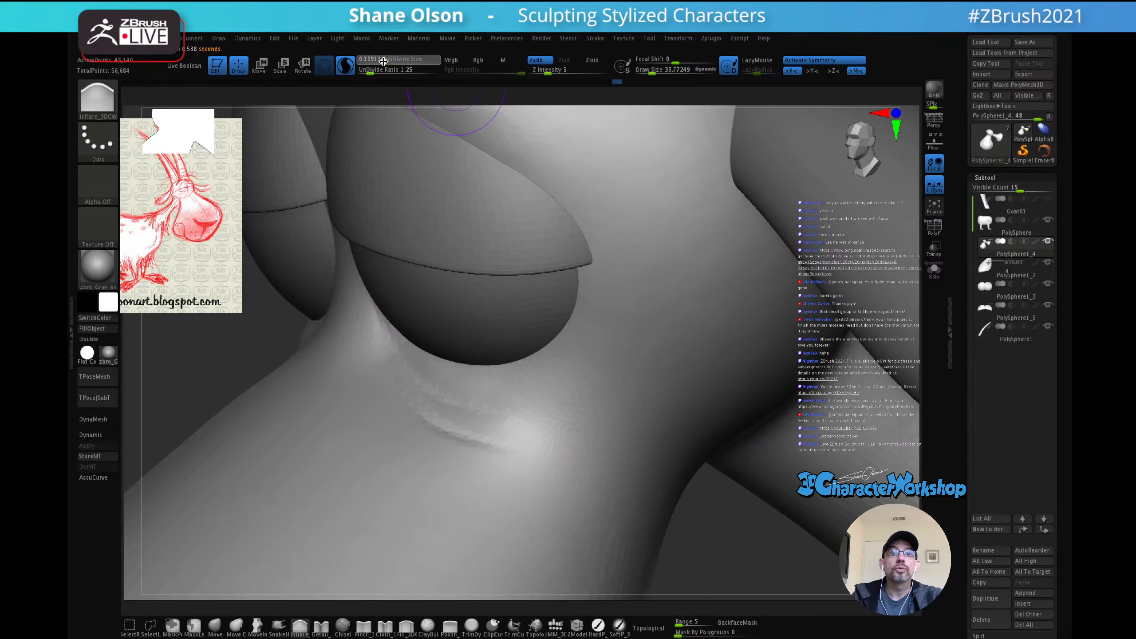
pyautogui.moveTo(474, 317); pyautogui.dragTo(465, 319, button='right')
pyautogui.moveTo(414, 358); pyautogui.dragTo(500, 388)
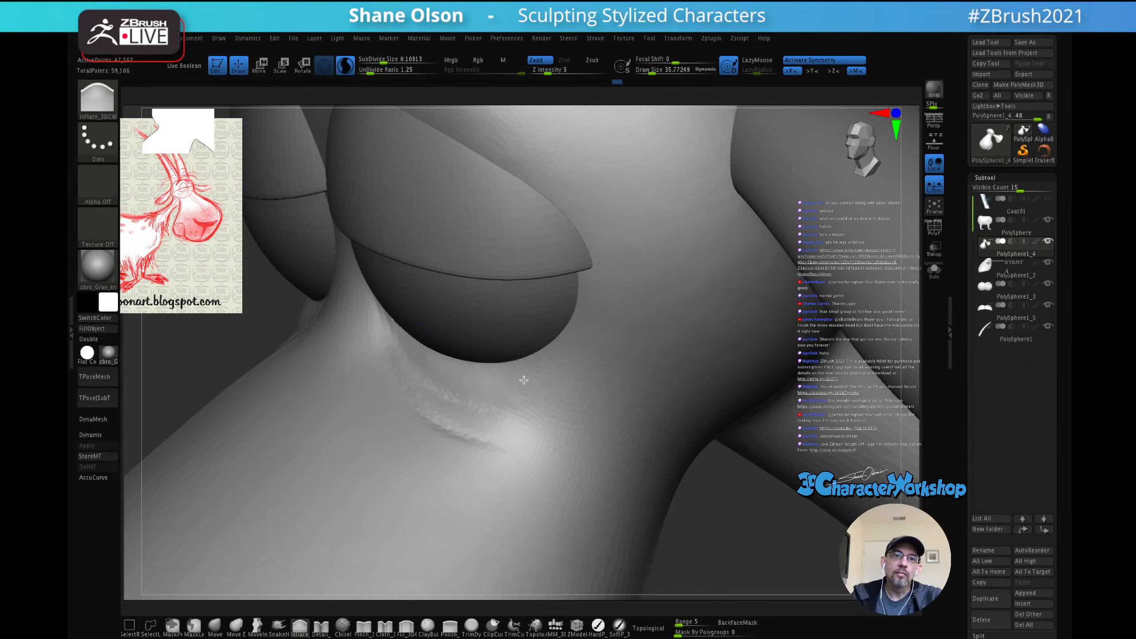
# Step: Set the Inflate_3DCW intensity to 16 and thicken the rim of skin along the lower edges of the eyes
pyautogui.moveTo(546, 73); pyautogui.dragTo(558, 72)
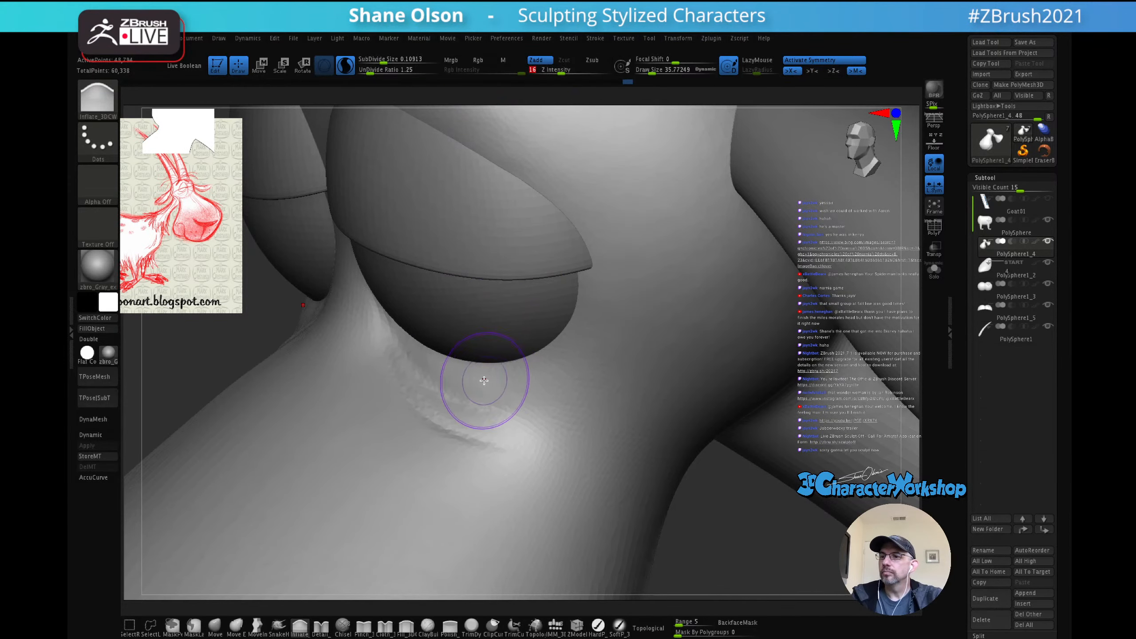
pyautogui.moveTo(474, 357); pyautogui.dragTo(451, 354, button='right')
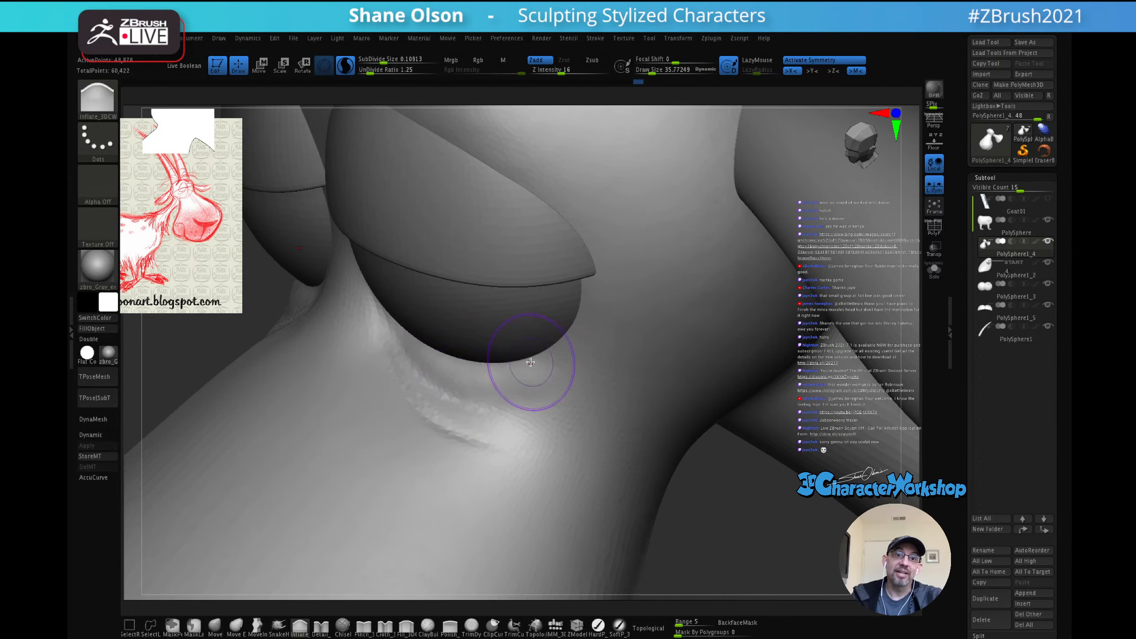
pyautogui.press('shift')
pyautogui.moveTo(458, 347); pyautogui.dragTo(441, 332, button='right')
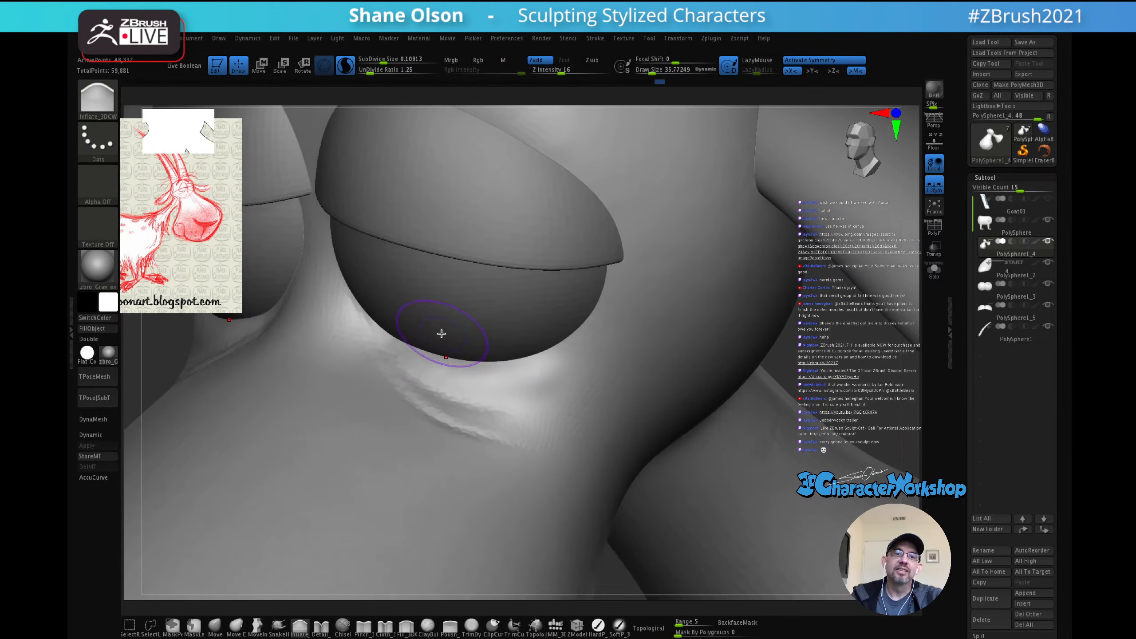
pyautogui.moveTo(388, 334)
pyautogui.mouseDown()
pyautogui.moveTo(381, 325)
pyautogui.moveTo(469, 368)
pyautogui.moveTo(547, 346)
pyautogui.mouseUp()
# Step: Smooth the inflated rim of skin beneath the eyes so it blends into the surrounding head surface
pyautogui.moveTo(484, 314)
pyautogui.mouseDown(button='right')
pyautogui.moveTo(449, 325)
pyautogui.moveTo(472, 332)
pyautogui.mouseUp(button='right')
pyautogui.press('shift')
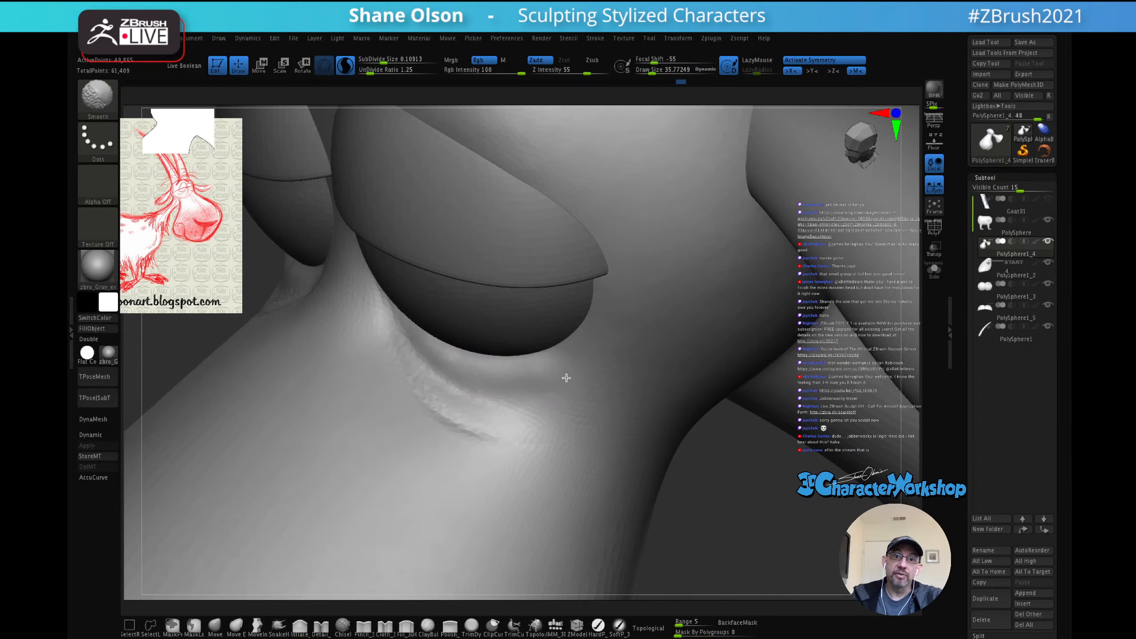
pyautogui.keyDown('shift'); pyautogui.moveTo(545, 368); pyautogui.dragTo(531, 368); pyautogui.keyUp('shift')
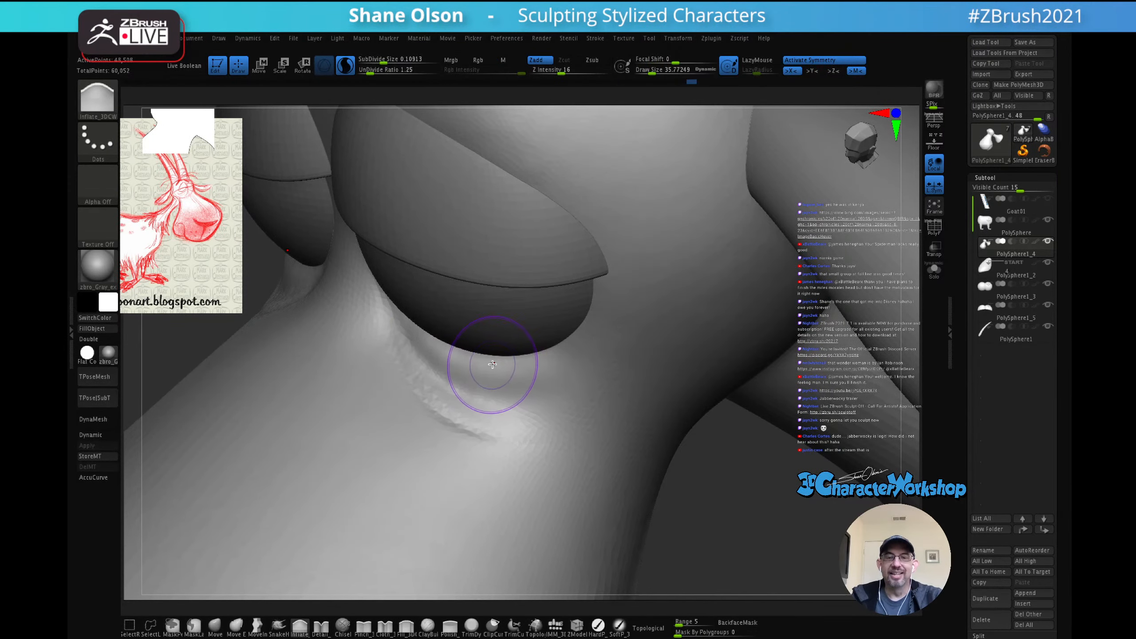
pyautogui.keyDown('alt'); pyautogui.moveTo(491, 358); pyautogui.dragTo(489, 342, button='right'); pyautogui.keyUp('alt')
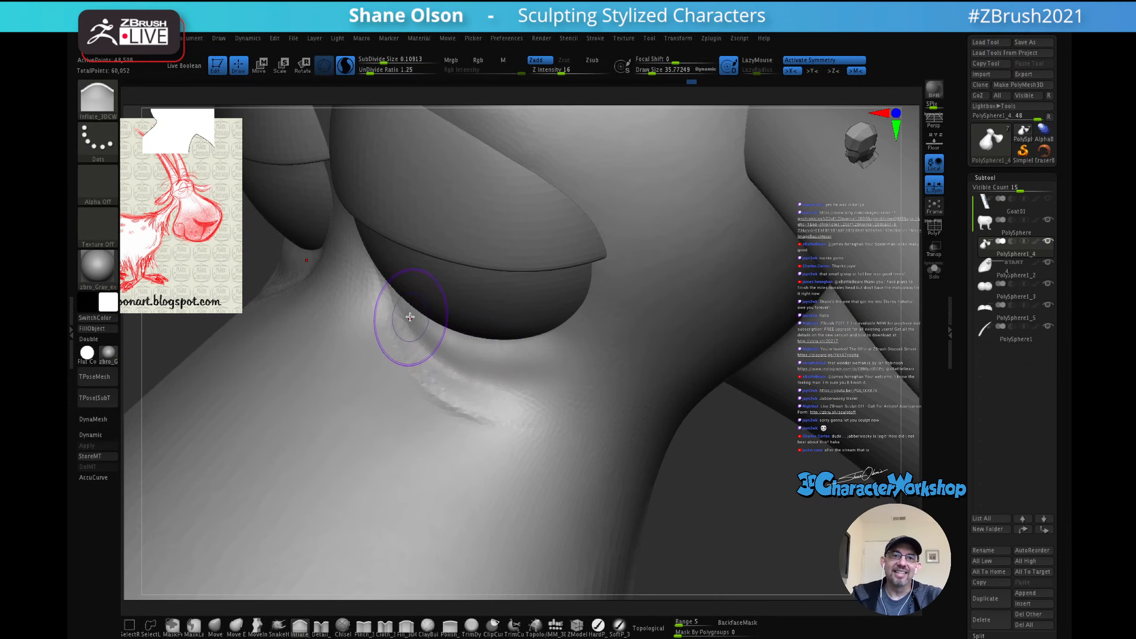
pyautogui.press('shift')
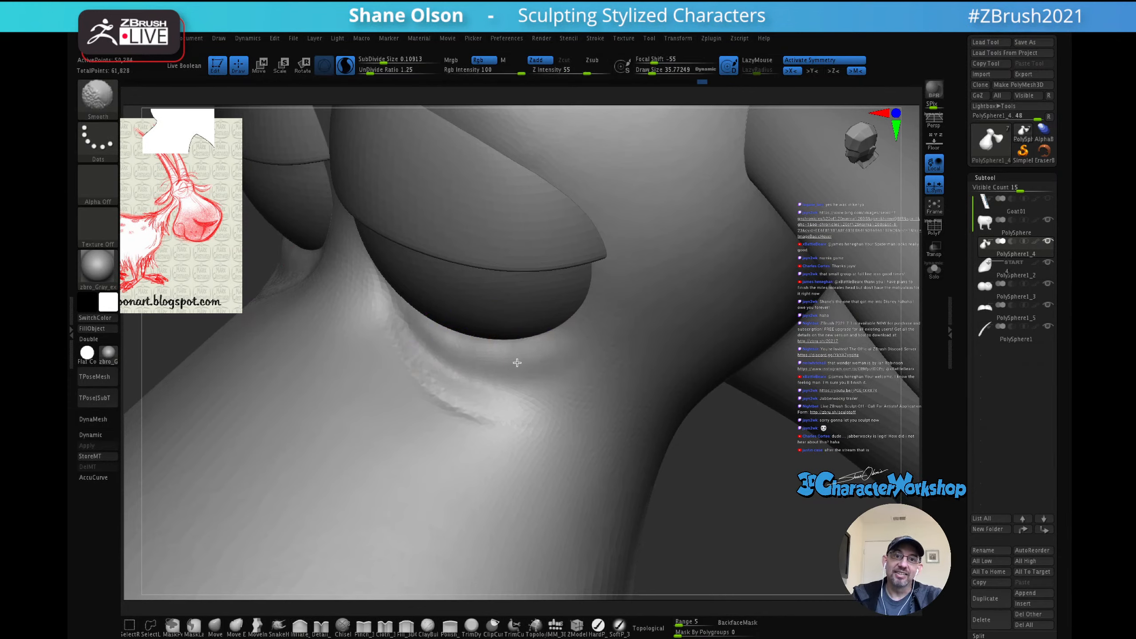
pyautogui.moveTo(497, 334)
pyautogui.mouseDown(button='right')
pyautogui.moveTo(502, 301)
pyautogui.moveTo(492, 334)
pyautogui.moveTo(495, 323)
pyautogui.mouseUp(button='right')
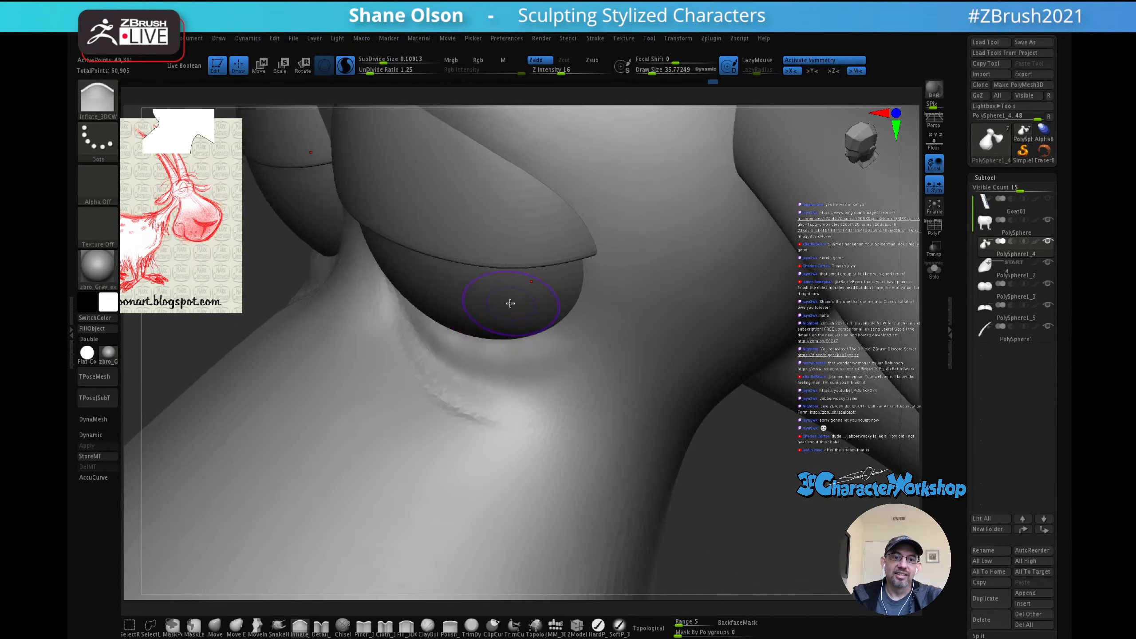
# Step: Inflate the narrow folds from the inner eye corners downward, using Inflate_3DCW draw sizes of about 15 and 21
pyautogui.press('s')
pyautogui.moveTo(510, 304); pyautogui.dragTo(508, 305)
pyautogui.moveTo(487, 312); pyautogui.dragTo(484, 330, button='right')
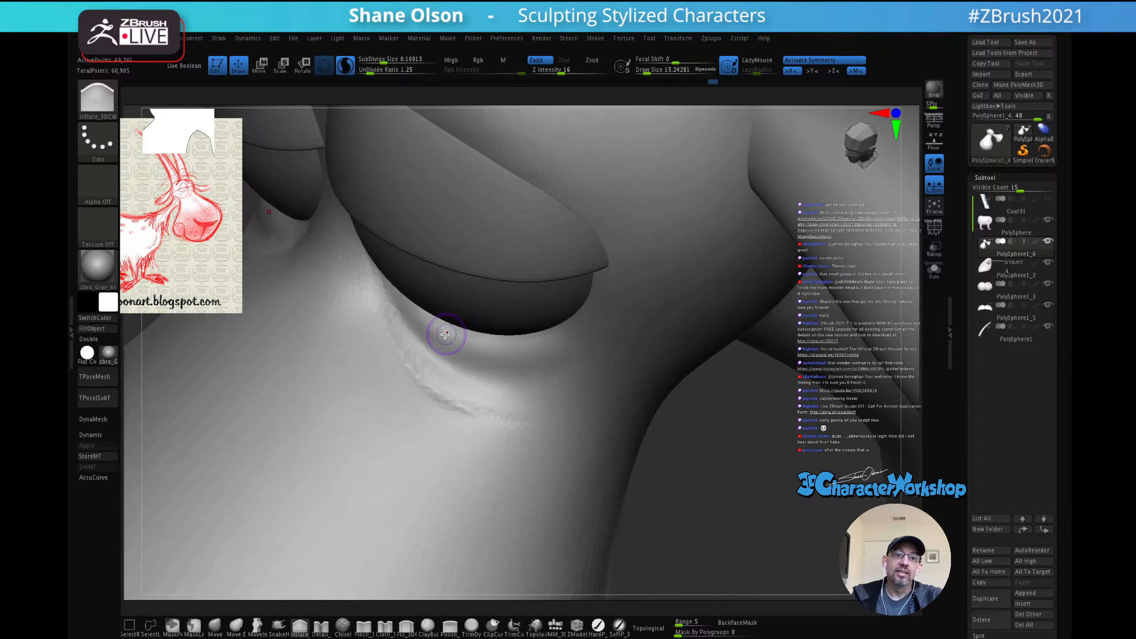
pyautogui.moveTo(395, 313)
pyautogui.mouseDown()
pyautogui.moveTo(422, 357)
pyautogui.moveTo(404, 325)
pyautogui.mouseUp()
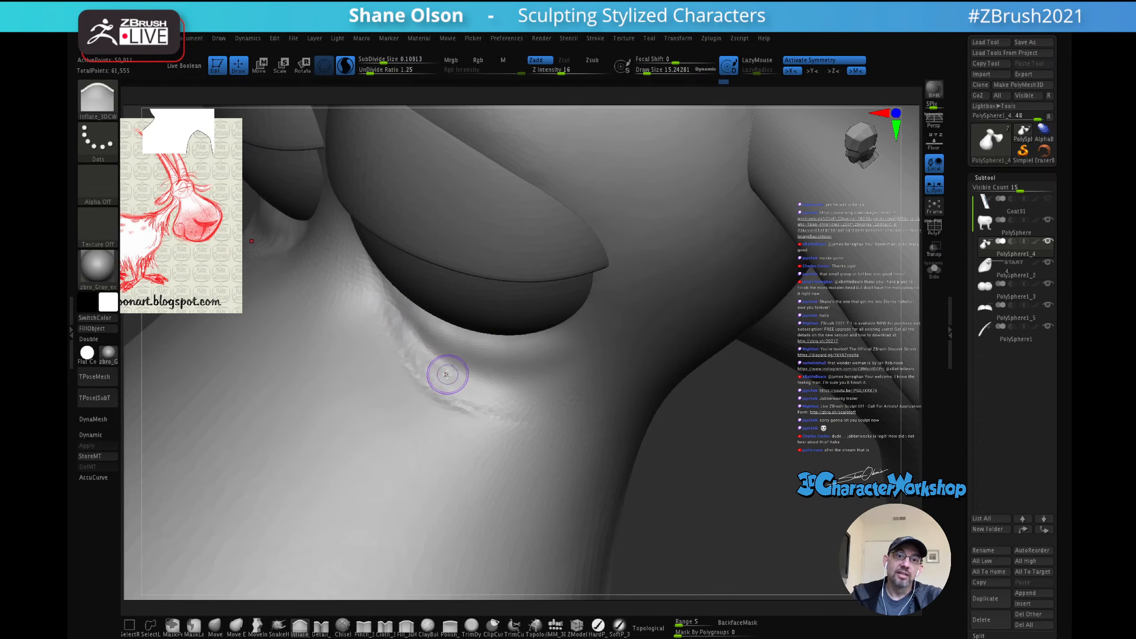
pyautogui.press('s')
pyautogui.moveTo(457, 358); pyautogui.dragTo(460, 360)
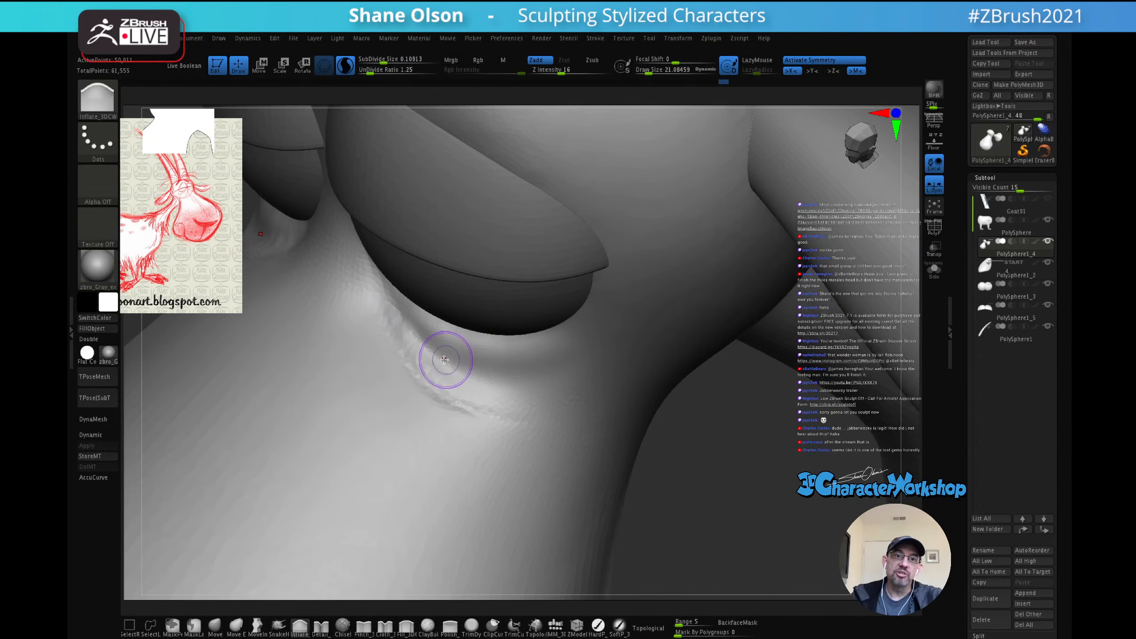
pyautogui.moveTo(400, 320); pyautogui.dragTo(479, 393)
pyautogui.moveTo(479, 394)
pyautogui.mouseDown()
pyautogui.moveTo(462, 385)
pyautogui.moveTo(515, 394)
pyautogui.moveTo(414, 342)
pyautogui.moveTo(481, 398)
pyautogui.mouseUp()
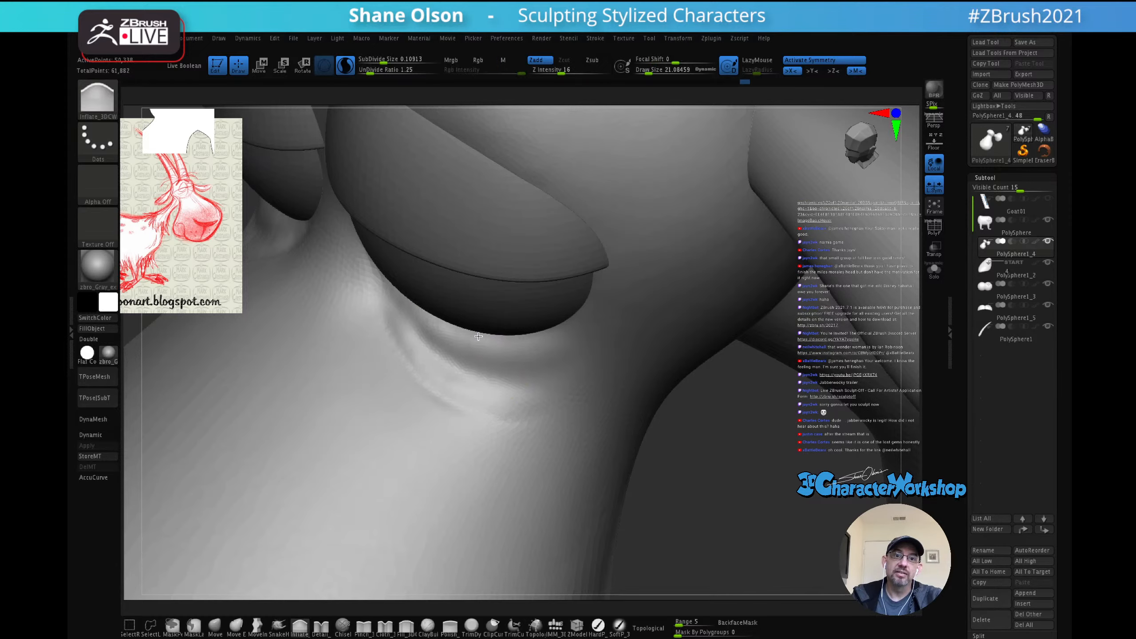
# Step: Smooth the lower folds and creases beneath the eyes at a draw size of about 21
pyautogui.moveTo(495, 356)
pyautogui.mouseDown(button='right')
pyautogui.moveTo(463, 314)
pyautogui.moveTo(461, 337)
pyautogui.mouseUp(button='right')
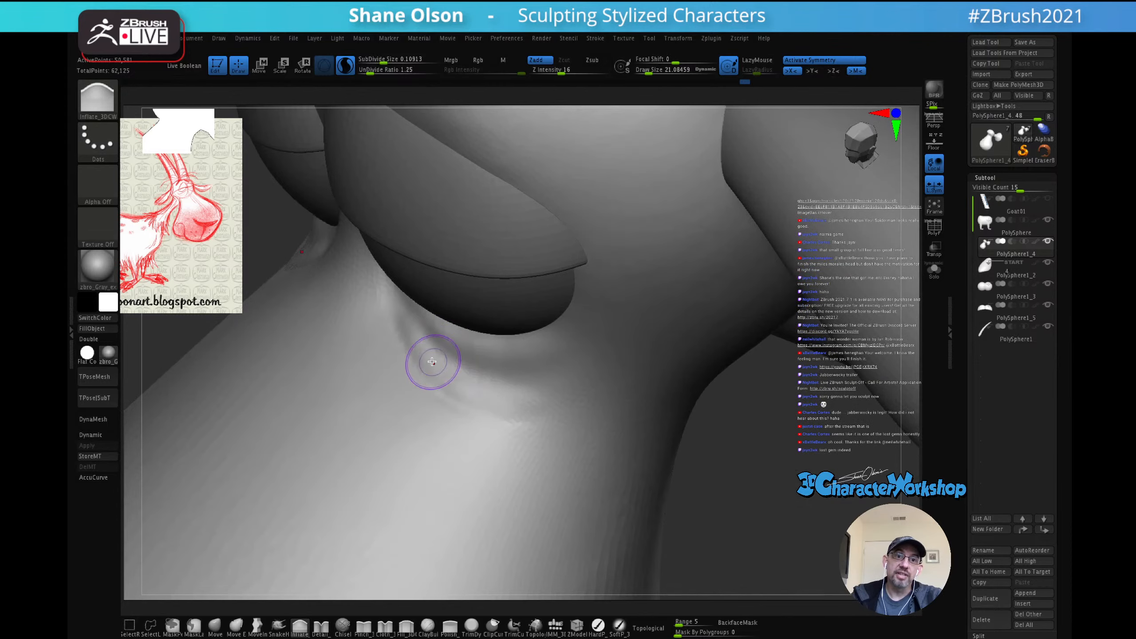
pyautogui.keyDown('shift'); pyautogui.moveTo(553, 397); pyautogui.dragTo(413, 331); pyautogui.keyUp('shift')
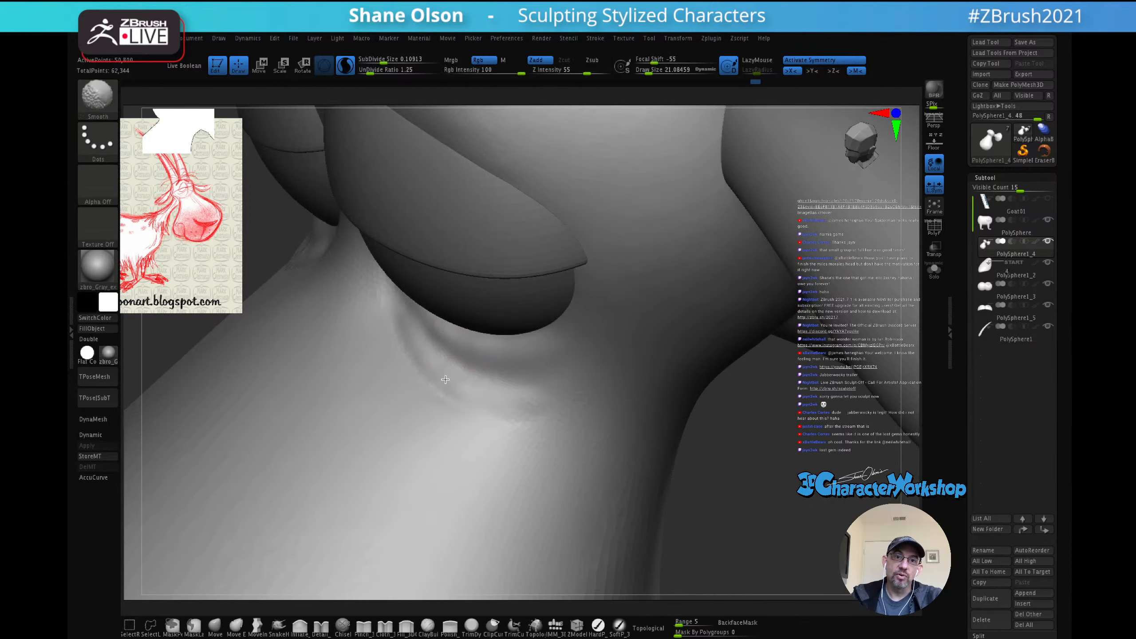
pyautogui.keyDown('shift'); pyautogui.moveTo(510, 405); pyautogui.dragTo(529, 391); pyautogui.keyUp('shift')
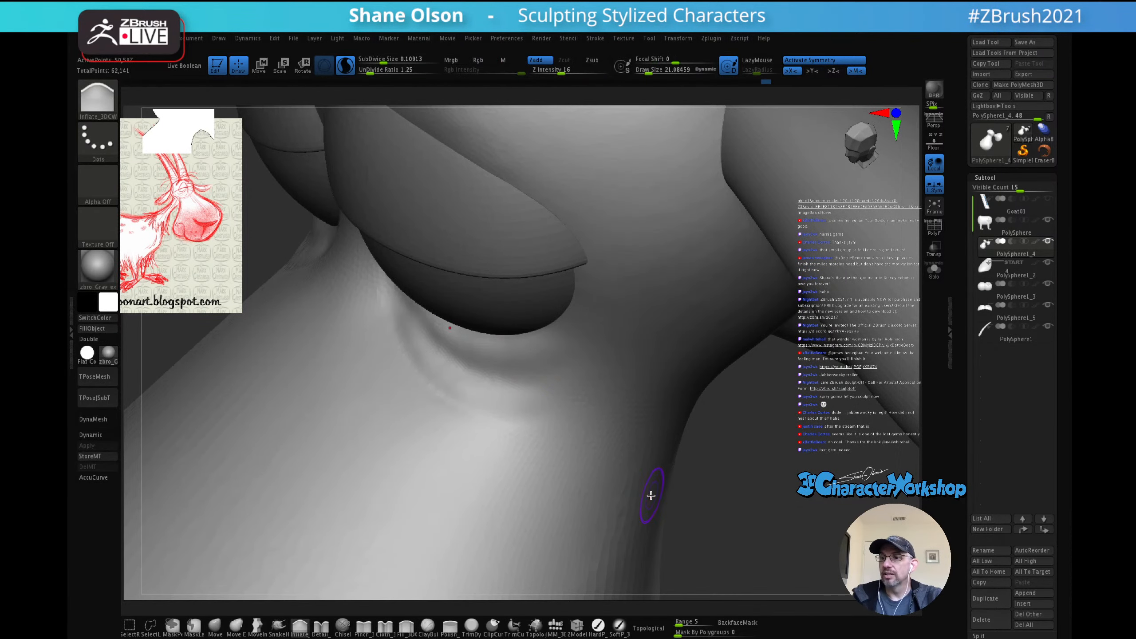
# Step: Switch to the Detail_3DCW brush and start carving a crease from the inner eye corners along the eye bags
pyautogui.moveTo(651, 495); pyautogui.dragTo(674, 439, button='right')
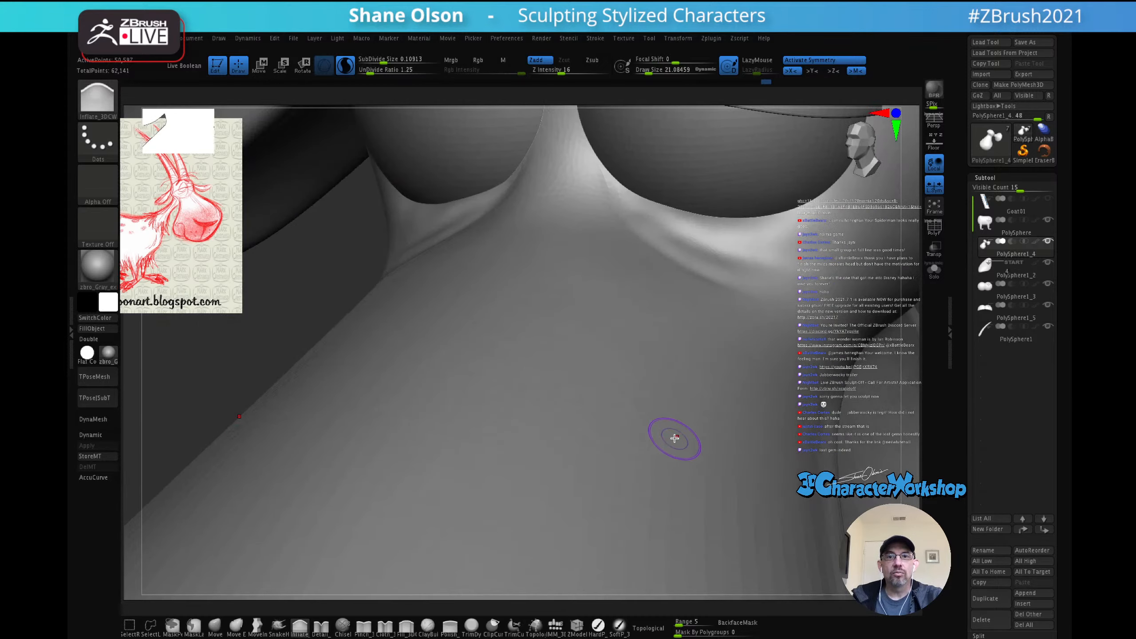
pyautogui.moveTo(732, 395)
pyautogui.mouseDown(button='right')
pyautogui.moveTo(738, 380)
pyautogui.moveTo(690, 436)
pyautogui.mouseUp(button='right')
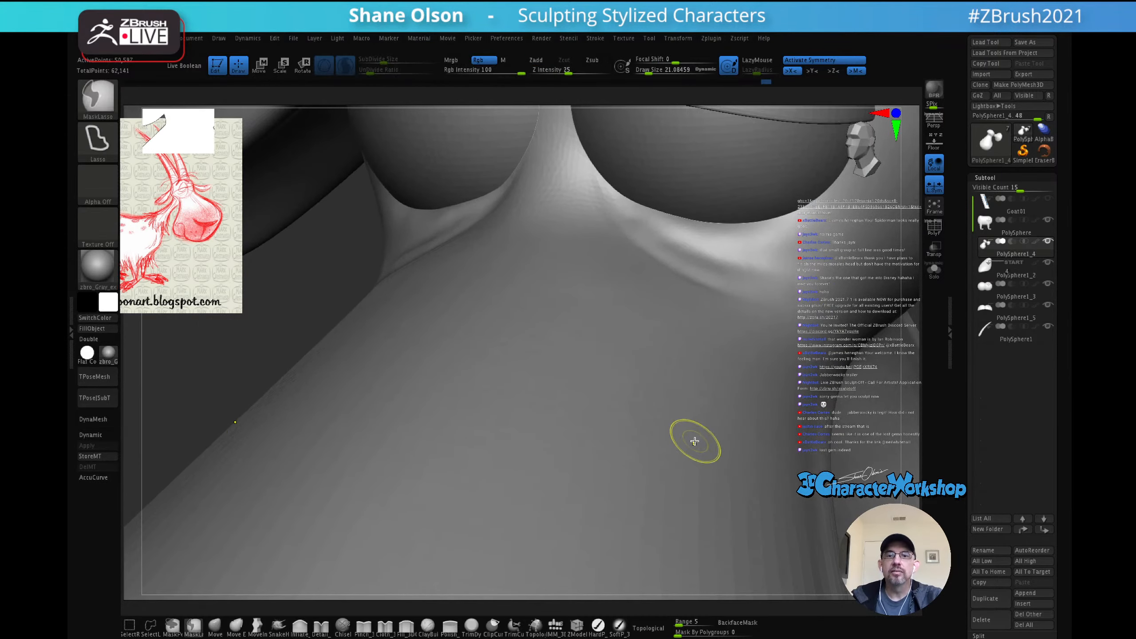
pyautogui.click(362, 626)
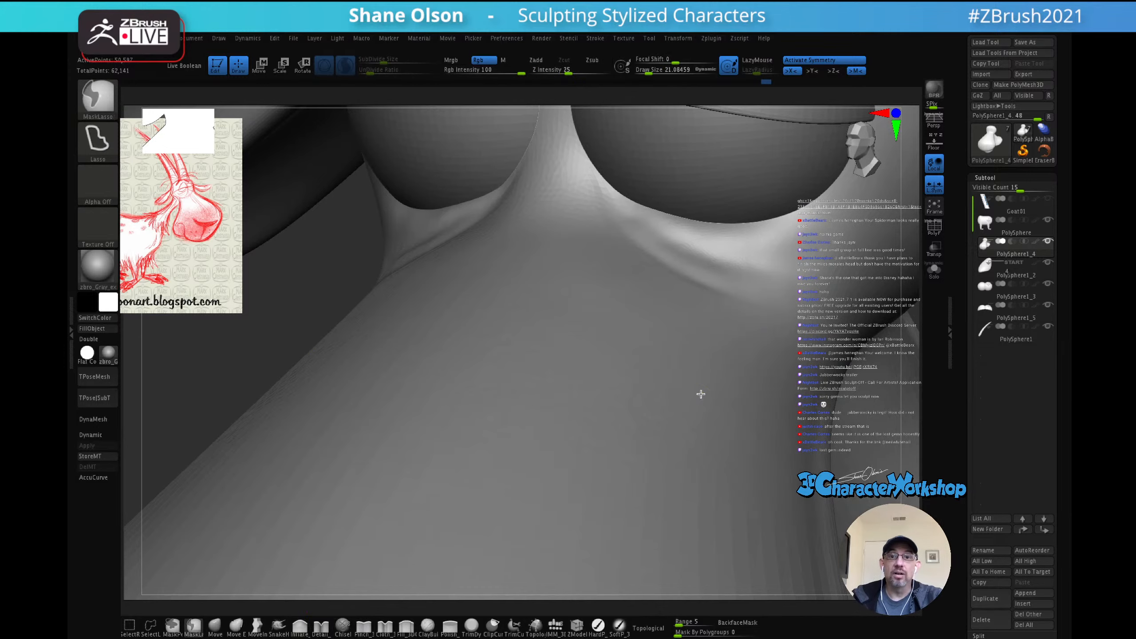
pyautogui.moveTo(700, 393); pyautogui.dragTo(633, 464, button='right')
pyautogui.click(321, 626)
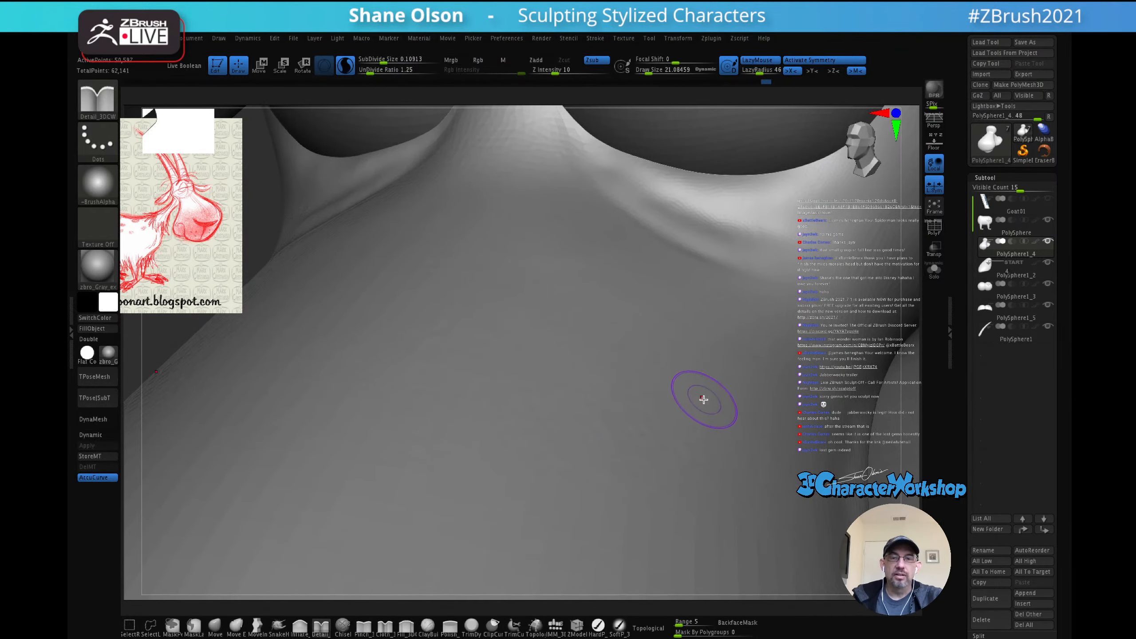
pyautogui.moveTo(702, 398)
pyautogui.mouseDown(button='right')
pyautogui.moveTo(537, 555)
pyautogui.moveTo(503, 336)
pyautogui.mouseUp(button='right')
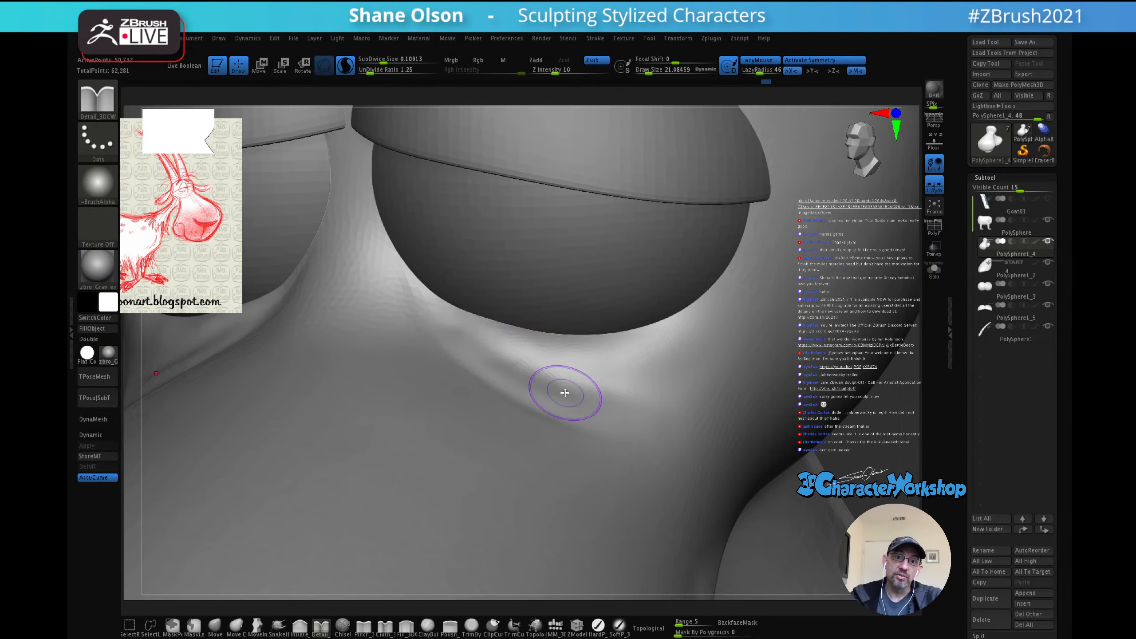
pyautogui.moveTo(449, 316); pyautogui.dragTo(512, 367)
pyautogui.moveTo(432, 308); pyautogui.dragTo(506, 360)
# Step: Deepen the crease under the eye rim and carve a second one below it from the inner eye corner
pyautogui.moveTo(544, 353); pyautogui.dragTo(469, 317, button='right')
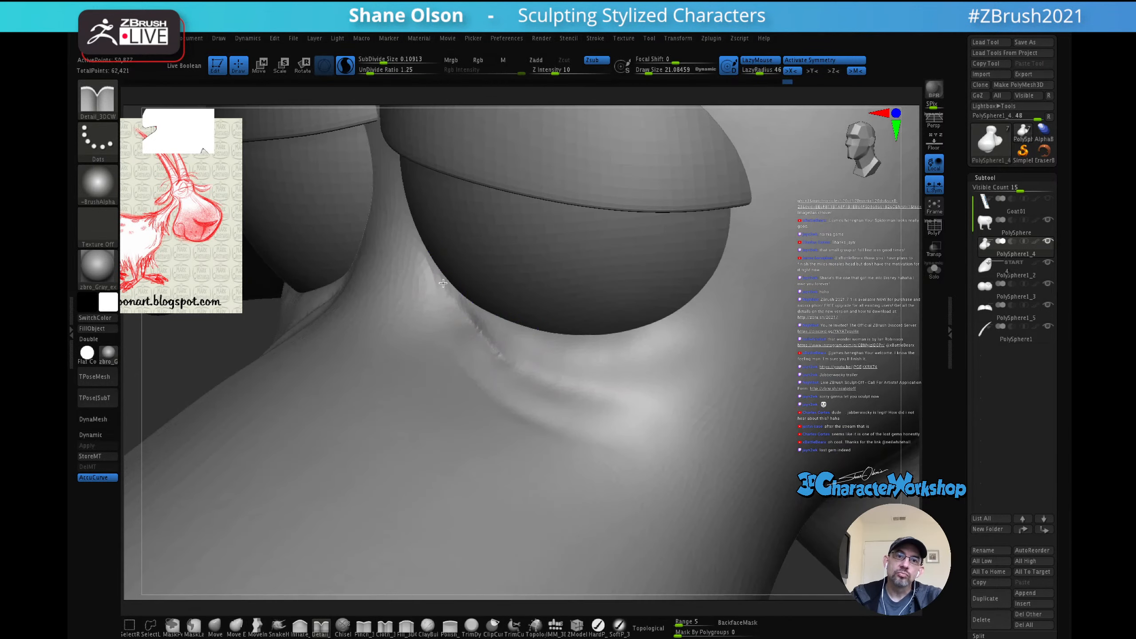
pyautogui.moveTo(544, 379); pyautogui.dragTo(670, 418)
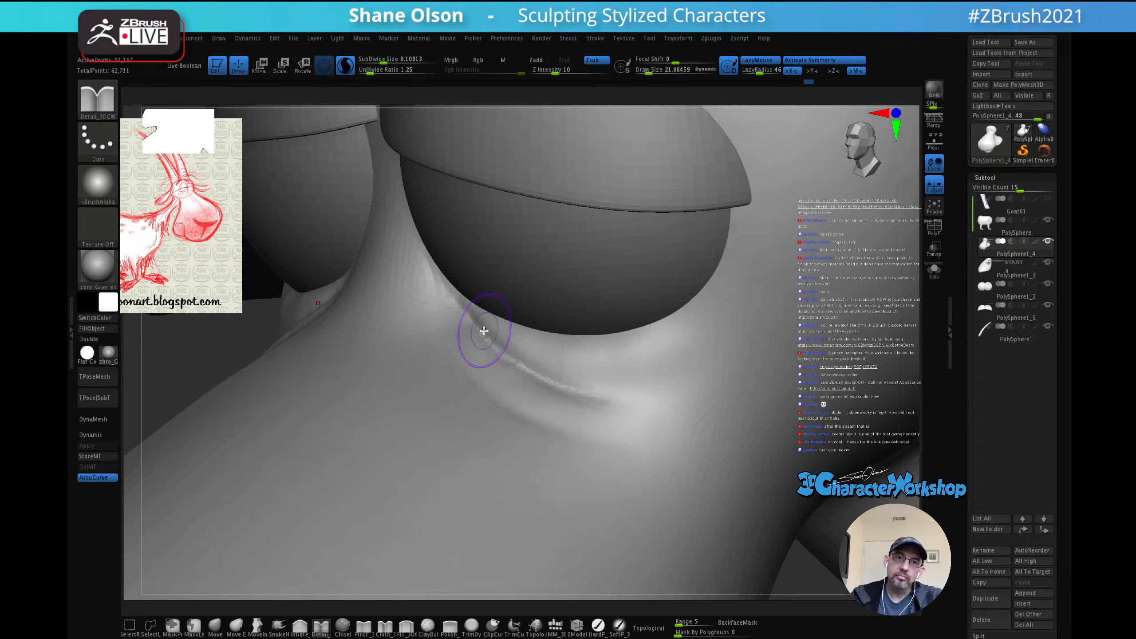
pyautogui.moveTo(485, 334)
pyautogui.mouseDown()
pyautogui.moveTo(635, 414)
pyautogui.moveTo(602, 400)
pyautogui.mouseUp()
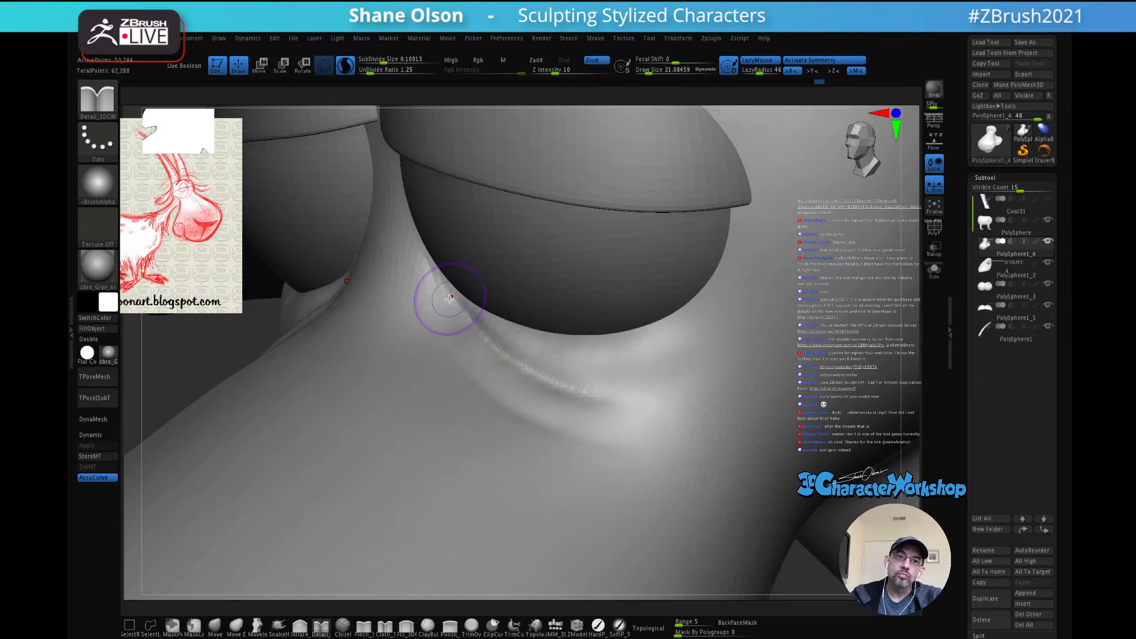
pyautogui.moveTo(447, 298)
pyautogui.mouseDown()
pyautogui.moveTo(525, 421)
pyautogui.moveTo(483, 385)
pyautogui.moveTo(534, 429)
pyautogui.moveTo(475, 366)
pyautogui.mouseUp()
pyautogui.moveTo(445, 322)
pyautogui.mouseDown()
pyautogui.moveTo(556, 436)
pyautogui.moveTo(570, 434)
pyautogui.mouseUp()
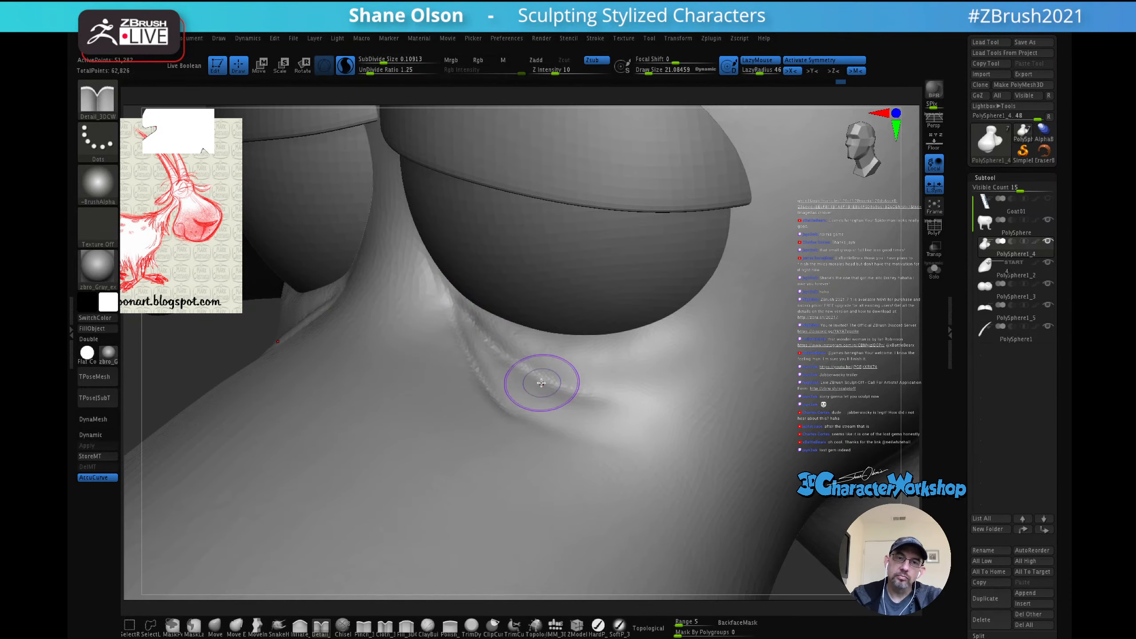
# Step: Carve and smooth the creases running from the inner eye corners along the eye bags, using Detail_3DCW at a draw size of about 21
pyautogui.moveTo(538, 382)
pyautogui.mouseDown(button='right')
pyautogui.moveTo(537, 425)
pyautogui.moveTo(562, 417)
pyautogui.mouseUp(button='right')
pyautogui.moveTo(454, 316)
pyautogui.mouseDown()
pyautogui.moveTo(499, 408)
pyautogui.moveTo(465, 345)
pyautogui.moveTo(485, 376)
pyautogui.mouseUp()
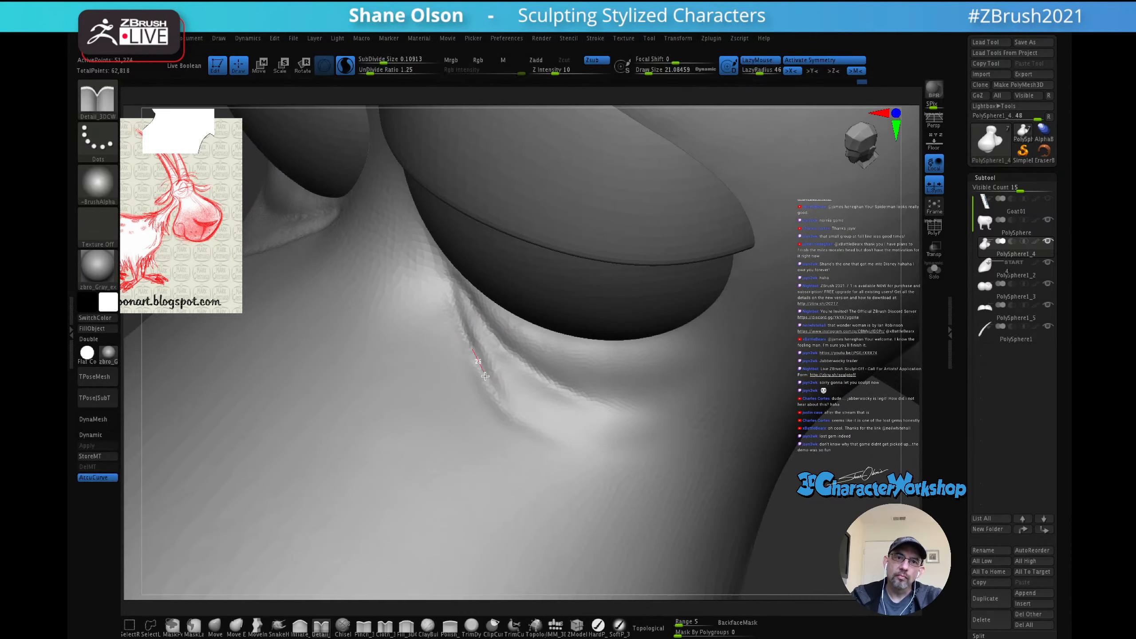
pyautogui.moveTo(528, 420)
pyautogui.mouseDown()
pyautogui.moveTo(466, 343)
pyautogui.moveTo(586, 456)
pyautogui.mouseUp()
pyautogui.keyDown('shift'); pyautogui.moveTo(504, 388); pyautogui.dragTo(563, 480); pyautogui.keyUp('shift')
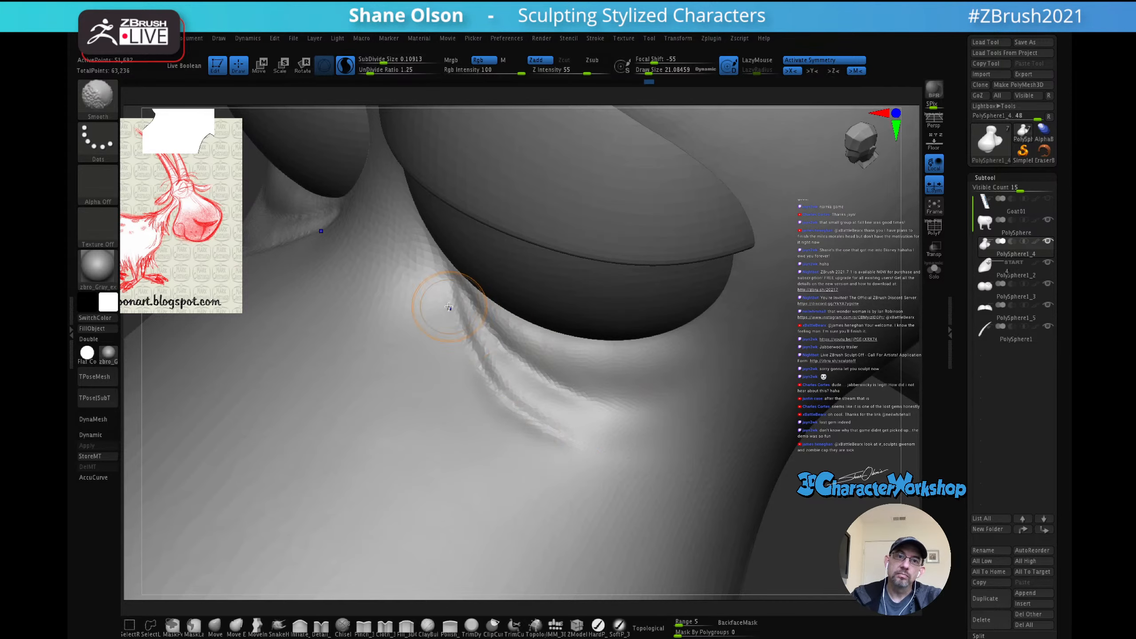
pyautogui.moveTo(433, 261)
pyautogui.mouseDown(button='right')
pyautogui.moveTo(443, 213)
pyautogui.moveTo(453, 252)
pyautogui.mouseUp(button='right')
pyautogui.moveTo(420, 223); pyautogui.dragTo(466, 310)
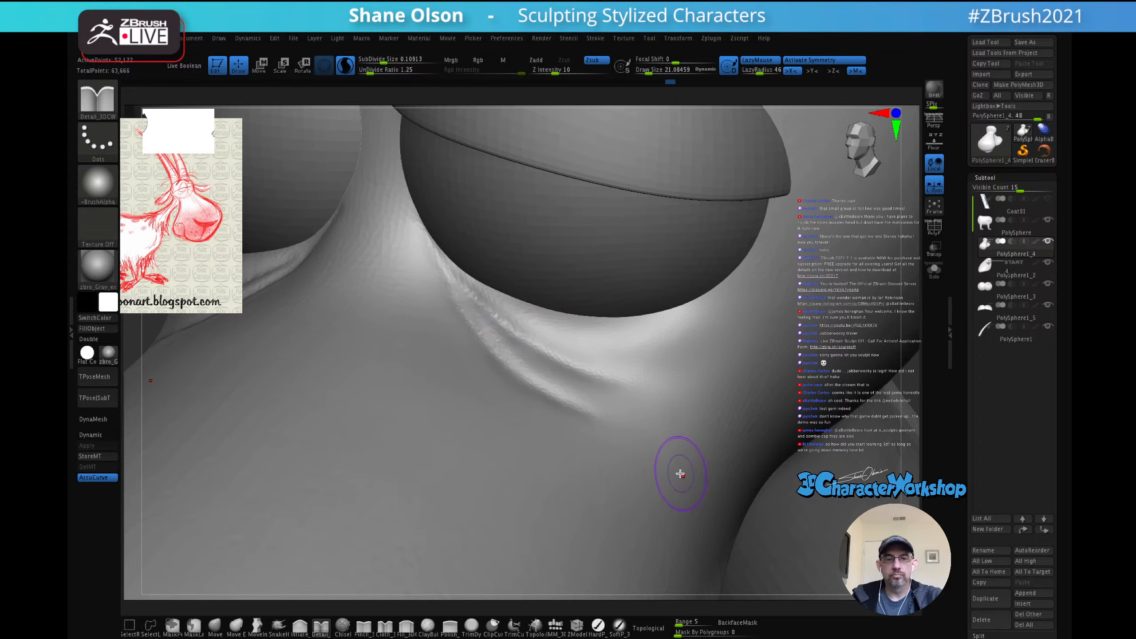
pyautogui.moveTo(680, 474)
pyautogui.keyDown('ctrl'); pyautogui.mouseDown(button='right')
pyautogui.moveTo(662, 403)
pyautogui.moveTo(682, 402)
pyautogui.moveTo(665, 431)
pyautogui.moveTo(589, 433)
pyautogui.moveTo(457, 466)
pyautogui.mouseUp(button='right'); pyautogui.keyUp('ctrl')
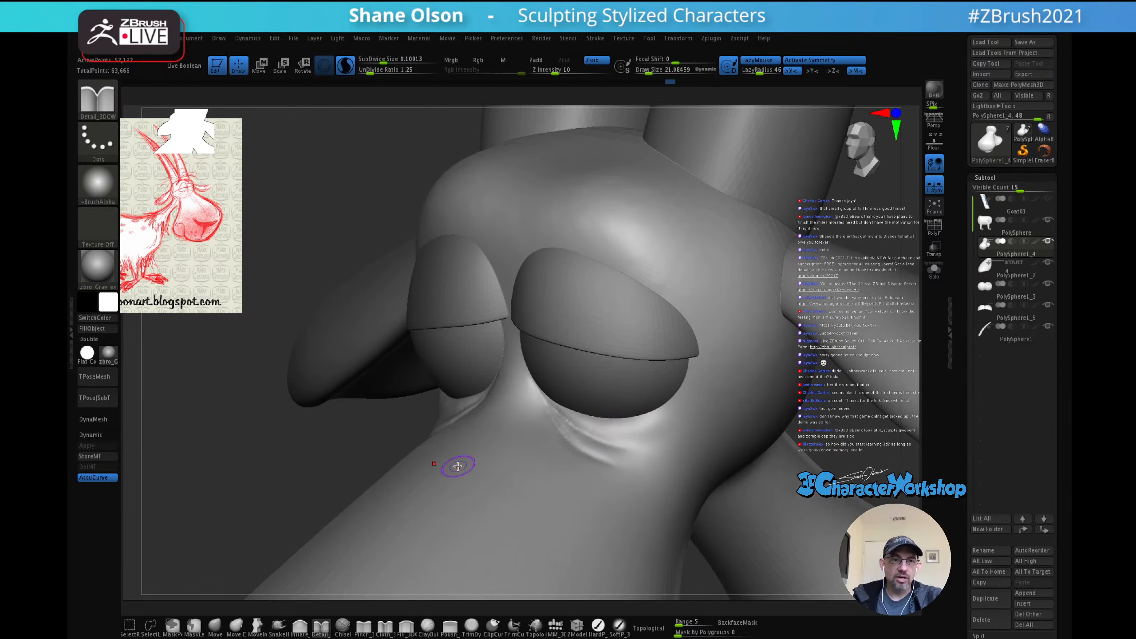
# Step: Switch to the Move brush and reshape the baggy folds beneath the eyes at draw sizes of about 90 and 95
pyautogui.click(216, 625)
pyautogui.press('s')
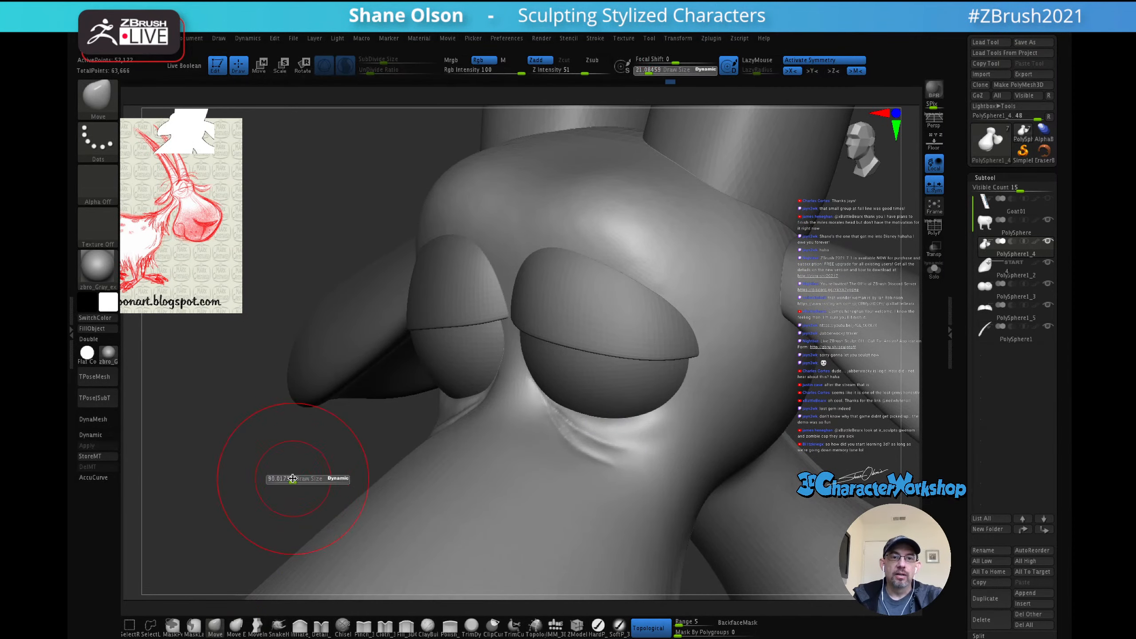
pyautogui.moveTo(545, 406)
pyautogui.mouseDown(button='right')
pyautogui.moveTo(572, 385)
pyautogui.moveTo(582, 448)
pyautogui.mouseUp(button='right')
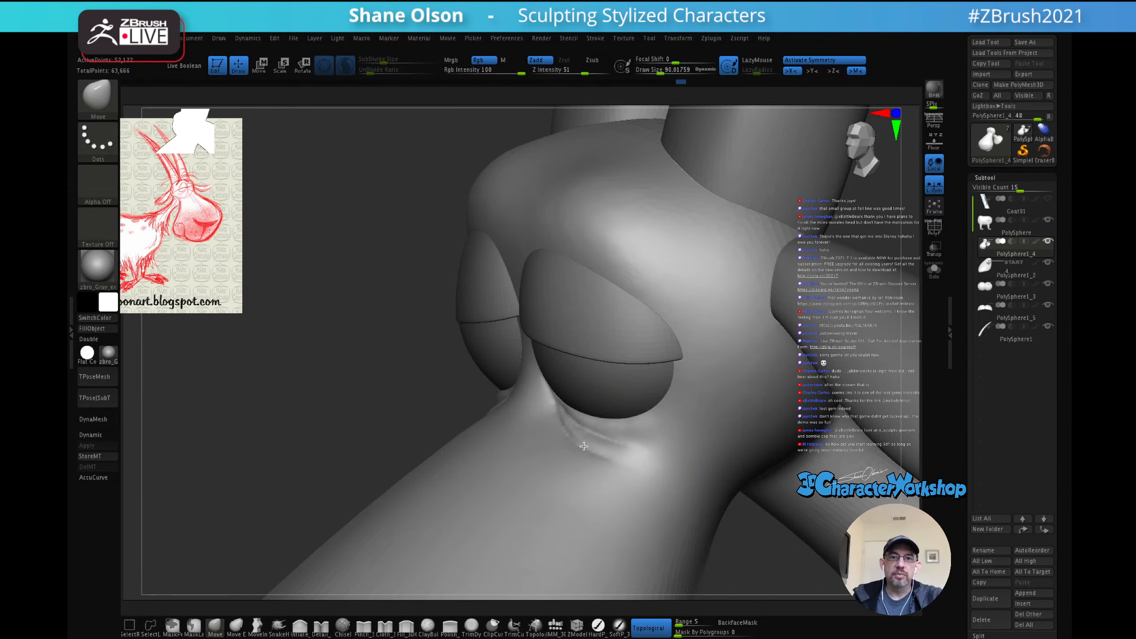
pyautogui.moveTo(655, 439)
pyautogui.mouseDown(button='right')
pyautogui.moveTo(677, 418)
pyautogui.moveTo(620, 417)
pyautogui.moveTo(619, 398)
pyautogui.moveTo(606, 414)
pyautogui.mouseUp(button='right')
pyautogui.press('s')
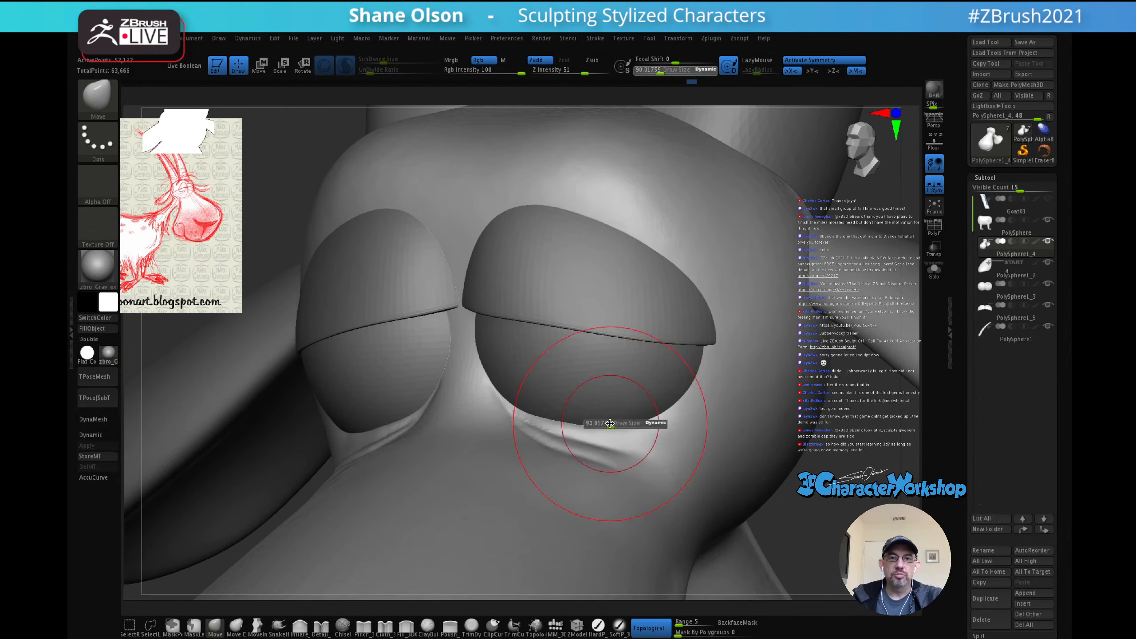
pyautogui.moveTo(606, 424)
pyautogui.mouseDown()
pyautogui.moveTo(534, 444)
pyautogui.moveTo(544, 437)
pyautogui.moveTo(533, 432)
pyautogui.mouseUp()
pyautogui.press('s')
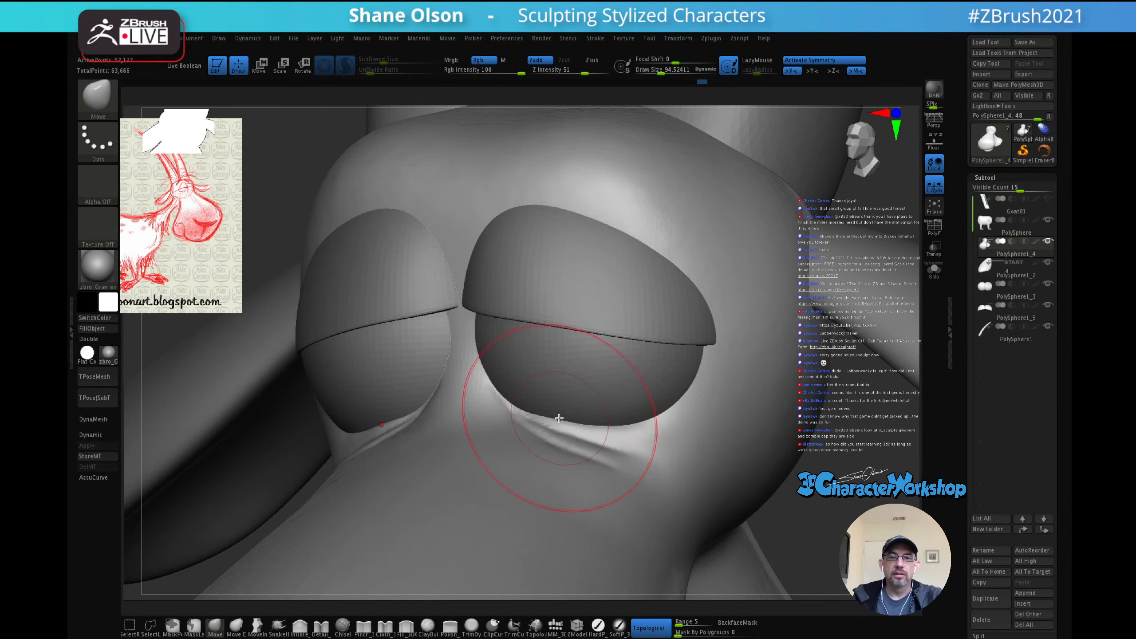
# Step: Adjust the outer and lower parts of the eye bag folds with the Move brush at draw sizes of about 86 and 58
pyautogui.moveTo(559, 417)
pyautogui.mouseDown(button='right')
pyautogui.moveTo(510, 414)
pyautogui.moveTo(611, 422)
pyautogui.mouseUp(button='right')
pyautogui.press('s')
pyautogui.moveTo(602, 452); pyautogui.dragTo(568, 454)
pyautogui.press('s')
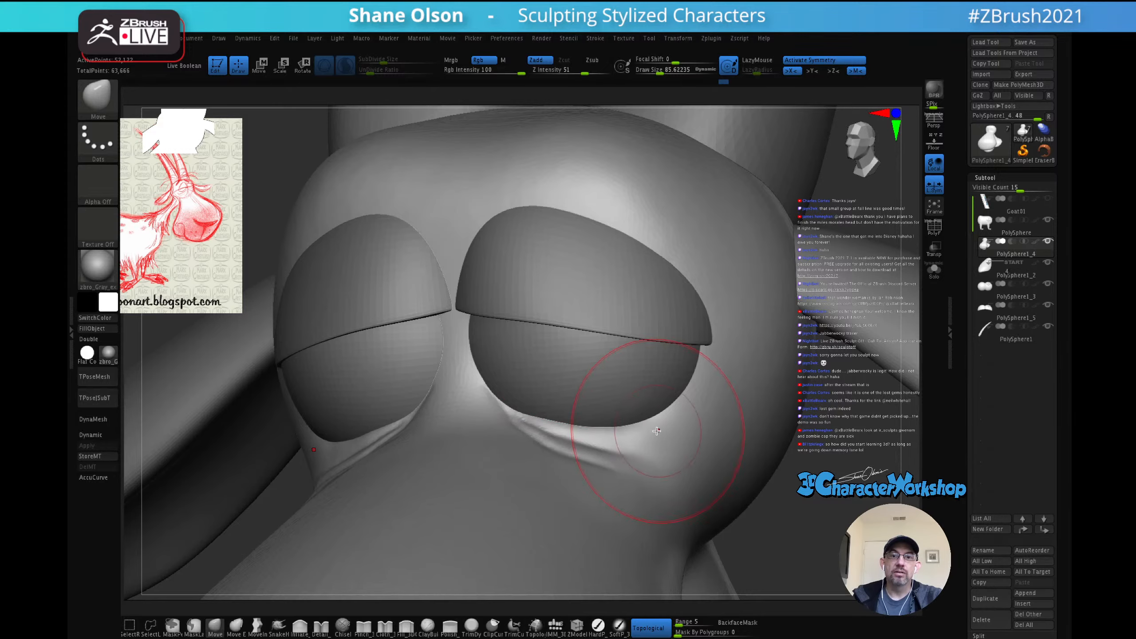
pyautogui.moveTo(656, 430); pyautogui.dragTo(620, 469, button='right')
pyautogui.press('s')
pyautogui.moveTo(620, 468); pyautogui.dragTo(610, 470)
pyautogui.moveTo(609, 470); pyautogui.dragTo(605, 470, button='right')
pyautogui.press('s')
pyautogui.moveTo(605, 471); pyautogui.dragTo(580, 467)
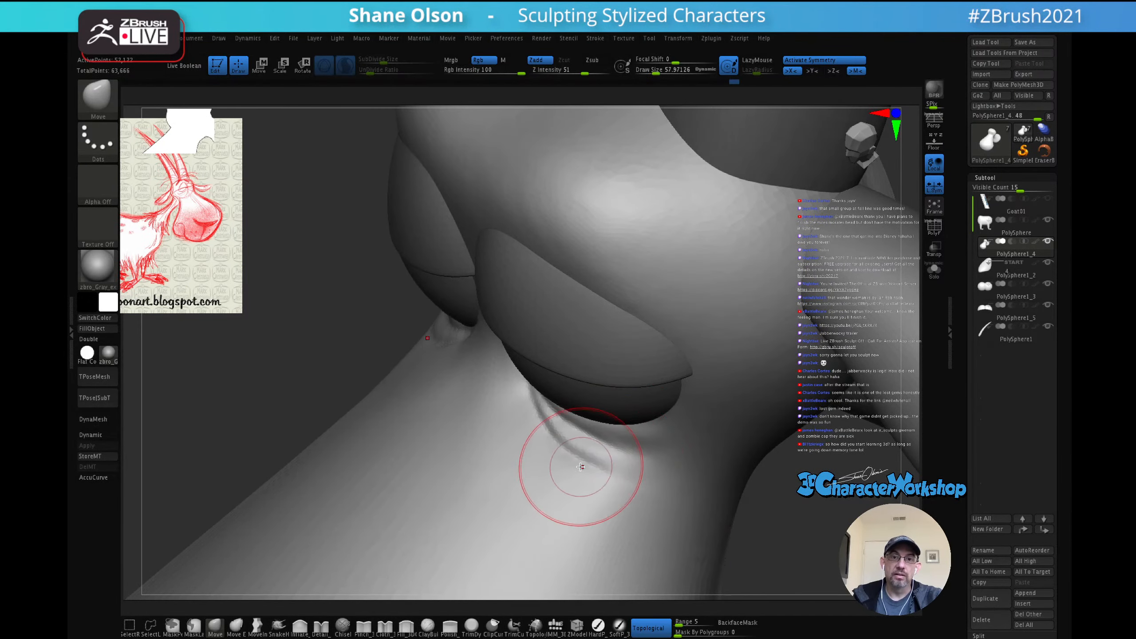
# Step: Refine the contour of the eye bags against the eyeballs in front view with the Move brush, at draw sizes of about 69 and 86
pyautogui.moveTo(610, 473)
pyautogui.mouseDown(button='right')
pyautogui.moveTo(608, 406)
pyautogui.moveTo(601, 436)
pyautogui.mouseUp(button='right')
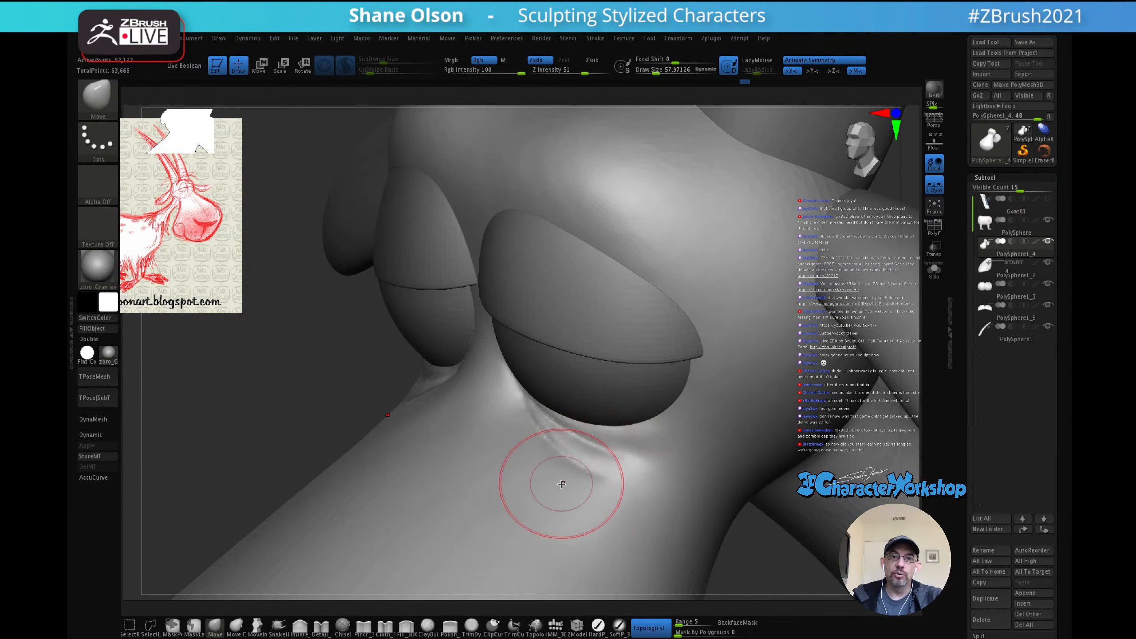
pyautogui.moveTo(723, 452); pyautogui.dragTo(732, 404, button='right')
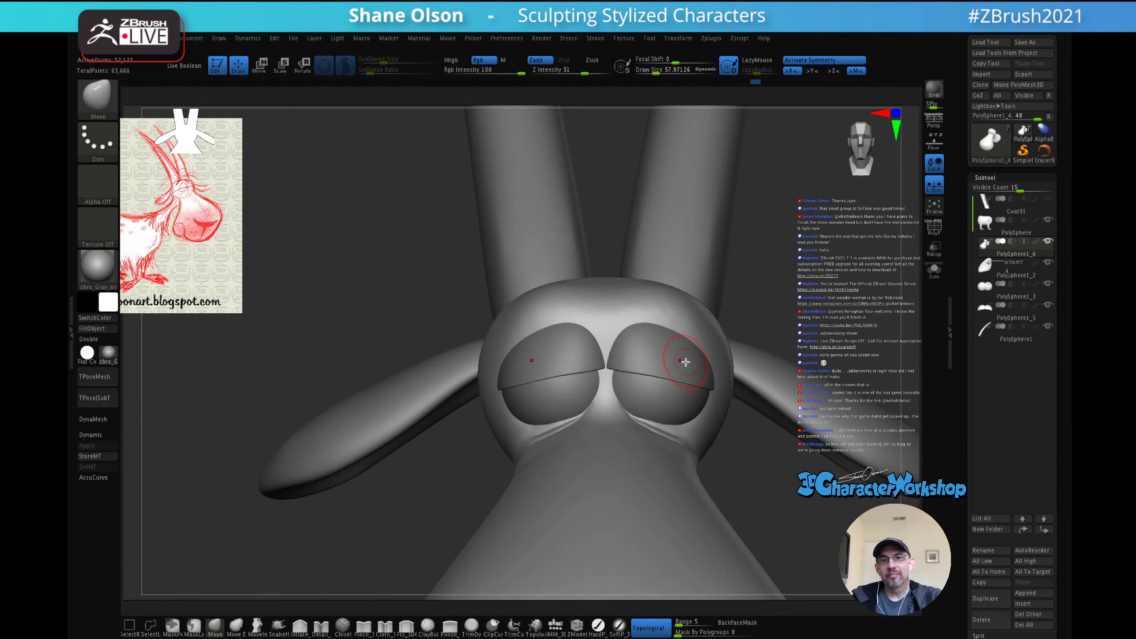
pyautogui.moveTo(674, 368)
pyautogui.keyDown('ctrl'); pyautogui.mouseDown(button='right')
pyautogui.moveTo(675, 404)
pyautogui.moveTo(646, 379)
pyautogui.mouseUp(button='right'); pyautogui.keyUp('ctrl')
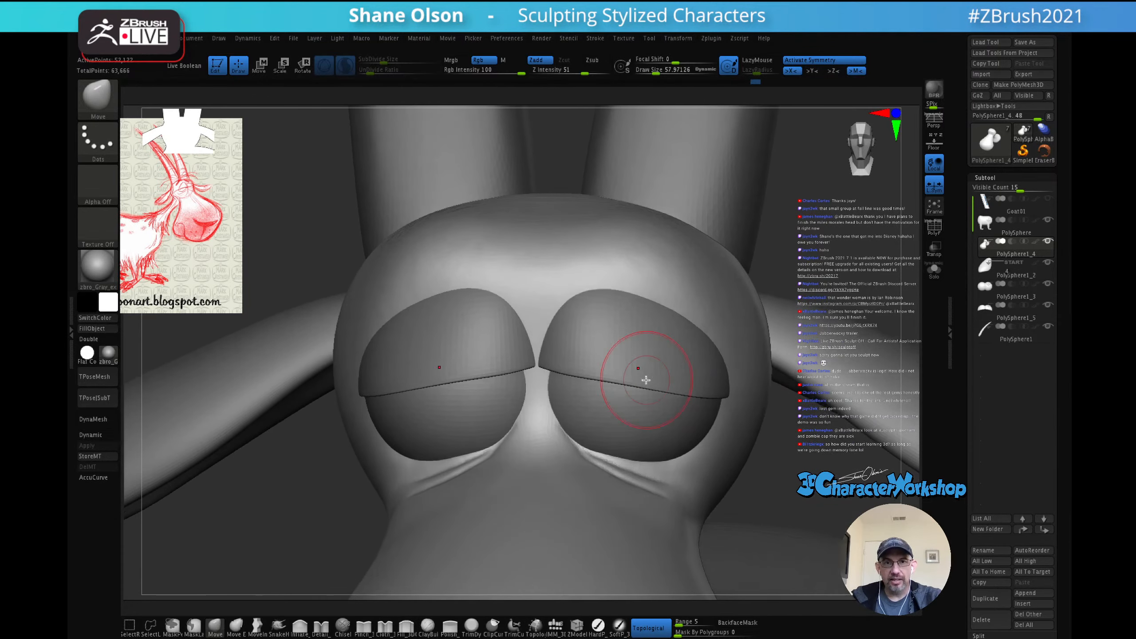
pyautogui.press('s')
pyautogui.moveTo(624, 422); pyautogui.dragTo(627, 421)
pyautogui.moveTo(608, 390); pyautogui.dragTo(603, 402, button='right')
pyautogui.press('s')
pyautogui.moveTo(625, 418); pyautogui.dragTo(622, 418)
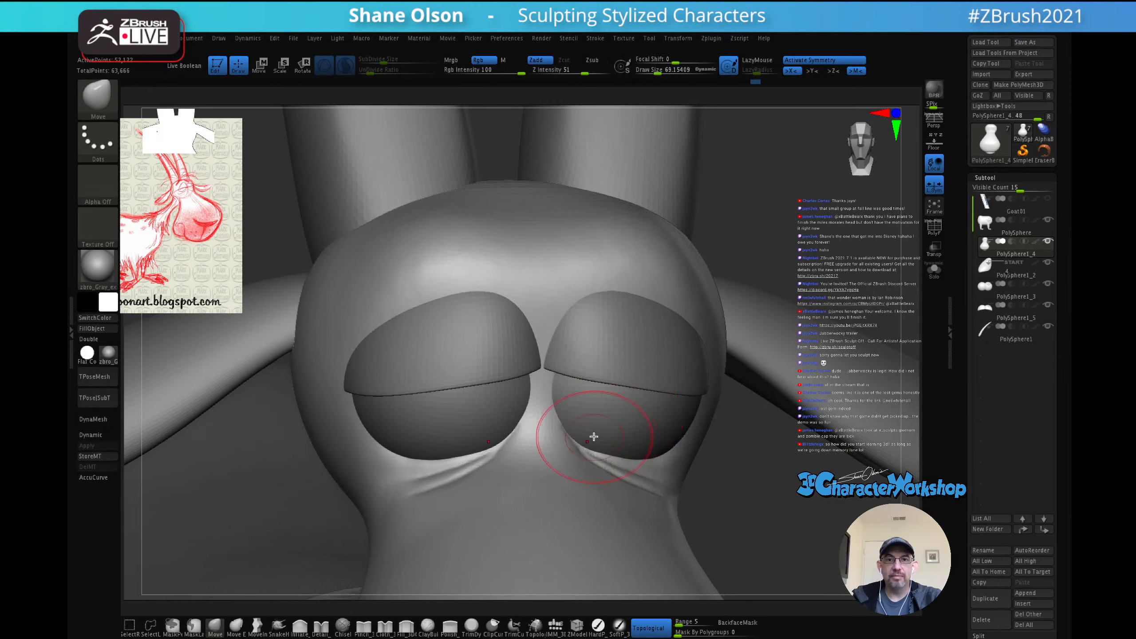
pyautogui.moveTo(591, 436)
pyautogui.mouseDown(button='right')
pyautogui.moveTo(619, 406)
pyautogui.moveTo(616, 422)
pyautogui.mouseUp(button='right')
pyautogui.moveTo(614, 492)
pyautogui.mouseDown()
pyautogui.moveTo(633, 452)
pyautogui.moveTo(609, 480)
pyautogui.mouseUp()
pyautogui.press('s')
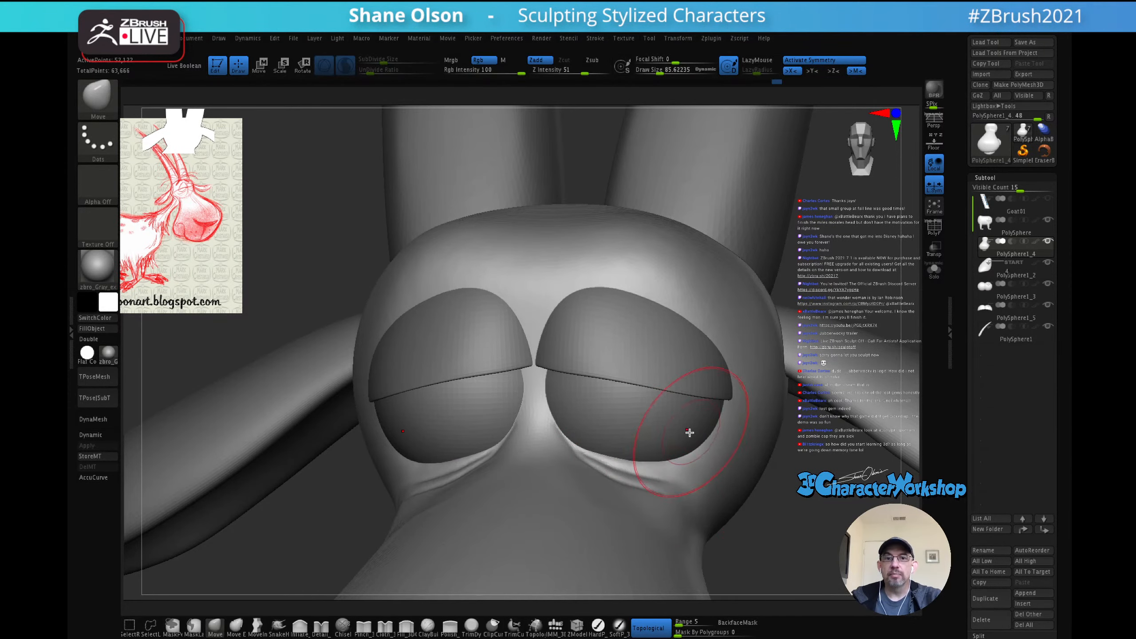
# Step: Smooth the cheeks and the transition below the eye bags at draw sizes of about 58 and 81
pyautogui.moveTo(689, 432)
pyautogui.mouseDown(button='right')
pyautogui.moveTo(711, 444)
pyautogui.moveTo(680, 446)
pyautogui.moveTo(739, 492)
pyautogui.moveTo(728, 465)
pyautogui.moveTo(706, 473)
pyautogui.mouseUp(button='right')
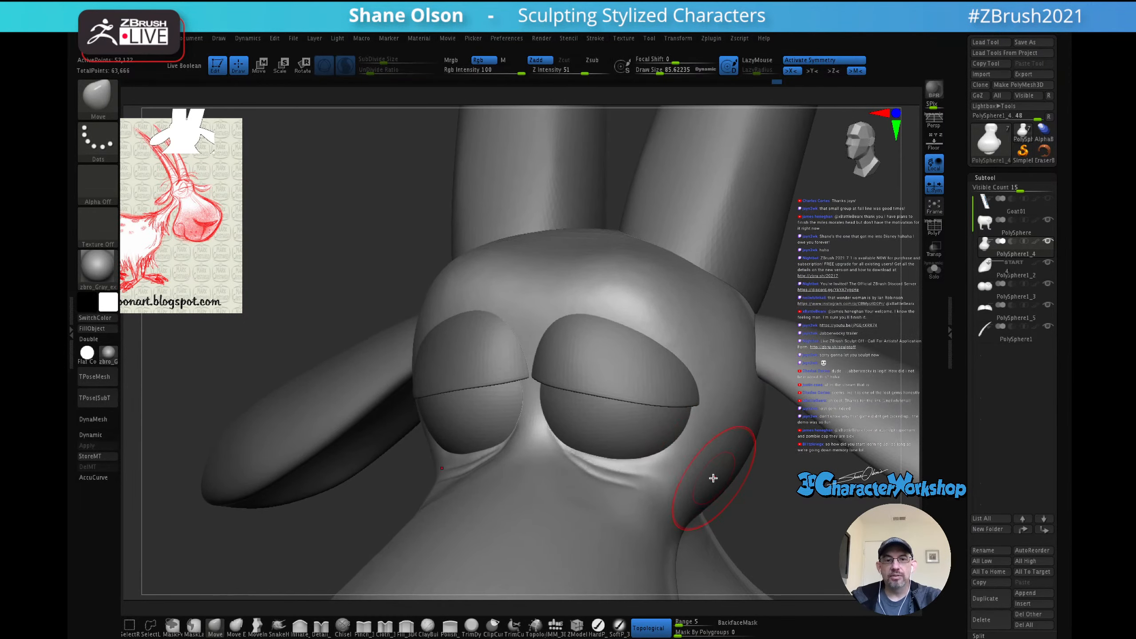
pyautogui.press('shift')
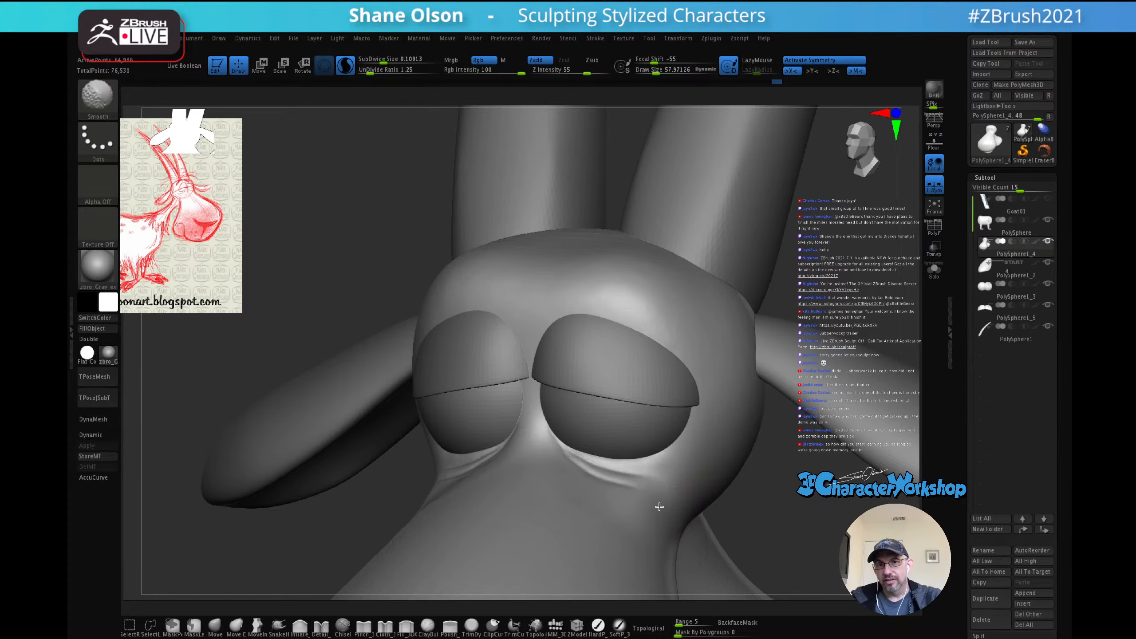
pyautogui.keyDown('shift'); pyautogui.moveTo(692, 465); pyautogui.dragTo(690, 482); pyautogui.keyUp('shift')
pyautogui.moveTo(696, 472)
pyautogui.mouseDown(button='right')
pyautogui.moveTo(677, 499)
pyautogui.moveTo(656, 494)
pyautogui.moveTo(646, 473)
pyautogui.mouseUp(button='right')
pyautogui.press(']')
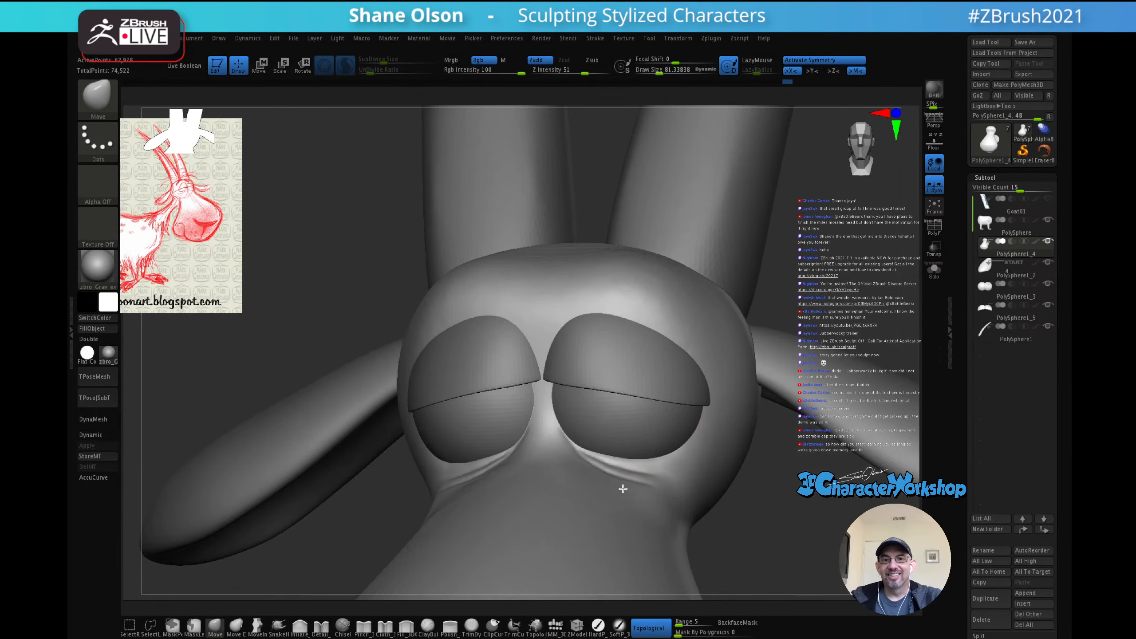
pyautogui.moveTo(623, 489)
pyautogui.keyDown('shift'); pyautogui.mouseDown()
pyautogui.moveTo(601, 477)
pyautogui.moveTo(599, 522)
pyautogui.mouseUp(); pyautogui.keyUp('shift')
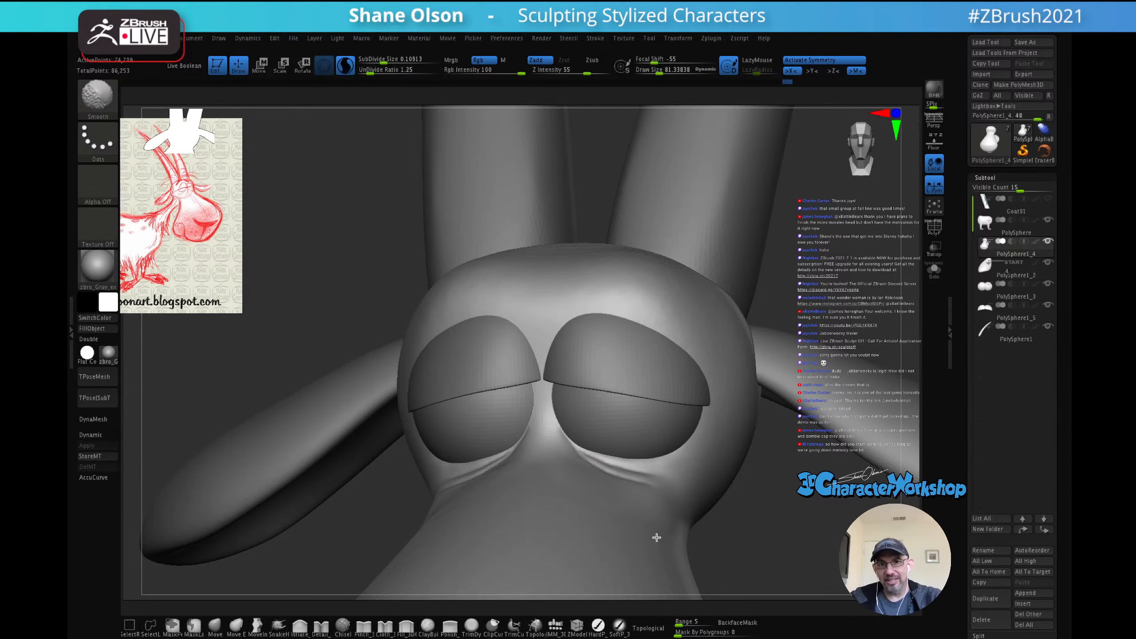
pyautogui.keyDown('shift'); pyautogui.moveTo(657, 537); pyautogui.dragTo(671, 515); pyautogui.keyUp('shift')
# Step: Smooth the forehead surface above the eyes at a draw size of about 54
pyautogui.moveTo(697, 516)
pyautogui.keyDown('ctrl'); pyautogui.mouseDown(button='right')
pyautogui.moveTo(687, 510)
pyautogui.moveTo(709, 477)
pyautogui.moveTo(732, 475)
pyautogui.moveTo(733, 446)
pyautogui.mouseUp(button='right'); pyautogui.keyUp('ctrl')
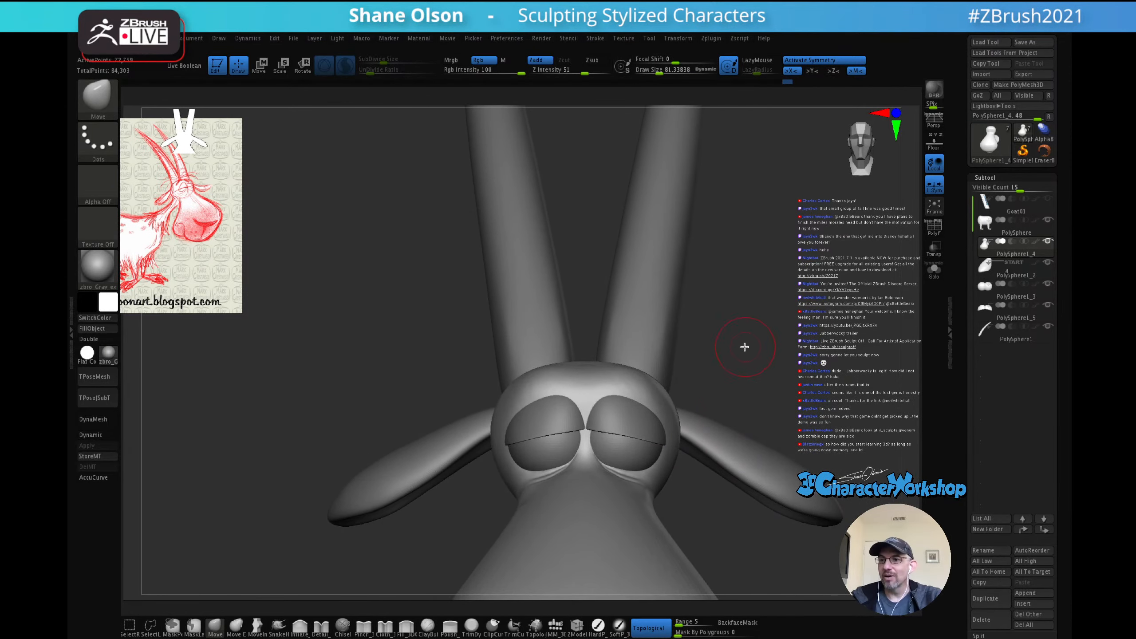
pyautogui.moveTo(734, 362)
pyautogui.mouseDown(button='right')
pyautogui.moveTo(781, 307)
pyautogui.moveTo(702, 304)
pyautogui.moveTo(743, 336)
pyautogui.moveTo(713, 319)
pyautogui.moveTo(643, 355)
pyautogui.moveTo(672, 361)
pyautogui.moveTo(733, 286)
pyautogui.moveTo(742, 349)
pyautogui.moveTo(761, 327)
pyautogui.moveTo(791, 380)
pyautogui.moveTo(755, 350)
pyautogui.moveTo(578, 373)
pyautogui.moveTo(464, 244)
pyautogui.moveTo(478, 258)
pyautogui.moveTo(413, 246)
pyautogui.mouseUp(button='right')
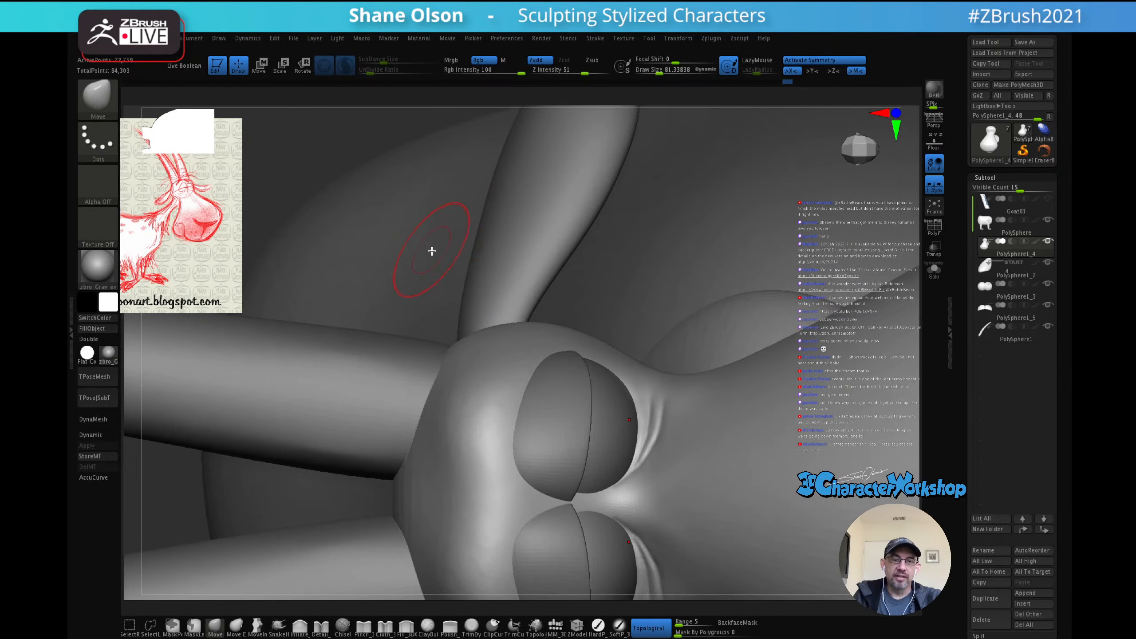
pyautogui.press('s')
pyautogui.moveTo(474, 266); pyautogui.dragTo(570, 291, button='right')
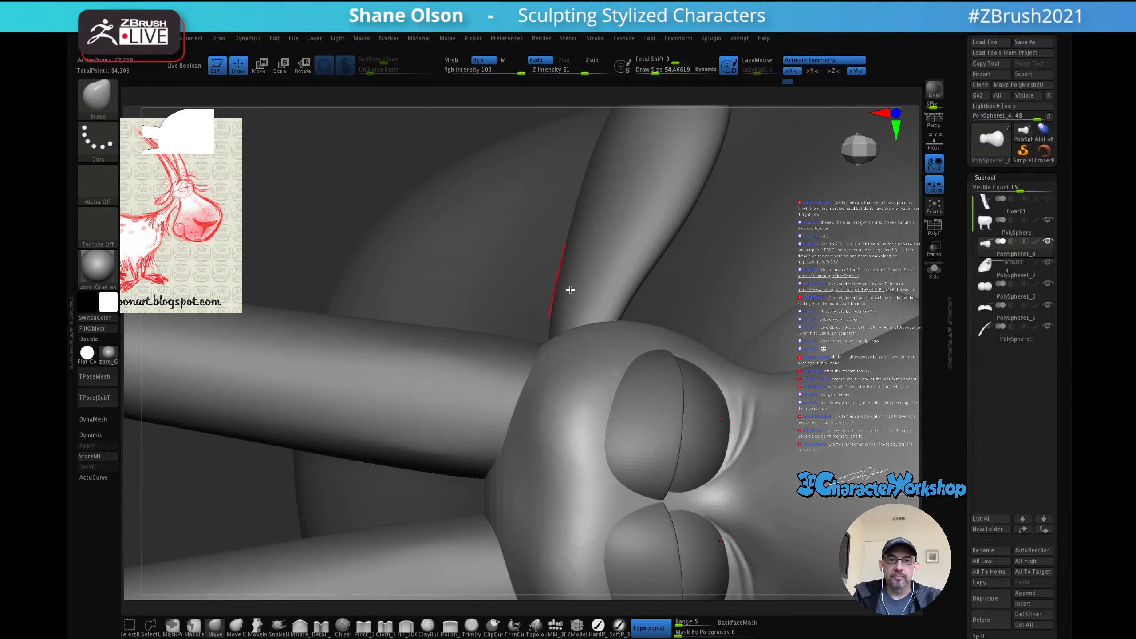
pyautogui.moveTo(590, 332); pyautogui.dragTo(623, 388, button='right')
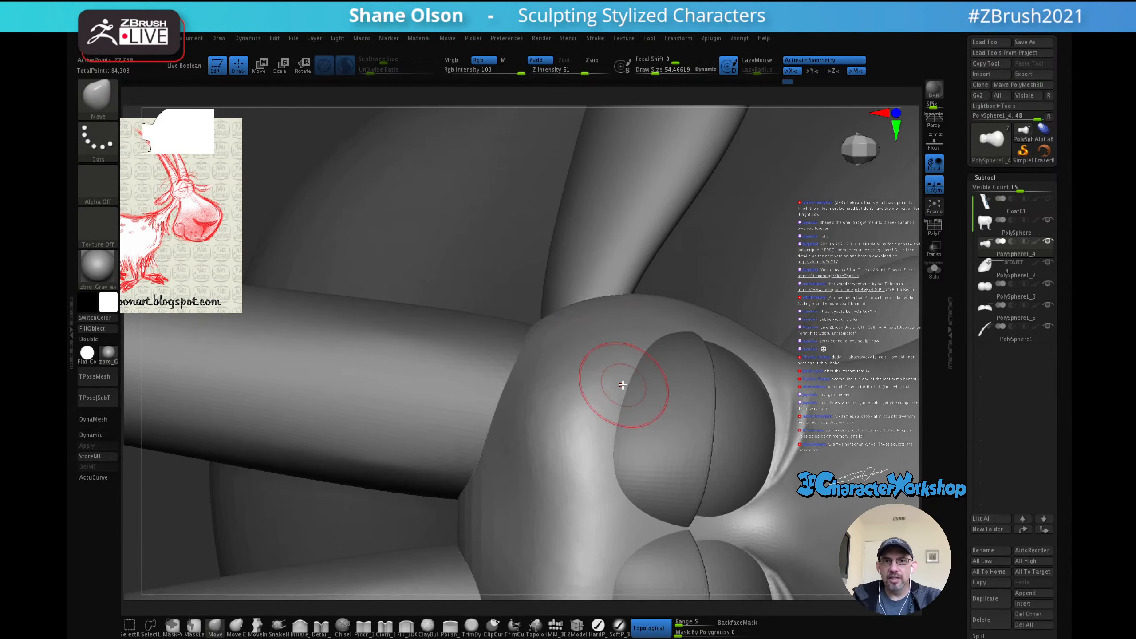
pyautogui.keyDown('shift'); pyautogui.moveTo(554, 447); pyautogui.dragTo(543, 457); pyautogui.keyUp('shift')
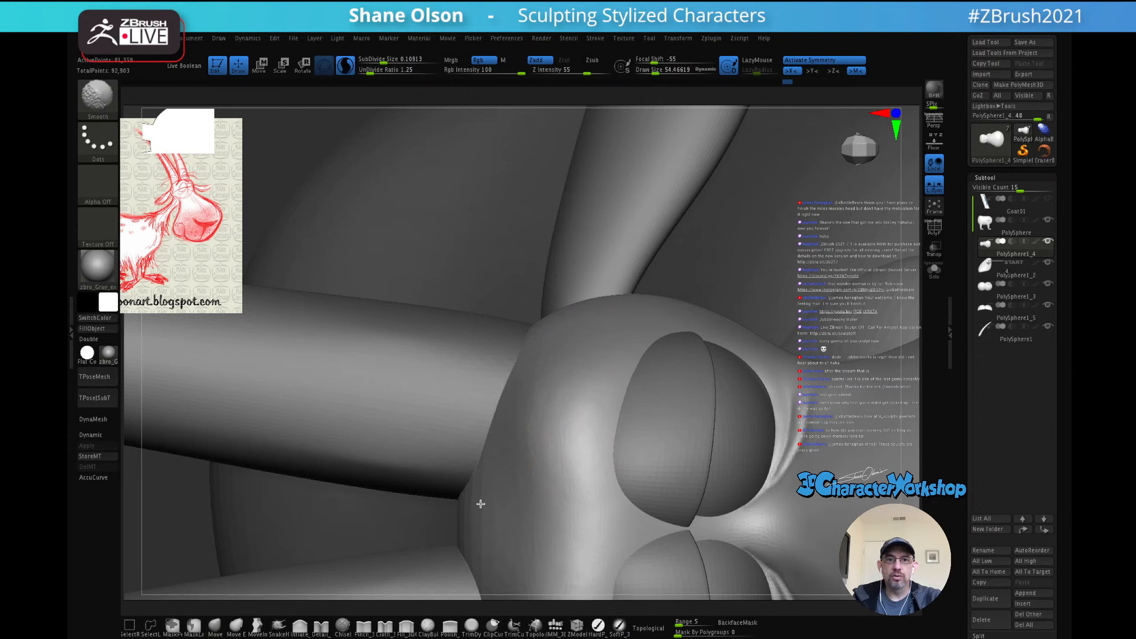
# Step: With the Topology brush at a draw size of about 28, sketch two parallel curves across the brow above the eye
pyautogui.click(535, 626)
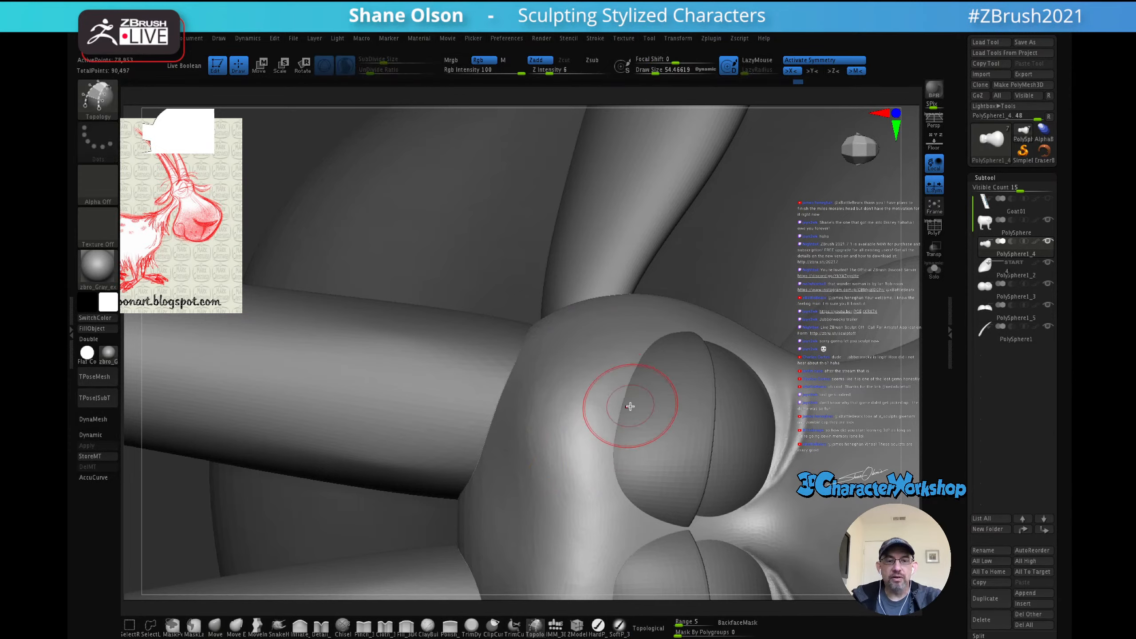
pyautogui.press('s')
pyautogui.moveTo(631, 412); pyautogui.dragTo(625, 412)
pyautogui.keyDown('alt'); pyautogui.moveTo(622, 402); pyautogui.dragTo(605, 458, button='right'); pyautogui.keyUp('alt')
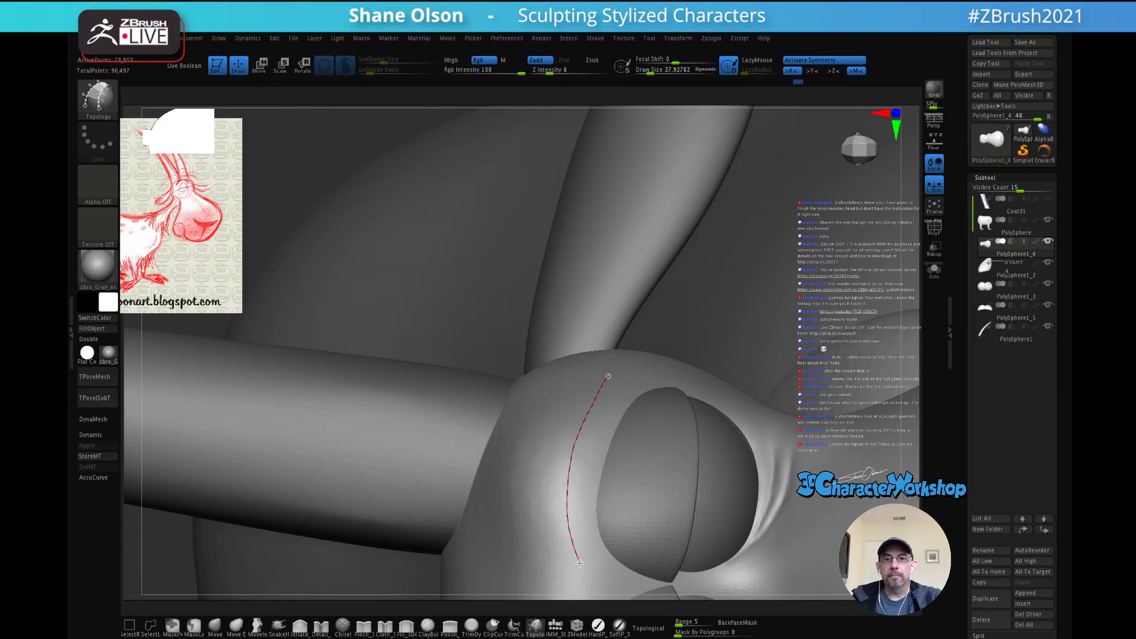
pyautogui.moveTo(580, 563); pyautogui.dragTo(580, 563)
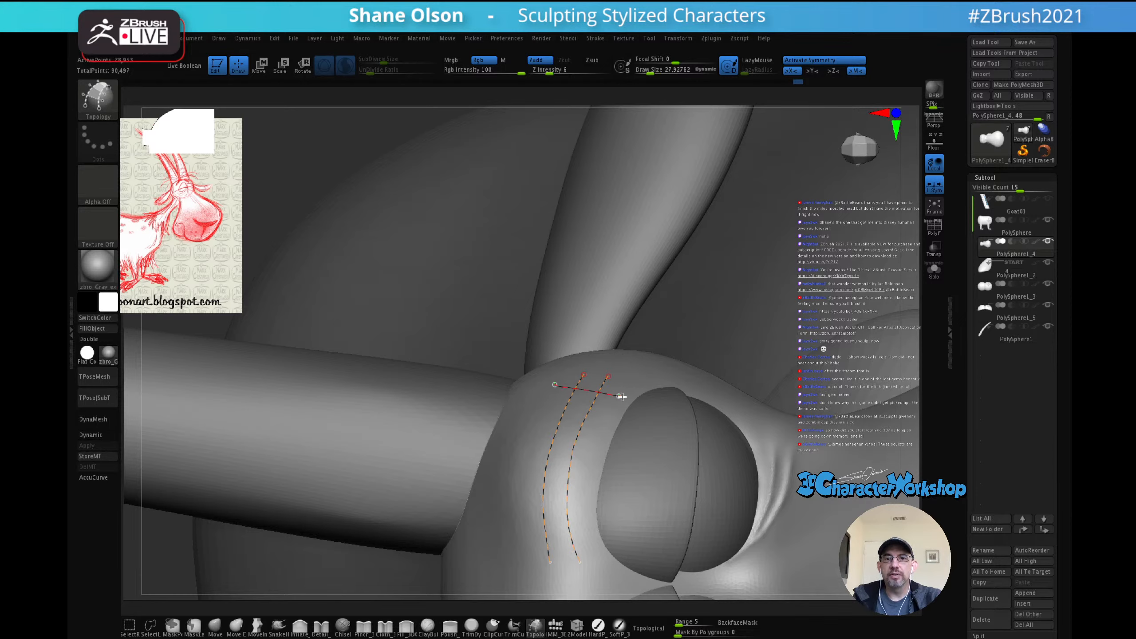
# Step: Cross the two brow curves with short lines to form a strip of four quads, and remove the overhanging ends
pyautogui.moveTo(621, 396); pyautogui.dragTo(599, 420)
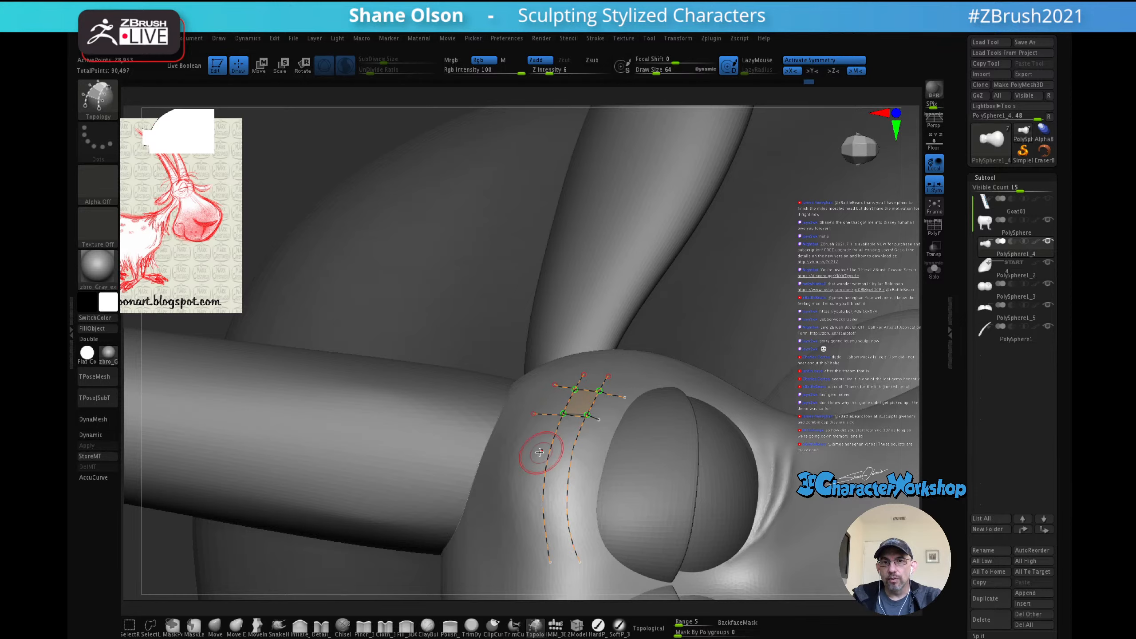
pyautogui.moveTo(526, 446); pyautogui.dragTo(602, 460)
pyautogui.moveTo(514, 489); pyautogui.dragTo(598, 491)
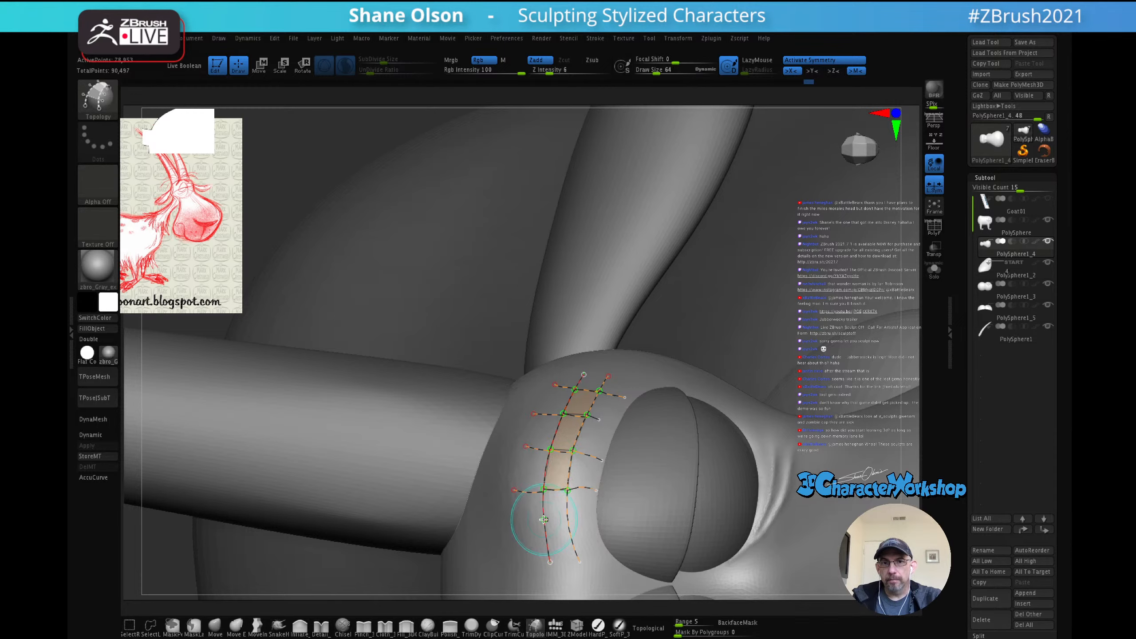
pyautogui.moveTo(530, 543); pyautogui.dragTo(604, 534)
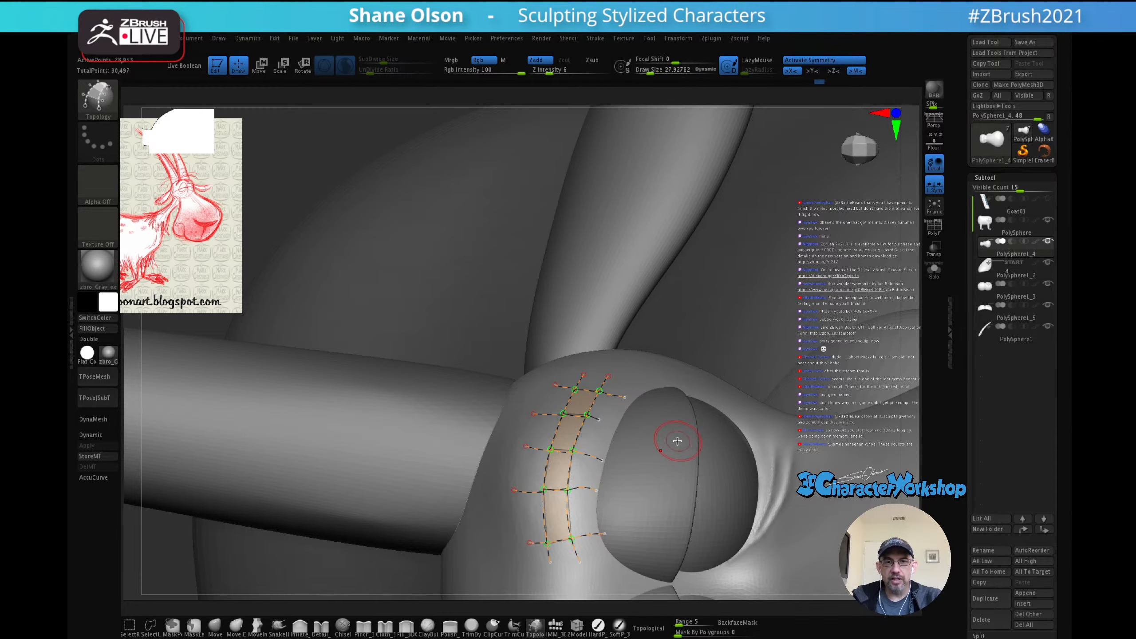
pyautogui.keyDown('alt'); pyautogui.moveTo(632, 364); pyautogui.dragTo(647, 381); pyautogui.keyUp('alt')
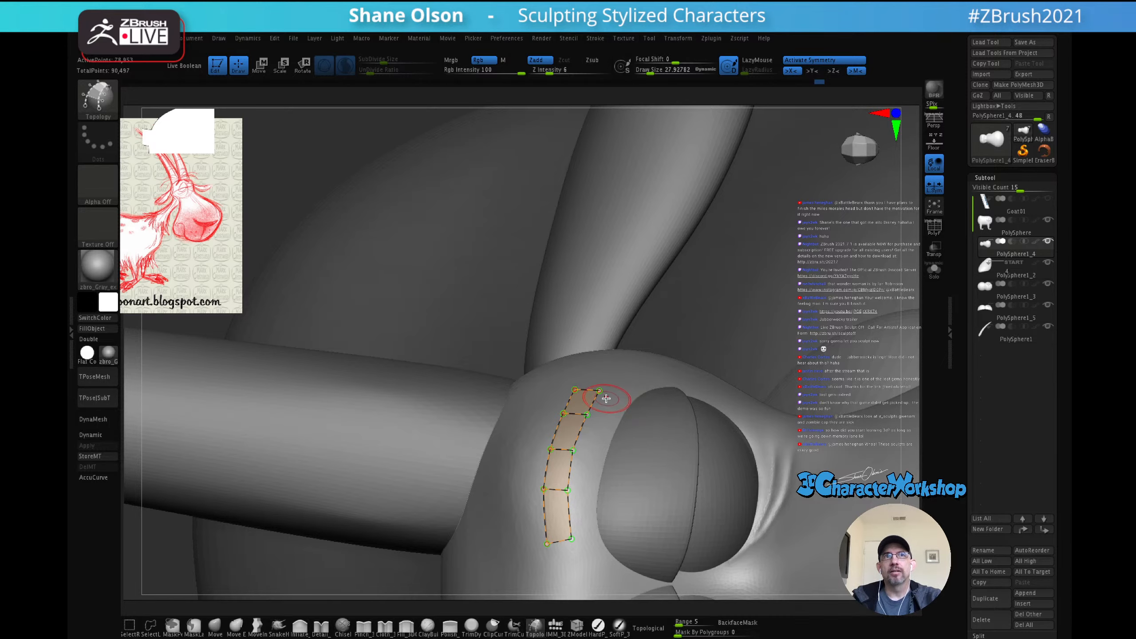
# Step: Try to generate the brow strip as a thick mesh at a draw size of about 28, and undo it
pyautogui.moveTo(608, 399); pyautogui.dragTo(617, 348, button='right')
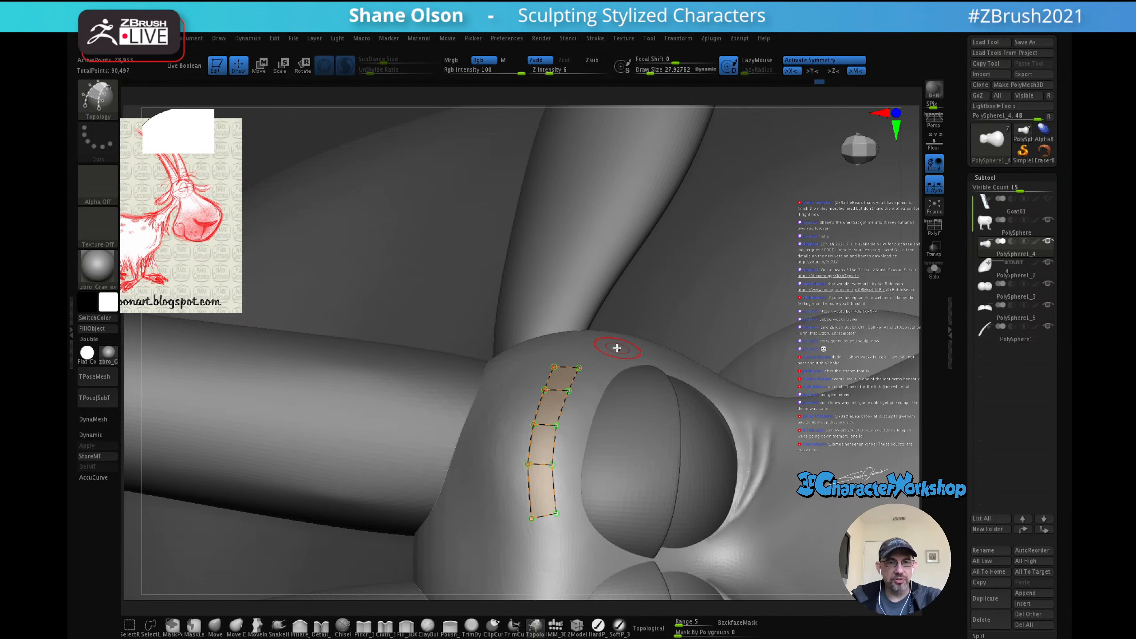
pyautogui.moveTo(616, 419)
pyautogui.mouseDown(button='right')
pyautogui.moveTo(624, 430)
pyautogui.moveTo(615, 385)
pyautogui.moveTo(609, 403)
pyautogui.mouseUp(button='right')
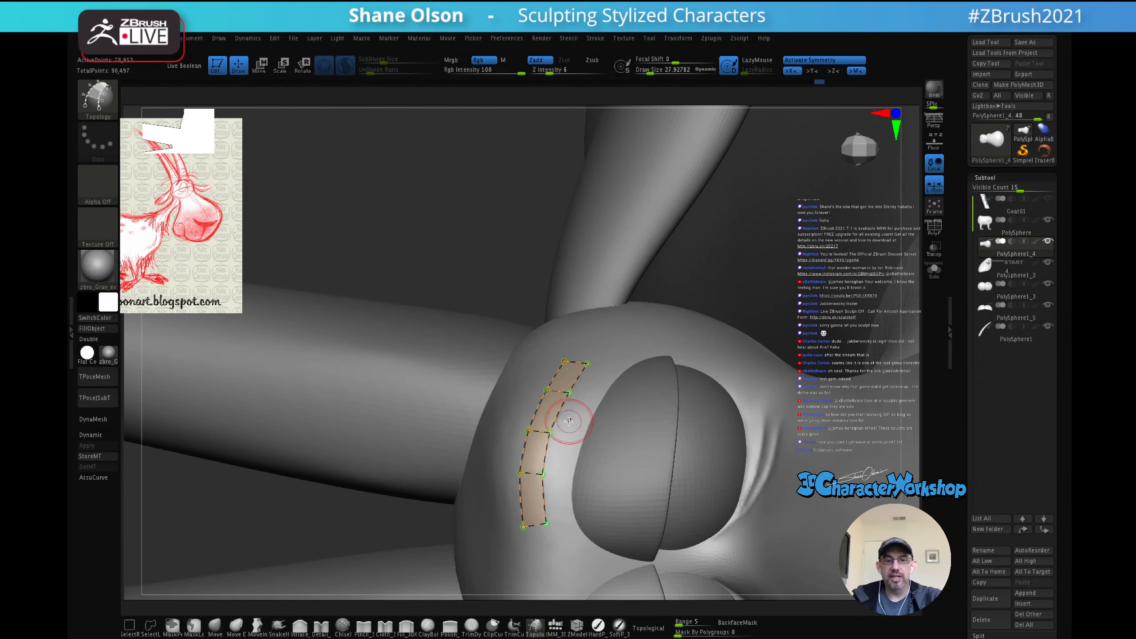
pyautogui.press('shift')
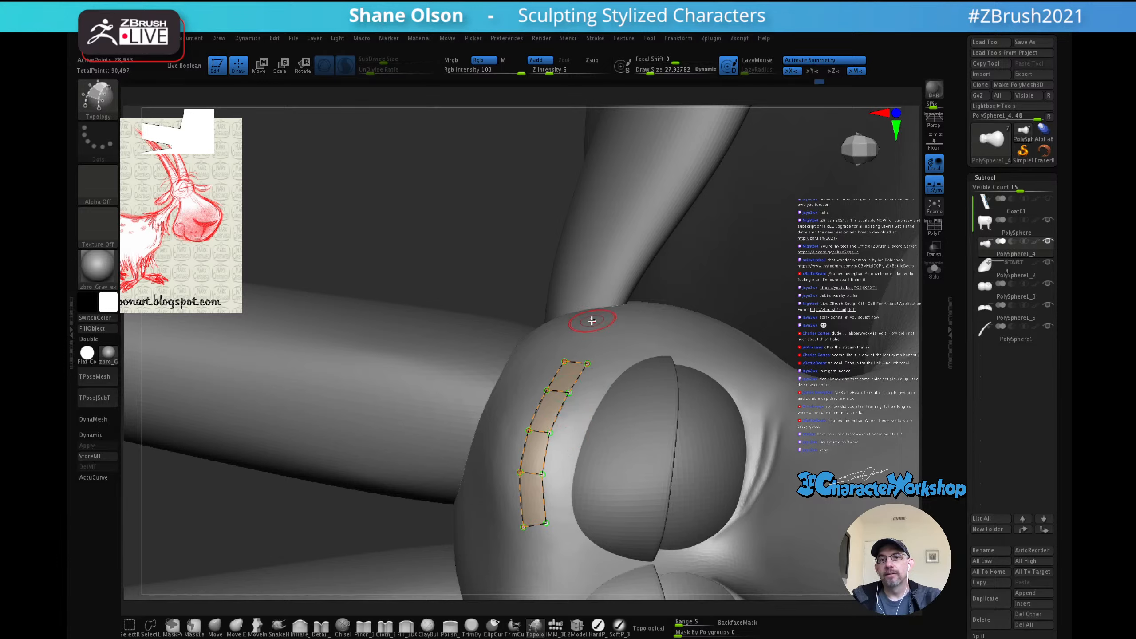
pyautogui.click(624, 338)
pyautogui.moveTo(627, 388)
pyautogui.mouseDown(button='right')
pyautogui.moveTo(641, 363)
pyautogui.moveTo(674, 360)
pyautogui.moveTo(633, 378)
pyautogui.moveTo(638, 358)
pyautogui.mouseUp(button='right')
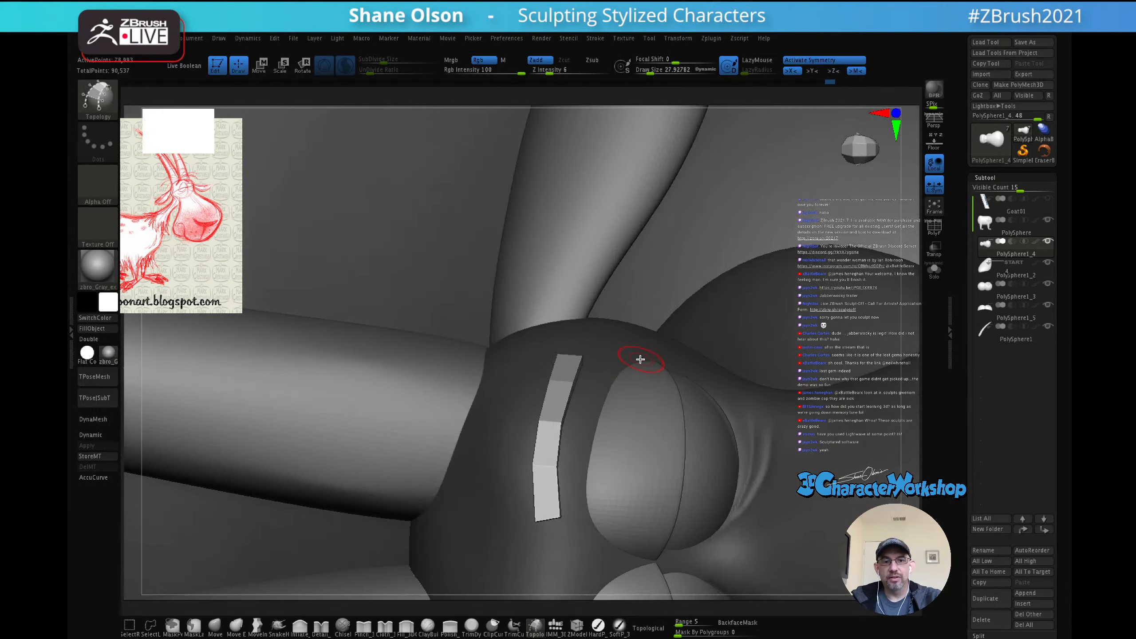
pyautogui.hotkey('ctrl', 'z')
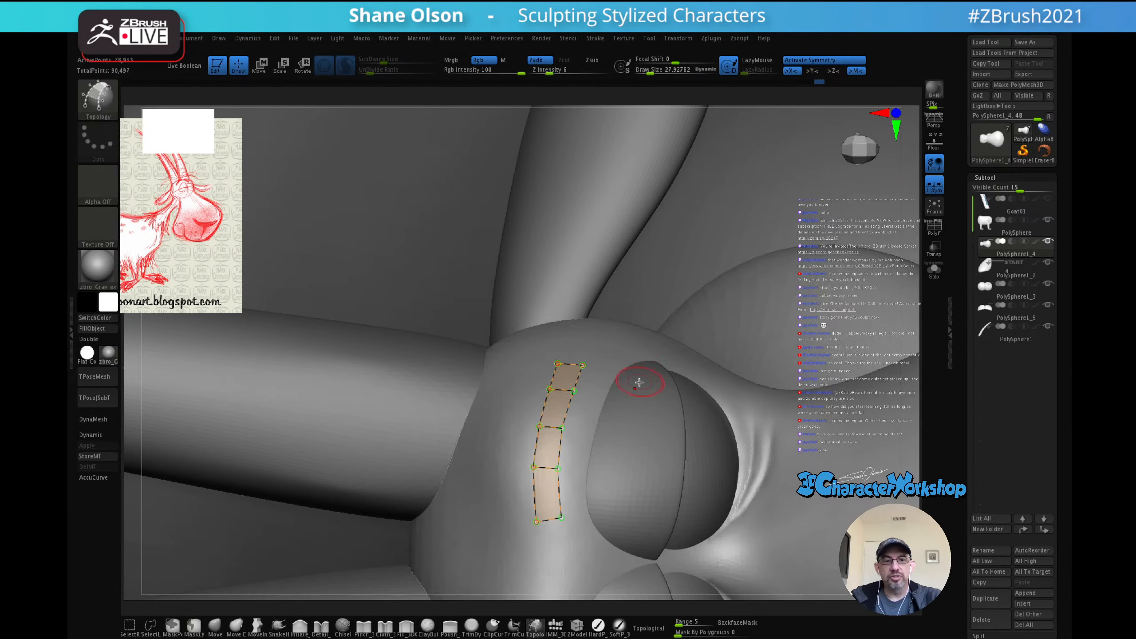
# Step: Set the draw size to 1, generate the brow strip as a thin mesh, and open the 3DCW commands
pyautogui.press('s')
pyautogui.moveTo(638, 395); pyautogui.dragTo(598, 354)
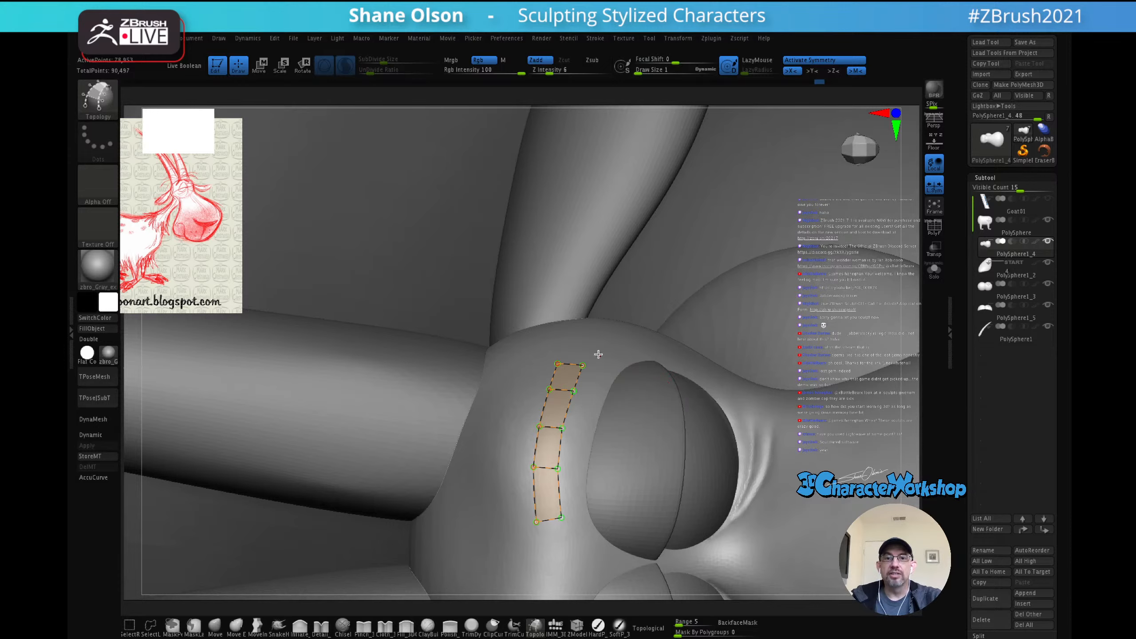
pyautogui.click(607, 356)
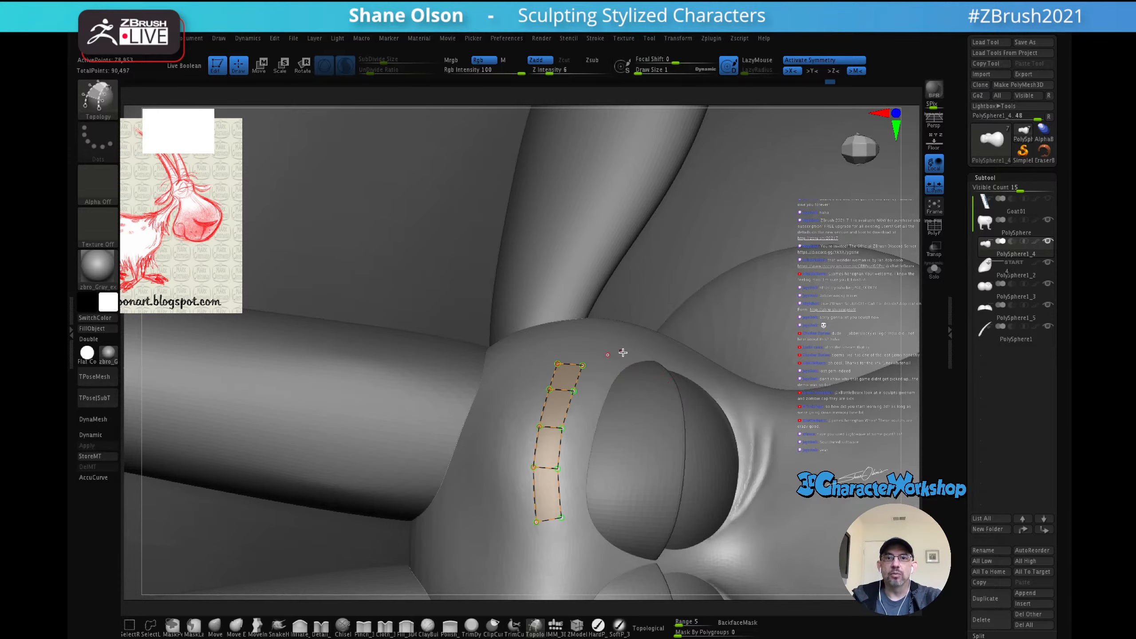
pyautogui.click(623, 354)
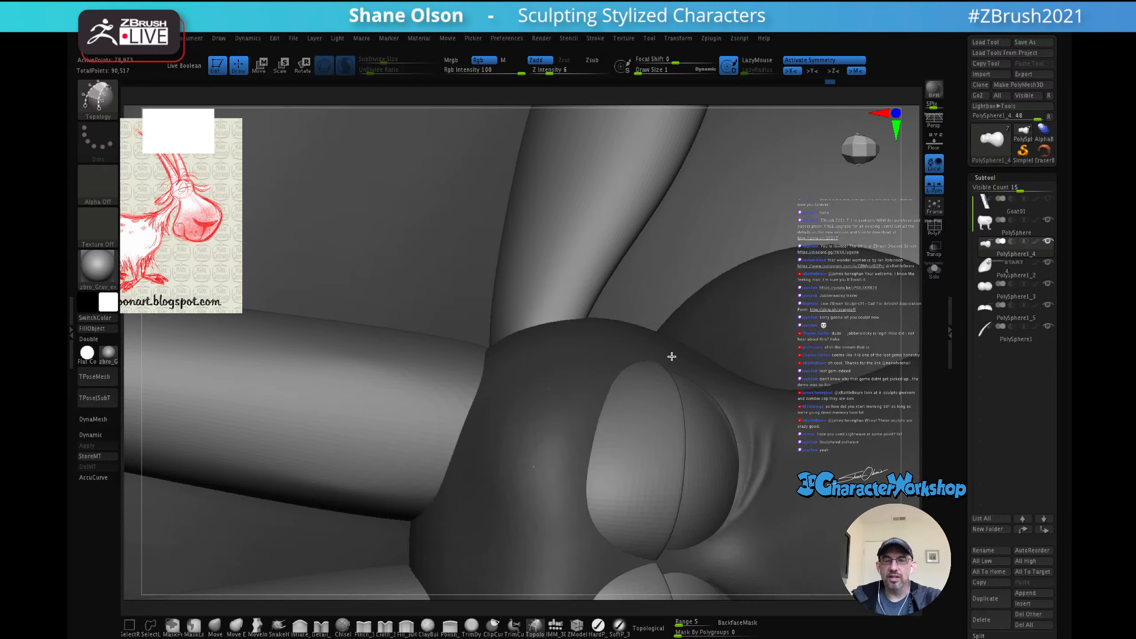
pyautogui.press('3')
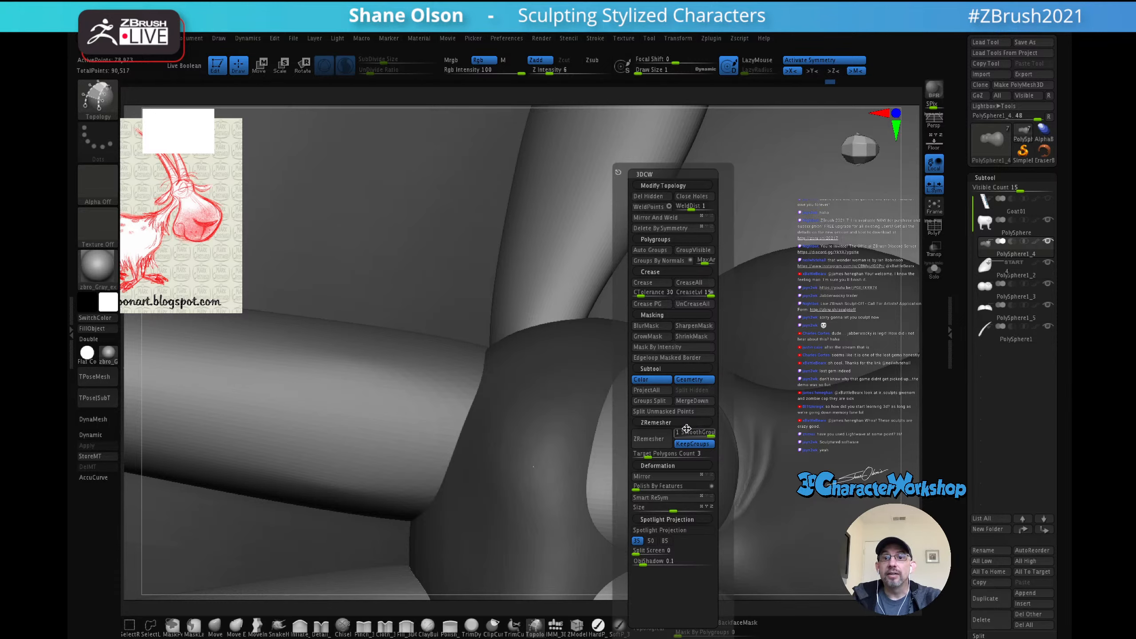
# Step: Split the unmasked points into a separate subtool, turn on transparency, and select the new brow strip subtool
pyautogui.click(686, 412)
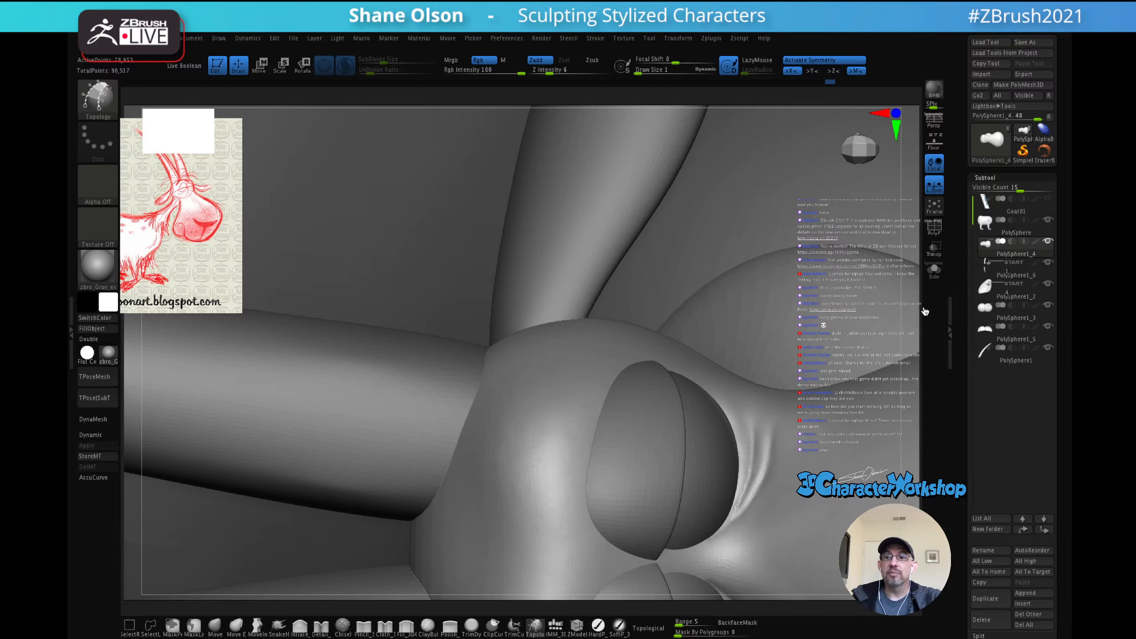
pyautogui.click(938, 254)
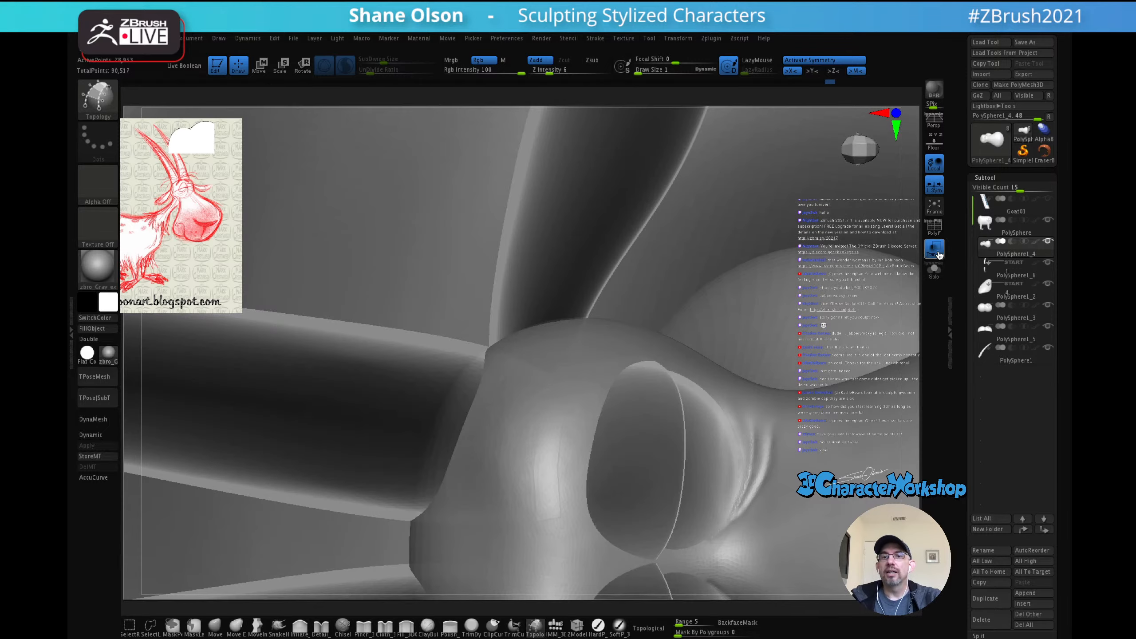
pyautogui.press('Down')
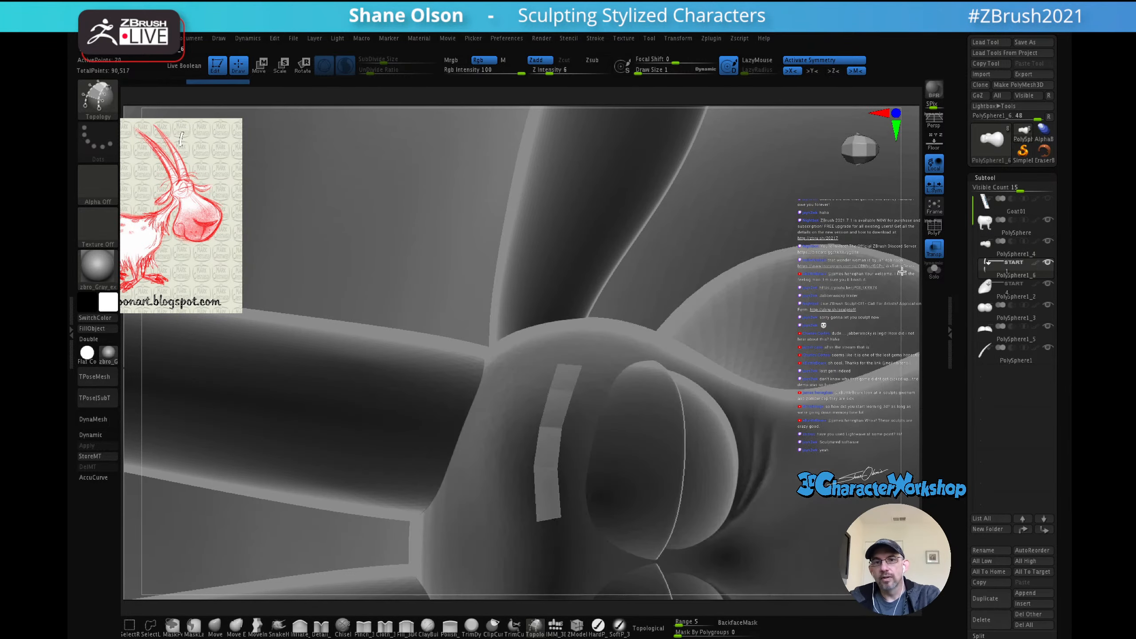
# Step: Shift the brow strip slightly off the head surface with the Move gizmo and return to draw mode
pyautogui.moveTo(628, 387)
pyautogui.mouseDown(button='right')
pyautogui.moveTo(629, 366)
pyautogui.moveTo(627, 383)
pyautogui.moveTo(644, 398)
pyautogui.moveTo(614, 358)
pyautogui.moveTo(628, 375)
pyautogui.moveTo(602, 419)
pyautogui.moveTo(631, 411)
pyautogui.moveTo(666, 296)
pyautogui.moveTo(712, 235)
pyautogui.moveTo(701, 227)
pyautogui.mouseUp(button='right')
pyautogui.press('w')
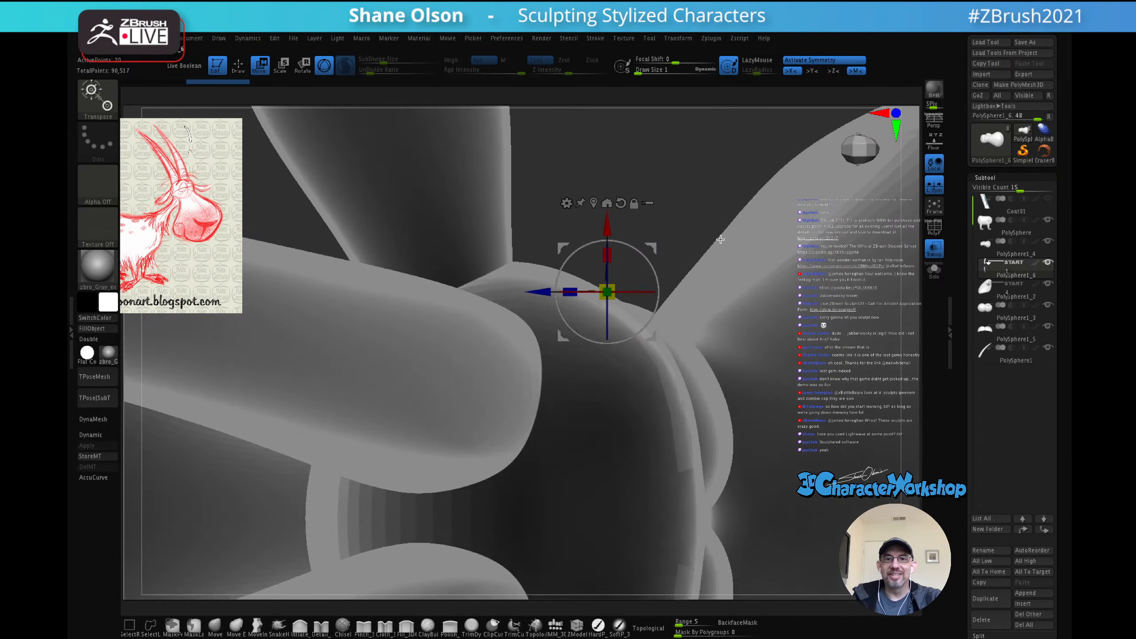
pyautogui.moveTo(654, 244); pyautogui.dragTo(659, 242)
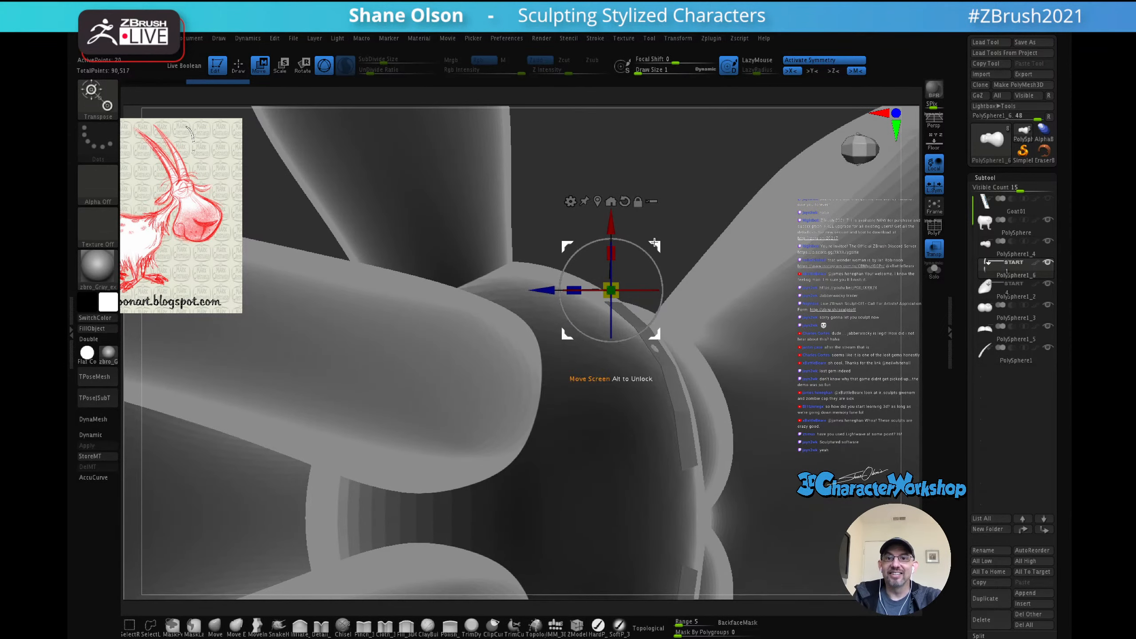
pyautogui.press('q')
pyautogui.moveTo(732, 302); pyautogui.dragTo(694, 314, button='right')
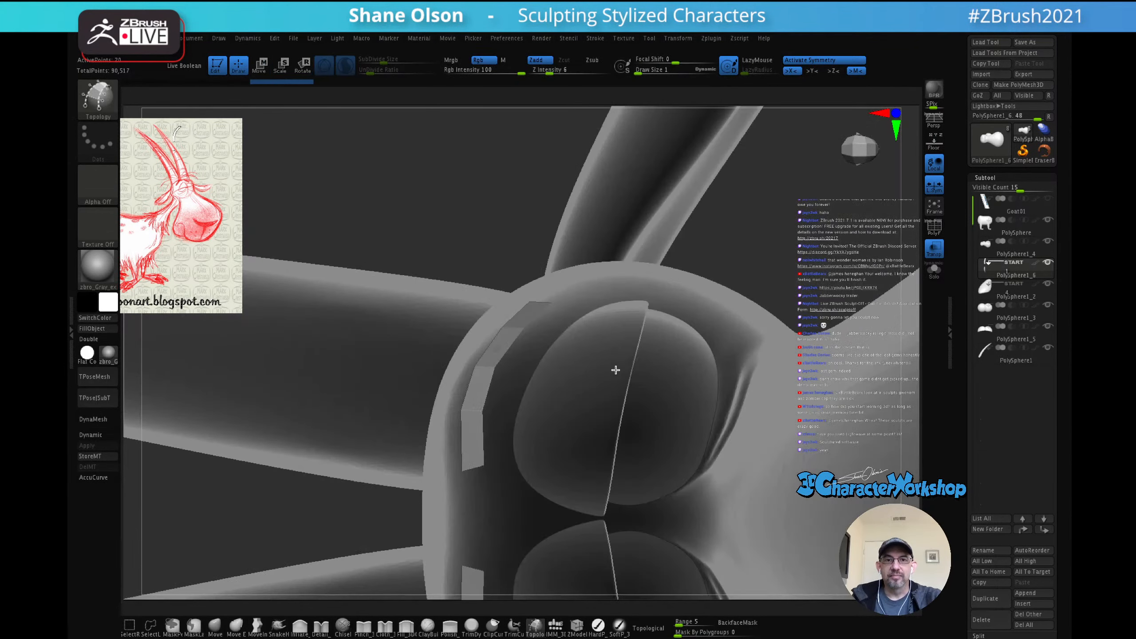
pyautogui.moveTo(623, 365)
pyautogui.mouseDown(button='right')
pyautogui.moveTo(664, 355)
pyautogui.moveTo(646, 356)
pyautogui.moveTo(653, 362)
pyautogui.mouseUp(button='right')
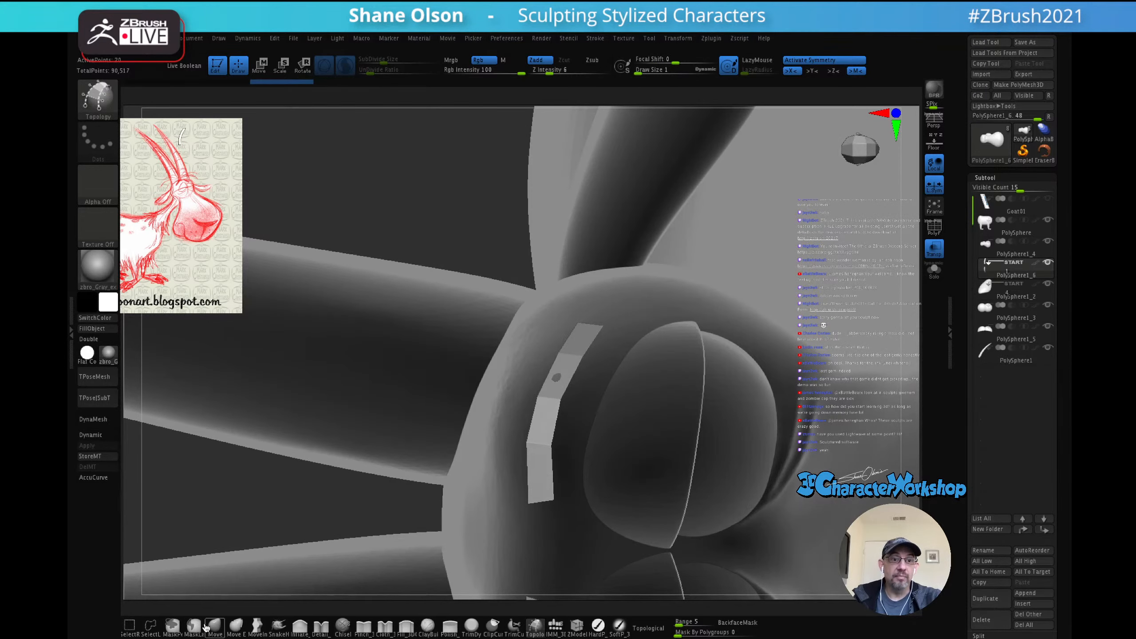
# Step: Taper the upper end of the brow strip using the Move brush at a draw size of about 17
pyautogui.click(130, 626)
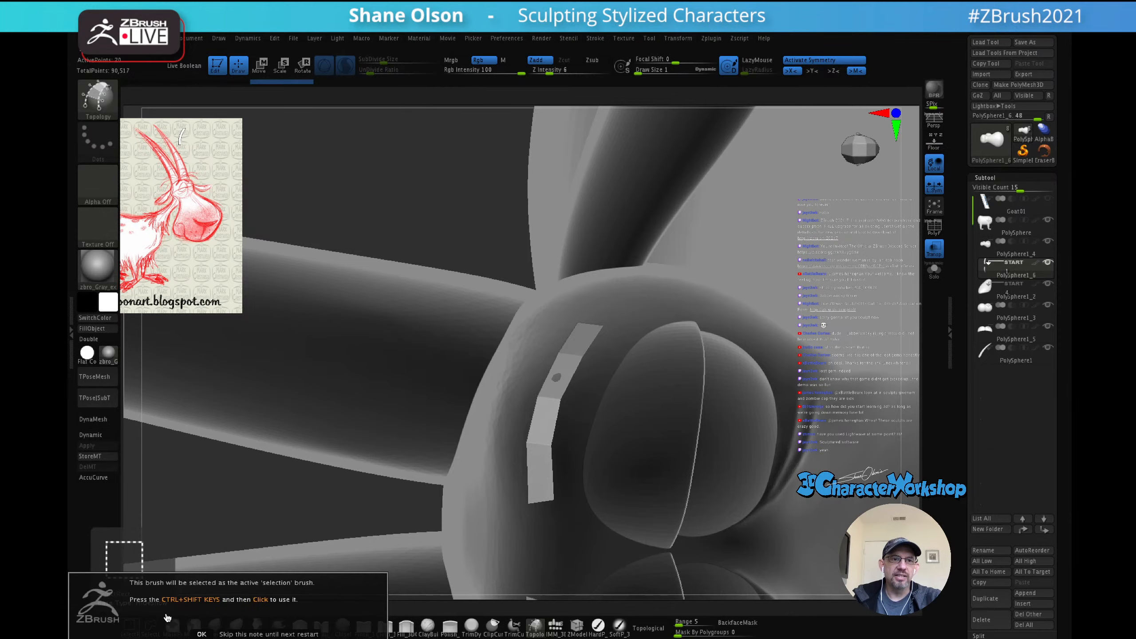
pyautogui.click(202, 634)
pyautogui.click(215, 627)
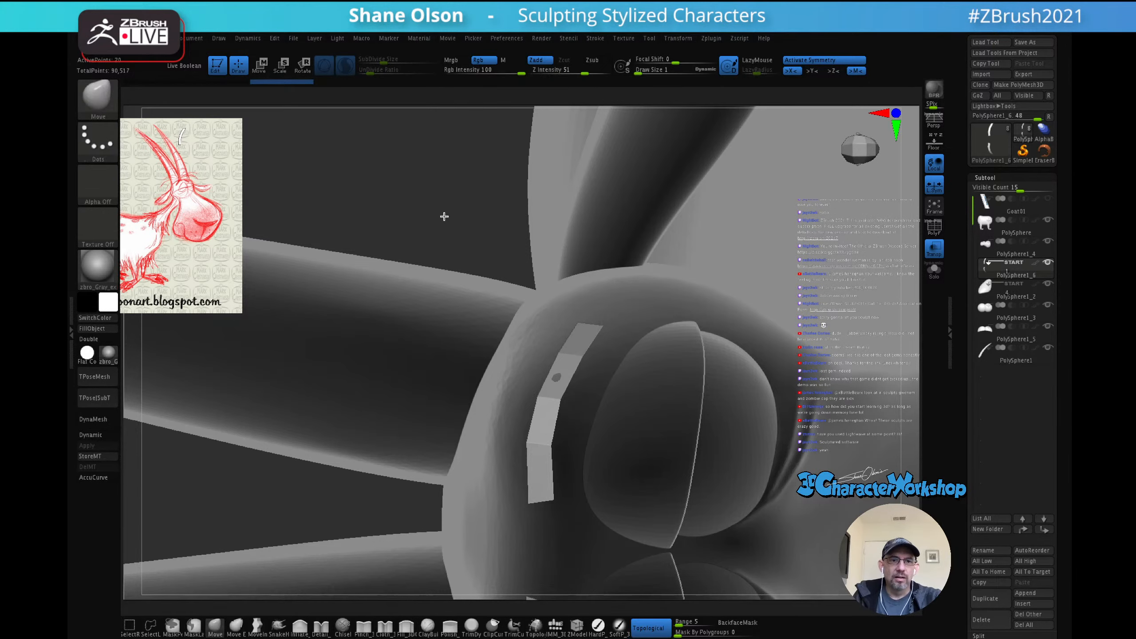
pyautogui.press('s')
pyautogui.moveTo(452, 210); pyautogui.dragTo(454, 210)
pyautogui.moveTo(523, 225); pyautogui.dragTo(537, 264, button='right')
pyautogui.moveTo(636, 311); pyautogui.dragTo(672, 325, button='right')
pyautogui.press('s')
pyautogui.moveTo(669, 321); pyautogui.dragTo(668, 321)
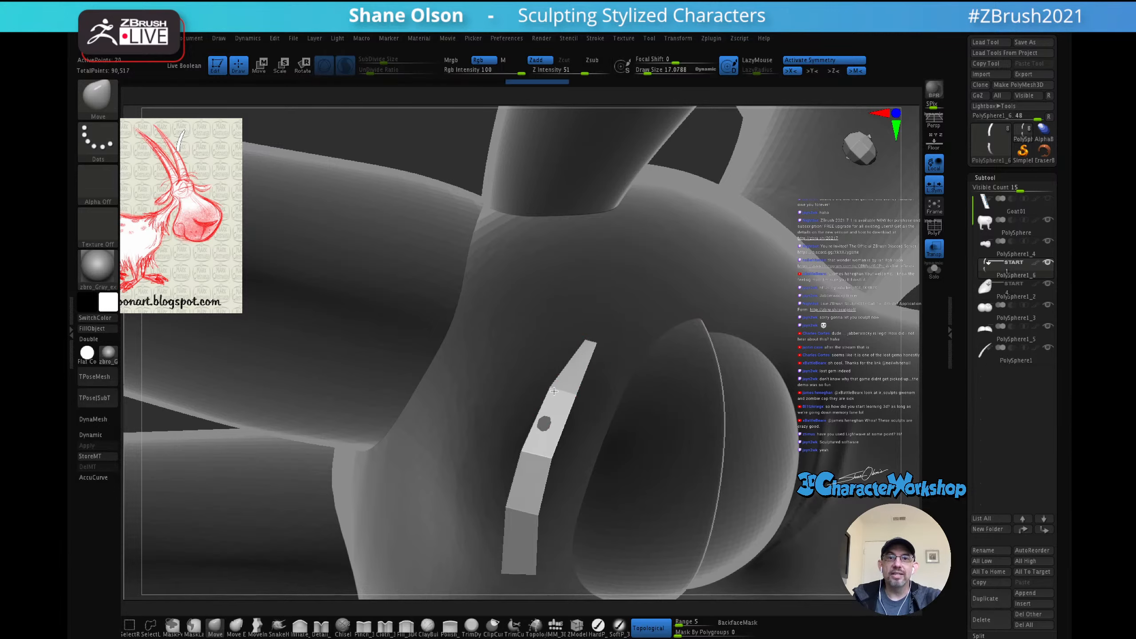
pyautogui.moveTo(610, 381); pyautogui.dragTo(642, 318)
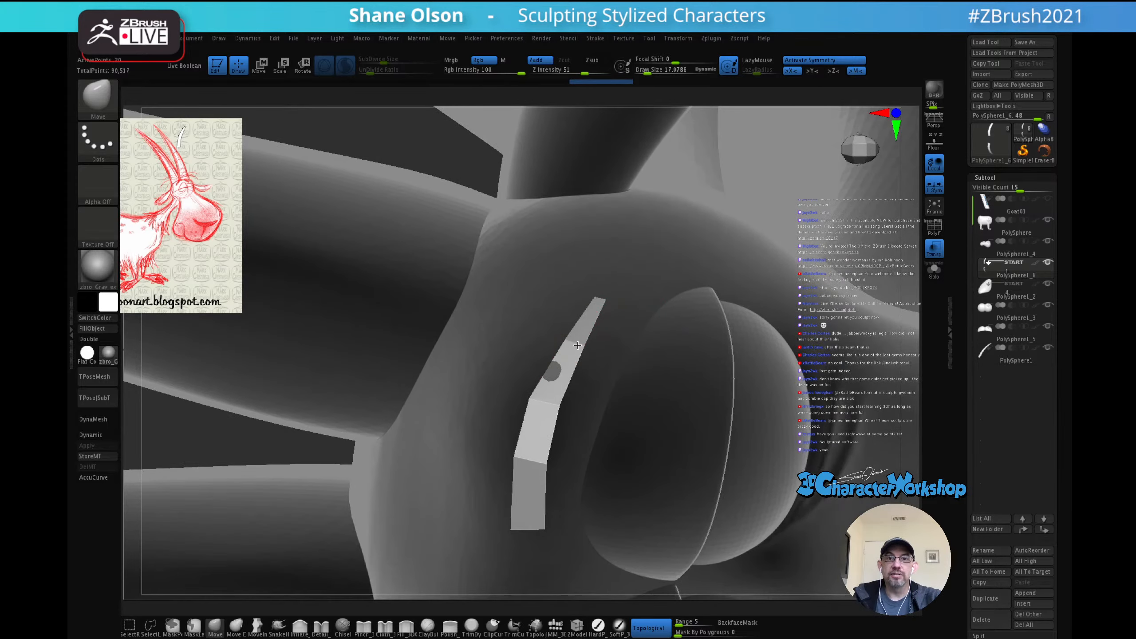
pyautogui.moveTo(542, 407)
pyautogui.mouseDown(button='right')
pyautogui.moveTo(542, 372)
pyautogui.moveTo(559, 366)
pyautogui.moveTo(560, 406)
pyautogui.moveTo(550, 400)
pyautogui.mouseUp(button='right')
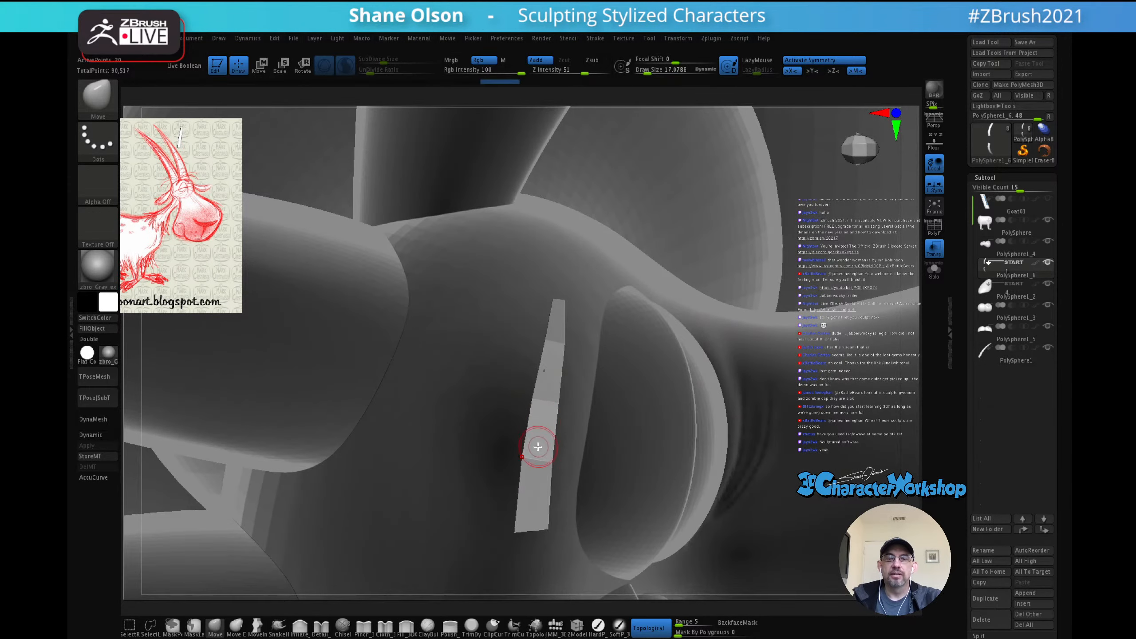
pyautogui.moveTo(537, 446); pyautogui.dragTo(580, 372, button='right')
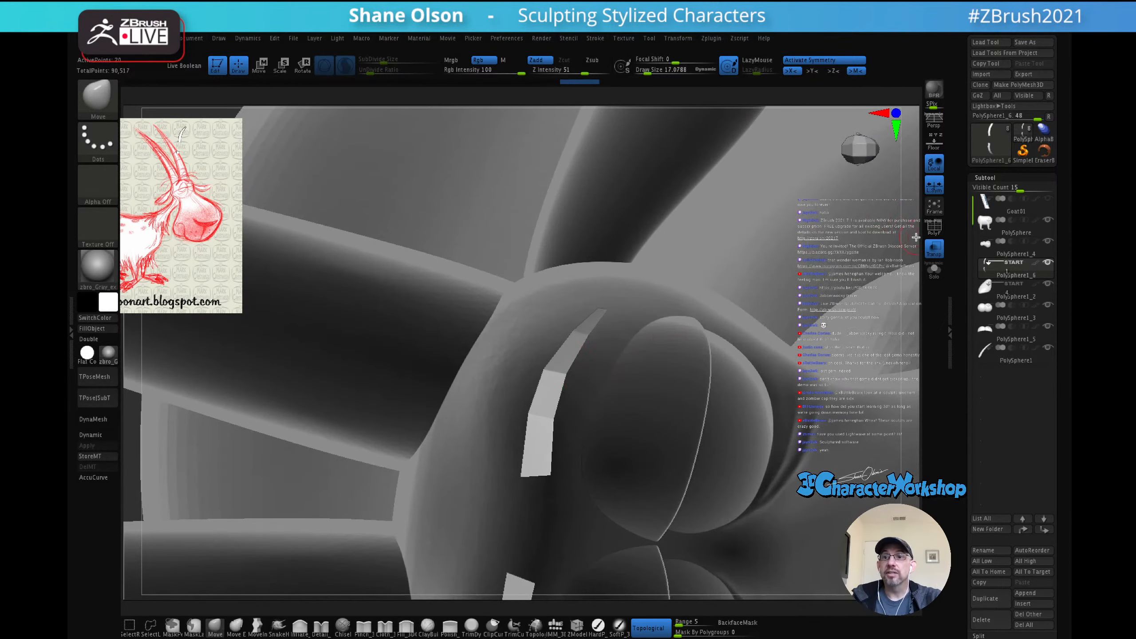
# Step: Turn off transparency and reshape the brow strip into a longer, pointed curve using a Move brush draw size of about 48
pyautogui.click(934, 256)
pyautogui.press('s')
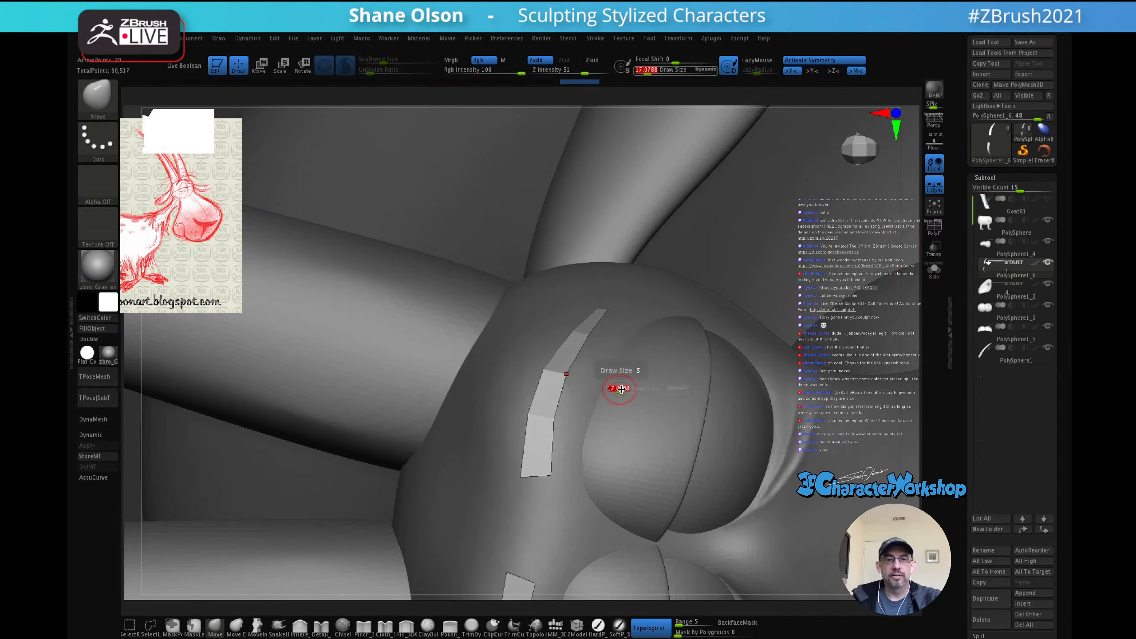
pyautogui.moveTo(616, 389); pyautogui.dragTo(624, 389)
pyautogui.moveTo(636, 349)
pyautogui.mouseDown(button='right')
pyautogui.moveTo(624, 314)
pyautogui.moveTo(634, 319)
pyautogui.moveTo(604, 308)
pyautogui.mouseUp(button='right')
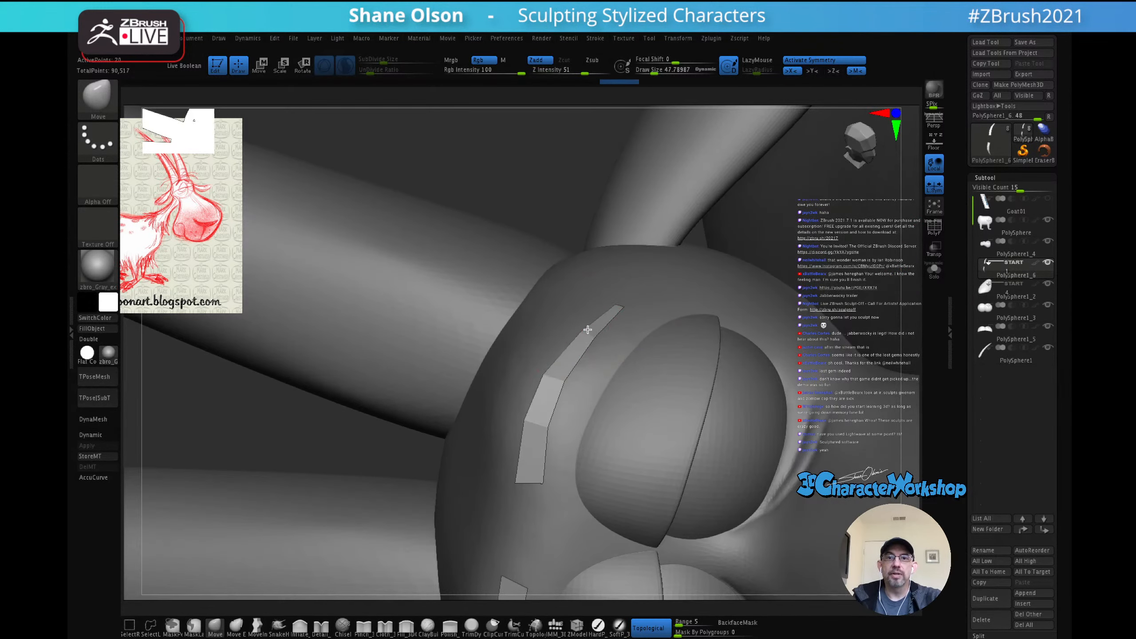
pyautogui.moveTo(617, 380)
pyautogui.mouseDown(button='right')
pyautogui.moveTo(621, 368)
pyautogui.moveTo(623, 379)
pyautogui.mouseUp(button='right')
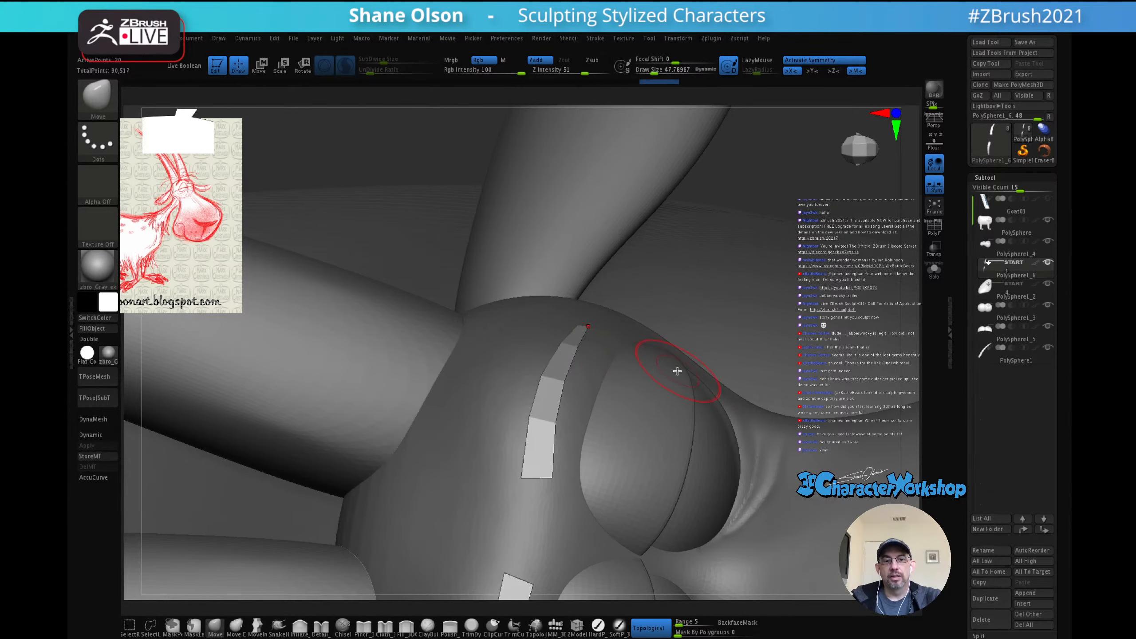
pyautogui.moveTo(677, 371); pyautogui.dragTo(653, 385, button='right')
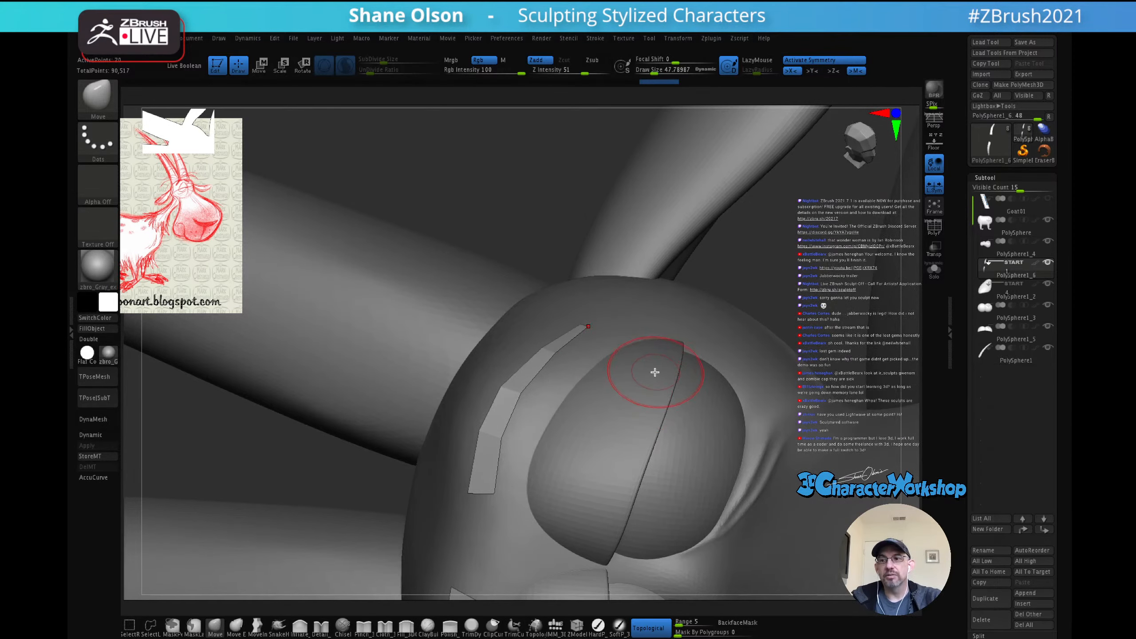
pyautogui.moveTo(644, 398)
pyautogui.mouseDown(button='right')
pyautogui.moveTo(639, 358)
pyautogui.moveTo(652, 367)
pyautogui.moveTo(626, 381)
pyautogui.moveTo(651, 398)
pyautogui.moveTo(631, 393)
pyautogui.moveTo(662, 385)
pyautogui.mouseUp(button='right')
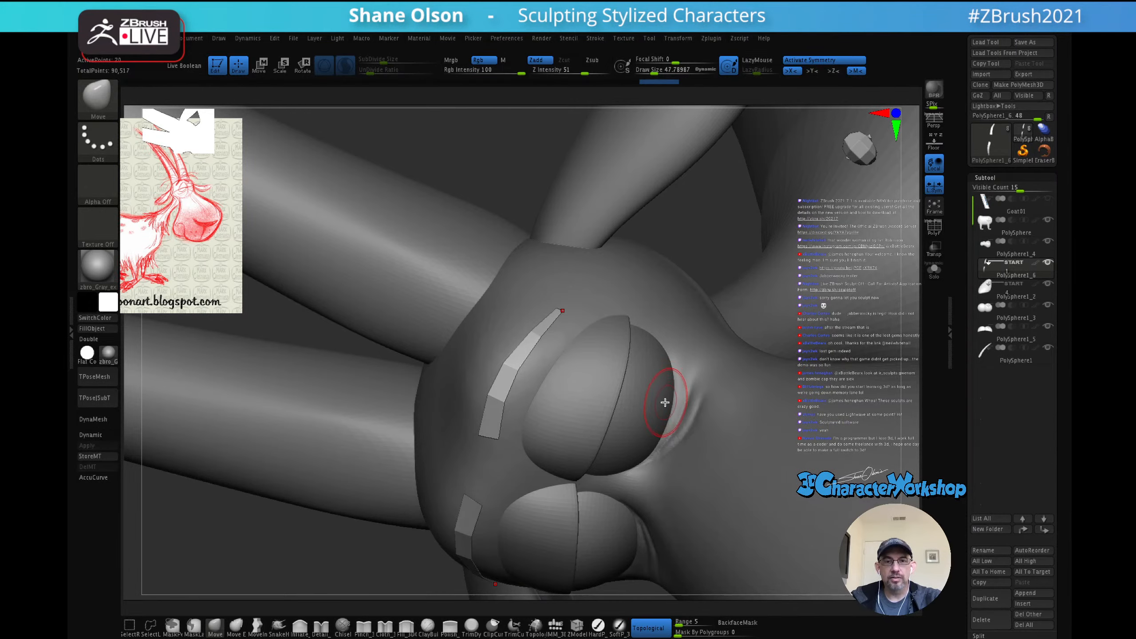
# Step: Turn on dynamic subdivision for the brow strip and expand its Dynamic Subdiv settings
pyautogui.press('d')
pyautogui.moveTo(743, 388); pyautogui.dragTo(720, 360, button='right')
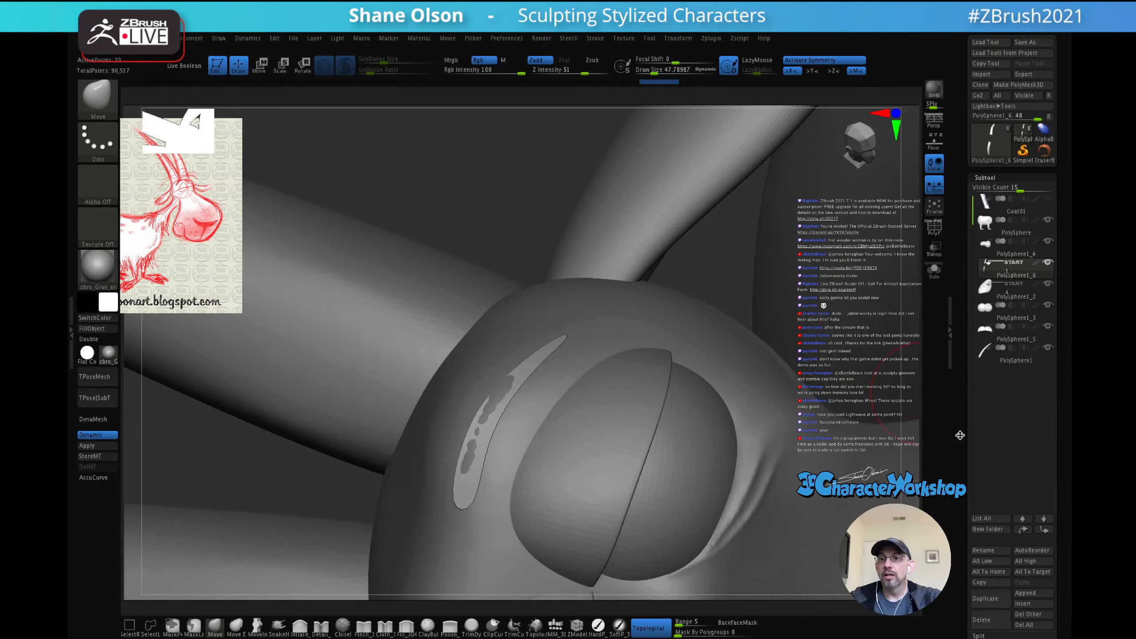
pyautogui.scroll(-5, 958, 433)
pyautogui.scroll(-6, 960, 425)
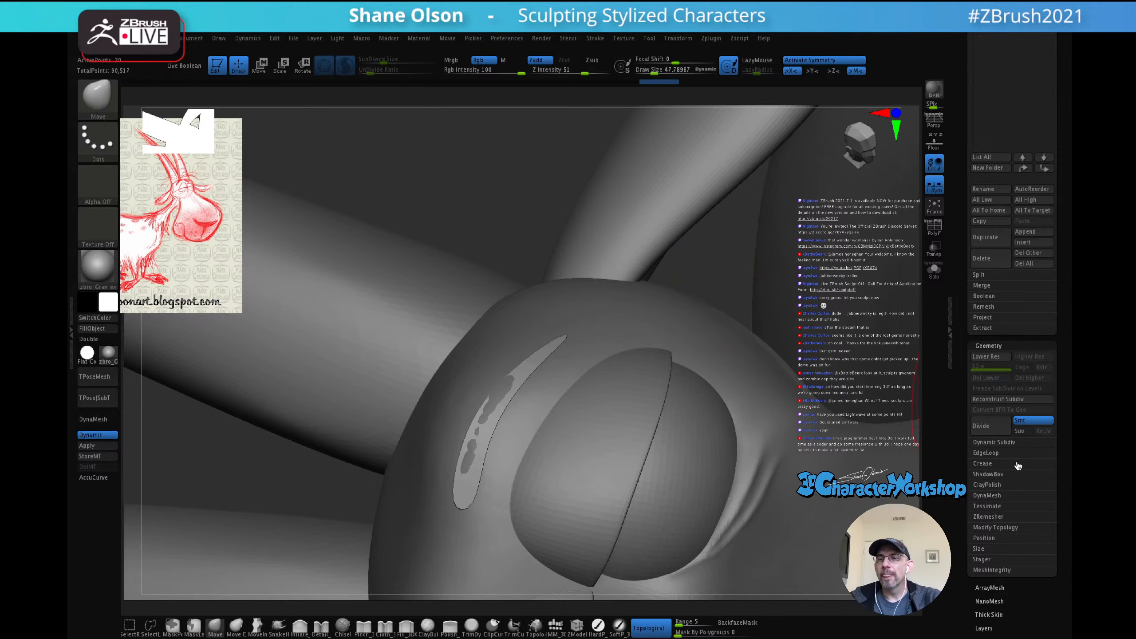
pyautogui.moveTo(956, 449); pyautogui.dragTo(957, 409)
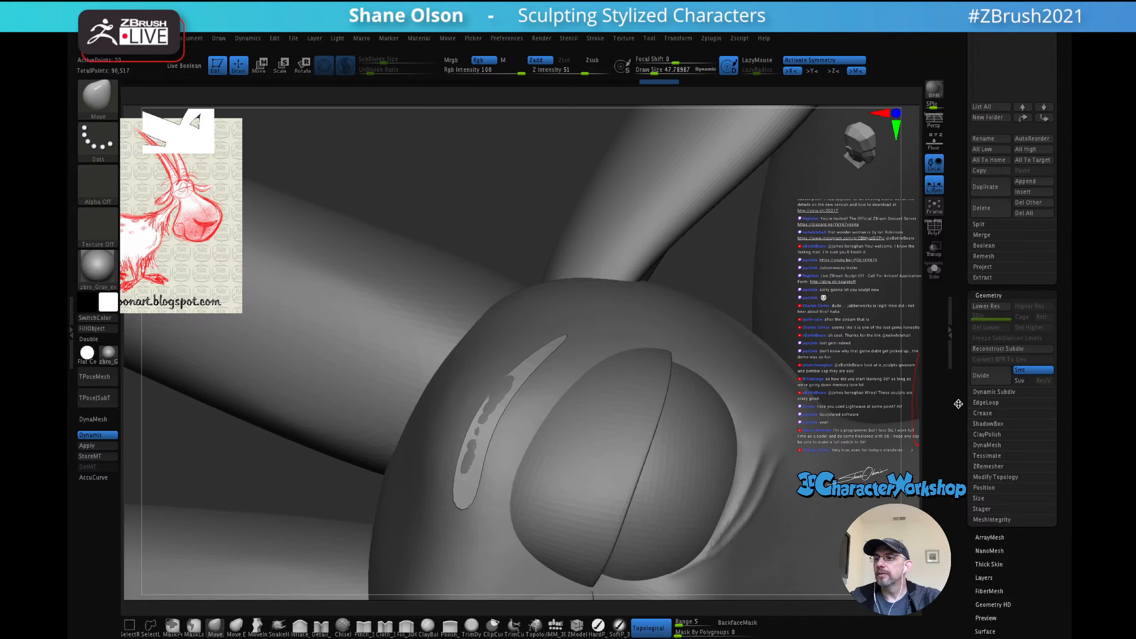
pyautogui.click(991, 391)
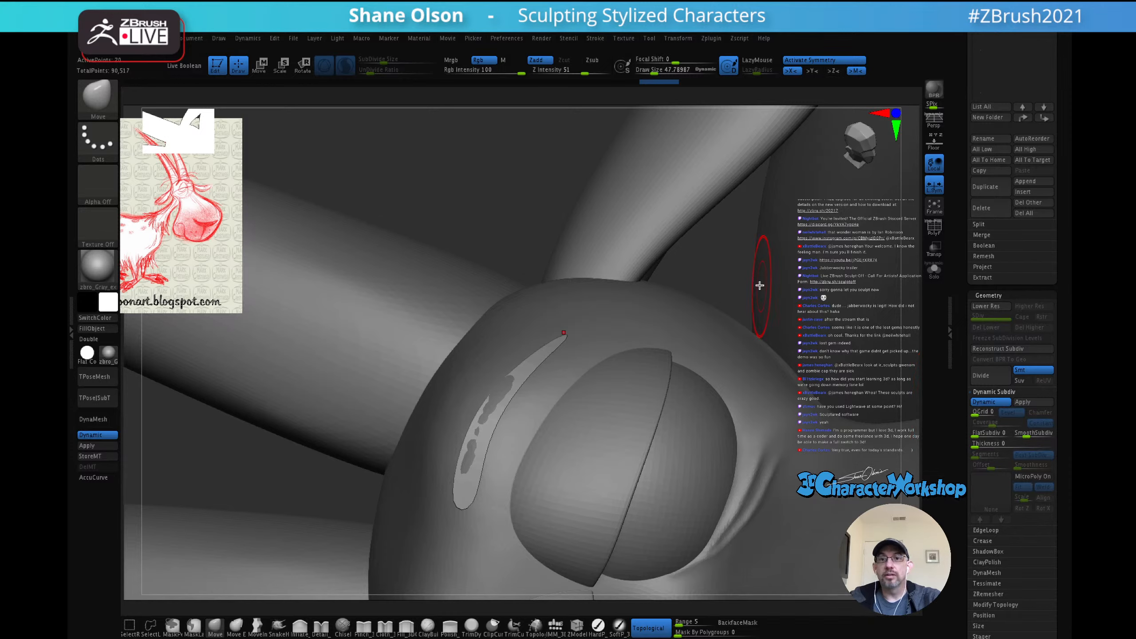
# Step: Remove all creases from the brow strip
pyautogui.press('space')
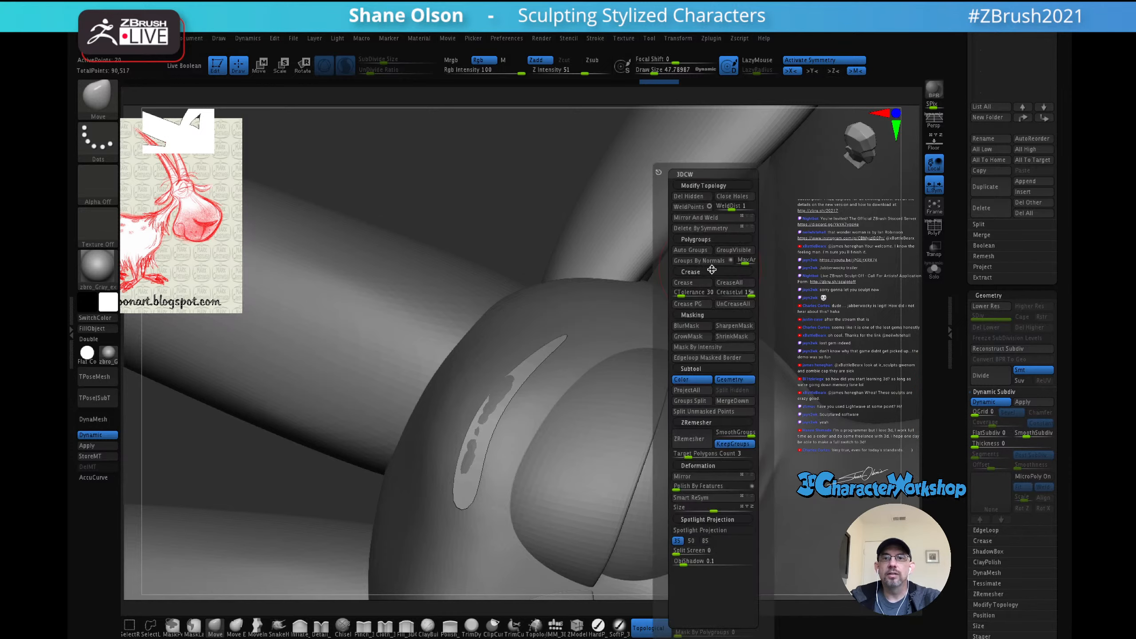
pyautogui.click(739, 306)
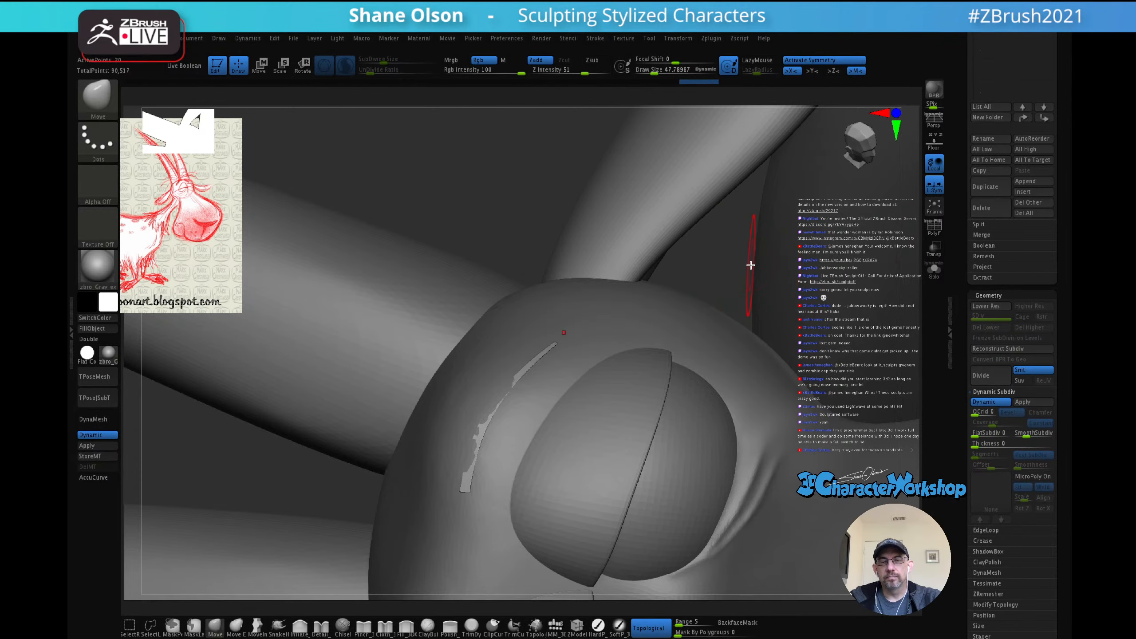
pyautogui.keyDown('alt'); pyautogui.moveTo(750, 265); pyautogui.dragTo(752, 274); pyautogui.keyUp('alt')
pyautogui.keyDown('alt'); pyautogui.moveTo(763, 231); pyautogui.dragTo(753, 226); pyautogui.keyUp('alt')
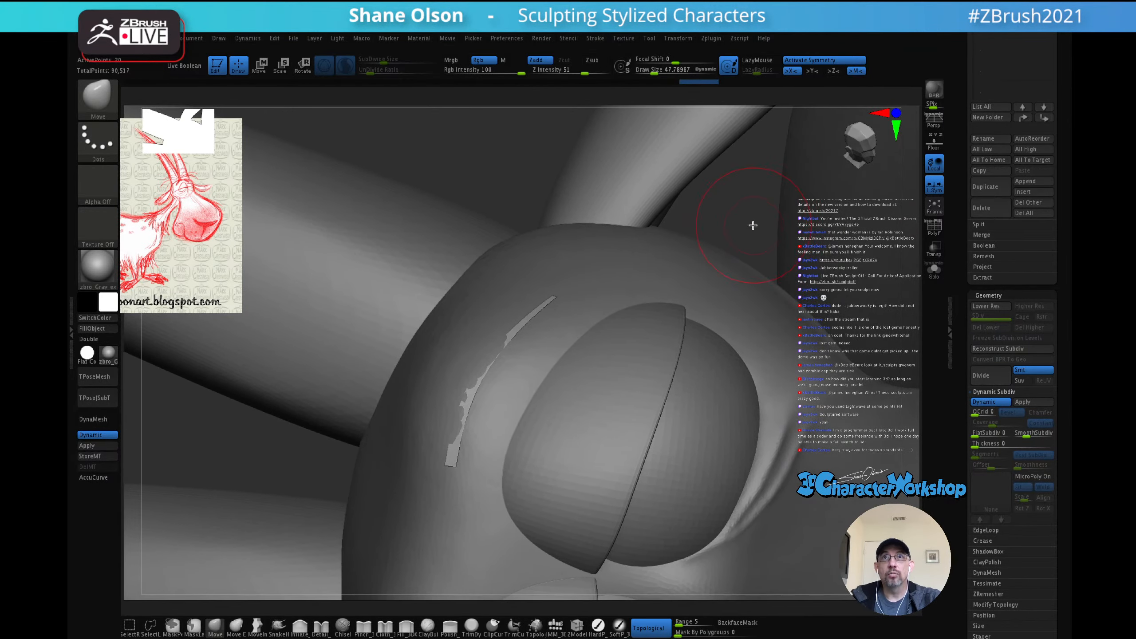
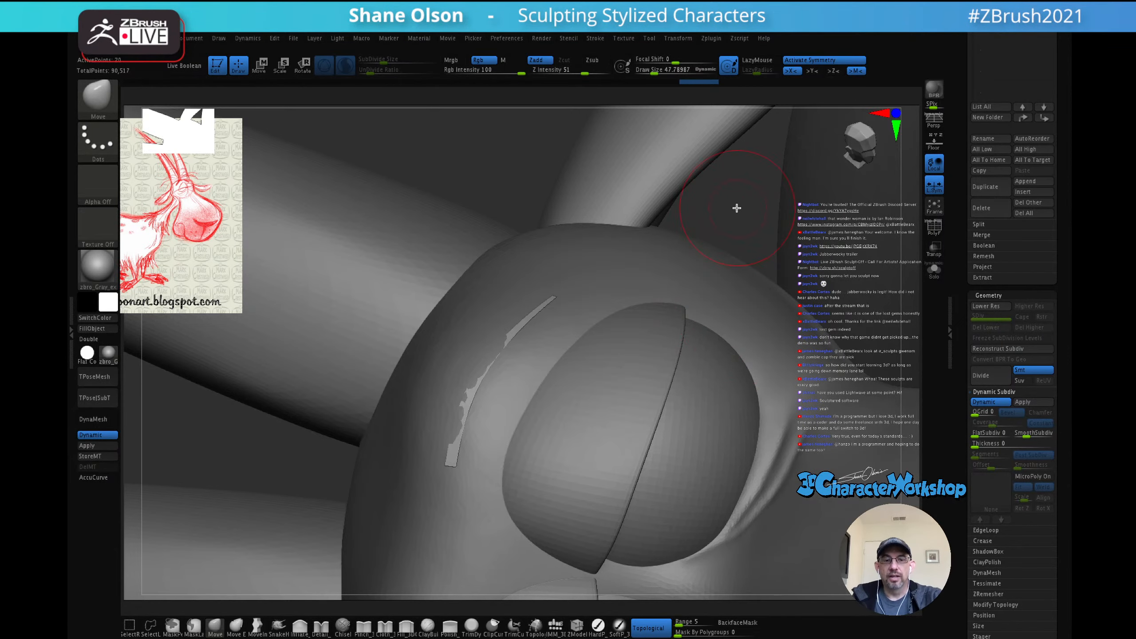
# Step: Display the polyframe and set the brow strip's dynamic subdivision thickness to 0.00367
pyautogui.moveTo(741, 208)
pyautogui.mouseDown()
pyautogui.moveTo(753, 203)
pyautogui.moveTo(756, 272)
pyautogui.moveTo(723, 241)
pyautogui.moveTo(901, 278)
pyautogui.mouseUp()
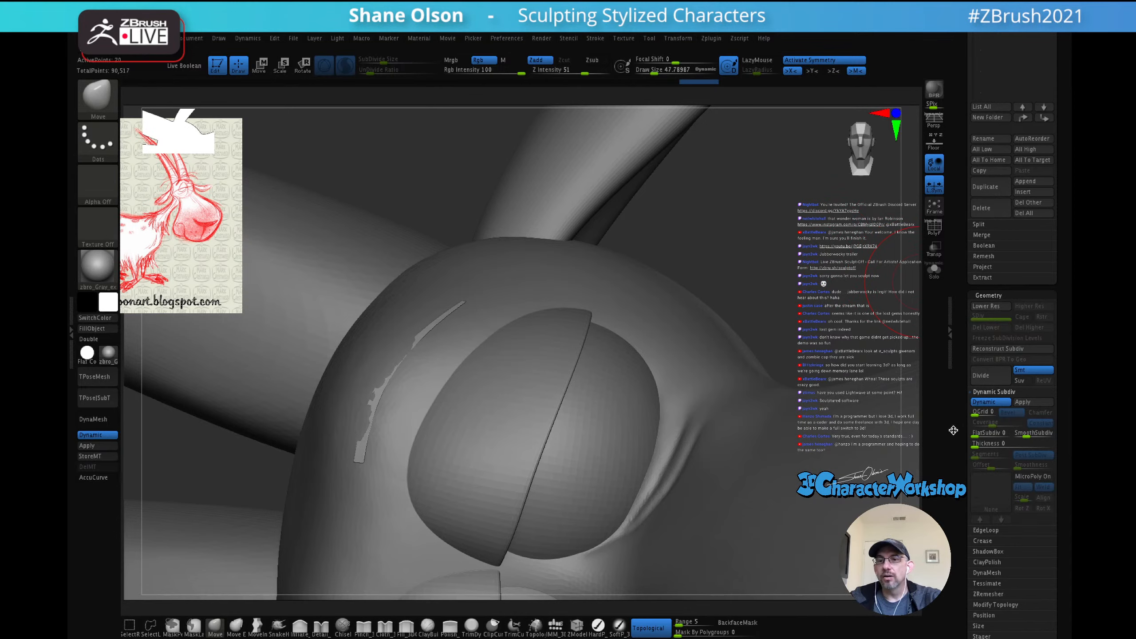
pyautogui.click(933, 227)
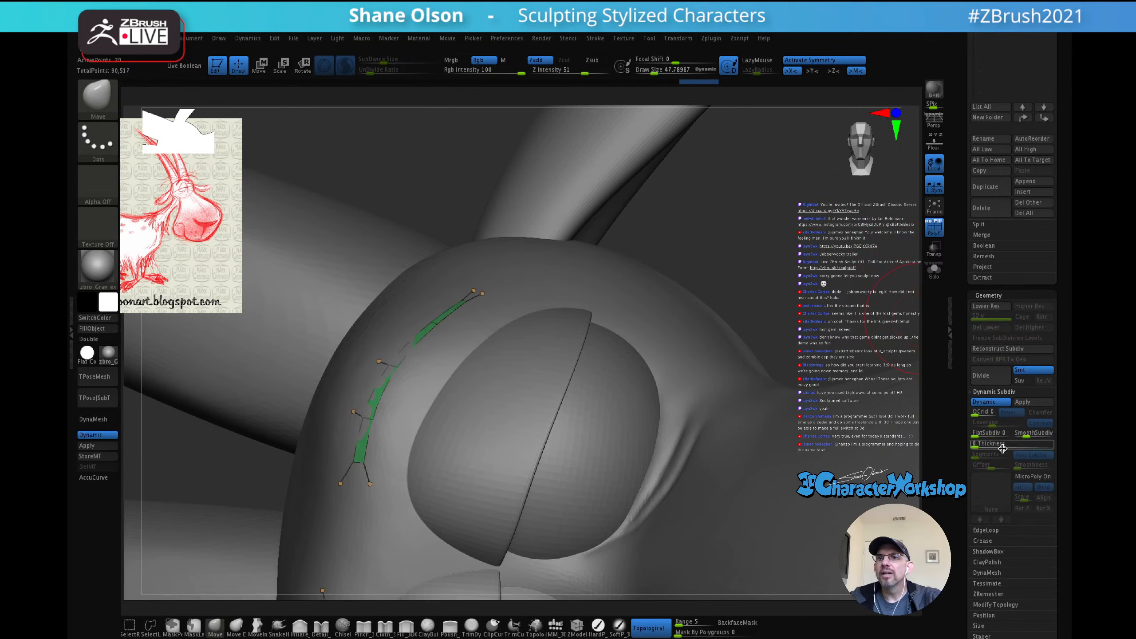
pyautogui.moveTo(979, 447); pyautogui.dragTo(994, 447)
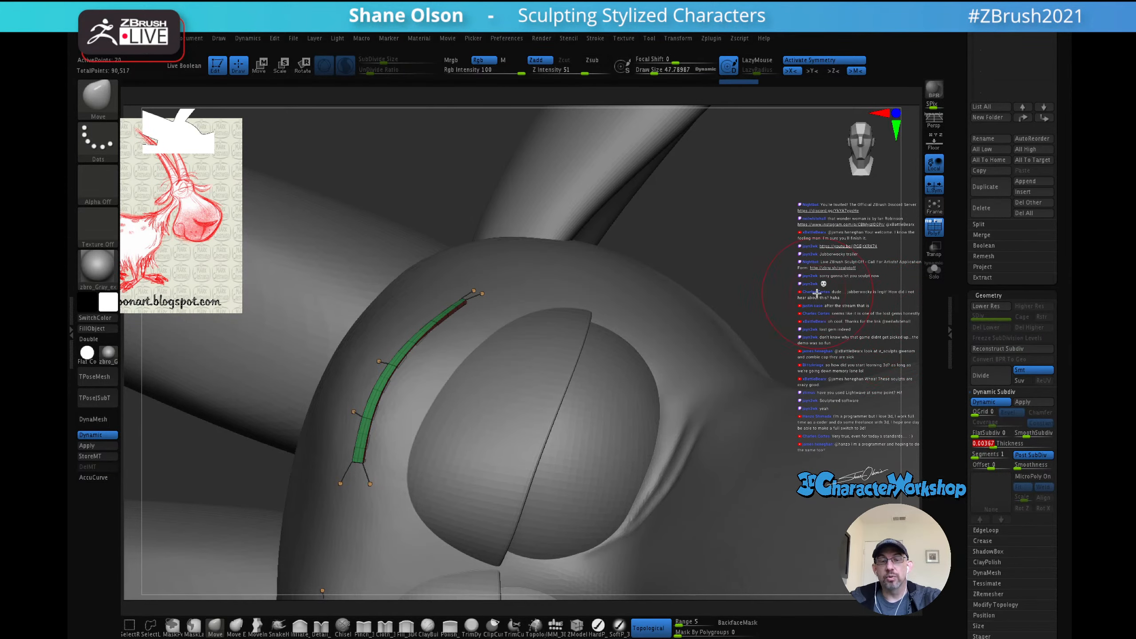
# Step: Reduce the Move brush's draw size to about 28 while framing the brow strip closely
pyautogui.keyDown('alt'); pyautogui.moveTo(816, 291); pyautogui.dragTo(845, 291); pyautogui.keyUp('alt')
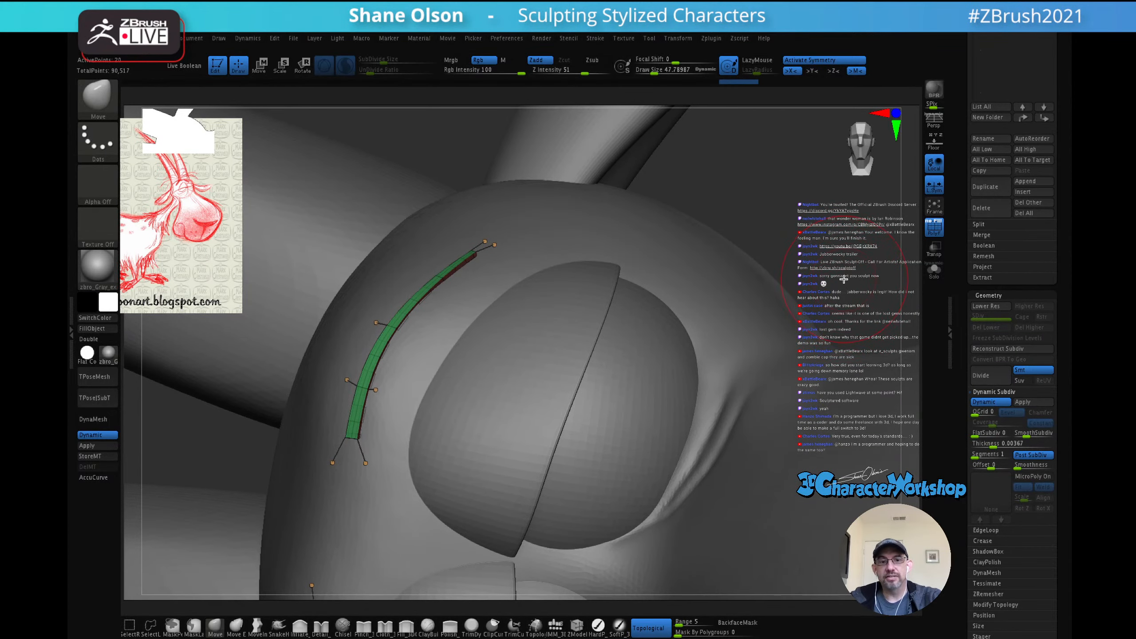
pyautogui.press('s')
pyautogui.click(844, 277)
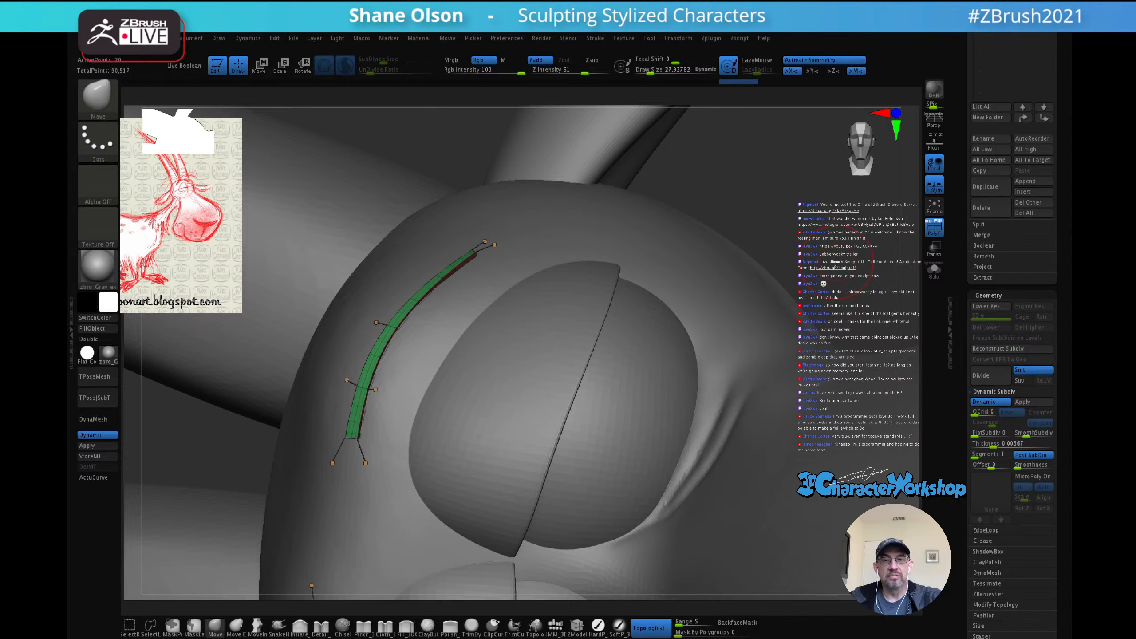
pyautogui.moveTo(840, 267)
pyautogui.mouseDown(button='right')
pyautogui.moveTo(847, 253)
pyautogui.moveTo(837, 288)
pyautogui.mouseUp(button='right')
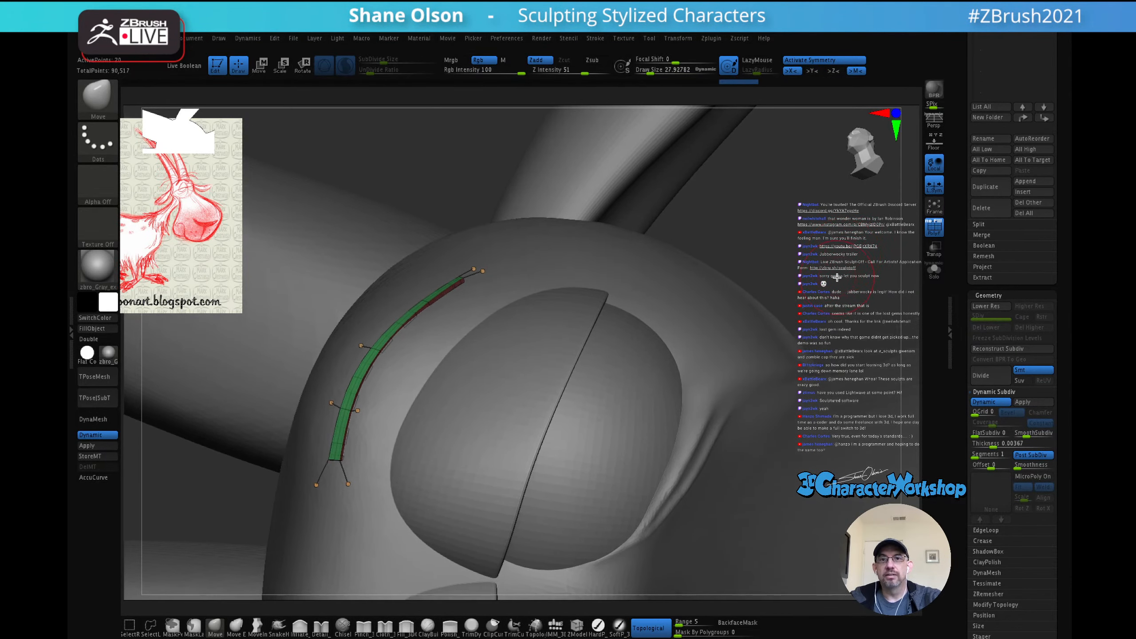
# Step: Turn off Post SubDiv for the brow strip and set its dynamic subdivision thickness to 0.00965
pyautogui.click(1032, 454)
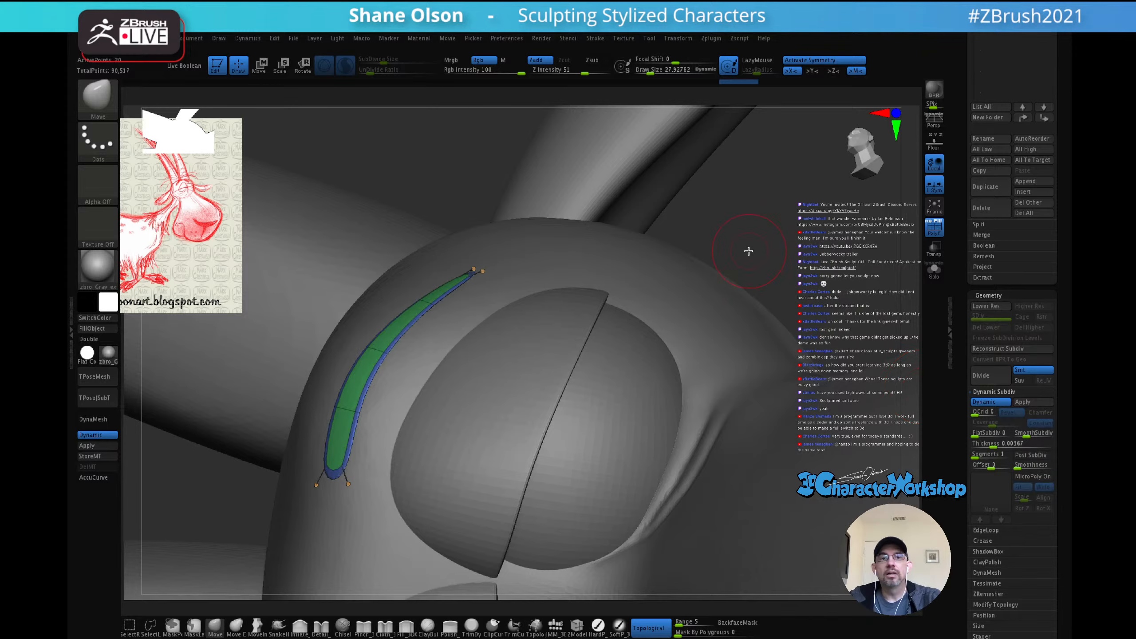
pyautogui.moveTo(749, 251)
pyautogui.mouseDown(button='right')
pyautogui.moveTo(791, 223)
pyautogui.moveTo(811, 241)
pyautogui.moveTo(760, 249)
pyautogui.mouseUp(button='right')
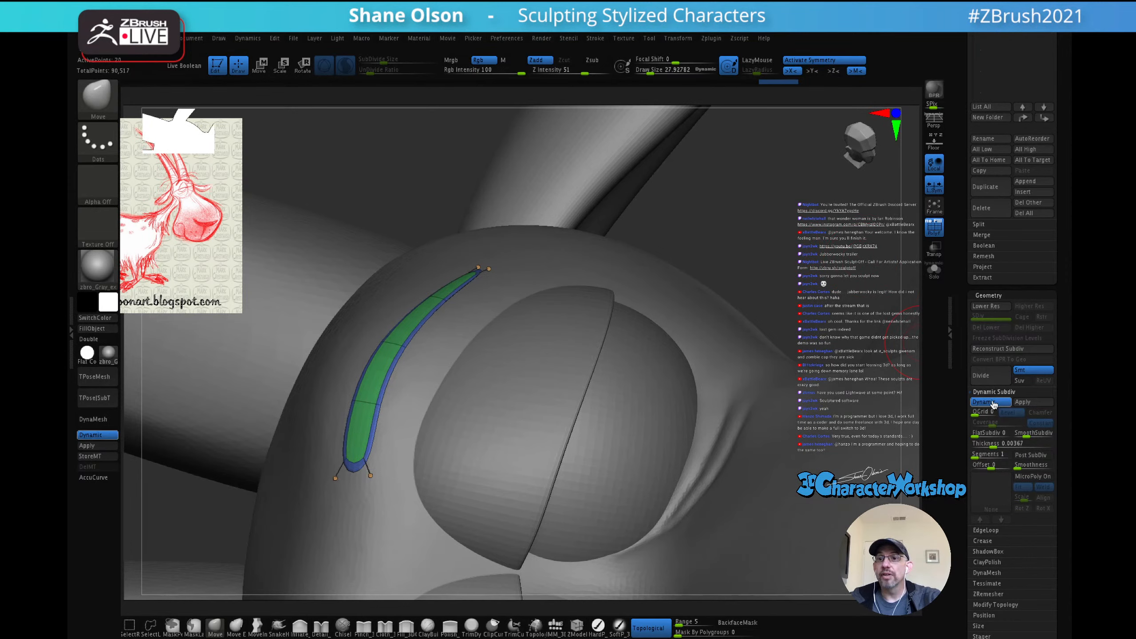
pyautogui.click(993, 443)
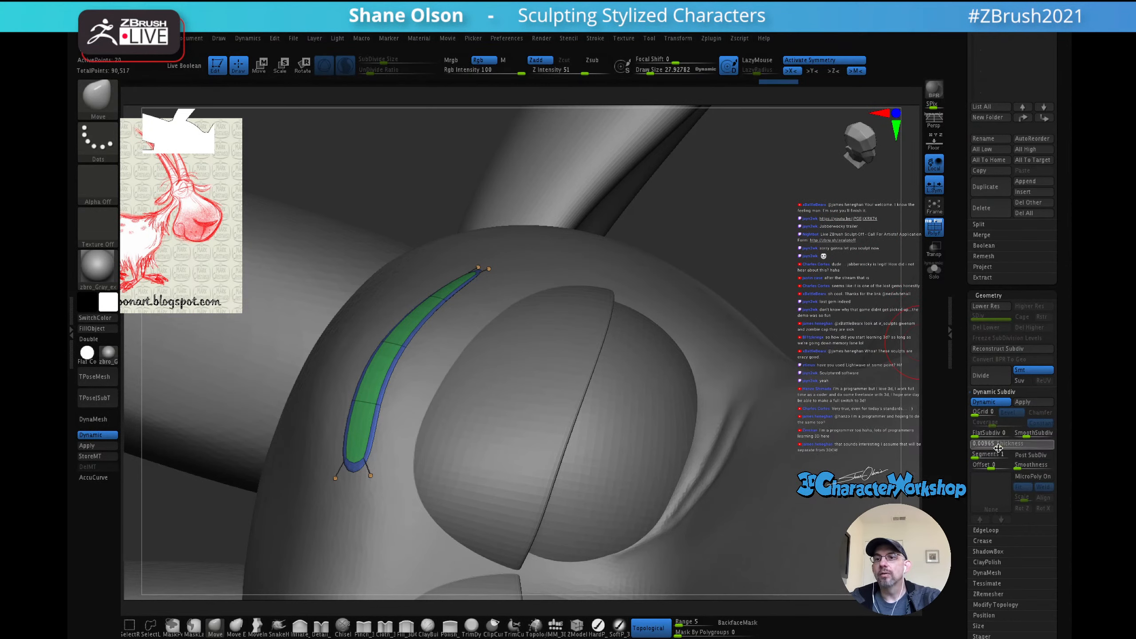
pyautogui.write('0.00965')
pyautogui.press('Return')
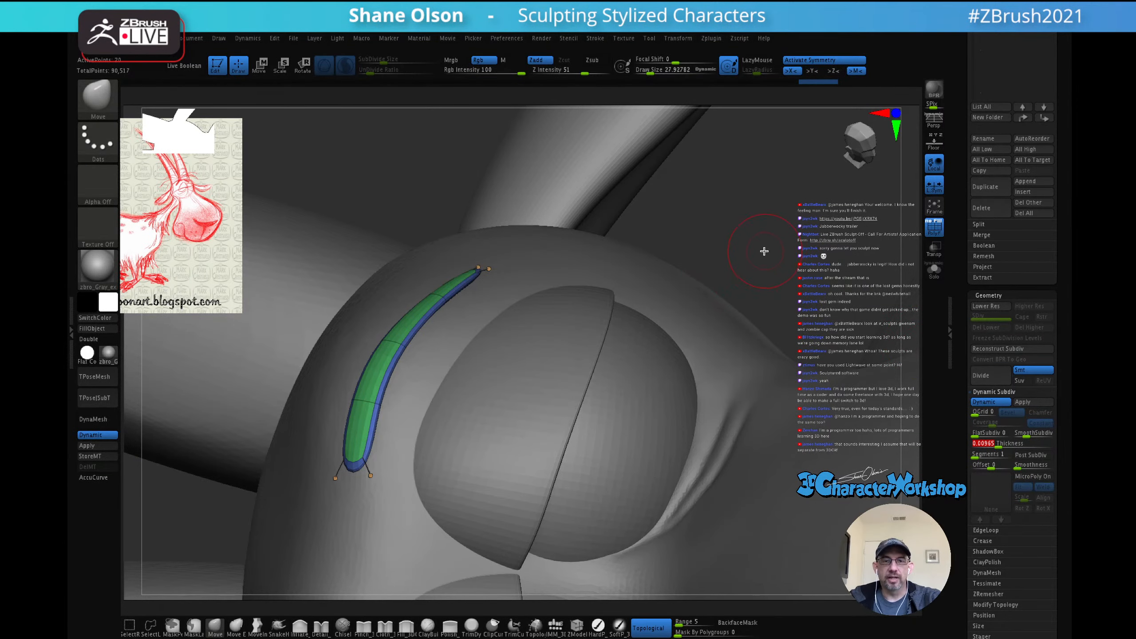
# Step: Hide the polyframe and examine the thickened eyebrows against the goat's head from several angles
pyautogui.moveTo(764, 252)
pyautogui.mouseDown()
pyautogui.moveTo(761, 376)
pyautogui.moveTo(786, 343)
pyautogui.moveTo(776, 321)
pyautogui.mouseUp()
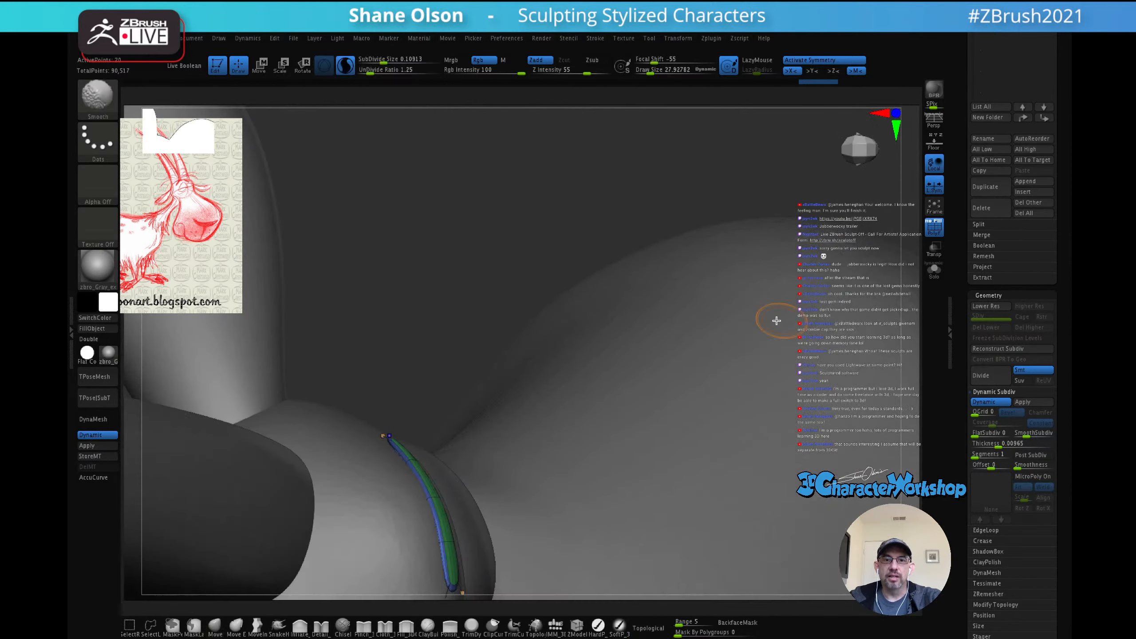
pyautogui.moveTo(581, 249)
pyautogui.keyDown('alt'); pyautogui.mouseDown()
pyautogui.moveTo(569, 228)
pyautogui.moveTo(606, 246)
pyautogui.moveTo(616, 213)
pyautogui.moveTo(558, 261)
pyautogui.moveTo(604, 256)
pyautogui.mouseUp(); pyautogui.keyUp('alt')
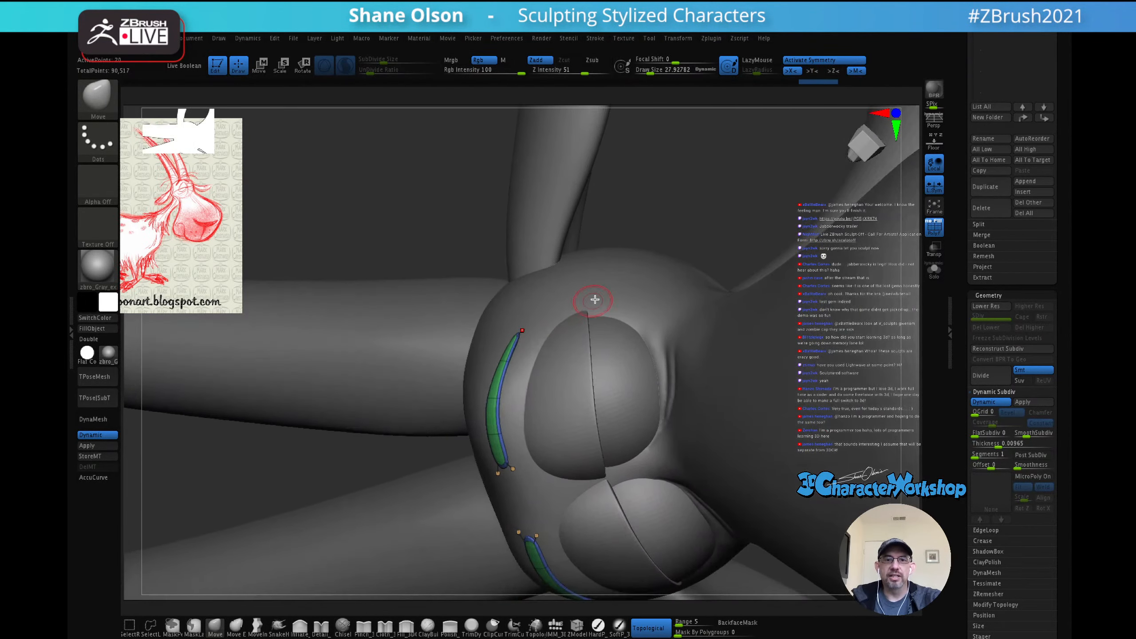
pyautogui.click(626, 273)
pyautogui.moveTo(708, 202); pyautogui.dragTo(713, 326)
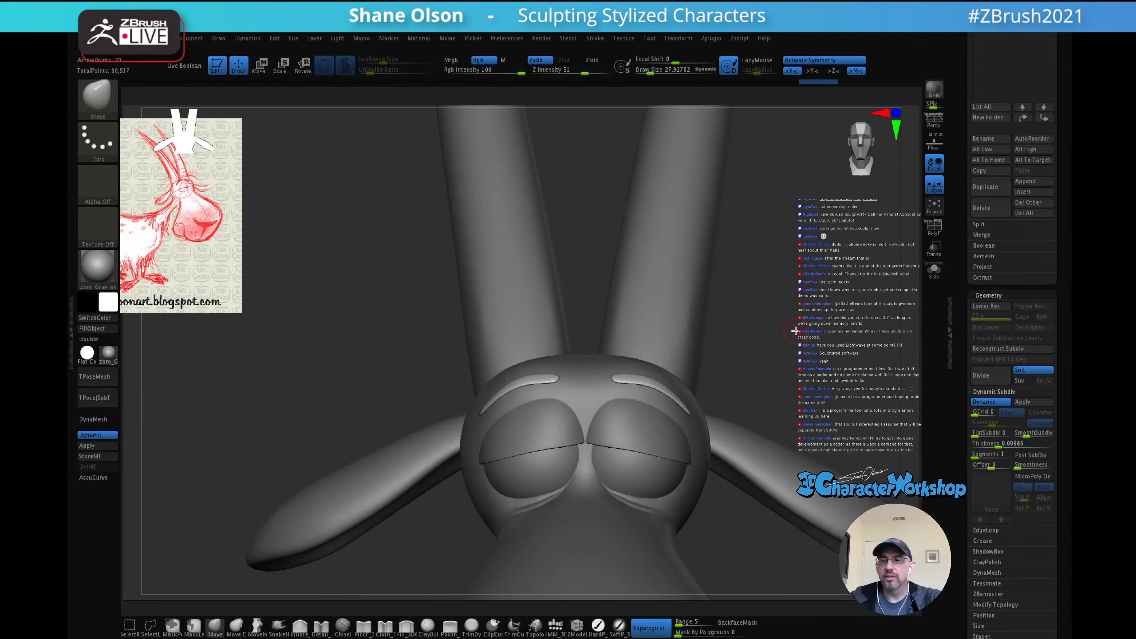
pyautogui.keyDown('alt'); pyautogui.moveTo(794, 330); pyautogui.dragTo(758, 293); pyautogui.keyUp('alt')
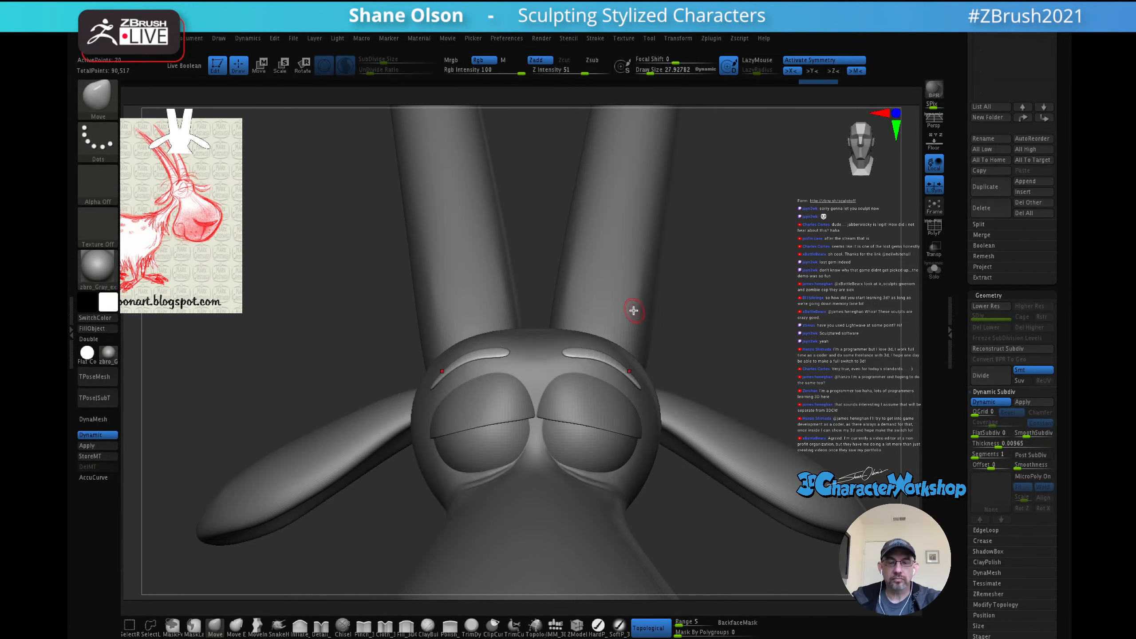
pyautogui.moveTo(737, 337); pyautogui.dragTo(776, 307)
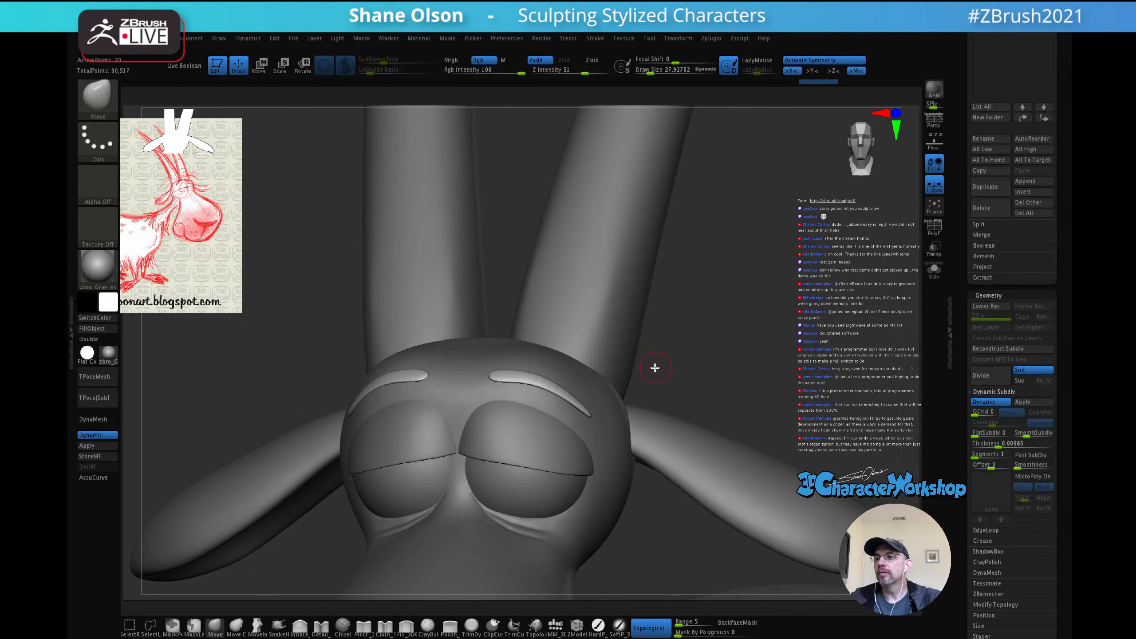
pyautogui.moveTo(679, 388); pyautogui.dragTo(769, 260)
pyautogui.moveTo(686, 315)
pyautogui.mouseDown()
pyautogui.moveTo(770, 305)
pyautogui.moveTo(749, 289)
pyautogui.moveTo(692, 302)
pyautogui.moveTo(735, 295)
pyautogui.moveTo(775, 245)
pyautogui.moveTo(661, 347)
pyautogui.mouseUp()
# Step: Make the eyeballs the active subtool and insert small symmetrical QuadSpheres as pupils just under the inner eyelid edges
pyautogui.keyDown('alt'); pyautogui.click(605, 401); pyautogui.keyUp('alt')
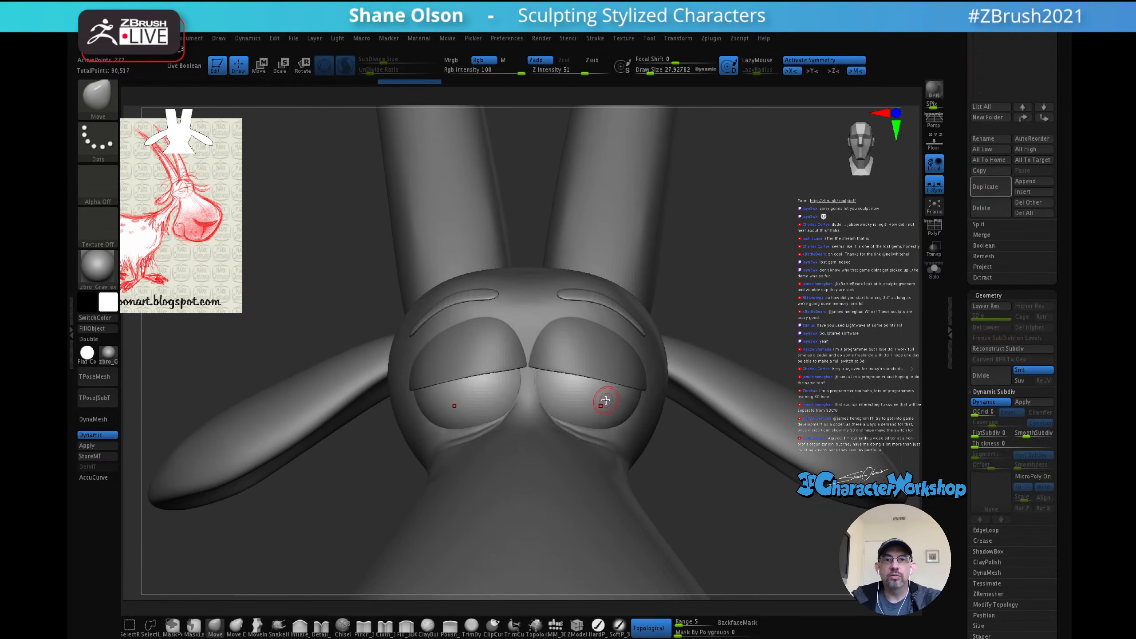
pyautogui.moveTo(753, 269)
pyautogui.mouseDown()
pyautogui.moveTo(806, 265)
pyautogui.moveTo(763, 274)
pyautogui.mouseUp()
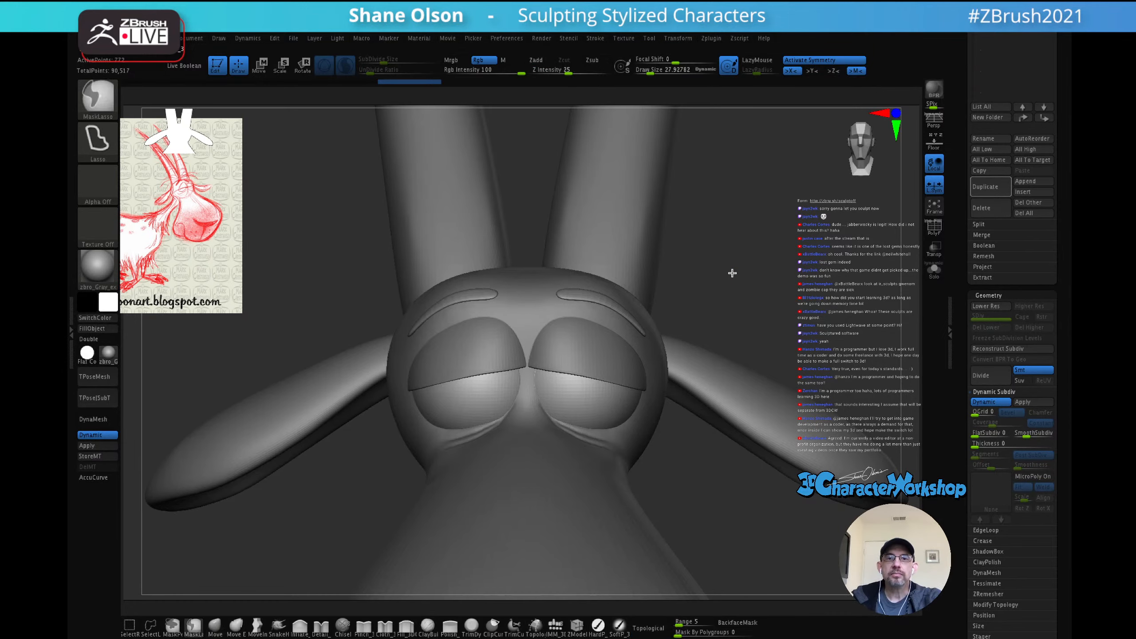
pyautogui.moveTo(731, 275); pyautogui.dragTo(779, 269)
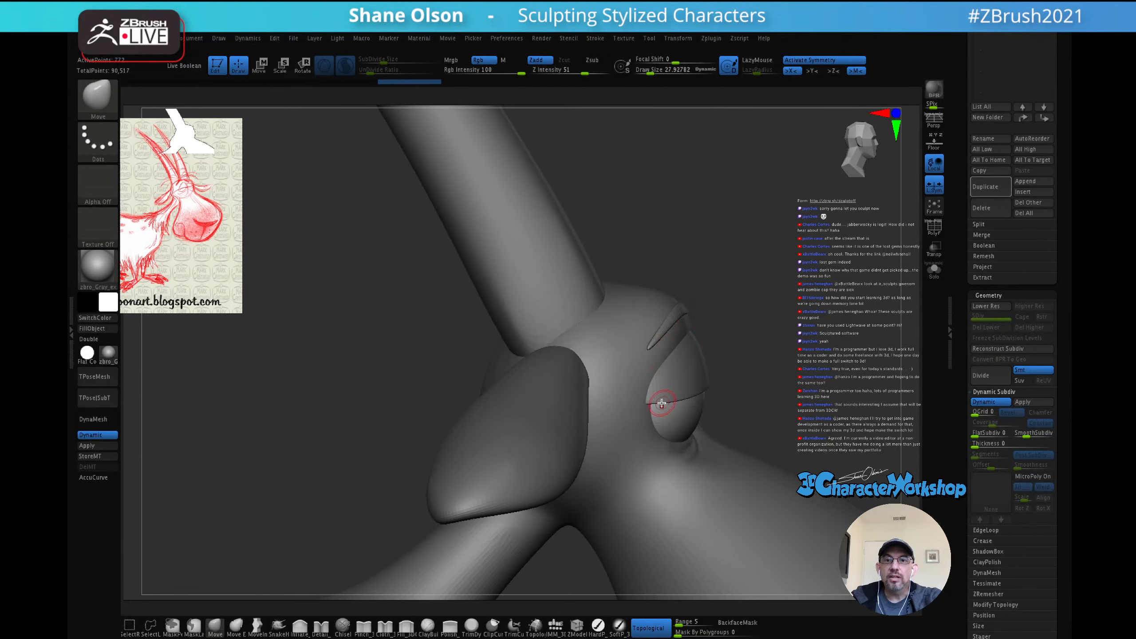
pyautogui.moveTo(756, 306)
pyautogui.mouseDown()
pyautogui.moveTo(730, 300)
pyautogui.moveTo(750, 295)
pyautogui.moveTo(721, 302)
pyautogui.moveTo(784, 271)
pyautogui.moveTo(604, 498)
pyautogui.mouseUp()
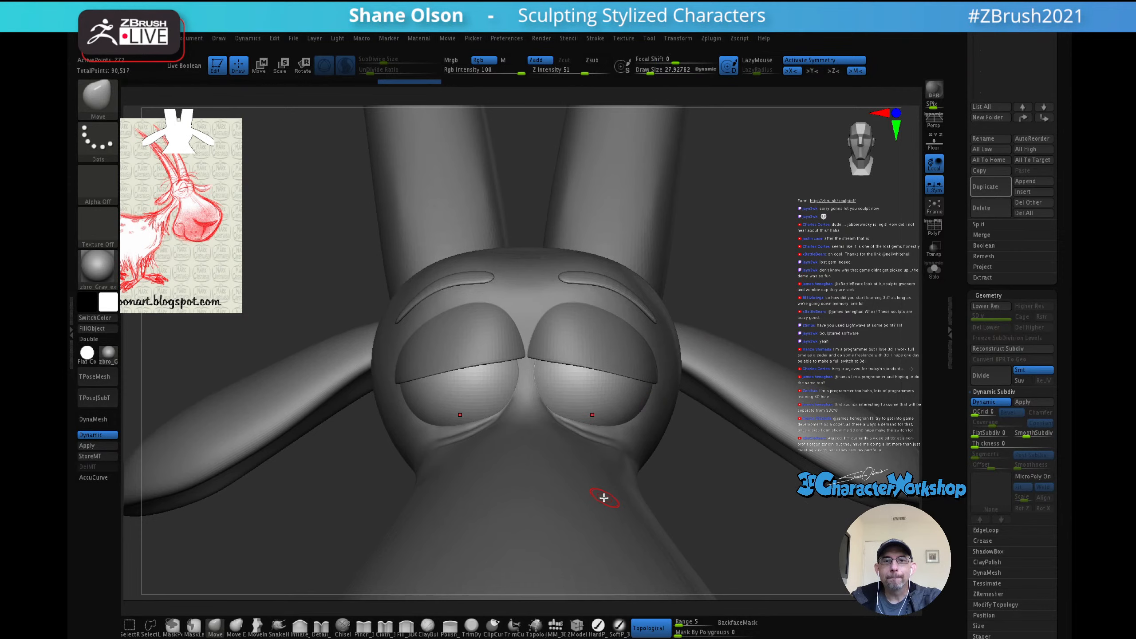
pyautogui.click(556, 630)
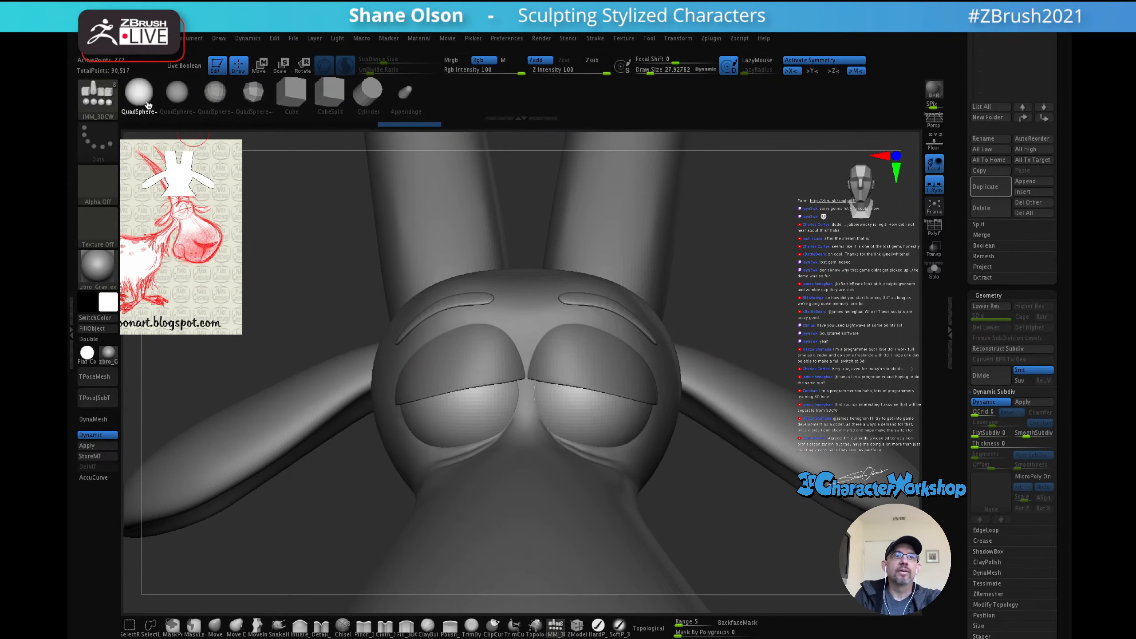
pyautogui.click(176, 92)
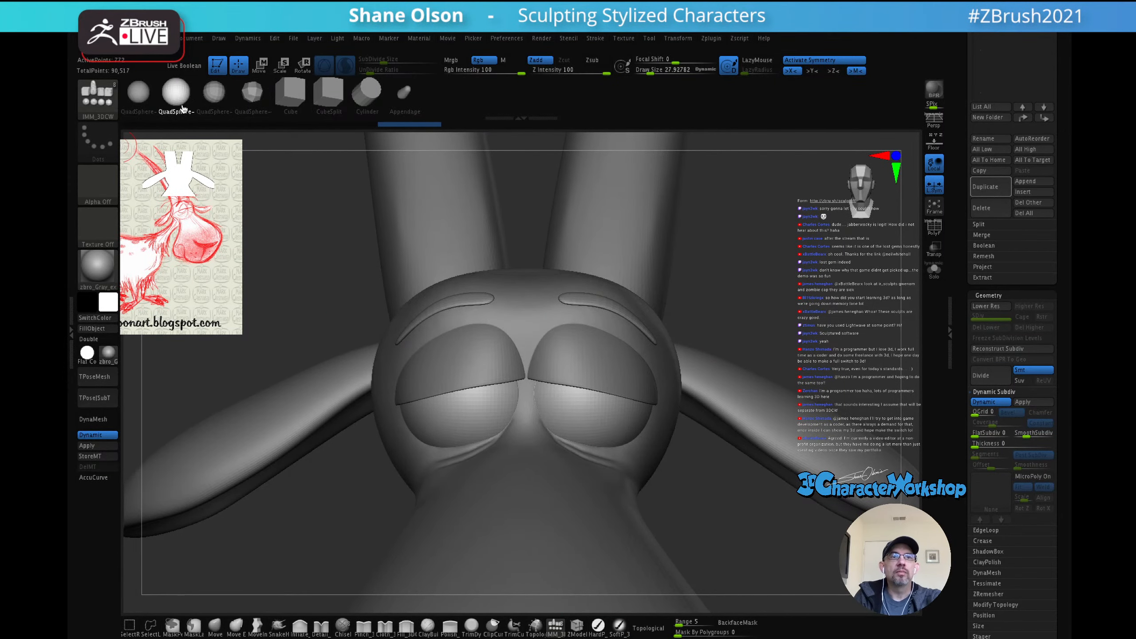
pyautogui.moveTo(564, 393); pyautogui.dragTo(565, 398)
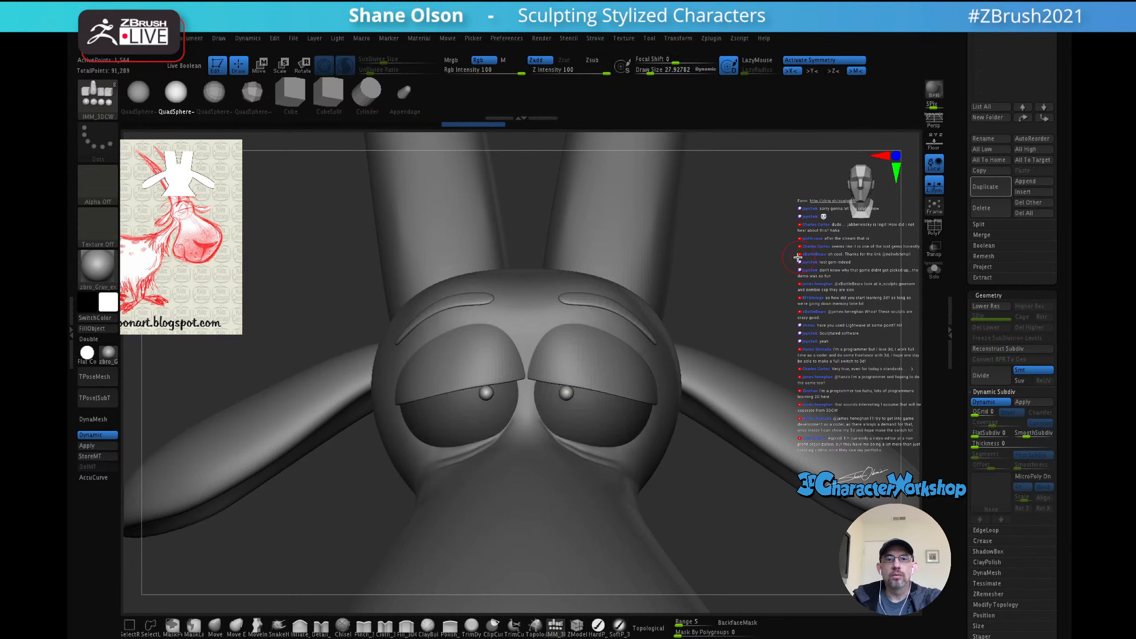
# Step: Flatten the pupil spheres front to back with the gizmo and shift them along Z against the eyeballs
pyautogui.moveTo(798, 258); pyautogui.dragTo(752, 335)
pyautogui.press('w')
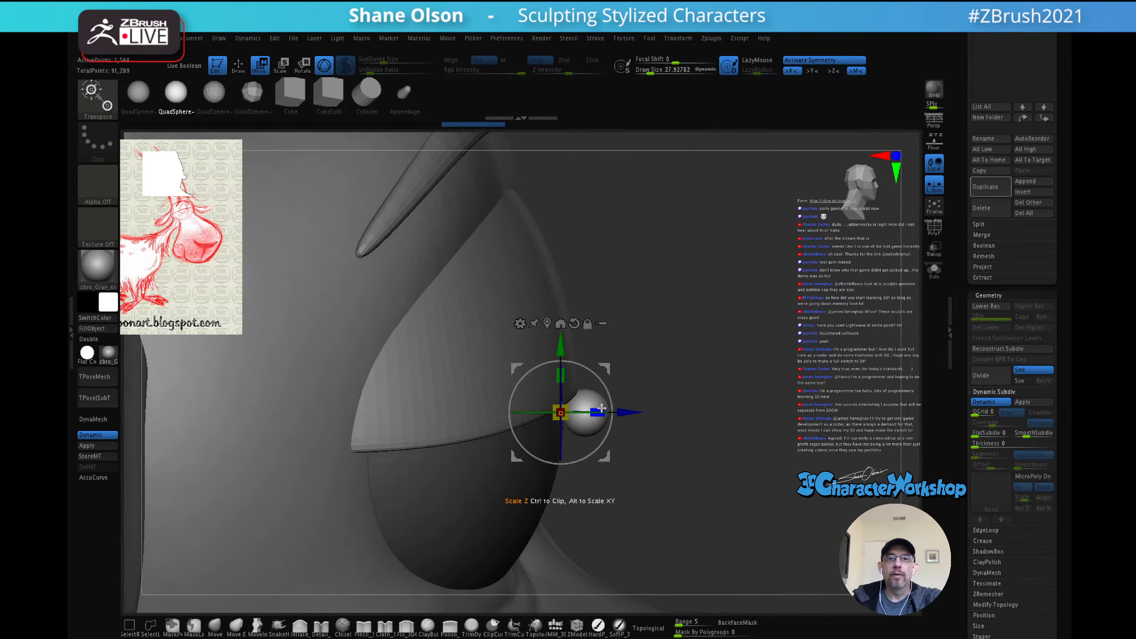
pyautogui.moveTo(559, 410); pyautogui.dragTo(517, 413)
pyautogui.moveTo(721, 326); pyautogui.dragTo(541, 331)
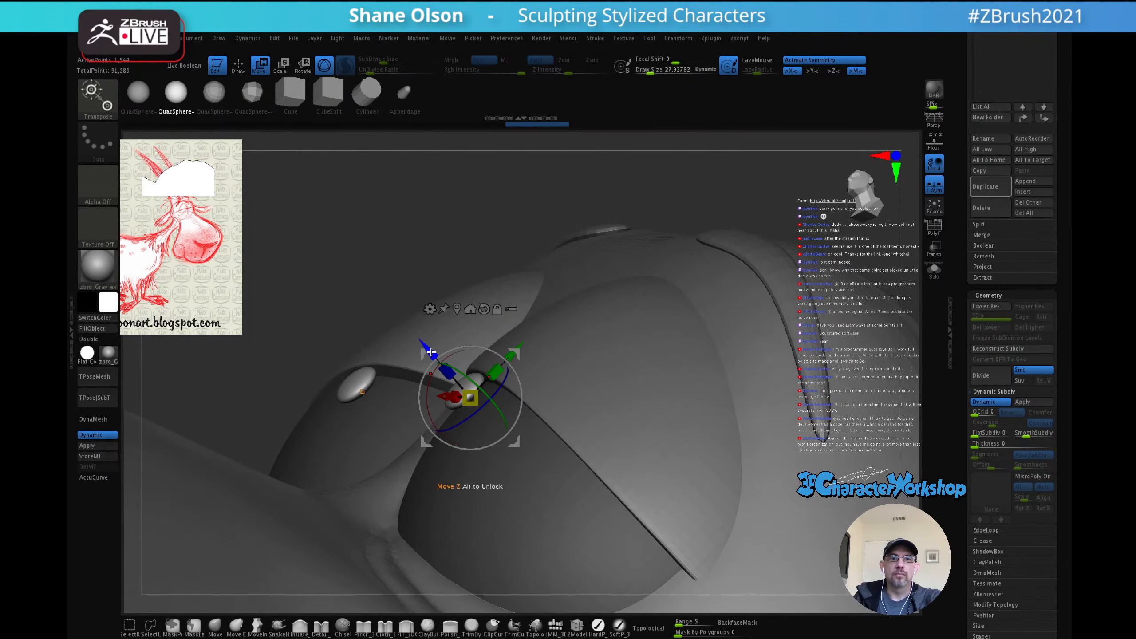
pyautogui.moveTo(431, 353); pyautogui.dragTo(637, 350)
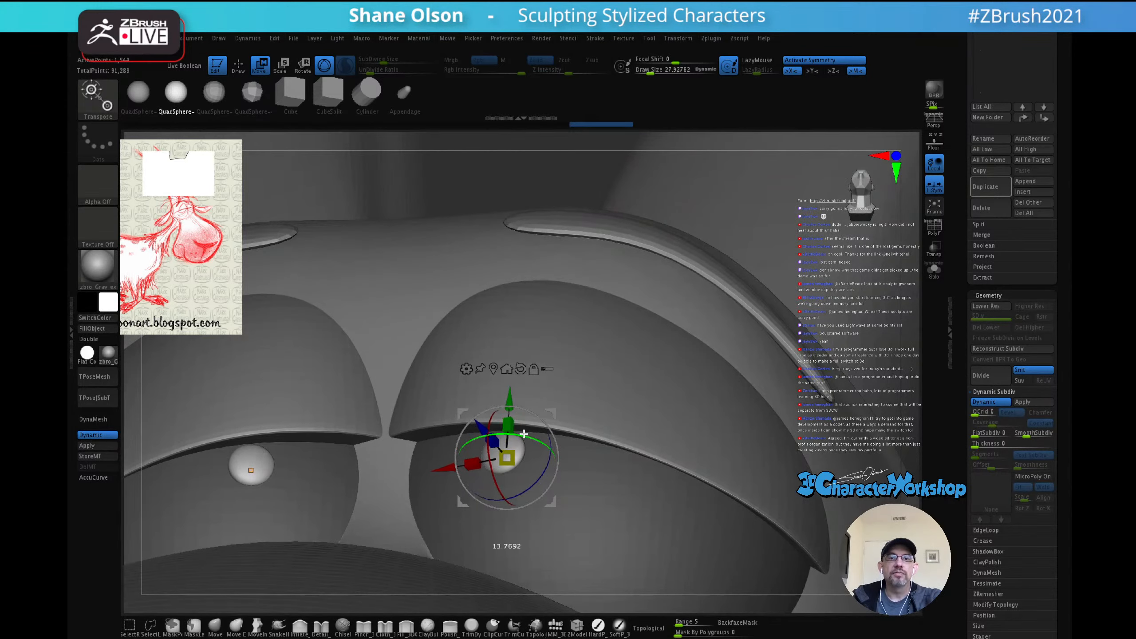
# Step: Rotate and nudge the flattened pupils to follow the curve of the eyeballs beneath the lids
pyautogui.moveTo(636, 350); pyautogui.dragTo(608, 481)
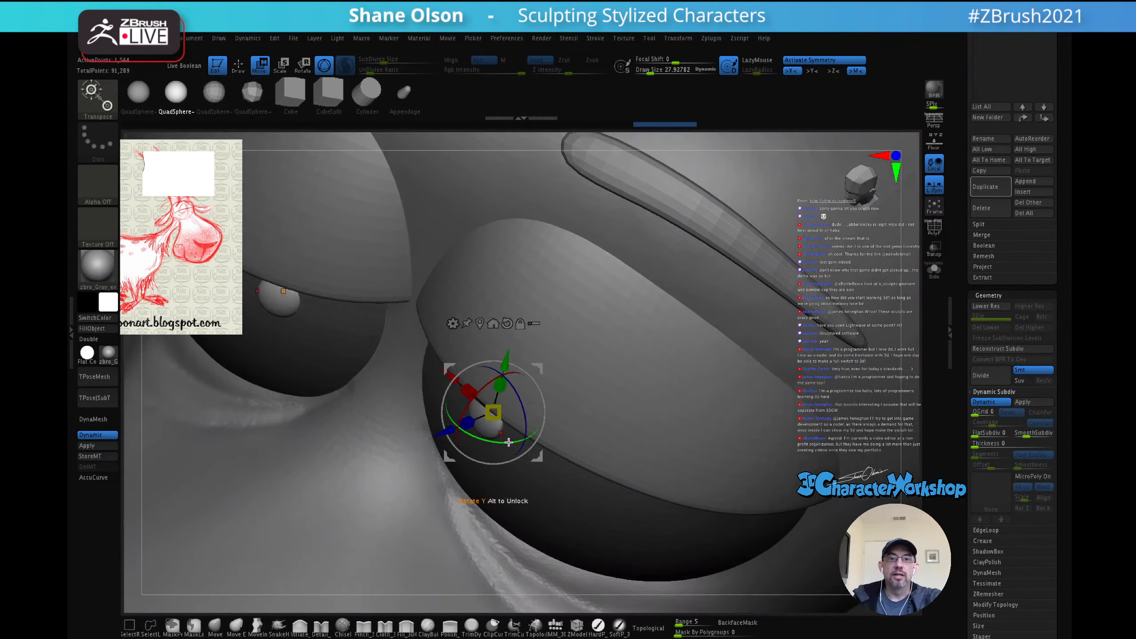
pyautogui.moveTo(588, 418); pyautogui.dragTo(682, 388)
pyautogui.moveTo(499, 433); pyautogui.dragTo(499, 424)
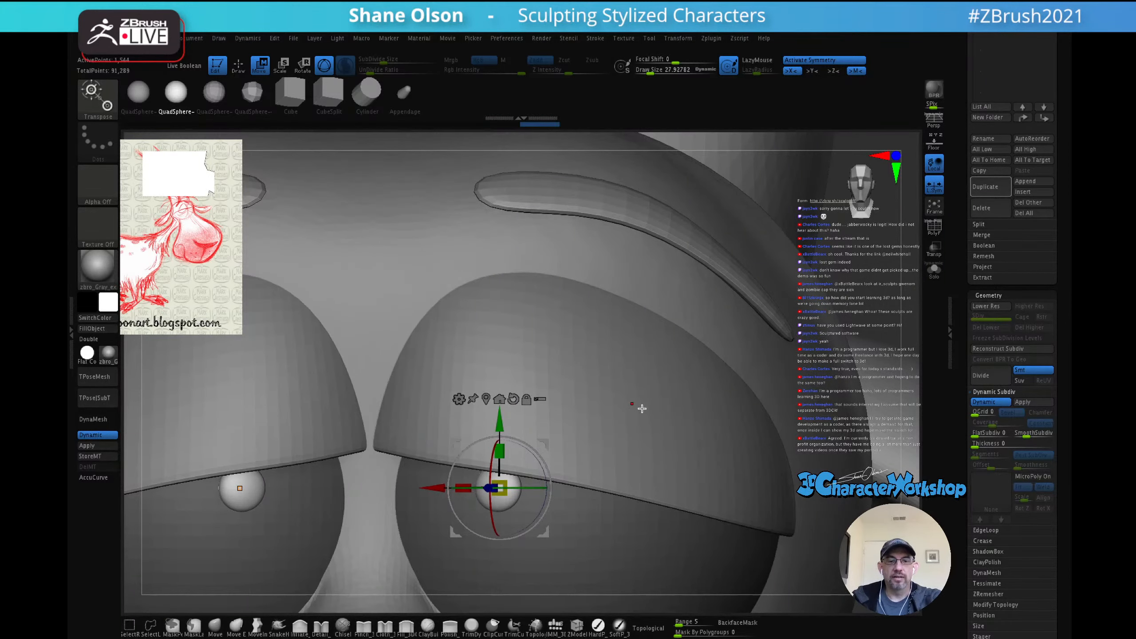
pyautogui.moveTo(642, 409); pyautogui.dragTo(583, 433)
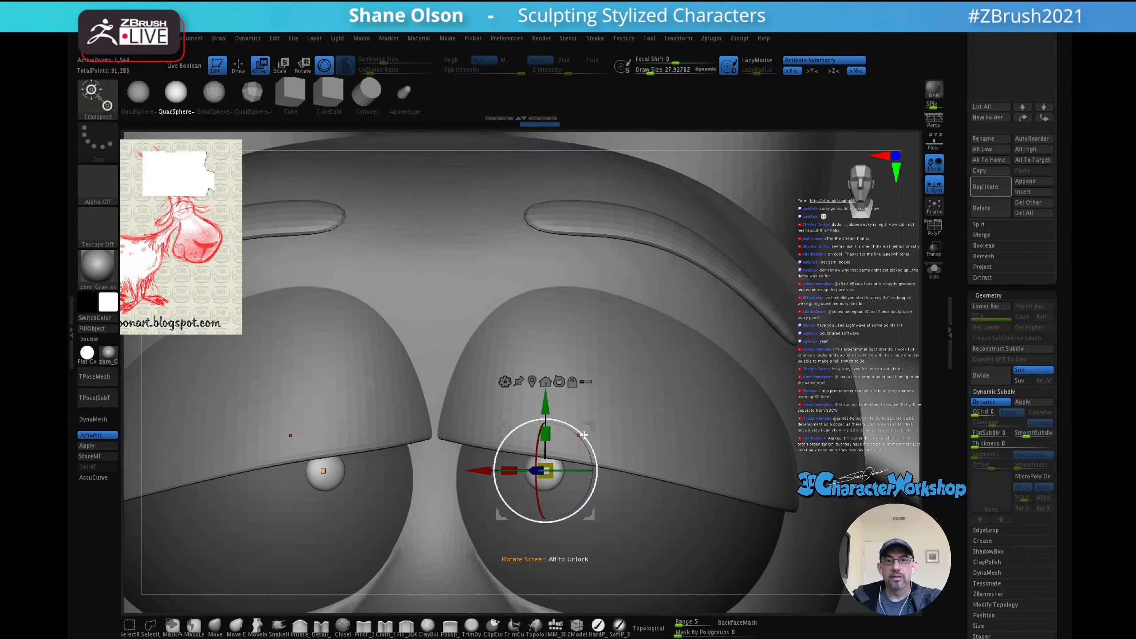
pyautogui.moveTo(636, 398)
pyautogui.mouseDown()
pyautogui.moveTo(647, 398)
pyautogui.moveTo(644, 383)
pyautogui.mouseUp()
pyautogui.press('q')
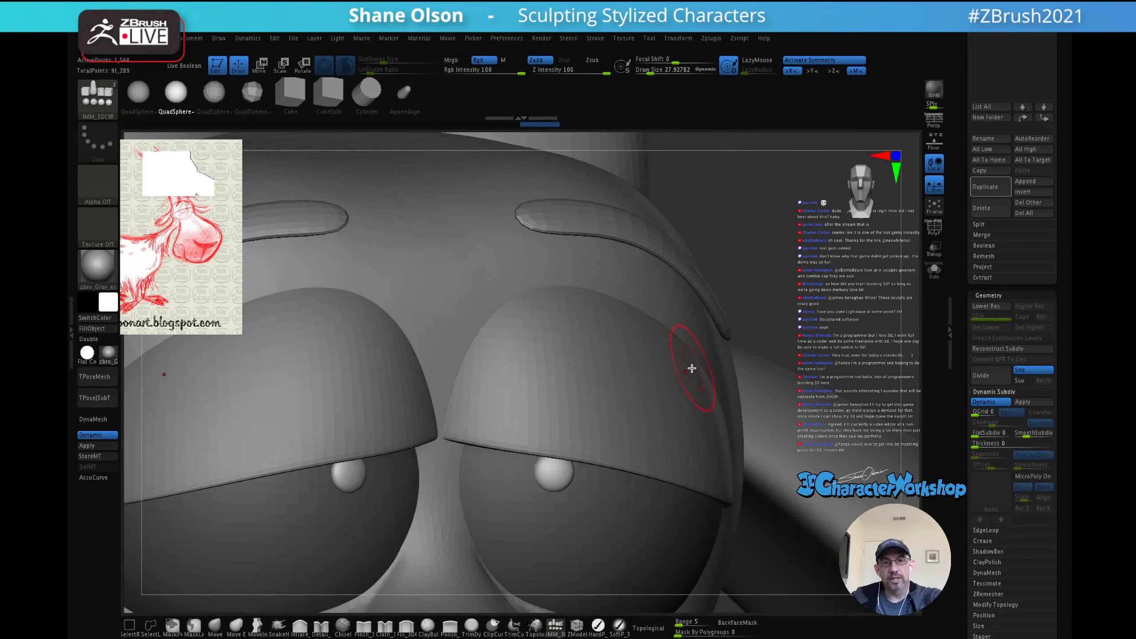
# Step: Fill the pupils with black using the hard paint brush and restore white as the active colour
pyautogui.keyDown('shift'); pyautogui.moveTo(692, 368); pyautogui.dragTo(681, 374, button='right'); pyautogui.keyUp('shift')
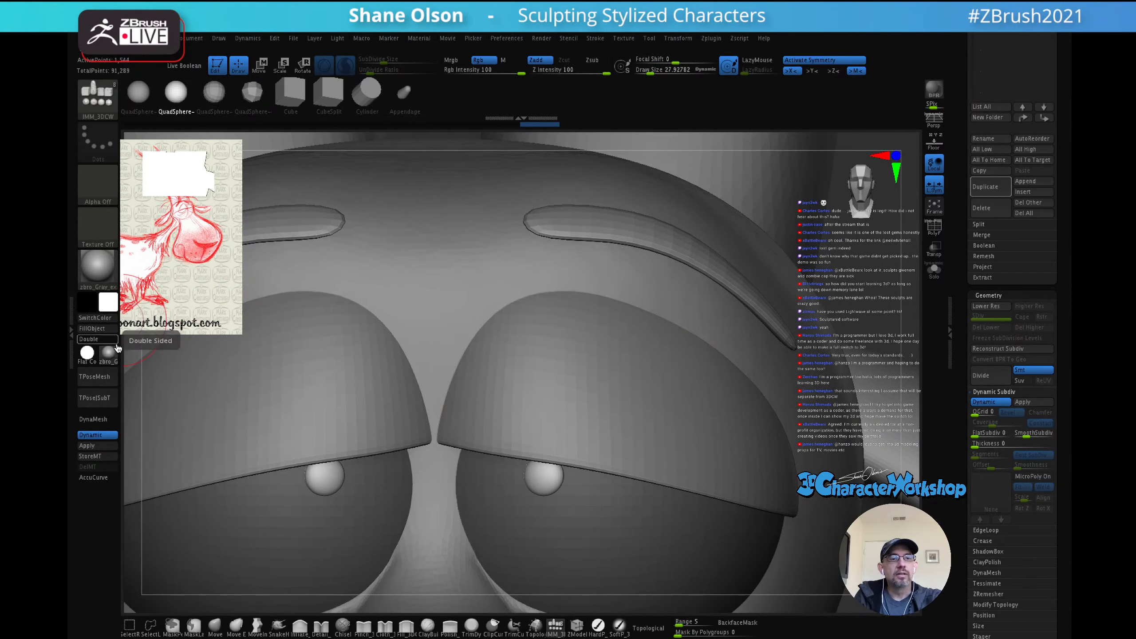
pyautogui.click(108, 302)
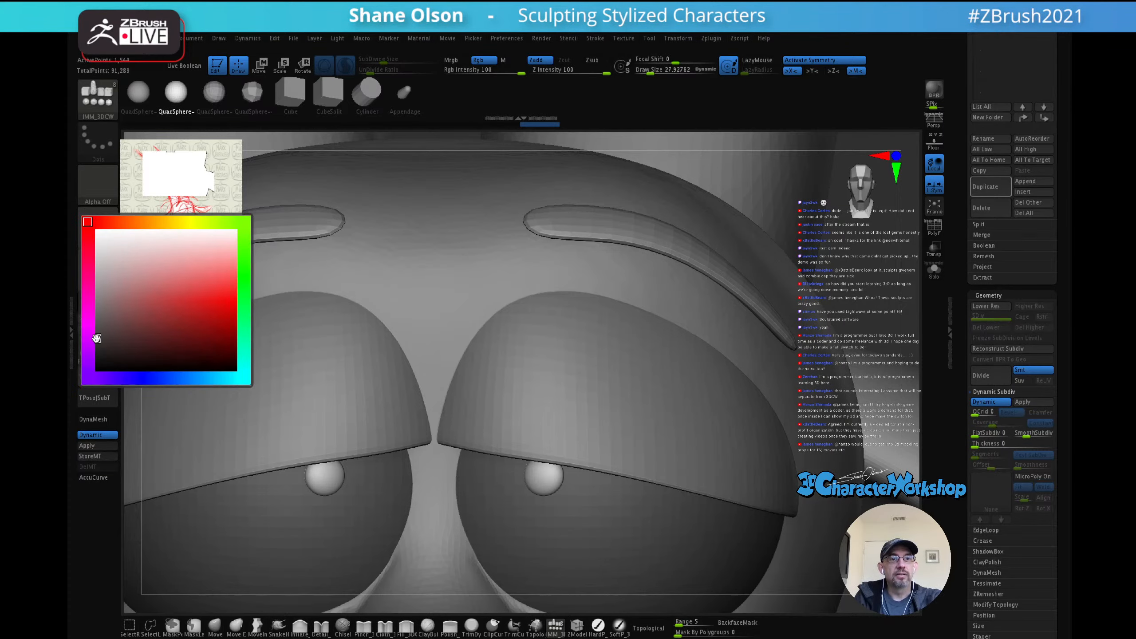
pyautogui.click(598, 625)
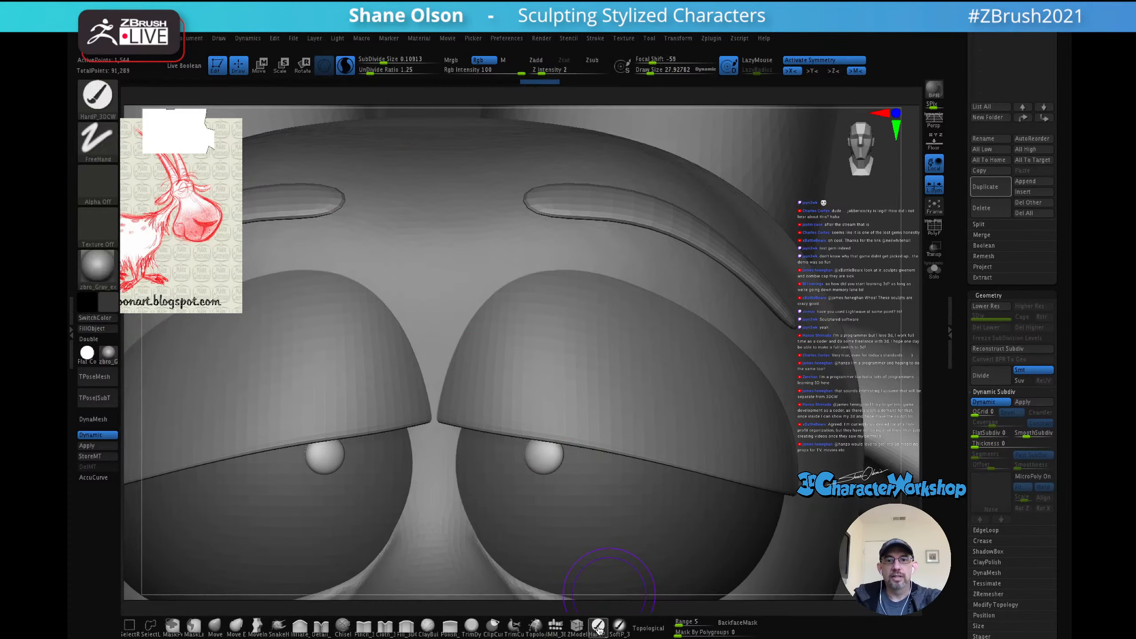
pyautogui.click(105, 329)
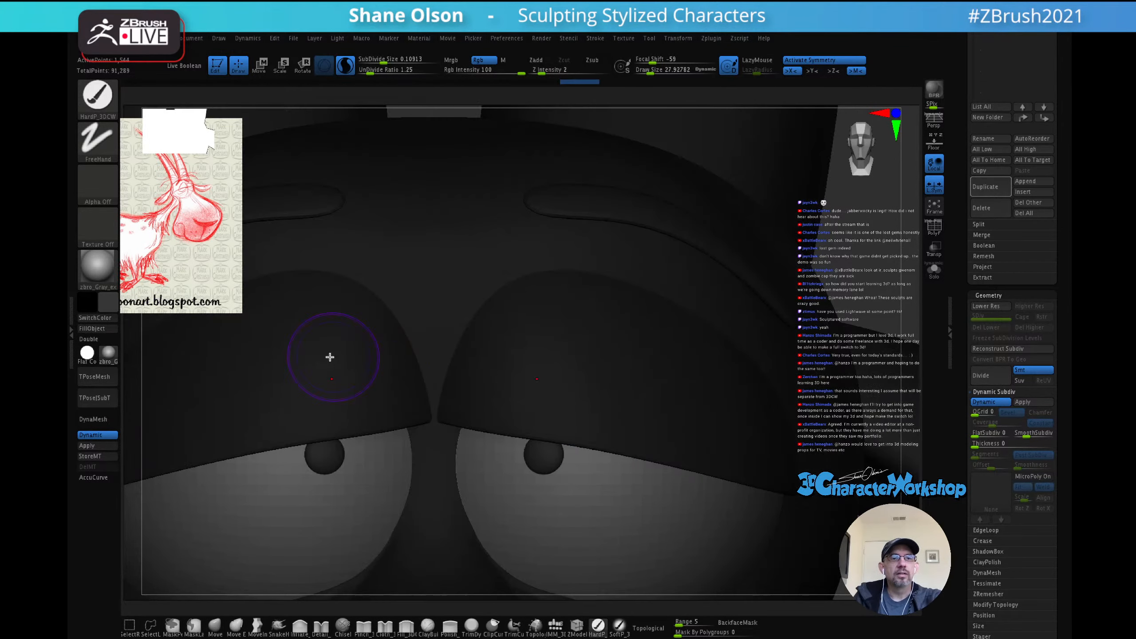
pyautogui.click(108, 304)
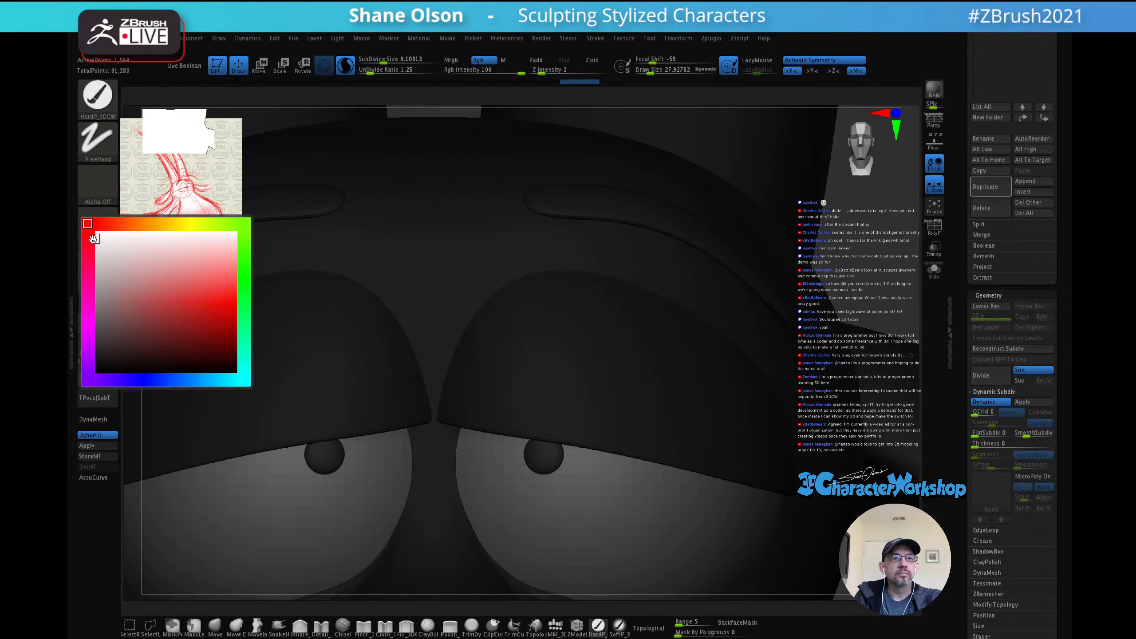
pyautogui.moveTo(590, 322); pyautogui.dragTo(586, 320, button='right')
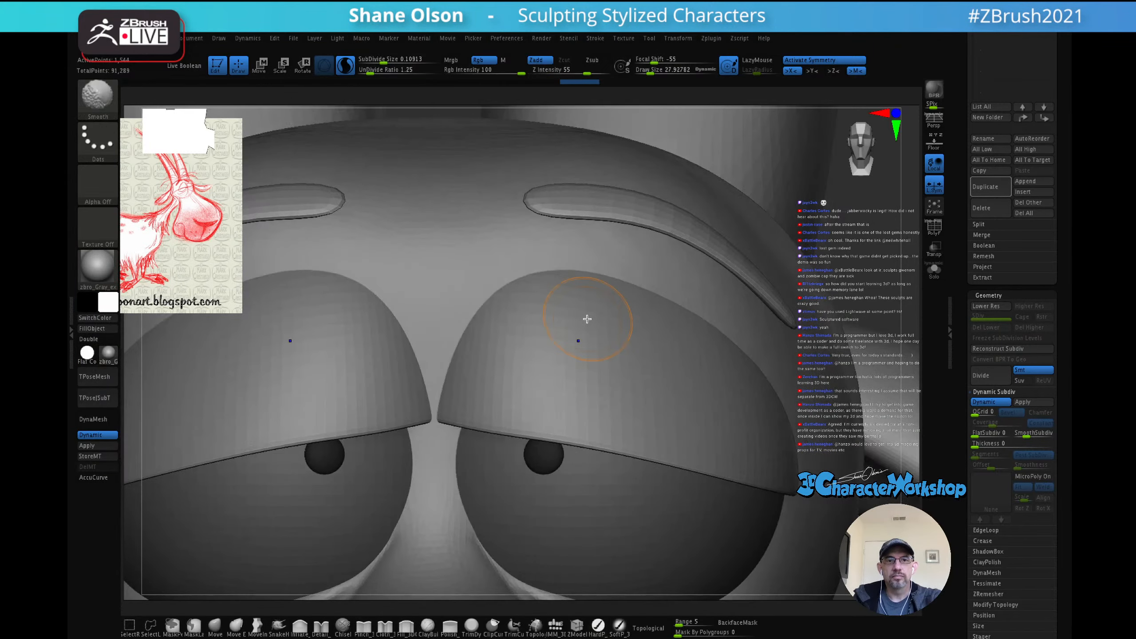
# Step: Clear the mask from the goat's eyeballs
pyautogui.keyDown('ctrl'); pyautogui.moveTo(680, 355); pyautogui.dragTo(579, 344, button='right'); pyautogui.keyUp('ctrl')
pyautogui.keyDown('alt'); pyautogui.moveTo(770, 281); pyautogui.dragTo(776, 306, button='right'); pyautogui.keyUp('alt')
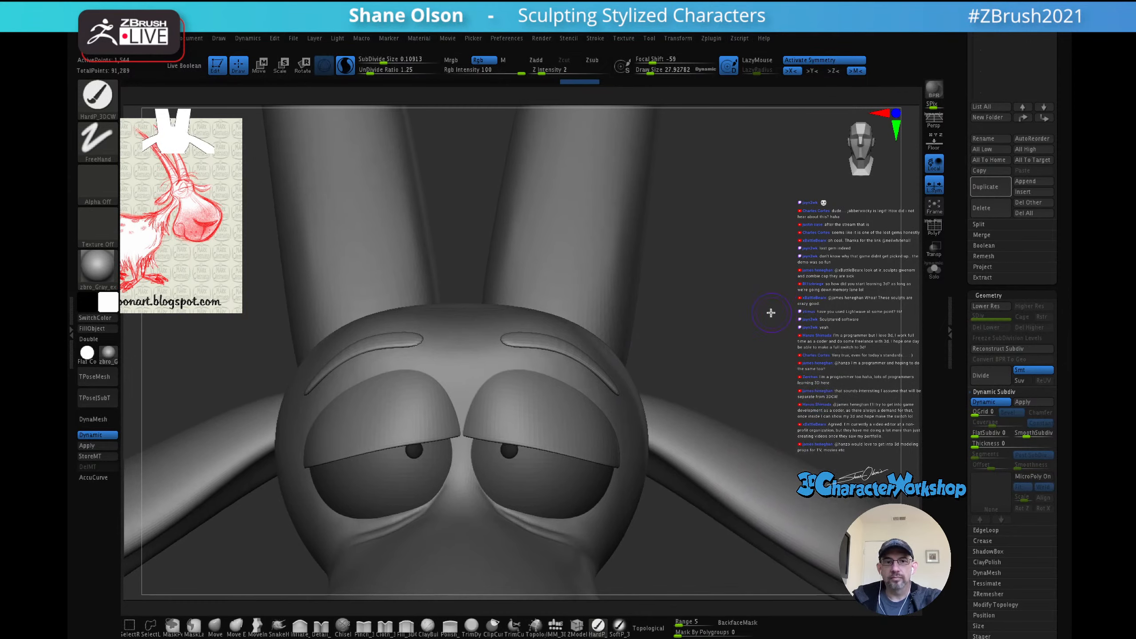
pyautogui.keyDown('ctrl'); pyautogui.moveTo(778, 298); pyautogui.dragTo(792, 323); pyautogui.keyUp('ctrl')
pyautogui.moveTo(772, 335)
pyautogui.keyDown('ctrl'); pyautogui.mouseDown(button='right')
pyautogui.moveTo(750, 254)
pyautogui.moveTo(722, 220)
pyautogui.moveTo(781, 247)
pyautogui.moveTo(784, 178)
pyautogui.moveTo(757, 259)
pyautogui.moveTo(786, 325)
pyautogui.moveTo(788, 315)
pyautogui.moveTo(770, 318)
pyautogui.mouseUp(button='right'); pyautogui.keyUp('ctrl')
pyautogui.moveTo(766, 365); pyautogui.dragTo(733, 341, button='right')
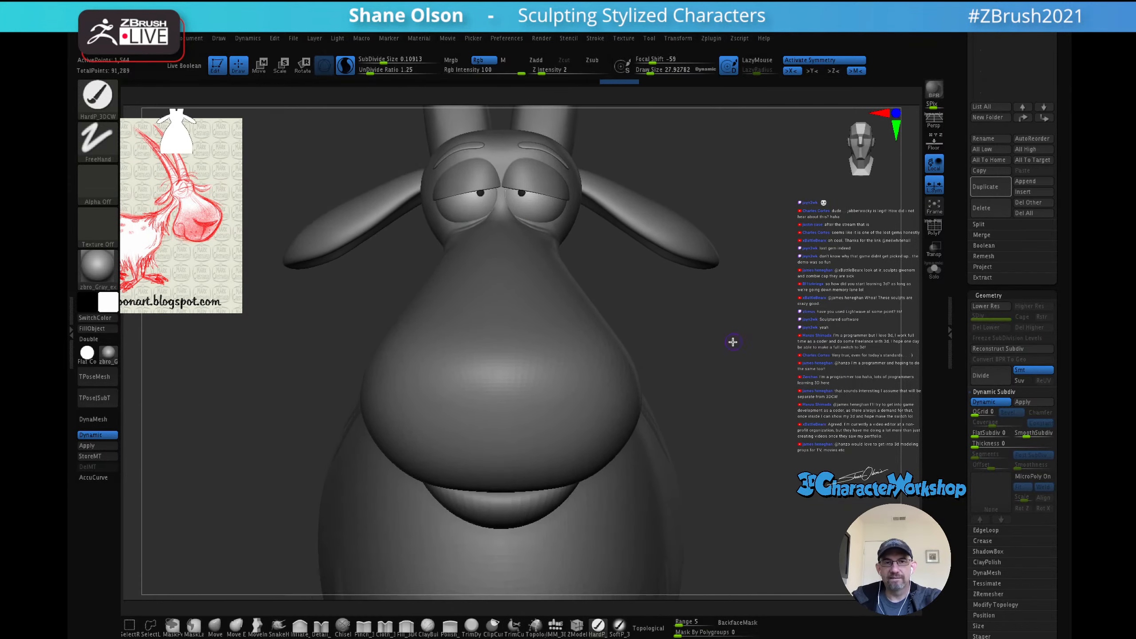
# Step: Make the head the active subtool, insert a QuadSphere at the centre of the muzzle and show its transform gizmo
pyautogui.click(556, 628)
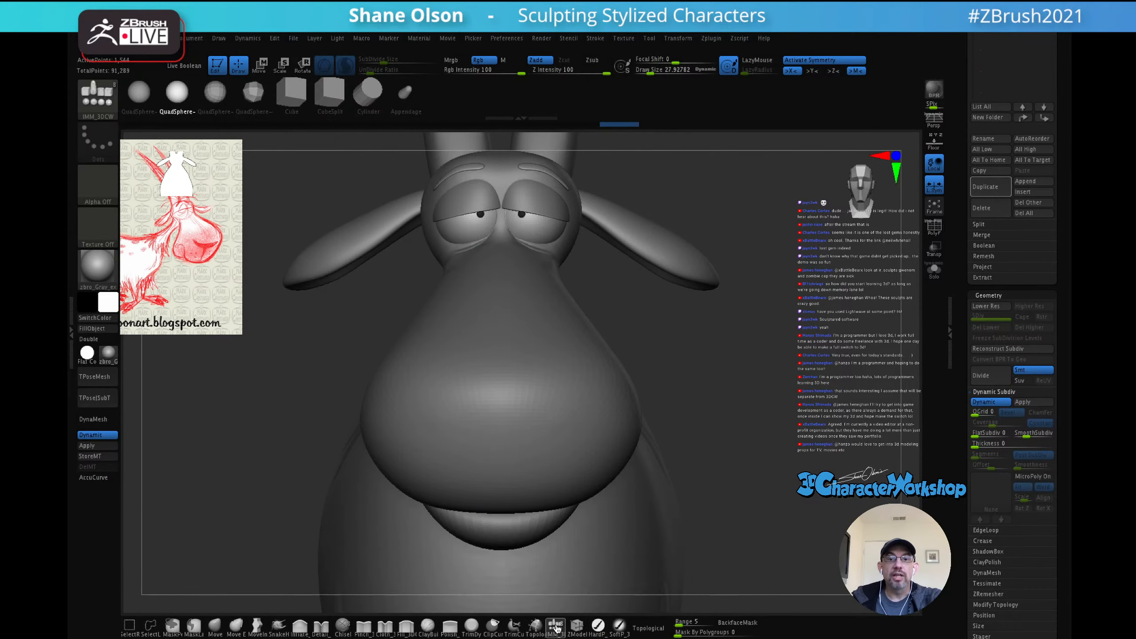
pyautogui.keyDown('alt'); pyautogui.click(500, 397); pyautogui.keyUp('alt')
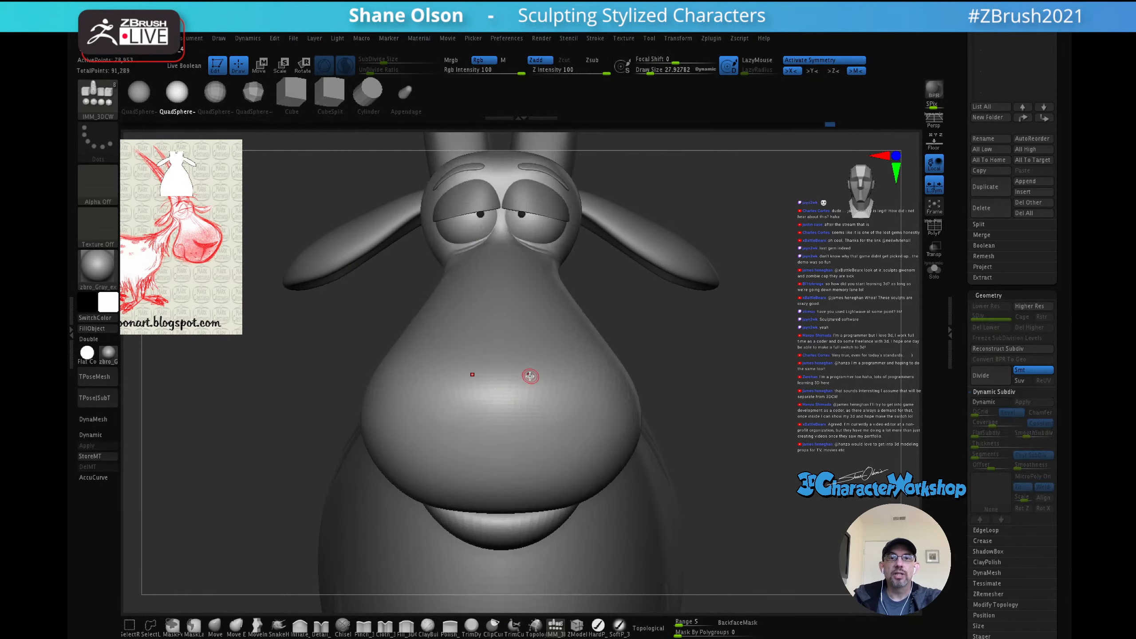
pyautogui.moveTo(499, 390); pyautogui.dragTo(499, 428)
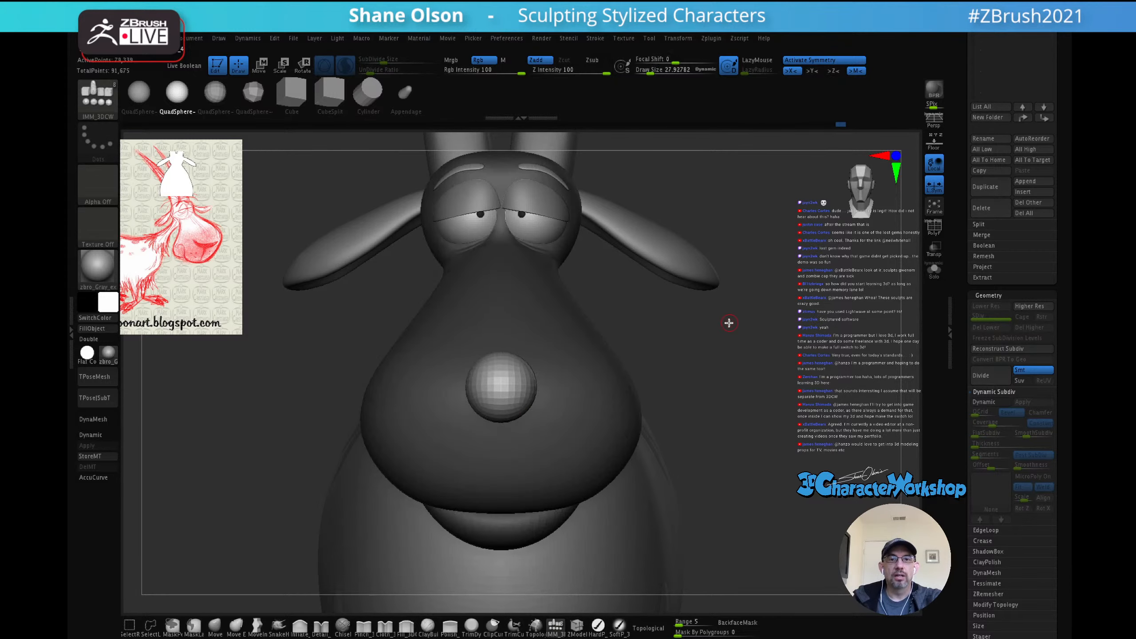
pyautogui.press('w')
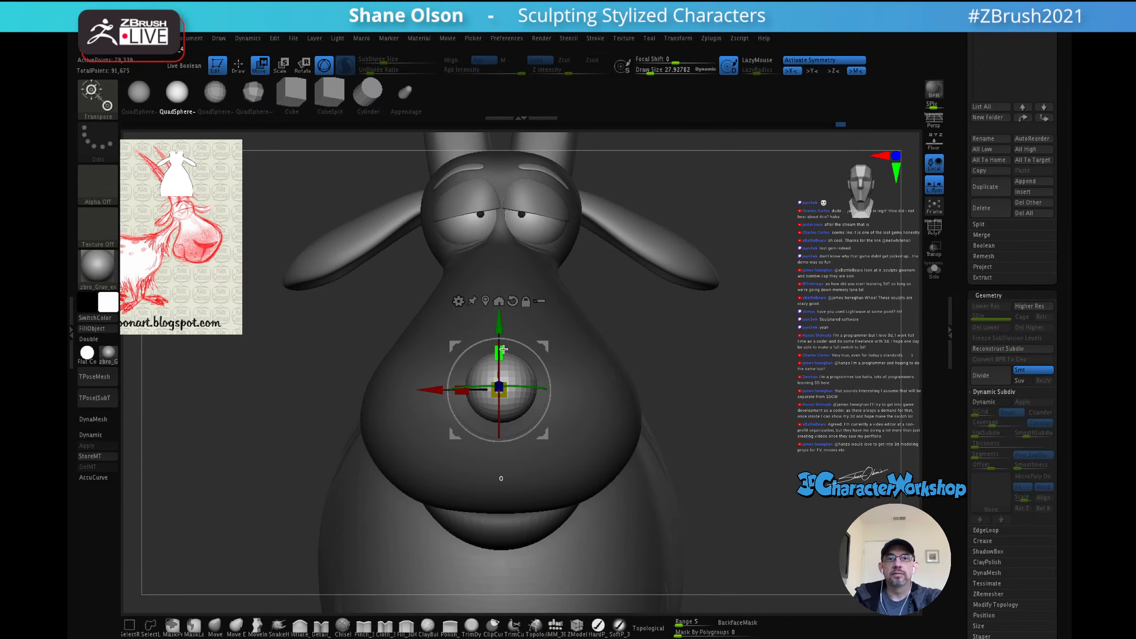
# Step: Squash the inserted sphere in height and depth and stretch it sideways into a wide, flat nose shape on the muzzle
pyautogui.moveTo(502, 350); pyautogui.dragTo(502, 368)
pyautogui.moveTo(651, 310); pyautogui.dragTo(702, 310)
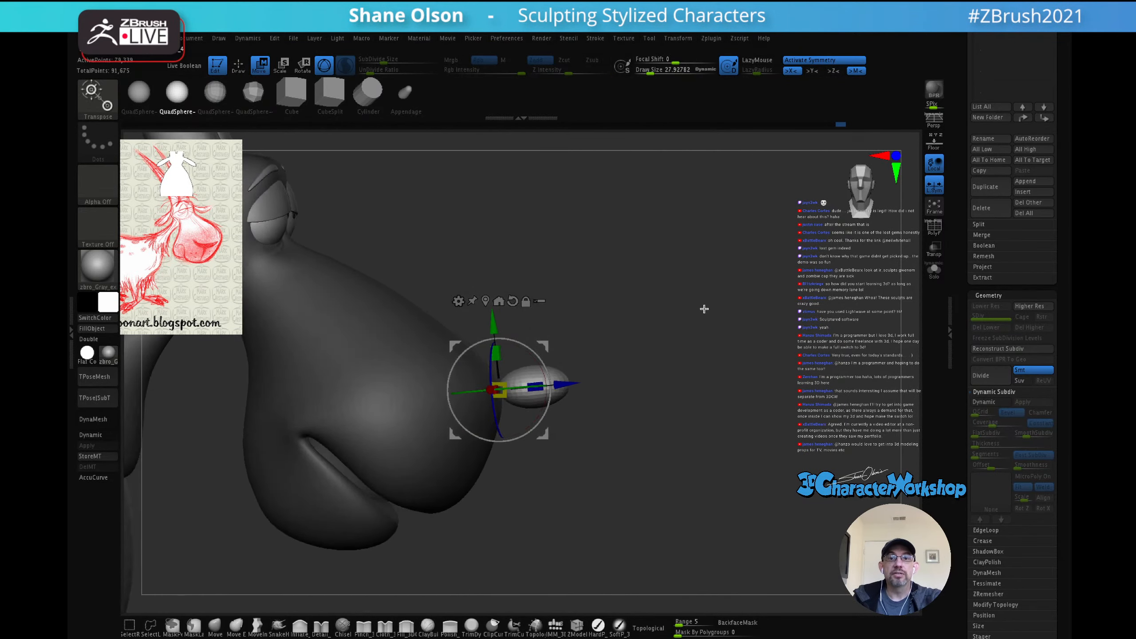
pyautogui.moveTo(539, 383); pyautogui.dragTo(670, 310)
pyautogui.moveTo(609, 353); pyautogui.dragTo(525, 340)
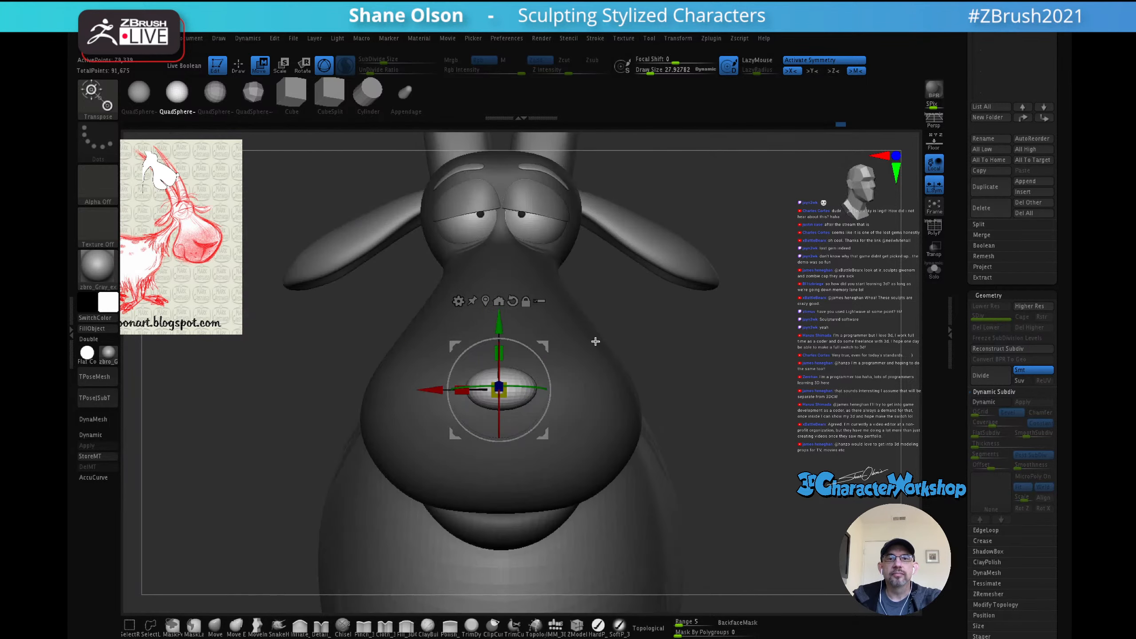
pyautogui.moveTo(463, 393); pyautogui.dragTo(435, 392)
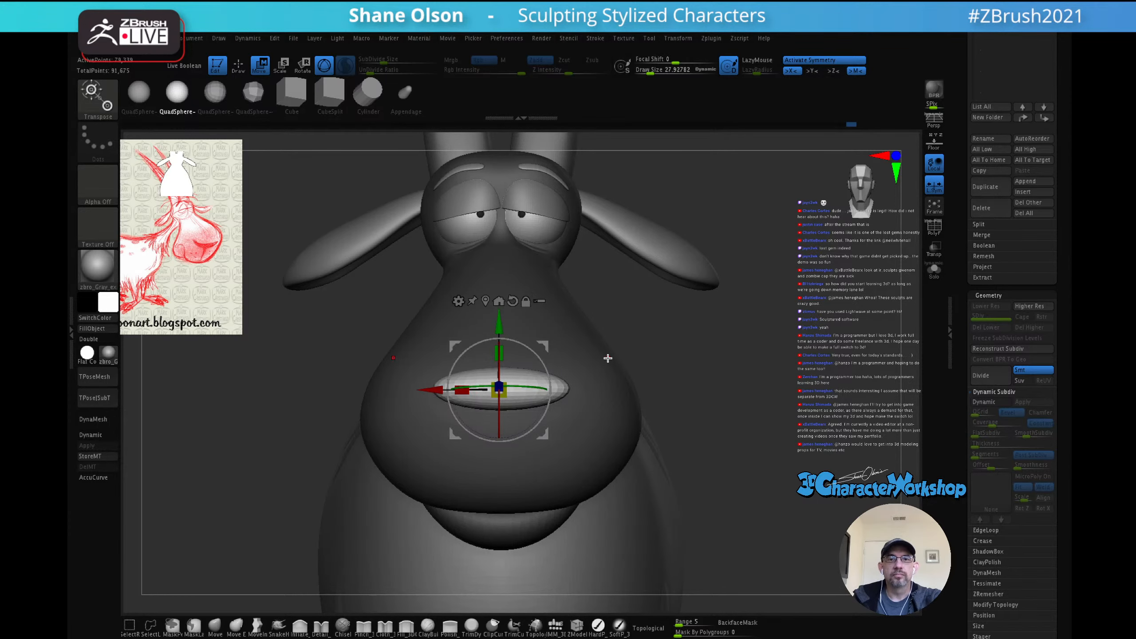
# Step: Split the unmasked nose shape off the head into its own subtool and turn on its dynamic subdivision
pyautogui.click(215, 627)
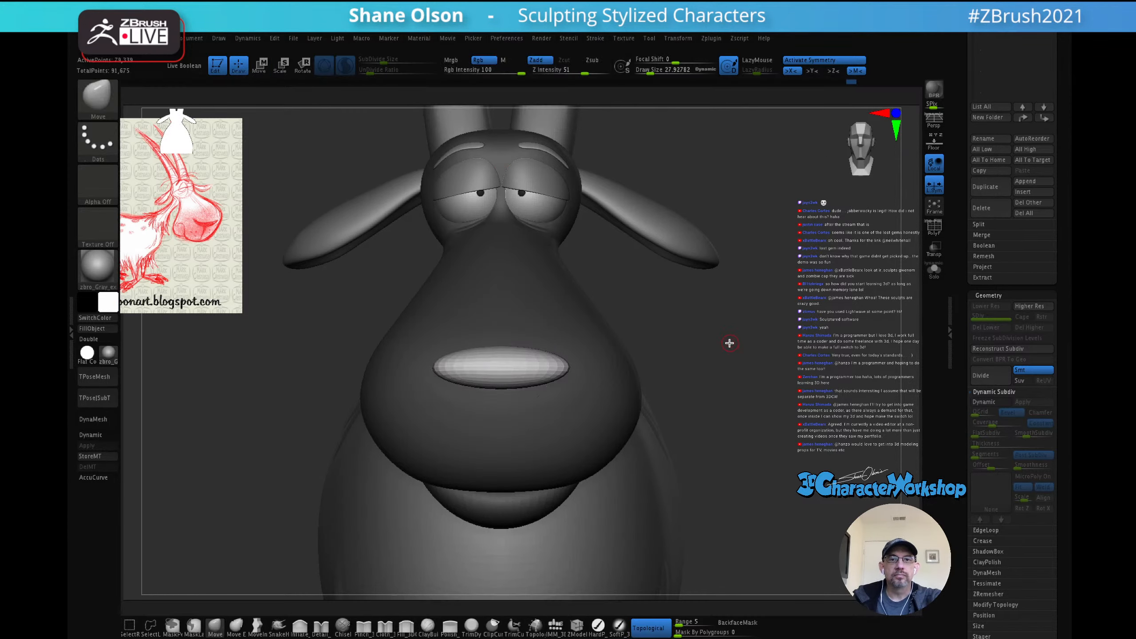
pyautogui.press('3')
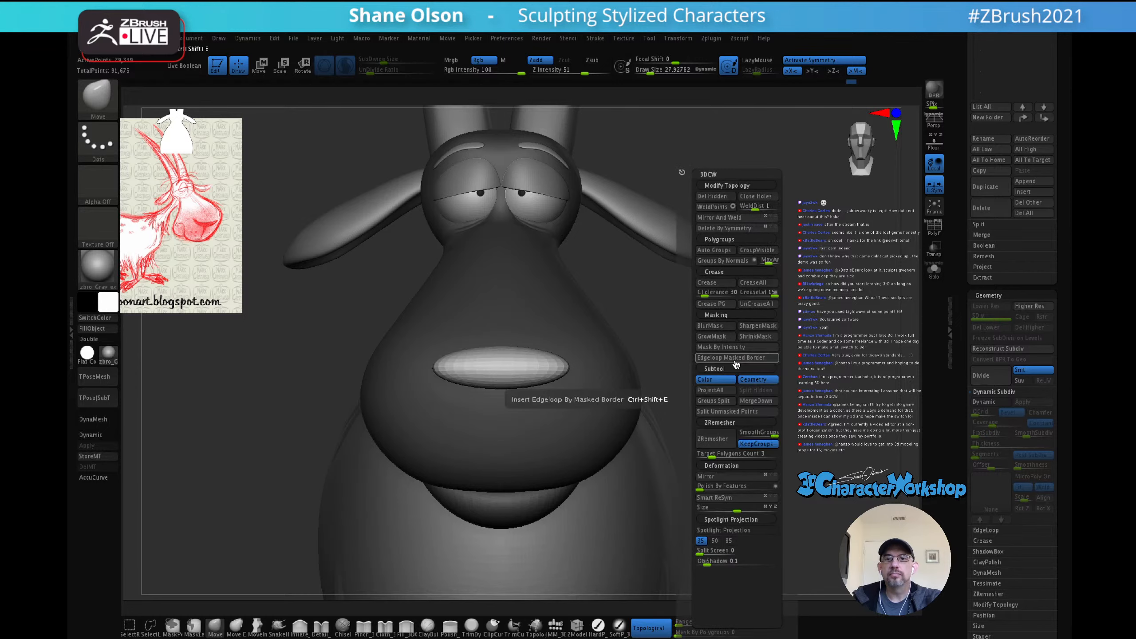
pyautogui.click(740, 412)
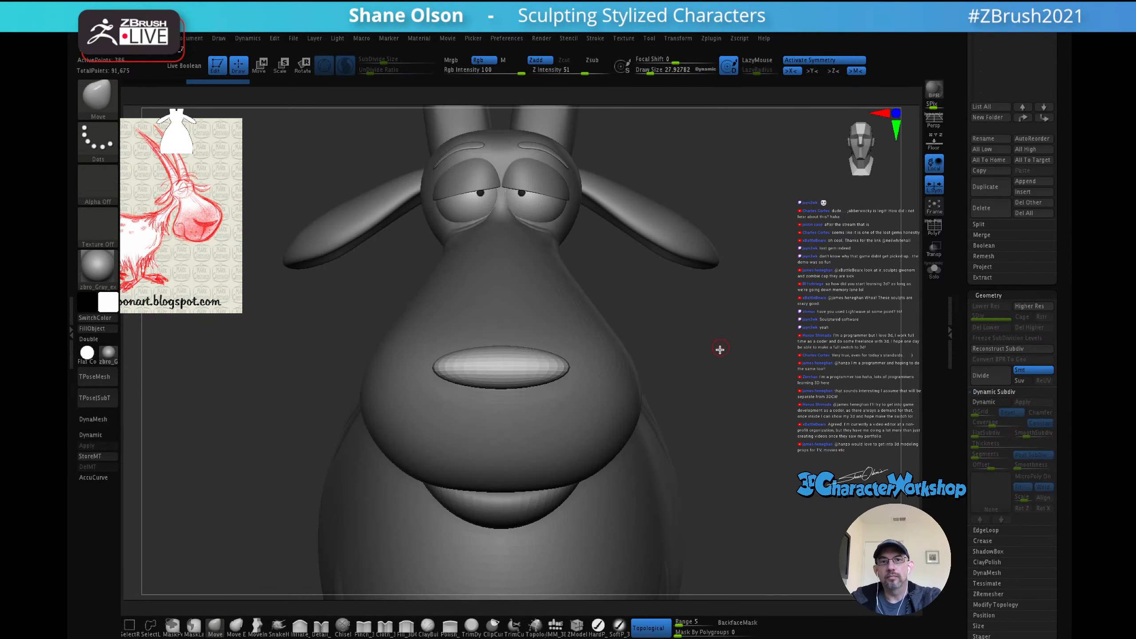
pyautogui.press('d')
pyautogui.moveTo(717, 361); pyautogui.dragTo(720, 354)
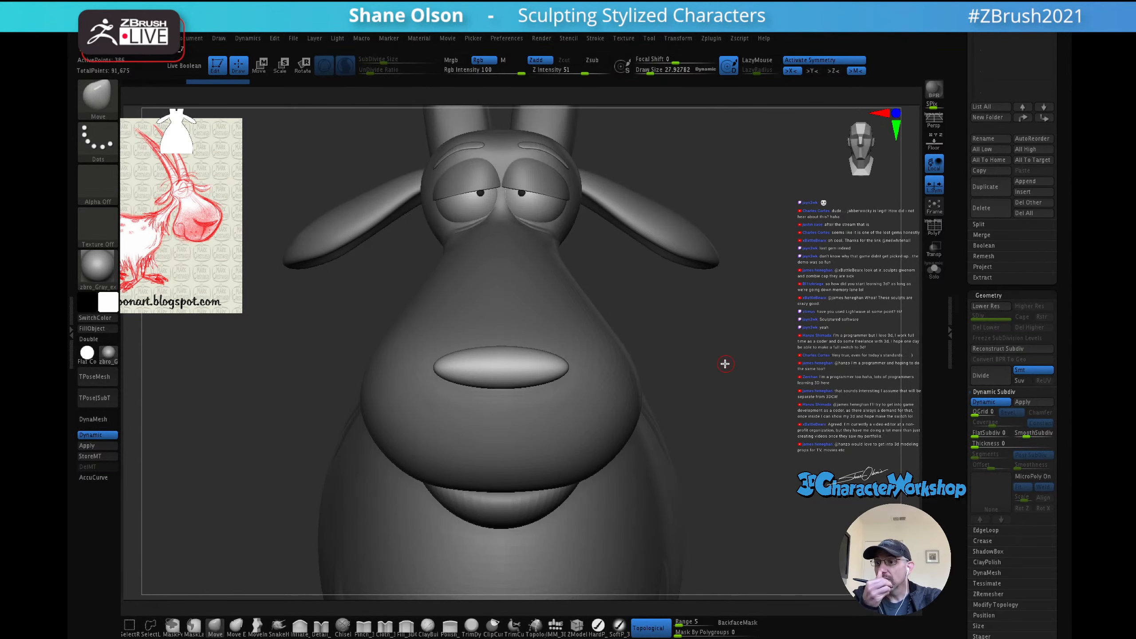
# Step: Scale the nose piece thinner from front to back against the muzzle
pyautogui.moveTo(711, 378)
pyautogui.mouseDown()
pyautogui.moveTo(751, 381)
pyautogui.moveTo(716, 375)
pyautogui.moveTo(752, 359)
pyautogui.moveTo(614, 335)
pyautogui.mouseUp()
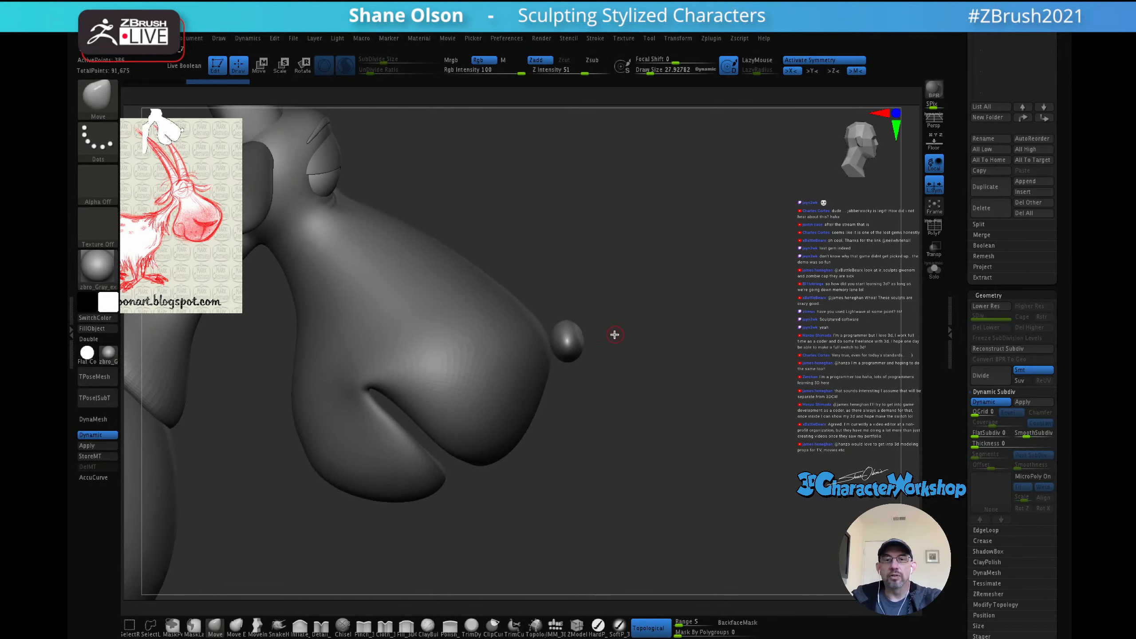
pyautogui.press('w')
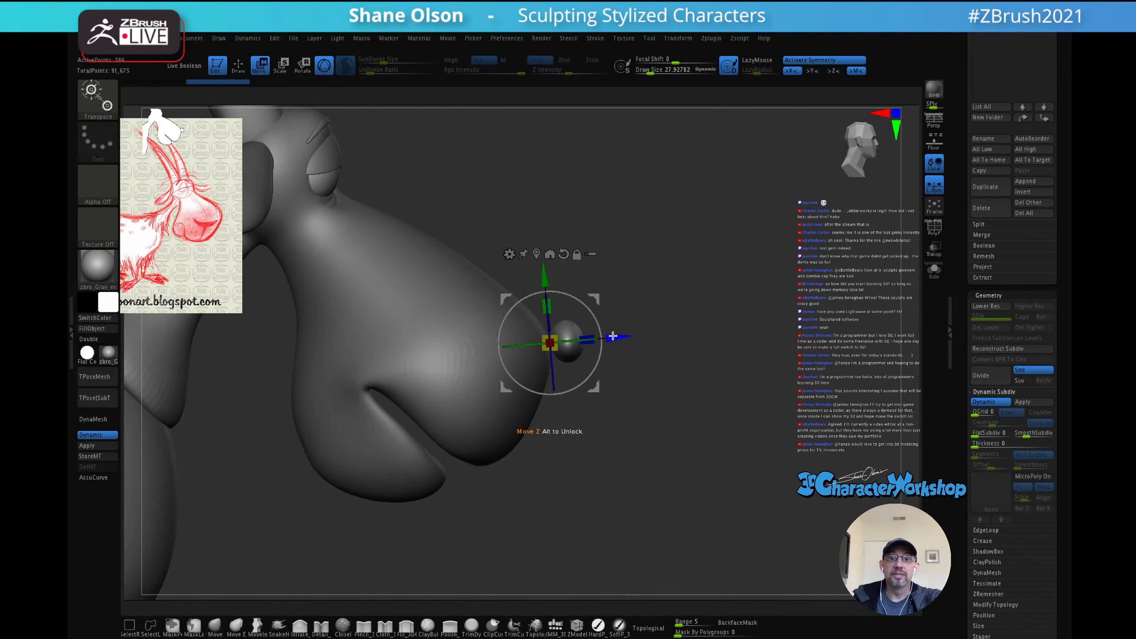
pyautogui.moveTo(585, 339); pyautogui.dragTo(574, 339)
pyautogui.moveTo(666, 286); pyautogui.dragTo(505, 437)
# Step: Bend both ends of the nose piece back towards the muzzle surface from above with an enlarged Move brush
pyautogui.click(215, 627)
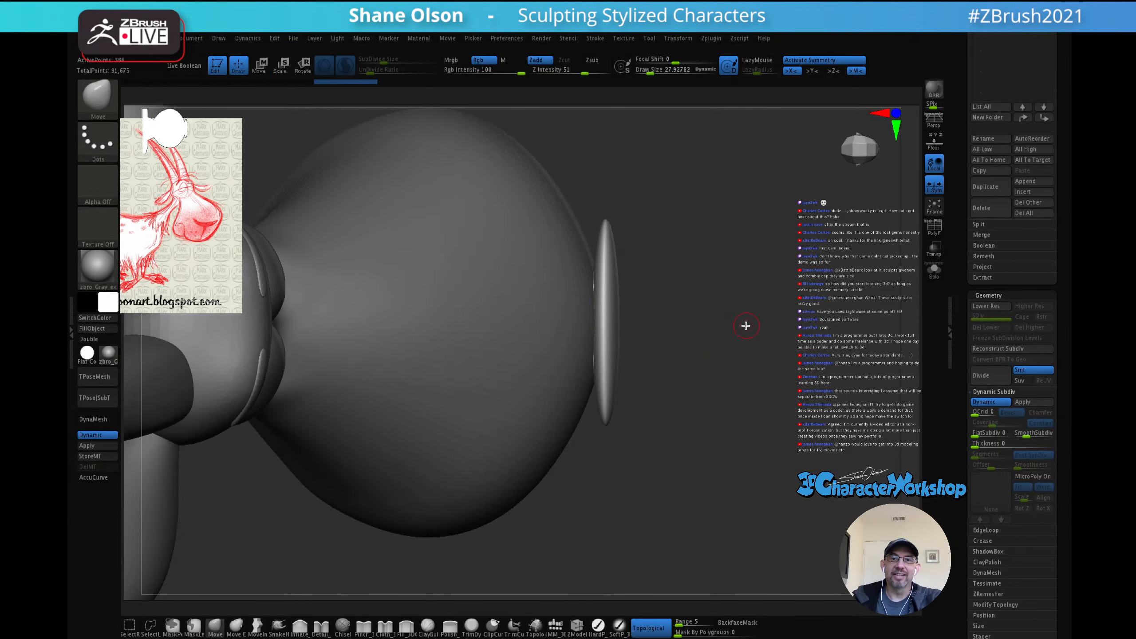
pyautogui.moveTo(710, 323)
pyautogui.keyDown('alt'); pyautogui.mouseDown()
pyautogui.moveTo(703, 372)
pyautogui.moveTo(713, 374)
pyautogui.mouseUp(); pyautogui.keyUp('alt')
pyautogui.press('s')
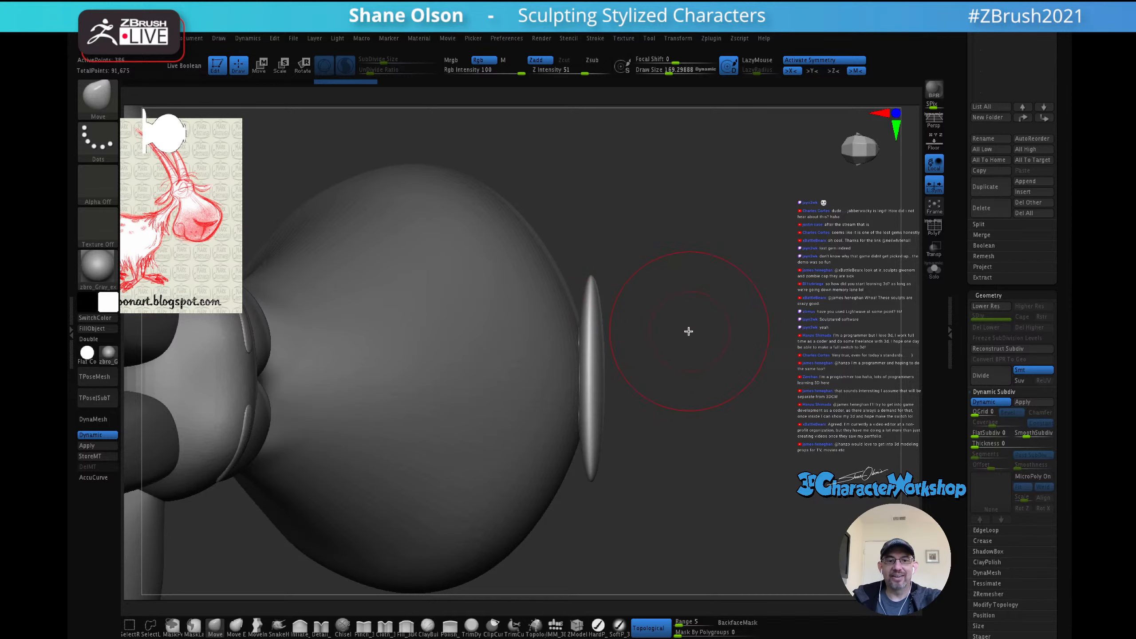
pyautogui.press('s')
pyautogui.moveTo(688, 332); pyautogui.dragTo(695, 332)
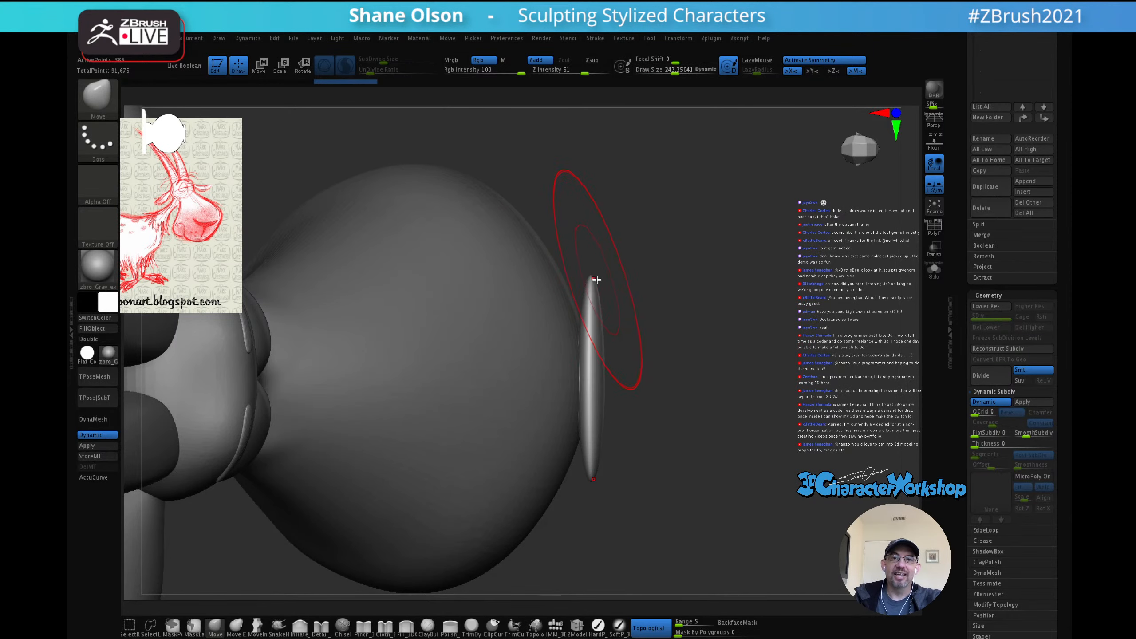
pyautogui.press('s')
pyautogui.moveTo(596, 279); pyautogui.dragTo(566, 273)
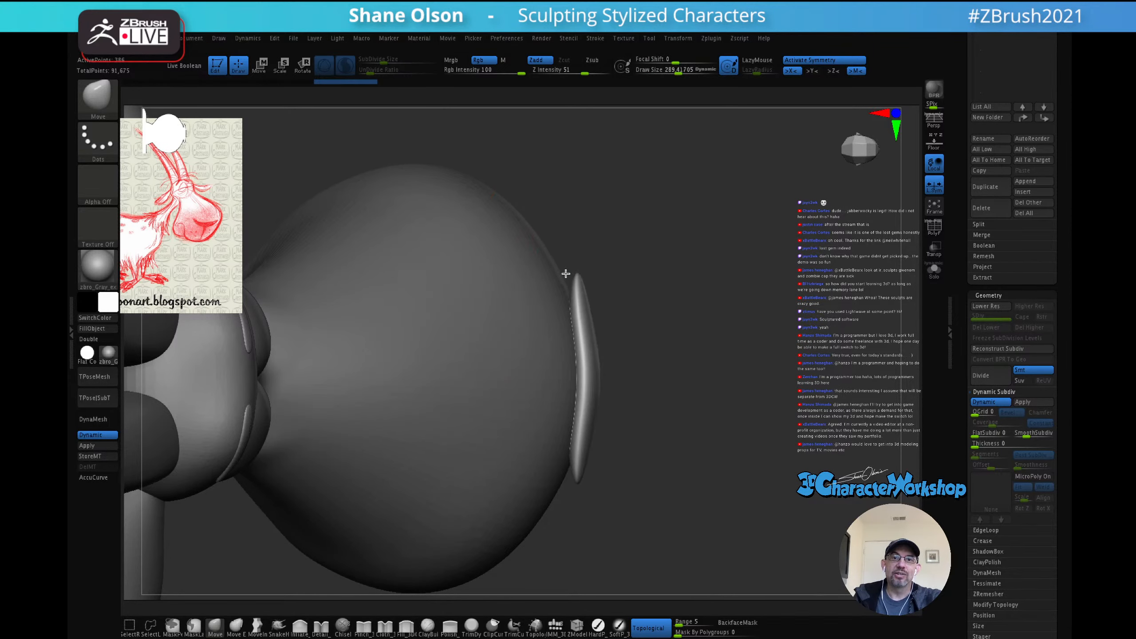
pyautogui.press('s')
pyautogui.moveTo(628, 302); pyautogui.dragTo(597, 314)
# Step: Curve the nose's tips further around the muzzle with the Move Infinite Depth brush at a reduced draw size
pyautogui.click(257, 625)
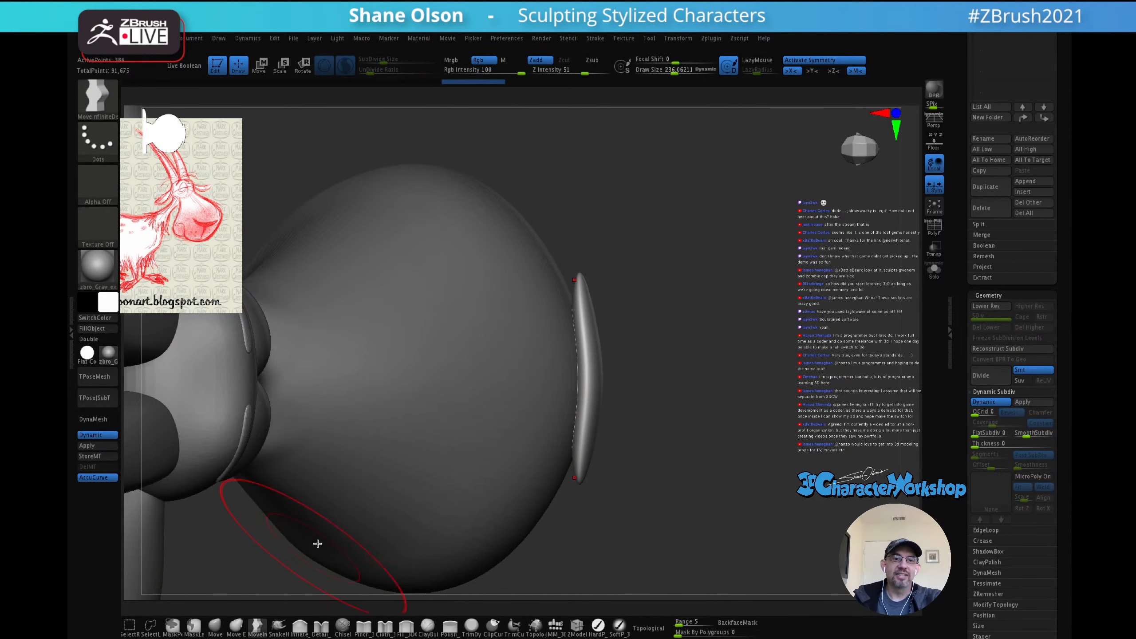
pyautogui.press('s')
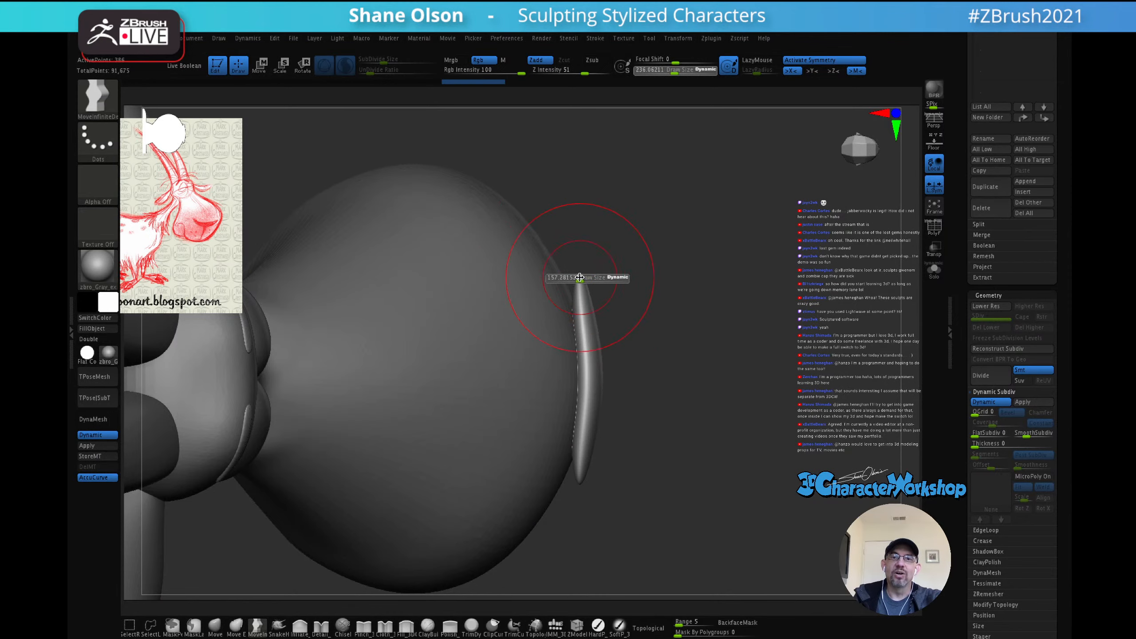
pyautogui.moveTo(579, 277); pyautogui.dragTo(574, 276)
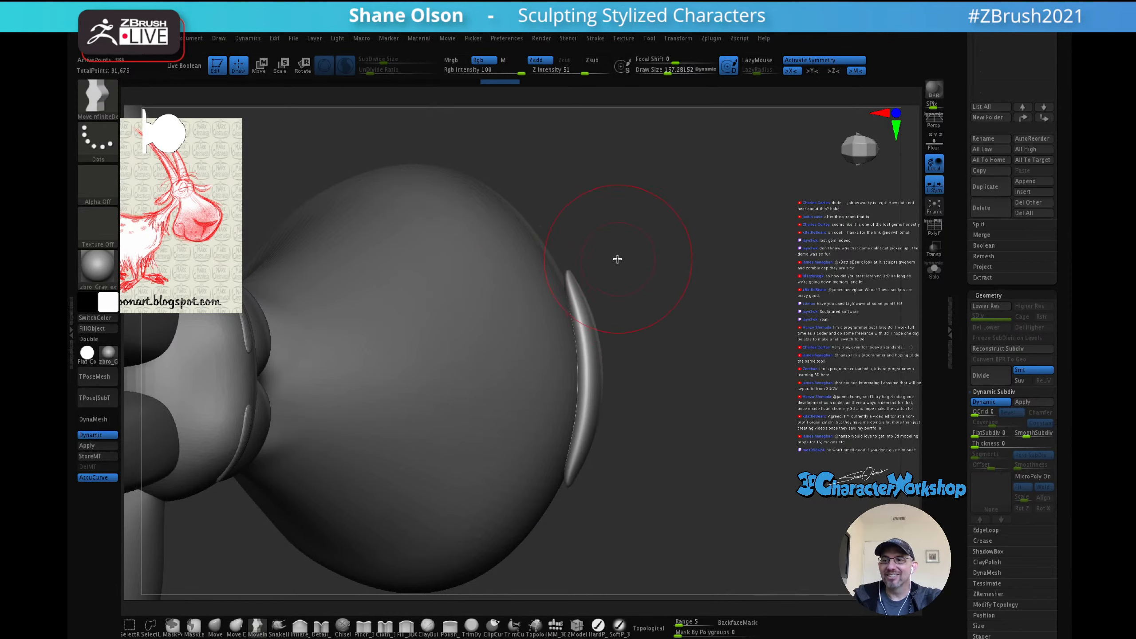
pyautogui.press('s')
pyautogui.moveTo(639, 280); pyautogui.dragTo(642, 280)
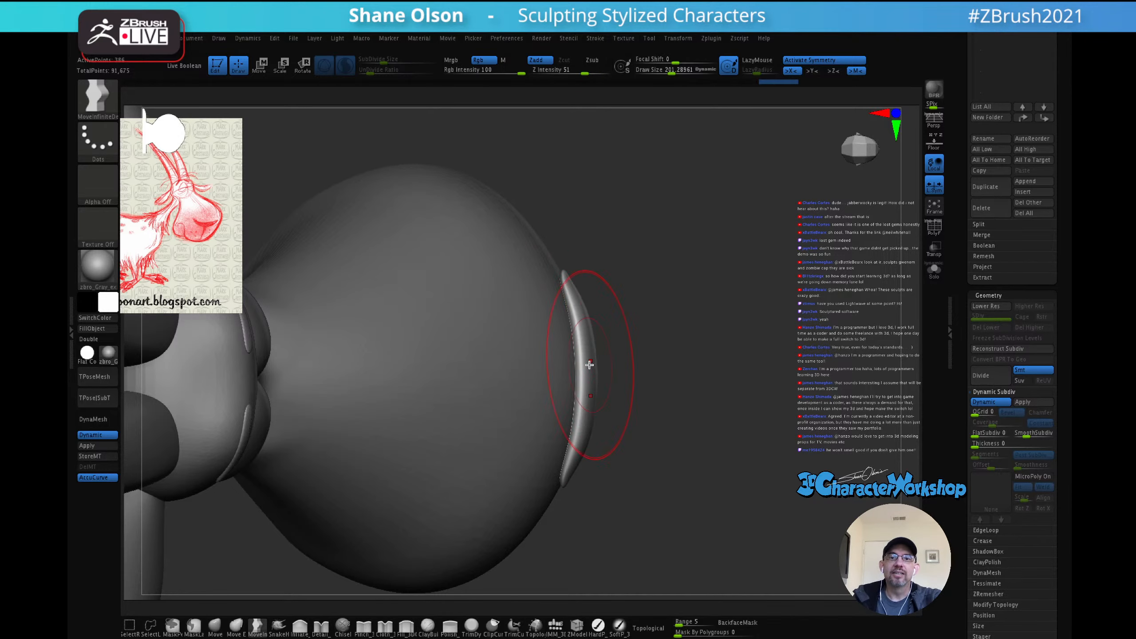
# Step: Try reshaping and smoothing the nose piece from the front, and undo both changes
pyautogui.moveTo(675, 325); pyautogui.dragTo(572, 320)
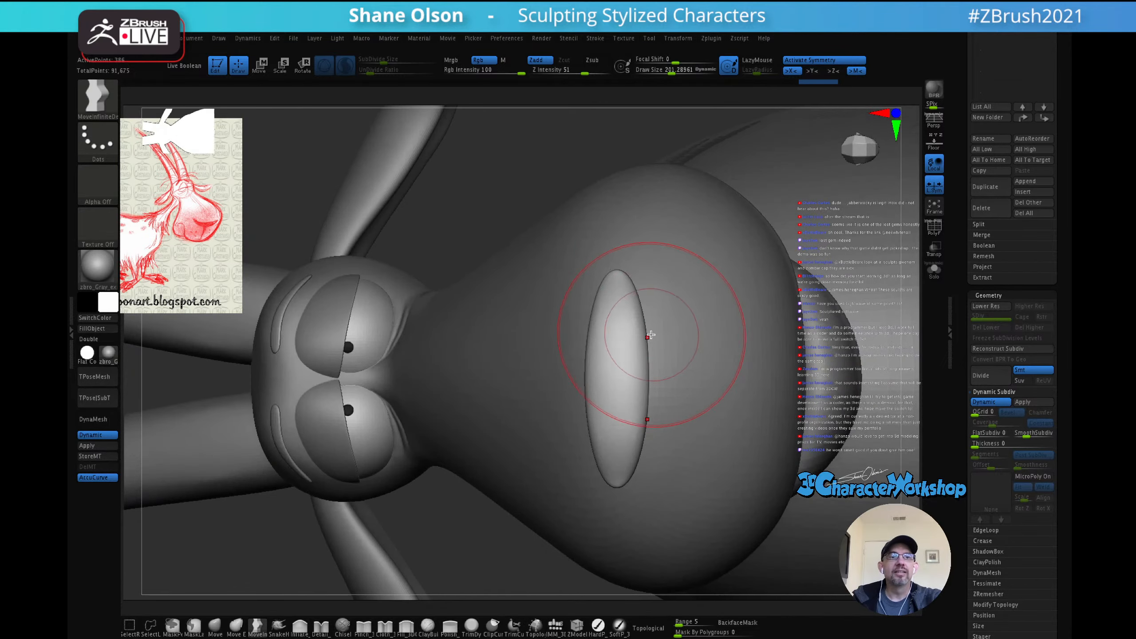
pyautogui.moveTo(654, 334)
pyautogui.mouseDown()
pyautogui.moveTo(633, 324)
pyautogui.moveTo(588, 369)
pyautogui.moveTo(559, 358)
pyautogui.moveTo(583, 368)
pyautogui.moveTo(580, 386)
pyautogui.mouseUp()
pyautogui.press('s')
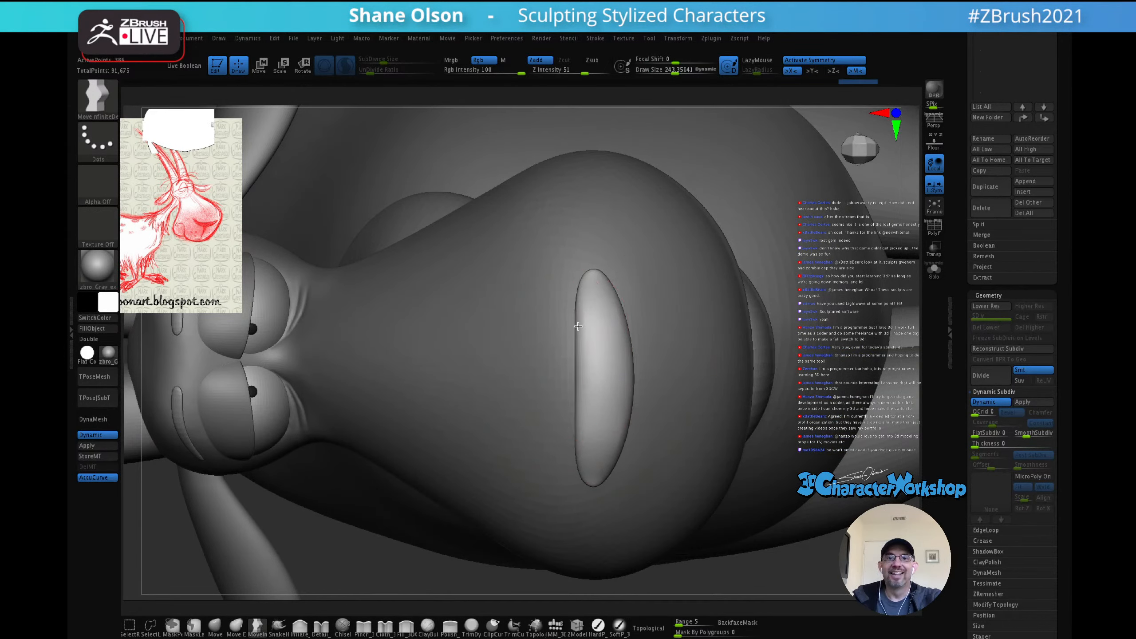
pyautogui.hotkey('ctrl', 'z')
pyautogui.moveTo(582, 367)
pyautogui.keyDown('shift'); pyautogui.mouseDown()
pyautogui.moveTo(583, 342)
pyautogui.moveTo(598, 373)
pyautogui.moveTo(618, 293)
pyautogui.mouseUp(); pyautogui.keyUp('shift')
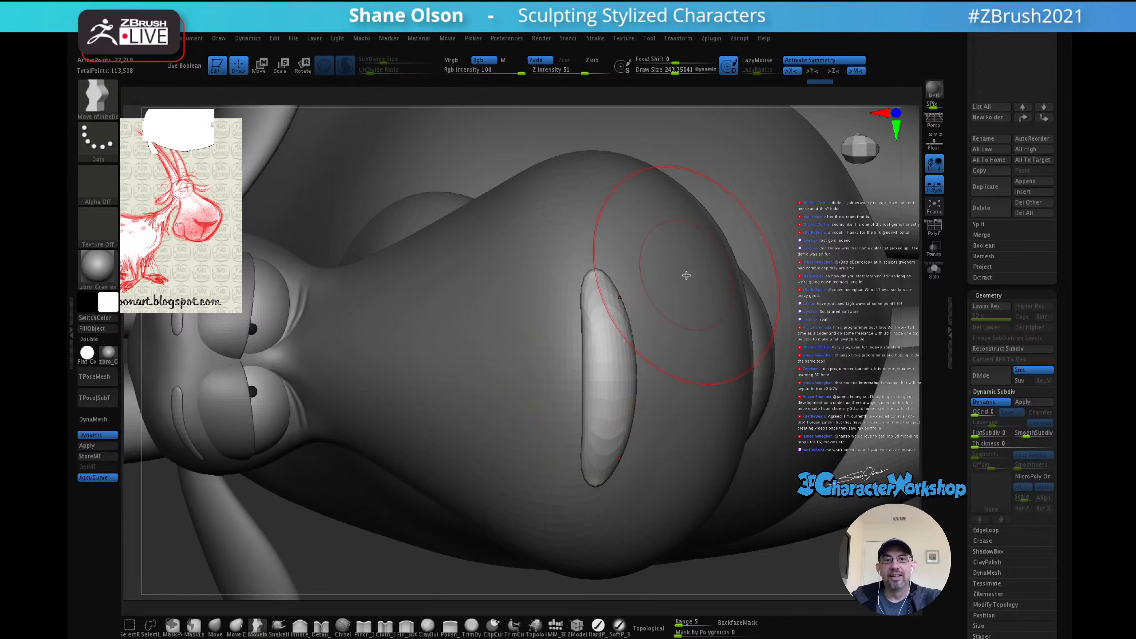
pyautogui.hotkey('ctrl', 'z')
# Step: Preview the nose piece without dynamic subdivision, restore the subdivision and display its wireframe
pyautogui.hotkey('shift', 'd')
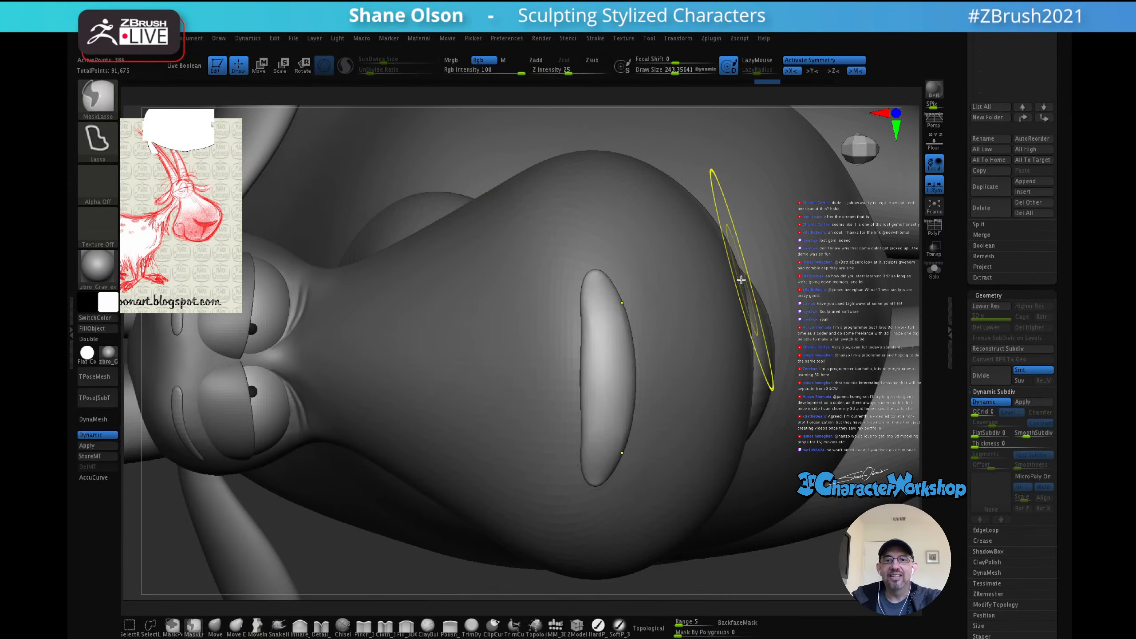
pyautogui.hotkey('shift', 'd')
pyautogui.hotkey('shift', 'f')
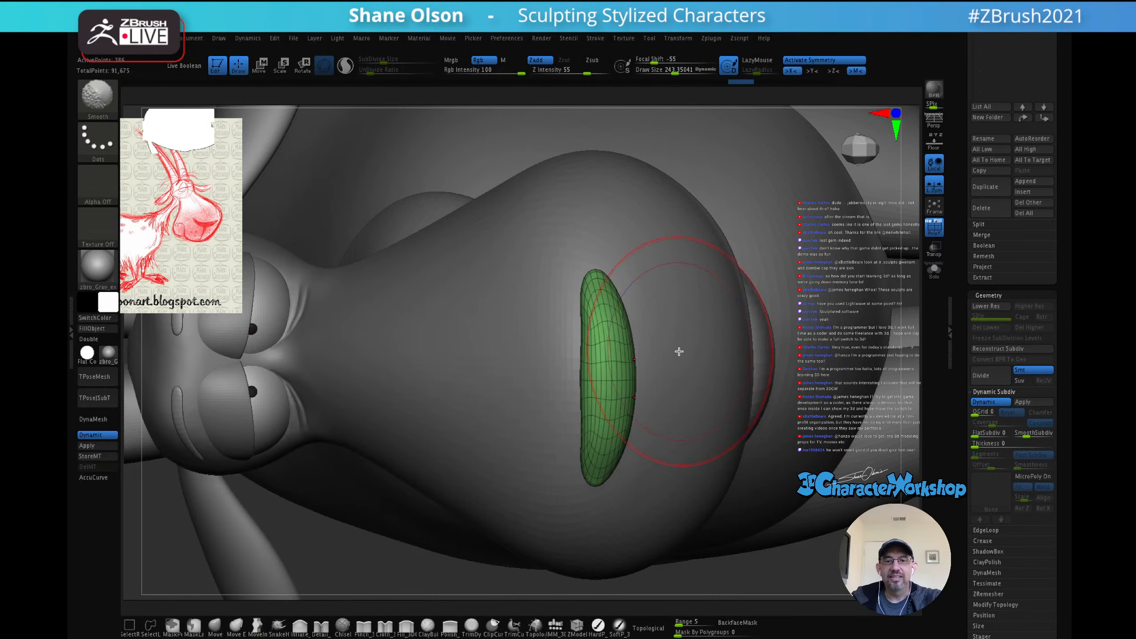
# Step: Pull the middle of the nose's lower edge down into a blunt point with the draw size at about 195
pyautogui.moveTo(704, 324)
pyautogui.mouseDown(button='right')
pyautogui.moveTo(719, 319)
pyautogui.moveTo(692, 317)
pyautogui.mouseUp(button='right')
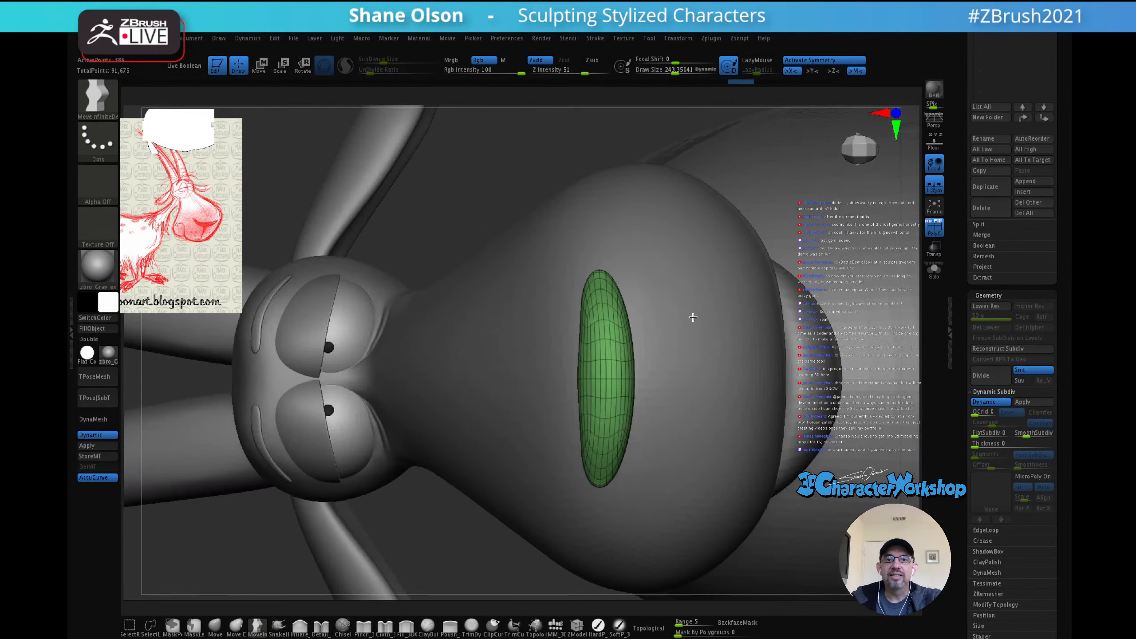
pyautogui.press('shift')
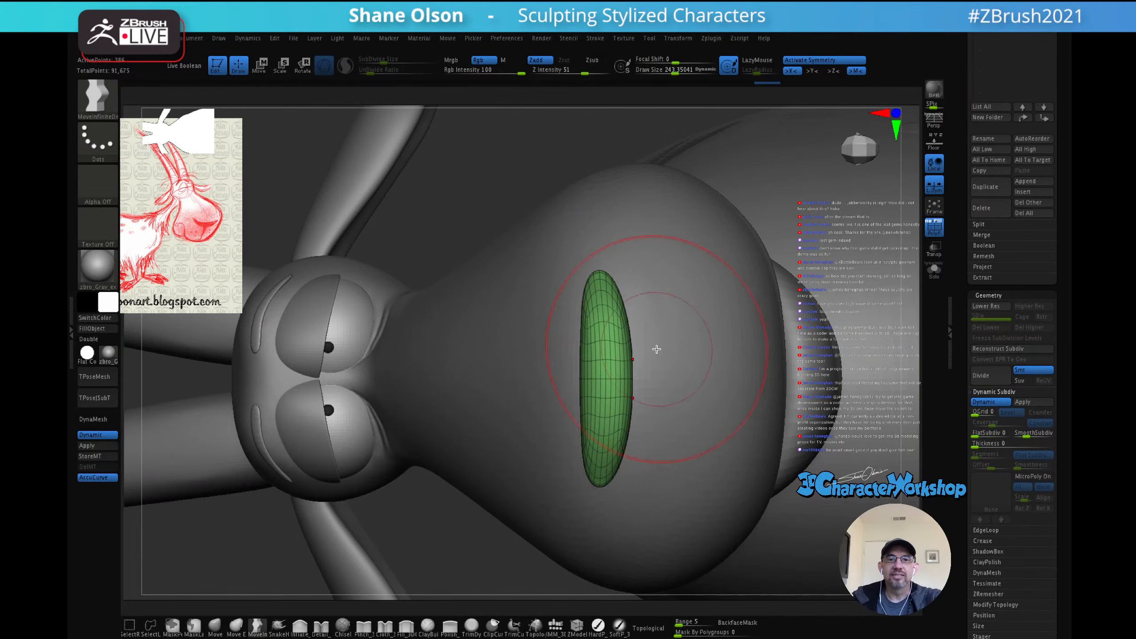
pyautogui.moveTo(664, 338); pyautogui.dragTo(658, 380, button='right')
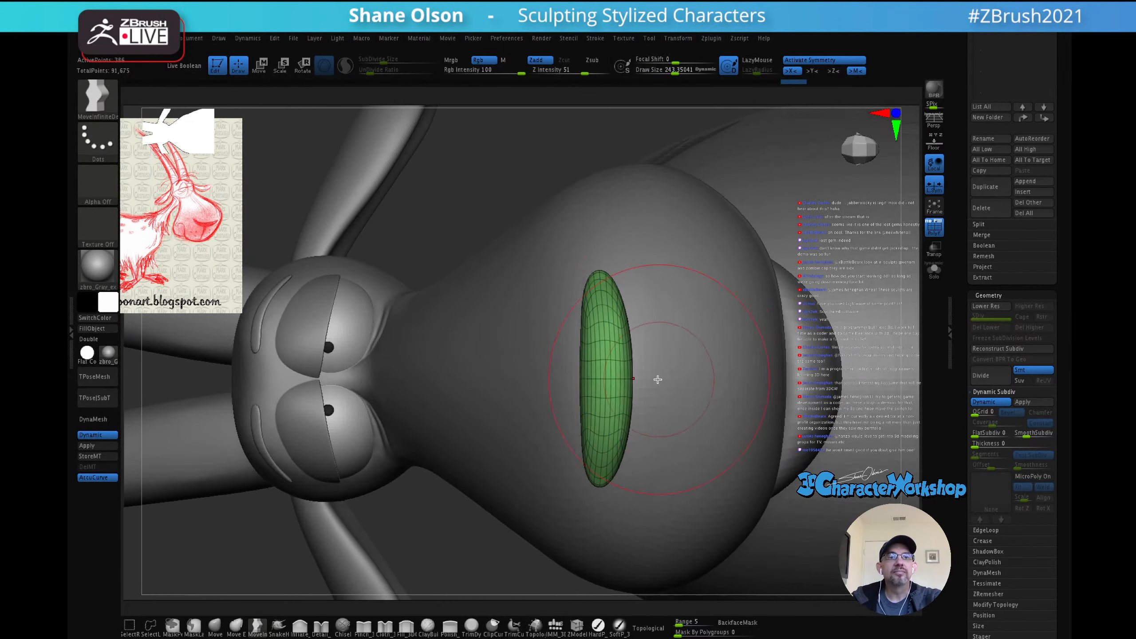
pyautogui.press('[')
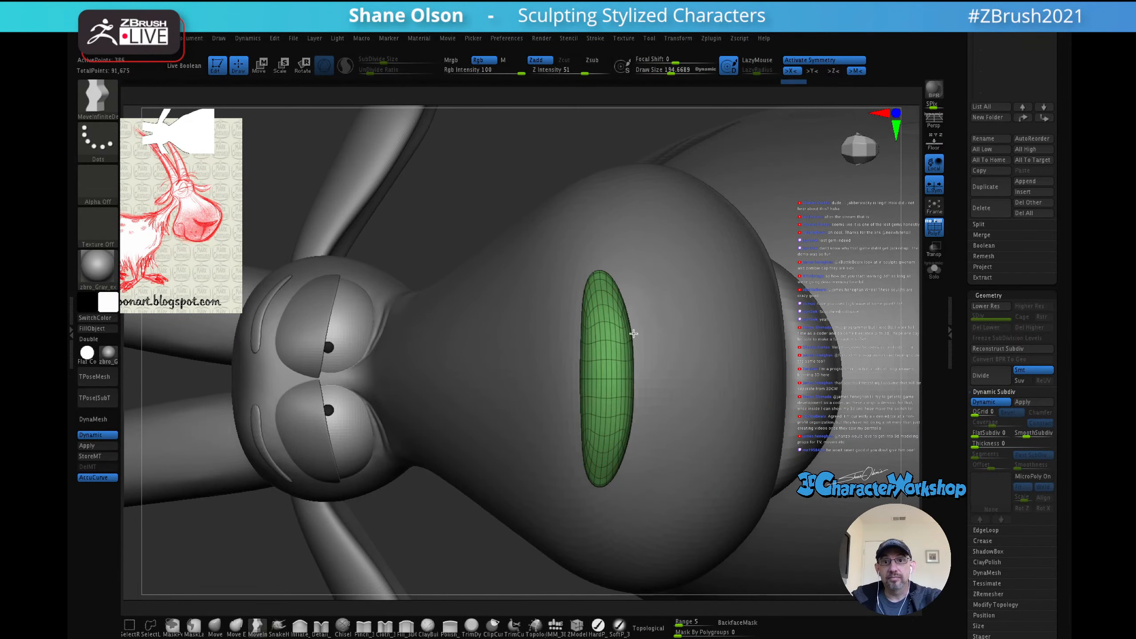
pyautogui.moveTo(634, 334); pyautogui.dragTo(634, 334)
pyautogui.moveTo(630, 376); pyautogui.dragTo(639, 376)
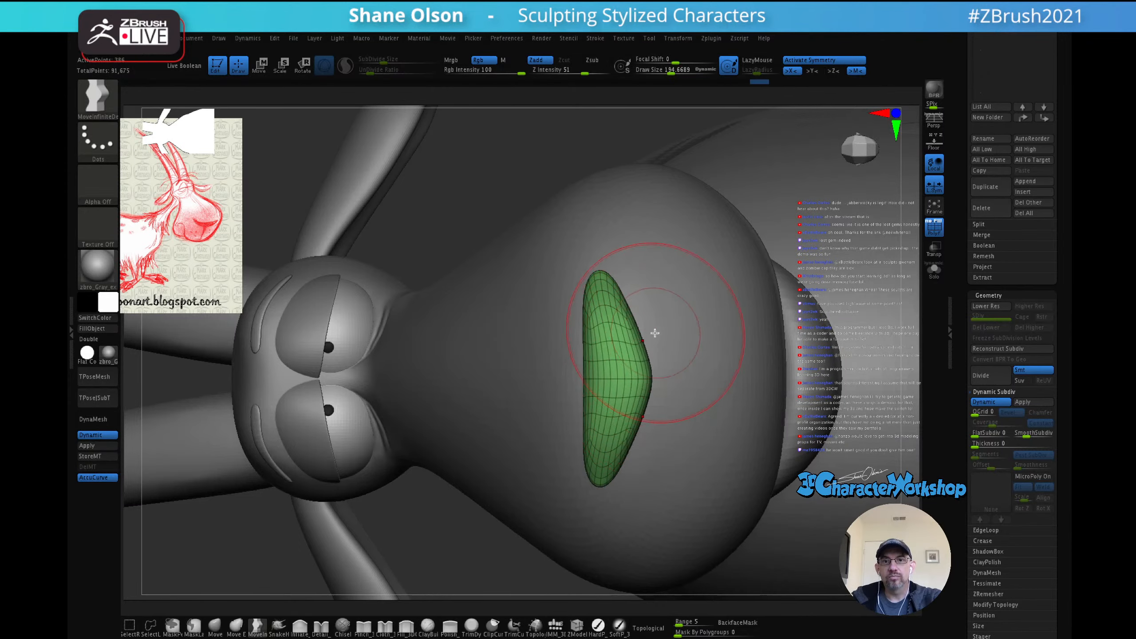
# Step: Refine the nose's triangular outline by adjusting its outer corners and the middle of its upper edge
pyautogui.moveTo(654, 332); pyautogui.dragTo(675, 320, button='right')
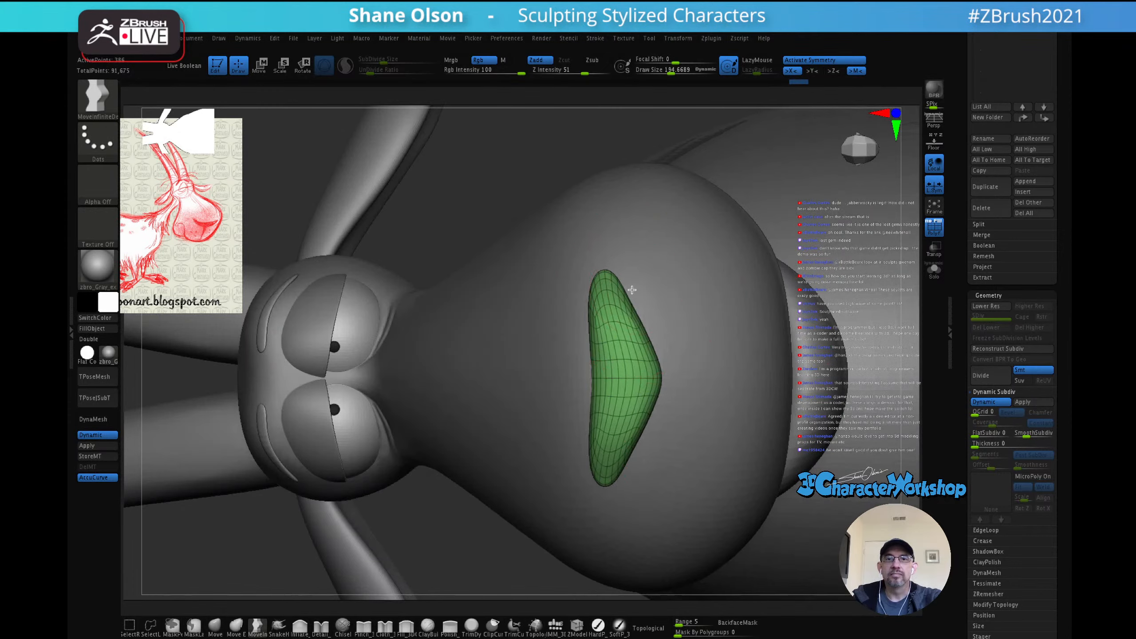
pyautogui.moveTo(613, 271); pyautogui.dragTo(616, 268)
pyautogui.moveTo(598, 367)
pyautogui.mouseDown()
pyautogui.moveTo(586, 413)
pyautogui.moveTo(595, 370)
pyautogui.mouseUp()
pyautogui.moveTo(595, 288); pyautogui.dragTo(598, 285)
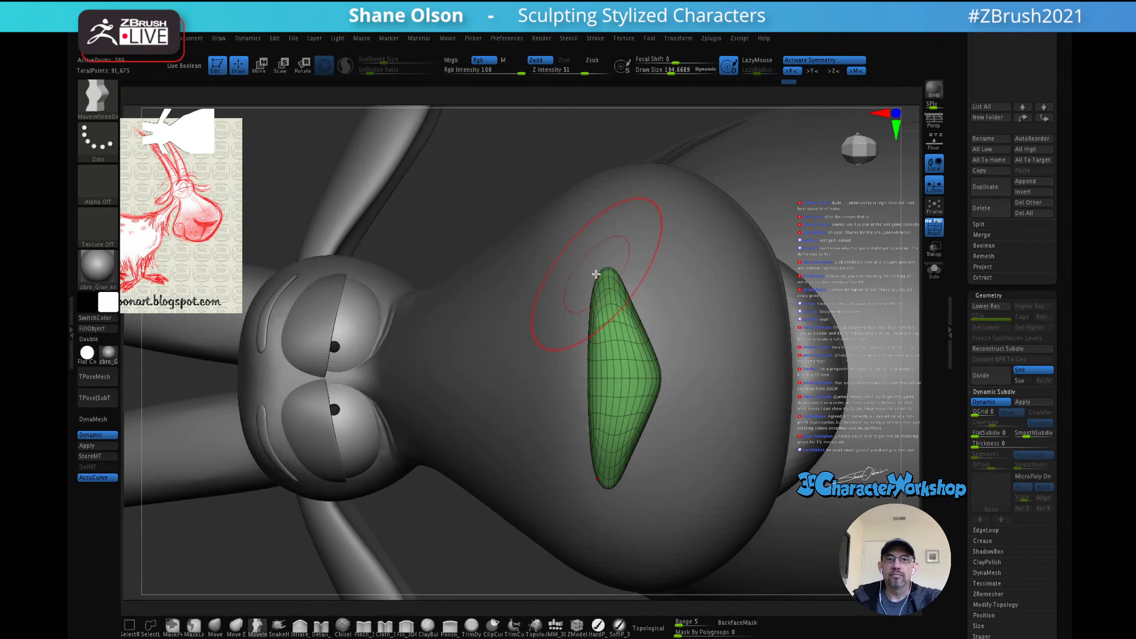
# Step: Push the middle of the nose piece to follow the muzzle's curvature more closely, using a larger draw size
pyautogui.moveTo(659, 229)
pyautogui.mouseDown(button='right')
pyautogui.moveTo(671, 302)
pyautogui.moveTo(642, 269)
pyautogui.moveTo(677, 243)
pyautogui.mouseUp(button='right')
pyautogui.press('s')
pyautogui.click(583, 359)
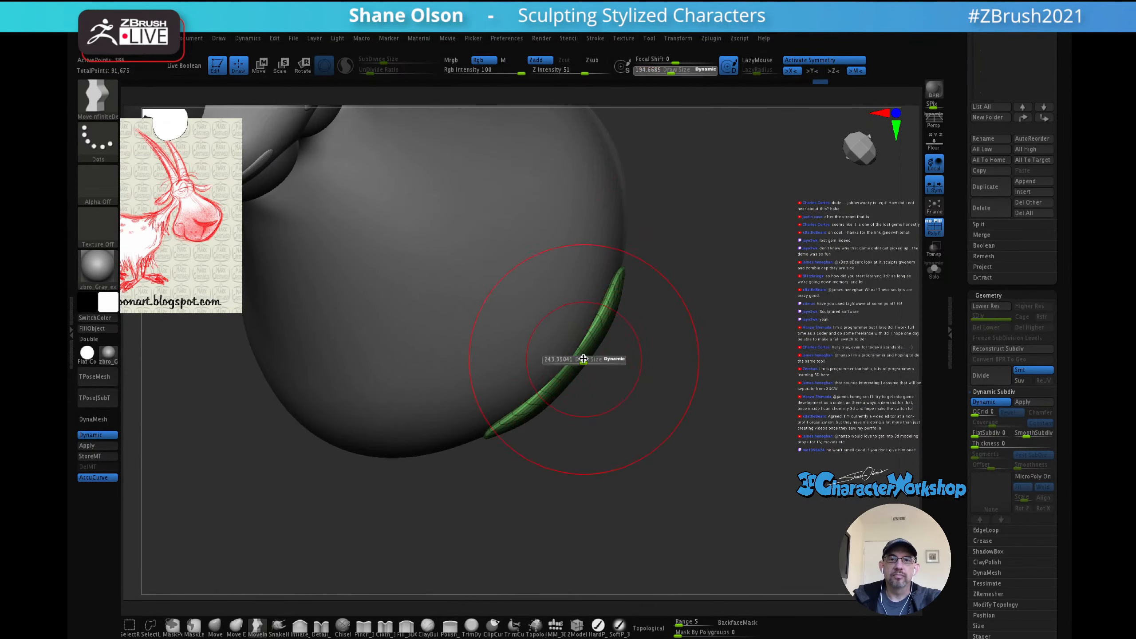
pyautogui.moveTo(568, 364); pyautogui.dragTo(572, 370)
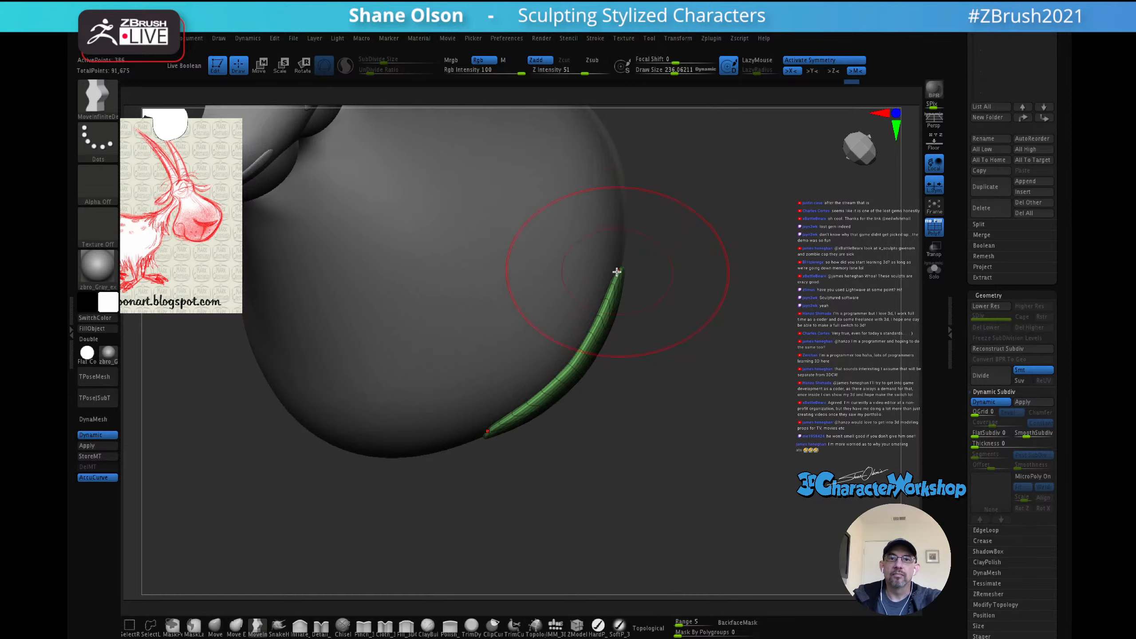
# Step: Refine the nose piece's upper edge and corner area against the muzzle, using draw sizes of about 140 and 201
pyautogui.moveTo(692, 312)
pyautogui.mouseDown(button='right')
pyautogui.moveTo(687, 291)
pyautogui.moveTo(721, 362)
pyautogui.mouseUp(button='right')
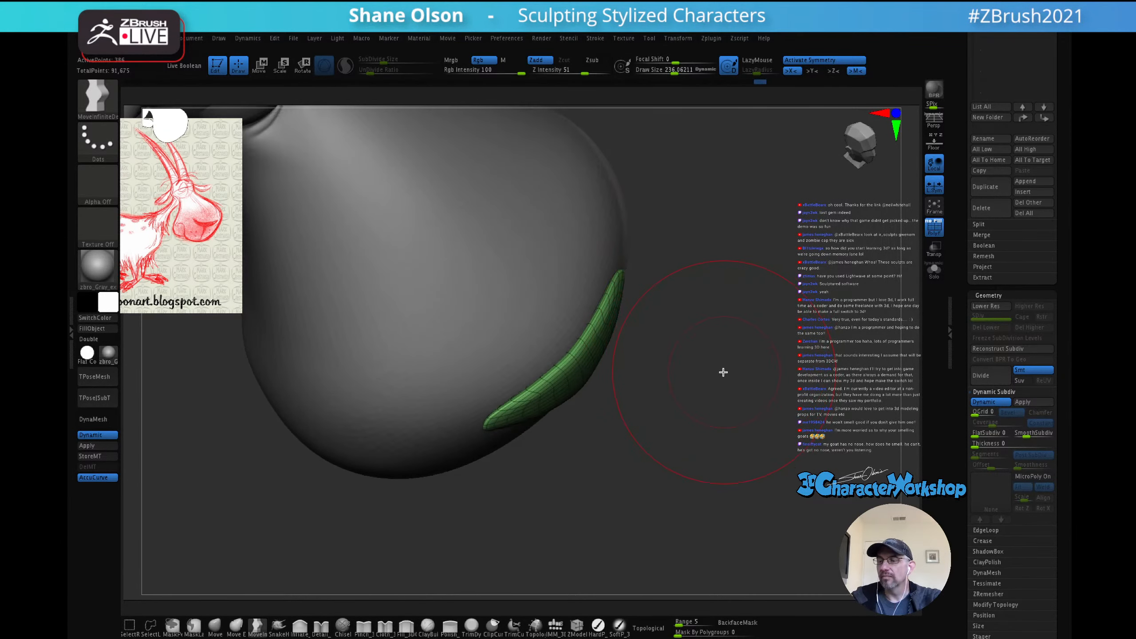
pyautogui.moveTo(718, 398)
pyautogui.keyDown('ctrl'); pyautogui.mouseDown(button='right')
pyautogui.moveTo(702, 376)
pyautogui.moveTo(690, 418)
pyautogui.moveTo(693, 401)
pyautogui.moveTo(729, 409)
pyautogui.moveTo(733, 421)
pyautogui.moveTo(714, 391)
pyautogui.moveTo(717, 322)
pyautogui.moveTo(755, 421)
pyautogui.moveTo(754, 407)
pyautogui.moveTo(741, 408)
pyautogui.moveTo(756, 358)
pyautogui.moveTo(741, 359)
pyautogui.moveTo(753, 404)
pyautogui.mouseUp(button='right'); pyautogui.keyUp('ctrl')
pyautogui.moveTo(768, 340)
pyautogui.keyDown('alt'); pyautogui.mouseDown(button='right')
pyautogui.moveTo(789, 333)
pyautogui.moveTo(743, 323)
pyautogui.mouseUp(button='right'); pyautogui.keyUp('alt')
pyautogui.moveTo(598, 321)
pyautogui.mouseDown(button='right')
pyautogui.moveTo(631, 319)
pyautogui.moveTo(619, 329)
pyautogui.mouseUp(button='right')
pyautogui.press('s')
pyautogui.moveTo(625, 330); pyautogui.dragTo(608, 322)
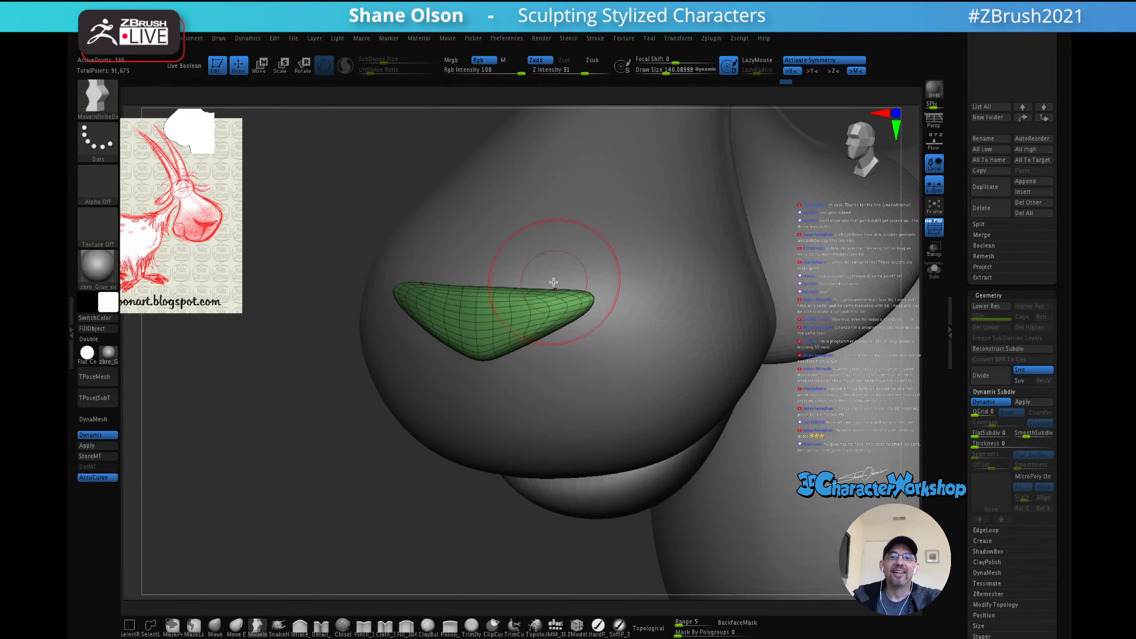
pyautogui.press('s')
pyautogui.moveTo(552, 287); pyautogui.dragTo(568, 287)
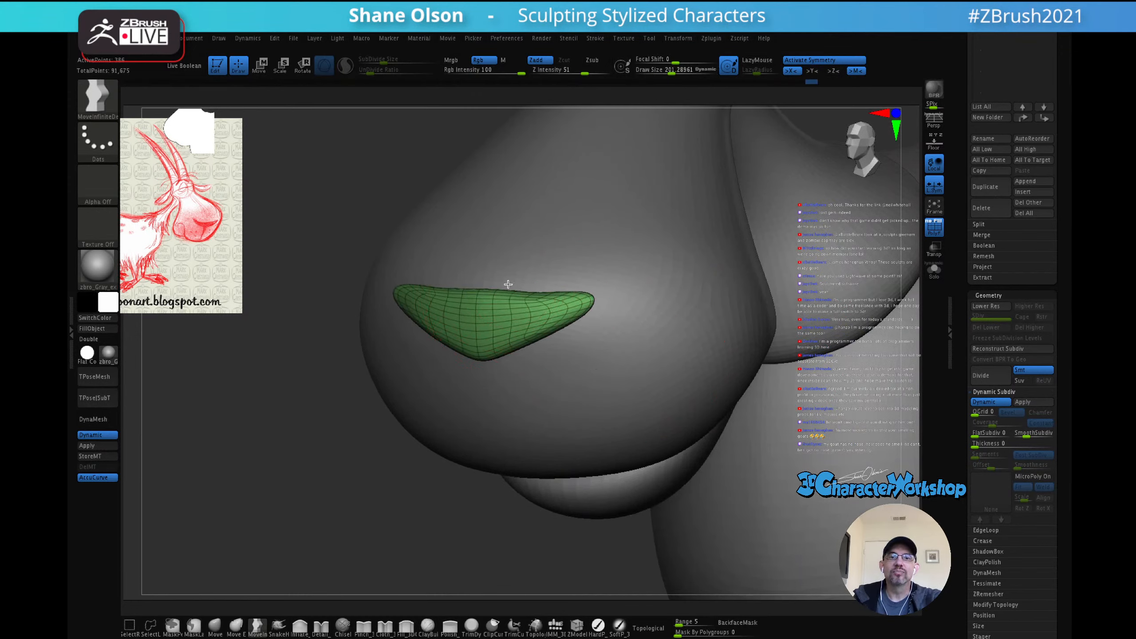
# Step: Pull the nose's outer corner outward and back around the muzzle with a draw size of about 169
pyautogui.moveTo(629, 272); pyautogui.dragTo(615, 267, button='right')
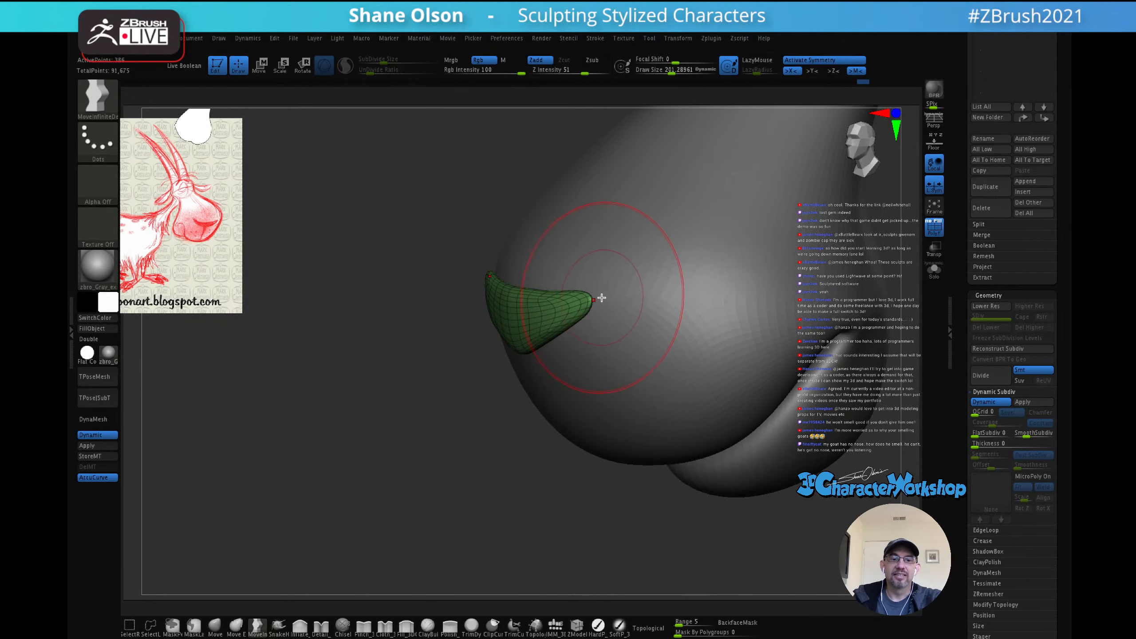
pyautogui.press('s')
pyautogui.moveTo(602, 296); pyautogui.dragTo(595, 292)
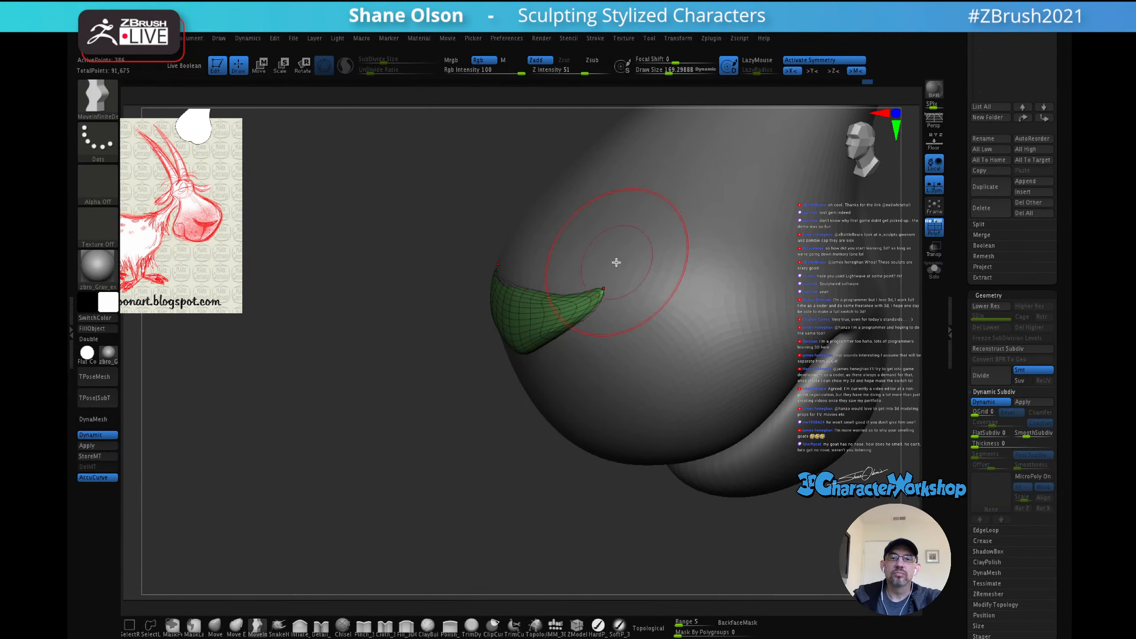
pyautogui.moveTo(616, 262)
pyautogui.mouseDown(button='right')
pyautogui.moveTo(655, 251)
pyautogui.moveTo(607, 287)
pyautogui.moveTo(626, 243)
pyautogui.moveTo(611, 286)
pyautogui.mouseUp(button='right')
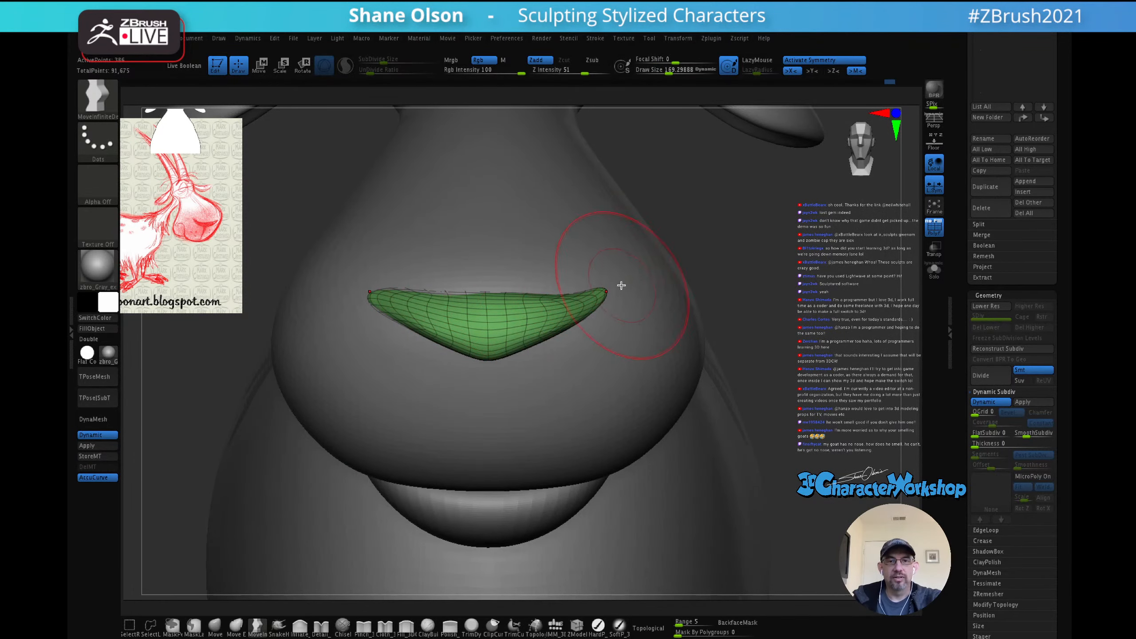
pyautogui.moveTo(622, 285)
pyautogui.mouseDown(button='right')
pyautogui.moveTo(713, 279)
pyautogui.moveTo(694, 271)
pyautogui.moveTo(617, 325)
pyautogui.mouseUp(button='right')
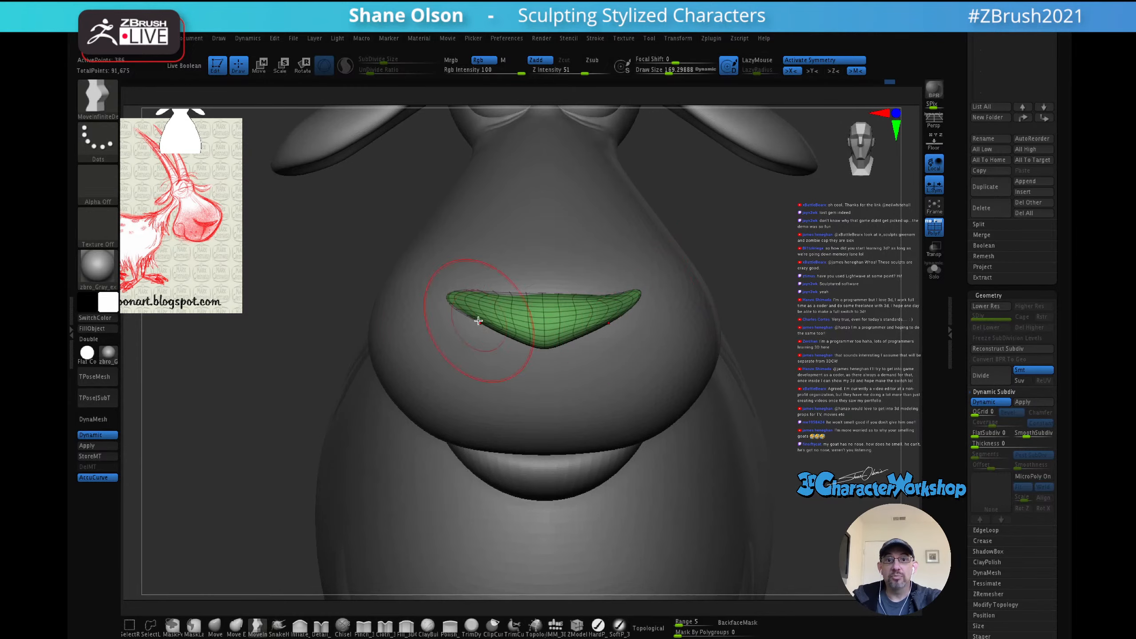
pyautogui.moveTo(686, 272)
pyautogui.mouseDown(button='right')
pyautogui.moveTo(680, 373)
pyautogui.moveTo(676, 202)
pyautogui.moveTo(684, 266)
pyautogui.mouseUp(button='right')
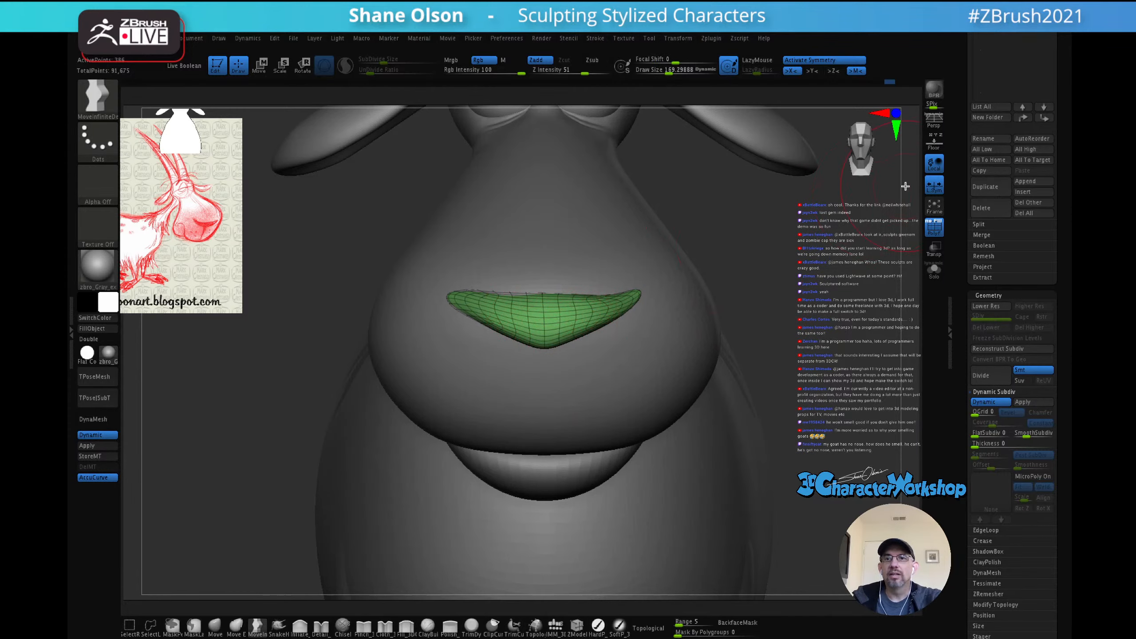
# Step: Isolate the nose piece and display the floor grid to check its symmetry from the front
pyautogui.click(940, 267)
pyautogui.click(936, 148)
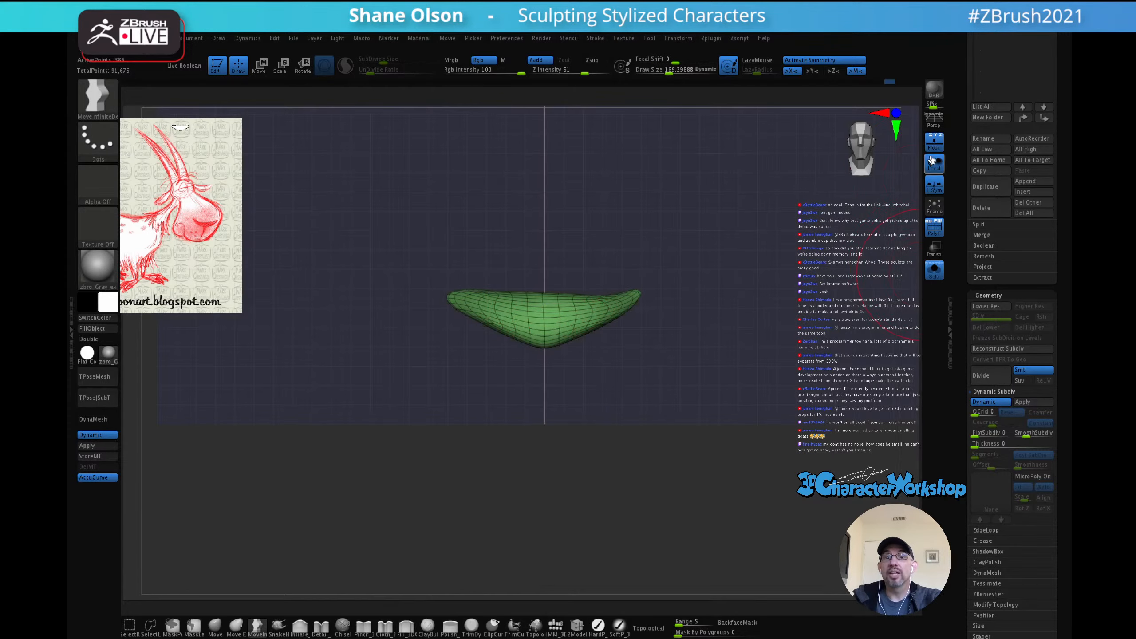
pyautogui.keyDown('alt'); pyautogui.moveTo(733, 287); pyautogui.dragTo(731, 325); pyautogui.keyUp('alt')
pyautogui.keyDown('alt'); pyautogui.moveTo(661, 310); pyautogui.dragTo(710, 314); pyautogui.keyUp('alt')
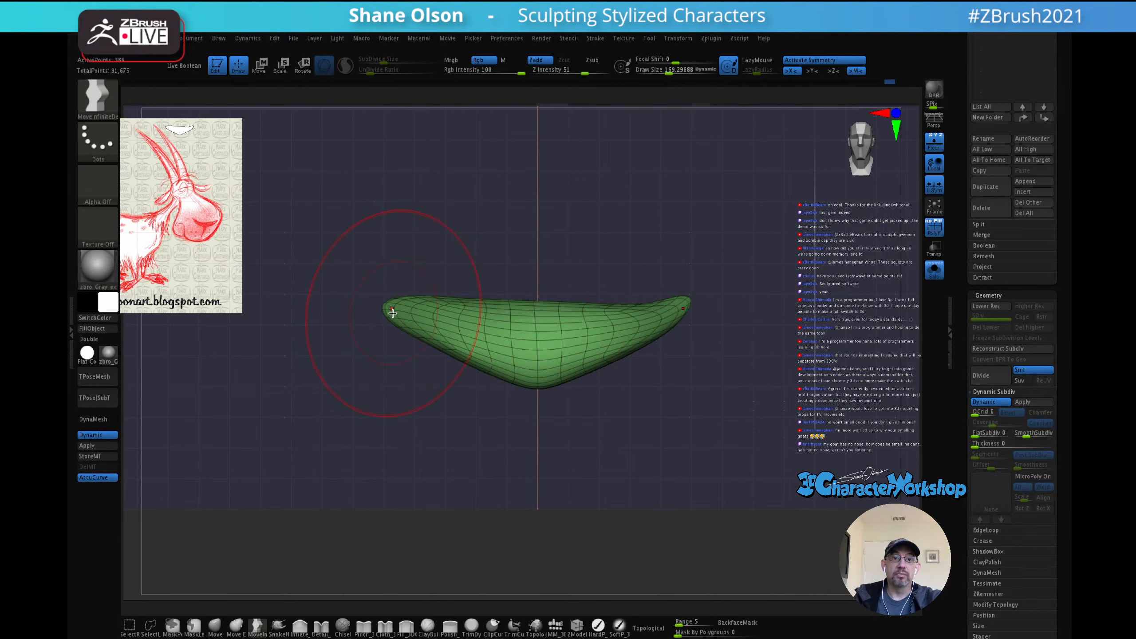
# Step: Mirror and weld the nose piece across its vertical centre
pyautogui.press('space')
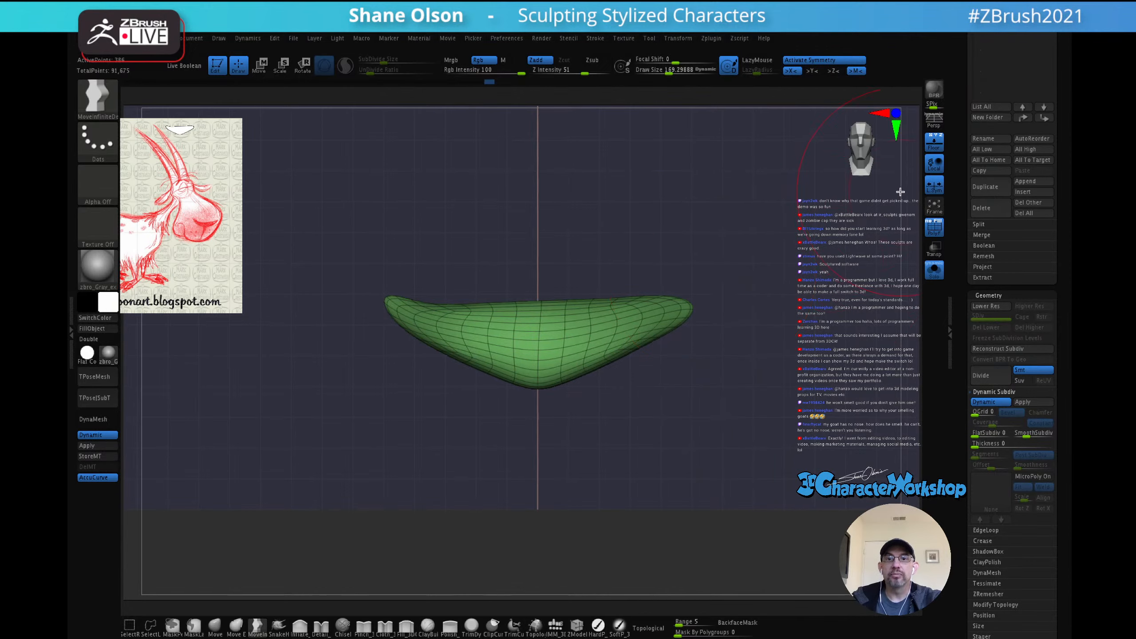
pyautogui.press('space')
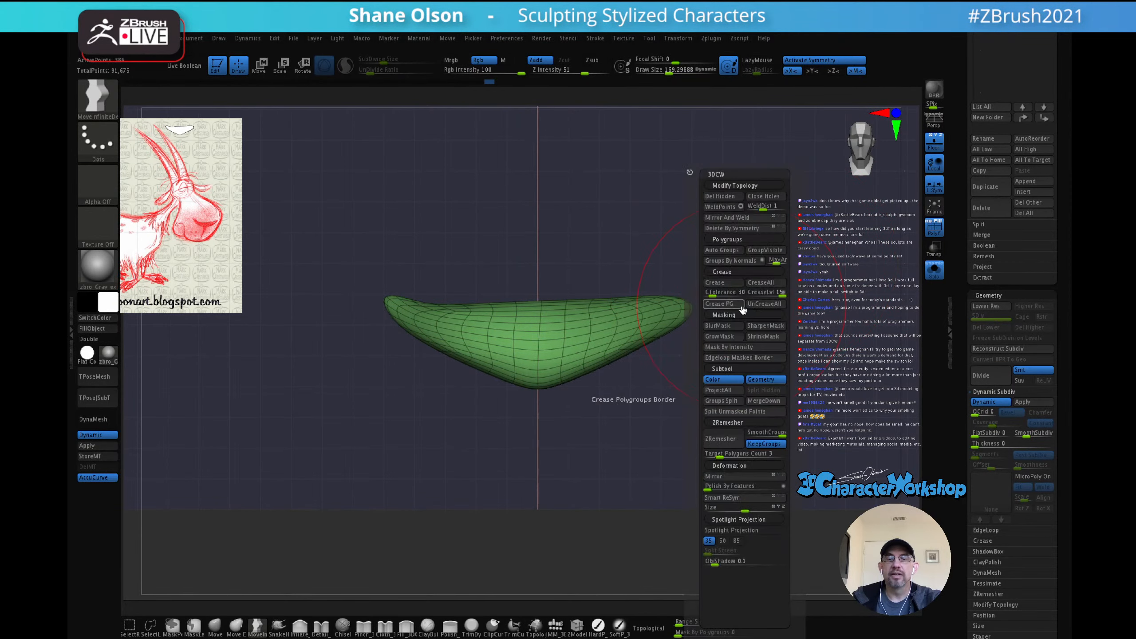
pyautogui.click(736, 222)
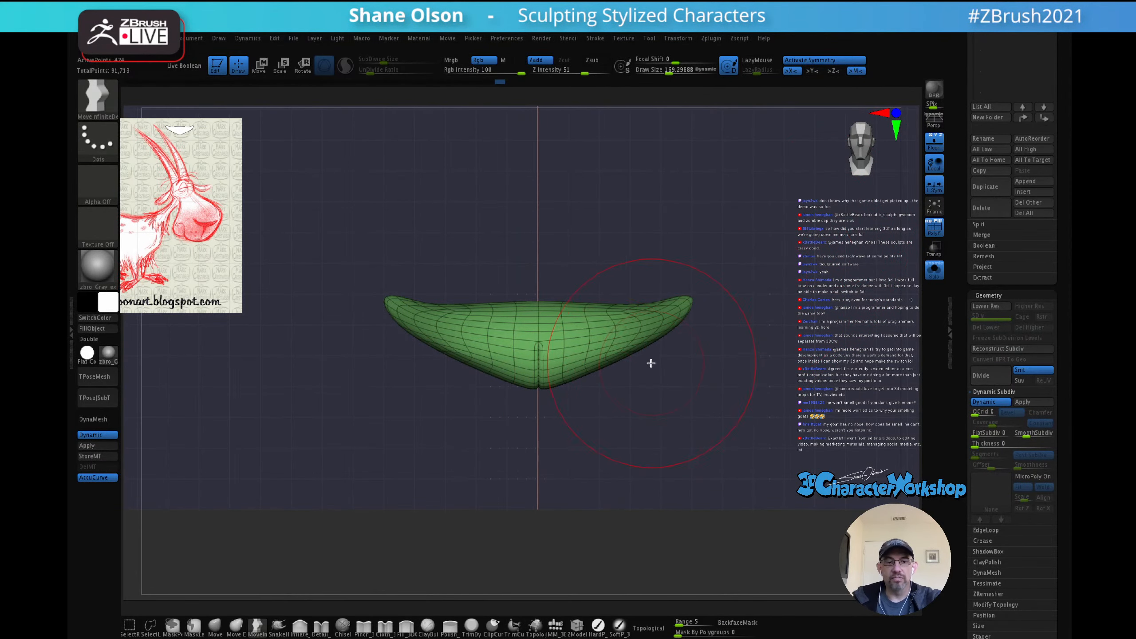
pyautogui.keyDown('alt'); pyautogui.moveTo(650, 363); pyautogui.dragTo(652, 386); pyautogui.keyUp('alt')
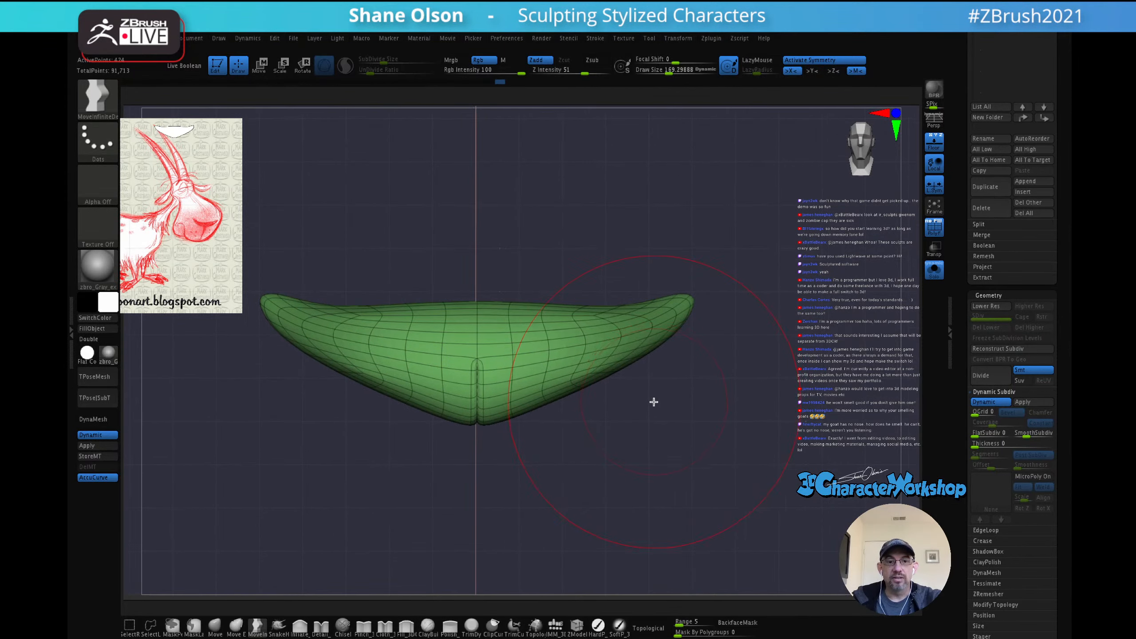
# Step: Turn symmetry off and shift the nose's centre seam sideways using the Move brush with a draw size of about 94.5
pyautogui.press('x')
pyautogui.press('s')
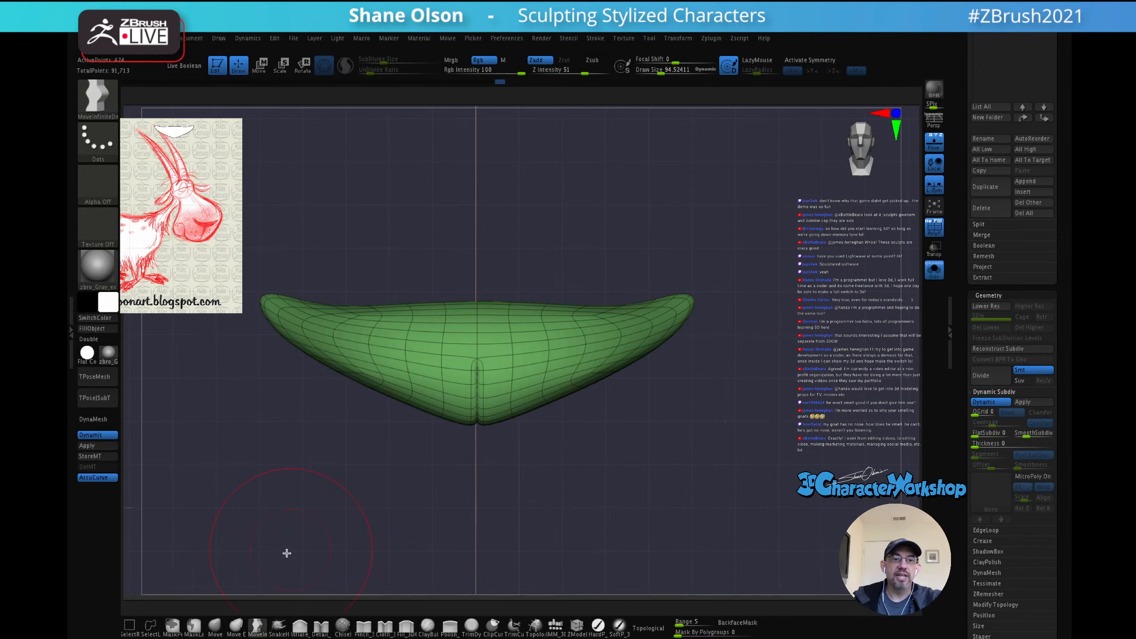
pyautogui.click(221, 629)
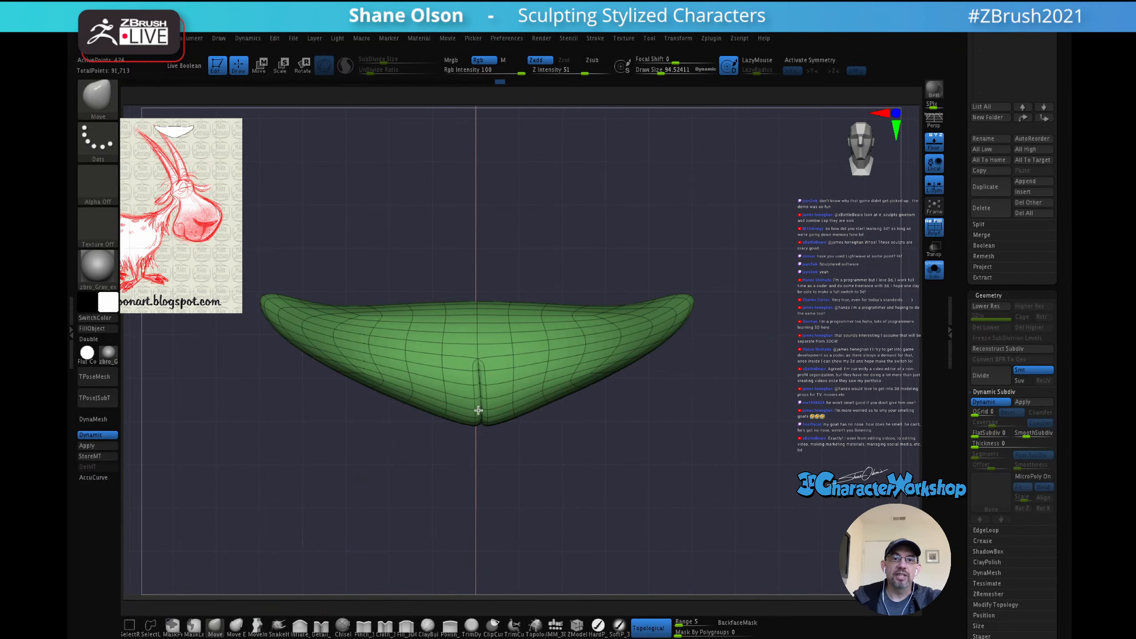
pyautogui.moveTo(586, 461); pyautogui.dragTo(588, 208)
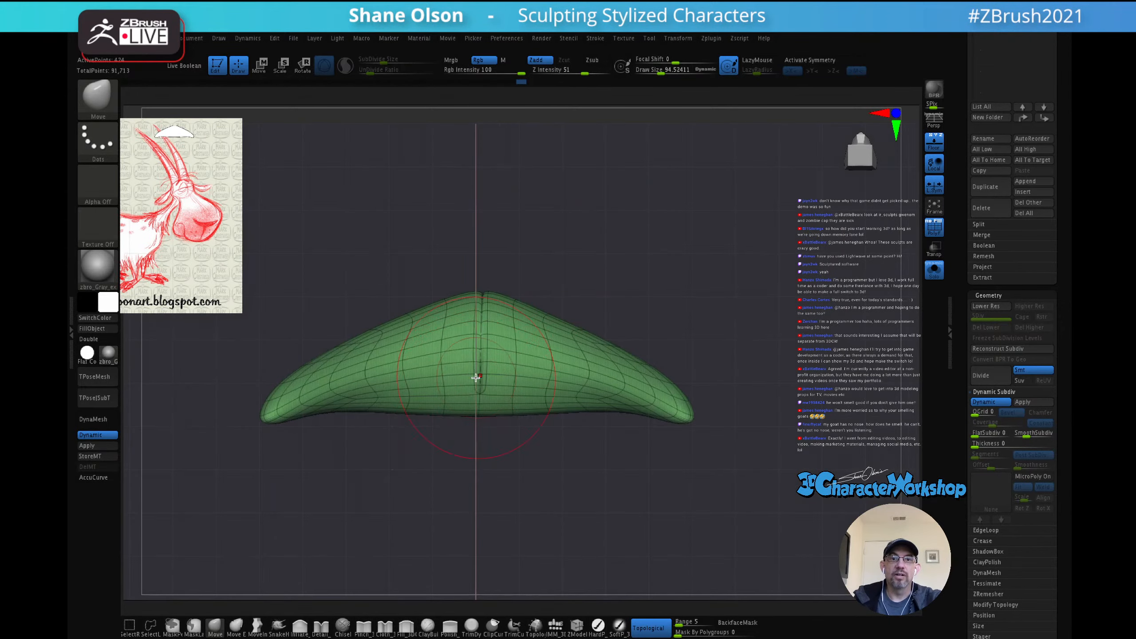
pyautogui.moveTo(554, 211); pyautogui.dragTo(548, 431)
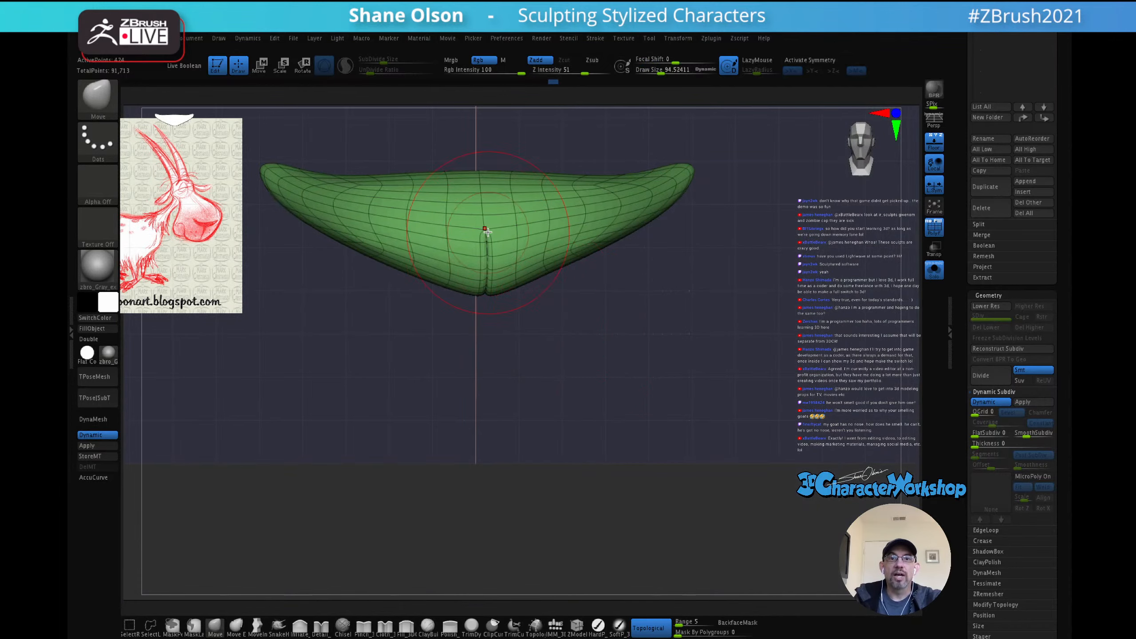
# Step: Mirror and weld the nose piece again to clean up the shifted centre seam
pyautogui.press('space')
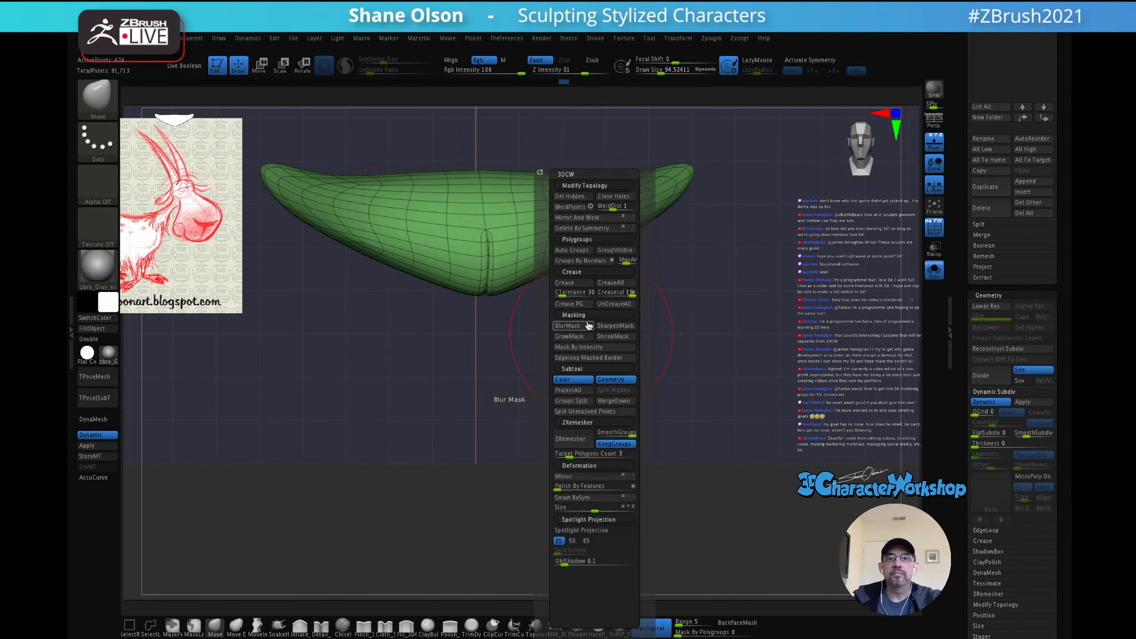
pyautogui.click(579, 218)
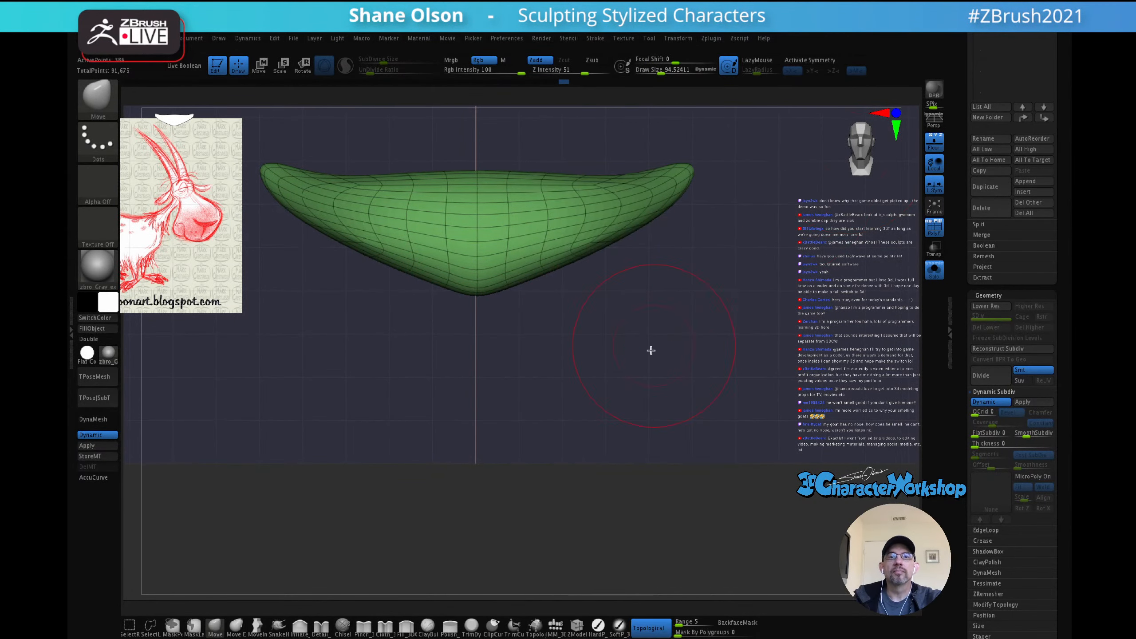
pyautogui.moveTo(637, 388)
pyautogui.mouseDown()
pyautogui.moveTo(629, 247)
pyautogui.moveTo(639, 388)
pyautogui.mouseUp()
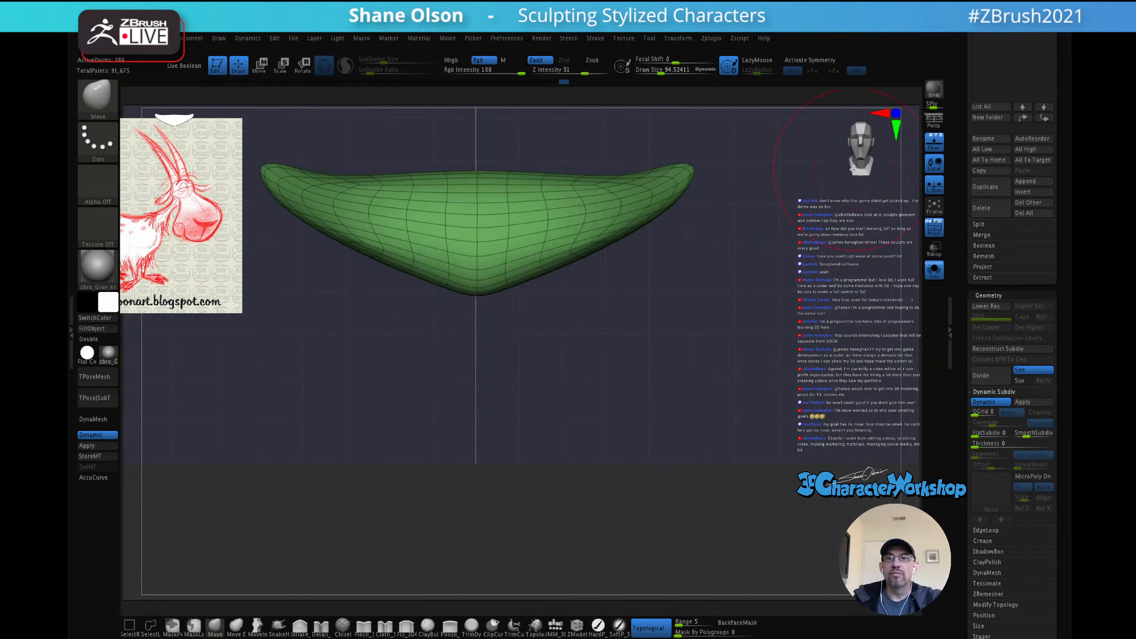
# Step: Hide the floor grid and turn symmetry back on for the nose piece
pyautogui.click(934, 151)
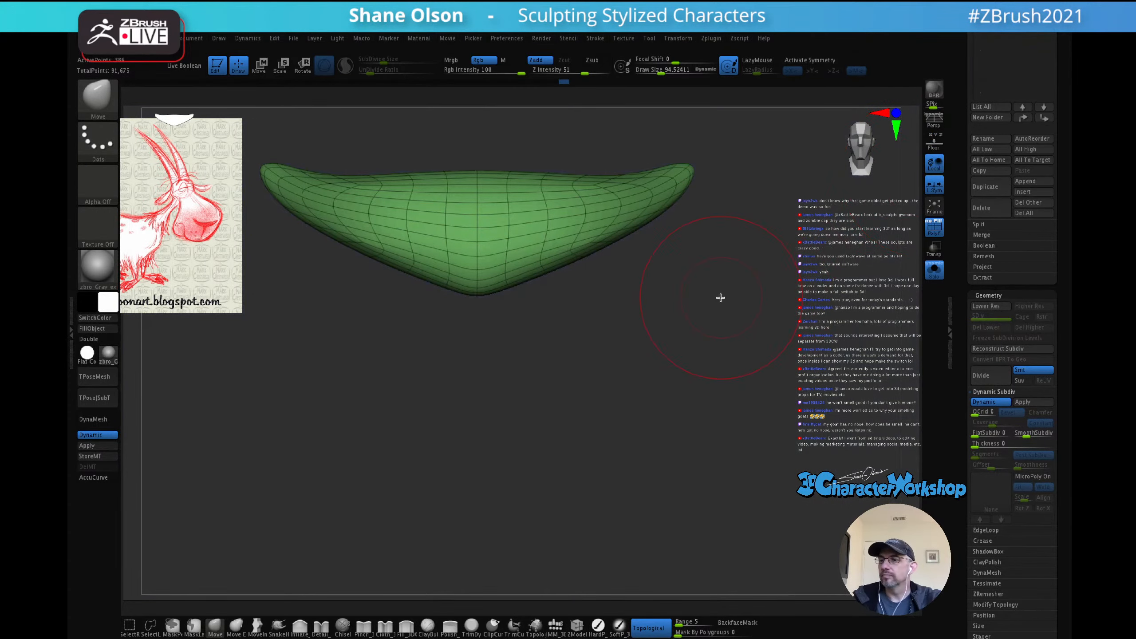
pyautogui.keyDown('alt'); pyautogui.moveTo(720, 298); pyautogui.dragTo(714, 335); pyautogui.keyUp('alt')
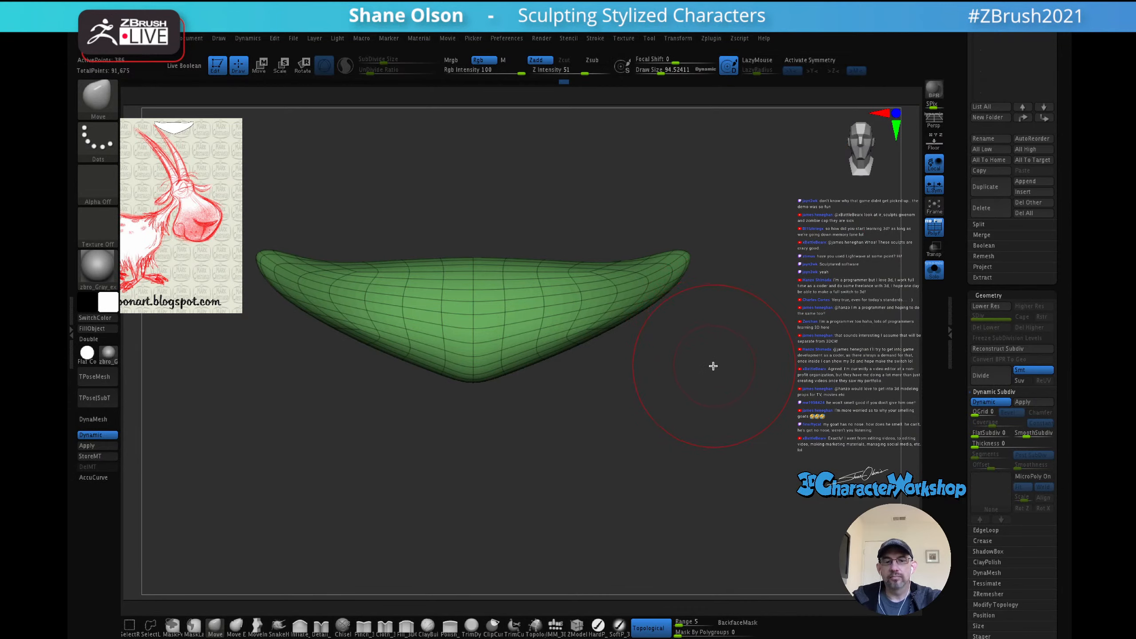
pyautogui.press('x')
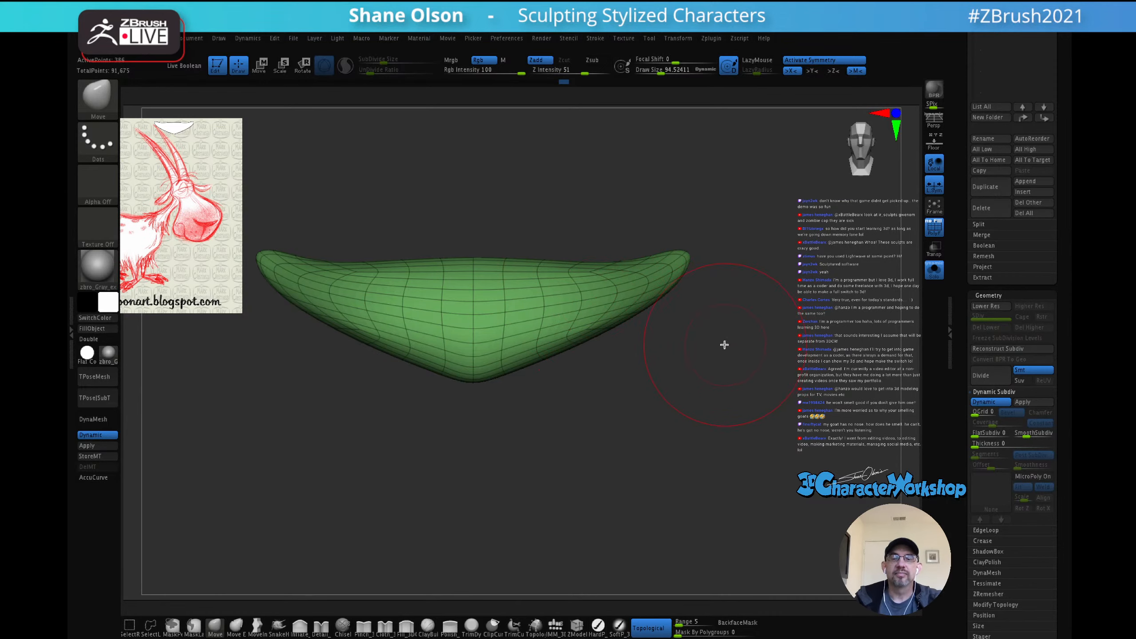
# Step: Smooth the nose's outer tips and bring the rest of the goat back into view
pyautogui.moveTo(759, 317)
pyautogui.mouseDown()
pyautogui.moveTo(748, 350)
pyautogui.moveTo(702, 320)
pyautogui.moveTo(711, 412)
pyautogui.moveTo(691, 372)
pyautogui.mouseUp()
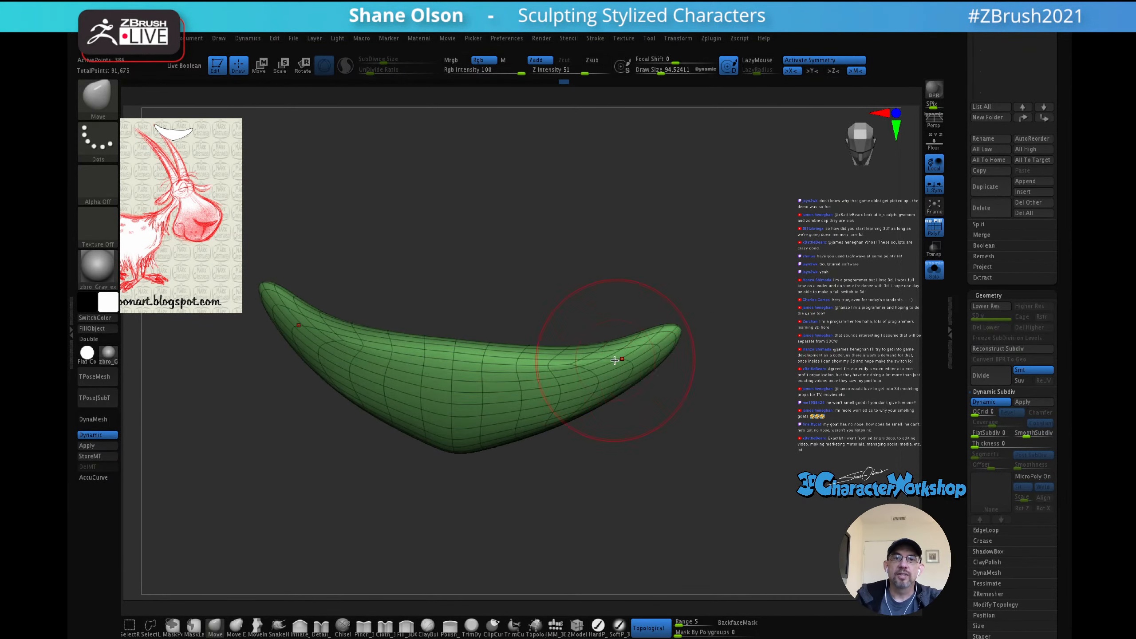
pyautogui.moveTo(617, 359)
pyautogui.keyDown('shift'); pyautogui.mouseDown()
pyautogui.moveTo(618, 336)
pyautogui.moveTo(592, 357)
pyautogui.moveTo(662, 337)
pyautogui.mouseUp(); pyautogui.keyUp('shift')
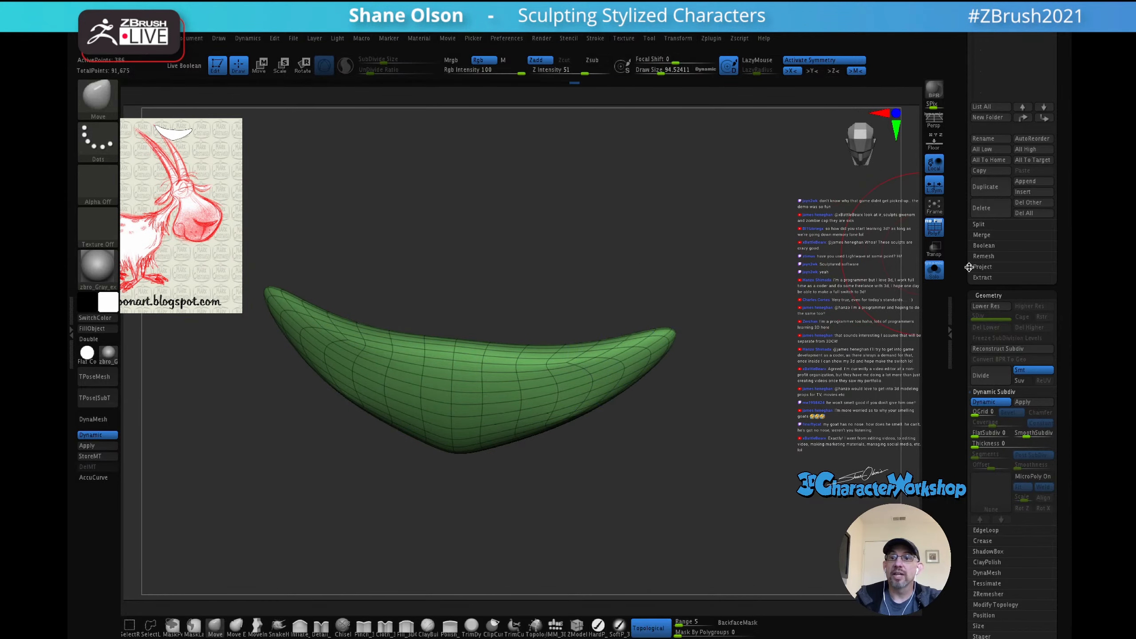
pyautogui.click(935, 270)
# Step: Reduce the draw size to about 77 for the nose's corners and hide the wireframe
pyautogui.moveTo(697, 388)
pyautogui.mouseDown()
pyautogui.moveTo(706, 433)
pyautogui.moveTo(692, 287)
pyautogui.mouseUp()
pyautogui.press('s')
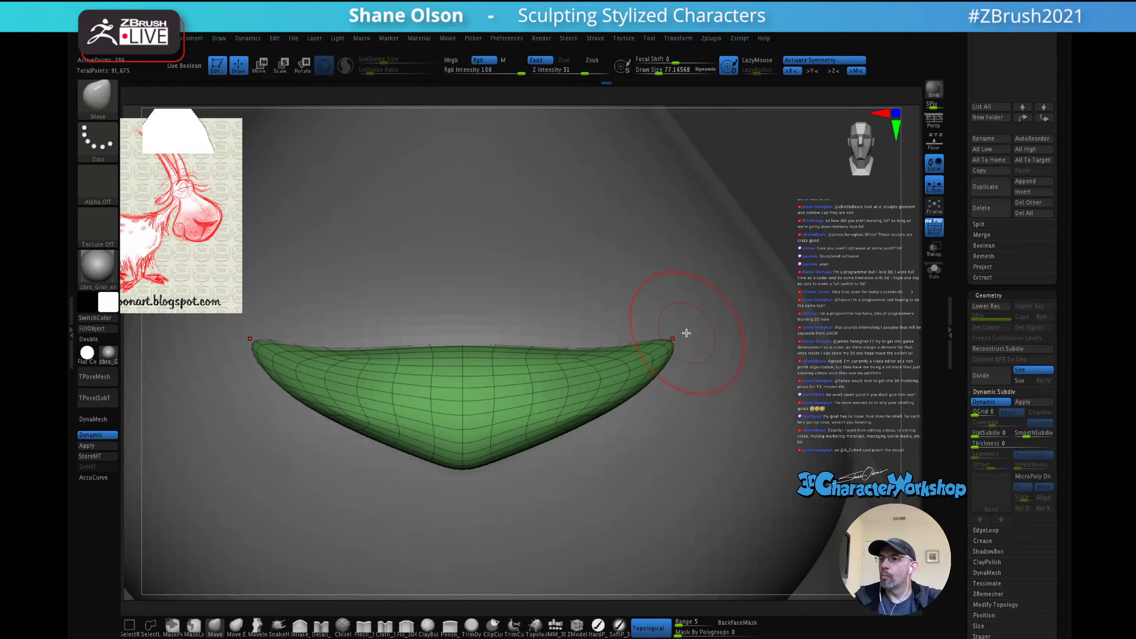
pyautogui.keyDown('alt'); pyautogui.moveTo(699, 328); pyautogui.dragTo(766, 254); pyautogui.keyUp('alt')
pyautogui.moveTo(791, 295)
pyautogui.mouseDown()
pyautogui.moveTo(785, 305)
pyautogui.moveTo(818, 294)
pyautogui.moveTo(779, 284)
pyautogui.moveTo(771, 311)
pyautogui.moveTo(786, 388)
pyautogui.moveTo(714, 391)
pyautogui.moveTo(712, 421)
pyautogui.mouseUp()
pyautogui.hotkey('shift', 'f')
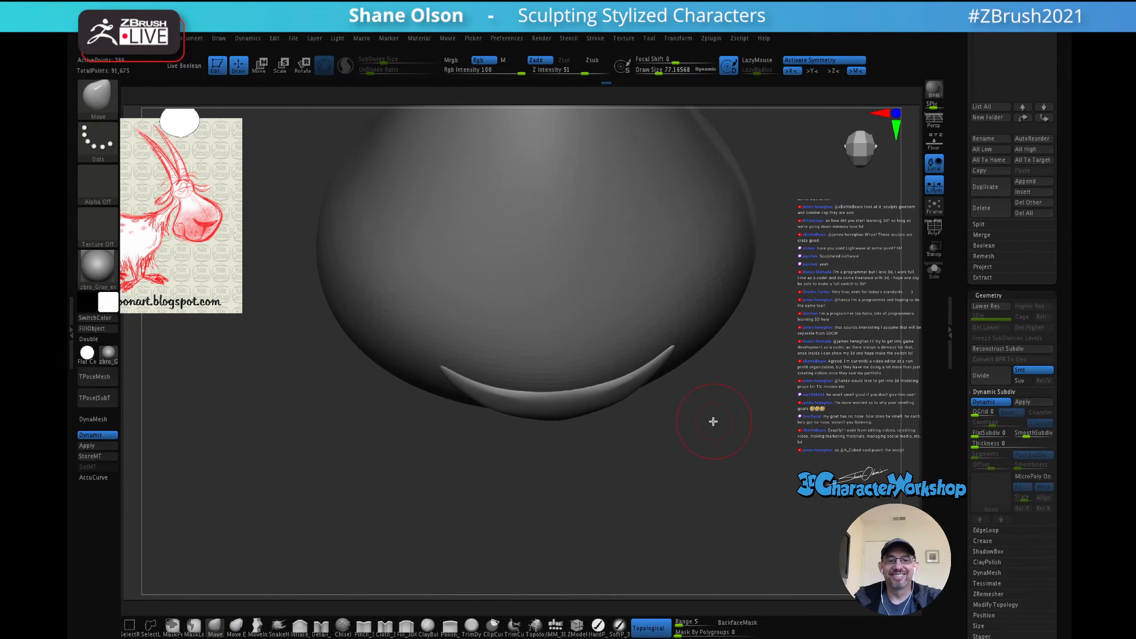
# Step: Adjust the outer part of the nose's lower edge against the muzzle with a draw size of about 140
pyautogui.press('s')
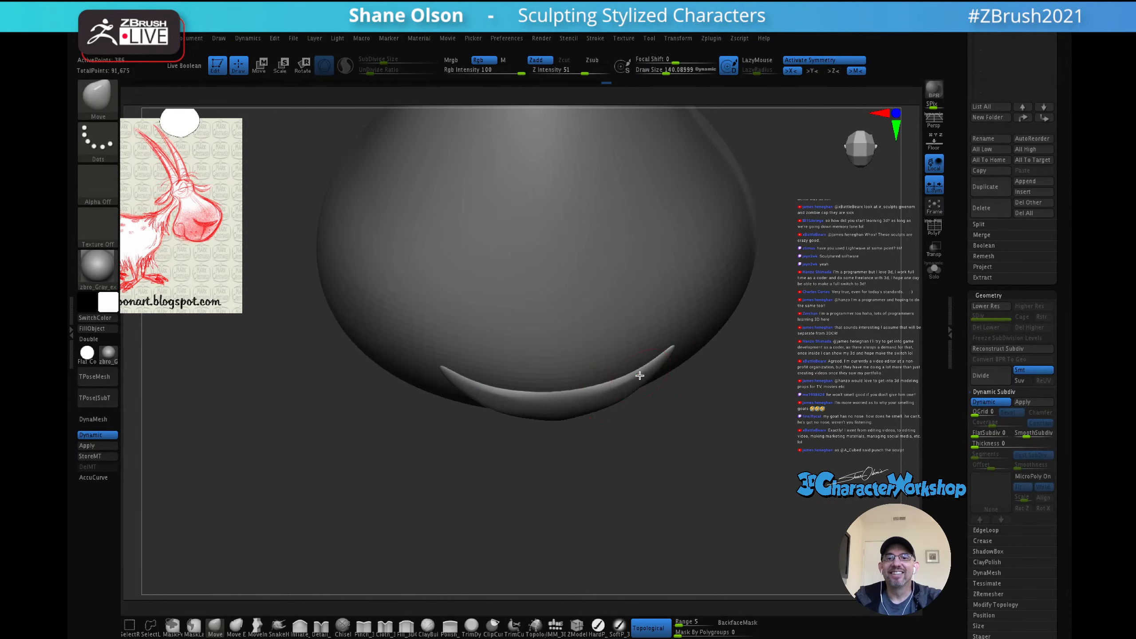
pyautogui.moveTo(610, 444); pyautogui.dragTo(617, 400)
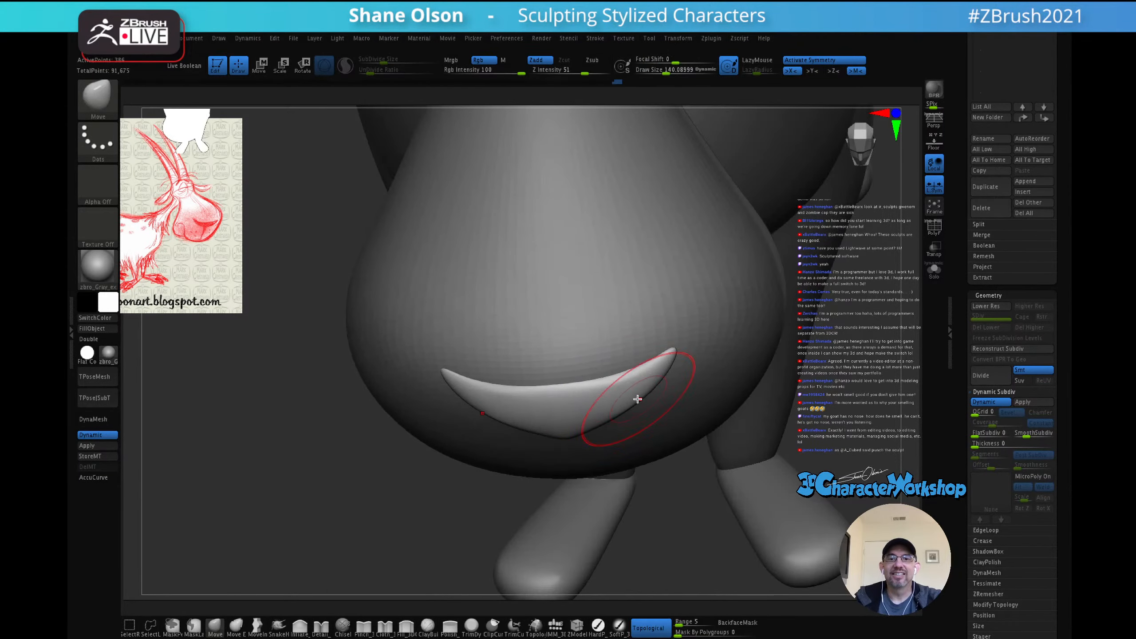
pyautogui.moveTo(652, 363)
pyautogui.mouseDown(button='right')
pyautogui.moveTo(644, 343)
pyautogui.moveTo(786, 335)
pyautogui.moveTo(778, 342)
pyautogui.moveTo(749, 326)
pyautogui.moveTo(772, 314)
pyautogui.mouseUp(button='right')
# Step: Select the goat's head mesh and enlarge the draw size to about 289 for work on the mouth
pyautogui.keyDown('alt'); pyautogui.click(684, 396); pyautogui.keyUp('alt')
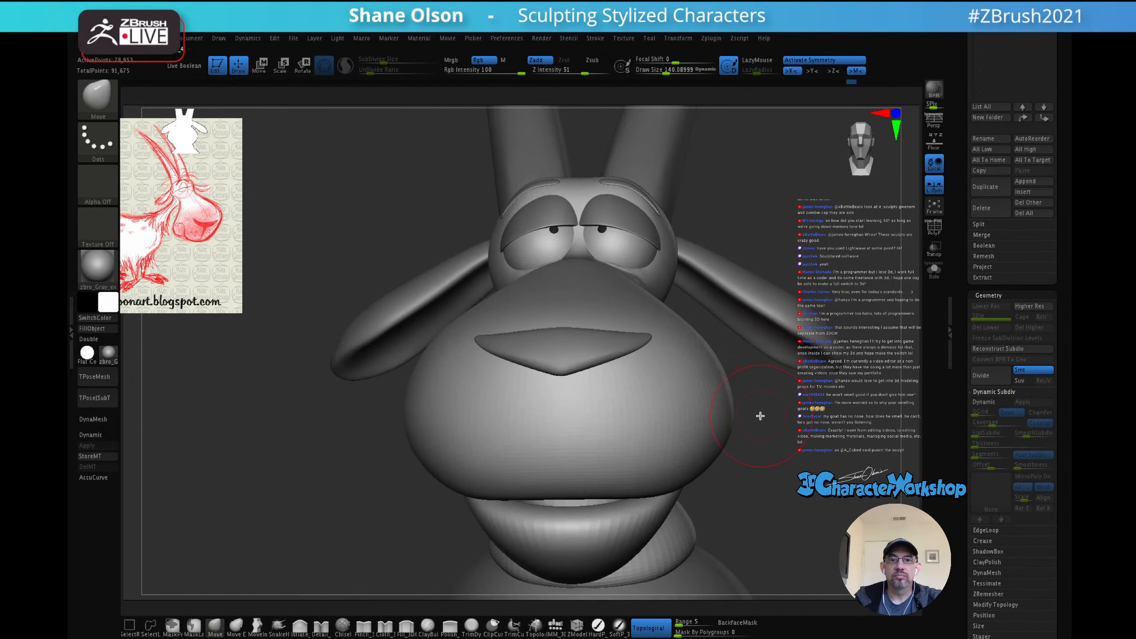
pyautogui.moveTo(760, 415)
pyautogui.mouseDown(button='right')
pyautogui.moveTo(786, 411)
pyautogui.moveTo(758, 411)
pyautogui.moveTo(760, 401)
pyautogui.moveTo(768, 420)
pyautogui.moveTo(758, 398)
pyautogui.mouseUp(button='right')
pyautogui.moveTo(601, 409); pyautogui.dragTo(599, 388, button='right')
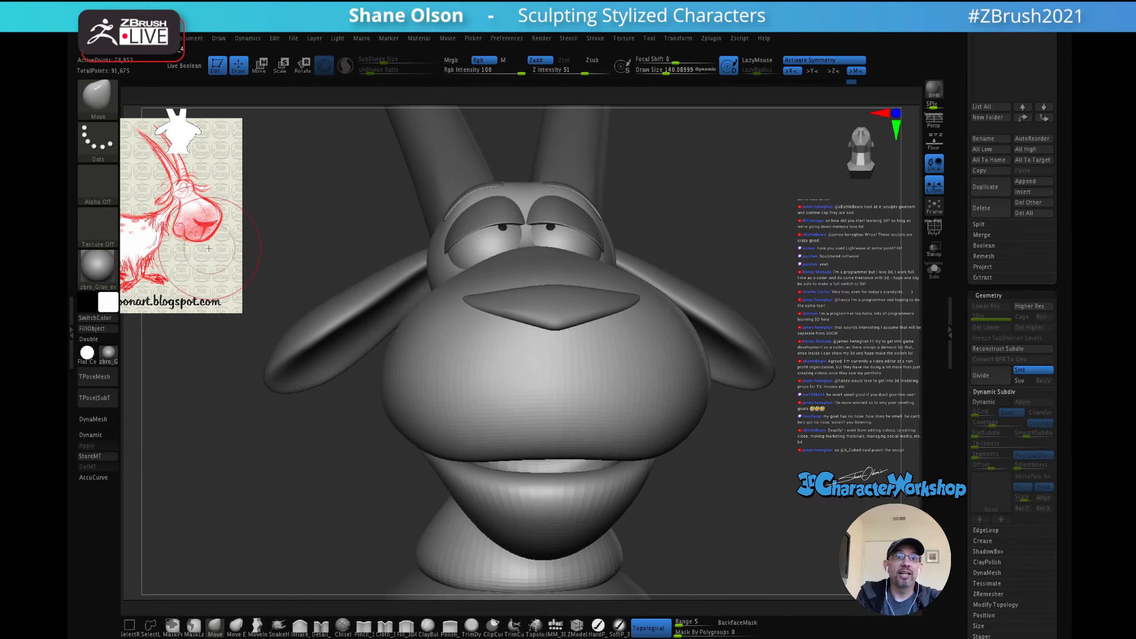
pyautogui.keyDown('alt'); pyautogui.moveTo(748, 471); pyautogui.dragTo(735, 452, button='right'); pyautogui.keyUp('alt')
pyautogui.press('s')
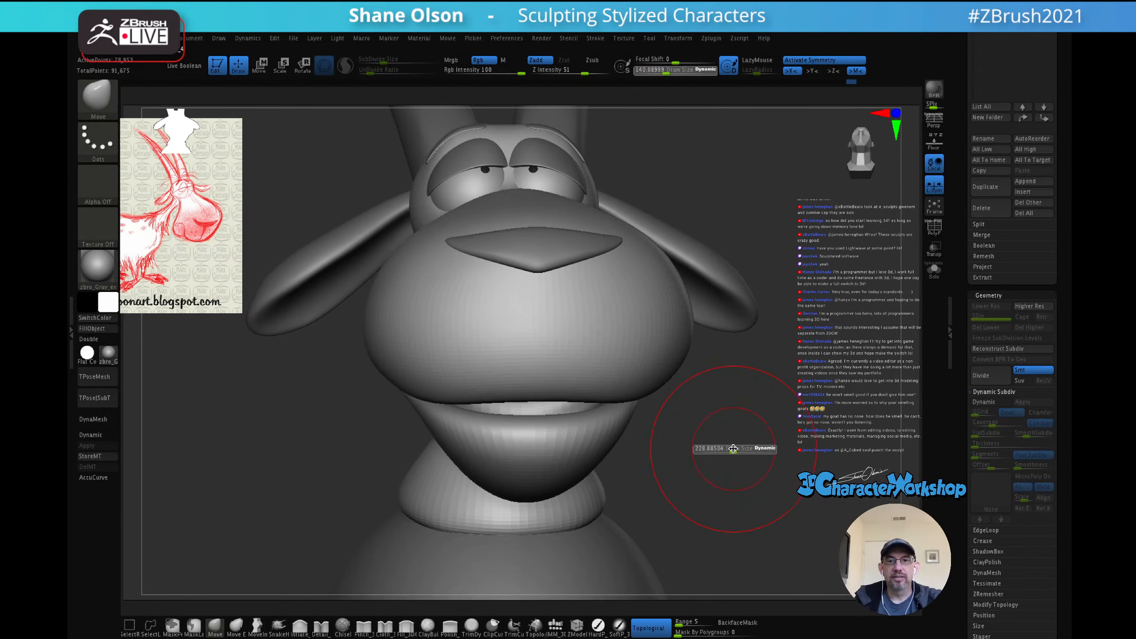
pyautogui.moveTo(552, 407); pyautogui.dragTo(542, 387, button='right')
pyautogui.press('s')
pyautogui.moveTo(527, 378); pyautogui.dragTo(532, 379)
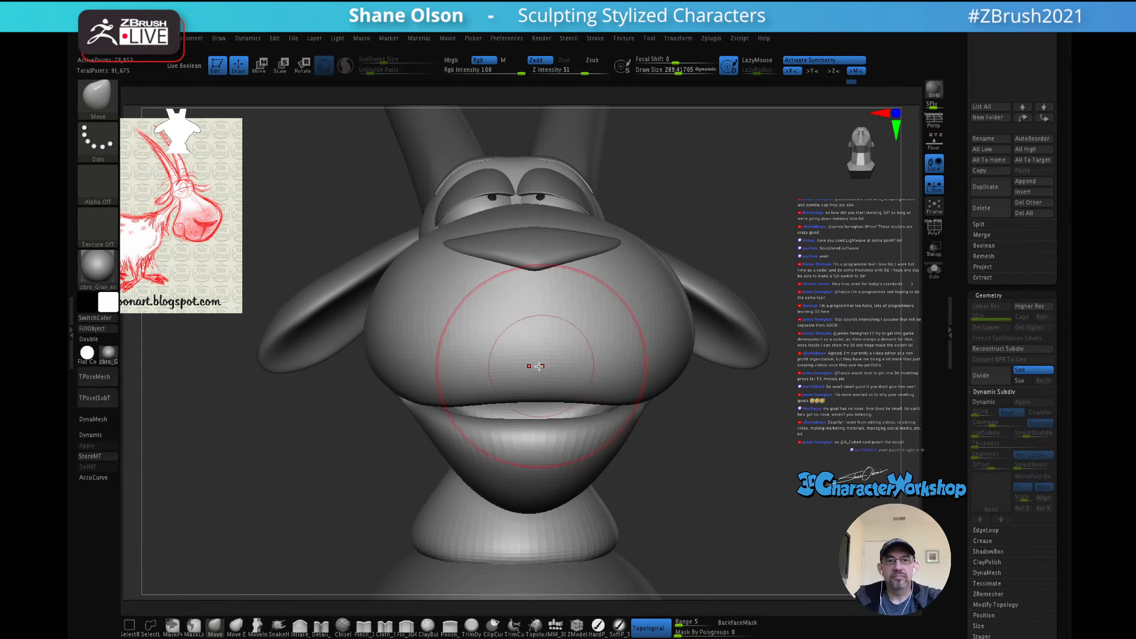
# Step: Pull the middle of the upper lip down over the mouth opening with a draw size of about 384 and a topological range of 3
pyautogui.press('s')
pyautogui.moveTo(514, 377); pyautogui.dragTo(513, 377)
pyautogui.moveTo(528, 381); pyautogui.dragTo(520, 363, button='right')
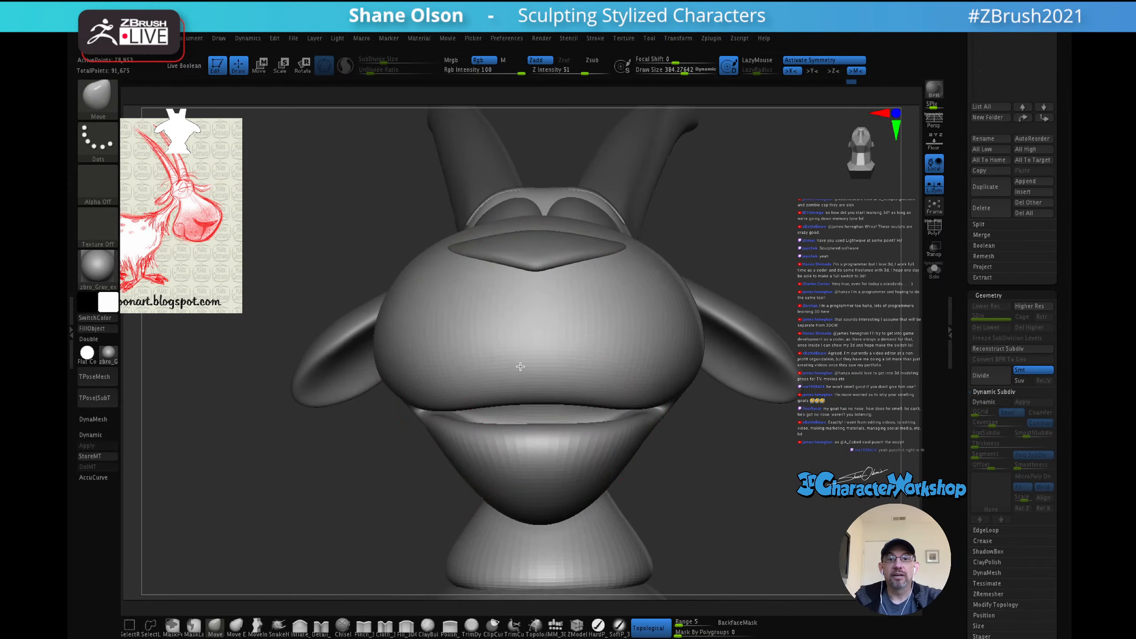
pyautogui.moveTo(520, 363); pyautogui.dragTo(527, 391)
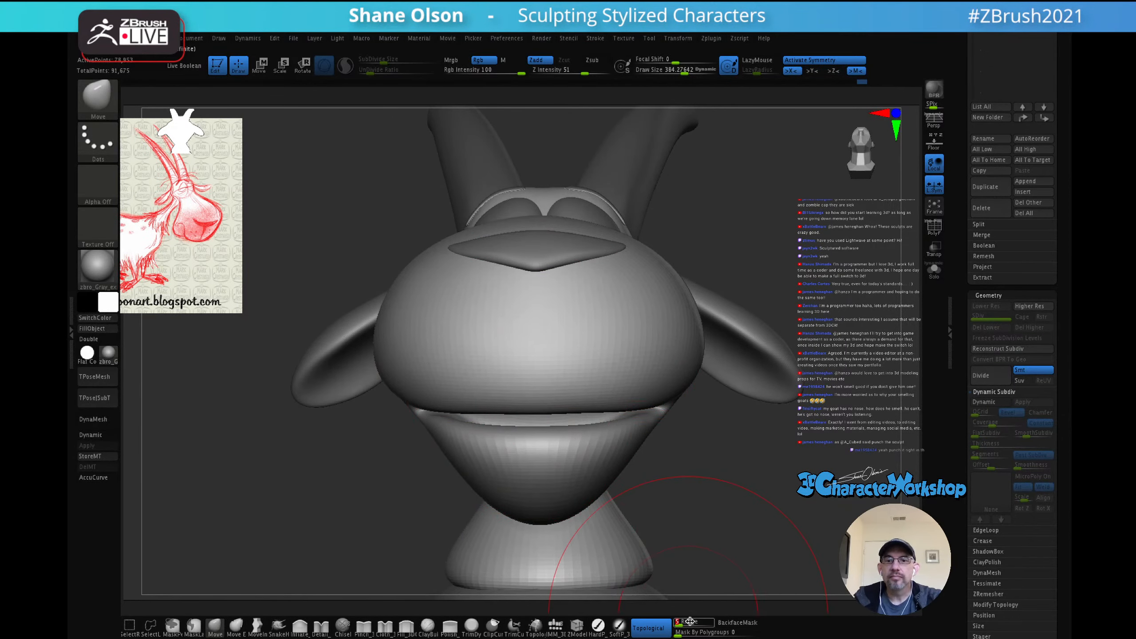
pyautogui.press('Return')
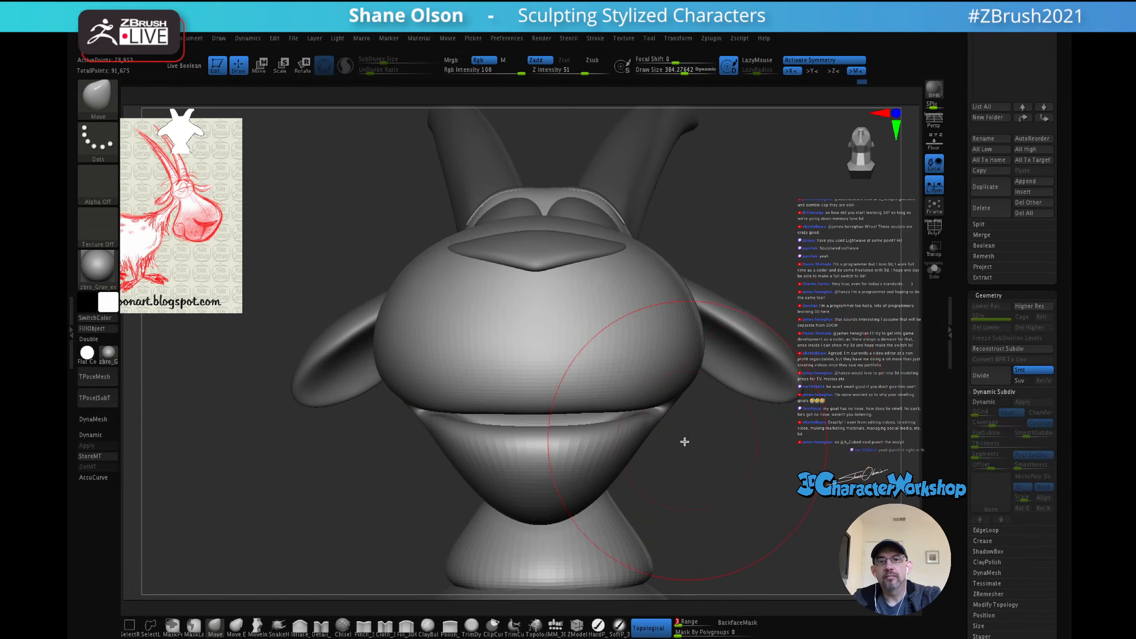
pyautogui.moveTo(515, 388); pyautogui.dragTo(522, 401)
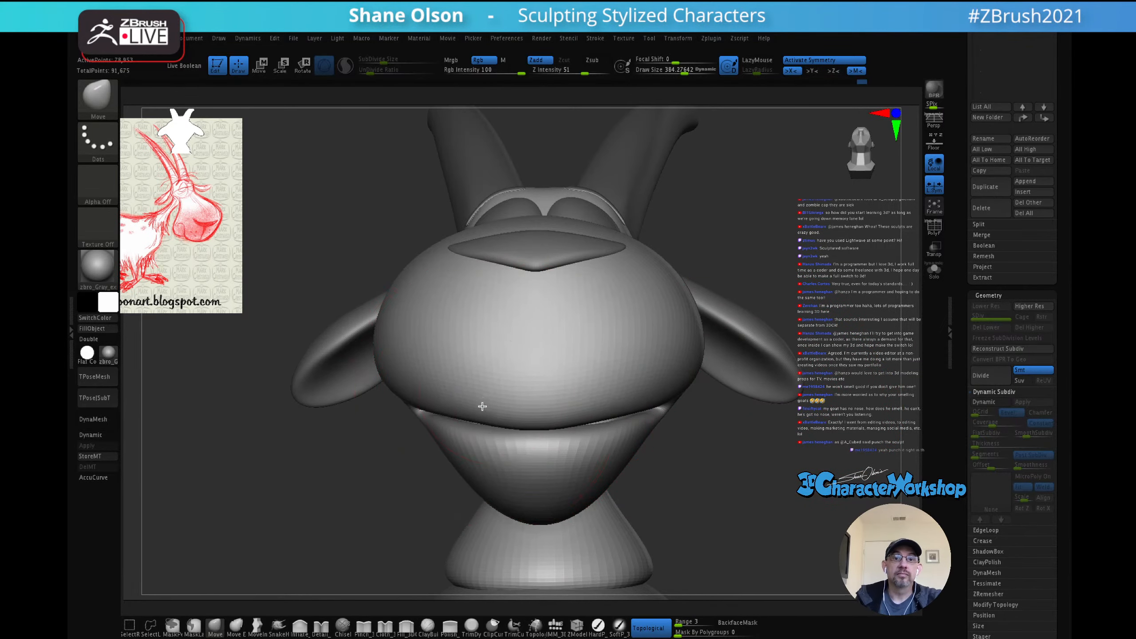
# Step: Raise the corner of the mouth in side view and shape the lips beside it, reducing the draw size to about 339
pyautogui.moveTo(469, 406)
pyautogui.mouseDown(button='right')
pyautogui.moveTo(544, 360)
pyautogui.moveTo(568, 368)
pyautogui.moveTo(524, 384)
pyautogui.mouseUp(button='right')
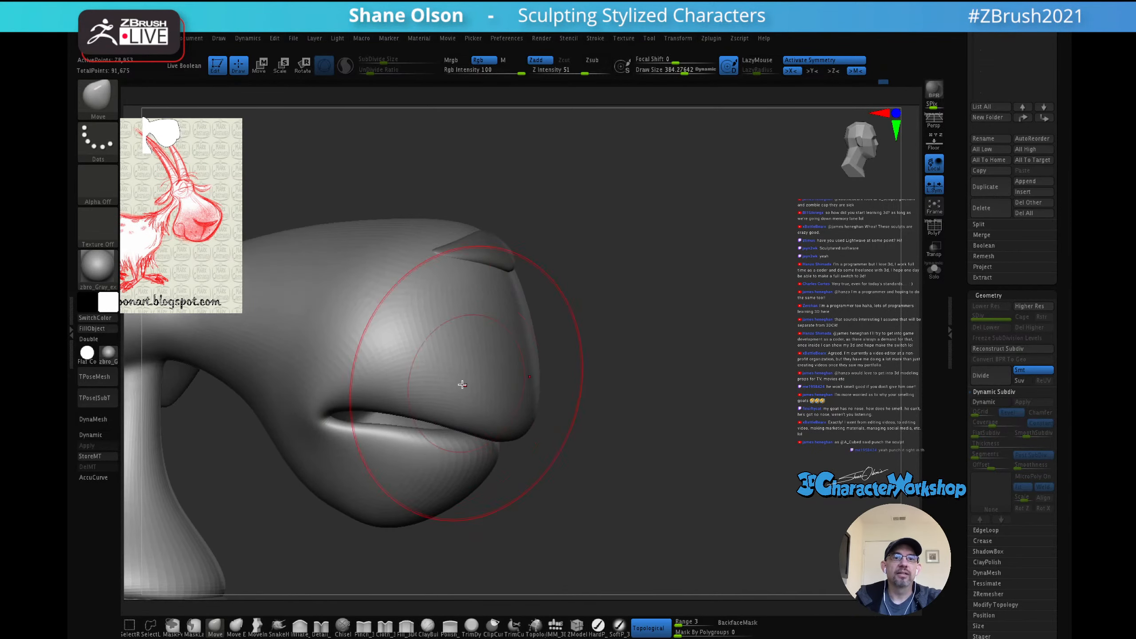
pyautogui.moveTo(323, 432); pyautogui.dragTo(322, 410)
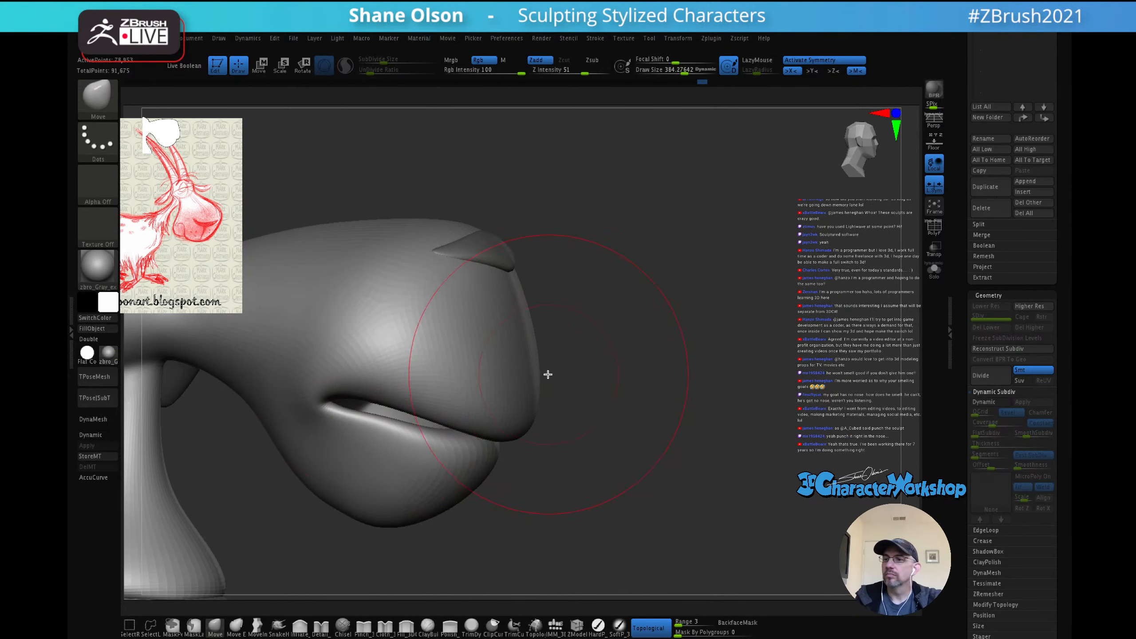
pyautogui.moveTo(546, 375)
pyautogui.mouseDown(button='right')
pyautogui.moveTo(512, 381)
pyautogui.moveTo(639, 363)
pyautogui.moveTo(599, 373)
pyautogui.moveTo(590, 356)
pyautogui.moveTo(579, 403)
pyautogui.mouseUp(button='right')
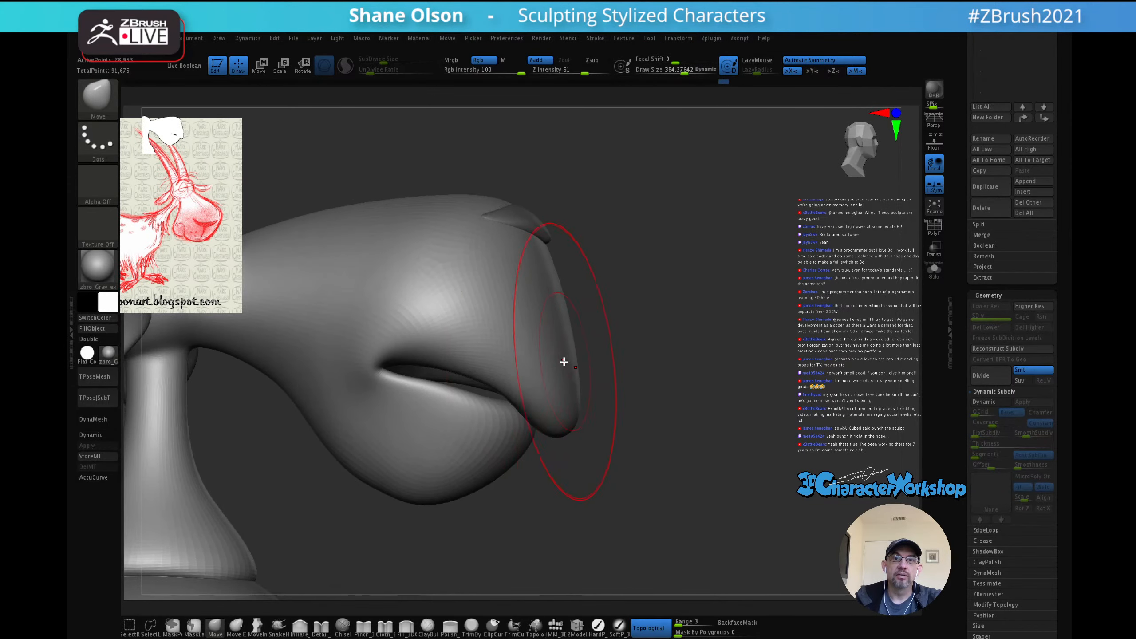
pyautogui.moveTo(515, 367)
pyautogui.mouseDown(button='right')
pyautogui.moveTo(517, 378)
pyautogui.moveTo(572, 382)
pyautogui.moveTo(562, 362)
pyautogui.moveTo(614, 405)
pyautogui.moveTo(644, 376)
pyautogui.moveTo(686, 372)
pyautogui.moveTo(657, 360)
pyautogui.moveTo(689, 355)
pyautogui.moveTo(641, 373)
pyautogui.moveTo(697, 356)
pyautogui.moveTo(684, 364)
pyautogui.mouseUp(button='right')
pyautogui.moveTo(548, 348)
pyautogui.mouseDown(button='right')
pyautogui.moveTo(624, 345)
pyautogui.moveTo(555, 351)
pyautogui.mouseUp(button='right')
pyautogui.press('s')
pyautogui.moveTo(471, 411); pyautogui.dragTo(467, 411)
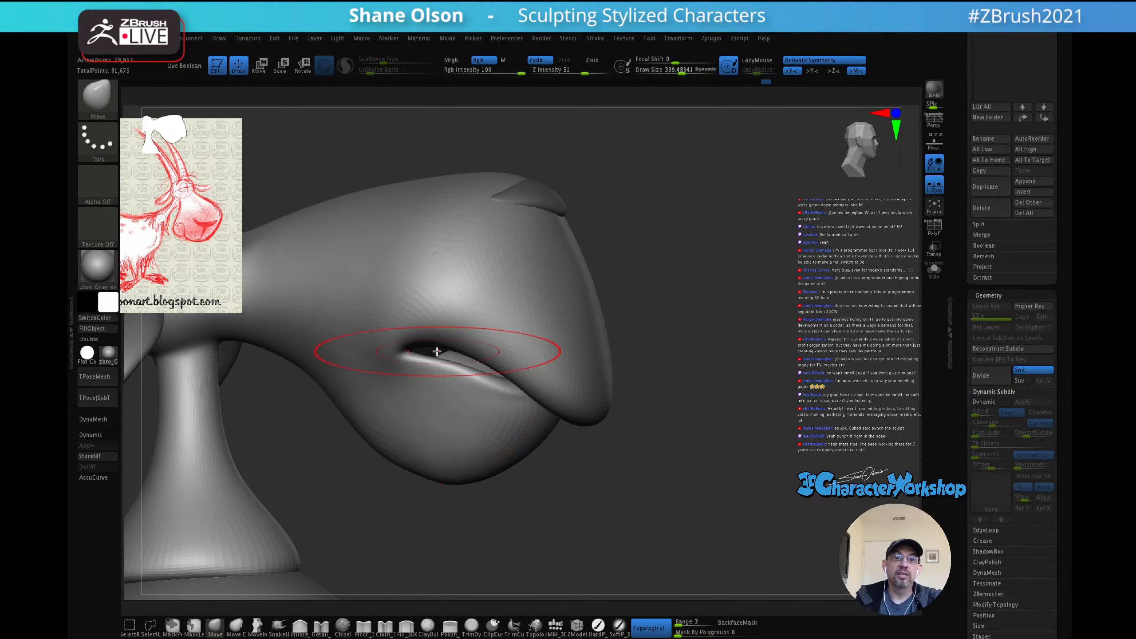
# Step: Narrow the gap between the lips near the mouth's corner with a draw size of about 375
pyautogui.moveTo(542, 342)
pyautogui.mouseDown(button='right')
pyautogui.moveTo(503, 353)
pyautogui.moveTo(535, 340)
pyautogui.moveTo(485, 382)
pyautogui.mouseUp(button='right')
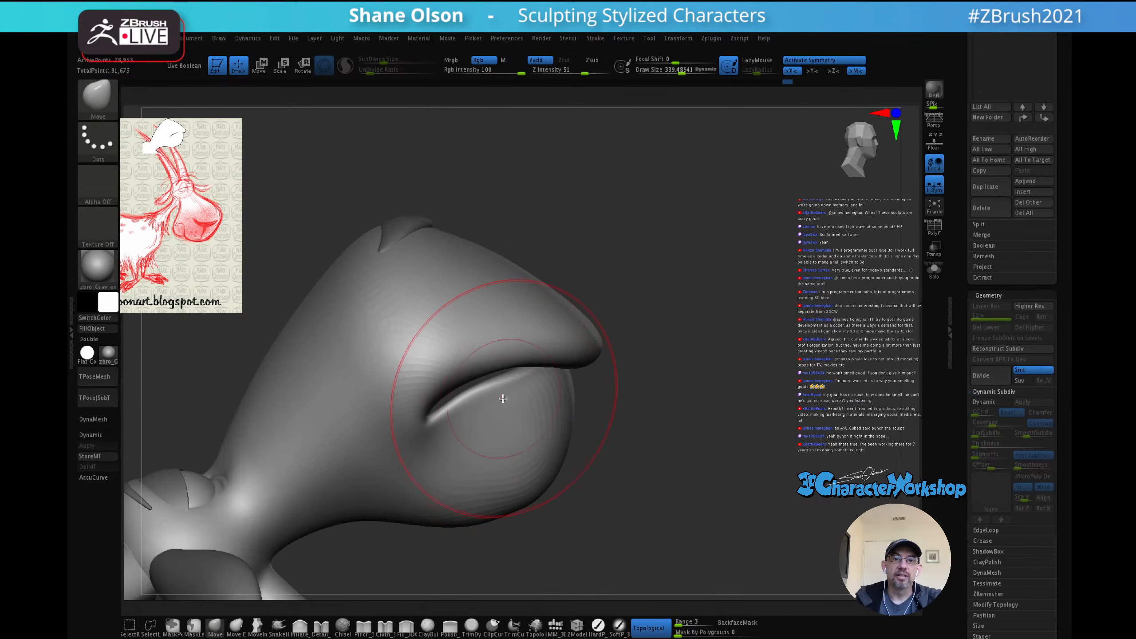
pyautogui.moveTo(611, 386)
pyautogui.mouseDown(button='right')
pyautogui.moveTo(565, 424)
pyautogui.moveTo(593, 395)
pyautogui.moveTo(625, 460)
pyautogui.moveTo(679, 370)
pyautogui.mouseUp(button='right')
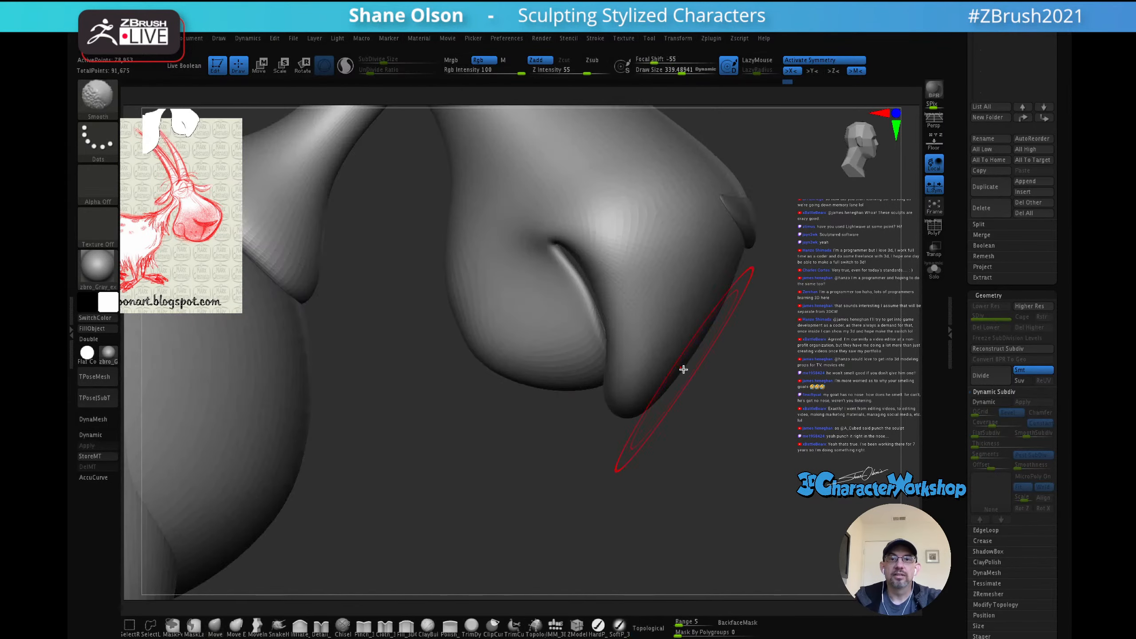
pyautogui.moveTo(746, 409)
pyautogui.mouseDown(button='right')
pyautogui.moveTo(736, 395)
pyautogui.moveTo(682, 456)
pyautogui.moveTo(701, 430)
pyautogui.mouseUp(button='right')
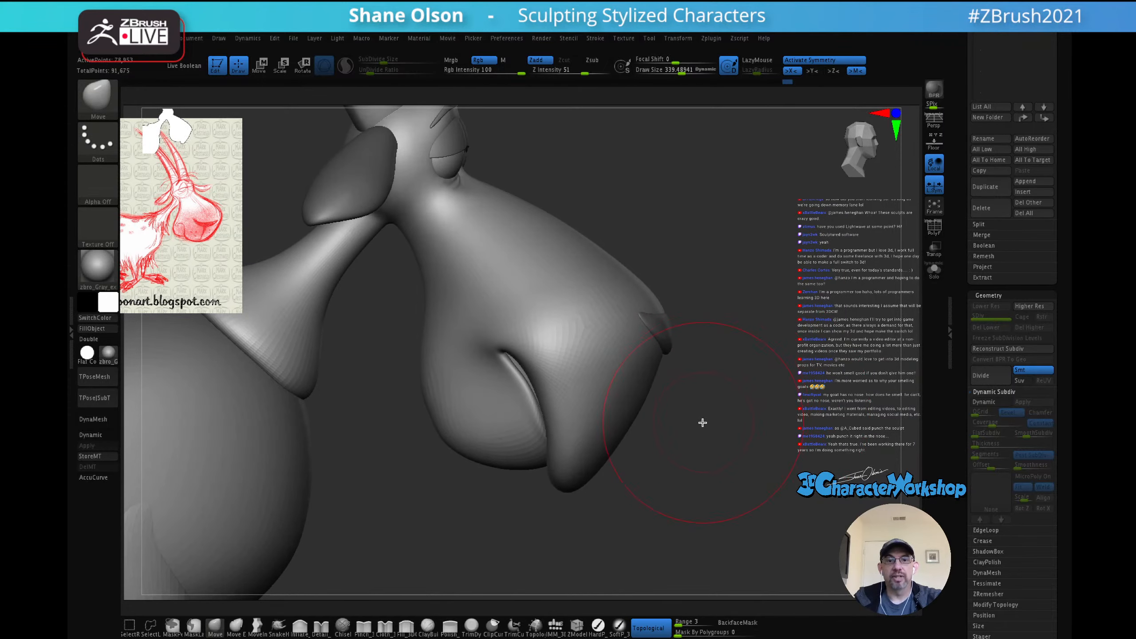
pyautogui.press('s')
pyautogui.moveTo(694, 424); pyautogui.dragTo(697, 424)
pyautogui.moveTo(689, 423); pyautogui.dragTo(684, 413, button='right')
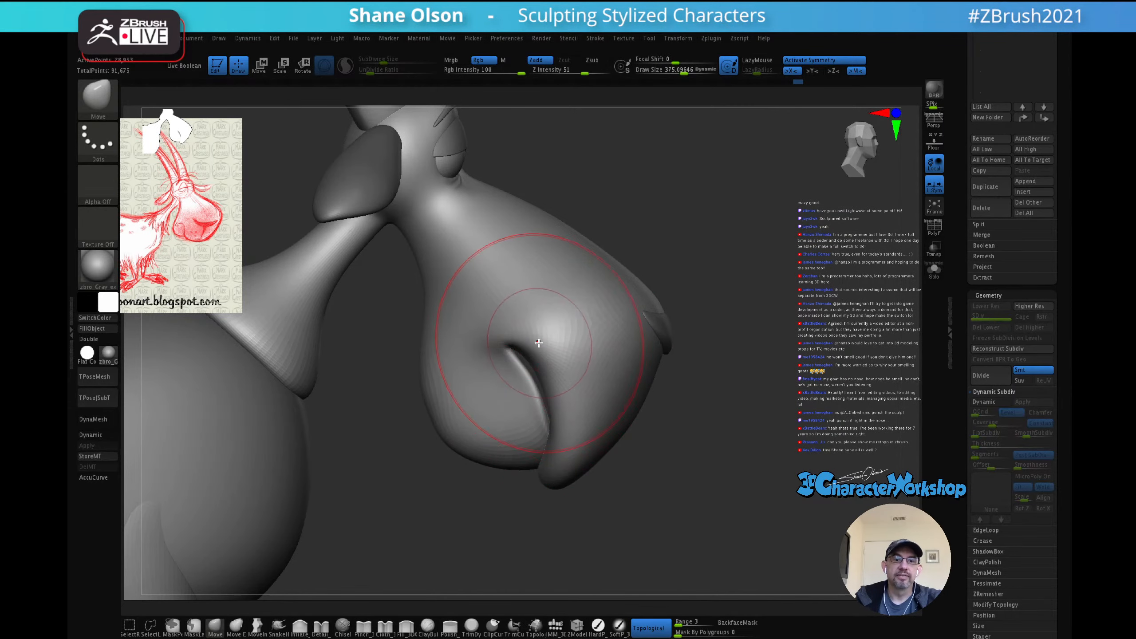
# Step: Pull the mouth's corner back into the cheek with the infinite-depth Move brush at about size 289, and turn topological masking on
pyautogui.press('s')
pyautogui.moveTo(538, 342); pyautogui.dragTo(528, 342)
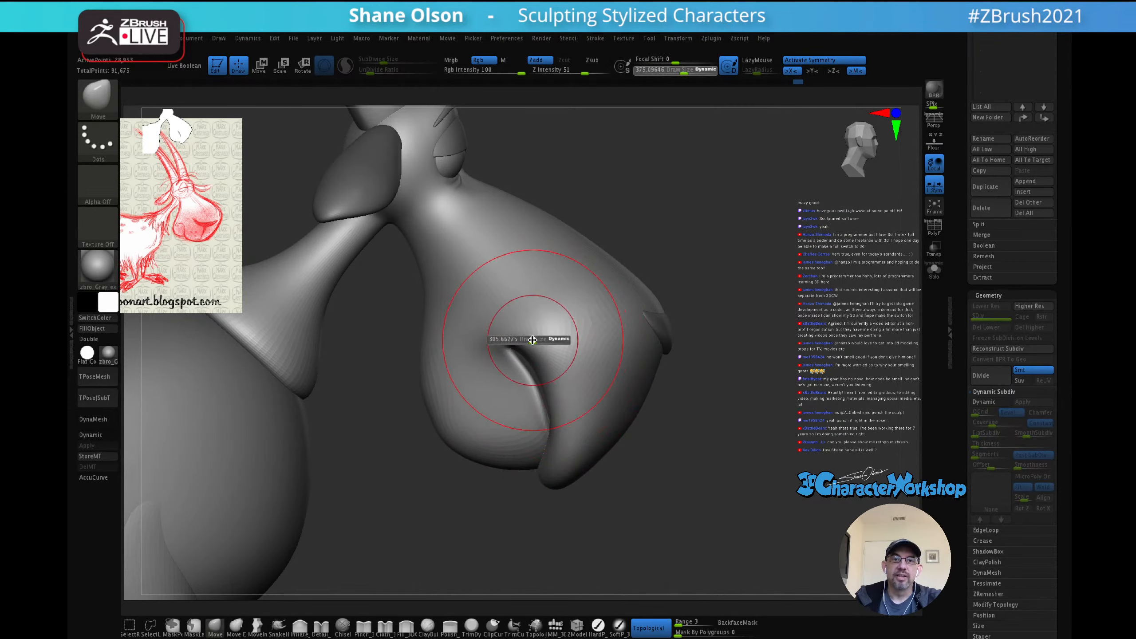
pyautogui.click(259, 626)
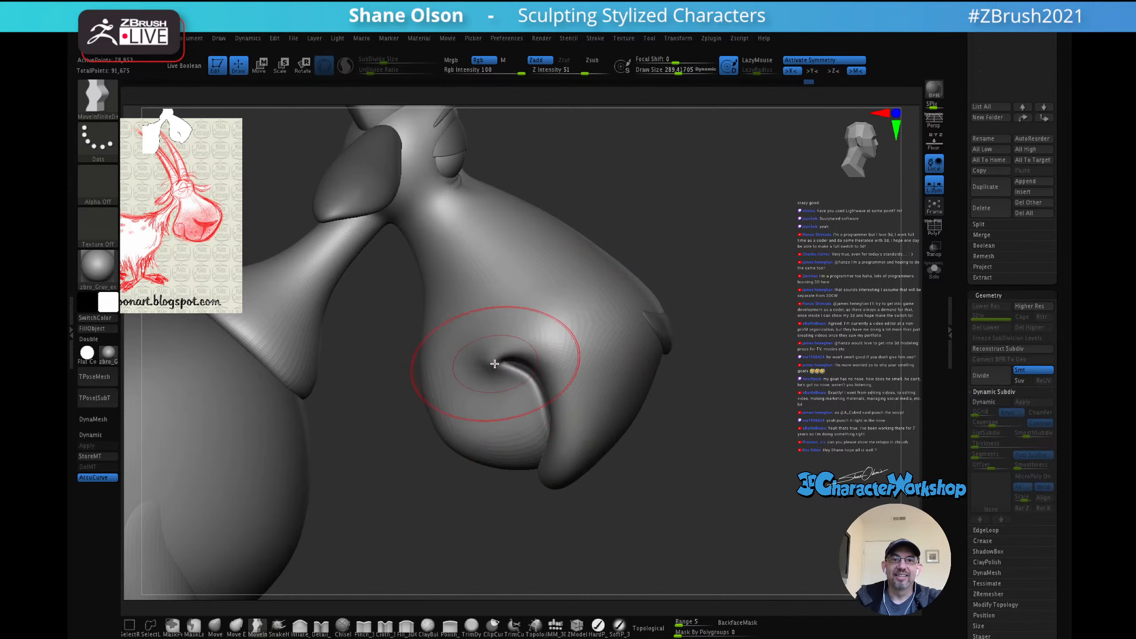
pyautogui.moveTo(619, 369)
pyautogui.mouseDown(button='right')
pyautogui.moveTo(660, 366)
pyautogui.moveTo(588, 380)
pyautogui.moveTo(601, 371)
pyautogui.mouseUp(button='right')
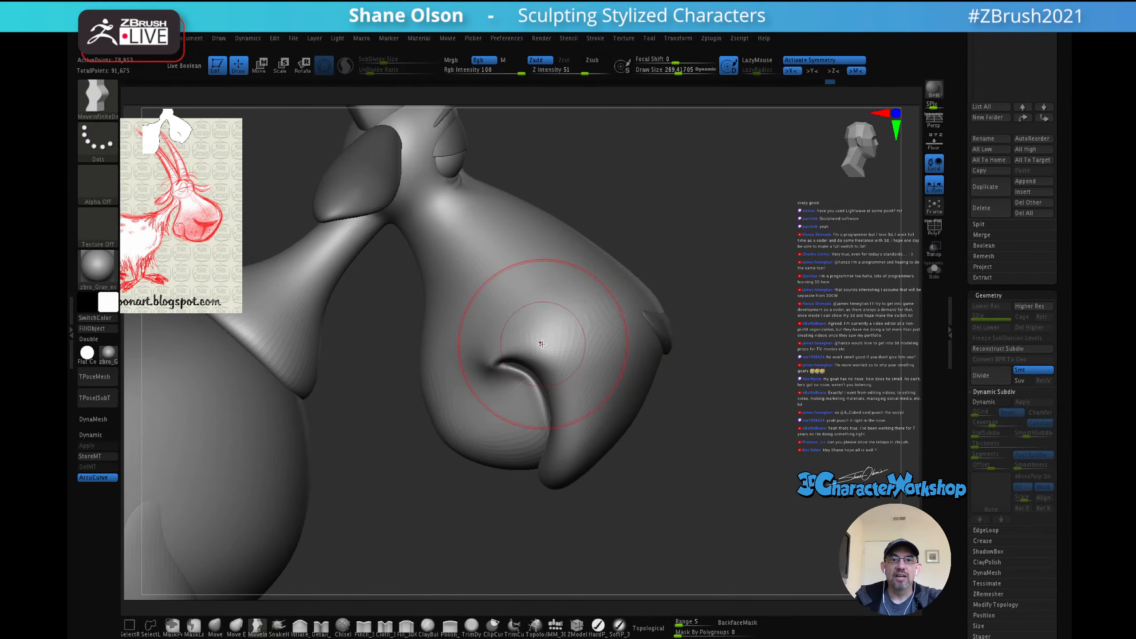
pyautogui.click(649, 628)
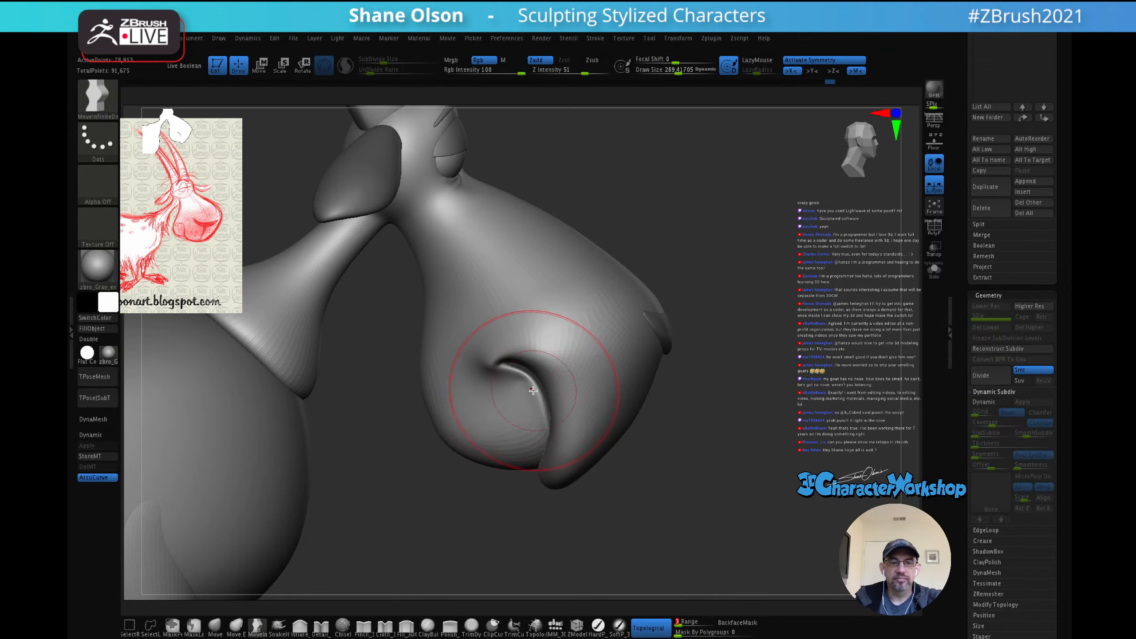
pyautogui.moveTo(526, 386); pyautogui.dragTo(530, 394, button='right')
# Step: Return to the regular Move brush and tuck in the crease at the mouth's corner, reducing the draw size to about 151
pyautogui.click(216, 625)
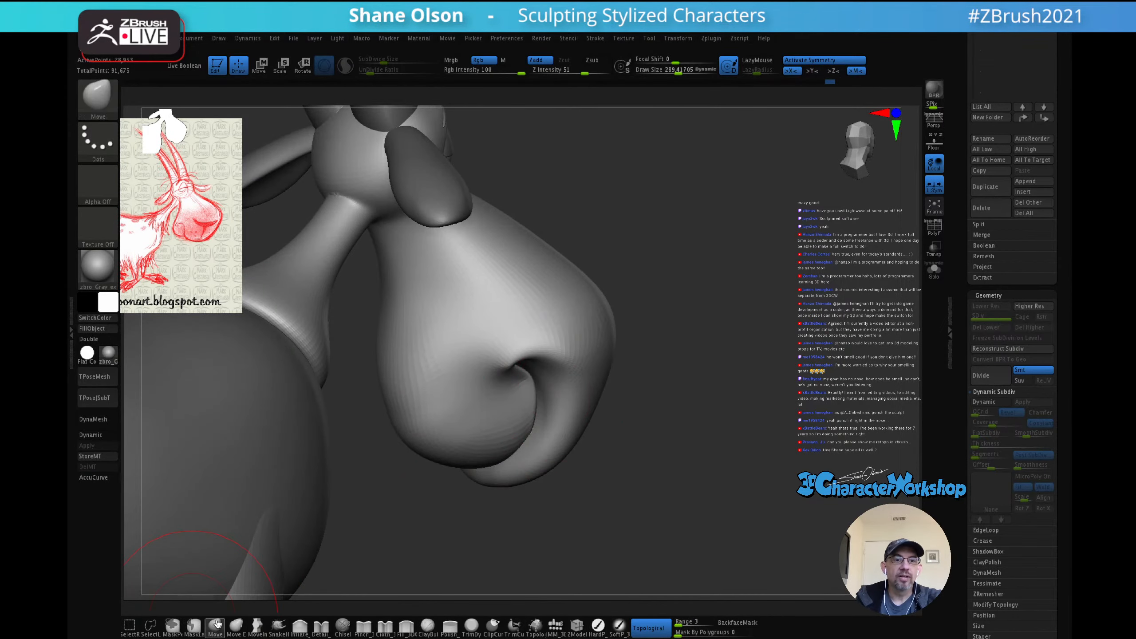
pyautogui.moveTo(651, 406)
pyautogui.mouseDown(button='right')
pyautogui.moveTo(722, 379)
pyautogui.moveTo(710, 428)
pyautogui.moveTo(705, 368)
pyautogui.moveTo(703, 430)
pyautogui.mouseUp(button='right')
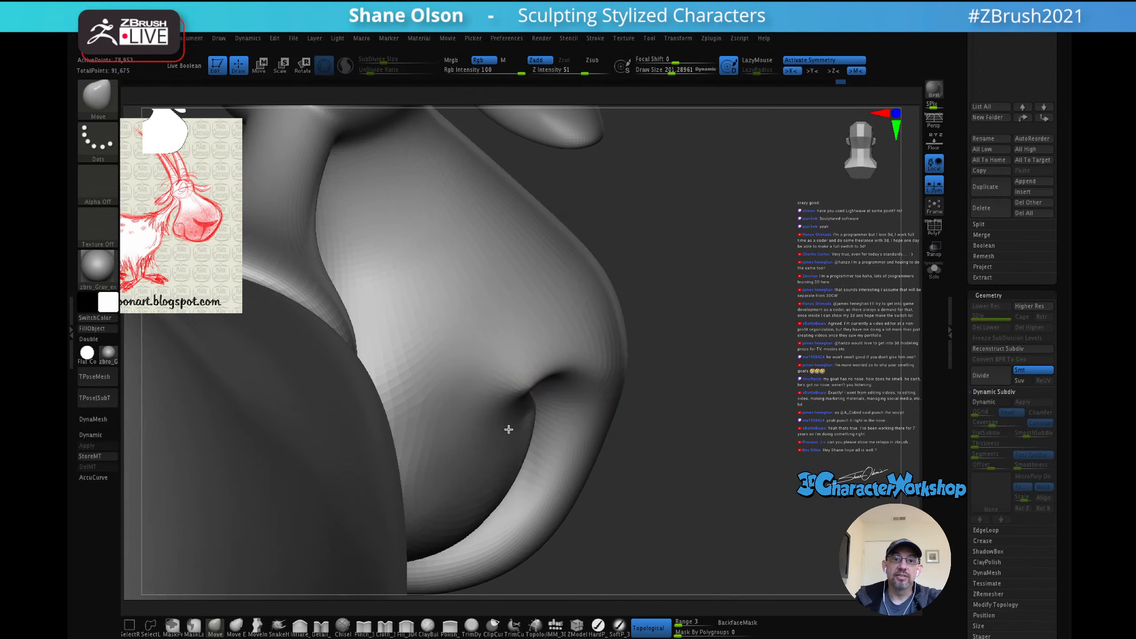
pyautogui.moveTo(507, 415); pyautogui.dragTo(534, 378)
pyautogui.press('s')
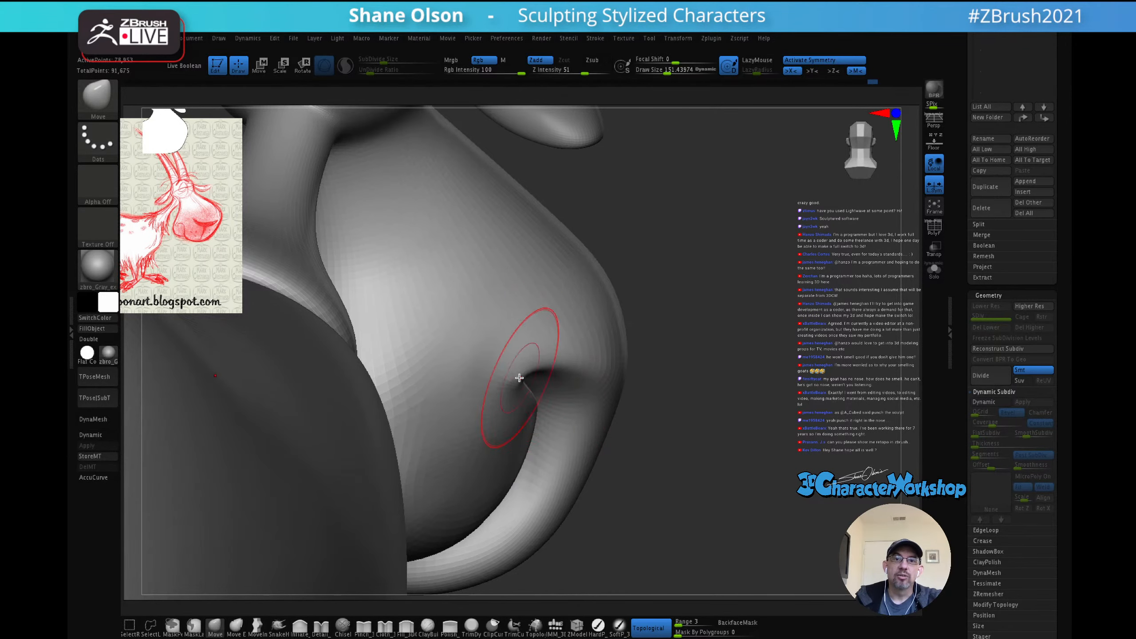
pyautogui.moveTo(521, 374)
pyautogui.mouseDown(button='right')
pyautogui.moveTo(534, 345)
pyautogui.moveTo(542, 383)
pyautogui.moveTo(529, 376)
pyautogui.mouseUp(button='right')
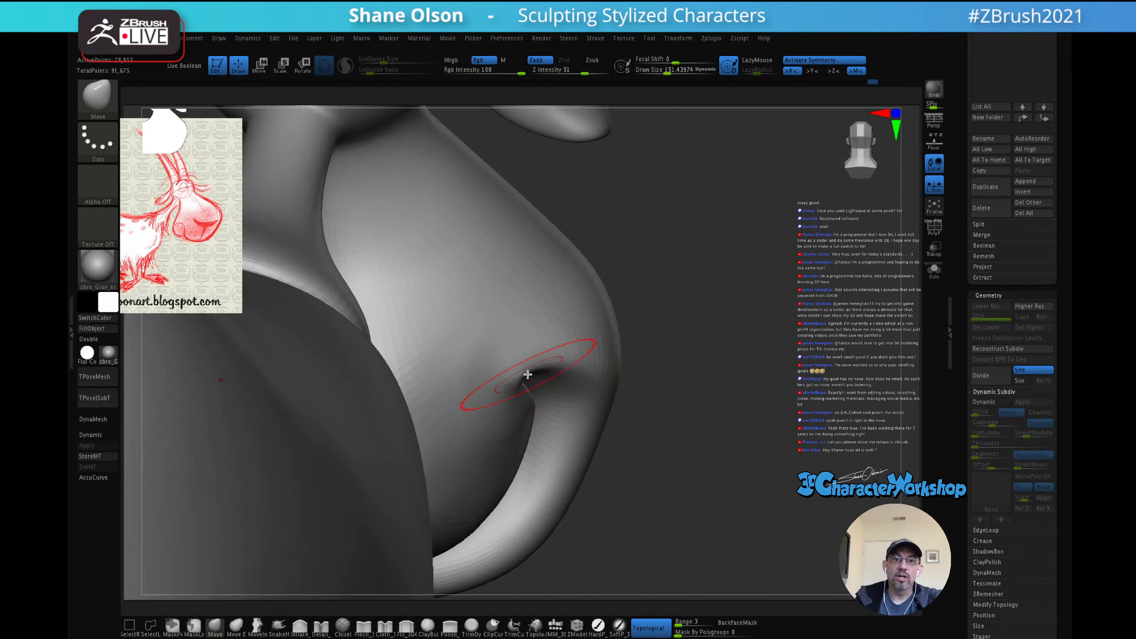
# Step: Soften the cheek surface around the mouth's corner
pyautogui.moveTo(602, 369)
pyautogui.mouseDown(button='right')
pyautogui.moveTo(578, 350)
pyautogui.moveTo(552, 358)
pyautogui.moveTo(523, 398)
pyautogui.moveTo(554, 372)
pyautogui.mouseUp(button='right')
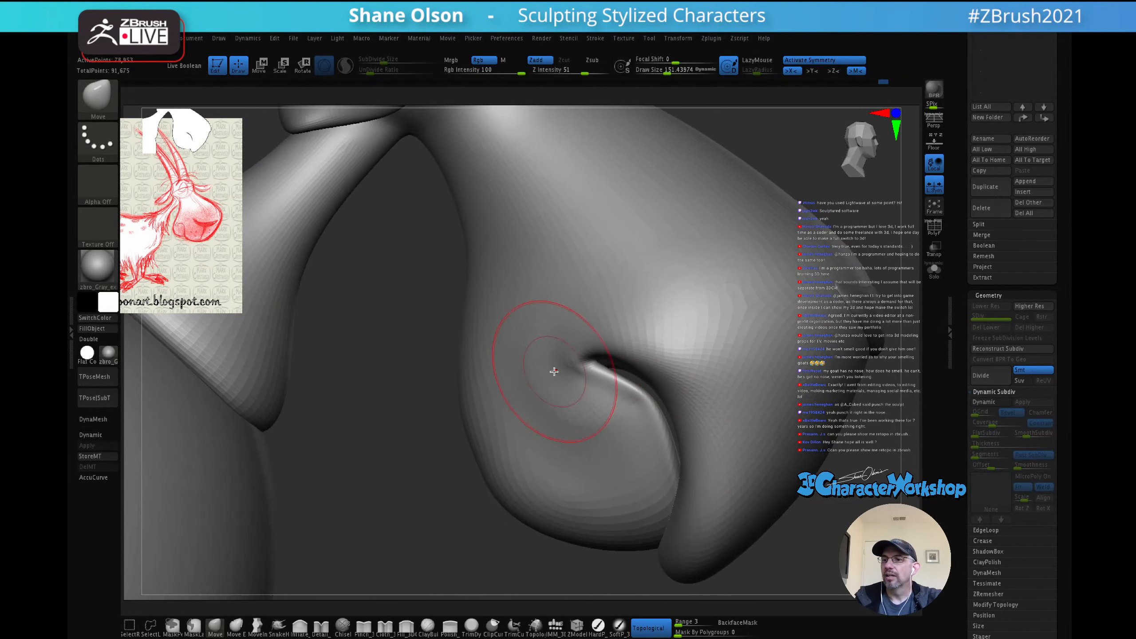
pyautogui.press('shift')
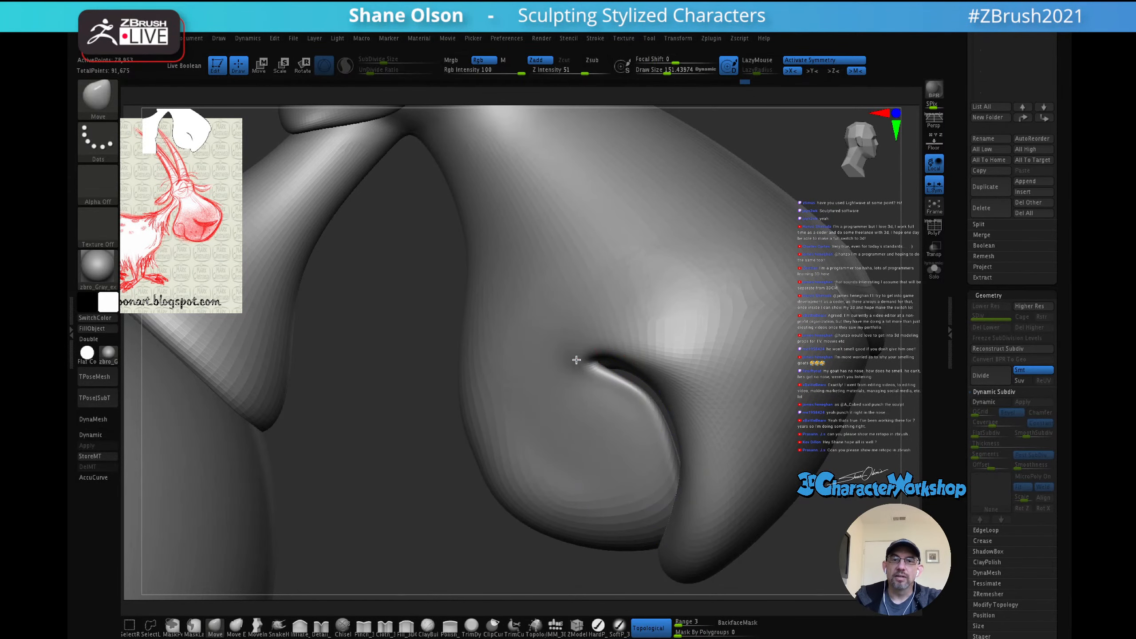
pyautogui.moveTo(577, 401)
pyautogui.mouseDown(button='right')
pyautogui.moveTo(586, 331)
pyautogui.moveTo(562, 374)
pyautogui.moveTo(563, 426)
pyautogui.moveTo(519, 449)
pyautogui.mouseUp(button='right')
pyautogui.press('shift')
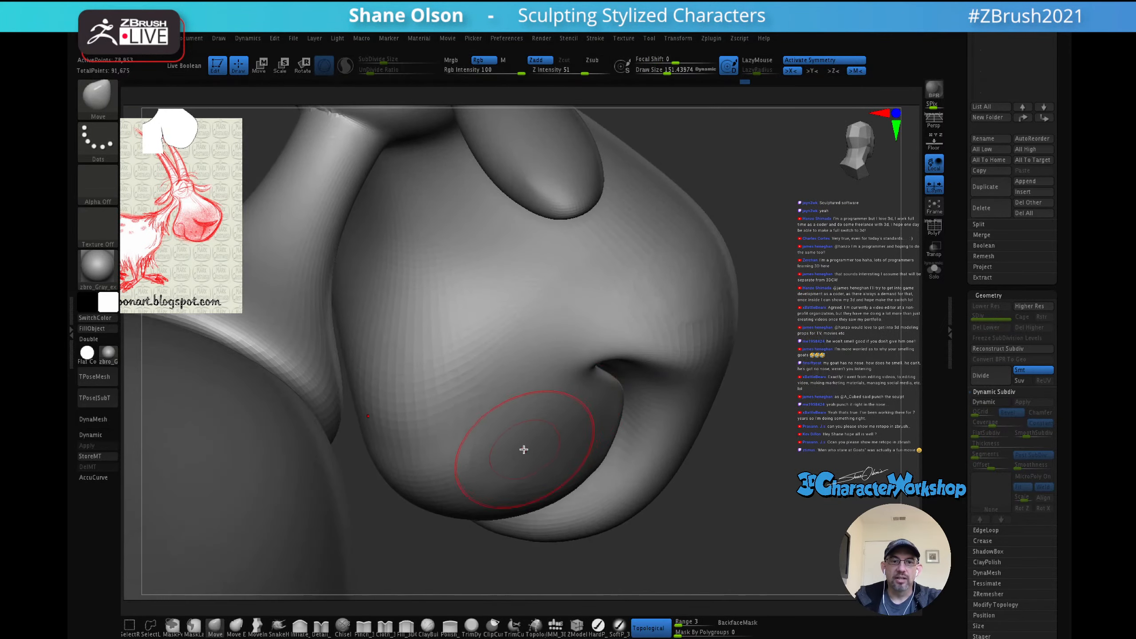
# Step: Reshape the lower jaw and cheek behind the mouth's corner with draw sizes of about 273 and 181
pyautogui.press('s')
pyautogui.moveTo(530, 437); pyautogui.dragTo(543, 440)
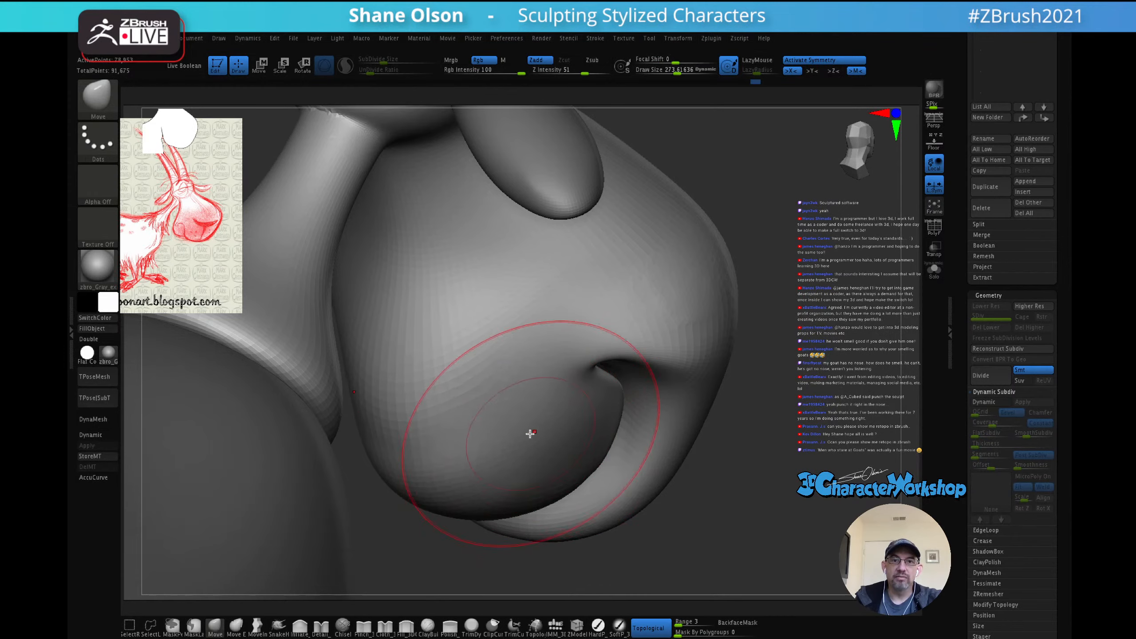
pyautogui.moveTo(507, 414)
pyautogui.mouseDown(button='right')
pyautogui.moveTo(519, 422)
pyautogui.moveTo(497, 376)
pyautogui.moveTo(537, 370)
pyautogui.moveTo(525, 335)
pyautogui.moveTo(558, 310)
pyautogui.moveTo(588, 348)
pyautogui.mouseUp(button='right')
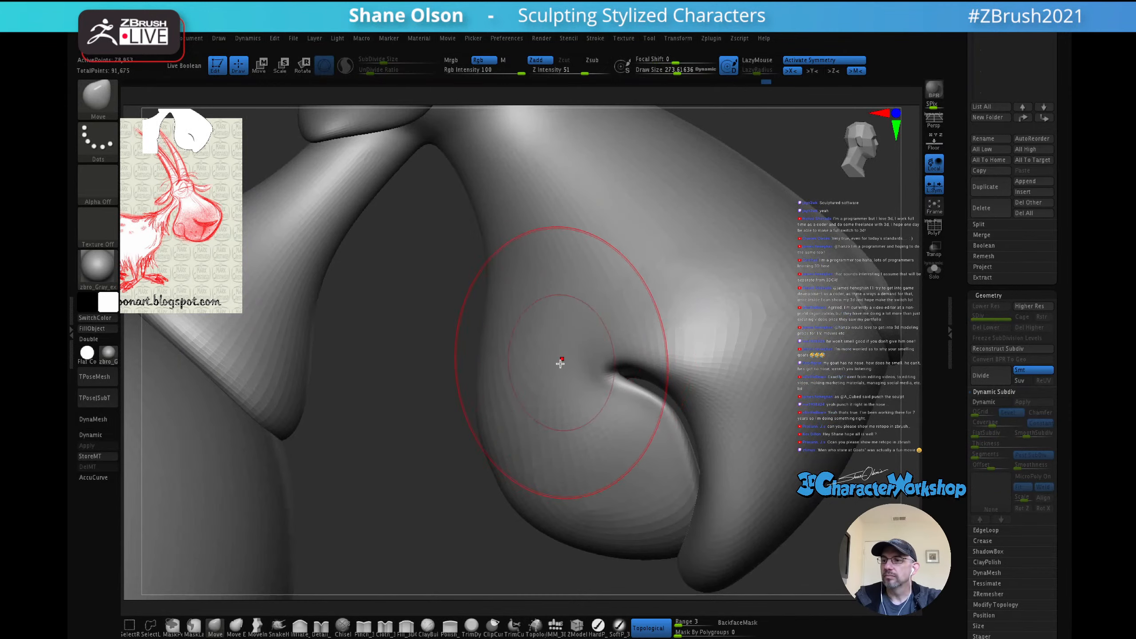
pyautogui.press('s')
pyautogui.moveTo(579, 358); pyautogui.dragTo(572, 358)
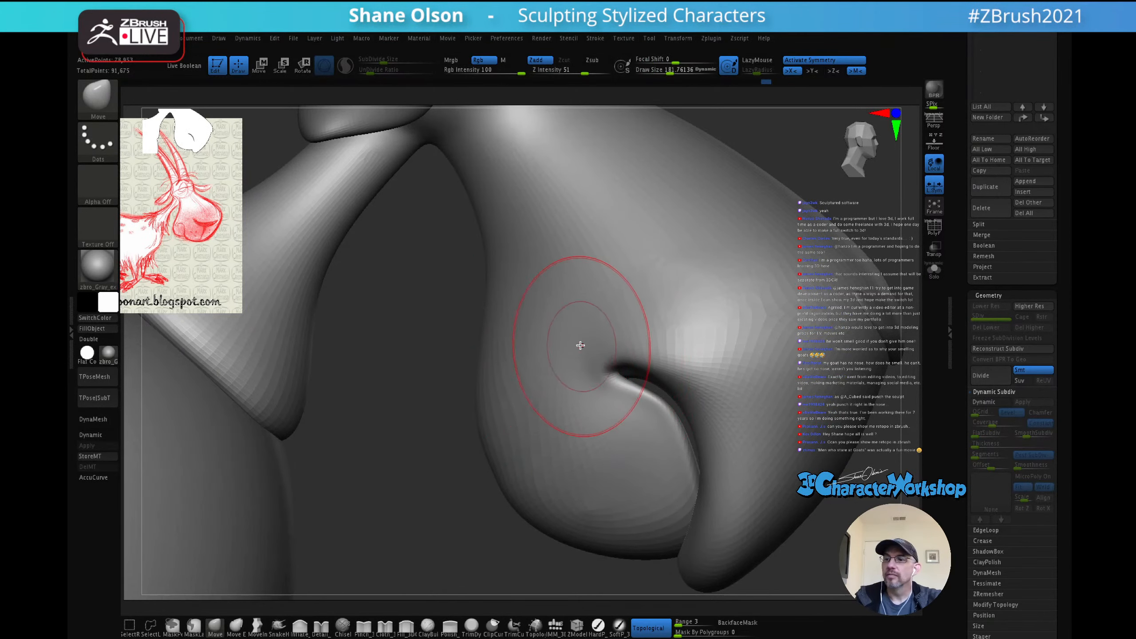
pyautogui.moveTo(580, 344)
pyautogui.mouseDown(button='right')
pyautogui.moveTo(605, 328)
pyautogui.moveTo(590, 348)
pyautogui.moveTo(608, 336)
pyautogui.mouseUp(button='right')
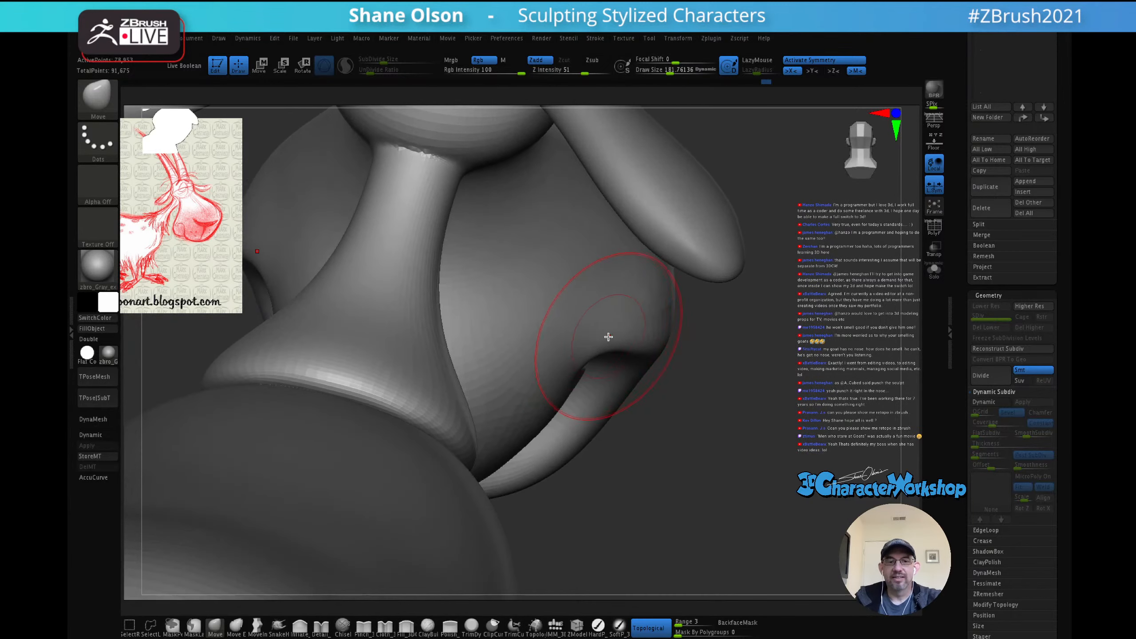
# Step: Refine the fold where the upper lip meets the mouth's corner from behind and below with a draw size of about 140
pyautogui.press('s')
pyautogui.moveTo(609, 336); pyautogui.dragTo(595, 353)
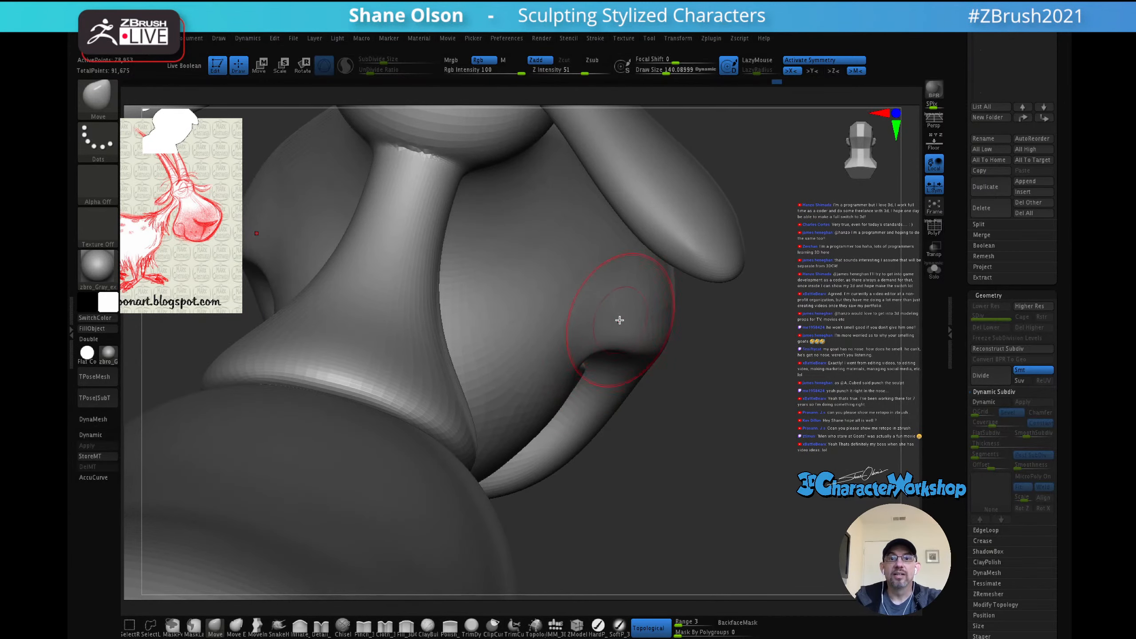
pyautogui.moveTo(620, 320)
pyautogui.mouseDown(button='right')
pyautogui.moveTo(610, 304)
pyautogui.moveTo(594, 363)
pyautogui.moveTo(602, 322)
pyautogui.moveTo(556, 363)
pyautogui.mouseUp(button='right')
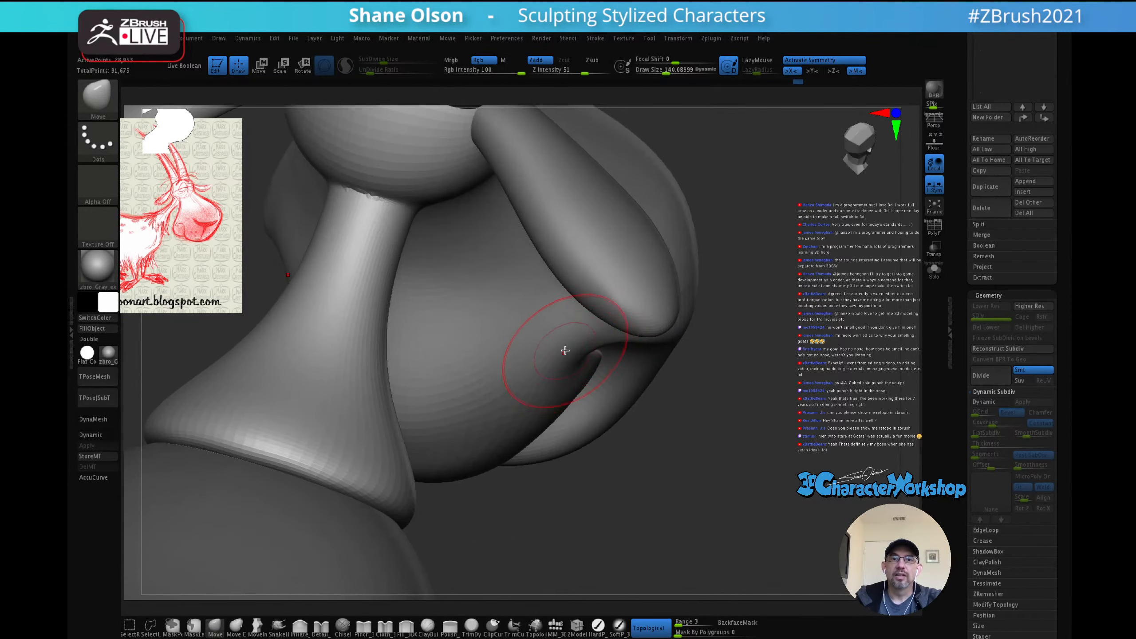
pyautogui.moveTo(568, 325)
pyautogui.mouseDown(button='right')
pyautogui.moveTo(545, 340)
pyautogui.moveTo(585, 353)
pyautogui.moveTo(588, 279)
pyautogui.moveTo(694, 330)
pyautogui.mouseUp(button='right')
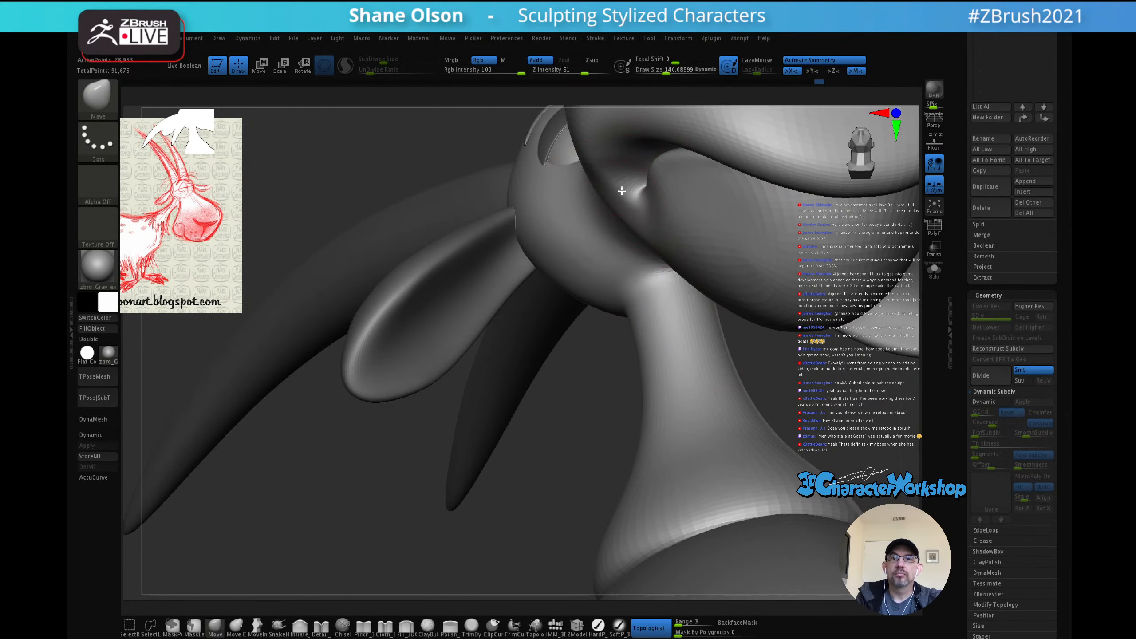
pyautogui.moveTo(682, 205)
pyautogui.mouseDown(button='right')
pyautogui.moveTo(619, 330)
pyautogui.moveTo(557, 338)
pyautogui.moveTo(514, 380)
pyautogui.moveTo(544, 398)
pyautogui.mouseUp(button='right')
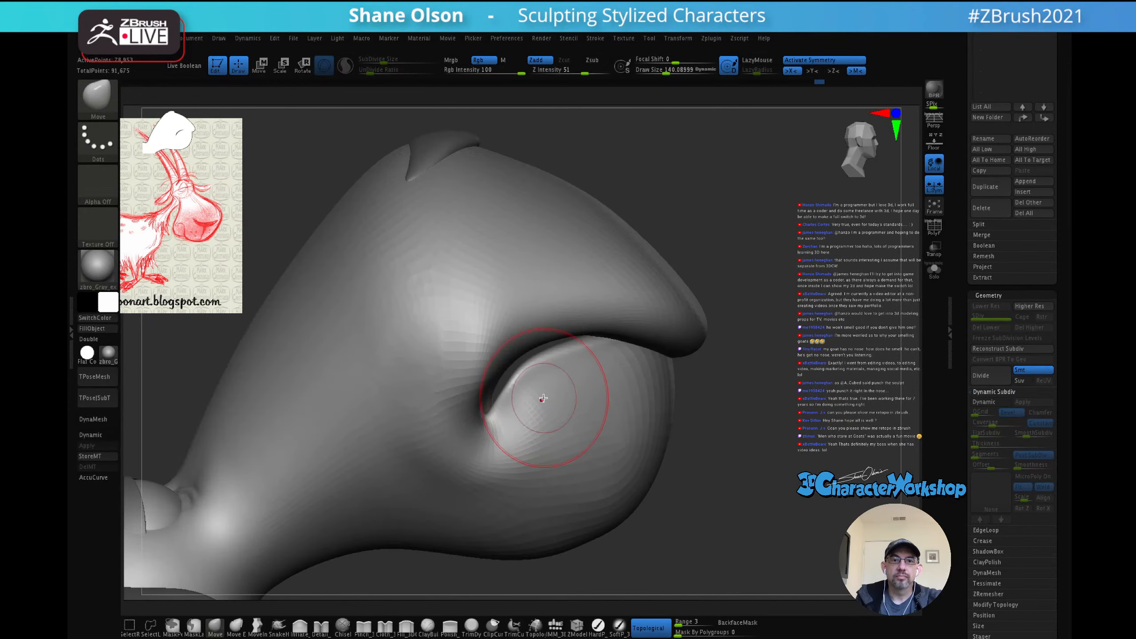
# Step: Increase the draw size to about 195 and smooth the cheek and upper lip around the mouth's corner
pyautogui.moveTo(539, 396); pyautogui.dragTo(544, 396)
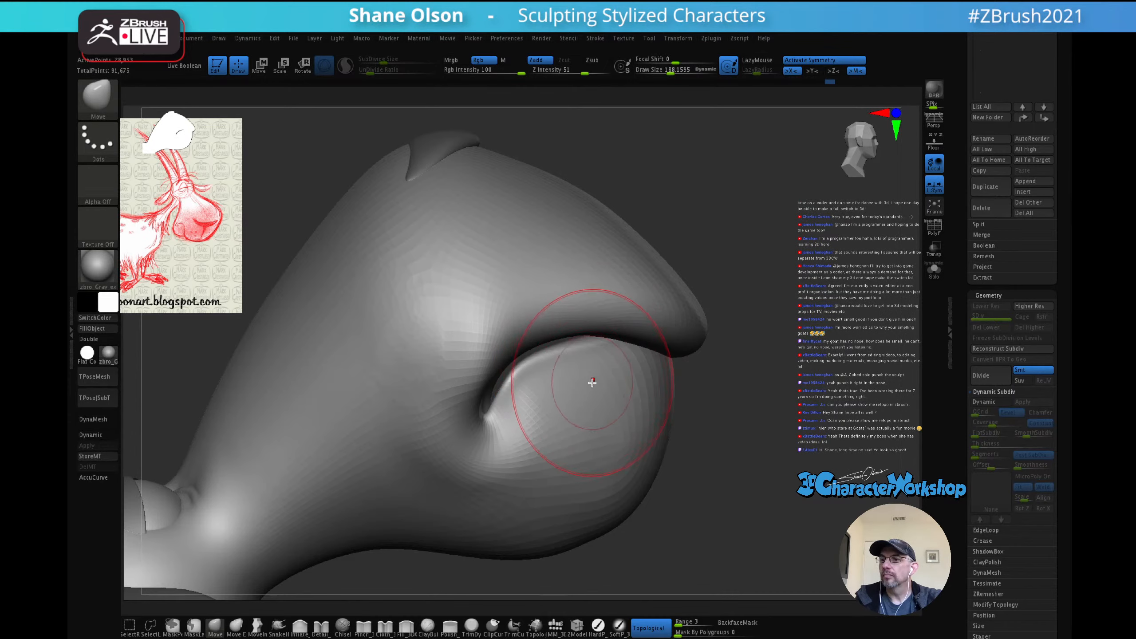
pyautogui.keyDown('alt'); pyautogui.moveTo(573, 366); pyautogui.dragTo(579, 391, button='right'); pyautogui.keyUp('alt')
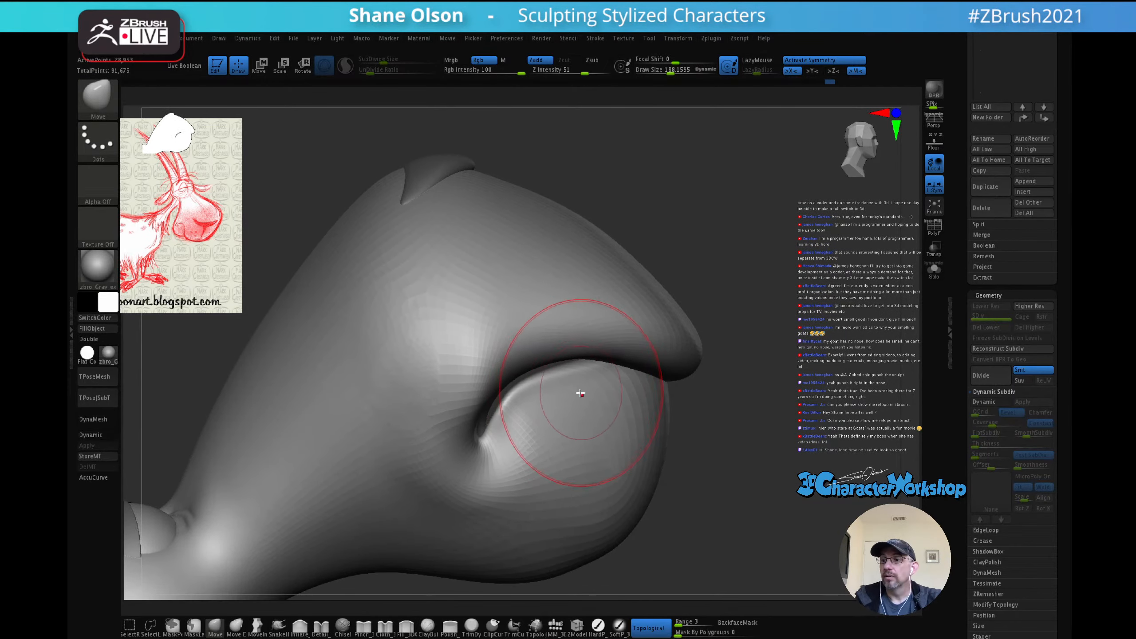
pyautogui.press('s')
pyautogui.moveTo(580, 387); pyautogui.dragTo(554, 401)
pyautogui.press('s')
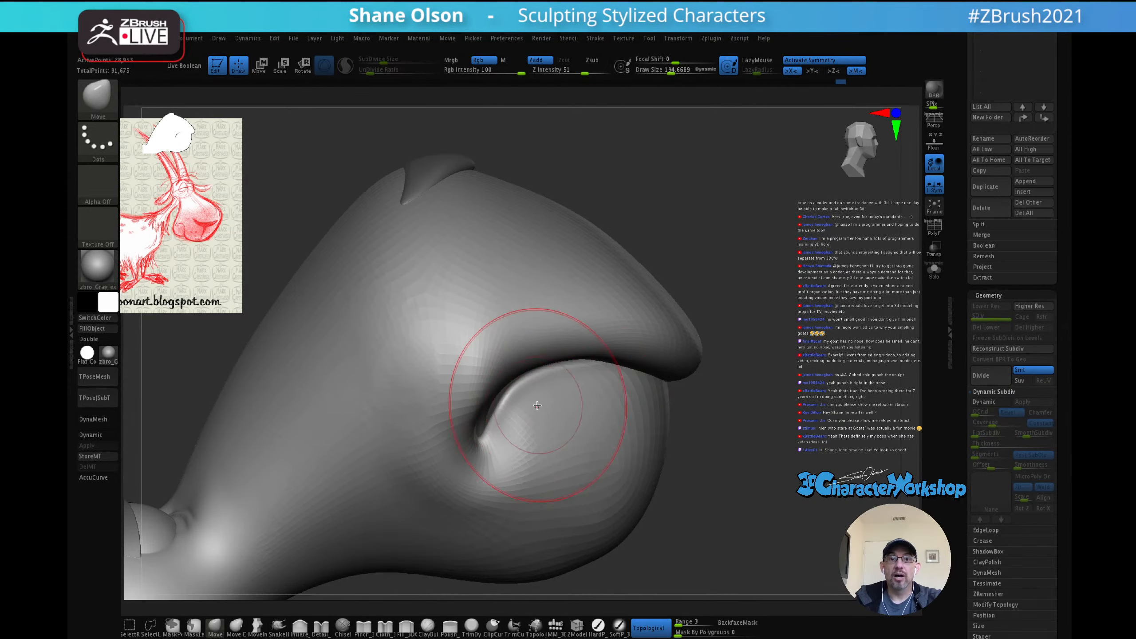
pyautogui.moveTo(569, 367)
pyautogui.mouseDown(button='right')
pyautogui.moveTo(573, 356)
pyautogui.moveTo(541, 335)
pyautogui.moveTo(576, 323)
pyautogui.mouseUp(button='right')
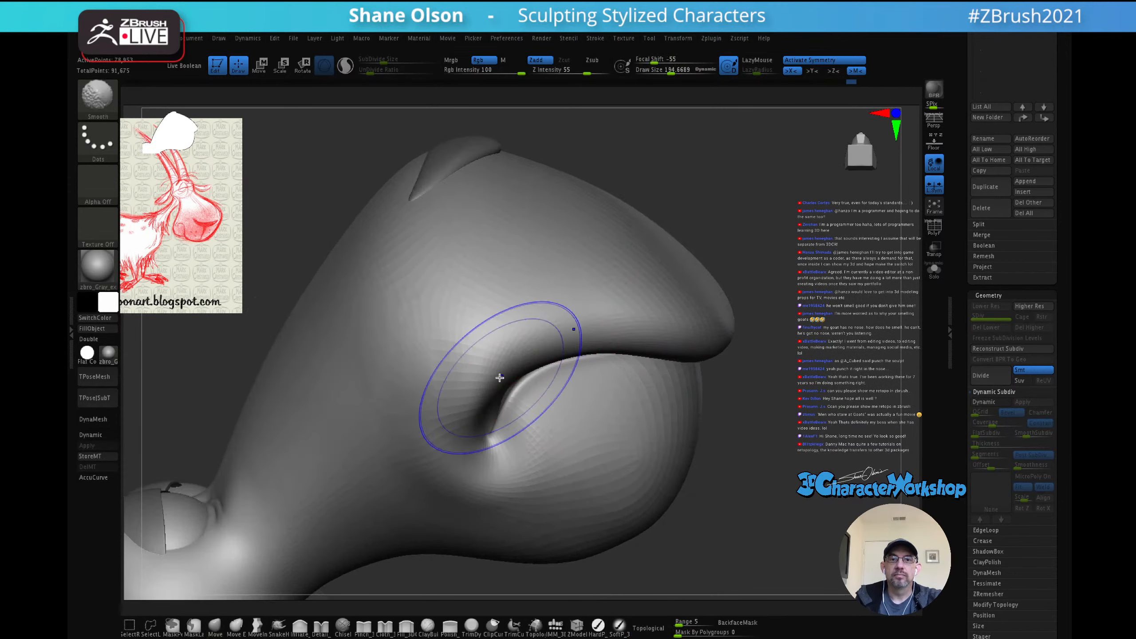
pyautogui.keyDown('shift'); pyautogui.moveTo(500, 378); pyautogui.dragTo(556, 319); pyautogui.keyUp('shift')
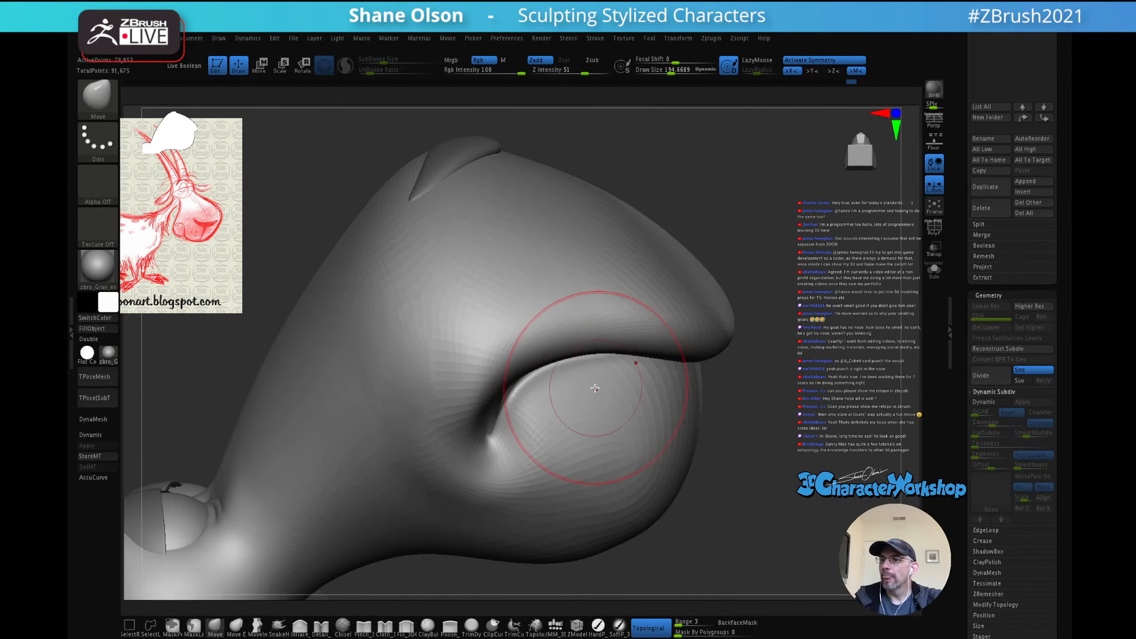
pyautogui.moveTo(595, 394)
pyautogui.mouseDown(button='right')
pyautogui.moveTo(563, 373)
pyautogui.moveTo(572, 394)
pyautogui.moveTo(596, 381)
pyautogui.moveTo(559, 420)
pyautogui.moveTo(553, 451)
pyautogui.moveTo(555, 414)
pyautogui.moveTo(627, 356)
pyautogui.moveTo(550, 324)
pyautogui.mouseUp(button='right')
pyautogui.press('shift')
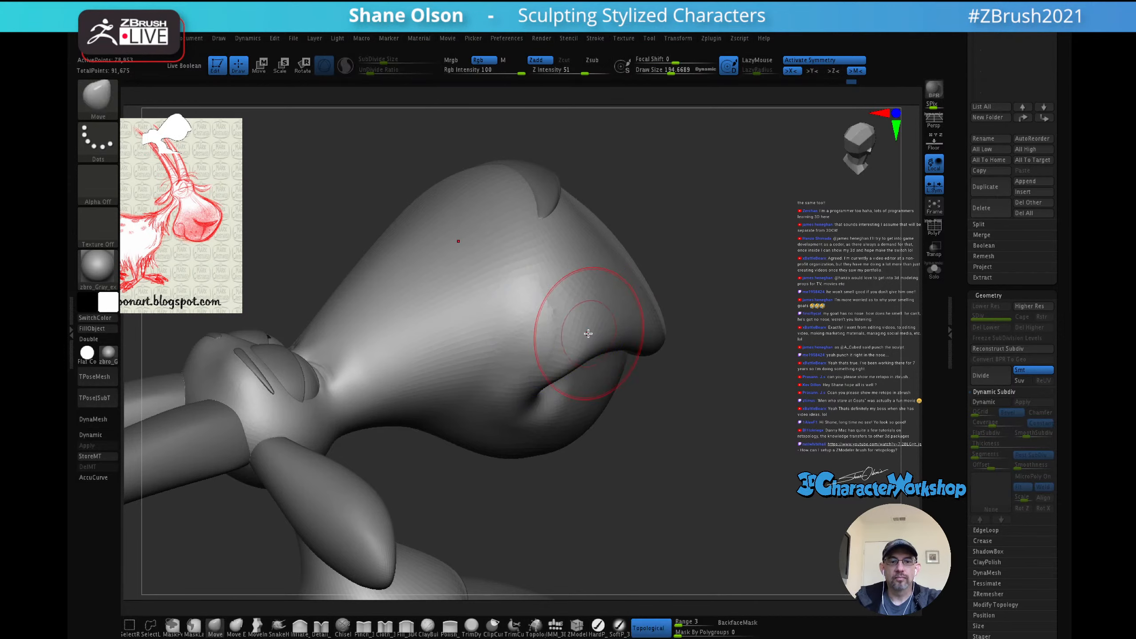
# Step: Enable Sculptris Pro for the Smooth brush, reduce the draw size to about 146, and smooth the cheek behind the mouth's corner
pyautogui.press('ctrl')
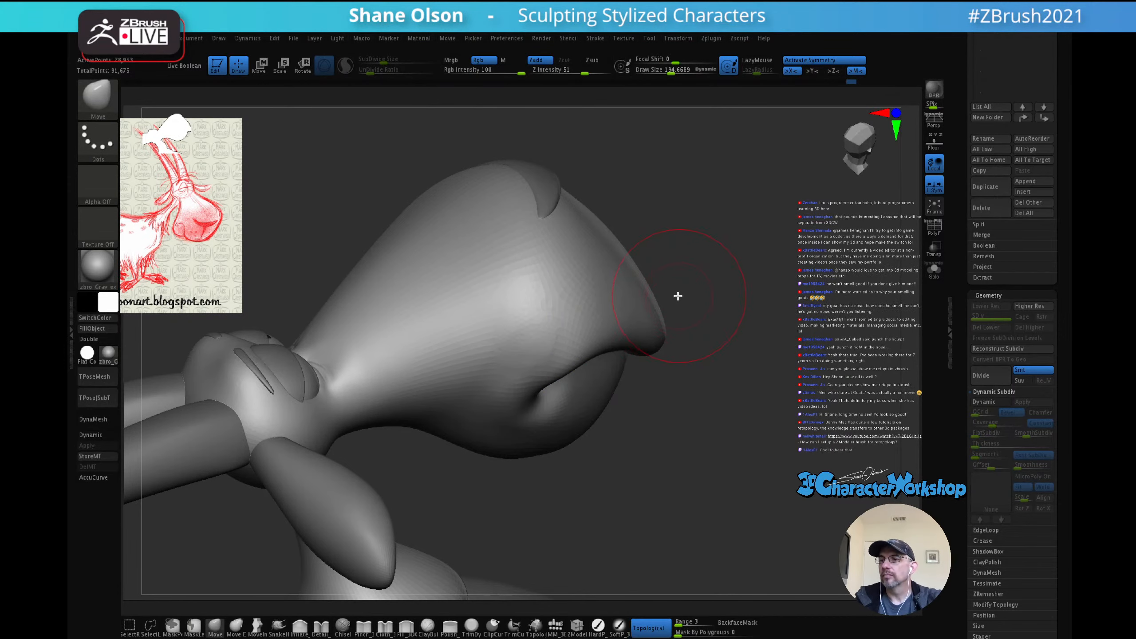
pyautogui.moveTo(677, 295); pyautogui.dragTo(668, 297, button='right')
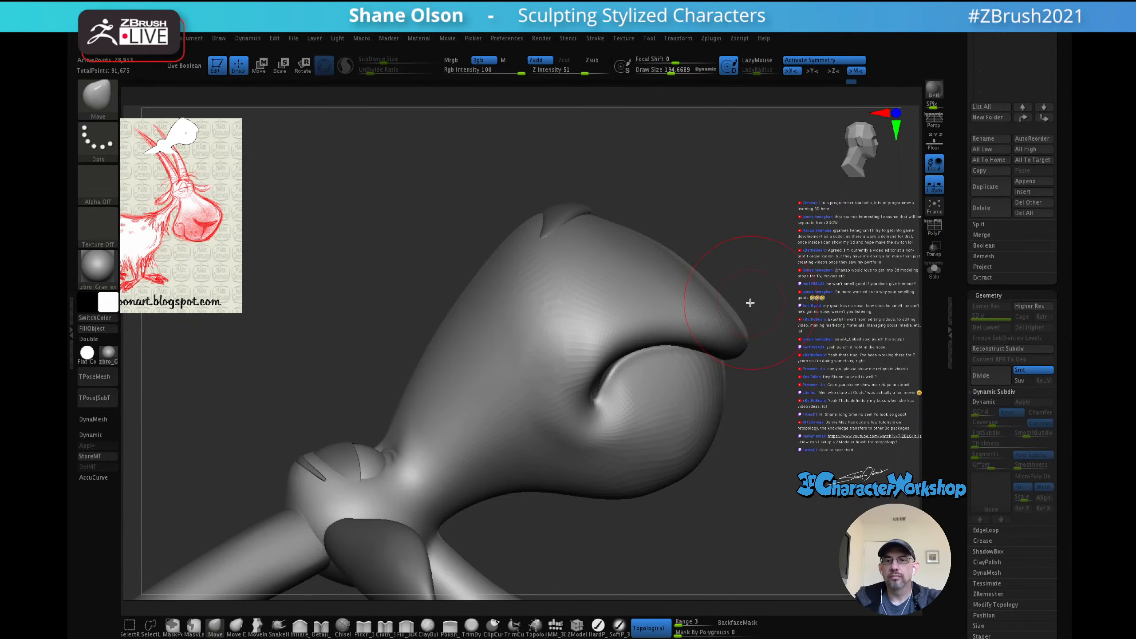
pyautogui.moveTo(750, 303)
pyautogui.mouseDown(button='right')
pyautogui.moveTo(733, 302)
pyautogui.moveTo(750, 289)
pyautogui.moveTo(784, 294)
pyautogui.moveTo(730, 274)
pyautogui.mouseUp(button='right')
pyautogui.press('shift')
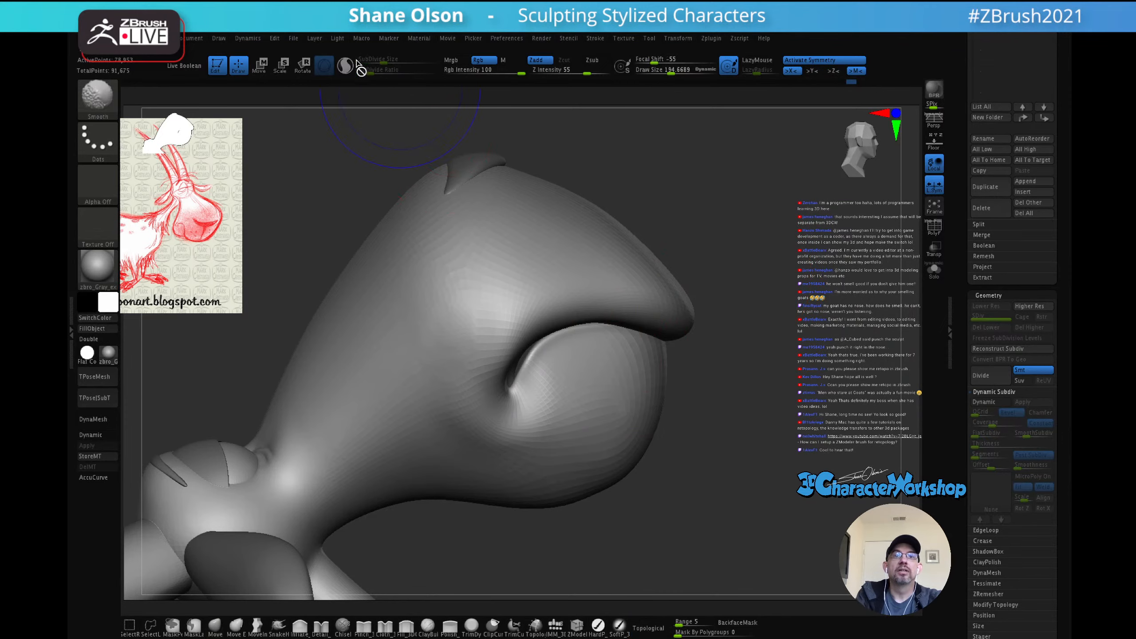
pyautogui.press('s')
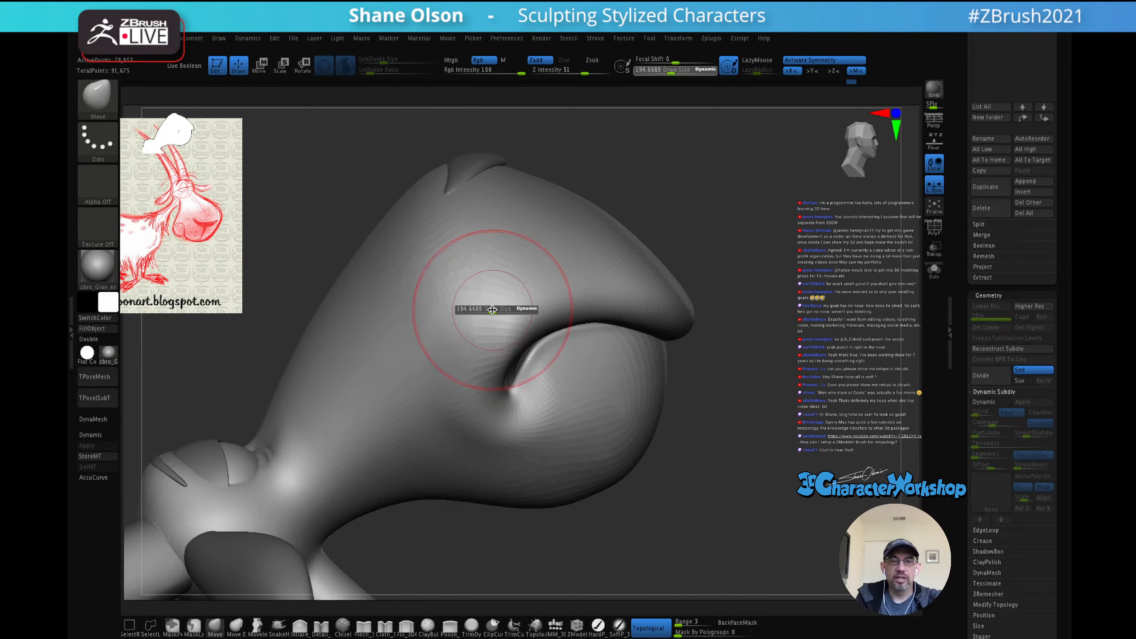
pyautogui.moveTo(492, 310); pyautogui.dragTo(489, 310)
pyautogui.moveTo(489, 309); pyautogui.dragTo(498, 303, button='right')
pyautogui.keyDown('shift'); pyautogui.moveTo(497, 302); pyautogui.dragTo(477, 260); pyautogui.keyUp('shift')
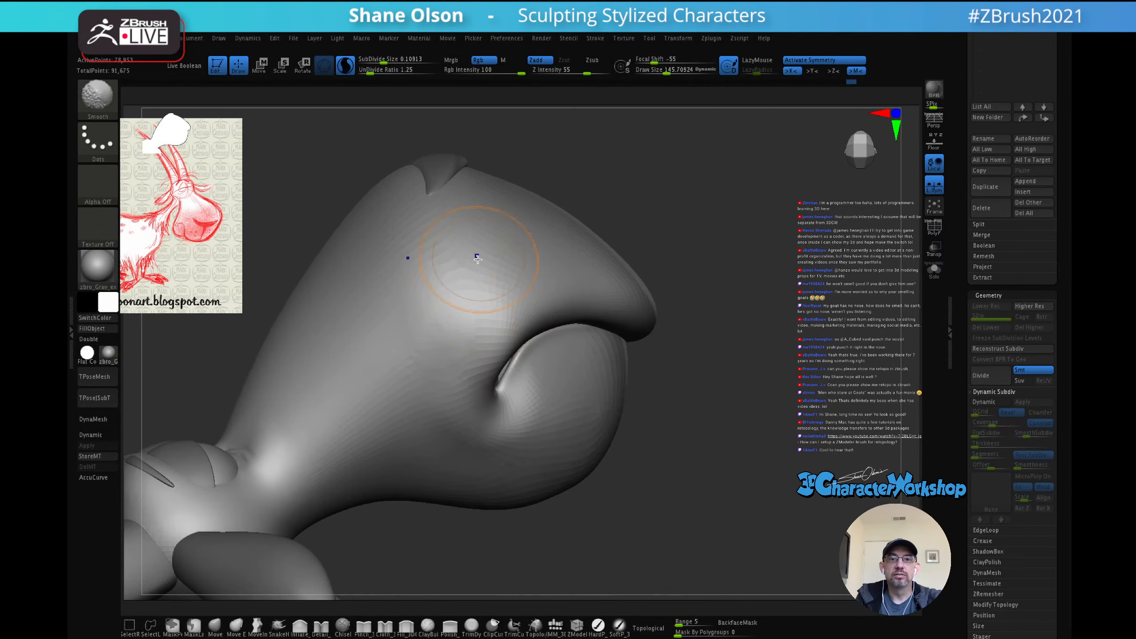
pyautogui.keyDown('shift'); pyautogui.moveTo(439, 402); pyautogui.dragTo(457, 376); pyautogui.keyUp('shift')
# Step: Check the cheek's tessellation in wireframe and keep smoothing the cheek and mouth's corner with Sculptris Pro
pyautogui.hotkey('shift', 'f')
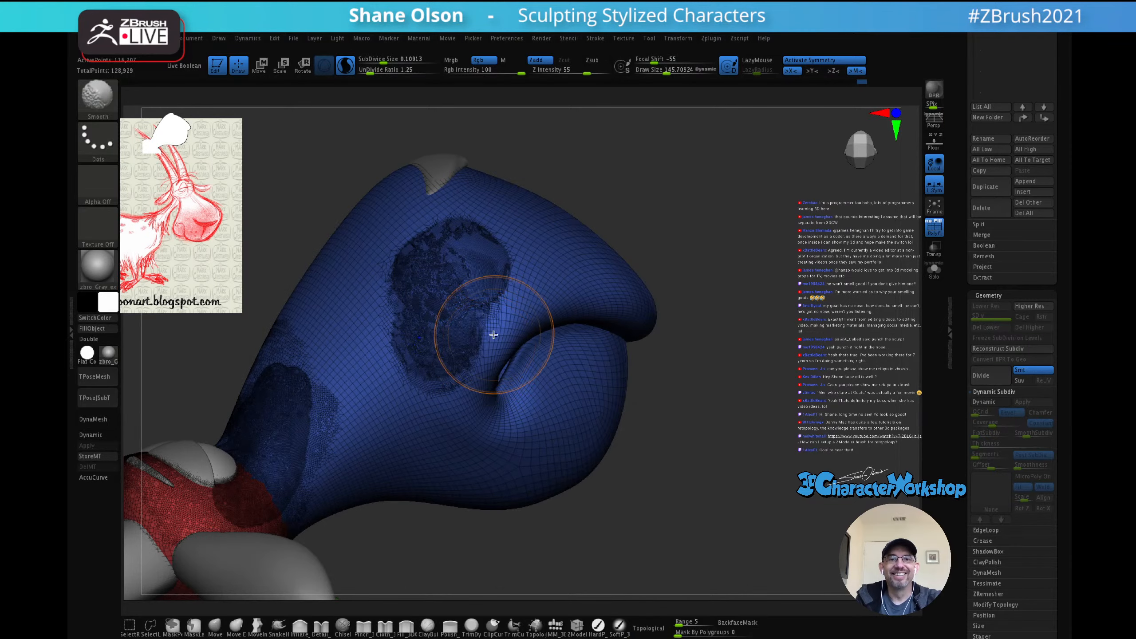
pyautogui.hotkey('shift', 'f')
pyautogui.keyDown('shift'); pyautogui.moveTo(493, 322); pyautogui.dragTo(505, 385); pyautogui.keyUp('shift')
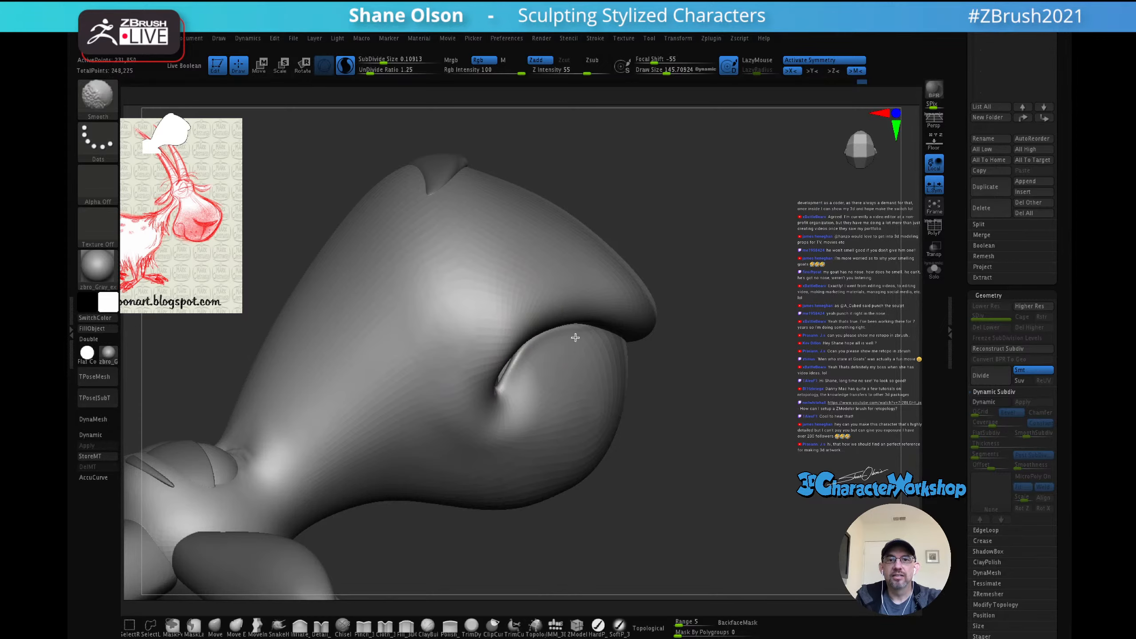
pyautogui.keyDown('shift'); pyautogui.moveTo(531, 385); pyautogui.dragTo(535, 376); pyautogui.keyUp('shift')
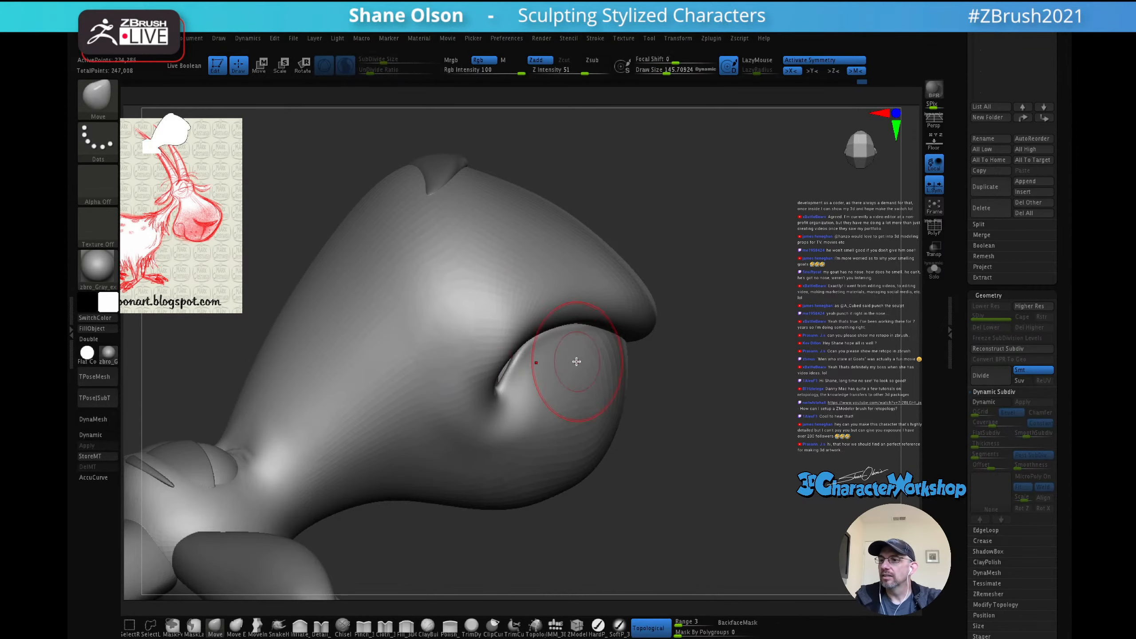
pyautogui.moveTo(571, 363)
pyautogui.mouseDown(button='right')
pyautogui.moveTo(553, 368)
pyautogui.moveTo(568, 358)
pyautogui.moveTo(542, 313)
pyautogui.mouseUp(button='right')
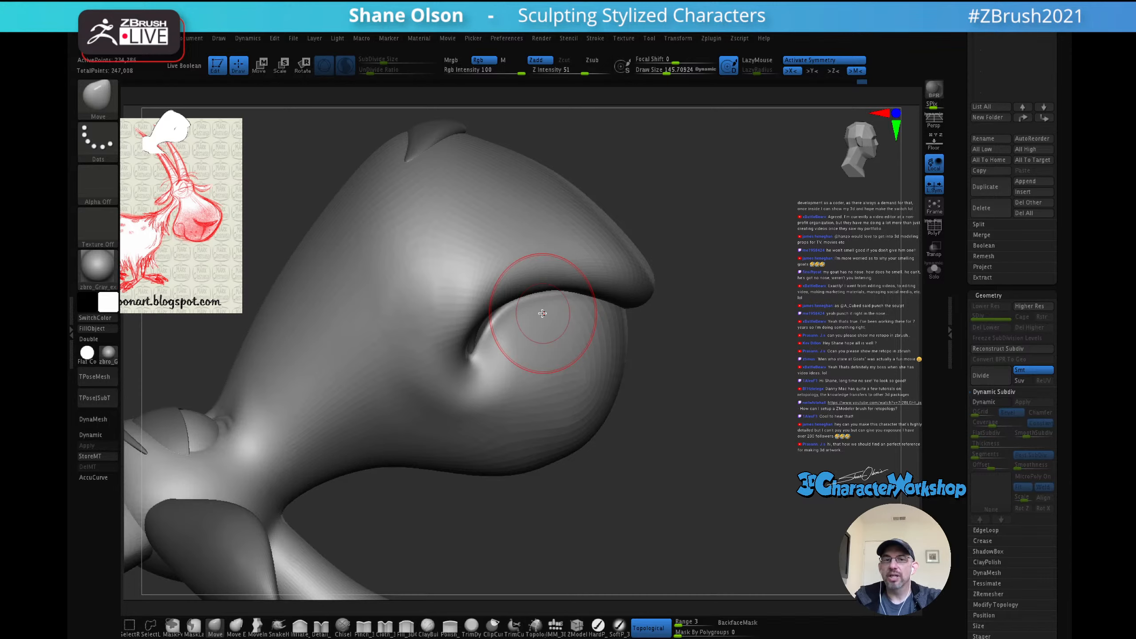
pyautogui.keyDown('shift'); pyautogui.moveTo(433, 331); pyautogui.dragTo(417, 330); pyautogui.keyUp('shift')
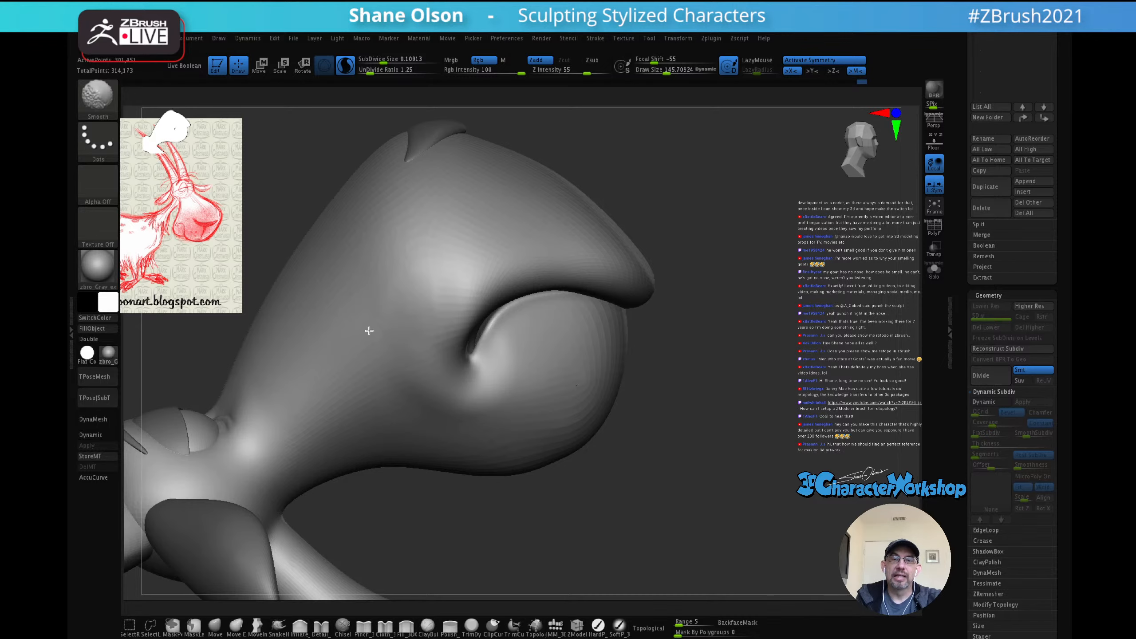
pyautogui.moveTo(465, 270)
pyautogui.mouseDown(button='right')
pyautogui.moveTo(501, 272)
pyautogui.moveTo(440, 298)
pyautogui.mouseUp(button='right')
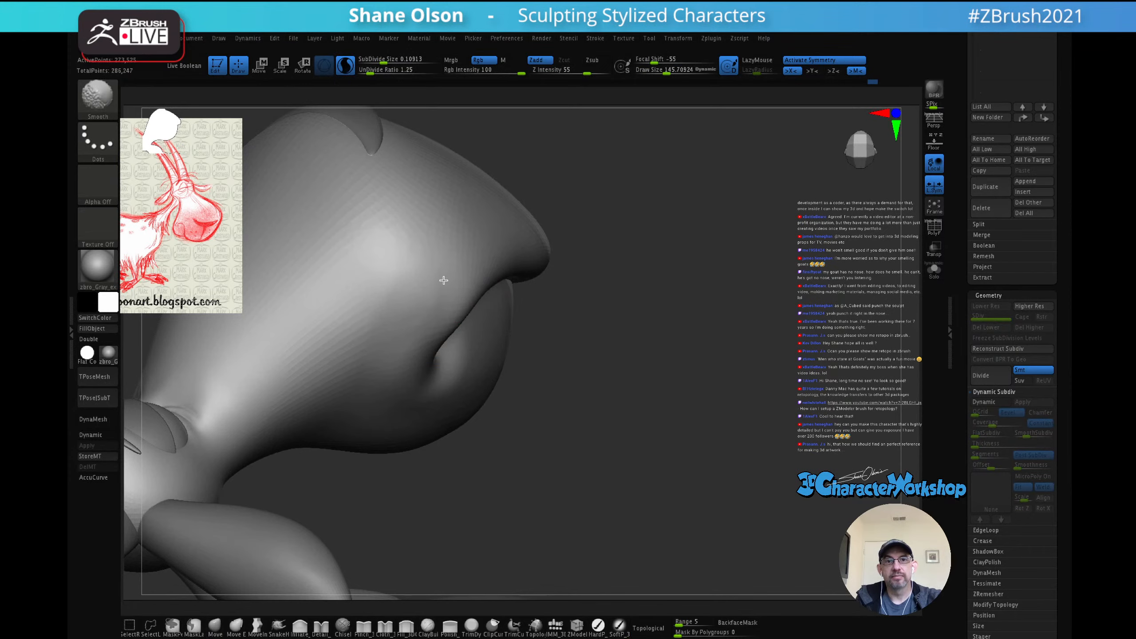
# Step: Set the Smooth brush's Z Intensity to 86 and return to the Move brush
pyautogui.click(587, 70)
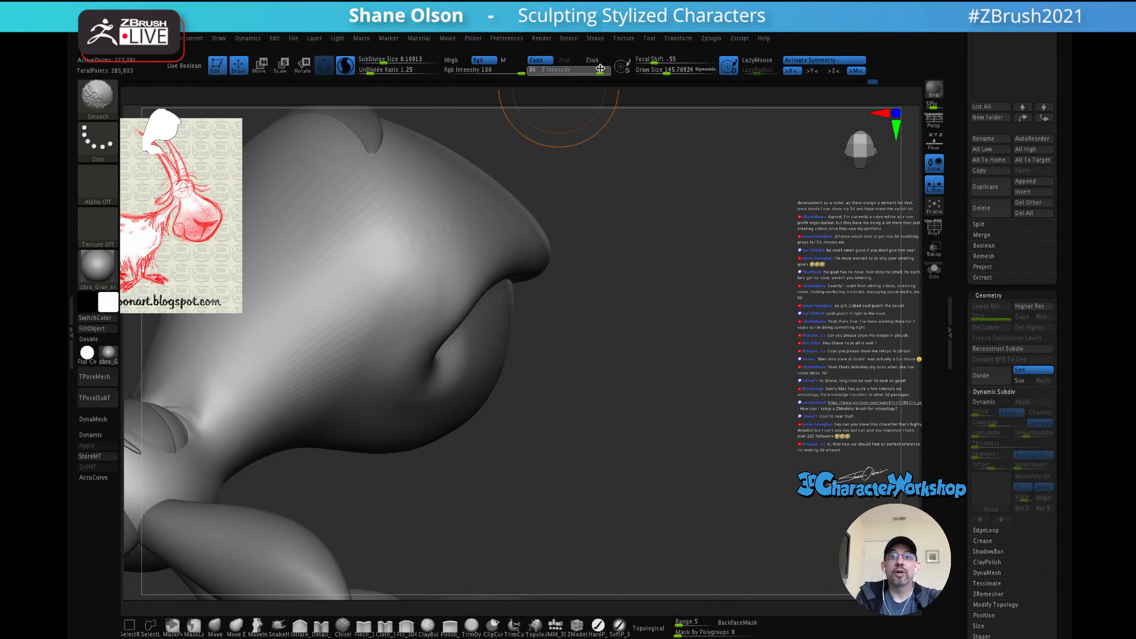
pyautogui.moveTo(600, 67); pyautogui.dragTo(602, 70)
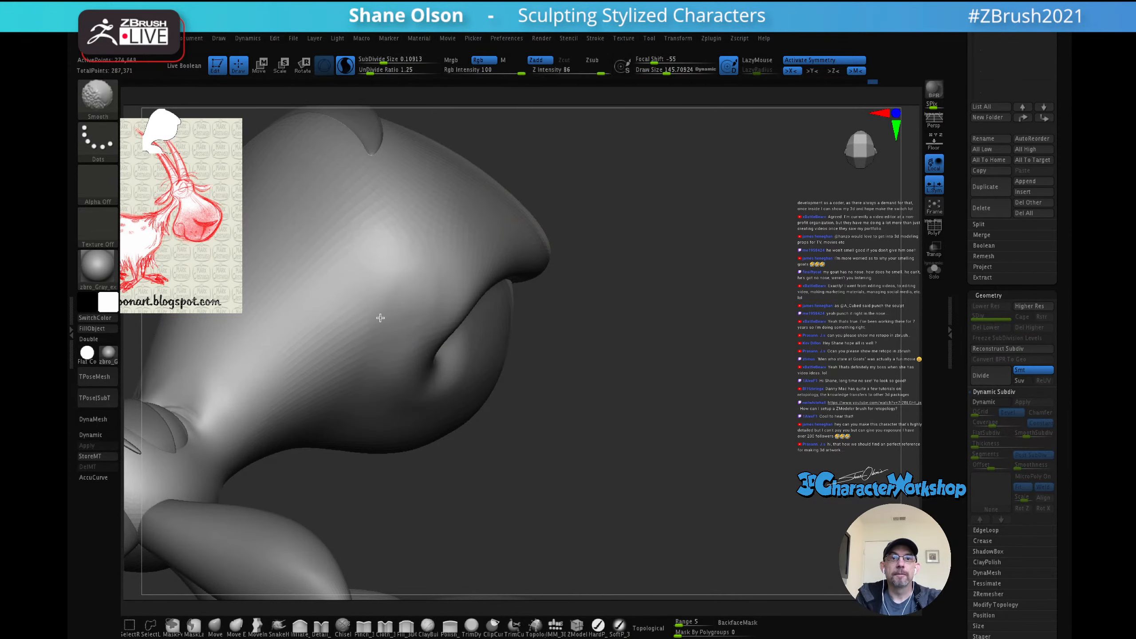
pyautogui.press('b')
pyautogui.press('m')
pyautogui.press('v')
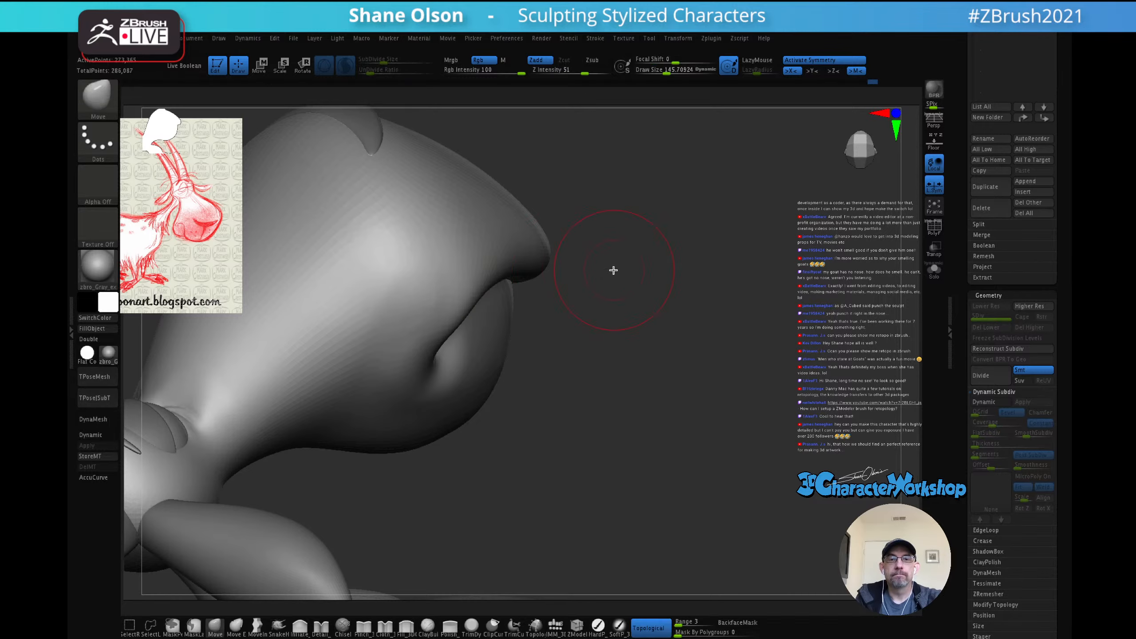
# Step: Smooth the lower lip and jaw with Sculptris Pro while checking the mesh density in wireframe
pyautogui.moveTo(611, 269)
pyautogui.mouseDown(button='right')
pyautogui.moveTo(611, 307)
pyautogui.moveTo(593, 289)
pyautogui.moveTo(569, 301)
pyautogui.moveTo(579, 284)
pyautogui.mouseUp(button='right')
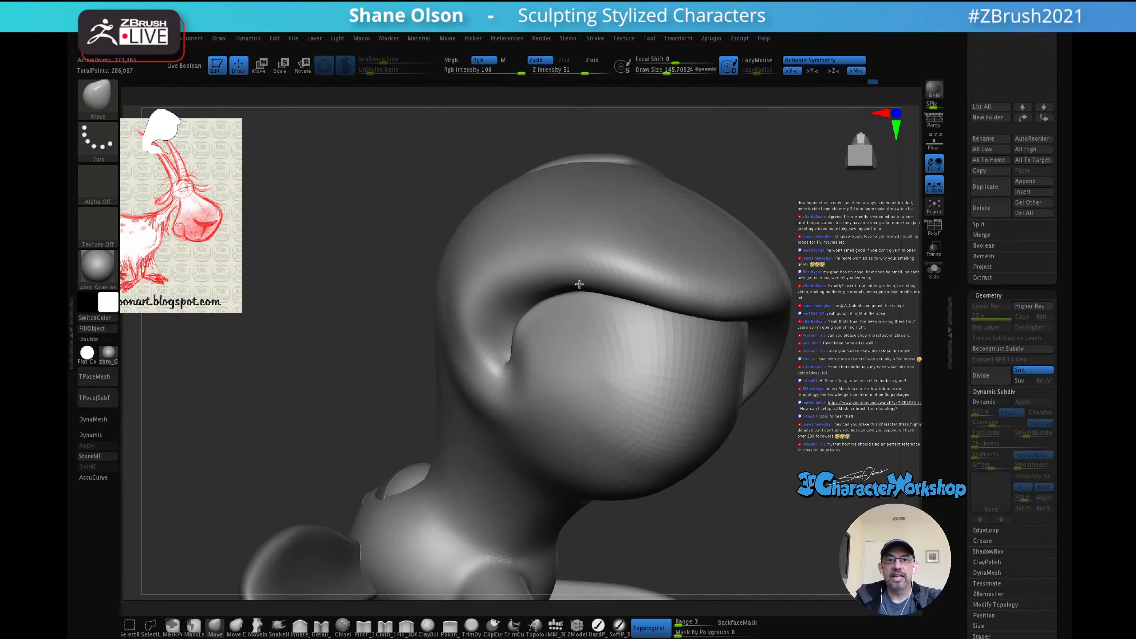
pyautogui.press('shift')
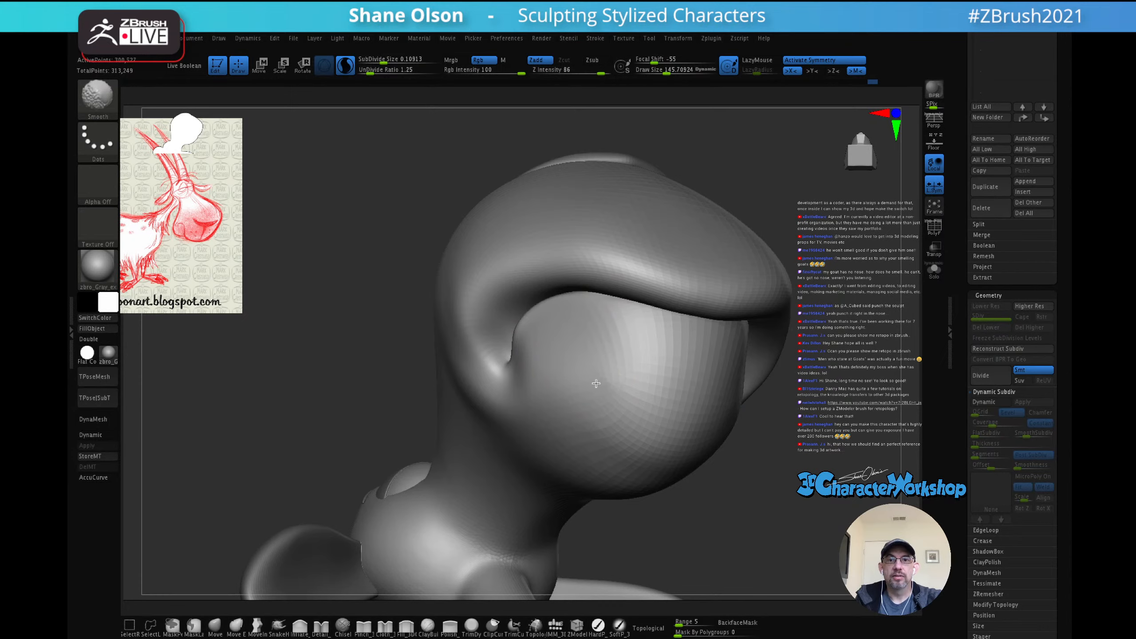
pyautogui.hotkey('shift', 'f')
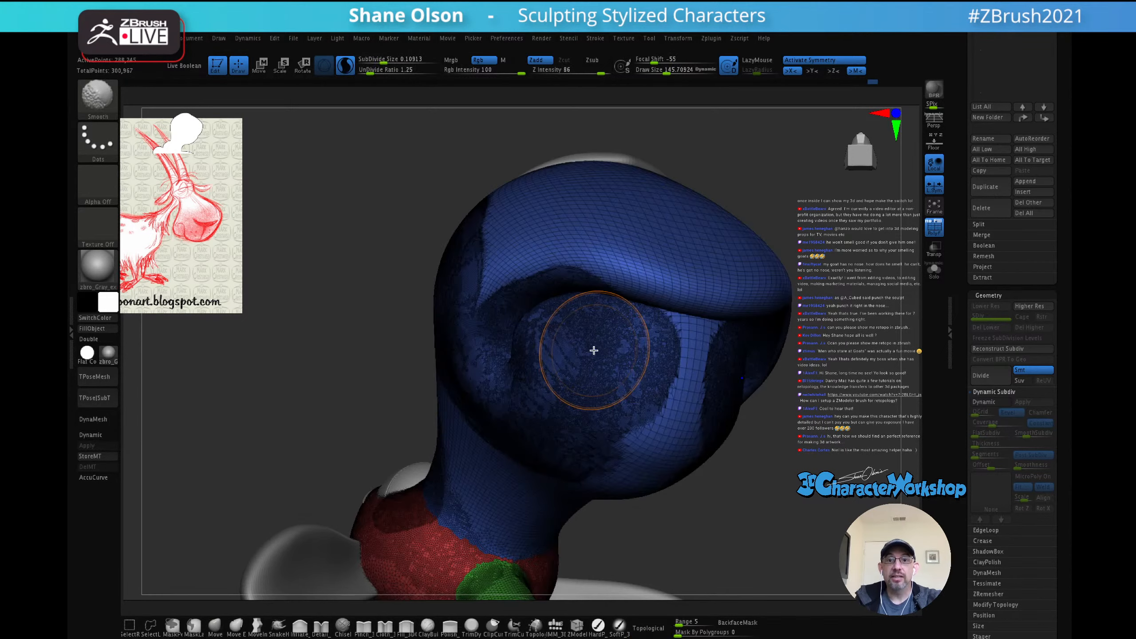
pyautogui.hotkey('shift', 'f')
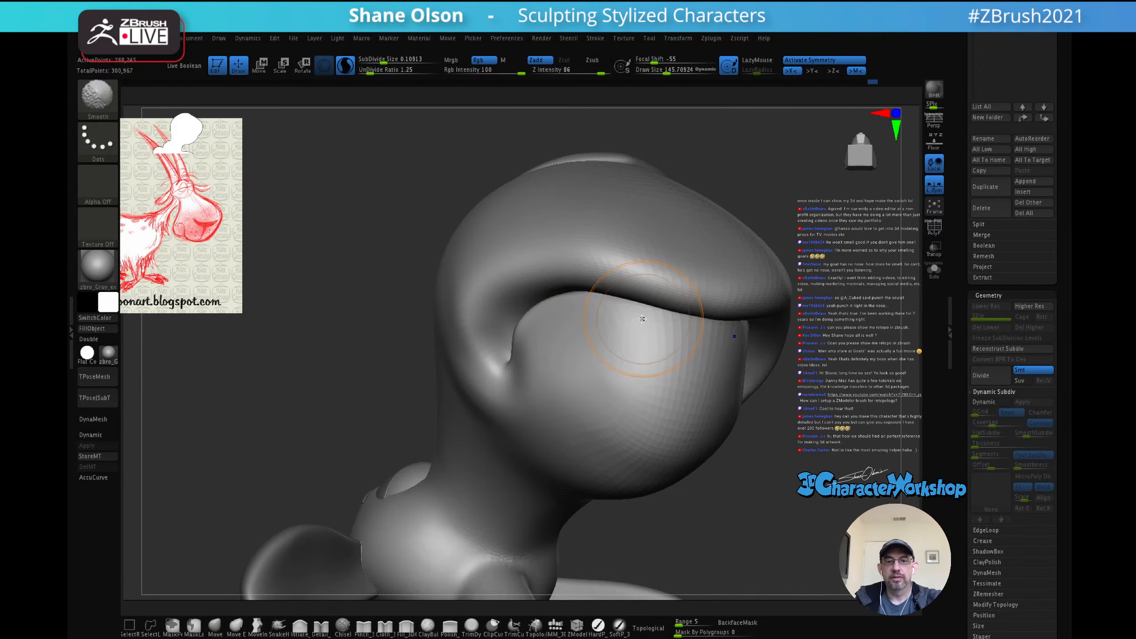
pyautogui.hotkey('shift', 'f')
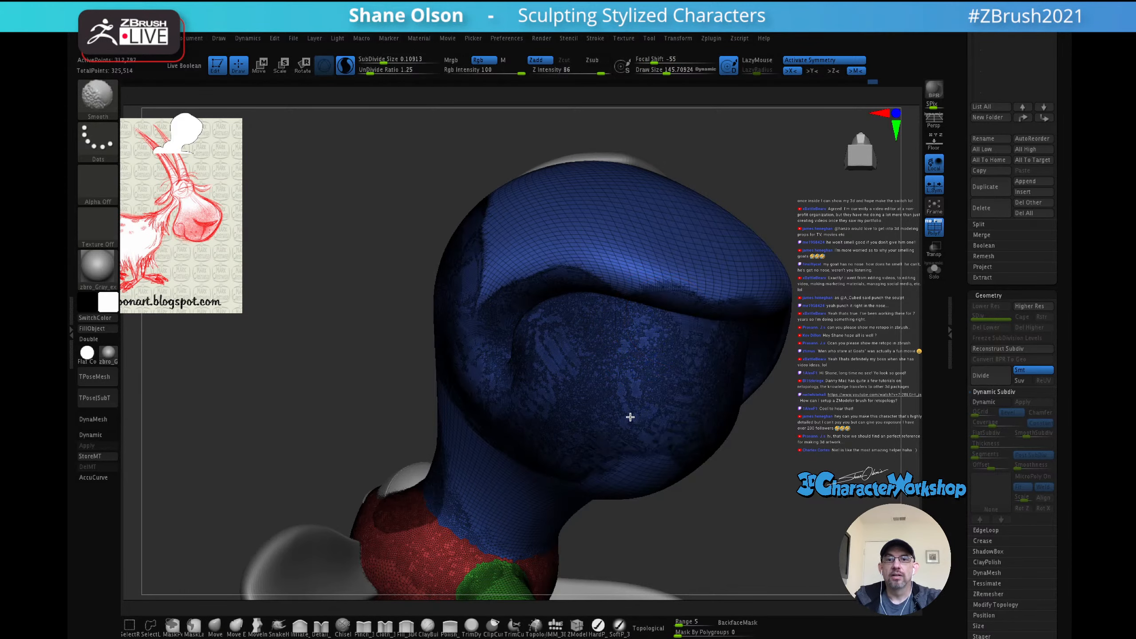
pyautogui.keyDown('shift'); pyautogui.moveTo(630, 417); pyautogui.dragTo(647, 381); pyautogui.keyUp('shift')
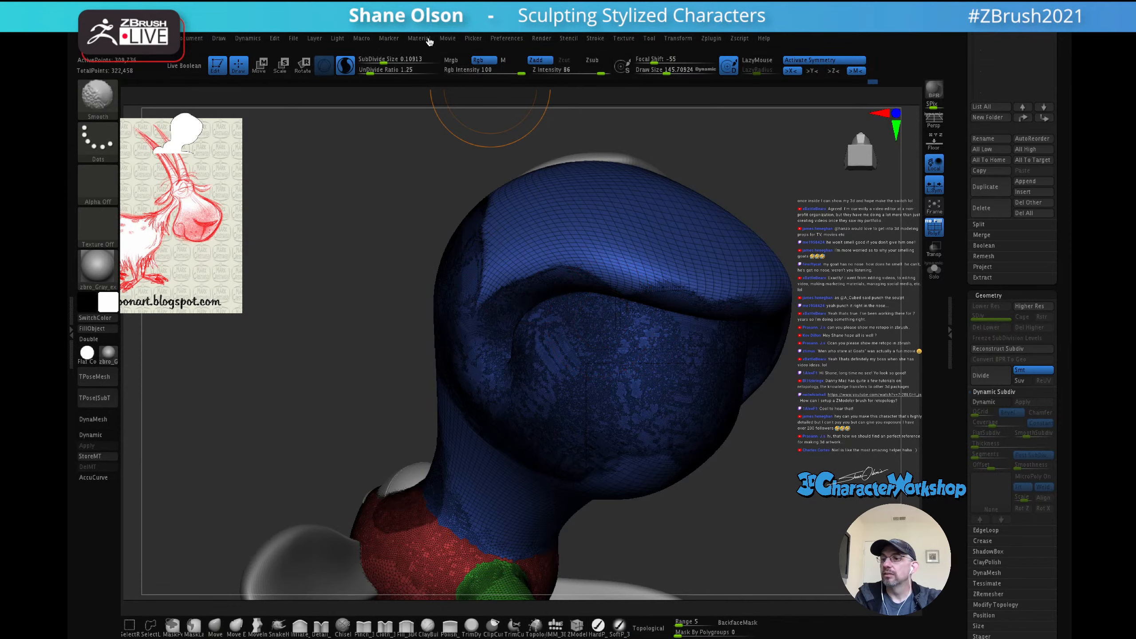
# Step: Set Sculptris Pro's SubDivide Size to 0.2915 and smooth over the lower jaw, cheek and upper lip
pyautogui.moveTo(391, 58); pyautogui.dragTo(383, 61)
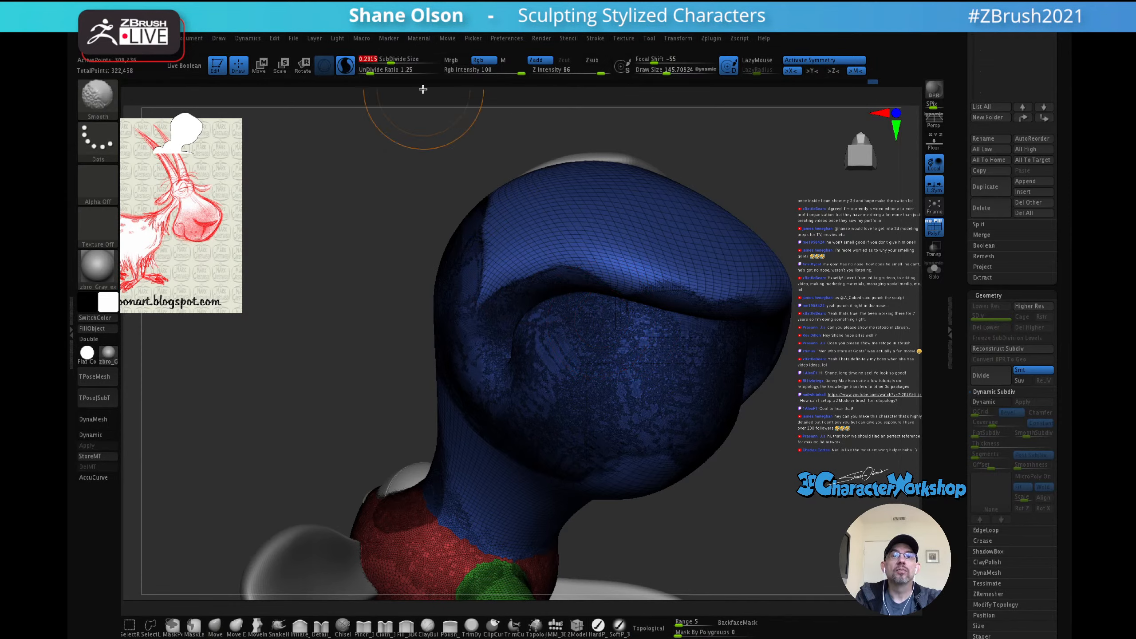
pyautogui.moveTo(604, 351)
pyautogui.keyDown('shift'); pyautogui.mouseDown()
pyautogui.moveTo(601, 368)
pyautogui.moveTo(652, 320)
pyautogui.moveTo(685, 373)
pyautogui.moveTo(603, 431)
pyautogui.moveTo(540, 317)
pyautogui.moveTo(506, 298)
pyautogui.moveTo(633, 272)
pyautogui.moveTo(672, 289)
pyautogui.moveTo(481, 286)
pyautogui.moveTo(611, 459)
pyautogui.moveTo(654, 460)
pyautogui.mouseUp(); pyautogui.keyUp('shift')
pyautogui.moveTo(609, 367); pyautogui.dragTo(503, 409, button='right')
pyautogui.moveTo(504, 409)
pyautogui.keyDown('shift'); pyautogui.mouseDown()
pyautogui.moveTo(492, 460)
pyautogui.moveTo(381, 388)
pyautogui.moveTo(463, 222)
pyautogui.moveTo(355, 315)
pyautogui.mouseUp(); pyautogui.keyUp('shift')
pyautogui.moveTo(545, 391); pyautogui.dragTo(529, 451, button='right')
pyautogui.moveTo(510, 274)
pyautogui.keyDown('shift'); pyautogui.mouseDown()
pyautogui.moveTo(678, 254)
pyautogui.moveTo(681, 274)
pyautogui.mouseUp(); pyautogui.keyUp('shift')
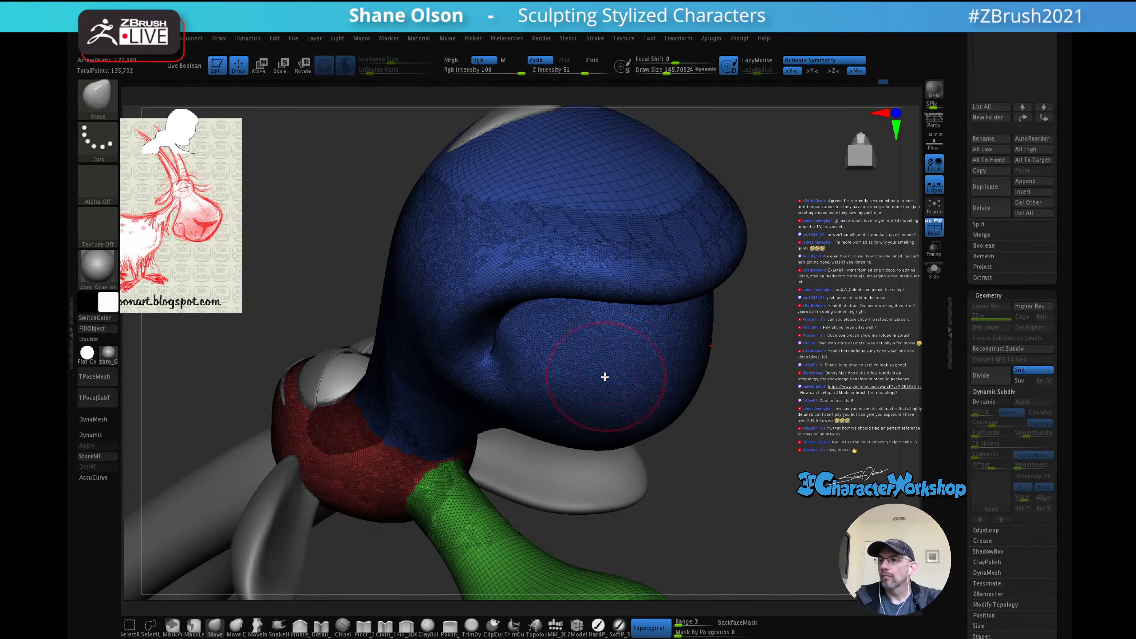
# Step: Inspect the muzzle's new tessellation from the front and side, and hide the wireframe
pyautogui.moveTo(605, 377); pyautogui.dragTo(600, 342, button='right')
pyautogui.moveTo(612, 384)
pyautogui.mouseDown(button='right')
pyautogui.moveTo(628, 350)
pyautogui.moveTo(641, 357)
pyautogui.mouseUp(button='right')
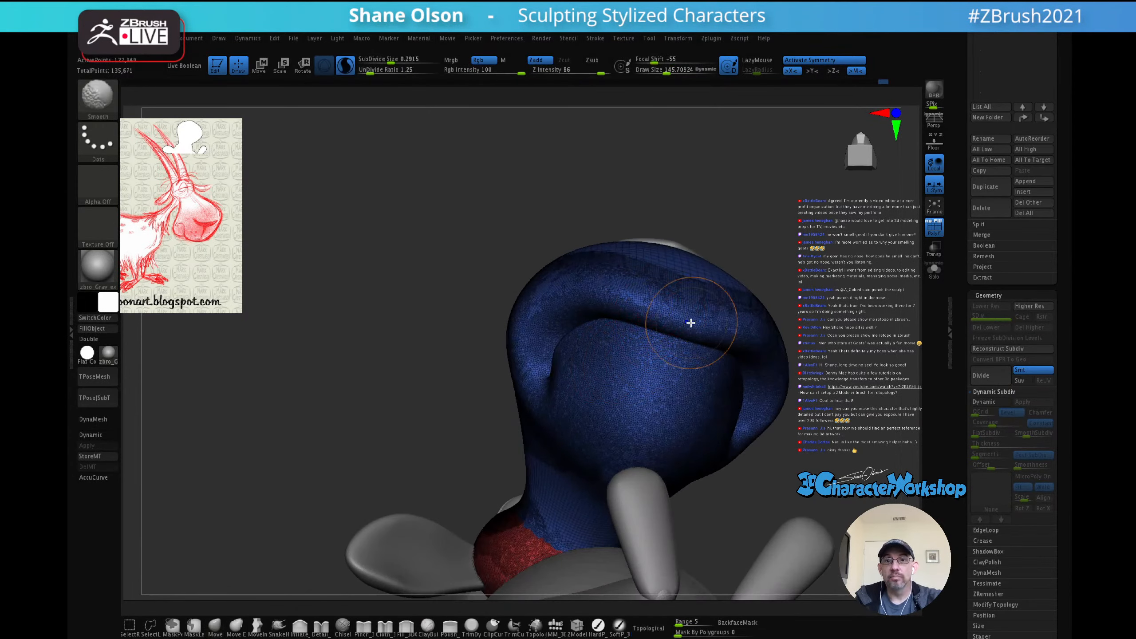
pyautogui.moveTo(690, 325); pyautogui.dragTo(657, 337, button='right')
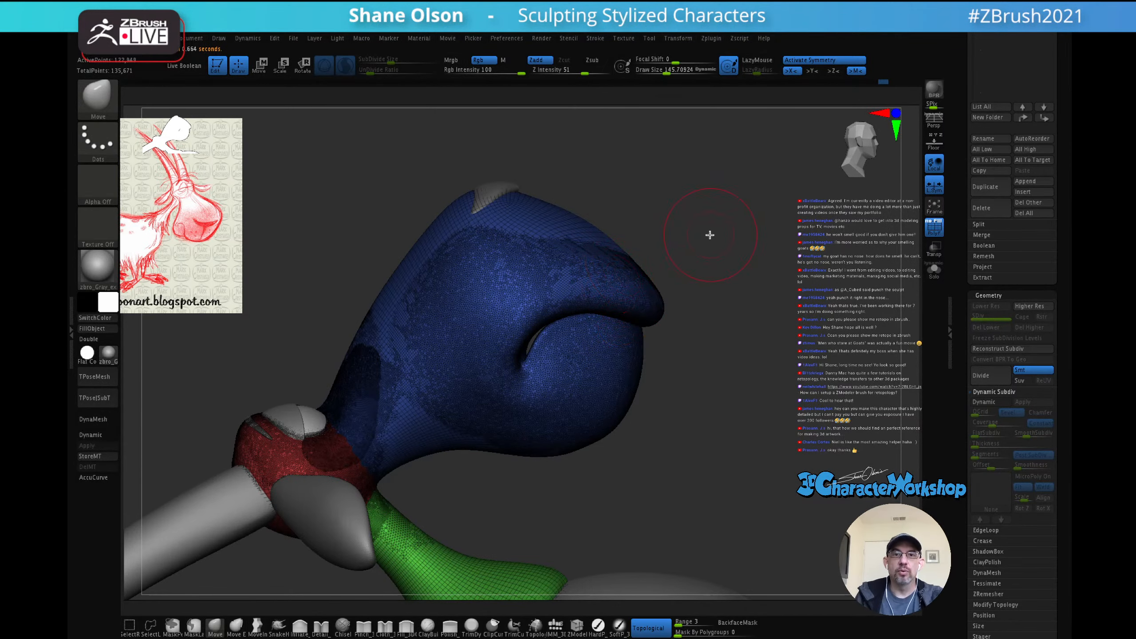
pyautogui.moveTo(696, 247); pyautogui.dragTo(689, 254)
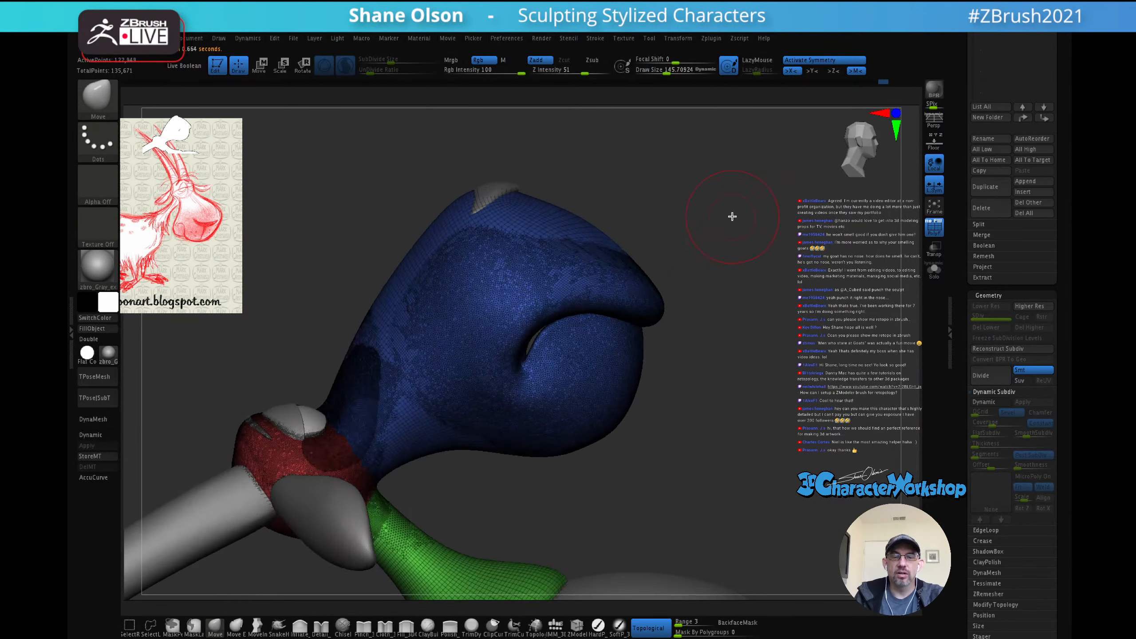
pyautogui.moveTo(732, 216)
pyautogui.mouseDown()
pyautogui.moveTo(690, 251)
pyautogui.moveTo(696, 227)
pyautogui.moveTo(720, 268)
pyautogui.moveTo(758, 268)
pyautogui.moveTo(755, 251)
pyautogui.mouseUp()
pyautogui.hotkey('shift', 'f')
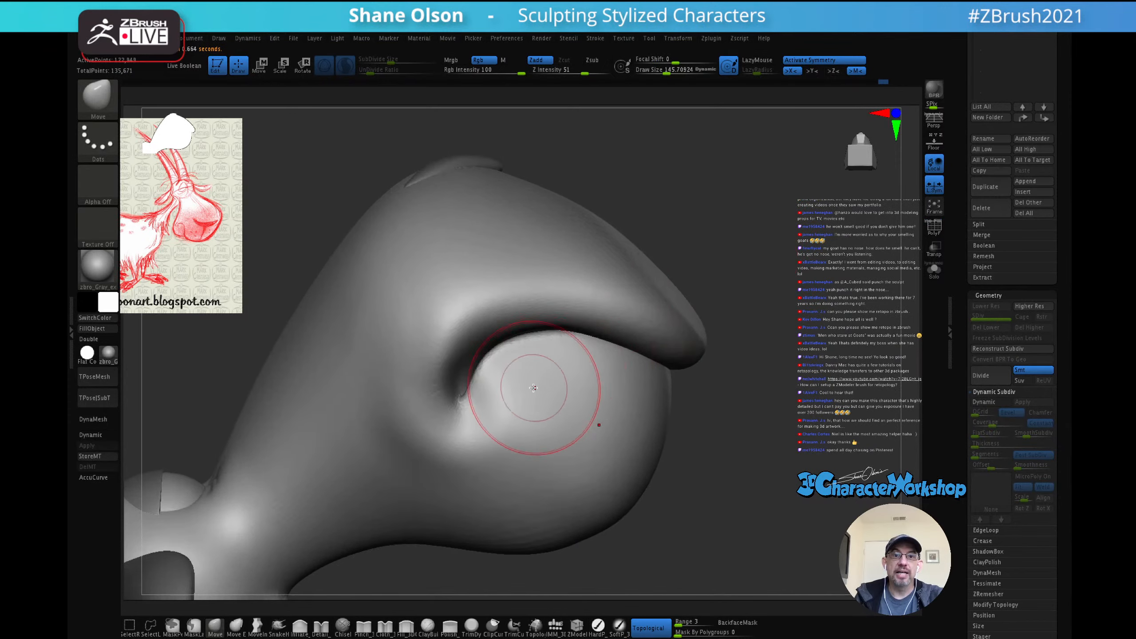
# Step: Smooth the lower lip beside the mouth's corner and select the Inflate brush
pyautogui.keyDown('shift'); pyautogui.moveTo(533, 388); pyautogui.dragTo(507, 417); pyautogui.keyUp('shift')
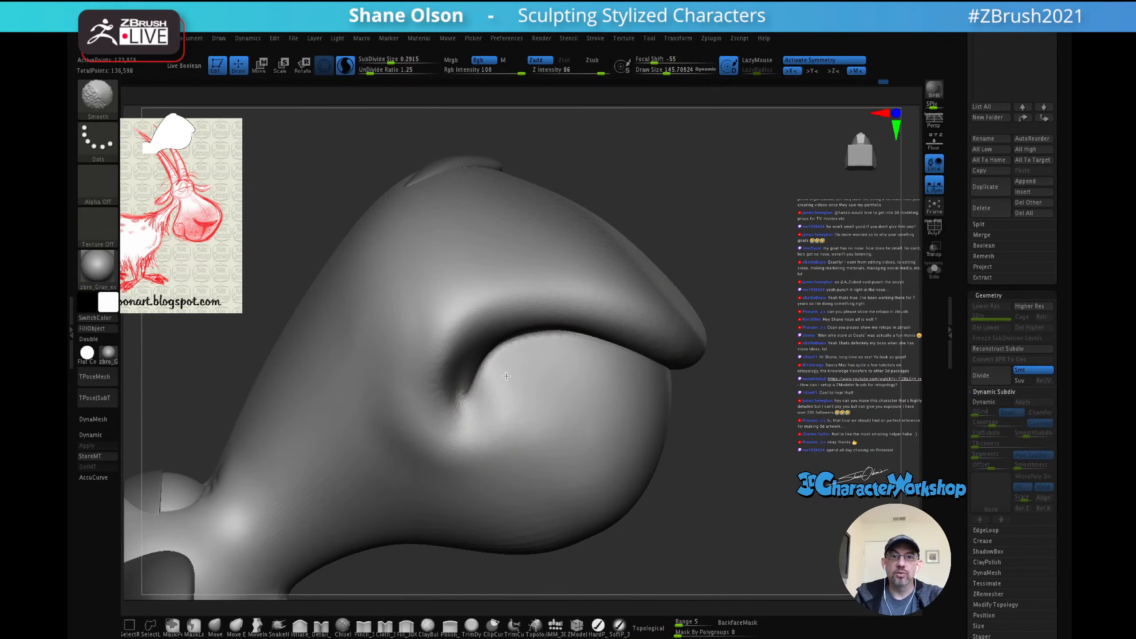
pyautogui.keyDown('shift'); pyautogui.moveTo(507, 376); pyautogui.dragTo(496, 367); pyautogui.keyUp('shift')
pyautogui.moveTo(586, 373); pyautogui.dragTo(578, 366, button='right')
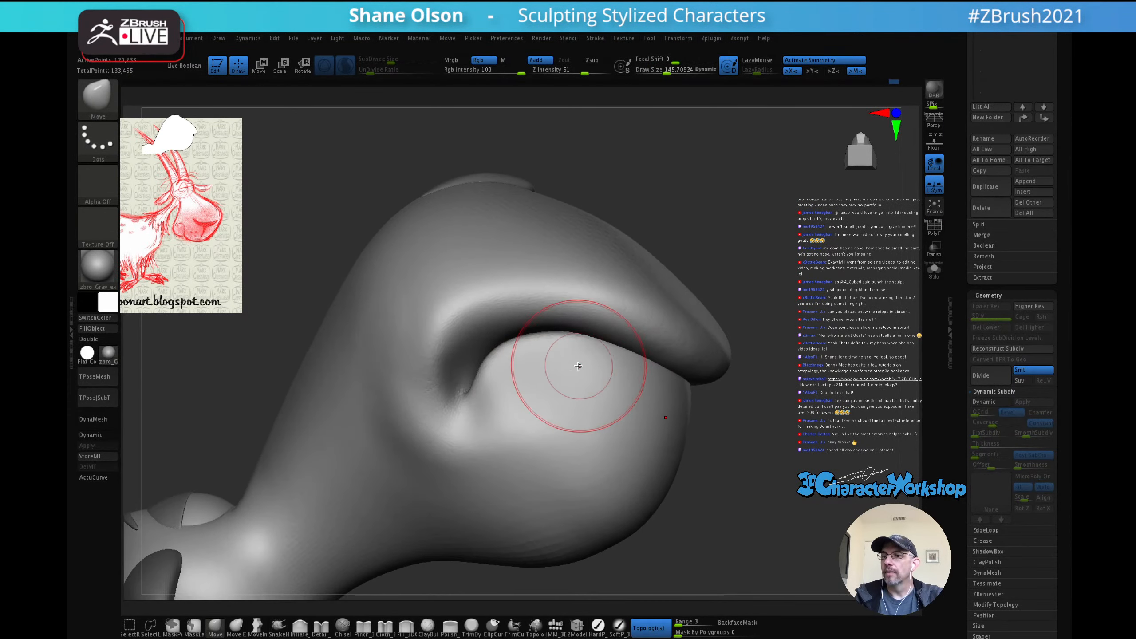
pyautogui.click(299, 625)
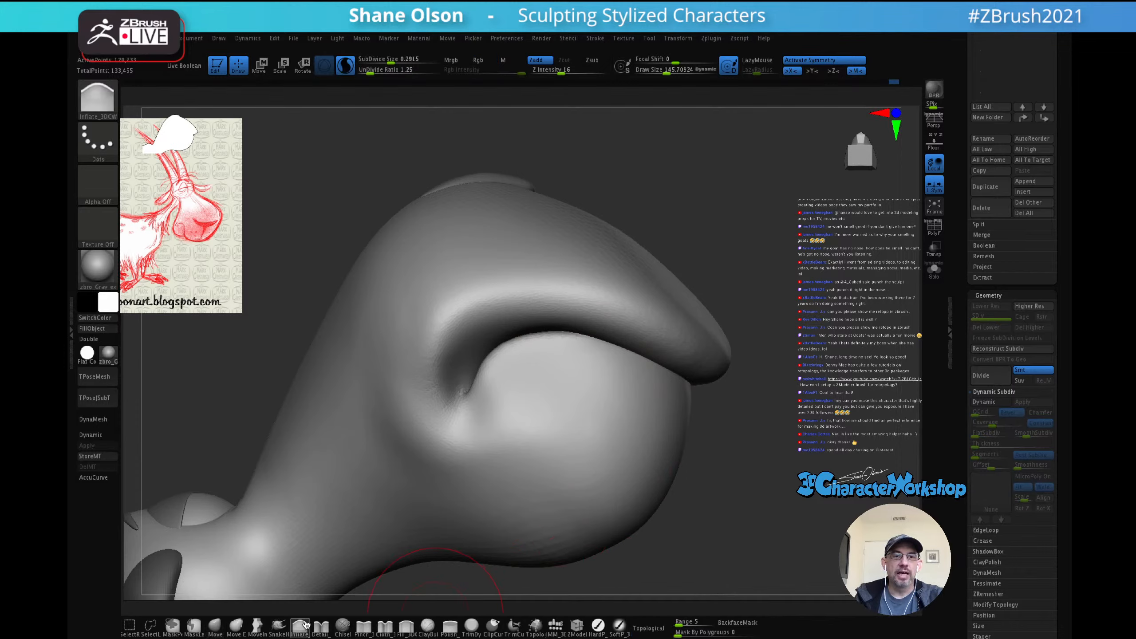
# Step: Inflate the lower lip beside the mouth's corner at a draw size of about 195, and turn off Sculptris Pro
pyautogui.press('s')
pyautogui.moveTo(515, 367); pyautogui.dragTo(524, 367)
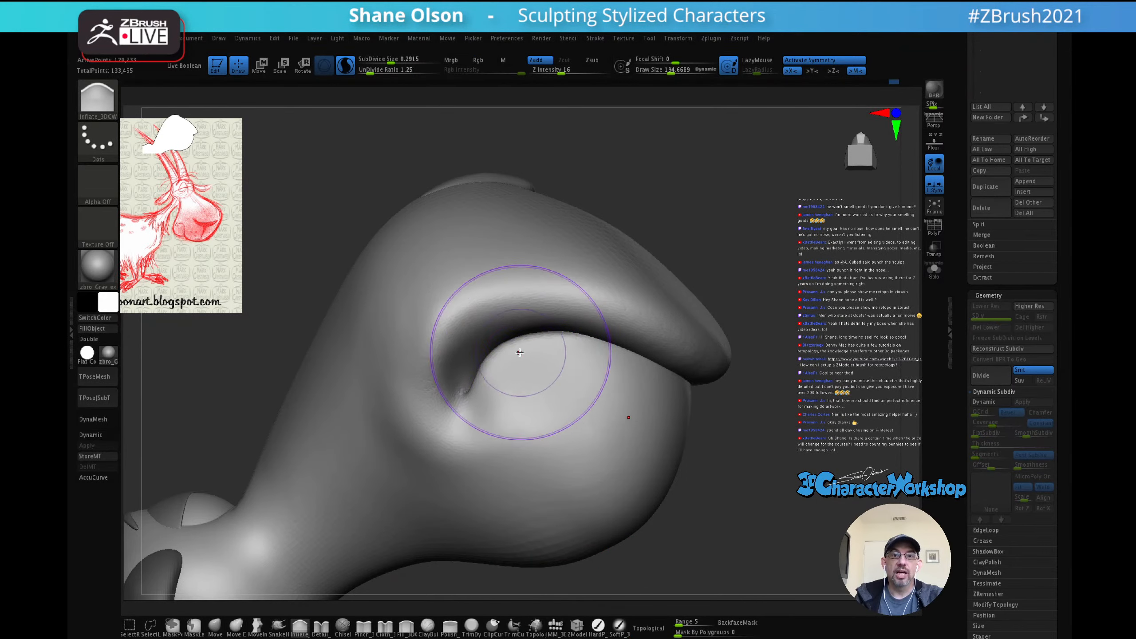
pyautogui.moveTo(520, 353); pyautogui.dragTo(516, 365, button='right')
pyautogui.moveTo(505, 368)
pyautogui.mouseDown()
pyautogui.moveTo(485, 372)
pyautogui.moveTo(524, 345)
pyautogui.moveTo(497, 361)
pyautogui.mouseUp()
pyautogui.click(348, 66)
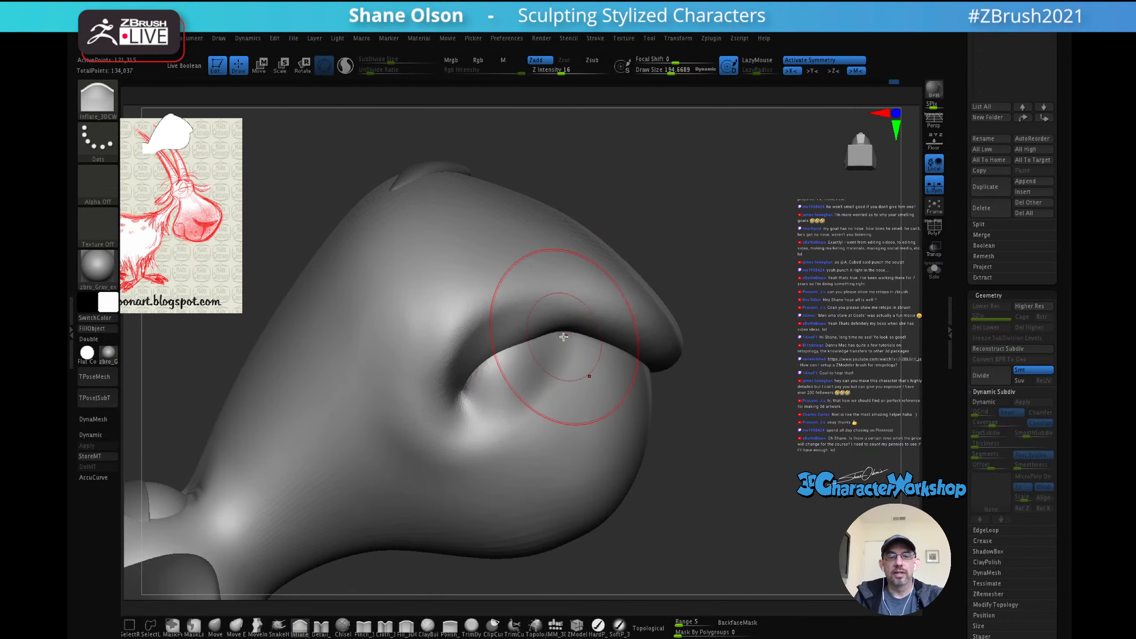
pyautogui.moveTo(580, 324); pyautogui.dragTo(578, 326)
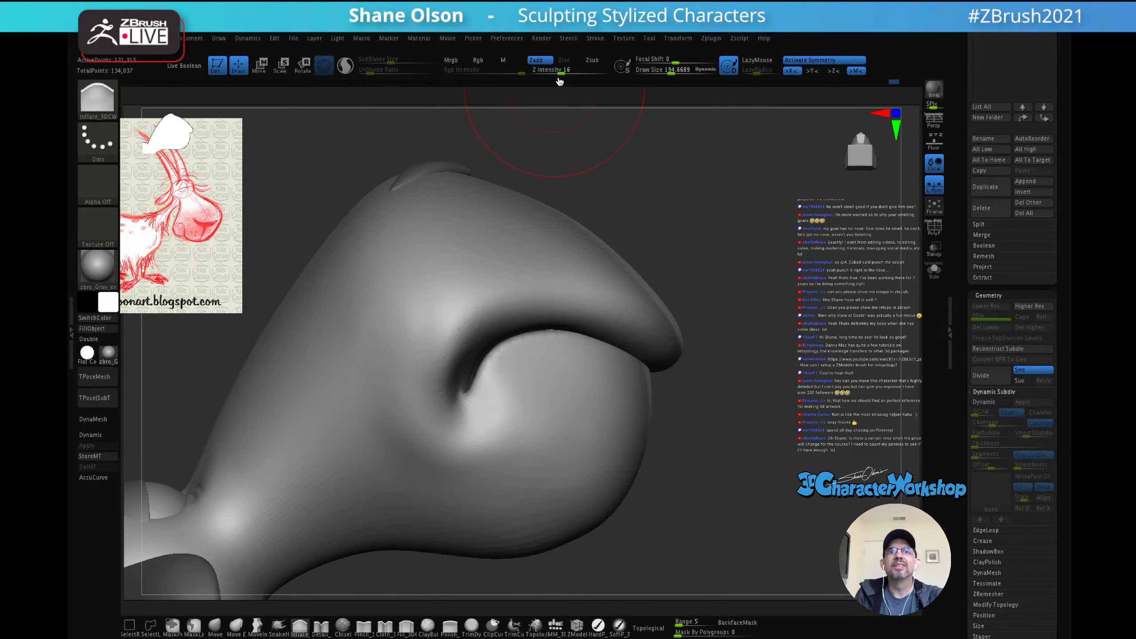
# Step: Lower the Inflate brush's Z Intensity to 2 and gently swell the lower lip along the mouth crease
pyautogui.moveTo(559, 79); pyautogui.dragTo(538, 75)
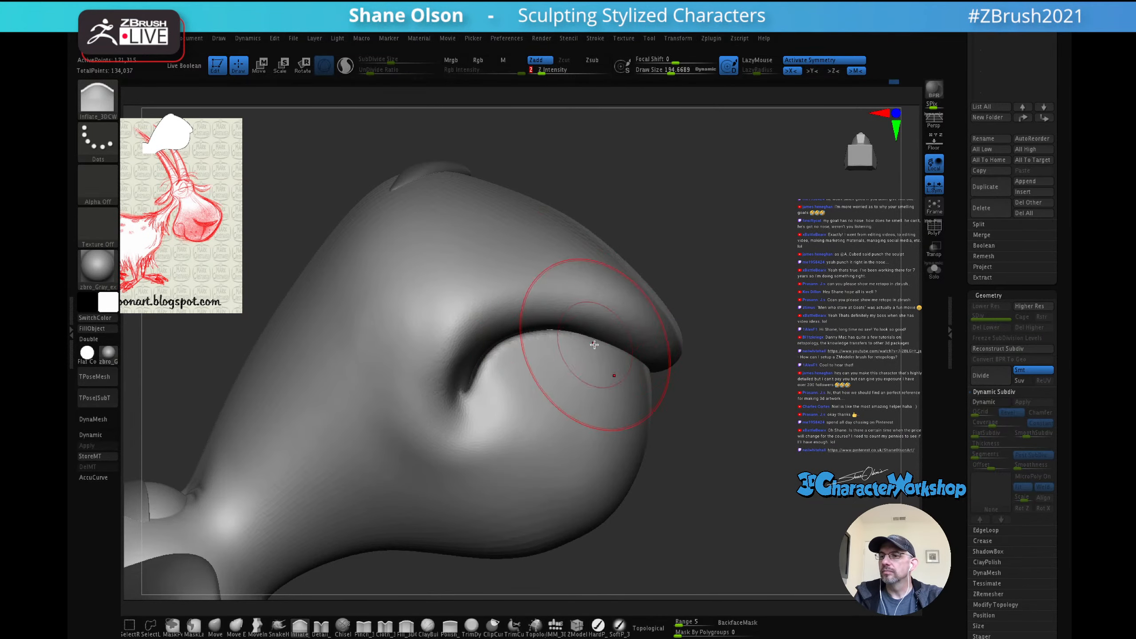
pyautogui.moveTo(594, 343); pyautogui.dragTo(602, 321, button='right')
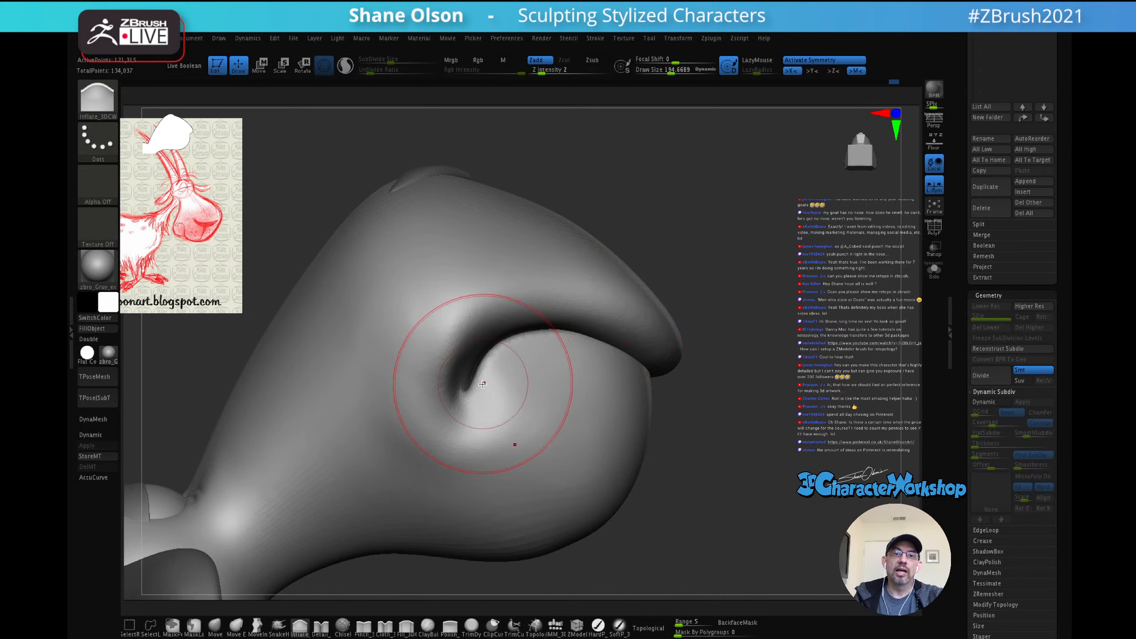
pyautogui.moveTo(482, 382); pyautogui.dragTo(524, 345)
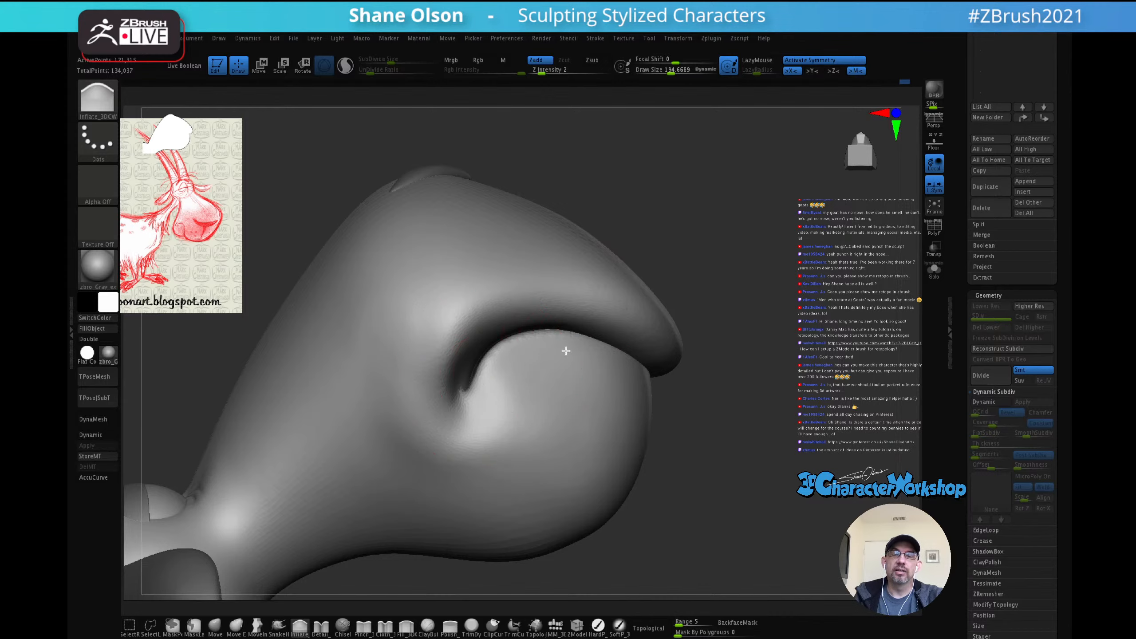
pyautogui.moveTo(565, 352)
pyautogui.mouseDown(button='right')
pyautogui.moveTo(540, 309)
pyautogui.moveTo(532, 320)
pyautogui.mouseUp(button='right')
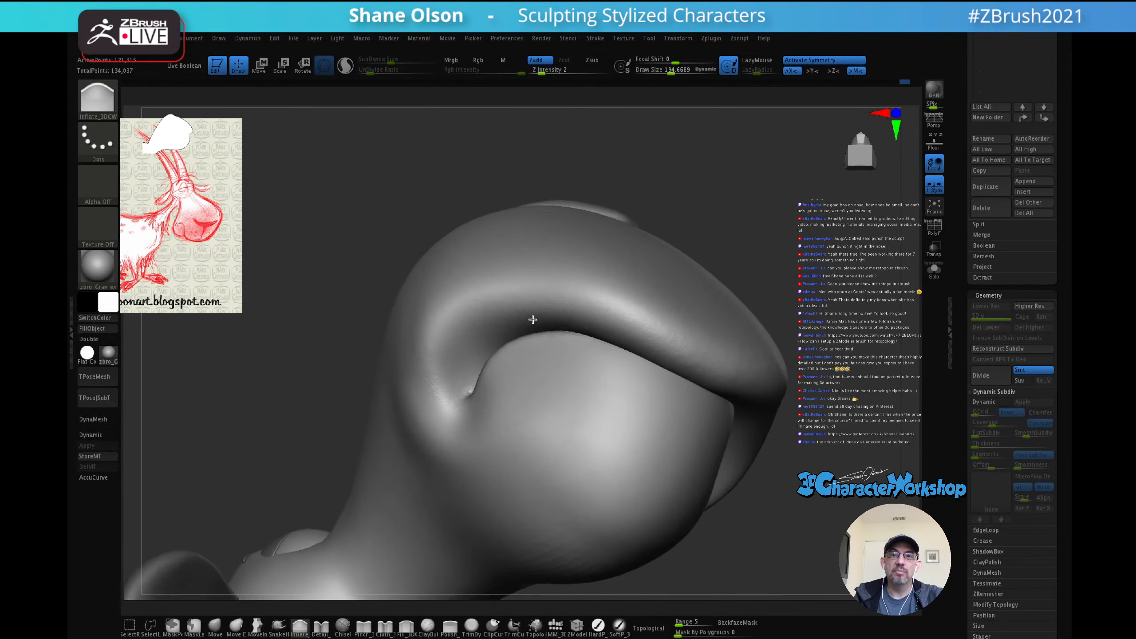
pyautogui.moveTo(548, 370)
pyautogui.mouseDown(button='right')
pyautogui.moveTo(571, 338)
pyautogui.moveTo(540, 382)
pyautogui.mouseUp(button='right')
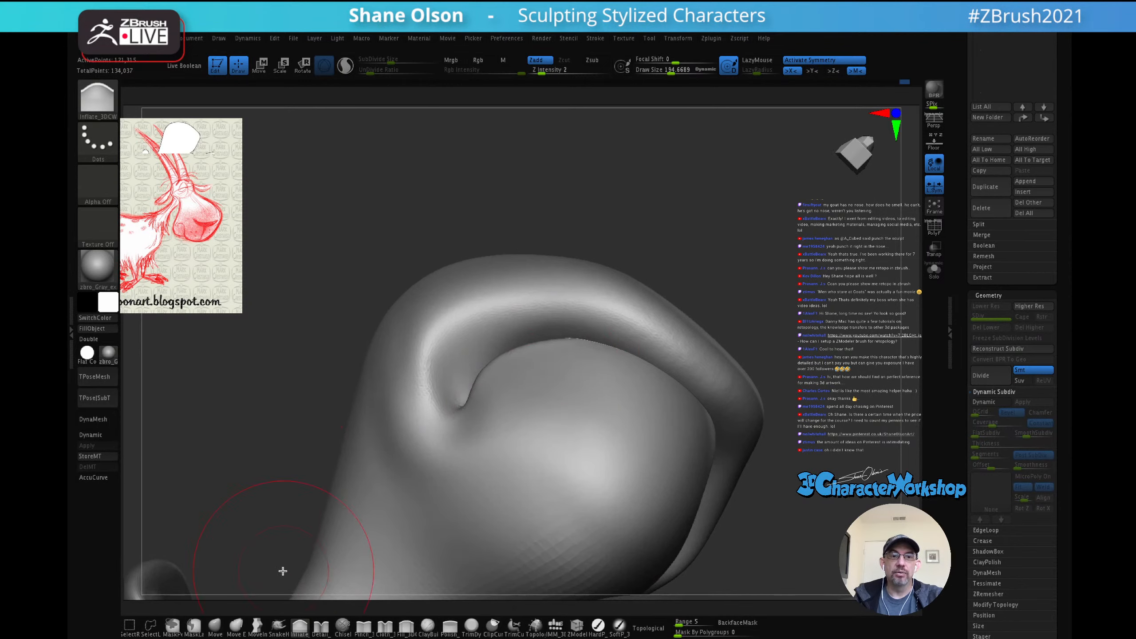
# Step: Adjust the upper lip around the mouth's corner with the Move brush at draw size about 236, then reduce the size to about 163
pyautogui.click(215, 627)
pyautogui.press('s')
pyautogui.moveTo(302, 371); pyautogui.dragTo(304, 371)
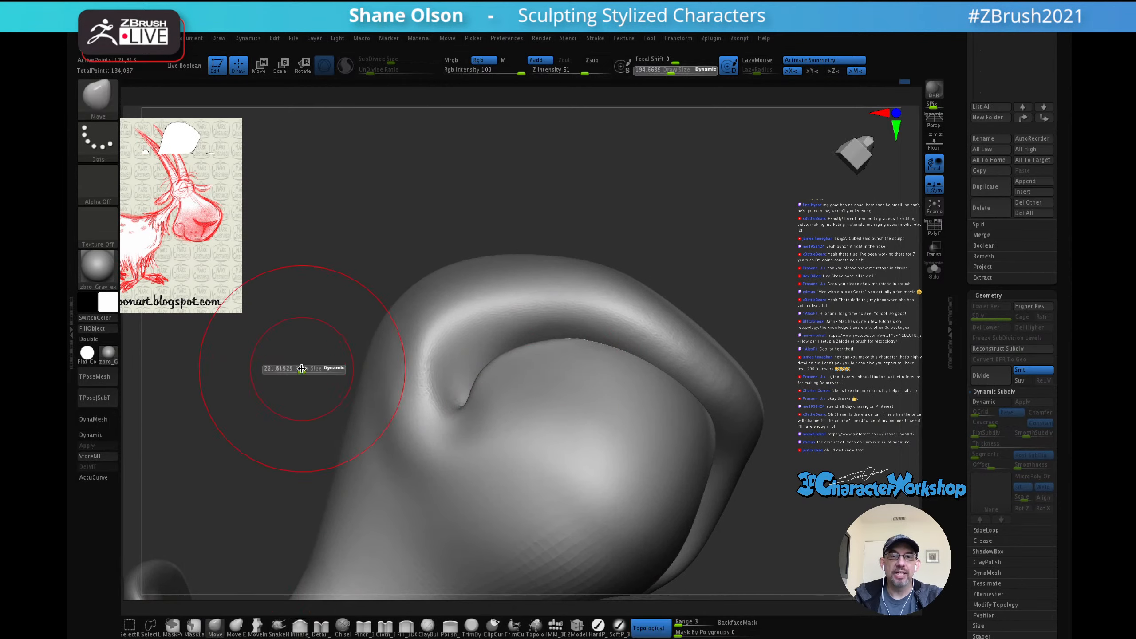
pyautogui.moveTo(464, 302); pyautogui.dragTo(461, 301, button='right')
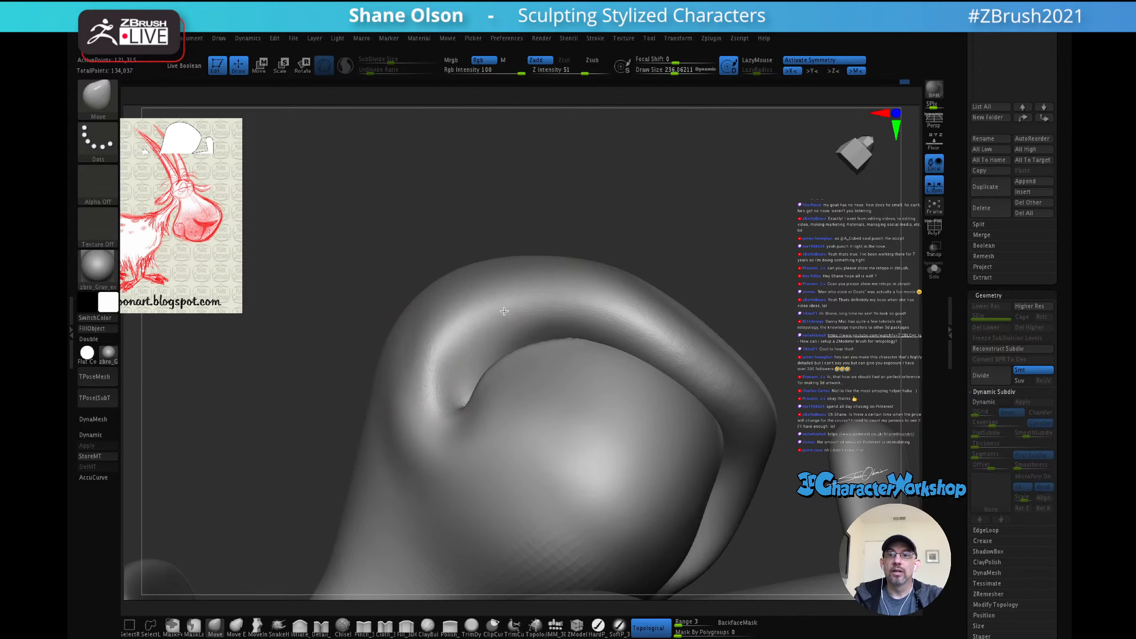
pyautogui.moveTo(489, 322)
pyautogui.mouseDown(button='right')
pyautogui.moveTo(500, 333)
pyautogui.moveTo(456, 361)
pyautogui.moveTo(447, 348)
pyautogui.mouseUp(button='right')
pyautogui.moveTo(492, 302); pyautogui.dragTo(548, 329, button='right')
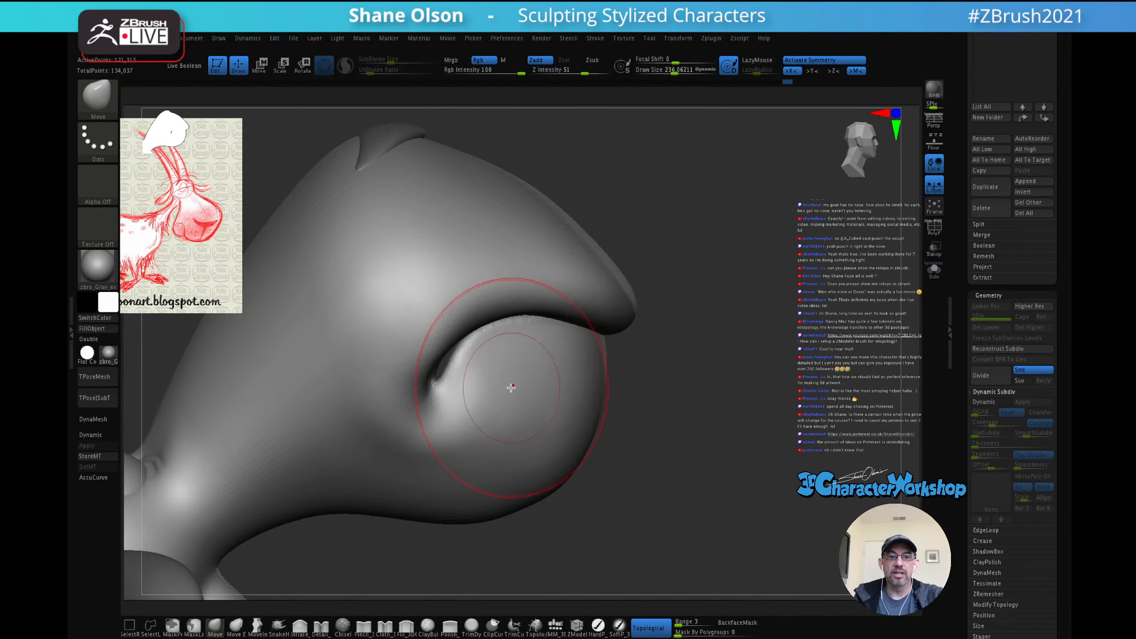
pyautogui.press('s')
pyautogui.moveTo(516, 385); pyautogui.dragTo(511, 386)
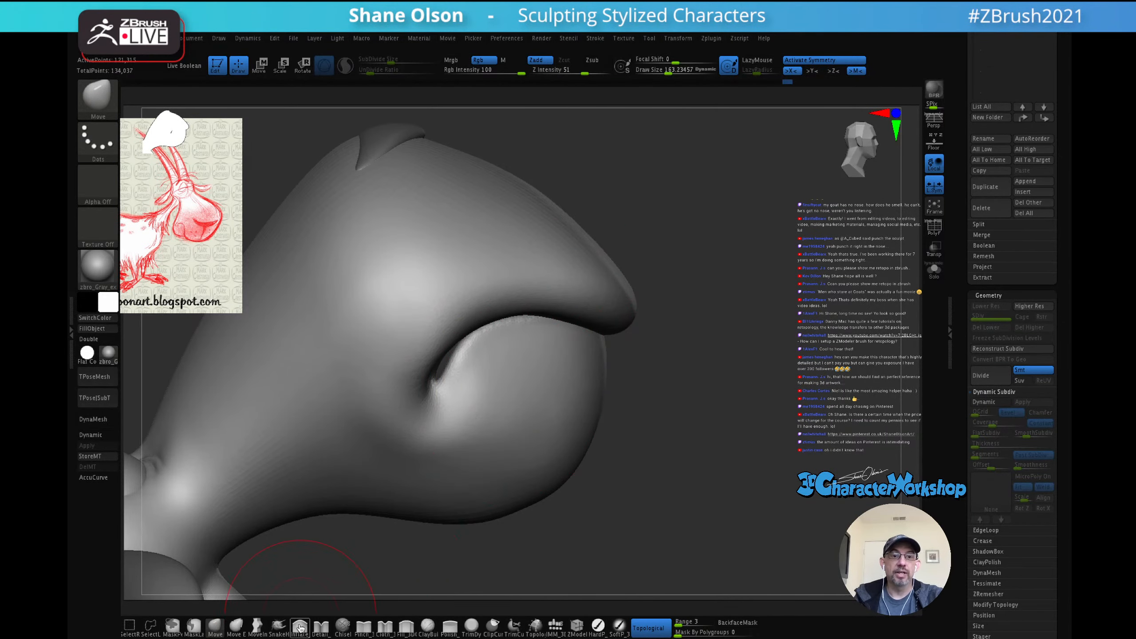
# Step: Select the Inflate brush and smooth the upper lip and the muzzle surface above the mouth
pyautogui.click(299, 627)
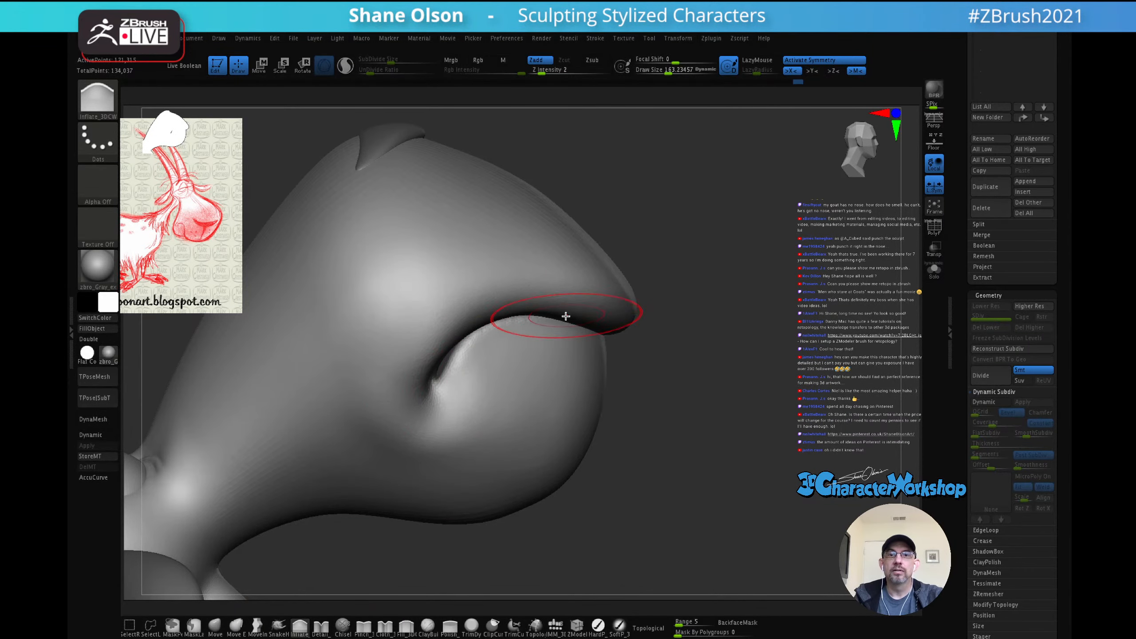
pyautogui.moveTo(566, 317)
pyautogui.mouseDown(button='right')
pyautogui.moveTo(543, 325)
pyautogui.moveTo(553, 337)
pyautogui.mouseUp(button='right')
pyautogui.keyDown('shift'); pyautogui.moveTo(465, 318); pyautogui.dragTo(566, 287); pyautogui.keyUp('shift')
pyautogui.keyDown('shift'); pyautogui.moveTo(566, 286); pyautogui.dragTo(537, 280); pyautogui.keyUp('shift')
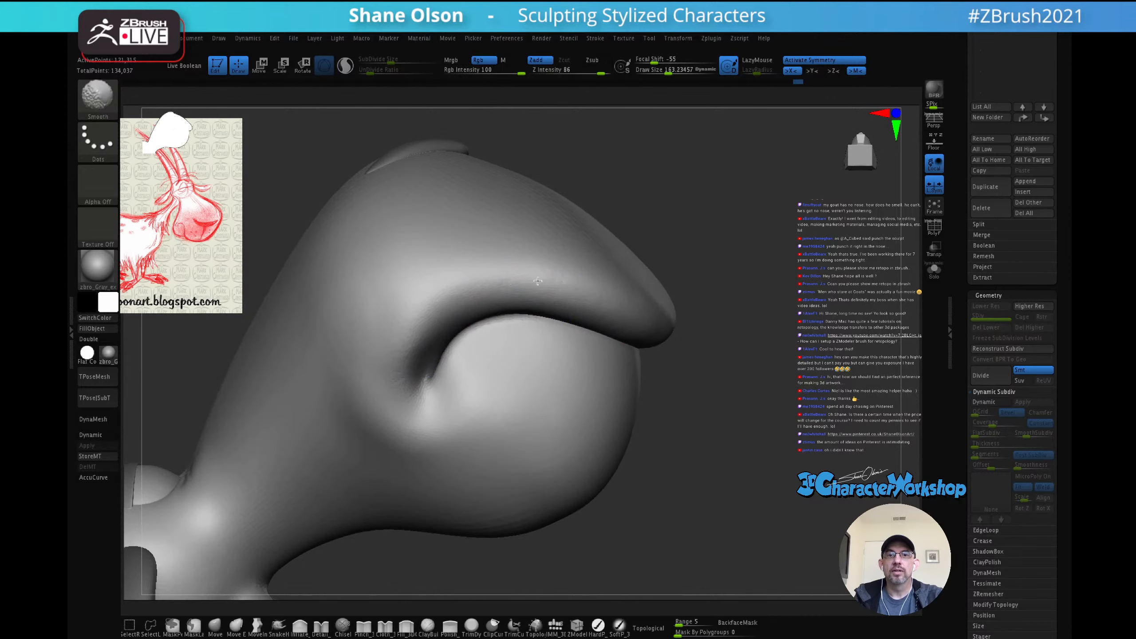
pyautogui.moveTo(545, 329)
pyautogui.mouseDown(button='right')
pyautogui.moveTo(520, 322)
pyautogui.moveTo(619, 300)
pyautogui.mouseUp(button='right')
pyautogui.moveTo(720, 343); pyautogui.dragTo(722, 320, button='right')
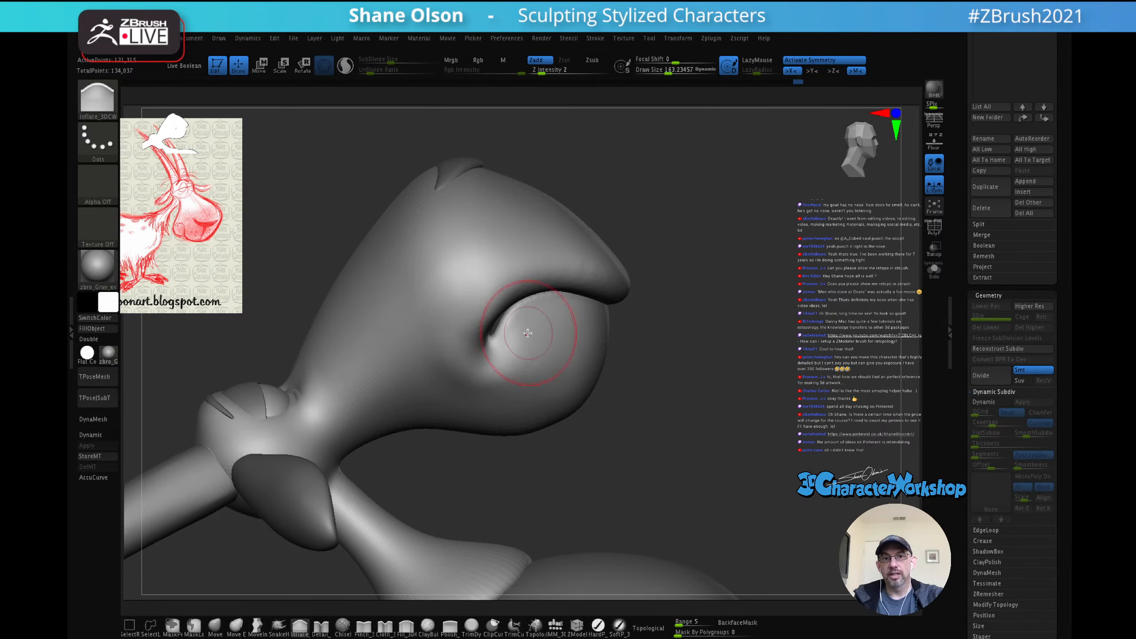
# Step: Smooth the cheek and the front of the upper lip, and lower the Smooth brush's Z Intensity to about 24
pyautogui.moveTo(656, 336); pyautogui.dragTo(660, 325)
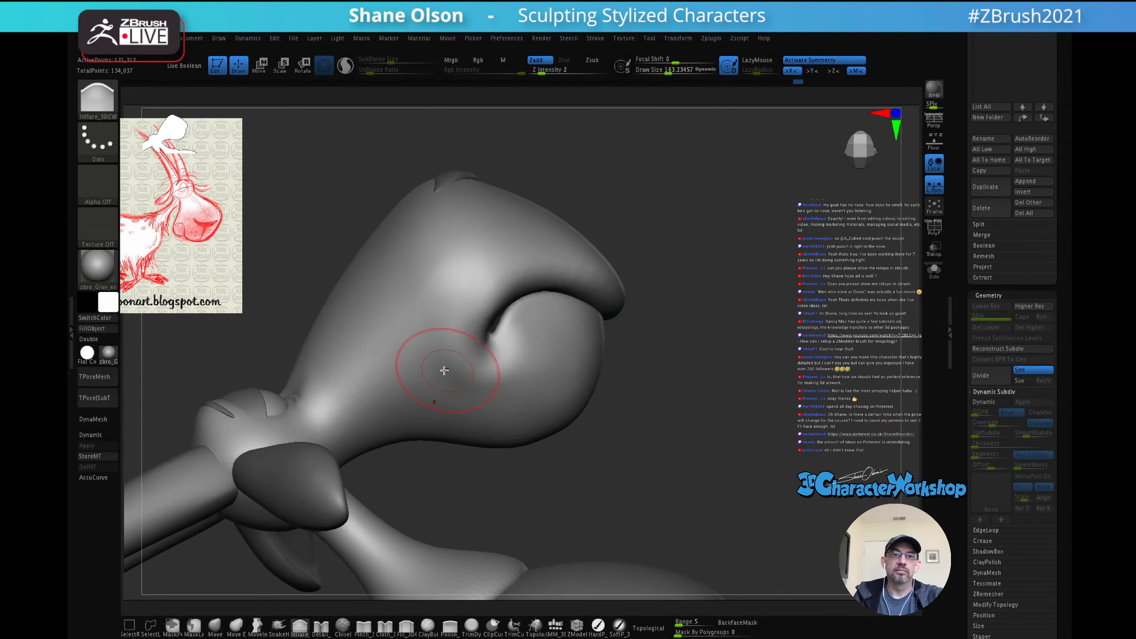
pyautogui.keyDown('shift'); pyautogui.moveTo(424, 312); pyautogui.dragTo(429, 281); pyautogui.keyUp('shift')
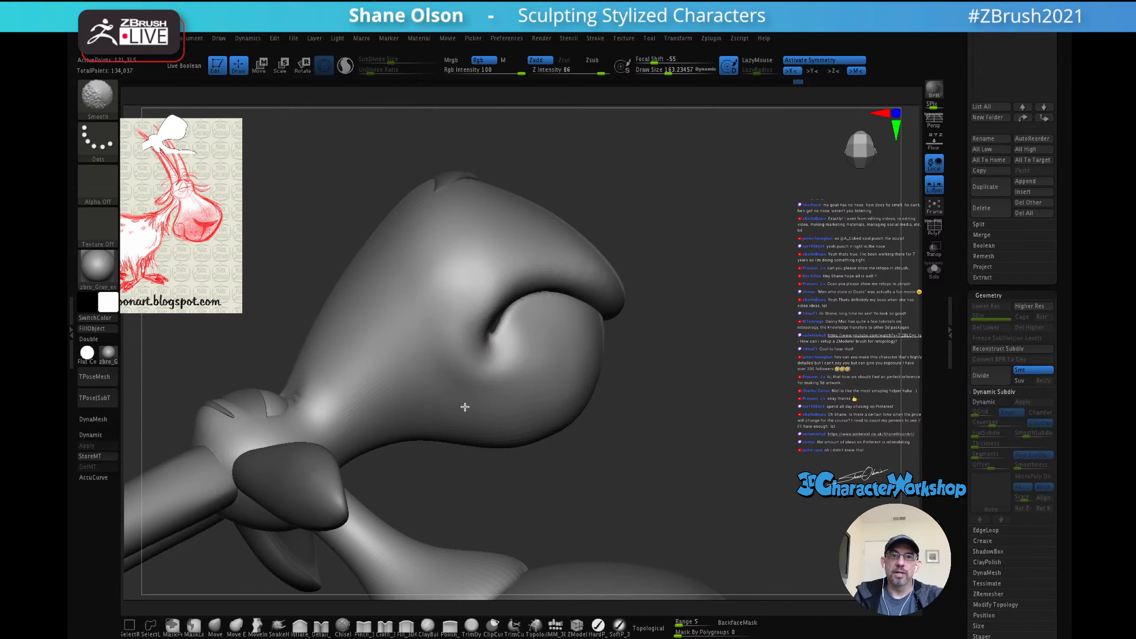
pyautogui.moveTo(626, 330); pyautogui.dragTo(539, 262)
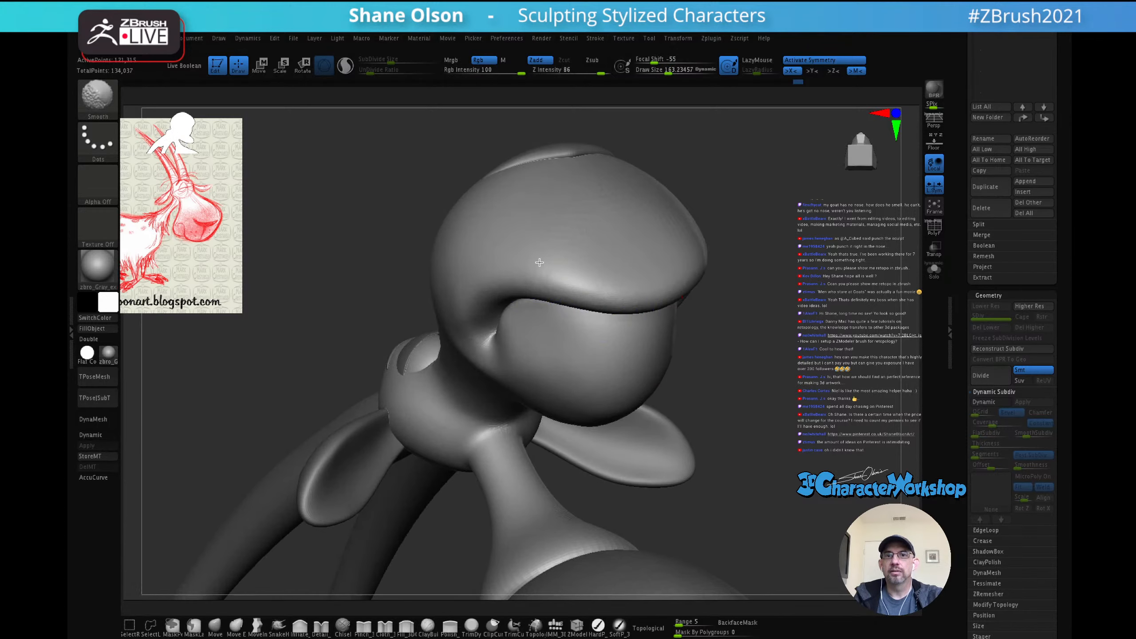
pyautogui.keyDown('shift'); pyautogui.moveTo(571, 215); pyautogui.dragTo(622, 273); pyautogui.keyUp('shift')
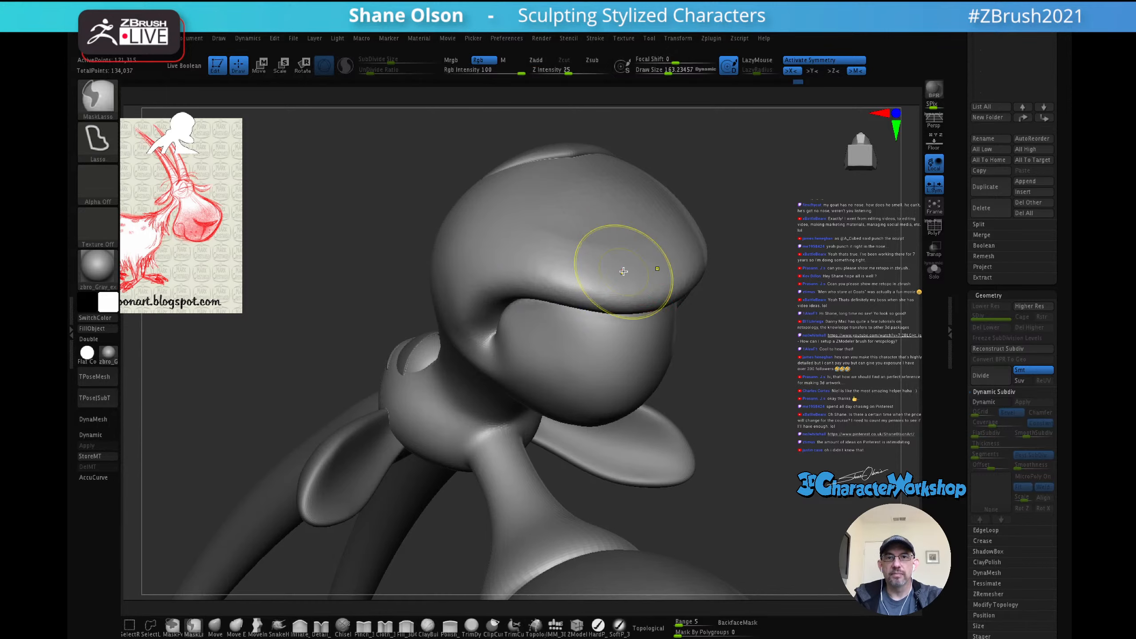
pyautogui.keyDown('shift'); pyautogui.click(569, 71); pyautogui.keyUp('shift')
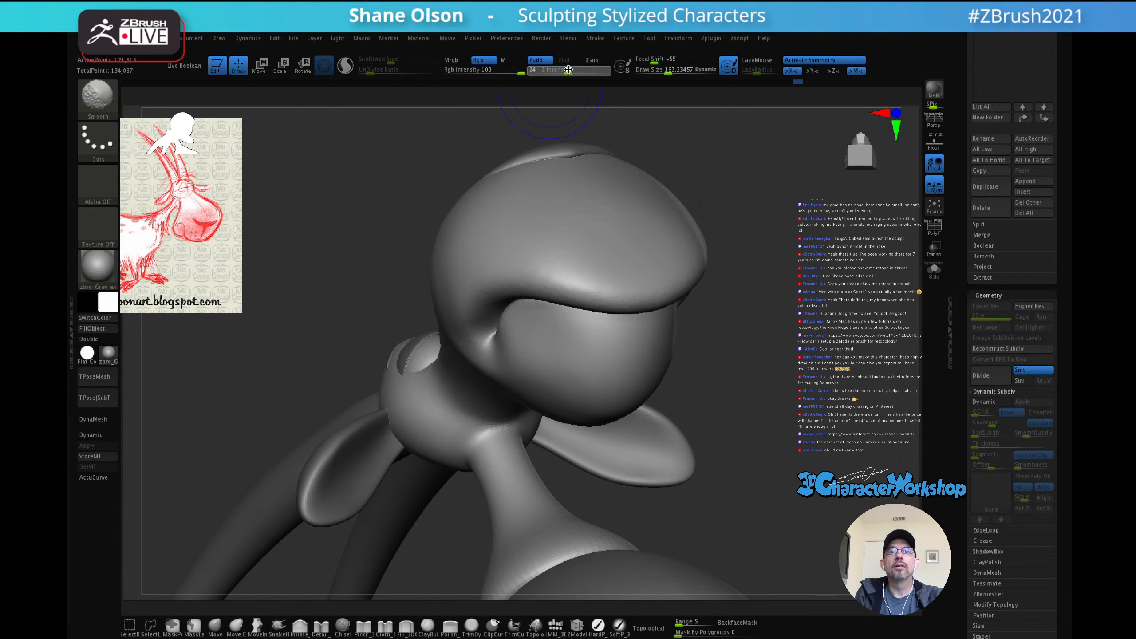
# Step: Examine the muzzle and head from several angles and compare the whole goat's side profile with the reference sketch
pyautogui.moveTo(708, 208); pyautogui.dragTo(728, 213)
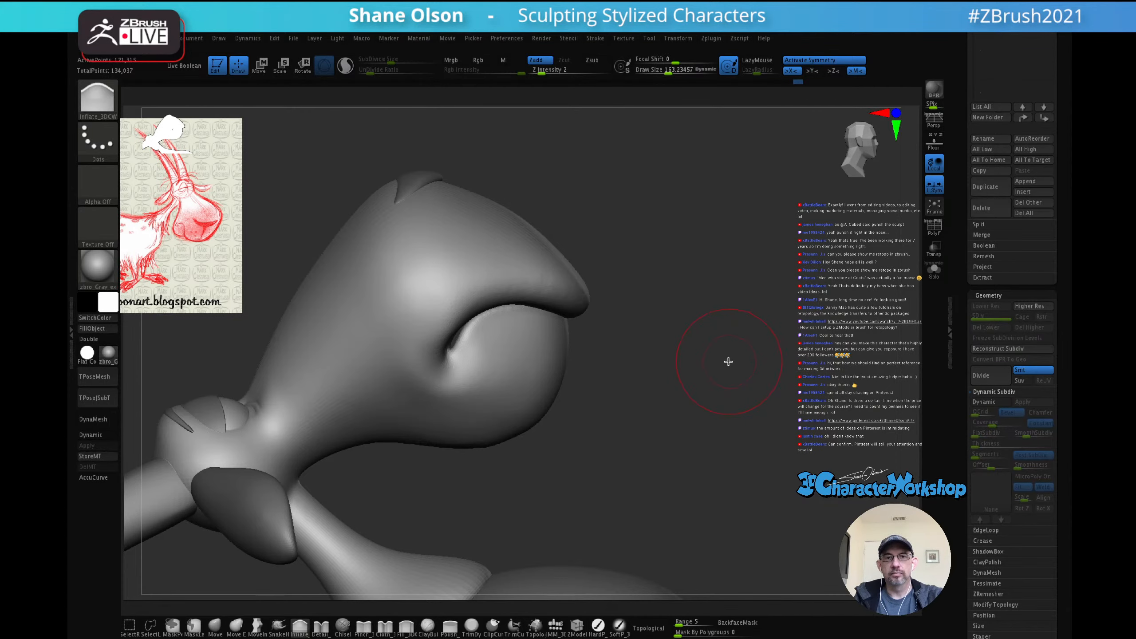
pyautogui.moveTo(728, 362); pyautogui.dragTo(703, 306)
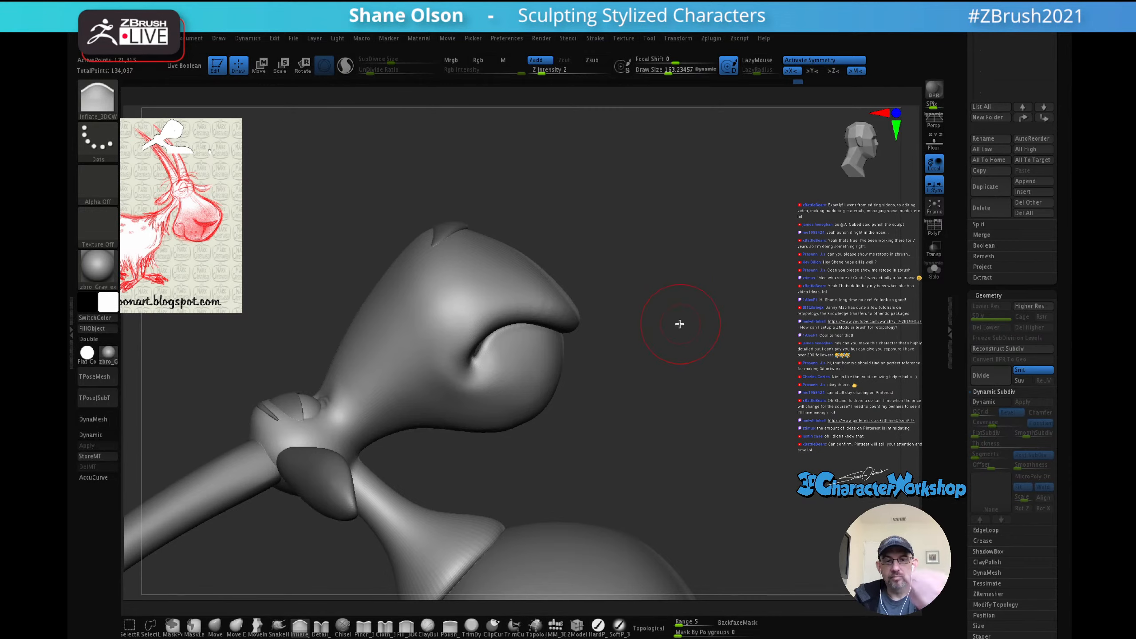
pyautogui.moveTo(669, 319)
pyautogui.mouseDown()
pyautogui.moveTo(696, 325)
pyautogui.moveTo(682, 330)
pyautogui.moveTo(677, 310)
pyautogui.moveTo(693, 430)
pyautogui.moveTo(672, 337)
pyautogui.moveTo(669, 348)
pyautogui.moveTo(677, 297)
pyautogui.moveTo(680, 319)
pyautogui.moveTo(680, 310)
pyautogui.moveTo(617, 459)
pyautogui.moveTo(561, 495)
pyautogui.moveTo(537, 406)
pyautogui.moveTo(561, 396)
pyautogui.mouseUp()
pyautogui.moveTo(696, 361)
pyautogui.keyDown('alt'); pyautogui.mouseDown()
pyautogui.moveTo(681, 335)
pyautogui.moveTo(634, 363)
pyautogui.mouseUp(); pyautogui.keyUp('alt')
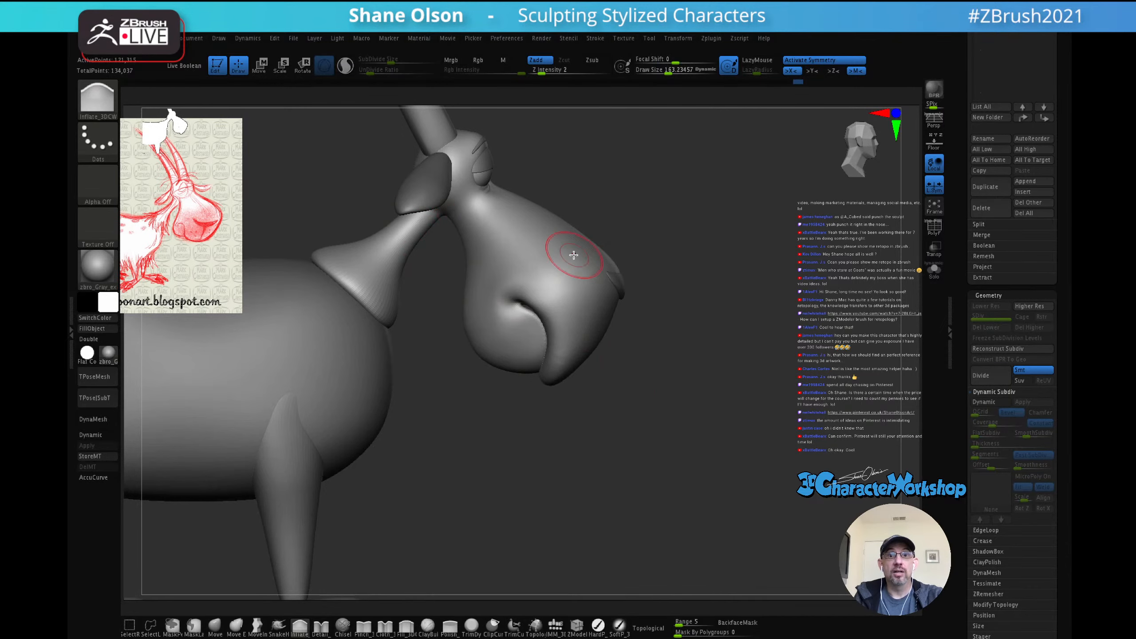
pyautogui.keyDown('alt'); pyautogui.moveTo(603, 195); pyautogui.dragTo(641, 241); pyautogui.keyUp('alt')
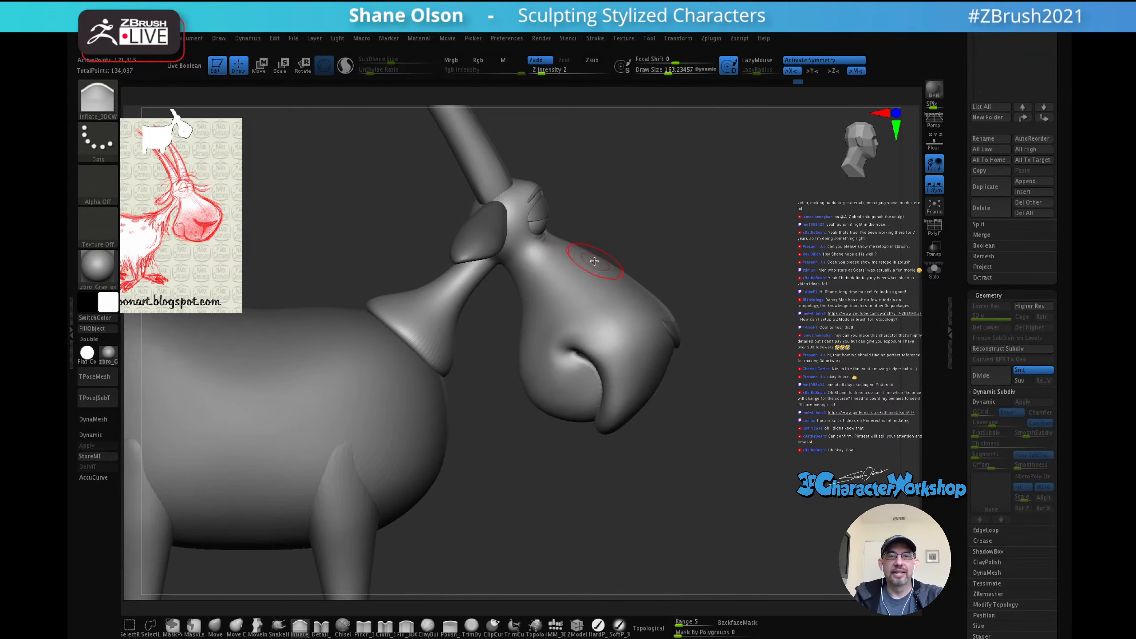
pyautogui.press('w')
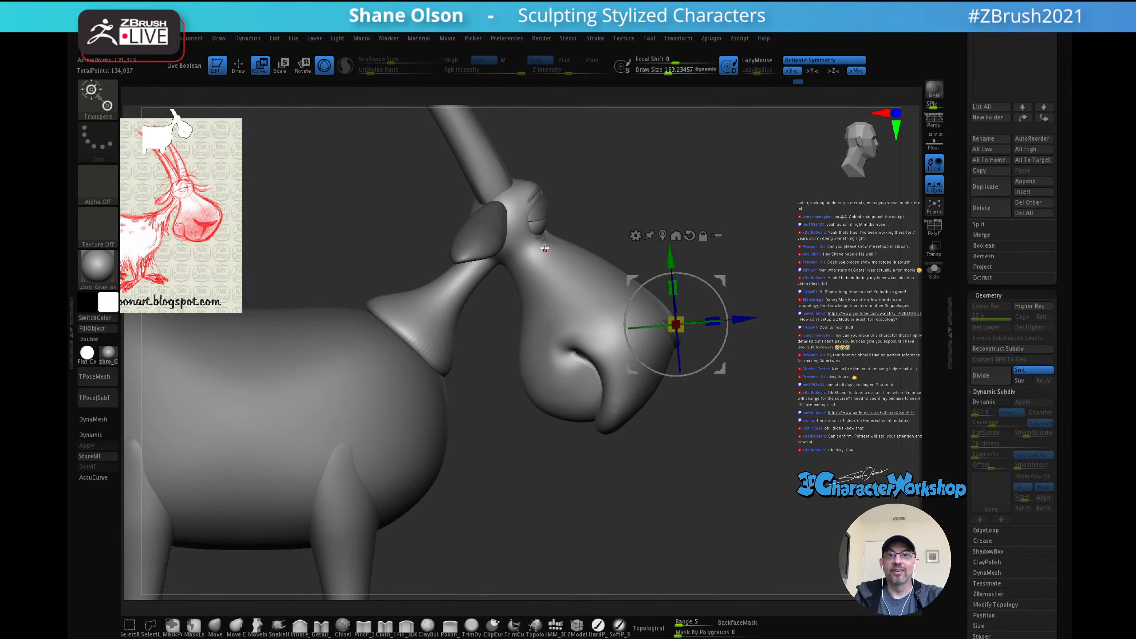
pyautogui.moveTo(761, 279)
pyautogui.mouseDown()
pyautogui.moveTo(771, 261)
pyautogui.moveTo(756, 294)
pyautogui.moveTo(715, 302)
pyautogui.moveTo(793, 284)
pyautogui.moveTo(671, 314)
pyautogui.mouseUp()
pyautogui.press('q')
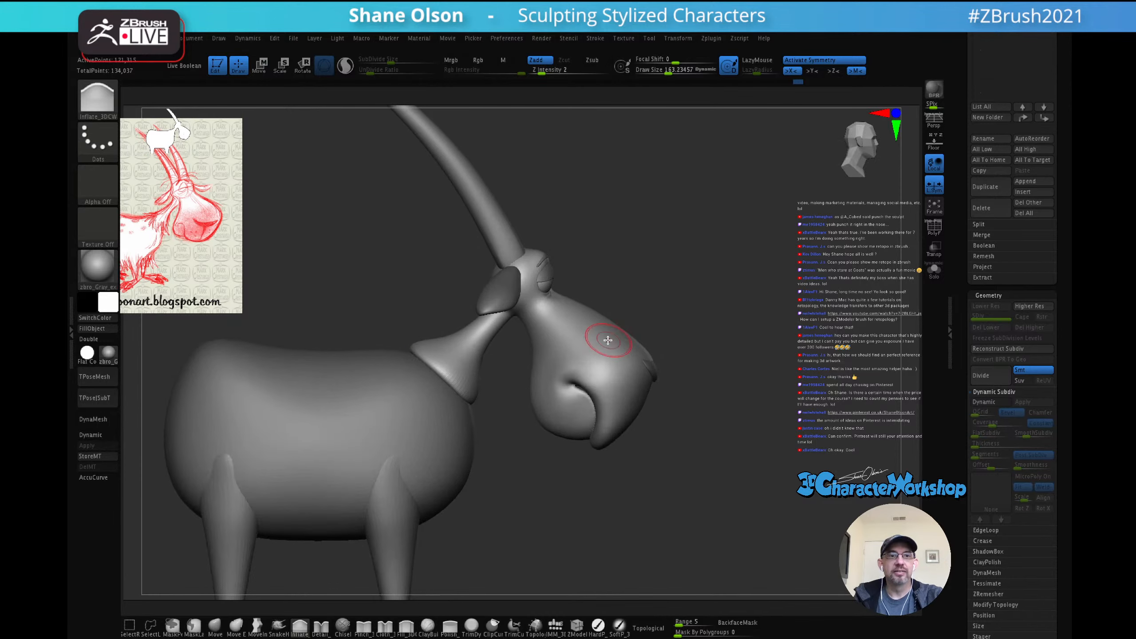
pyautogui.moveTo(720, 216); pyautogui.dragTo(692, 241)
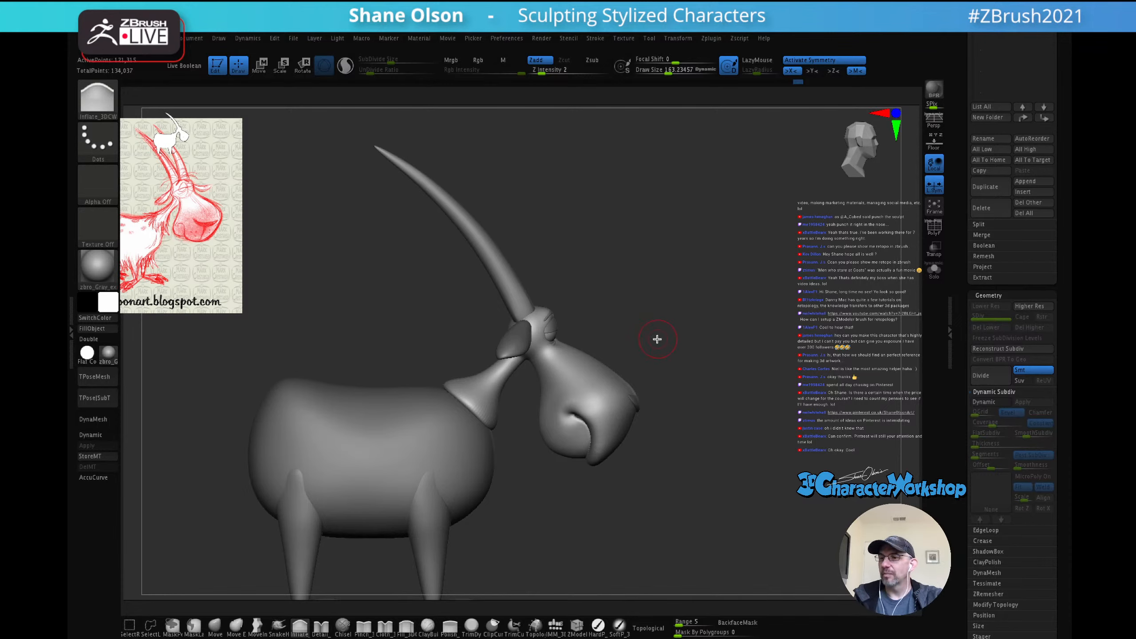
pyautogui.keyDown('alt'); pyautogui.moveTo(761, 395); pyautogui.dragTo(717, 301); pyautogui.keyUp('alt')
pyautogui.keyDown('alt'); pyautogui.moveTo(737, 369); pyautogui.dragTo(629, 331); pyautogui.keyUp('alt')
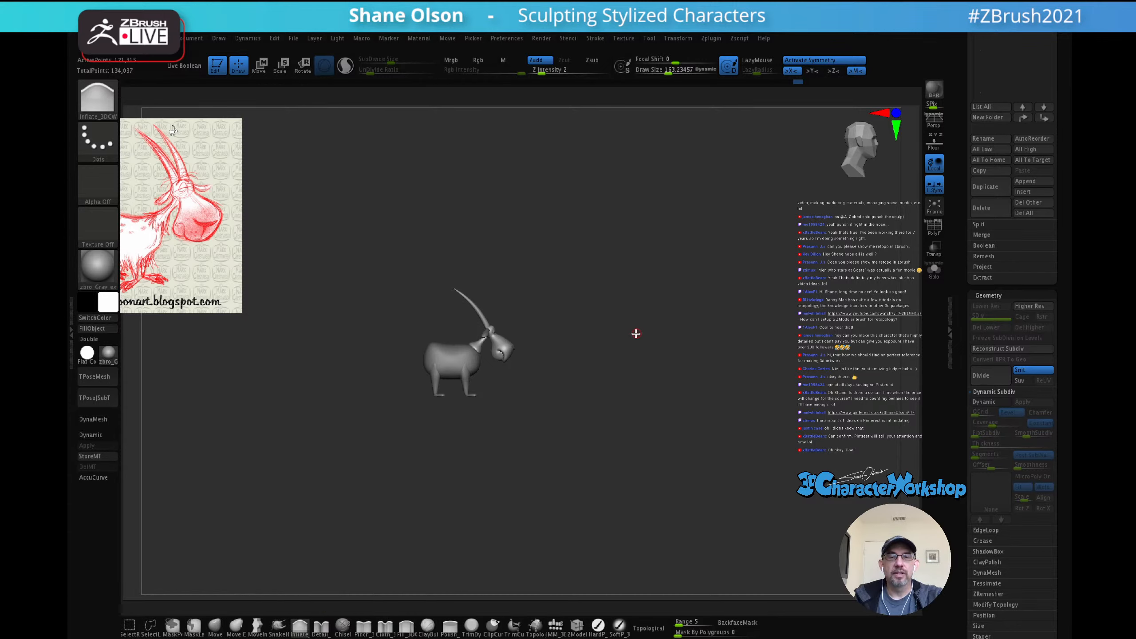
# Step: Mask the muzzle in front of the eyes with a lasso, blur the mask's edge, and check the transition from several angles
pyautogui.keyDown('alt'); pyautogui.moveTo(636, 333); pyautogui.dragTo(668, 560); pyautogui.keyUp('alt')
pyautogui.moveTo(637, 351)
pyautogui.keyDown('alt'); pyautogui.mouseDown()
pyautogui.moveTo(636, 360)
pyautogui.moveTo(723, 309)
pyautogui.mouseUp(); pyautogui.keyUp('alt')
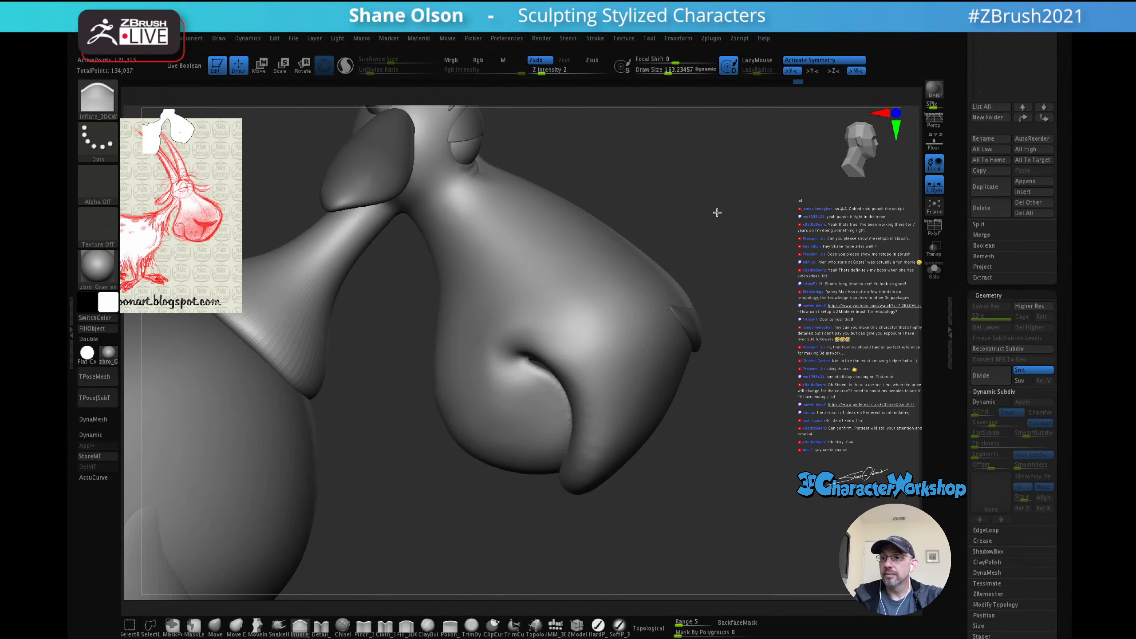
pyautogui.moveTo(717, 213); pyautogui.dragTo(718, 258)
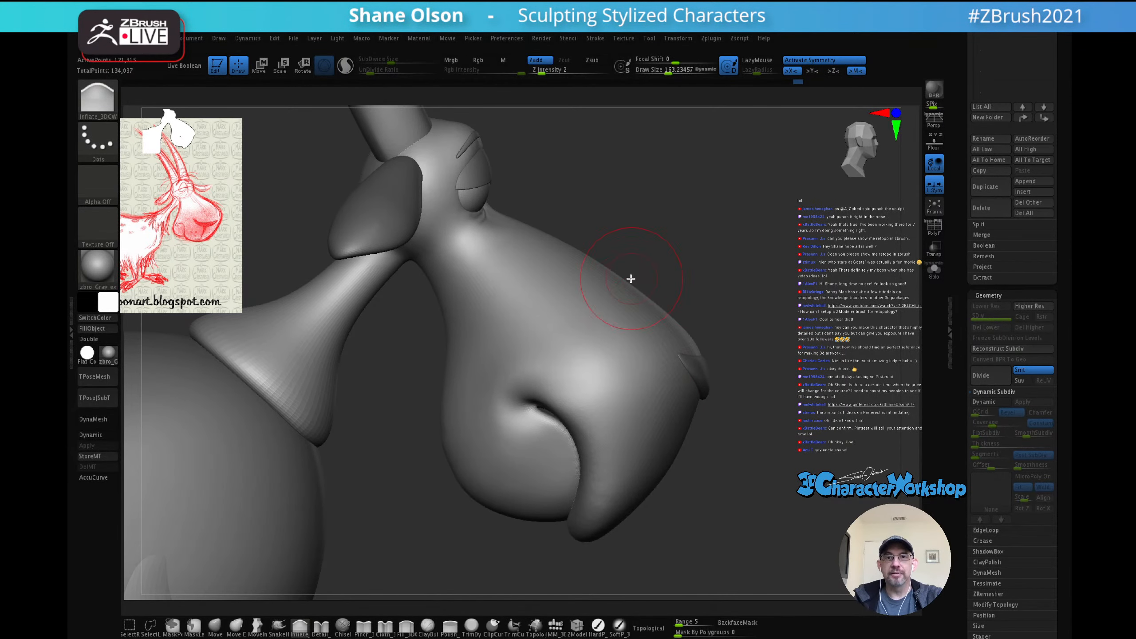
pyautogui.moveTo(585, 209)
pyautogui.keyDown('ctrl'); pyautogui.mouseDown()
pyautogui.moveTo(770, 434)
pyautogui.moveTo(583, 548)
pyautogui.moveTo(398, 469)
pyautogui.moveTo(411, 337)
pyautogui.mouseUp(); pyautogui.keyUp('ctrl')
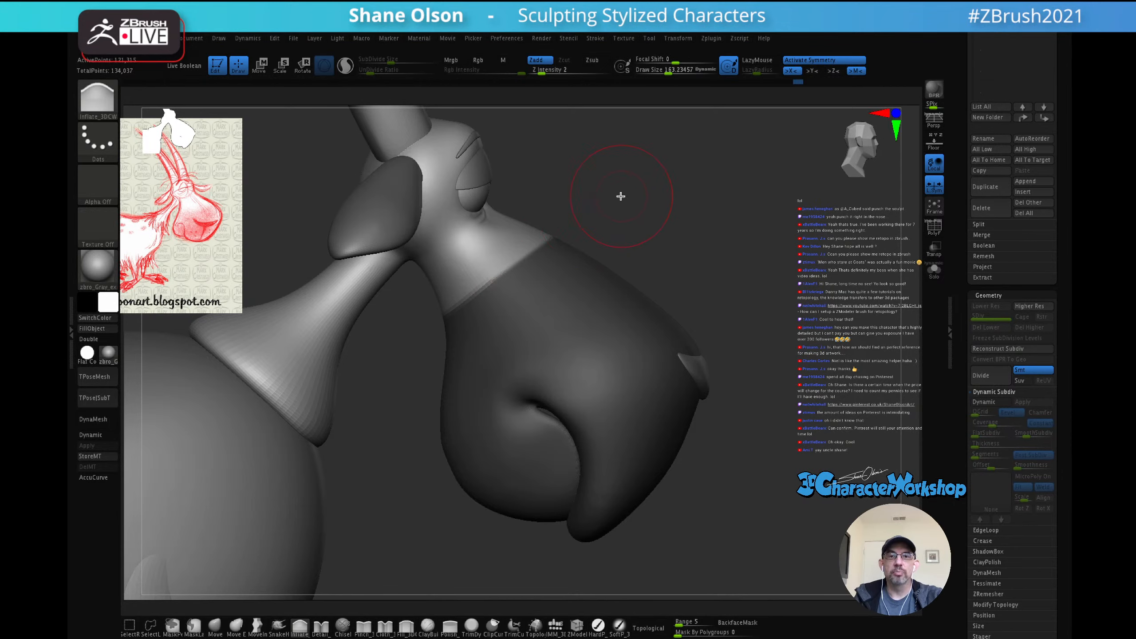
pyautogui.press('space')
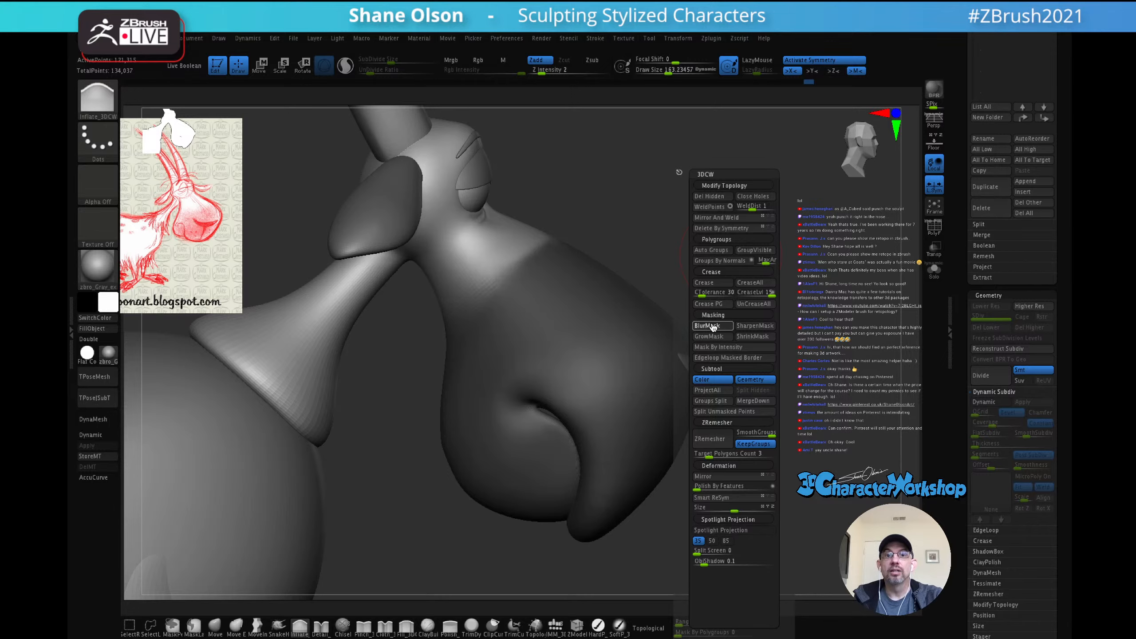
pyautogui.moveTo(772, 258); pyautogui.dragTo(550, 267)
pyautogui.moveTo(571, 309)
pyautogui.mouseDown()
pyautogui.moveTo(602, 235)
pyautogui.moveTo(489, 324)
pyautogui.mouseUp()
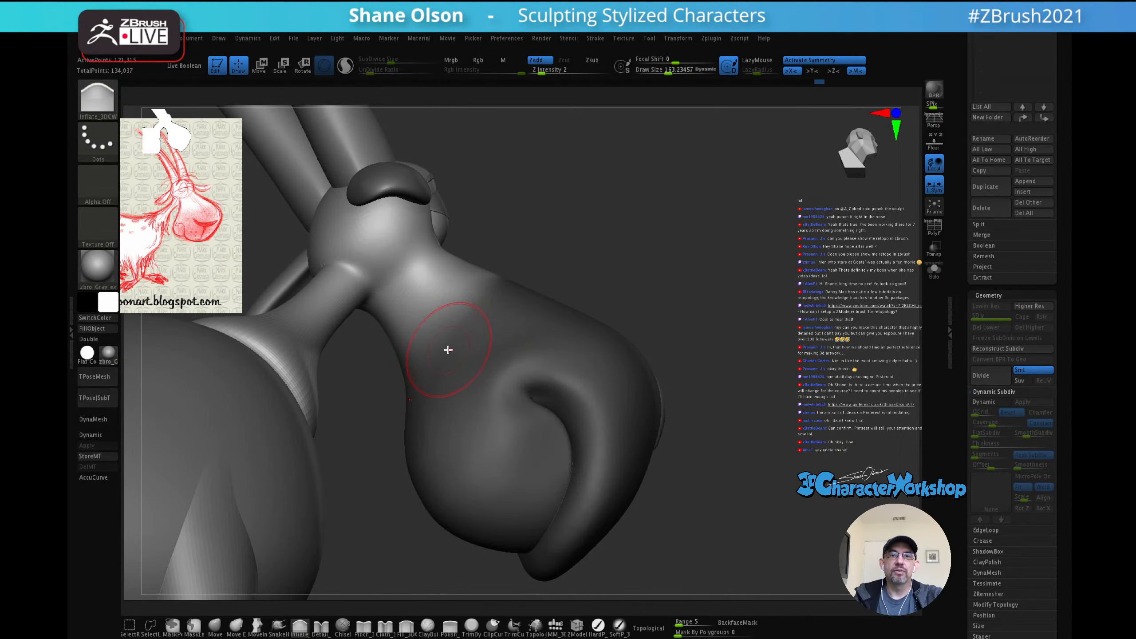
pyautogui.moveTo(586, 246)
pyautogui.mouseDown()
pyautogui.moveTo(588, 286)
pyautogui.moveTo(497, 274)
pyautogui.mouseUp()
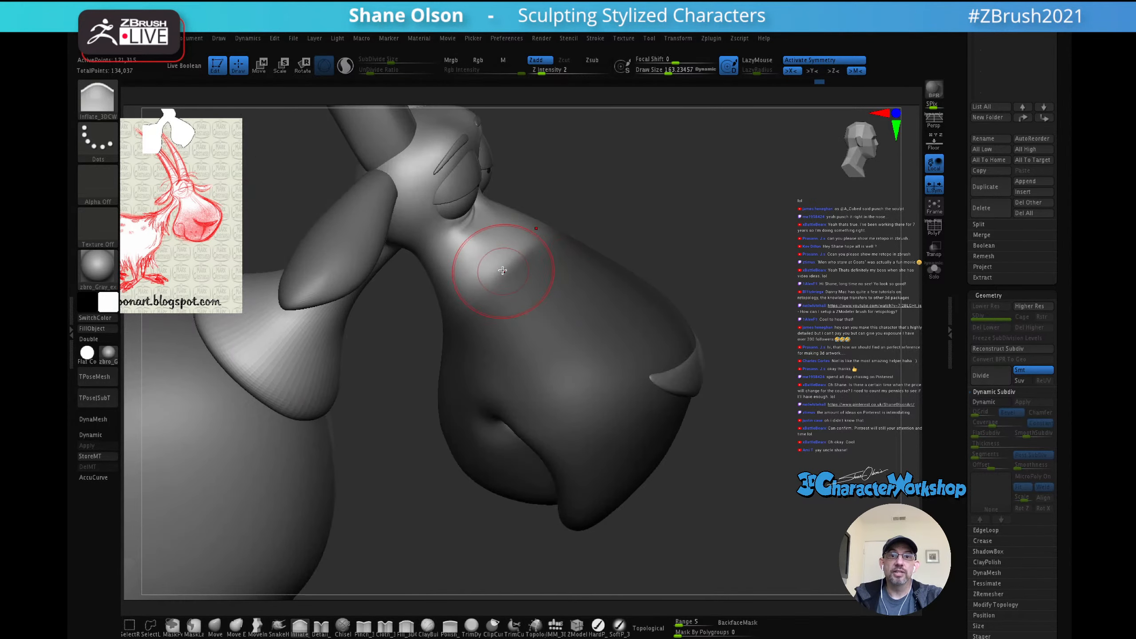
pyautogui.moveTo(613, 216); pyautogui.dragTo(613, 183)
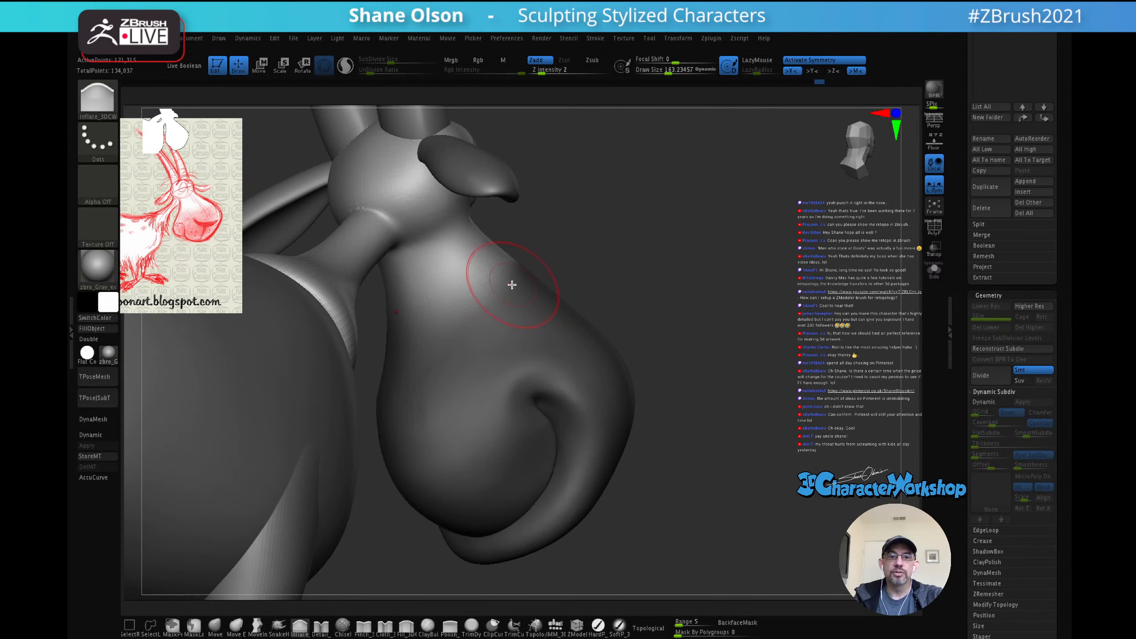
# Step: Inspect the muzzle's polygon density in the wireframe display, and clear the mask from the head
pyautogui.hotkey('shift', 'f')
pyautogui.moveTo(639, 244); pyautogui.dragTo(470, 311)
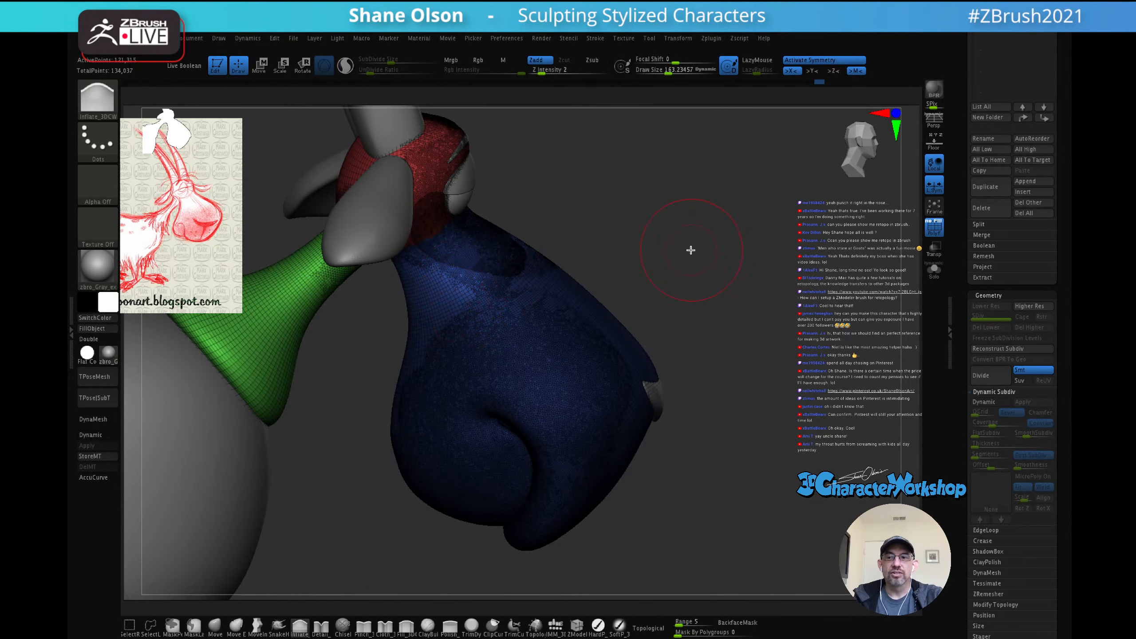
pyautogui.moveTo(700, 251); pyautogui.dragTo(688, 255)
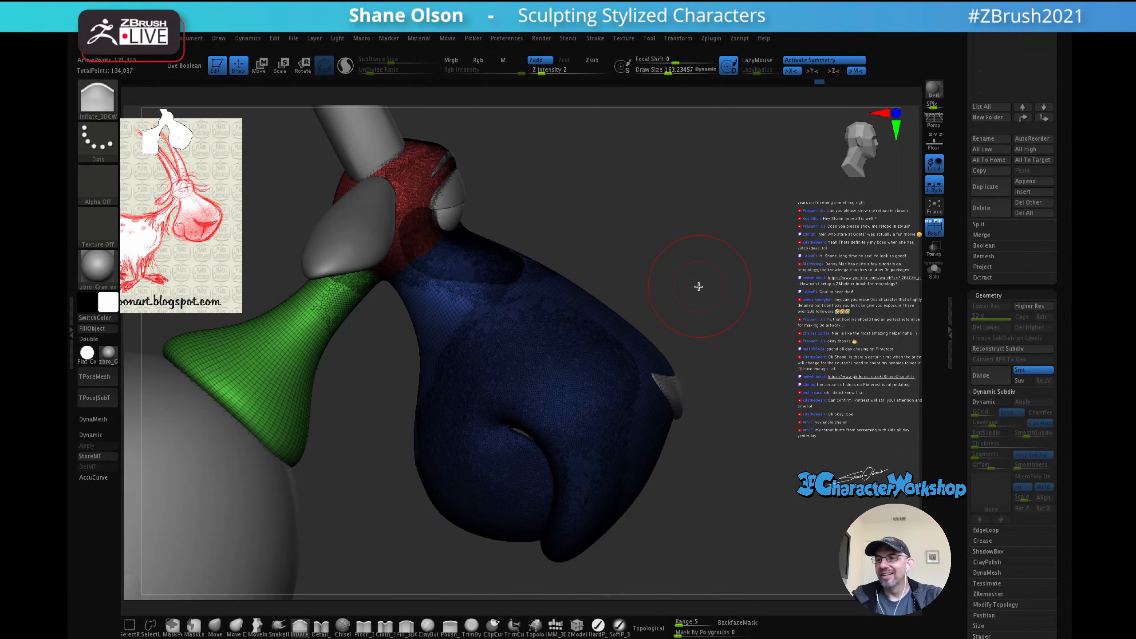
pyautogui.hotkey('shift', 'f')
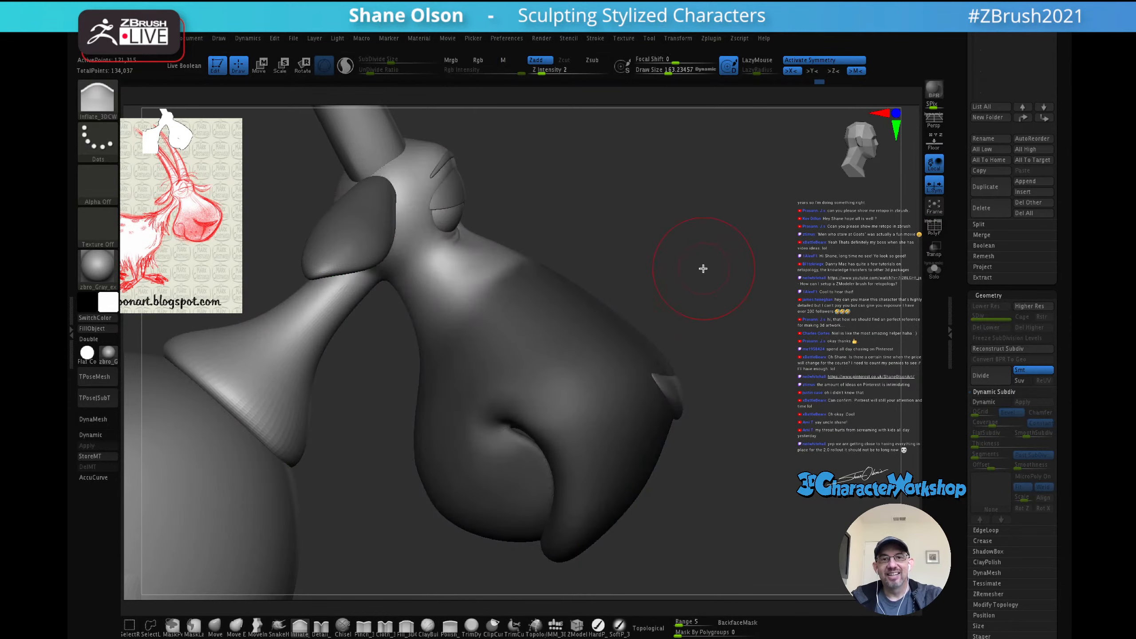
pyautogui.keyDown('ctrl'); pyautogui.moveTo(713, 262); pyautogui.dragTo(720, 312); pyautogui.keyUp('ctrl')
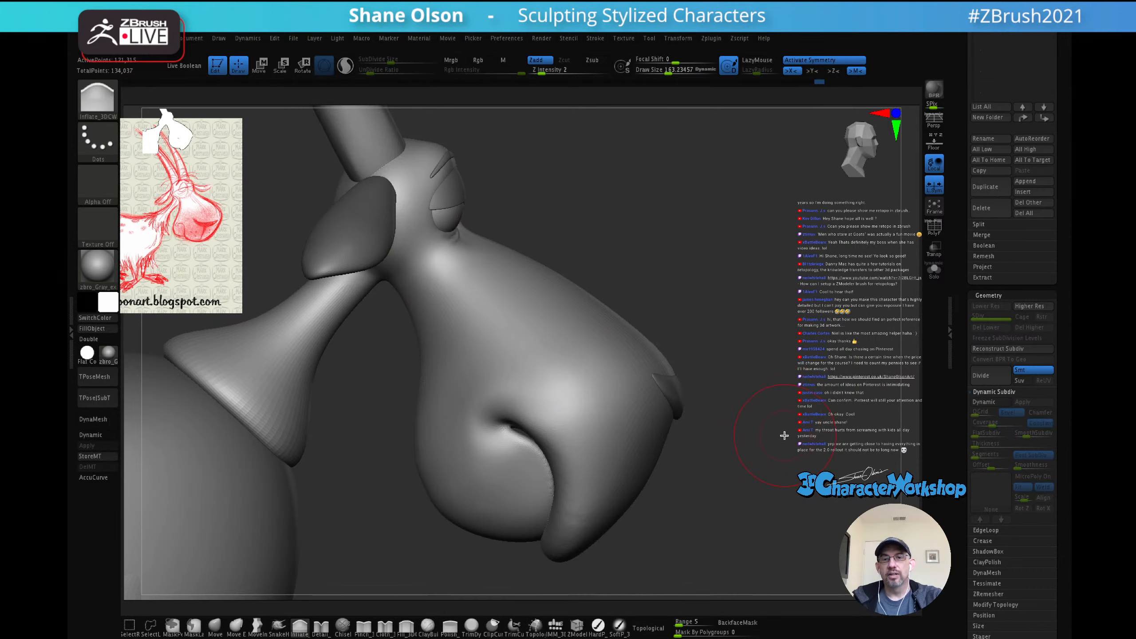
# Step: Mask the muzzle in front of the eyes with a lasso and invert the mask so the rest of the head is protected
pyautogui.keyDown('alt'); pyautogui.moveTo(785, 436); pyautogui.dragTo(633, 187); pyautogui.keyUp('alt')
pyautogui.keyDown('alt'); pyautogui.moveTo(727, 385); pyautogui.dragTo(635, 384); pyautogui.keyUp('alt')
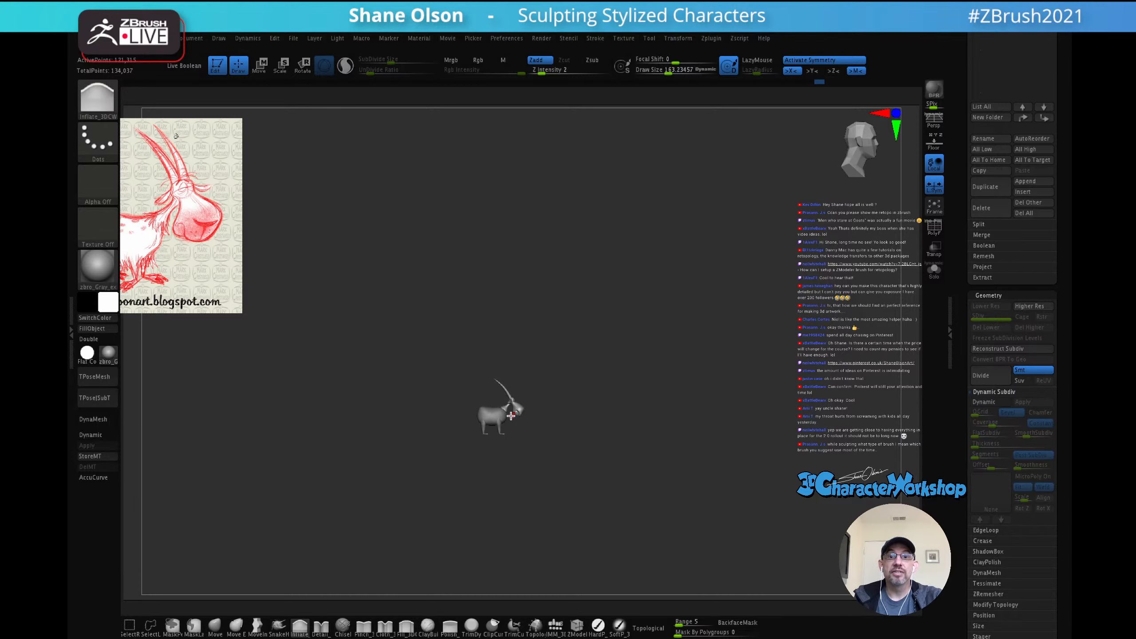
pyautogui.press('ctrl')
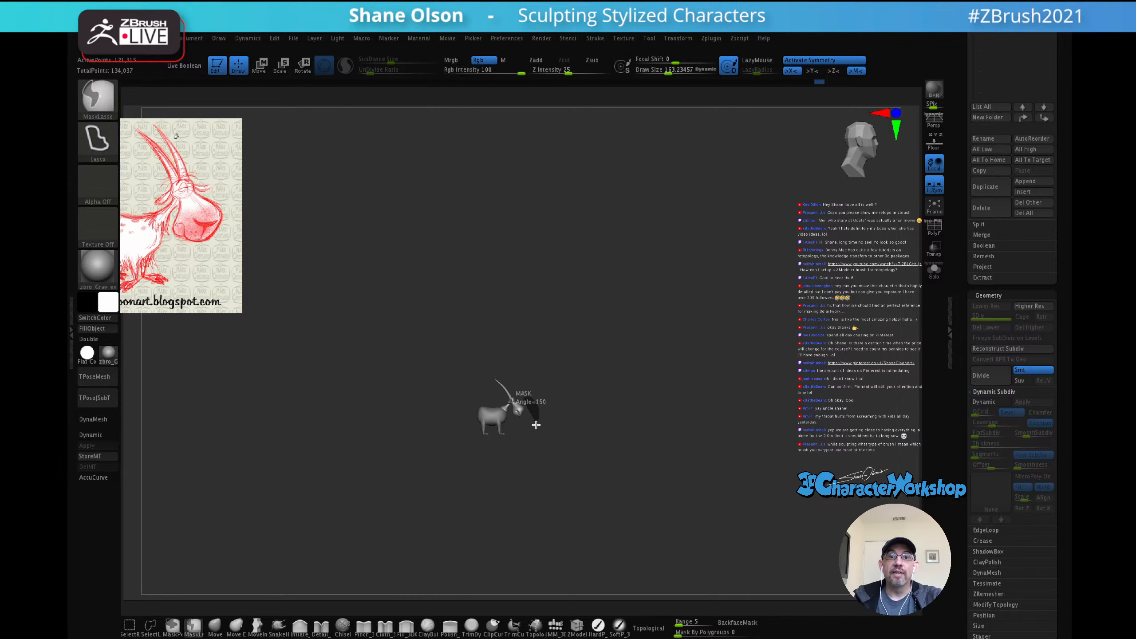
pyautogui.moveTo(536, 425)
pyautogui.keyDown('ctrl'); pyautogui.mouseDown()
pyautogui.moveTo(520, 429)
pyautogui.moveTo(519, 410)
pyautogui.mouseUp(); pyautogui.keyUp('ctrl')
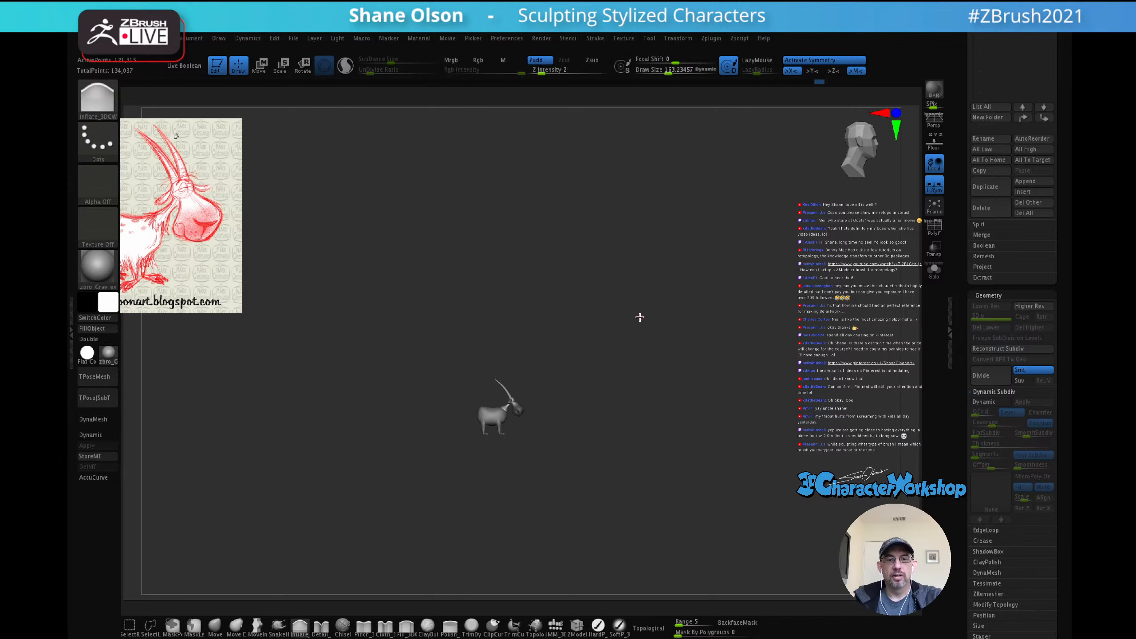
pyautogui.keyDown('alt'); pyautogui.moveTo(640, 318); pyautogui.dragTo(652, 490); pyautogui.keyUp('alt')
pyautogui.keyDown('alt'); pyautogui.moveTo(638, 366); pyautogui.dragTo(659, 552); pyautogui.keyUp('alt')
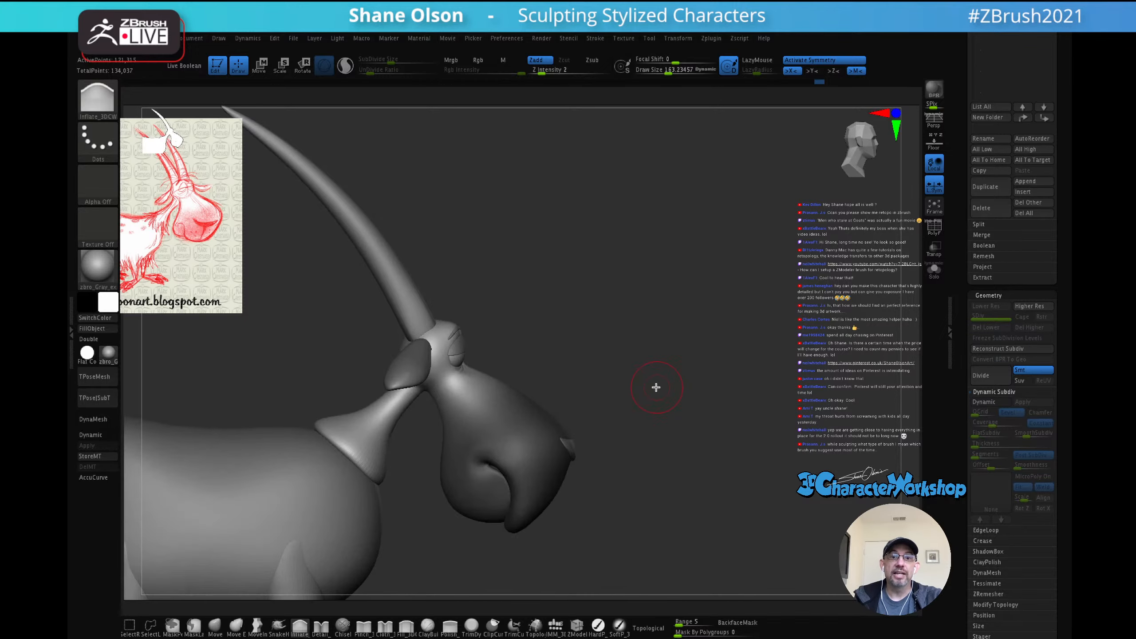
pyautogui.moveTo(656, 388); pyautogui.dragTo(732, 366)
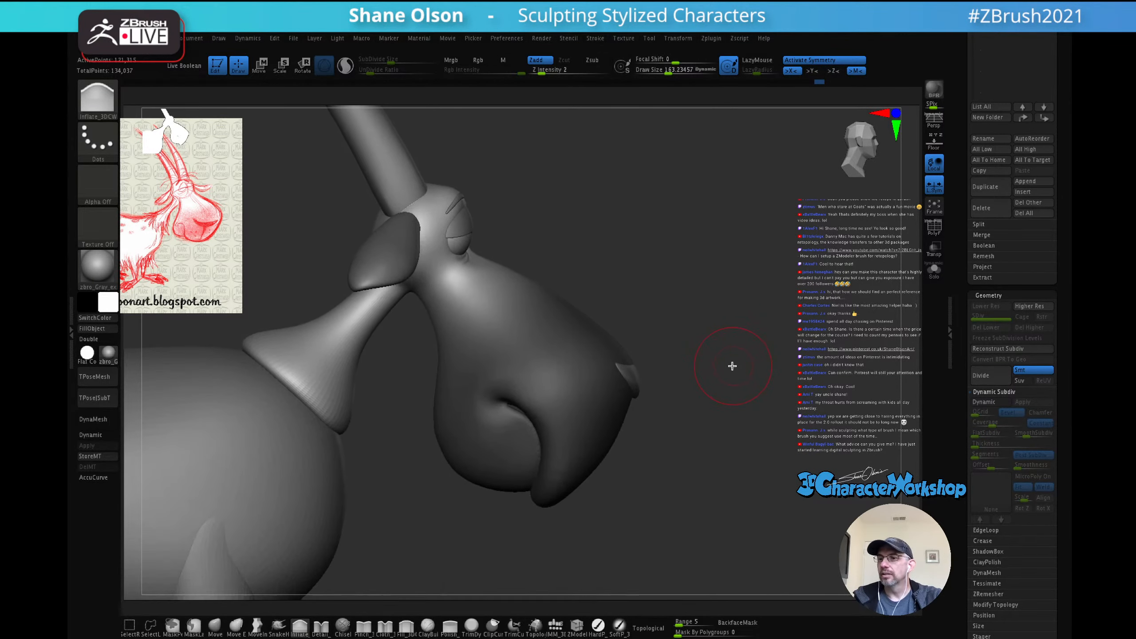
pyautogui.keyDown('ctrl'); pyautogui.click(713, 345); pyautogui.keyUp('ctrl')
# Step: Switch to the Move gizmo, enable transforming of multiple subtools, and include only the head parts in the selection
pyautogui.moveTo(732, 312)
pyautogui.mouseDown()
pyautogui.moveTo(750, 305)
pyautogui.moveTo(698, 335)
pyautogui.moveTo(566, 267)
pyautogui.moveTo(541, 263)
pyautogui.moveTo(540, 280)
pyautogui.mouseUp()
pyautogui.press('w')
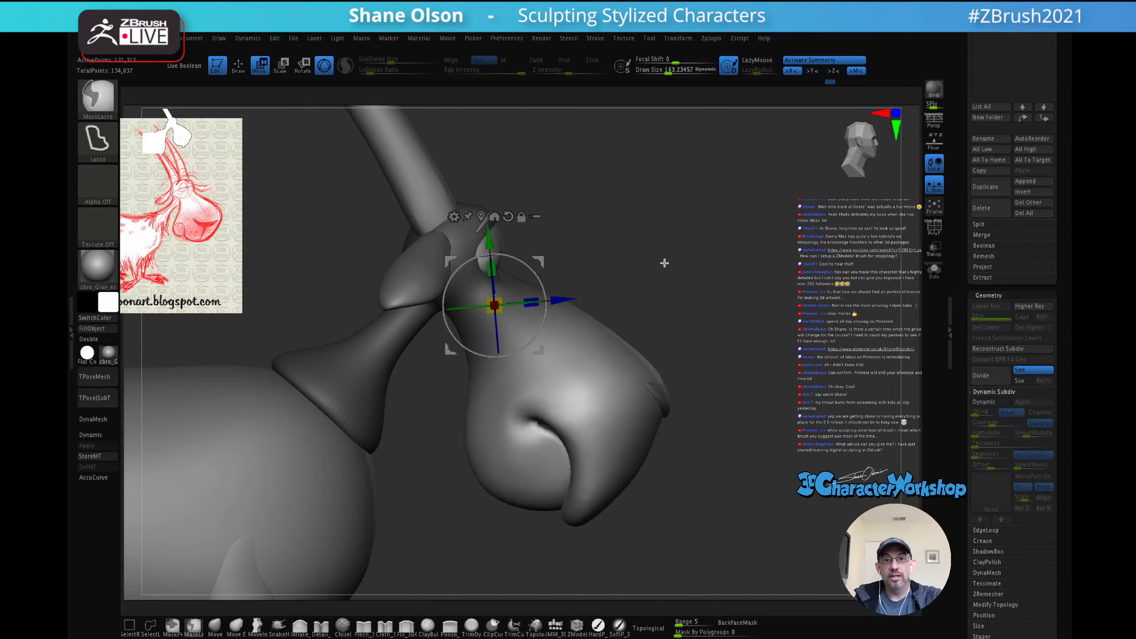
pyautogui.hotkey('ctrl', 'z')
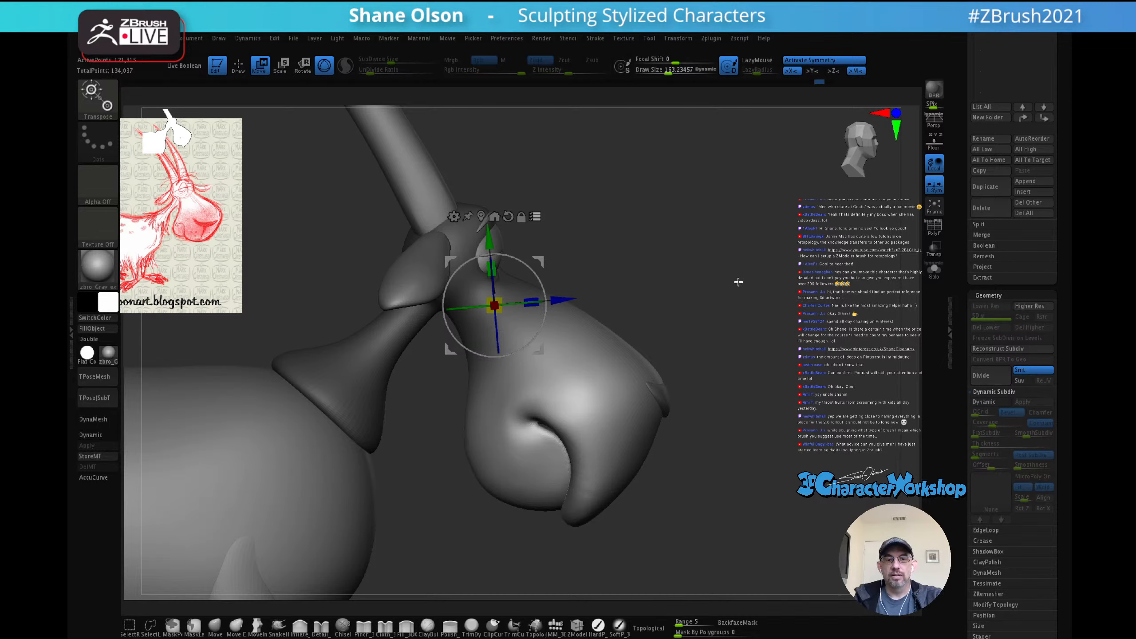
pyautogui.hotkey('ctrl', 'shift')
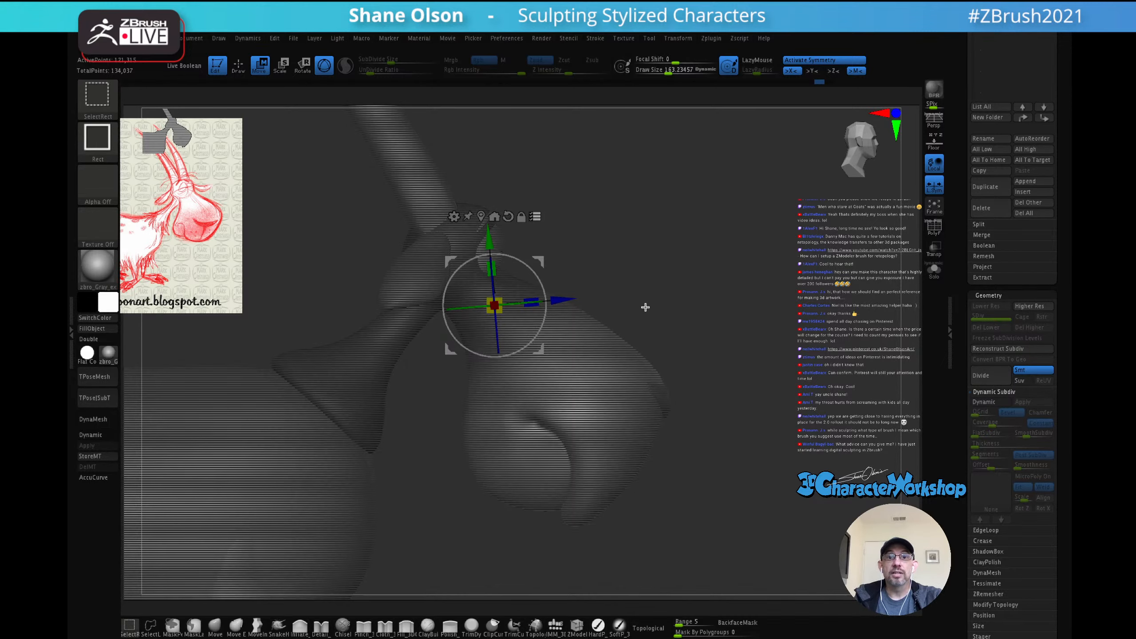
pyautogui.keyDown('ctrl'); pyautogui.keyDown('shift'); pyautogui.click(611, 375); pyautogui.keyUp('shift'); pyautogui.keyUp('ctrl')
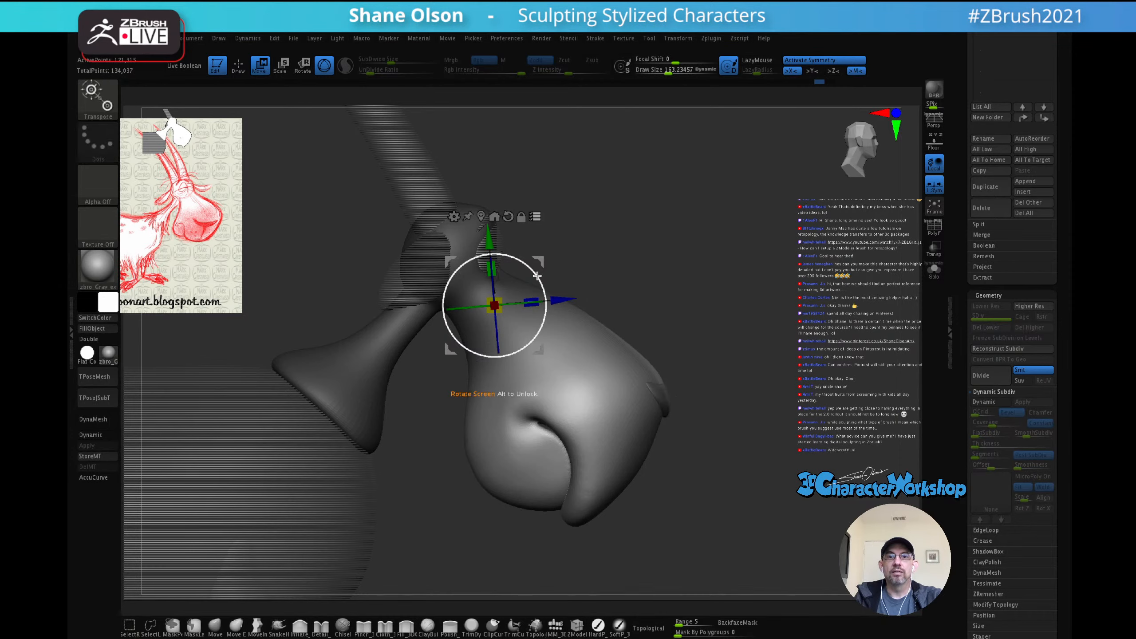
# Step: Rotate the unmasked muzzle and nostrils downward about the gizmo centre and shift them slightly back toward the neck
pyautogui.moveTo(538, 273); pyautogui.dragTo(573, 265)
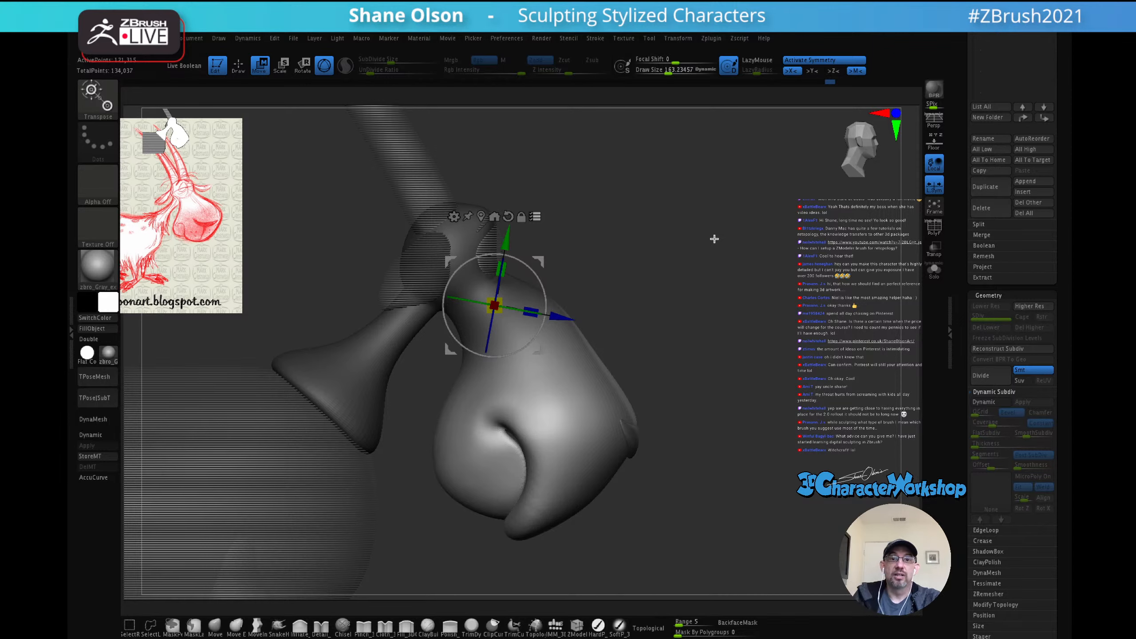
pyautogui.moveTo(539, 262); pyautogui.dragTo(535, 258)
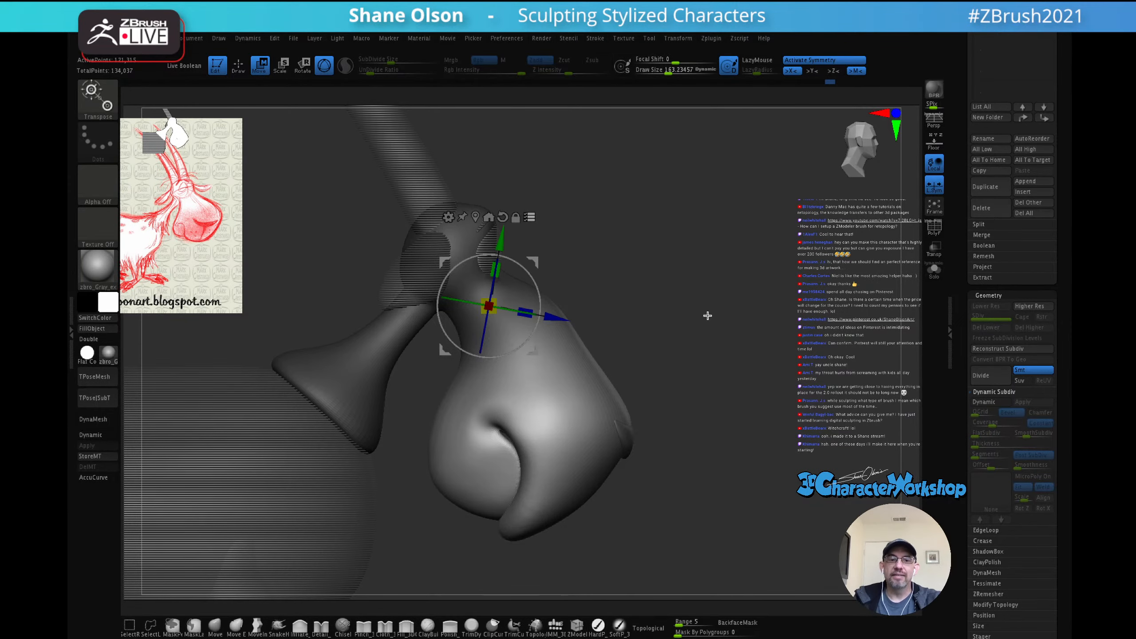
pyautogui.hotkey('ctrl', 'z')
pyautogui.moveTo(711, 353)
pyautogui.mouseDown()
pyautogui.moveTo(670, 361)
pyautogui.moveTo(708, 344)
pyautogui.mouseUp()
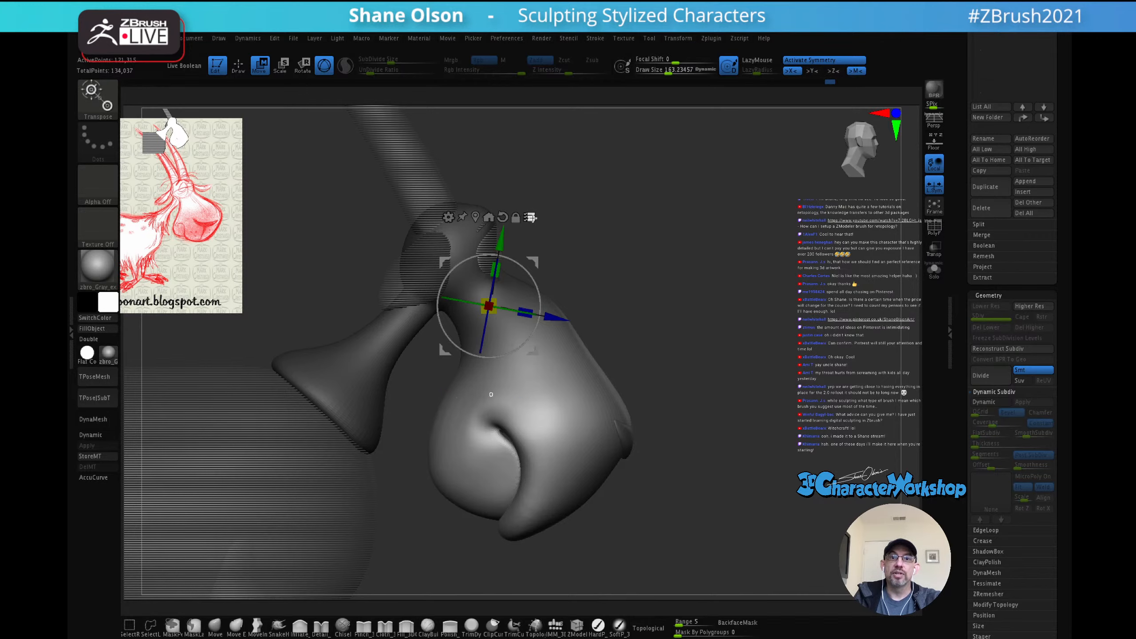
# Step: Turn off multi-subtool transforming, return to Draw mode, and clear the mask from the head
pyautogui.click(530, 217)
pyautogui.press('q')
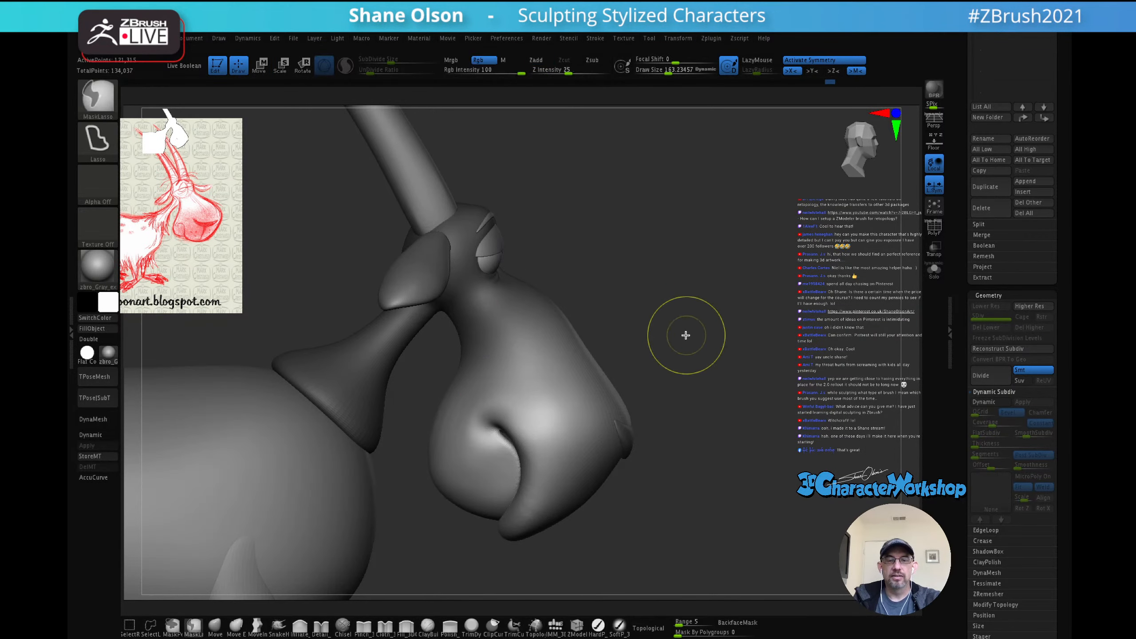
pyautogui.keyDown('ctrl'); pyautogui.moveTo(685, 335); pyautogui.dragTo(692, 322); pyautogui.keyUp('ctrl')
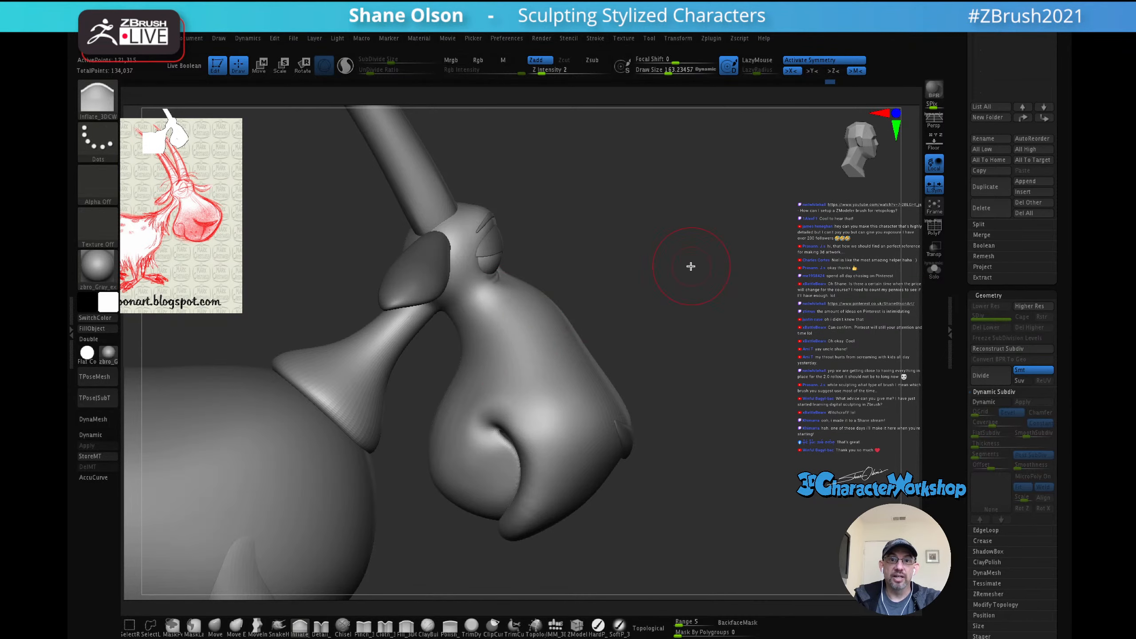
pyautogui.moveTo(668, 287)
pyautogui.mouseDown()
pyautogui.moveTo(624, 314)
pyautogui.moveTo(681, 289)
pyautogui.moveTo(655, 278)
pyautogui.mouseUp()
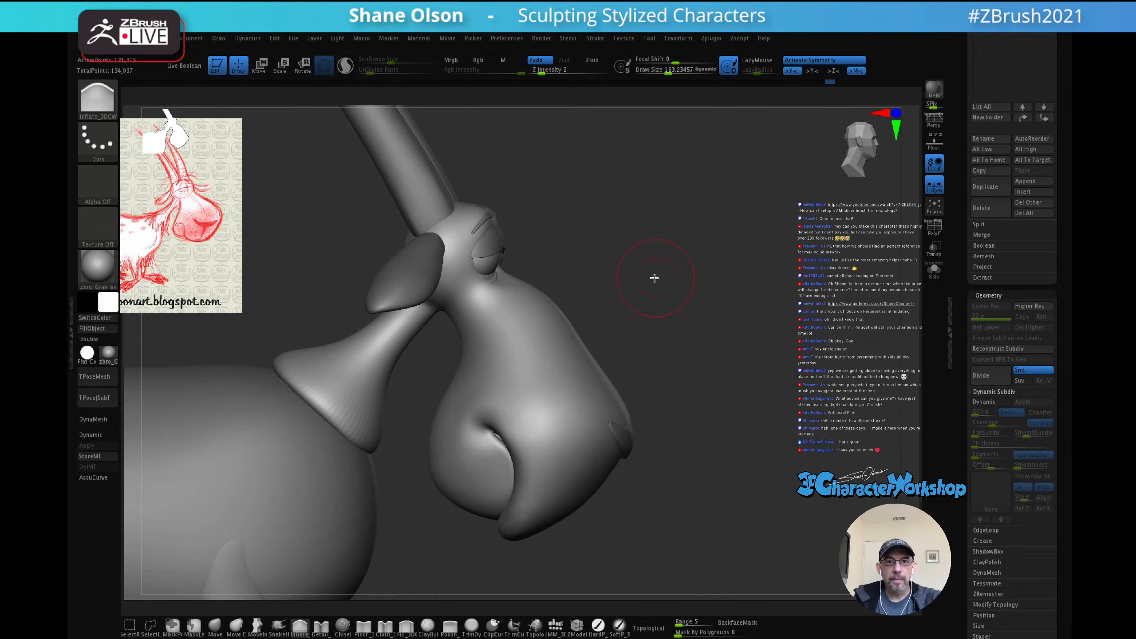
# Step: Select the MoveInfiniteDepth brush, enlarge its Draw Size to about 339, and reshape the bridge of the muzzle below the eyes
pyautogui.click(215, 625)
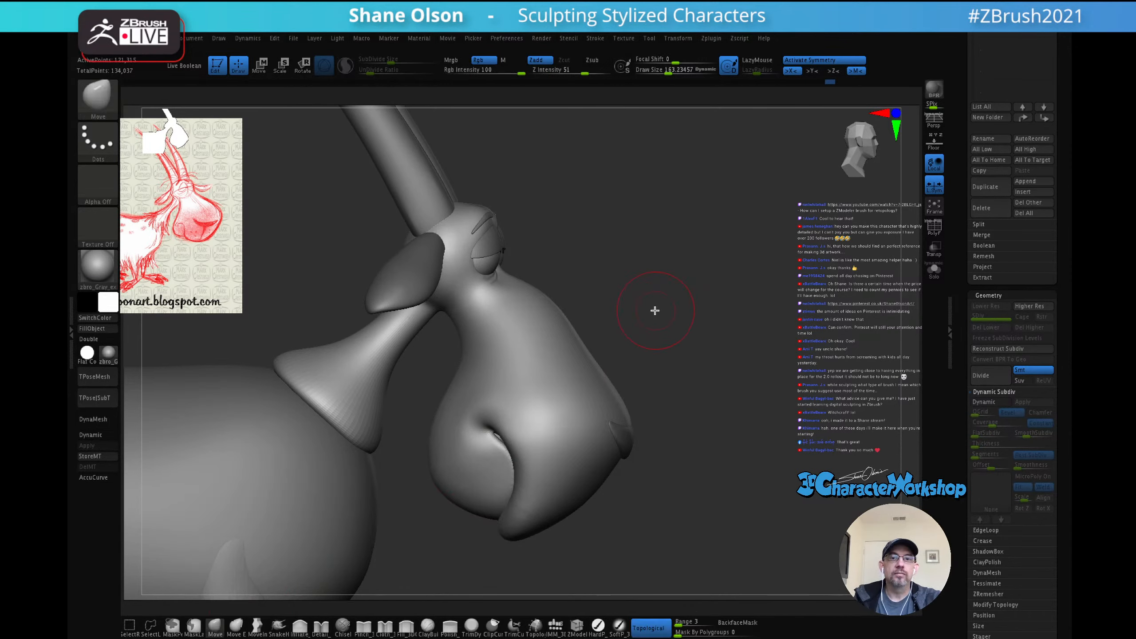
pyautogui.click(257, 625)
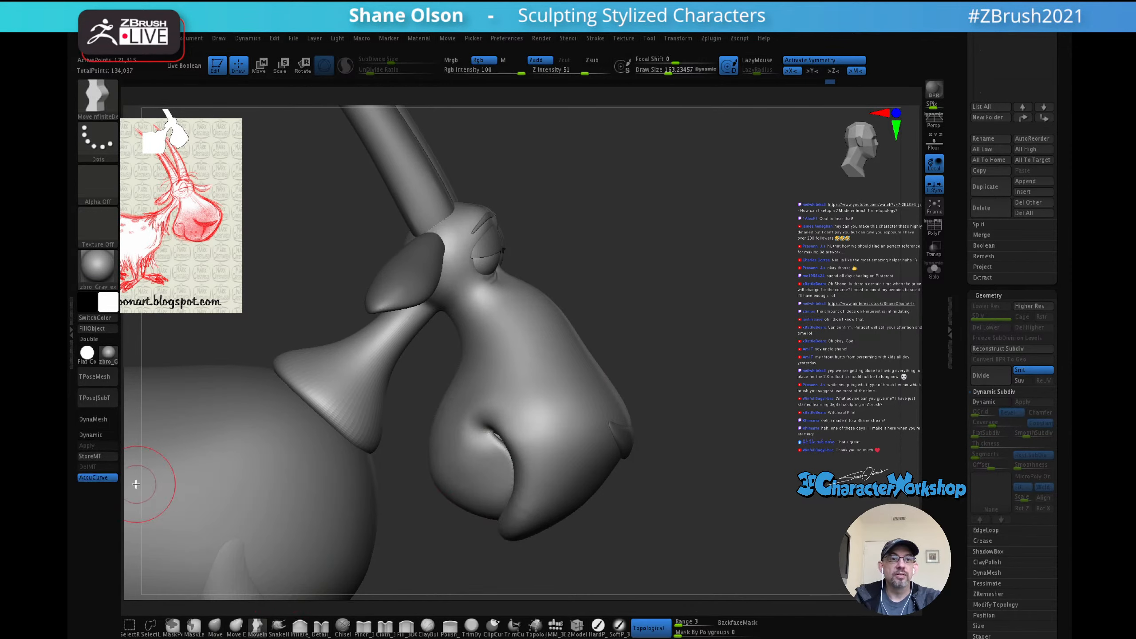
pyautogui.keyDown('shift'); pyautogui.moveTo(657, 276); pyautogui.dragTo(668, 279); pyautogui.keyUp('shift')
pyautogui.press('s')
pyautogui.moveTo(546, 299); pyautogui.dragTo(549, 311)
pyautogui.moveTo(675, 258)
pyautogui.mouseDown()
pyautogui.moveTo(649, 287)
pyautogui.moveTo(691, 261)
pyautogui.moveTo(735, 318)
pyautogui.mouseUp()
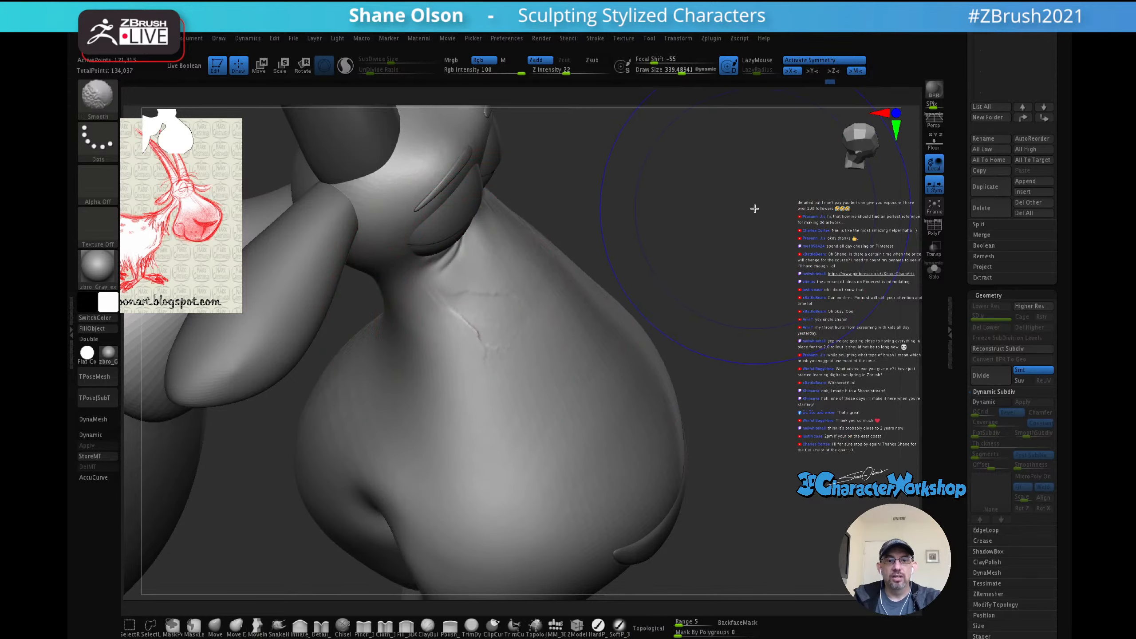
# Step: Smooth the bridge of the muzzle below the eyes and check its polygon density in the wireframe display
pyautogui.moveTo(738, 244); pyautogui.dragTo(487, 305)
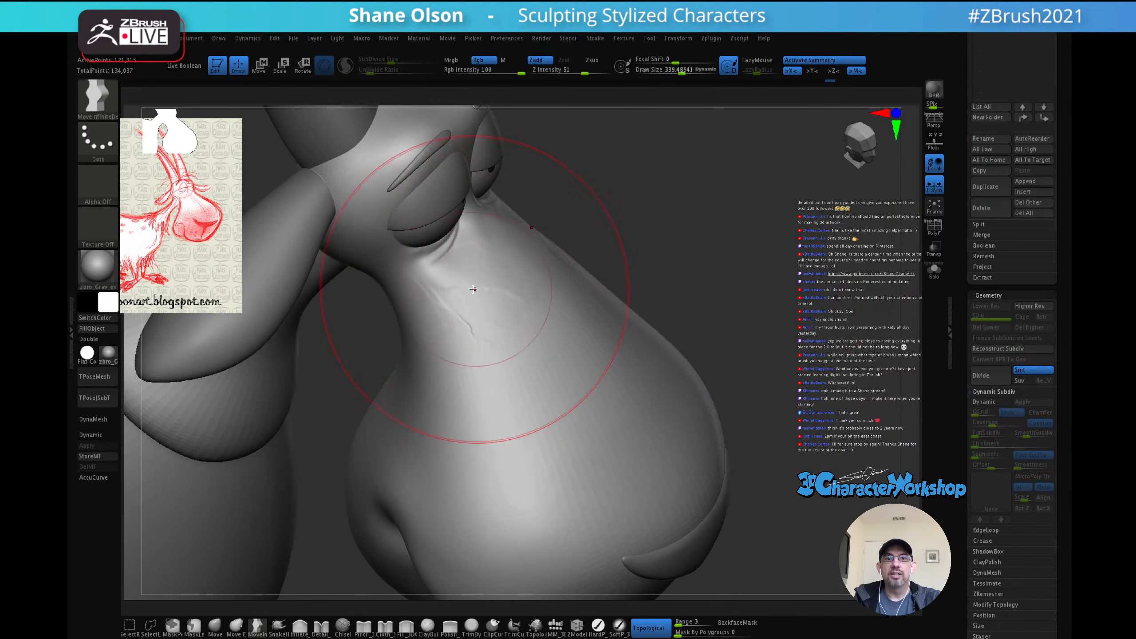
pyautogui.keyDown('alt'); pyautogui.moveTo(691, 245); pyautogui.dragTo(712, 262); pyautogui.keyUp('alt')
pyautogui.hotkey('shift', 'f')
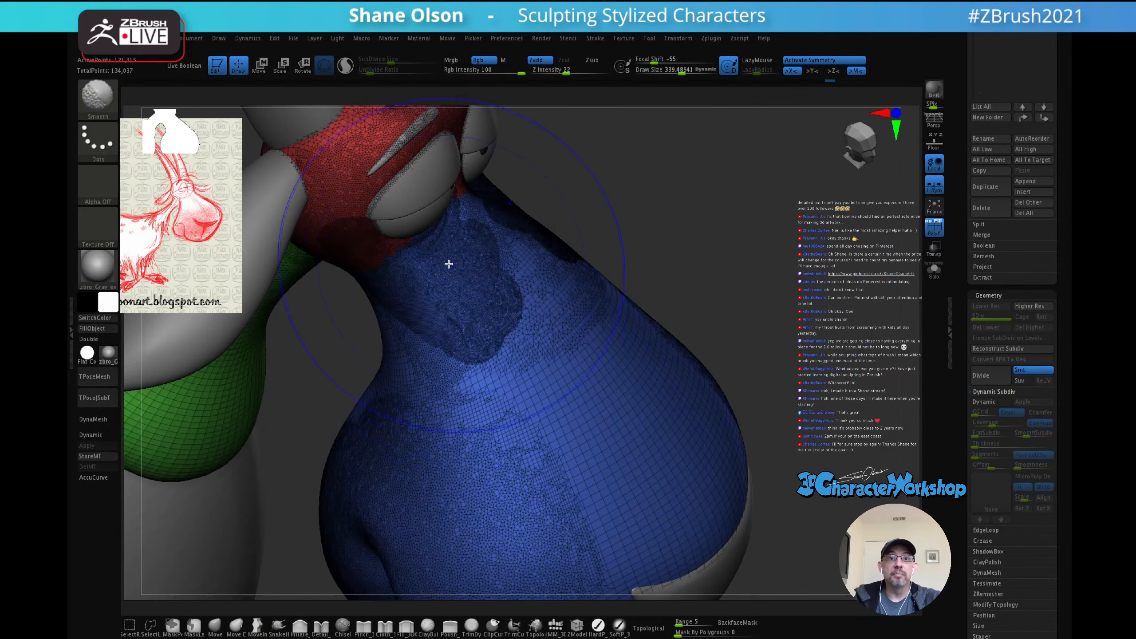
pyautogui.hotkey('shift', 'f')
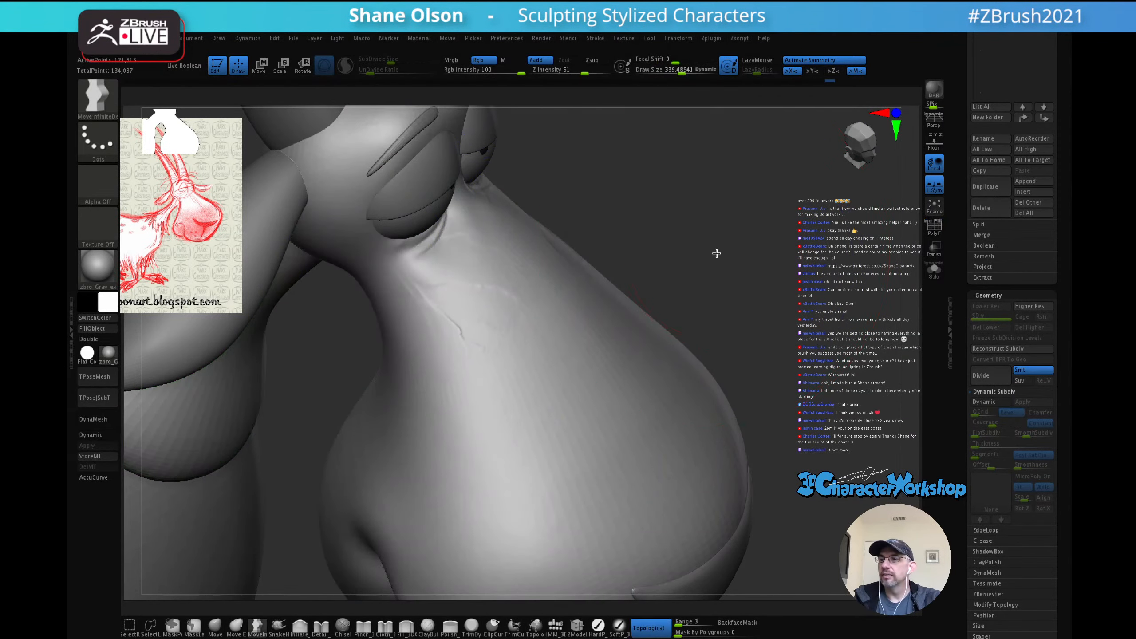
# Step: Reduce the Draw Size to about 77 and smooth the crease on the bridge of the muzzle below the eye
pyautogui.moveTo(718, 251); pyautogui.dragTo(722, 232)
pyautogui.press('s')
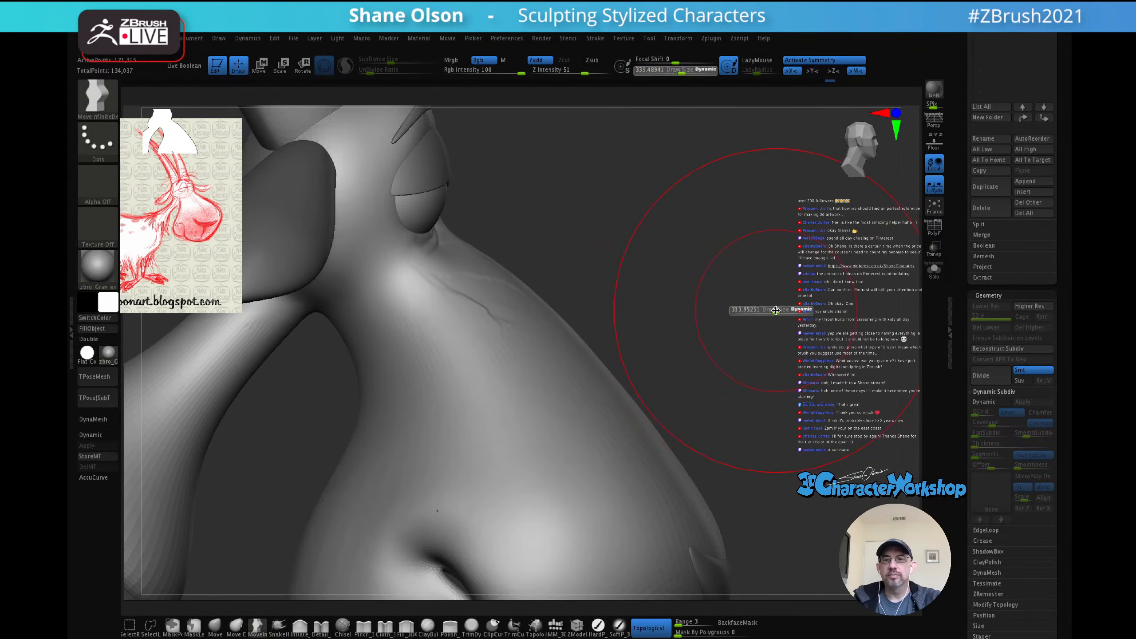
pyautogui.moveTo(767, 309); pyautogui.dragTo(756, 309)
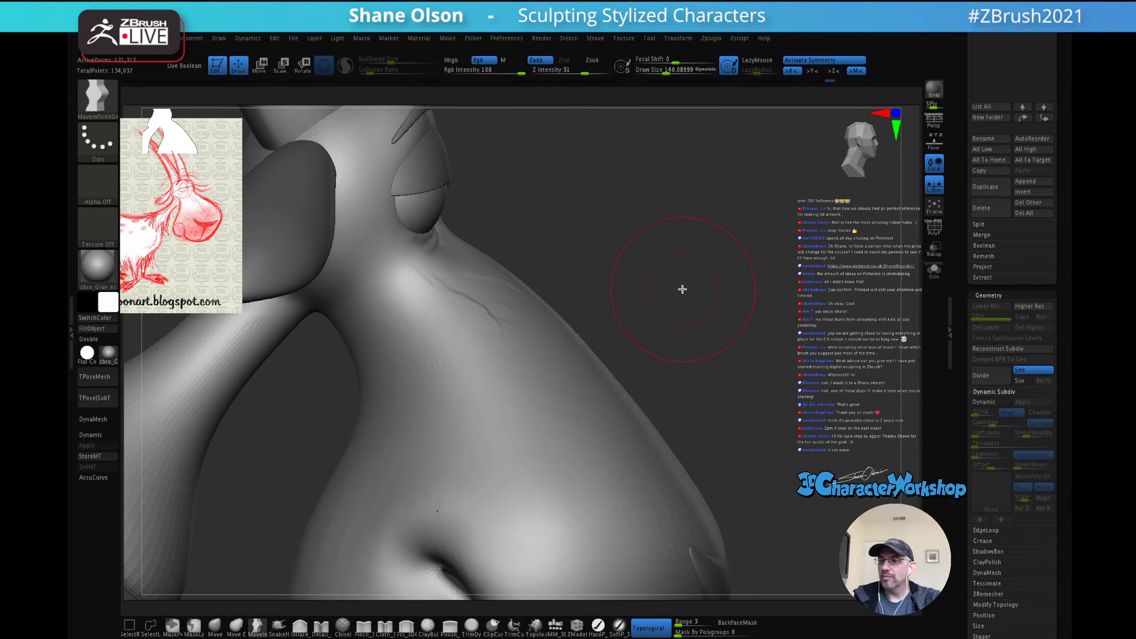
pyautogui.moveTo(687, 273)
pyautogui.keyDown('alt'); pyautogui.mouseDown()
pyautogui.moveTo(674, 268)
pyautogui.moveTo(678, 300)
pyautogui.moveTo(657, 280)
pyautogui.moveTo(671, 281)
pyautogui.mouseUp(); pyautogui.keyUp('alt')
pyautogui.press('s')
pyautogui.moveTo(534, 288)
pyautogui.mouseDown()
pyautogui.moveTo(527, 304)
pyautogui.moveTo(521, 296)
pyautogui.mouseUp()
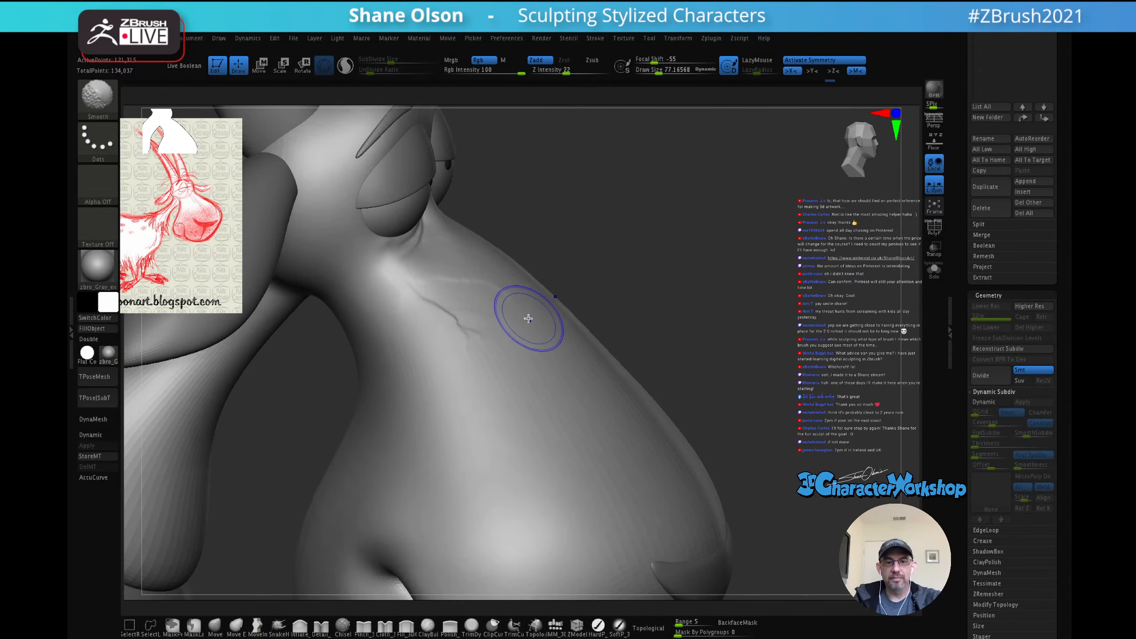
pyautogui.hotkey('shift', 'f')
pyautogui.hotkey('shift', 'f')
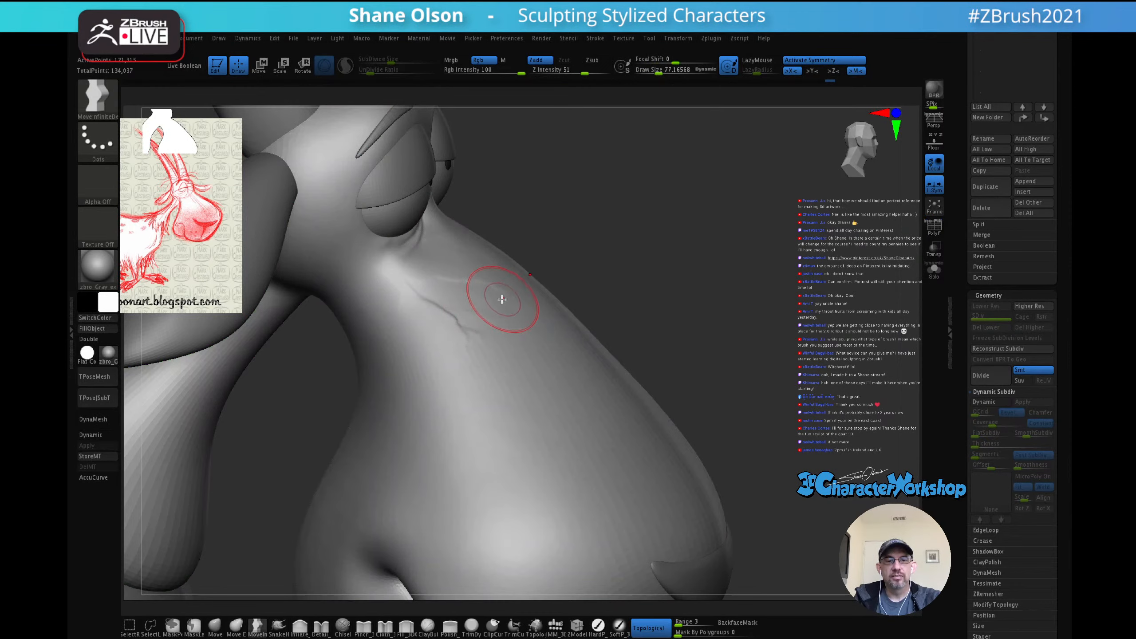
pyautogui.keyDown('shift'); pyautogui.moveTo(497, 314); pyautogui.dragTo(461, 308); pyautogui.keyUp('shift')
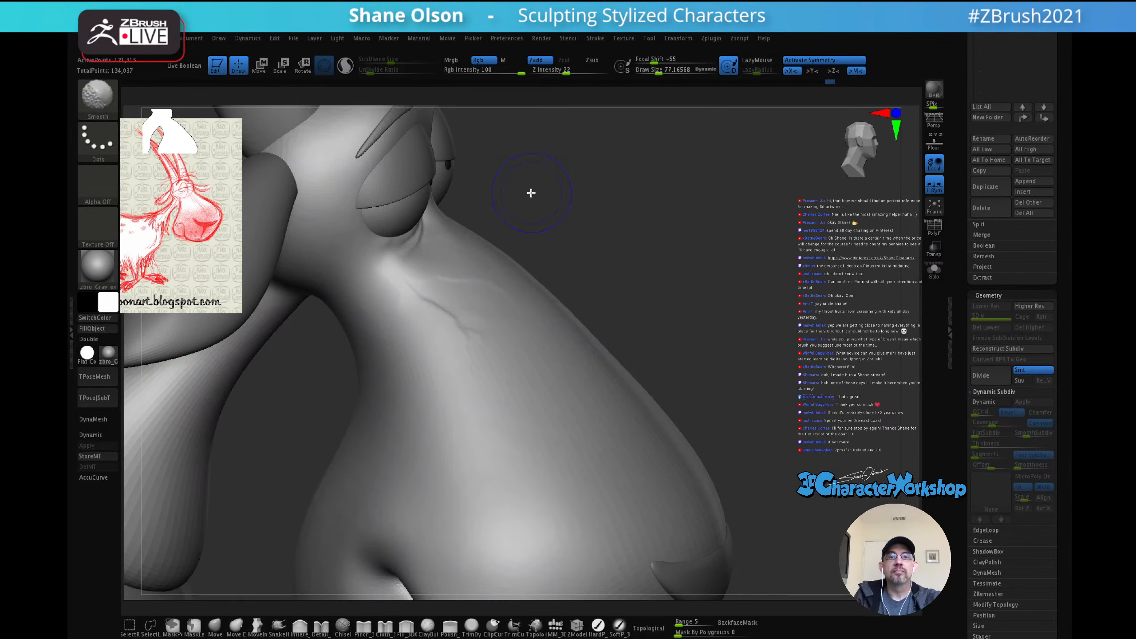
# Step: Turn on Sculptris Pro for the Smooth brush, try it on the crease with SubDivide Size about 0.72, and undo the stroke
pyautogui.click(345, 65)
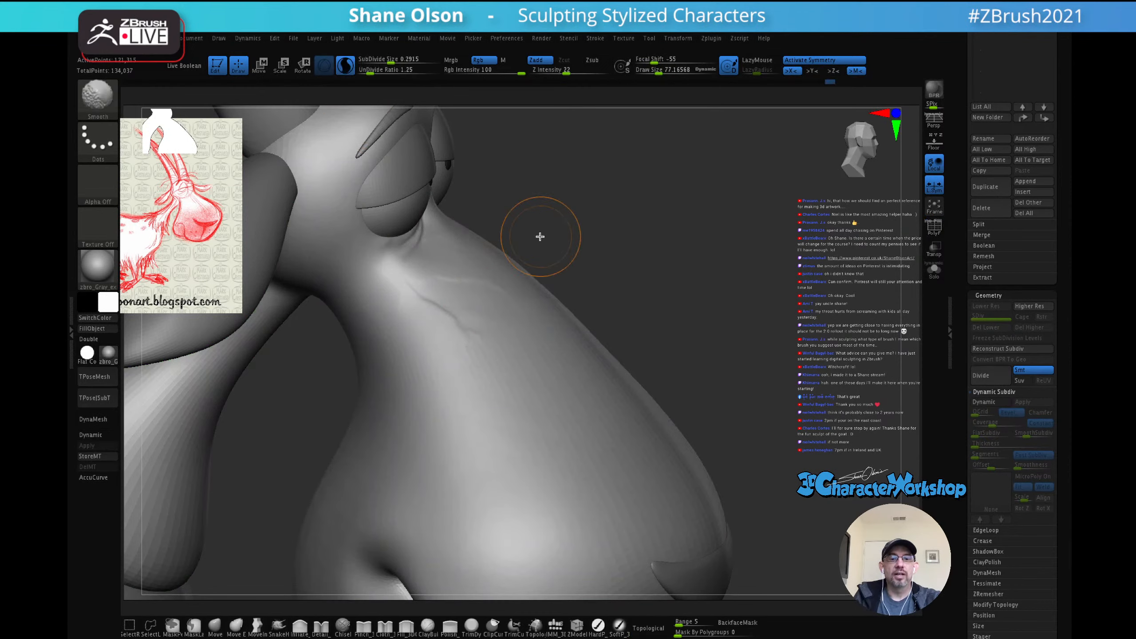
pyautogui.moveTo(403, 63); pyautogui.dragTo(398, 63)
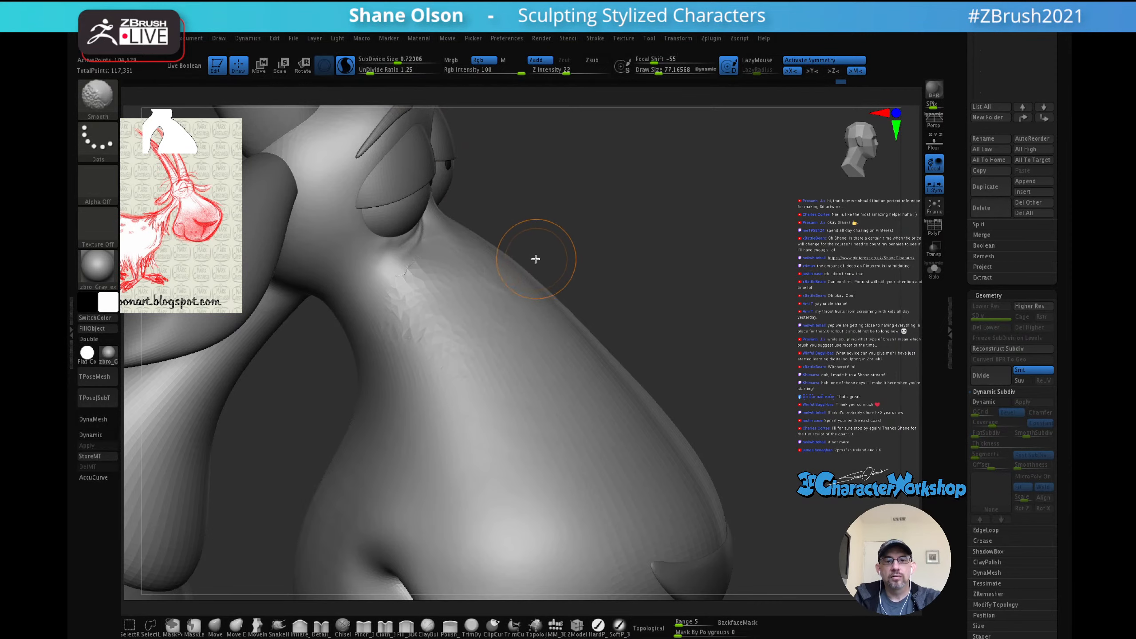
pyautogui.hotkey('shift', 'f')
pyautogui.hotkey('ctrl', 'z')
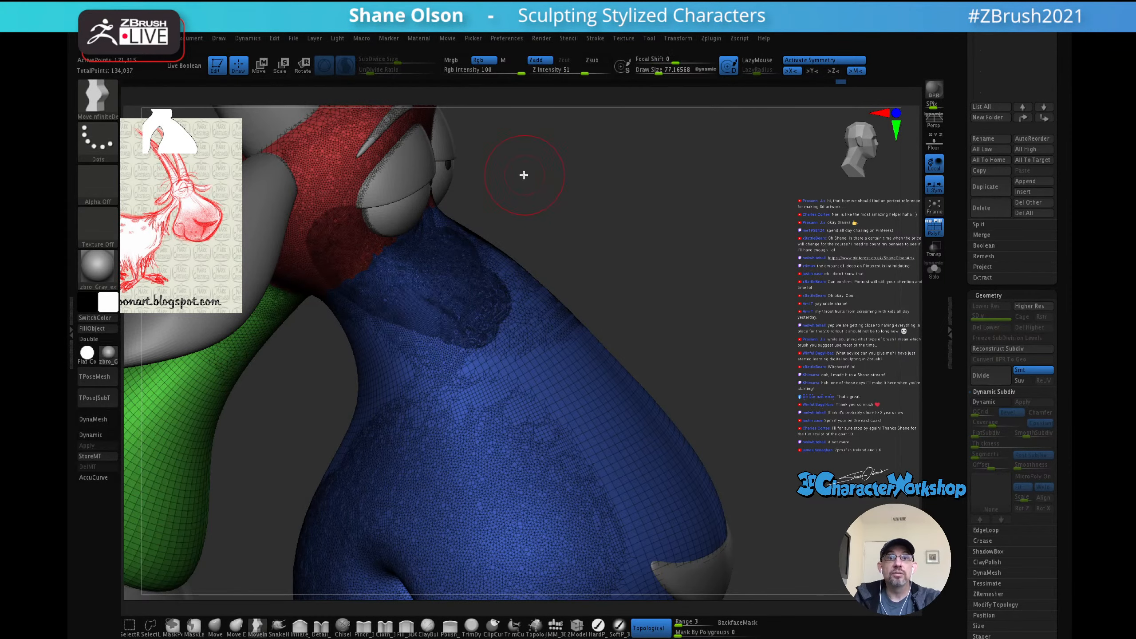
# Step: Set the SubDivide Size to about 0.43 and smooth the crease and the transition from muzzle to head below the eyes
pyautogui.press('shift')
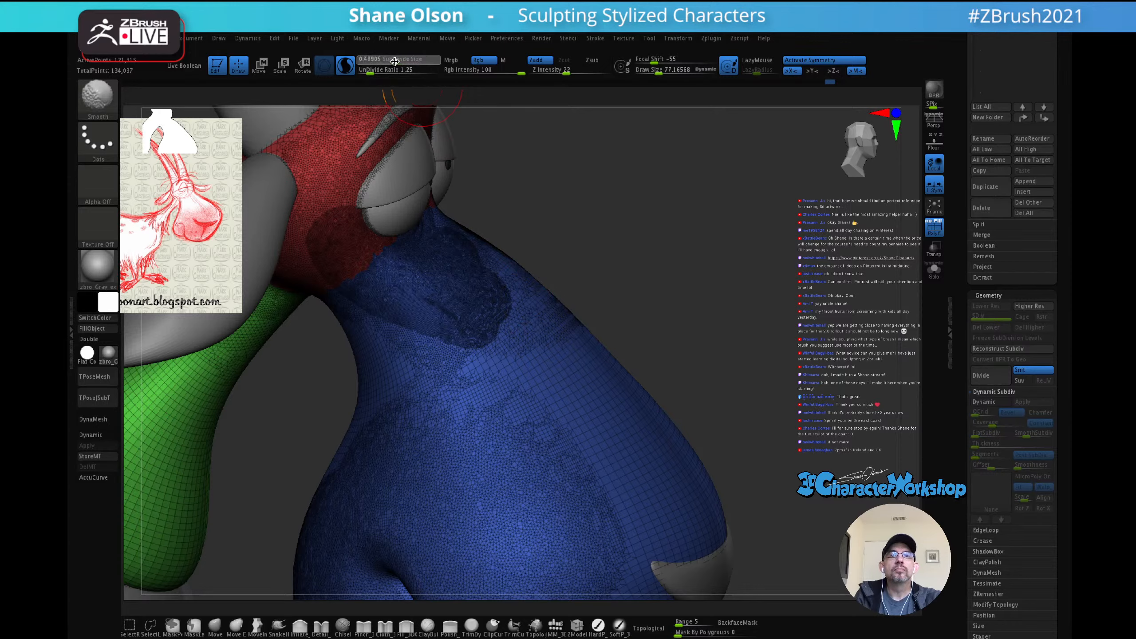
pyautogui.moveTo(394, 61); pyautogui.dragTo(393, 62)
pyautogui.moveTo(512, 310)
pyautogui.keyDown('shift'); pyautogui.mouseDown()
pyautogui.moveTo(513, 287)
pyautogui.moveTo(435, 338)
pyautogui.moveTo(456, 272)
pyautogui.moveTo(436, 284)
pyautogui.moveTo(438, 262)
pyautogui.moveTo(382, 317)
pyautogui.moveTo(370, 307)
pyautogui.moveTo(412, 289)
pyautogui.mouseUp(); pyautogui.keyUp('shift')
pyautogui.moveTo(403, 289); pyautogui.dragTo(393, 266, button='right')
pyautogui.moveTo(342, 254)
pyautogui.keyDown('shift'); pyautogui.mouseDown()
pyautogui.moveTo(333, 274)
pyautogui.moveTo(346, 266)
pyautogui.mouseUp(); pyautogui.keyUp('shift')
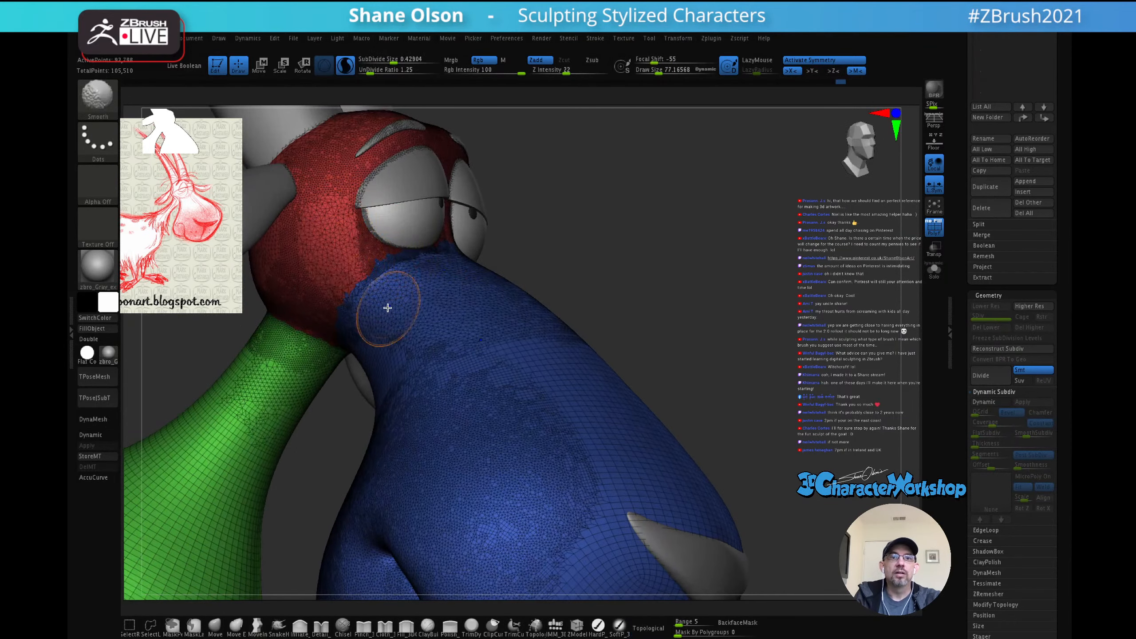
# Step: Smooth the transition from the muzzle to the head below the eyes and down along the bridge and side of the muzzle
pyautogui.keyDown('shift'); pyautogui.moveTo(387, 308); pyautogui.dragTo(367, 272); pyautogui.keyUp('shift')
pyautogui.moveTo(461, 297)
pyautogui.mouseDown(button='right')
pyautogui.moveTo(451, 317)
pyautogui.moveTo(461, 281)
pyautogui.moveTo(556, 295)
pyautogui.moveTo(515, 287)
pyautogui.mouseUp(button='right')
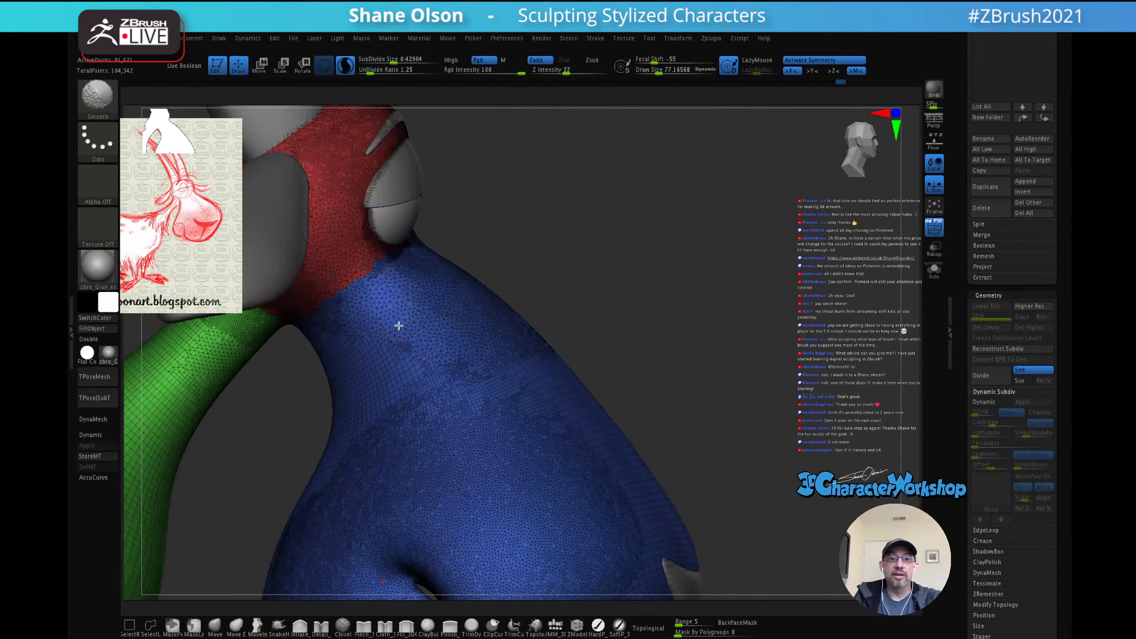
pyautogui.keyDown('shift'); pyautogui.moveTo(396, 324); pyautogui.dragTo(475, 339); pyautogui.keyUp('shift')
pyautogui.moveTo(629, 271); pyautogui.dragTo(545, 282, button='right')
pyautogui.moveTo(388, 328)
pyautogui.keyDown('shift'); pyautogui.mouseDown()
pyautogui.moveTo(336, 343)
pyautogui.moveTo(388, 355)
pyautogui.moveTo(338, 441)
pyautogui.mouseUp(); pyautogui.keyUp('shift')
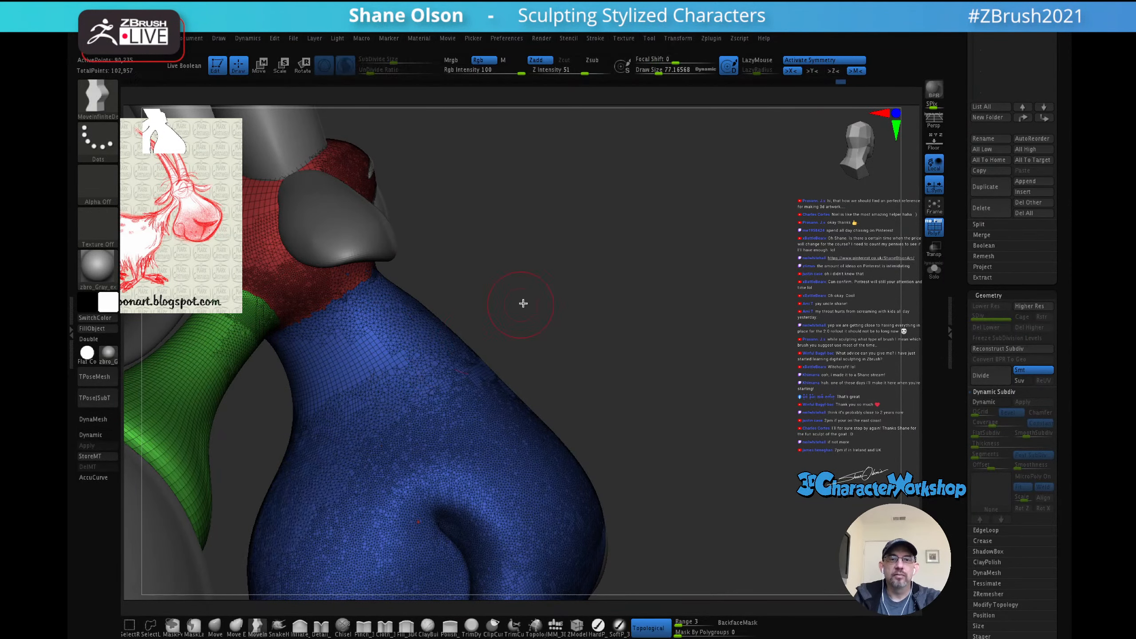
pyautogui.moveTo(522, 302); pyautogui.dragTo(522, 337, button='right')
pyautogui.moveTo(472, 375)
pyautogui.keyDown('shift'); pyautogui.mouseDown()
pyautogui.moveTo(545, 343)
pyautogui.moveTo(538, 333)
pyautogui.mouseUp(); pyautogui.keyUp('shift')
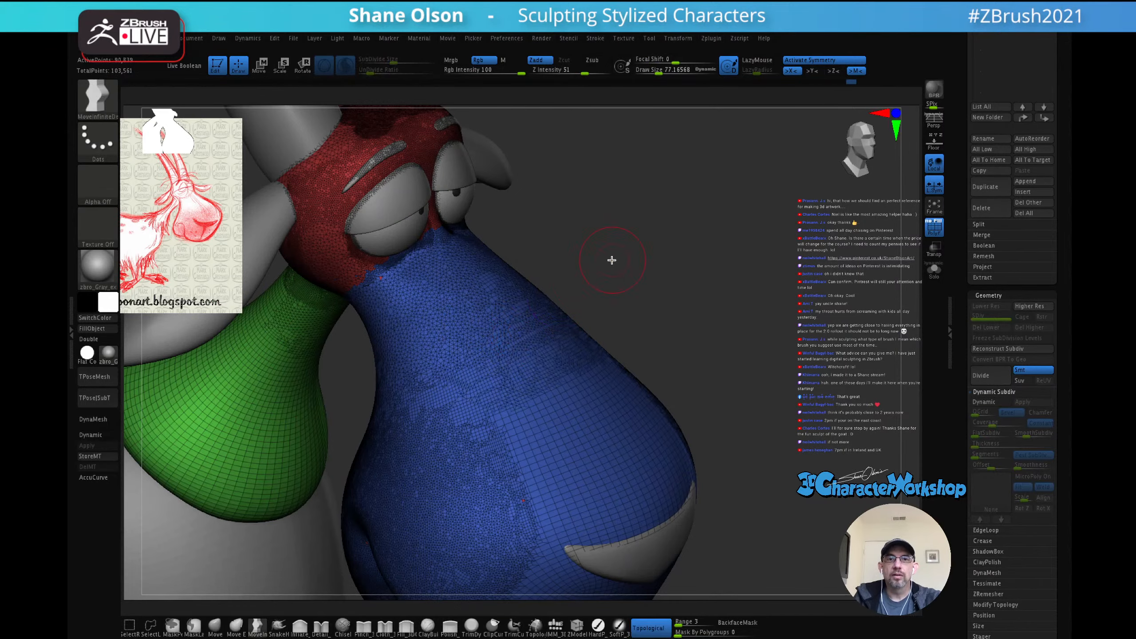
# Step: Switch to the Move brush with Draw Size about 243 and adjust the profile of the muzzle's bridge in side view
pyautogui.keyDown('shift'); pyautogui.moveTo(611, 258); pyautogui.dragTo(664, 226, button='right'); pyautogui.keyUp('shift')
pyautogui.moveTo(697, 298)
pyautogui.keyDown('ctrl'); pyautogui.mouseDown(button='right')
pyautogui.moveTo(692, 285)
pyautogui.moveTo(735, 287)
pyautogui.moveTo(712, 256)
pyautogui.moveTo(724, 231)
pyautogui.mouseUp(button='right'); pyautogui.keyUp('ctrl')
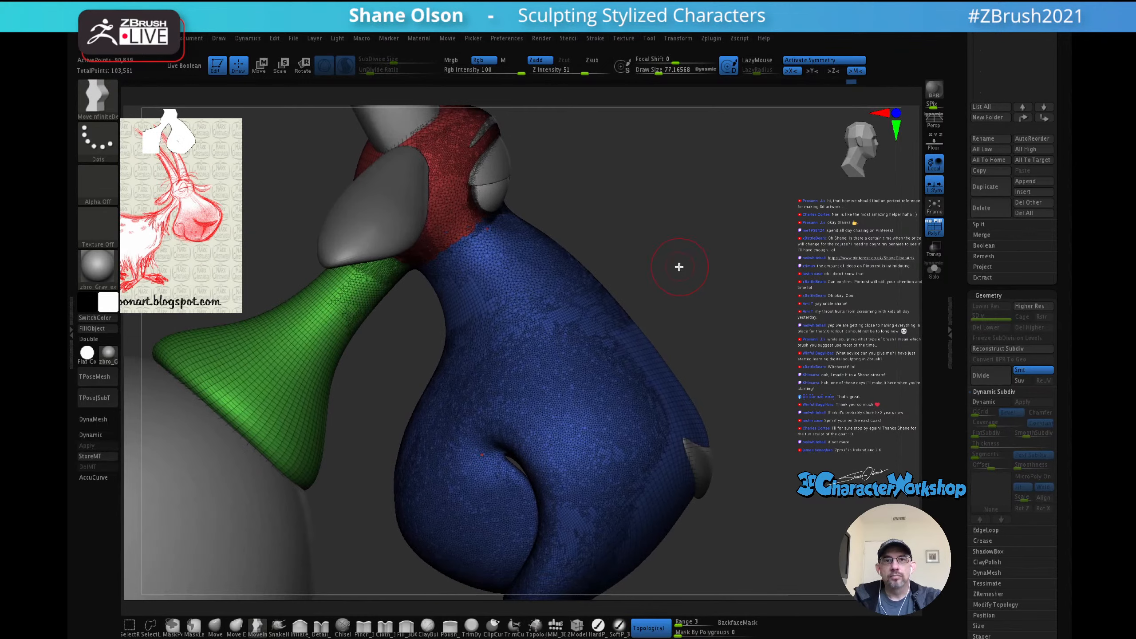
pyautogui.click(224, 628)
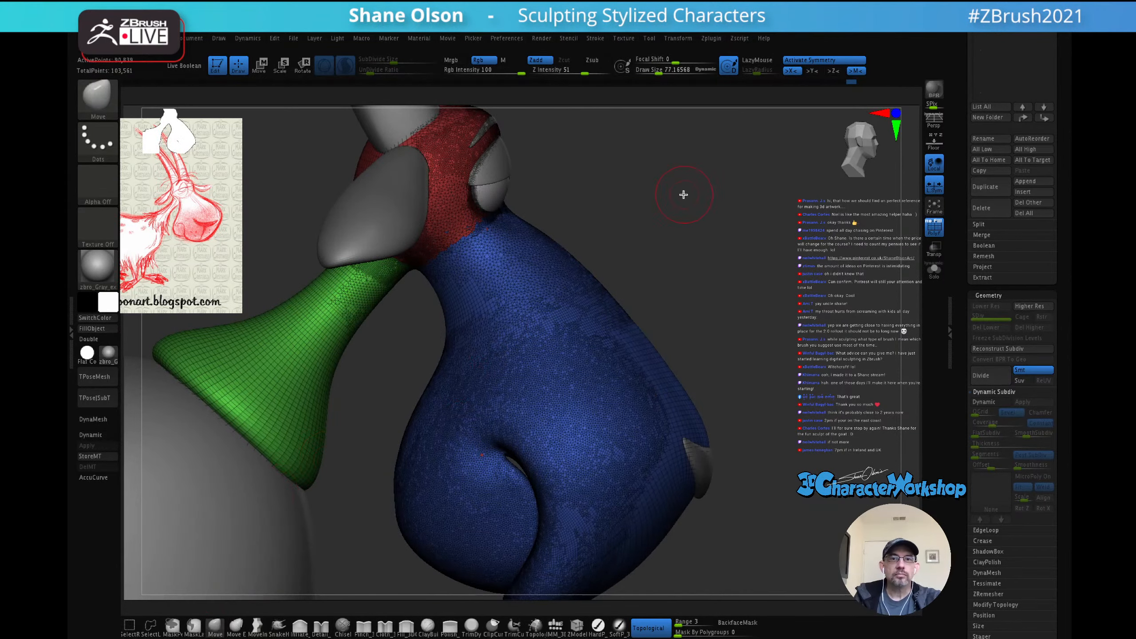
pyautogui.press('s')
pyautogui.moveTo(640, 226); pyautogui.dragTo(652, 227)
pyautogui.moveTo(637, 227)
pyautogui.mouseDown(button='right')
pyautogui.moveTo(624, 244)
pyautogui.moveTo(644, 213)
pyautogui.mouseUp(button='right')
pyautogui.press('s')
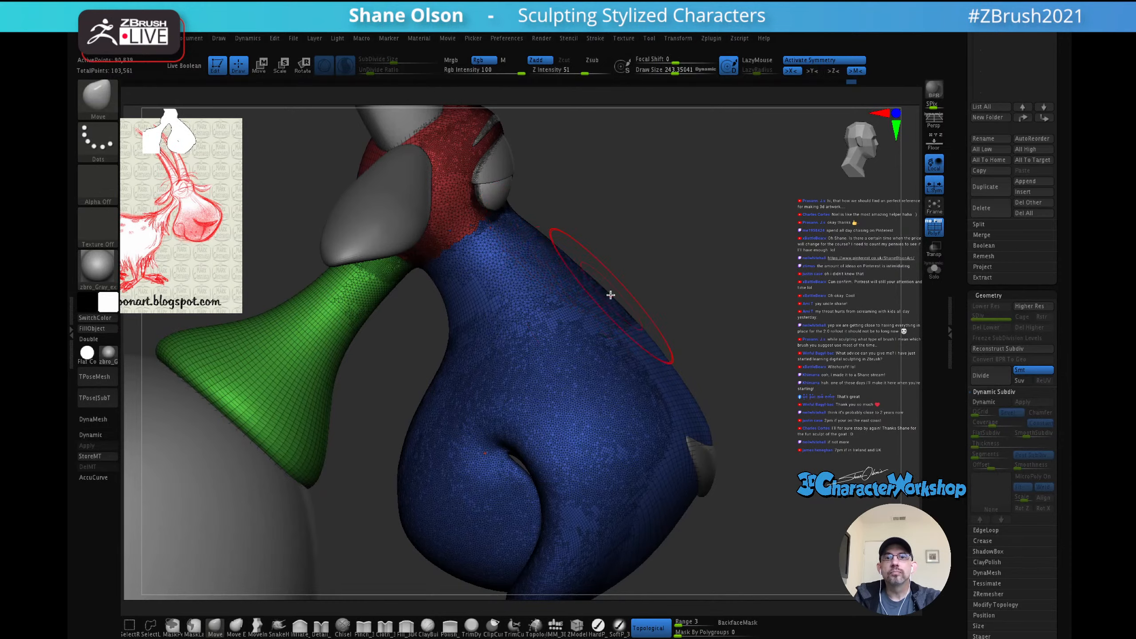
# Step: Smooth the upper surface of the muzzle between the eyes and the nose
pyautogui.moveTo(646, 238); pyautogui.dragTo(618, 257, button='right')
pyautogui.moveTo(617, 279)
pyautogui.keyDown('shift'); pyautogui.mouseDown()
pyautogui.moveTo(598, 320)
pyautogui.moveTo(662, 305)
pyautogui.mouseUp(); pyautogui.keyUp('shift')
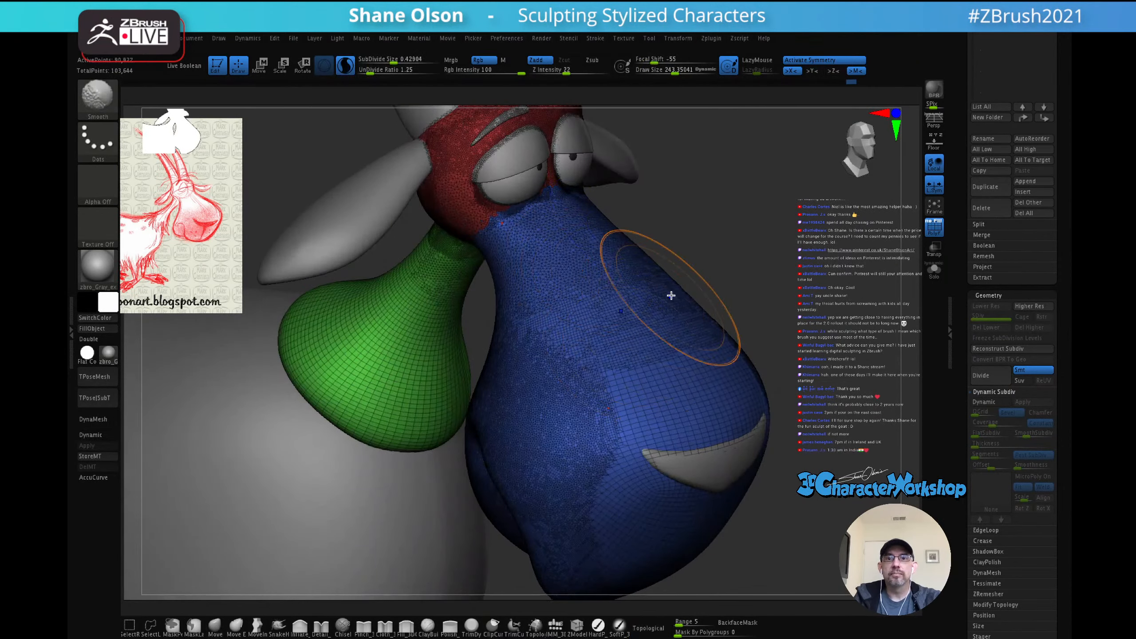
pyautogui.moveTo(693, 246)
pyautogui.mouseDown(button='right')
pyautogui.moveTo(715, 233)
pyautogui.moveTo(722, 297)
pyautogui.moveTo(699, 263)
pyautogui.mouseUp(button='right')
# Step: Reduce the Draw Size to about 163, turn off the wireframe display, and smooth the muzzle just below the eye
pyautogui.press('s')
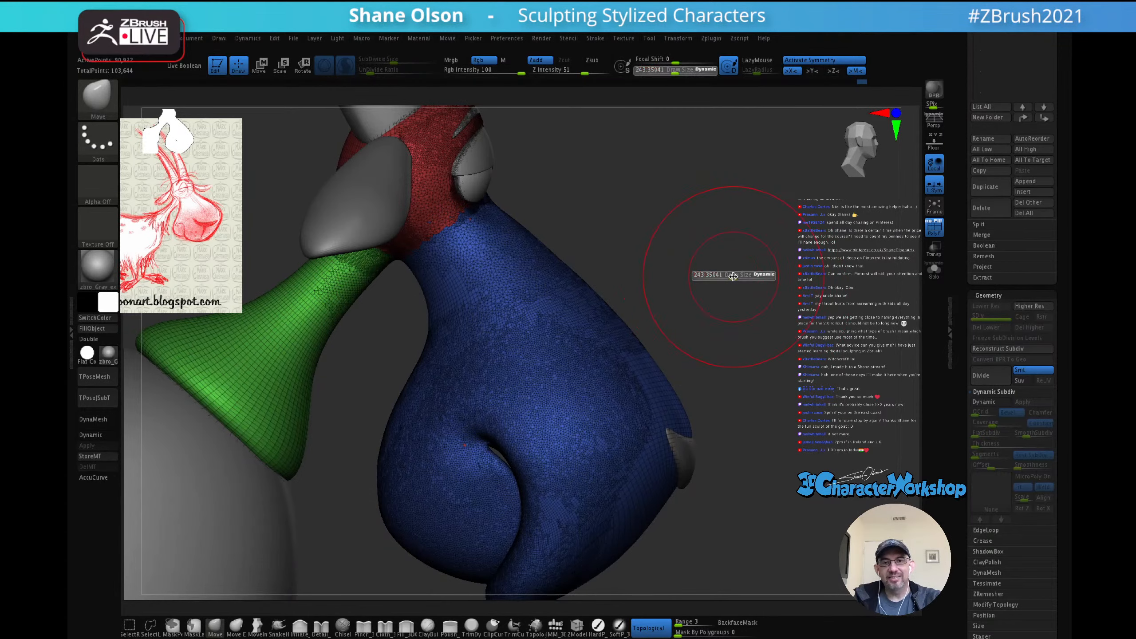
pyautogui.click(728, 274)
pyautogui.hotkey('shift', 'f')
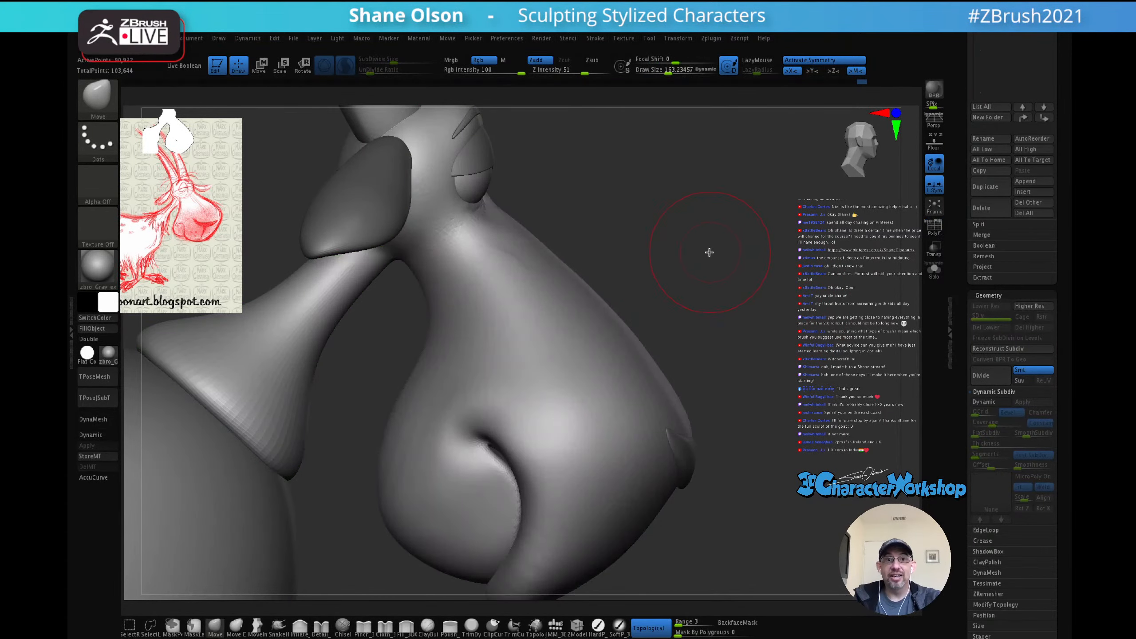
pyautogui.moveTo(708, 252); pyautogui.dragTo(674, 256, button='right')
pyautogui.press('shift')
pyautogui.keyDown('shift'); pyautogui.moveTo(526, 259); pyautogui.dragTo(541, 284); pyautogui.keyUp('shift')
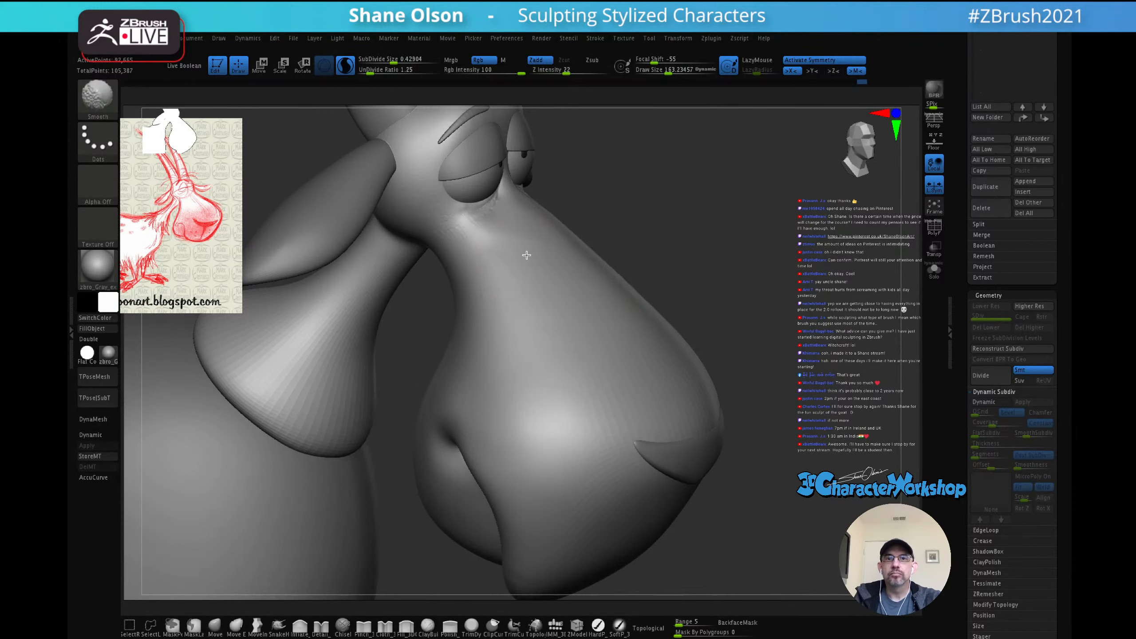
pyautogui.moveTo(659, 256); pyautogui.dragTo(709, 262, button='right')
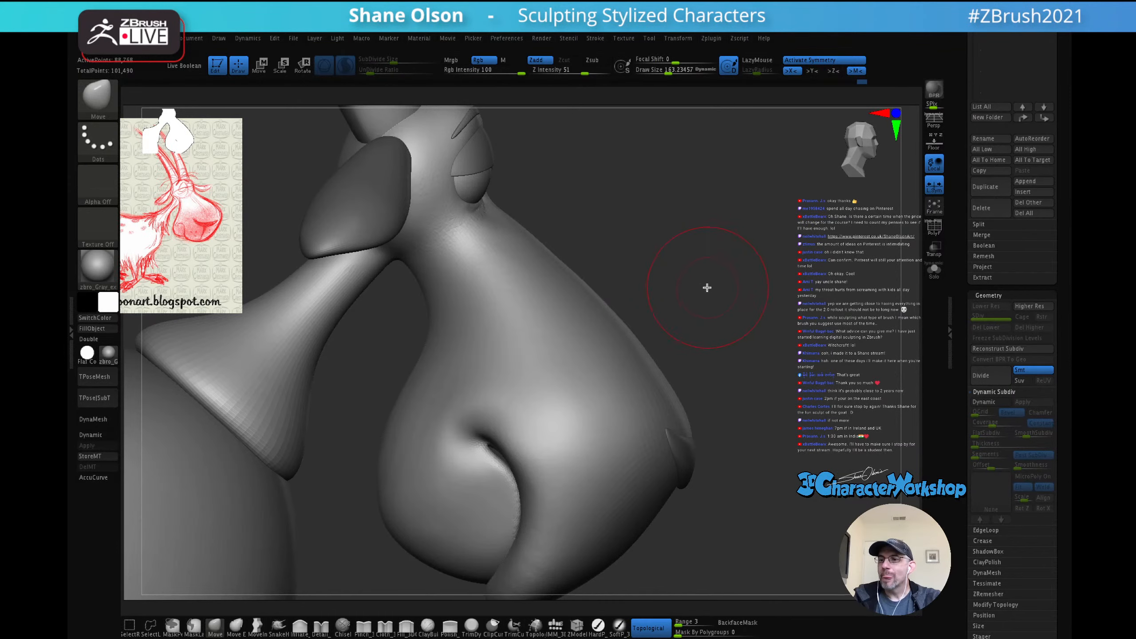
# Step: Apply the SkinShade4 material and view the whole goat from the side to compare its silhouette with the sketch
pyautogui.moveTo(706, 262)
pyautogui.mouseDown(button='right')
pyautogui.moveTo(723, 264)
pyautogui.moveTo(731, 242)
pyautogui.moveTo(710, 253)
pyautogui.moveTo(722, 261)
pyautogui.moveTo(649, 203)
pyautogui.moveTo(694, 271)
pyautogui.moveTo(743, 281)
pyautogui.moveTo(743, 294)
pyautogui.moveTo(722, 288)
pyautogui.mouseUp(button='right')
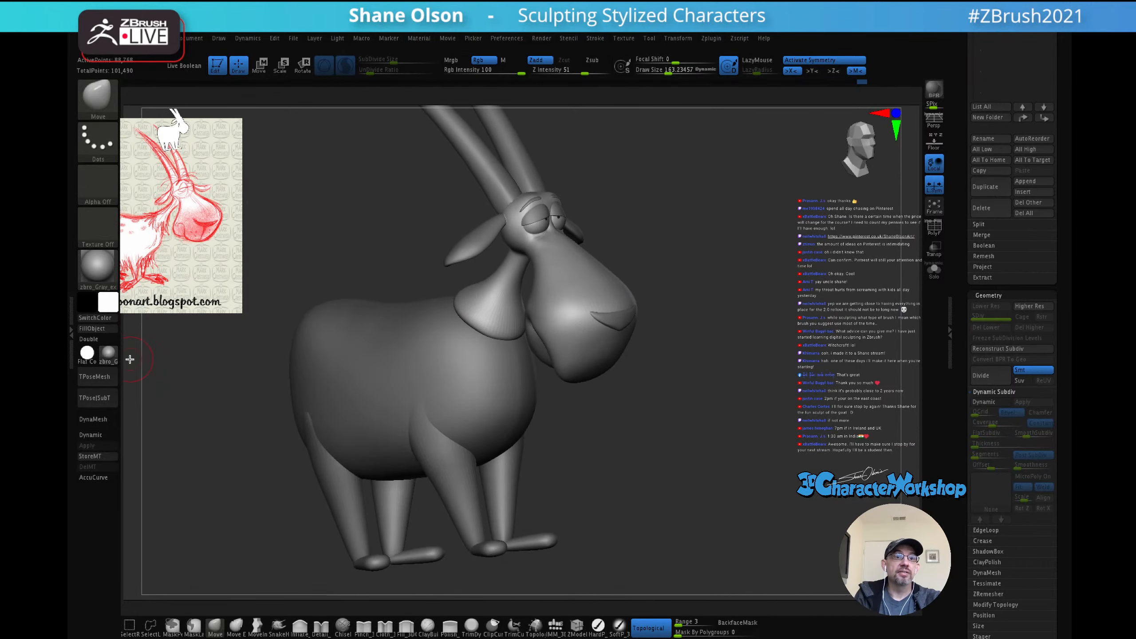
pyautogui.click(108, 355)
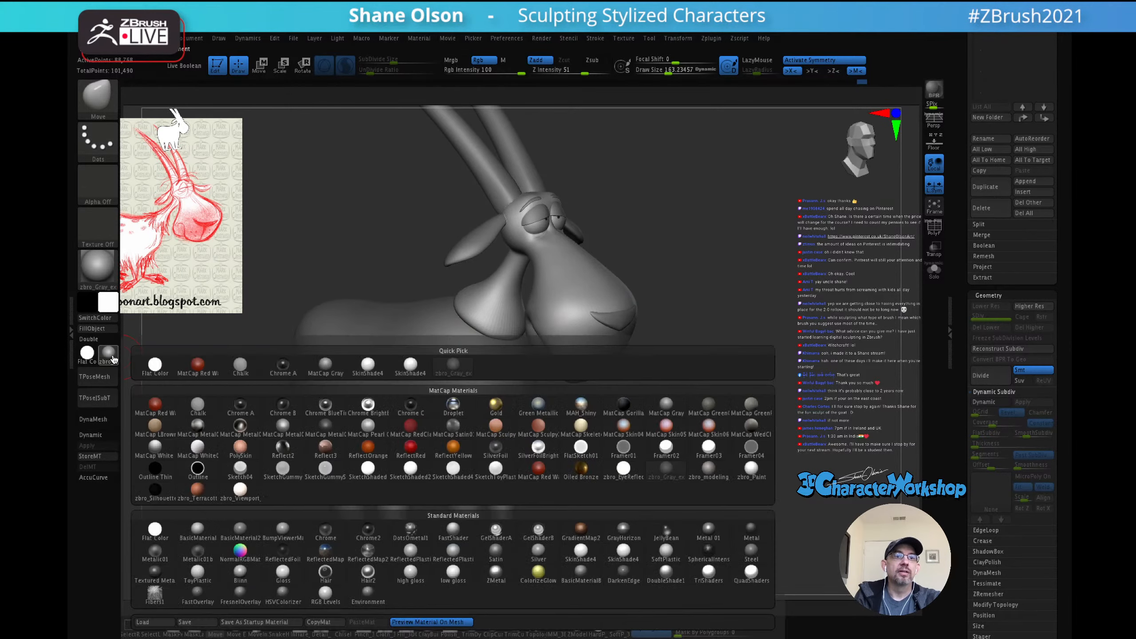
pyautogui.click(357, 371)
pyautogui.moveTo(820, 292); pyautogui.dragTo(797, 296, button='right')
pyautogui.moveTo(765, 338); pyautogui.dragTo(726, 317, button='right')
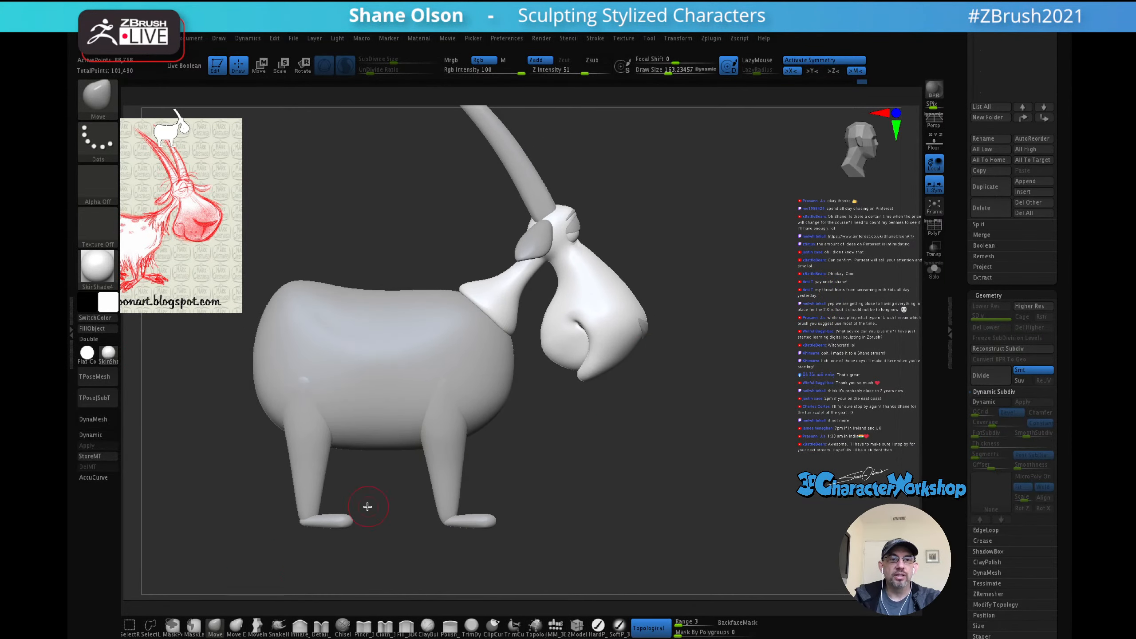
# Step: Enlarge the Move brush to a Draw Size of about 569 and push the back of the jaw forward toward the mouth
pyautogui.moveTo(601, 407)
pyautogui.keyDown('ctrl'); pyautogui.mouseDown(button='right')
pyautogui.moveTo(618, 447)
pyautogui.moveTo(666, 471)
pyautogui.mouseUp(button='right'); pyautogui.keyUp('ctrl')
pyautogui.press('s')
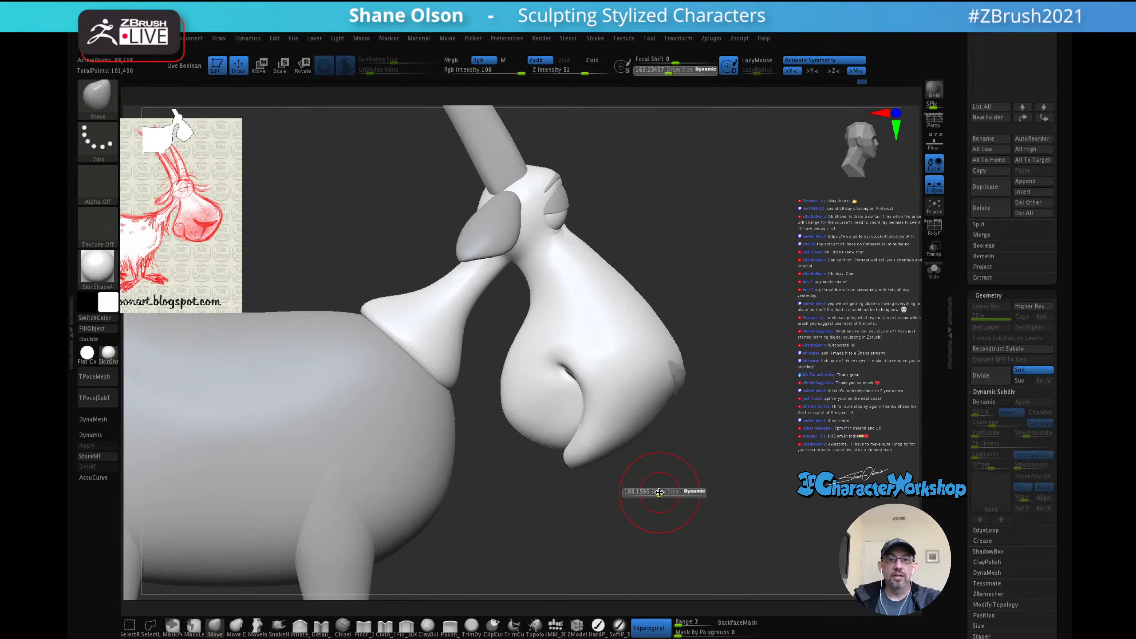
pyautogui.moveTo(672, 492); pyautogui.dragTo(676, 492)
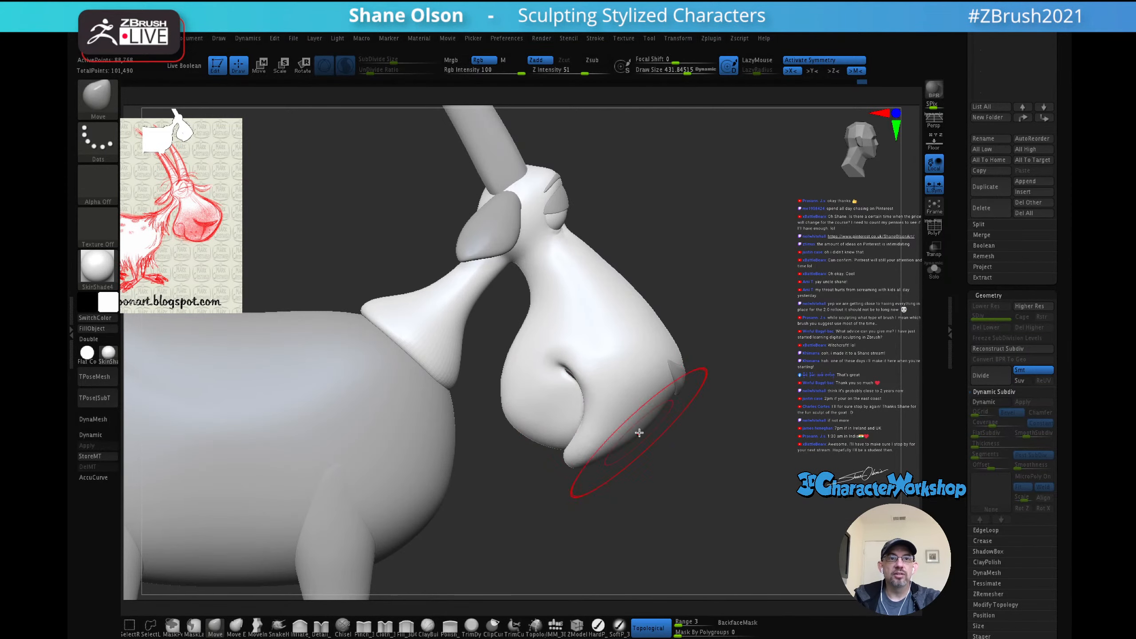
pyautogui.press('s')
pyautogui.moveTo(609, 419); pyautogui.dragTo(617, 418)
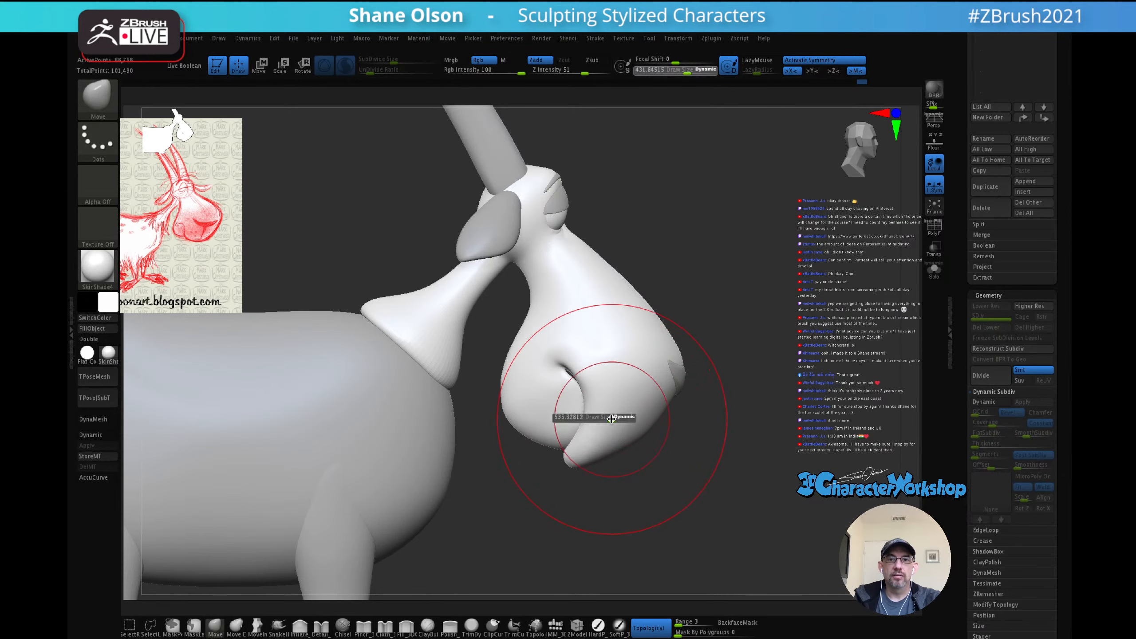
pyautogui.moveTo(511, 361); pyautogui.dragTo(524, 359)
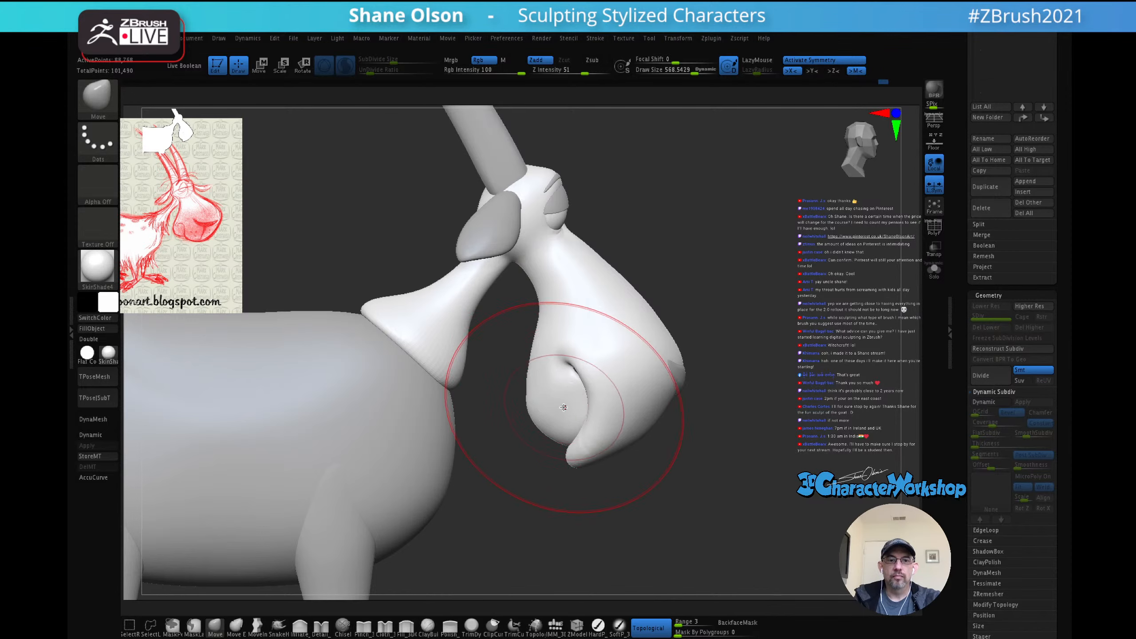
# Step: Reduce the Draw Size to about 403 and reshape the lower sides of the muzzle with the Move brush from the front
pyautogui.press('s')
pyautogui.moveTo(562, 407); pyautogui.dragTo(523, 352)
pyautogui.moveTo(568, 317); pyautogui.dragTo(502, 336, button='right')
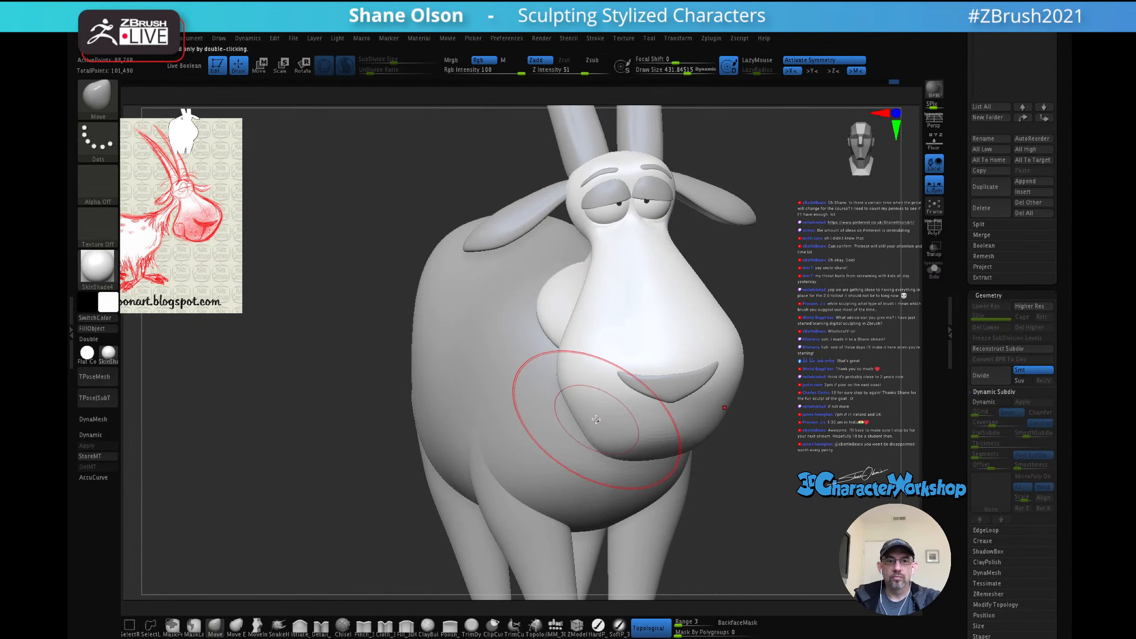
pyautogui.press('s')
pyautogui.moveTo(596, 420); pyautogui.dragTo(577, 420)
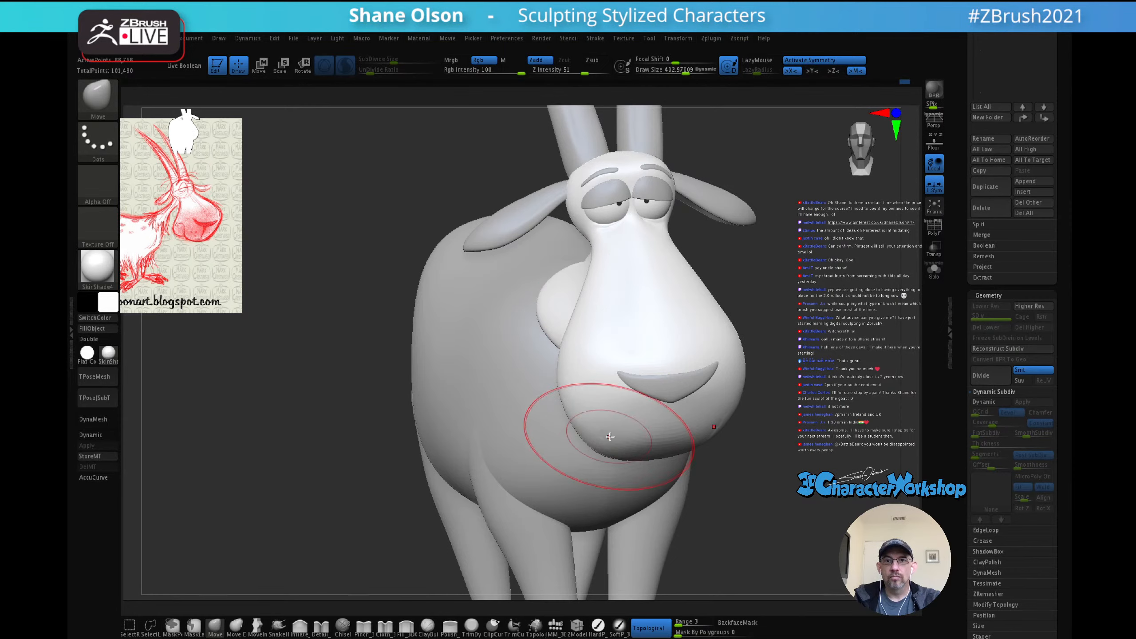
pyautogui.moveTo(674, 410)
pyautogui.mouseDown(button='right')
pyautogui.moveTo(640, 393)
pyautogui.moveTo(626, 416)
pyautogui.moveTo(710, 398)
pyautogui.moveTo(716, 356)
pyautogui.mouseUp(button='right')
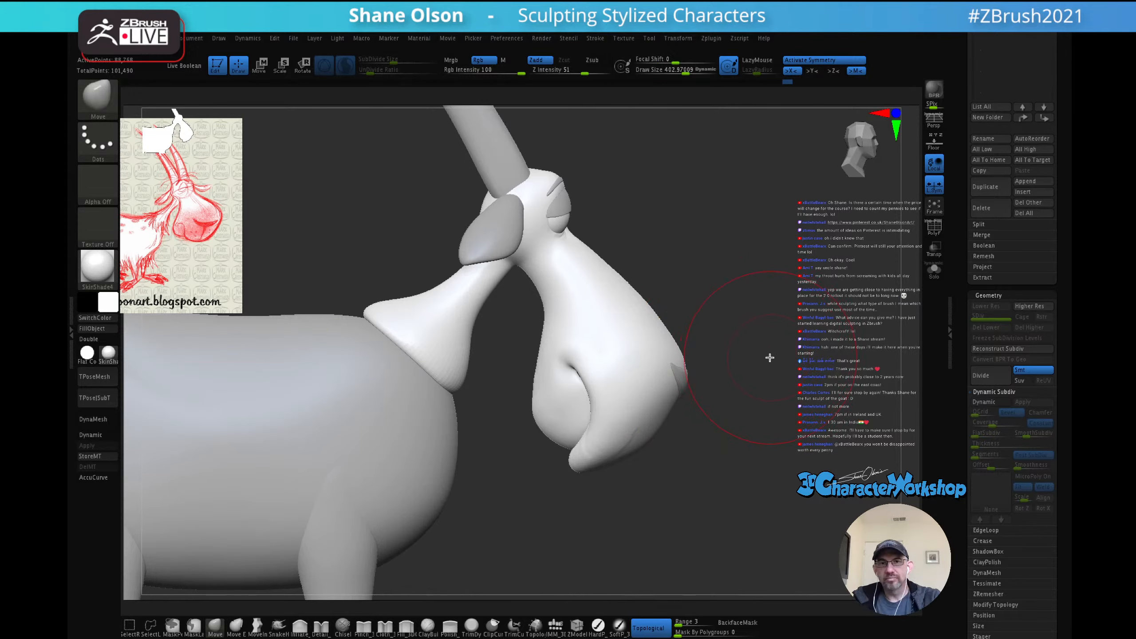
# Step: Smooth the side of the muzzle and the overhanging lip beneath the nose
pyautogui.moveTo(704, 397); pyautogui.dragTo(686, 383, button='right')
pyautogui.press('shift')
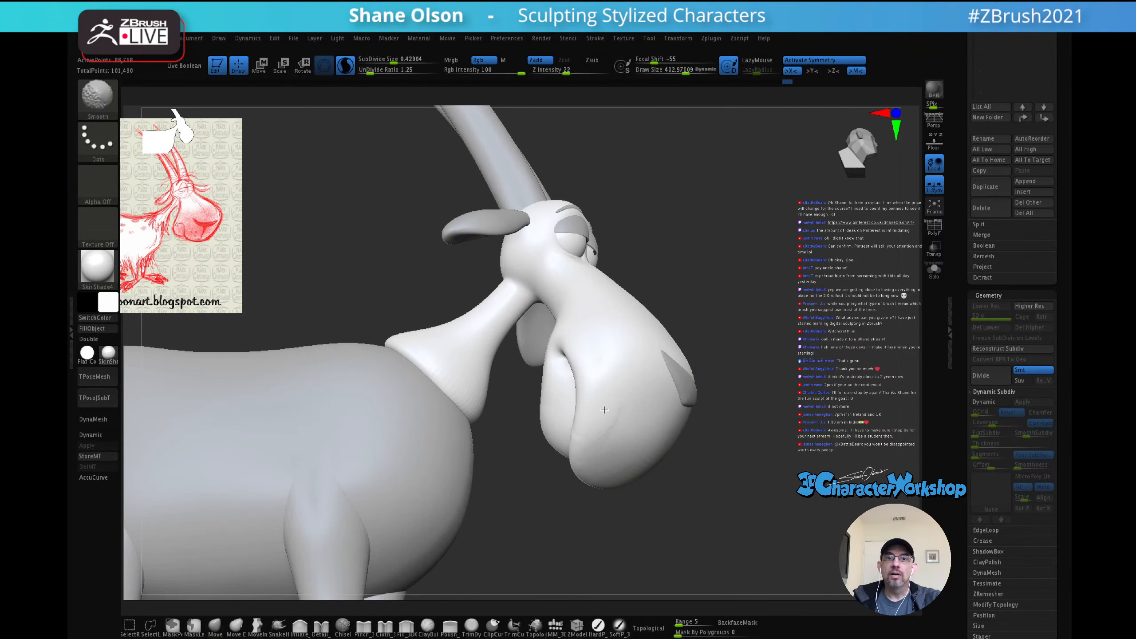
pyautogui.keyDown('shift'); pyautogui.moveTo(609, 416); pyautogui.dragTo(647, 456); pyautogui.keyUp('shift')
# Step: Set the Draw Size to about 432 and push the drooping tip of the upper lip upward in side view
pyautogui.moveTo(647, 455); pyautogui.dragTo(652, 439, button='right')
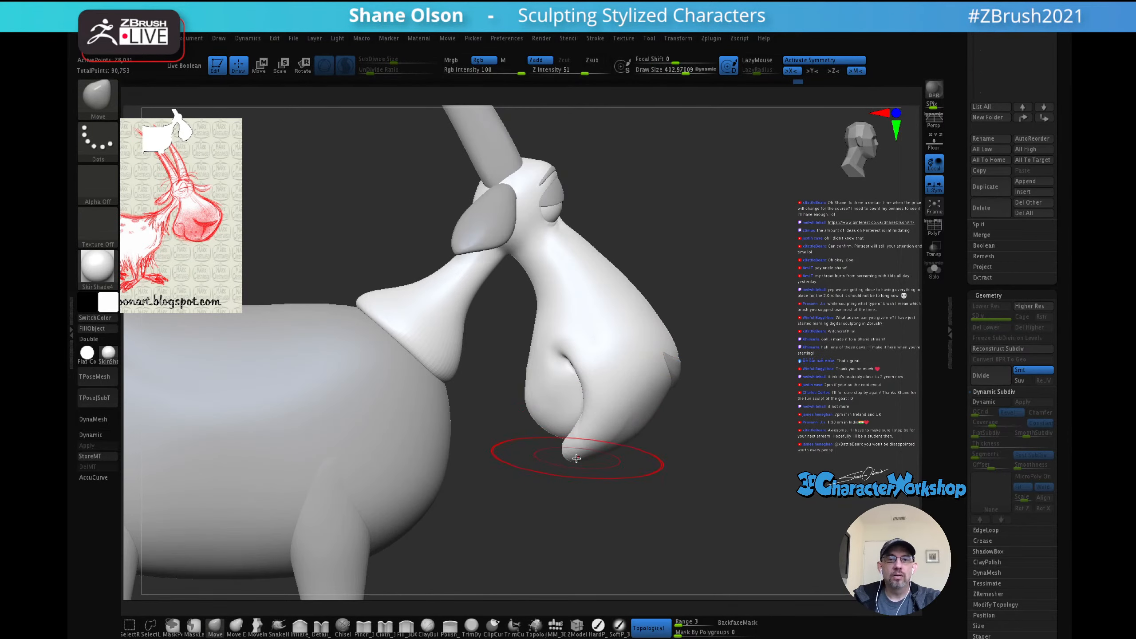
pyautogui.press('s')
pyautogui.moveTo(588, 457); pyautogui.dragTo(590, 457)
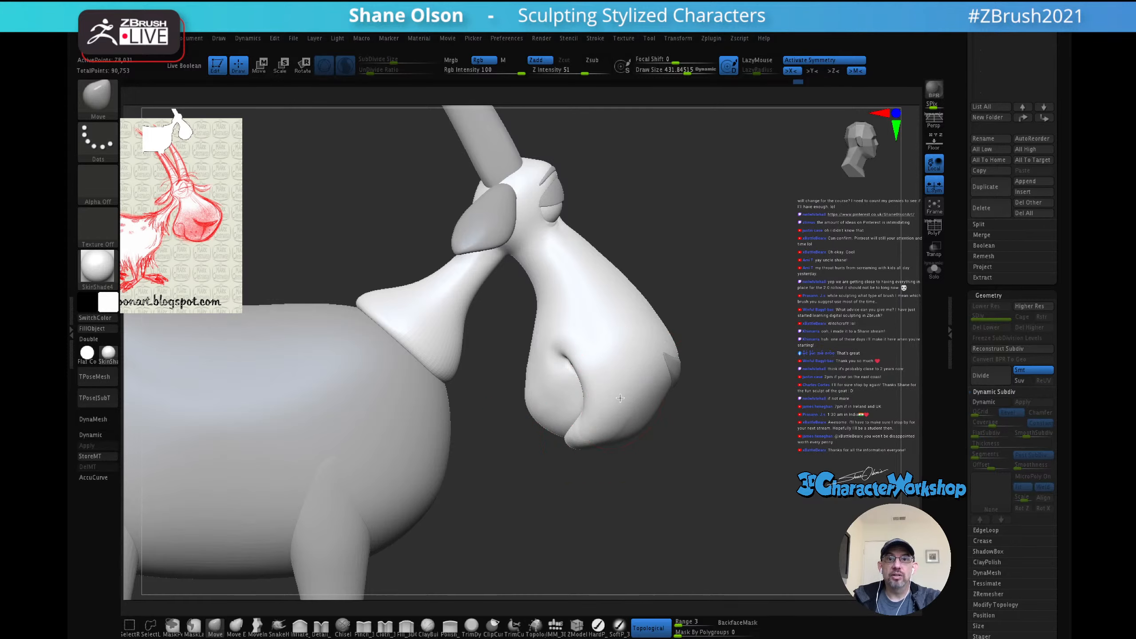
# Step: Smooth and round the underside of the muzzle and the lip from low viewing angles
pyautogui.moveTo(620, 398); pyautogui.dragTo(611, 442, button='right')
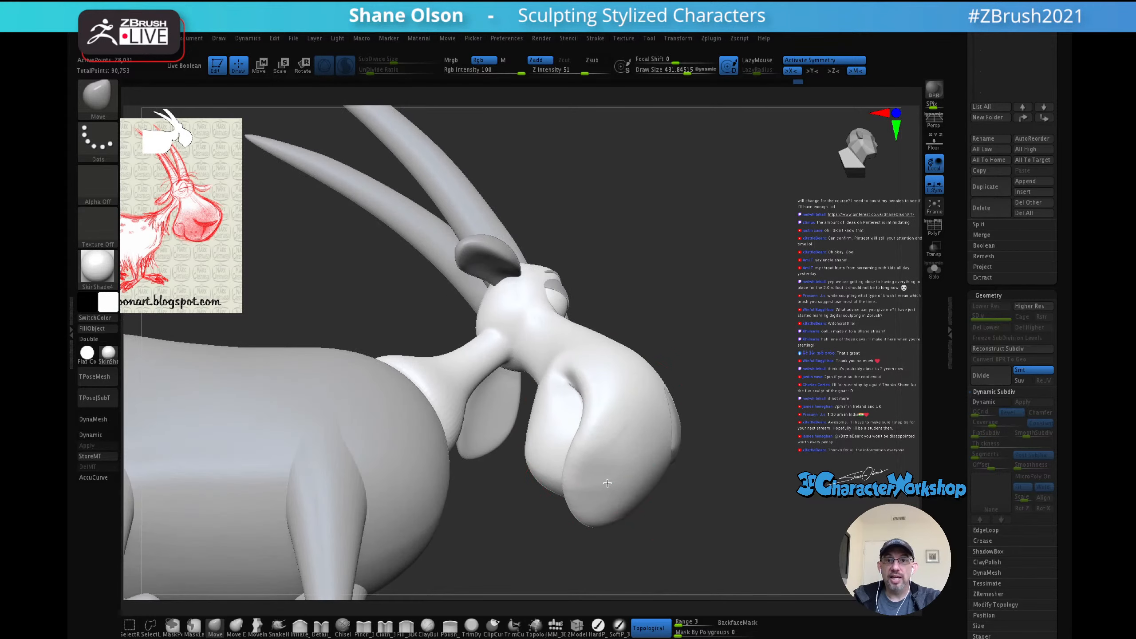
pyautogui.keyDown('shift'); pyautogui.moveTo(604, 465); pyautogui.dragTo(593, 497); pyautogui.keyUp('shift')
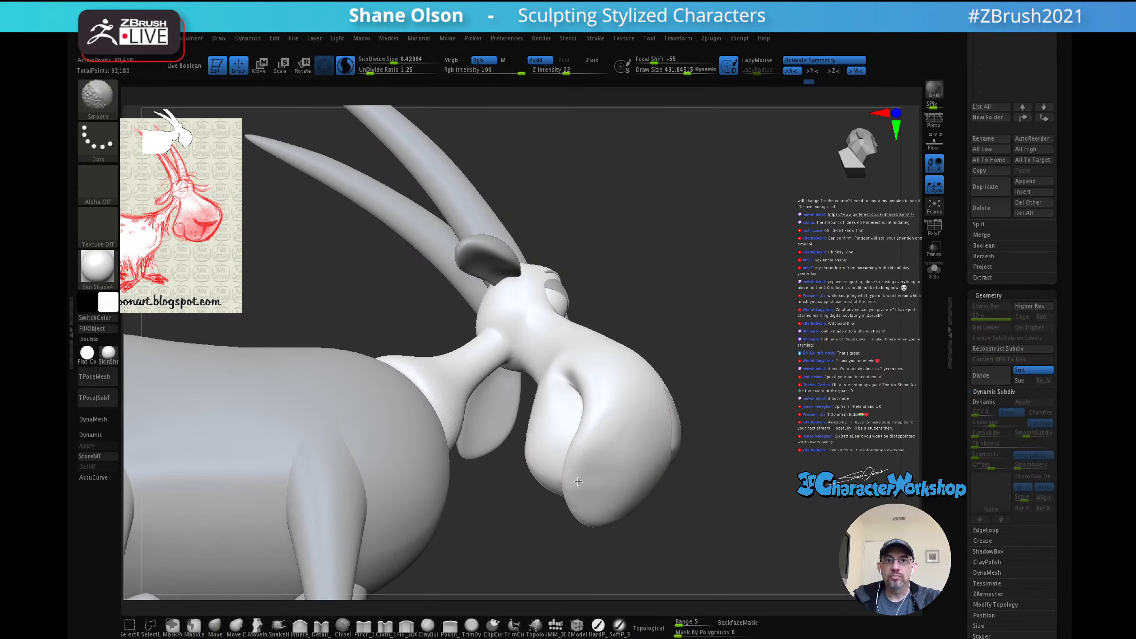
pyautogui.moveTo(616, 401)
pyautogui.mouseDown(button='right')
pyautogui.moveTo(629, 430)
pyautogui.moveTo(606, 409)
pyautogui.moveTo(631, 449)
pyautogui.moveTo(611, 442)
pyautogui.mouseUp(button='right')
pyautogui.moveTo(611, 442)
pyautogui.mouseDown()
pyautogui.moveTo(598, 448)
pyautogui.moveTo(611, 425)
pyautogui.mouseUp()
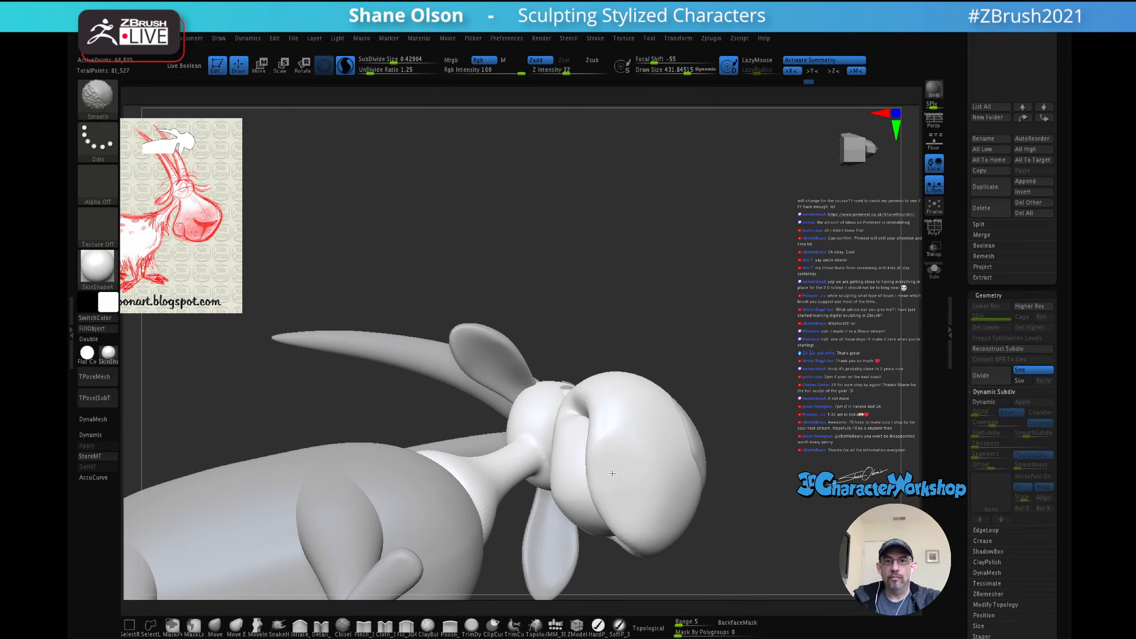
pyautogui.moveTo(611, 447); pyautogui.dragTo(629, 484, button='right')
pyautogui.keyDown('shift'); pyautogui.moveTo(628, 402); pyautogui.dragTo(620, 387); pyautogui.keyUp('shift')
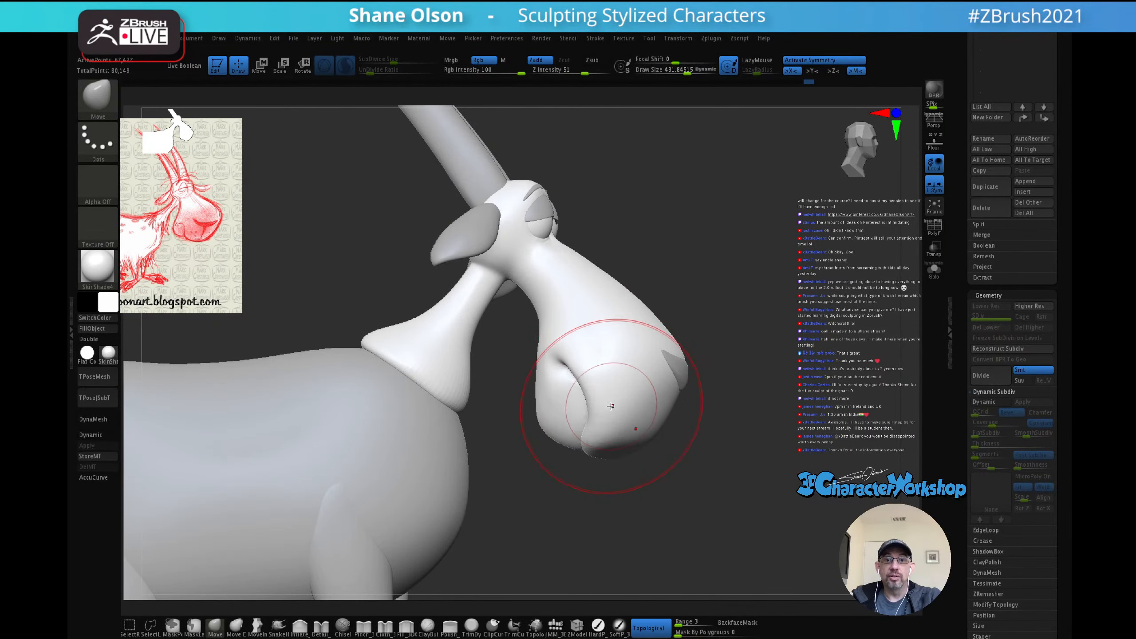
# Step: Set the Draw Size to about 357, refine the lower edge of the upper lip with the Move brush, and smooth it
pyautogui.moveTo(604, 390)
pyautogui.mouseDown(button='right')
pyautogui.moveTo(613, 371)
pyautogui.moveTo(627, 436)
pyautogui.mouseUp(button='right')
pyautogui.press('s')
pyautogui.moveTo(634, 461); pyautogui.dragTo(629, 463)
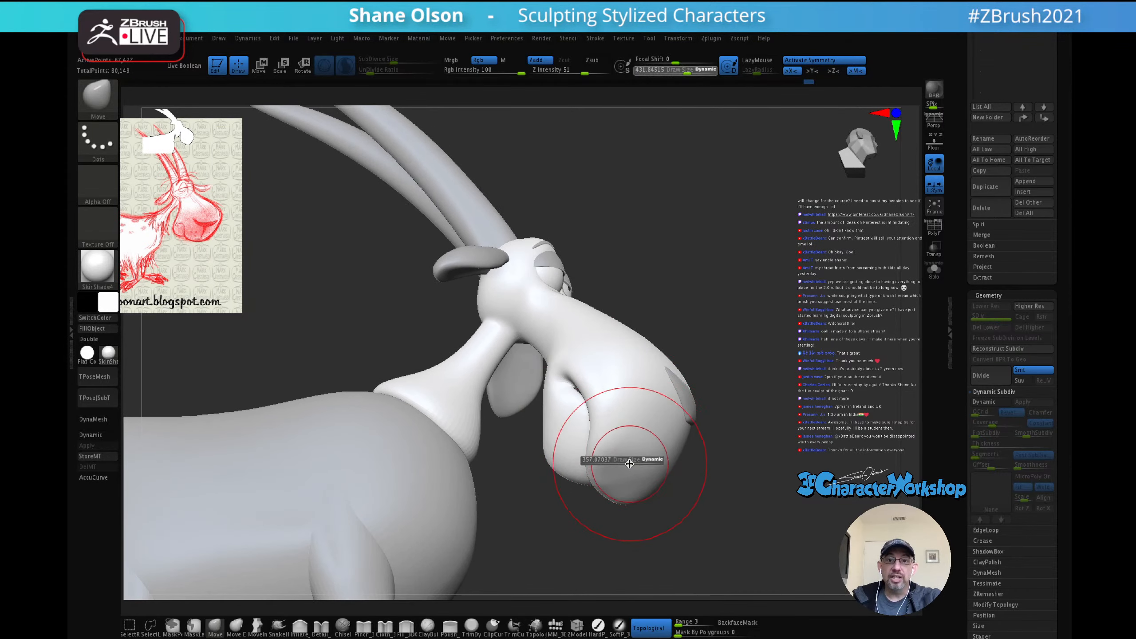
pyautogui.moveTo(623, 472)
pyautogui.mouseDown(button='right')
pyautogui.moveTo(663, 444)
pyautogui.moveTo(624, 457)
pyautogui.mouseUp(button='right')
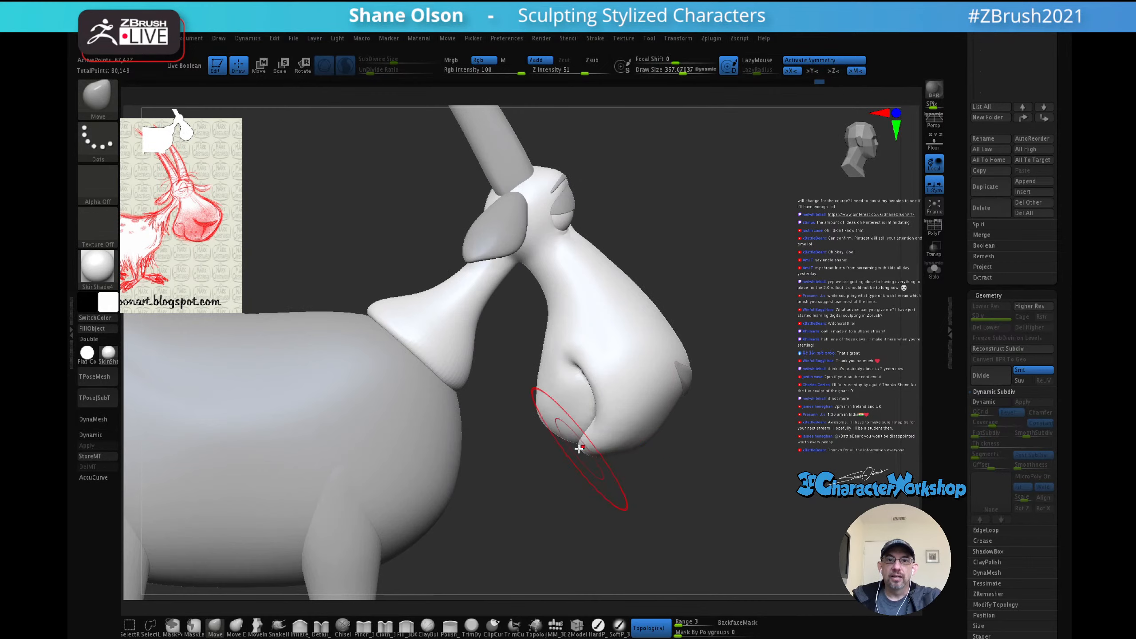
pyautogui.moveTo(633, 394)
pyautogui.mouseDown(button='right')
pyautogui.moveTo(677, 405)
pyautogui.moveTo(650, 471)
pyautogui.mouseUp(button='right')
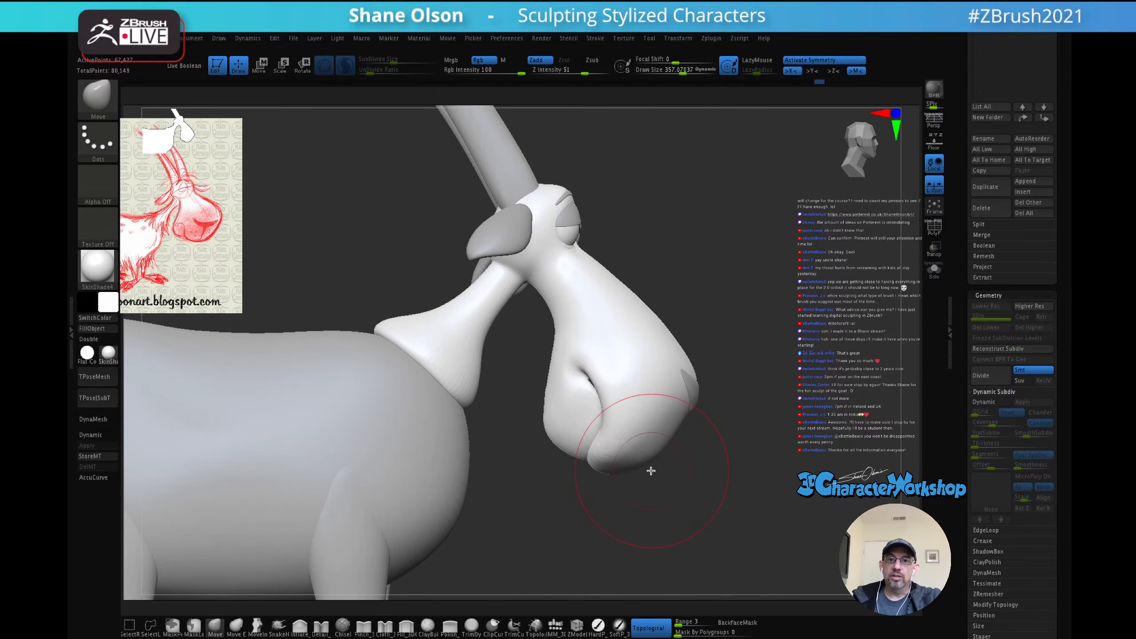
pyautogui.press('shift')
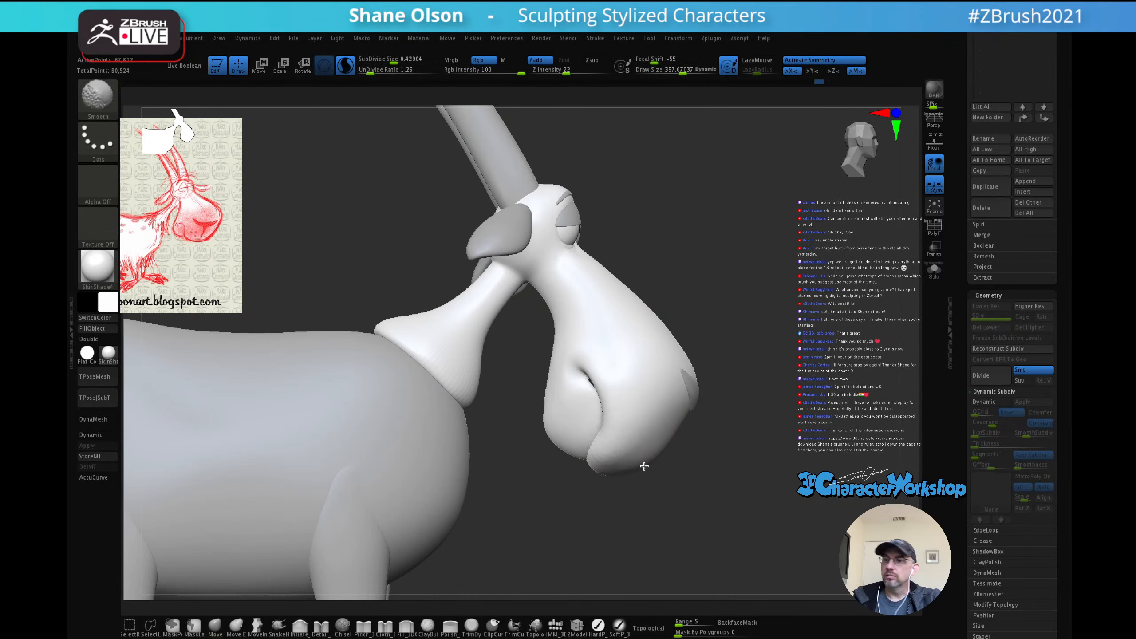
pyautogui.moveTo(637, 424)
pyautogui.mouseDown(button='right')
pyautogui.moveTo(642, 452)
pyautogui.moveTo(668, 458)
pyautogui.moveTo(649, 465)
pyautogui.moveTo(660, 452)
pyautogui.mouseUp(button='right')
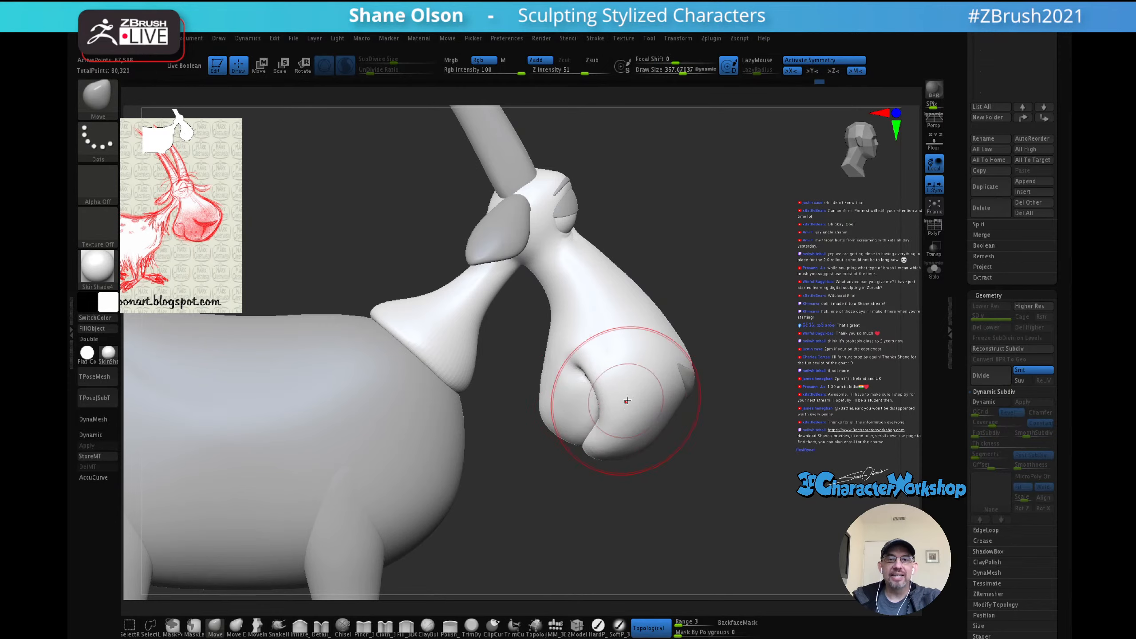
# Step: Set the Draw Size to about 322 and reposition the reference sketch so the whole goat drawing is in view
pyautogui.moveTo(626, 401)
pyautogui.mouseDown(button='right')
pyautogui.moveTo(648, 400)
pyautogui.moveTo(620, 365)
pyautogui.moveTo(628, 355)
pyautogui.mouseUp(button='right')
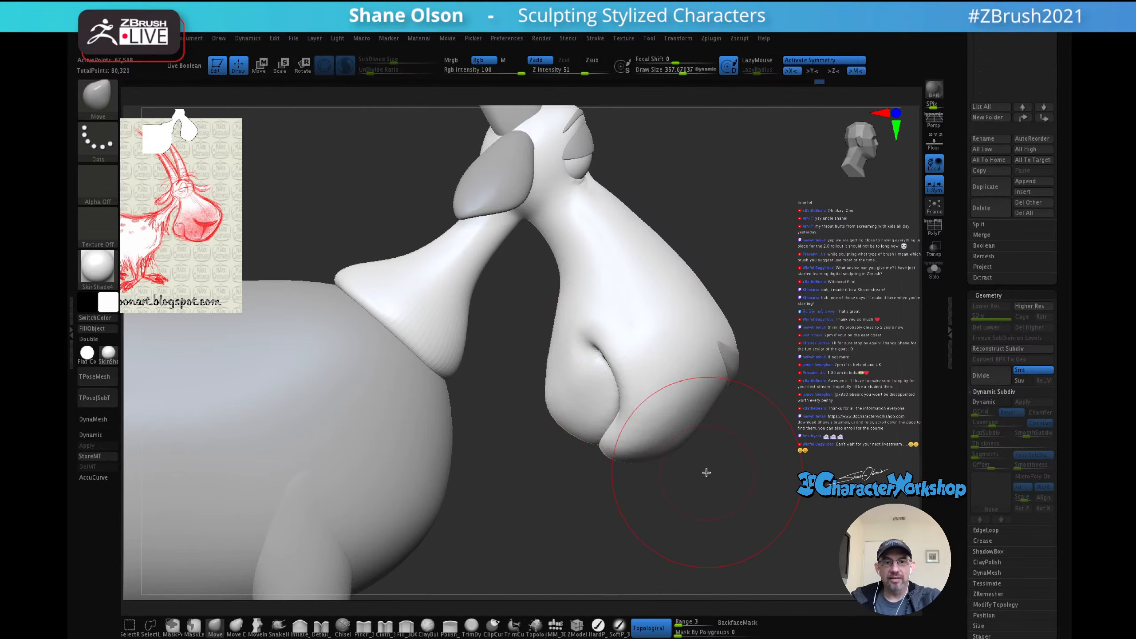
pyautogui.press('s')
pyautogui.moveTo(706, 473); pyautogui.dragTo(704, 472)
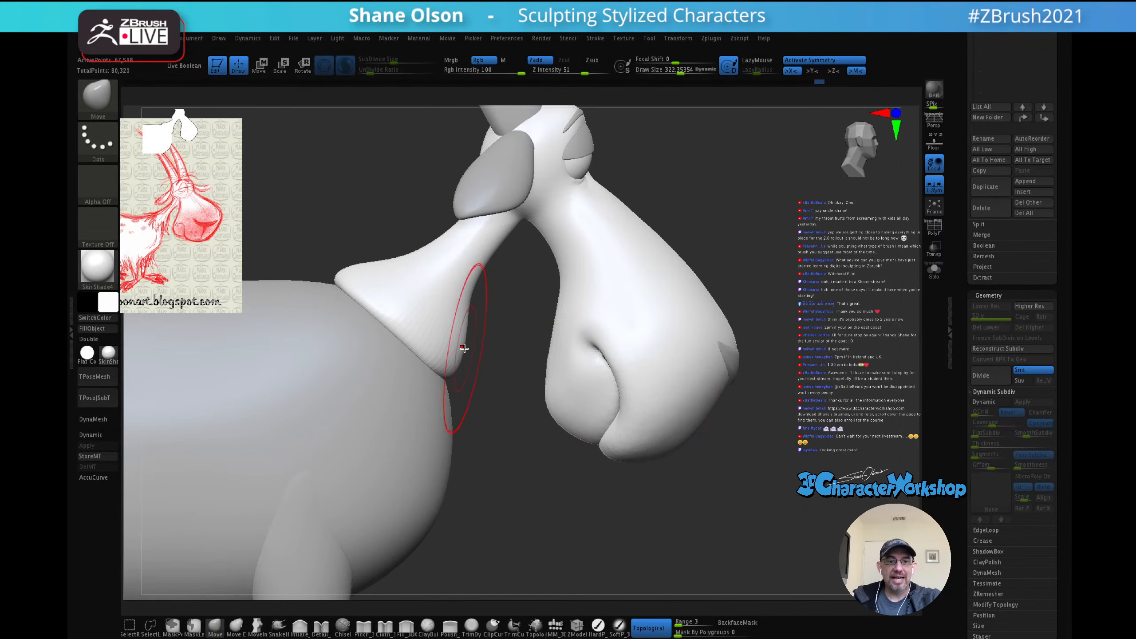
pyautogui.hotkey('shift', 'z')
pyautogui.click(216, 214)
pyautogui.moveTo(265, 175); pyautogui.dragTo(304, 171)
pyautogui.press('z')
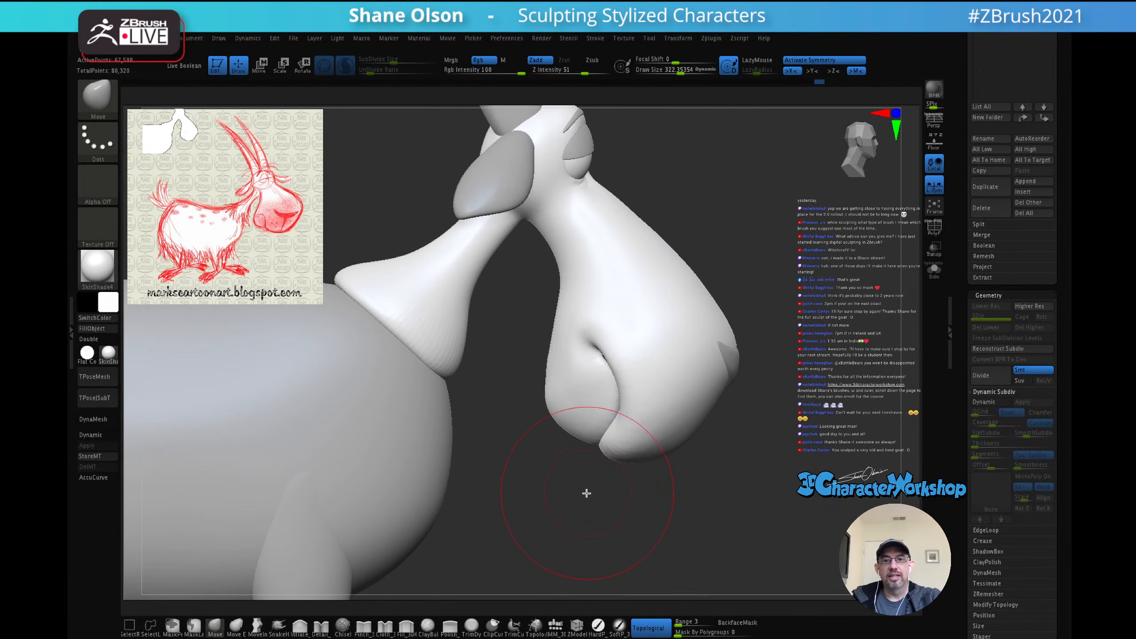
# Step: Set the Draw Size to about 258 and adjust the lower edge of the upper lip with the Move brush
pyautogui.press('s')
pyautogui.moveTo(584, 505); pyautogui.dragTo(582, 506)
pyautogui.moveTo(649, 480)
pyautogui.mouseDown()
pyautogui.moveTo(653, 464)
pyautogui.moveTo(656, 504)
pyautogui.moveTo(646, 471)
pyautogui.mouseUp()
pyautogui.press('s')
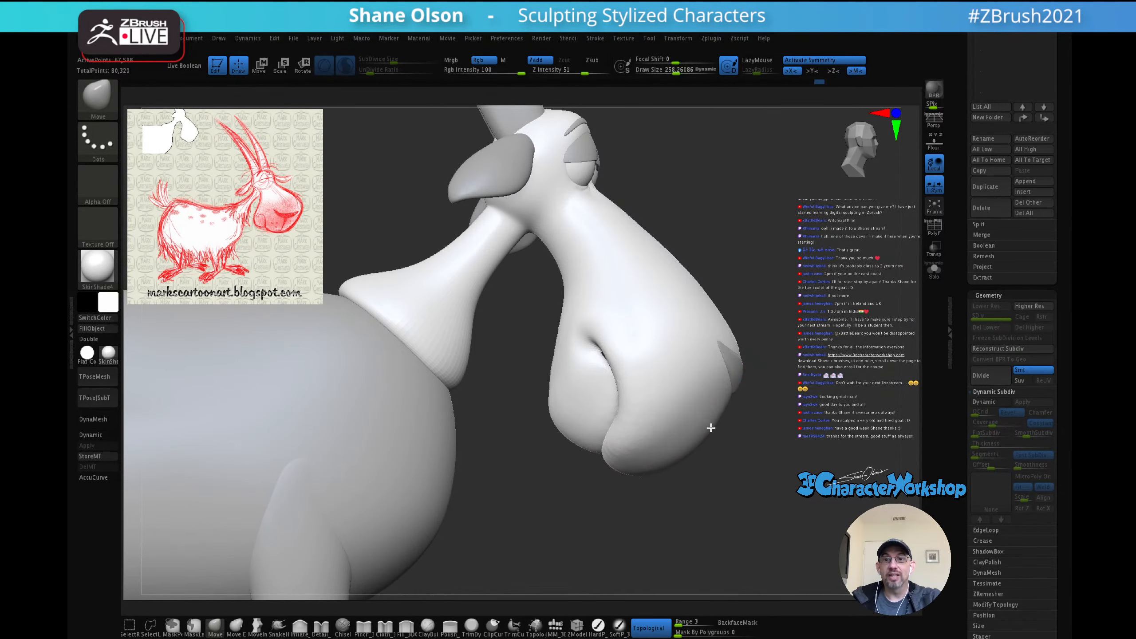
# Step: Examine the muzzle and the whole goat from side and three-quarter angles against the reference sketch
pyautogui.moveTo(723, 489)
pyautogui.mouseDown()
pyautogui.moveTo(743, 504)
pyautogui.moveTo(718, 511)
pyautogui.moveTo(743, 523)
pyautogui.mouseUp()
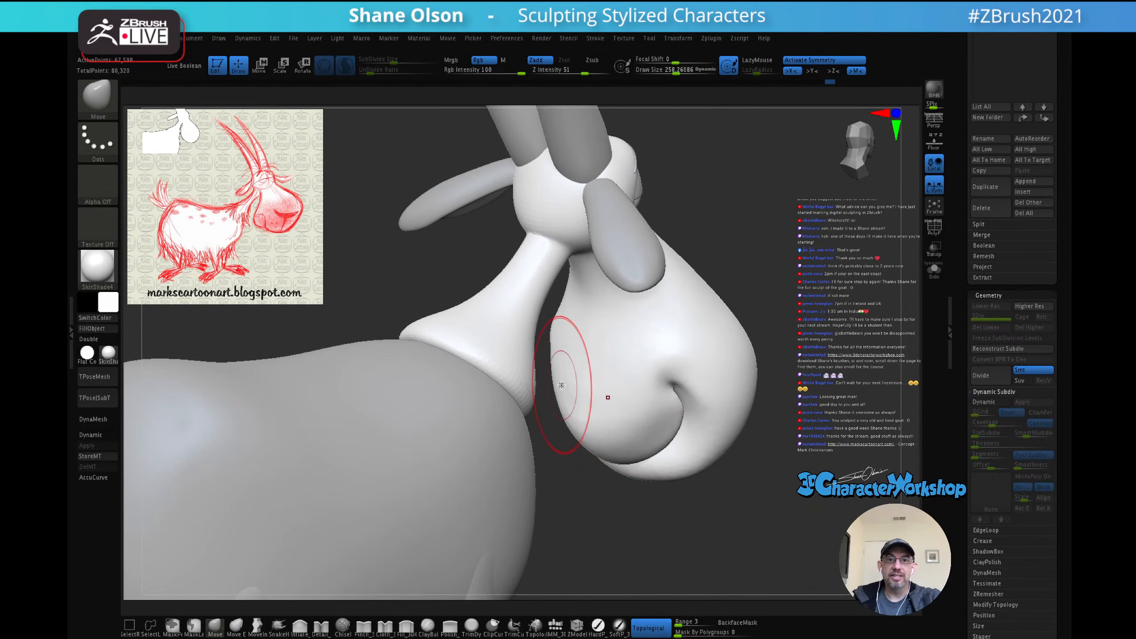
pyautogui.moveTo(609, 396); pyautogui.dragTo(624, 399, button='right')
pyautogui.moveTo(843, 436); pyautogui.dragTo(814, 403)
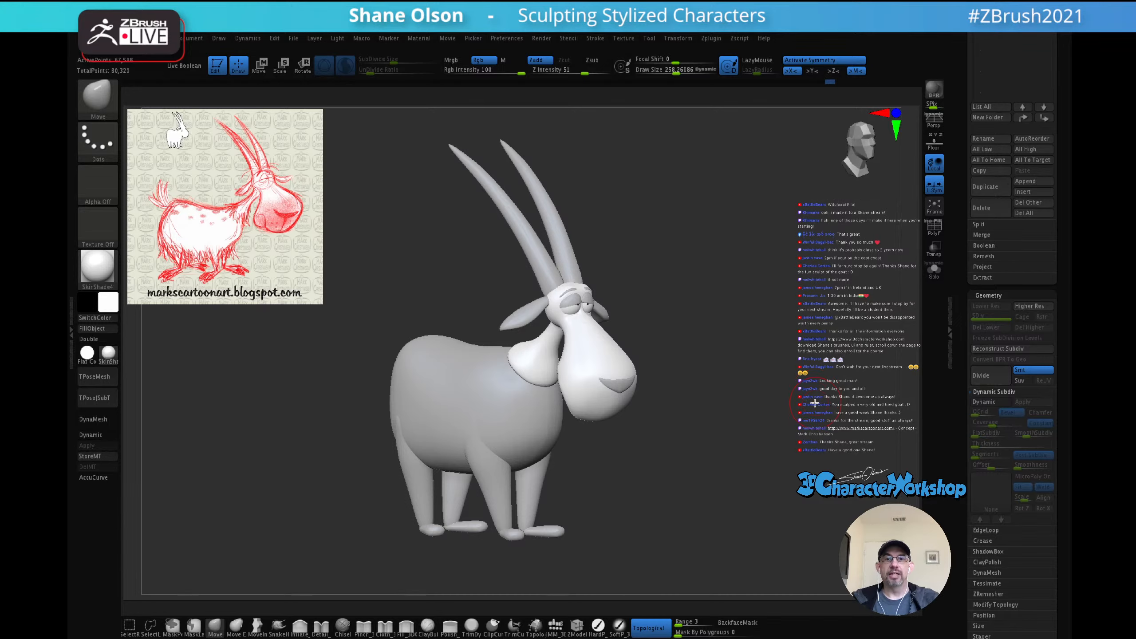
pyautogui.moveTo(766, 413); pyautogui.dragTo(769, 414)
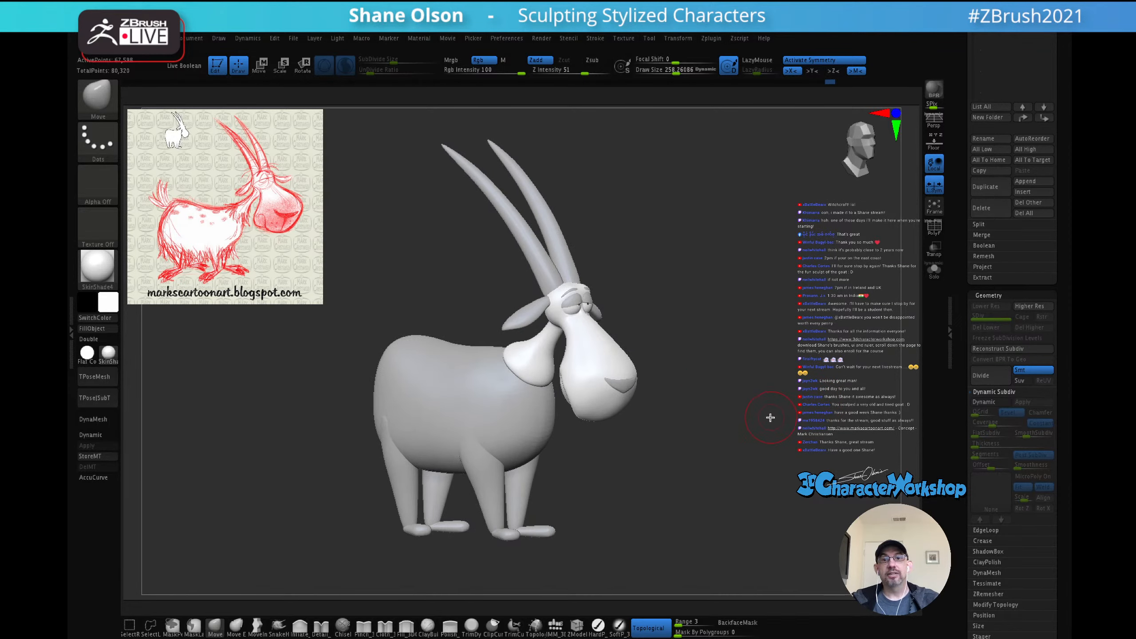
pyautogui.moveTo(778, 474)
pyautogui.mouseDown()
pyautogui.moveTo(761, 475)
pyautogui.moveTo(790, 476)
pyautogui.moveTo(726, 463)
pyautogui.mouseUp()
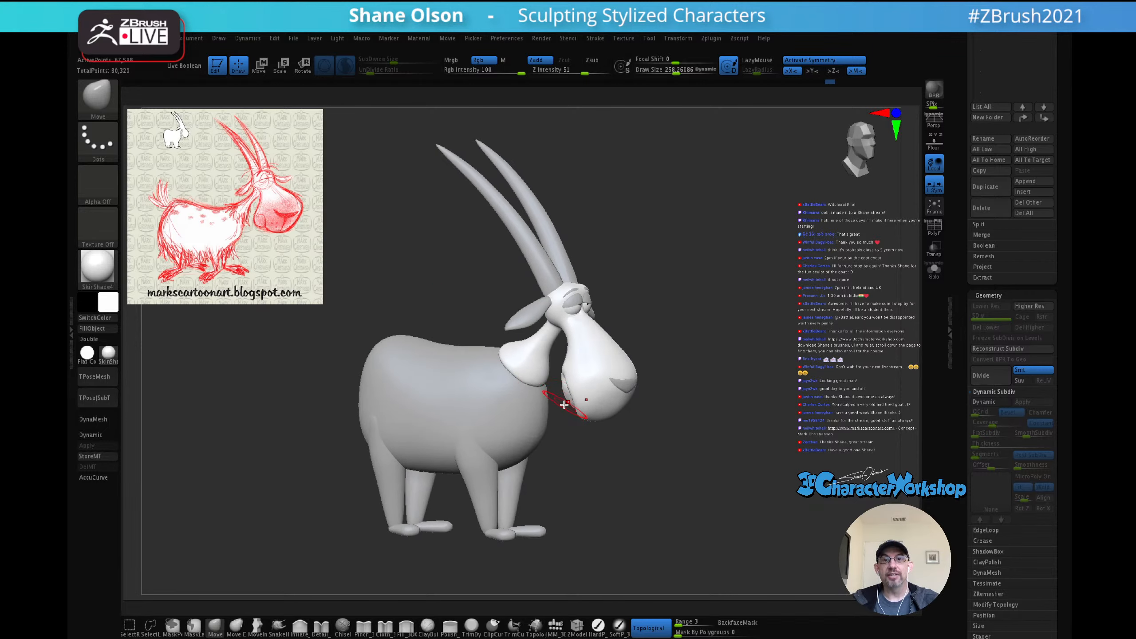
pyautogui.moveTo(744, 281); pyautogui.dragTo(586, 380)
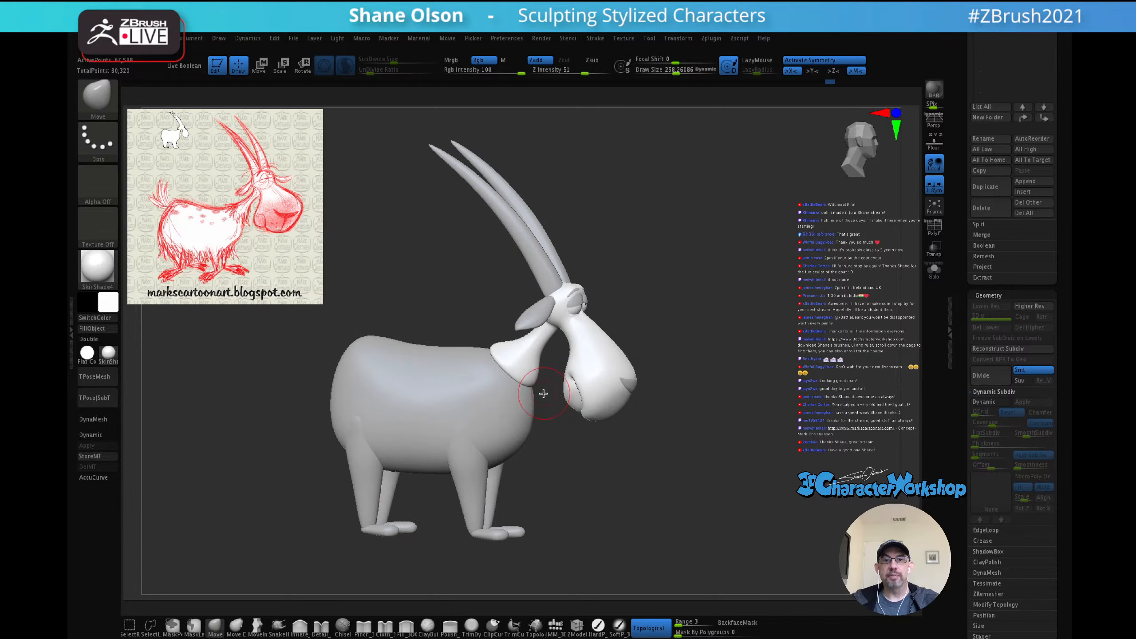
pyautogui.moveTo(743, 407); pyautogui.dragTo(626, 385)
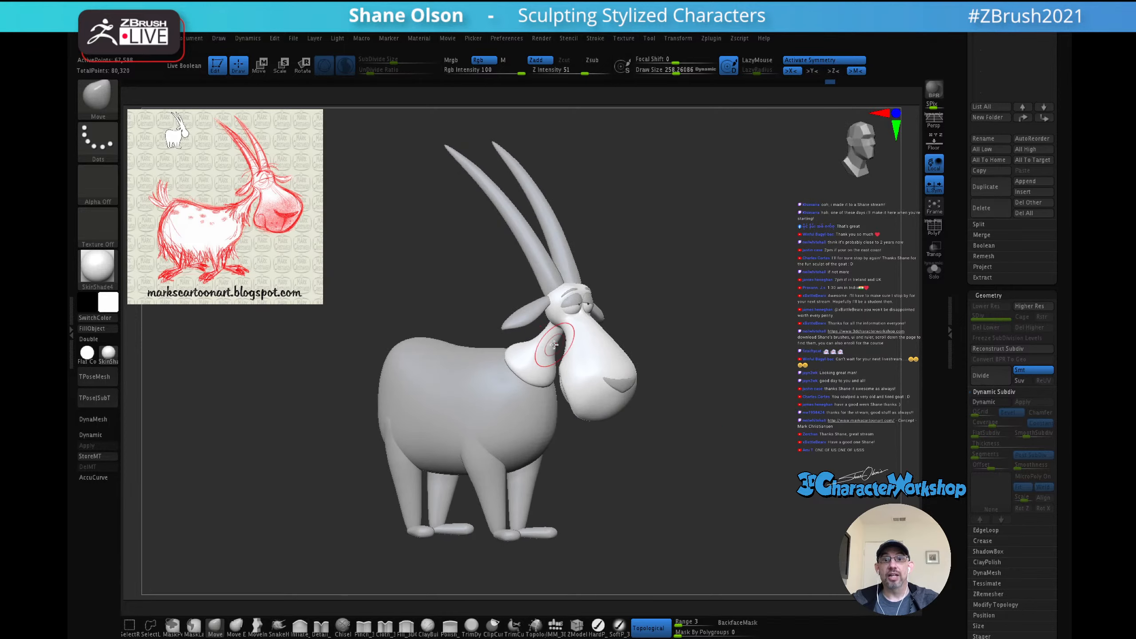
pyautogui.moveTo(680, 416); pyautogui.dragTo(776, 406)
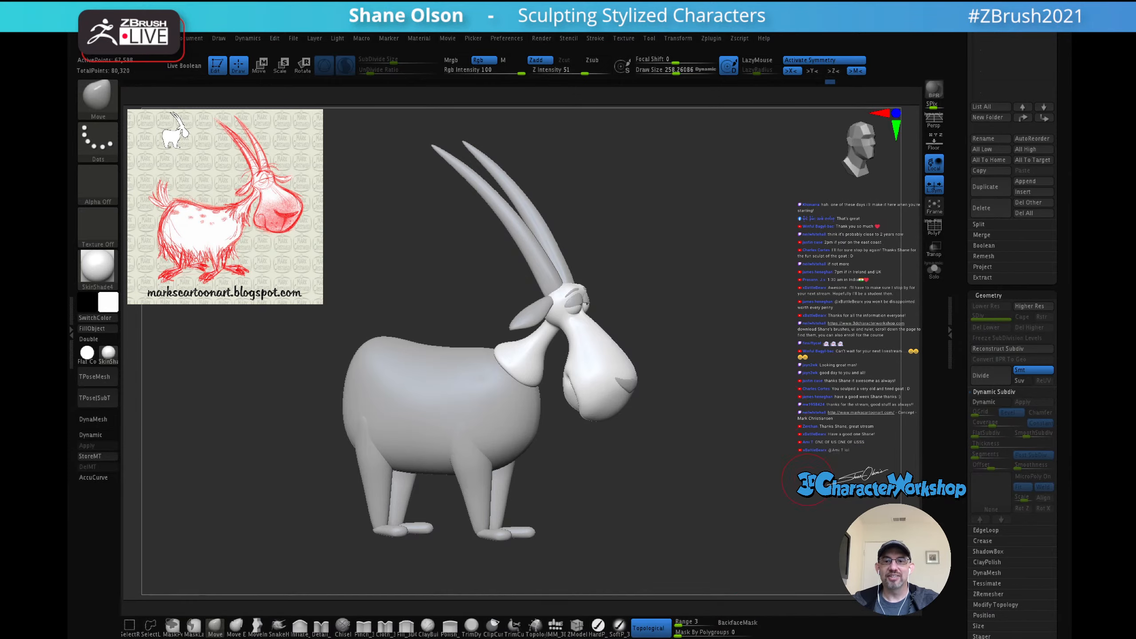
pyautogui.press('super+Tab')
pyautogui.press('super+Tab')
pyautogui.press('super+Tab')
pyautogui.press('super+Tab')
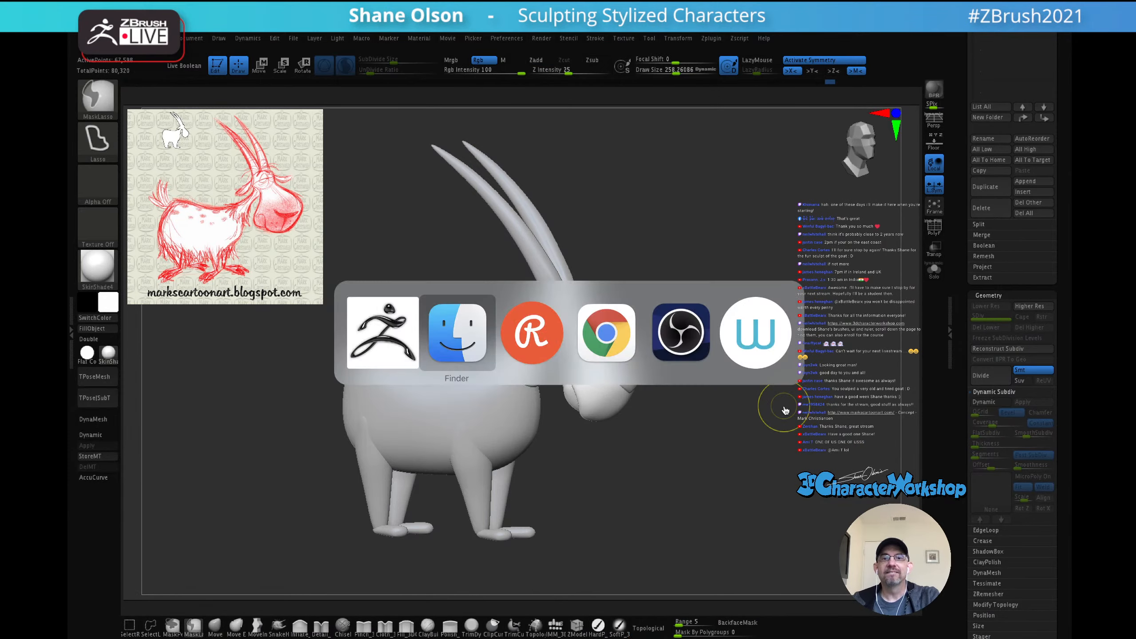